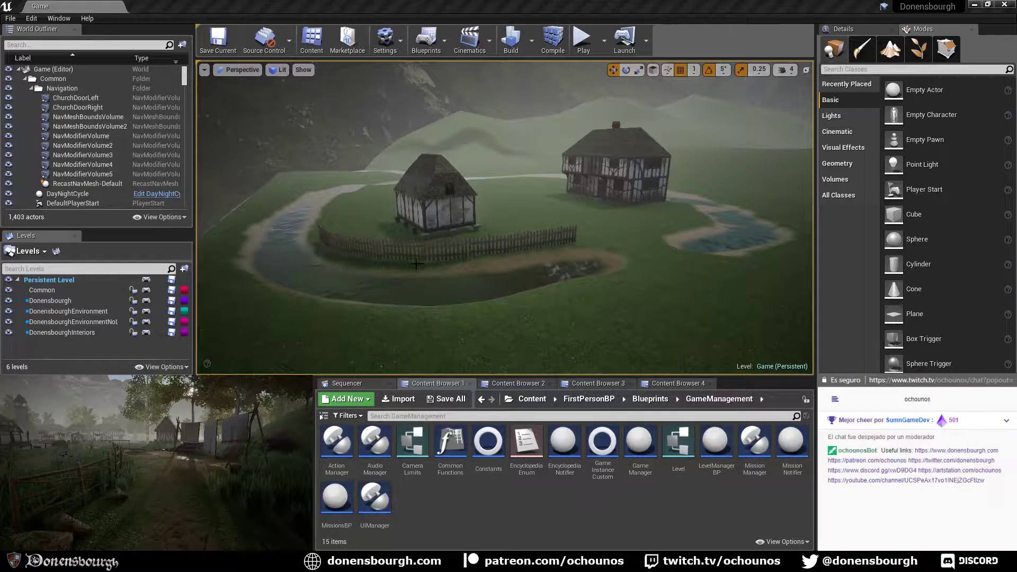
# - Examine the two houses on the moated manor plot, the river hut and the fenced meadow outside the village
pyautogui.moveTo(612, 287); pyautogui.dragTo(551, 289, button='right')
pyautogui.moveTo(464, 295); pyautogui.dragTo(464, 295, button='right')
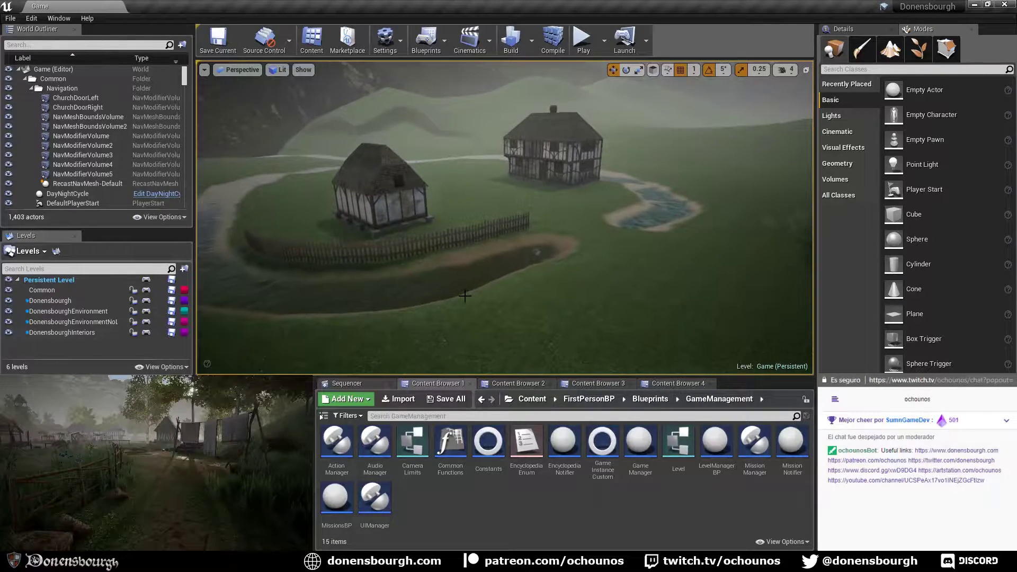
pyautogui.moveTo(532, 288)
pyautogui.mouseDown(button='right')
pyautogui.moveTo(510, 288)
pyautogui.moveTo(535, 291)
pyautogui.mouseUp(button='right')
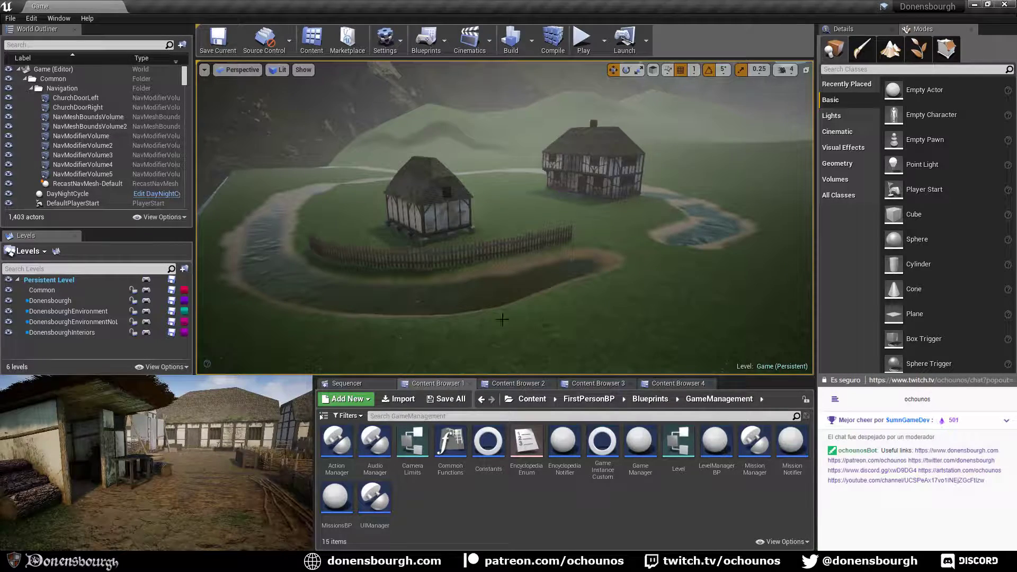
pyautogui.moveTo(534, 291); pyautogui.dragTo(479, 276, button='right')
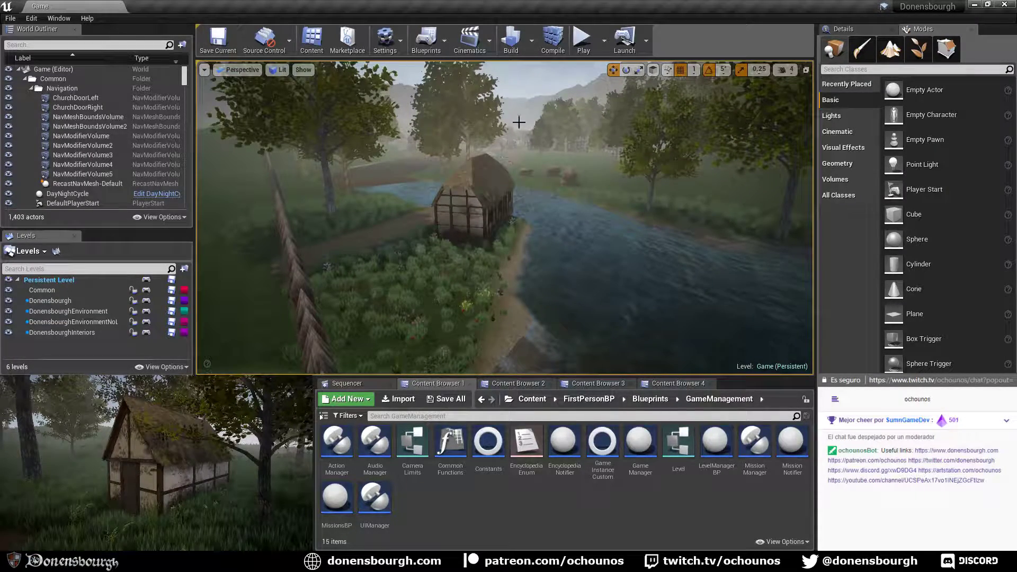
pyautogui.scroll(-10, 503, 155)
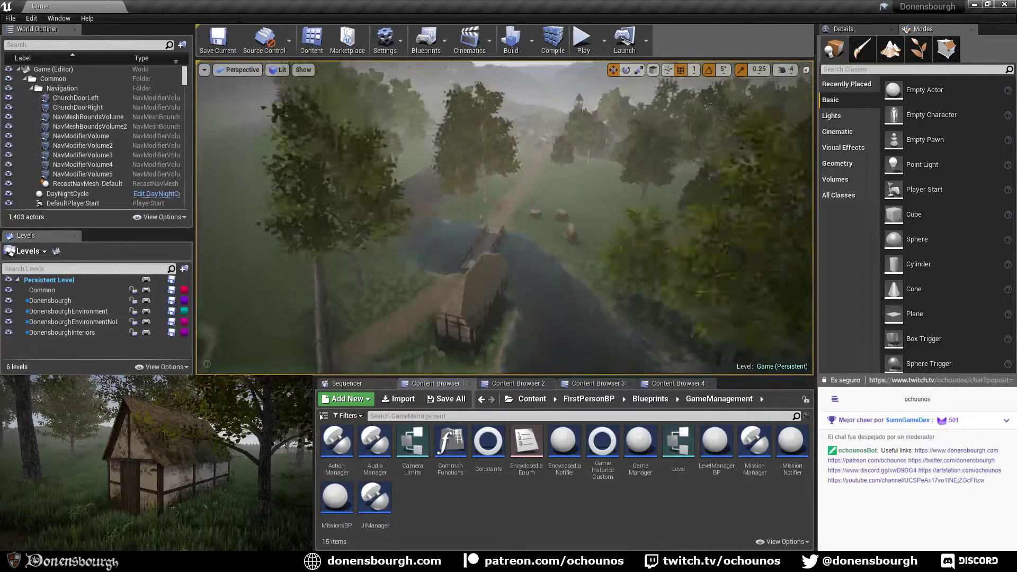
pyautogui.moveTo(571, 182); pyautogui.dragTo(384, 227, button='right')
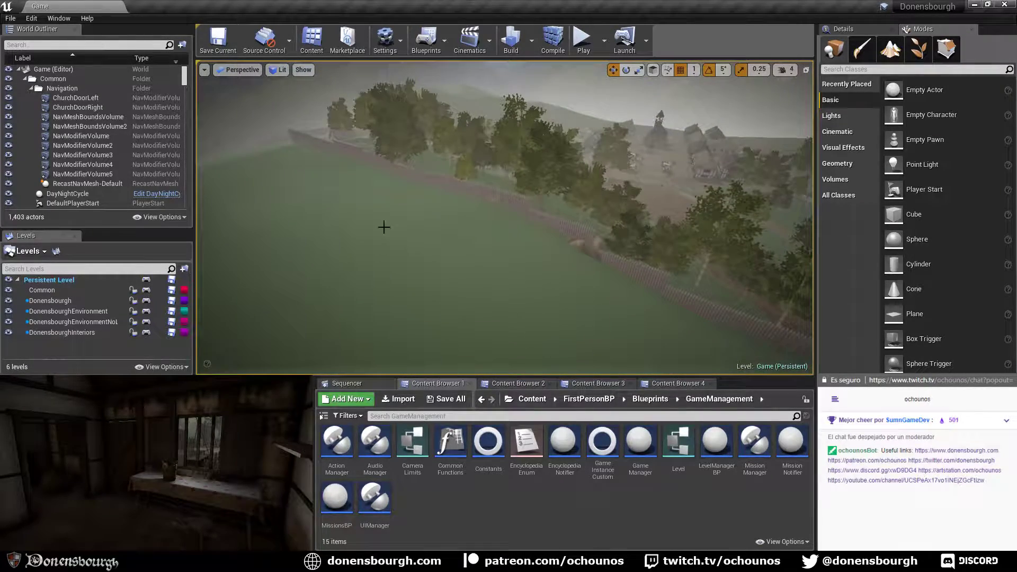
# - Hide the DonensbourghEnvironment level, examine the village wall and the moated plot without trees, and show the level again
pyautogui.click(9, 311)
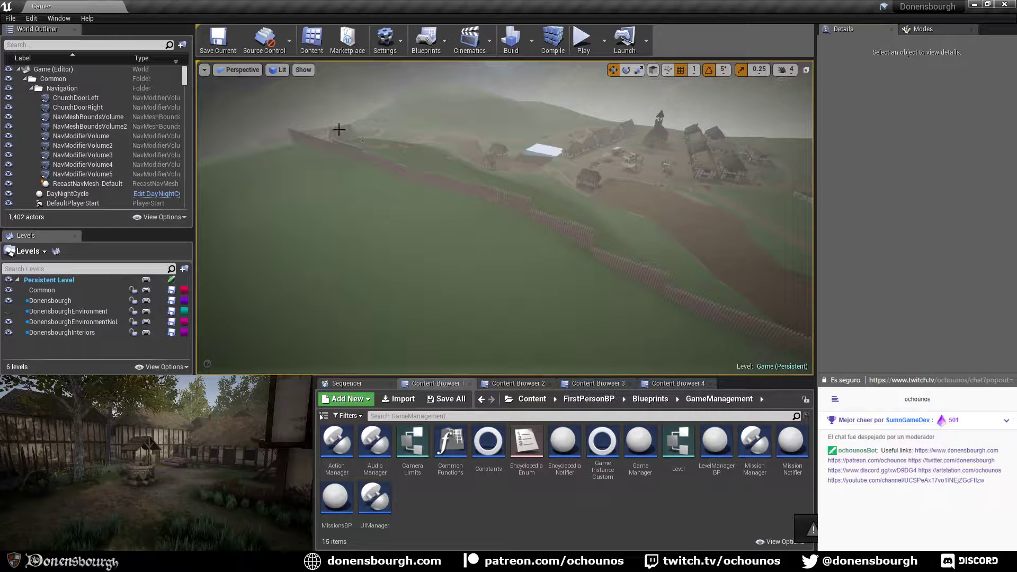
pyautogui.moveTo(452, 204); pyautogui.dragTo(390, 159, button='right')
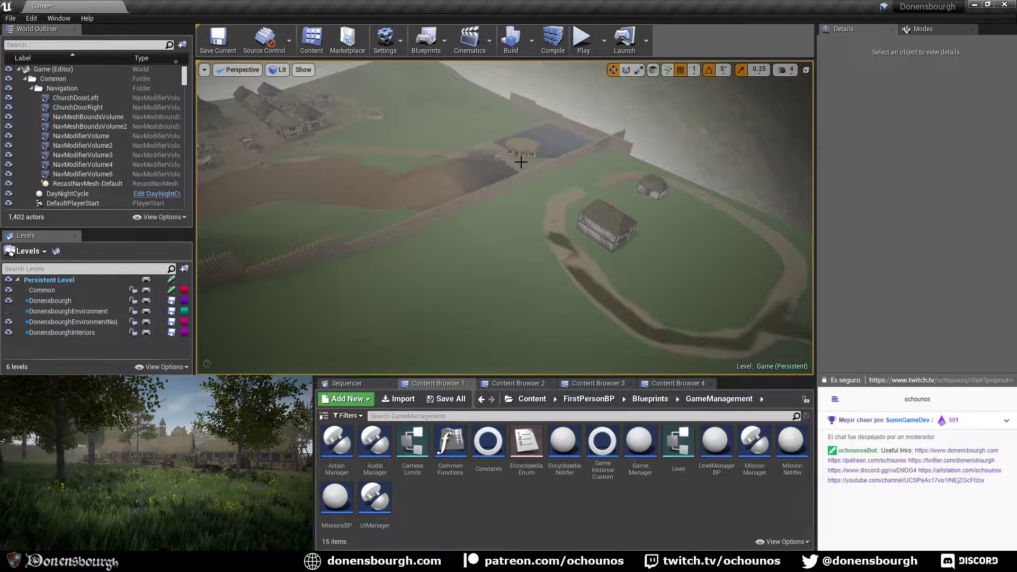
pyautogui.moveTo(482, 223); pyautogui.dragTo(567, 232, button='right')
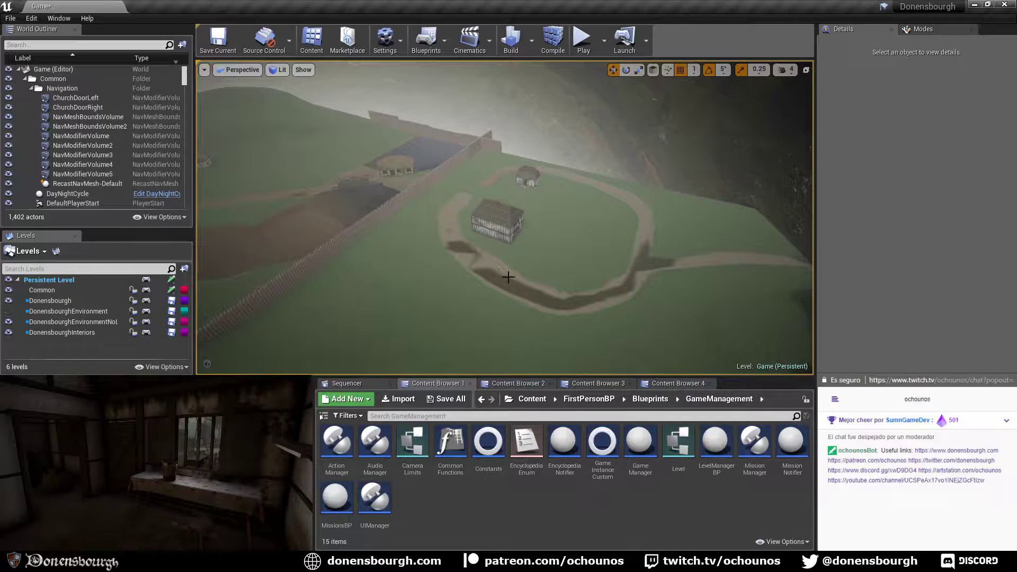
pyautogui.moveTo(456, 249); pyautogui.dragTo(499, 304, button='right')
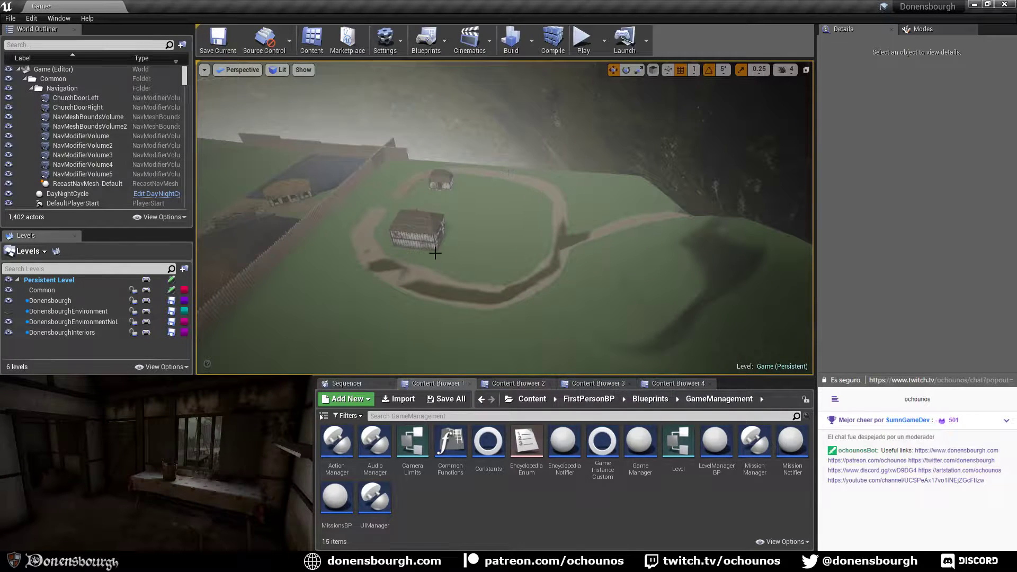
pyautogui.moveTo(434, 252); pyautogui.dragTo(361, 271, button='right')
pyautogui.press('w')
pyautogui.press('w')
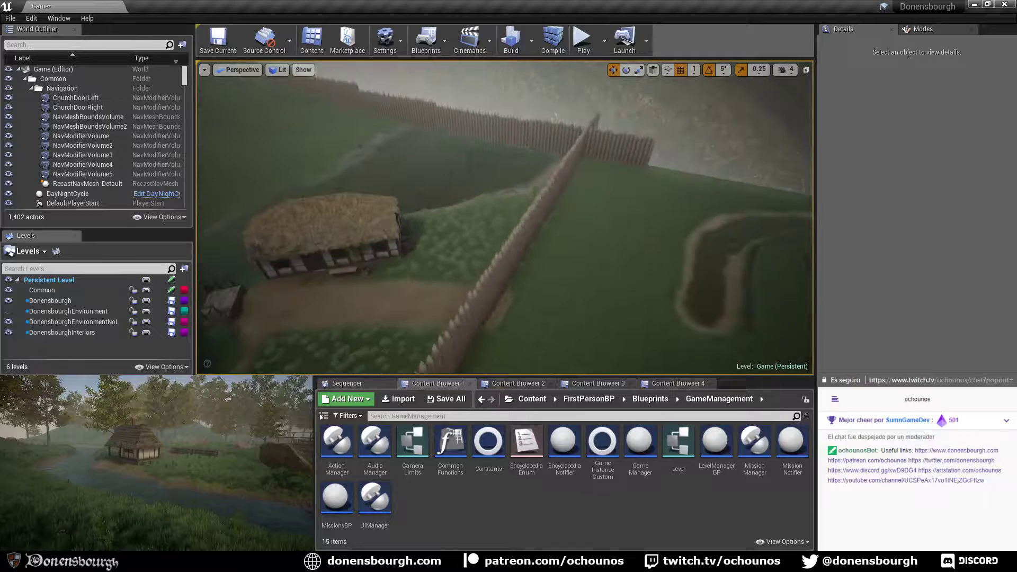
pyautogui.click(8, 322)
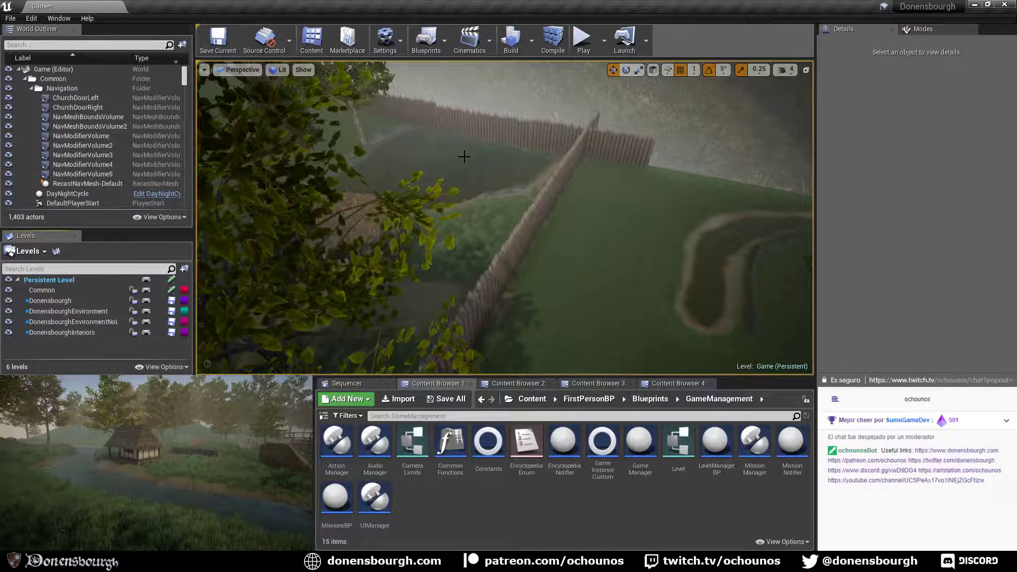
# - Examine the manor plot beyond the palisade, including the granary, the two-storey house and the moat between them
pyautogui.moveTo(427, 235); pyautogui.dragTo(493, 254, button='right')
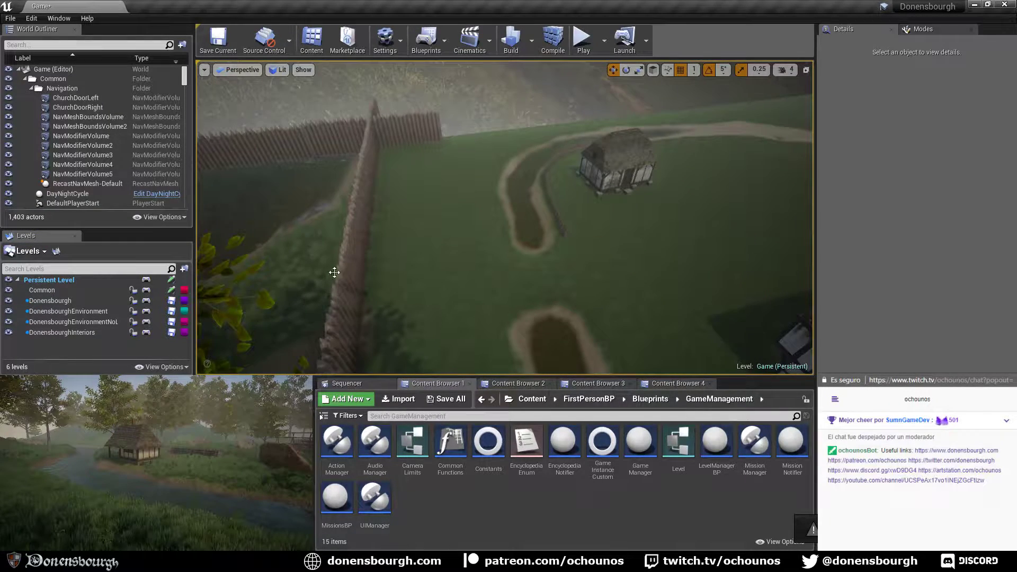
pyautogui.moveTo(395, 277)
pyautogui.mouseDown(button='right')
pyautogui.moveTo(445, 273)
pyautogui.moveTo(407, 263)
pyautogui.mouseUp(button='right')
pyautogui.press('w')
pyautogui.scroll(-6, 408, 262)
pyautogui.moveTo(466, 222); pyautogui.dragTo(436, 239, button='right')
pyautogui.press('w')
pyautogui.scroll(2, 486, 209)
pyautogui.moveTo(486, 209); pyautogui.dragTo(515, 214, button='right')
pyautogui.scroll(-3, 483, 154)
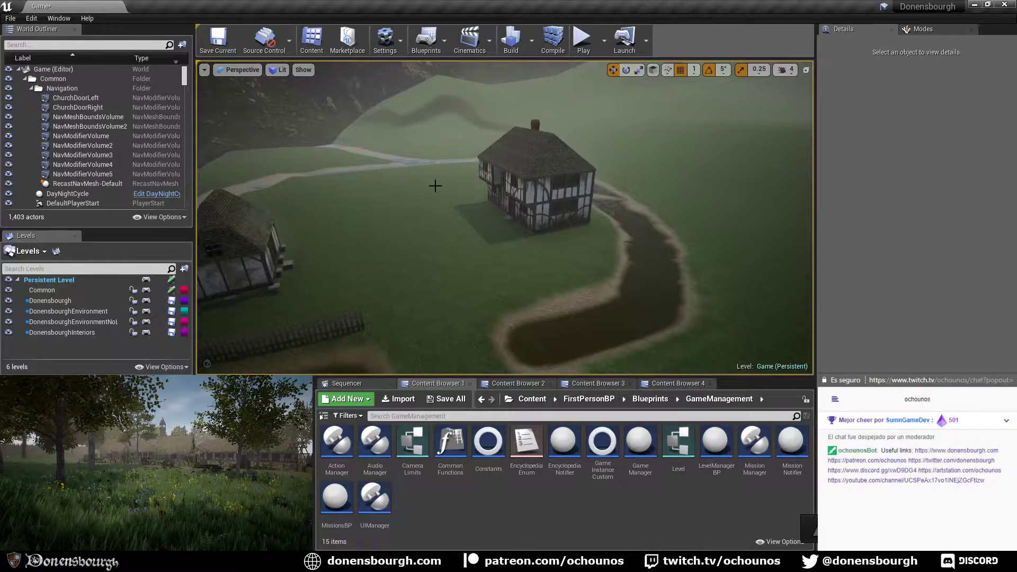
pyautogui.moveTo(408, 254); pyautogui.dragTo(375, 277, button='right')
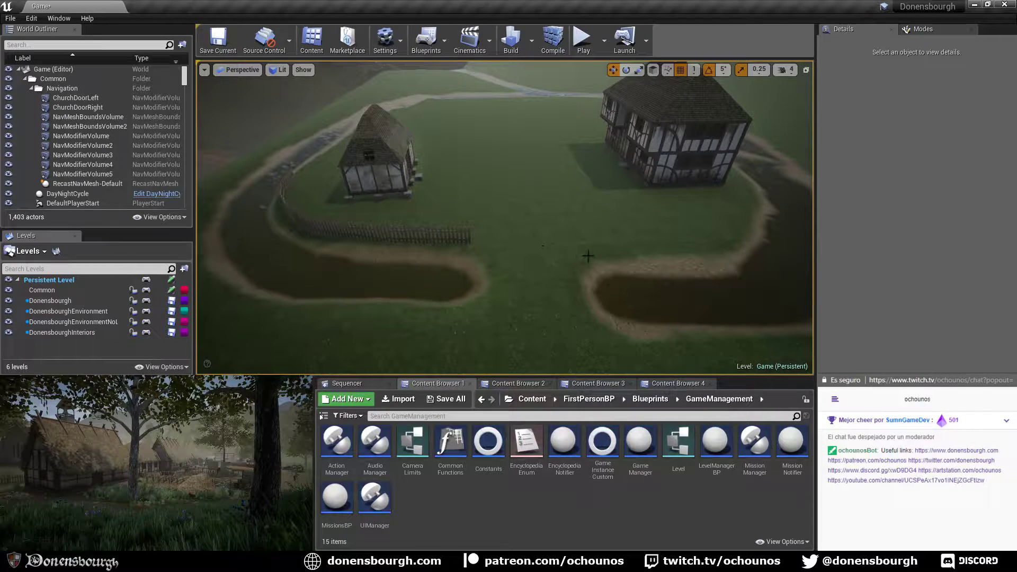
# - Examine the gap between the two moat ends, the nearby palisade and the open ground in front of the houses
pyautogui.moveTo(492, 295); pyautogui.dragTo(635, 345, button='right')
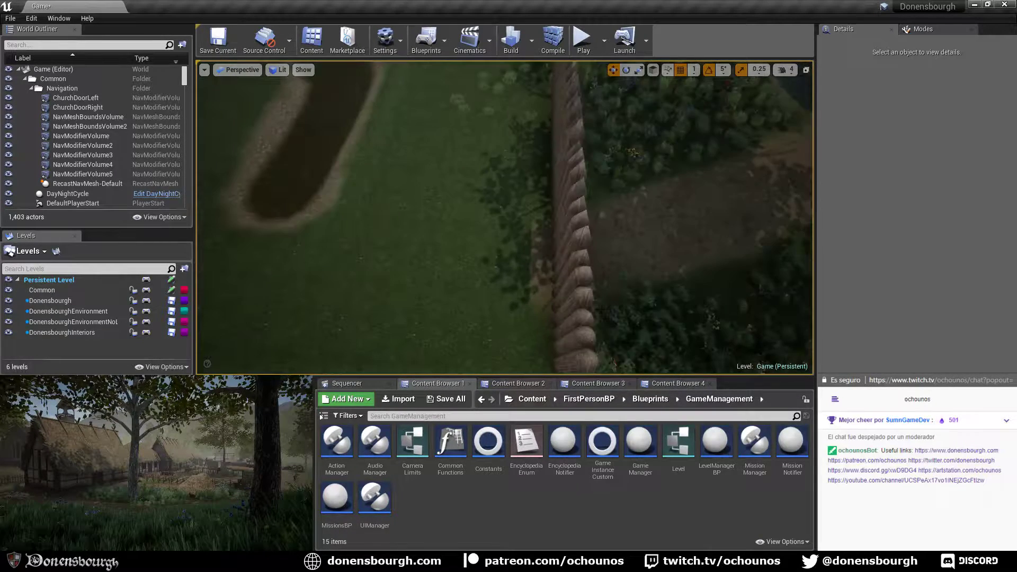
pyautogui.moveTo(509, 268); pyautogui.dragTo(519, 240, button='right')
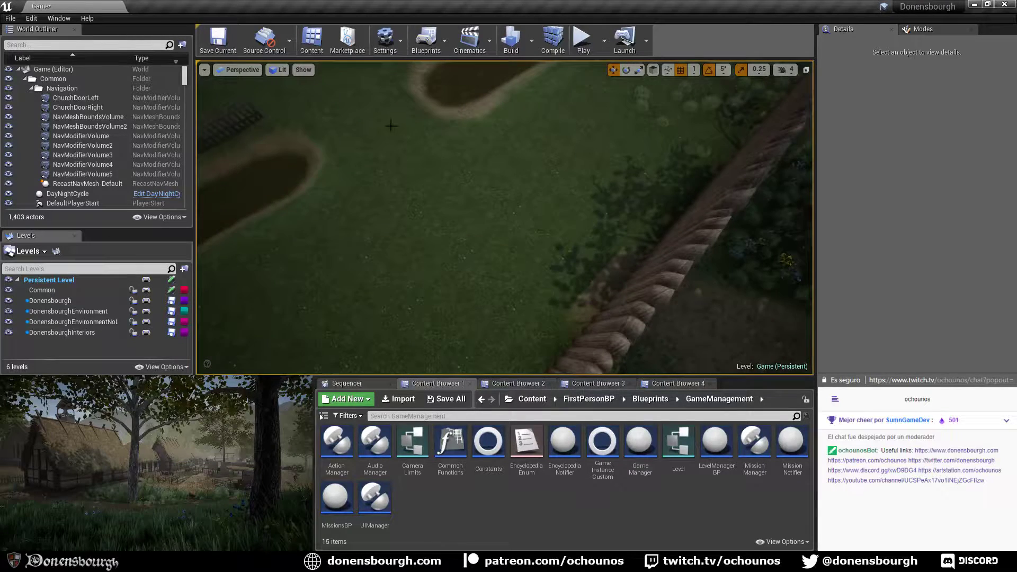
pyautogui.moveTo(424, 229); pyautogui.dragTo(390, 145, button='right')
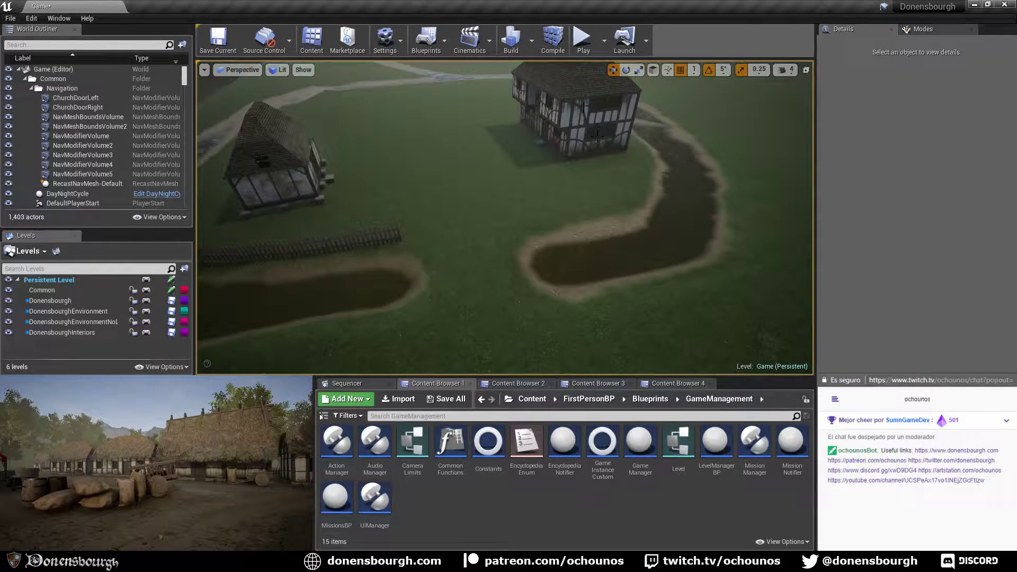
pyautogui.moveTo(509, 212); pyautogui.dragTo(471, 239, button='right')
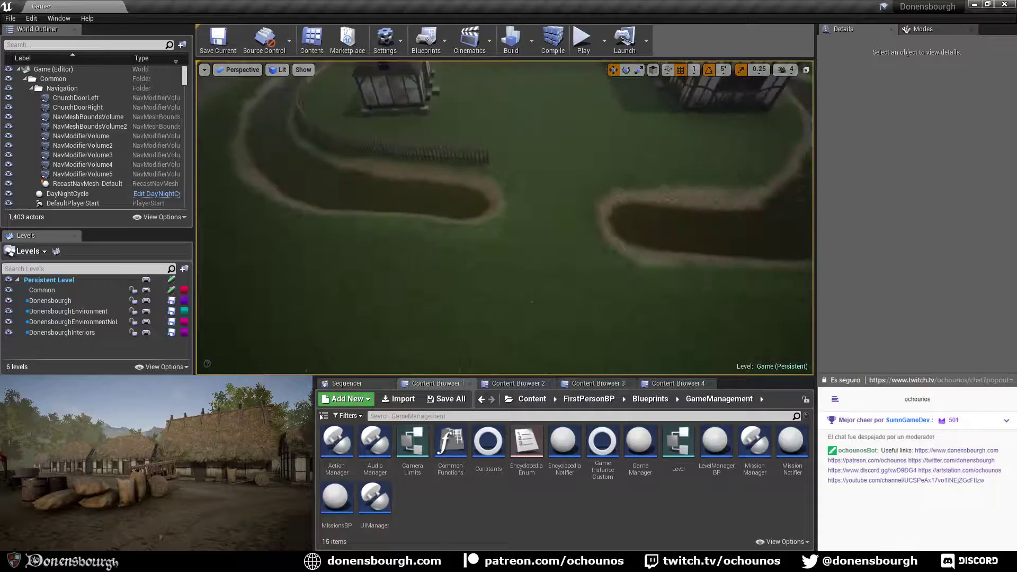
pyautogui.moveTo(532, 302); pyautogui.dragTo(509, 249, button='right')
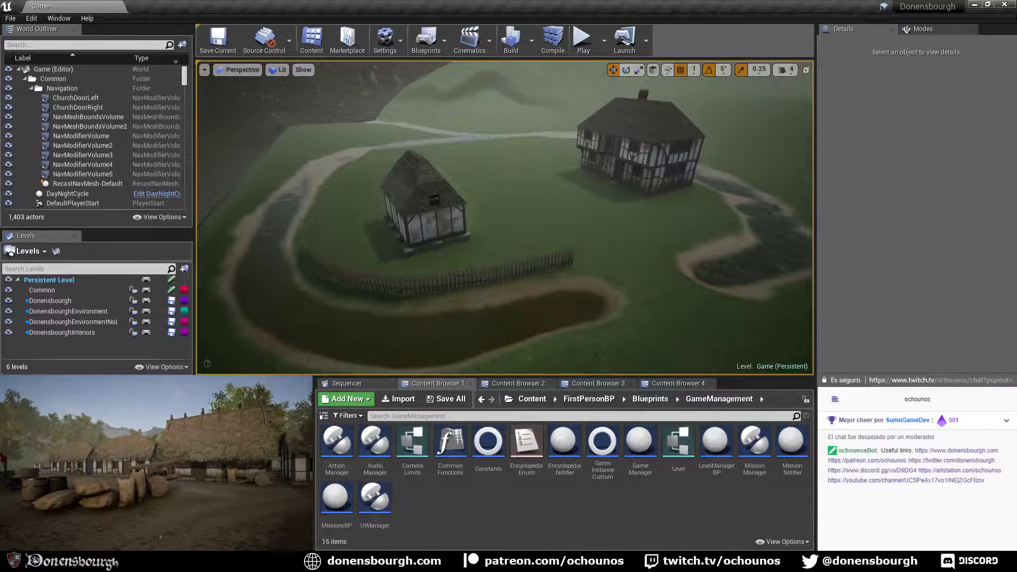
pyautogui.scroll(-1, 542, 204)
pyautogui.moveTo(542, 205); pyautogui.dragTo(500, 217, button='right')
pyautogui.scroll(-1, 533, 193)
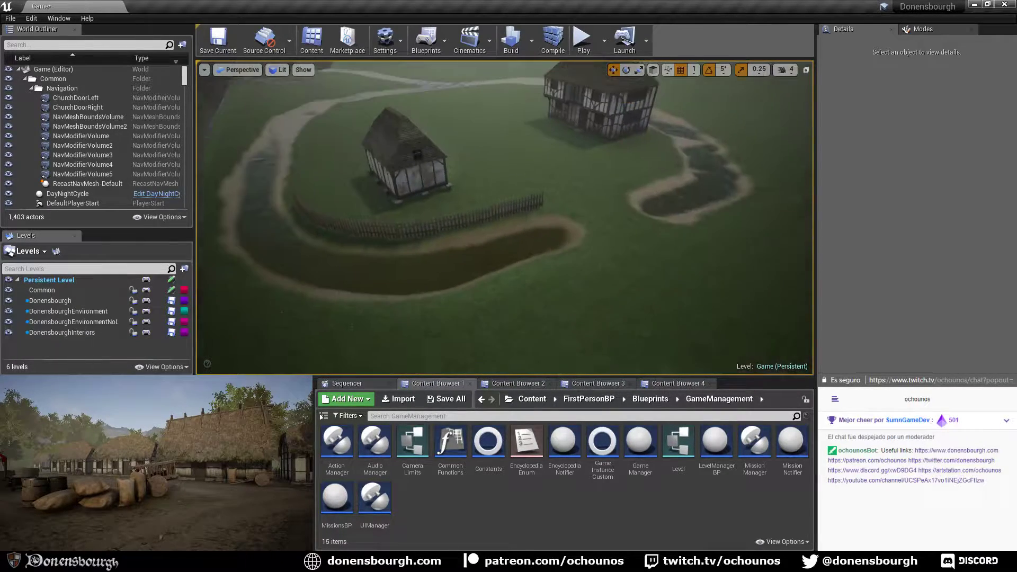
pyautogui.scroll(1, 533, 190)
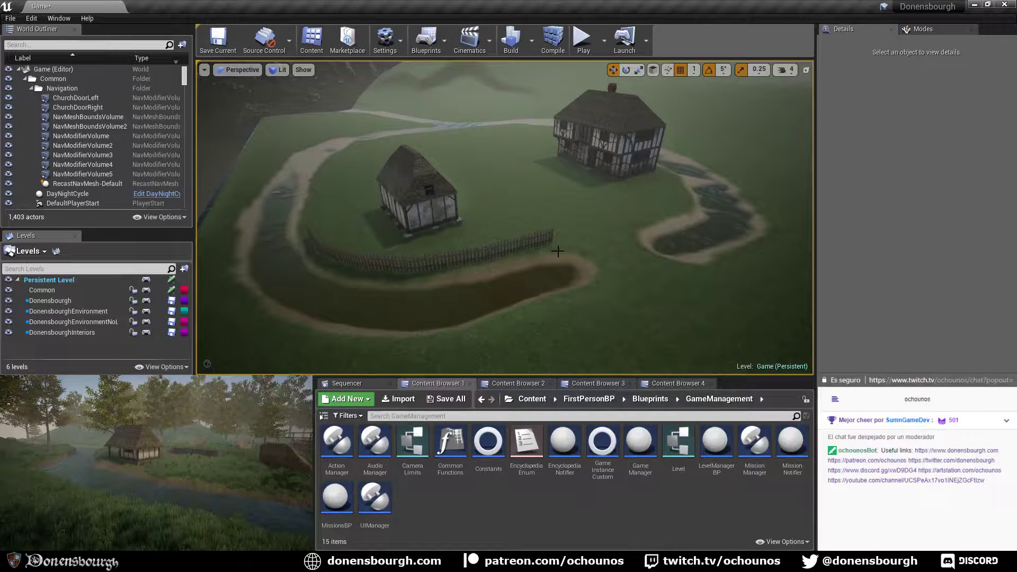
pyautogui.moveTo(530, 261); pyautogui.dragTo(536, 258, button='right')
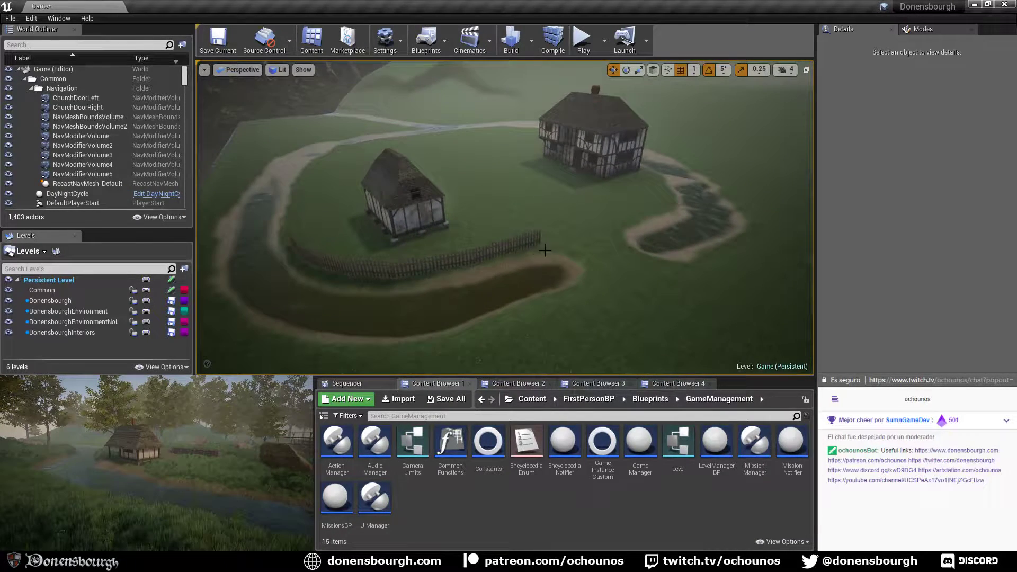
# - Select the granary and the two-storey house one after the other, and clear the selection
pyautogui.click(404, 194)
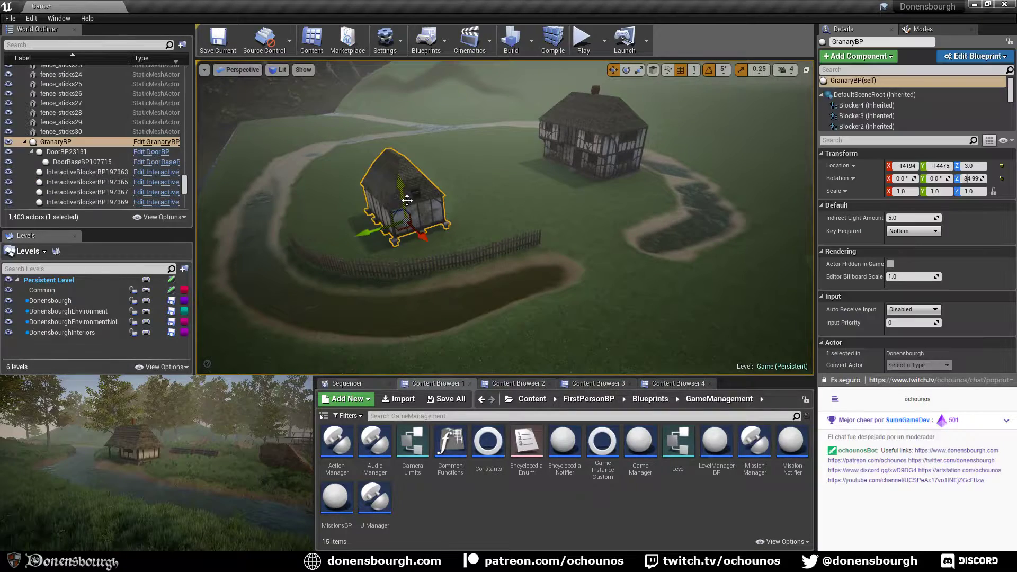
pyautogui.click(595, 152)
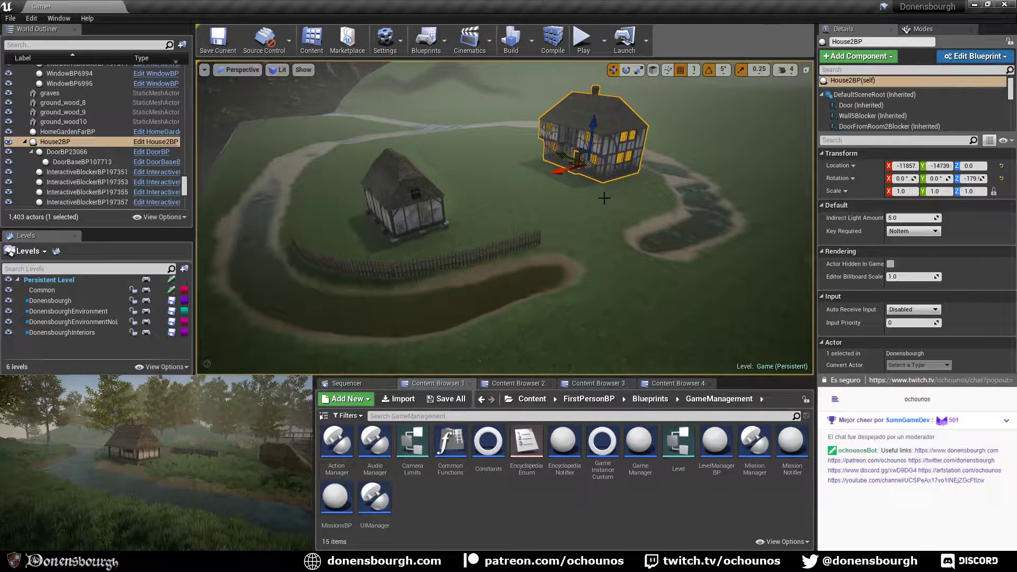
pyautogui.press('Escape')
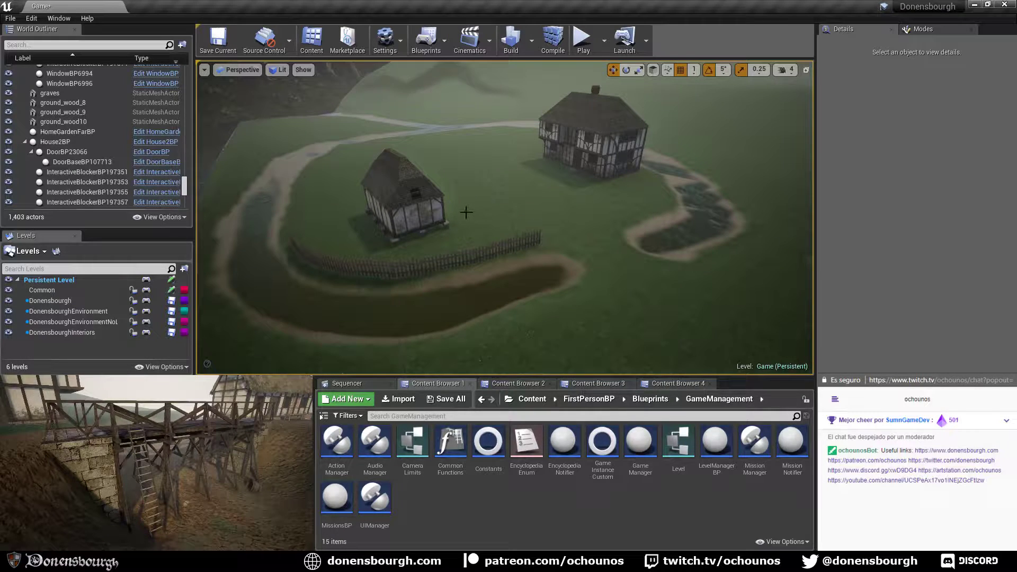
# - Compare the hut and bridge by the river with the free space on the moated manor plot
pyautogui.moveTo(500, 228); pyautogui.dragTo(666, 240, button='right')
pyautogui.moveTo(563, 135); pyautogui.dragTo(547, 207, button='right')
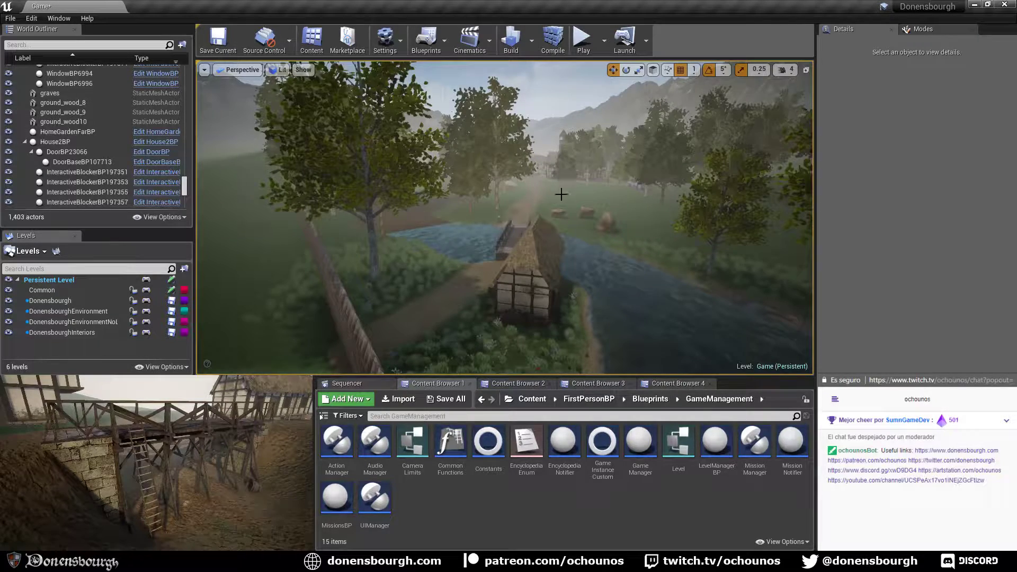
pyautogui.moveTo(561, 195); pyautogui.dragTo(397, 206, button='right')
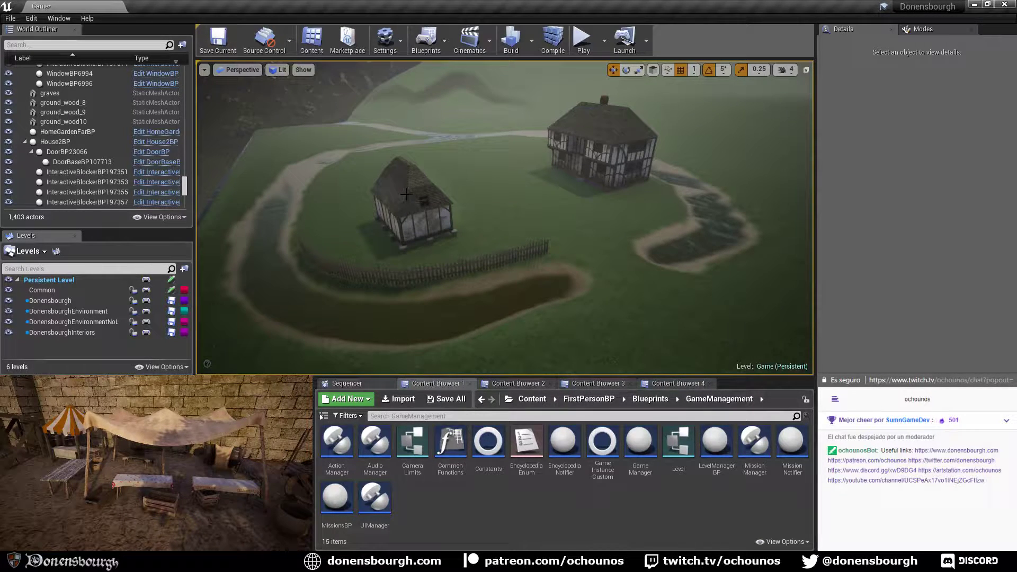
pyautogui.moveTo(446, 249); pyautogui.dragTo(426, 240, button='right')
pyautogui.moveTo(493, 217)
pyautogui.mouseDown(button='right')
pyautogui.moveTo(493, 233)
pyautogui.moveTo(475, 221)
pyautogui.mouseUp(button='right')
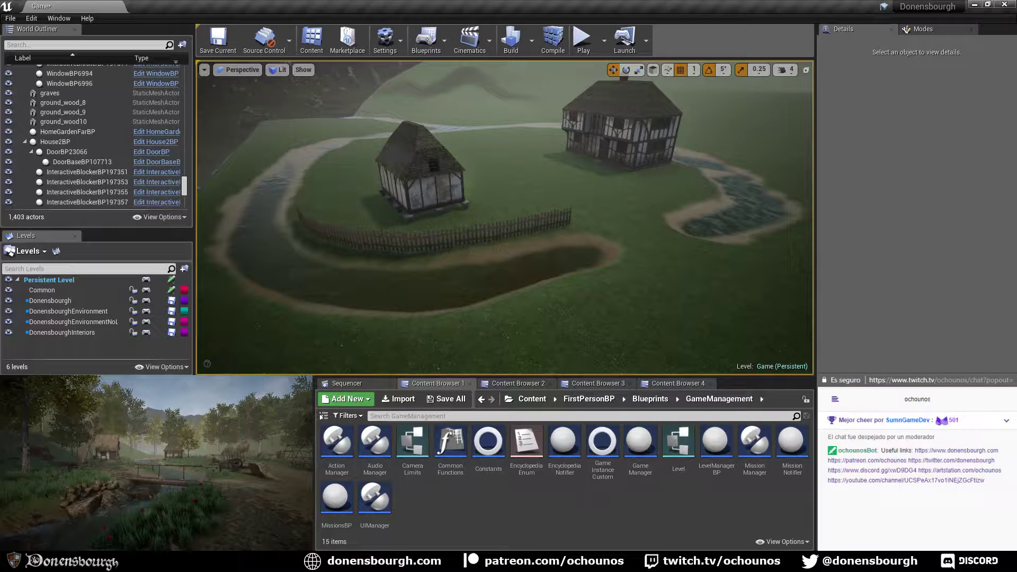
# - Switch to Blender with the stables.blend file and set the default cube's Z location to 1
pyautogui.hotkey('alt', 'Tab')
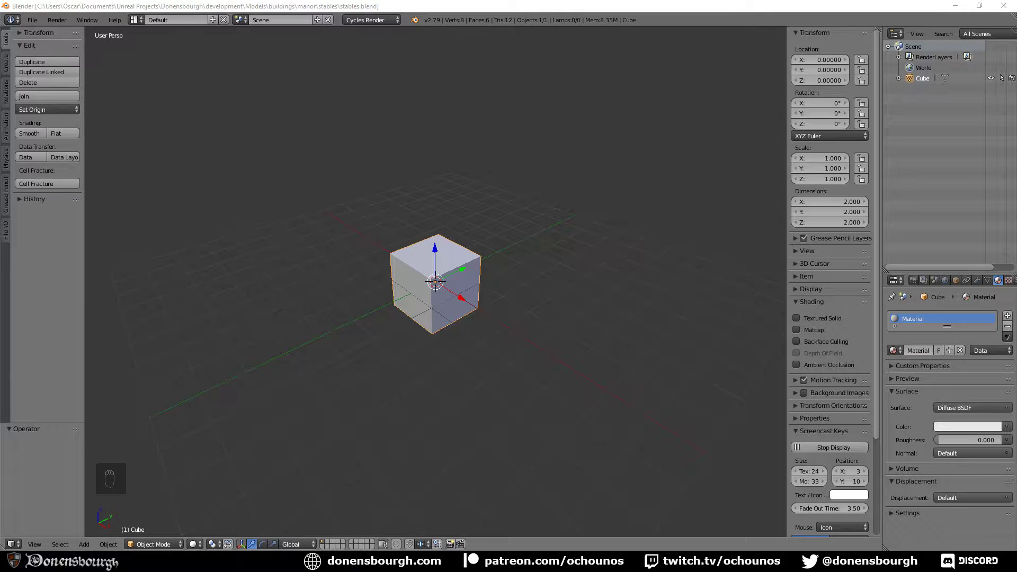
pyautogui.moveTo(376, 345)
pyautogui.mouseDown(button='middle')
pyautogui.moveTo(392, 325)
pyautogui.moveTo(384, 326)
pyautogui.mouseUp(button='middle')
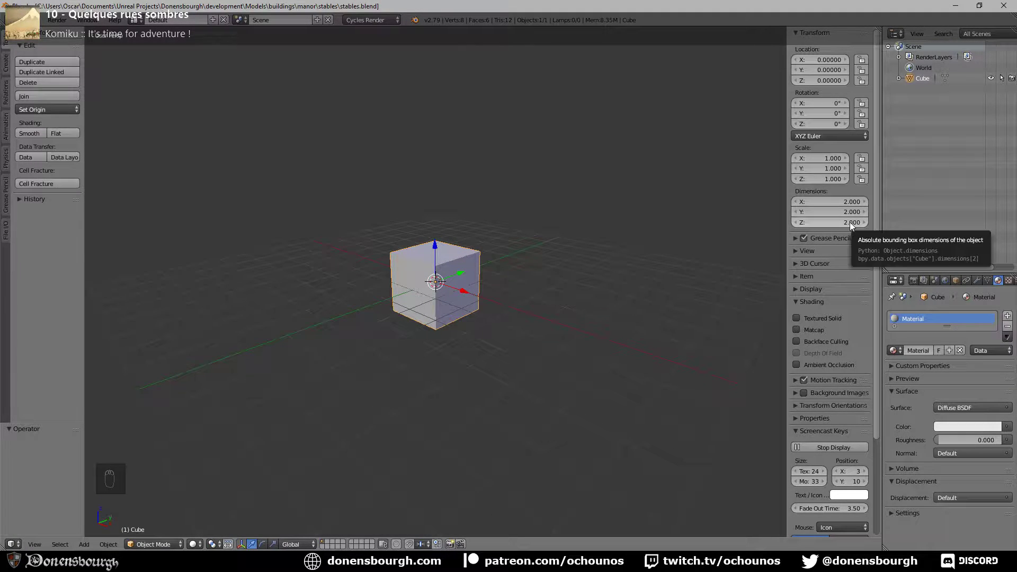
pyautogui.click(818, 80)
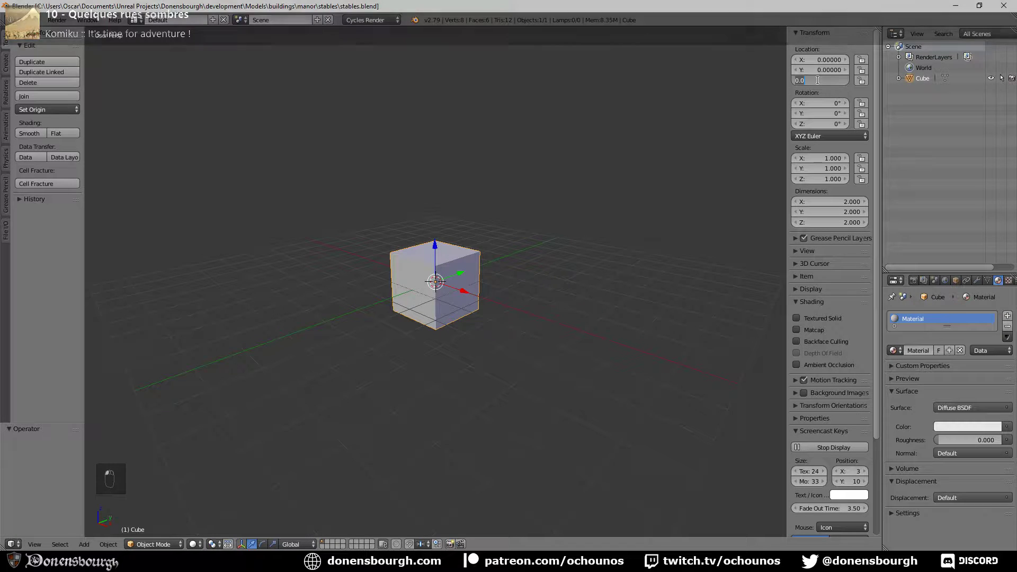
pyautogui.write('2')
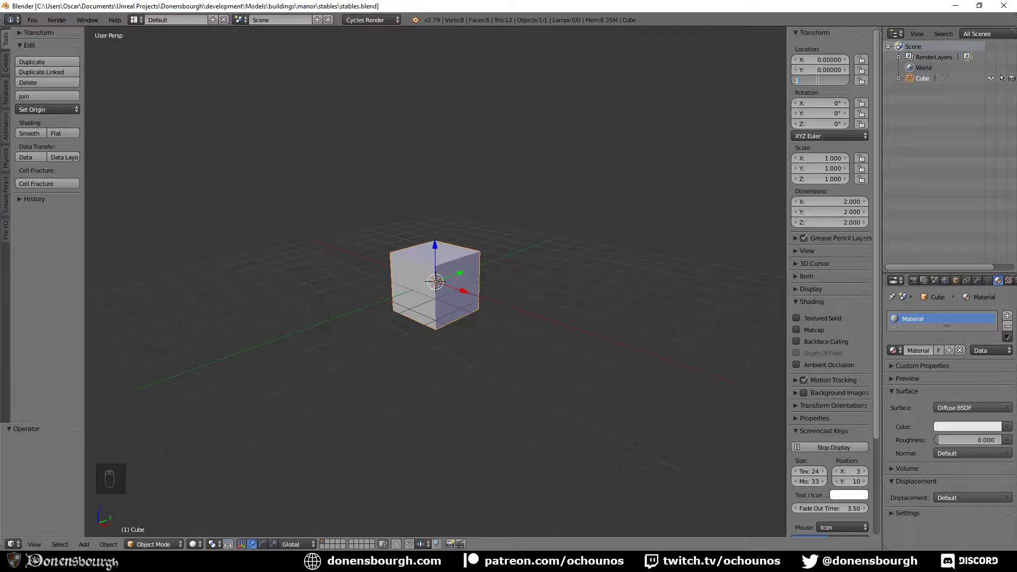
pyautogui.press('Return')
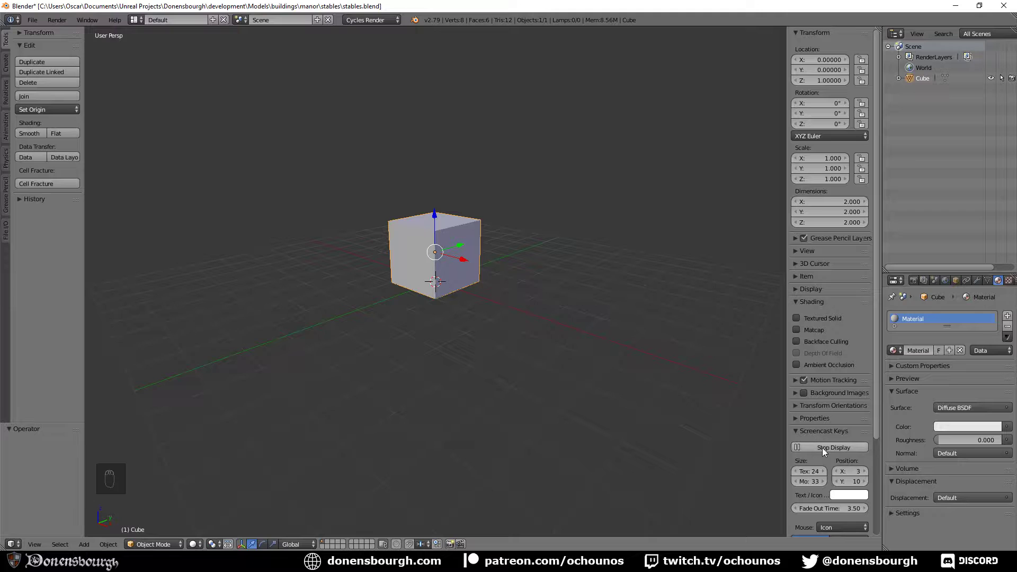
# - Set the cube's Z dimension to 3 and its Z location to 1.5
pyautogui.click(842, 223)
pyautogui.write('3')
pyautogui.press('Return')
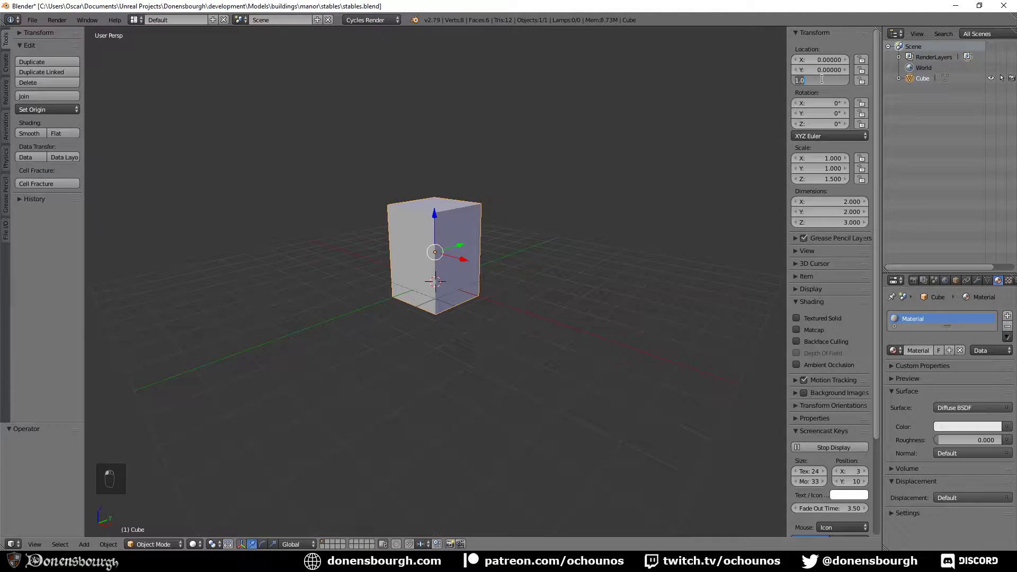
pyautogui.write('1.5')
pyautogui.press('Return')
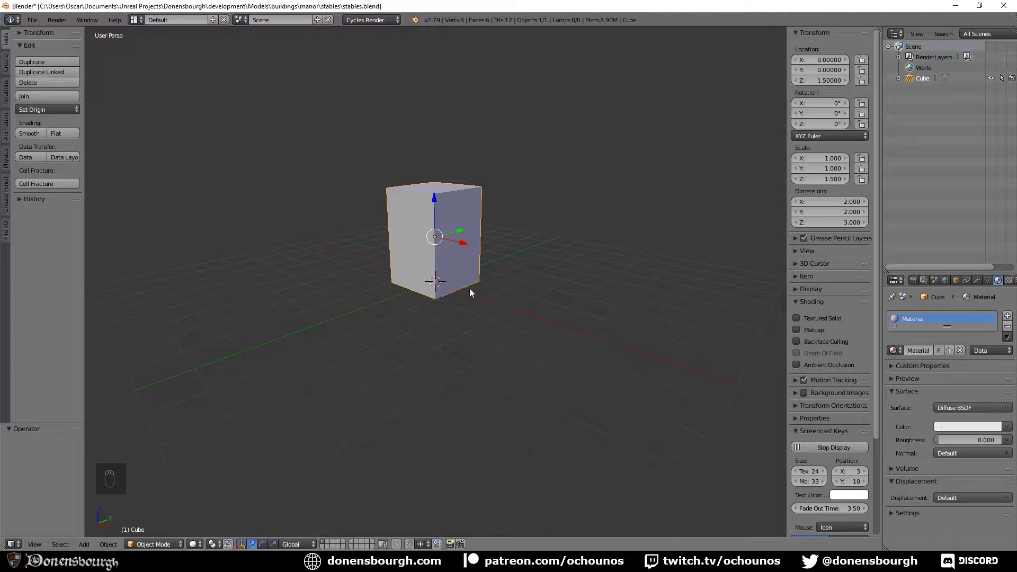
# - Set the cube's Y dimension to 6 and its X dimension to 4
pyautogui.moveTo(469, 288)
pyautogui.mouseDown(button='middle')
pyautogui.moveTo(434, 358)
pyautogui.moveTo(452, 350)
pyautogui.moveTo(473, 277)
pyautogui.mouseUp(button='middle')
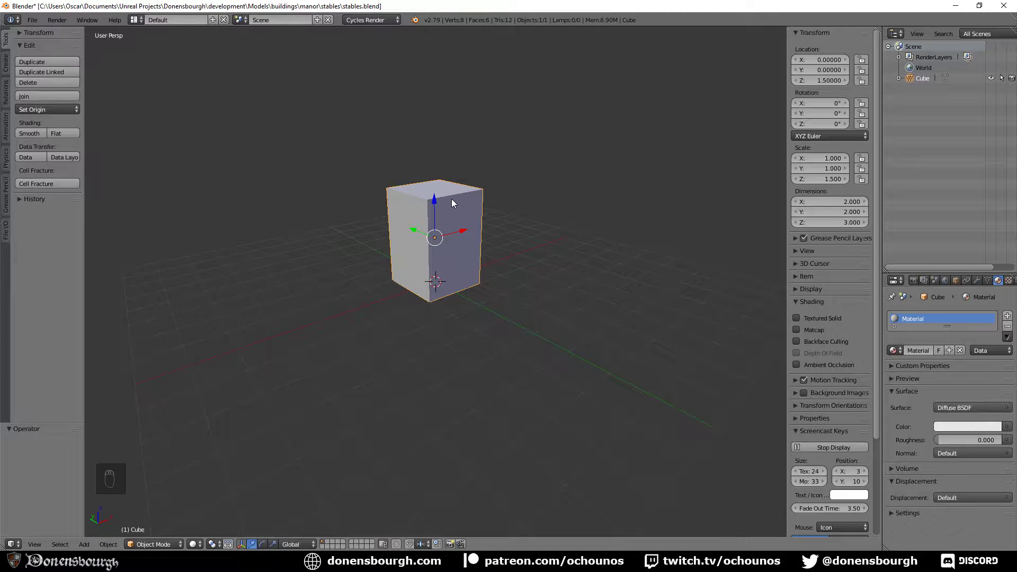
pyautogui.moveTo(454, 268)
pyautogui.mouseDown(button='middle')
pyautogui.moveTo(454, 257)
pyautogui.moveTo(445, 265)
pyautogui.mouseUp(button='middle')
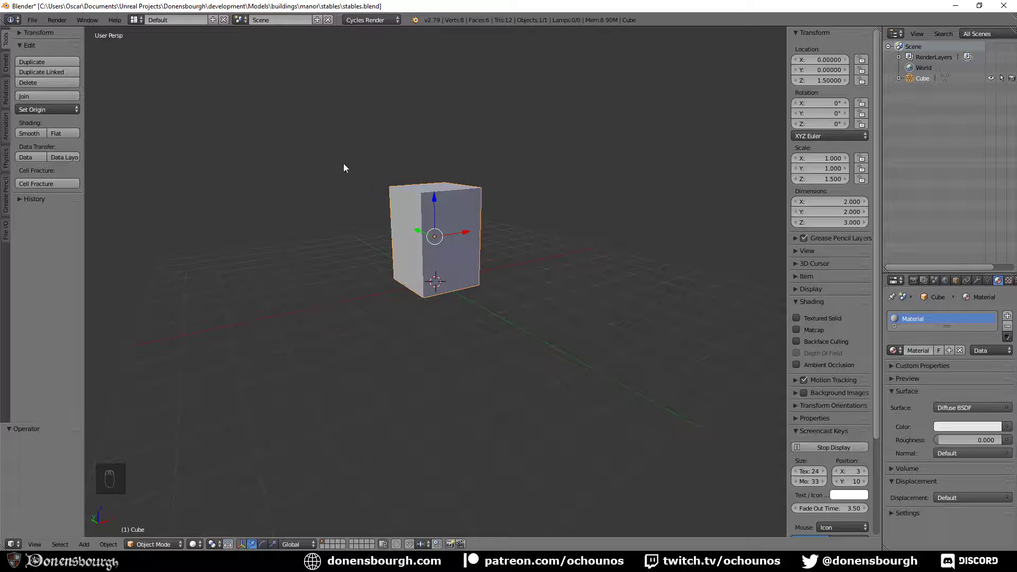
pyautogui.moveTo(459, 259); pyautogui.dragTo(409, 313, button='middle')
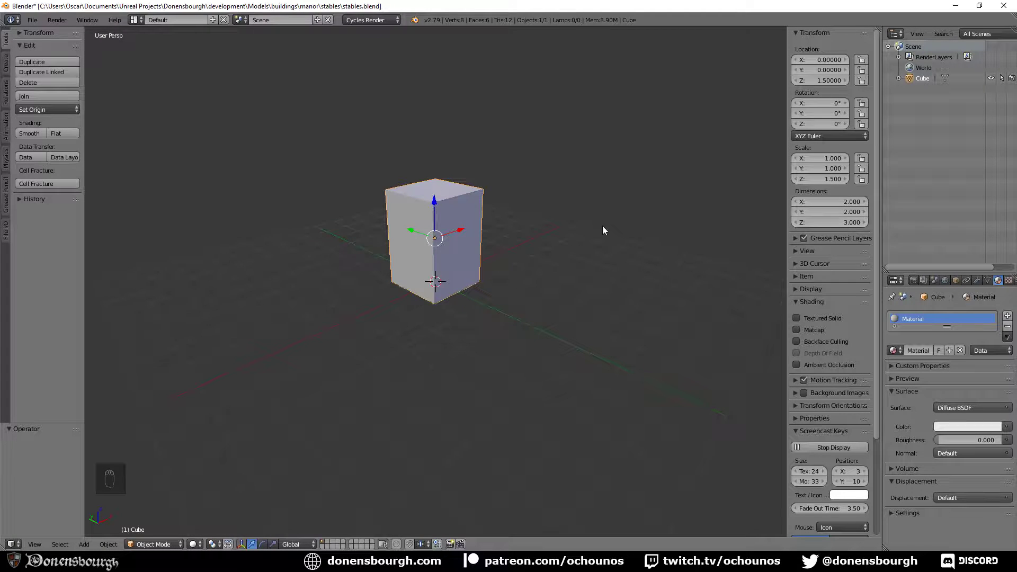
pyautogui.click(838, 211)
pyautogui.write('6')
pyautogui.press('Return')
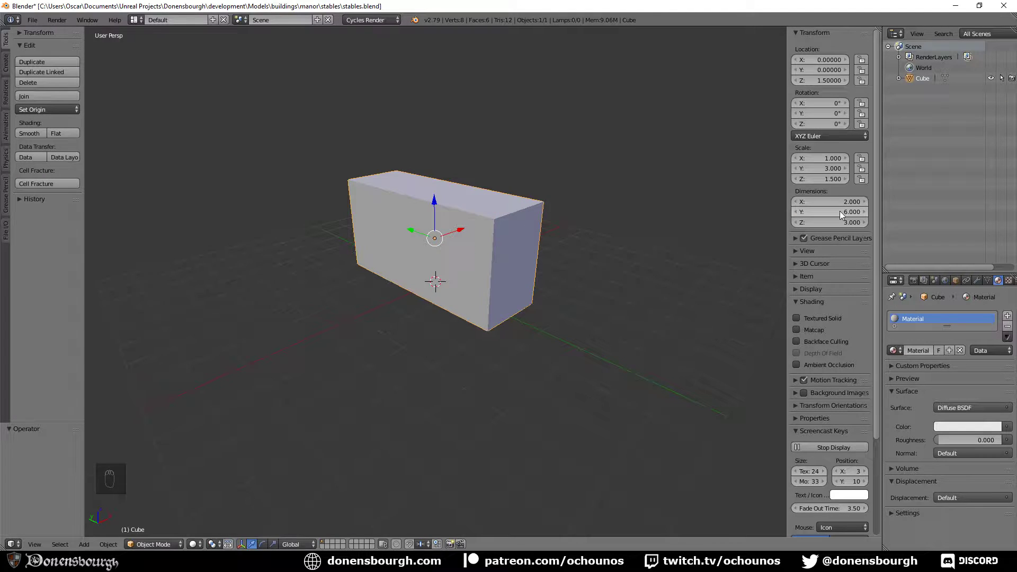
pyautogui.click(834, 201)
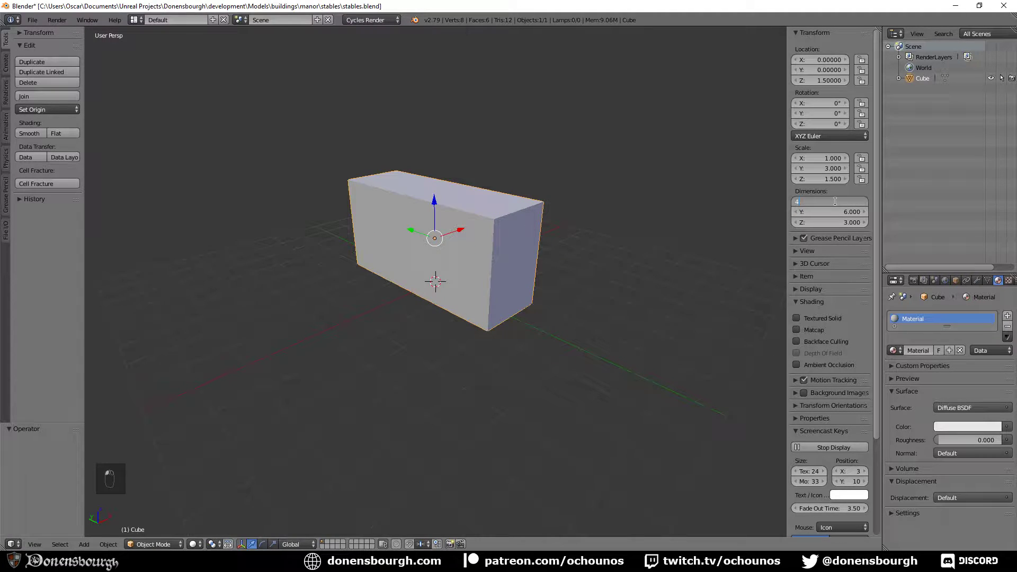
pyautogui.write('4')
pyautogui.press('Return')
pyautogui.moveTo(572, 277); pyautogui.dragTo(598, 323, button='middle')
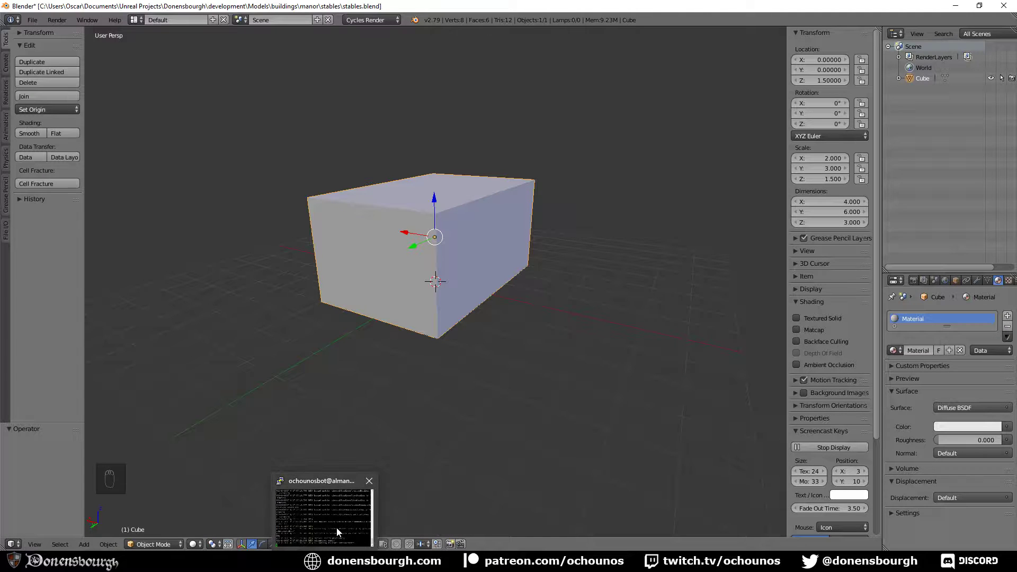
# - Save the resized block over the existing stables.blend file
pyautogui.click(276, 561)
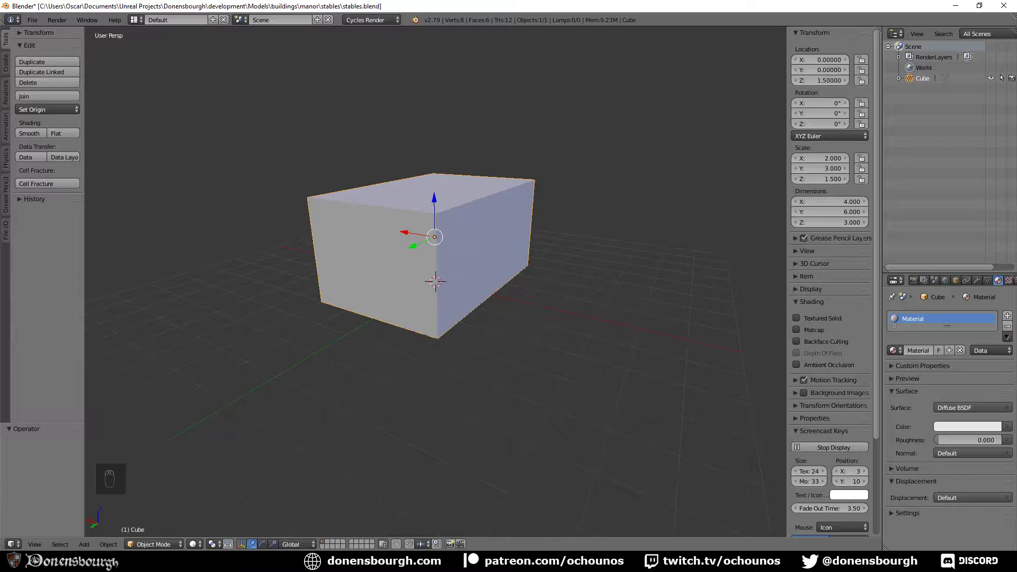
pyautogui.moveTo(434, 328); pyautogui.dragTo(386, 357, button='middle')
pyautogui.moveTo(438, 327); pyautogui.dragTo(477, 331, button='middle')
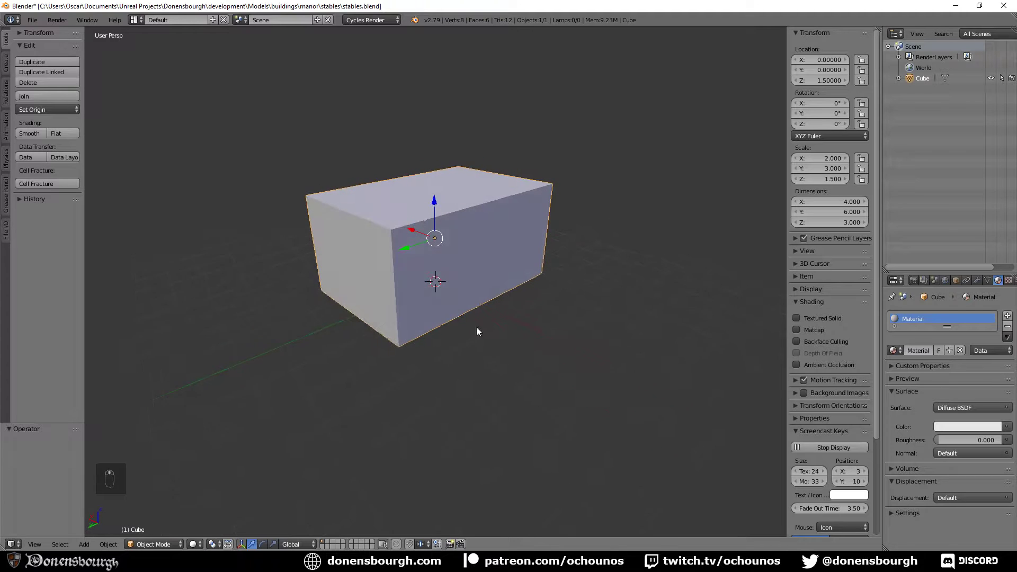
pyautogui.hotkey('ctrl', 's')
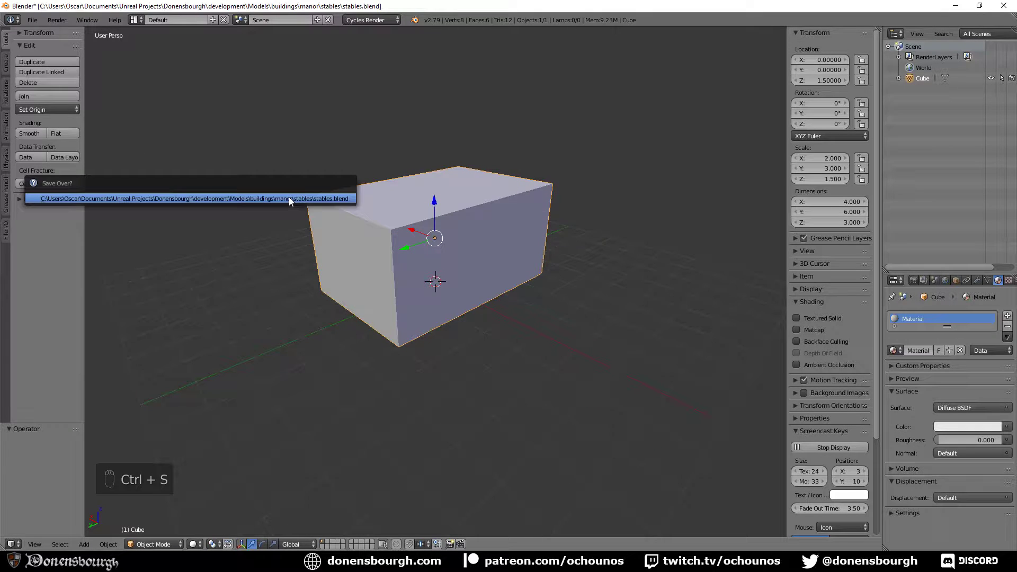
pyautogui.click(289, 201)
# - Apply the cube's location, followed by its rotation and scale
pyautogui.hotkey('ctrl', 'shift', 'a')
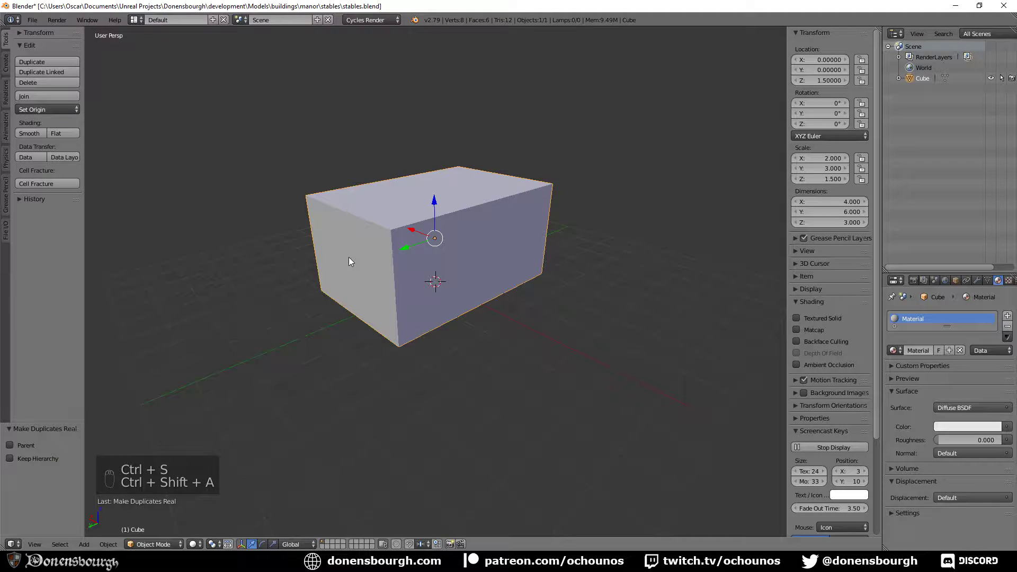
pyautogui.hotkey('ctrl', 'a')
pyautogui.hotkey('ctrl', 'a')
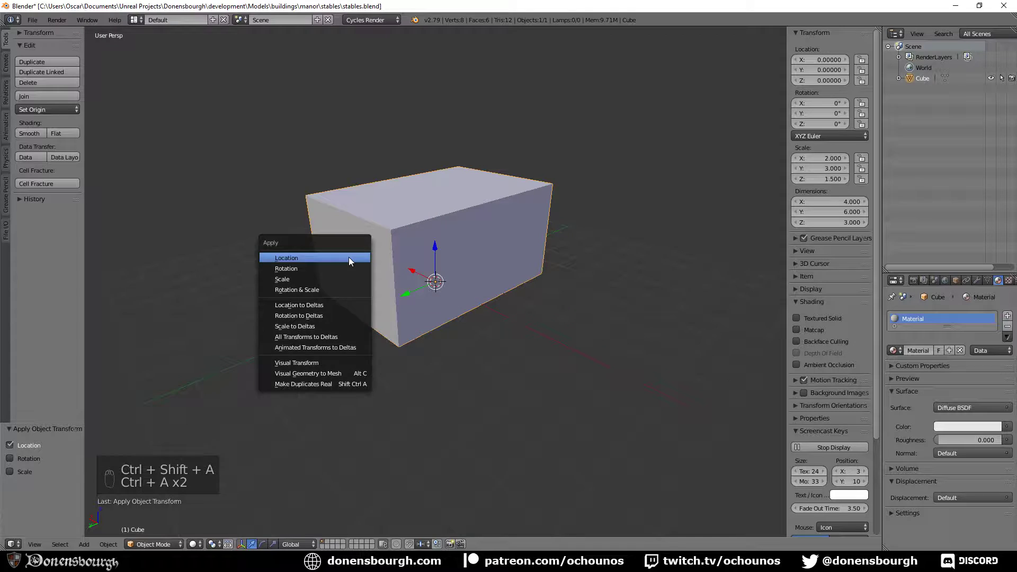
pyautogui.click(344, 289)
pyautogui.moveTo(338, 289); pyautogui.dragTo(299, 329, button='middle')
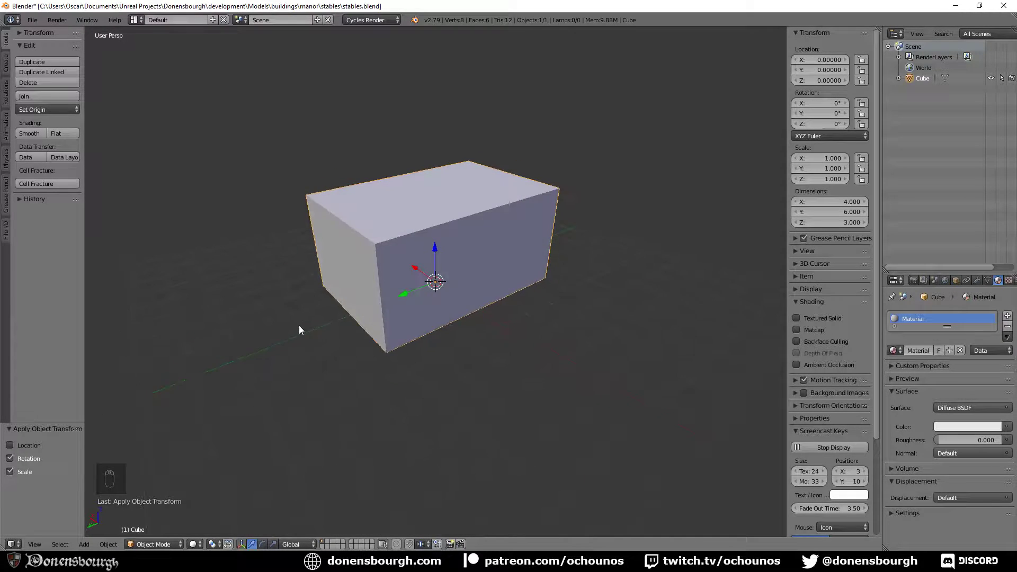
# - Export the block as stables.fbx in the stables folder, with the geometry smoothing set to Face
pyautogui.click(32, 20)
pyautogui.moveTo(110, 232)
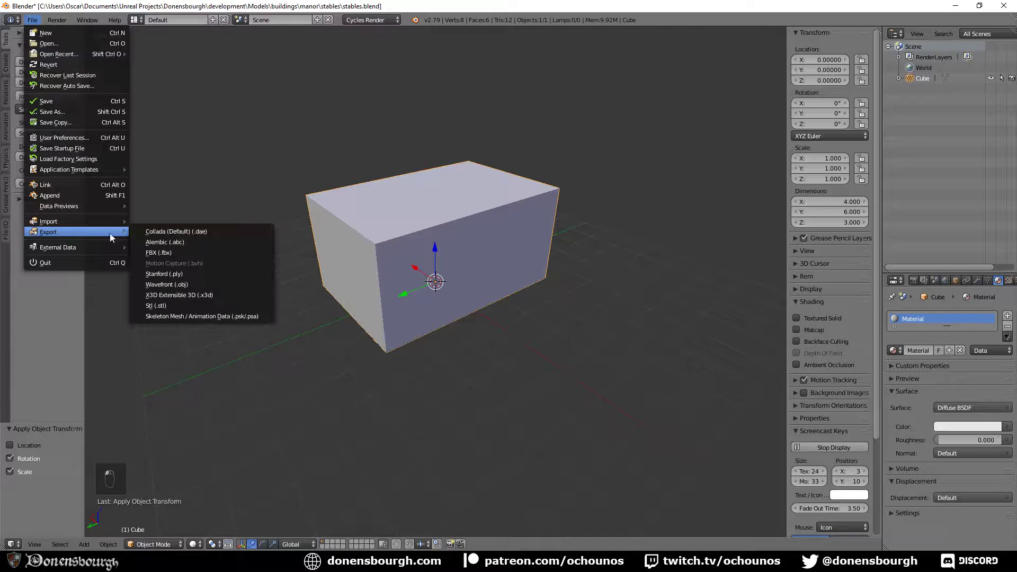
pyautogui.click(171, 252)
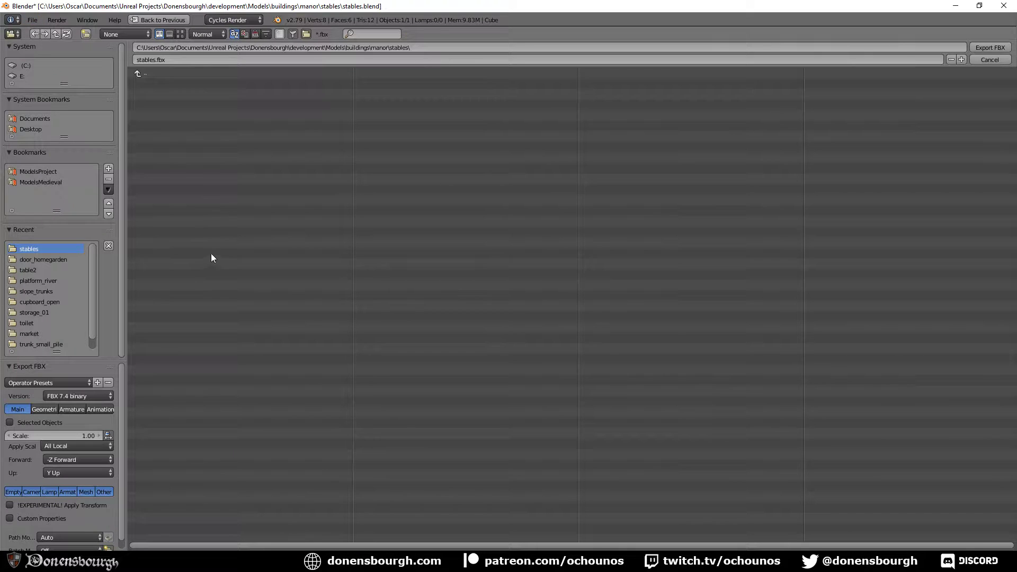
pyautogui.click(33, 409)
pyautogui.click(80, 451)
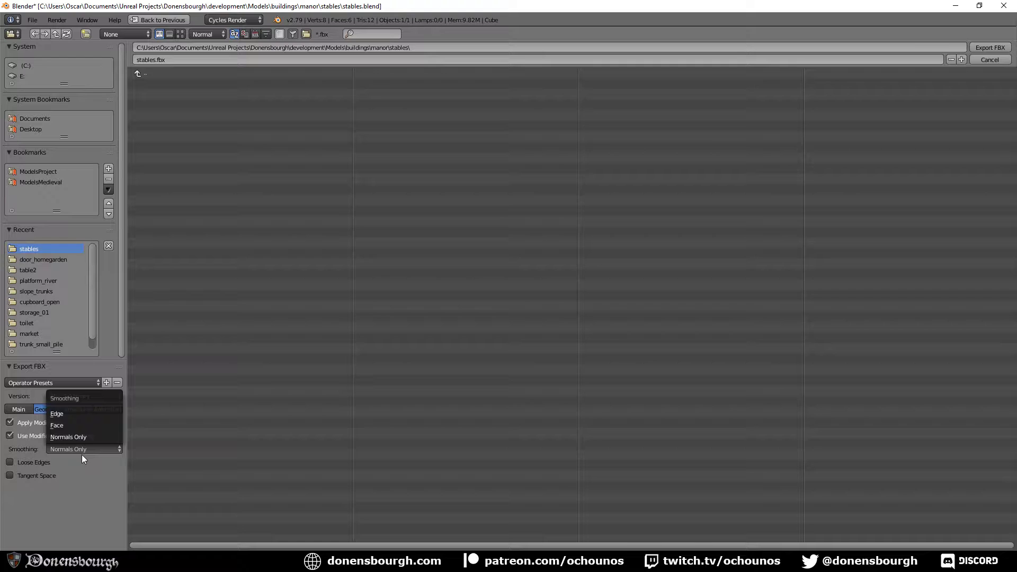
pyautogui.click(61, 424)
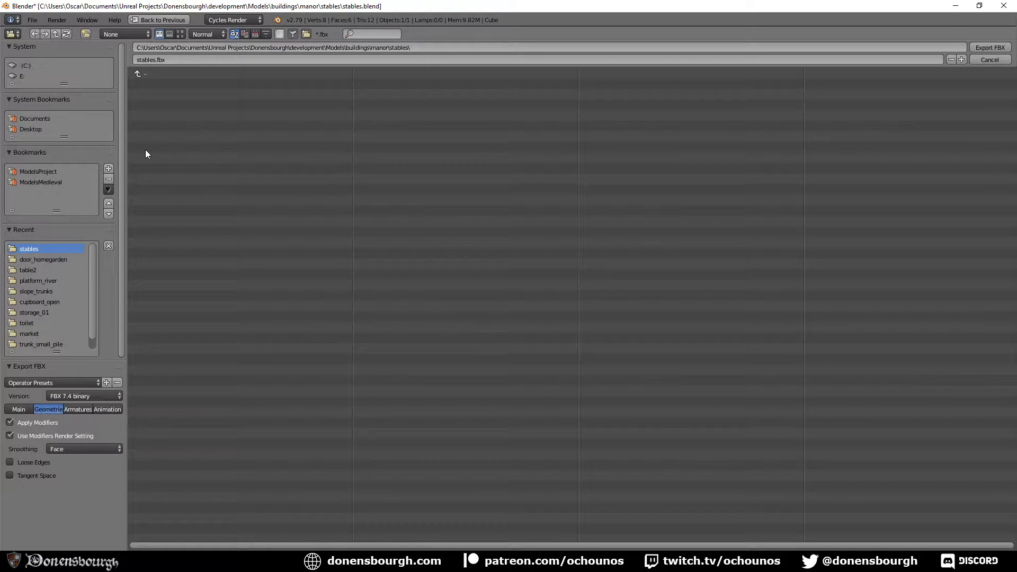
pyautogui.click(980, 48)
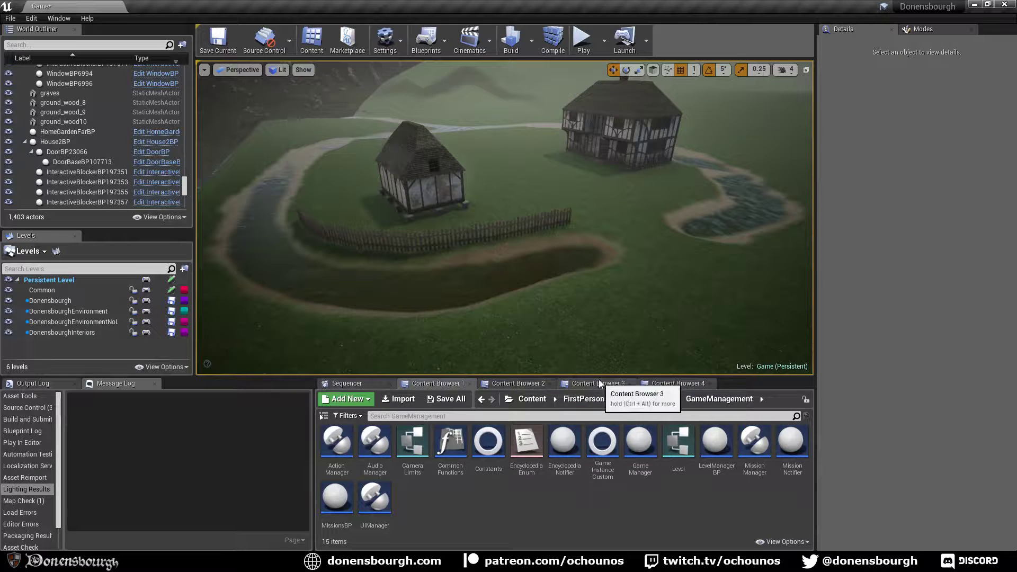
# - Switch to the Unreal Editor and open the Buildings folder inside FirstPerson/Meshes in Content Browser 3
pyautogui.click(599, 387)
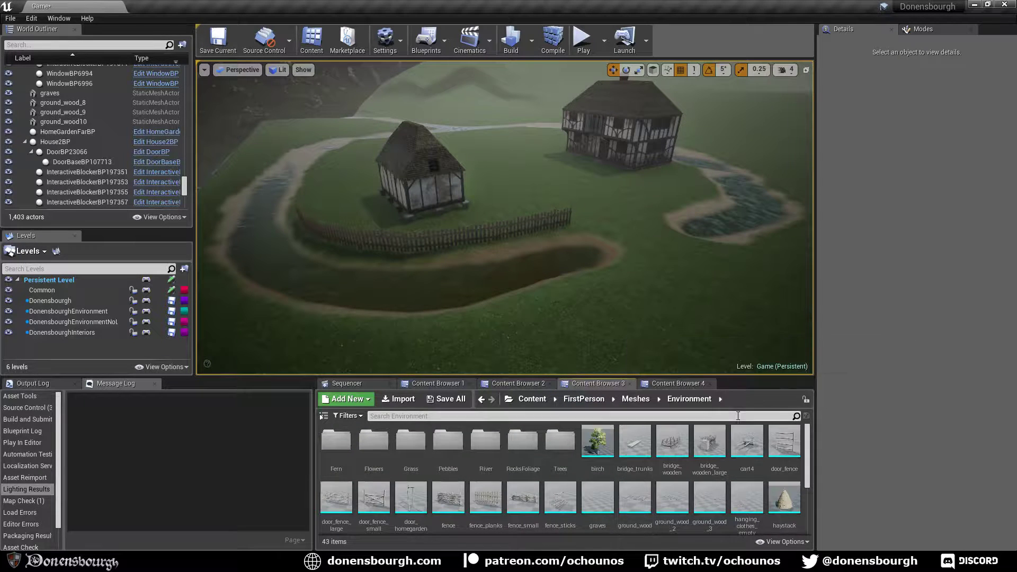
pyautogui.click(635, 399)
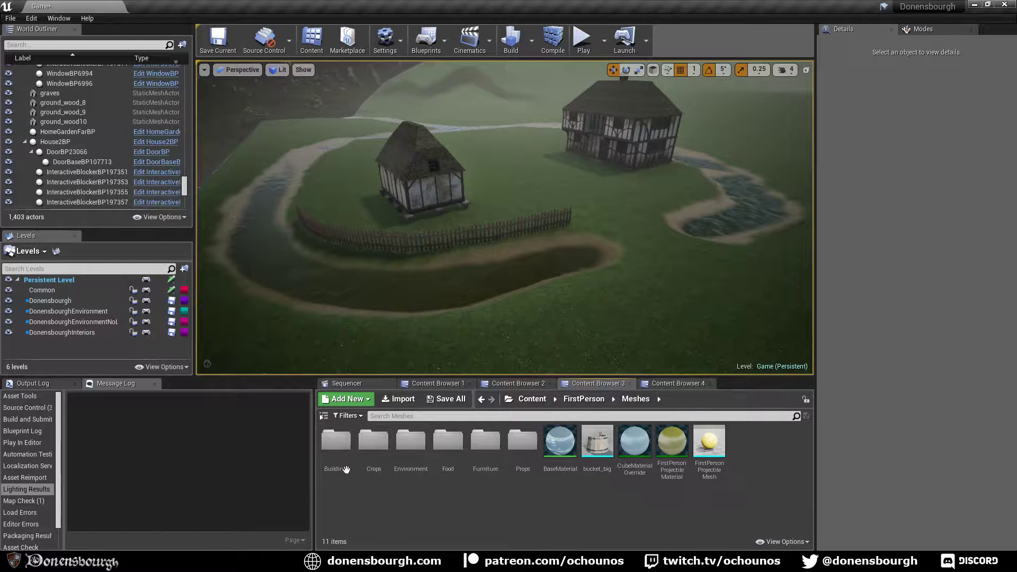
pyautogui.click(332, 439)
pyautogui.doubleClick(332, 440)
# - Create a folder named Manor inside Buildings and open it
pyautogui.rightClick(526, 526)
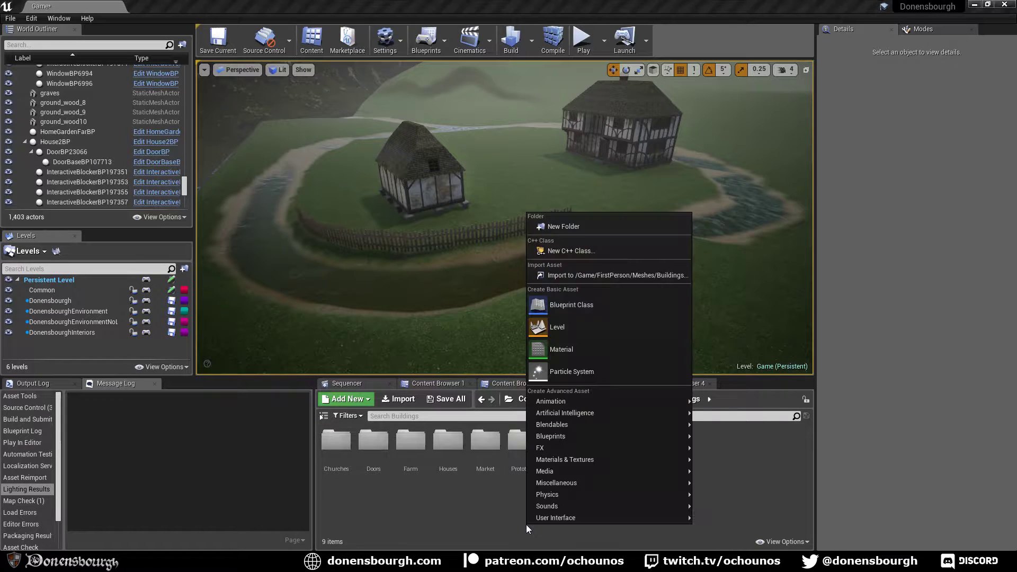
pyautogui.click(591, 228)
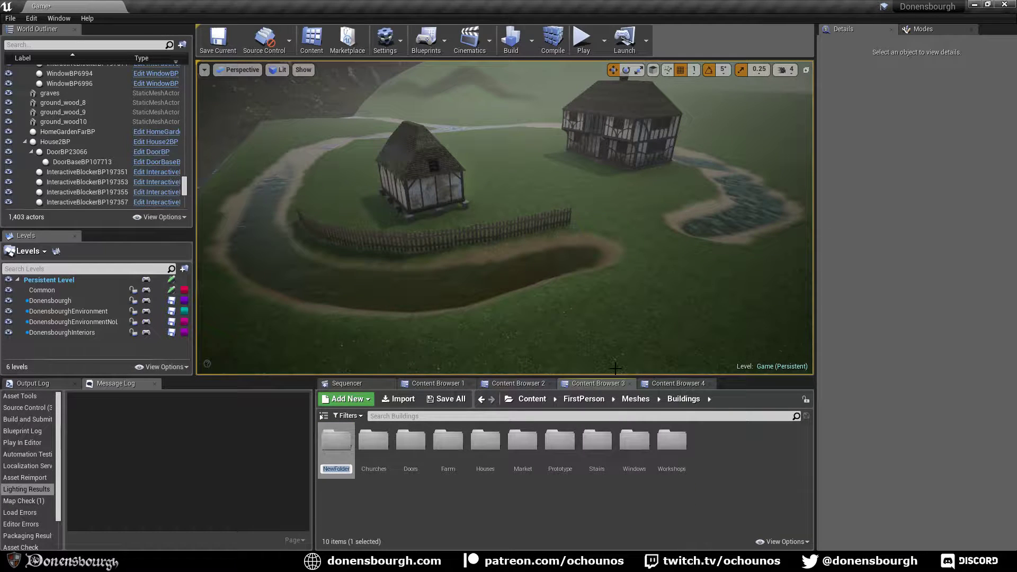
pyautogui.write('Manor')
pyautogui.press('Return')
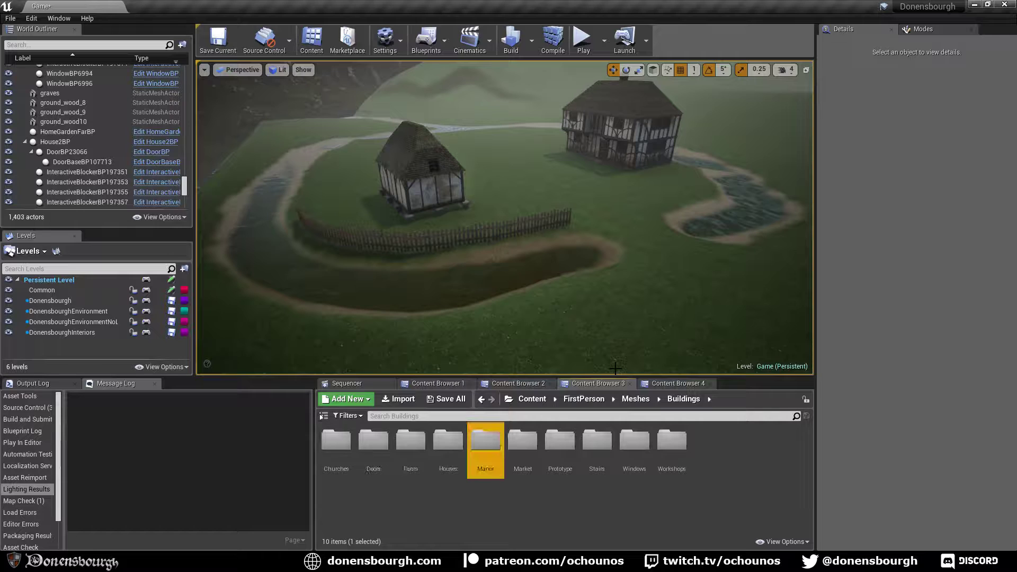
pyautogui.doubleClick(485, 443)
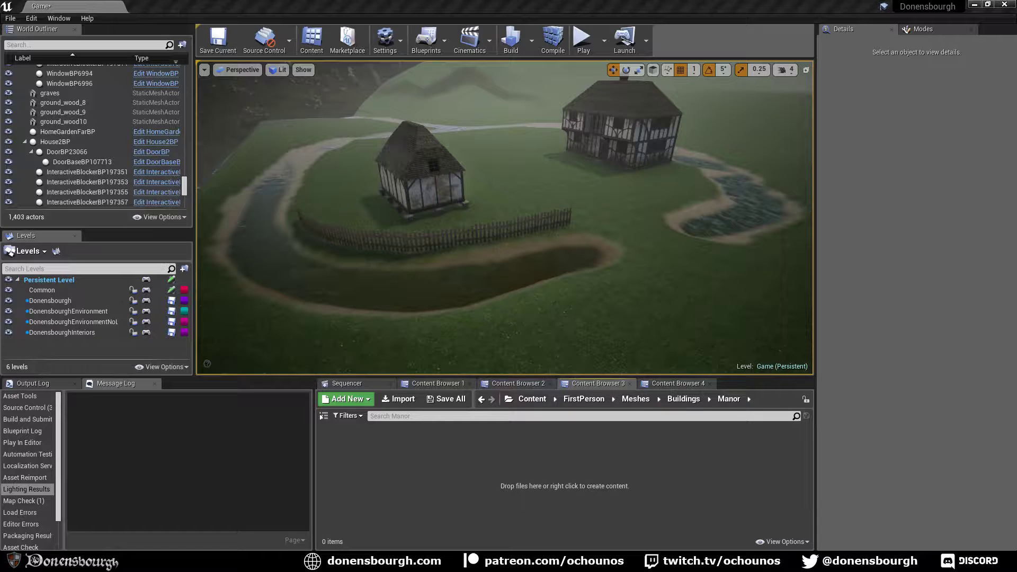
# - Import the stables FBX file into the Manor folder as a static mesh, keeping the offered import options
pyautogui.moveTo(404, 476); pyautogui.dragTo(392, 466)
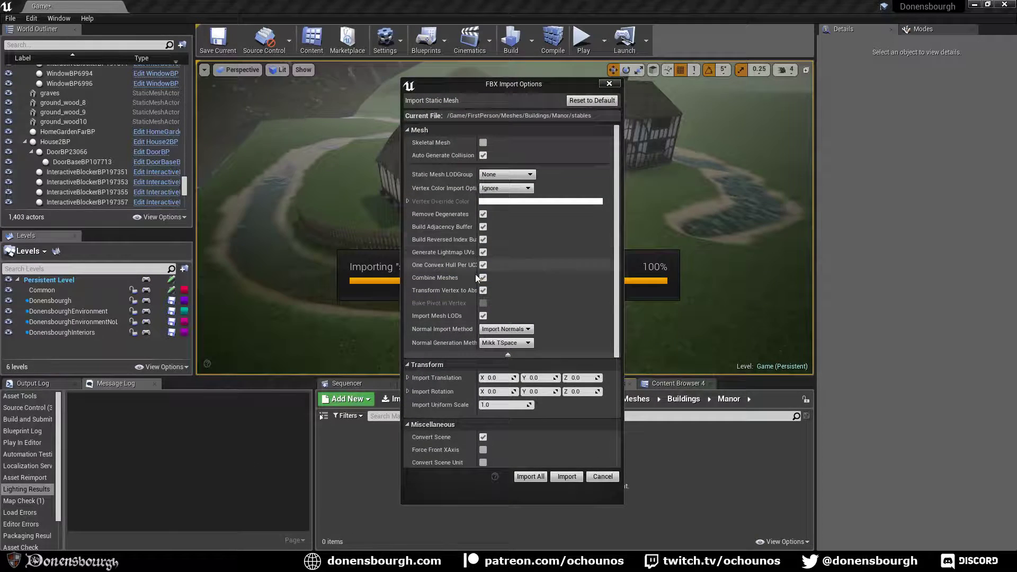
pyautogui.scroll(-3, 538, 324)
pyautogui.scroll(-2, 537, 327)
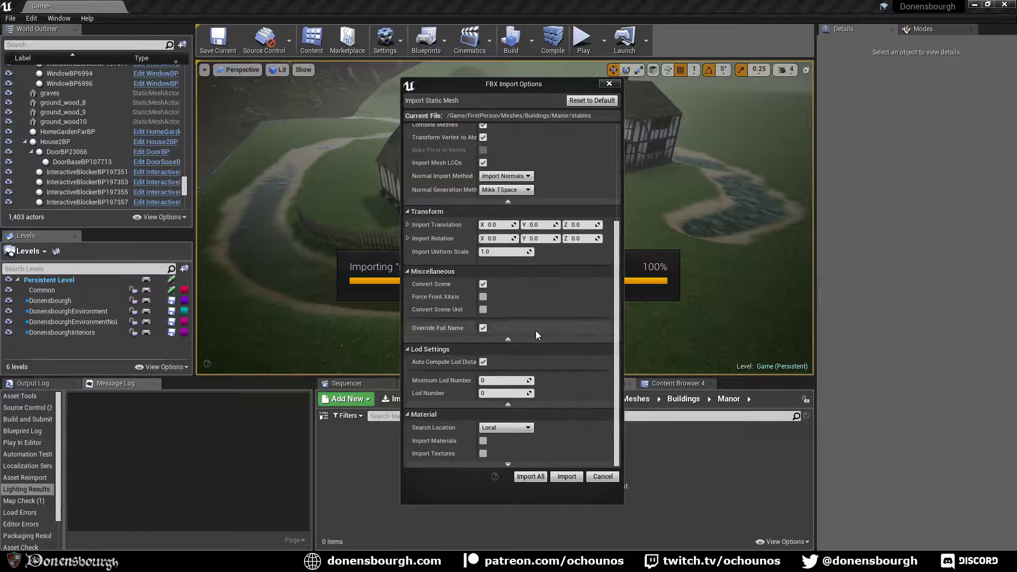
pyautogui.click(568, 476)
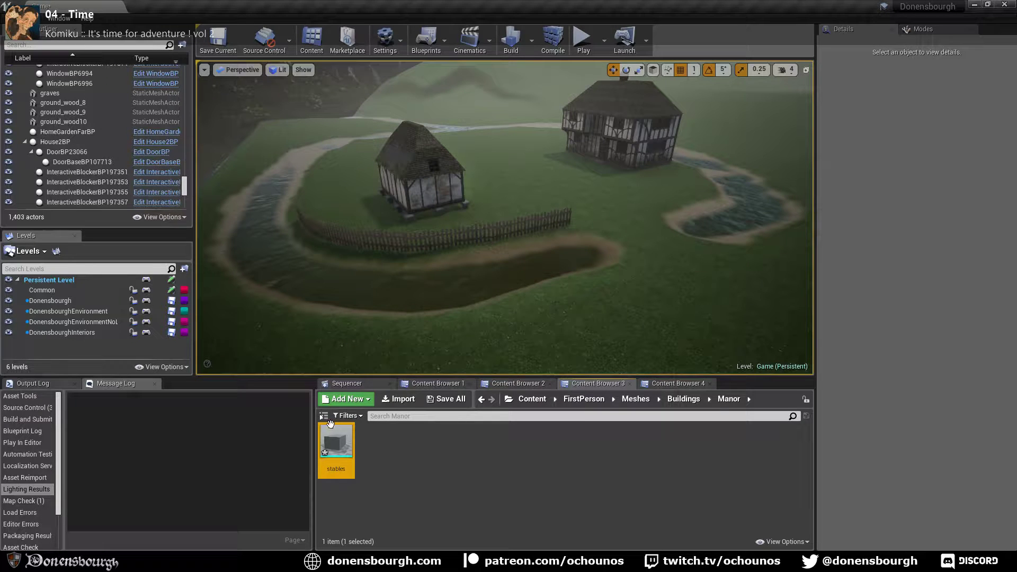
# - Place the stables mesh in the level on the grass beside the wooden fence, near the granary
pyautogui.moveTo(330, 422); pyautogui.dragTo(508, 197)
pyautogui.moveTo(509, 197); pyautogui.dragTo(508, 225, button='right')
pyautogui.press('w')
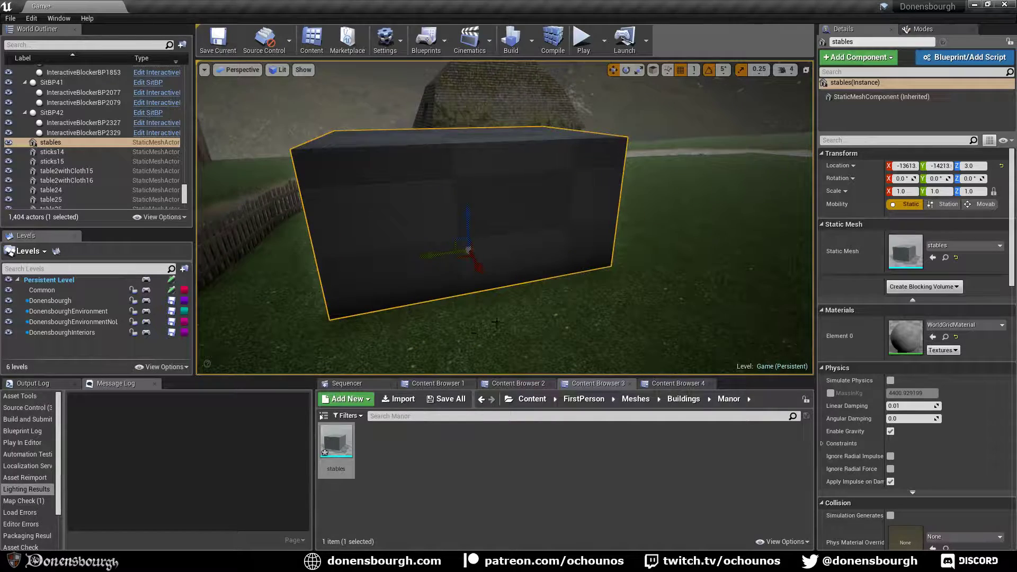
pyautogui.moveTo(496, 322); pyautogui.dragTo(587, 299, button='right')
pyautogui.press('a')
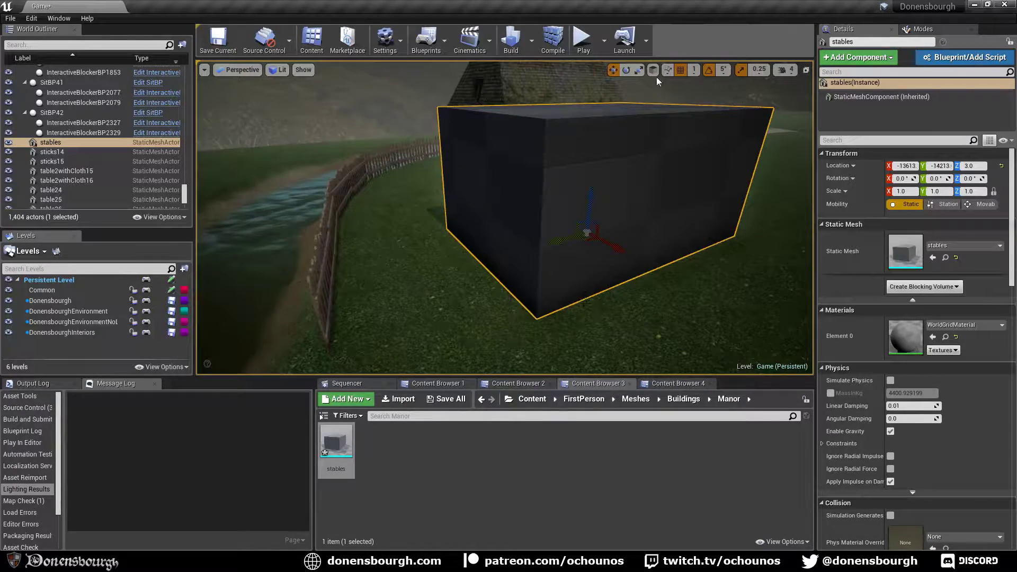
# - Play the level and walk around the stables block to judge its size from the player's viewpoint, then stop playing
pyautogui.click(580, 51)
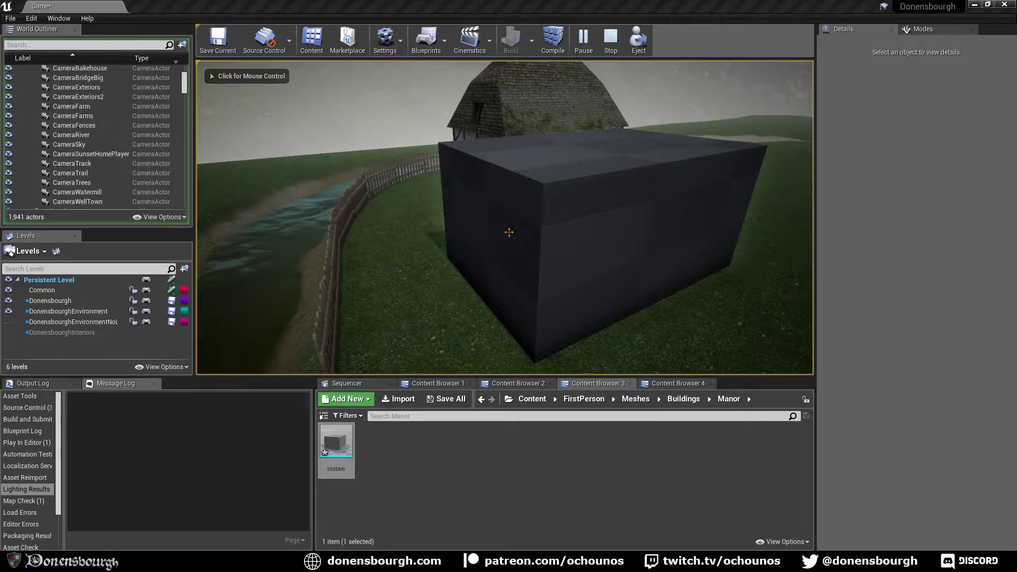
pyautogui.click(576, 319)
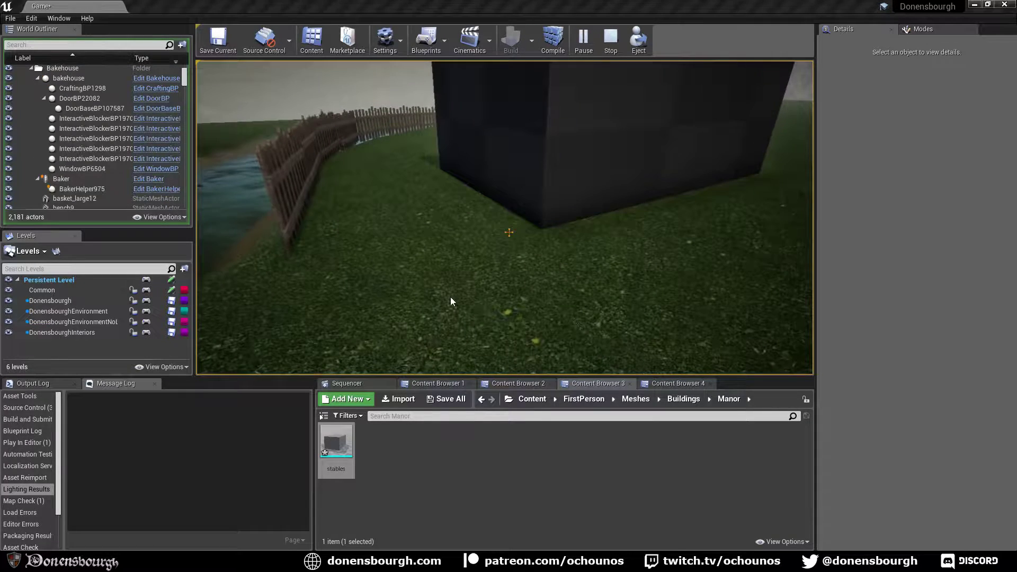
pyautogui.click(452, 299)
pyautogui.press('w')
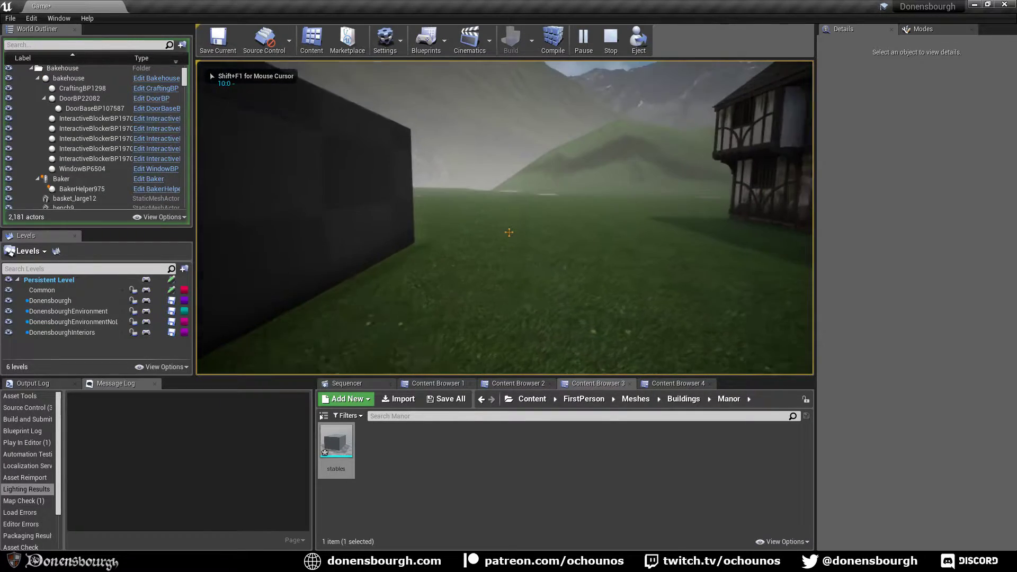
pyautogui.press('w')
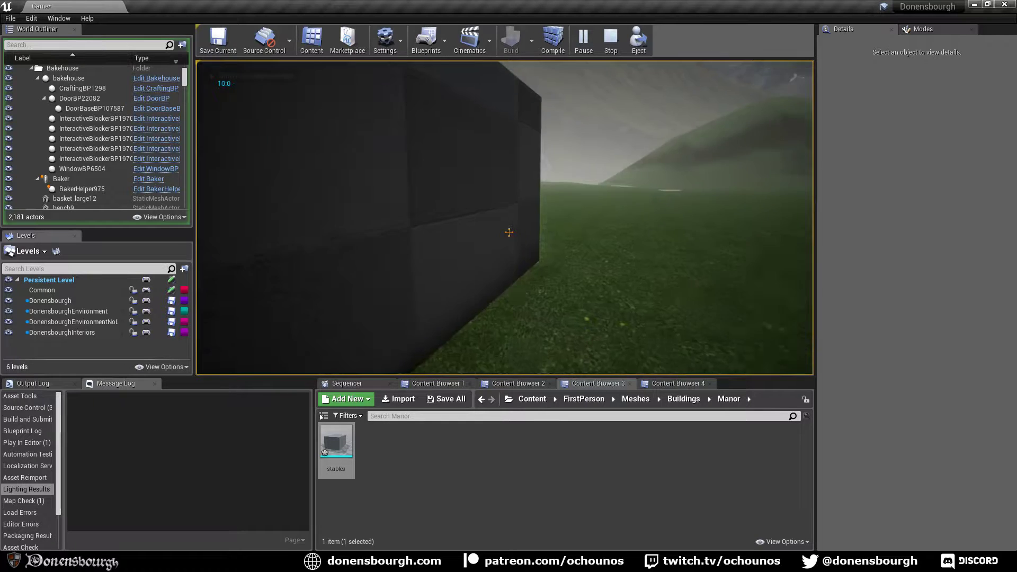
pyautogui.press('w')
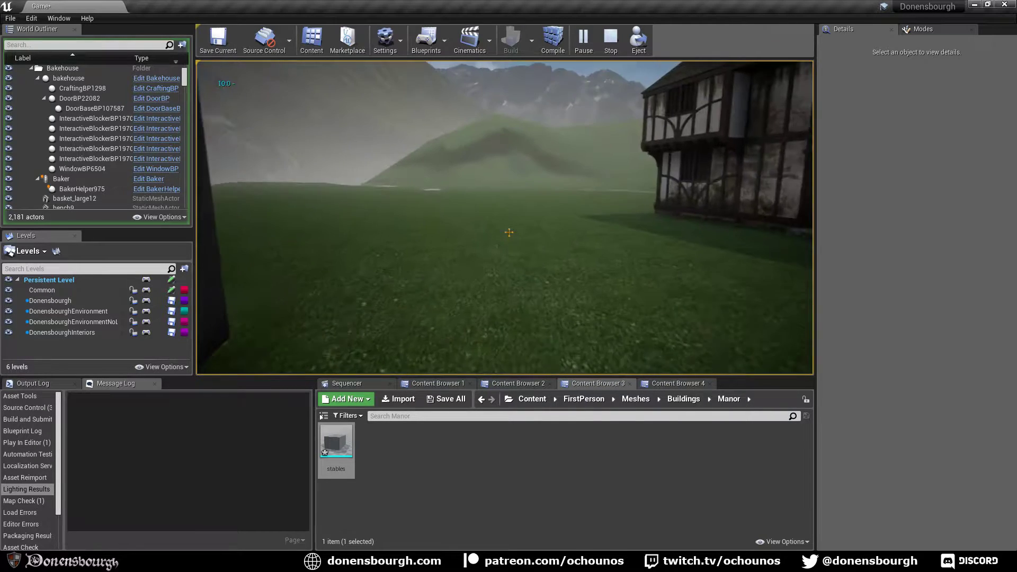
pyautogui.press('w')
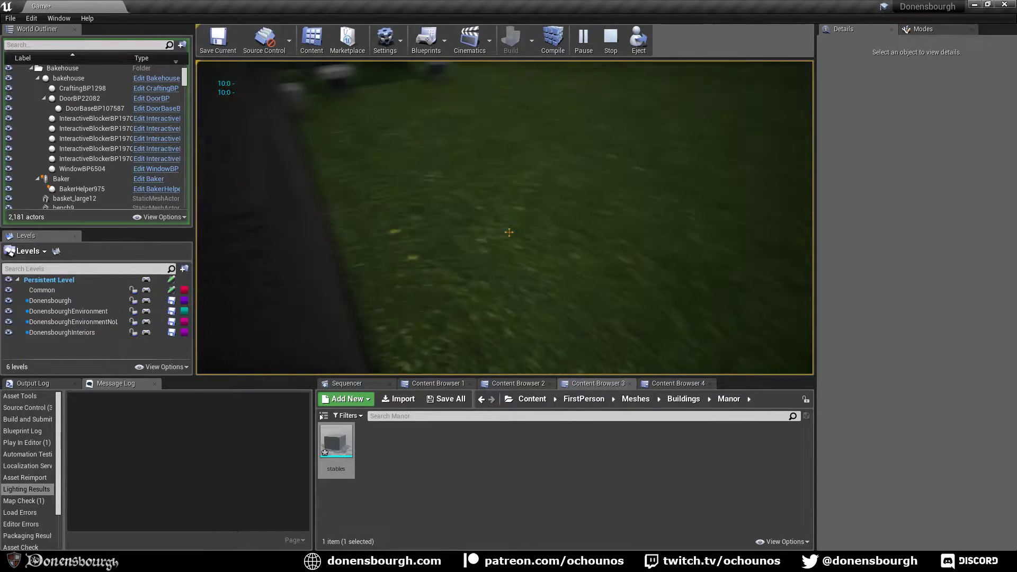
pyautogui.press('s')
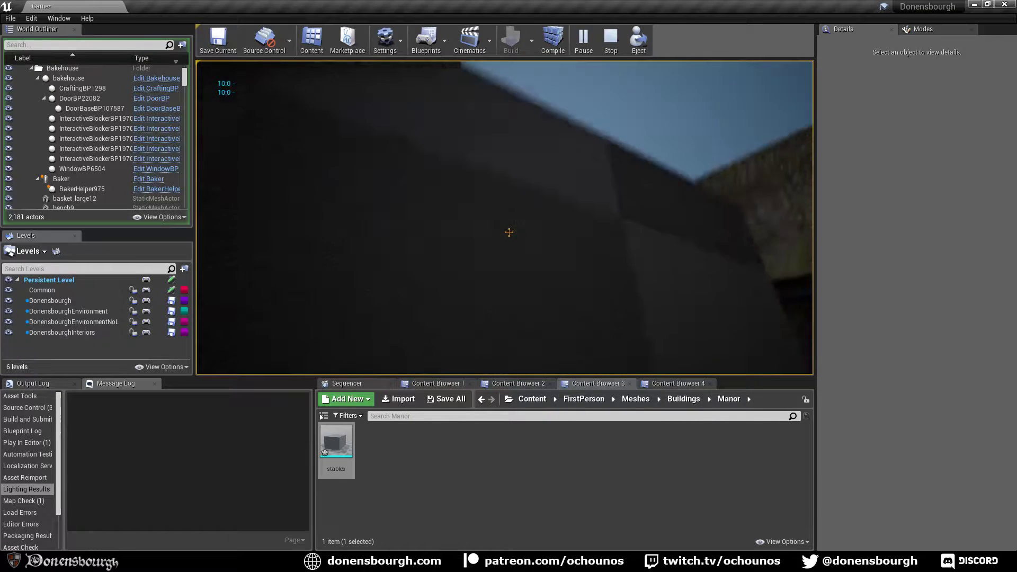
pyautogui.press('w')
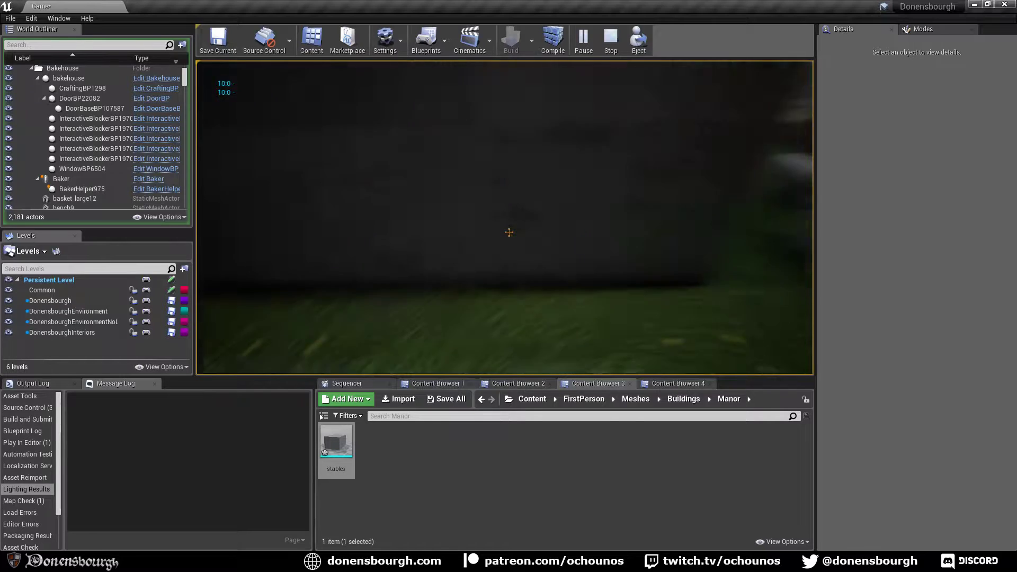
pyautogui.press('s')
pyautogui.press('s')
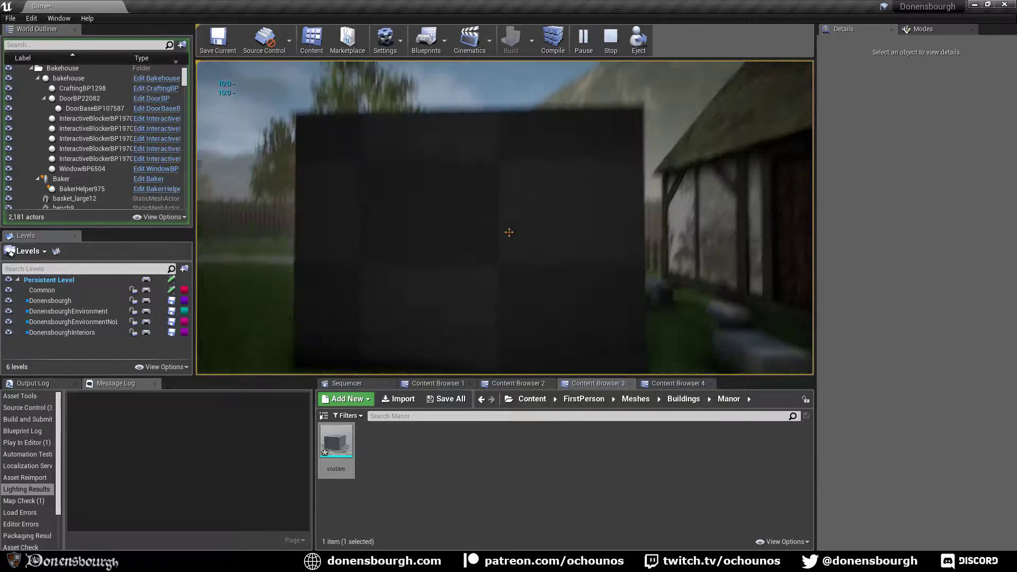
pyautogui.press('Escape')
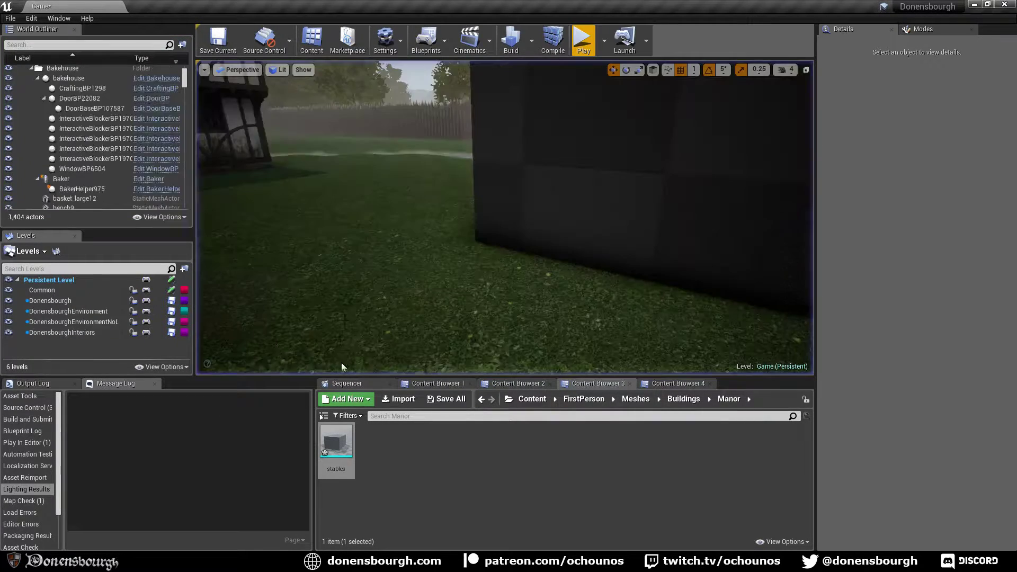
# - Move the stables mesh to the open grass on the granary's side away from the fence, at about X -14162, Y -15338
pyautogui.moveTo(448, 291); pyautogui.dragTo(514, 335, button='right')
pyautogui.click(435, 244)
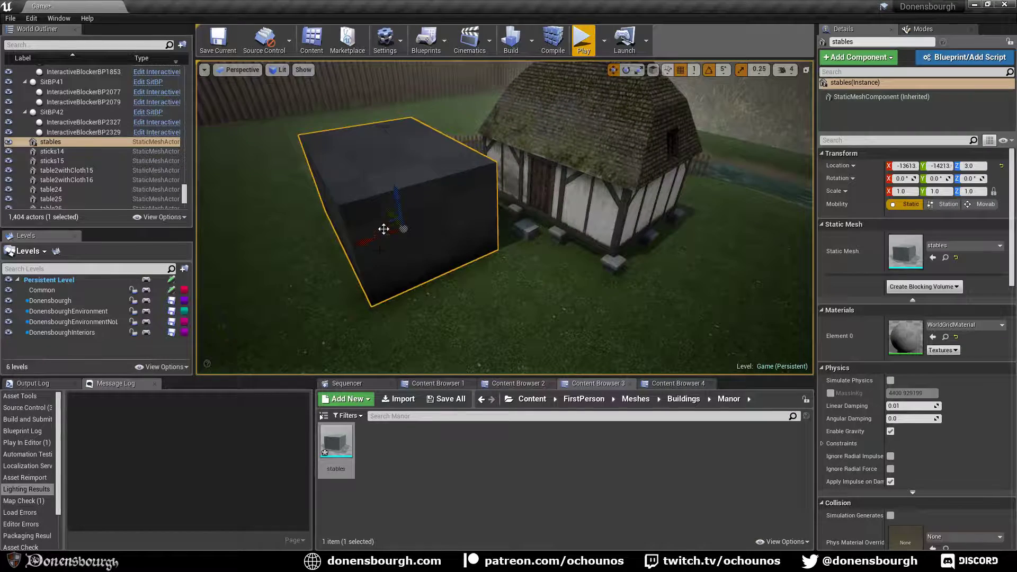
pyautogui.moveTo(383, 229); pyautogui.dragTo(405, 232, button='right')
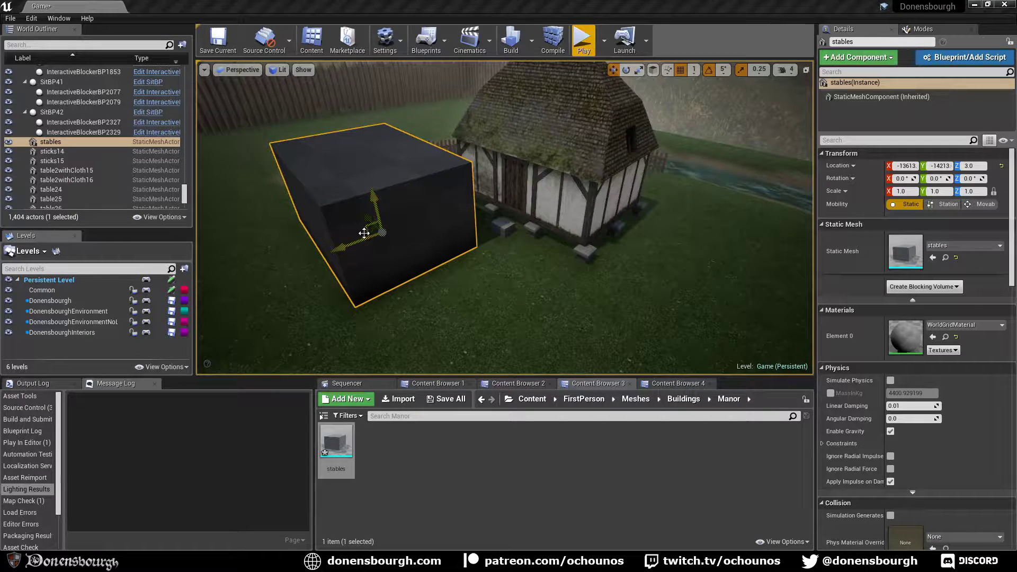
pyautogui.moveTo(365, 233); pyautogui.dragTo(551, 217)
pyautogui.moveTo(493, 316); pyautogui.dragTo(598, 322, button='right')
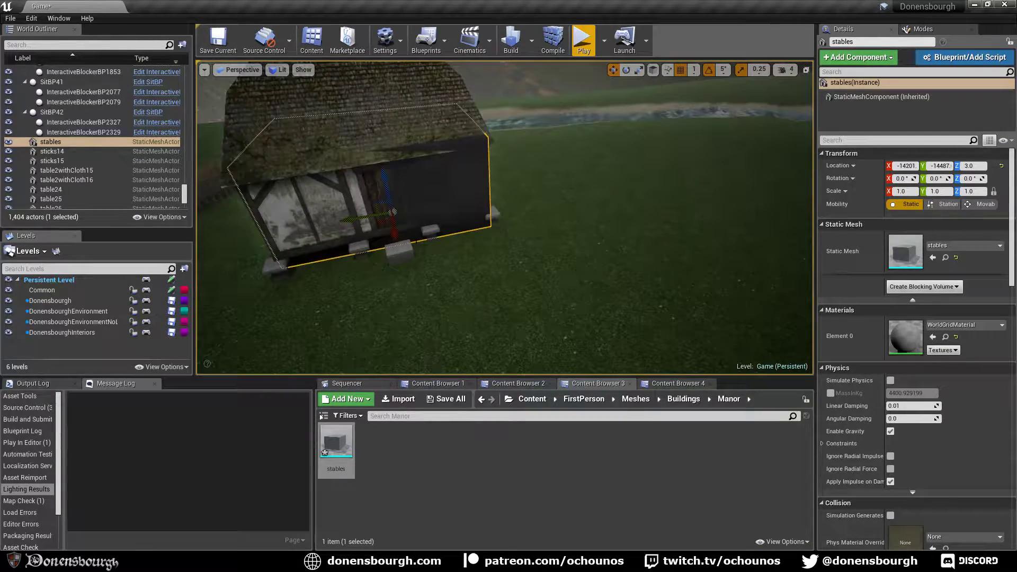
pyautogui.moveTo(392, 213); pyautogui.dragTo(627, 183)
pyautogui.moveTo(627, 183)
pyautogui.mouseDown(button='right')
pyautogui.moveTo(665, 182)
pyautogui.moveTo(673, 169)
pyautogui.moveTo(641, 175)
pyautogui.mouseUp(button='right')
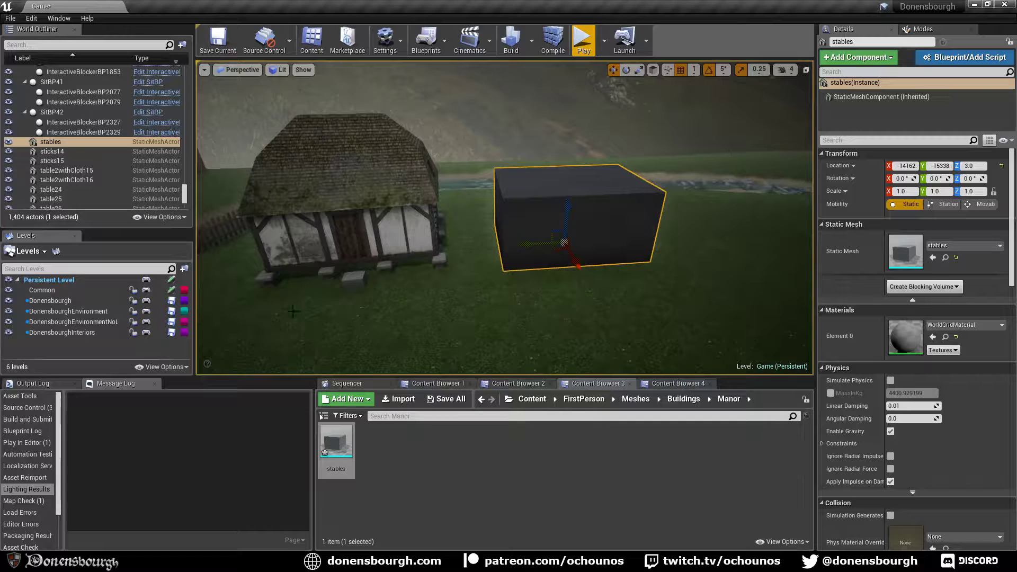
# - Play the level, walk through the granary's interior and compare its size with the neighbouring stables block, then stop playing
pyautogui.moveTo(446, 258); pyautogui.dragTo(409, 258, button='right')
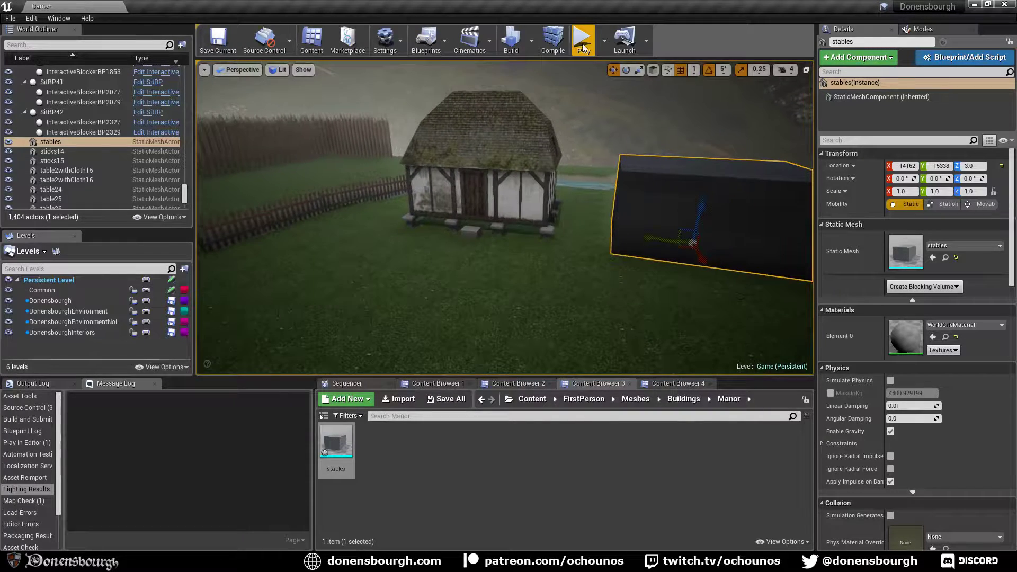
pyautogui.click(584, 41)
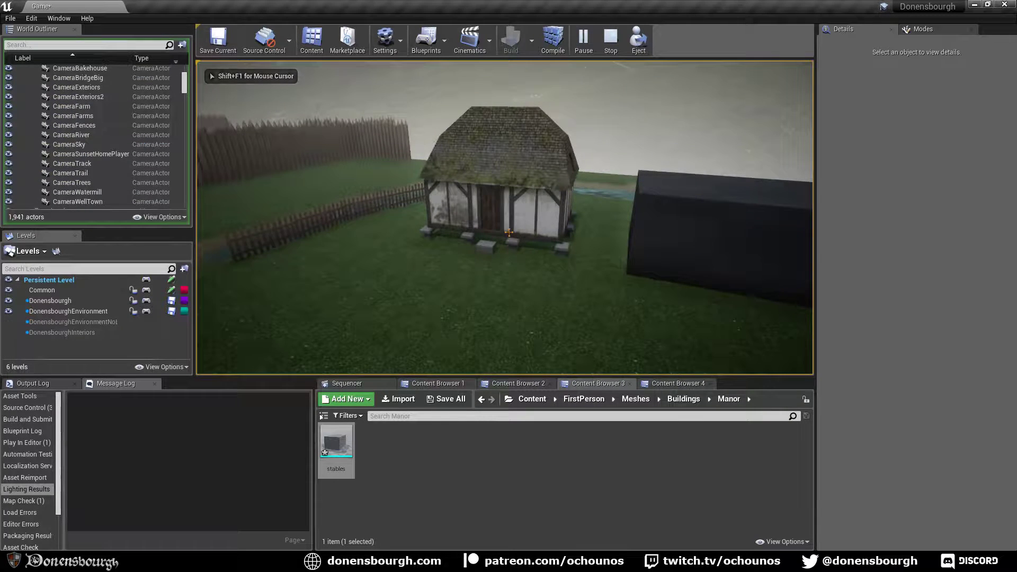
pyautogui.press('w')
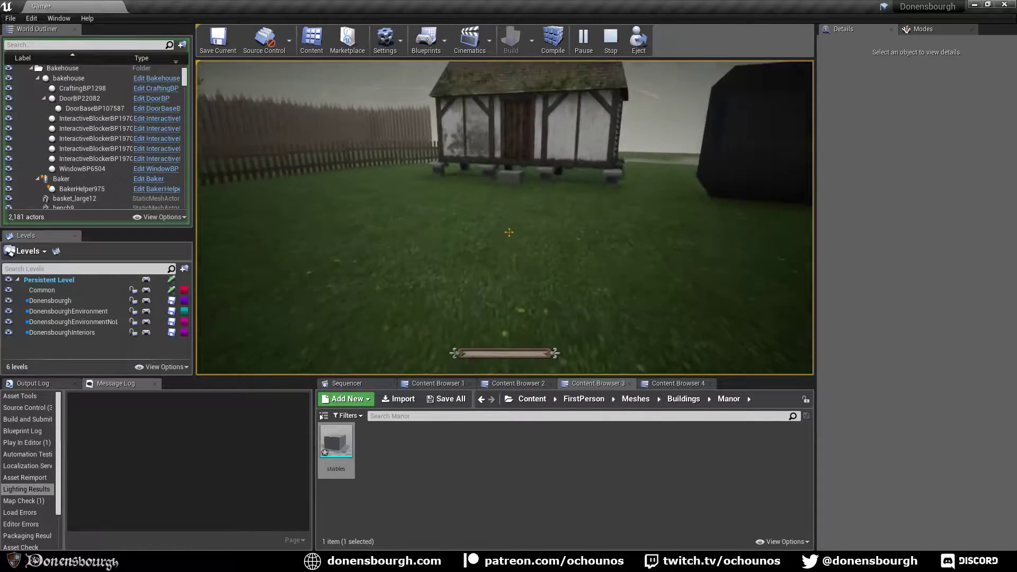
pyautogui.press('w')
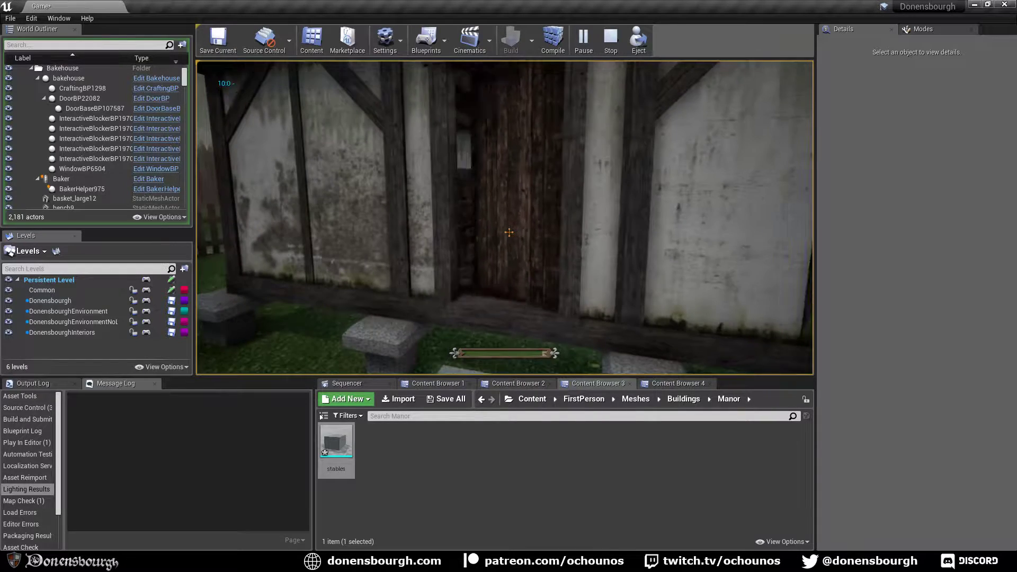
pyautogui.press('w')
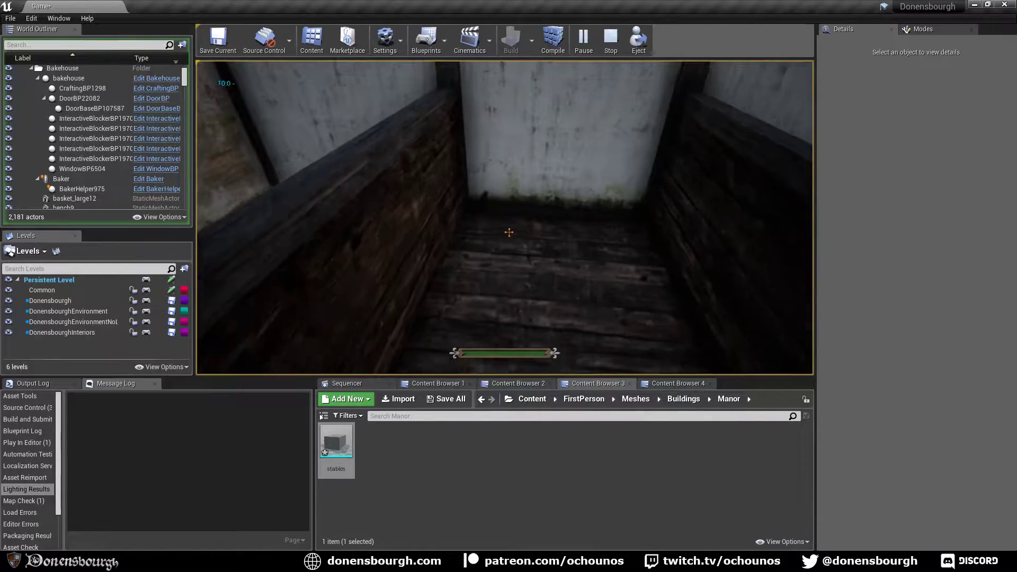
pyautogui.press('w')
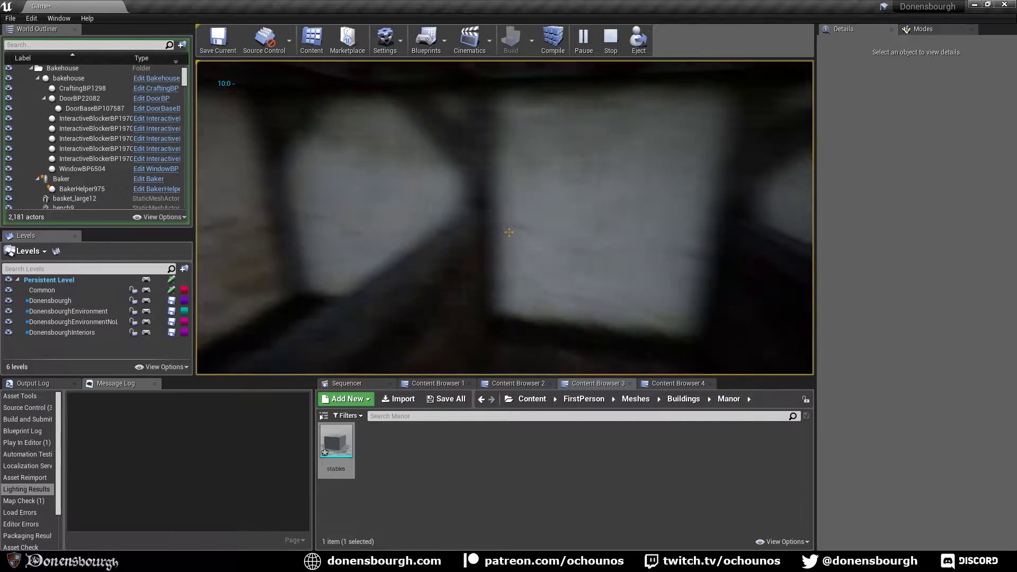
pyautogui.press('w')
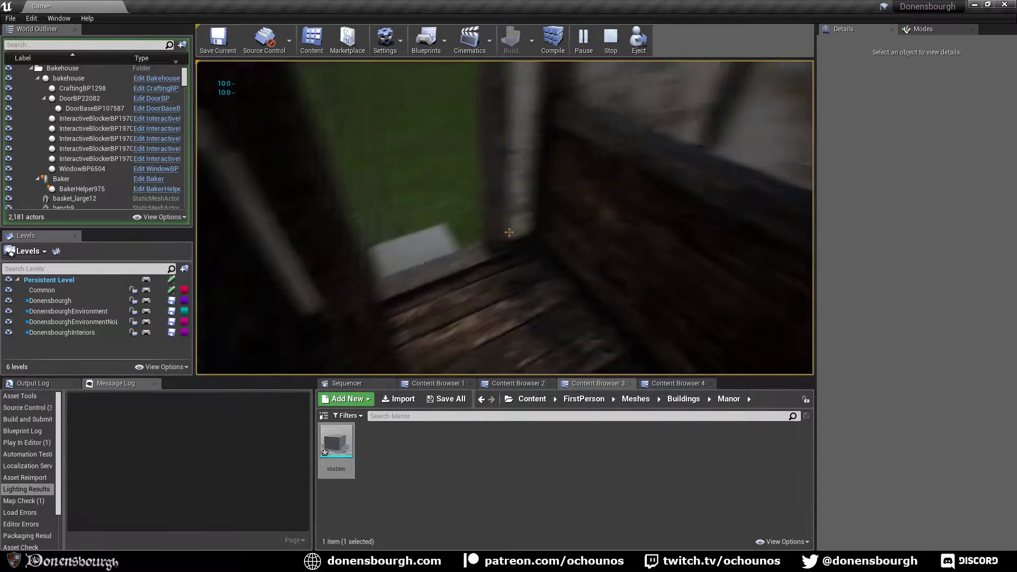
pyautogui.press('w')
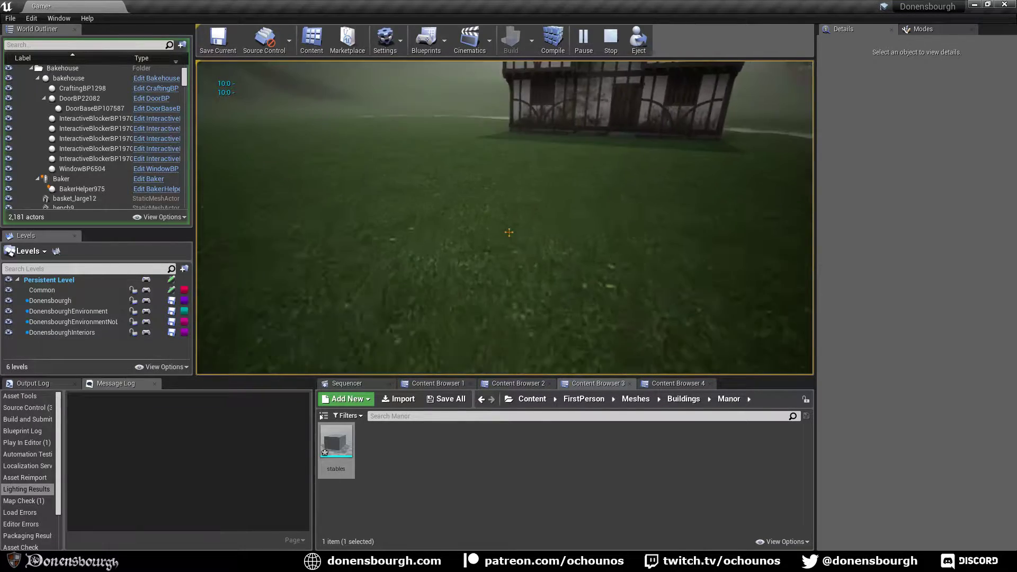
pyautogui.press('w')
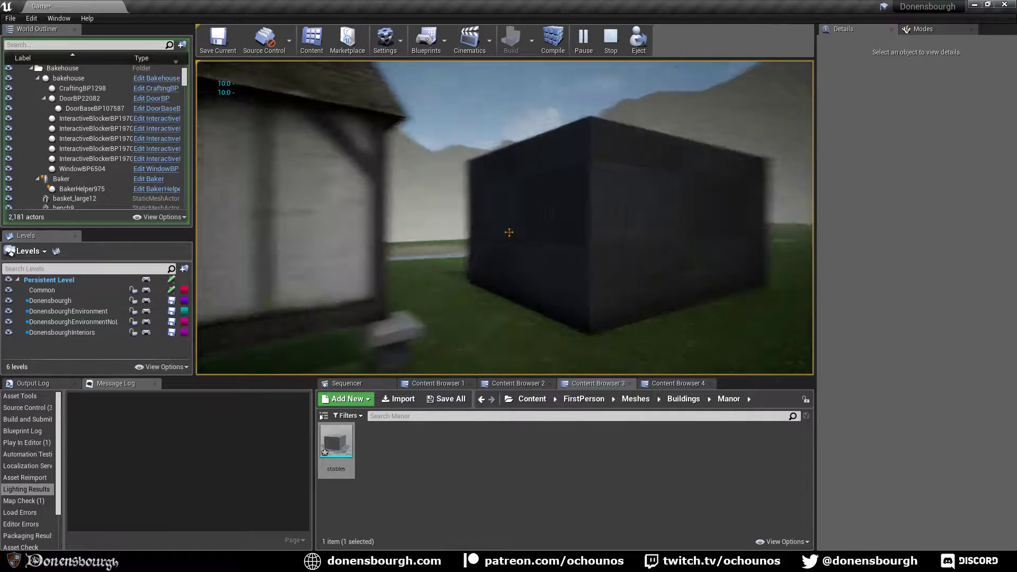
pyautogui.press('w')
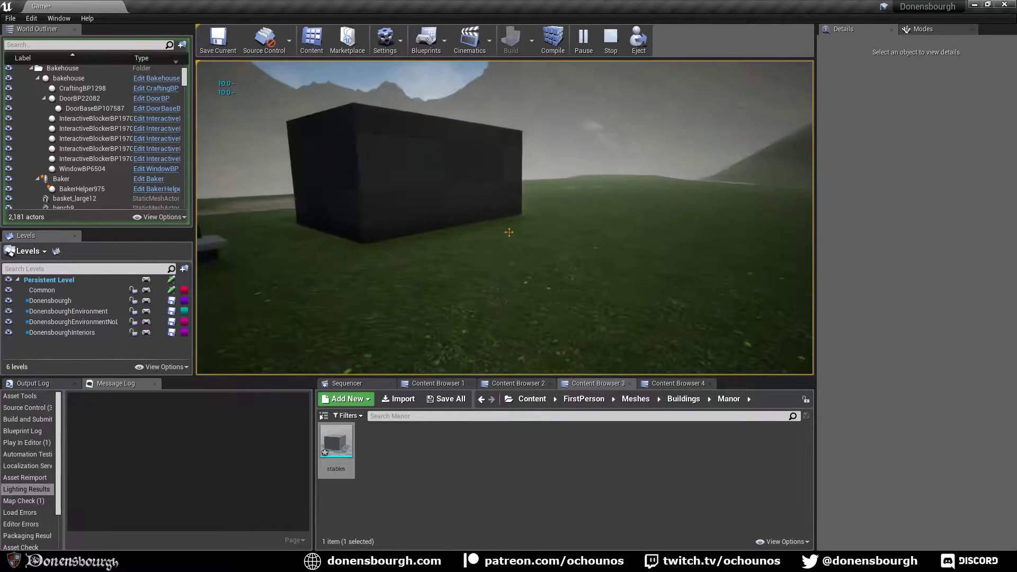
pyautogui.press('w')
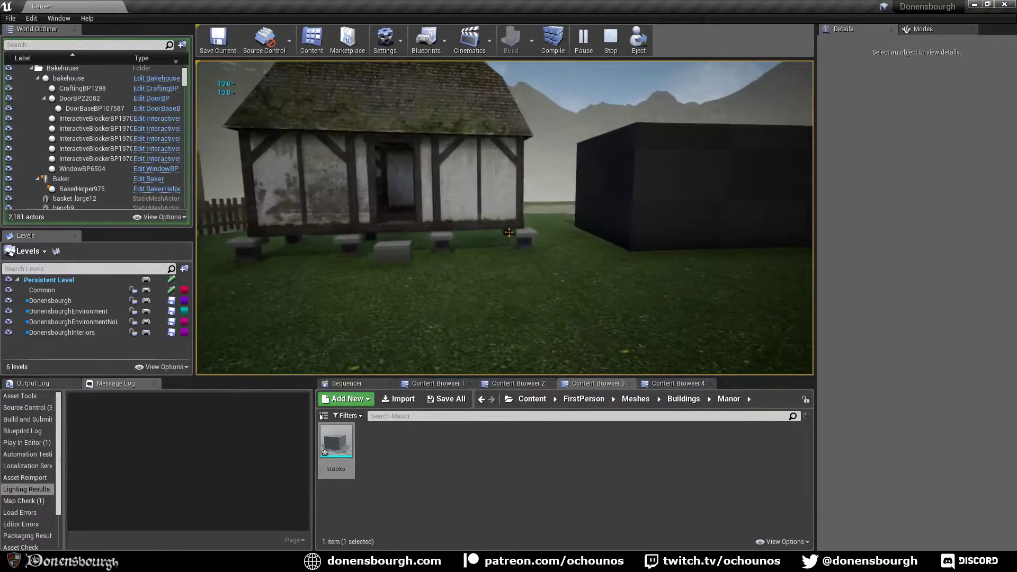
pyautogui.press('w')
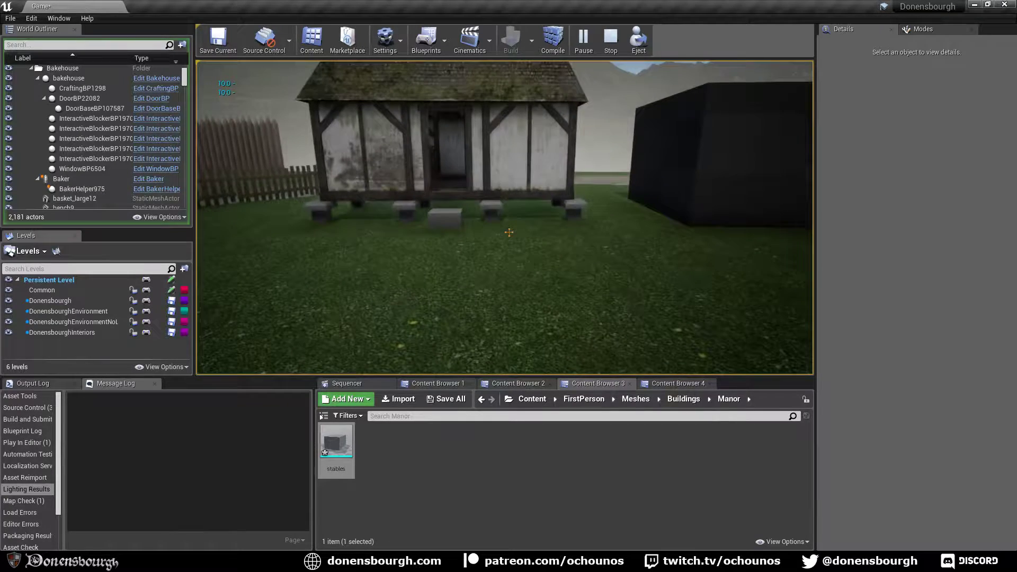
pyautogui.press('Escape')
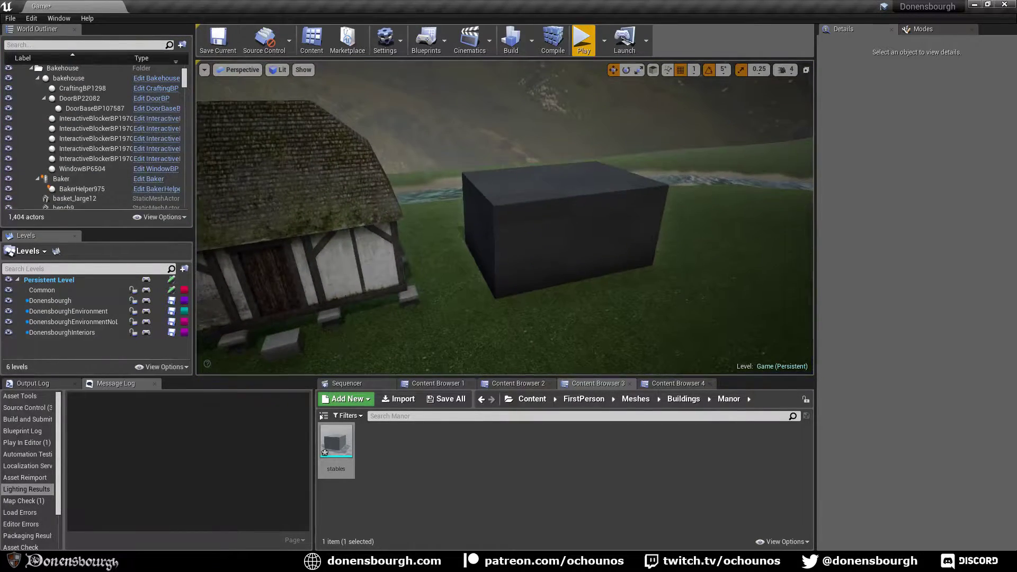
# - Switch to Blender and set the stables cube's dimensions to X 6 and Y 10
pyautogui.moveTo(505, 217); pyautogui.dragTo(541, 243, button='right')
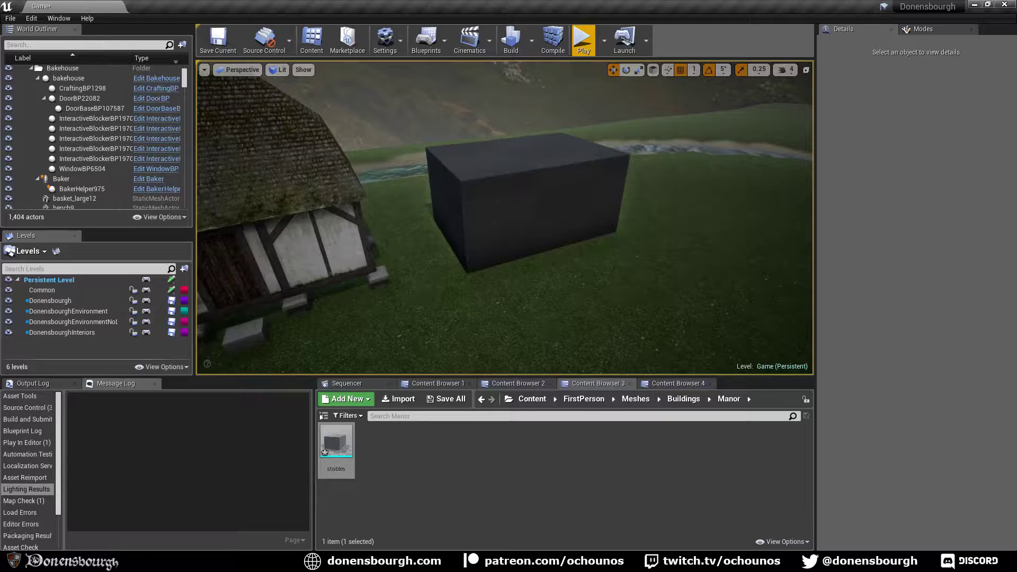
pyautogui.hotkey('alt', 'Tab')
pyautogui.moveTo(834, 218); pyautogui.dragTo(834, 202)
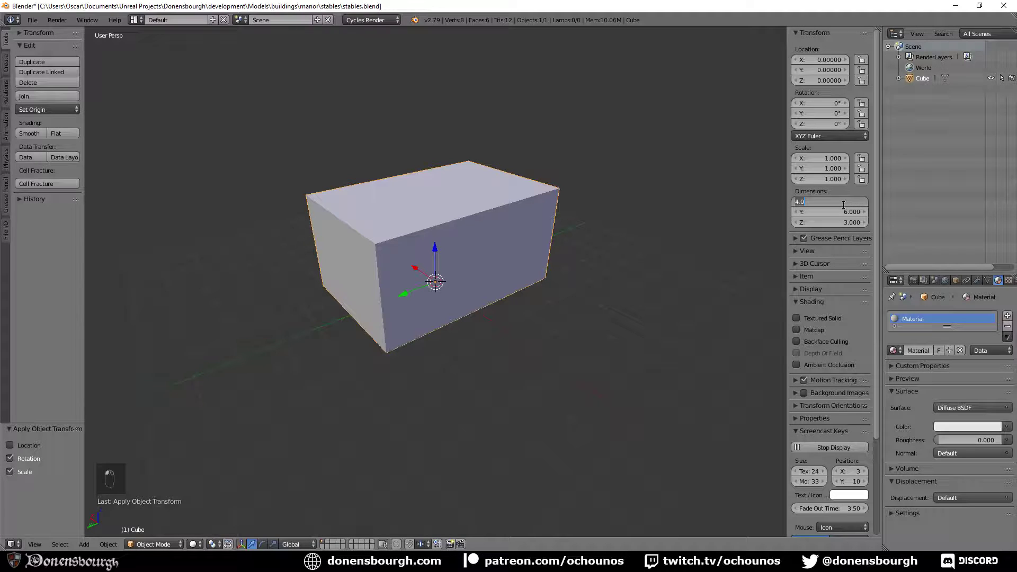
pyautogui.write('6')
pyautogui.press('Return')
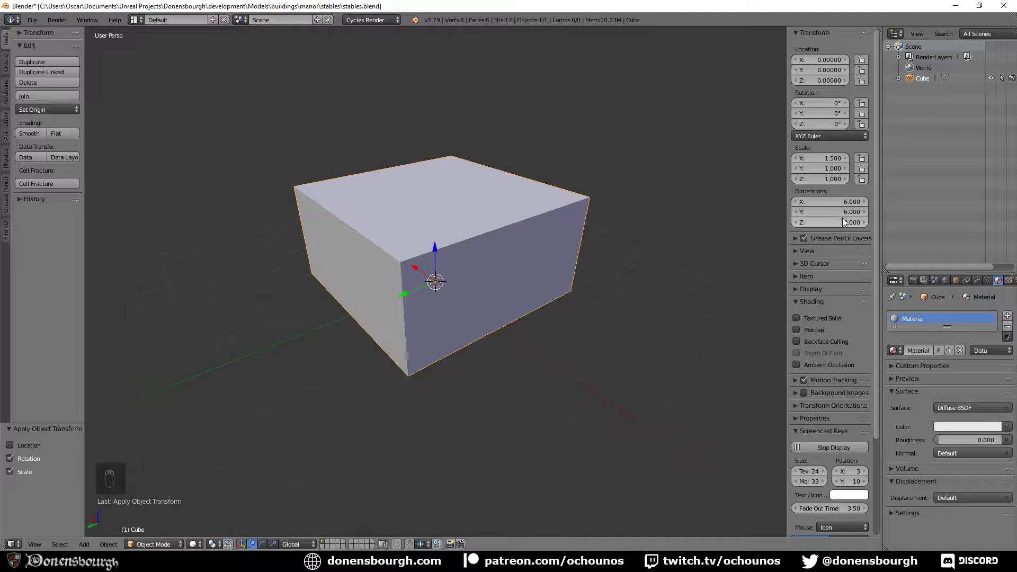
pyautogui.click(840, 214)
pyautogui.write('10')
pyautogui.press('Return')
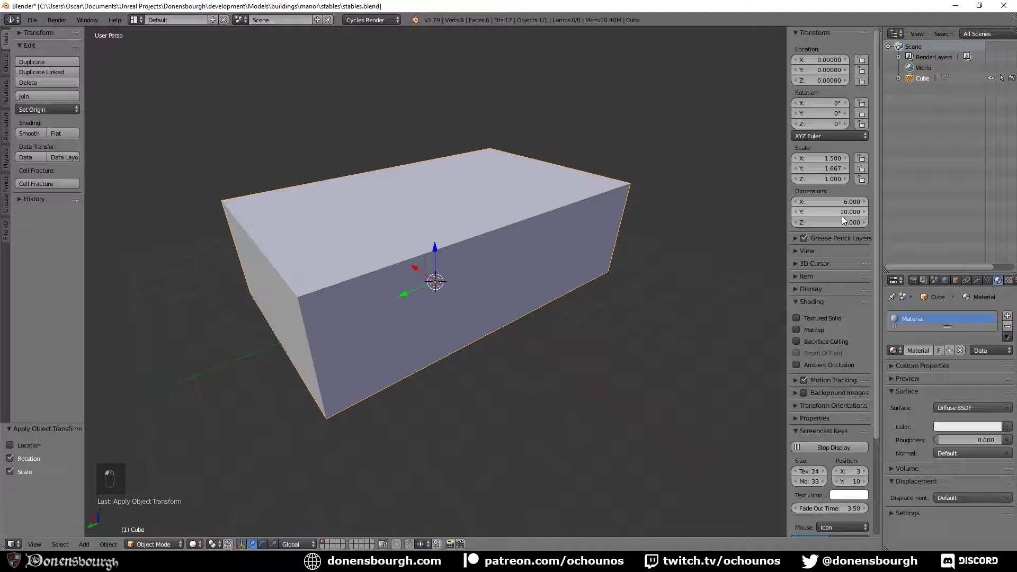
# - Save the Blender file and export the resized cube as FBX over the existing stables.fbx
pyautogui.click(32, 20)
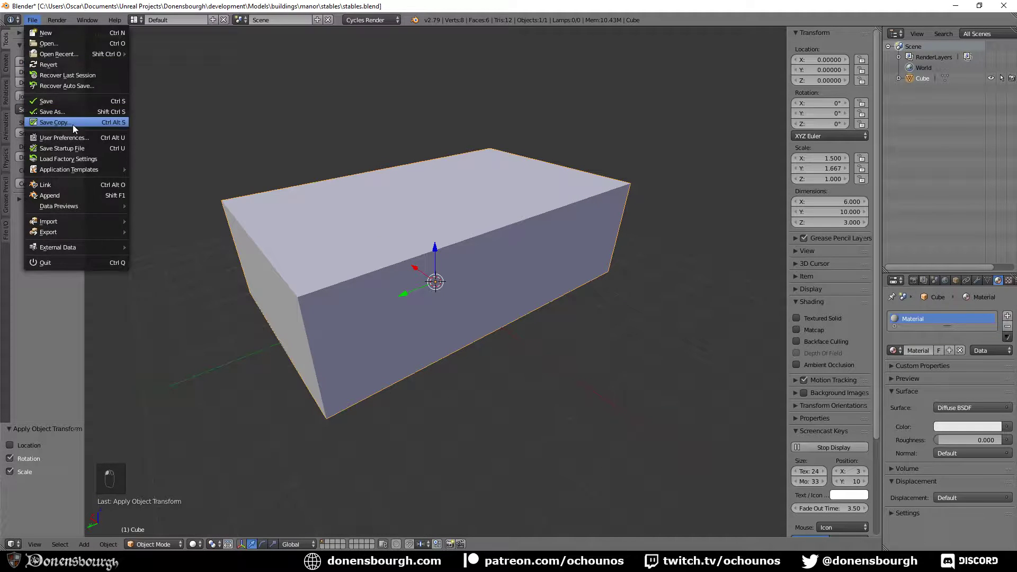
pyautogui.click(67, 103)
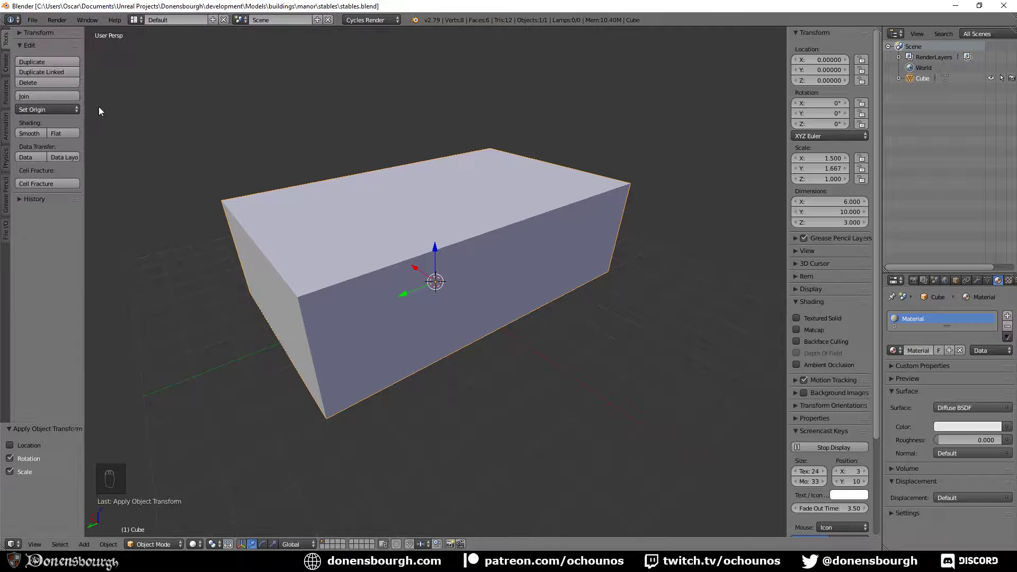
pyautogui.click(33, 20)
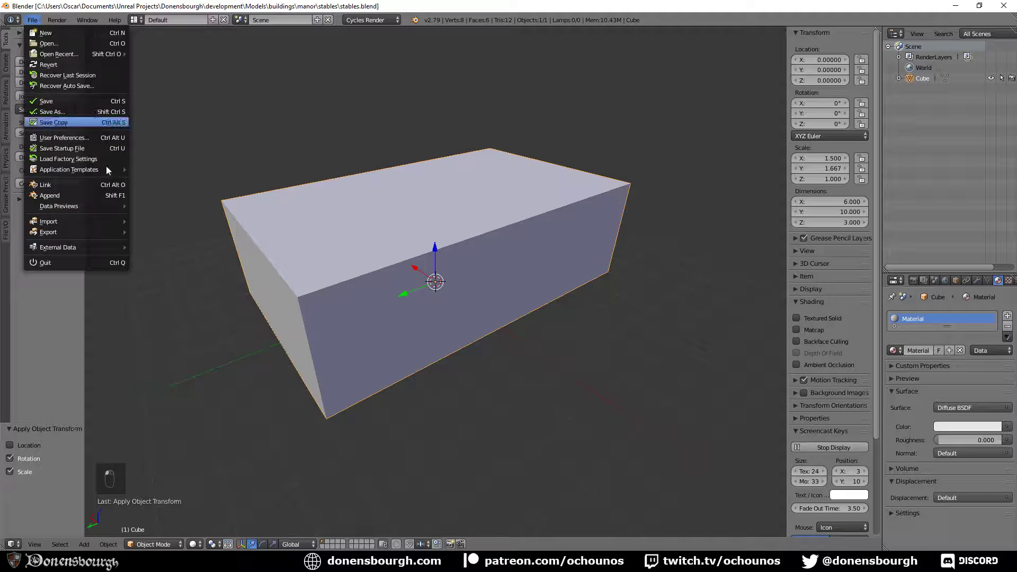
pyautogui.moveTo(109, 232)
pyautogui.click(176, 253)
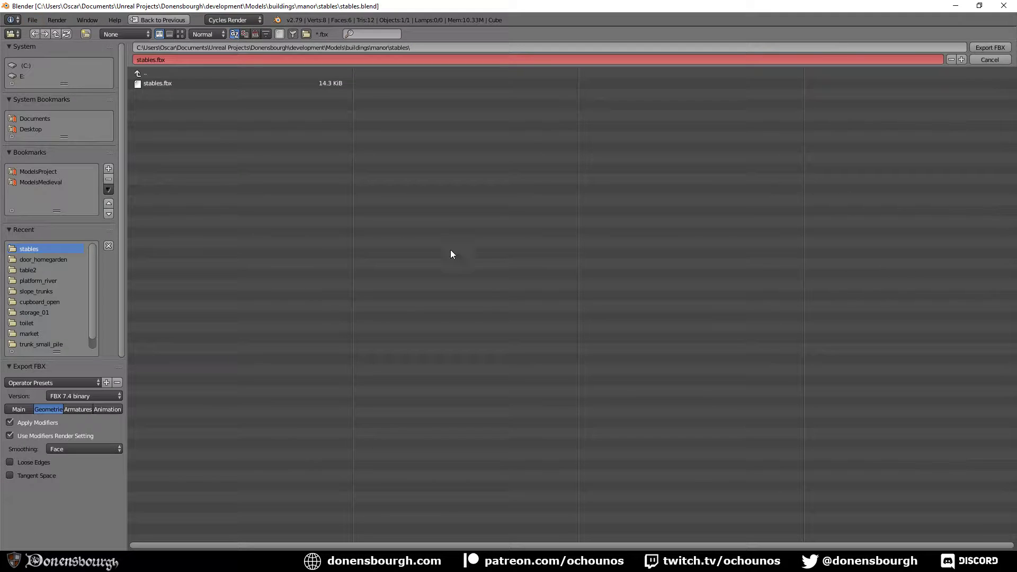
pyautogui.click(989, 47)
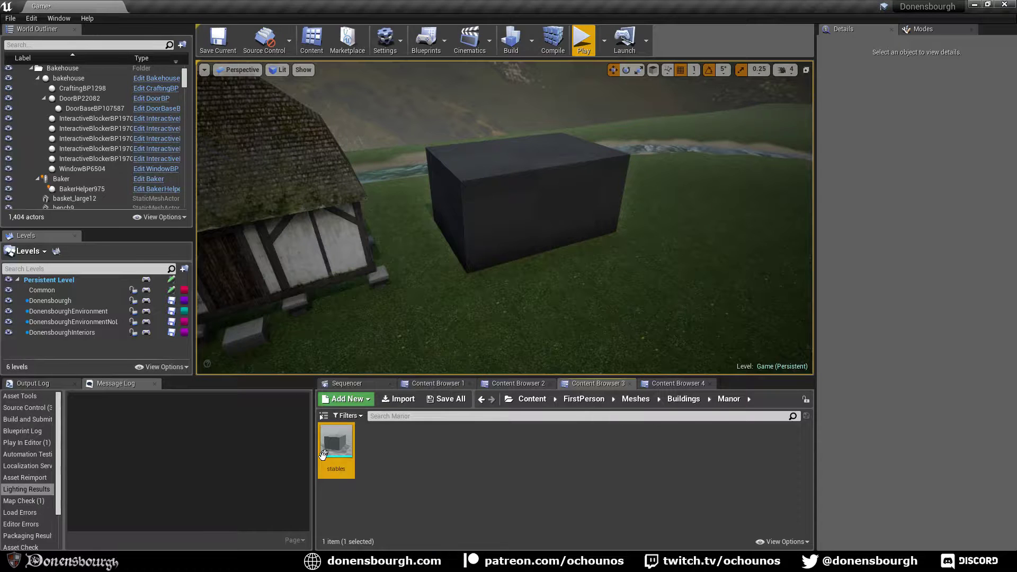
# - Switch to Unreal and reimport the stables mesh from the Manor folder
pyautogui.rightClick(323, 454)
pyautogui.click(393, 202)
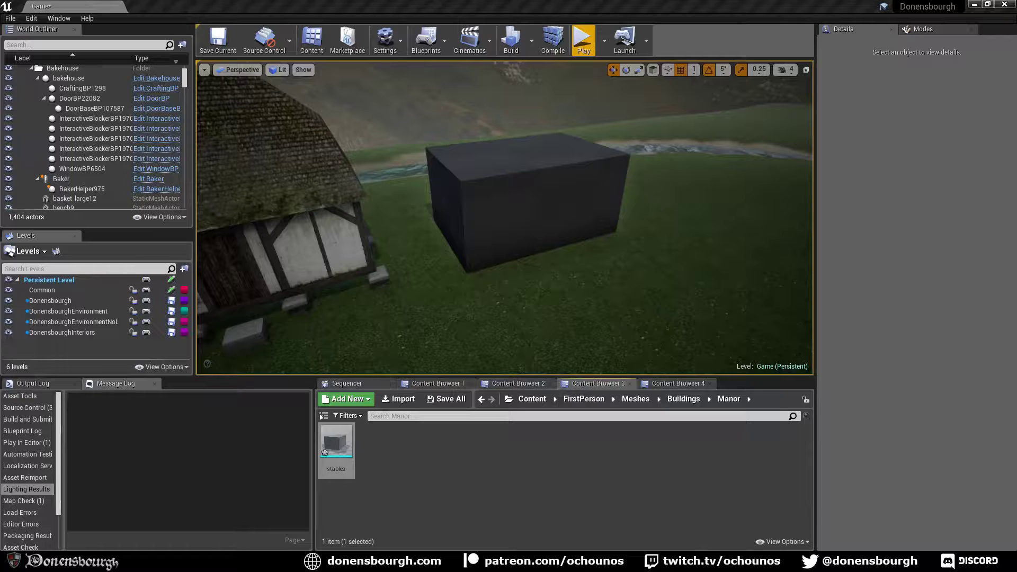
# - Switch back to Blender and split off a UV/Image Editor beside the 3D view
pyautogui.hotkey('alt', 'Tab')
pyautogui.moveTo(341, 419); pyautogui.dragTo(341, 410, button='middle')
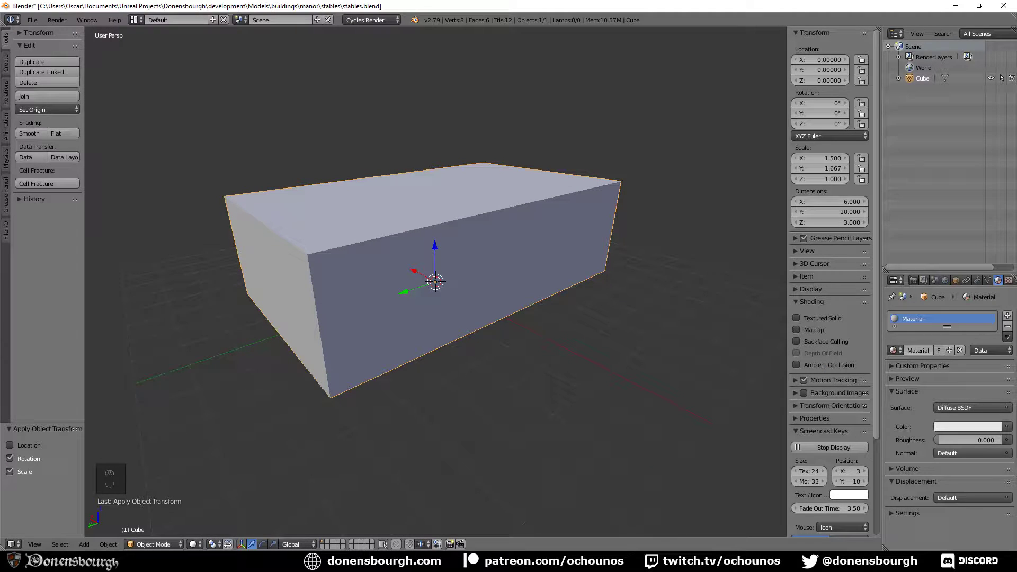
pyautogui.moveTo(87, 535); pyautogui.dragTo(257, 529)
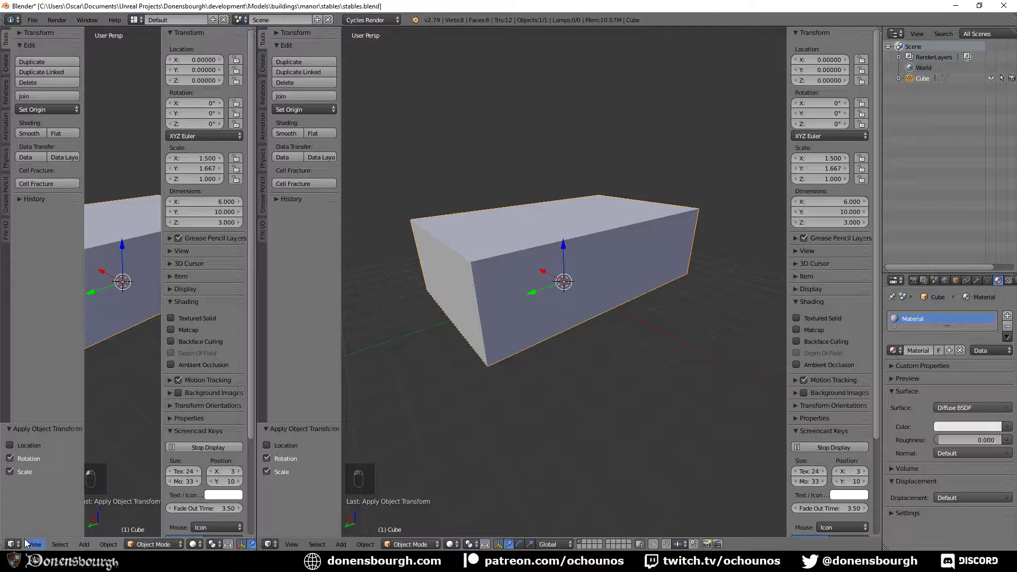
pyautogui.click(12, 544)
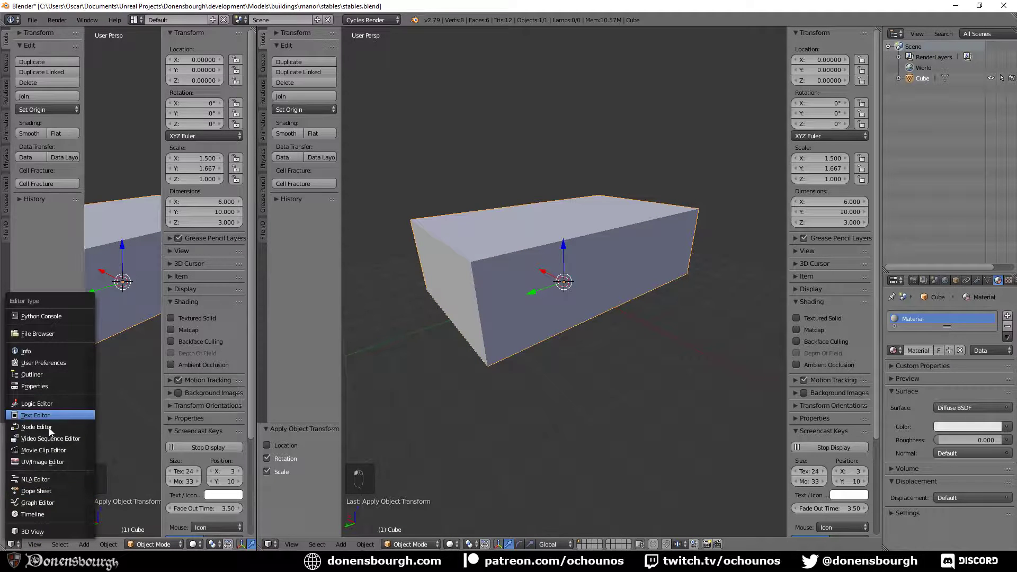
pyautogui.click(52, 460)
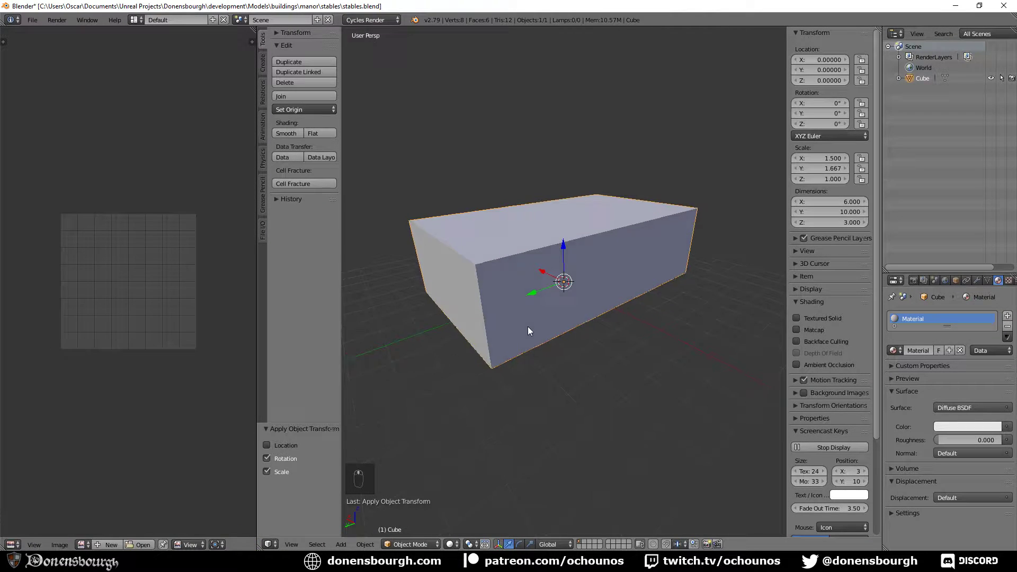
# - Unwrap all faces of the stables cube in Edit Mode and close the extra UV/Image Editor area
pyautogui.press('Tab')
pyautogui.press('a')
pyautogui.press('a')
pyautogui.press('a')
pyautogui.press('a')
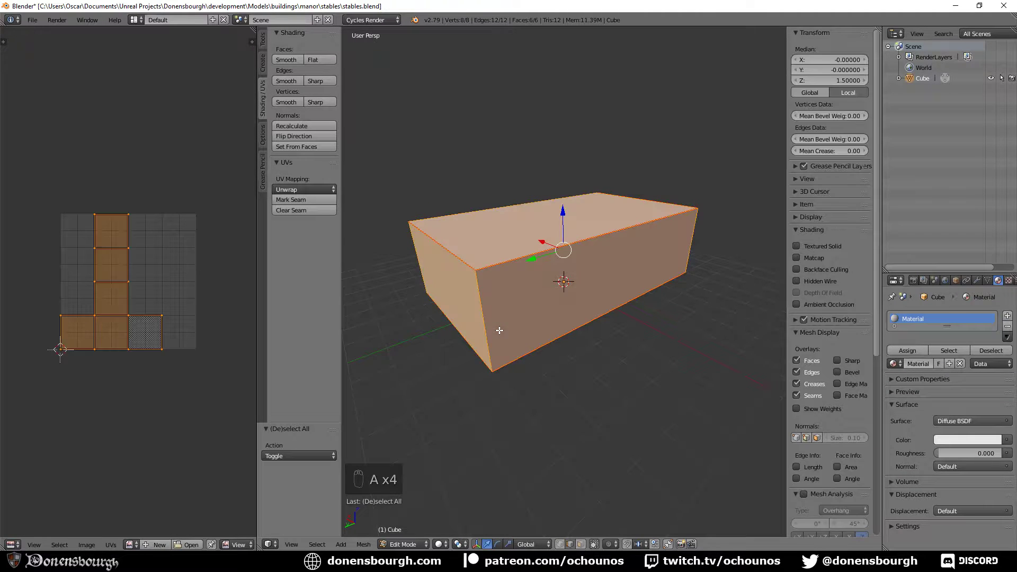
pyautogui.press('u')
pyautogui.click(500, 331)
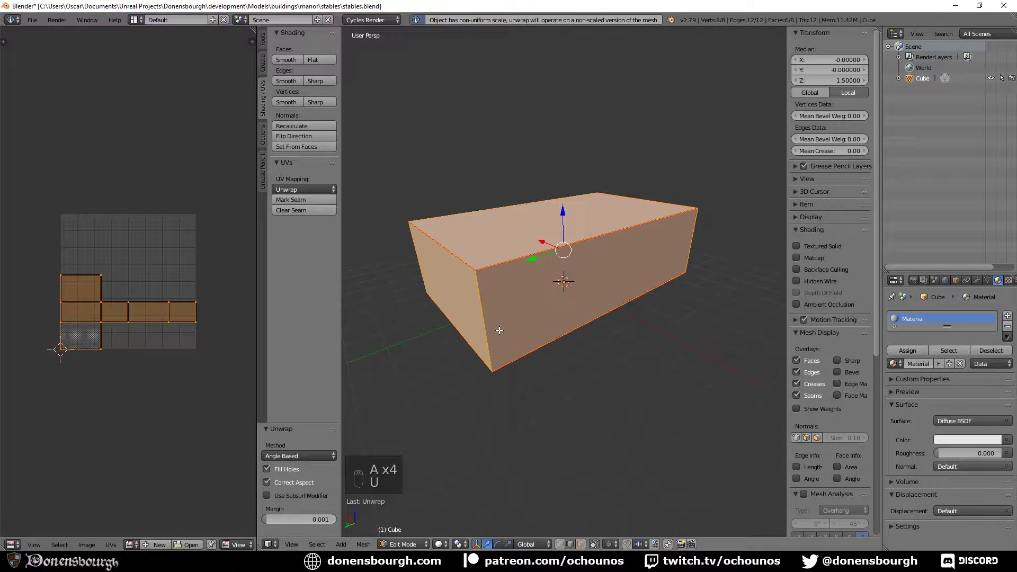
pyautogui.press('Tab')
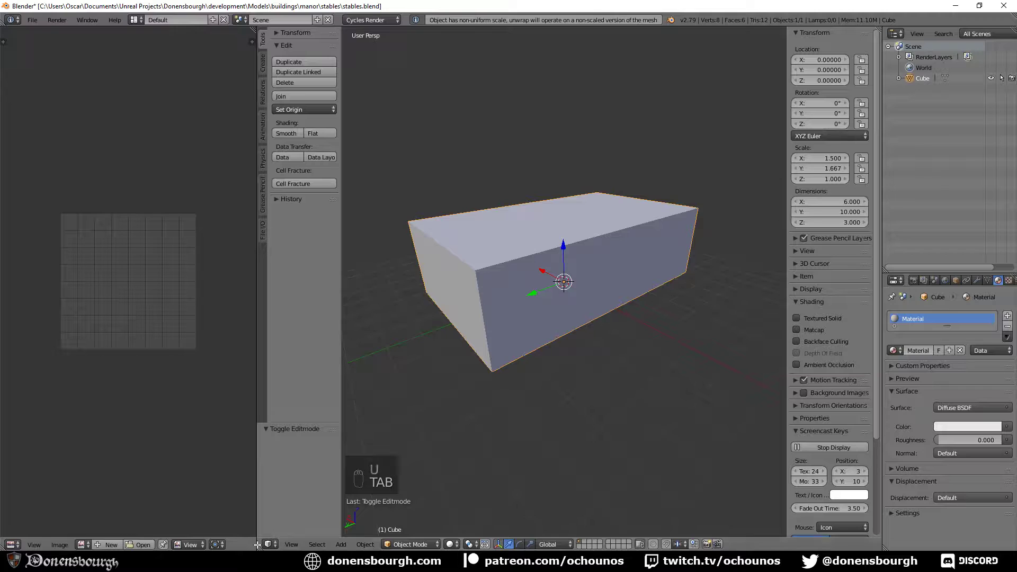
pyautogui.moveTo(239, 530); pyautogui.dragTo(196, 398)
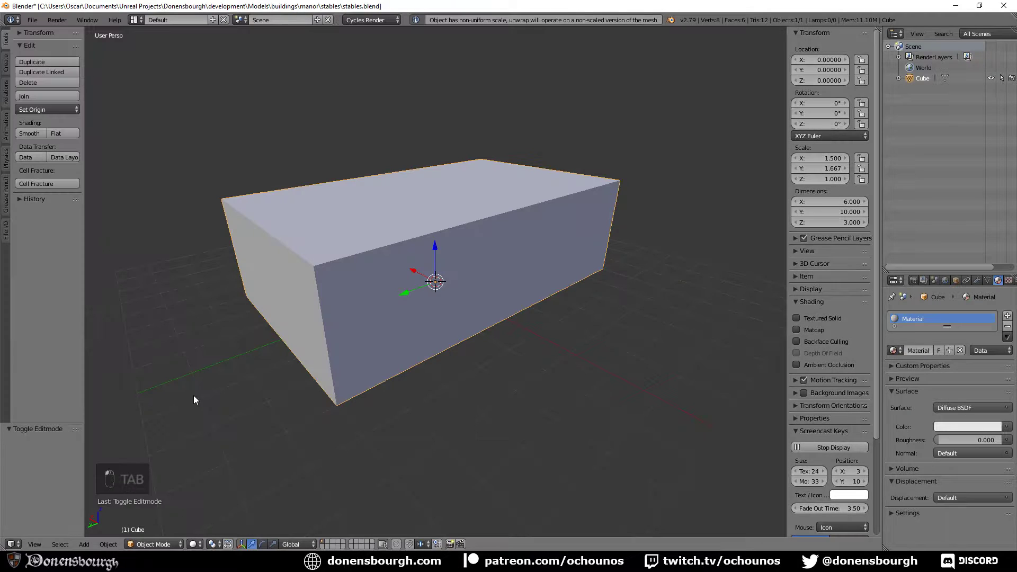
# - Export the unwrapped cube over stables.fbx and reimport the stables mesh in Unreal
pyautogui.click(33, 20)
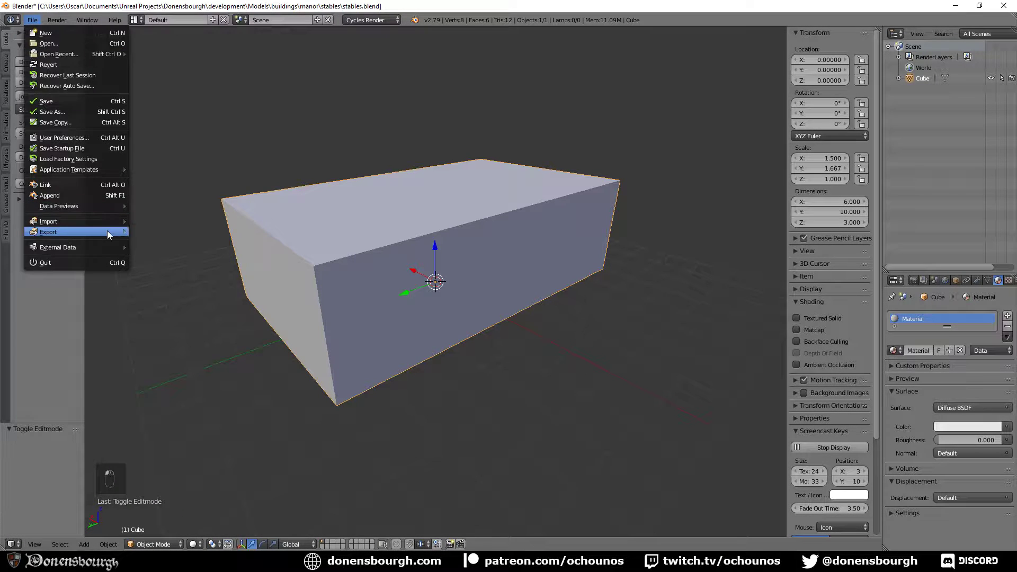
pyautogui.moveTo(107, 232)
pyautogui.click(257, 285)
pyautogui.click(990, 47)
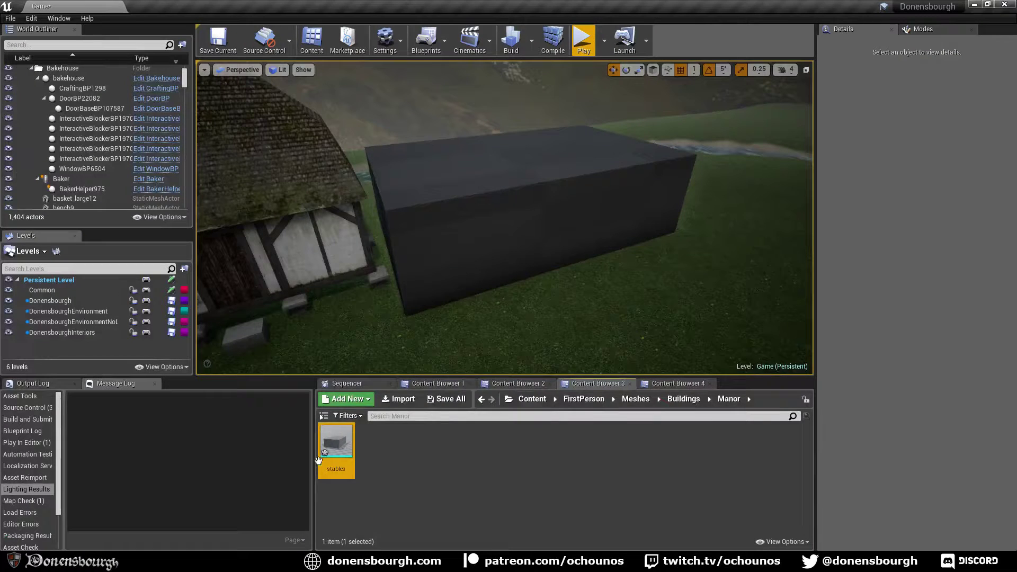
pyautogui.rightClick(318, 460)
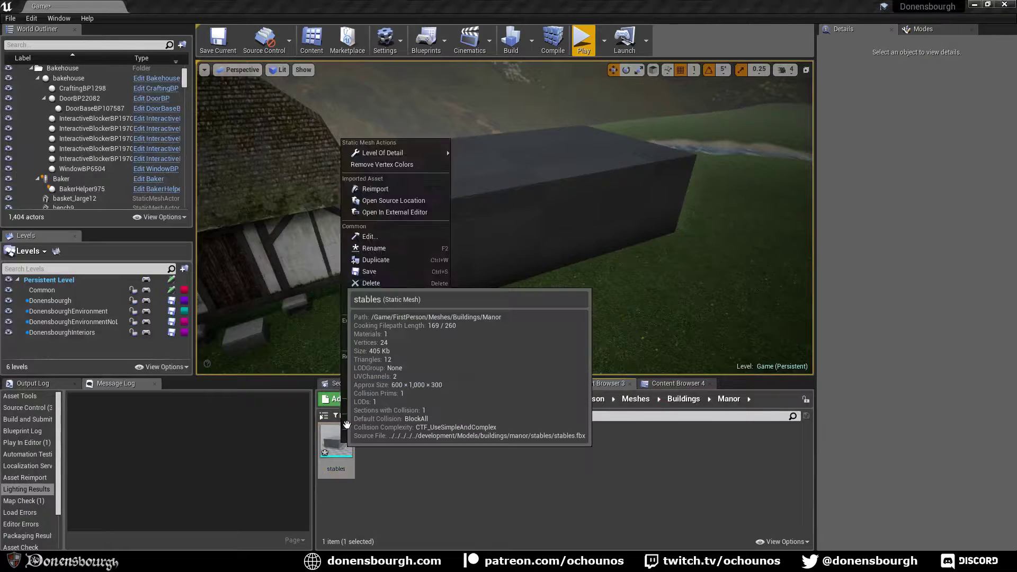
pyautogui.click(409, 188)
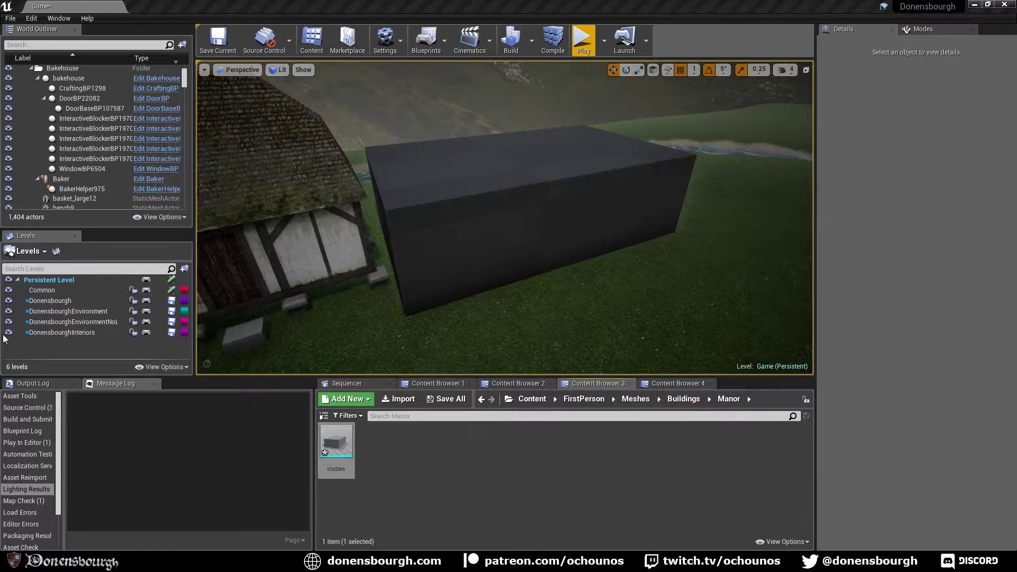
# - Examine the latest Output Log entries about the stables mesh reimport
pyautogui.click(35, 383)
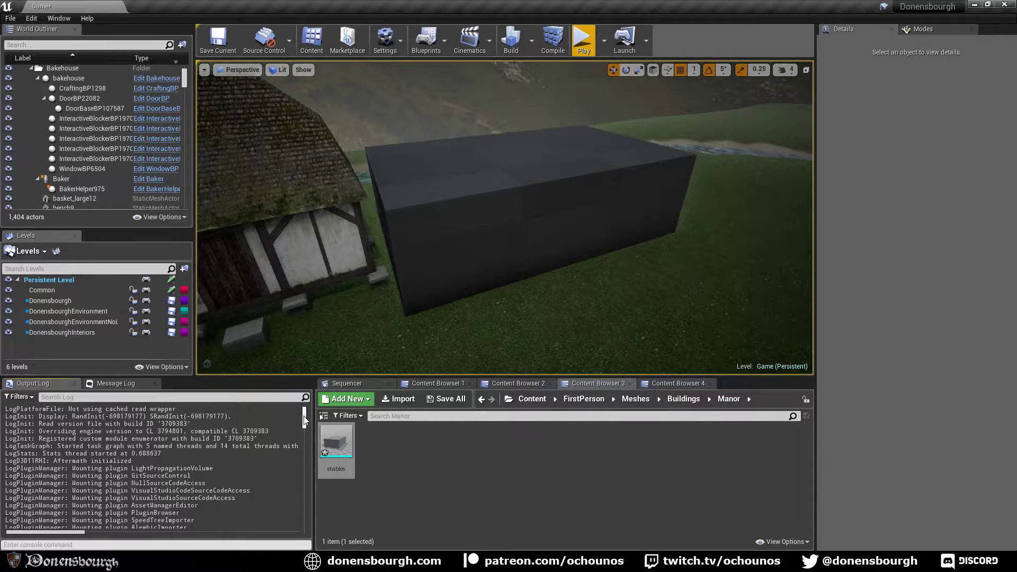
pyautogui.moveTo(305, 423); pyautogui.dragTo(318, 532)
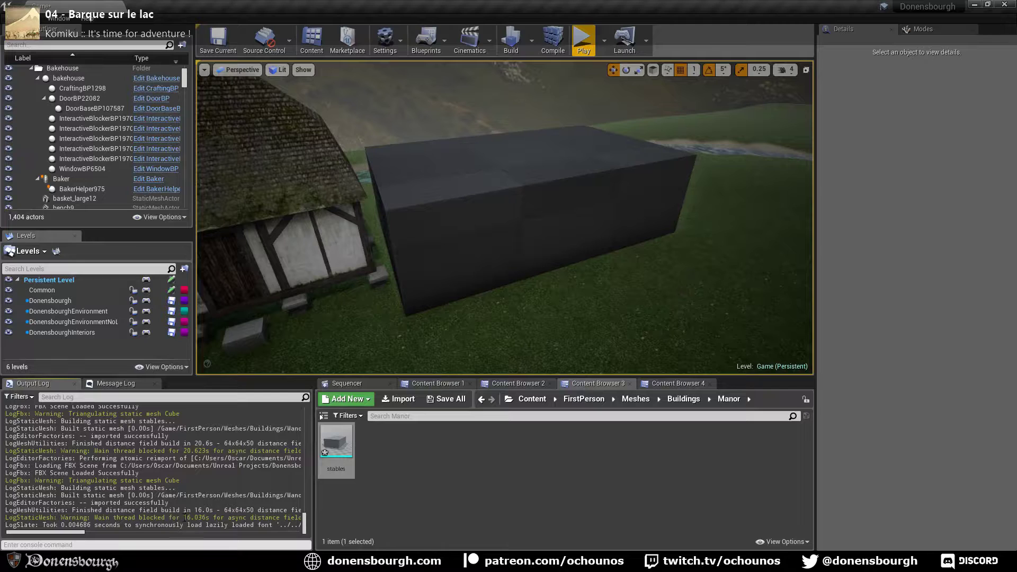
pyautogui.doubleClick(184, 517)
pyautogui.click(175, 494)
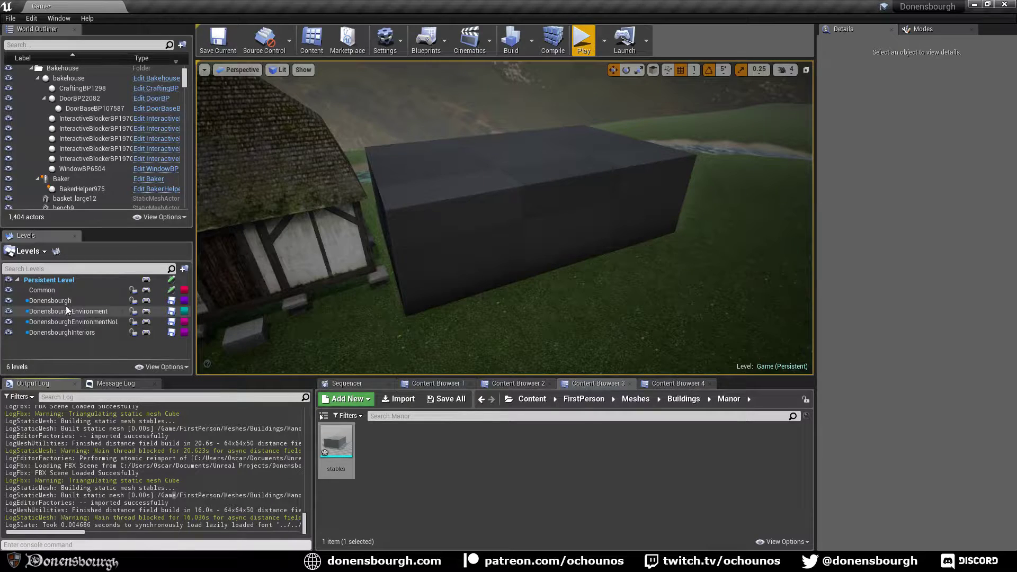
# - Make Donensbourgh the current level and move the selected stables actor into it
pyautogui.doubleClick(51, 300)
pyautogui.click(459, 255)
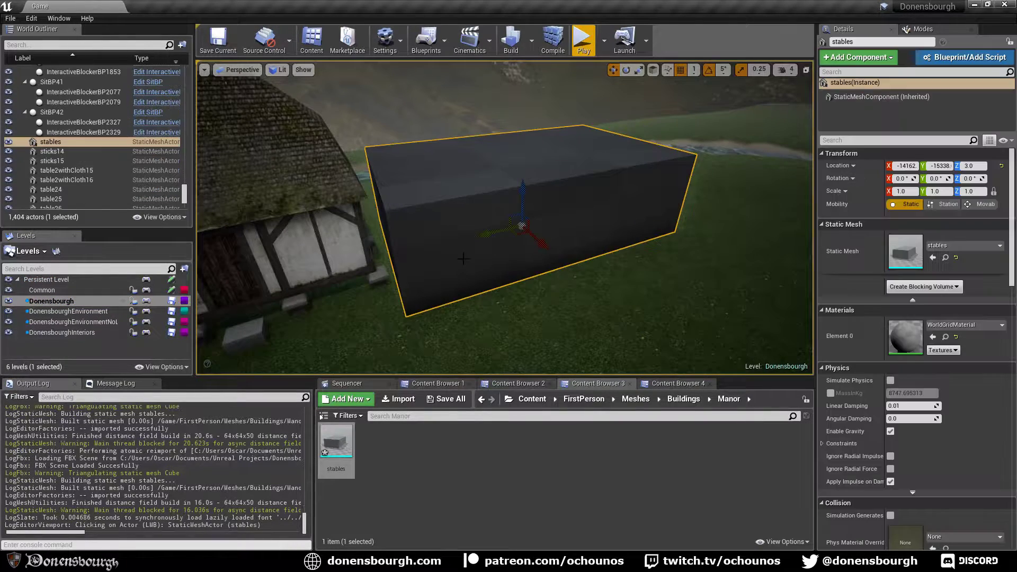
pyautogui.rightClick(75, 299)
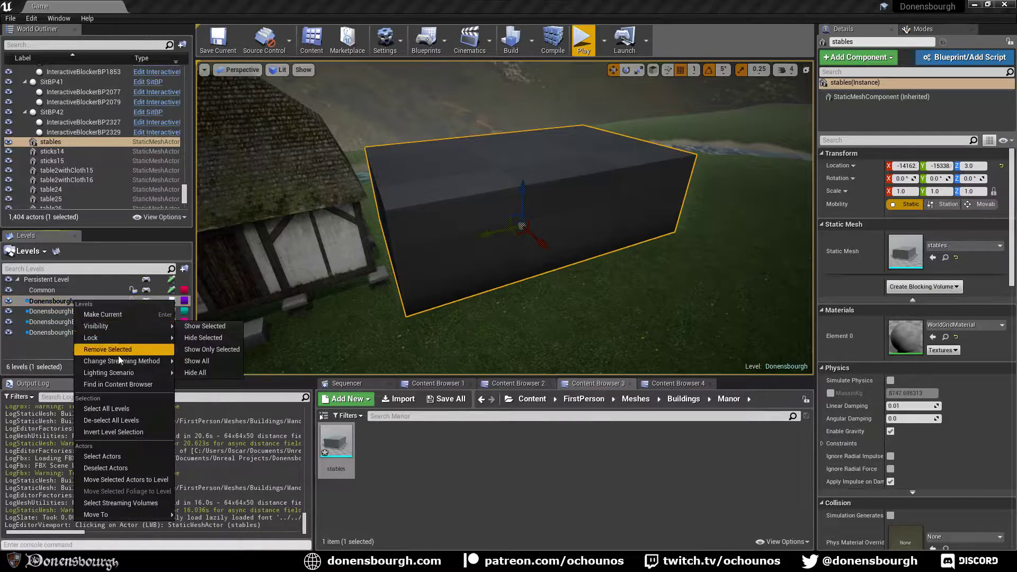
pyautogui.click(154, 479)
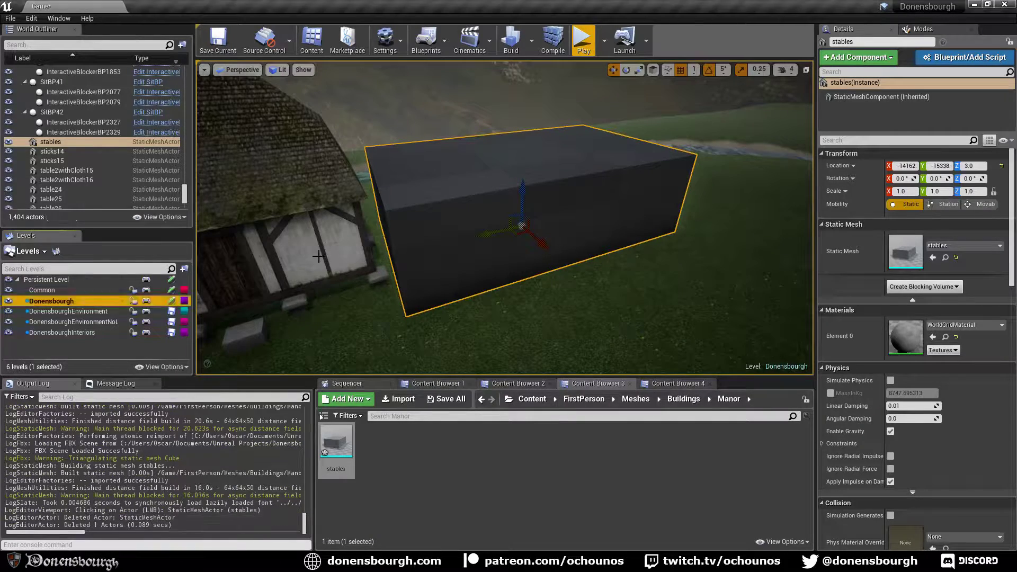
# - Select the granary and check whether it already belongs to the Donensbourgh level
pyautogui.click(318, 256)
pyautogui.click(76, 303)
pyautogui.rightClick(76, 305)
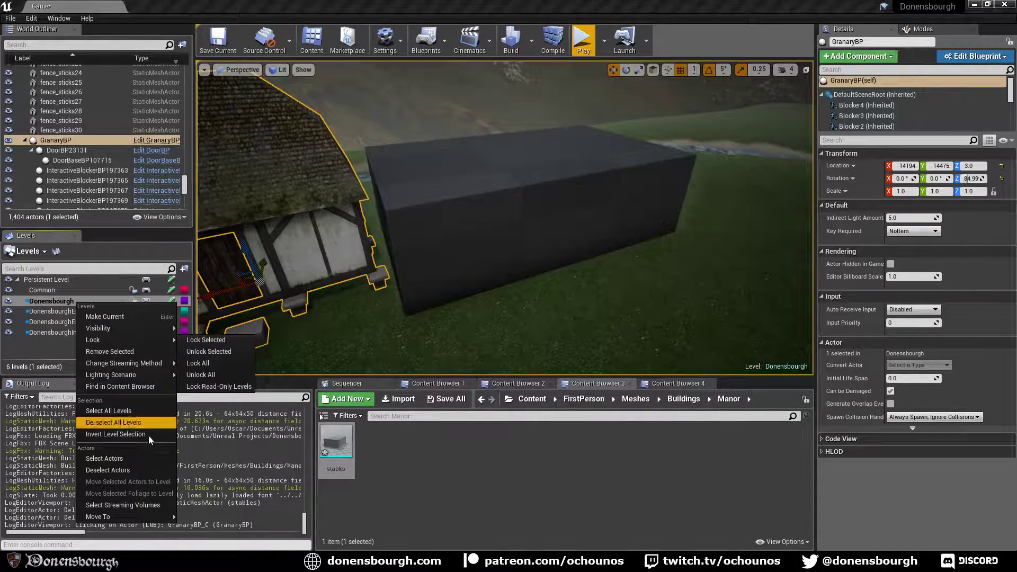
pyautogui.click(154, 476)
# - Select the stables block and examine its proportions beside the granary from several sides
pyautogui.click(464, 239)
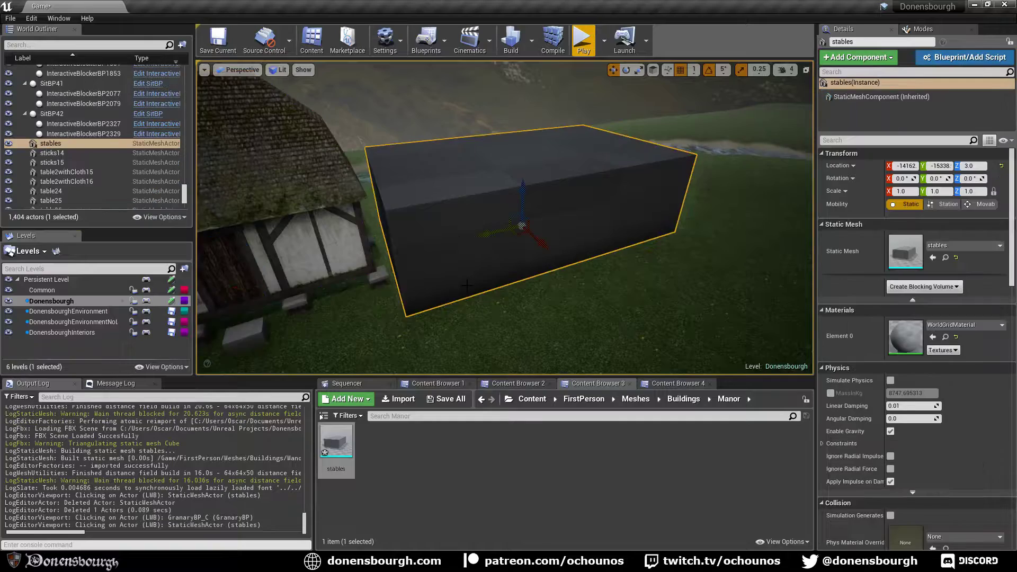
pyautogui.moveTo(464, 238); pyautogui.dragTo(371, 239, button='right')
pyautogui.moveTo(433, 250); pyautogui.dragTo(482, 243, button='right')
pyautogui.moveTo(567, 125); pyautogui.dragTo(570, 95, button='right')
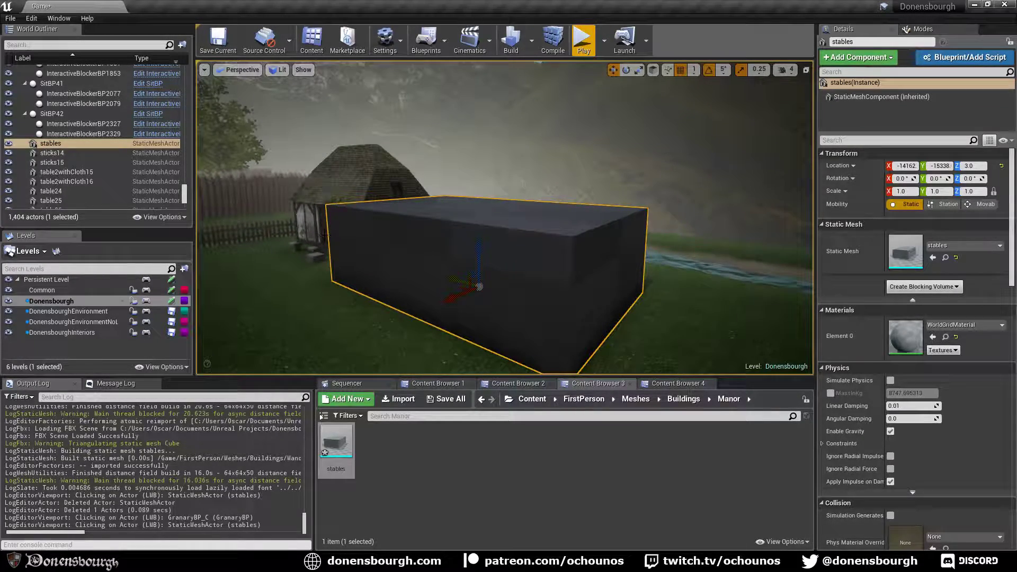
pyautogui.moveTo(332, 235); pyautogui.dragTo(437, 278, button='right')
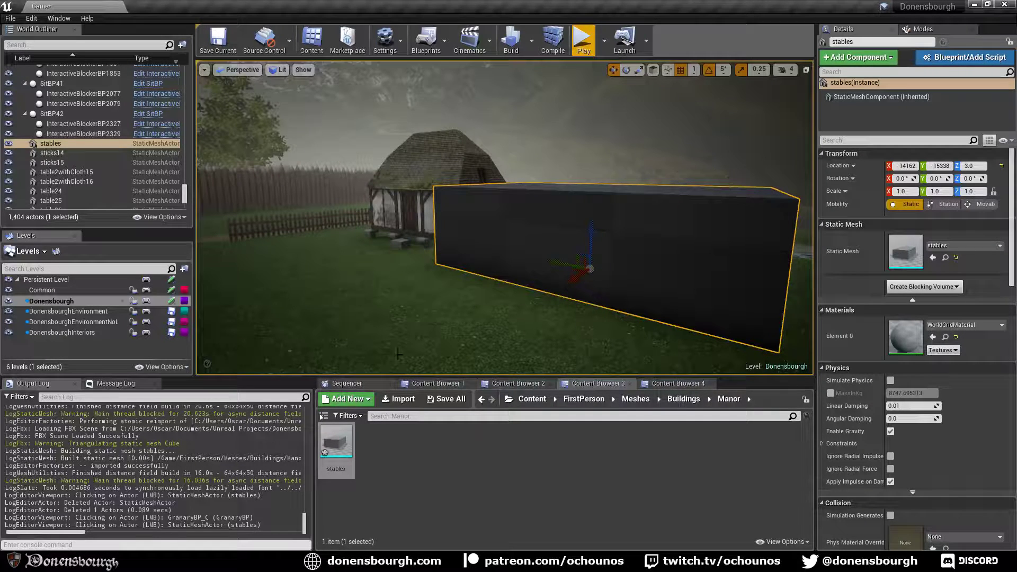
# - Switch to Blender and set the stables cube's Z dimension to 2.5
pyautogui.hotkey('alt', 'Tab')
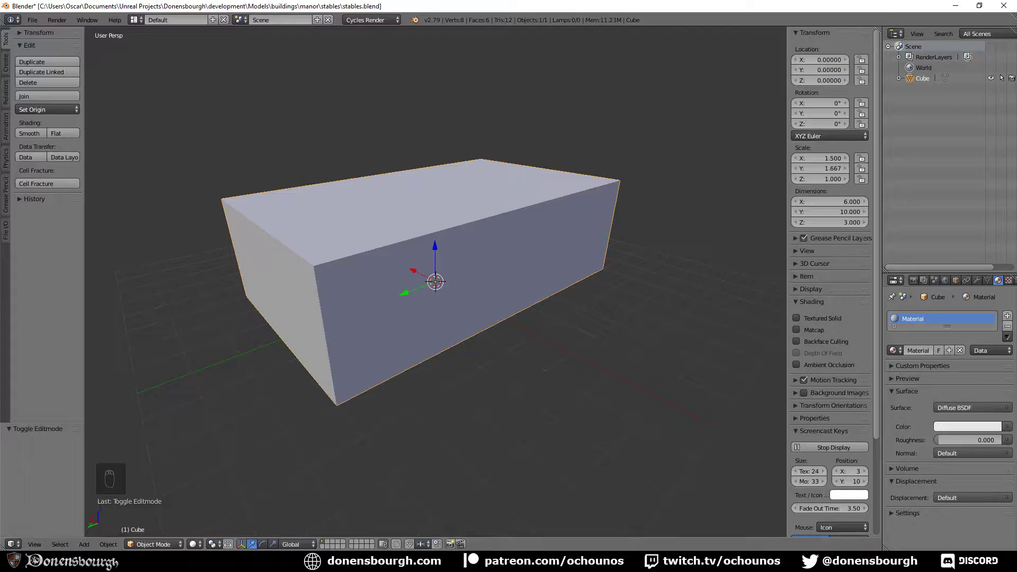
pyautogui.click(840, 224)
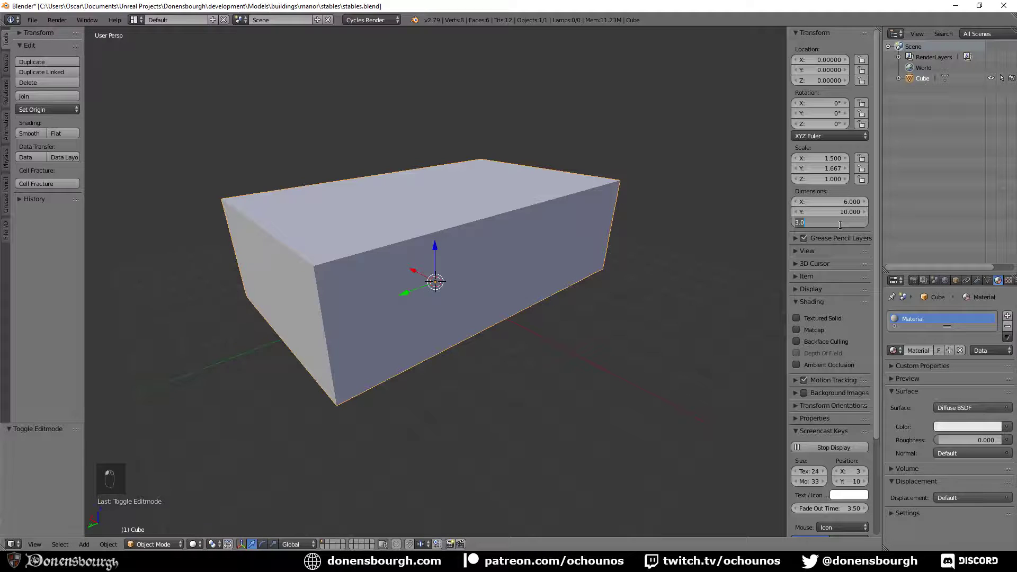
pyautogui.write('2.5')
pyautogui.press('Return')
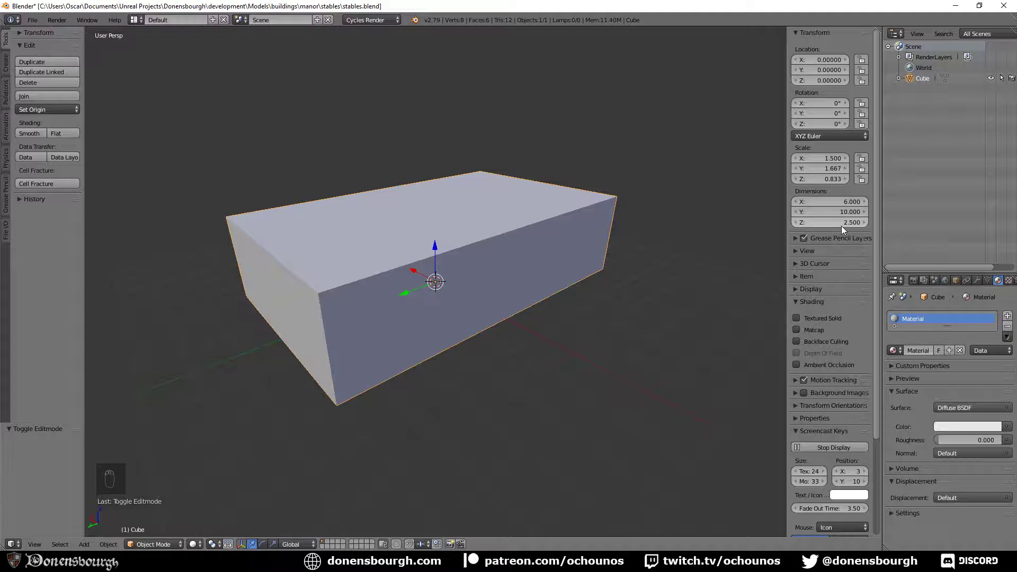
# - Apply the rotation and scale of the stables cube
pyautogui.moveTo(609, 262); pyautogui.dragTo(566, 305, button='middle')
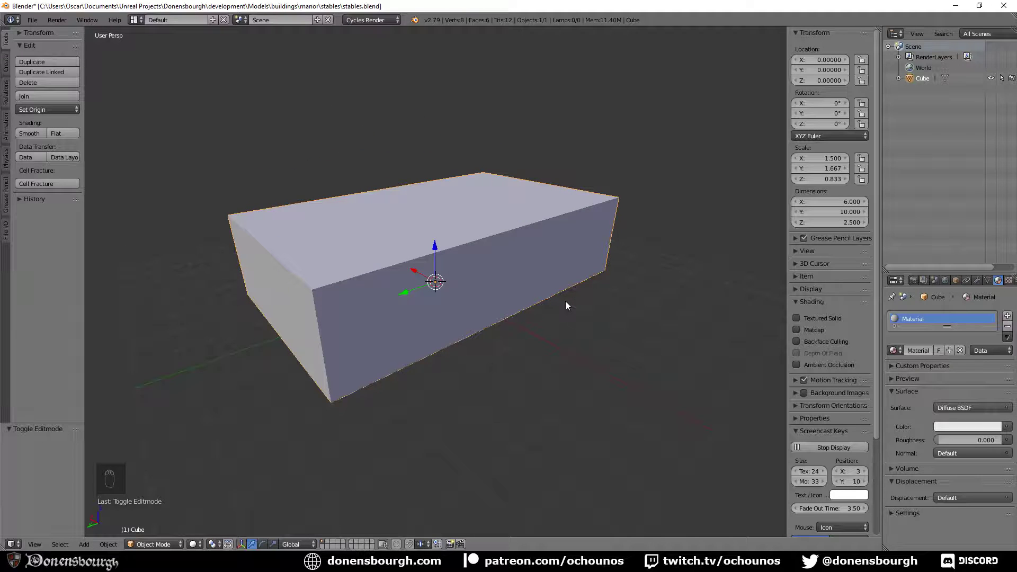
pyautogui.hotkey('ctrl', 'shift', 'a')
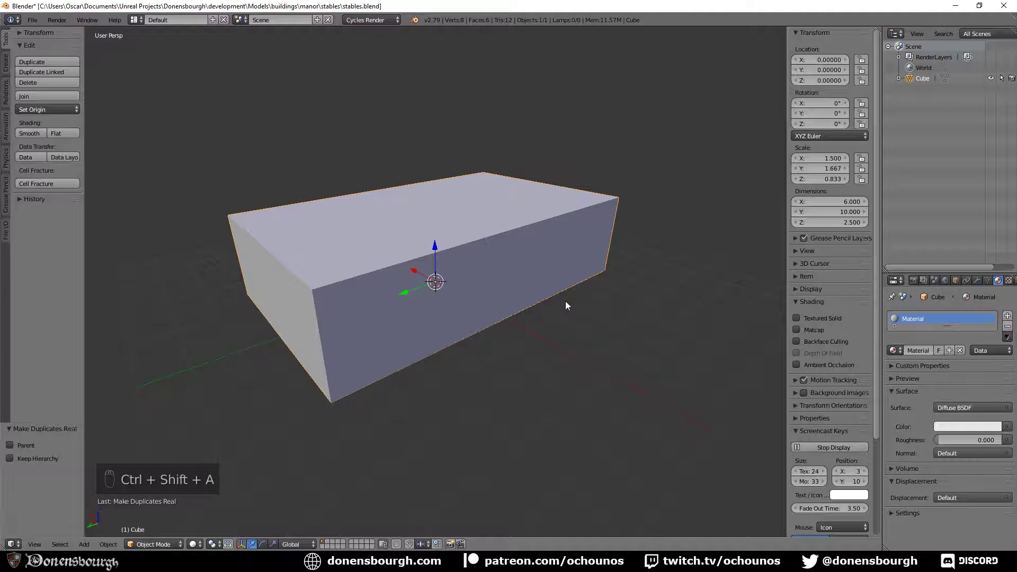
pyautogui.hotkey('ctrl', 'a')
pyautogui.click(565, 306)
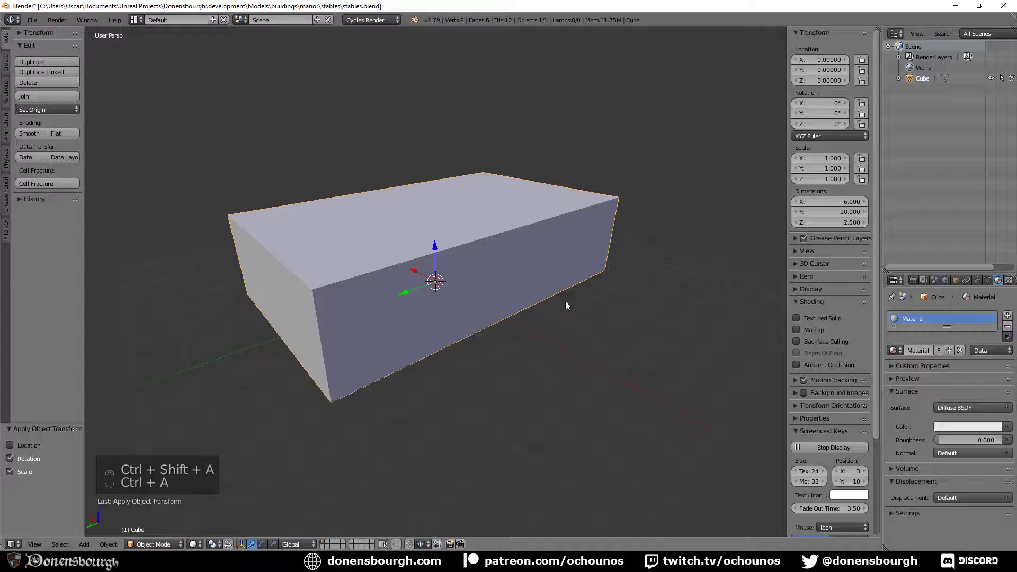
# - Export the resized cube as FBX, overwriting stables.fbx in the manor stables folder
pyautogui.click(32, 20)
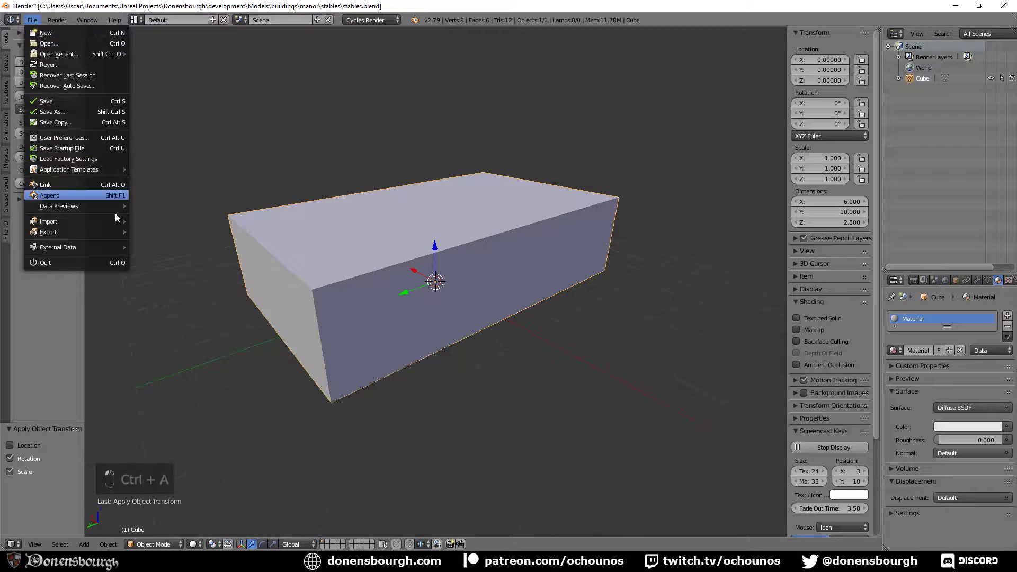
pyautogui.moveTo(110, 231)
pyautogui.click(166, 253)
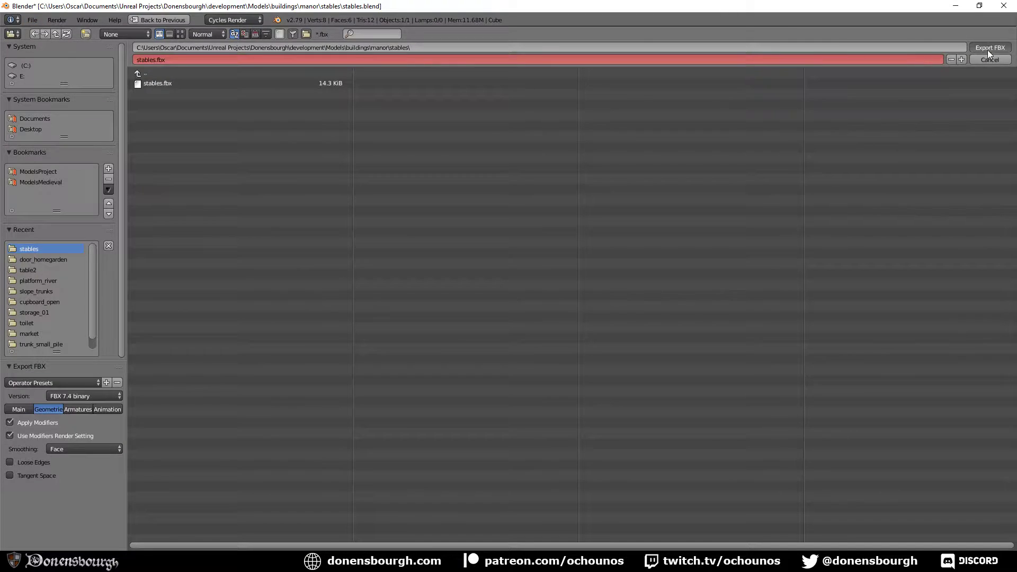
pyautogui.click(988, 48)
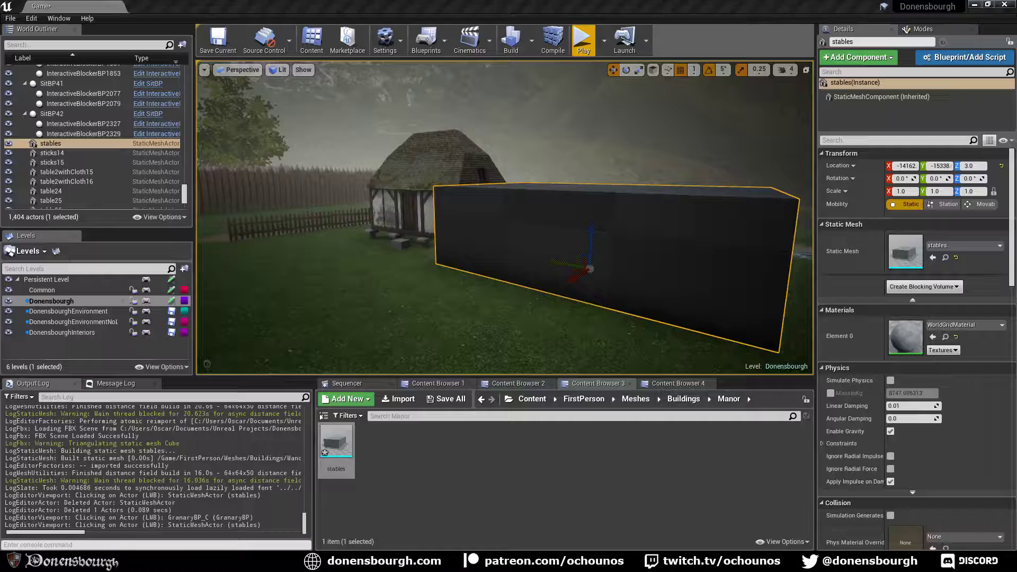
# - Switch to Unreal, reimport the stables mesh and examine the updated block beside the granary
pyautogui.rightClick(334, 450)
pyautogui.click(365, 194)
pyautogui.rightClick(581, 303)
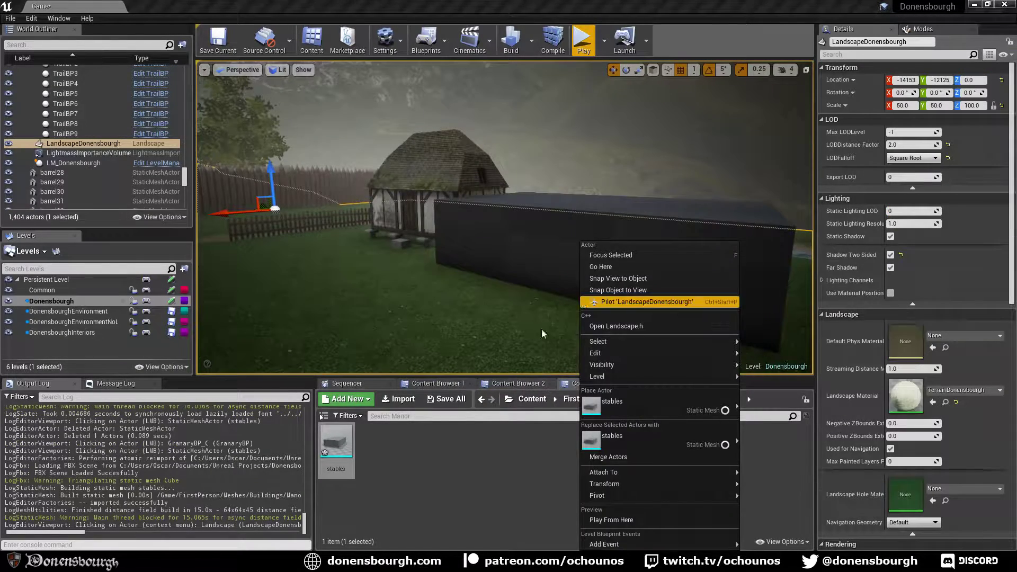
pyautogui.moveTo(543, 333); pyautogui.dragTo(490, 321, button='right')
pyautogui.press('Escape')
pyautogui.moveTo(399, 327); pyautogui.dragTo(411, 324, button='right')
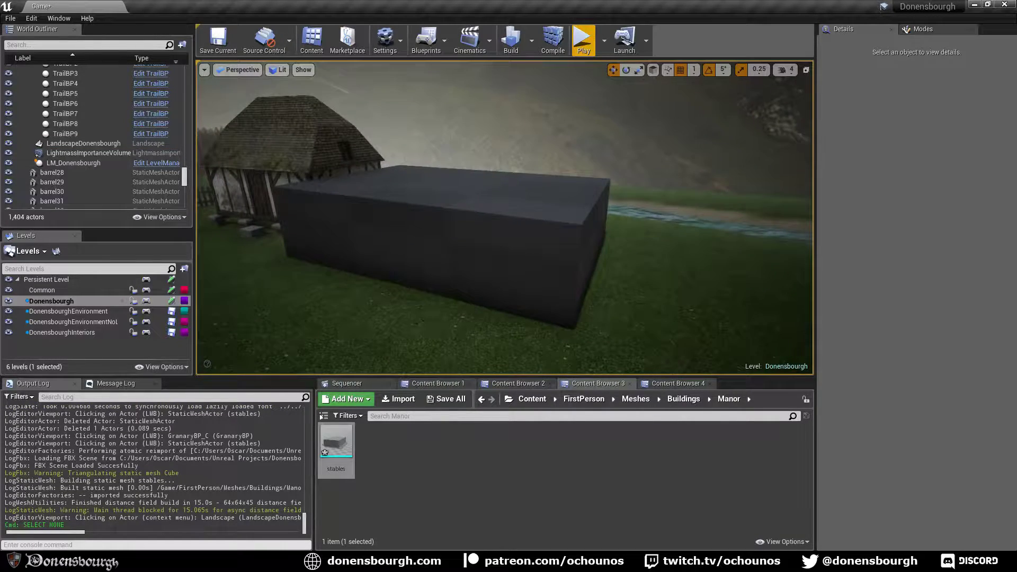
pyautogui.moveTo(476, 308); pyautogui.dragTo(476, 309, button='right')
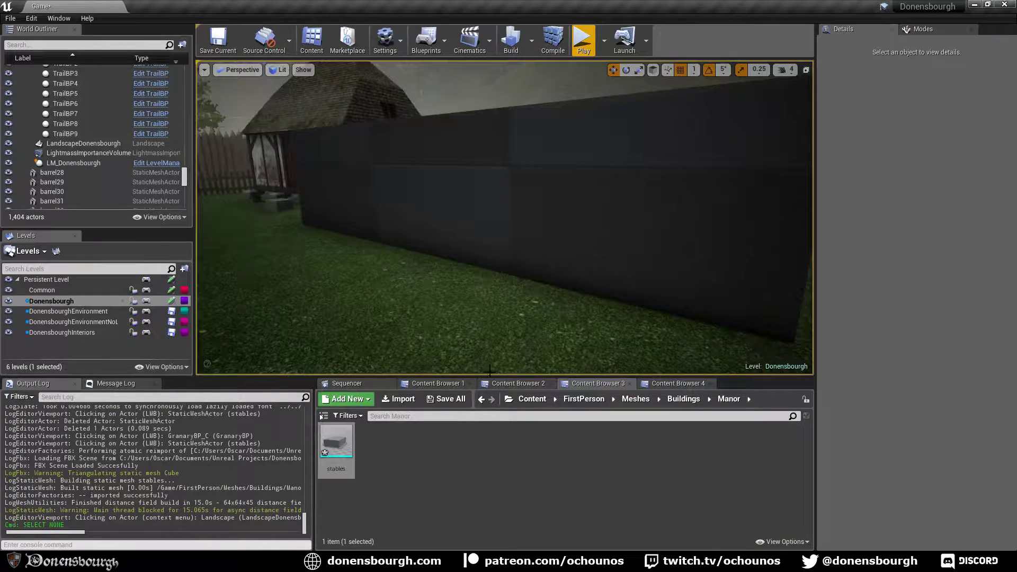
# - Place Male2_AnimBP from Content/Characters/NewCharacters/Male2 on the grass in front of the stables block's long wall
pyautogui.click(447, 384)
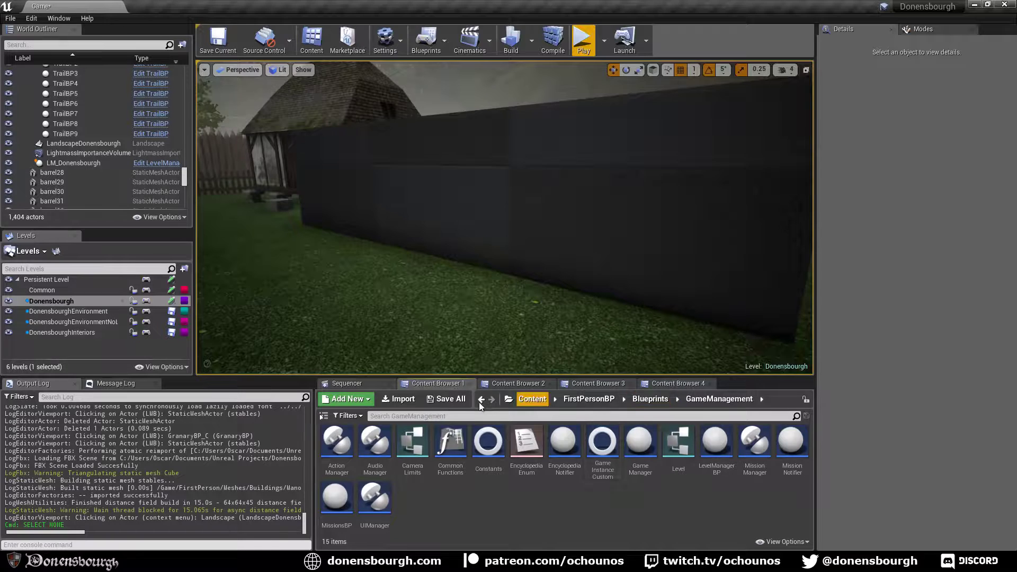
pyautogui.click(532, 399)
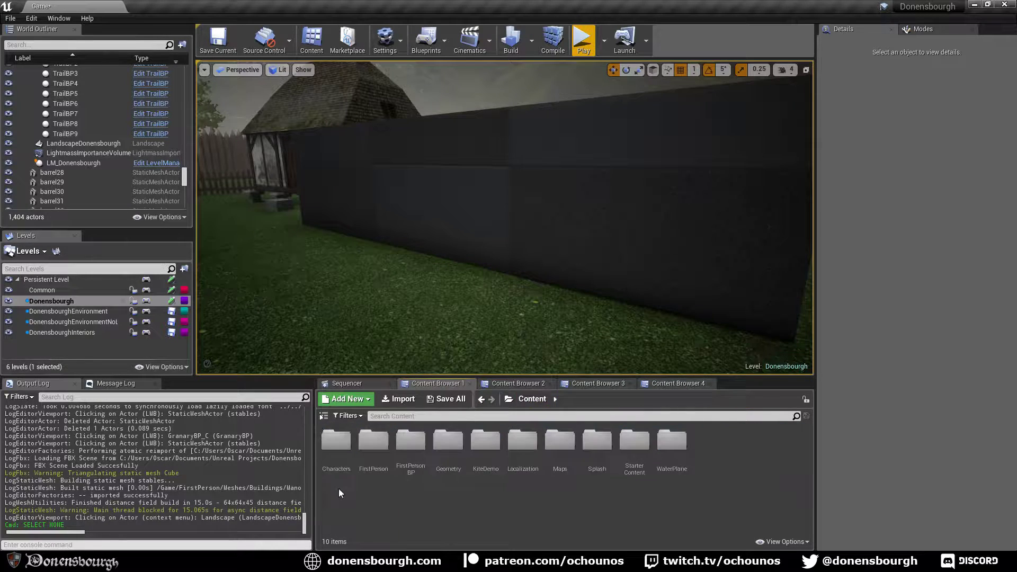
pyautogui.doubleClick(337, 444)
pyautogui.doubleClick(336, 441)
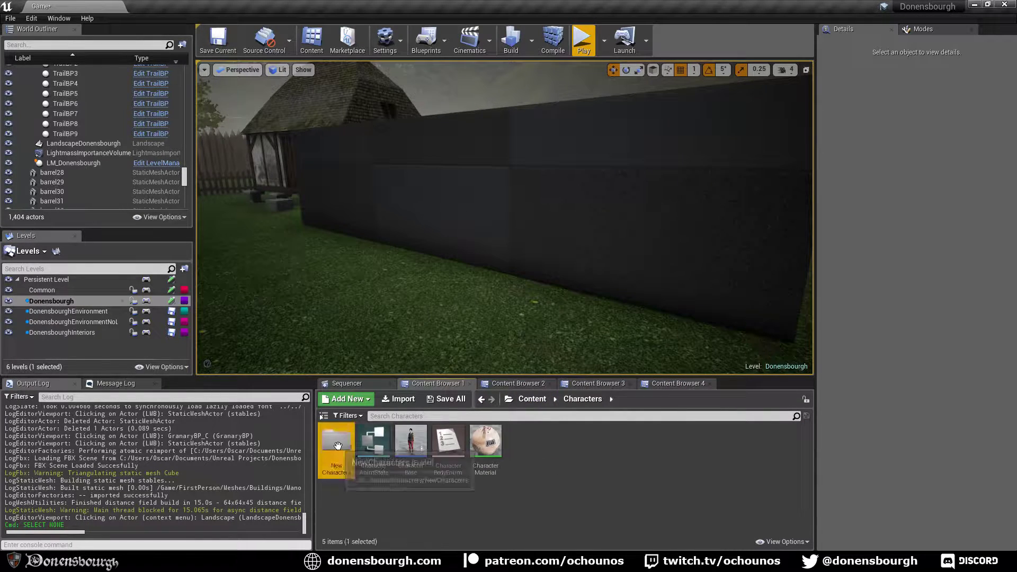
pyautogui.doubleClick(449, 441)
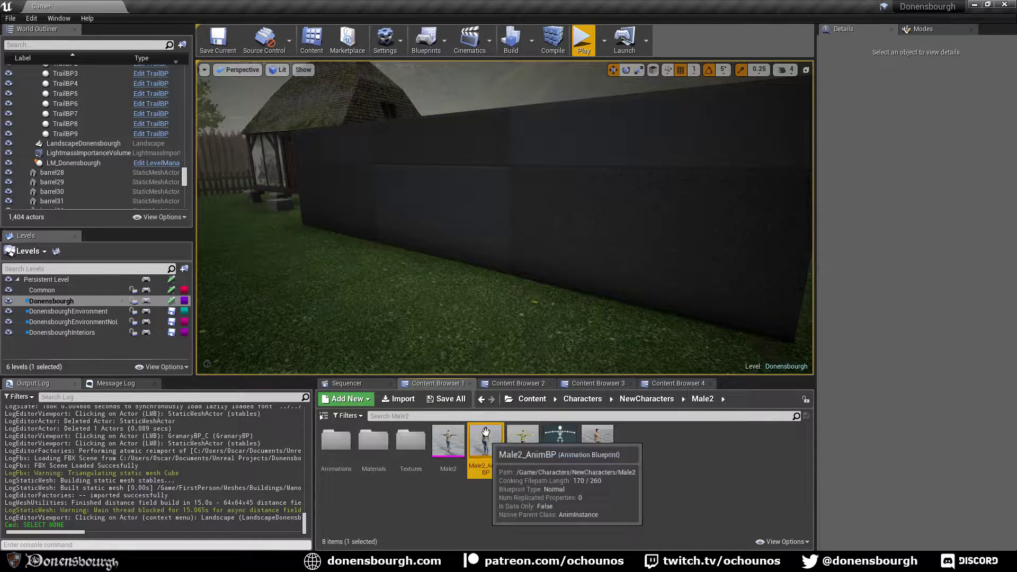
pyautogui.moveTo(485, 442); pyautogui.dragTo(529, 316)
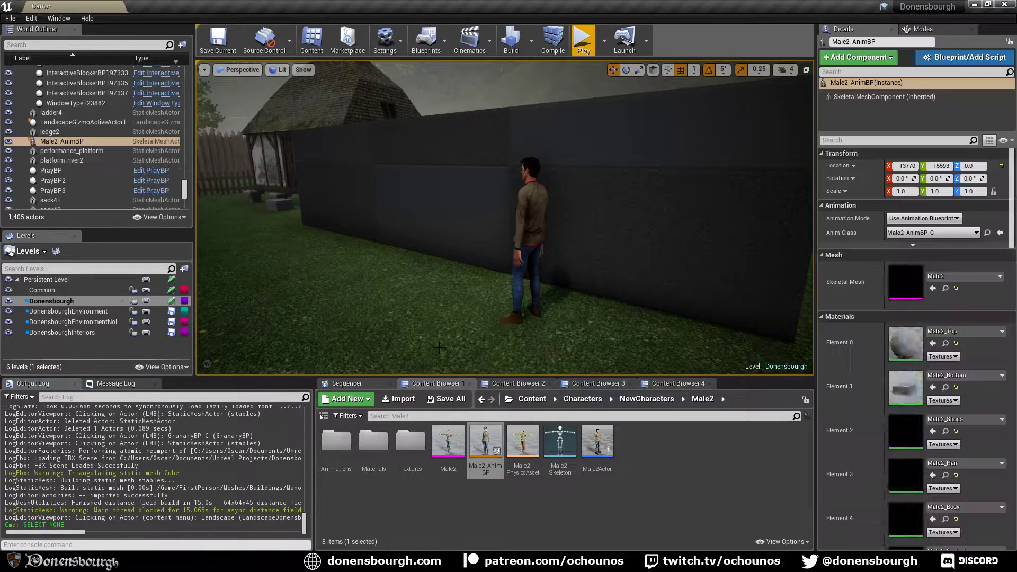
# - Compare the stables block's height and length with the male character from several angles
pyautogui.moveTo(529, 316); pyautogui.dragTo(448, 317, button='right')
pyautogui.scroll(-5, 453, 317)
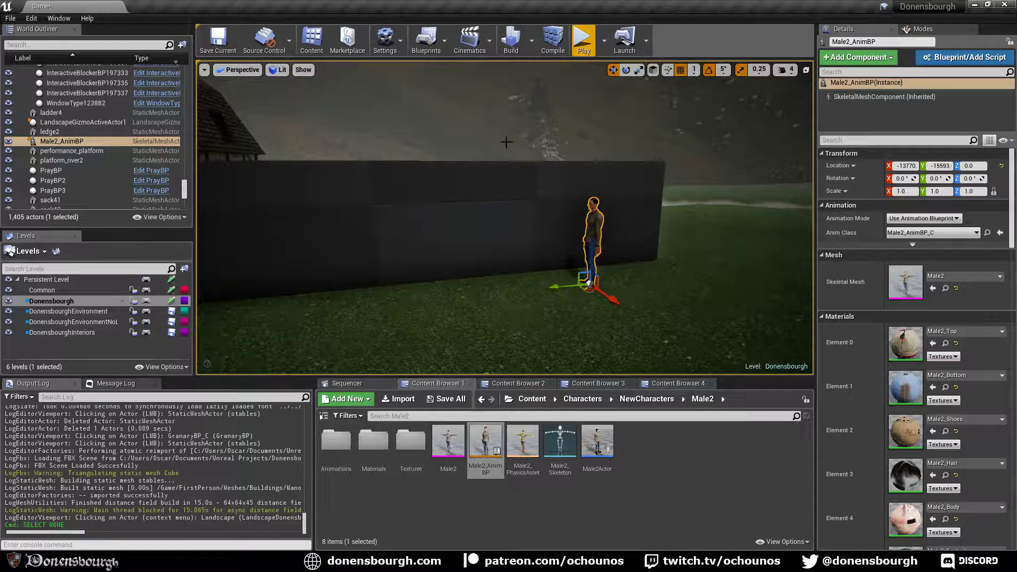
pyautogui.moveTo(520, 241); pyautogui.dragTo(476, 241, button='right')
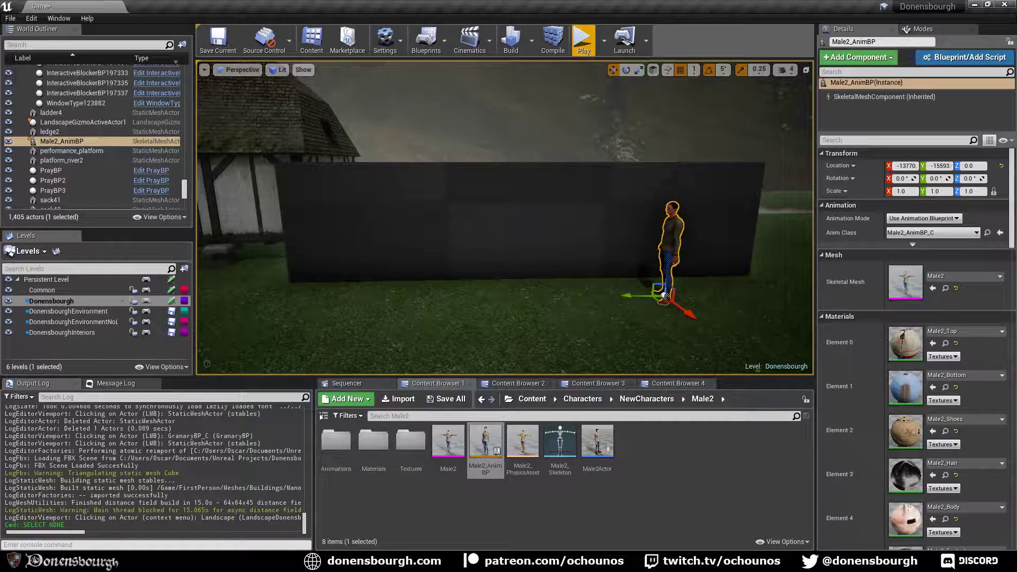
pyautogui.moveTo(505, 217); pyautogui.dragTo(551, 238, button='right')
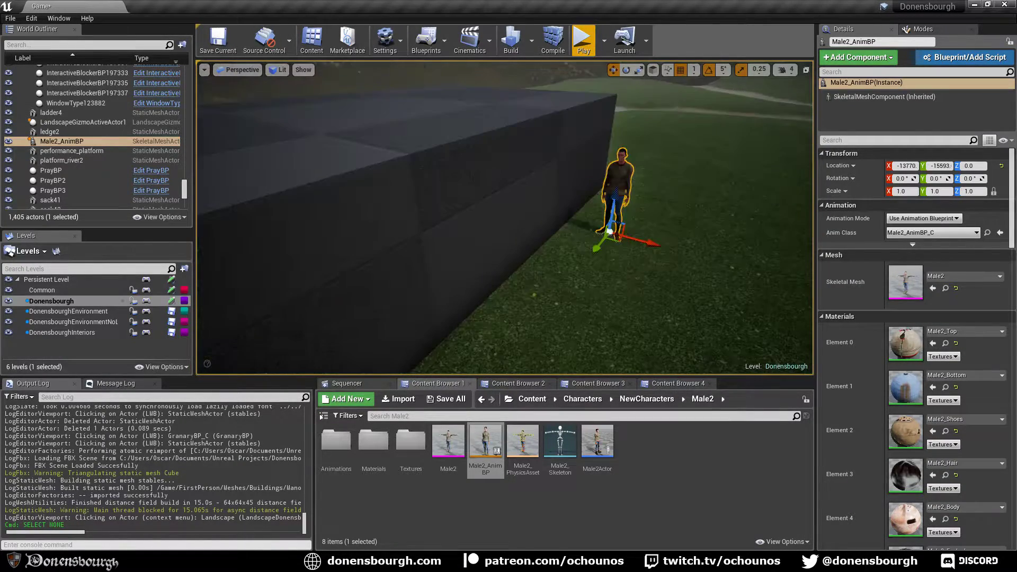
pyautogui.moveTo(487, 249); pyautogui.dragTo(521, 291, button='right')
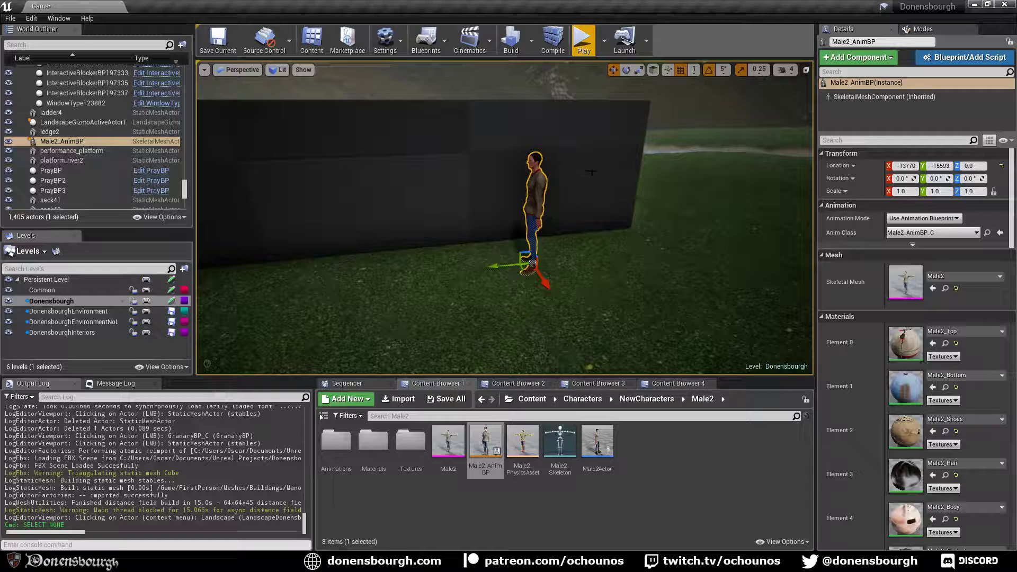
pyautogui.moveTo(335, 218); pyautogui.dragTo(266, 202, button='right')
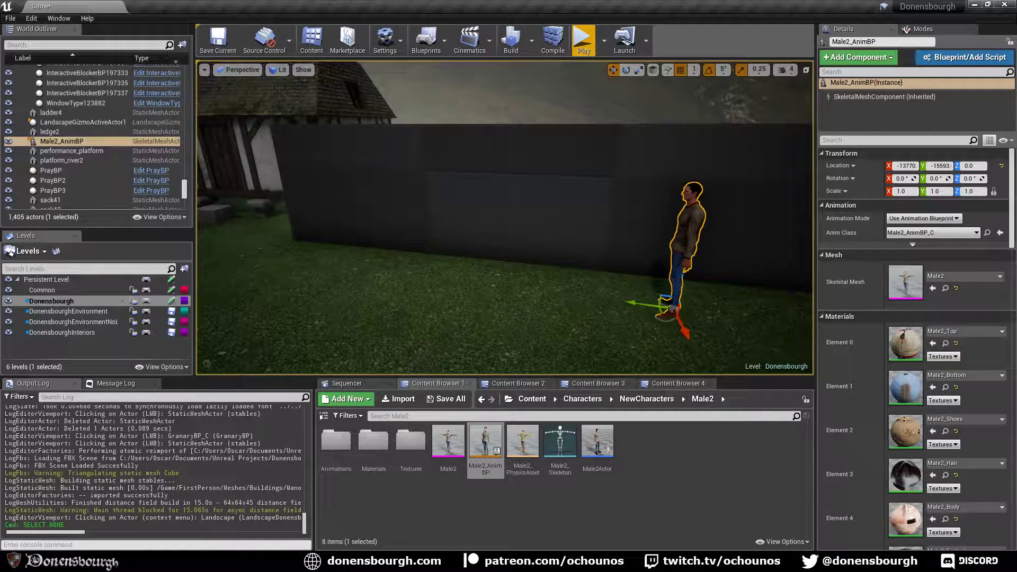
# - Switch to Blender, enter Edit Mode on the stables cube and clear the seams from all its edges
pyautogui.hotkey('alt', 'Tab')
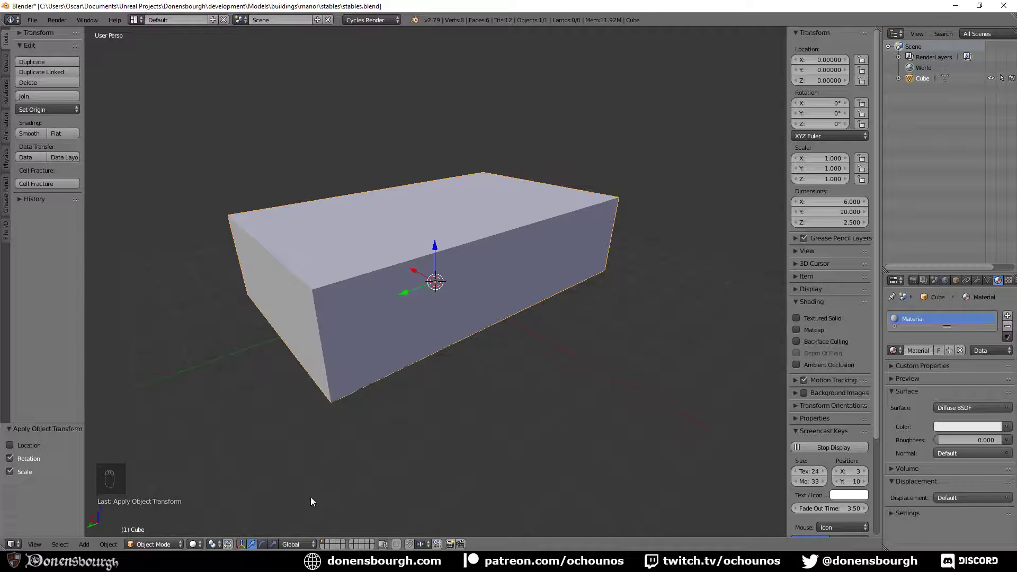
pyautogui.press('g')
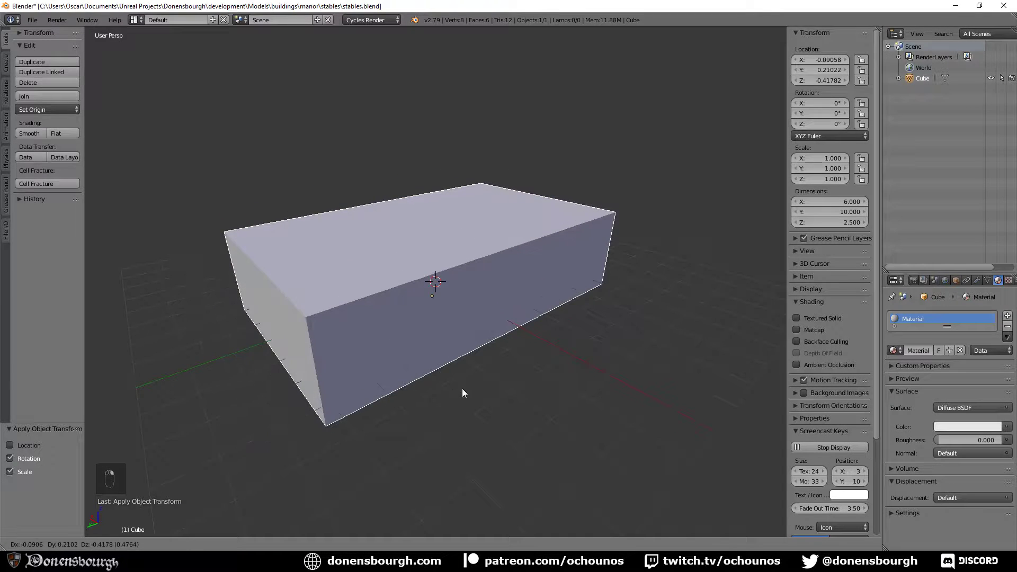
pyautogui.rightClick(461, 393)
pyautogui.moveTo(446, 400); pyautogui.dragTo(442, 376, button='middle')
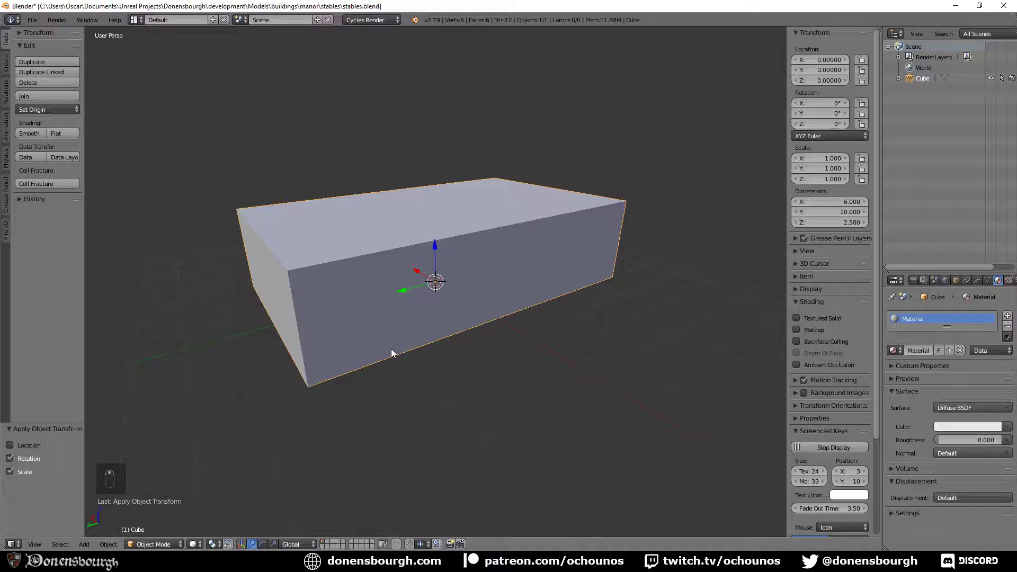
pyautogui.press('Tab')
pyautogui.moveTo(391, 349); pyautogui.dragTo(49, 174, button='middle')
pyautogui.click(44, 210)
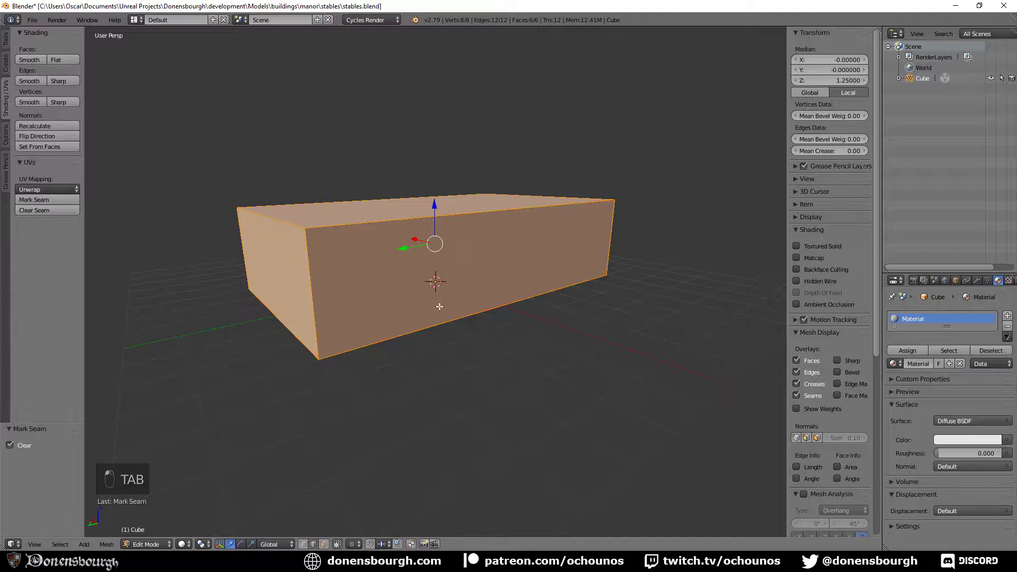
# - Add five evenly spaced loop cuts across the cube, dividing its long side into six sections
pyautogui.moveTo(370, 339); pyautogui.dragTo(389, 326, button='middle')
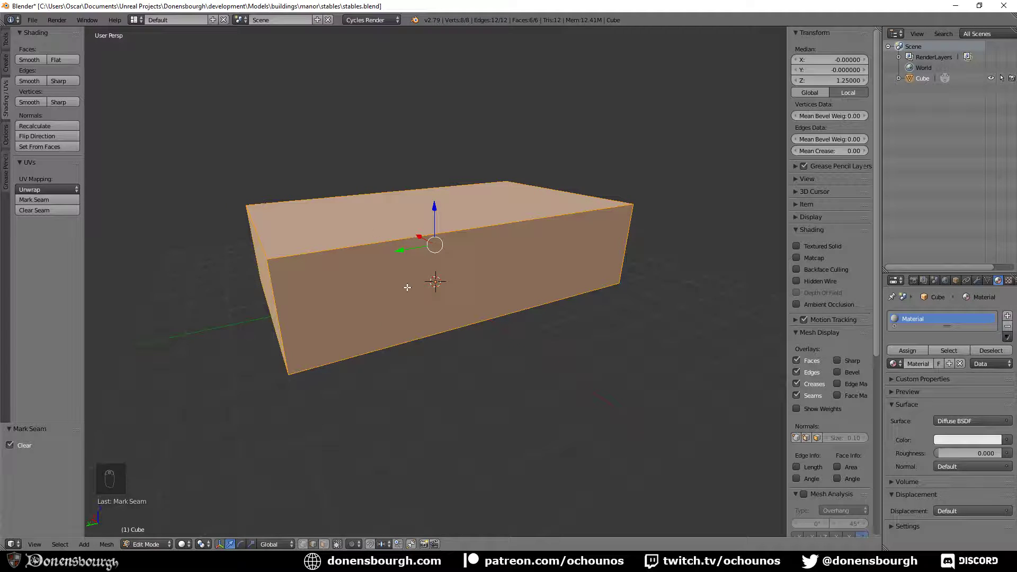
pyautogui.hotkey('ctrl', 'r')
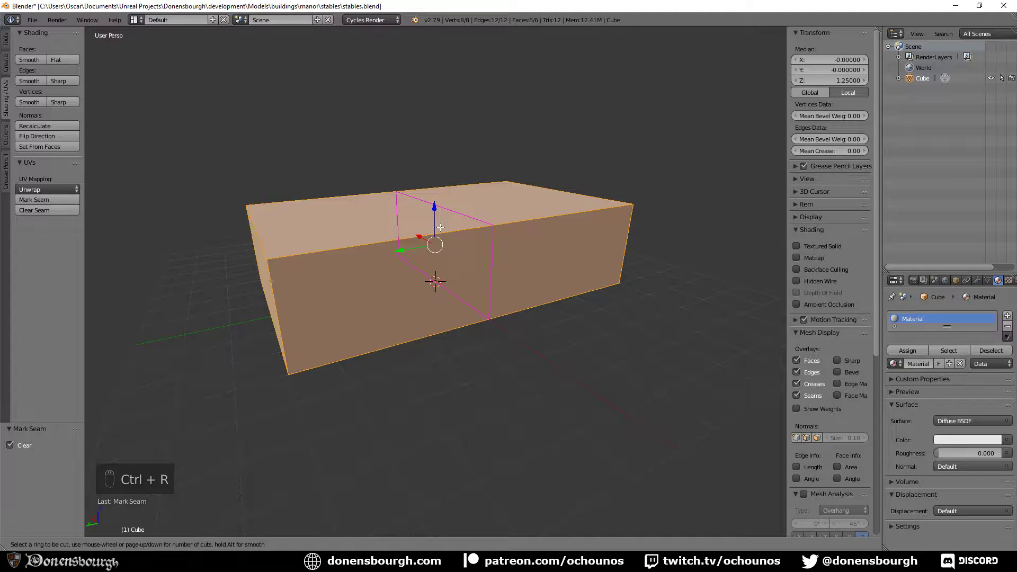
pyautogui.scroll(4, 441, 227)
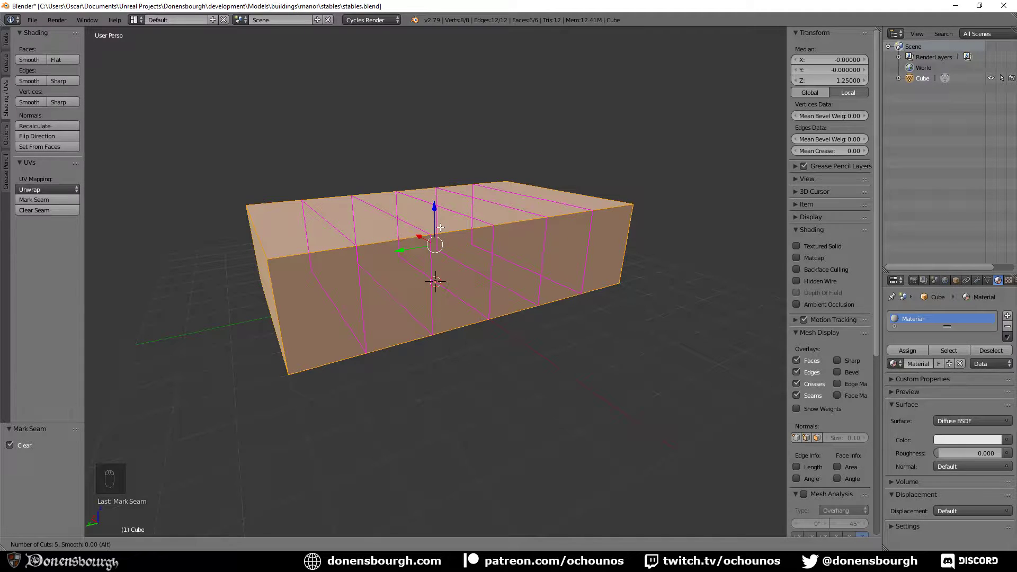
pyautogui.scroll(-1, 441, 227)
pyautogui.scroll(1, 441, 227)
pyautogui.click(440, 227)
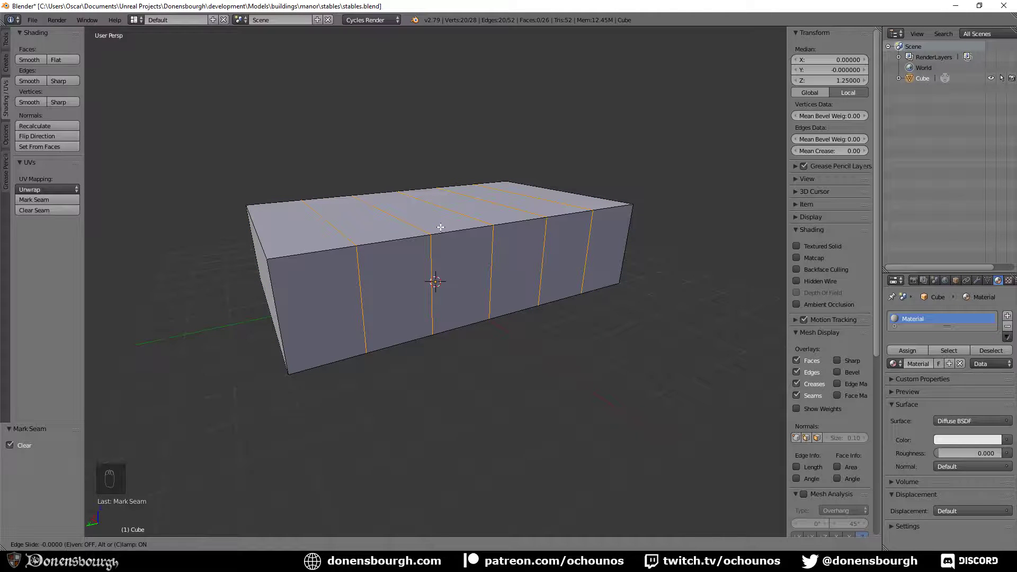
pyautogui.rightClick(441, 227)
# - Add one horizontal loop cut around the cube's walls and set its median Z to 2
pyautogui.moveTo(453, 275); pyautogui.dragTo(434, 272, button='middle')
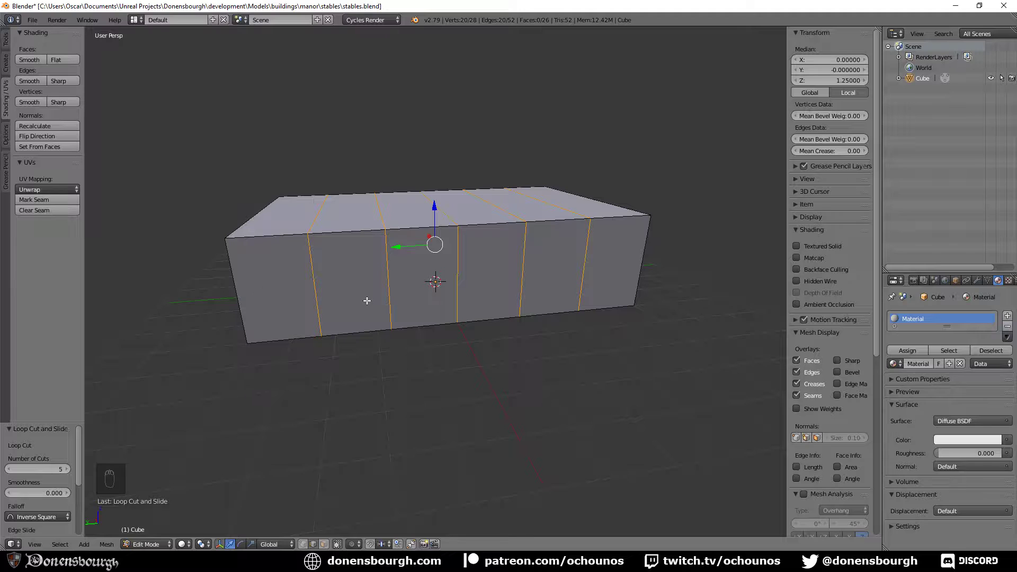
pyautogui.hotkey('ctrl', 'r')
pyautogui.click(588, 275)
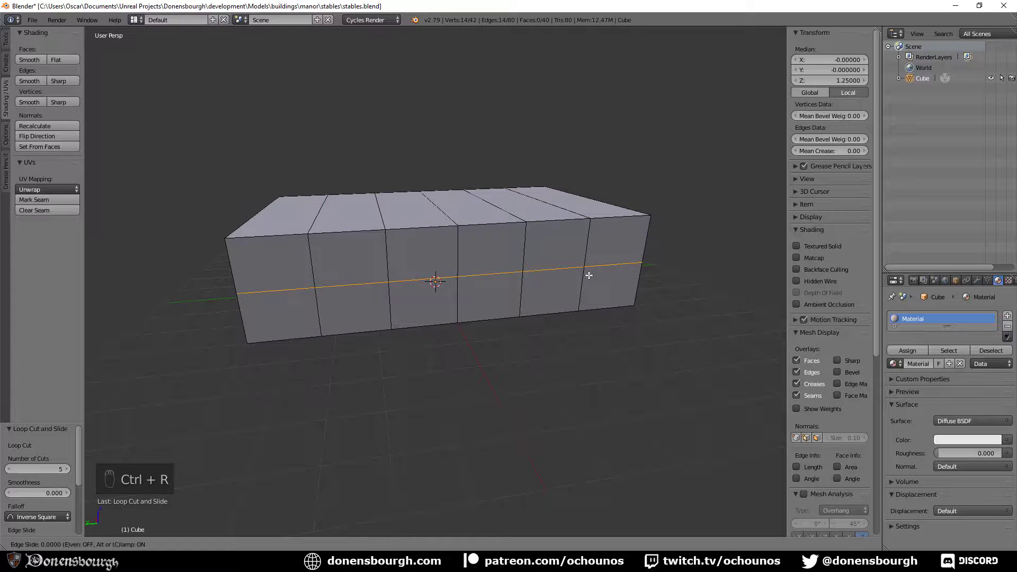
pyautogui.rightClick(588, 275)
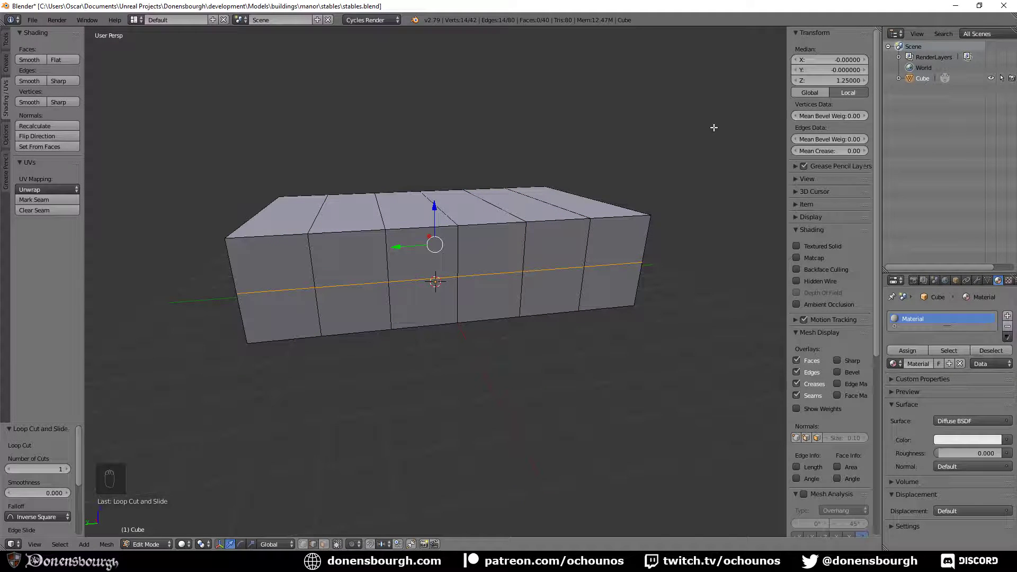
pyautogui.click(845, 82)
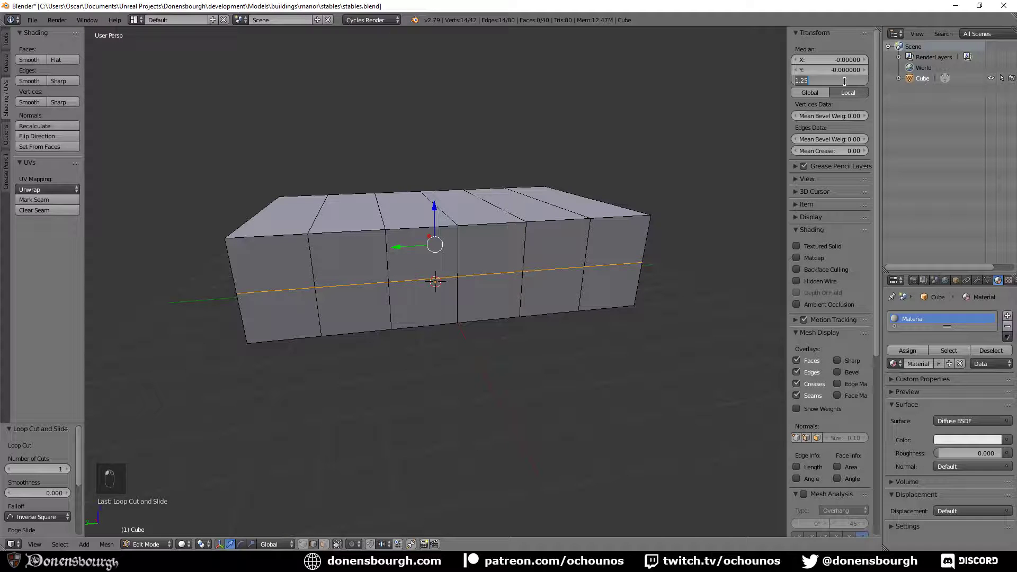
pyautogui.write('2')
pyautogui.press('Return')
# - Select the crosswise edge loop nearest the cube's negative Y end and set its median Y to -3.5
pyautogui.moveTo(579, 281); pyautogui.dragTo(487, 290, button='middle')
pyautogui.scroll(3, 503, 306)
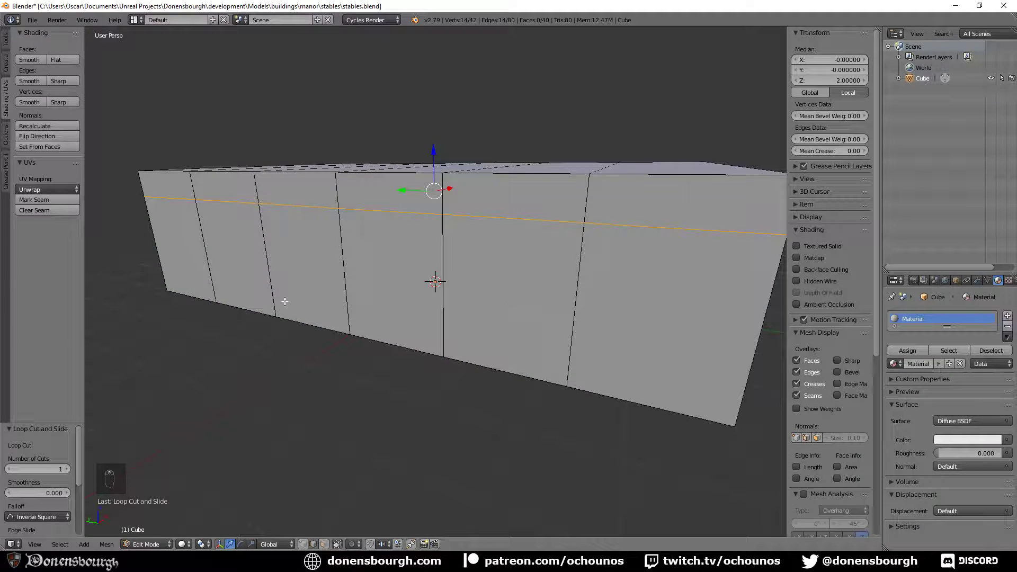
pyautogui.moveTo(413, 316); pyautogui.dragTo(559, 321, button='middle')
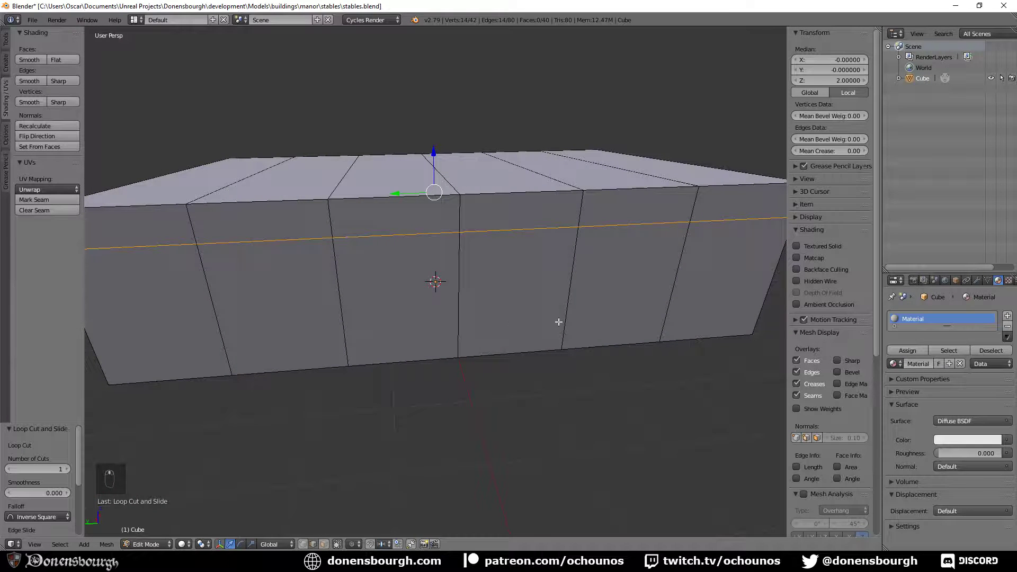
pyautogui.moveTo(652, 285); pyautogui.dragTo(630, 269, button='middle')
pyautogui.rightClick(629, 269)
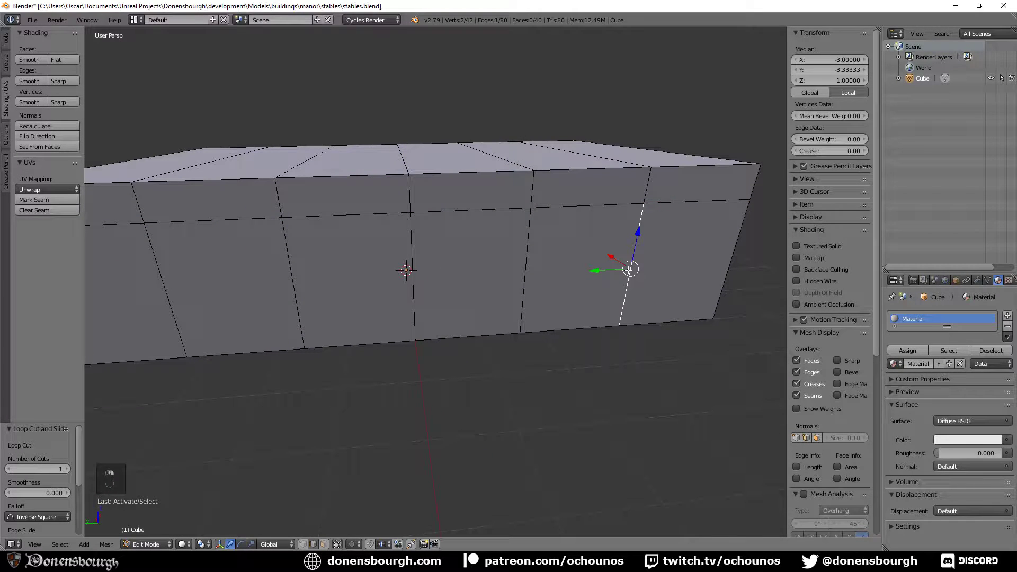
pyautogui.keyDown('alt'); pyautogui.rightClick(634, 254); pyautogui.keyUp('alt')
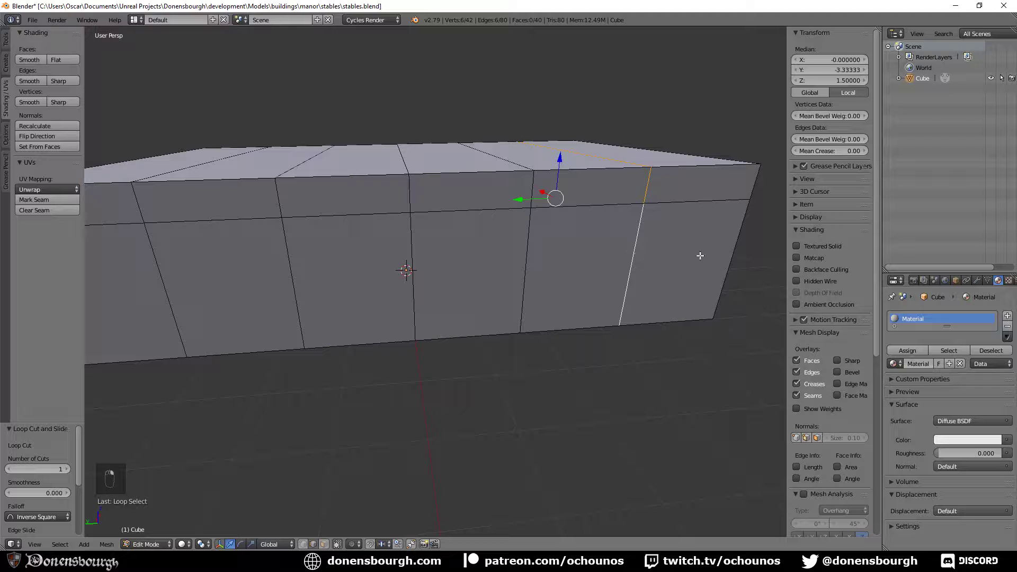
pyautogui.click(821, 71)
pyautogui.press('BackSpace')
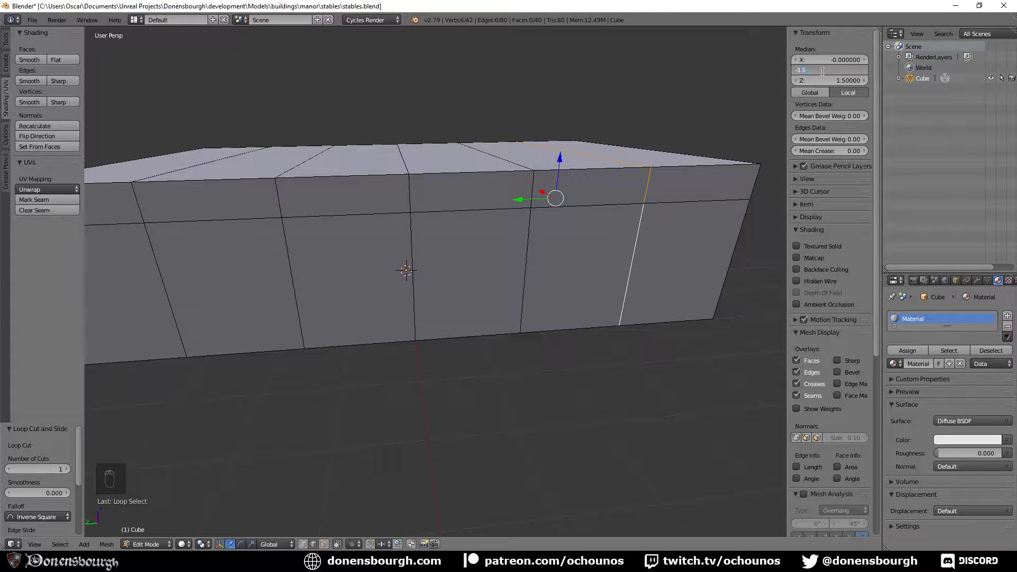
pyautogui.write('-3.5')
pyautogui.press('Return')
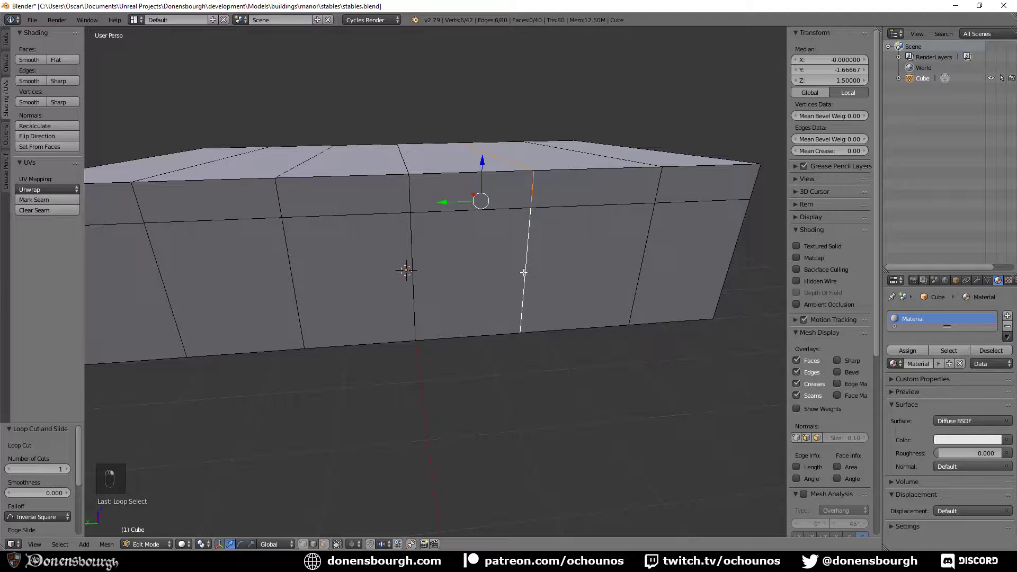
# - Set the selected crosswise edge loop's median Y to -2
pyautogui.click(828, 70)
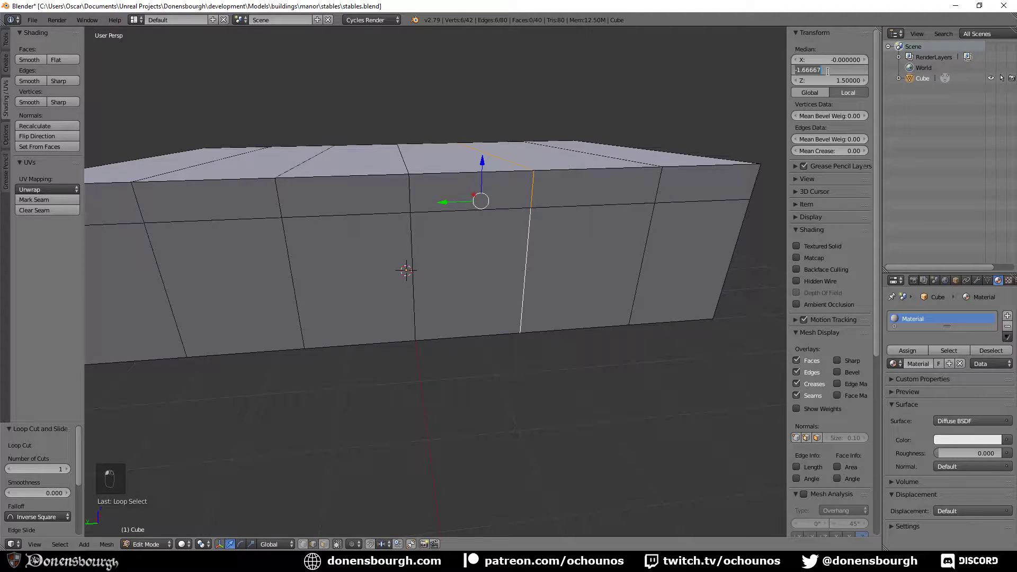
pyautogui.write('-2')
pyautogui.press('Return')
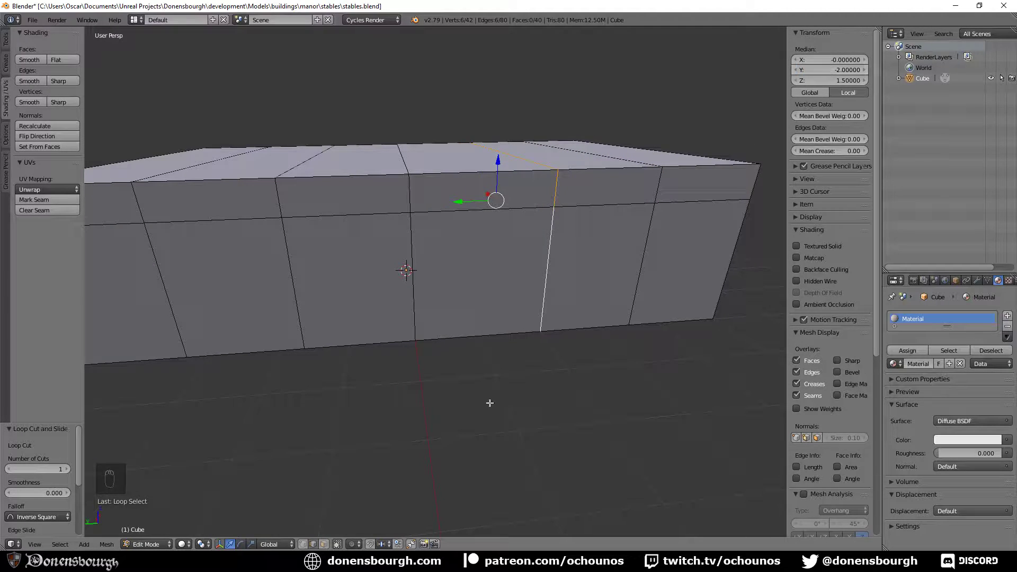
# - Set the median Y of the crosswise loop nearest the positive Y end to 3.5 and select the adjacent inner loop
pyautogui.moveTo(488, 440)
pyautogui.mouseDown(button='middle')
pyautogui.moveTo(489, 404)
pyautogui.moveTo(470, 430)
pyautogui.mouseUp(button='middle')
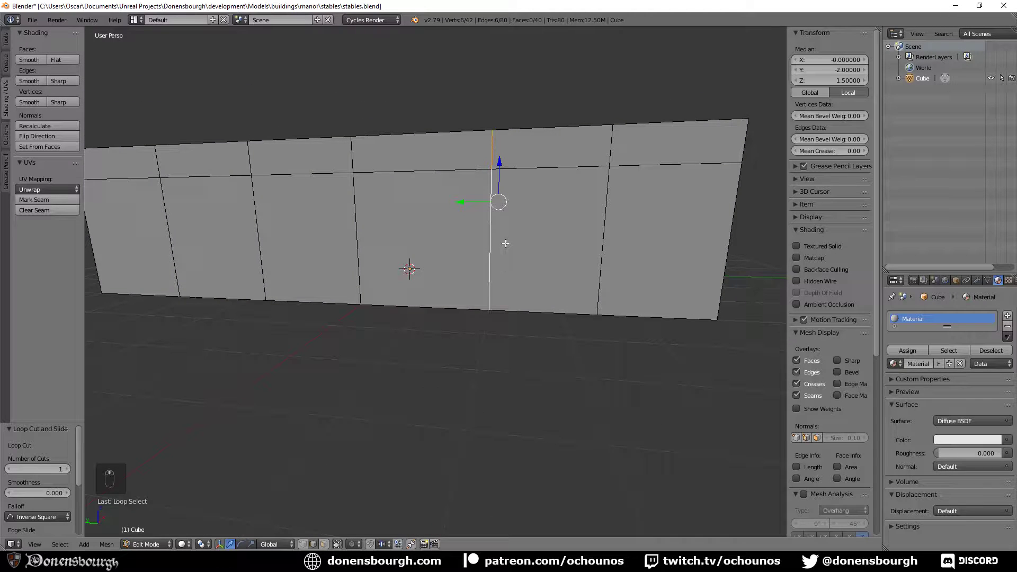
pyautogui.moveTo(295, 348); pyautogui.dragTo(297, 367, button='middle')
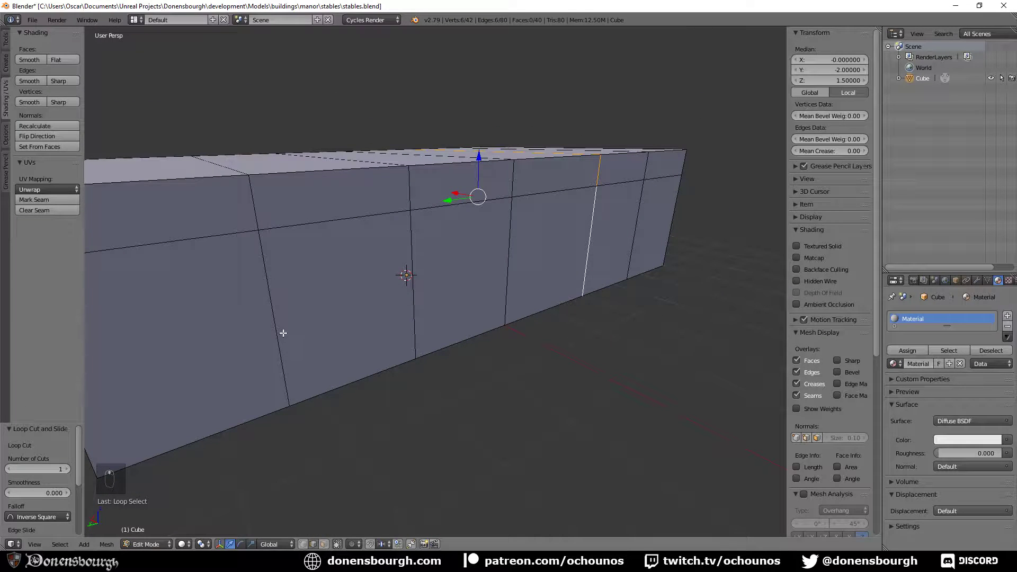
pyautogui.keyDown('shift'); pyautogui.rightClick(275, 330); pyautogui.keyUp('shift')
pyautogui.keyDown('alt'); pyautogui.rightClick(274, 329); pyautogui.keyUp('alt')
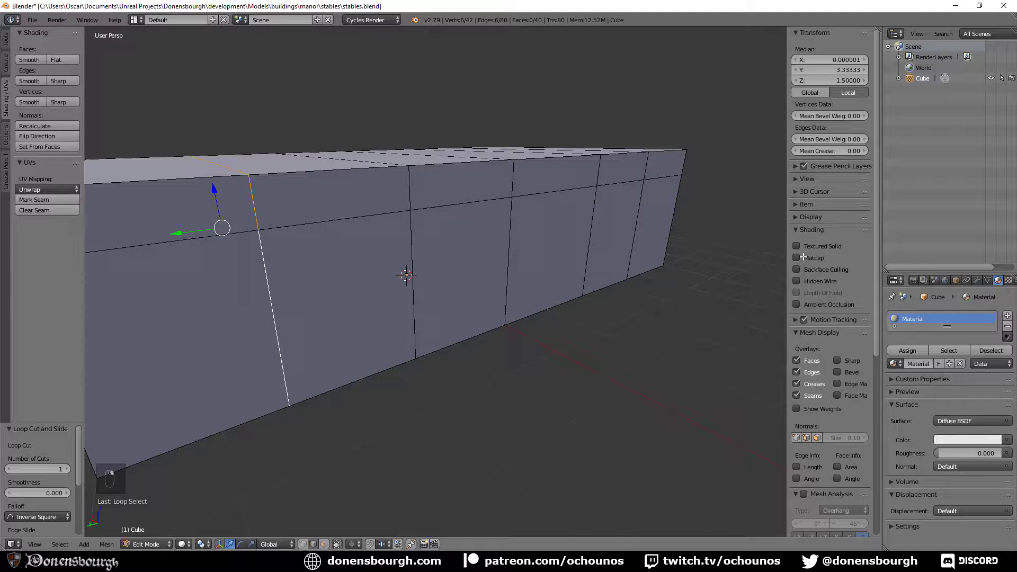
pyautogui.click(838, 70)
pyautogui.write('3.5')
pyautogui.press('Return')
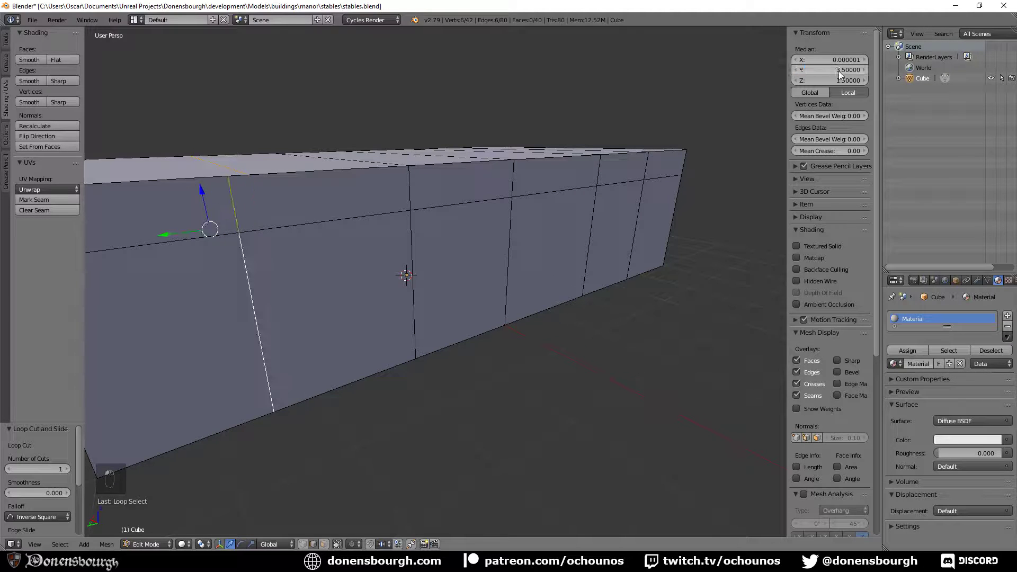
pyautogui.keyDown('alt'); pyautogui.rightClick(417, 247); pyautogui.keyUp('alt')
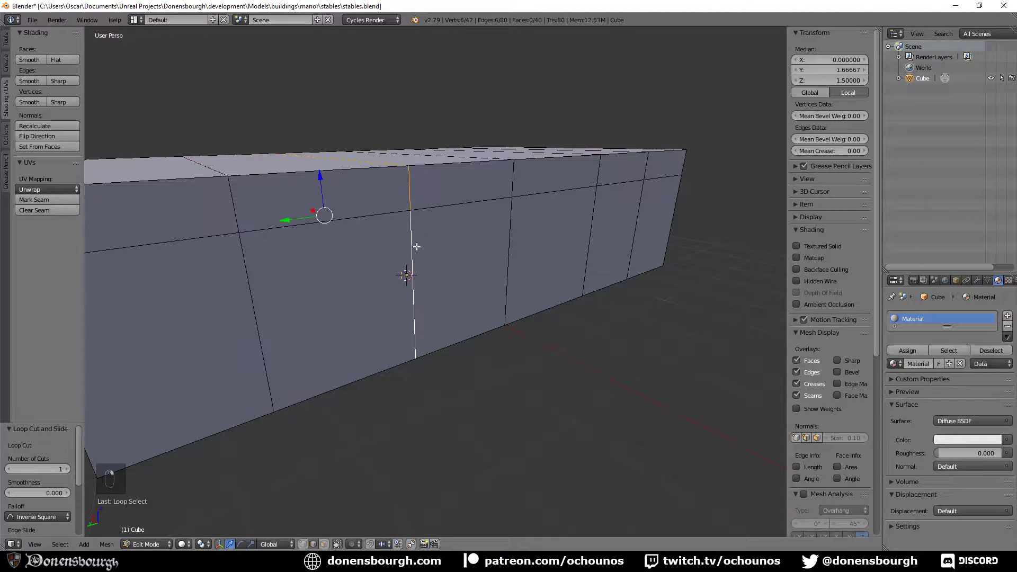
pyautogui.click(843, 80)
pyautogui.write('2')
pyautogui.press('Return')
pyautogui.press('Escape')
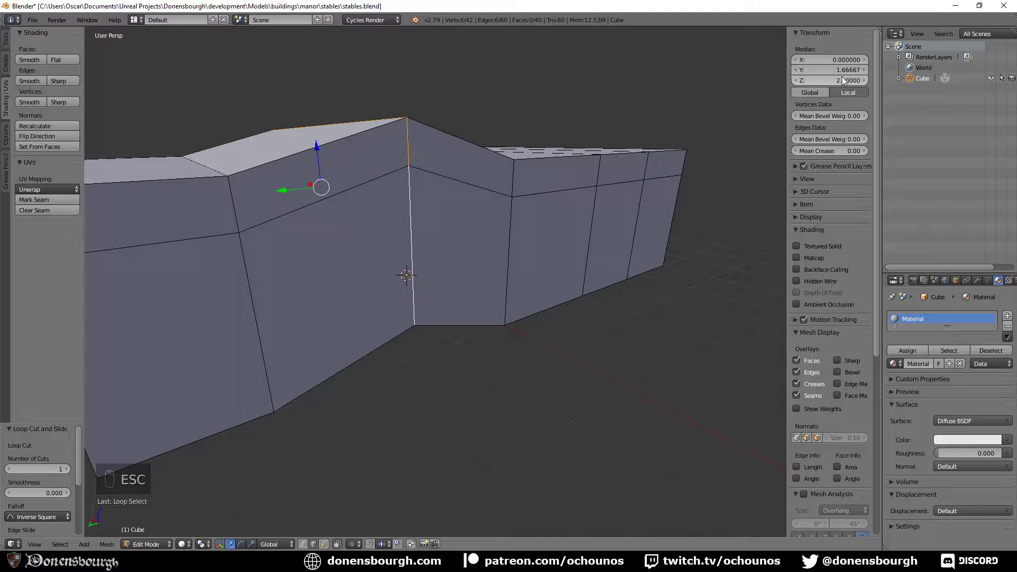
pyautogui.hotkey('ctrl', 'z')
# - Set the median Y of the selected inner edge loop on the positive Y side to 2
pyautogui.click(841, 68)
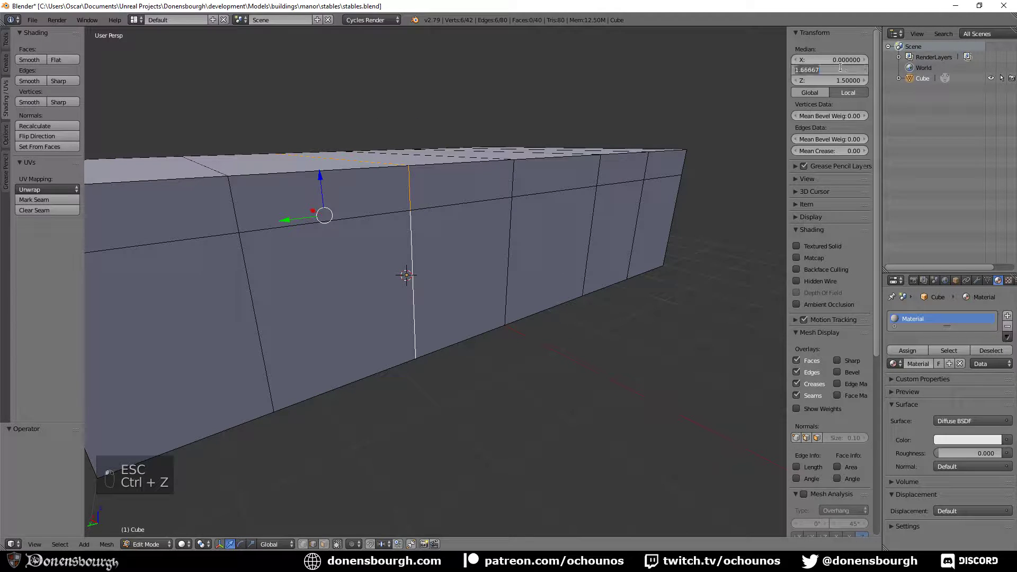
pyautogui.write('2')
pyautogui.press('Return')
pyautogui.scroll(-4, 352, 336)
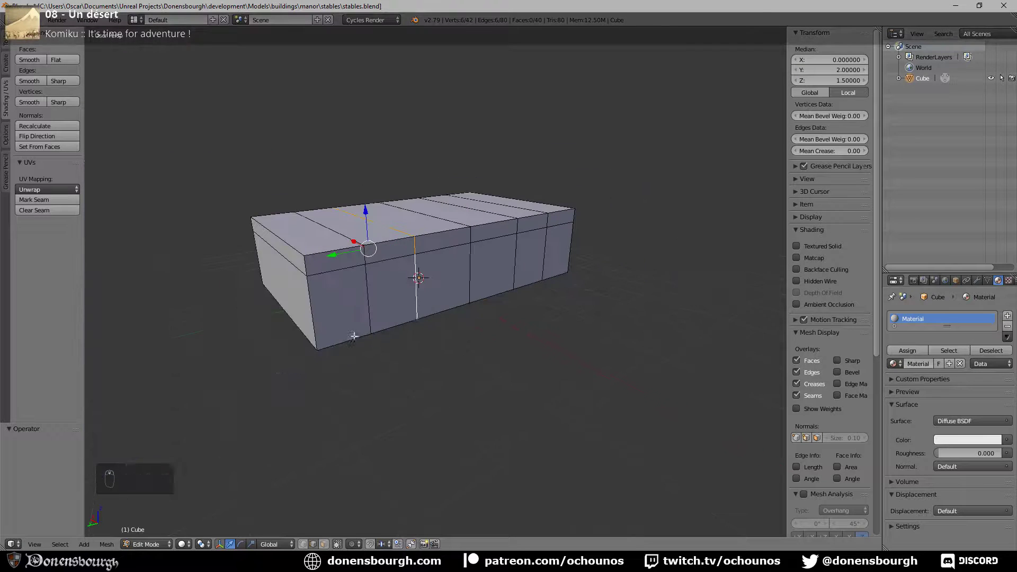
pyautogui.moveTo(353, 335); pyautogui.dragTo(414, 335, button='middle')
pyautogui.press('Tab')
pyautogui.press('Tab')
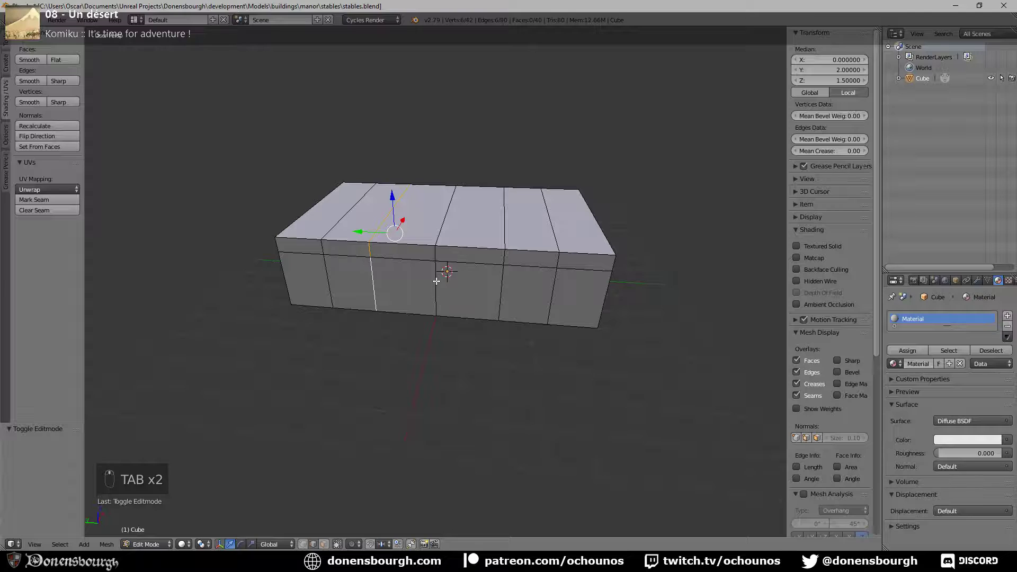
# - In a right orthographic wireframe view, box-select all faces on the cube's negative Y half and delete them
pyautogui.keyDown('alt'); pyautogui.rightClick(436, 281); pyautogui.keyUp('alt')
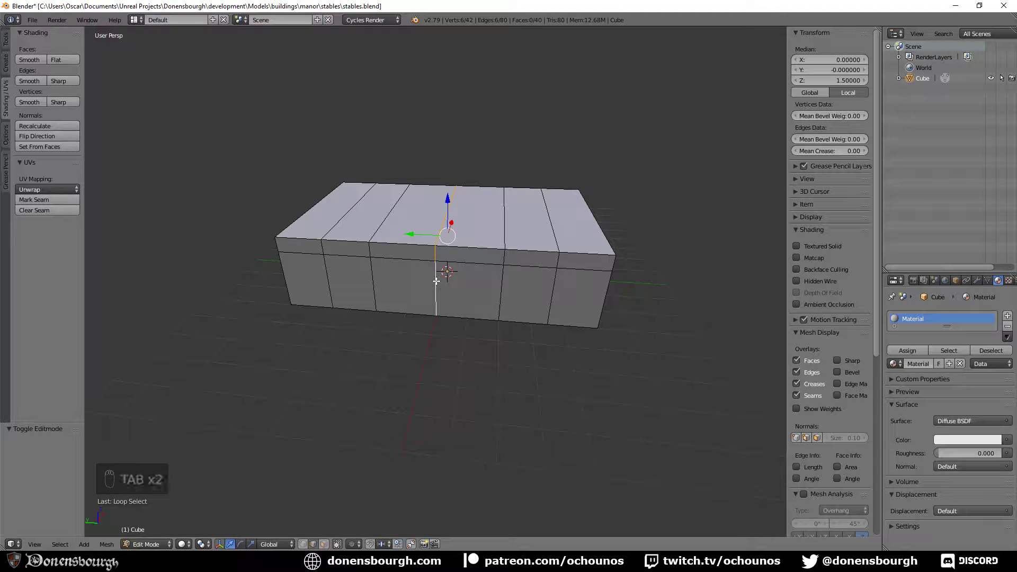
pyautogui.press('KP_1')
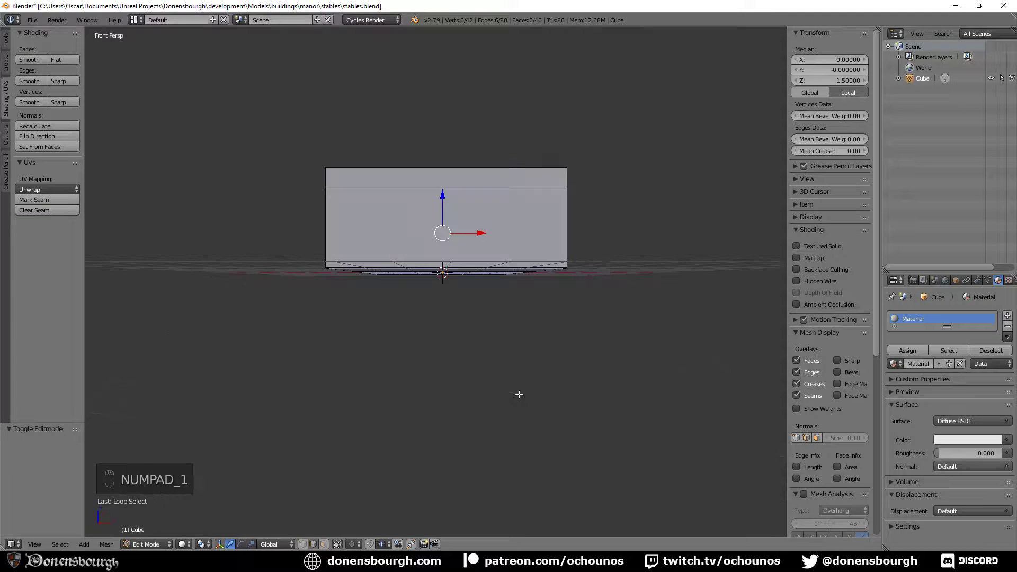
pyautogui.press('KP_3')
pyautogui.press('KP_5')
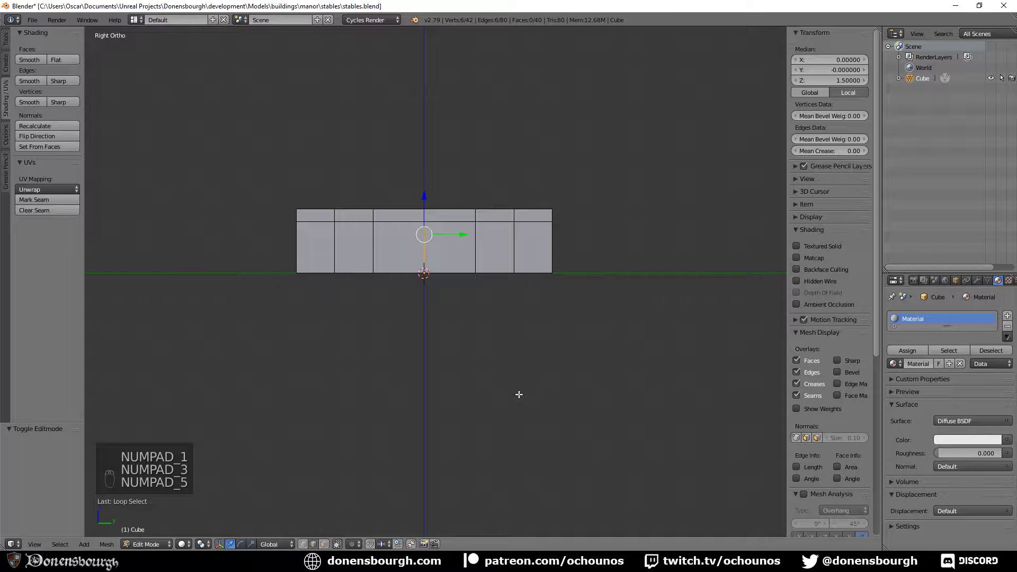
pyautogui.press('z')
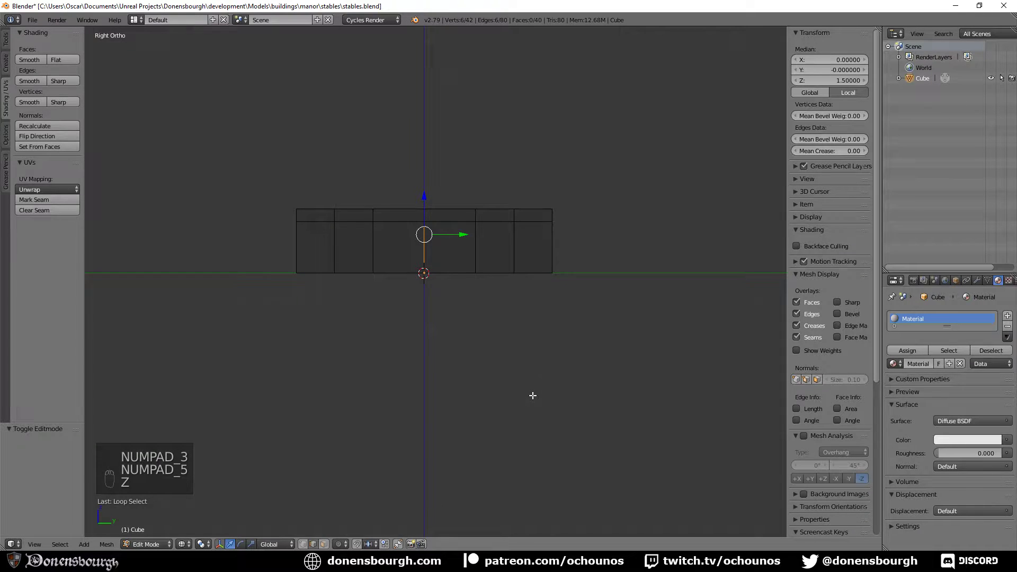
pyautogui.press('a')
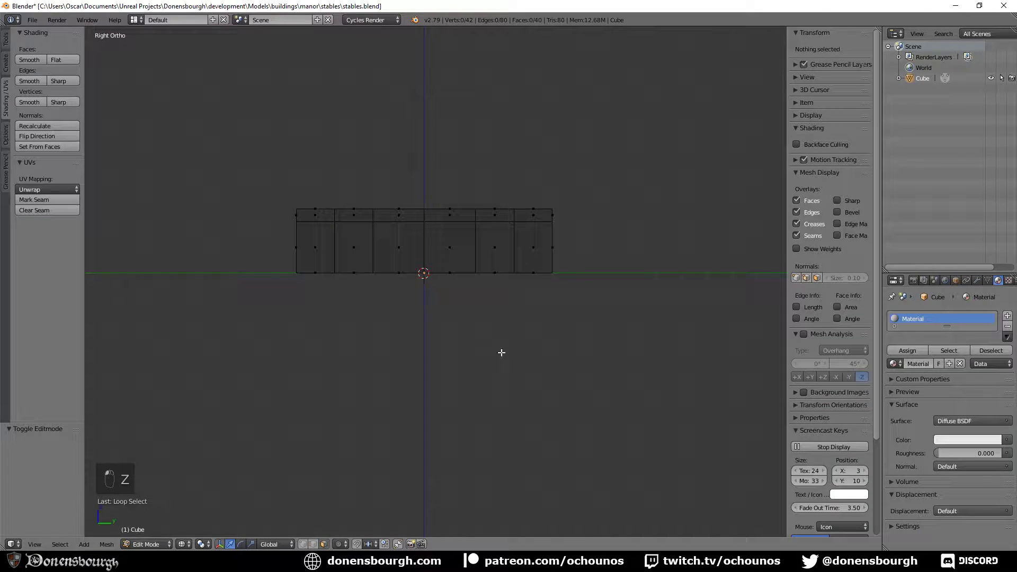
pyautogui.press('a')
pyautogui.press('a')
pyautogui.press('b')
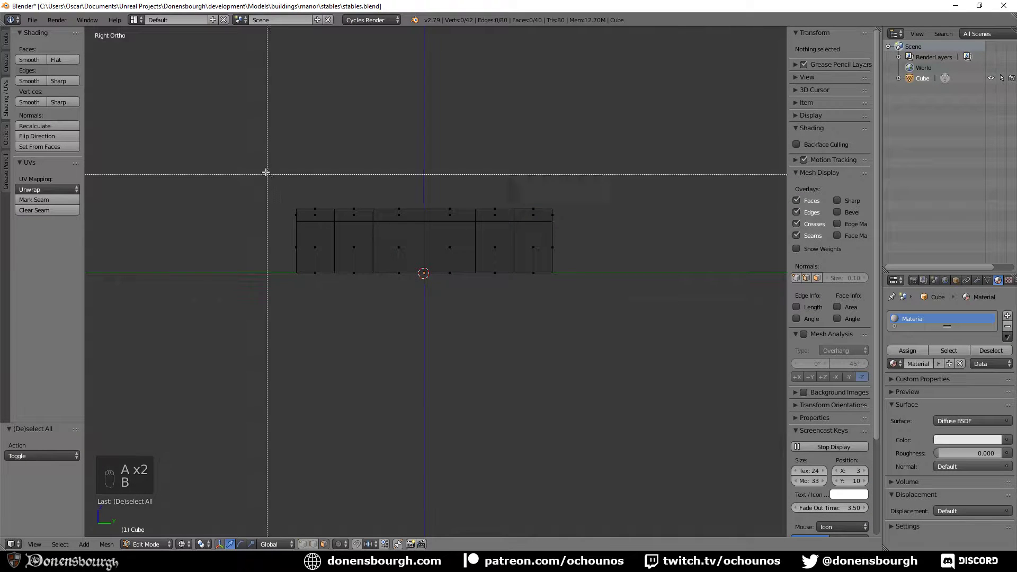
pyautogui.moveTo(256, 156); pyautogui.dragTo(417, 354)
pyautogui.press('x')
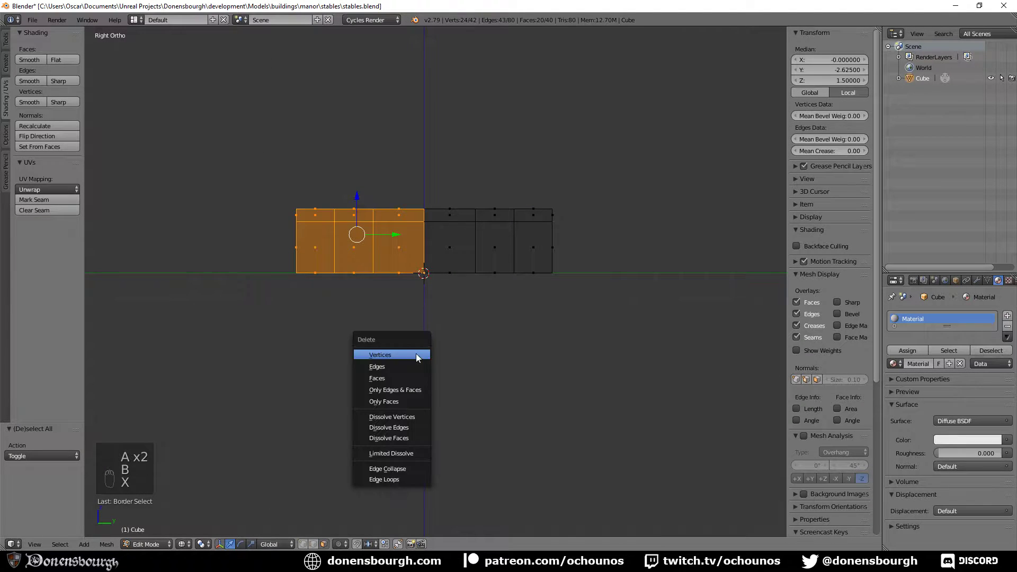
pyautogui.click(414, 376)
# - Add a Mirror modifier to the remaining half and mirror it along Y instead of X
pyautogui.moveTo(438, 334); pyautogui.dragTo(438, 365, button='middle')
pyautogui.click(977, 280)
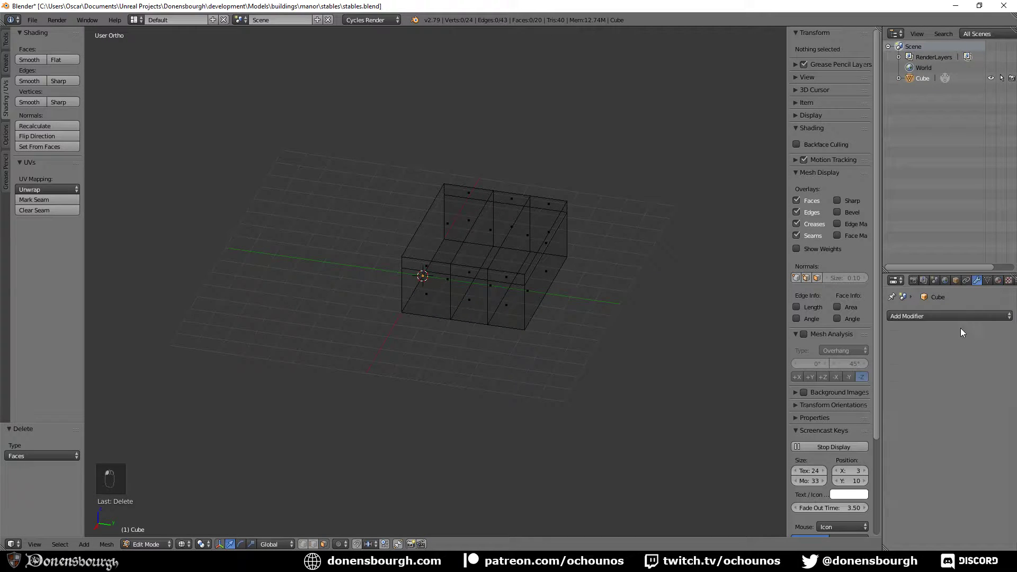
pyautogui.click(932, 316)
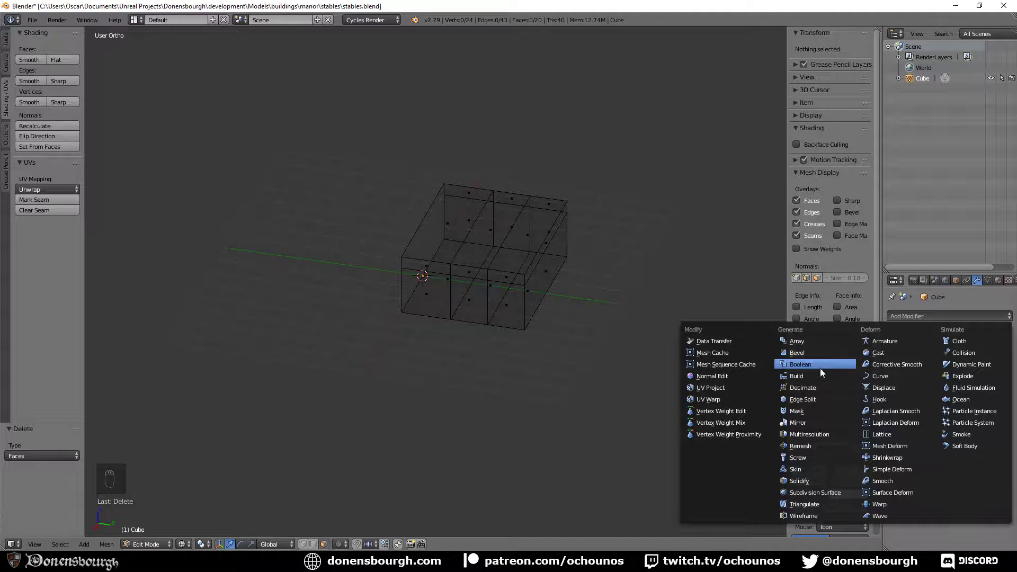
pyautogui.click(817, 422)
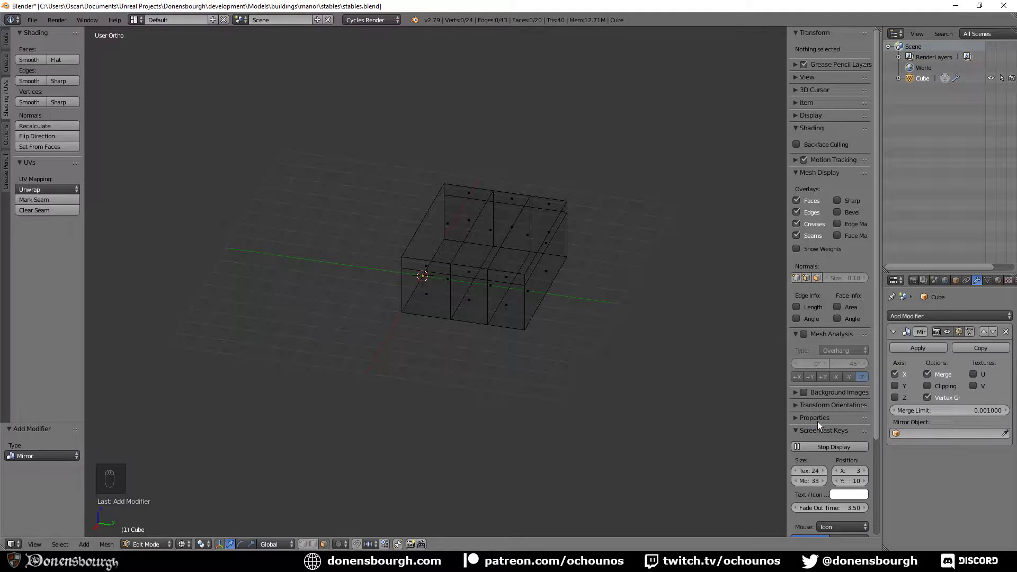
pyautogui.click(895, 374)
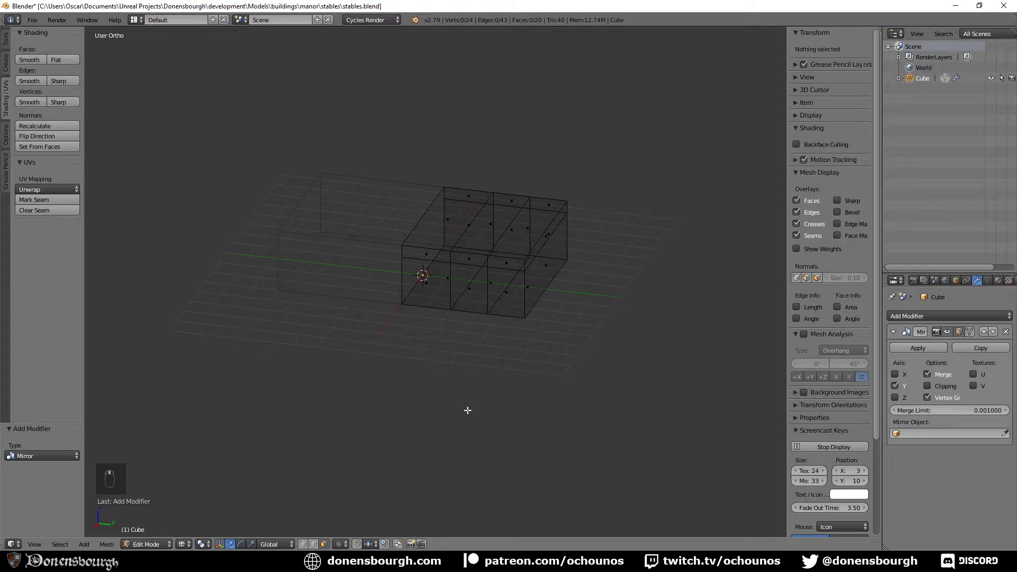
# - Return to solid shading and delete the lower wall face of the middle section on the positive X side to open a doorway
pyautogui.press('z')
pyautogui.moveTo(496, 407)
pyautogui.mouseDown(button='middle')
pyautogui.moveTo(493, 374)
pyautogui.moveTo(492, 402)
pyautogui.mouseUp(button='middle')
pyautogui.scroll(5, 492, 374)
pyautogui.moveTo(561, 387); pyautogui.dragTo(583, 372, button='middle')
pyautogui.rightClick(433, 348)
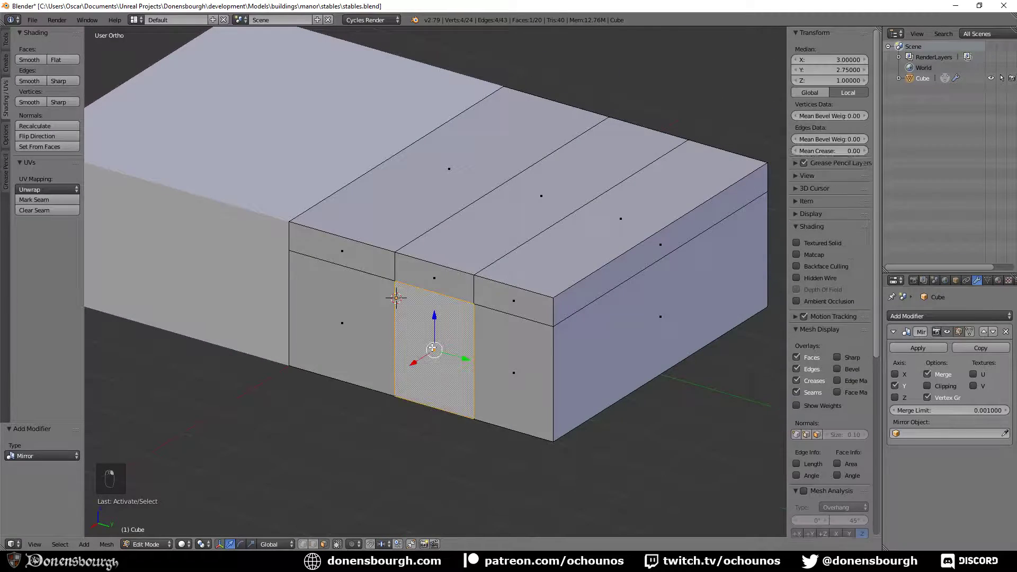
pyautogui.press('x')
pyautogui.click(438, 382)
pyautogui.moveTo(437, 438)
pyautogui.mouseDown(button='middle')
pyautogui.moveTo(456, 391)
pyautogui.moveTo(498, 450)
pyautogui.moveTo(506, 416)
pyautogui.moveTo(452, 438)
pyautogui.moveTo(461, 368)
pyautogui.moveTo(445, 372)
pyautogui.moveTo(426, 334)
pyautogui.moveTo(420, 415)
pyautogui.moveTo(441, 429)
pyautogui.mouseUp(button='middle')
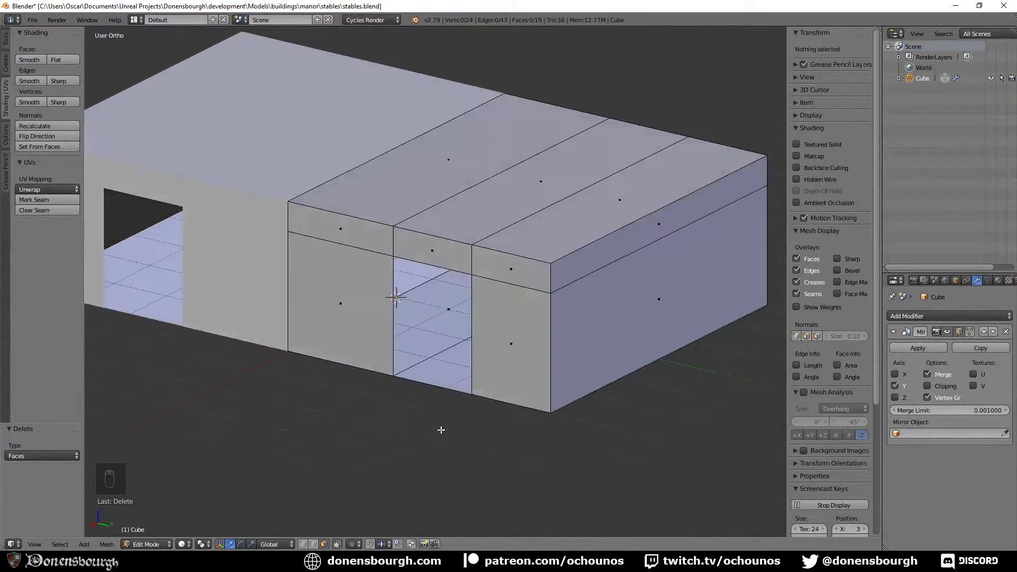
pyautogui.scroll(5, 409, 358)
pyautogui.scroll(-3, 409, 358)
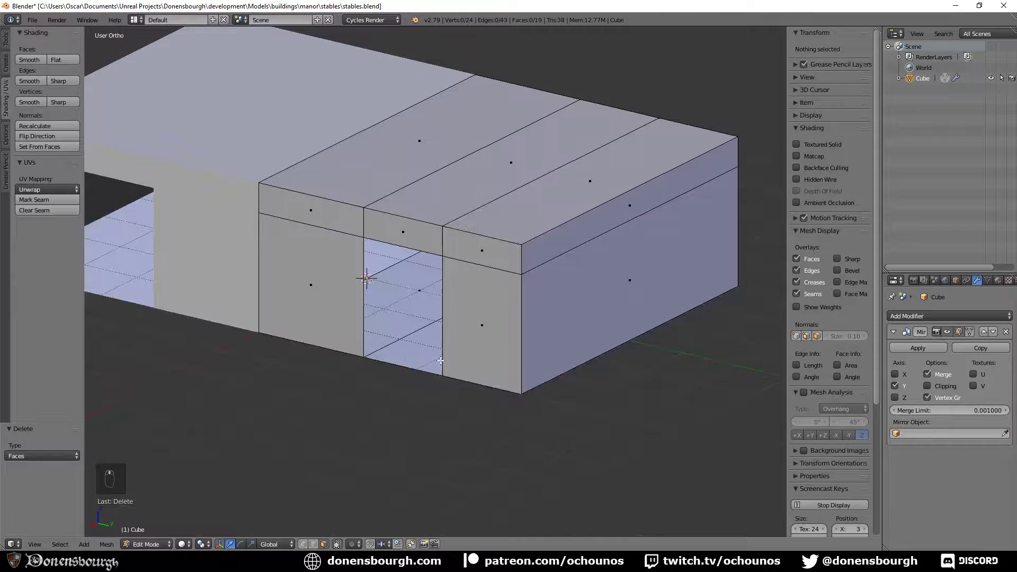
pyautogui.keyDown('shift'); pyautogui.moveTo(440, 361); pyautogui.dragTo(437, 382, button='middle'); pyautogui.keyUp('shift')
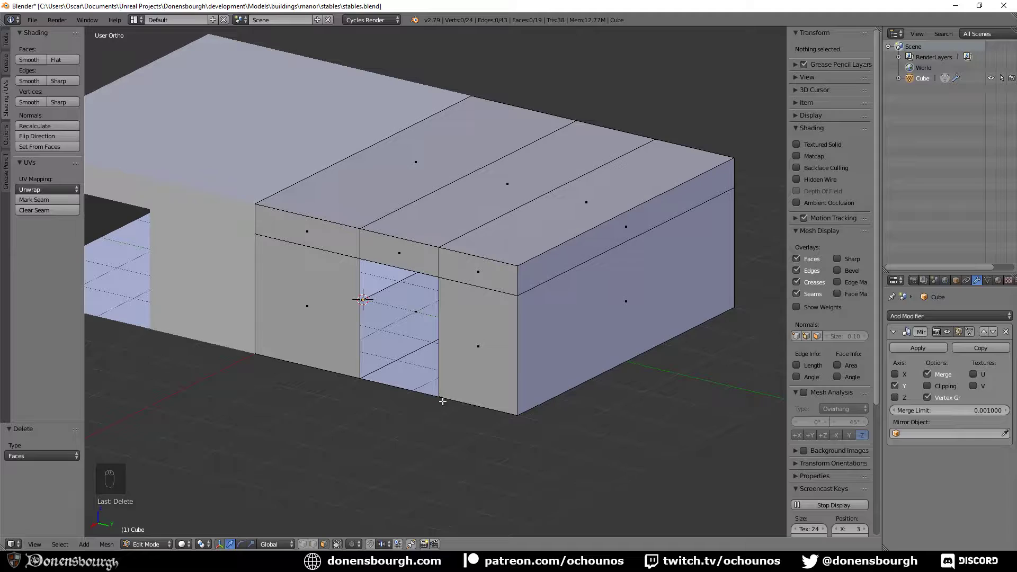
pyautogui.moveTo(466, 339); pyautogui.dragTo(367, 318, button='middle')
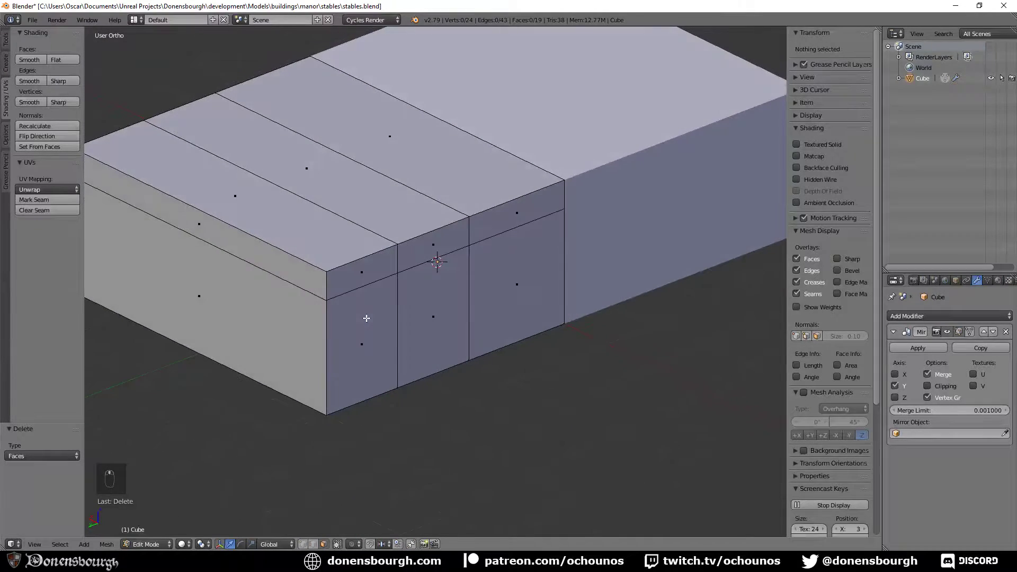
pyautogui.moveTo(271, 371); pyautogui.dragTo(387, 373, button='middle')
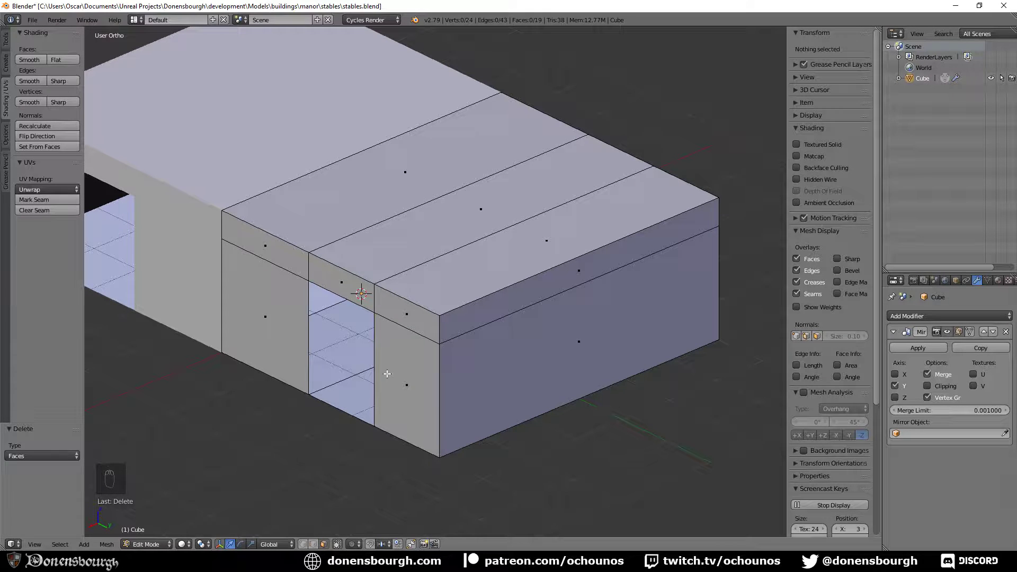
pyautogui.moveTo(371, 438); pyautogui.dragTo(374, 432, button='middle')
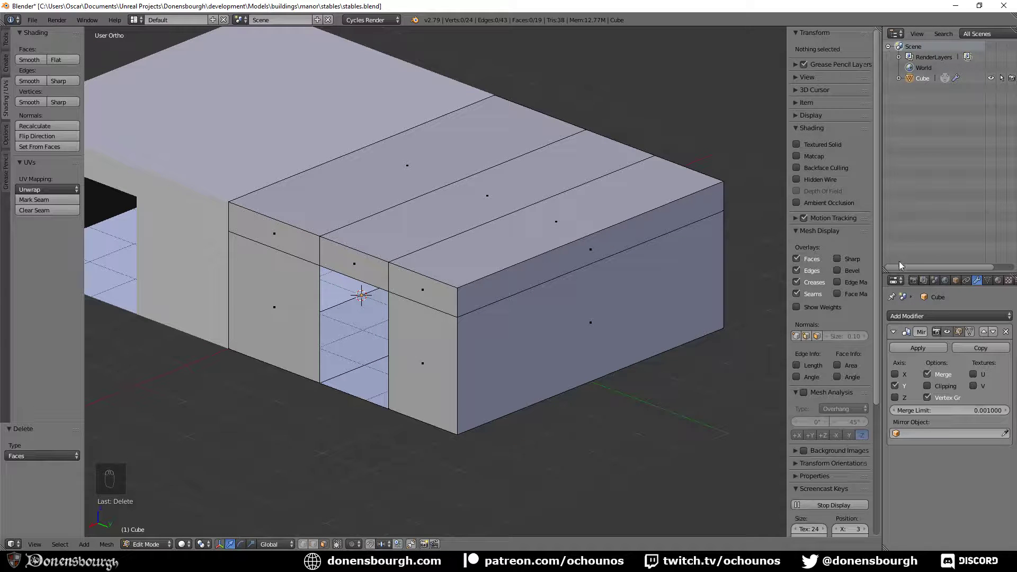
pyautogui.click(83, 544)
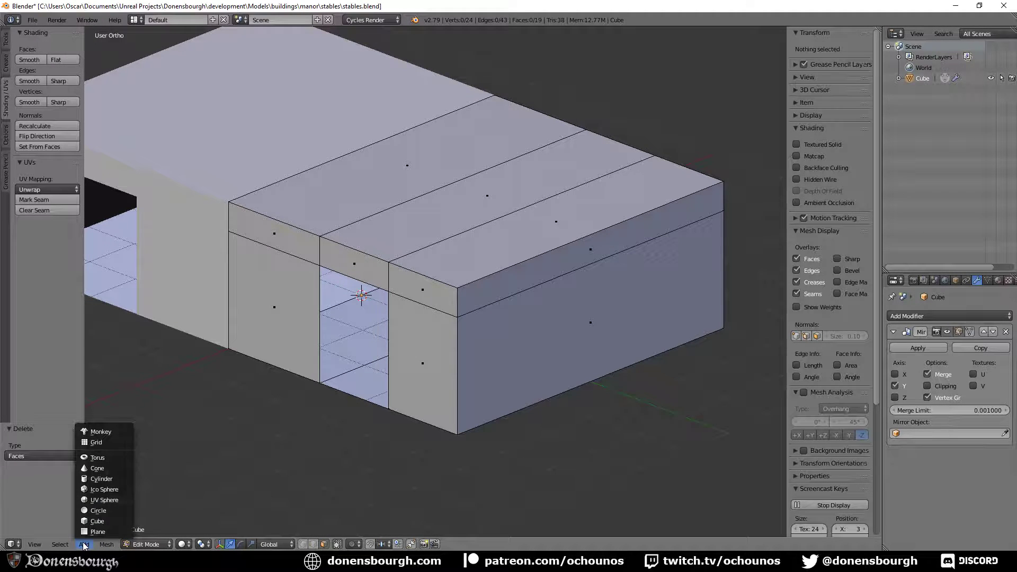
pyautogui.click(96, 521)
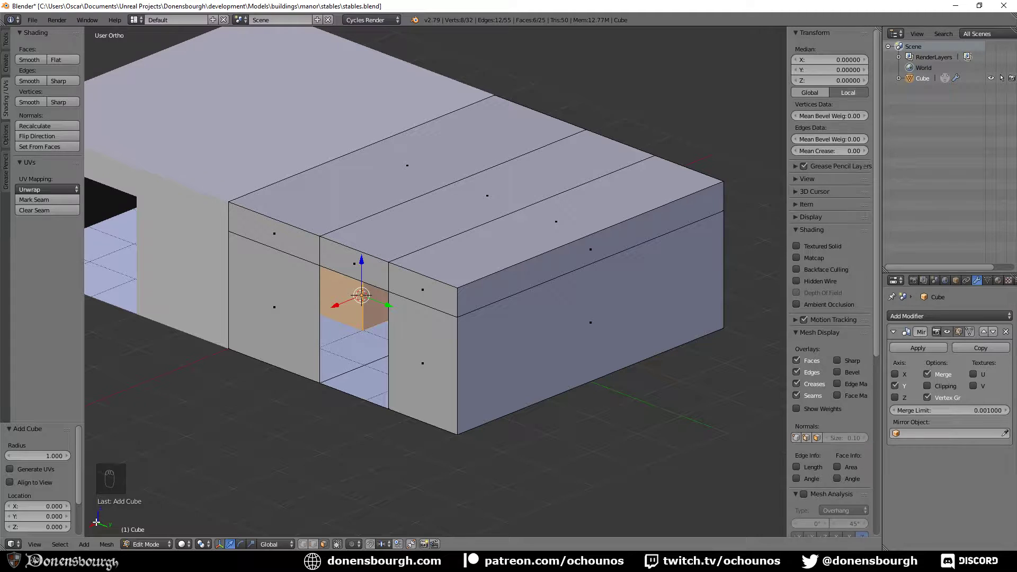
pyautogui.hotkey('ctrl', 'z')
# - Leave mesh editing, add a new cube as a separate object, and rename it Wood
pyautogui.press('Tab')
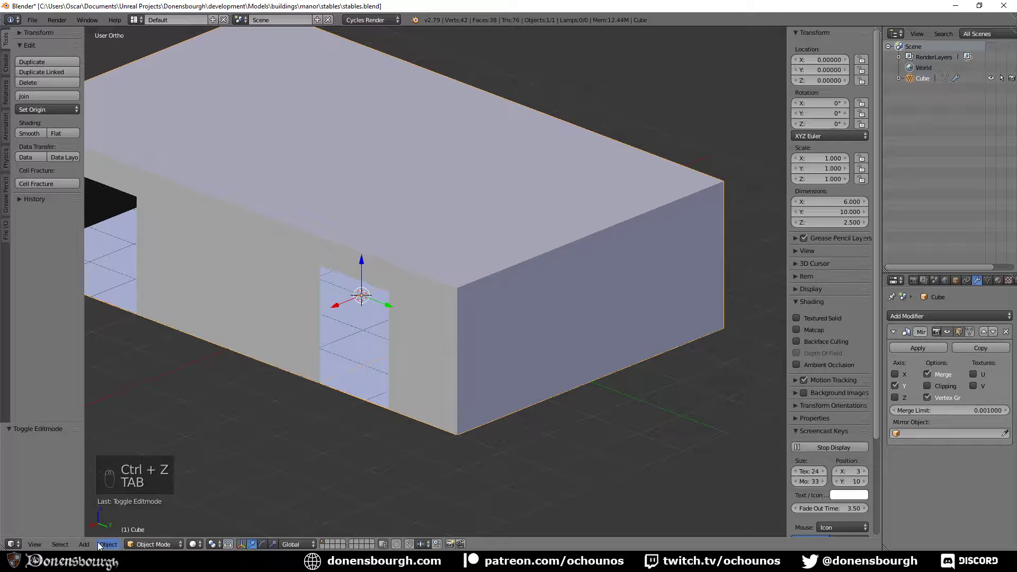
pyautogui.click(84, 544)
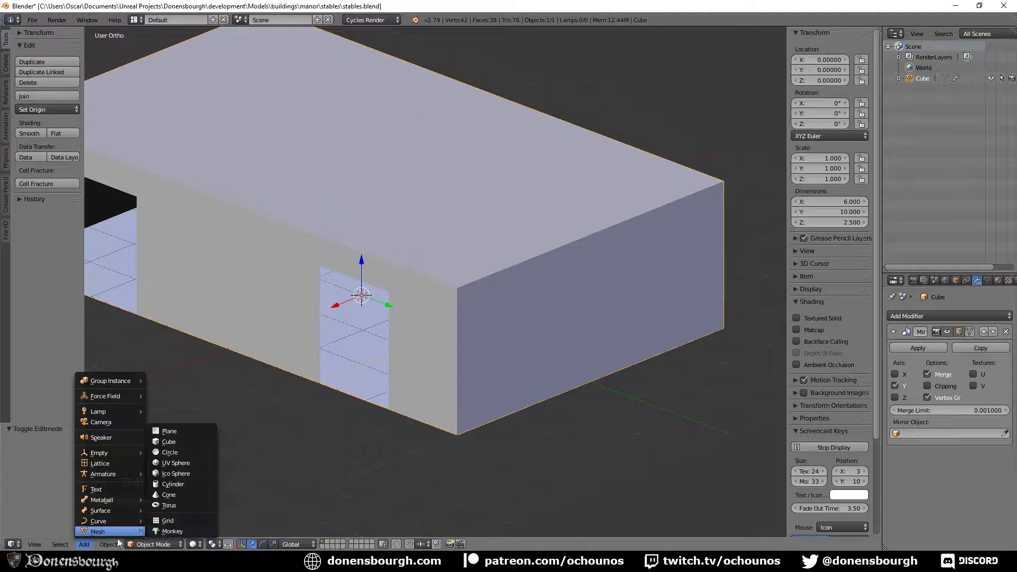
pyautogui.click(196, 445)
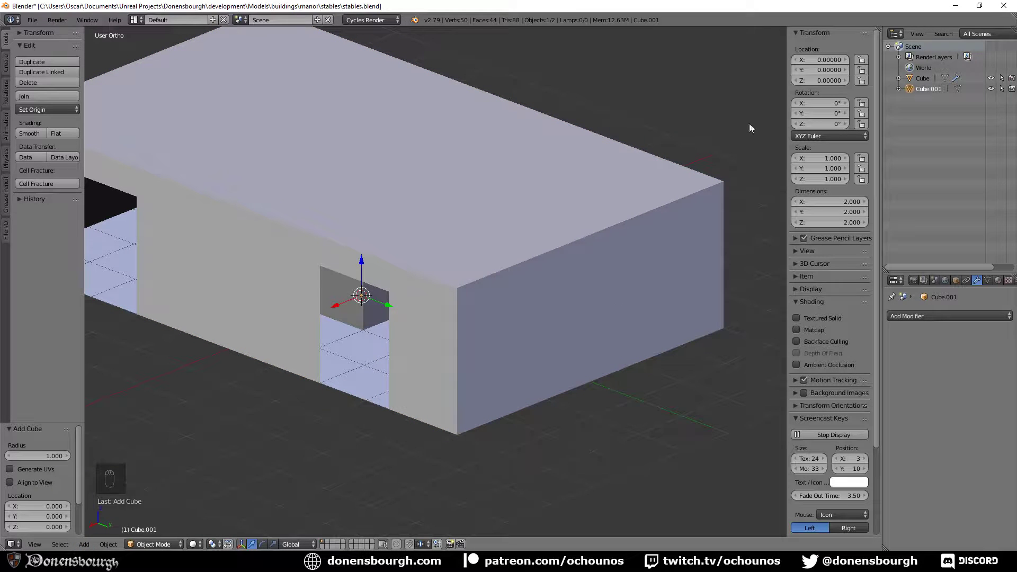
pyautogui.doubleClick(931, 89)
pyautogui.write('W')
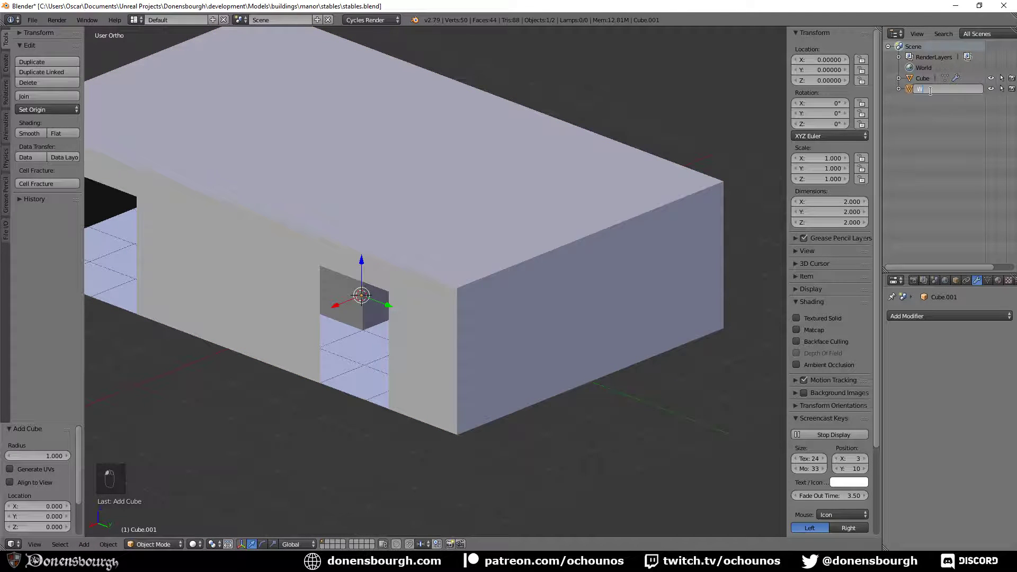
pyautogui.write('ood')
pyautogui.press('Return')
# - Move the Wood cube's mesh about 2.74 along Y and about 3.62 along X, out in front of the doorway
pyautogui.press('Tab')
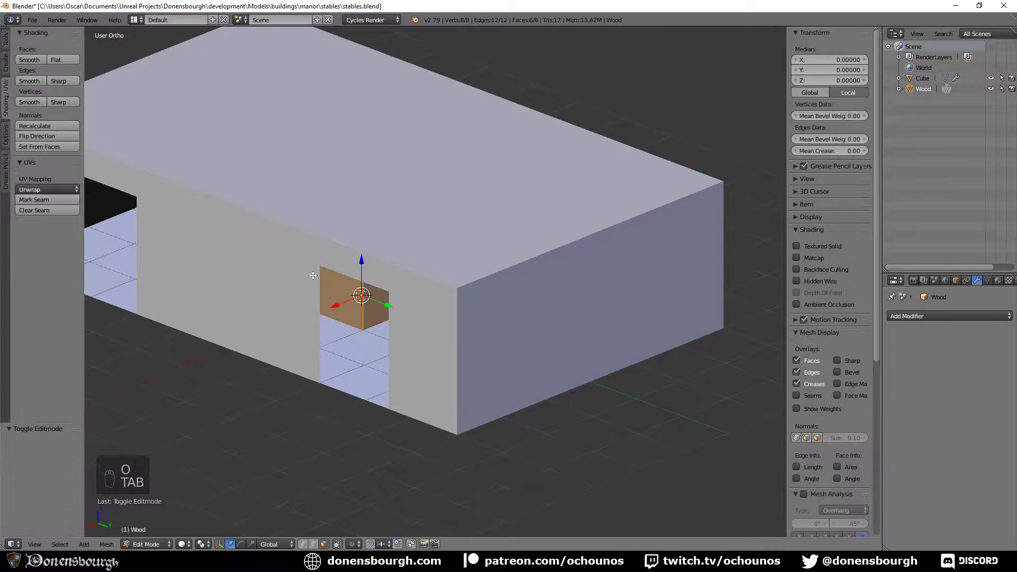
pyautogui.press('g')
pyautogui.press('y')
pyautogui.click(498, 355)
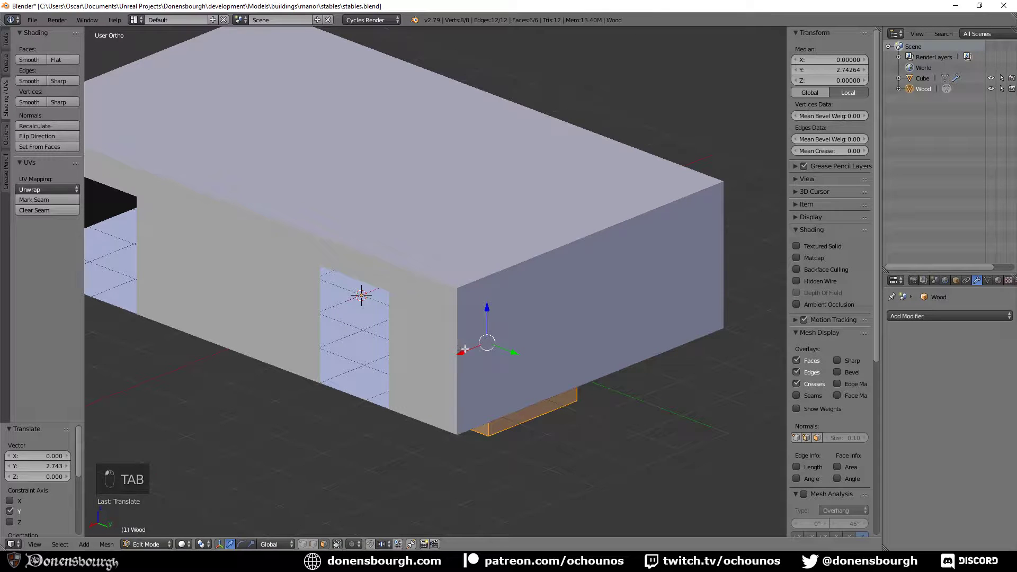
pyautogui.press('g')
pyautogui.press('x')
pyautogui.click(323, 405)
pyautogui.scroll(2, 379, 328)
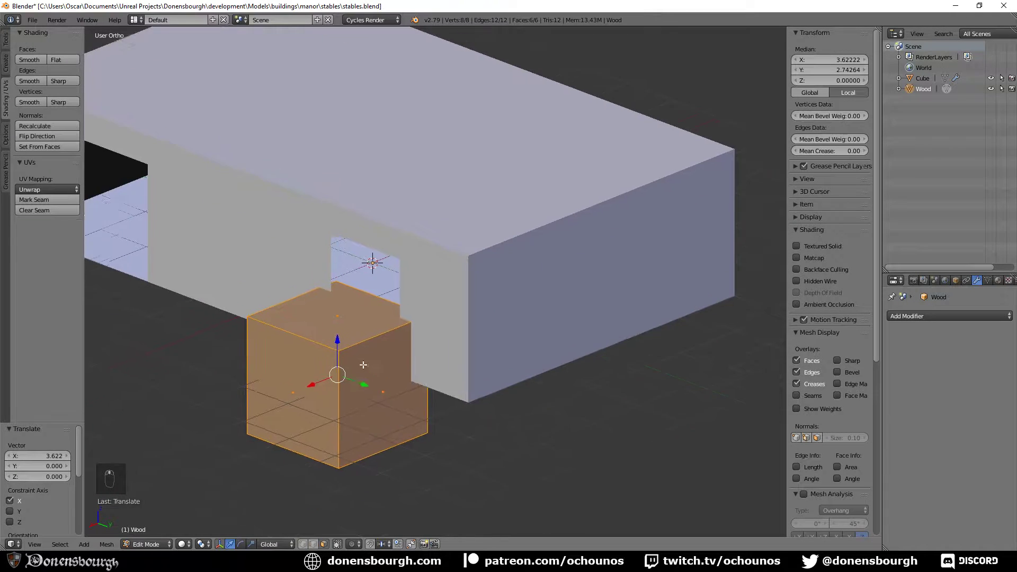
# - Delete the top and bottom faces of the Wood cube
pyautogui.moveTo(366, 276); pyautogui.dragTo(376, 309, button='middle')
pyautogui.click(362, 291)
pyautogui.keyDown('shift'); pyautogui.click(364, 390); pyautogui.keyUp('shift')
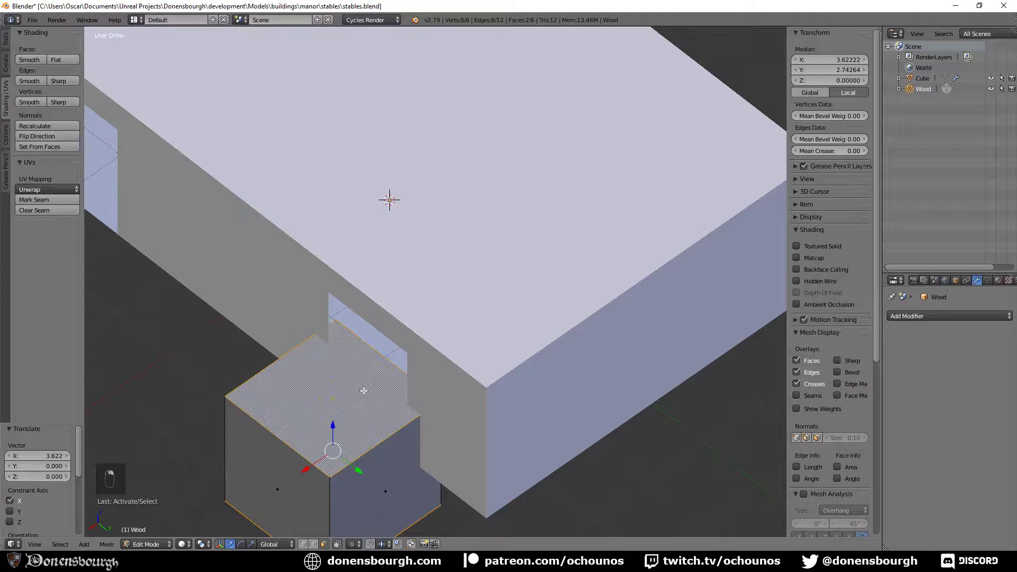
pyautogui.press('x')
pyautogui.click(364, 392)
pyautogui.keyDown('shift'); pyautogui.moveTo(355, 443); pyautogui.dragTo(364, 352, button='middle'); pyautogui.keyUp('shift')
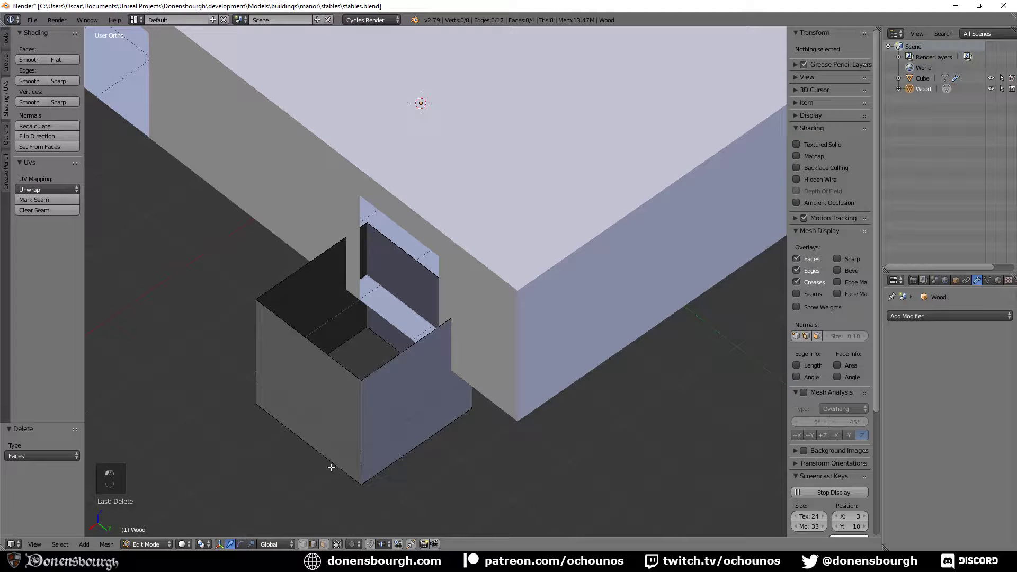
# - Mark the open box's vertical corner edge nearest the doorway as a seam and select the whole Wood mesh
pyautogui.rightClick(376, 254)
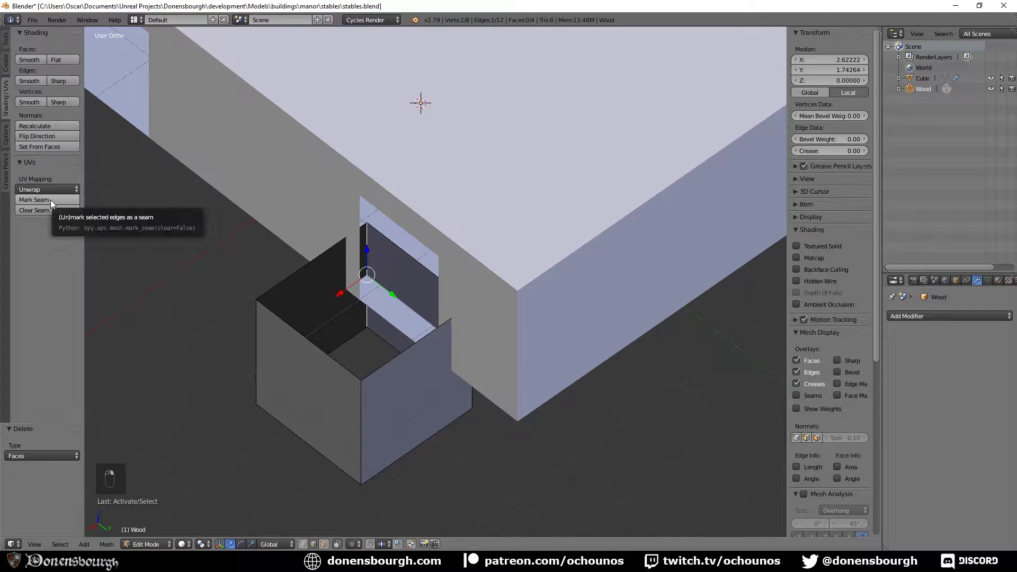
pyautogui.click(50, 199)
pyautogui.scroll(-2, 345, 347)
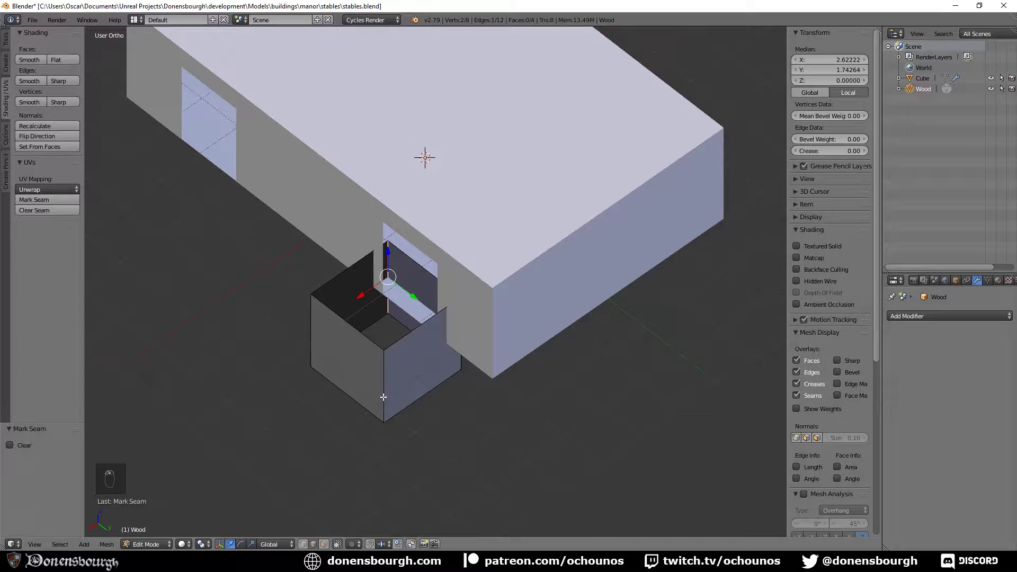
pyautogui.press('a')
pyautogui.press('a')
pyautogui.press('a')
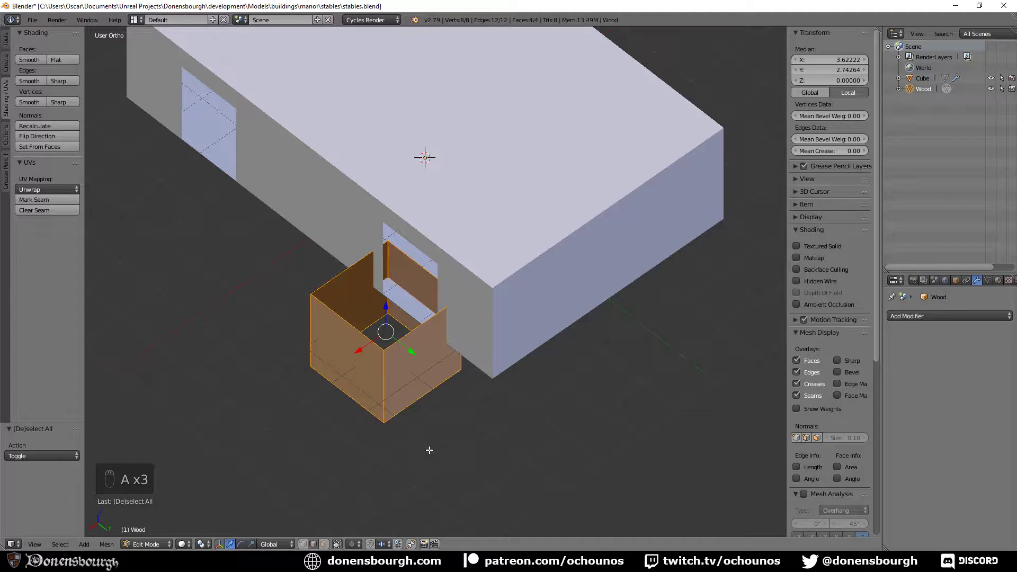
# - Set the Wood object's X and Y dimensions to 0.1 each in Object Mode
pyautogui.press('s')
pyautogui.rightClick(431, 450)
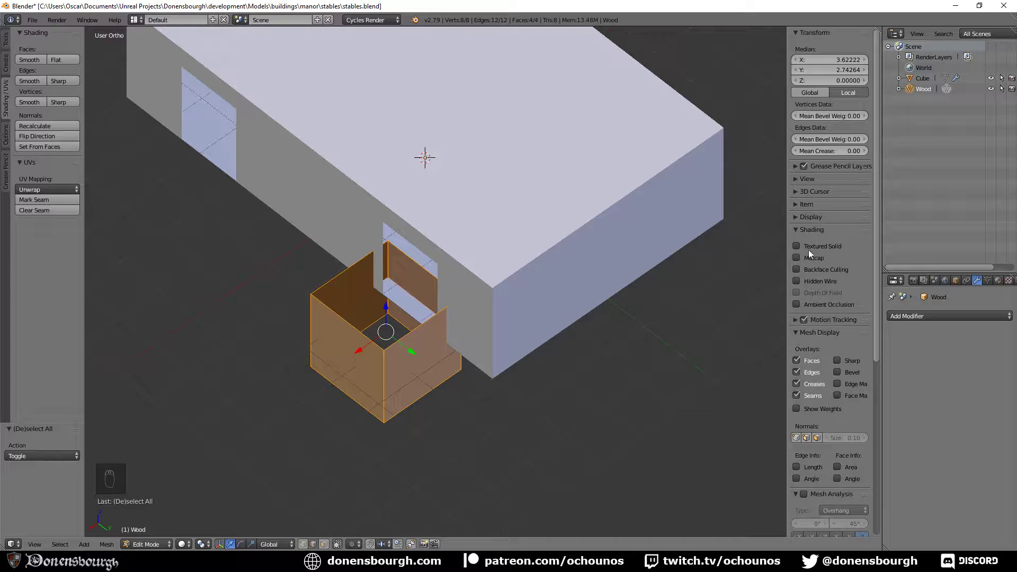
pyautogui.press('Tab')
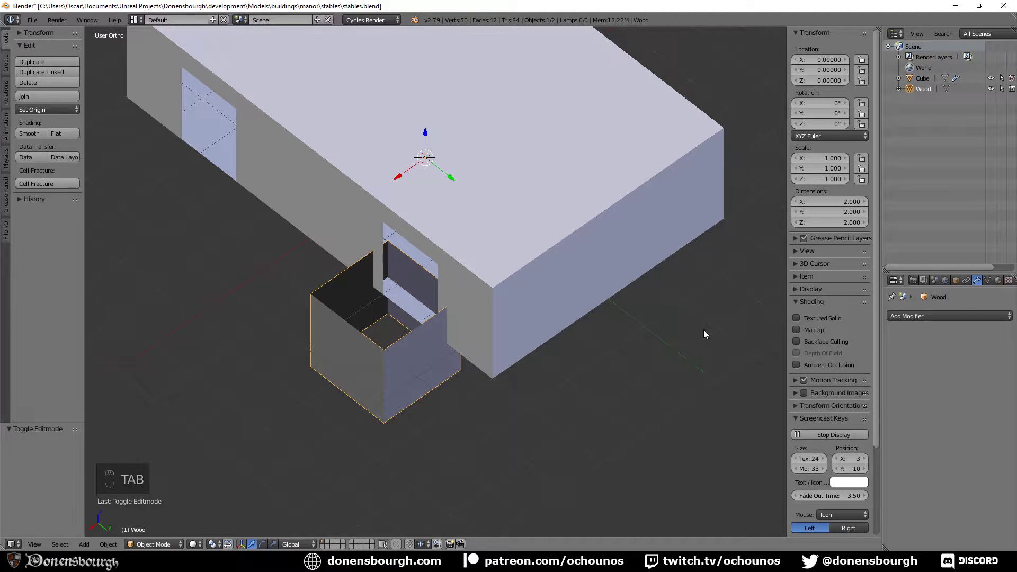
pyautogui.click(838, 201)
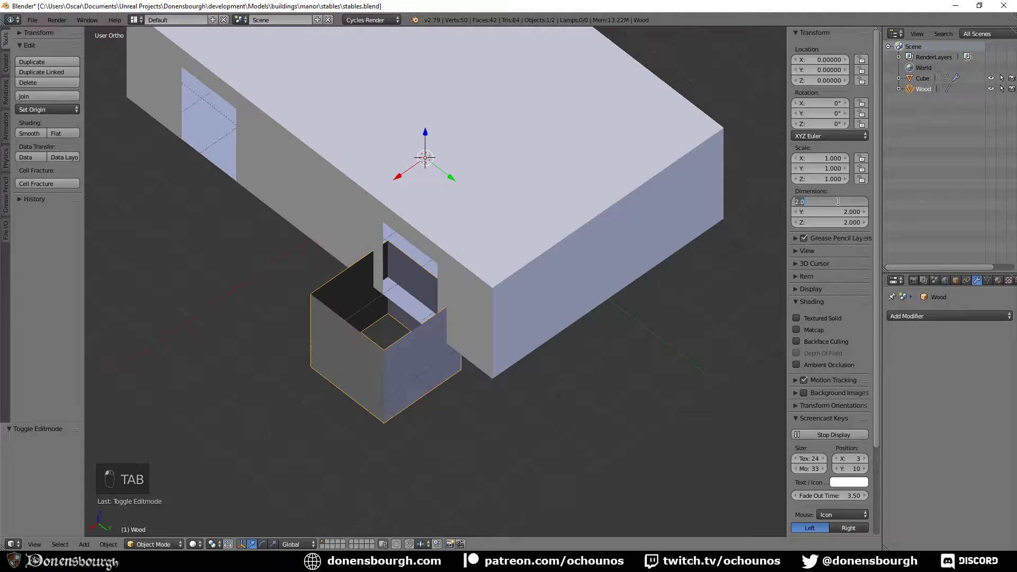
pyautogui.write('0.1')
pyautogui.press('Tab')
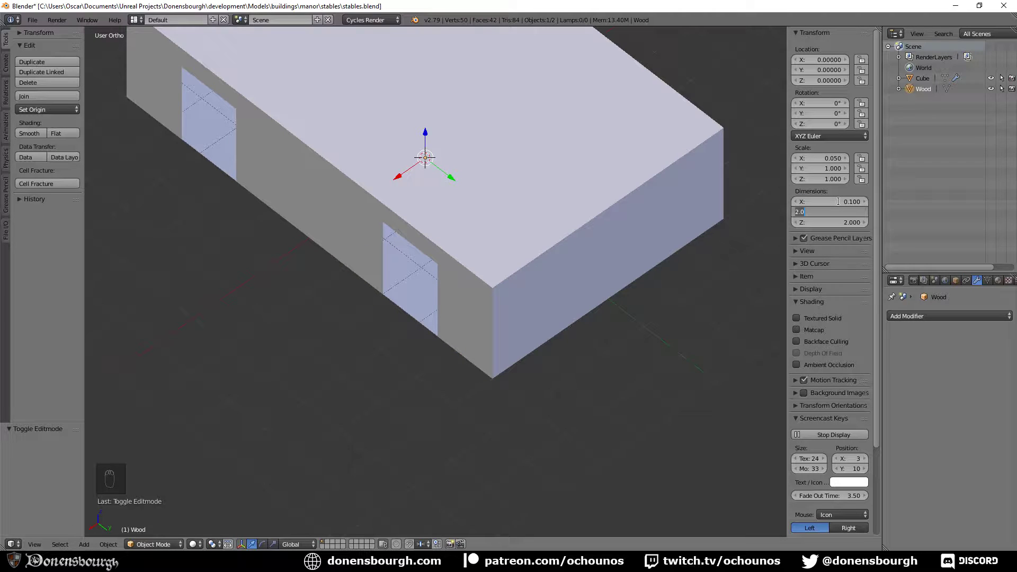
pyautogui.write('0.1')
pyautogui.press('Tab')
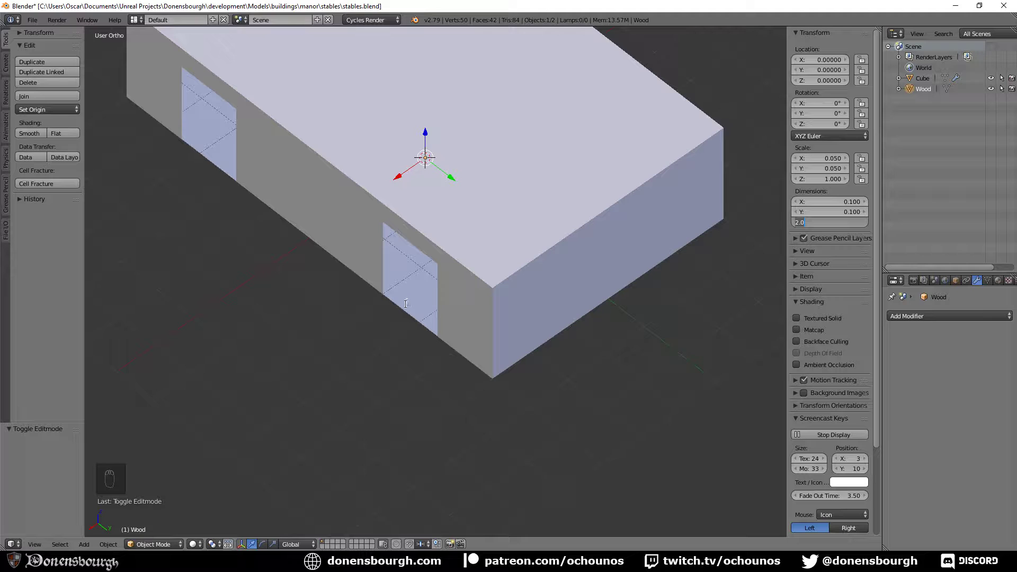
pyautogui.press('Return')
# - Move the thin post's mesh about 2.82 along X and about 3.33 along Y, outside the building by the doorway
pyautogui.moveTo(367, 304); pyautogui.dragTo(401, 295, button='middle')
pyautogui.scroll(3, 401, 294)
pyautogui.press('Tab')
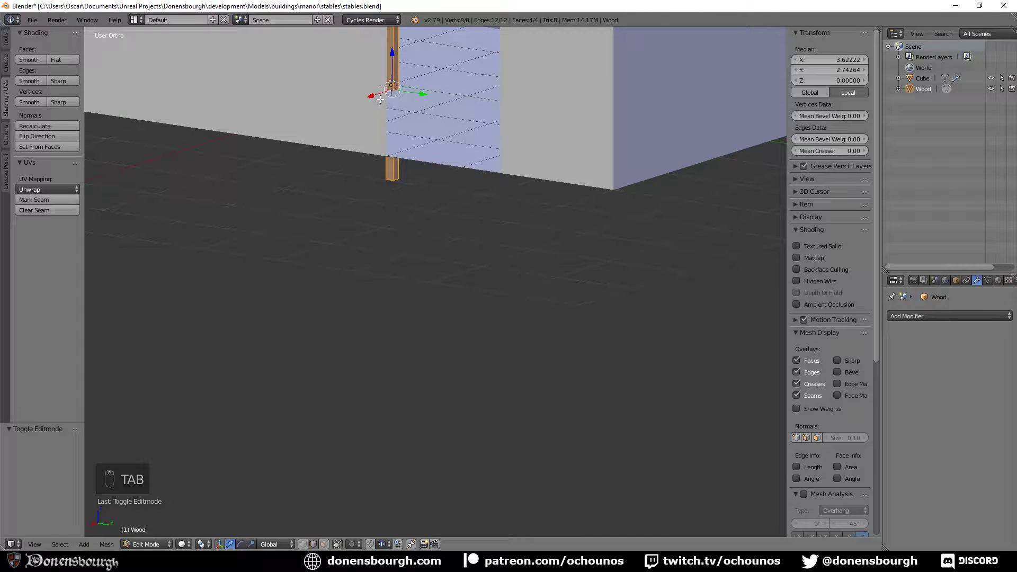
pyautogui.press('g')
pyautogui.press('x')
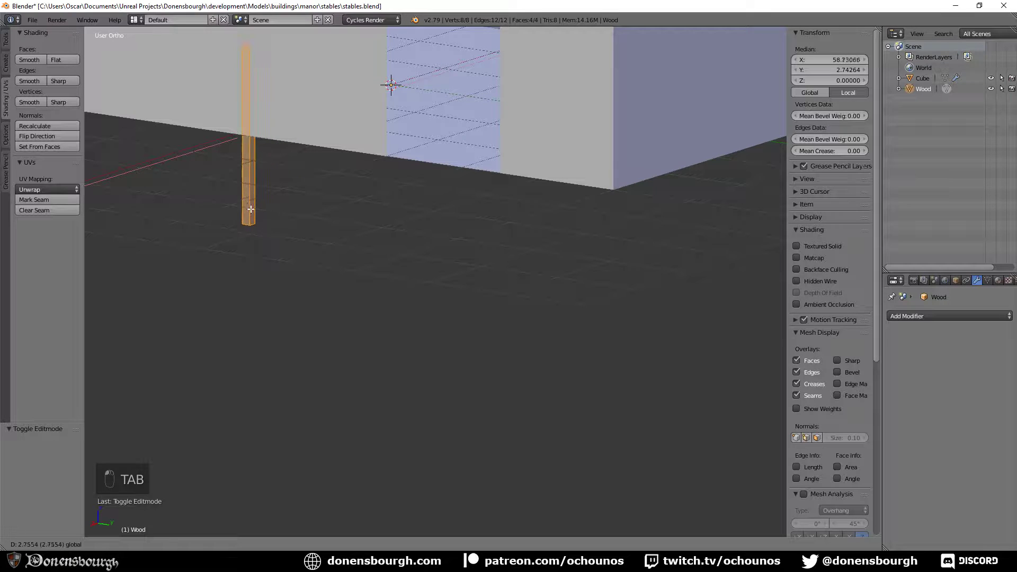
pyautogui.click(251, 210)
pyautogui.press('g')
pyautogui.press('y')
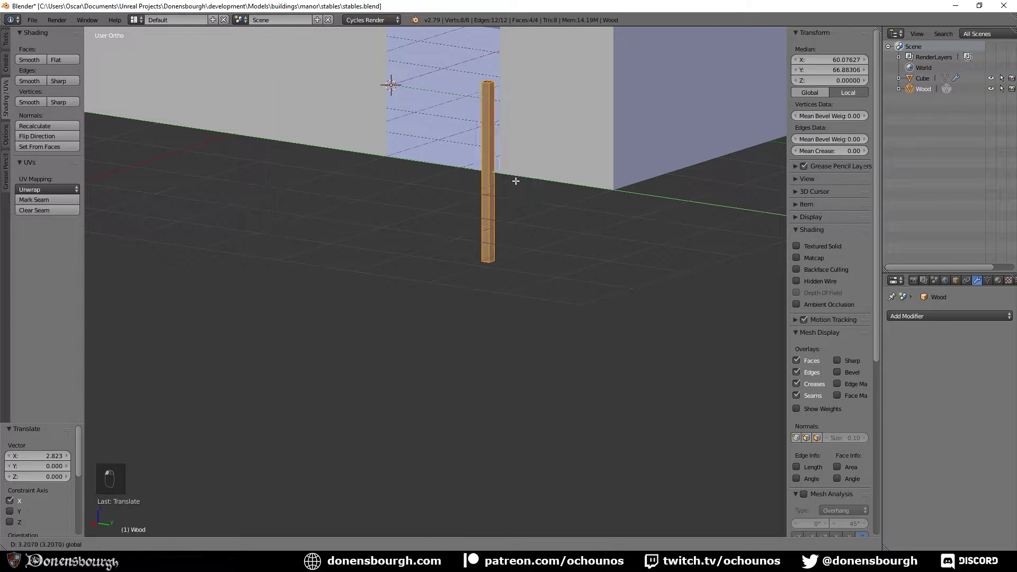
pyautogui.click(524, 187)
pyautogui.moveTo(463, 216); pyautogui.dragTo(473, 245, button='middle')
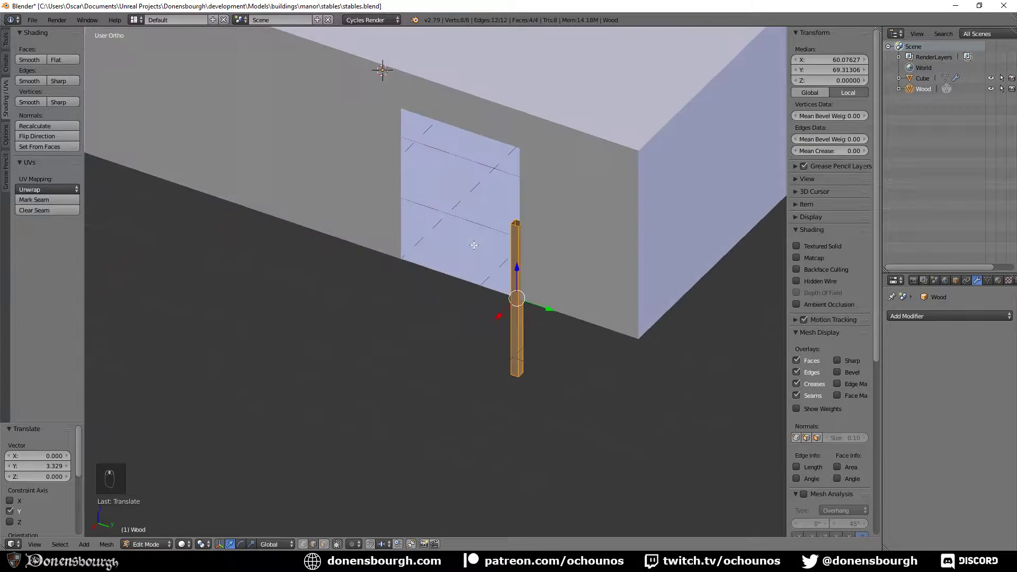
# - Raise the post to ground level by setting its median Z to 1
pyautogui.click(839, 81)
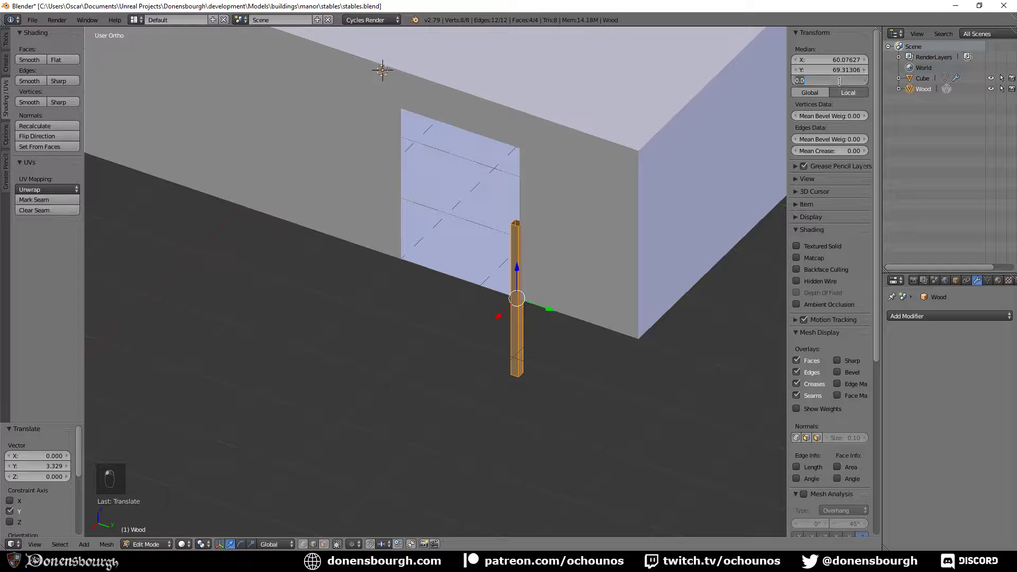
pyautogui.write('1')
pyautogui.press('Return')
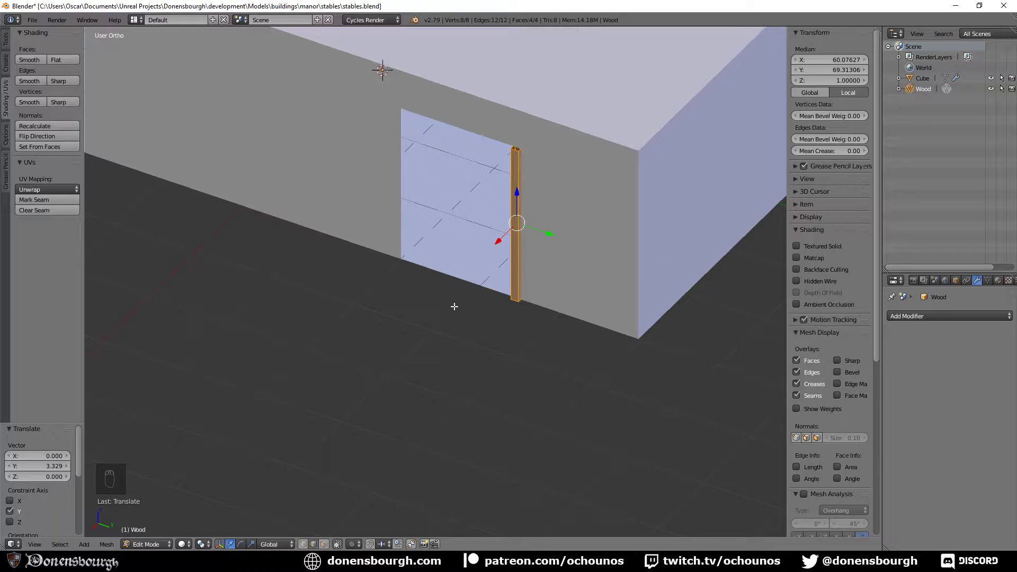
pyautogui.scroll(3, 476, 297)
pyautogui.keyDown('shift'); pyautogui.moveTo(489, 296); pyautogui.dragTo(392, 334, button='middle'); pyautogui.keyUp('shift')
pyautogui.moveTo(392, 334); pyautogui.dragTo(456, 358, button='middle')
pyautogui.press('KP_Decimal')
pyautogui.scroll(2, 459, 356)
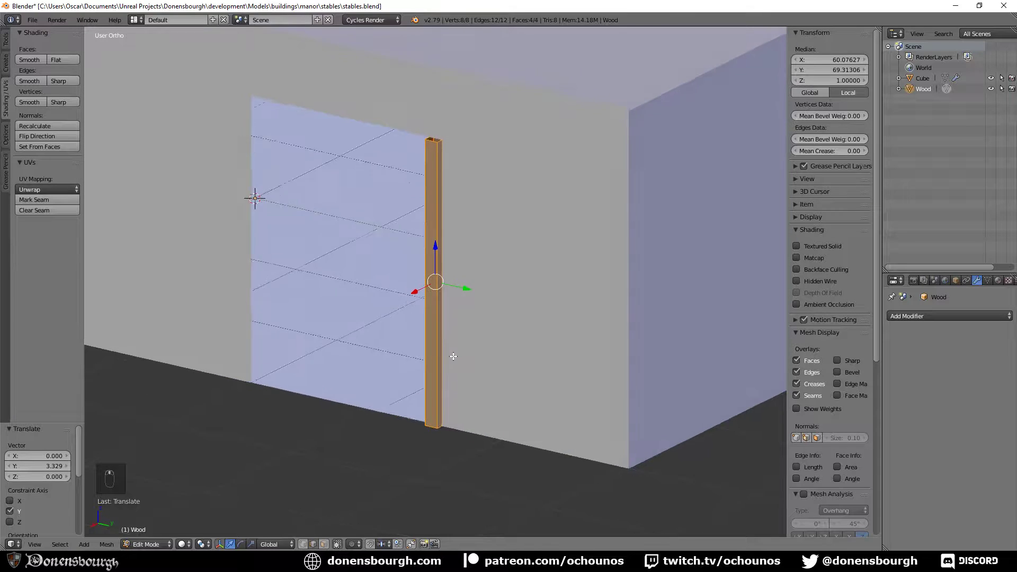
# - Thicken the post in Object Mode by setting its X and Y dimensions to 0.15 each
pyautogui.press('Tab')
pyautogui.press('Tab')
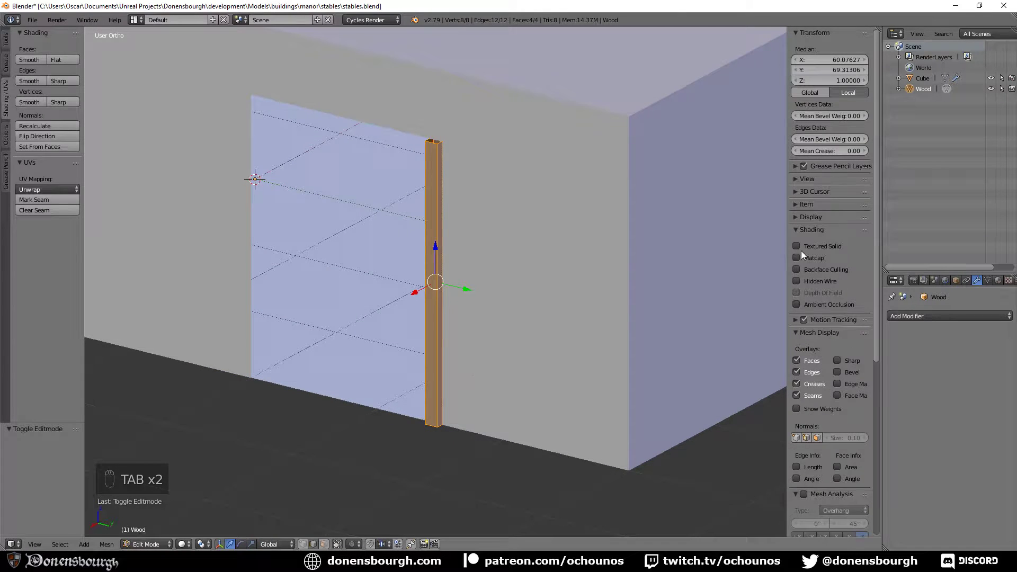
pyautogui.press('Tab')
pyautogui.click(831, 204)
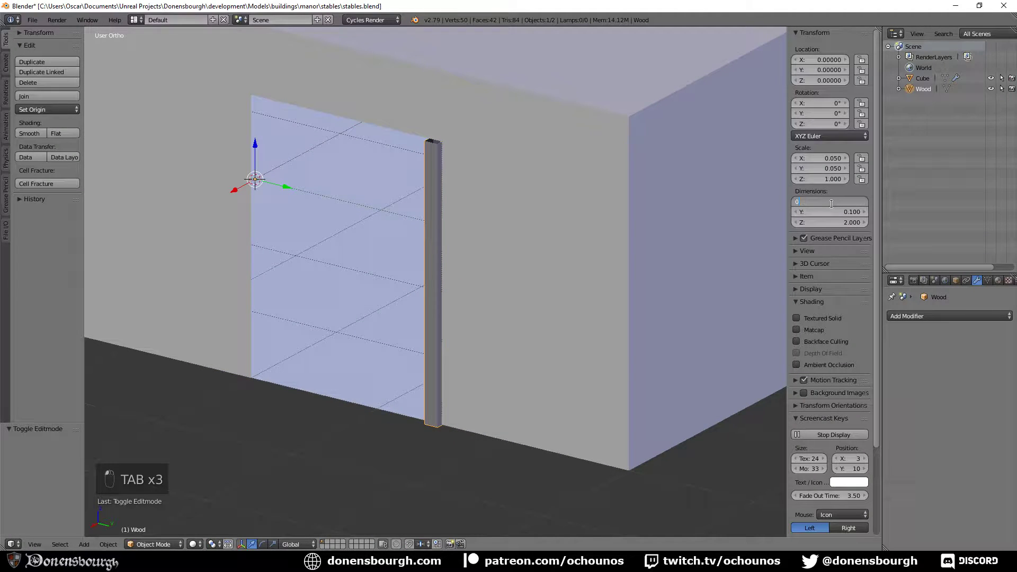
pyautogui.write('0.15')
pyautogui.press('Tab')
pyautogui.write('0.')
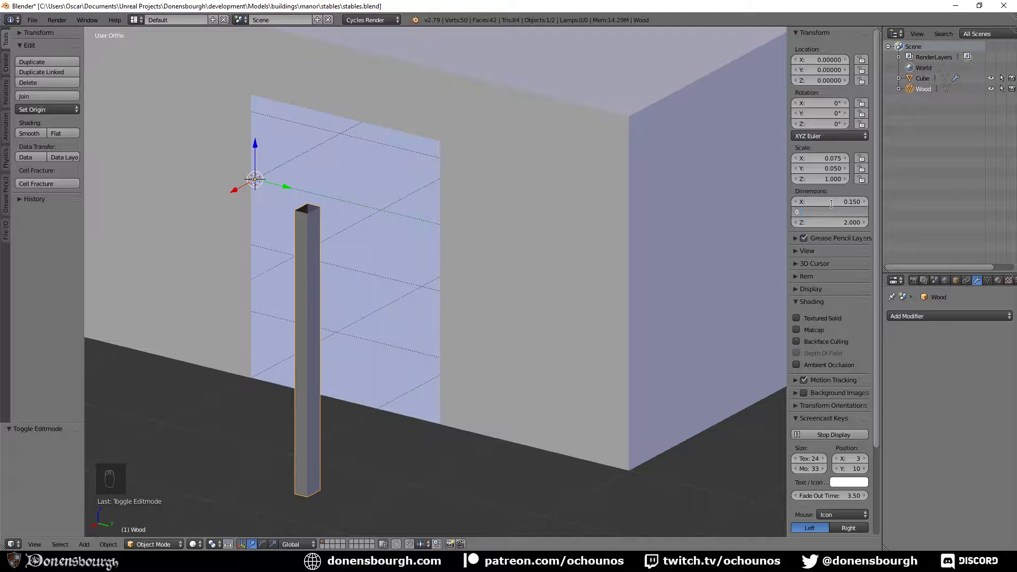
pyautogui.press('Return')
# - In a top wireframe view, move the post's mesh about -1.52 on X and -1.87 on Y onto the wall line
pyautogui.press('Tab')
pyautogui.moveTo(479, 430); pyautogui.dragTo(536, 475, button='middle')
pyautogui.press('KP_7')
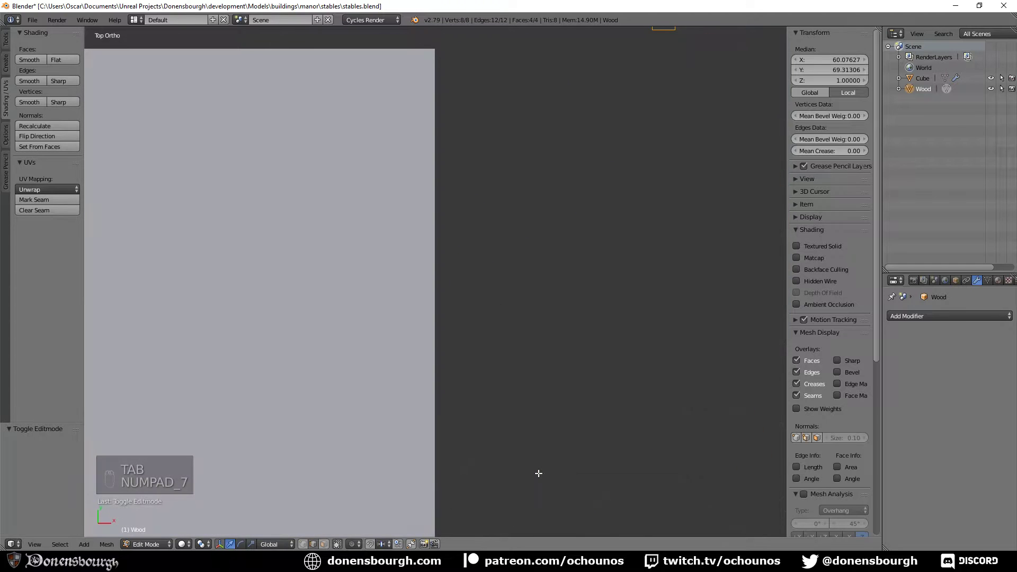
pyautogui.press('z')
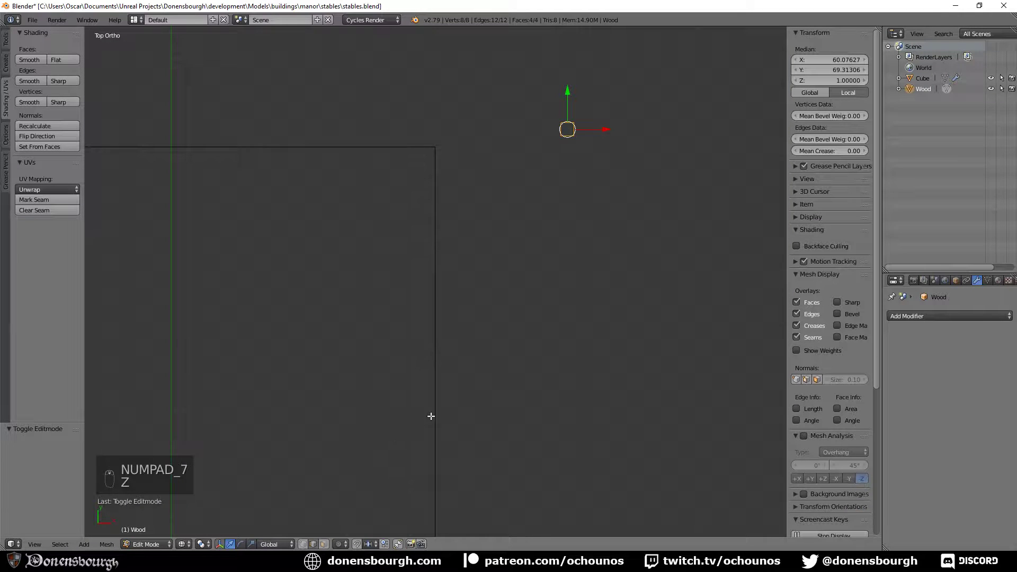
pyautogui.moveTo(543, 372)
pyautogui.keyDown('shift'); pyautogui.mouseDown(button='middle')
pyautogui.moveTo(559, 363)
pyautogui.moveTo(539, 353)
pyautogui.mouseUp(button='middle'); pyautogui.keyUp('shift')
pyautogui.scroll(-5, 541, 375)
pyautogui.scroll(6, 577, 299)
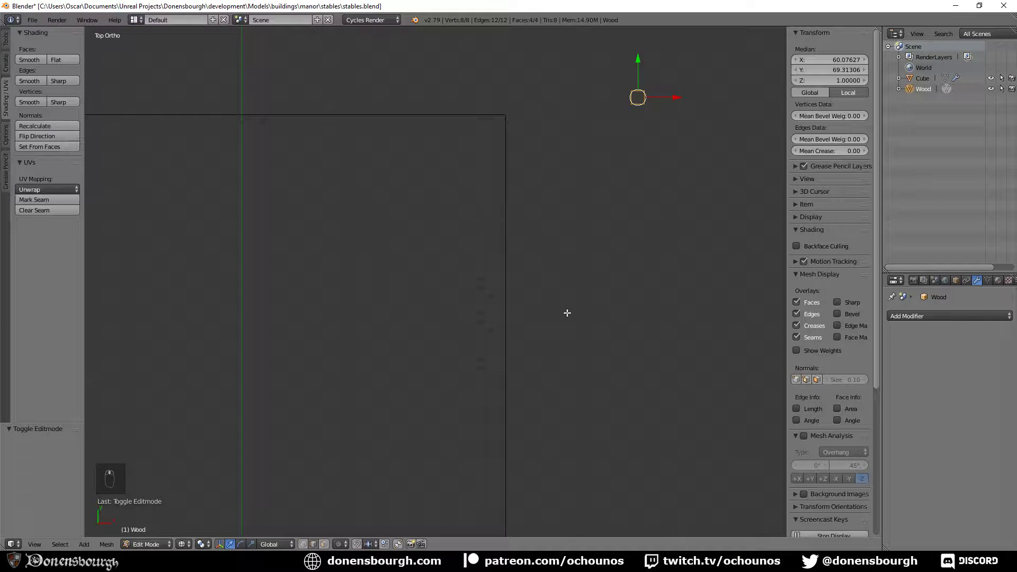
pyautogui.press('g')
pyautogui.click(435, 474)
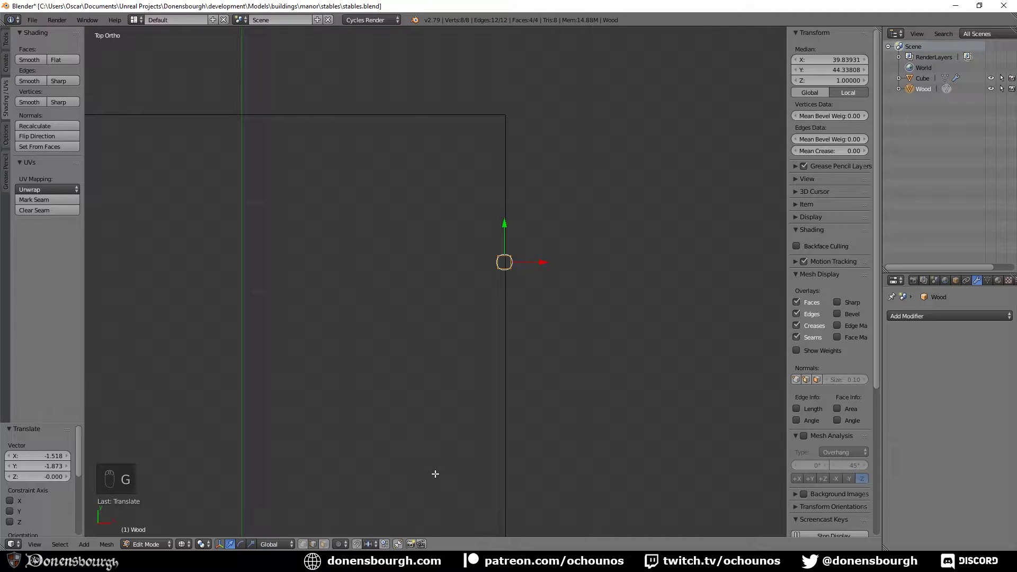
# - Return to solid shading and shift the post about 0.165 along Y to line it up with the doorway's edge
pyautogui.press('KP_1')
pyautogui.press('z')
pyautogui.moveTo(466, 422); pyautogui.dragTo(381, 436, button='middle')
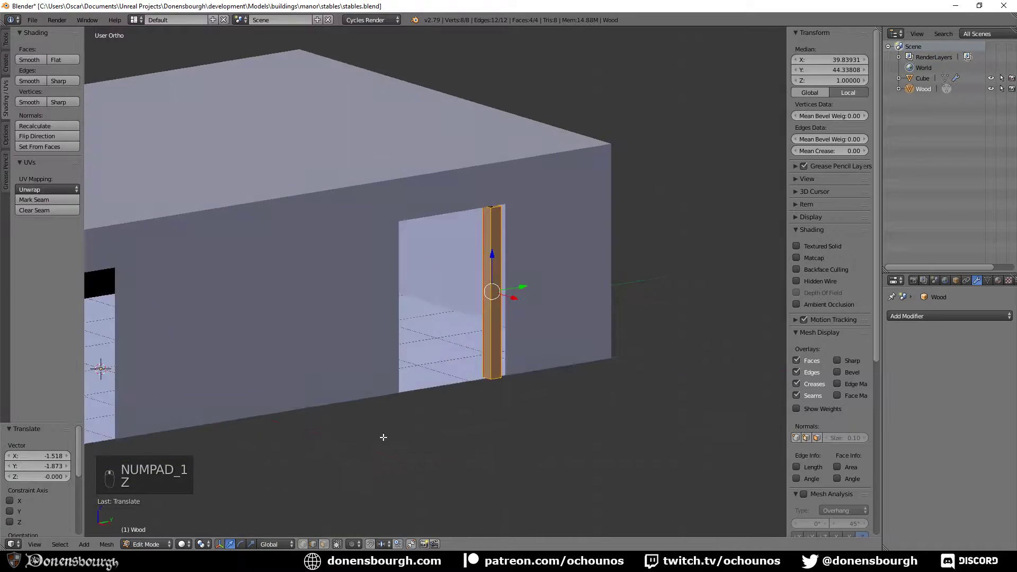
pyautogui.scroll(3, 391, 432)
pyautogui.moveTo(543, 307); pyautogui.dragTo(550, 311)
pyautogui.moveTo(574, 354); pyautogui.dragTo(492, 350, button='middle')
pyautogui.scroll(-2, 539, 351)
pyautogui.scroll(1, 472, 344)
pyautogui.scroll(3, 498, 328)
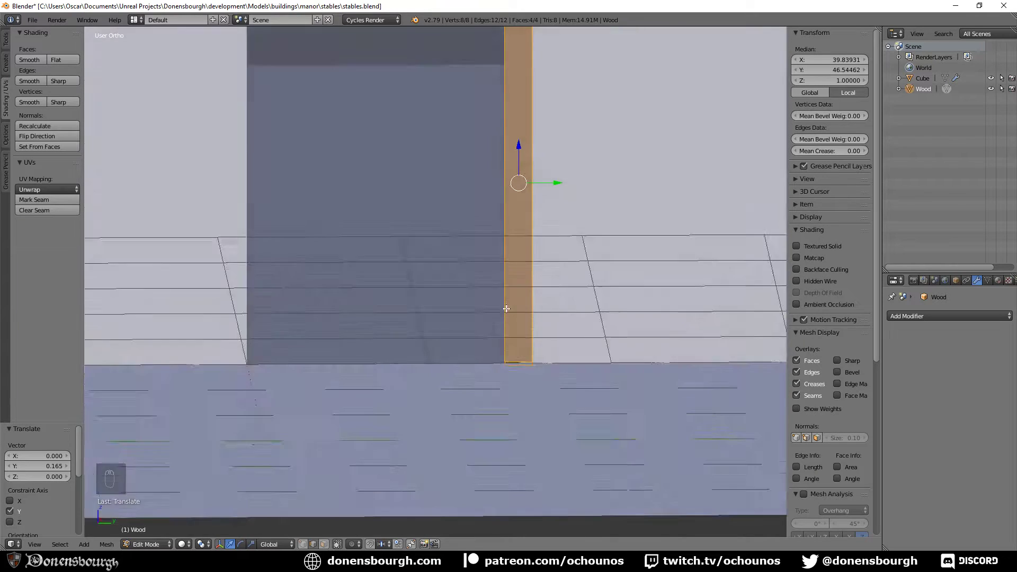
pyautogui.scroll(-3, 507, 311)
pyautogui.moveTo(508, 313); pyautogui.dragTo(486, 377, button='middle')
# - Duplicate the door-frame post and move the copy about -1.503 along Y to the doorway's opposite edge
pyautogui.hotkey('shift', 'd')
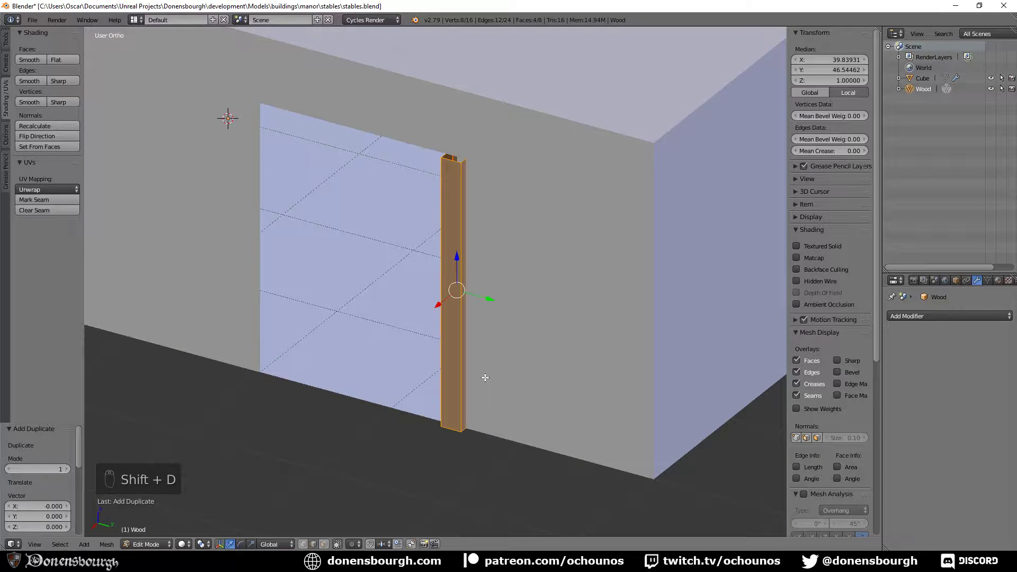
pyautogui.press('g')
pyautogui.press('y')
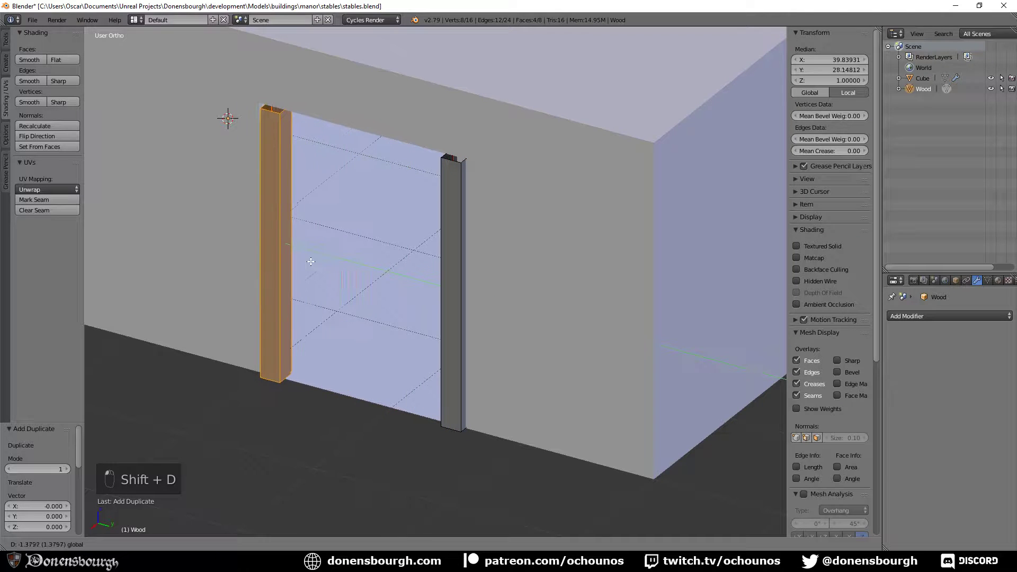
pyautogui.click(294, 260)
pyautogui.moveTo(386, 381); pyautogui.dragTo(390, 382, button='middle')
# - Add one loop cut around the original post slightly above its mid-height, at a median Z of about 1.12
pyautogui.hotkey('ctrl', 'r')
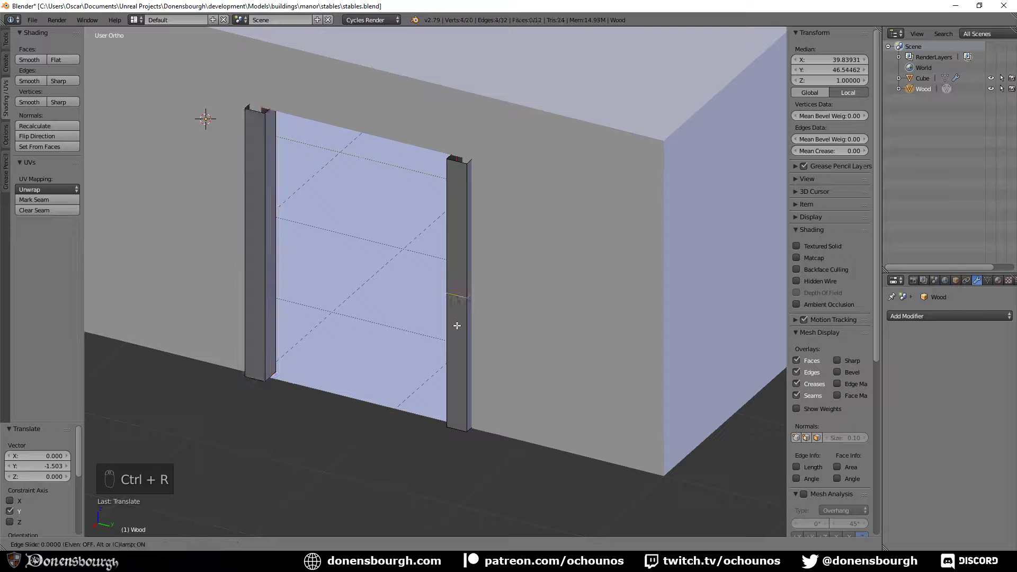
pyautogui.click(459, 311)
pyautogui.click(448, 320)
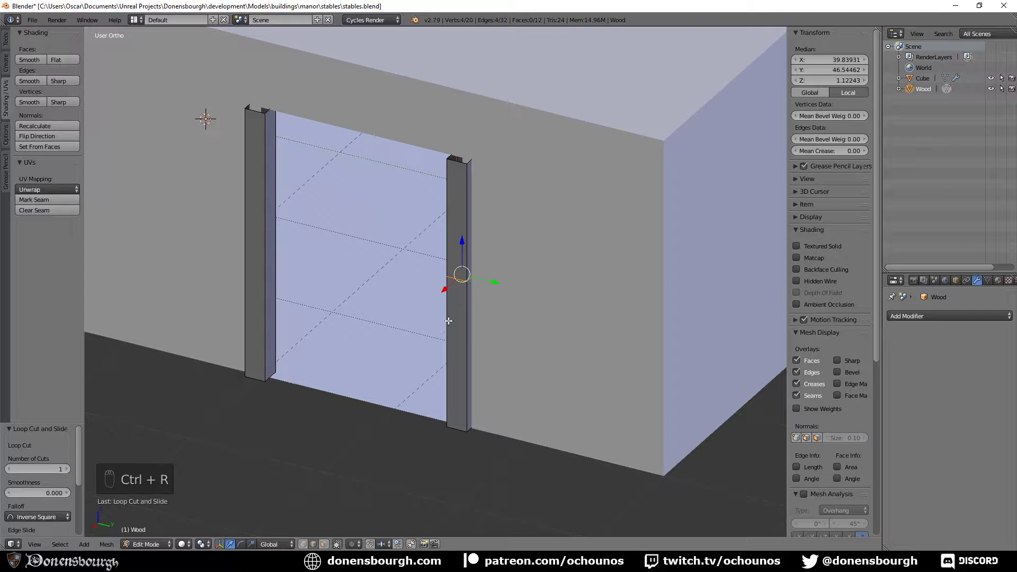
# - Add a loop cut below mid-height on the copied post and shift it about -0.015 along Y
pyautogui.hotkey('ctrl', 'r')
pyautogui.click(262, 256)
pyautogui.click(261, 278)
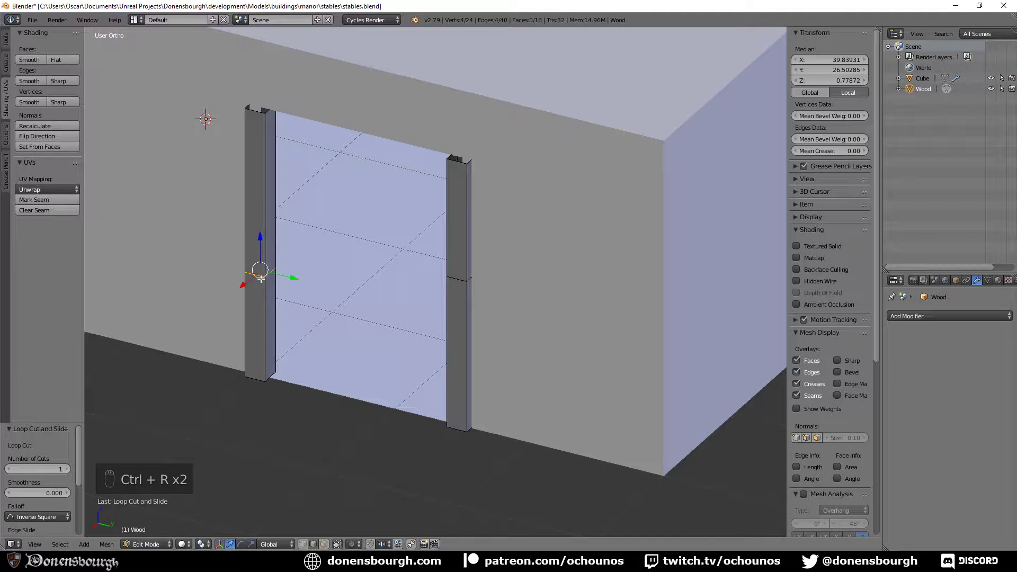
pyautogui.moveTo(281, 277); pyautogui.dragTo(280, 278)
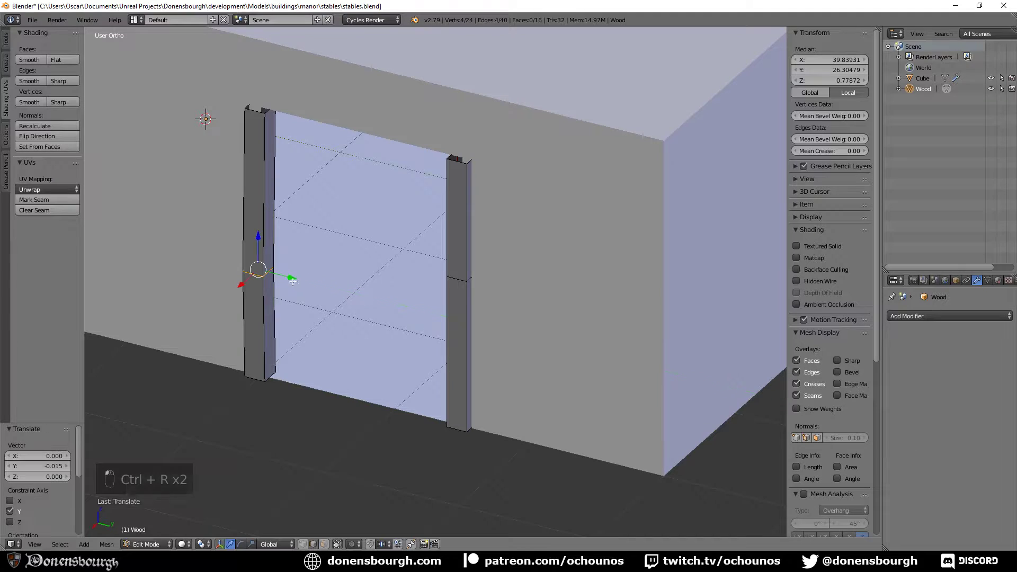
# - Bend the original post by shifting its loop cut outward along Y and about 0.015 along X
pyautogui.keyDown('alt'); pyautogui.rightClick(459, 281); pyautogui.keyUp('alt')
pyautogui.moveTo(488, 283); pyautogui.dragTo(452, 288)
pyautogui.moveTo(357, 363); pyautogui.dragTo(415, 369, button='middle')
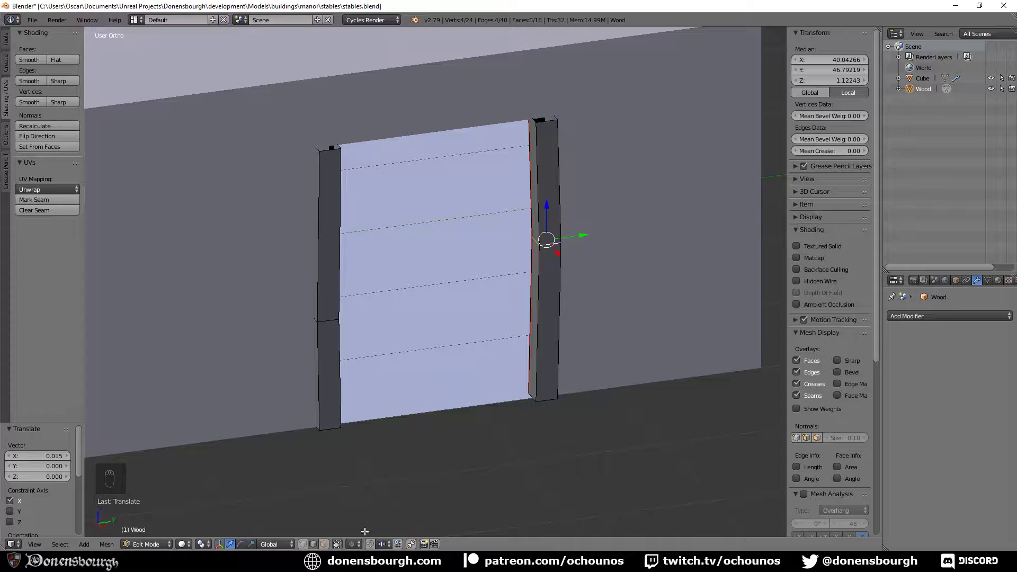
pyautogui.moveTo(464, 412); pyautogui.dragTo(427, 420, button='middle')
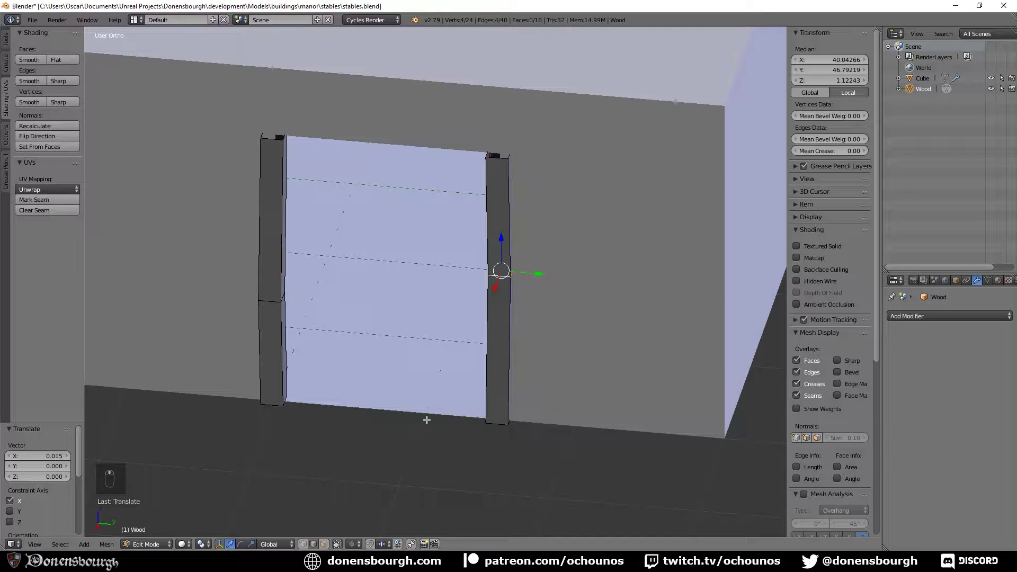
# - Undo the bends on both posts and the copied post's loop cut
pyautogui.hotkey('ctrl', 'z')
pyautogui.hotkey('ctrl', 'z')
pyautogui.hotkey('ctrl', 'z')
pyautogui.hotkey('ctrl', 'z')
pyautogui.hotkey('ctrl', 'z')
pyautogui.hotkey('ctrl', 'z')
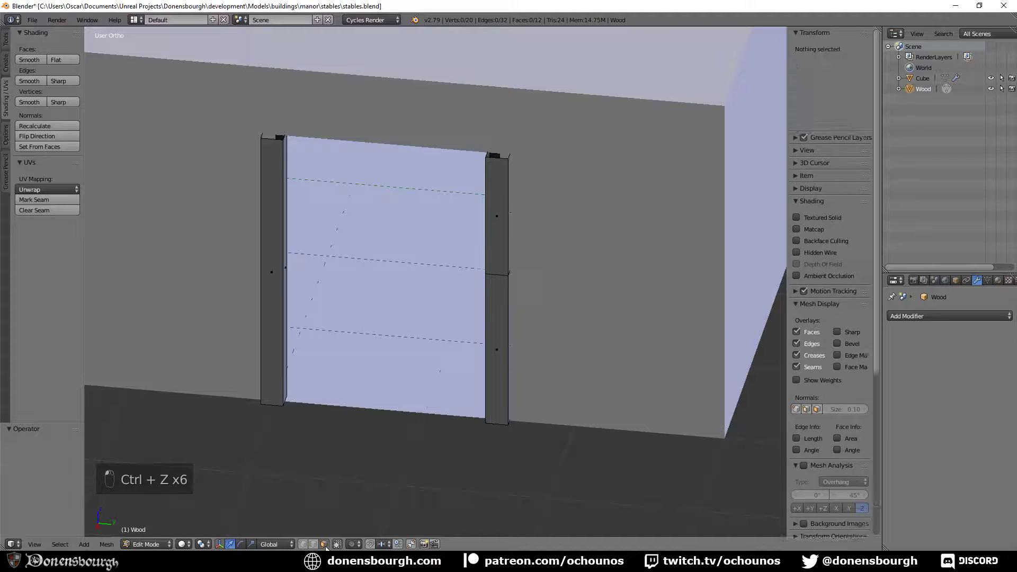
# - Select the uncut post and try placing a duplicate about 0.187 along Y beside it
pyautogui.keyDown('alt'); pyautogui.click(284, 291); pyautogui.keyUp('alt')
pyautogui.hotkey('shift', 'd')
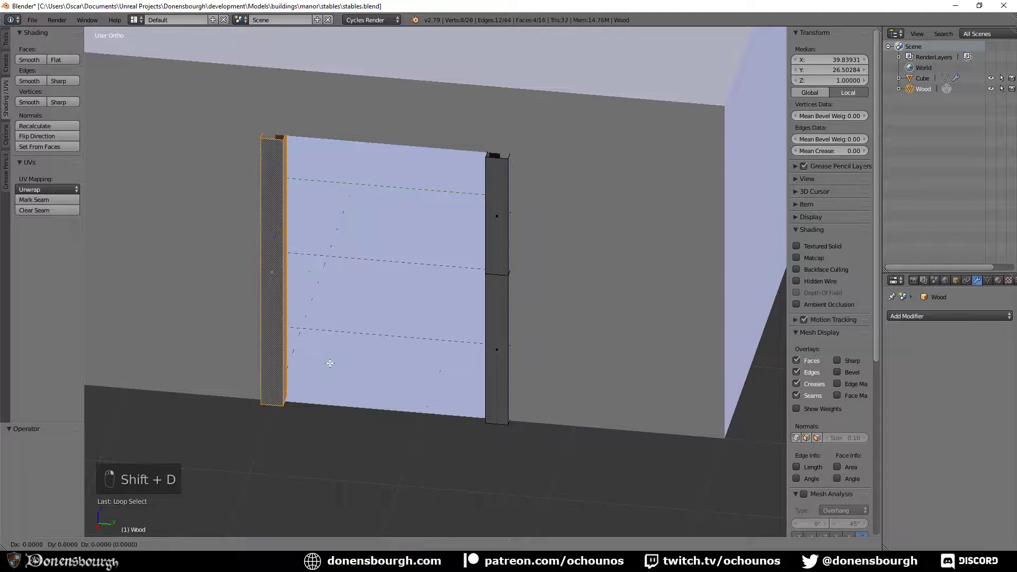
pyautogui.click(359, 359)
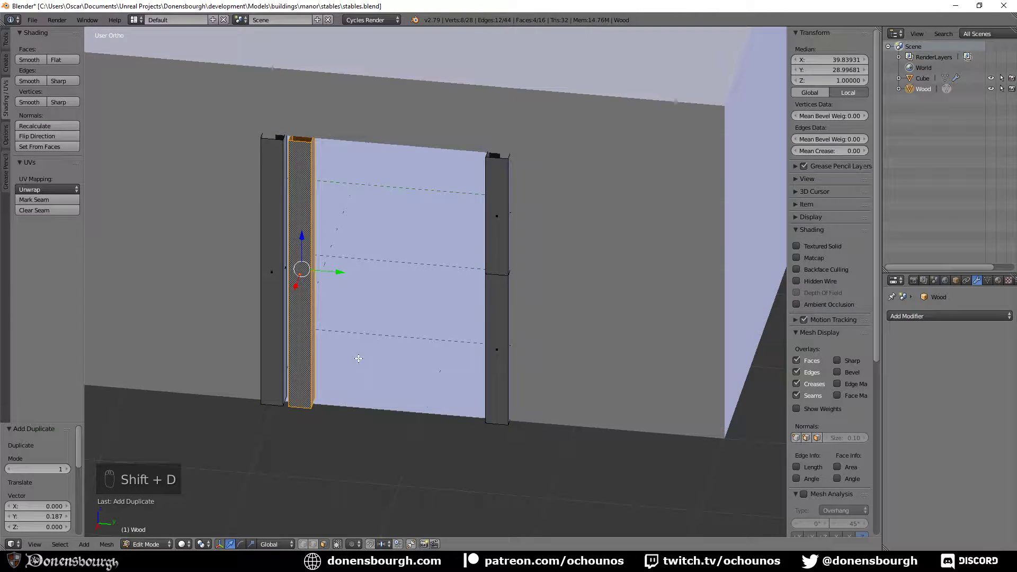
pyautogui.press('Escape')
pyautogui.hotkey('ctrl', 'z')
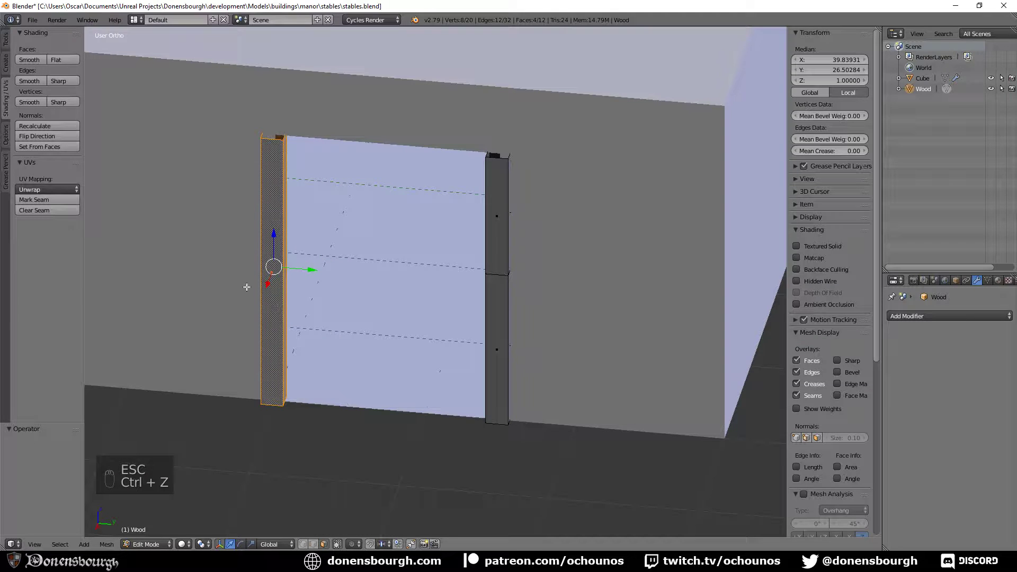
# - Move the uncut post about 2.01 along X, out in front of the wall, as a spare
pyautogui.moveTo(247, 286); pyautogui.dragTo(210, 232, button='middle')
pyautogui.moveTo(237, 247); pyautogui.dragTo(137, 329)
pyautogui.keyDown('shift'); pyautogui.moveTo(222, 327); pyautogui.dragTo(380, 312, button='middle'); pyautogui.keyUp('shift')
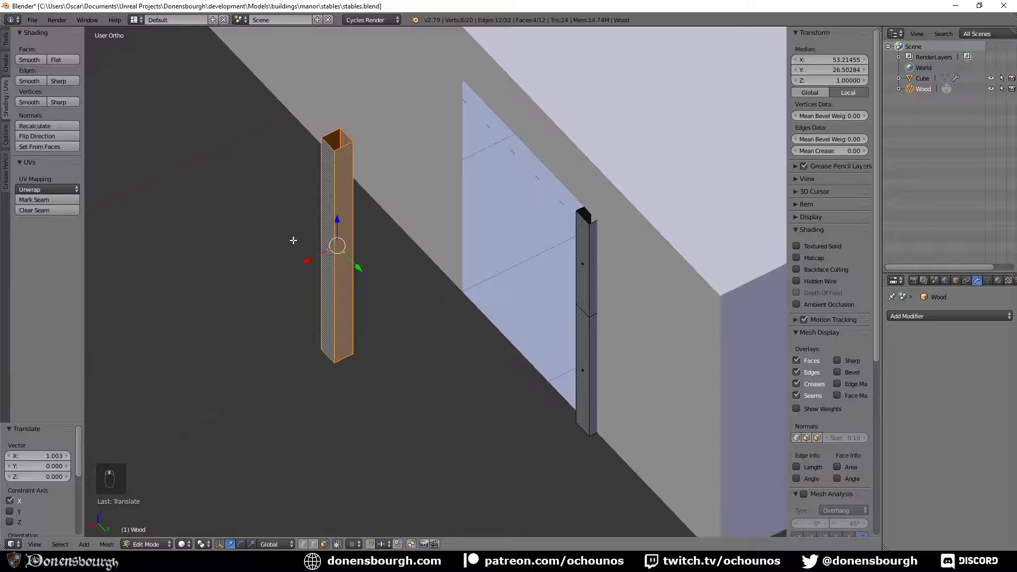
pyautogui.moveTo(306, 261); pyautogui.dragTo(175, 312)
pyautogui.moveTo(376, 367); pyautogui.dragTo(481, 344, button='middle')
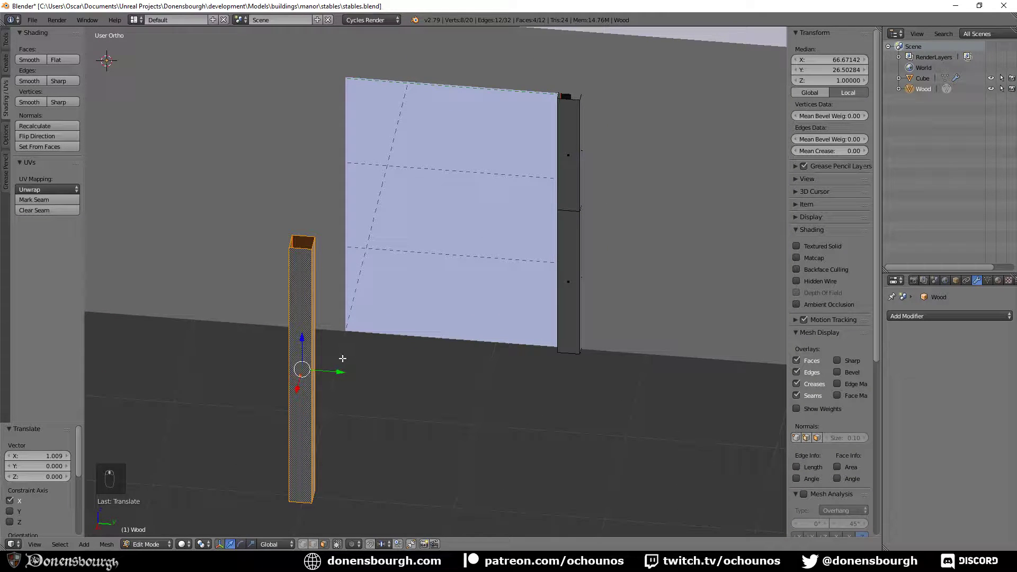
# - Duplicate the spare post and move the copy about -2.03 along X back to the doorway's bare edge
pyautogui.hotkey('shift', 'd')
pyautogui.moveTo(396, 329); pyautogui.dragTo(356, 347, button='middle')
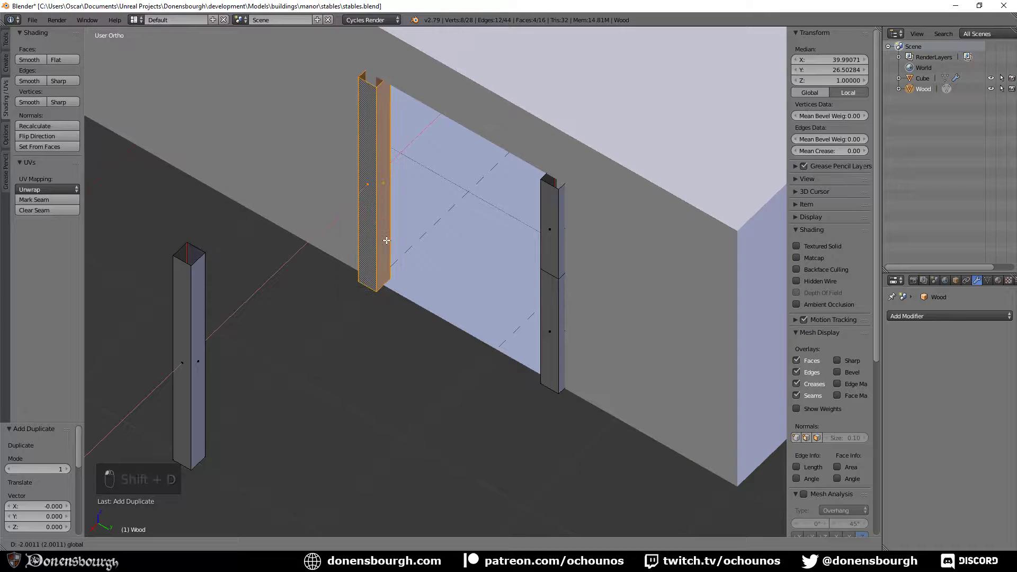
pyautogui.click(400, 334)
pyautogui.moveTo(400, 335); pyautogui.dragTo(403, 337, button='middle')
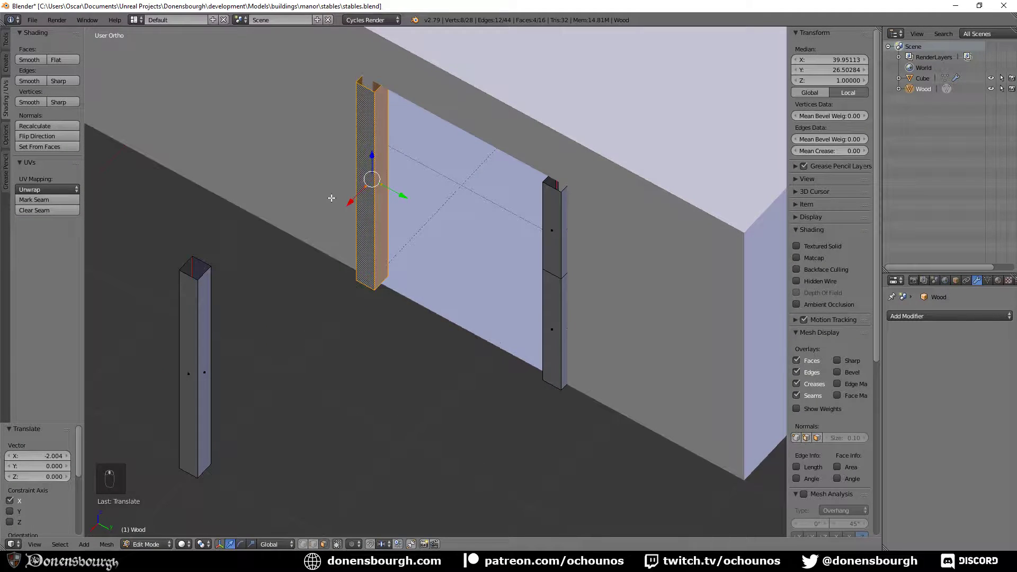
pyautogui.moveTo(345, 205); pyautogui.dragTo(347, 203)
pyautogui.moveTo(374, 281); pyautogui.dragTo(378, 273, button='middle')
# - Add a loop cut to the new post at a median Z of about 0.70 and shift it about -0.024 along Y
pyautogui.hotkey('ctrl', 'r')
pyautogui.click(374, 212)
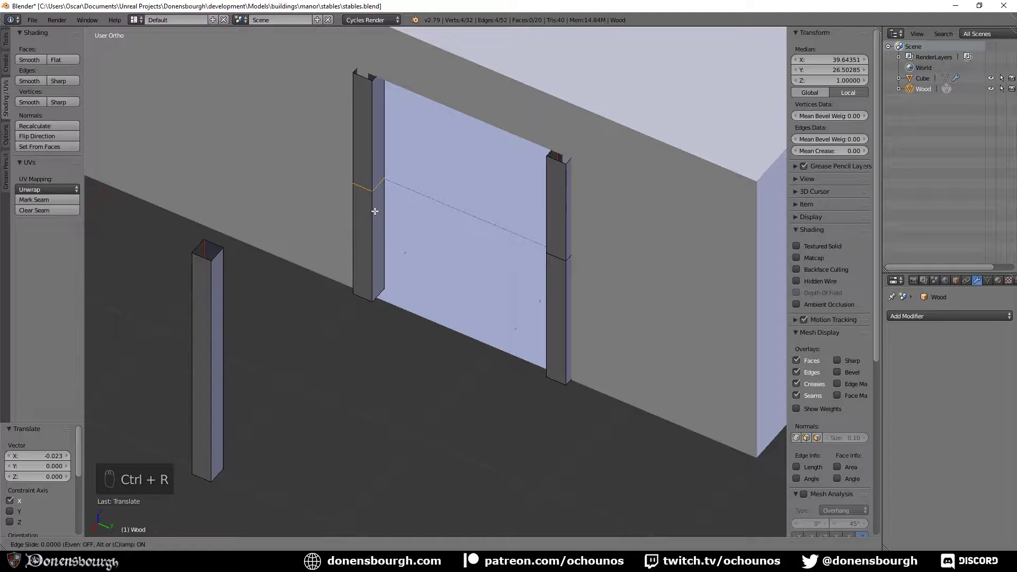
pyautogui.click(374, 242)
pyautogui.press('g')
pyautogui.press('y')
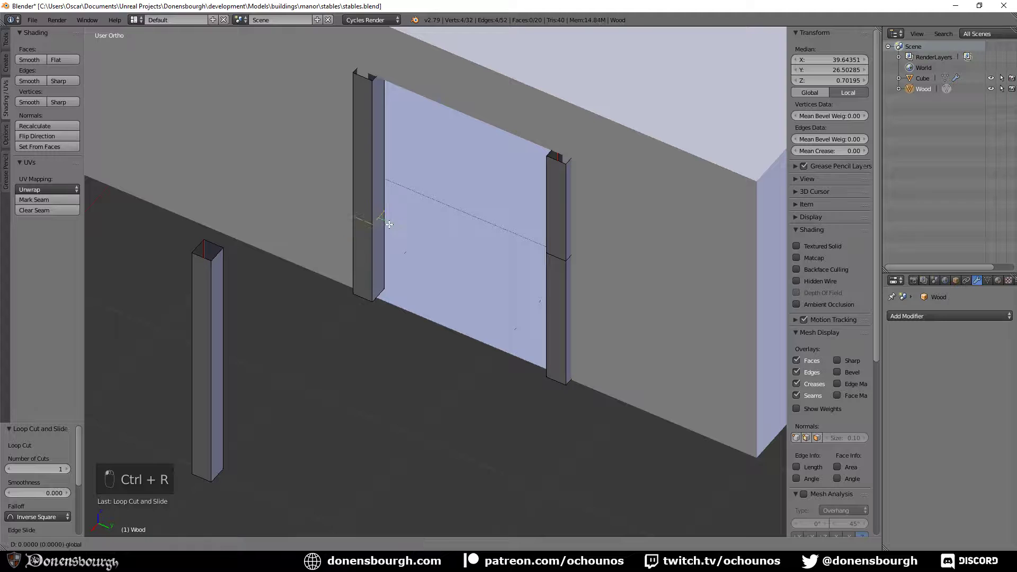
pyautogui.click(387, 224)
pyautogui.moveTo(387, 223); pyautogui.dragTo(525, 384, button='middle')
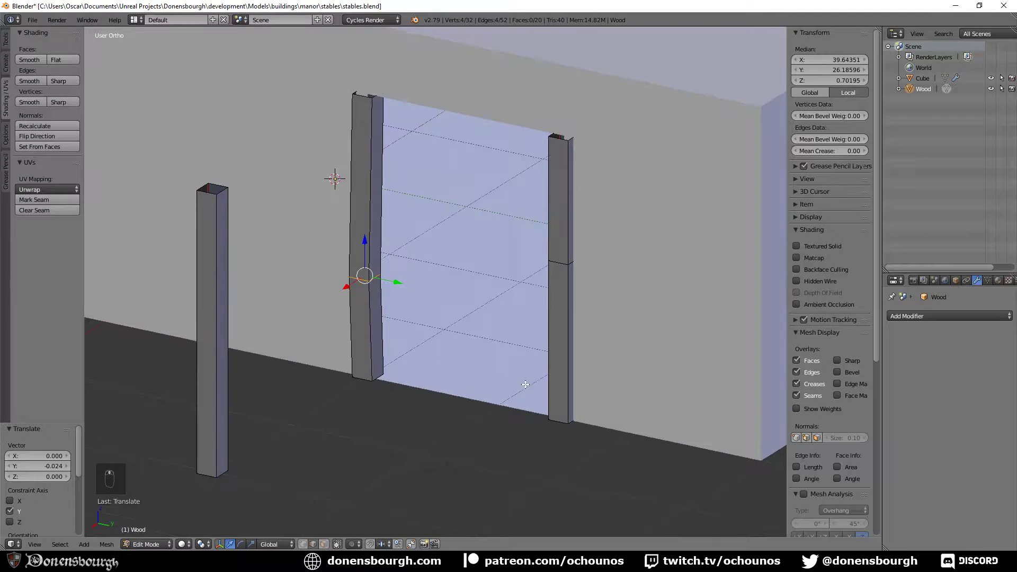
# - Bend the opposite door post by moving its existing loop cut slightly outward from the wall and away from the doorway
pyautogui.keyDown('alt'); pyautogui.rightClick(562, 262); pyautogui.keyUp('alt')
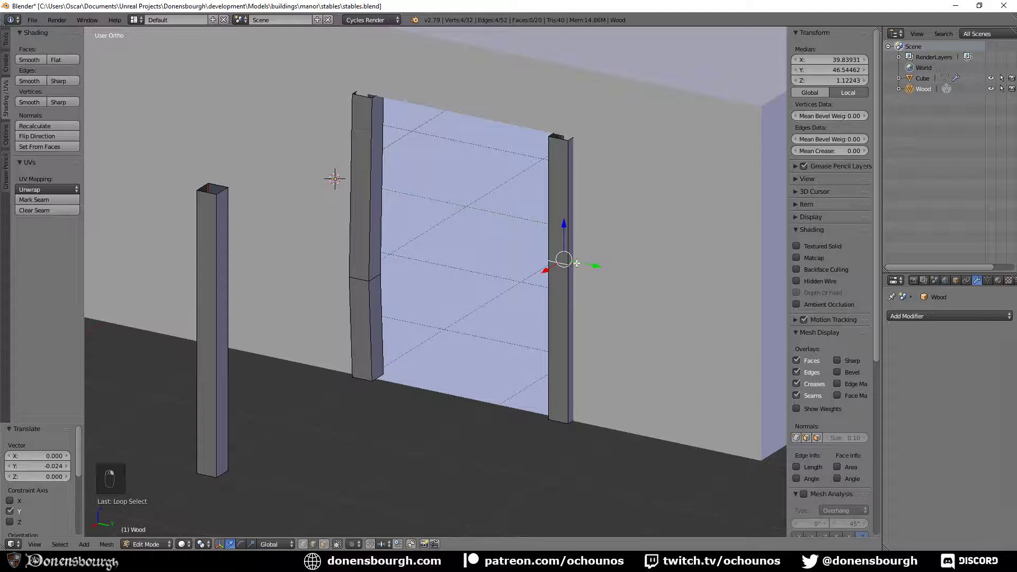
pyautogui.moveTo(576, 263); pyautogui.dragTo(548, 274)
pyautogui.moveTo(476, 380); pyautogui.dragTo(528, 393, button='middle')
pyautogui.moveTo(599, 195); pyautogui.dragTo(596, 198)
pyautogui.moveTo(600, 288); pyautogui.dragTo(531, 279, button='middle')
pyautogui.scroll(-3, 532, 279)
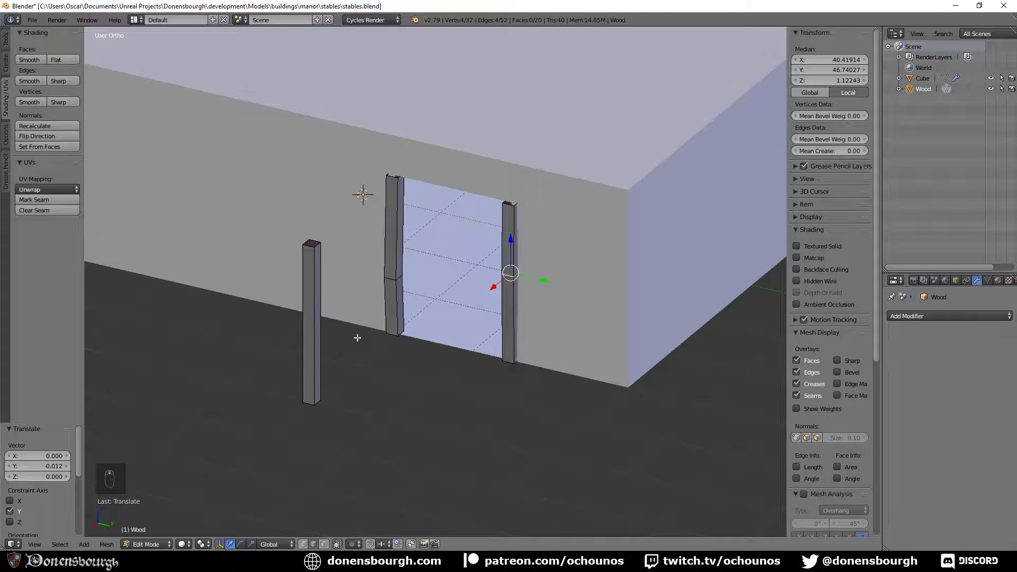
pyautogui.moveTo(357, 337); pyautogui.dragTo(483, 337, button='middle')
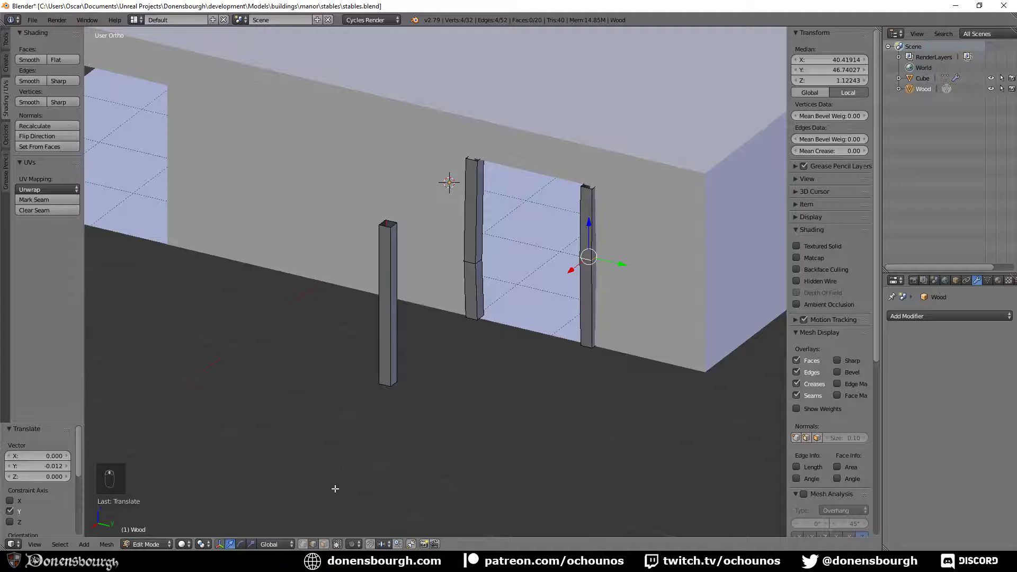
# - Duplicate the spare post about -0.826 along X and rotate the copy 90° around X into a horizontal beam
pyautogui.keyDown('alt'); pyautogui.rightClick(395, 307); pyautogui.keyUp('alt')
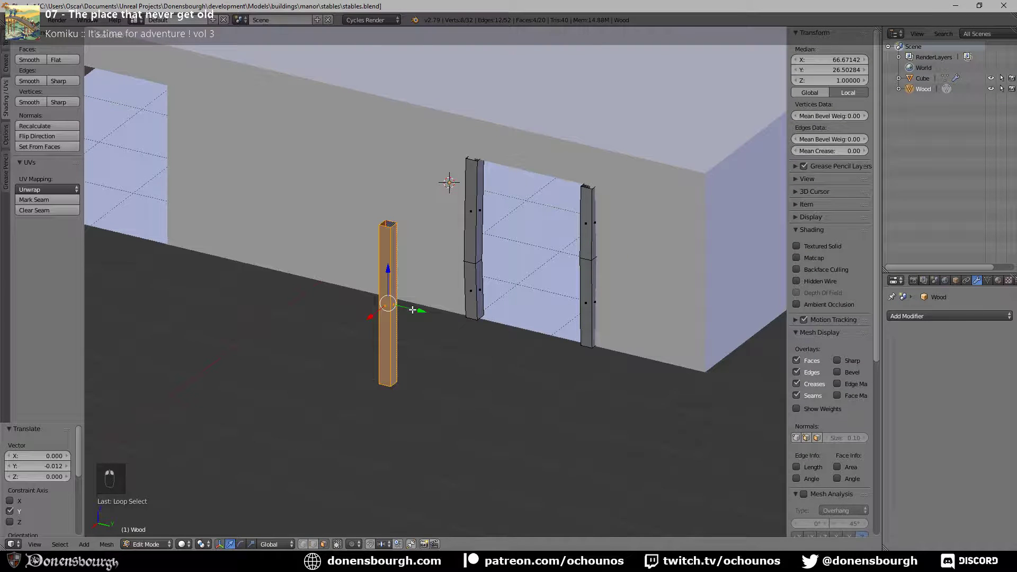
pyautogui.hotkey('shift', 'd')
pyautogui.press('x')
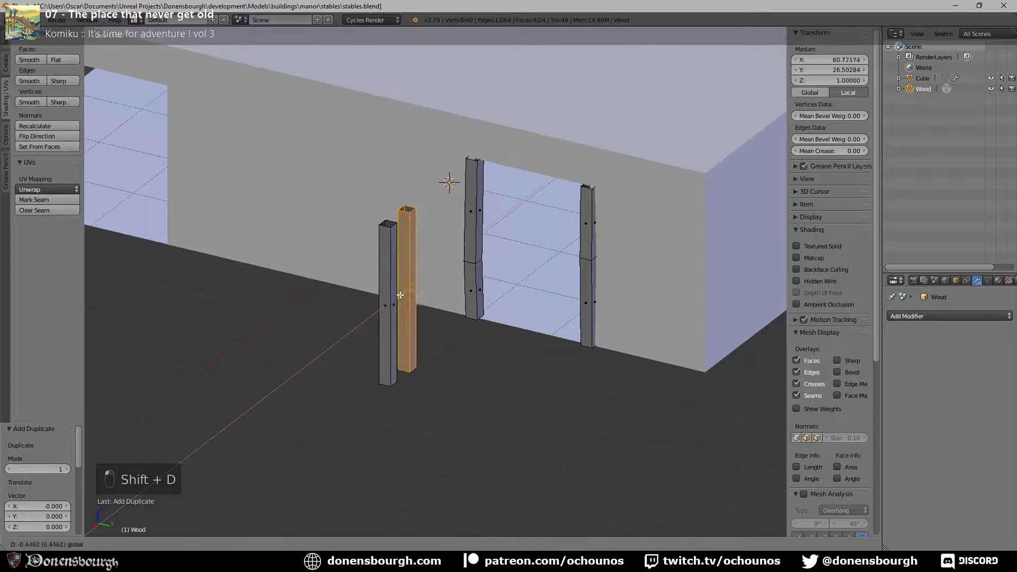
pyautogui.click(408, 286)
pyautogui.write('r')
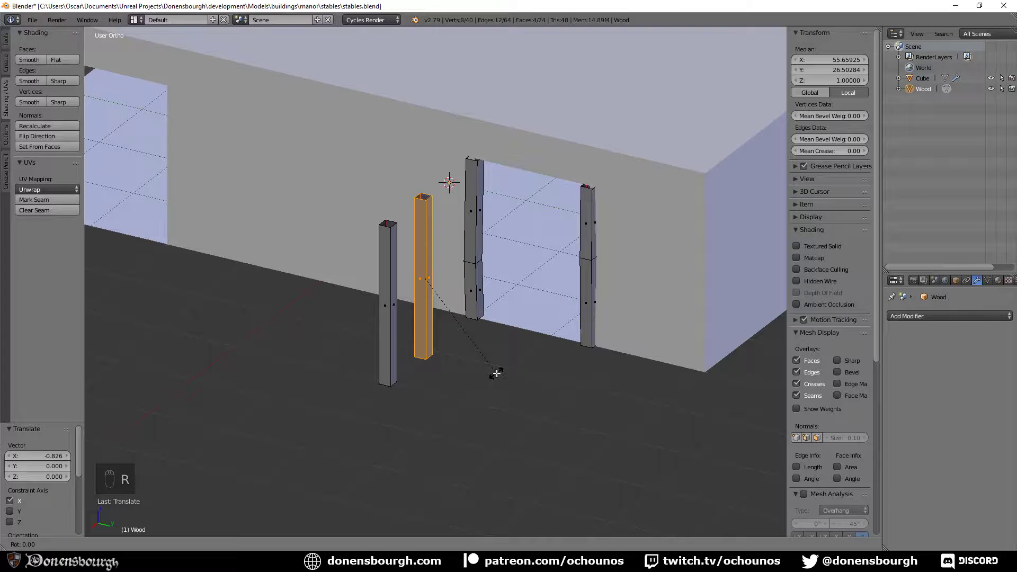
pyautogui.write('x90')
pyautogui.click(496, 373)
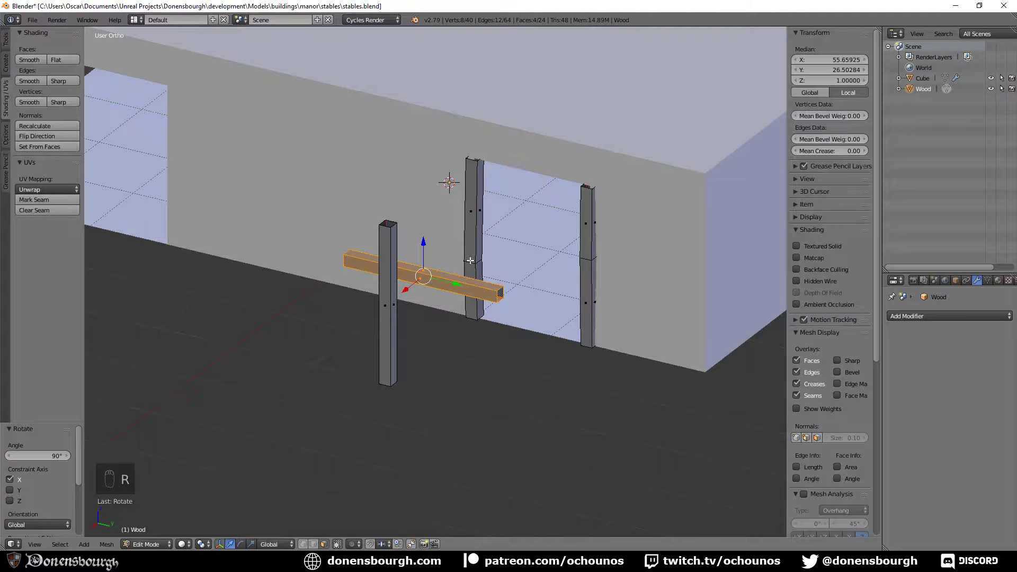
# - Move the beam about -1.213 on X and 0.972 on Z to lintel height, and scale it about 1.4 along X
pyautogui.moveTo(403, 289); pyautogui.dragTo(453, 247)
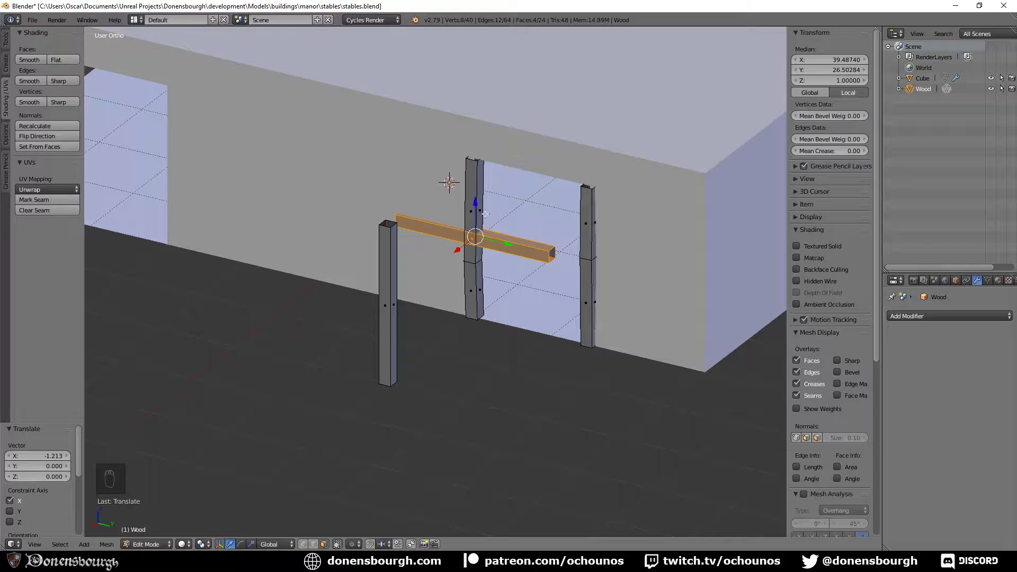
pyautogui.moveTo(475, 205); pyautogui.dragTo(476, 128)
pyautogui.press('s')
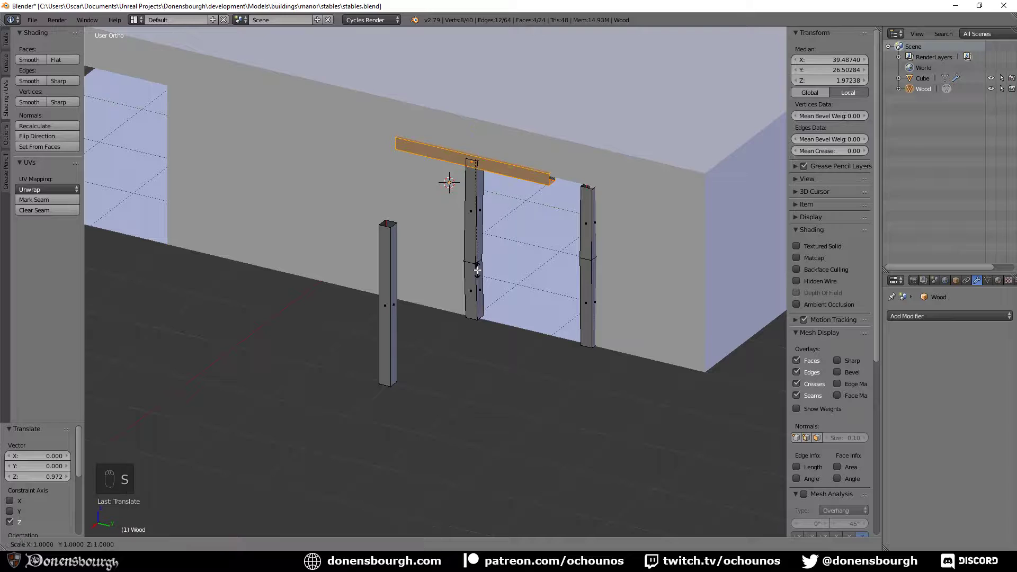
pyautogui.press('x')
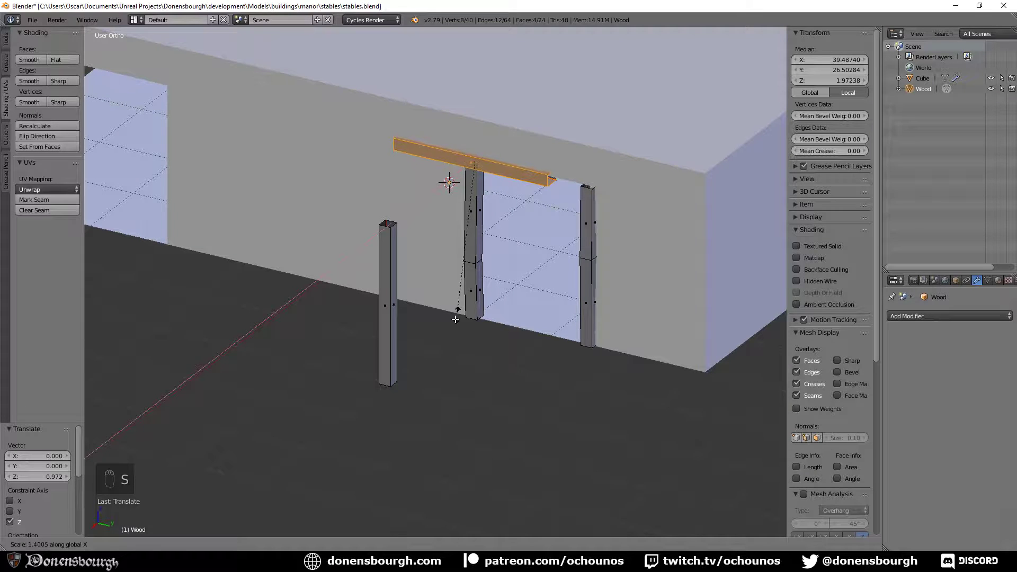
pyautogui.click(452, 323)
# - Shift the beam about 0.733 along Y so it spans the tops of both door posts
pyautogui.moveTo(508, 167); pyautogui.dragTo(562, 192)
pyautogui.keyDown('shift'); pyautogui.moveTo(534, 266); pyautogui.dragTo(519, 325, button='middle'); pyautogui.keyUp('shift')
pyautogui.moveTo(511, 316); pyautogui.dragTo(547, 306, button='middle')
pyautogui.scroll(4, 532, 298)
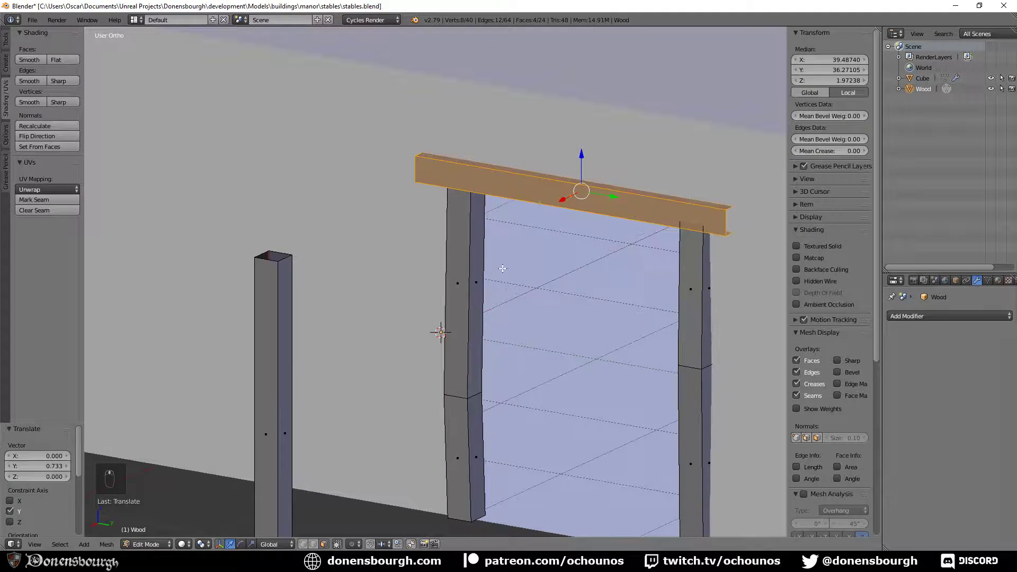
pyautogui.moveTo(490, 232); pyautogui.dragTo(524, 244, button='middle')
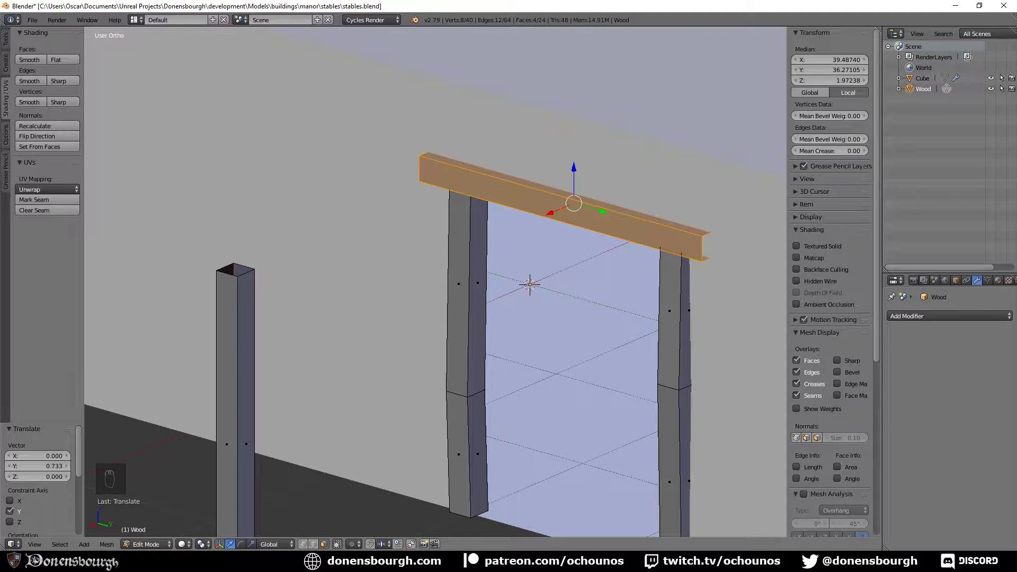
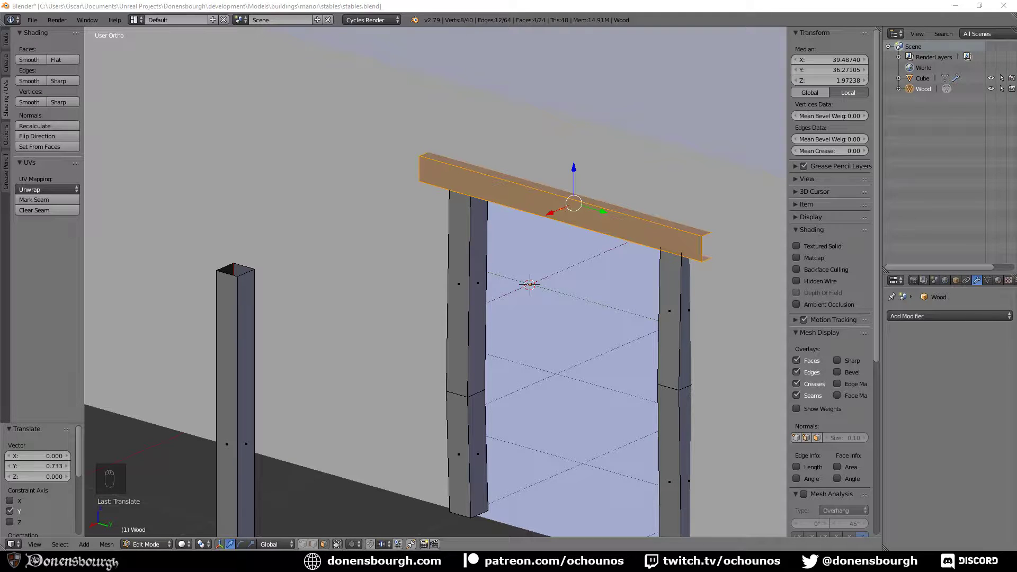
pyautogui.moveTo(397, 355); pyautogui.dragTo(498, 354, button='middle')
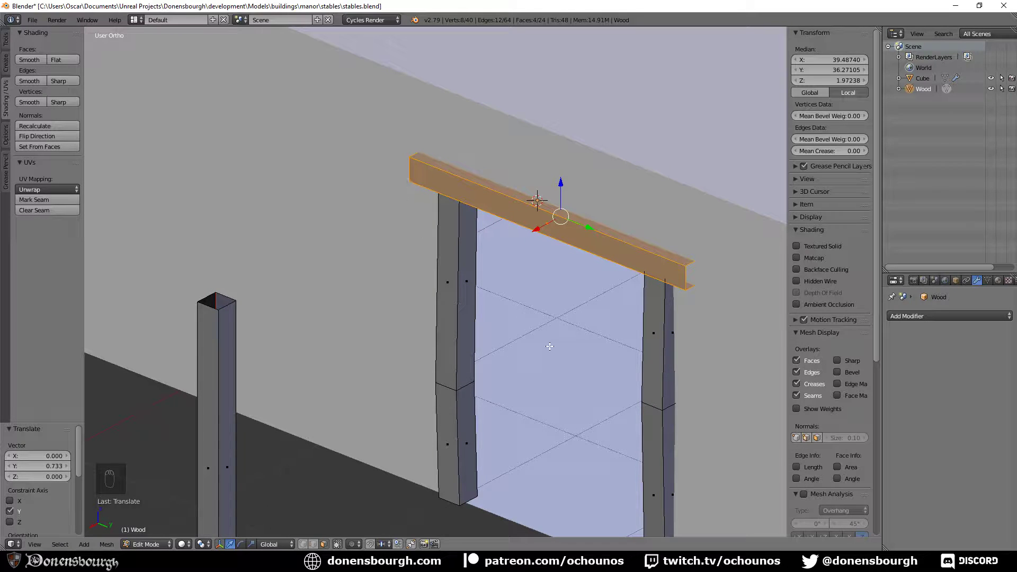
# - Shorten the lintel beam by scaling it to about 0.897 along Y
pyautogui.press('s')
pyautogui.press('y')
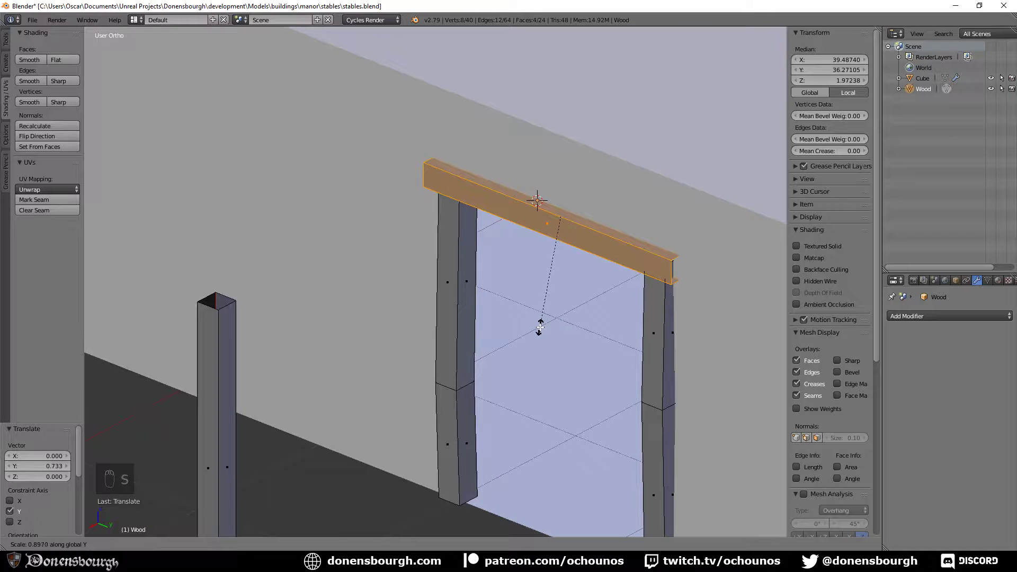
pyautogui.click(541, 329)
pyautogui.moveTo(540, 329); pyautogui.dragTo(597, 201, button='middle')
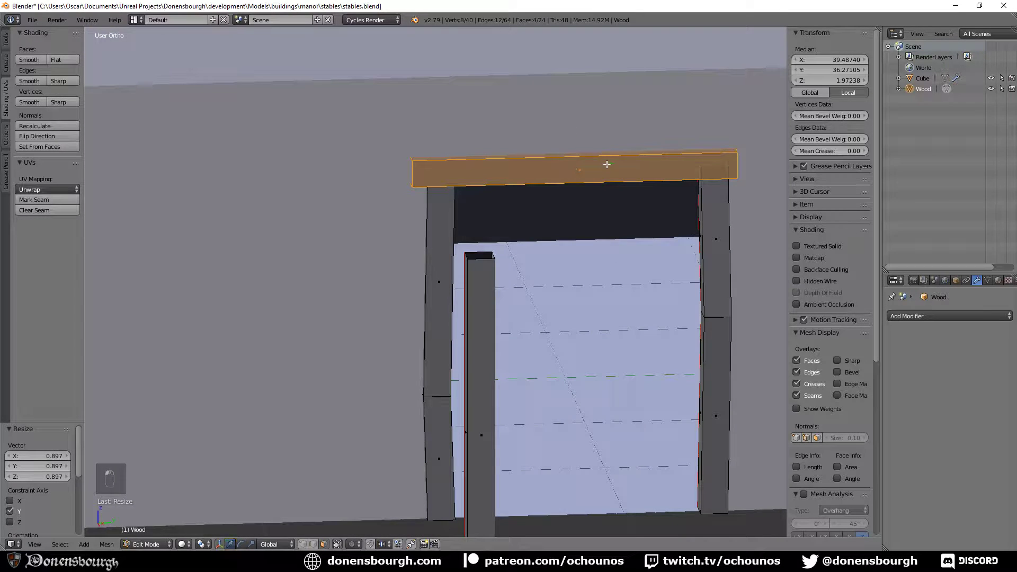
# - Nudge the lintel beam about 0.018 along Y over the door posts
pyautogui.press('g')
pyautogui.press('y')
pyautogui.click(609, 165)
pyautogui.moveTo(609, 165); pyautogui.dragTo(602, 242, button='middle')
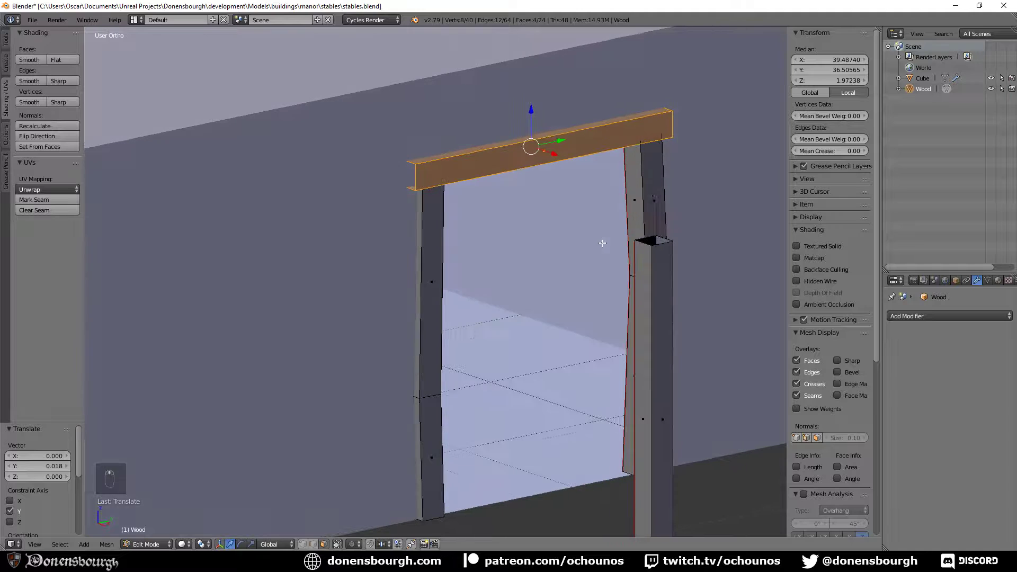
# - Hide the building and fill both open ends of the lintel beam with faces
pyautogui.click(990, 78)
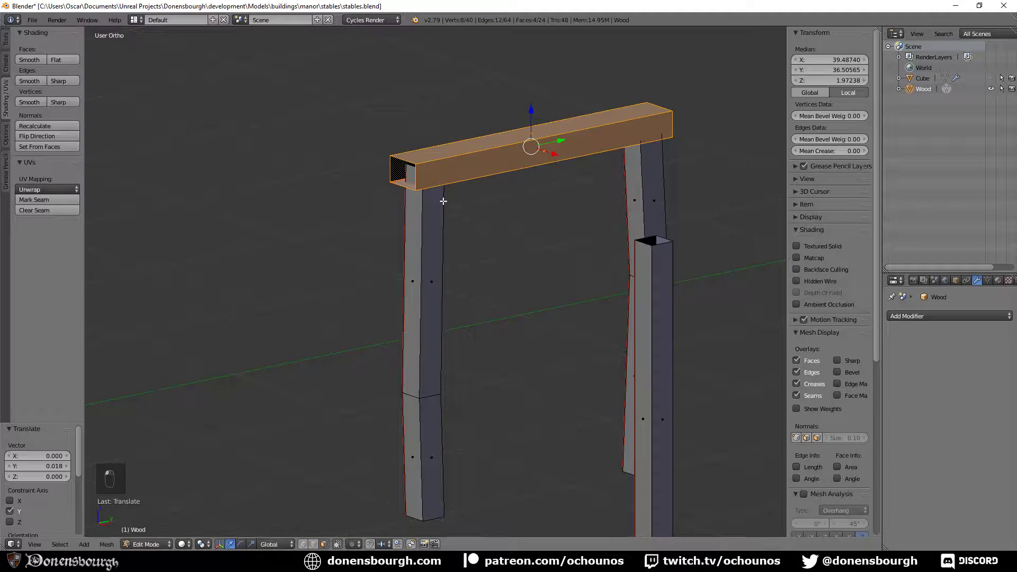
pyautogui.keyDown('alt'); pyautogui.keyDown('shift'); pyautogui.click(412, 163); pyautogui.keyUp('shift'); pyautogui.keyUp('alt')
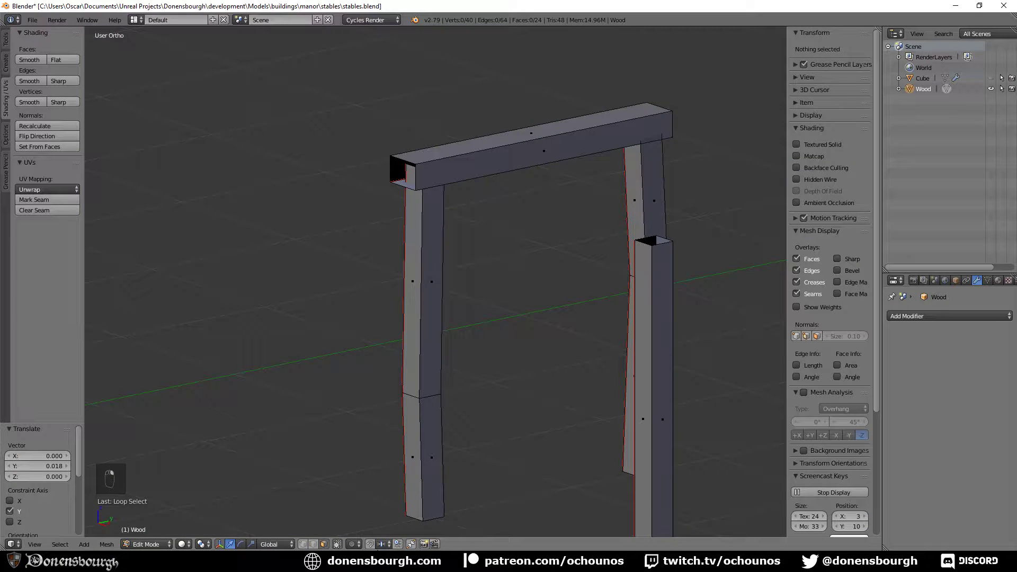
pyautogui.click(314, 543)
pyautogui.keyDown('alt'); pyautogui.click(418, 160); pyautogui.keyUp('alt')
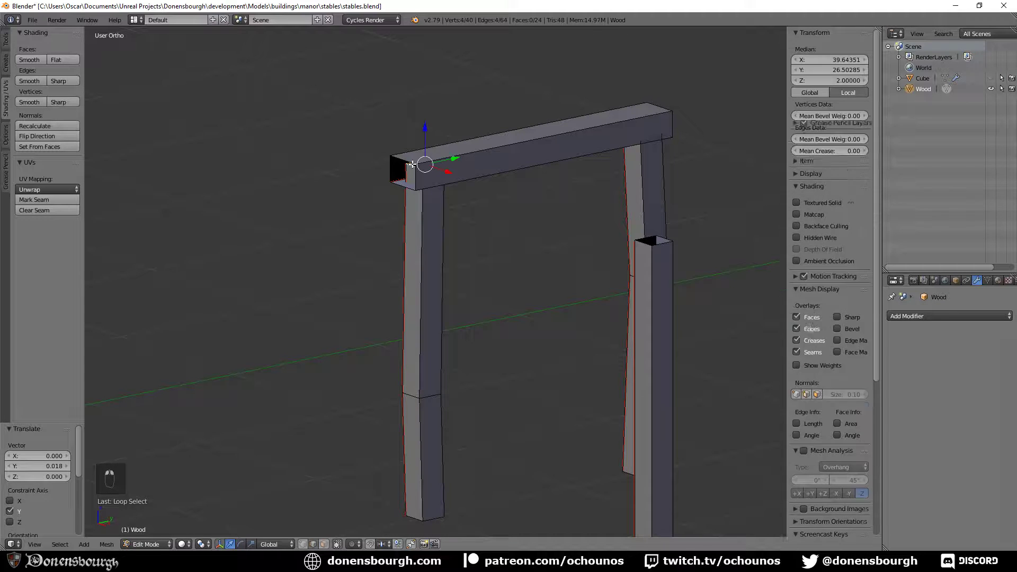
pyautogui.press('f')
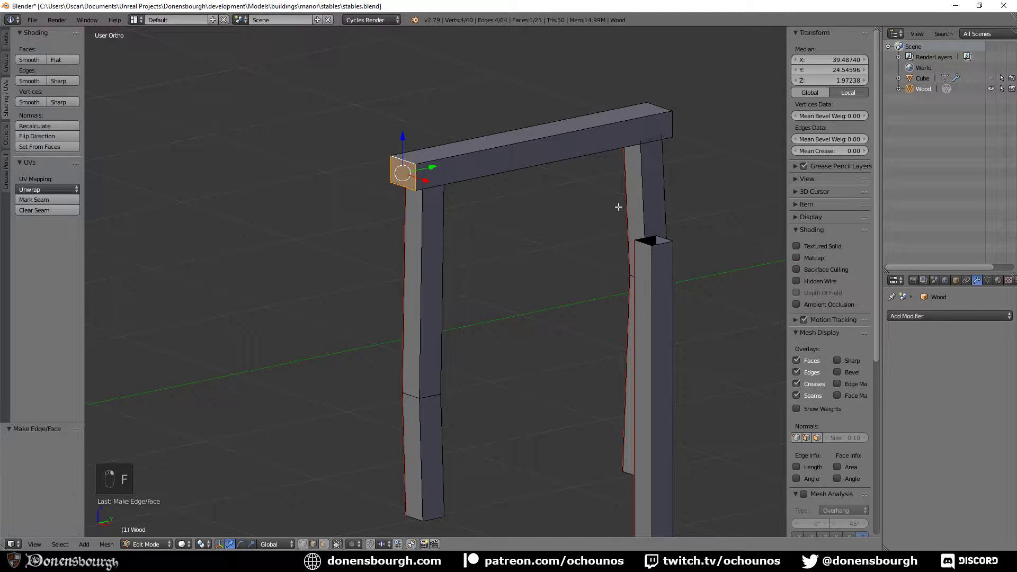
pyautogui.keyDown('alt'); pyautogui.click(662, 105); pyautogui.keyUp('alt')
pyautogui.press('f')
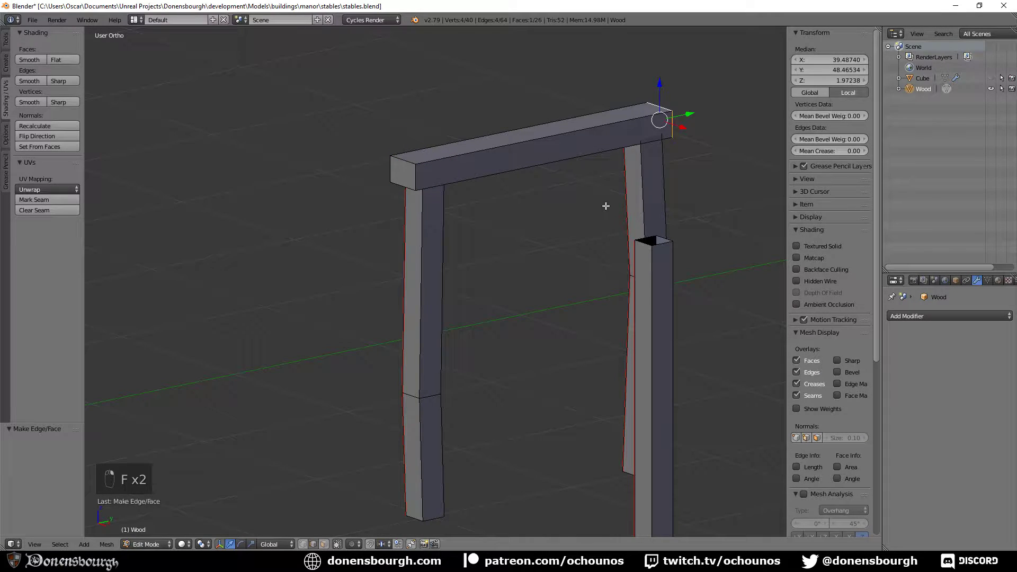
# - Mark the edges around both lintel end caps as UV seams and show the building again
pyautogui.moveTo(478, 247); pyautogui.dragTo(594, 250, button='middle')
pyautogui.rightClick(409, 189)
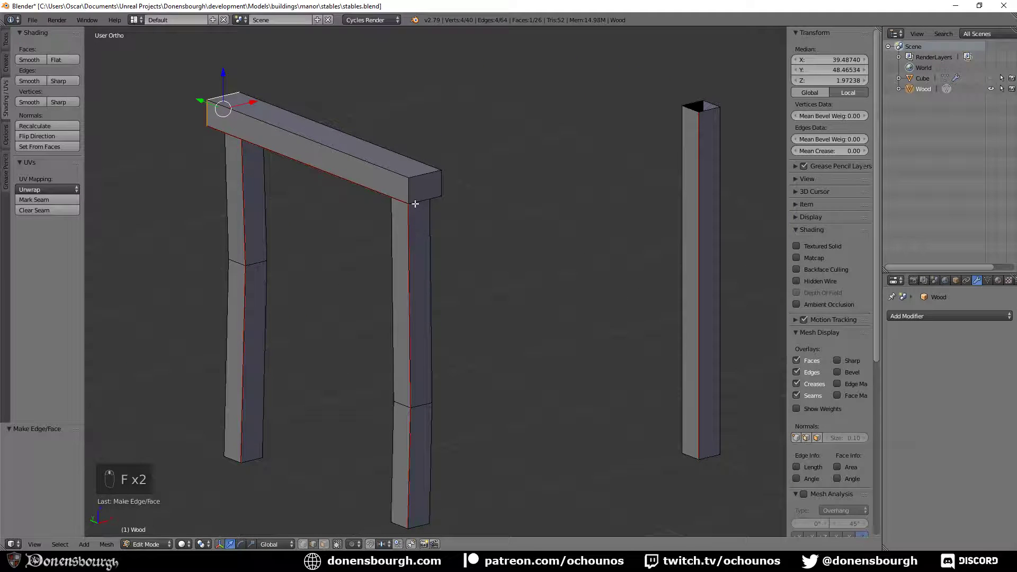
pyautogui.keyDown('shift'); pyautogui.rightClick(438, 181); pyautogui.keyUp('shift')
pyautogui.moveTo(438, 218); pyautogui.dragTo(402, 378, button='middle')
pyautogui.keyDown('shift'); pyautogui.rightClick(362, 330); pyautogui.keyUp('shift')
pyautogui.keyDown('shift'); pyautogui.rightClick(357, 322); pyautogui.keyUp('shift')
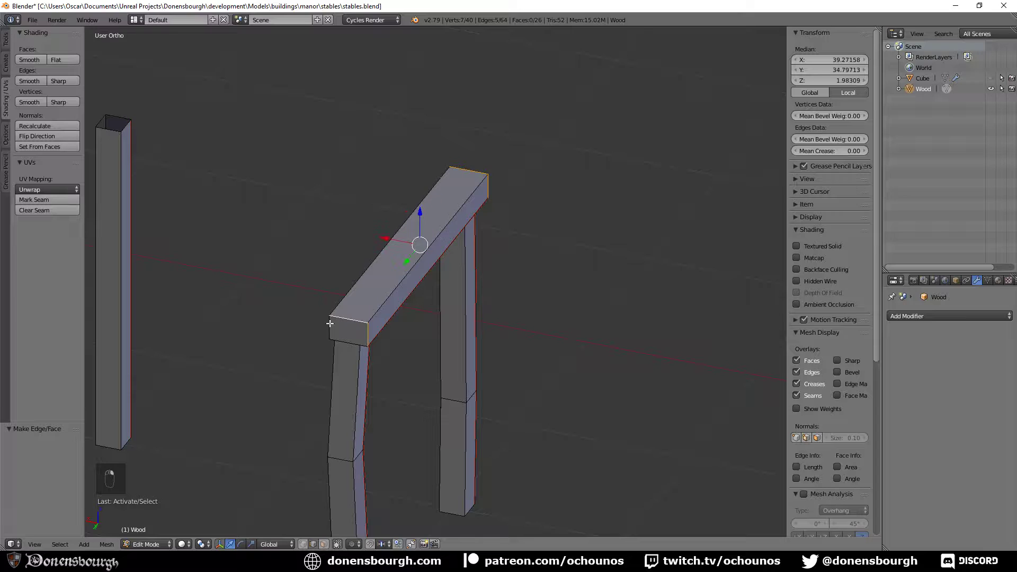
pyautogui.keyDown('shift'); pyautogui.rightClick(331, 324); pyautogui.keyUp('shift')
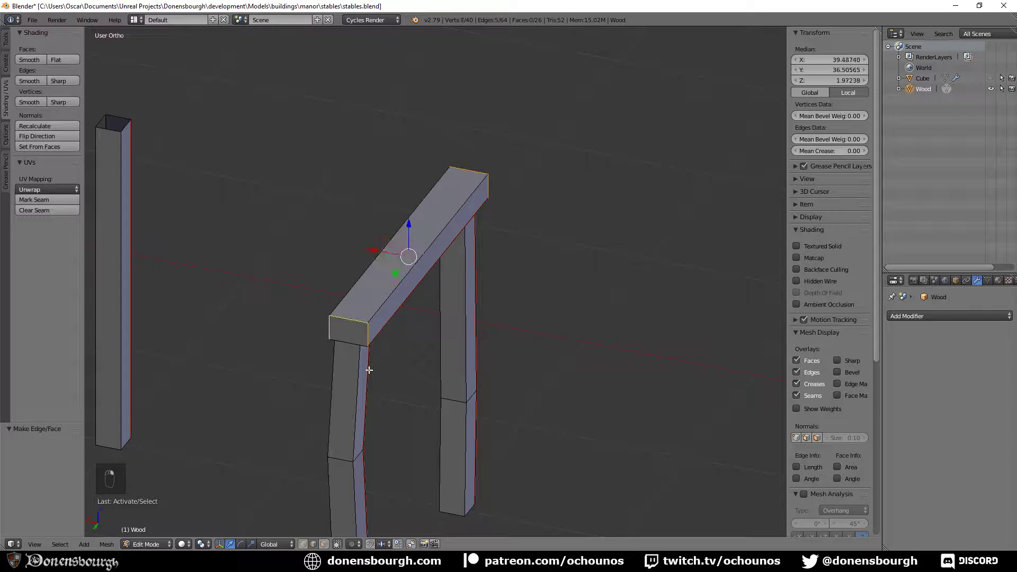
pyautogui.click(62, 201)
pyautogui.moveTo(386, 370); pyautogui.dragTo(504, 351, button='middle')
pyautogui.scroll(-4, 477, 370)
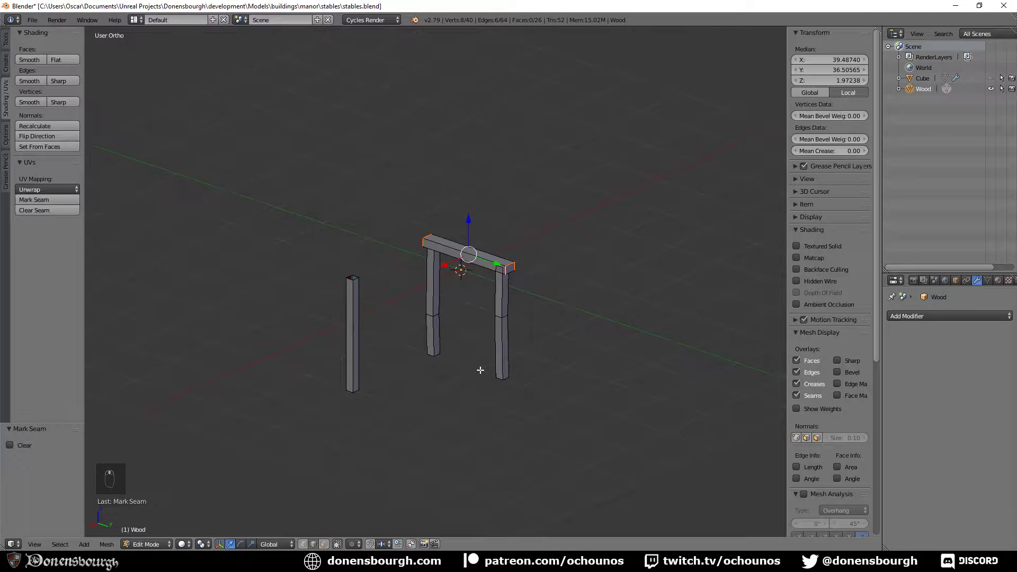
pyautogui.click(991, 78)
# - Cut an off-centre edge loop across the lintel and lower it about 0.025 on Z to make the beam sag
pyautogui.scroll(5, 535, 328)
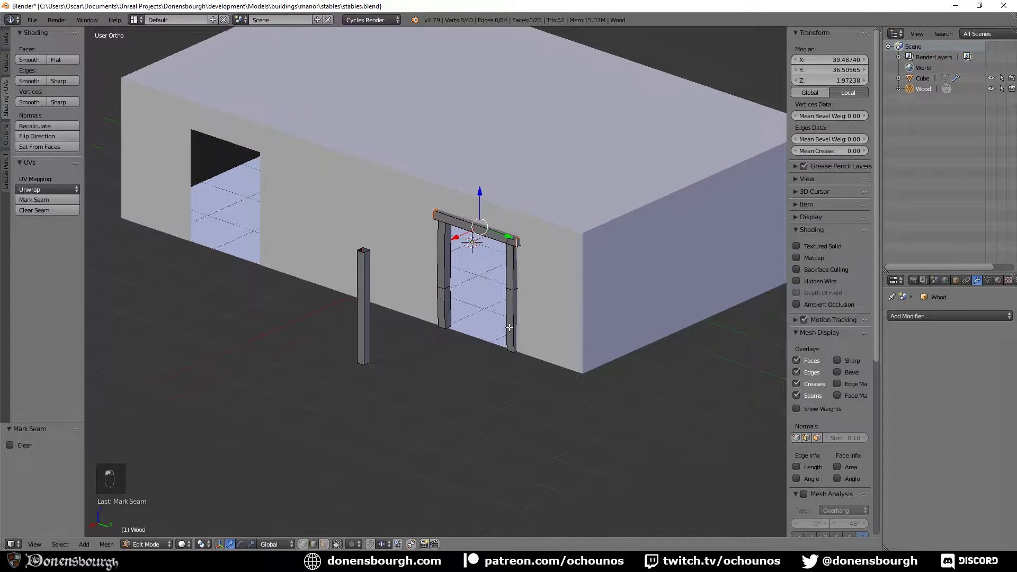
pyautogui.moveTo(535, 328); pyautogui.dragTo(488, 238, button='middle')
pyautogui.press('Tab')
pyautogui.moveTo(476, 386); pyautogui.dragTo(500, 366, button='middle')
pyautogui.press('Tab')
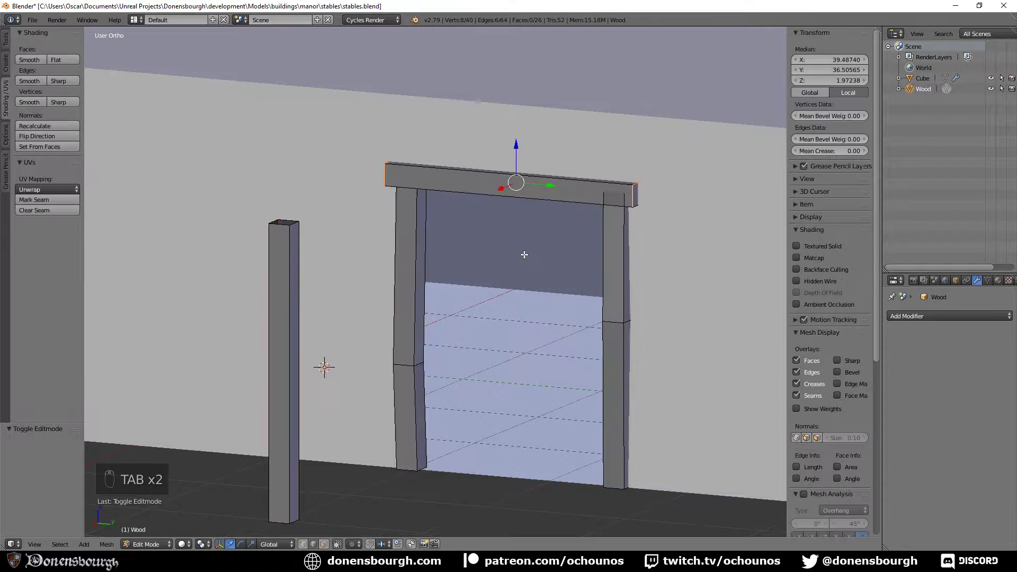
pyautogui.hotkey('ctrl', 'r')
pyautogui.click(514, 183)
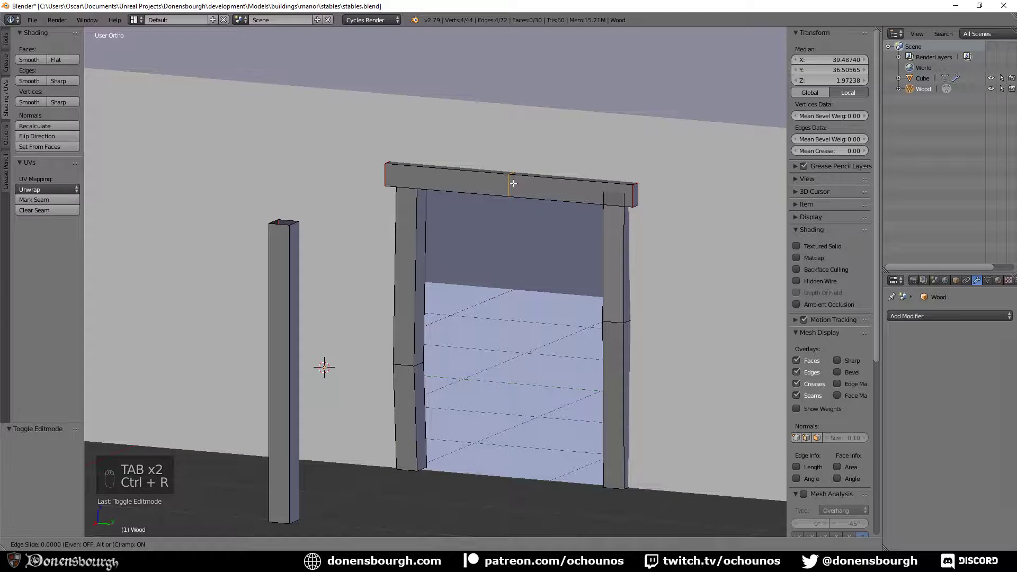
pyautogui.click(461, 181)
pyautogui.moveTo(463, 157); pyautogui.dragTo(465, 151)
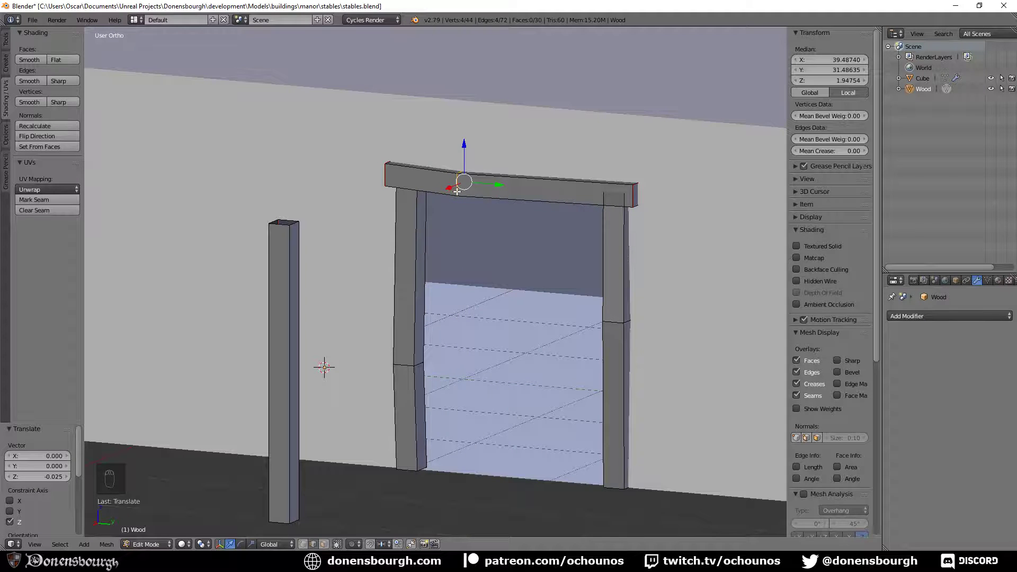
# - Shift the lintel's sagging edge loop about 0.261 along Y and 0.003 along X
pyautogui.moveTo(490, 184); pyautogui.dragTo(526, 188)
pyautogui.moveTo(494, 241); pyautogui.dragTo(458, 243, button='middle')
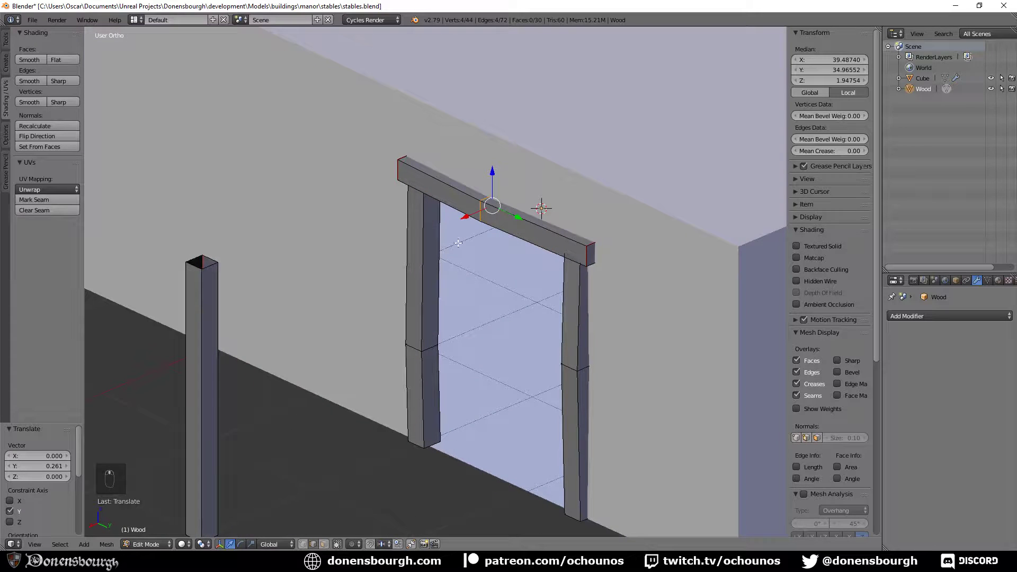
pyautogui.moveTo(462, 218); pyautogui.dragTo(463, 222)
pyautogui.moveTo(462, 222); pyautogui.dragTo(560, 336, button='middle')
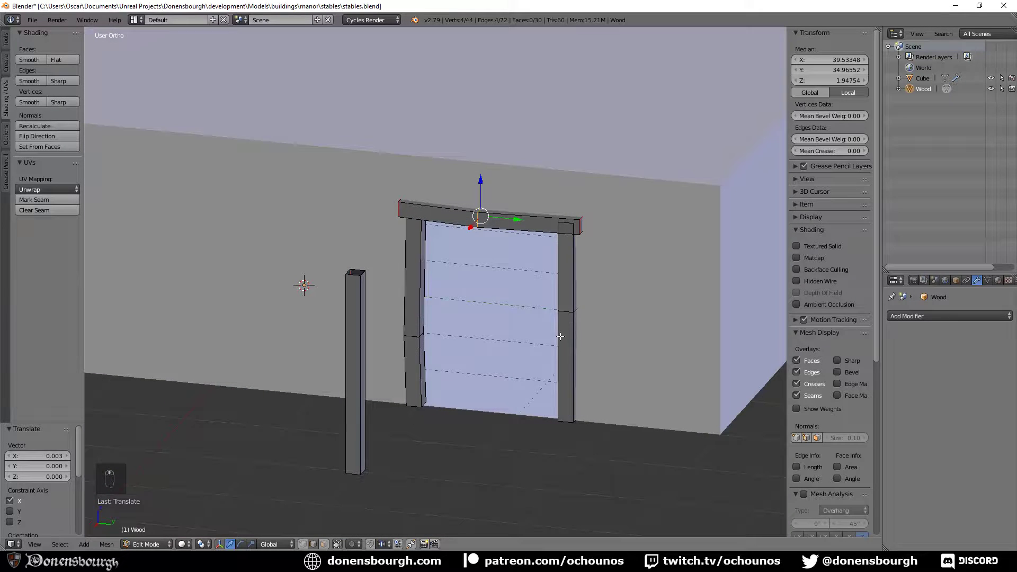
# - Move the middle edge loop of the door post nearer the spare post about 0.047 along Y
pyautogui.keyDown('alt'); pyautogui.click(406, 332); pyautogui.keyUp('alt')
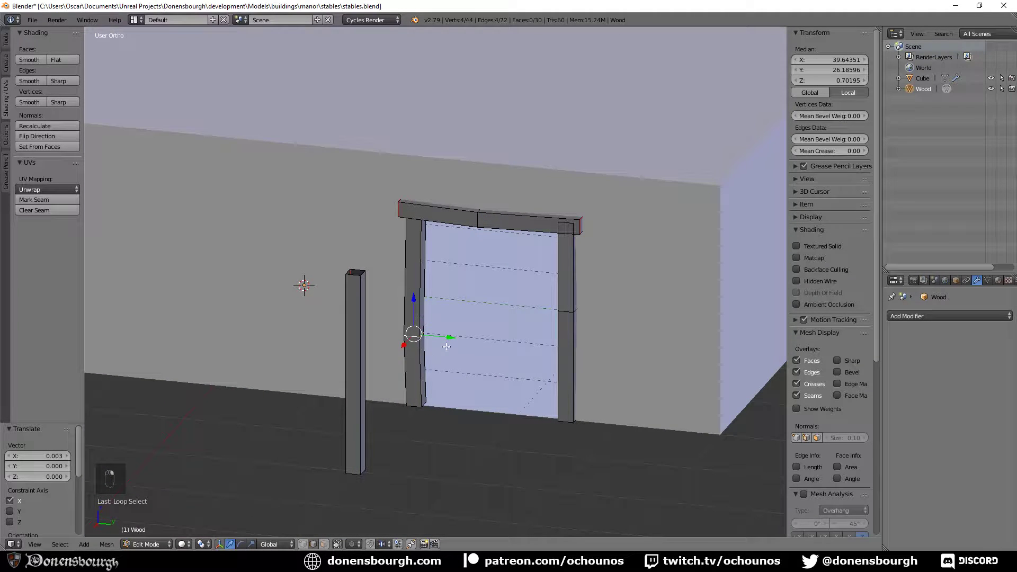
pyautogui.press('g')
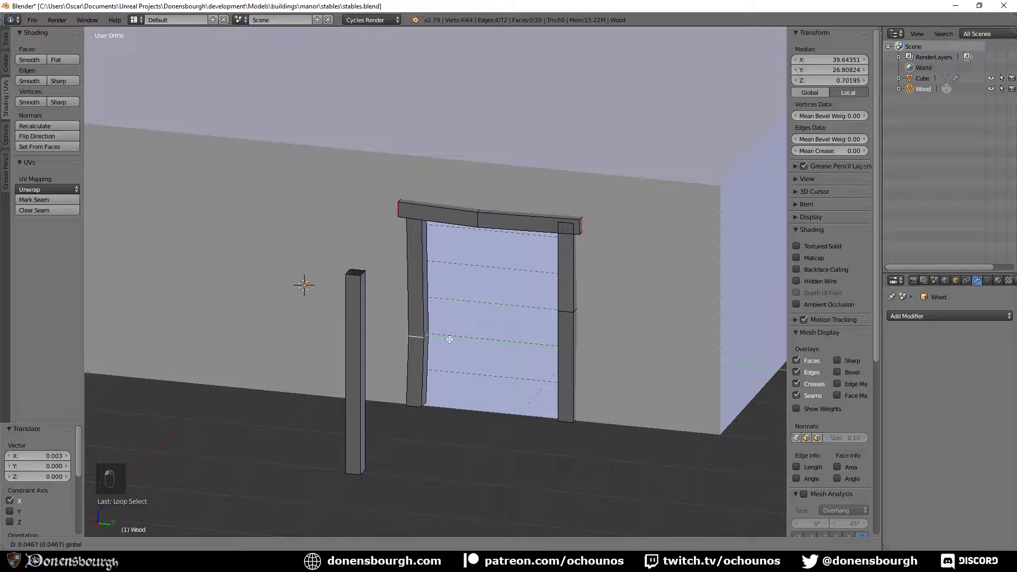
pyautogui.moveTo(449, 339); pyautogui.dragTo(449, 339)
pyautogui.moveTo(450, 342); pyautogui.dragTo(466, 372, button='middle')
pyautogui.scroll(-2, 530, 373)
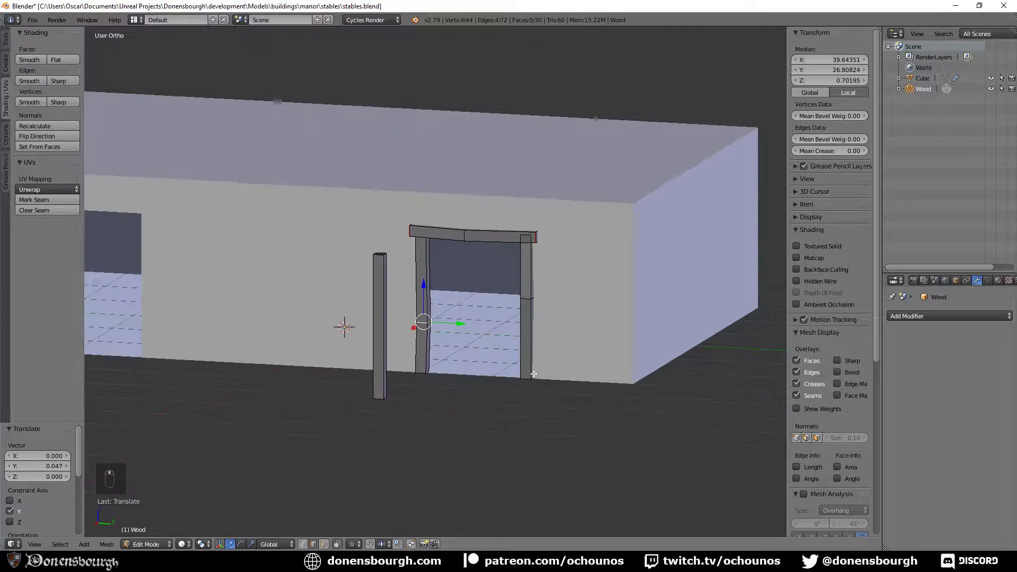
# - Add a Mirror modifier to the Wood object, mirroring on Y only, to frame the second doorway
pyautogui.moveTo(534, 374); pyautogui.dragTo(484, 320, button='middle')
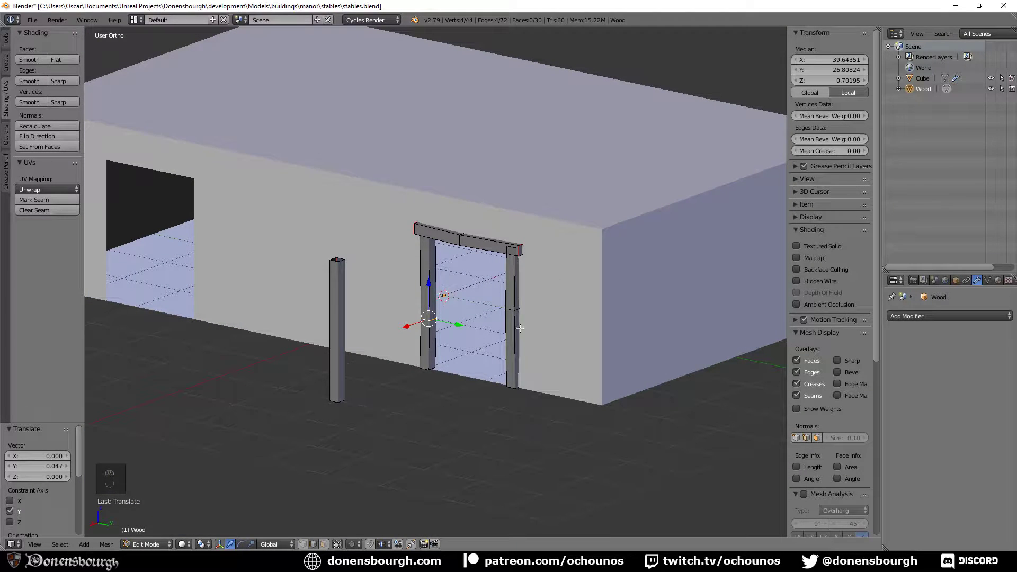
pyautogui.moveTo(407, 334)
pyautogui.mouseDown(button='middle')
pyautogui.moveTo(412, 343)
pyautogui.moveTo(393, 341)
pyautogui.moveTo(405, 350)
pyautogui.mouseUp(button='middle')
pyautogui.scroll(1, 412, 353)
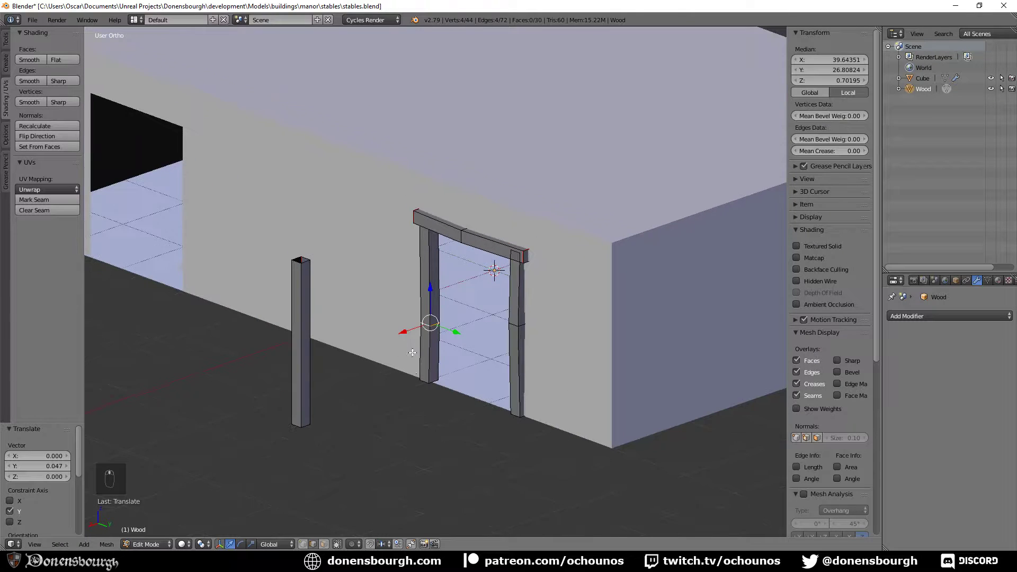
pyautogui.click(948, 315)
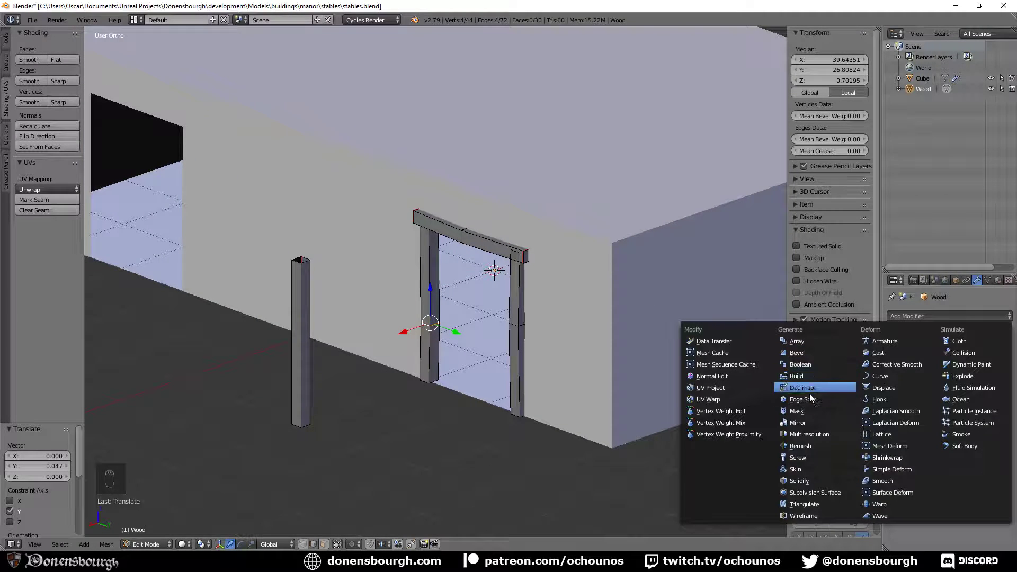
pyautogui.click(809, 421)
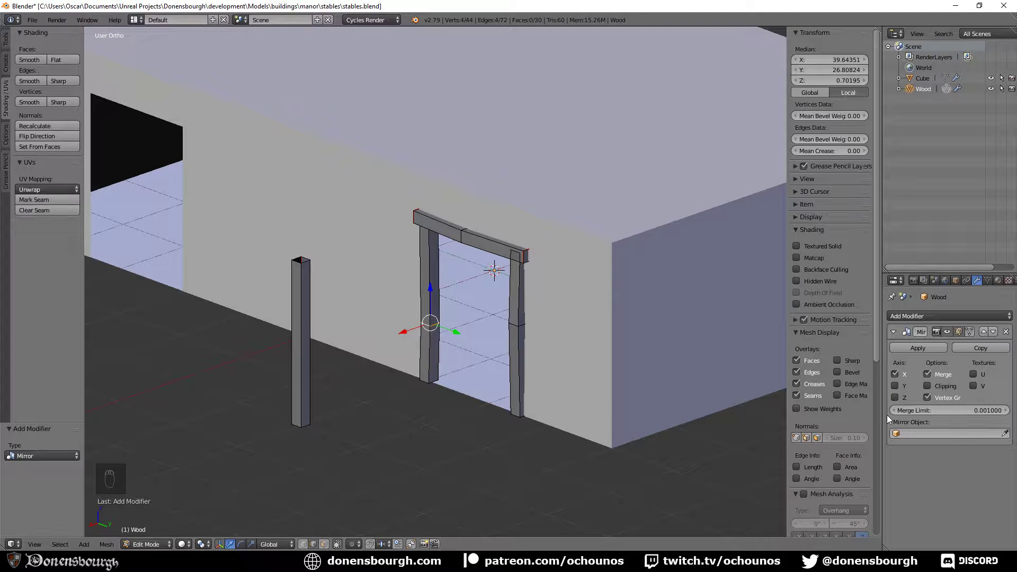
pyautogui.click(894, 386)
pyautogui.click(894, 374)
pyautogui.moveTo(352, 381); pyautogui.dragTo(374, 389, button='middle')
pyautogui.scroll(-3, 332, 390)
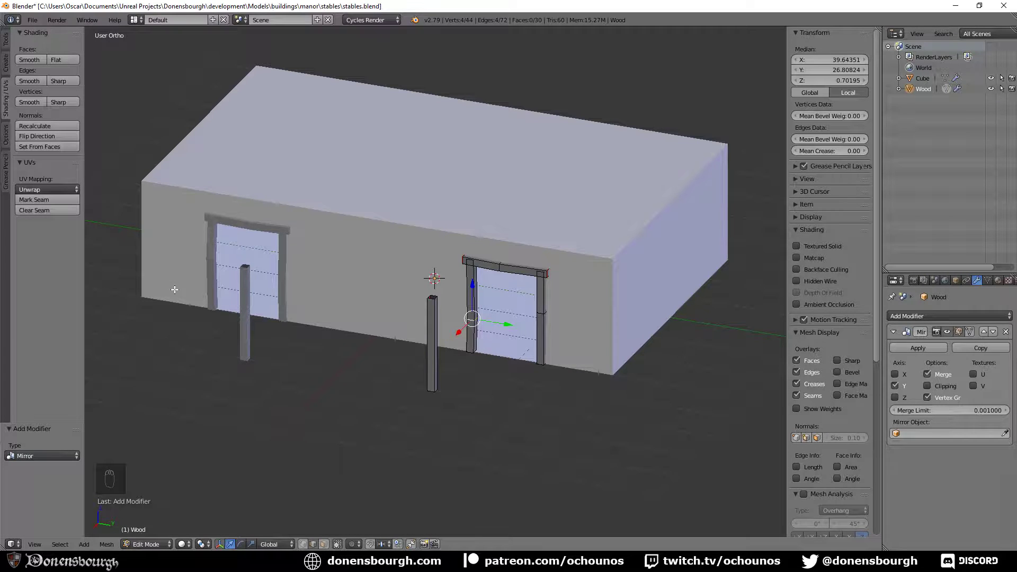
# - Examine the original and mirrored door frames along the front wall from several distances and angles
pyautogui.keyDown('shift'); pyautogui.moveTo(297, 364); pyautogui.dragTo(353, 356, button='middle'); pyautogui.keyUp('shift')
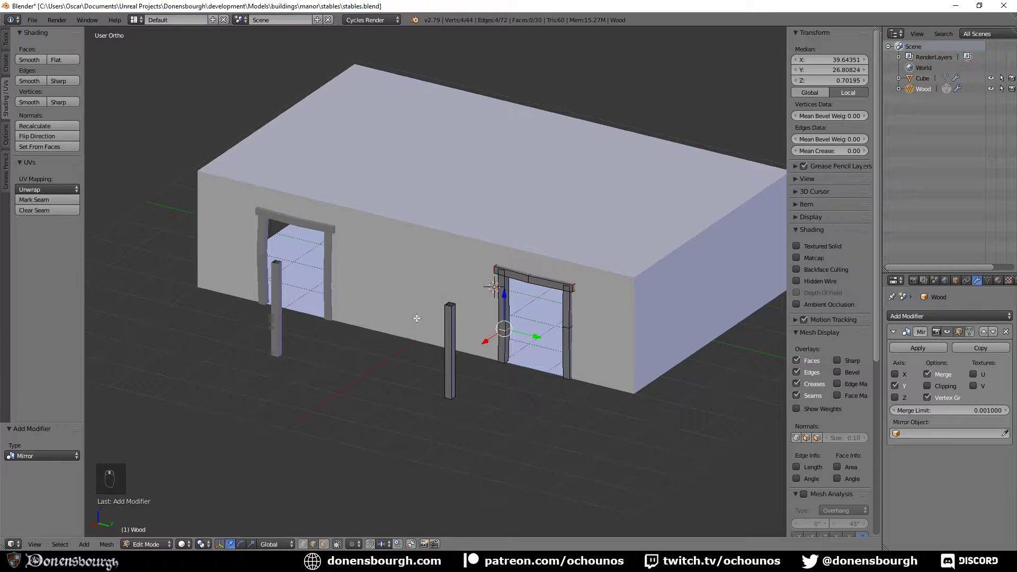
pyautogui.keyDown('shift'); pyautogui.moveTo(417, 318); pyautogui.dragTo(388, 351, button='middle'); pyautogui.keyUp('shift')
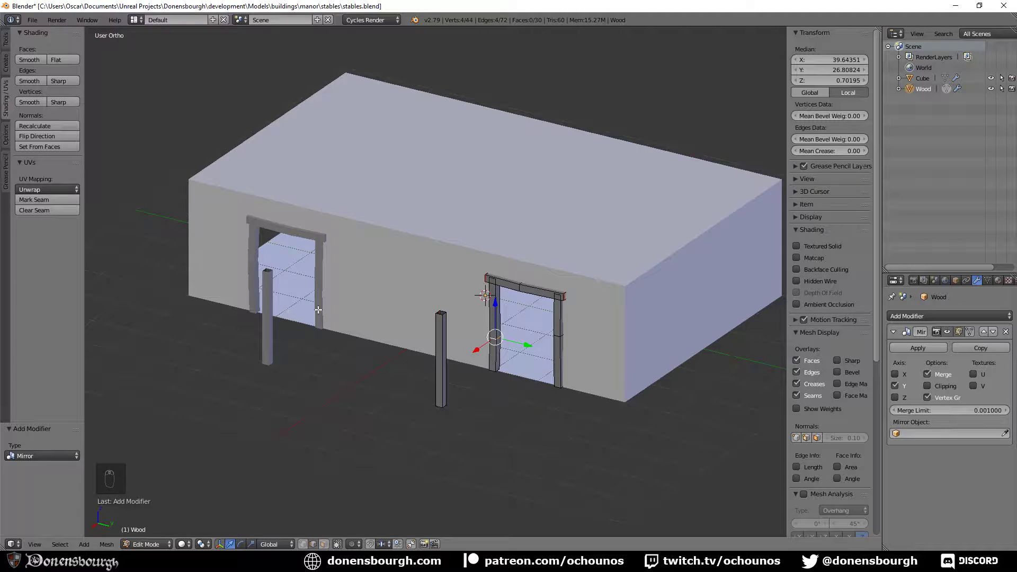
pyautogui.scroll(6, 417, 390)
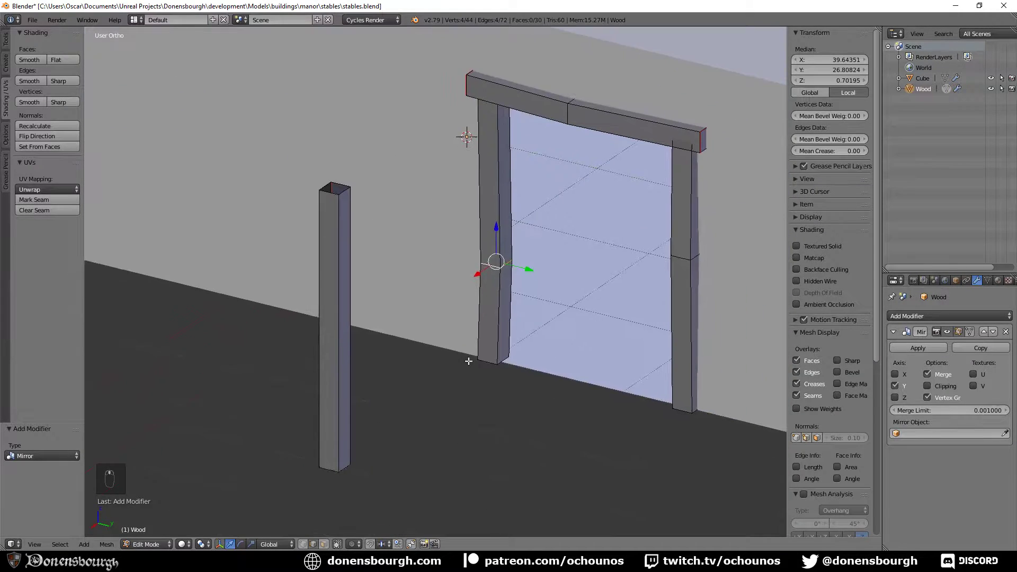
pyautogui.scroll(-4, 443, 352)
pyautogui.keyDown('shift'); pyautogui.moveTo(471, 373); pyautogui.dragTo(454, 419, button='middle'); pyautogui.keyUp('shift')
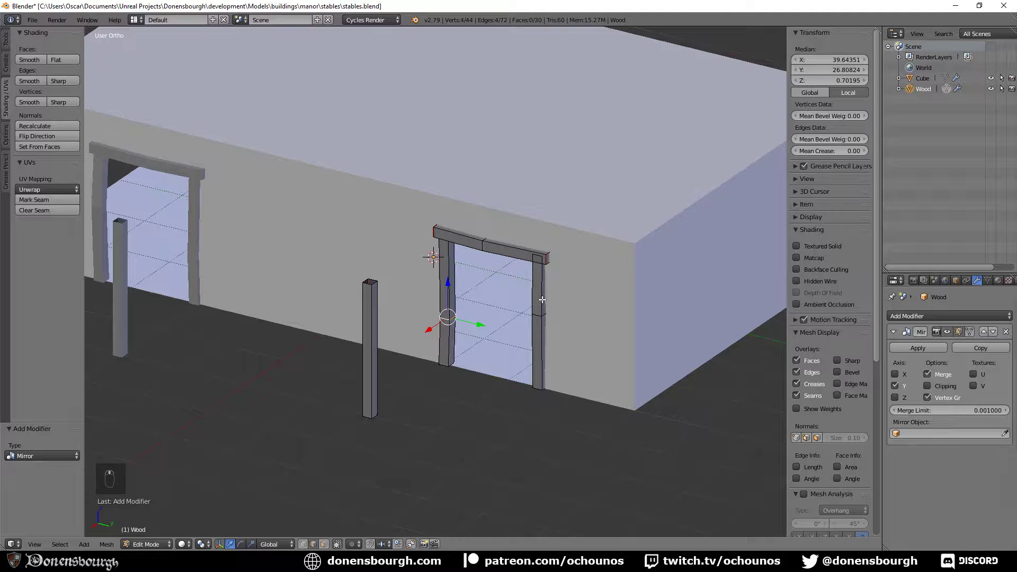
pyautogui.keyDown('shift'); pyautogui.moveTo(421, 368); pyautogui.dragTo(398, 387, button='middle'); pyautogui.keyUp('shift')
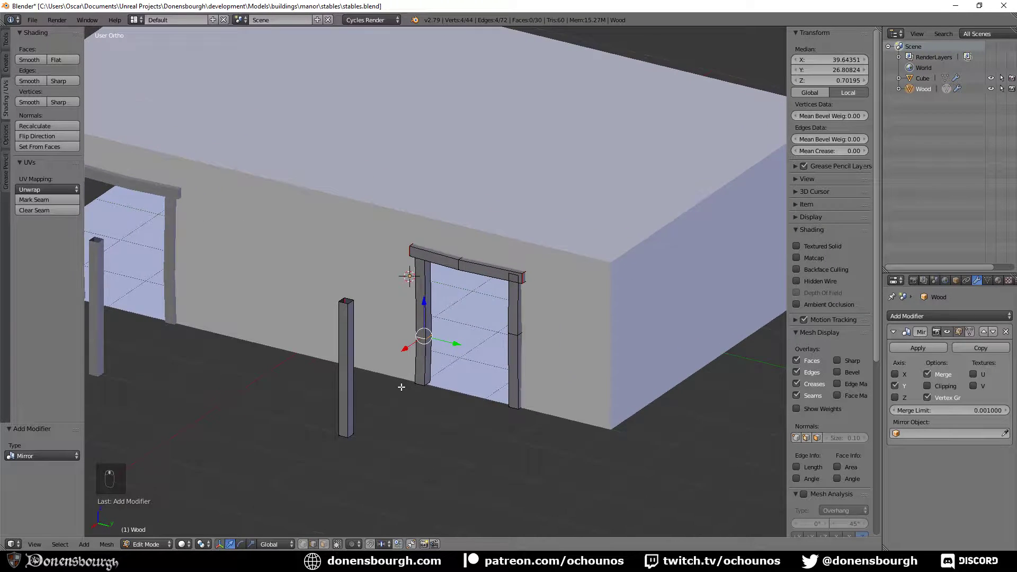
pyautogui.scroll(3, 402, 388)
pyautogui.moveTo(434, 418); pyautogui.dragTo(455, 398, button='middle')
pyautogui.scroll(-4, 450, 402)
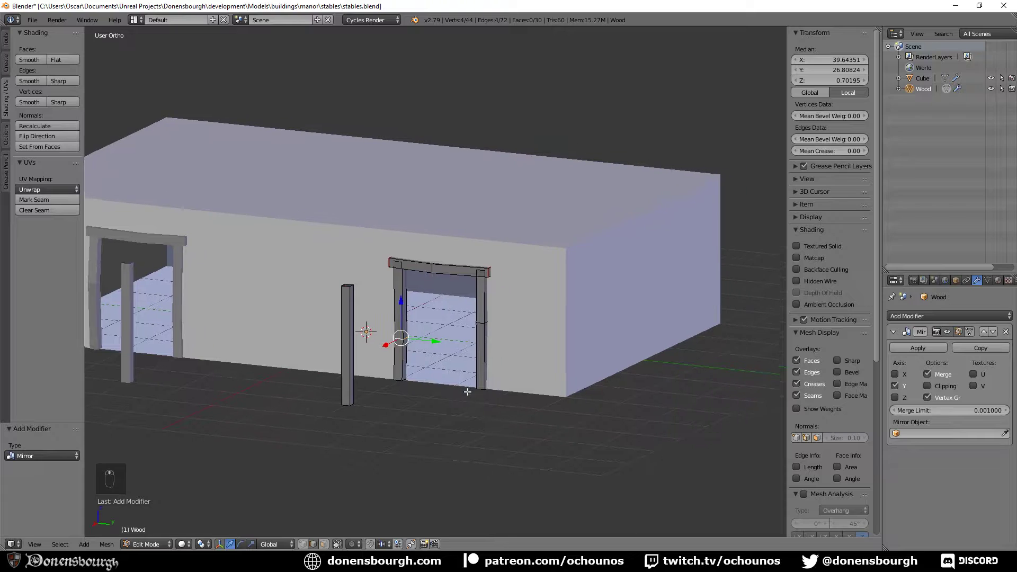
# - Duplicate the whole spare post and move the copy about 3.26 along Y
pyautogui.keyDown('alt'); pyautogui.rightClick(350, 327); pyautogui.keyUp('alt')
pyautogui.press('a')
pyautogui.press('l')
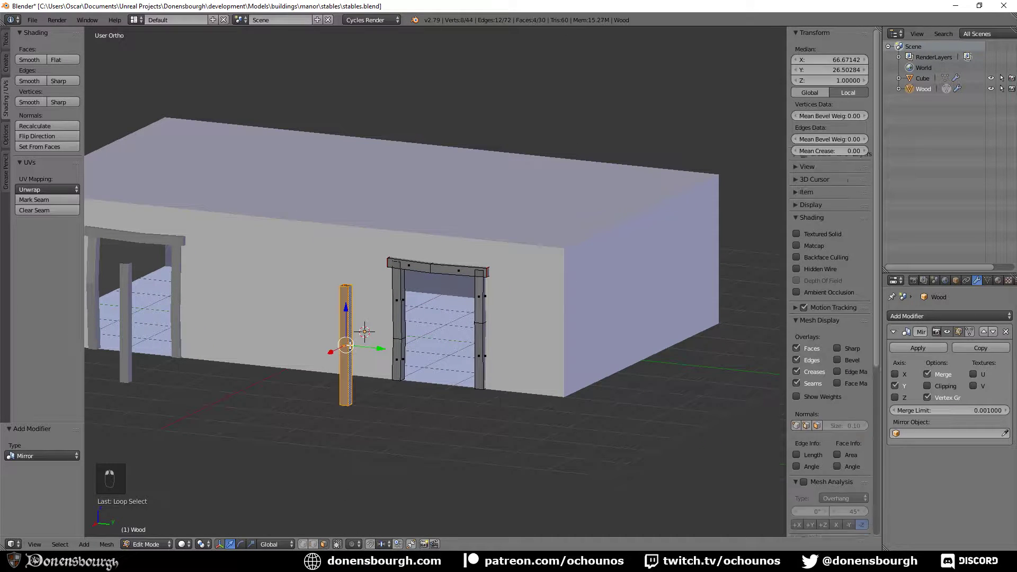
pyautogui.hotkey('shift', 'd')
pyautogui.rightClick(399, 398)
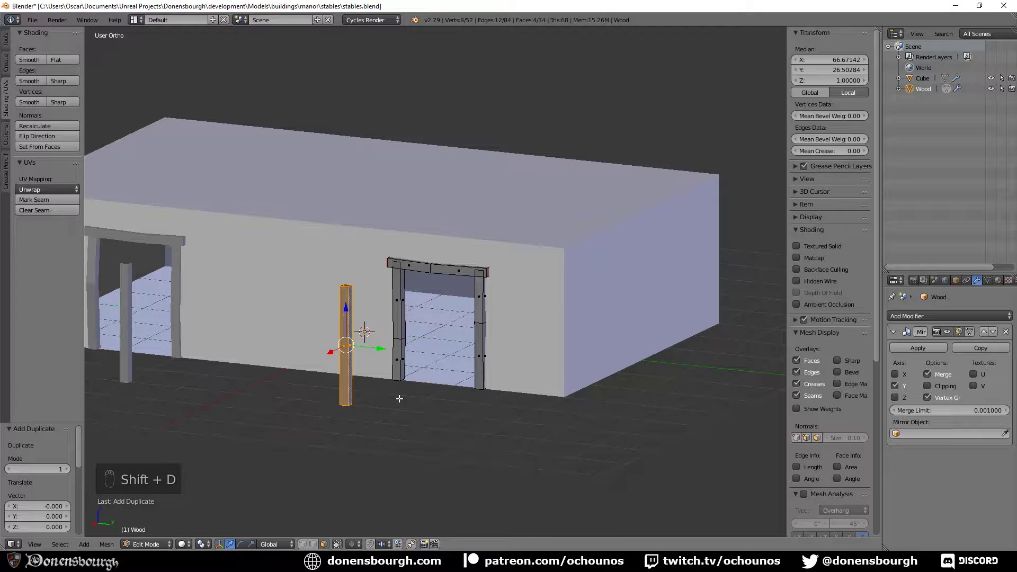
pyautogui.moveTo(374, 344); pyautogui.dragTo(556, 355)
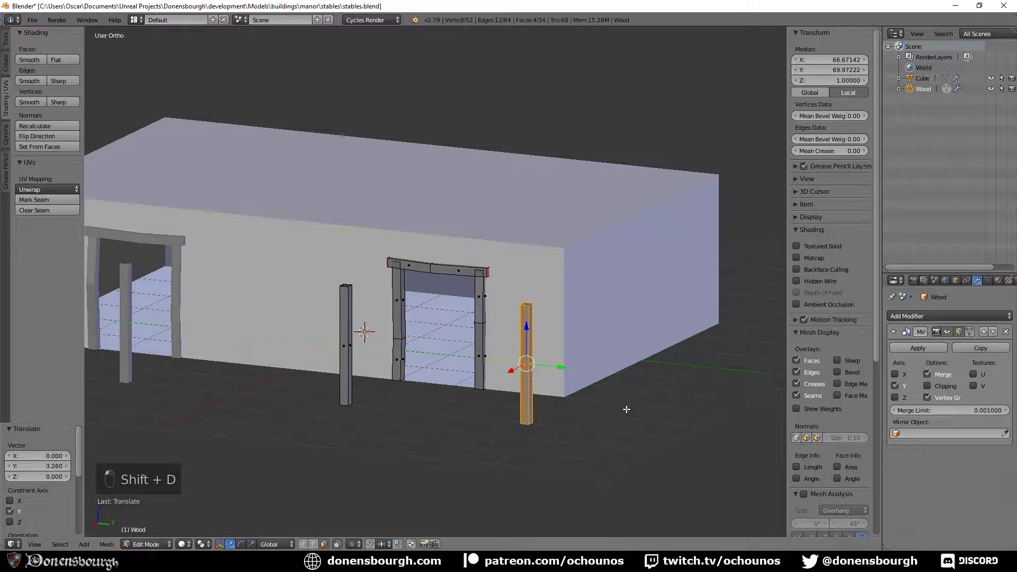
# - Move the copied post along X and Y onto the building's front corner beside the original doorway
pyautogui.moveTo(577, 458); pyautogui.dragTo(498, 470, button='middle')
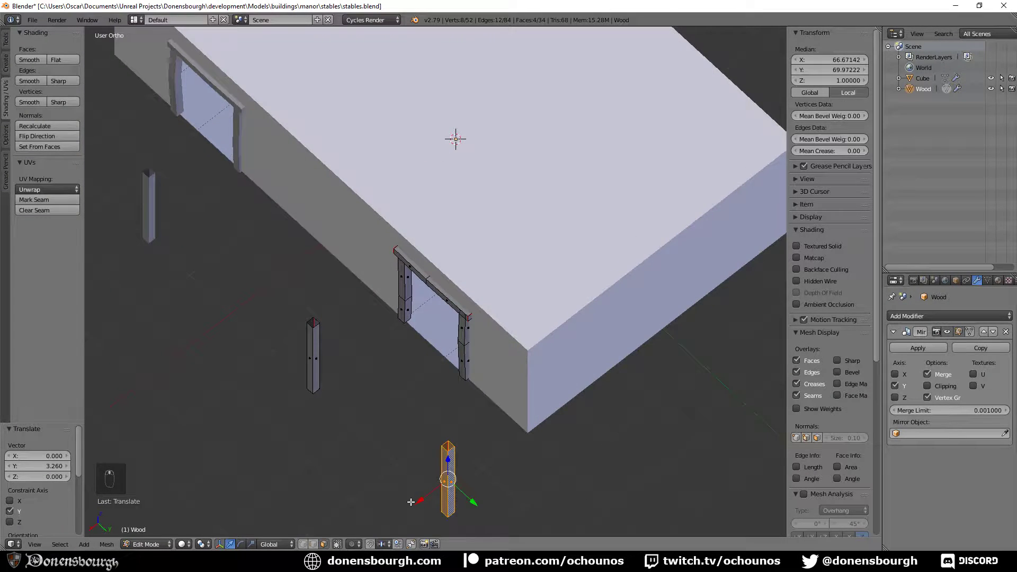
pyautogui.moveTo(411, 501); pyautogui.dragTo(501, 424)
pyautogui.moveTo(556, 473); pyautogui.dragTo(504, 451, button='middle')
pyautogui.scroll(3, 609, 467)
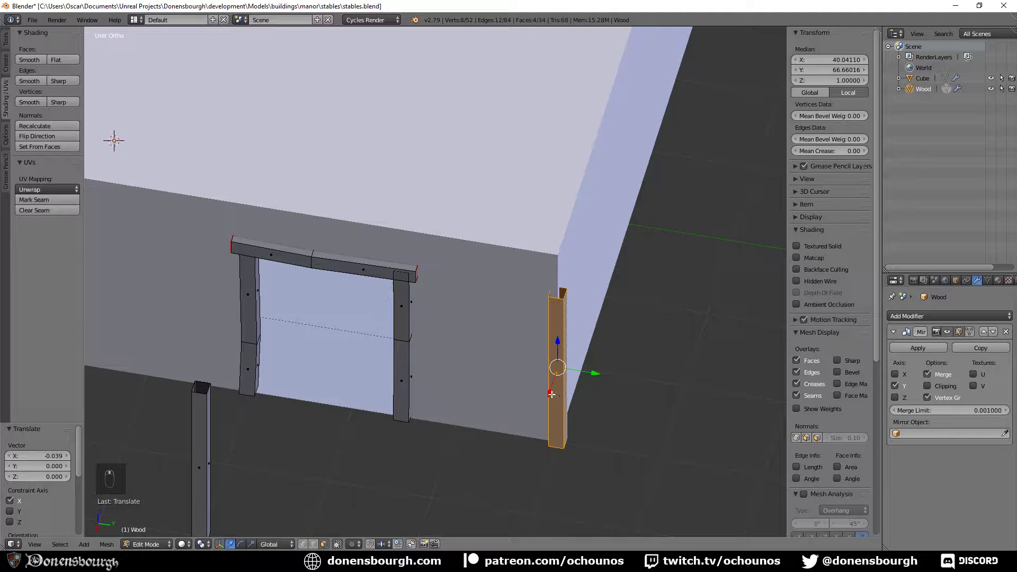
# - Nudge the corner post about -0.03 along Y and scale it by about 1.27 on X and Y only
pyautogui.moveTo(551, 394); pyautogui.dragTo(595, 369)
pyautogui.press('s')
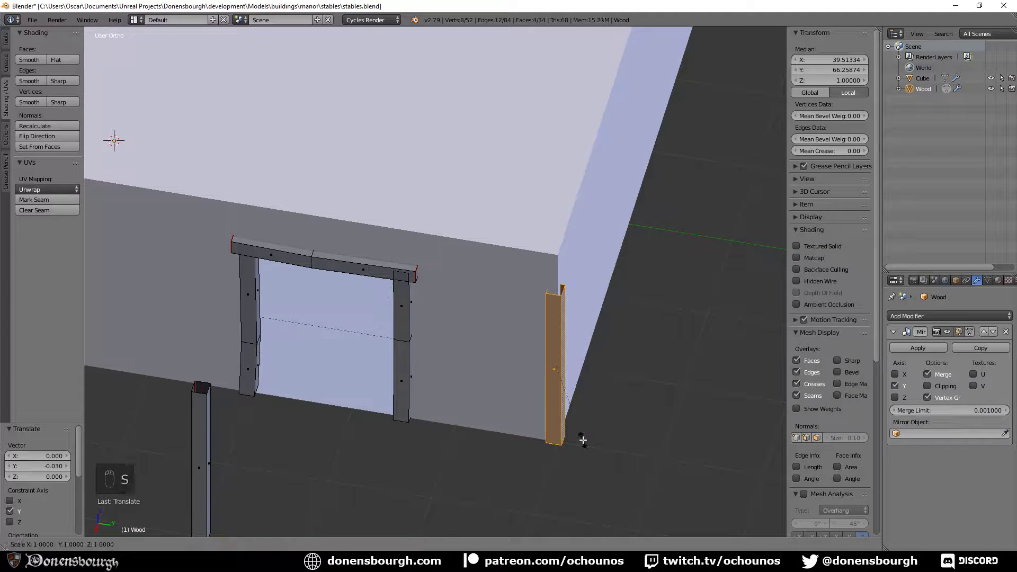
pyautogui.hotkey('shift', 'z')
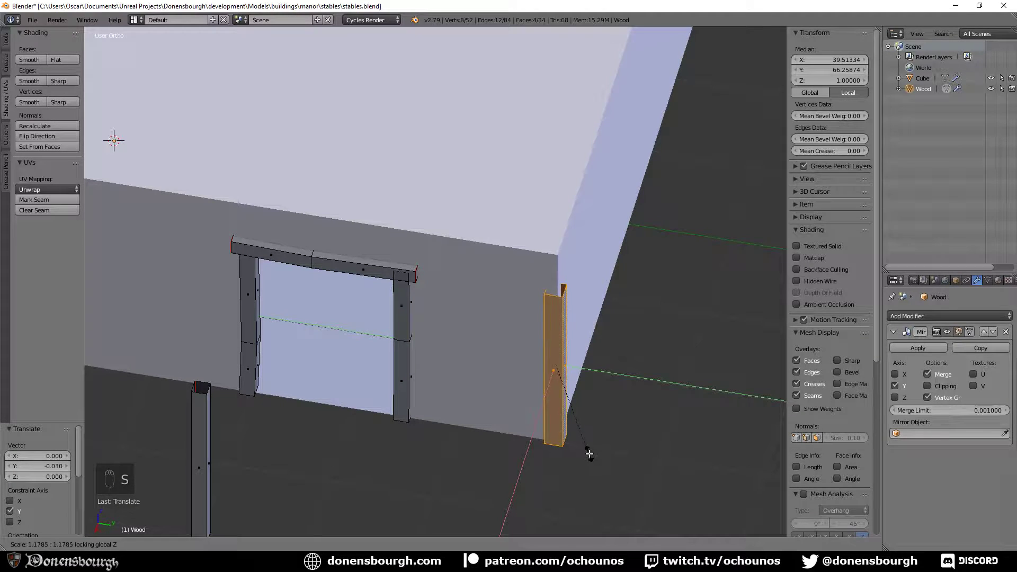
pyautogui.click(591, 461)
# - Select the corner post's top edge loop and set its Z position to 2.5
pyautogui.moveTo(588, 421); pyautogui.dragTo(552, 314, button='middle')
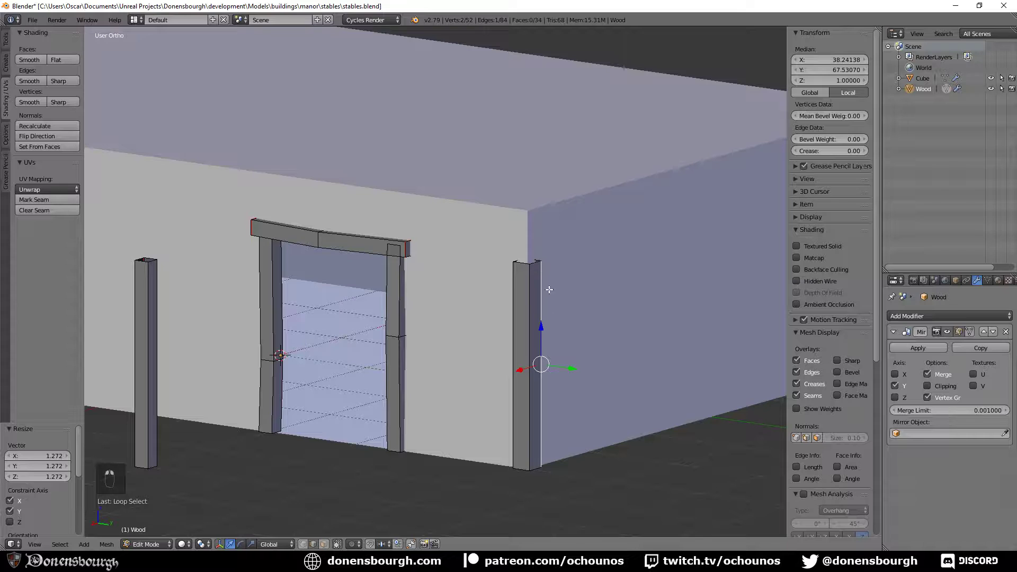
pyautogui.keyDown('alt'); pyautogui.rightClick(534, 265); pyautogui.keyUp('alt')
pyautogui.click(845, 80)
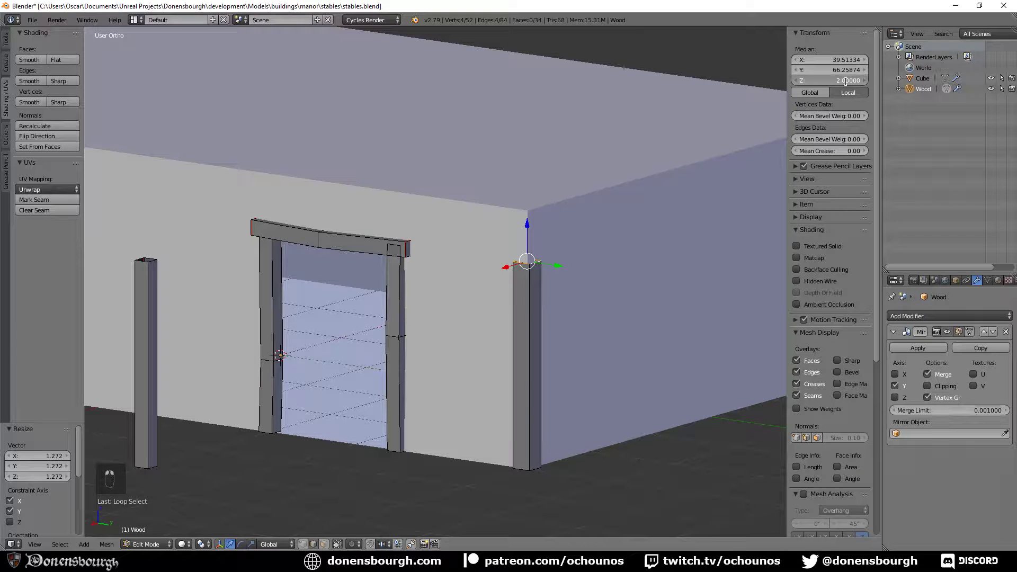
pyautogui.write('2.0')
pyautogui.press('Return')
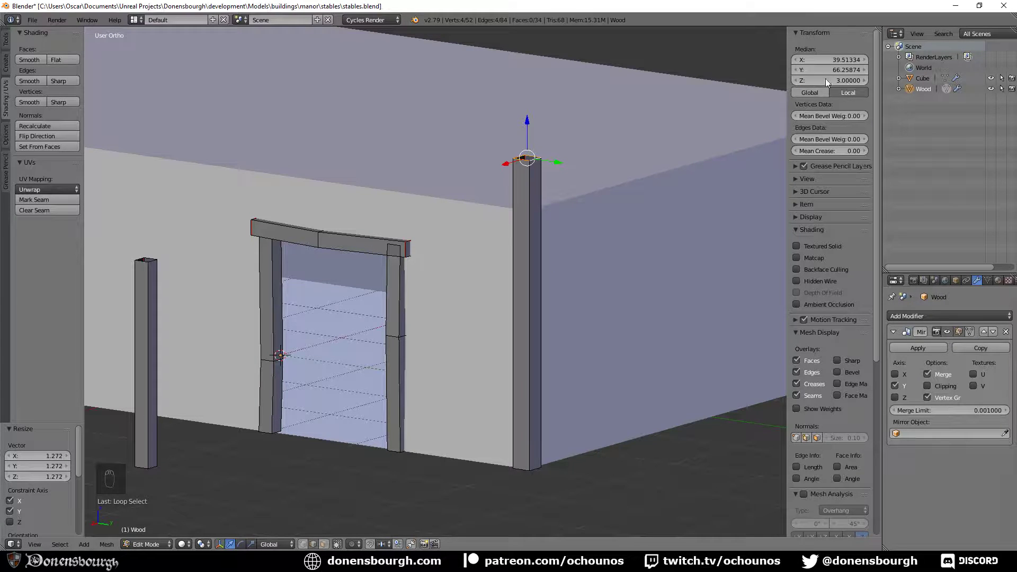
pyautogui.click(842, 80)
pyautogui.write('2.5')
pyautogui.press('Return')
# - Duplicate the whole corner post in place and set the copy's Y position to 0
pyautogui.moveTo(465, 341); pyautogui.dragTo(477, 361, button='middle')
pyautogui.press('Tab')
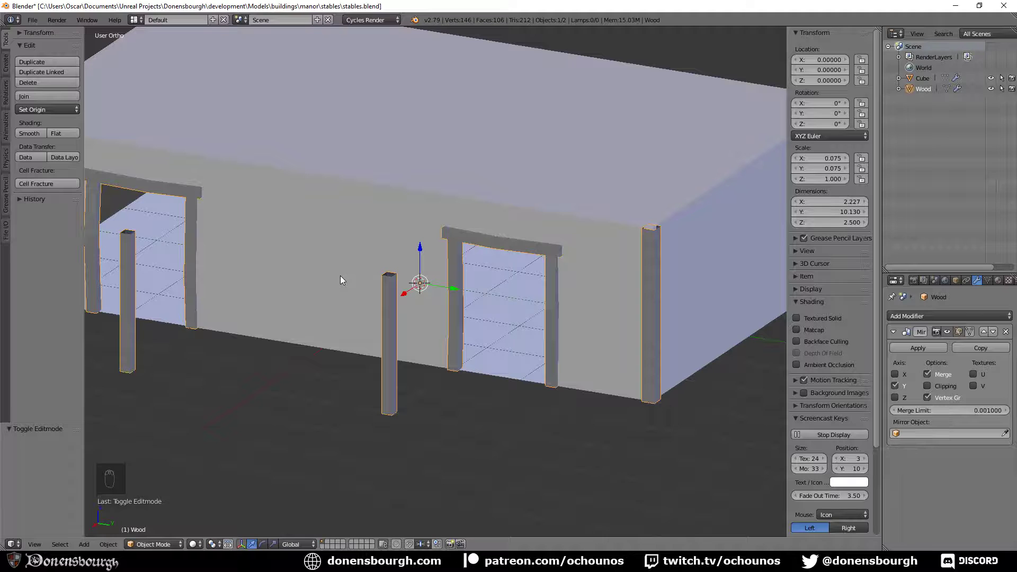
pyautogui.moveTo(490, 349)
pyautogui.mouseDown(button='middle')
pyautogui.moveTo(498, 344)
pyautogui.moveTo(482, 356)
pyautogui.mouseUp(button='middle')
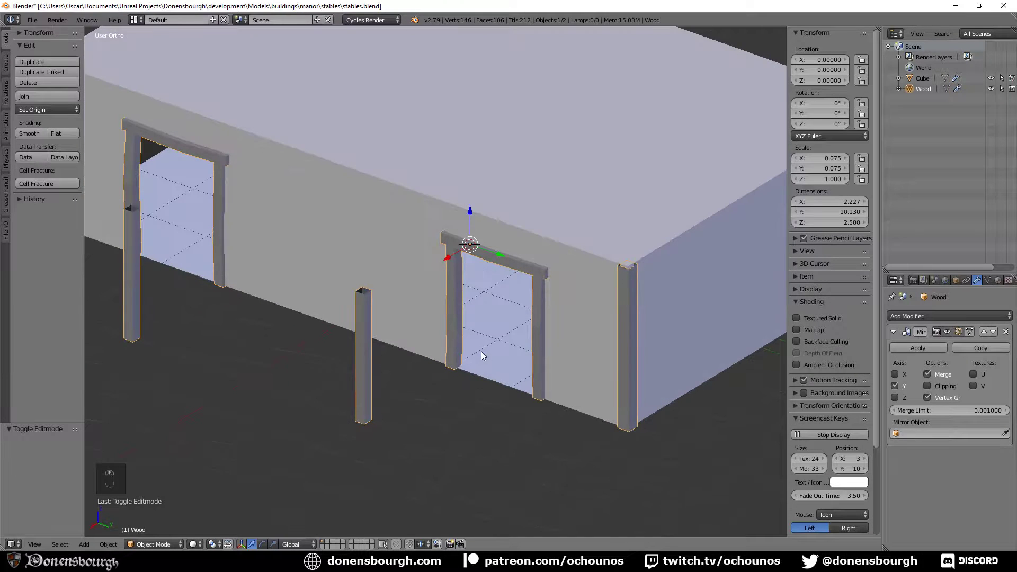
pyautogui.press('Tab')
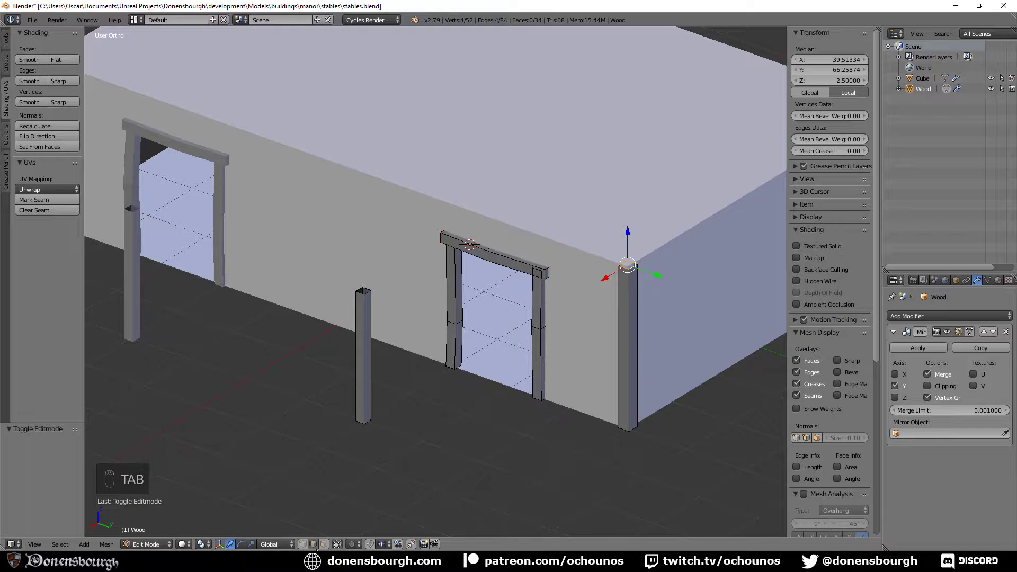
pyautogui.keyDown('alt'); pyautogui.rightClick(605, 382); pyautogui.keyUp('alt')
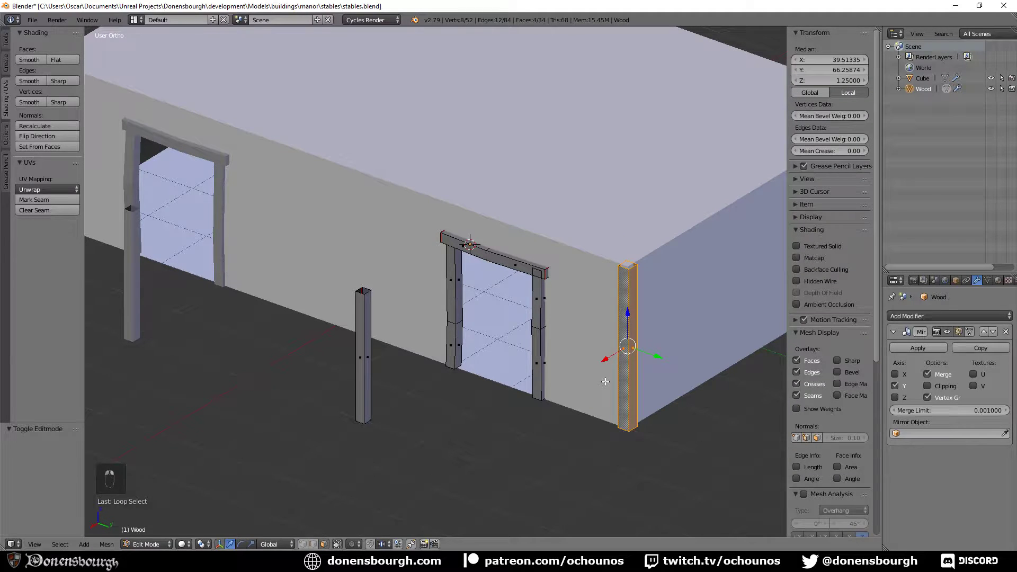
pyautogui.hotkey('shift', 'd')
pyautogui.rightClick(608, 377)
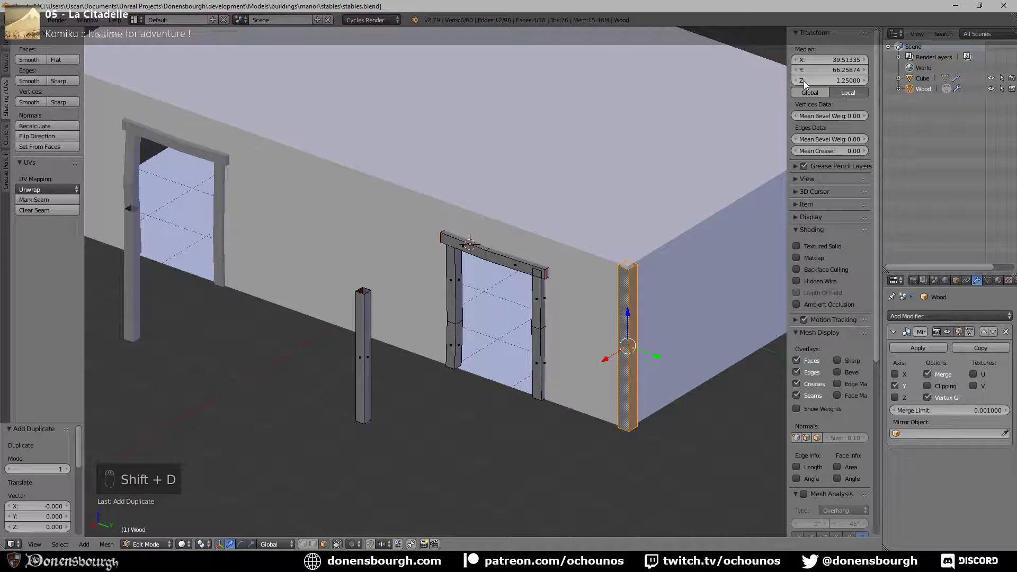
pyautogui.click(822, 69)
pyautogui.write('0')
pyautogui.press('Return')
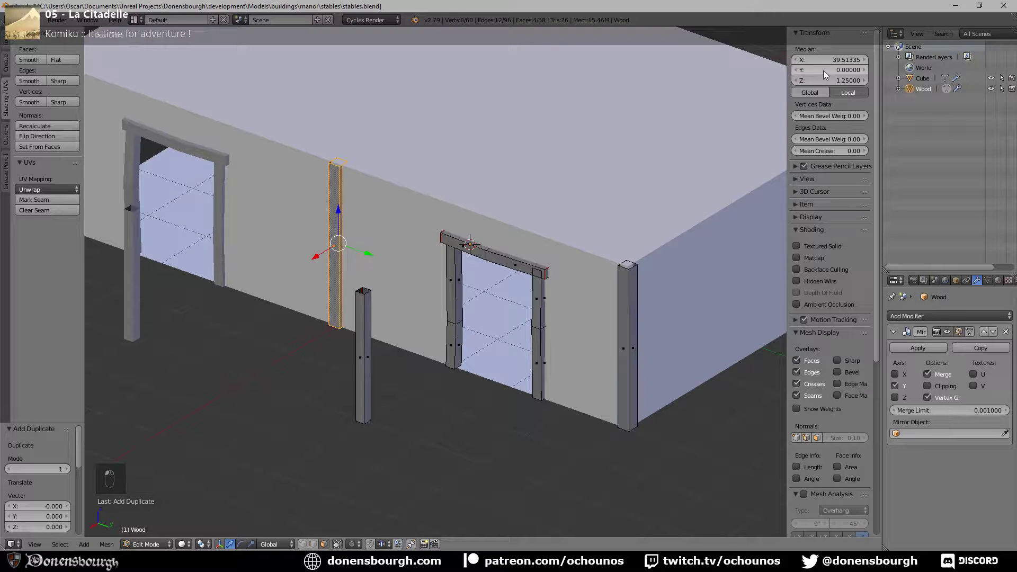
# - Try the copied front-wall post at Y positions 1 and 2, returning it to 1
pyautogui.moveTo(267, 304); pyautogui.dragTo(442, 339, button='middle')
pyautogui.moveTo(463, 387); pyautogui.dragTo(438, 386, button='middle')
pyautogui.moveTo(456, 225); pyautogui.dragTo(412, 304, button='middle')
pyautogui.moveTo(329, 335); pyautogui.dragTo(339, 273, button='middle')
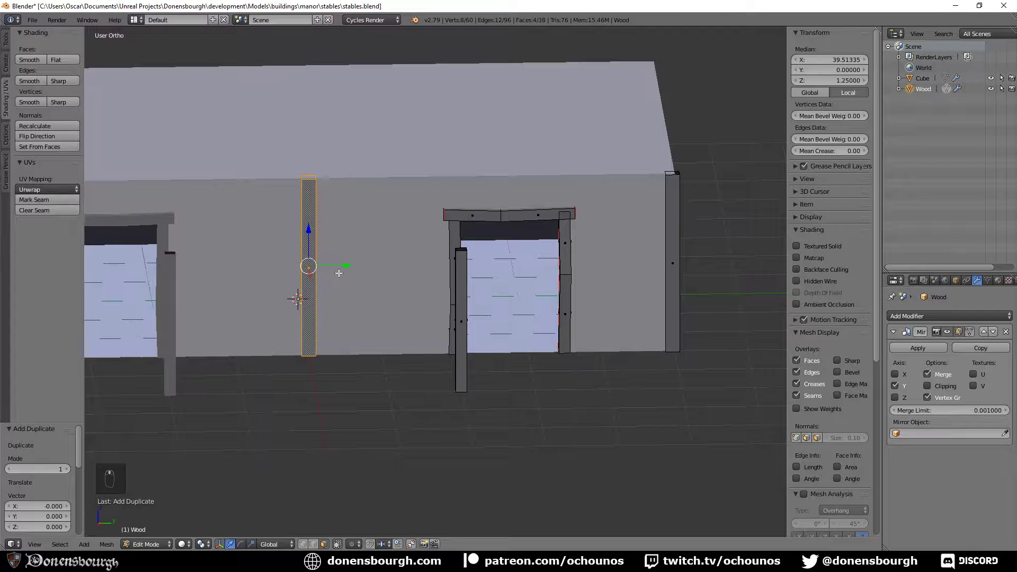
pyautogui.click(827, 69)
pyautogui.write('1')
pyautogui.press('Return')
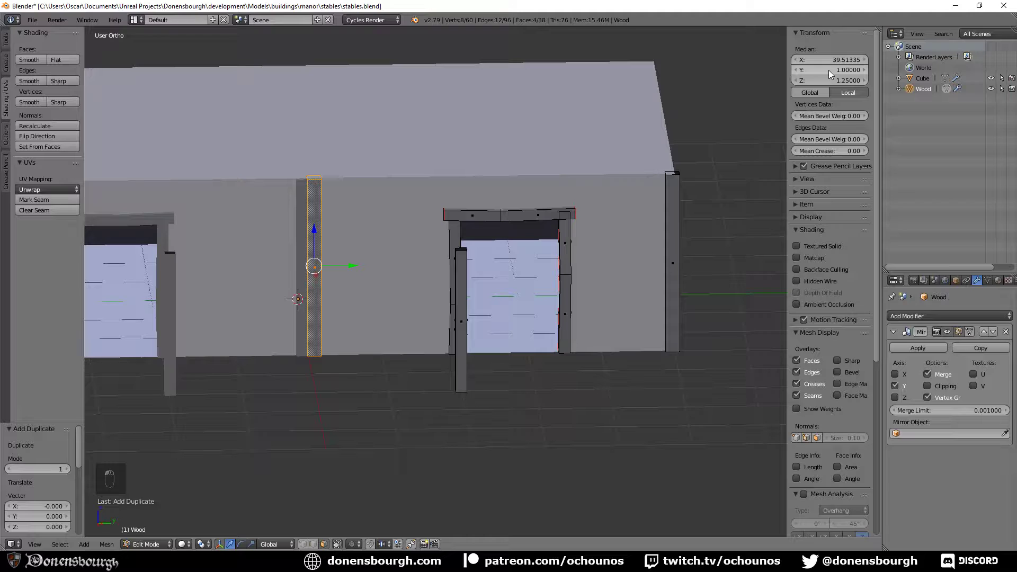
pyautogui.click(828, 70)
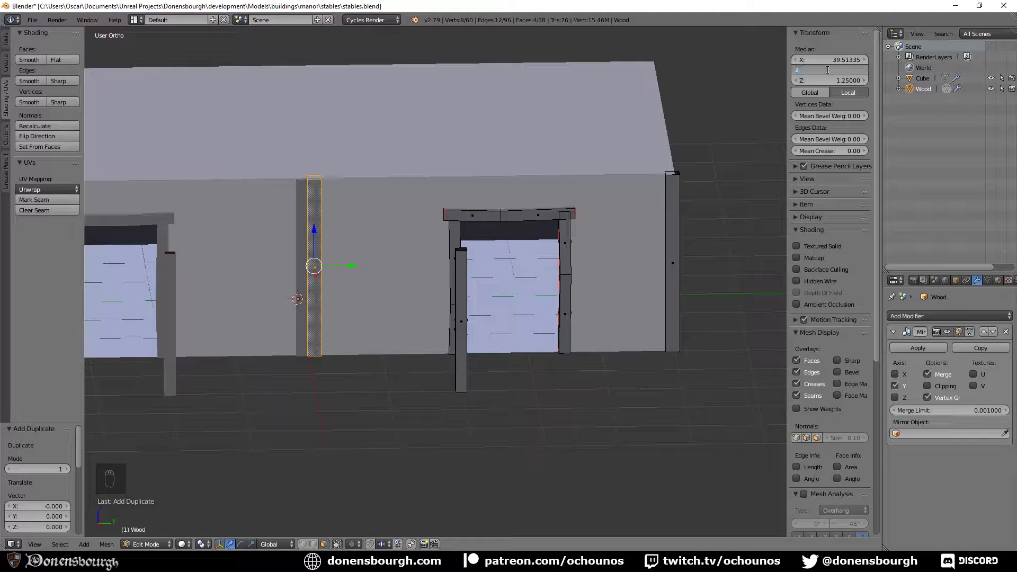
pyautogui.write('2')
pyautogui.press('Return')
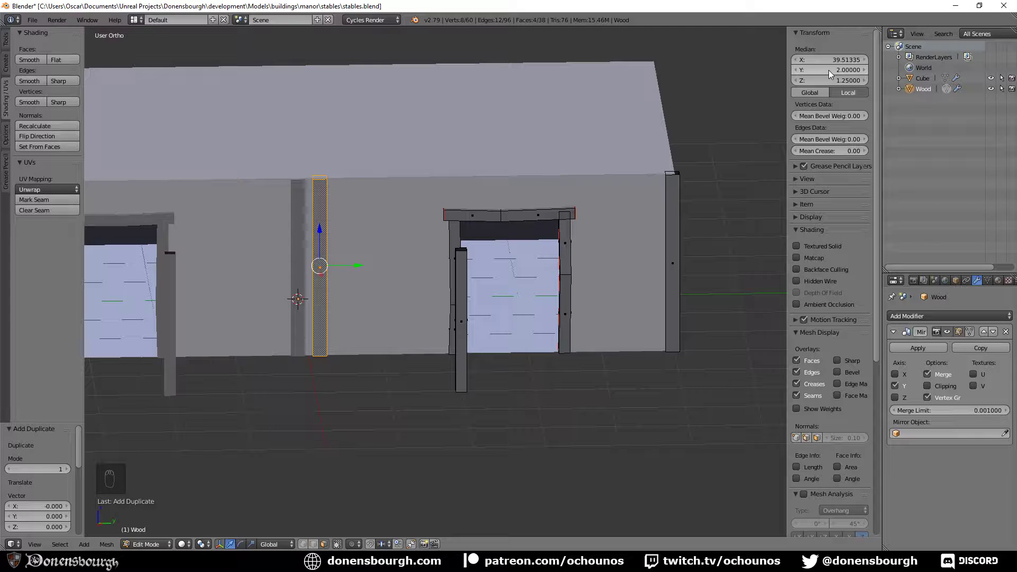
pyautogui.click(828, 70)
pyautogui.write('1')
pyautogui.press('Return')
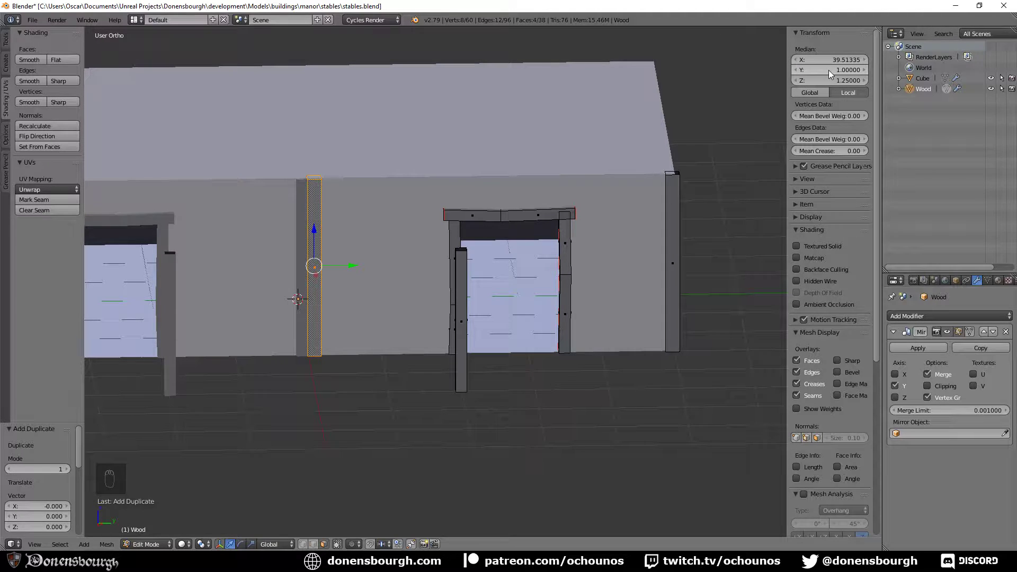
# - Apply the Wood object's scale and location in Object Mode
pyautogui.moveTo(431, 375); pyautogui.dragTo(403, 366, button='middle')
pyautogui.press('Tab')
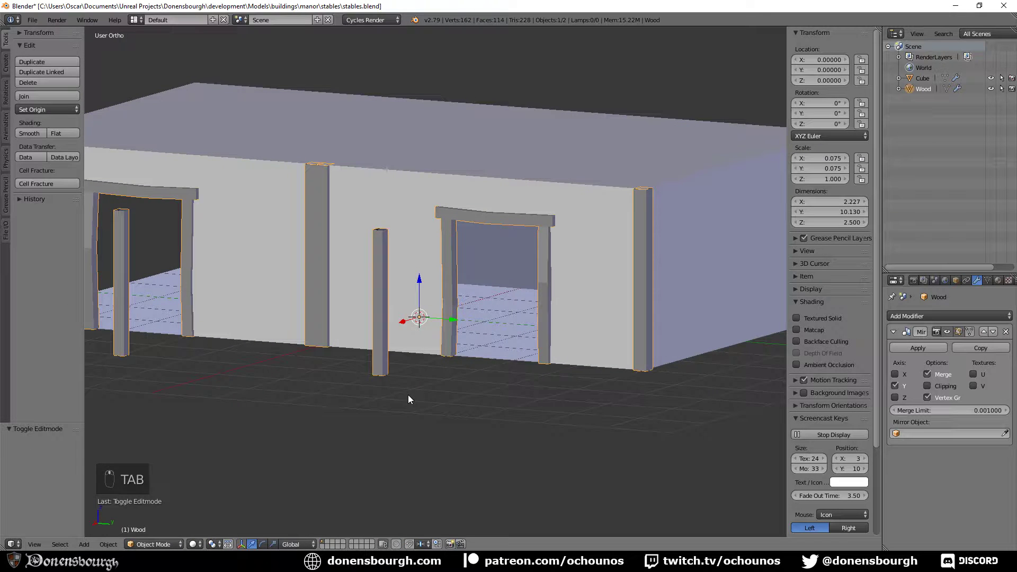
pyautogui.hotkey('ctrl', 'a')
pyautogui.click(408, 396)
pyautogui.hotkey('ctrl', 'a')
pyautogui.click(405, 363)
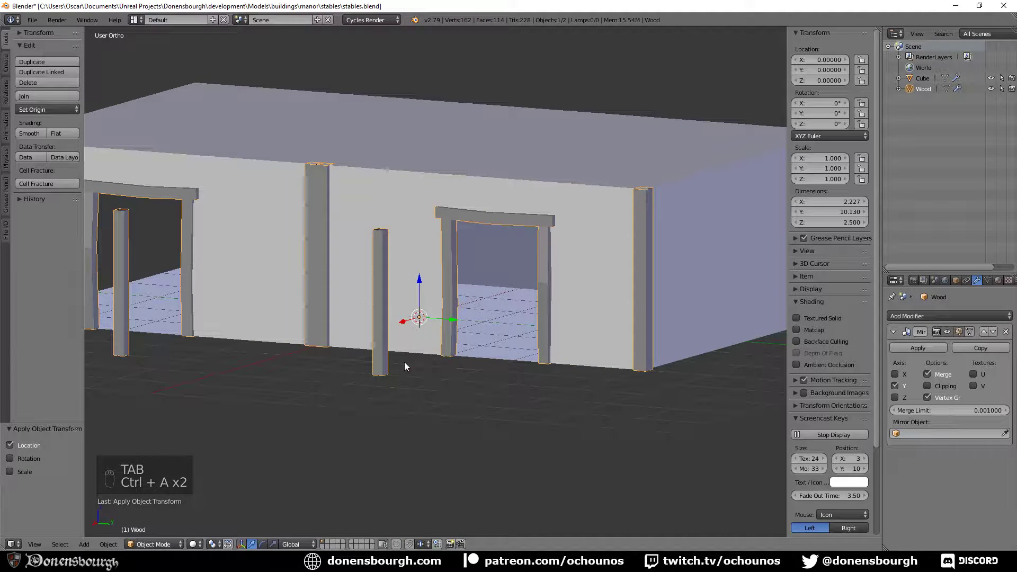
# - Compare Y positions 1 and 0.5 for the copied front-wall post and place it at Y 1
pyautogui.press('Tab')
pyautogui.moveTo(405, 361); pyautogui.dragTo(412, 374, button='middle')
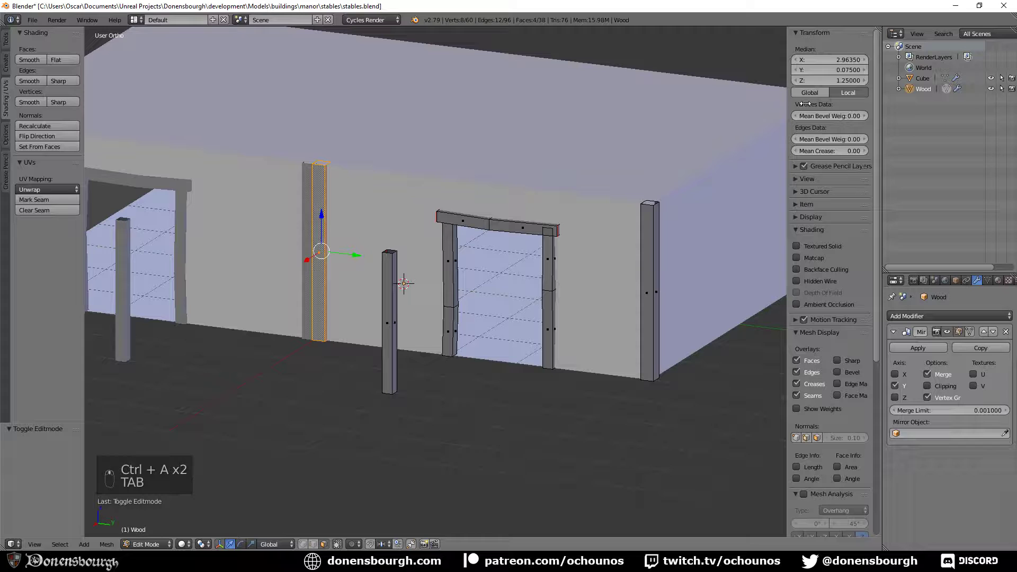
pyautogui.click(831, 71)
pyautogui.write('1')
pyautogui.press('Return')
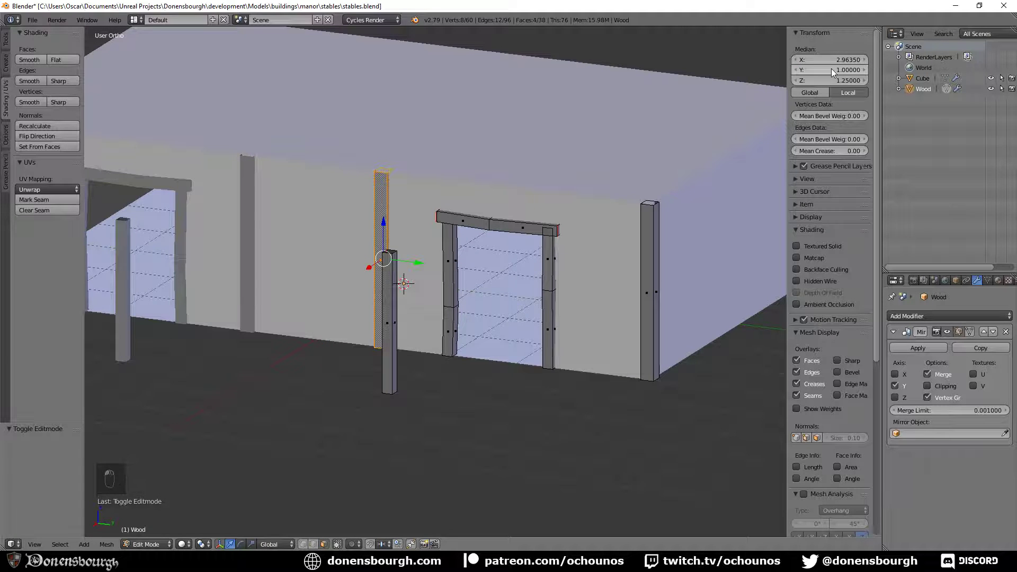
pyautogui.click(831, 69)
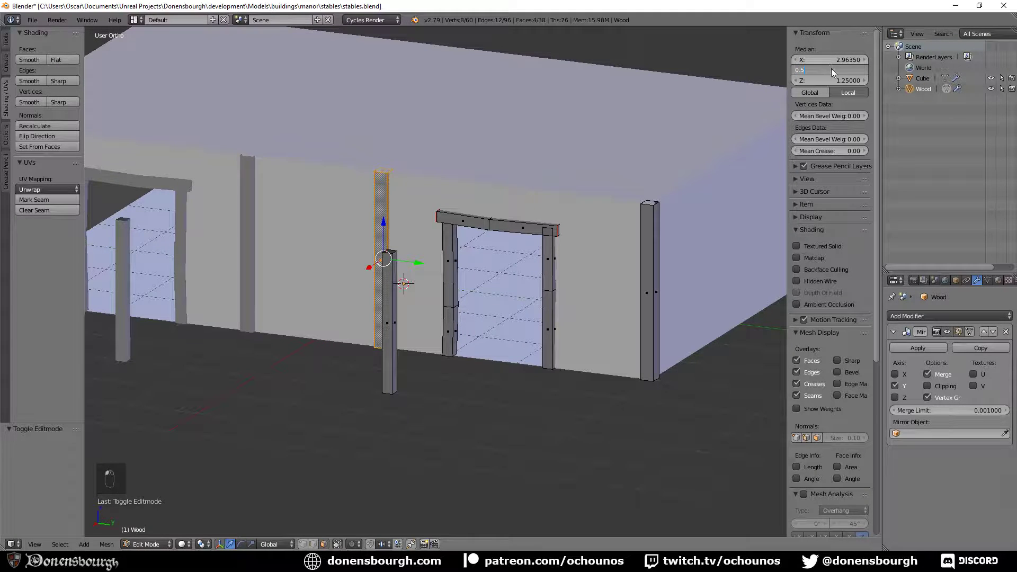
pyautogui.press('Return')
pyautogui.moveTo(364, 316); pyautogui.dragTo(405, 287, button='middle')
pyautogui.click(831, 70)
pyautogui.write('1')
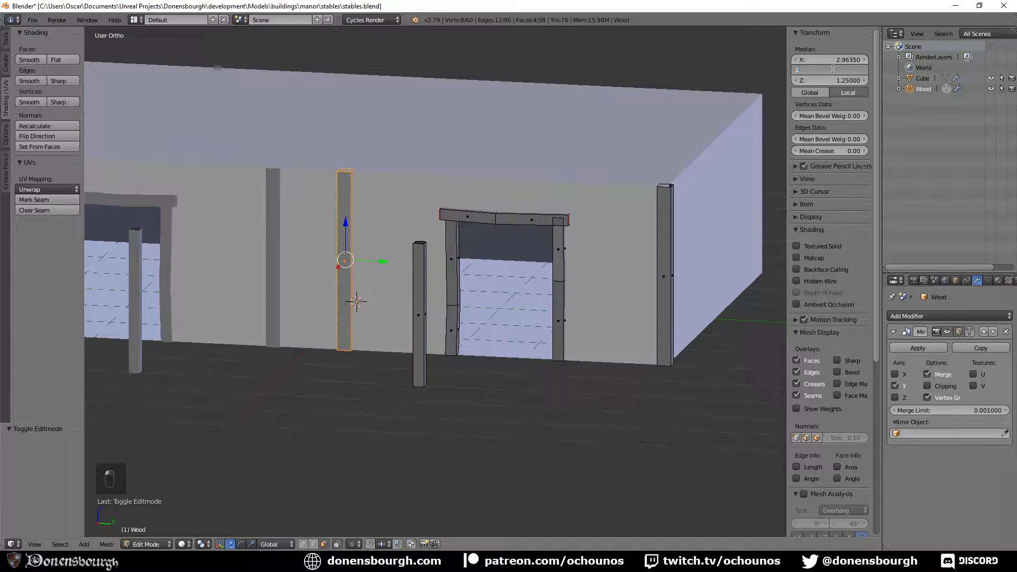
pyautogui.press('Return')
# - Enable X mirroring on the Wood object's Mirror modifier and check the posts around the building
pyautogui.moveTo(267, 399); pyautogui.dragTo(522, 377, button='middle')
pyautogui.moveTo(407, 385)
pyautogui.mouseDown(button='middle')
pyautogui.moveTo(504, 351)
pyautogui.moveTo(327, 359)
pyautogui.moveTo(393, 407)
pyautogui.moveTo(393, 391)
pyautogui.mouseUp(button='middle')
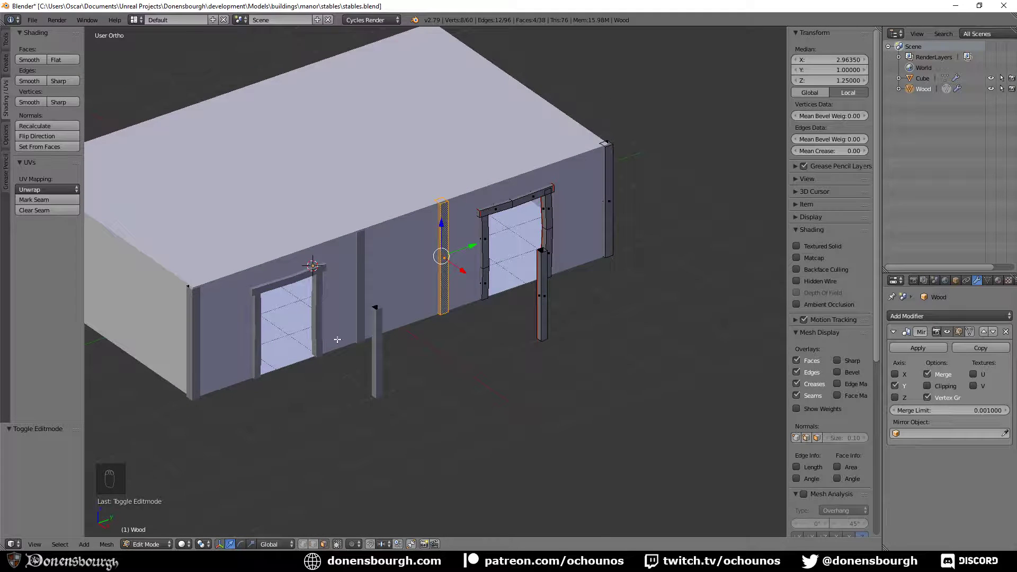
pyautogui.click(894, 375)
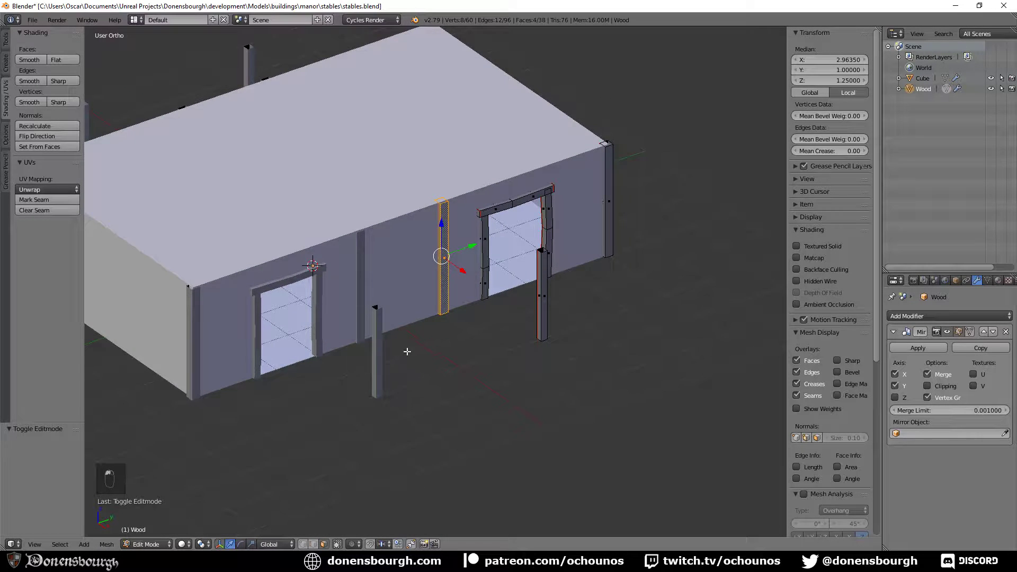
pyautogui.moveTo(407, 352); pyautogui.dragTo(422, 235, button='middle')
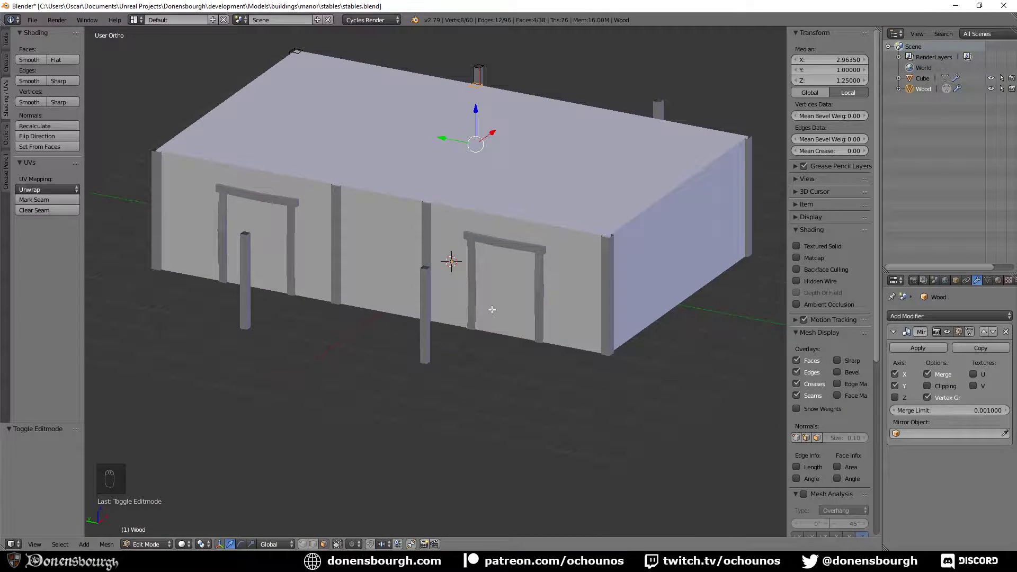
pyautogui.moveTo(557, 255); pyautogui.dragTo(307, 255, button='middle')
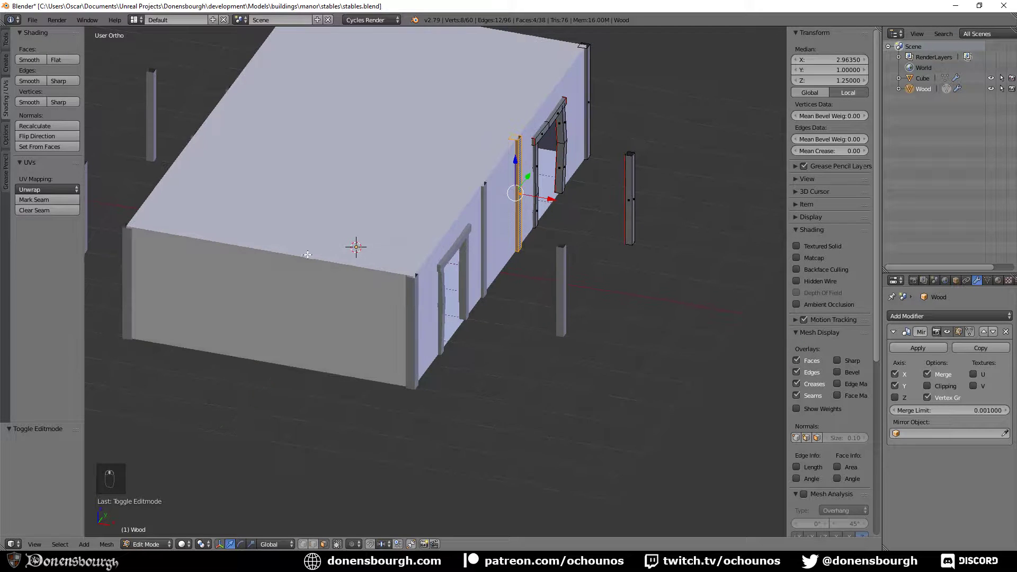
pyautogui.moveTo(478, 279); pyautogui.dragTo(371, 308, button='middle')
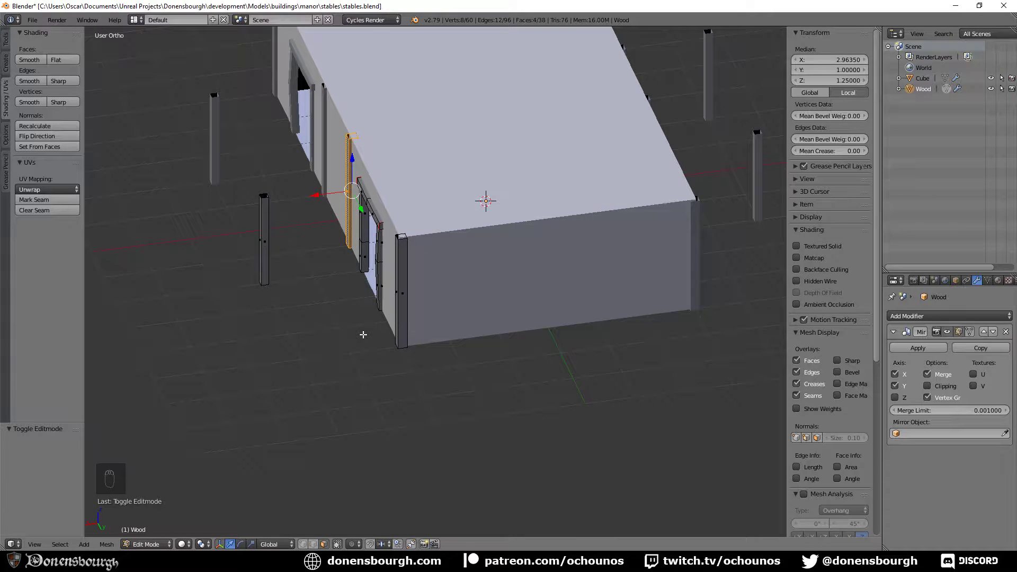
pyautogui.hotkey('shift', 'd')
pyautogui.hotkey('ctrl', 'z')
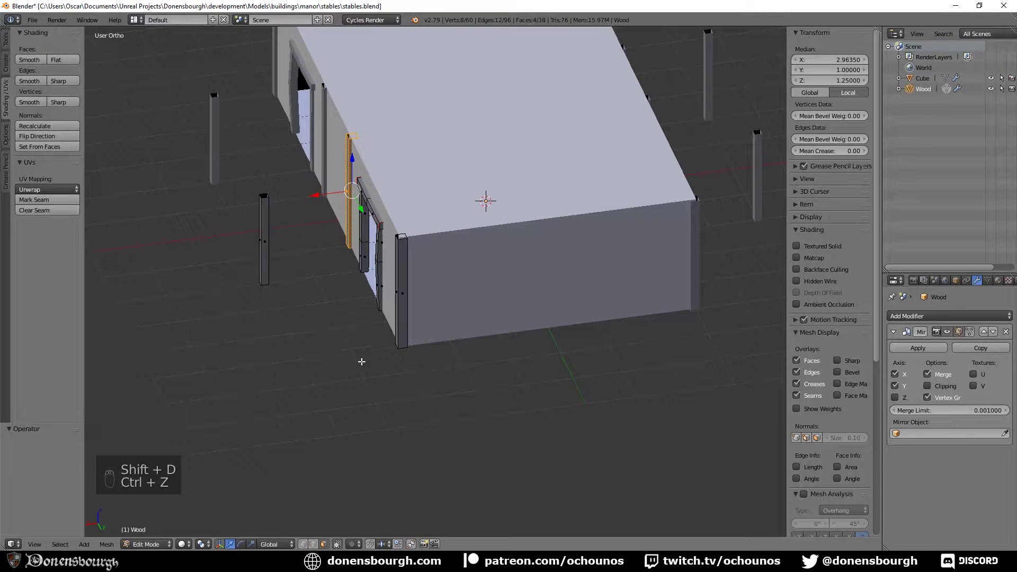
pyautogui.hotkey('ctrl', 'z')
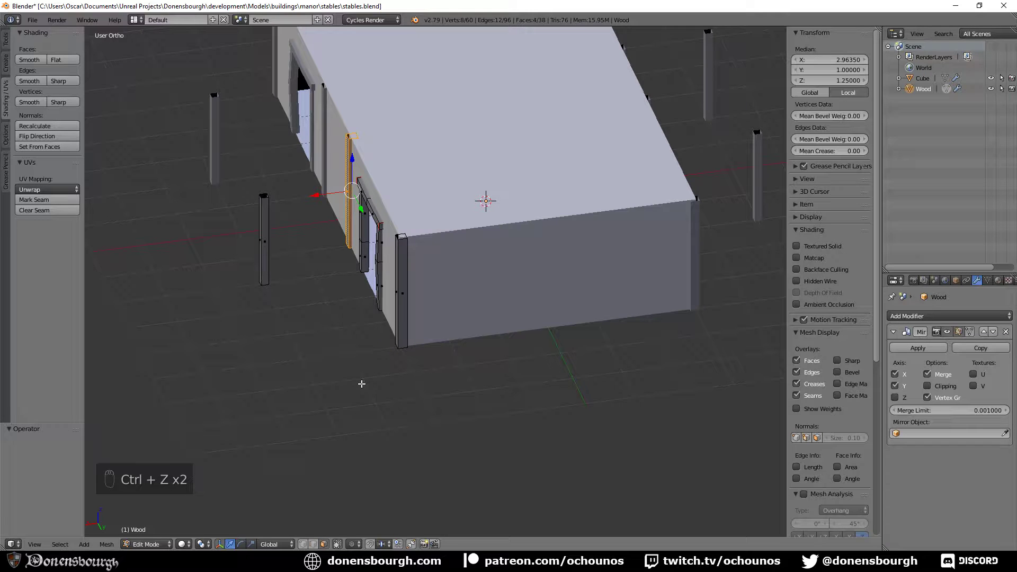
# - Duplicate the front corner post and slide the copy along X on the end wall to about X 1.43
pyautogui.keyDown('alt'); pyautogui.rightClick(406, 288); pyautogui.keyUp('alt')
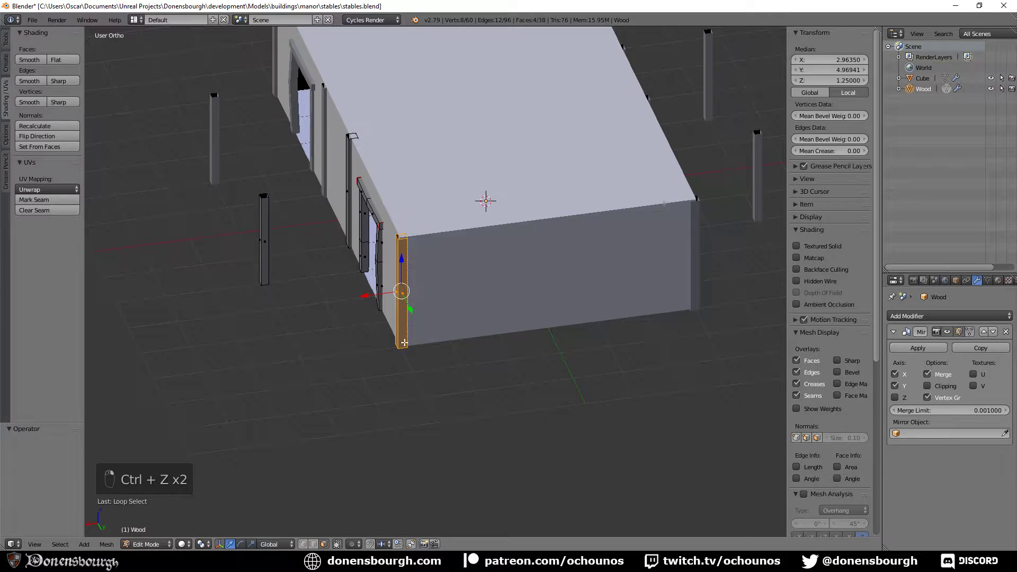
pyautogui.hotkey('shift', 'd')
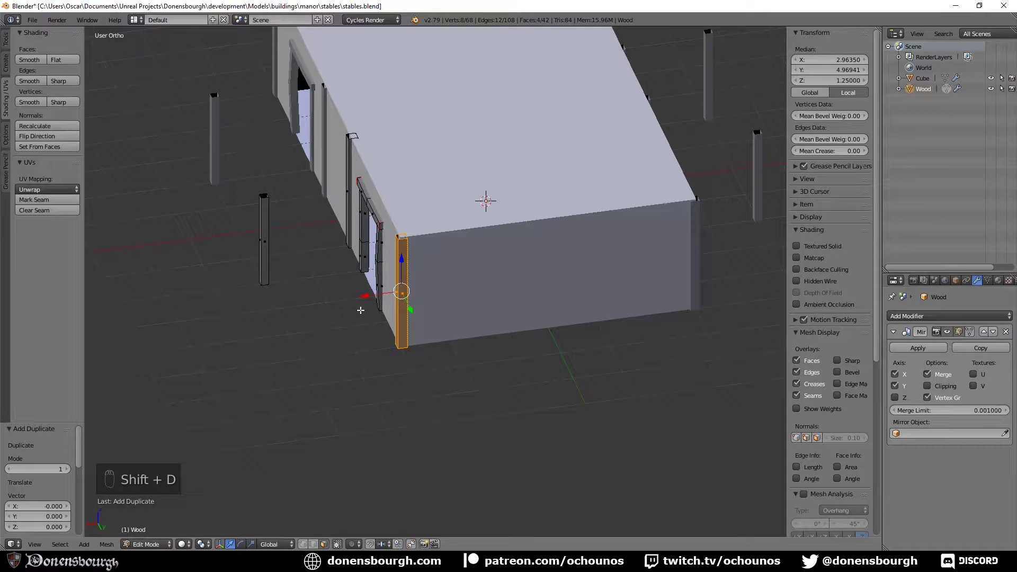
pyautogui.press('x')
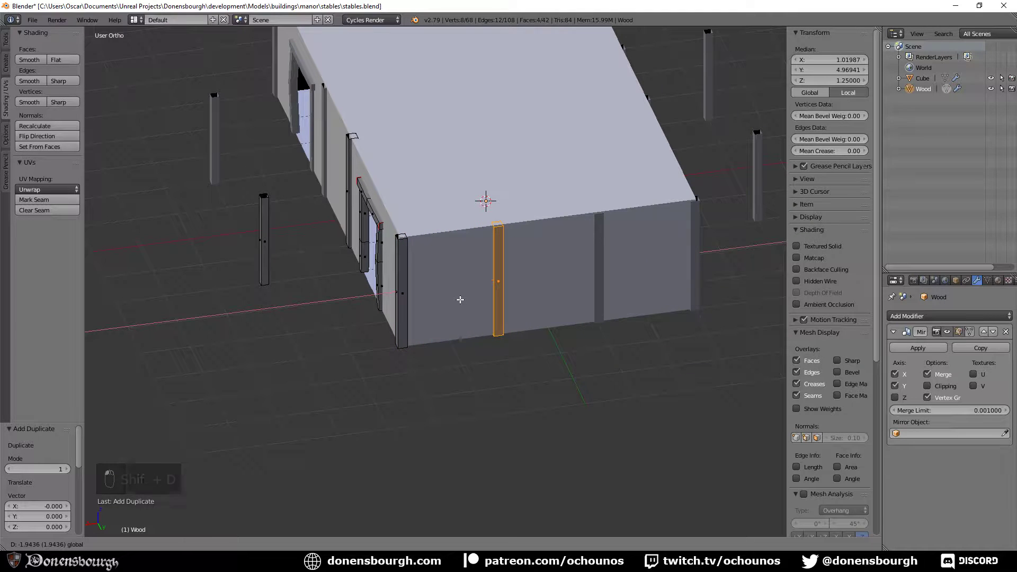
pyautogui.click(437, 310)
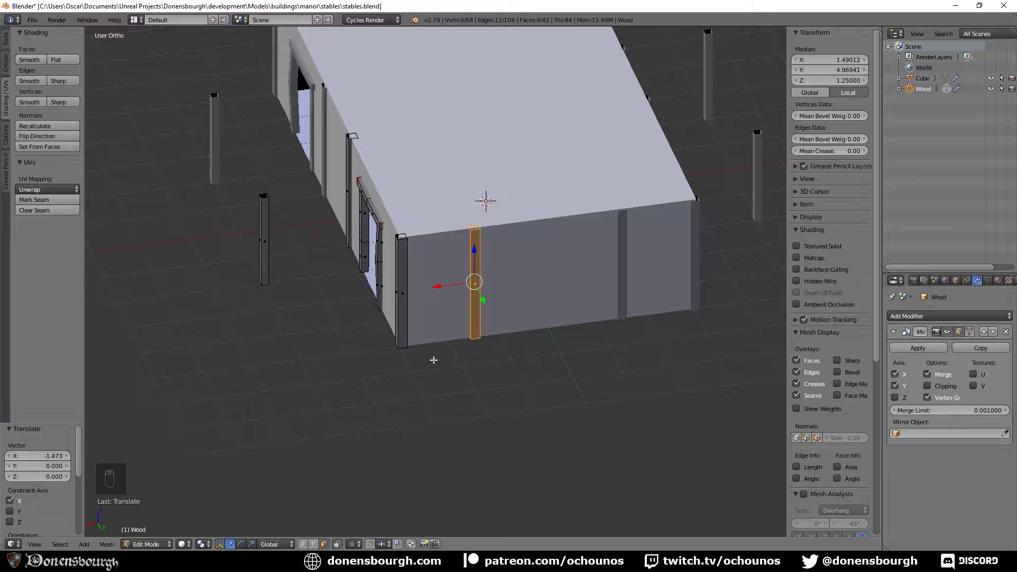
pyautogui.press('g')
pyautogui.press('x')
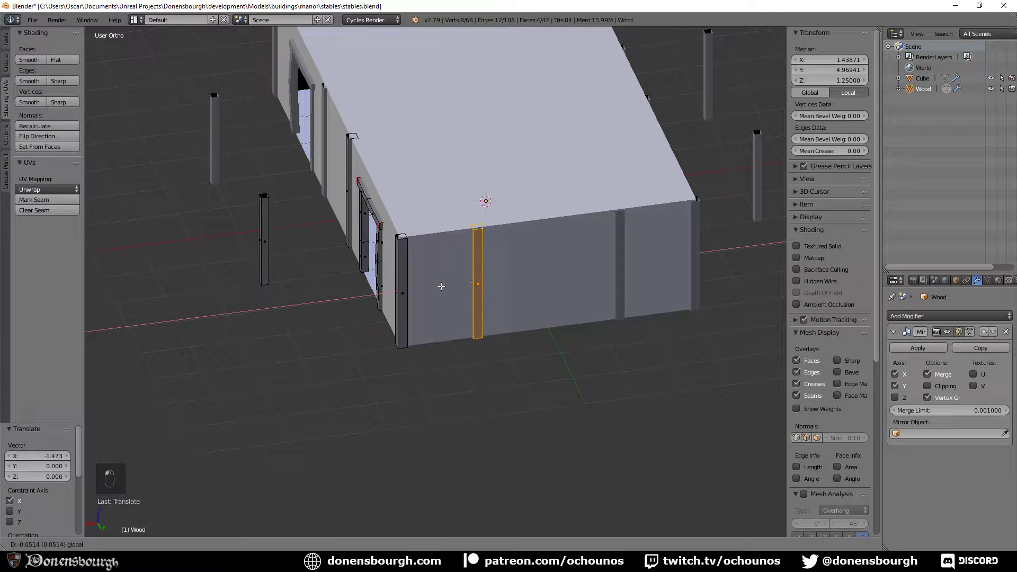
pyautogui.click(442, 287)
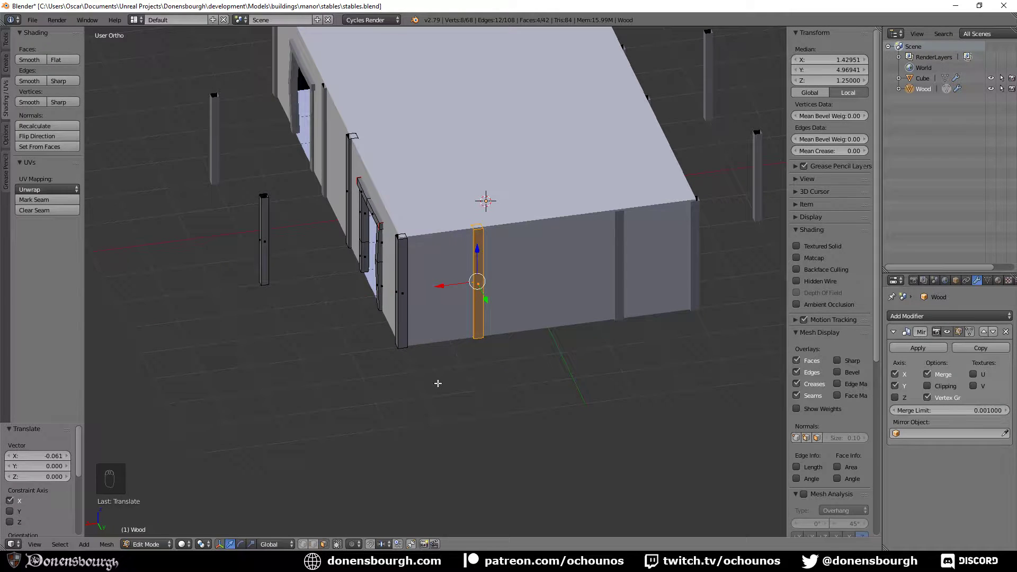
# - Duplicate the selected end-wall post and place the copy at X 0, in the middle of the end wall
pyautogui.hotkey('shift', 'd')
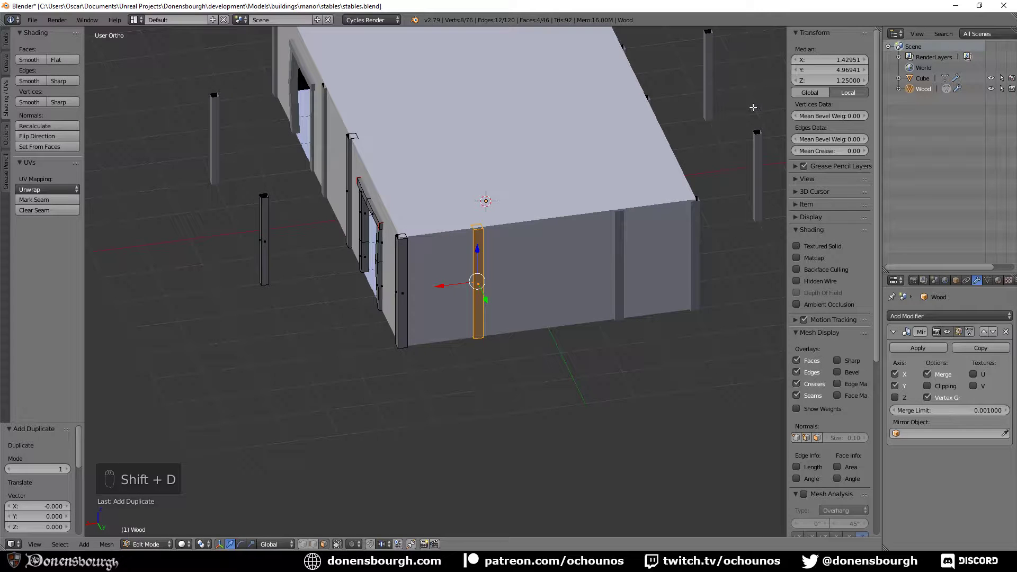
pyautogui.click(834, 60)
pyautogui.write('1')
pyautogui.press('Return')
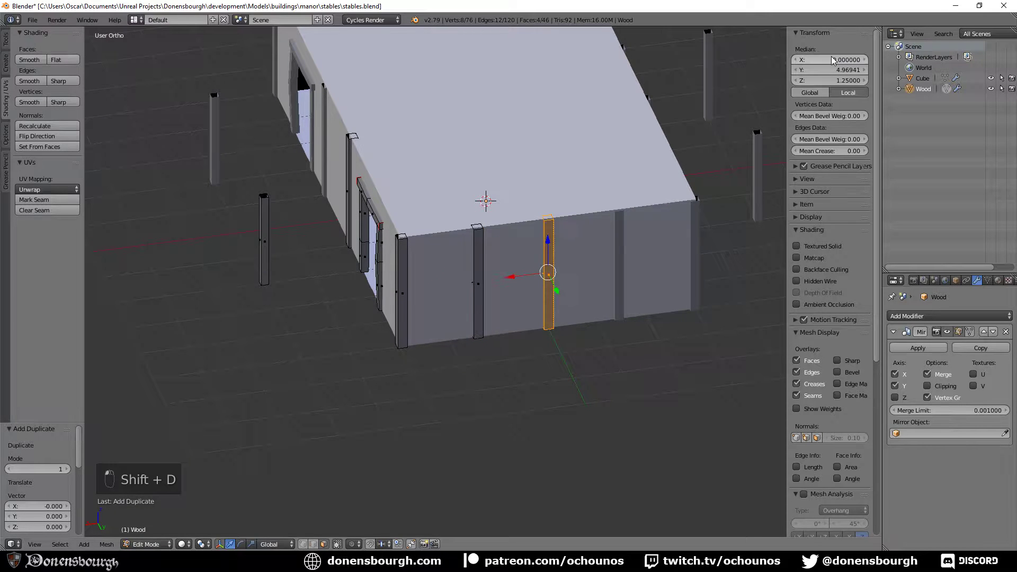
pyautogui.moveTo(613, 336); pyautogui.dragTo(545, 341, button='middle')
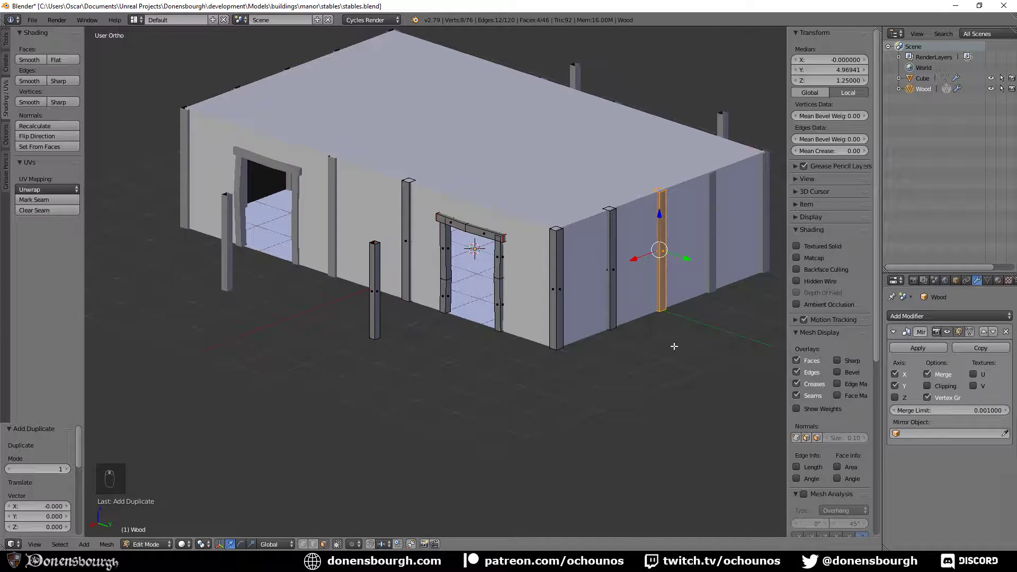
pyautogui.moveTo(609, 331); pyautogui.dragTo(552, 407, button='middle')
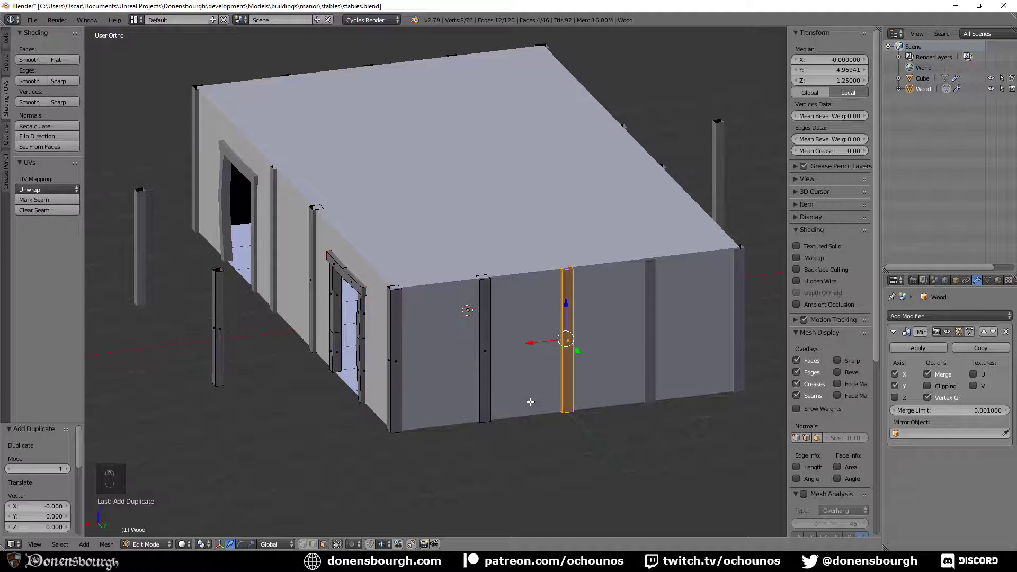
# - Duplicate the middle end-wall post and move the copy along X outside the building to about X 4.98
pyautogui.hotkey('shift', 'd')
pyautogui.rightClick(530, 402)
pyautogui.moveTo(528, 344); pyautogui.dragTo(242, 385)
pyautogui.press('s')
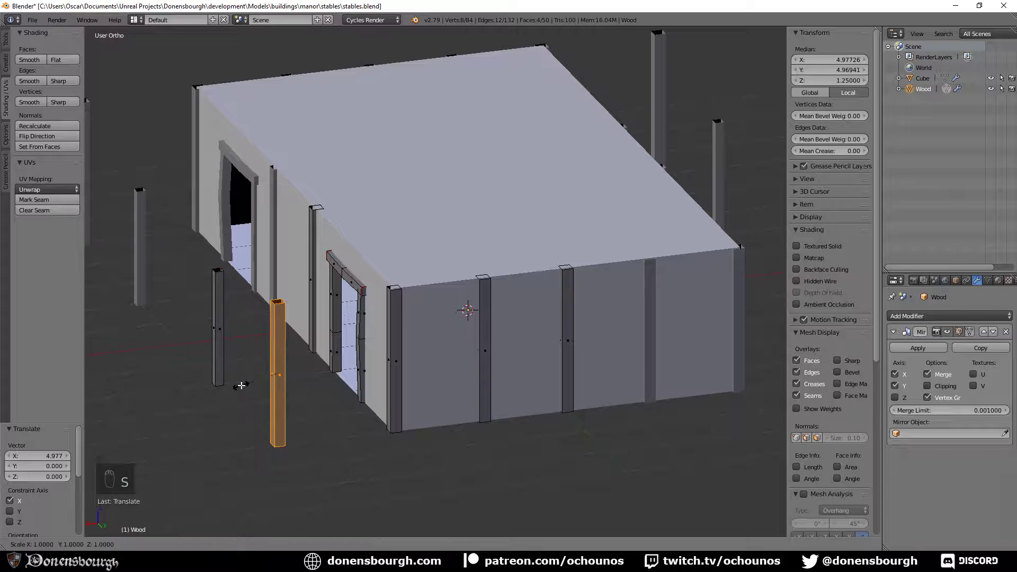
pyautogui.hotkey('shift', 'z')
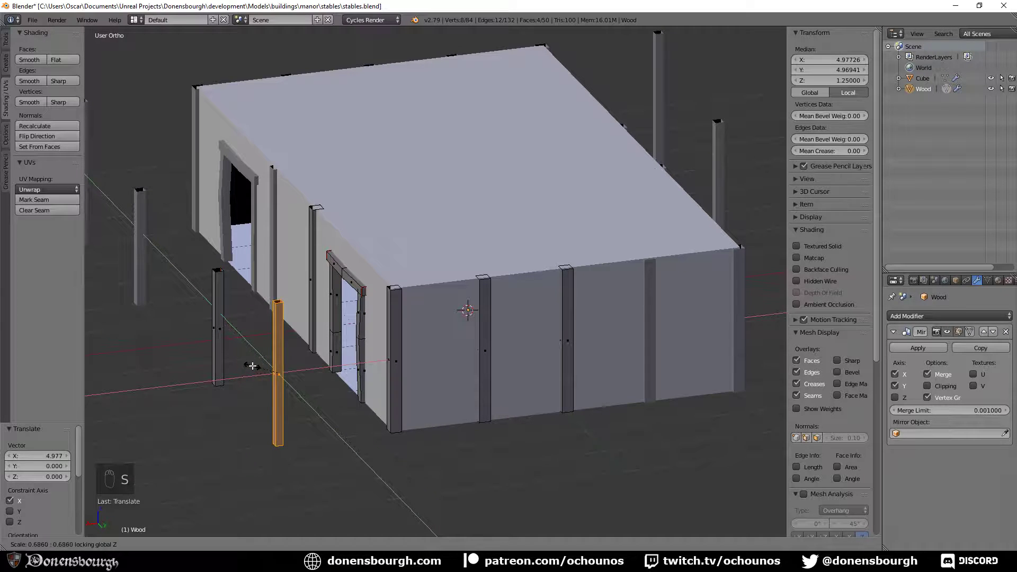
pyautogui.click(257, 363)
pyautogui.hotkey('ctrl', 'z')
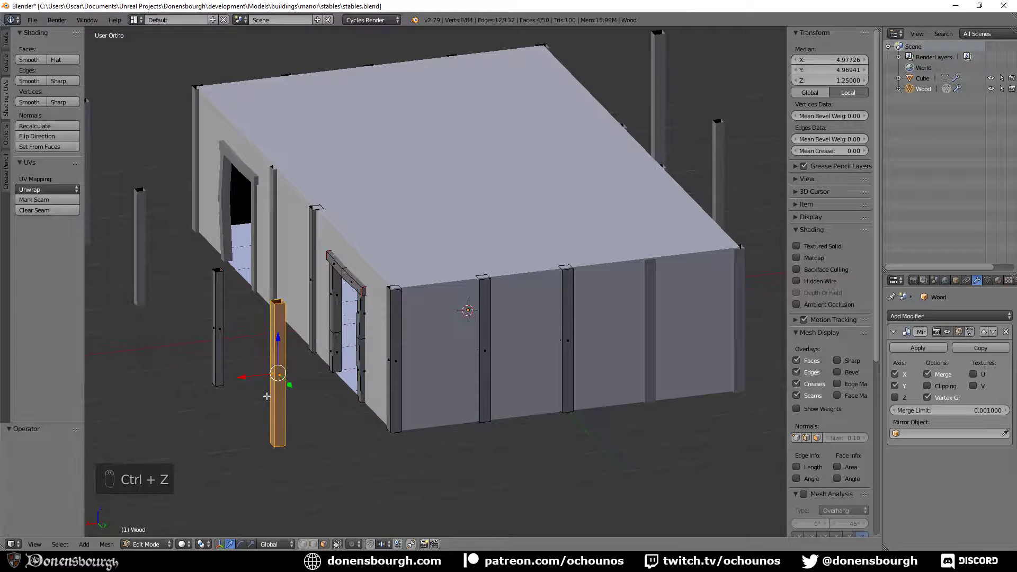
# - Thin the copied post to about 0.744 on X and Y and slide it along X to about 2.17 on the end wall
pyautogui.press('s')
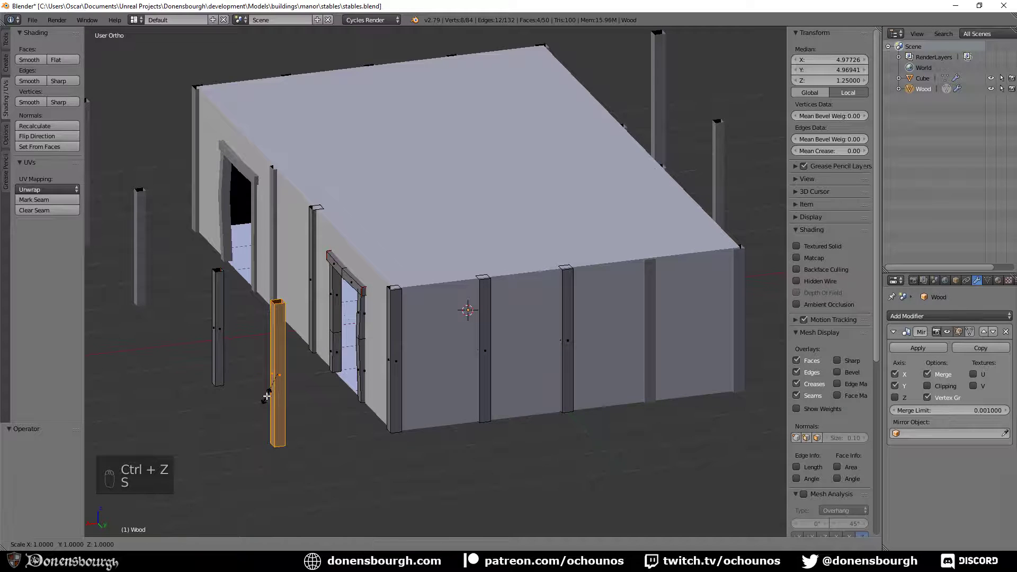
pyautogui.hotkey('shift', 'z')
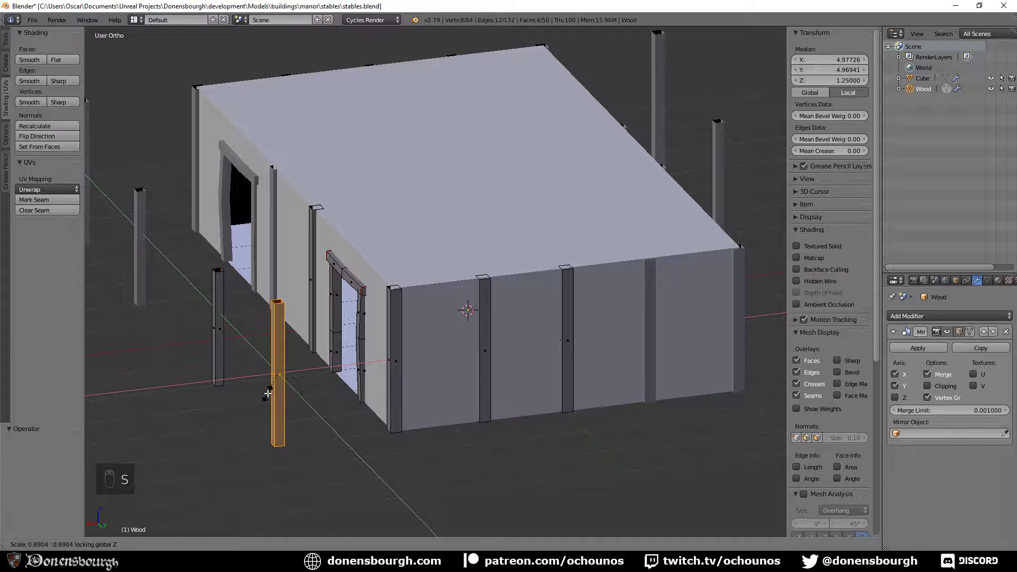
pyautogui.click(270, 389)
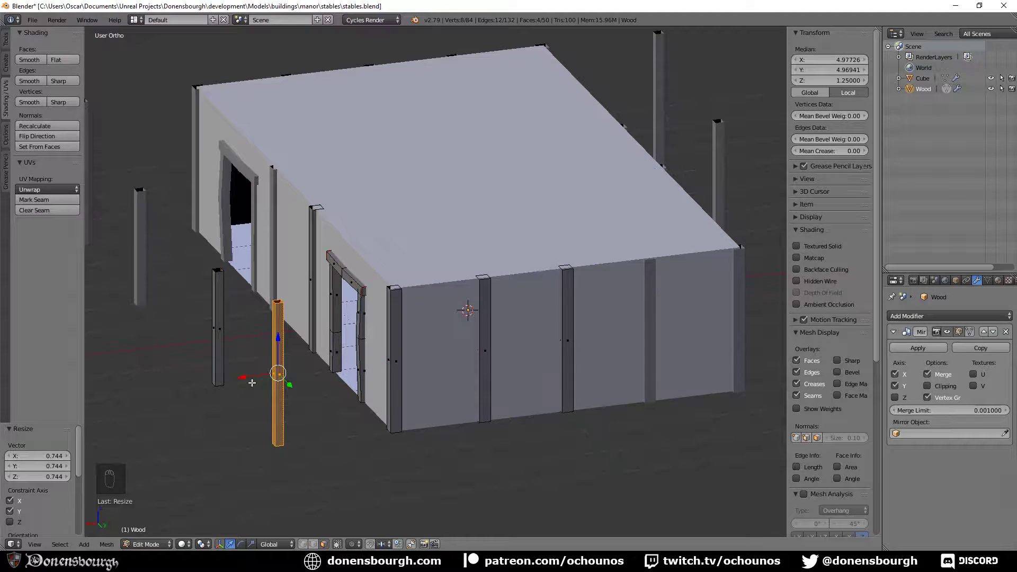
pyautogui.moveTo(252, 383); pyautogui.dragTo(406, 355)
# - Rotate the thin post about -28.7° around global Y to make a diagonal brace between the corner post and its neighbour
pyautogui.press('r')
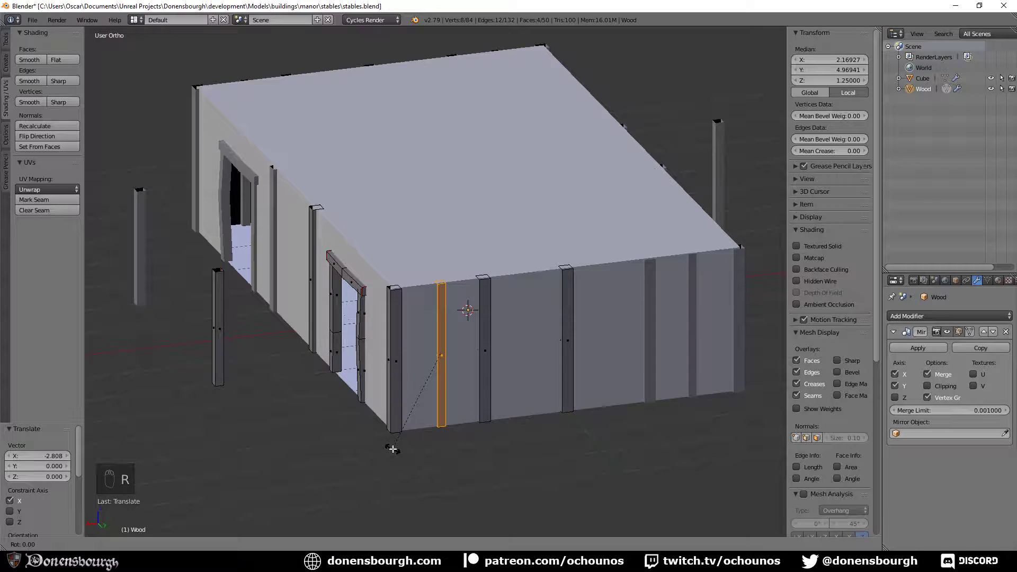
pyautogui.press('y')
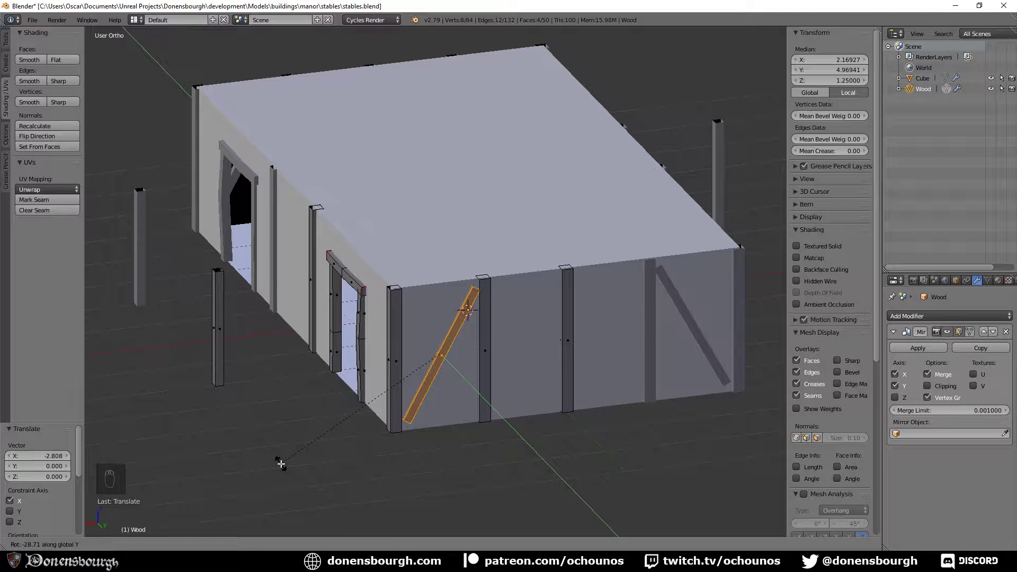
pyautogui.click(281, 463)
# - Select the edge loop at the diagonal brace's upper end in edge select mode and fill it with a face
pyautogui.press('KP_Decimal')
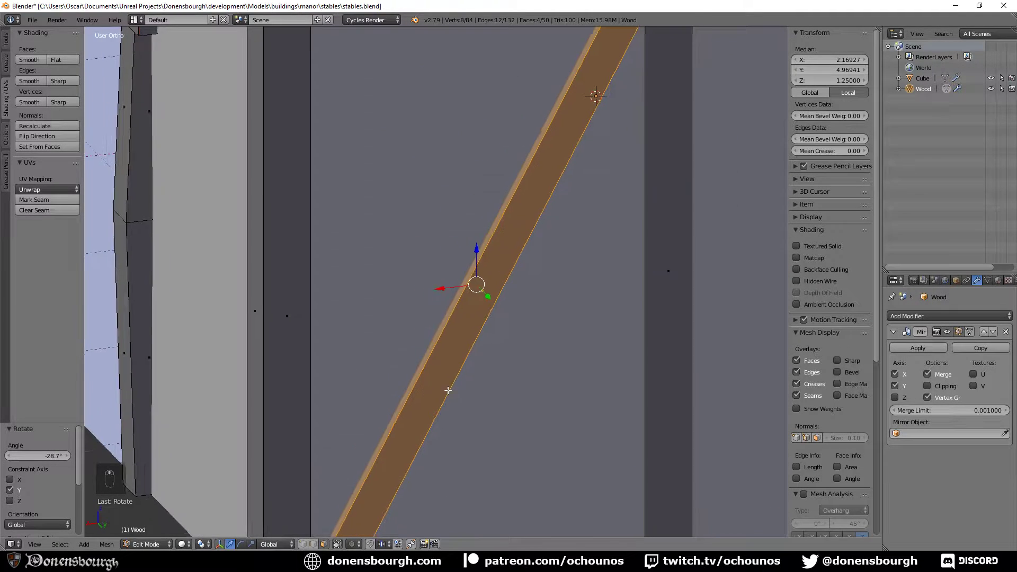
pyautogui.scroll(-5, 447, 390)
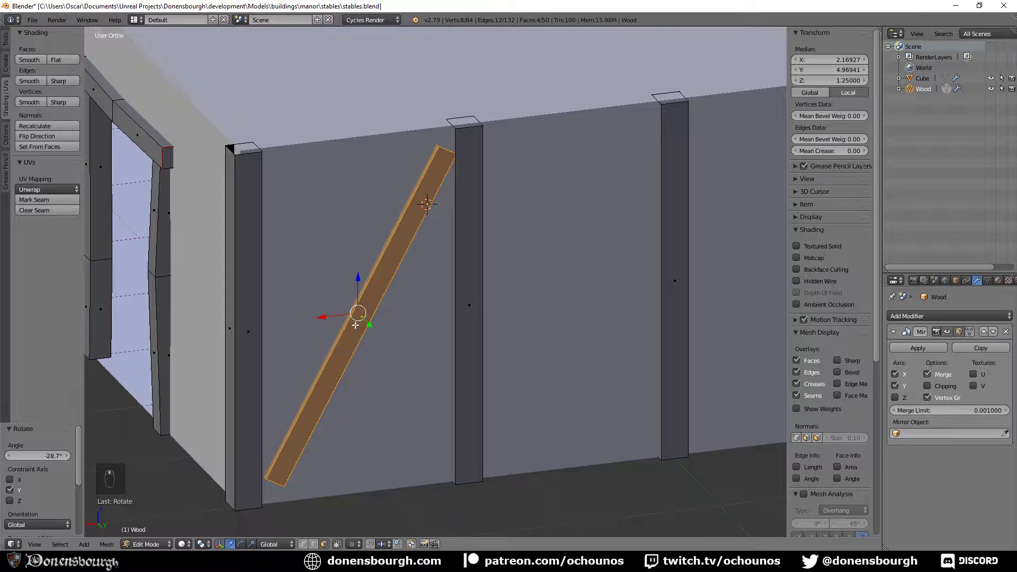
pyautogui.keyDown('shift'); pyautogui.moveTo(356, 325); pyautogui.dragTo(325, 364, button='middle'); pyautogui.keyUp('shift')
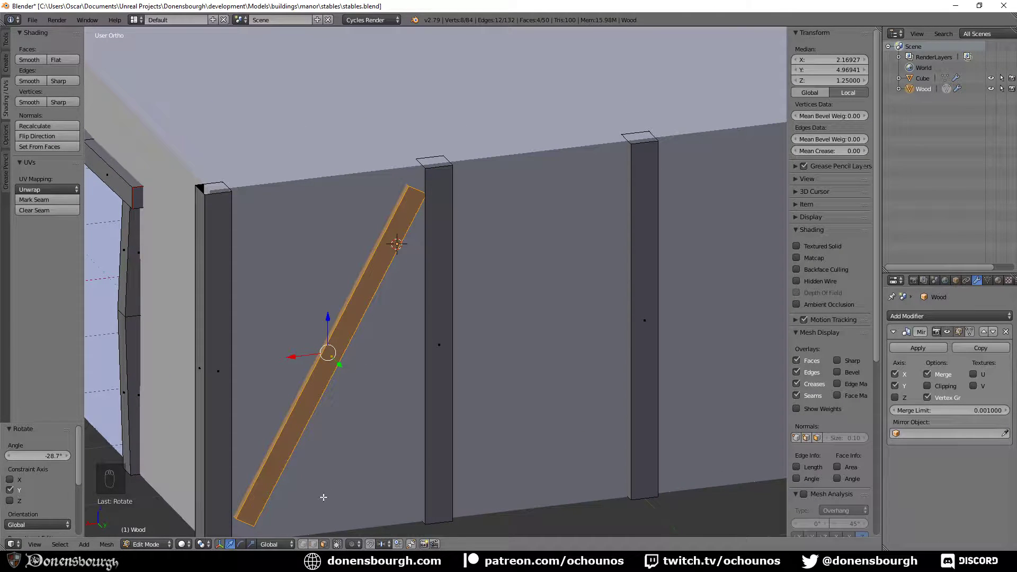
pyautogui.click(313, 544)
pyautogui.keyDown('alt'); pyautogui.rightClick(415, 191); pyautogui.keyUp('alt')
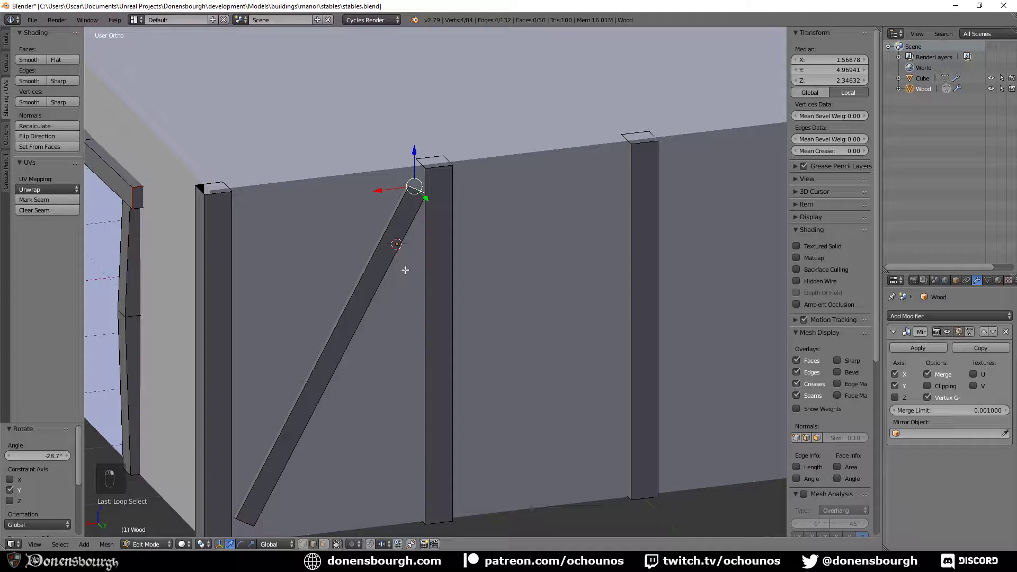
pyautogui.press('f')
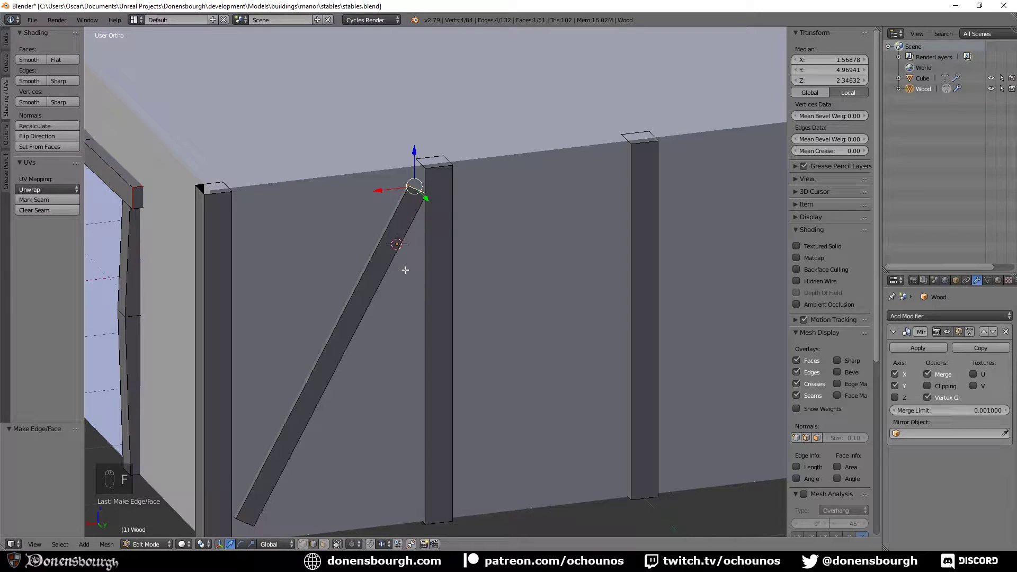
# - Using Normal orientation, extend the brace's upper end along its length to the top of the wall and delete the cap face
pyautogui.click(275, 545)
pyautogui.click(271, 509)
pyautogui.moveTo(433, 147); pyautogui.dragTo(445, 129)
pyautogui.press('x')
pyautogui.click(445, 130)
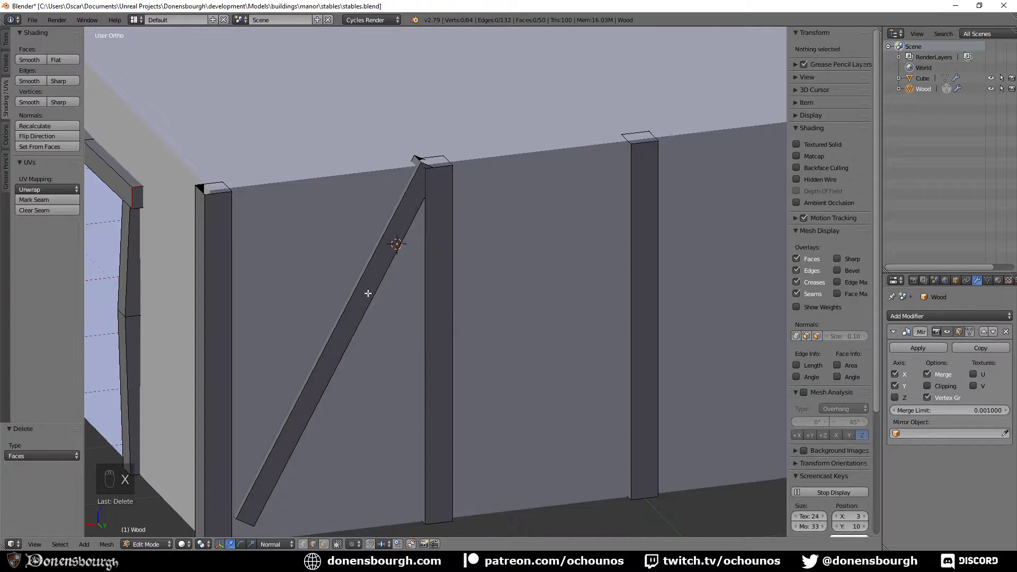
# - Fill the brace's lower end, extend it about 0.21 along its normal to the corner post's base, and delete the cap face
pyautogui.keyDown('shift'); pyautogui.moveTo(333, 403); pyautogui.dragTo(427, 290, button='middle'); pyautogui.keyUp('shift')
pyautogui.keyDown('alt'); pyautogui.click(343, 411); pyautogui.keyUp('alt')
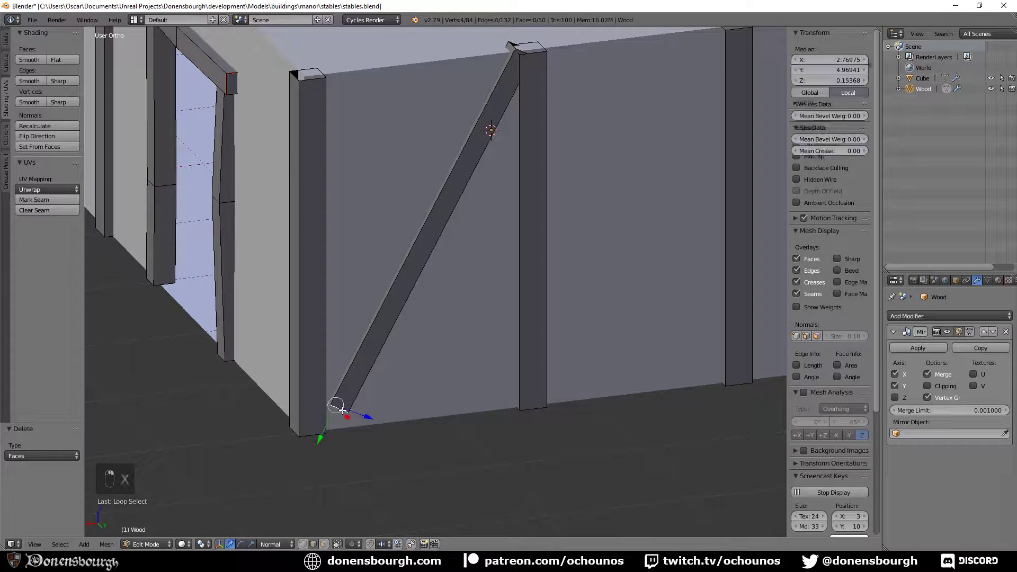
pyautogui.press('f')
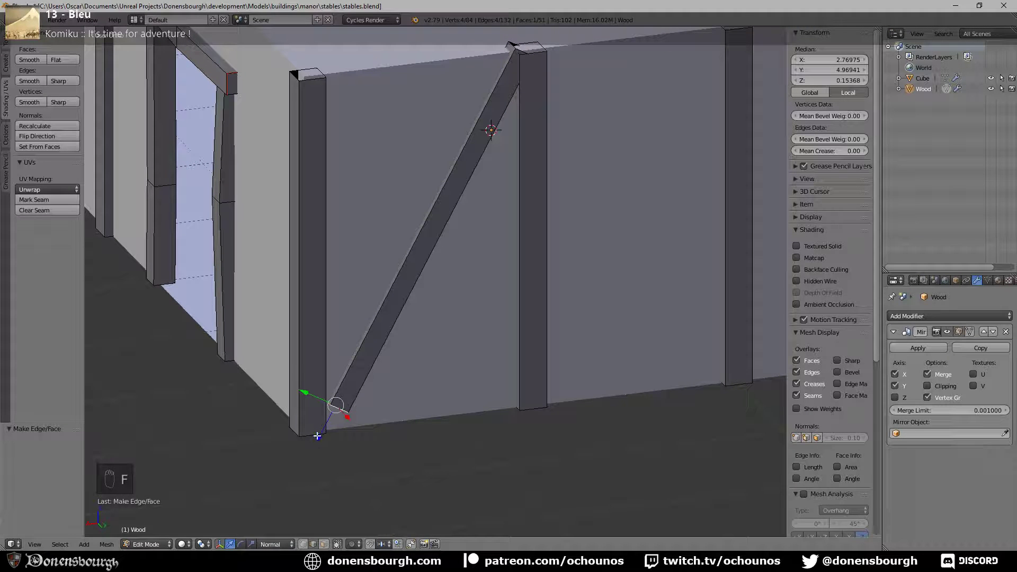
pyautogui.press('g')
pyautogui.press('z')
pyautogui.press('z')
pyautogui.click(304, 464)
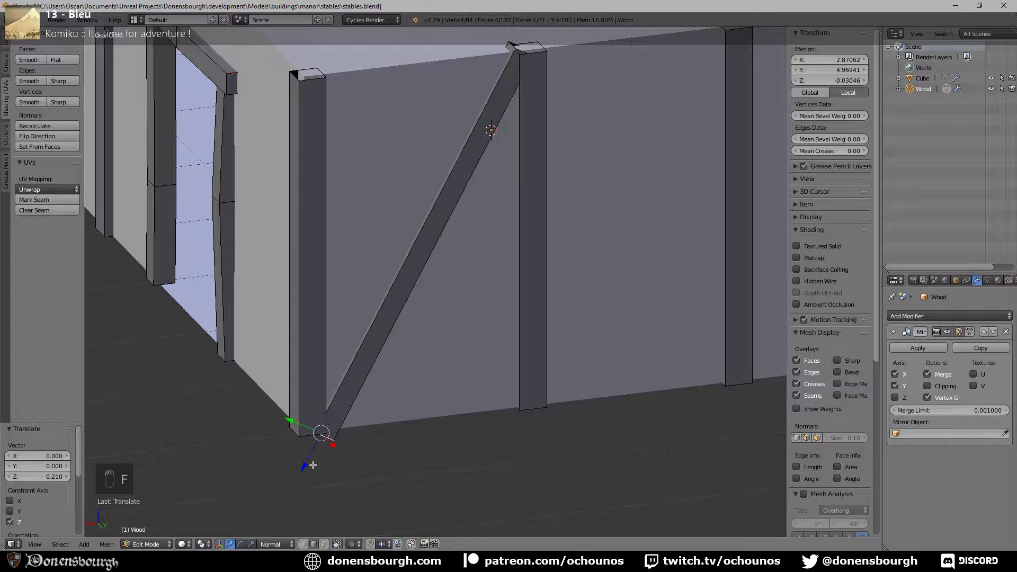
pyautogui.press('x')
pyautogui.click(303, 437)
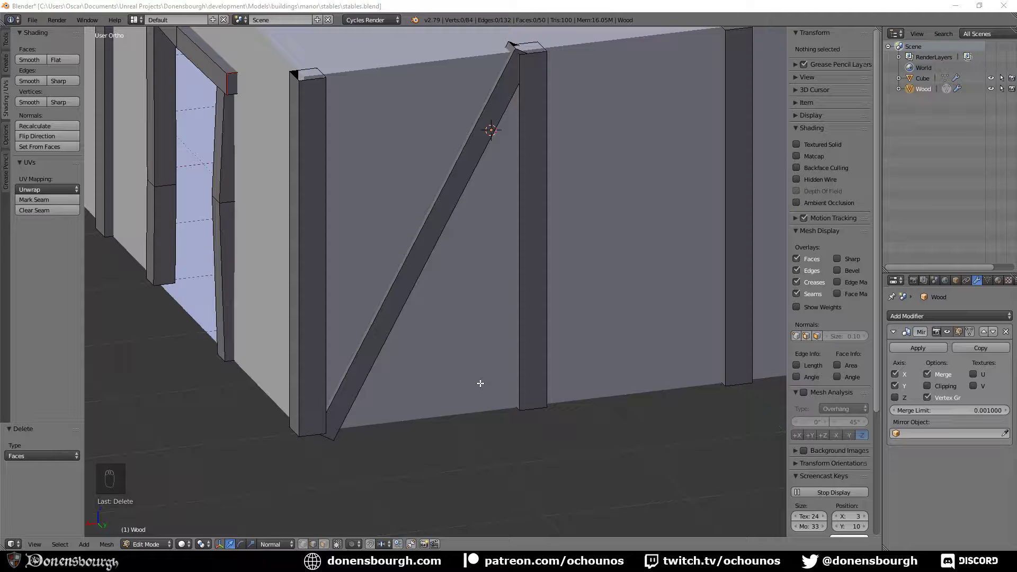
# - Select the whole diagonal brace, duplicate it in place and rotate the copy 90° around global Y
pyautogui.moveTo(480, 384)
pyautogui.mouseDown(button='middle')
pyautogui.moveTo(483, 408)
pyautogui.moveTo(495, 386)
pyautogui.moveTo(491, 421)
pyautogui.moveTo(499, 338)
pyautogui.moveTo(500, 357)
pyautogui.moveTo(529, 339)
pyautogui.moveTo(520, 385)
pyautogui.moveTo(549, 367)
pyautogui.moveTo(522, 384)
pyautogui.moveTo(446, 340)
pyautogui.moveTo(399, 345)
pyautogui.moveTo(466, 348)
pyautogui.moveTo(413, 340)
pyautogui.mouseUp(button='middle')
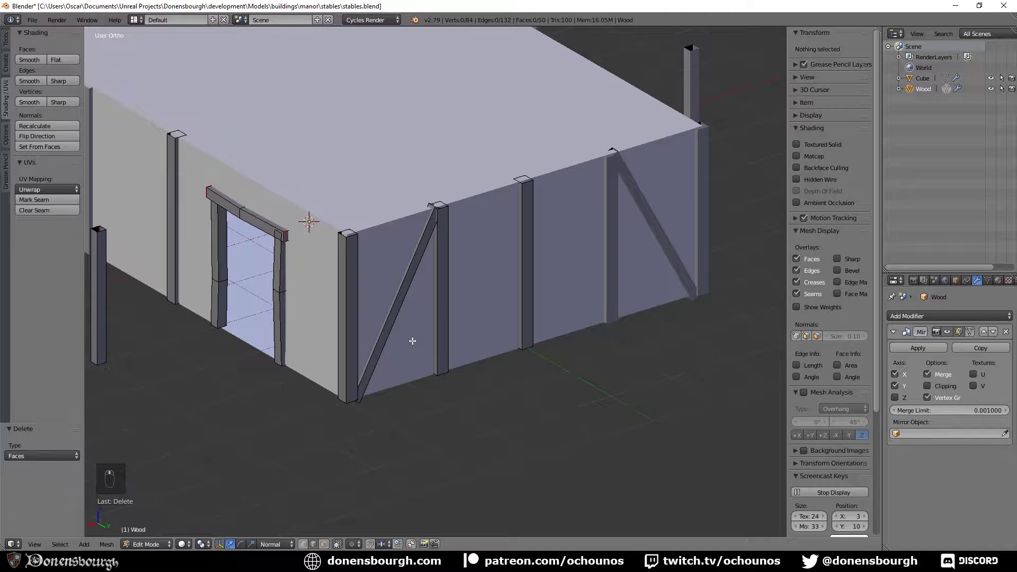
pyautogui.keyDown('alt'); pyautogui.rightClick(402, 301); pyautogui.keyUp('alt')
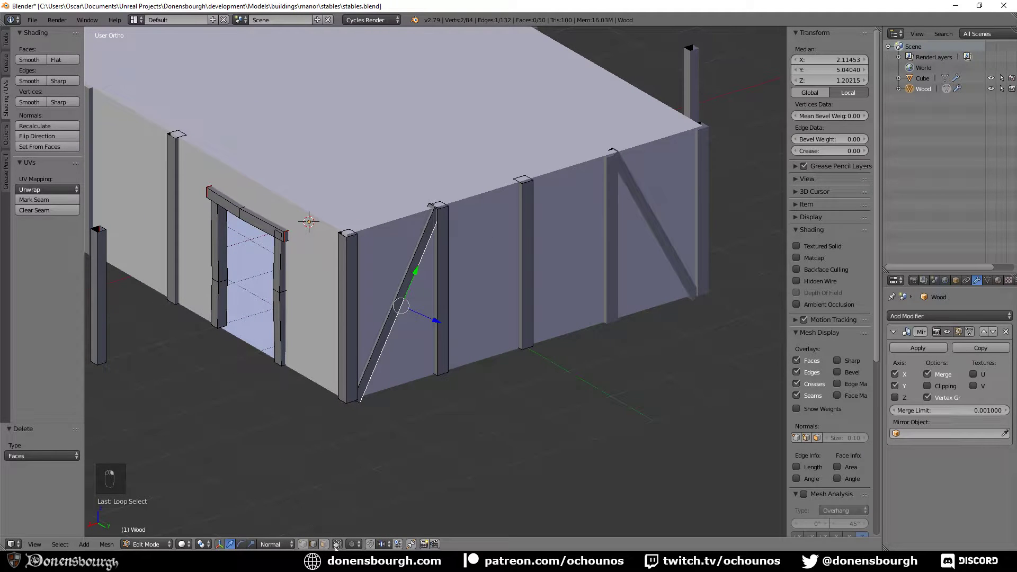
pyautogui.hotkey('ctrl', 'l')
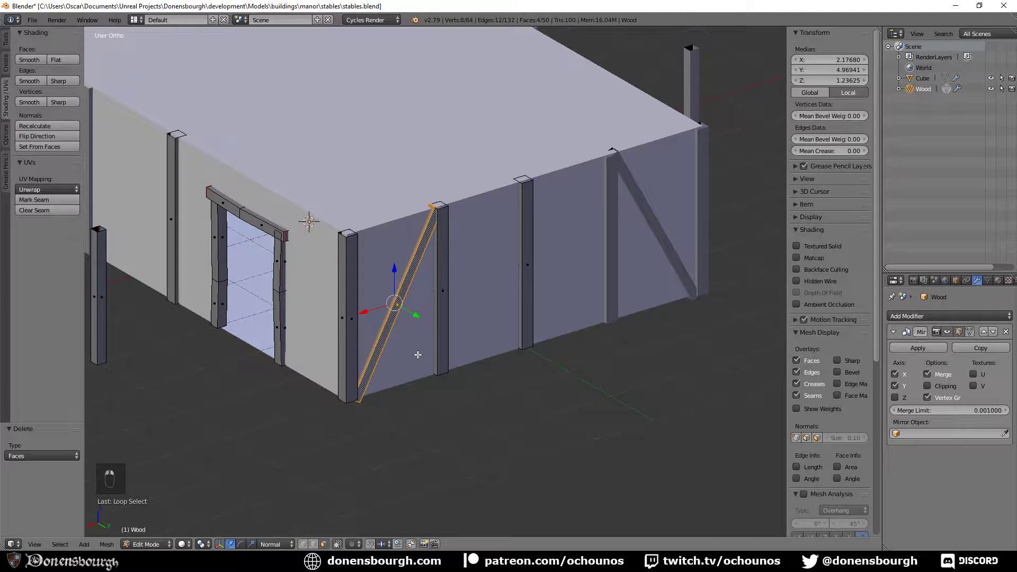
pyautogui.hotkey('shift', 'd')
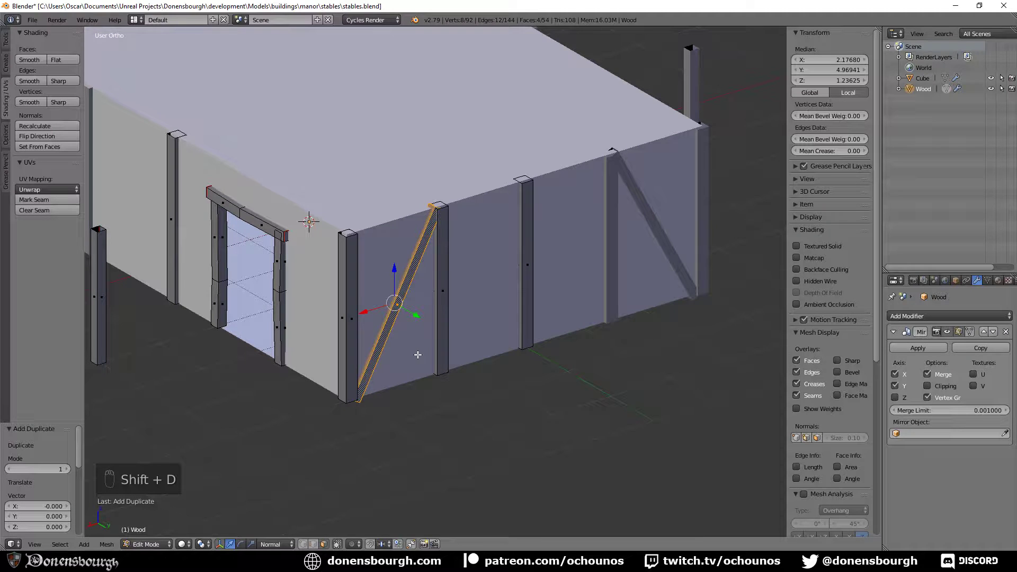
pyautogui.press('r')
pyautogui.write('y')
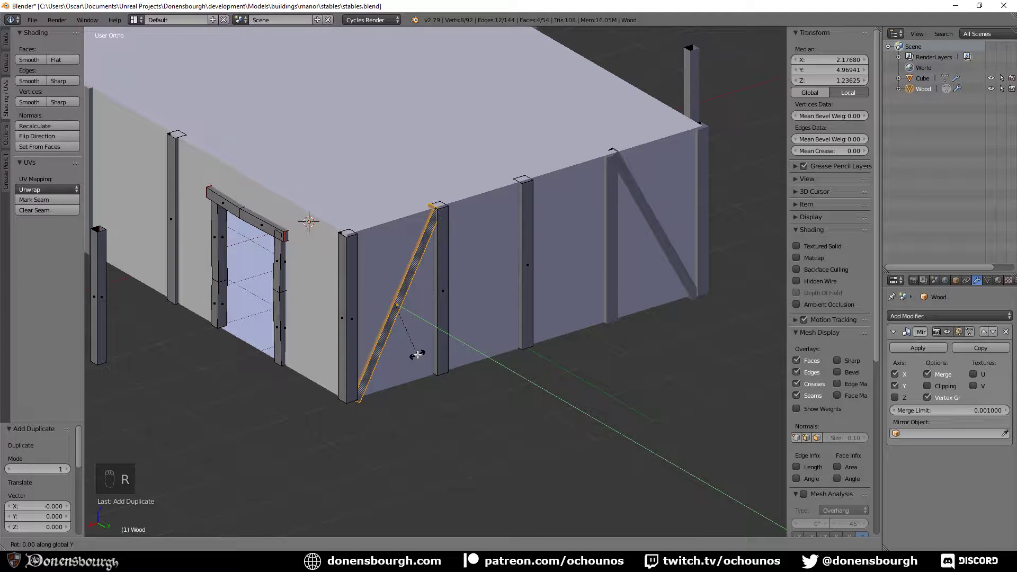
pyautogui.write('90')
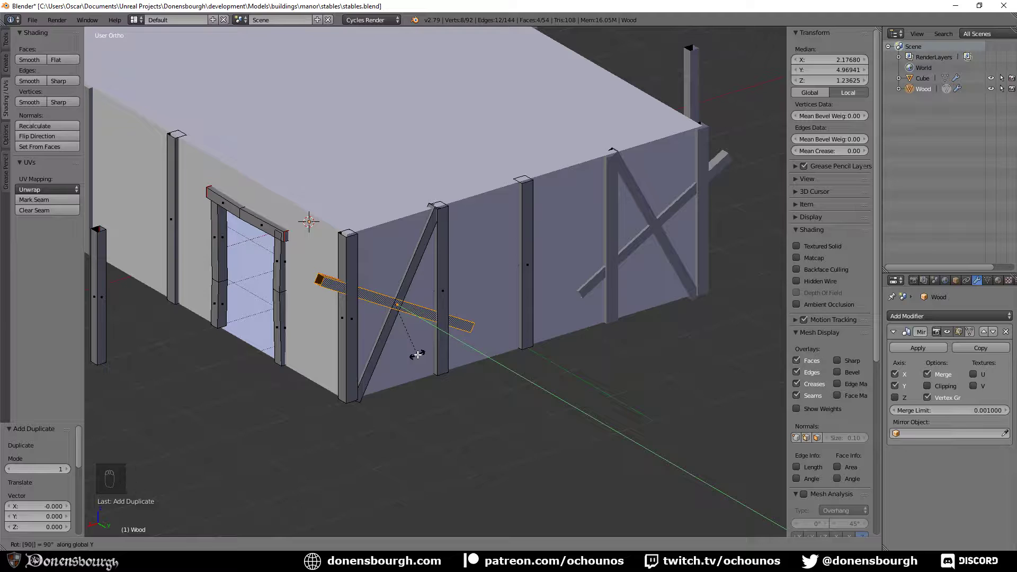
# - Rotate the duplicated diagonal brace about 61.1° around Y and move it about -1.437 along X, between the second and middle end-wall posts
pyautogui.rightClick(417, 355)
pyautogui.press('r')
pyautogui.press('y')
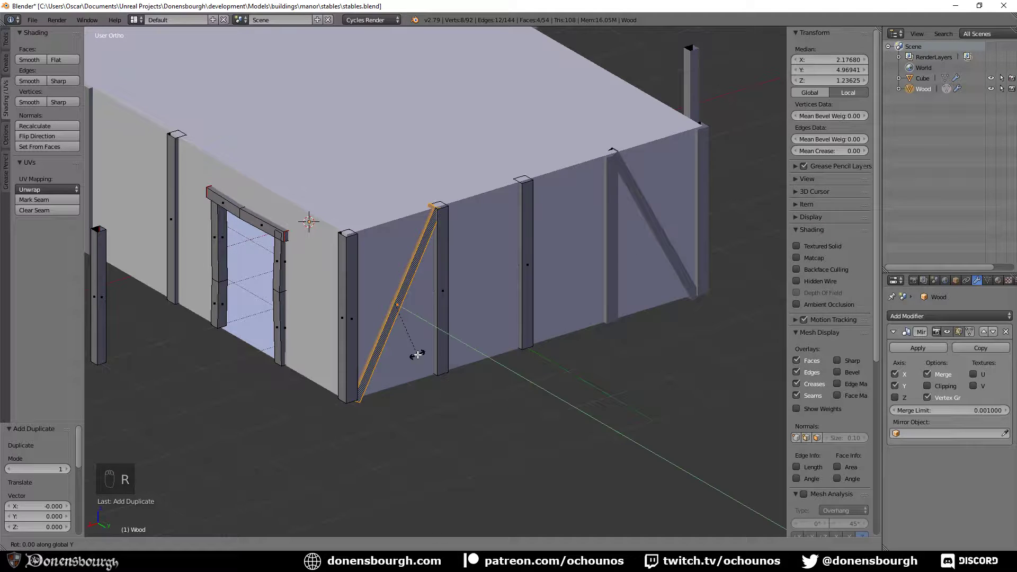
pyautogui.click(486, 309)
pyautogui.press('g')
pyautogui.press('x')
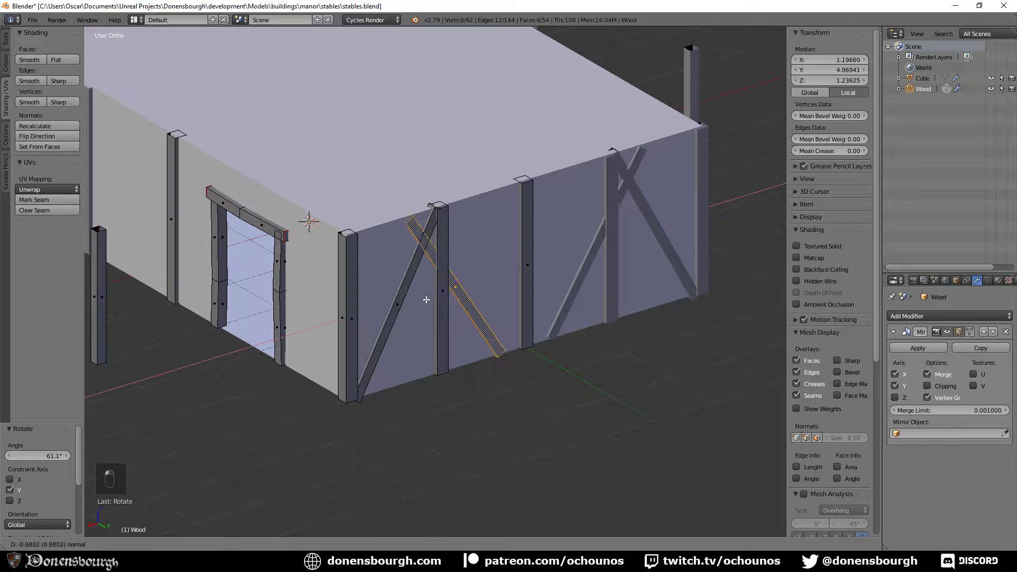
pyautogui.click(477, 358)
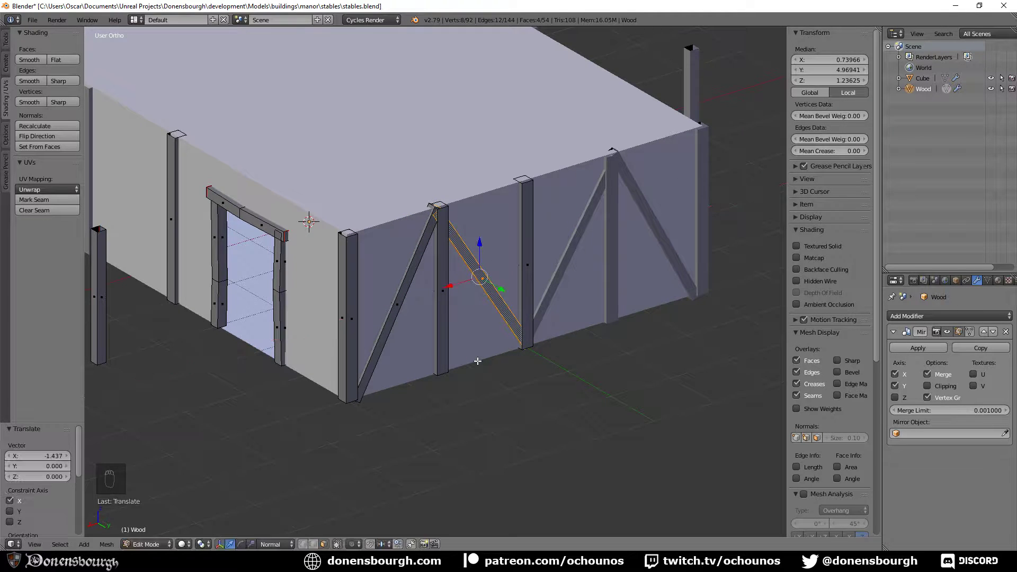
# - Fine-tune the duplicated brace by rotating it about -4.63° around Y and shifting it about 0.044 along the wall toward the middle post
pyautogui.moveTo(476, 358); pyautogui.dragTo(470, 382, button='middle')
pyautogui.scroll(3, 469, 381)
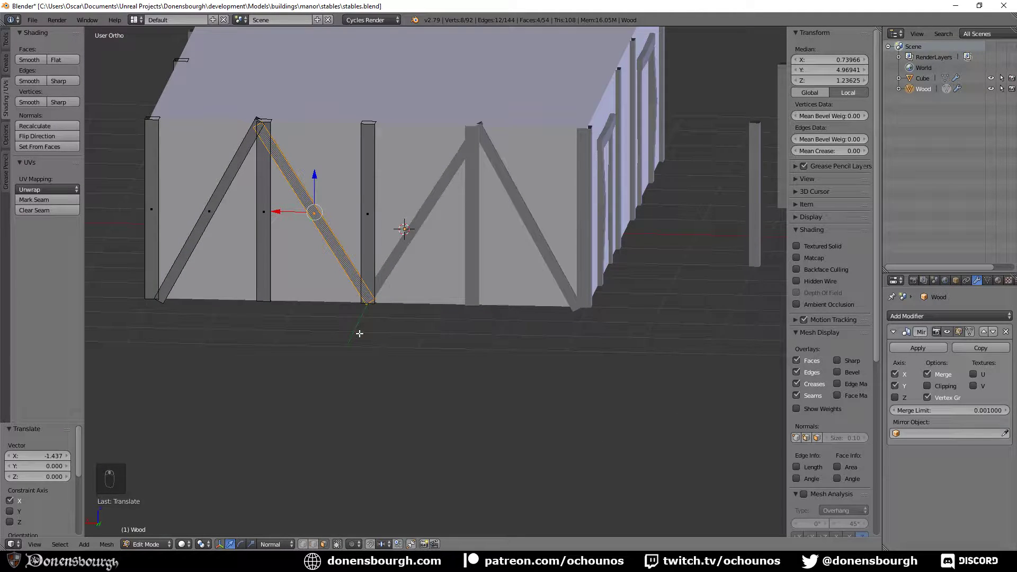
pyautogui.press('r')
pyautogui.press('y')
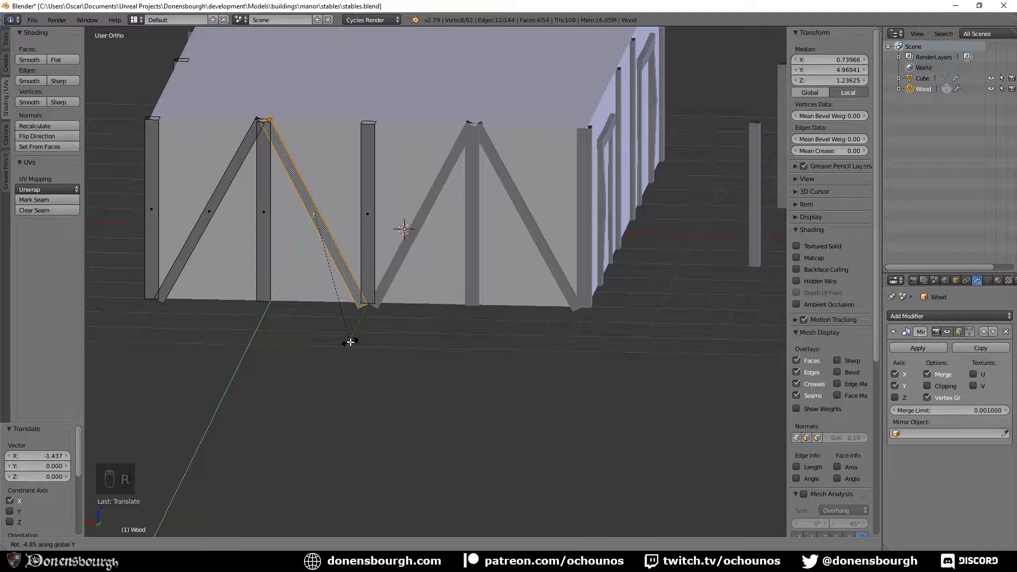
pyautogui.click(350, 342)
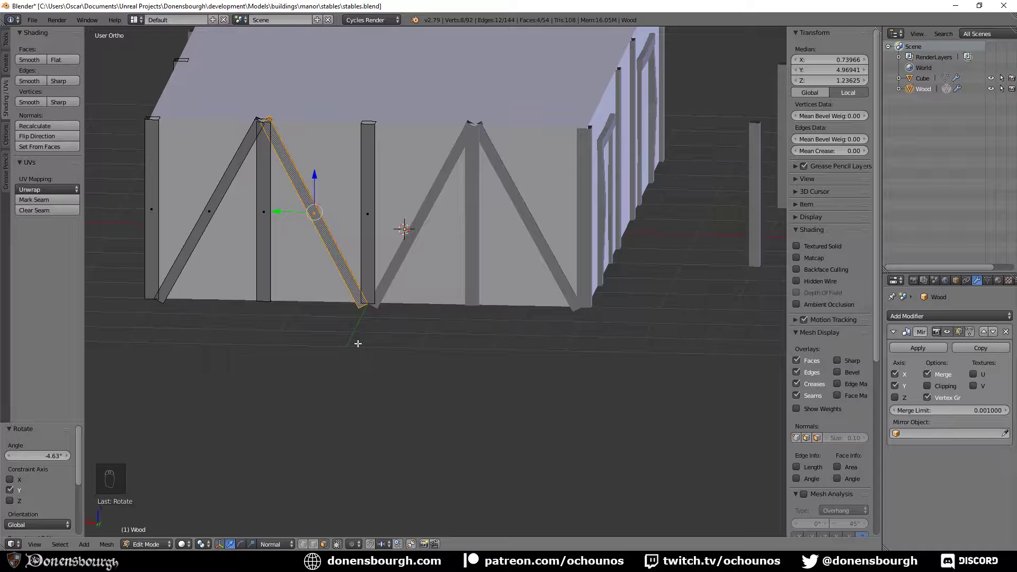
pyautogui.moveTo(275, 213); pyautogui.dragTo(277, 212)
# - Select the bottom edge loops of the corner post, second post and middle post on the end wall
pyautogui.moveTo(254, 260); pyautogui.dragTo(282, 335, button='middle')
pyautogui.moveTo(282, 335); pyautogui.dragTo(314, 356, button='middle')
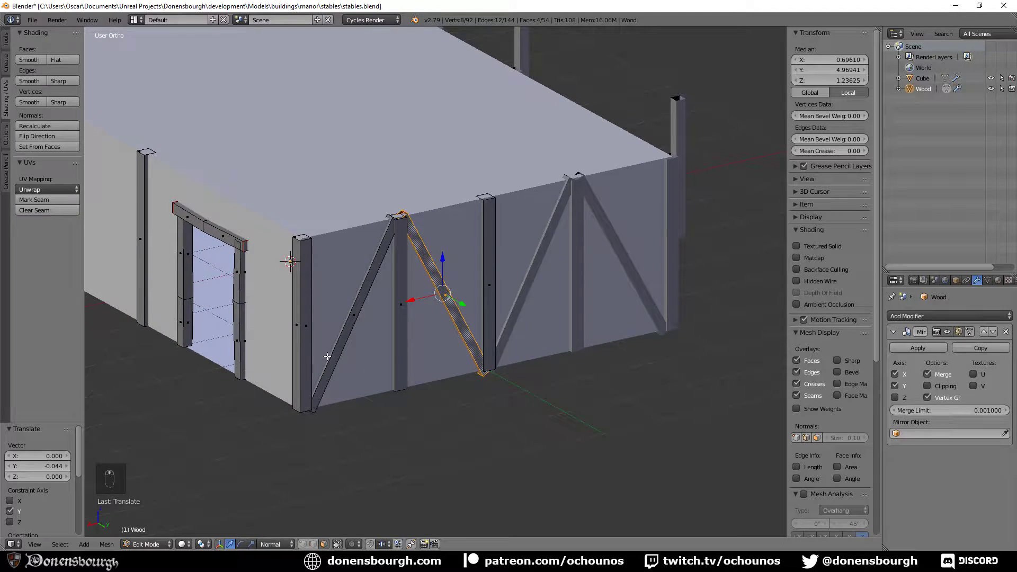
pyautogui.scroll(4, 332, 360)
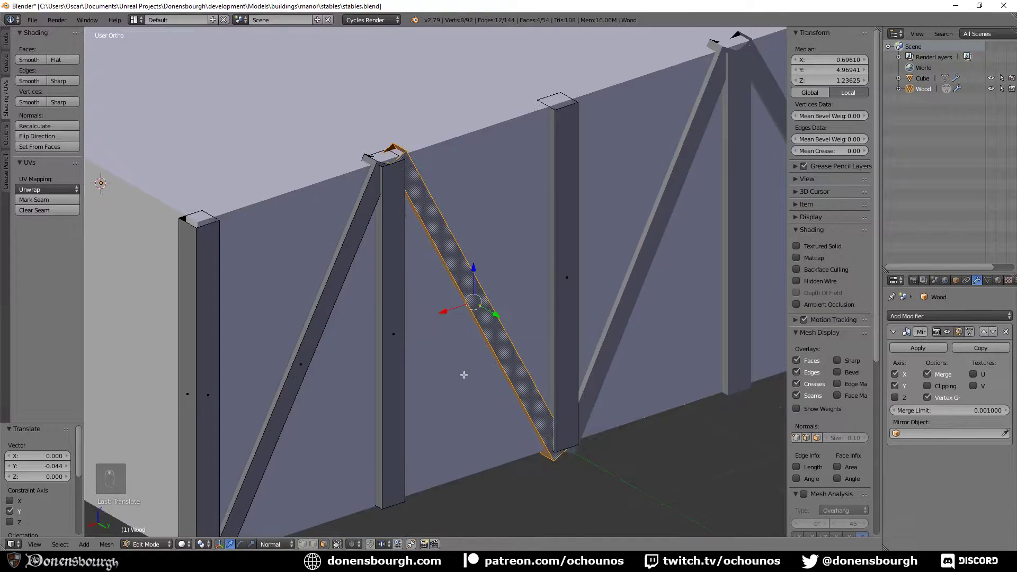
pyautogui.moveTo(464, 375); pyautogui.dragTo(469, 330, button='middle')
pyautogui.scroll(-4, 482, 399)
pyautogui.scroll(4, 470, 330)
pyautogui.keyDown('shift'); pyautogui.moveTo(338, 227); pyautogui.dragTo(515, 330, button='middle'); pyautogui.keyUp('shift')
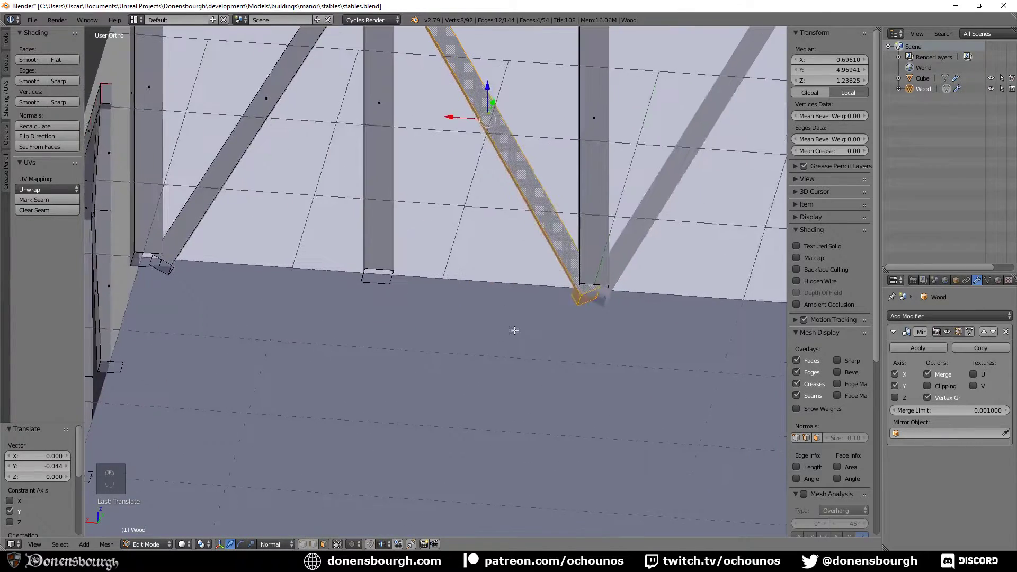
pyautogui.keyDown('alt'); pyautogui.rightClick(379, 267); pyautogui.keyUp('alt')
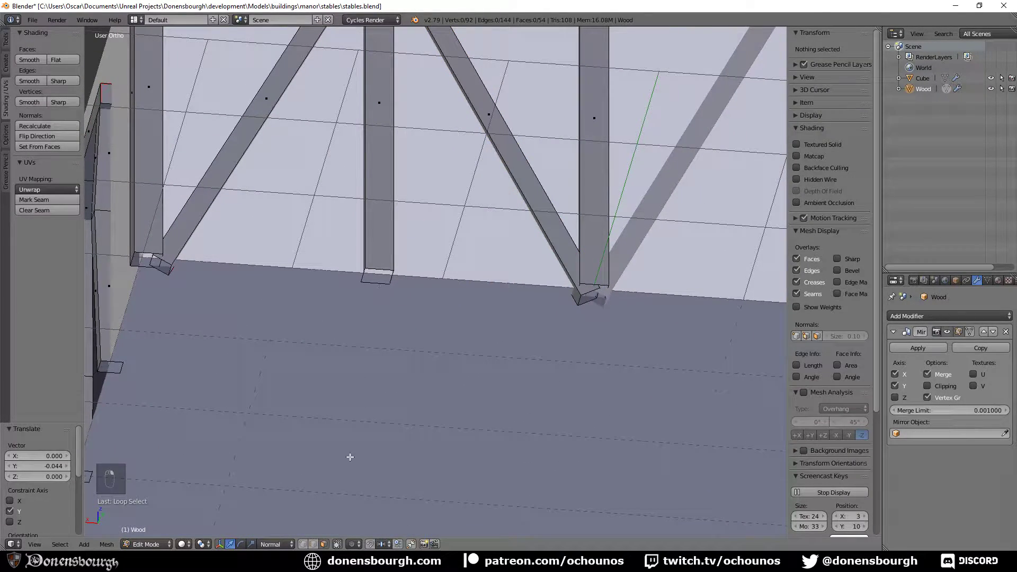
pyautogui.keyDown('alt'); pyautogui.rightClick(380, 270); pyautogui.keyUp('alt')
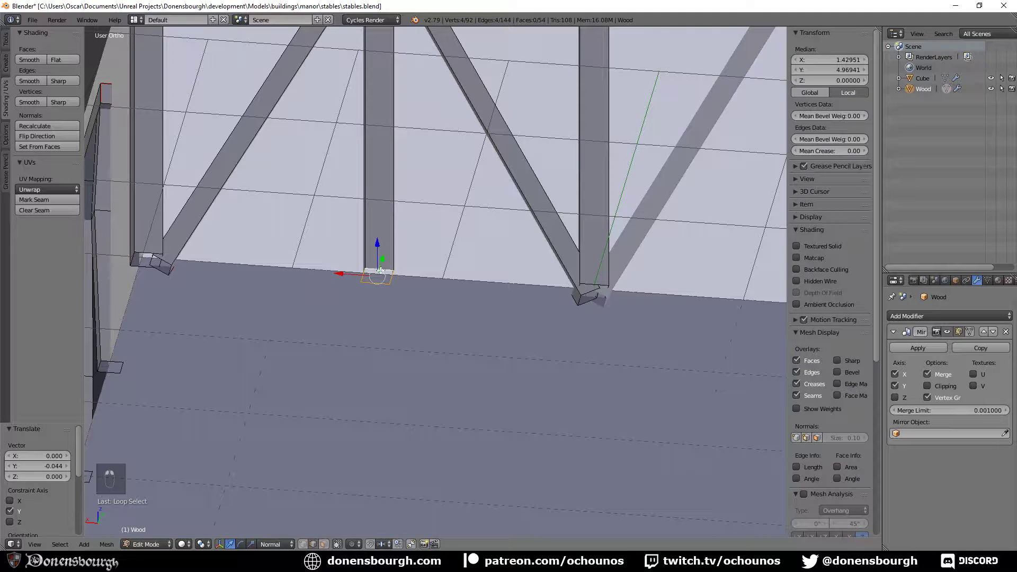
pyautogui.keyDown('alt'); pyautogui.keyDown('shift'); pyautogui.rightClick(147, 253); pyautogui.keyUp('shift'); pyautogui.keyUp('alt')
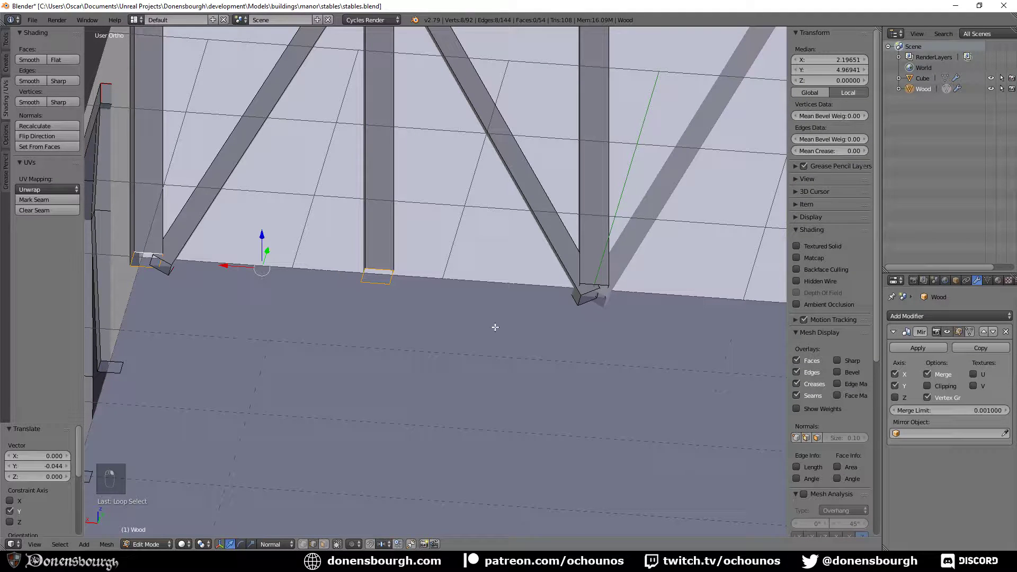
pyautogui.keyDown('alt'); pyautogui.keyDown('shift'); pyautogui.rightClick(594, 283); pyautogui.keyUp('shift'); pyautogui.keyUp('alt')
pyautogui.scroll(-3, 503, 343)
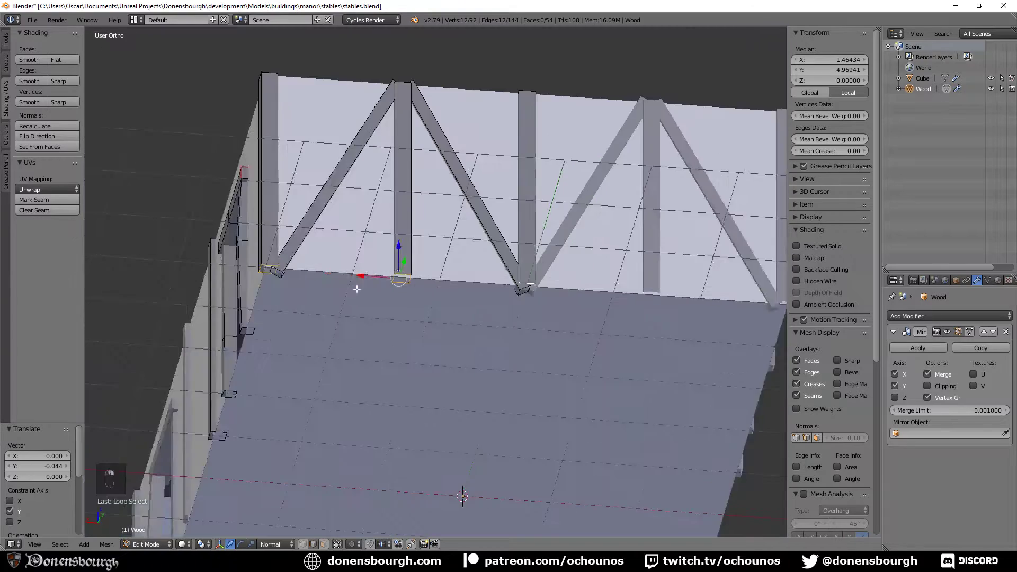
# - Add the bottom loops of both door posts and the adjacent side-wall post to the selection, and set the median Z to -0.2
pyautogui.moveTo(358, 289); pyautogui.dragTo(454, 302, button='middle')
pyautogui.hotkey('alt', 'shift', 'space')
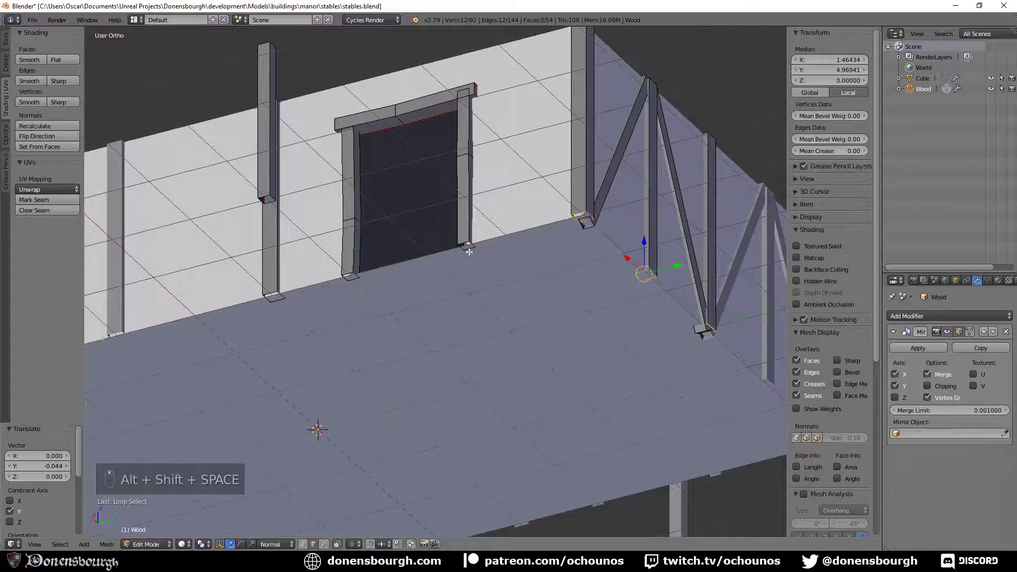
pyautogui.keyDown('alt'); pyautogui.keyDown('shift'); pyautogui.rightClick(464, 243); pyautogui.keyUp('shift'); pyautogui.keyUp('alt')
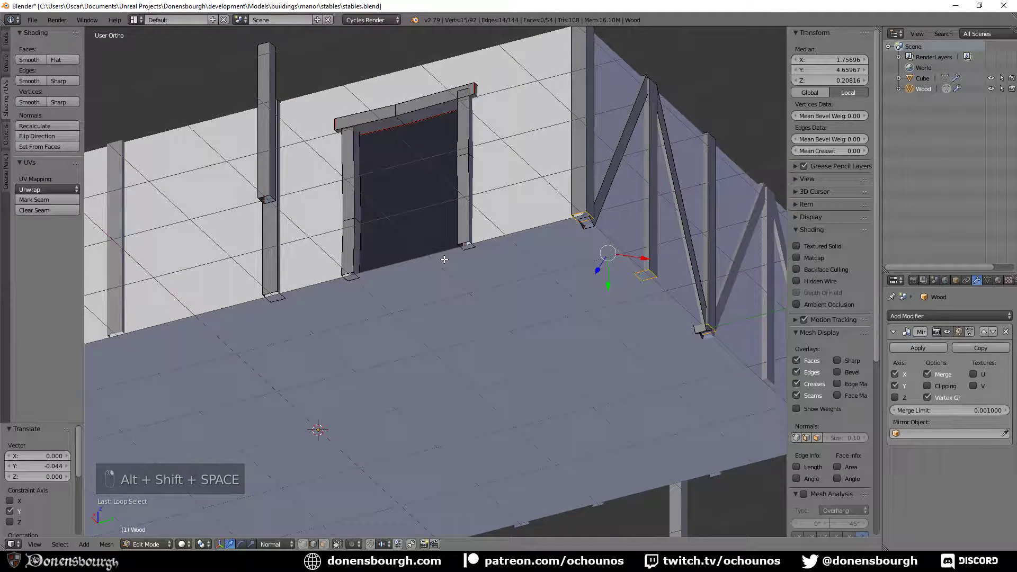
pyautogui.hotkey('ctrl', 'z')
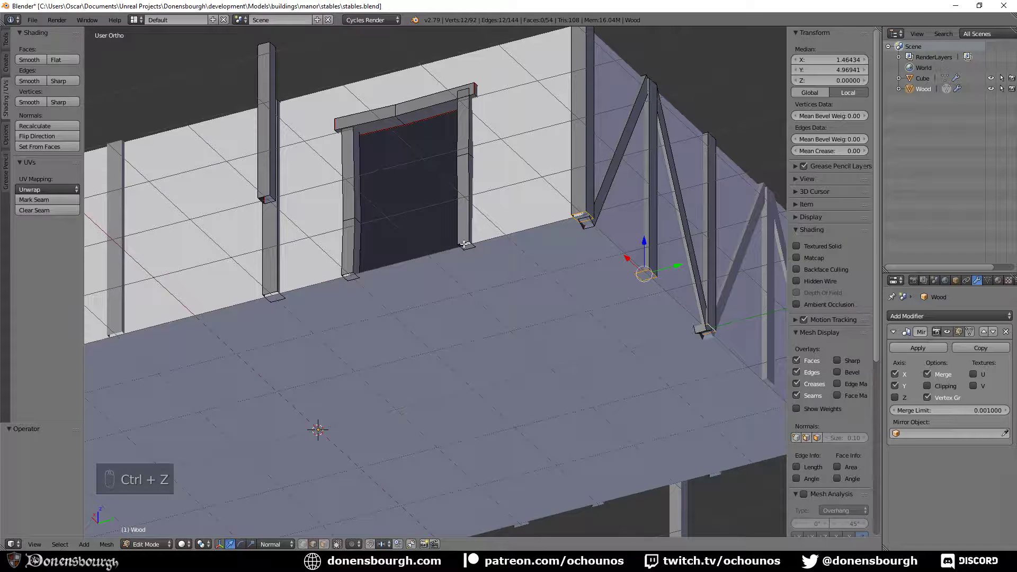
pyautogui.keyDown('alt'); pyautogui.keyDown('shift'); pyautogui.rightClick(273, 295); pyautogui.keyUp('shift'); pyautogui.keyUp('alt')
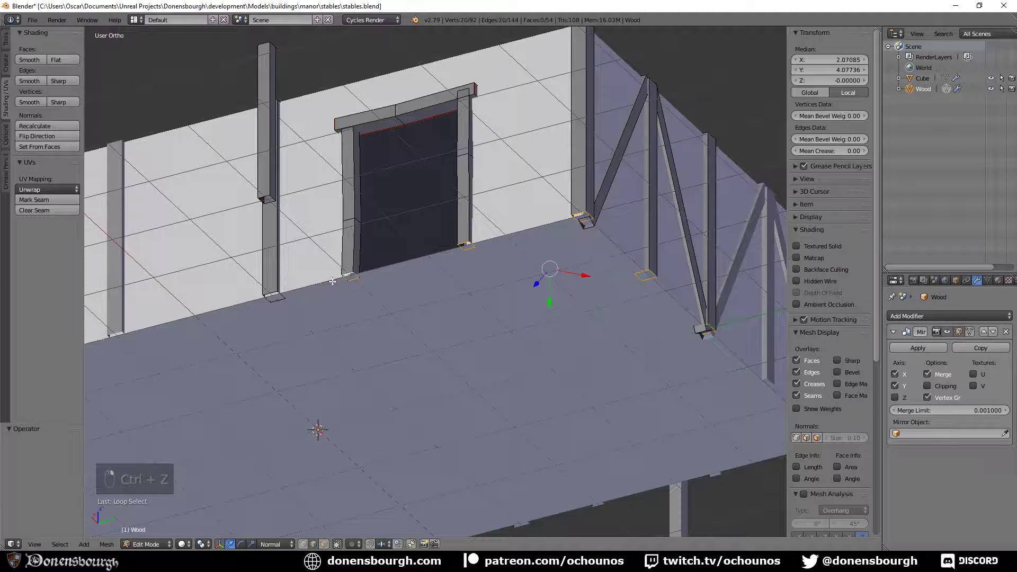
pyautogui.keyDown('alt'); pyautogui.keyDown('shift'); pyautogui.rightClick(272, 294); pyautogui.keyUp('shift'); pyautogui.keyUp('alt')
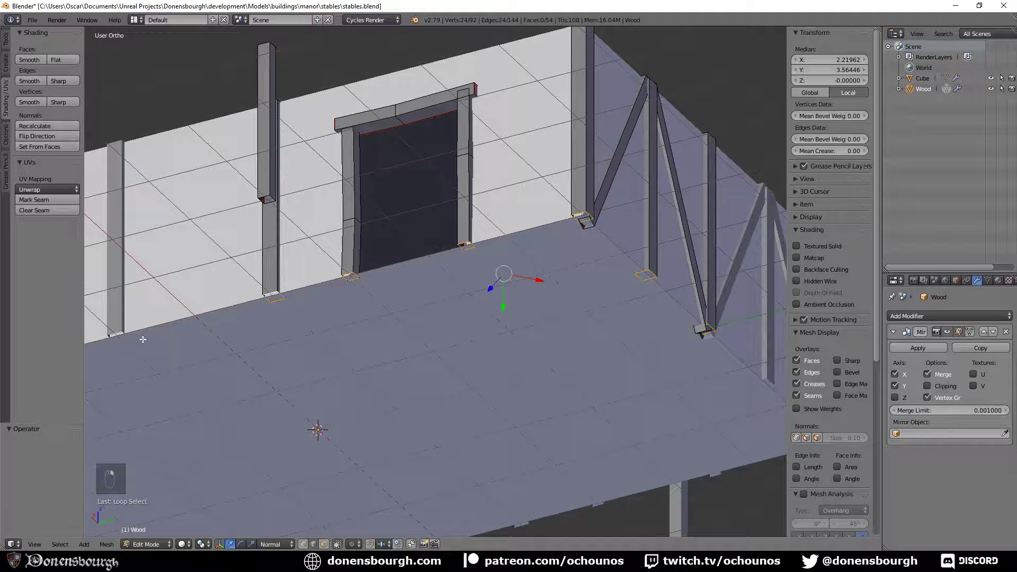
pyautogui.keyDown('shift'); pyautogui.moveTo(160, 329); pyautogui.dragTo(295, 331, button='middle'); pyautogui.keyUp('shift')
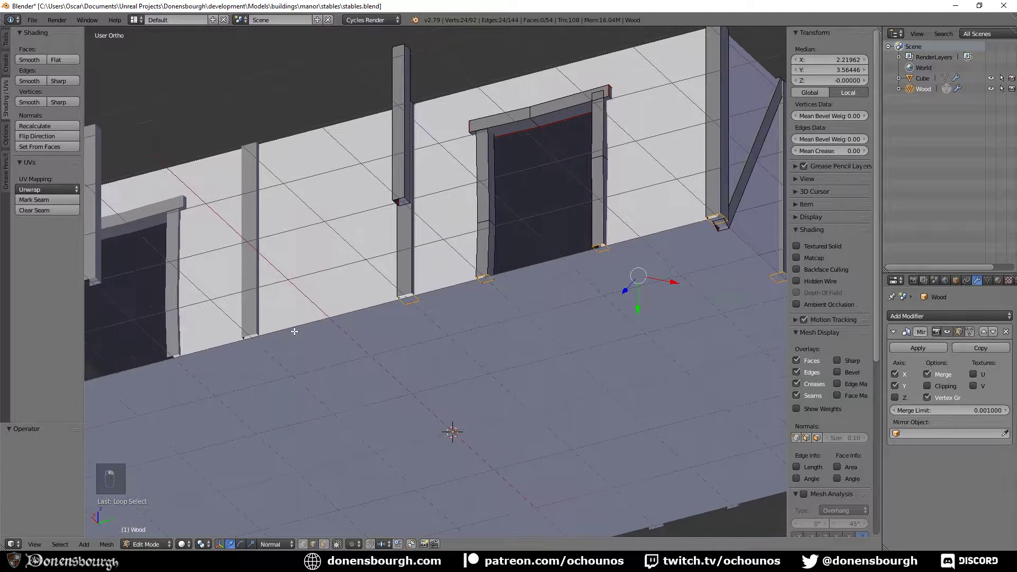
pyautogui.click(820, 79)
pyautogui.write('-0.2')
pyautogui.press('Return')
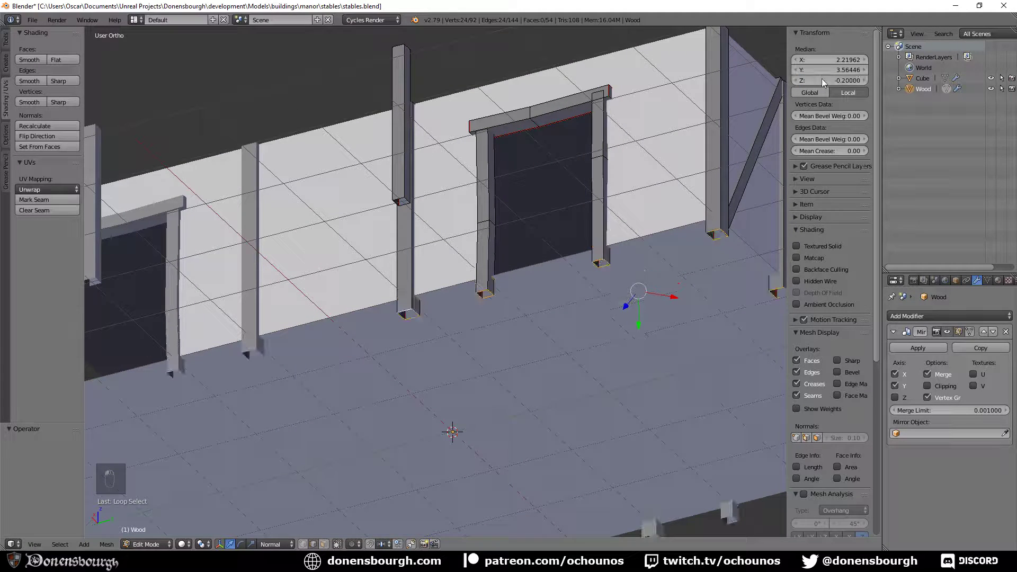
# - Add a loop cut on the lower part of the corner post and offset it about 0.023 along X
pyautogui.scroll(-6, 452, 306)
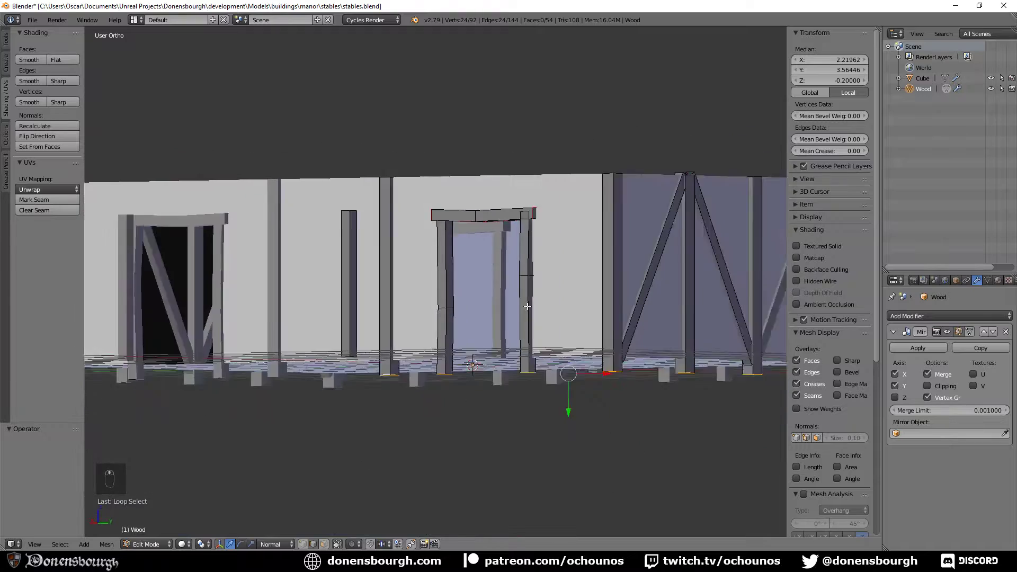
pyautogui.moveTo(528, 276); pyautogui.dragTo(525, 348, button='middle')
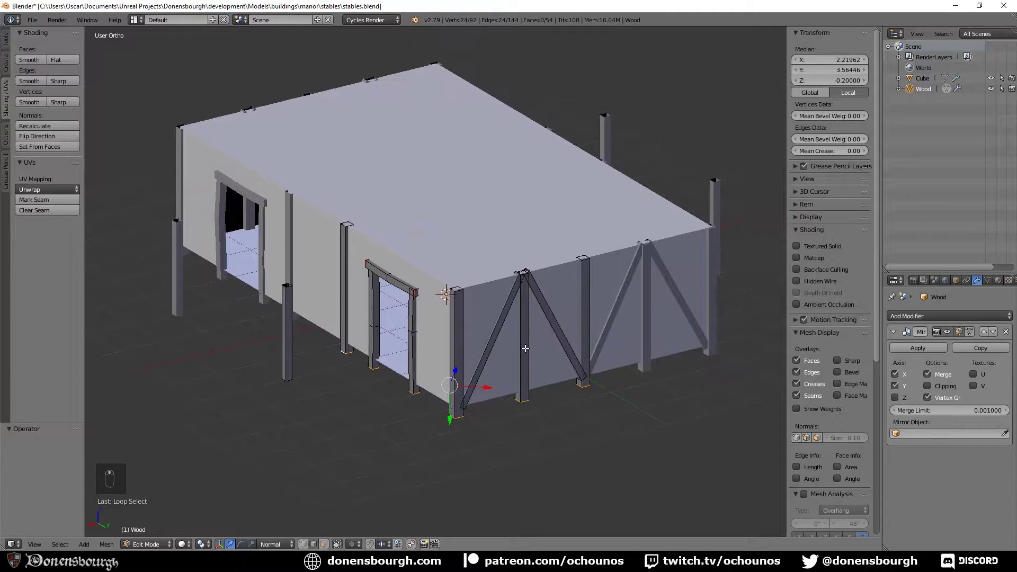
pyautogui.press('Tab')
pyautogui.scroll(5, 503, 319)
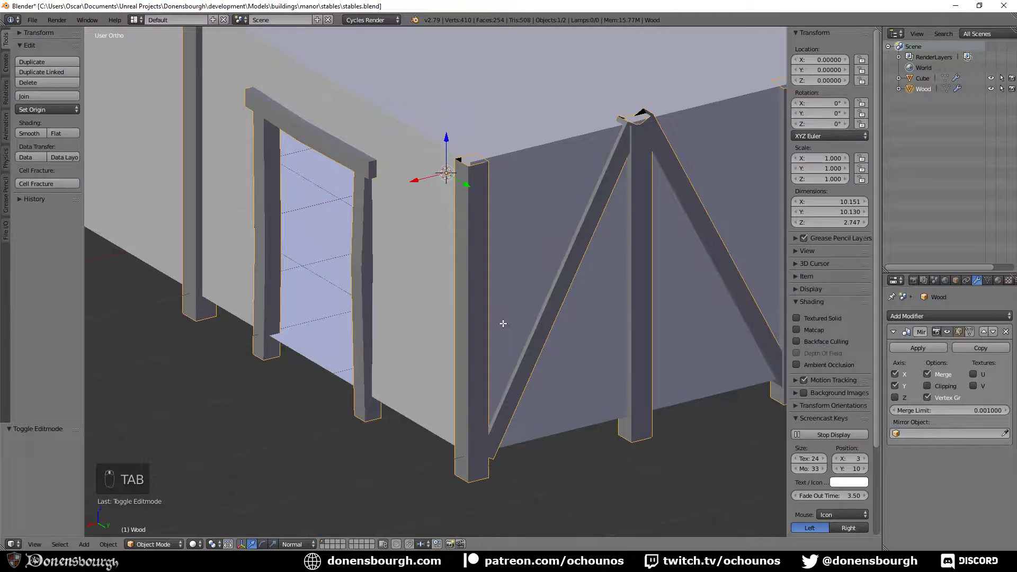
pyautogui.press('Tab')
pyautogui.hotkey('ctrl', 'r')
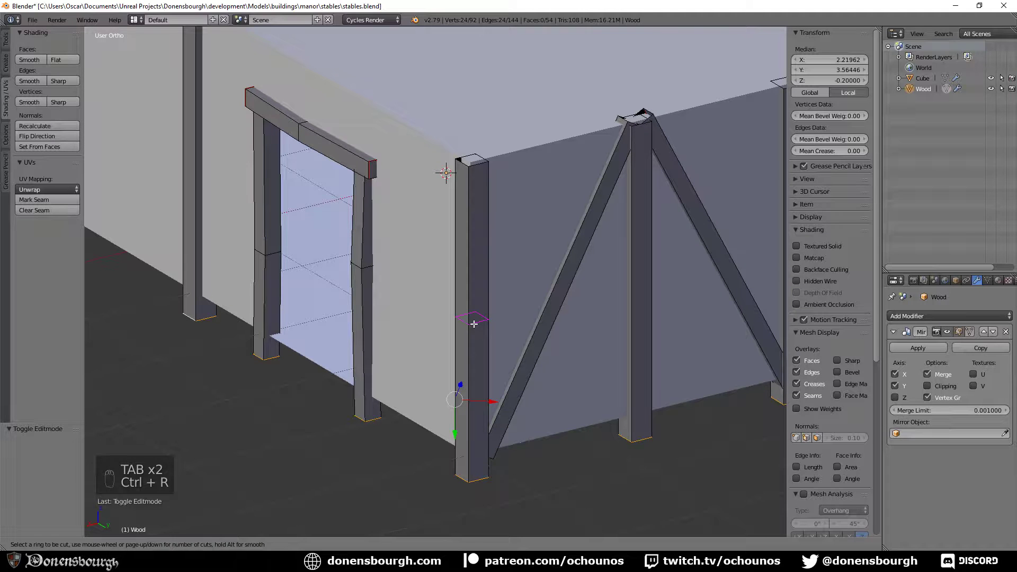
pyautogui.click(473, 323)
pyautogui.click(475, 385)
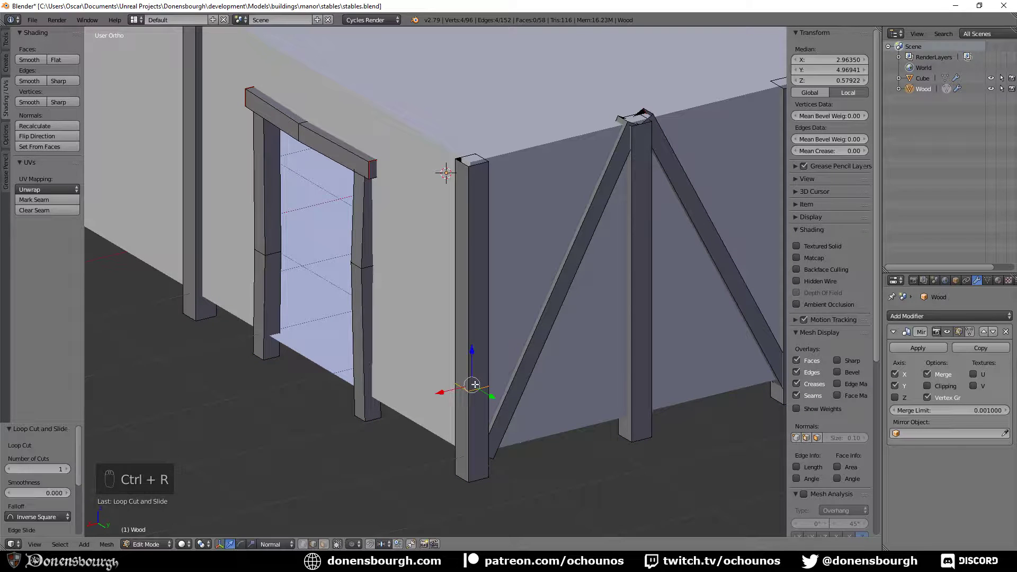
pyautogui.moveTo(448, 396); pyautogui.dragTo(444, 399)
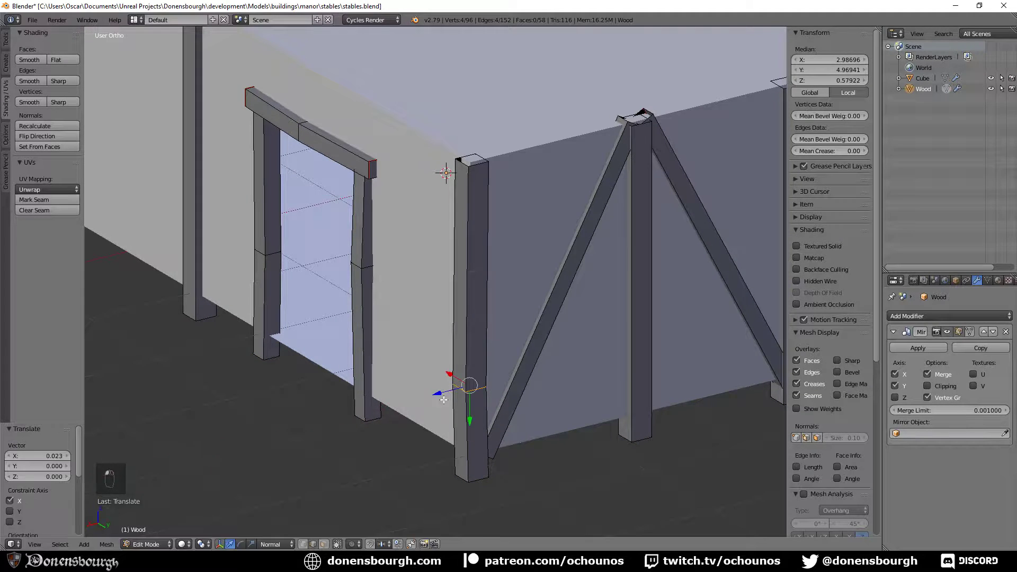
# - Add a second loop cut higher up the corner post and offset it outward from the end wall by about 0.021
pyautogui.hotkey('ctrl', 'r')
pyautogui.click(477, 289)
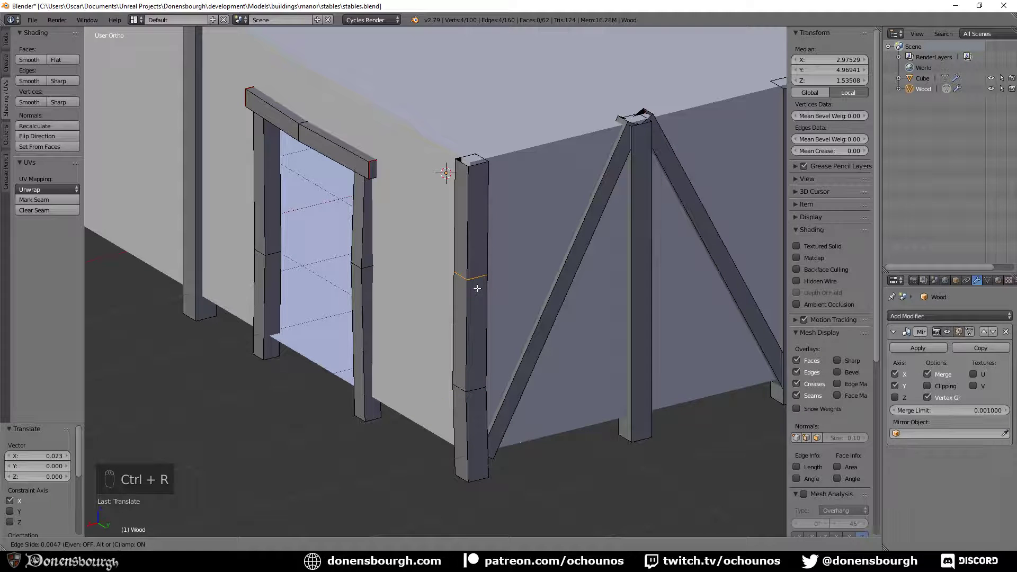
pyautogui.click(478, 289)
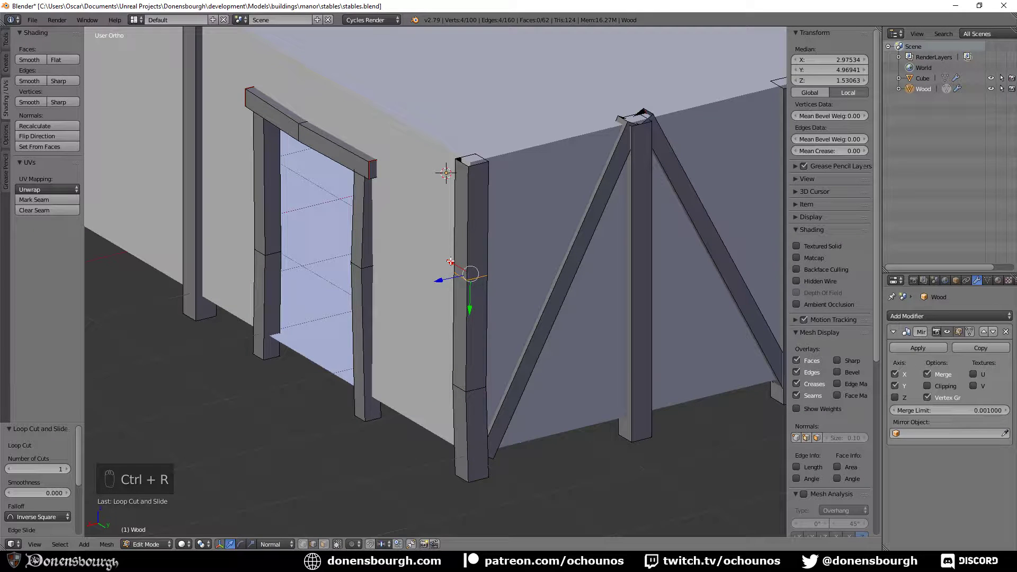
pyautogui.moveTo(449, 262); pyautogui.dragTo(502, 350)
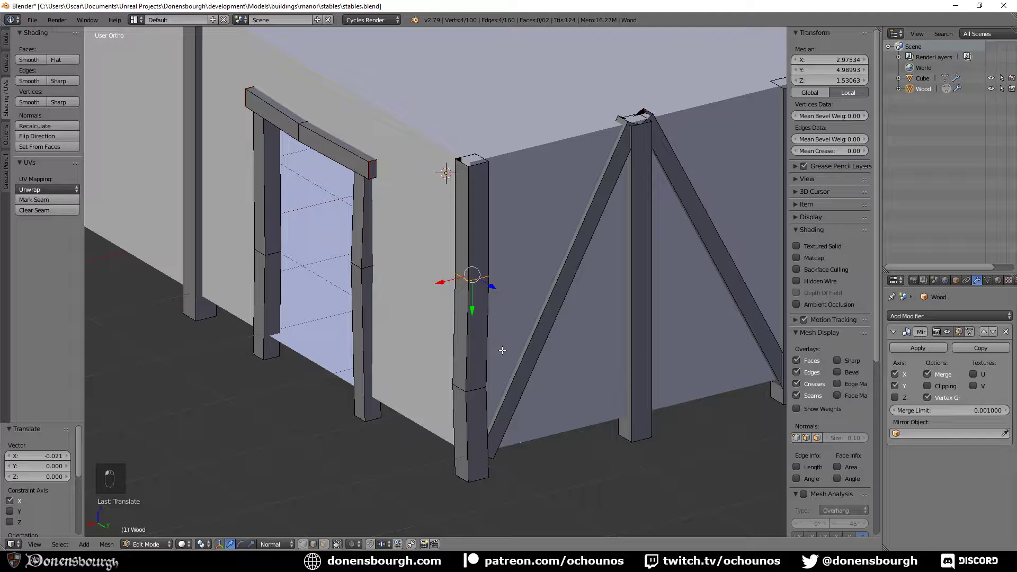
# - Add a loop cut on the lower part of the second end-wall post and offset it about 0.05 along X
pyautogui.hotkey('ctrl', 'r')
pyautogui.click(644, 363)
pyautogui.click(643, 362)
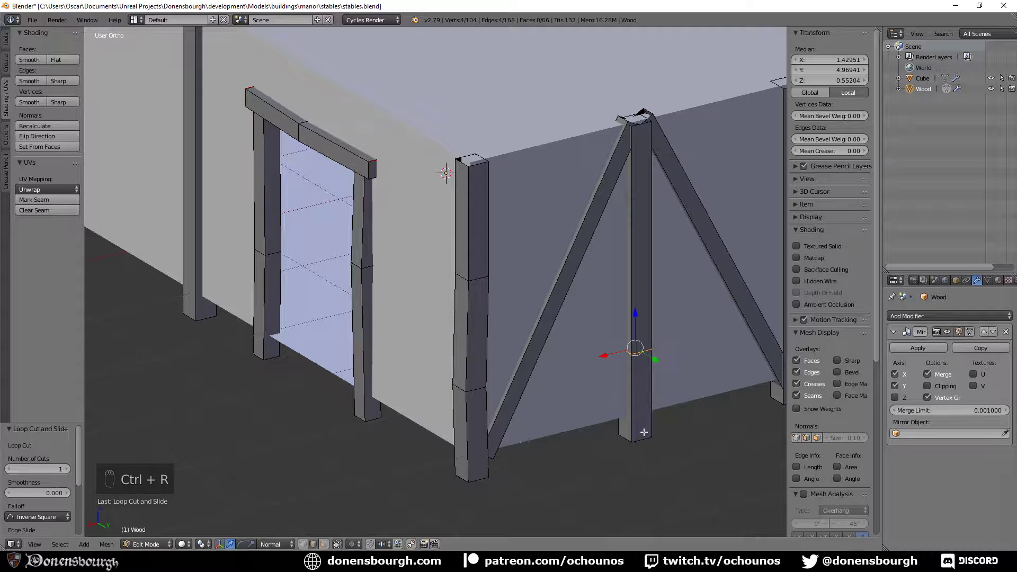
pyautogui.moveTo(609, 353); pyautogui.dragTo(606, 355)
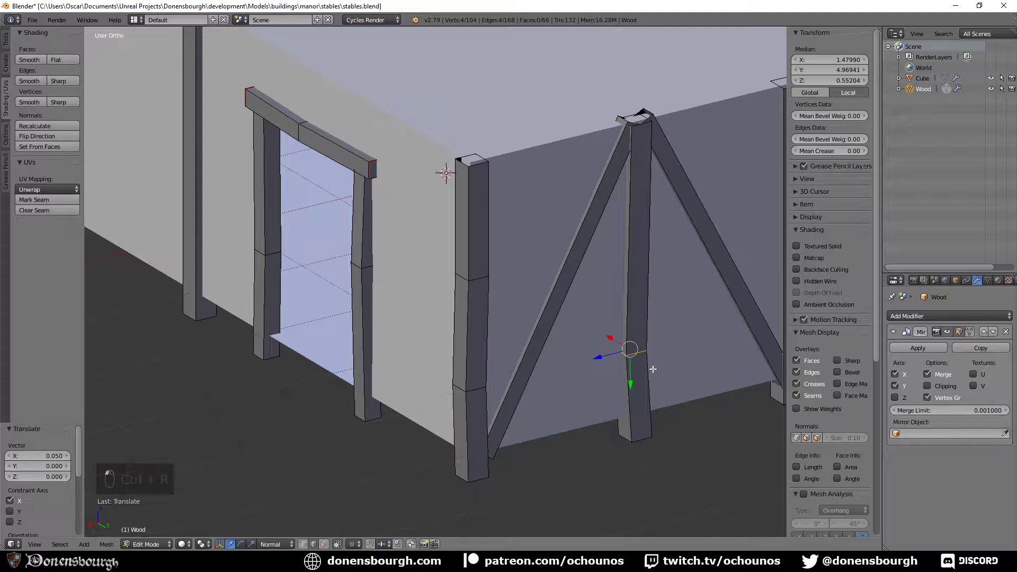
# - Add a loop cut on the upper part of the middle end-wall post and offset it about -0.033 along X
pyautogui.keyDown('shift'); pyautogui.moveTo(607, 355); pyautogui.dragTo(553, 369, button='middle'); pyautogui.keyUp('shift')
pyautogui.hotkey('ctrl', 'r')
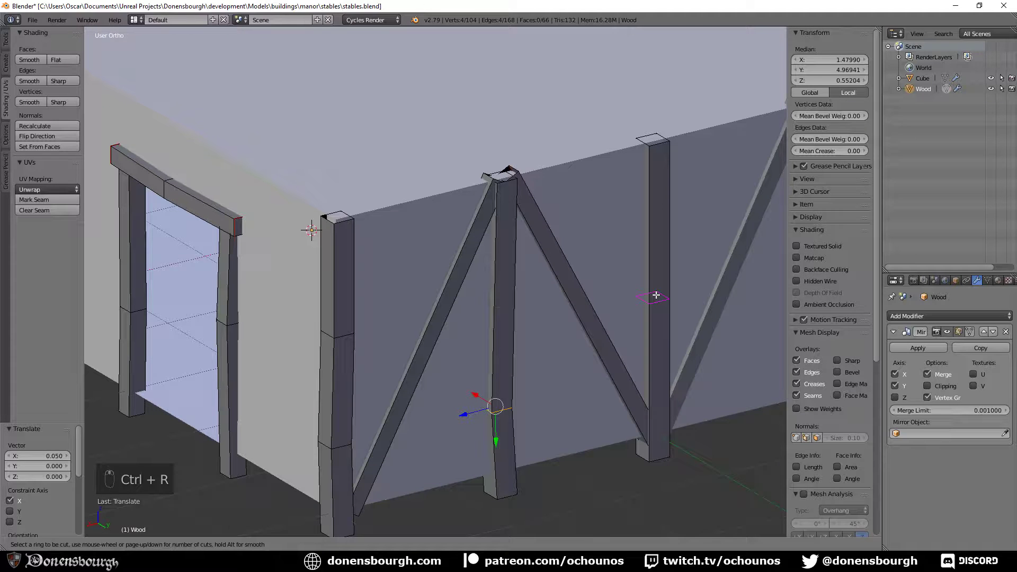
pyautogui.click(655, 295)
pyautogui.click(655, 245)
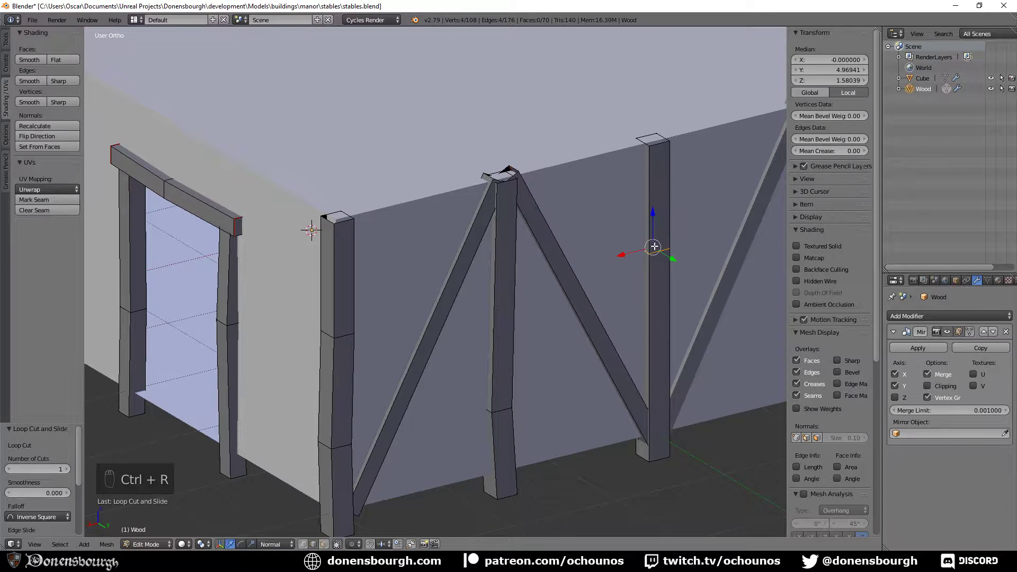
pyautogui.press('g')
pyautogui.press('x')
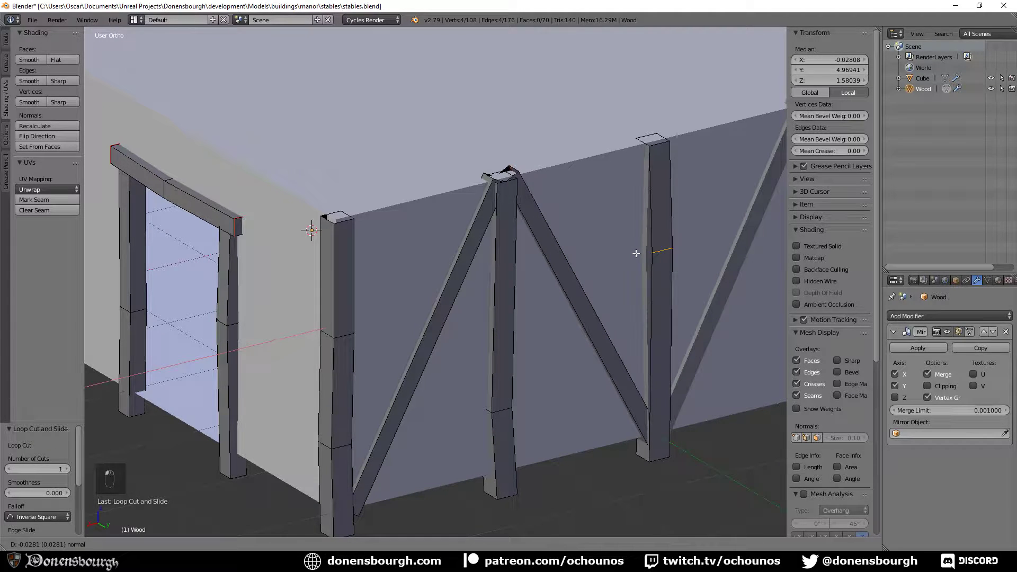
pyautogui.click(636, 253)
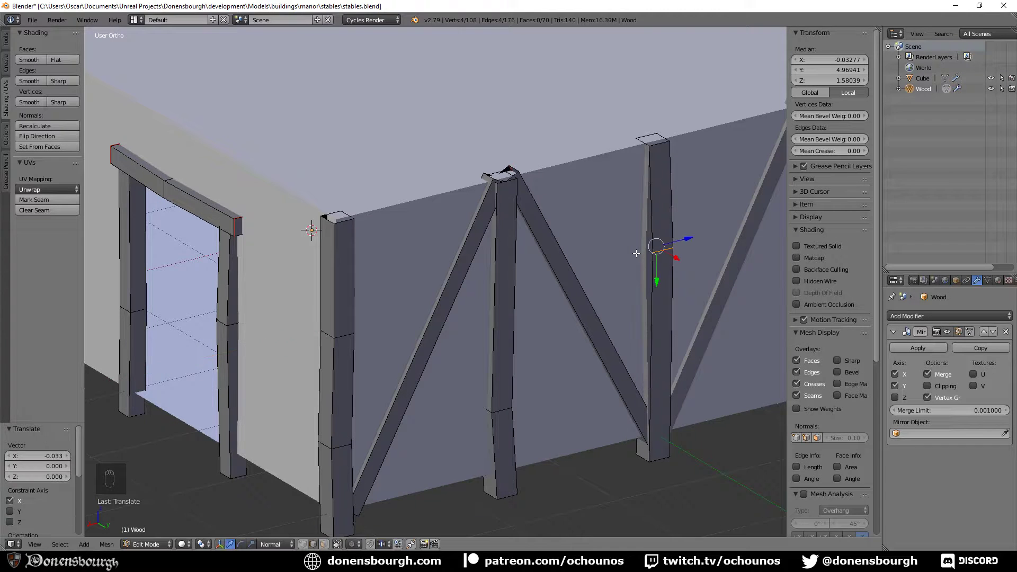
# - Add a loop cut near the middle of the diagonal brace between the second and middle end-wall posts
pyautogui.scroll(-4, 647, 320)
pyautogui.scroll(6, 601, 325)
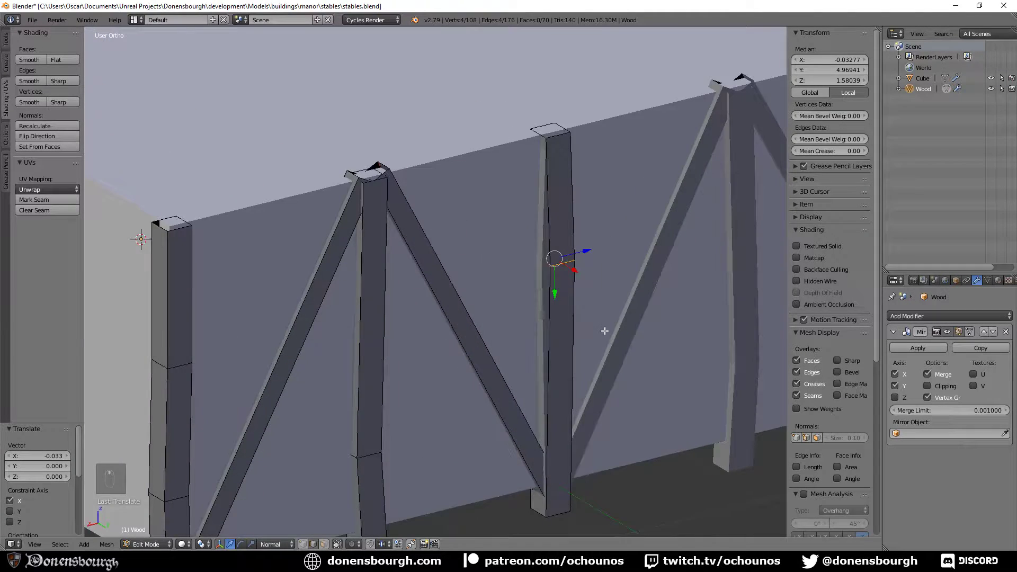
pyautogui.hotkey('ctrl', 'r')
pyautogui.click(313, 309)
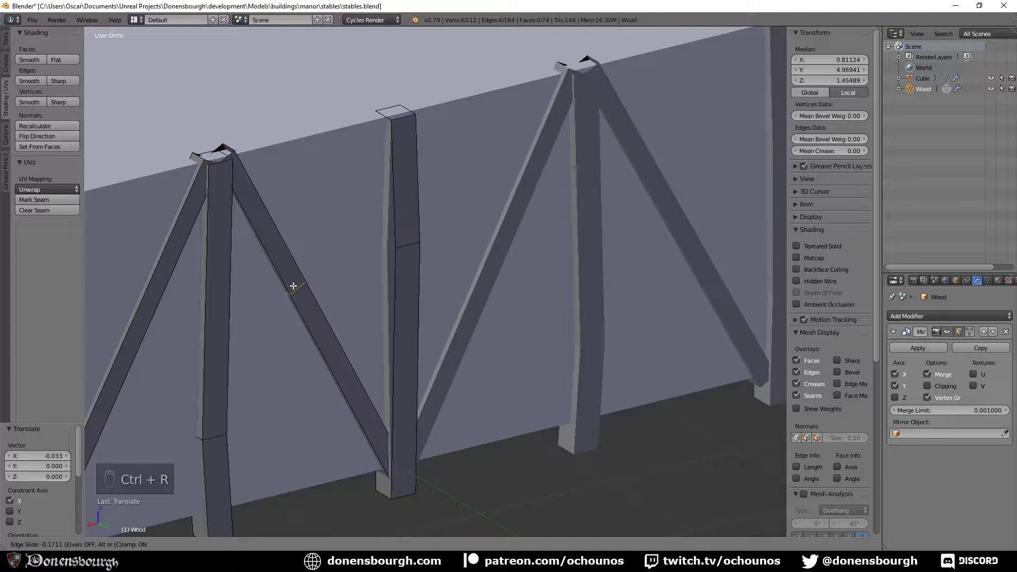
pyautogui.click(294, 293)
# - Switch the transform orientation to Global and, in the back view, offset the brace's new loop cut about 0.028 along X
pyautogui.moveTo(281, 307); pyautogui.dragTo(431, 332, button='middle')
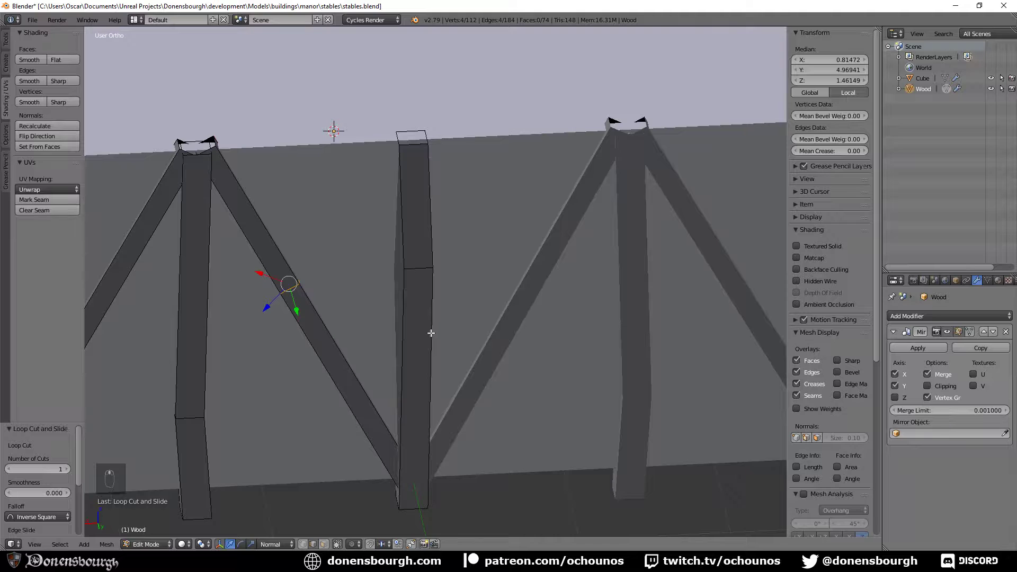
pyautogui.click(275, 544)
pyautogui.click(279, 532)
pyautogui.press('KP_1')
pyautogui.press('KP_3')
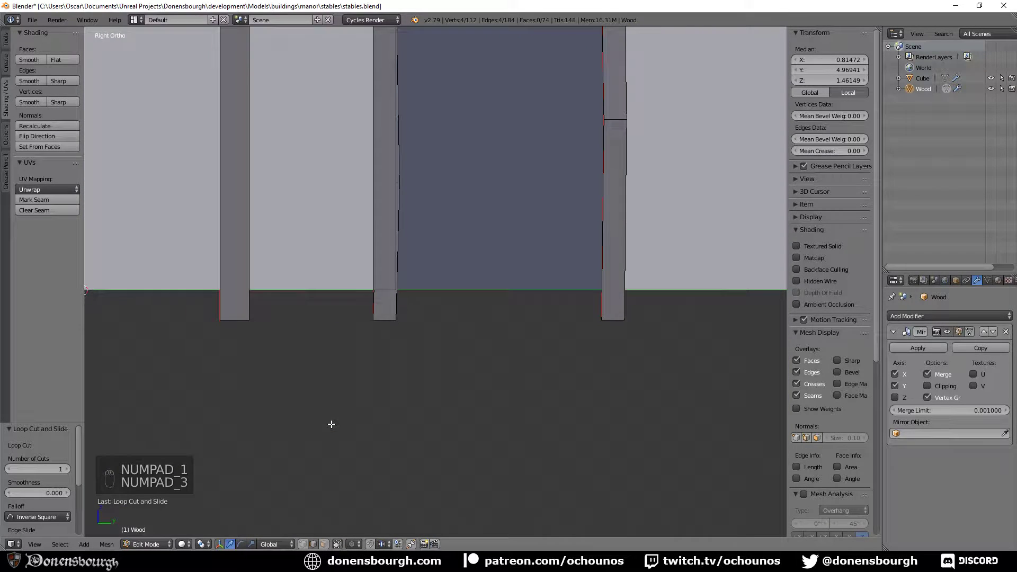
pyautogui.press('KP_Decimal')
pyautogui.press('KP_Decimal')
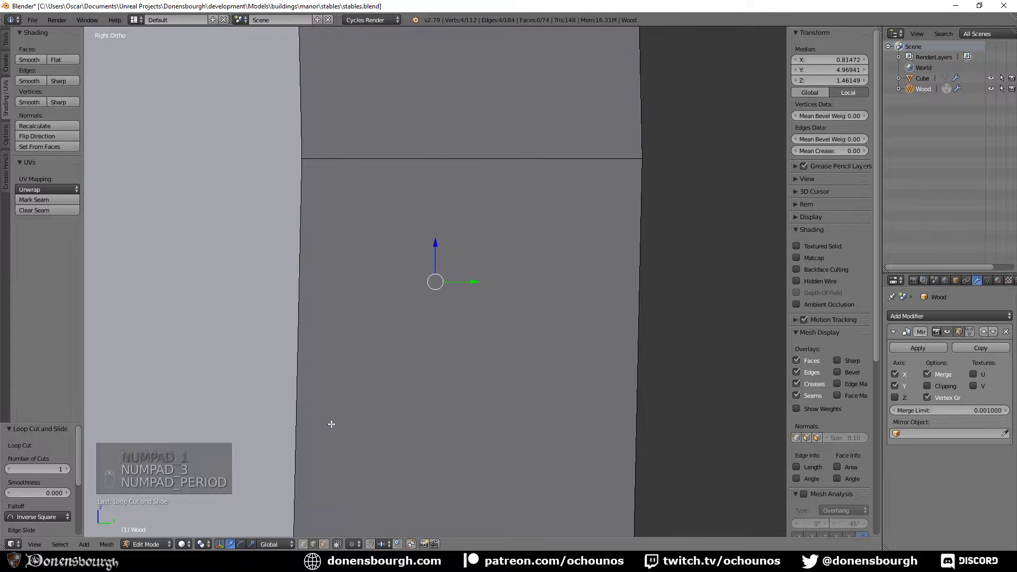
pyautogui.press('KP_1')
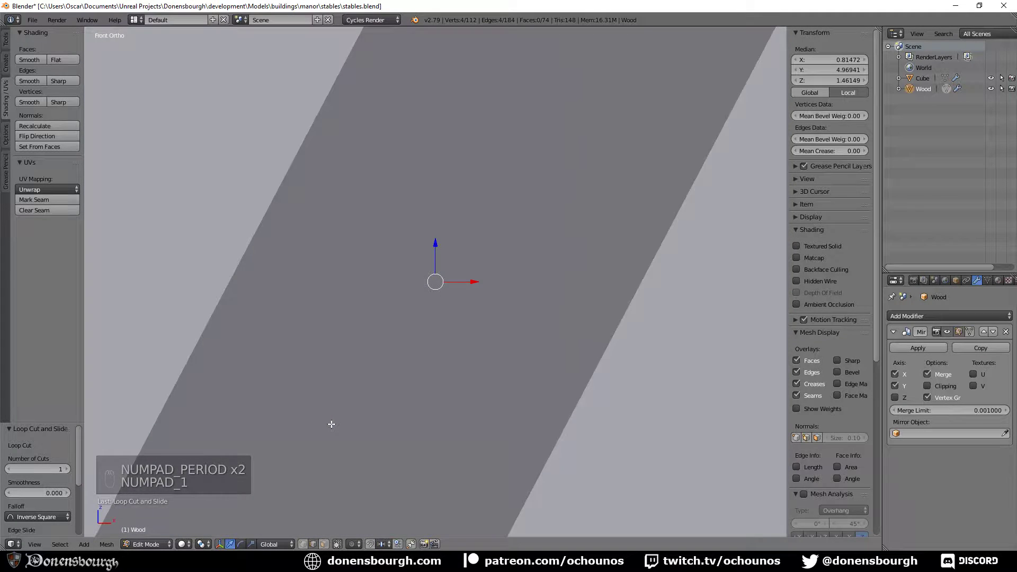
pyautogui.press('KP_3')
pyautogui.press('z')
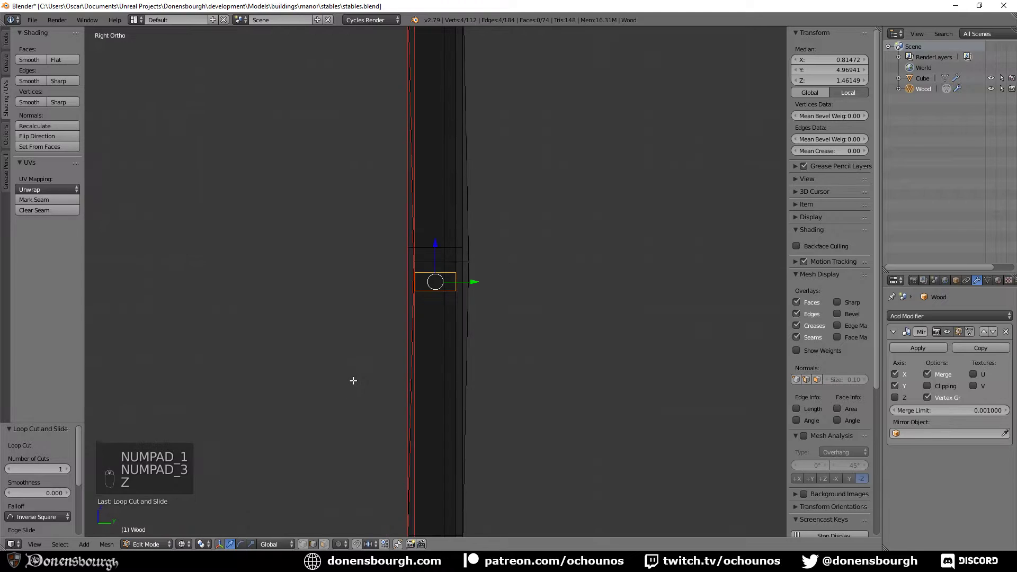
pyautogui.press('KP_3')
pyautogui.press('KP_Decimal')
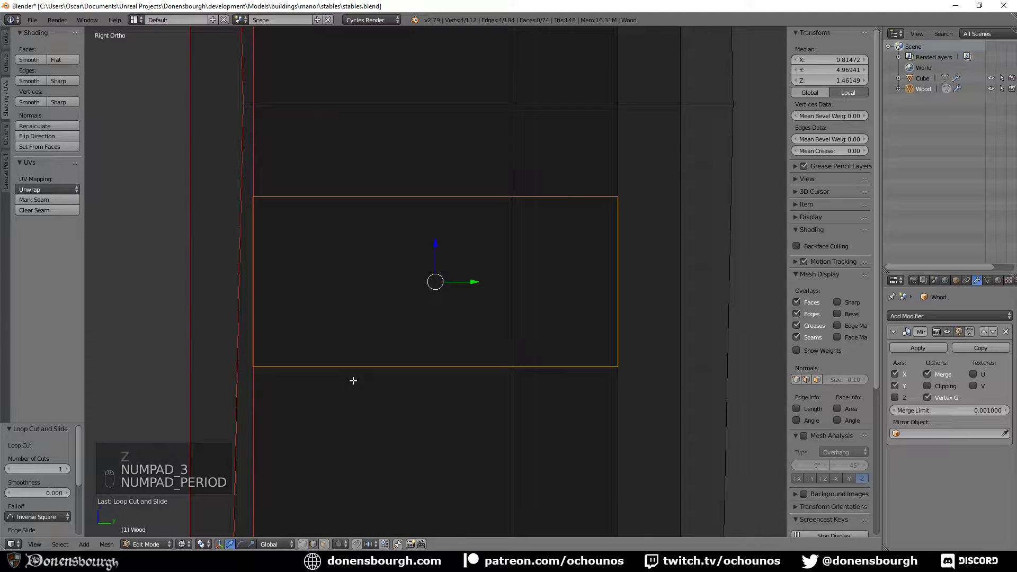
pyautogui.press('z')
pyautogui.moveTo(351, 382)
pyautogui.mouseDown(button='middle')
pyautogui.moveTo(443, 345)
pyautogui.moveTo(346, 361)
pyautogui.mouseUp(button='middle')
pyautogui.press('KP_1')
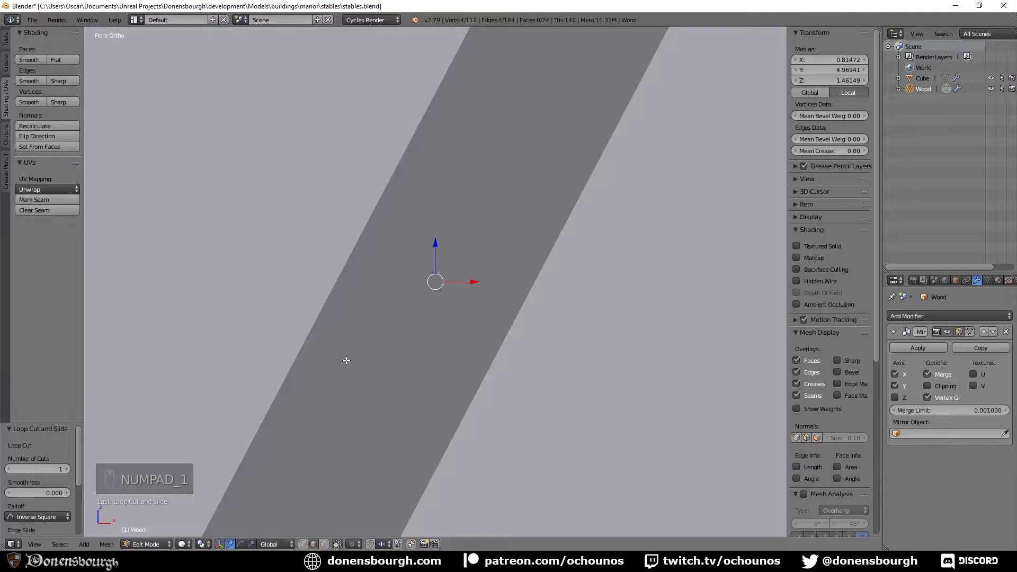
pyautogui.press('ctrl+KP_1')
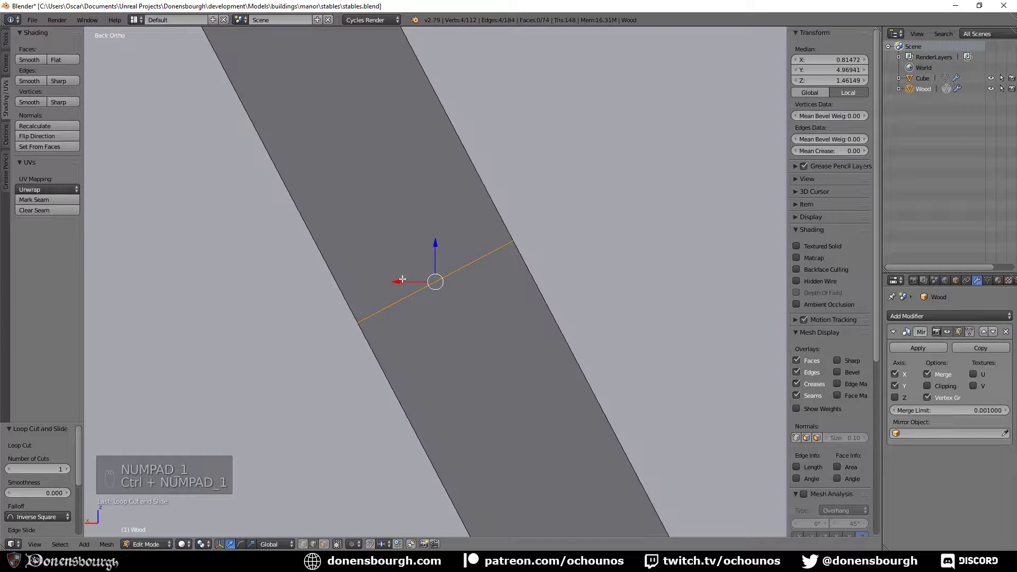
pyautogui.moveTo(403, 279); pyautogui.dragTo(373, 285)
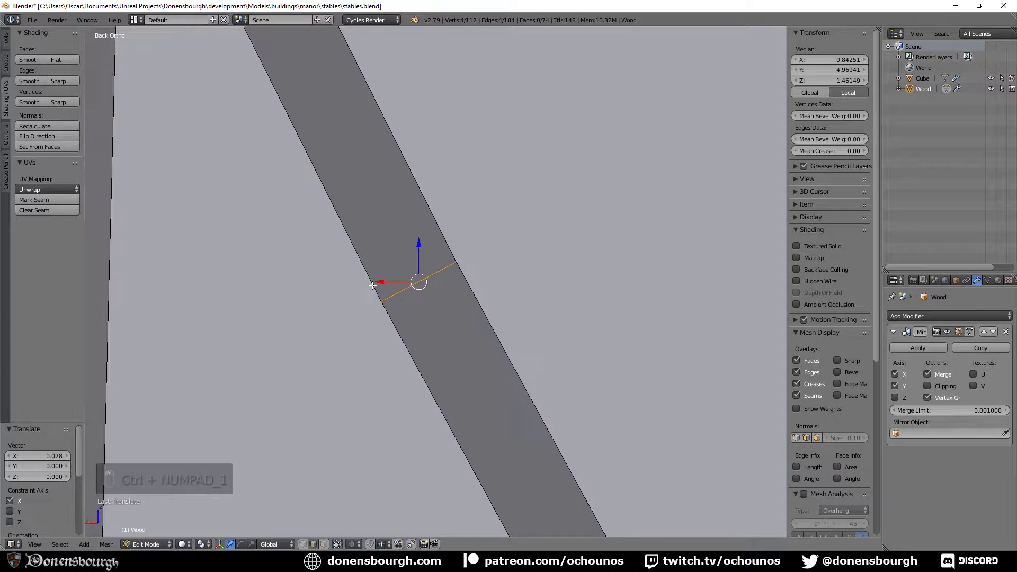
# - Bend the same brace more by moving its loop cut further along X and about -0.045 along Z
pyautogui.scroll(-5, 373, 285)
pyautogui.scroll(4, 399, 329)
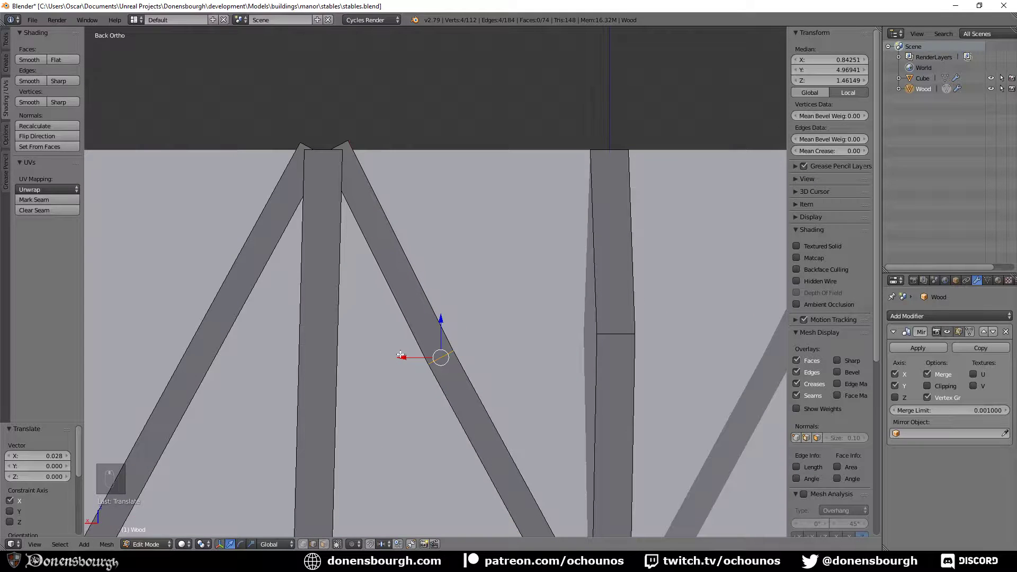
pyautogui.moveTo(402, 355); pyautogui.dragTo(398, 355)
pyautogui.moveTo(438, 320); pyautogui.dragTo(438, 328)
# - Add a loop cut on the lower half of the brace beside the corner post and offset it about 0.026 along X and Z
pyautogui.keyDown('shift'); pyautogui.moveTo(336, 394); pyautogui.dragTo(528, 329, button='middle'); pyautogui.keyUp('shift')
pyautogui.hotkey('ctrl', 'r')
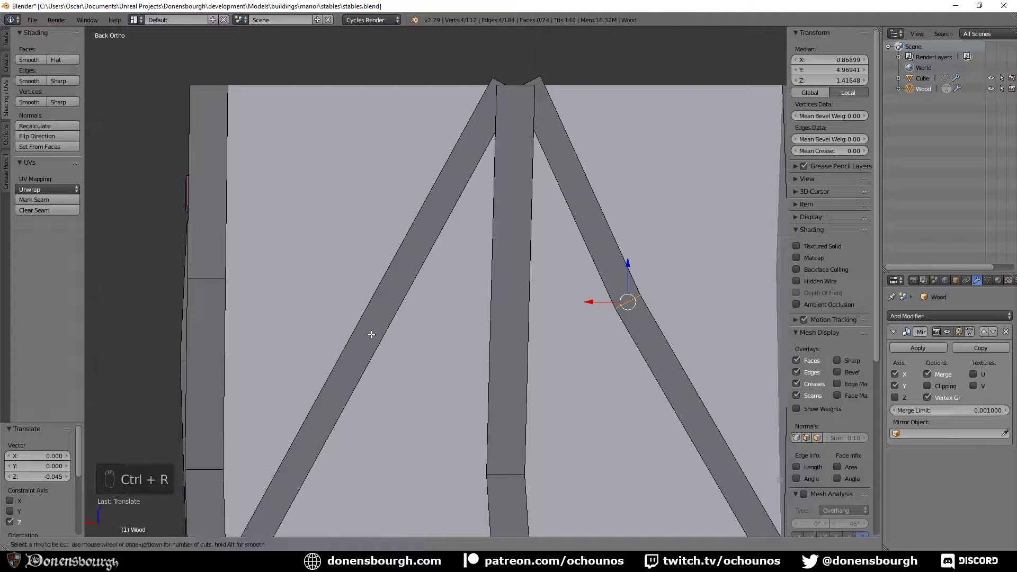
pyautogui.click(343, 384)
pyautogui.click(328, 395)
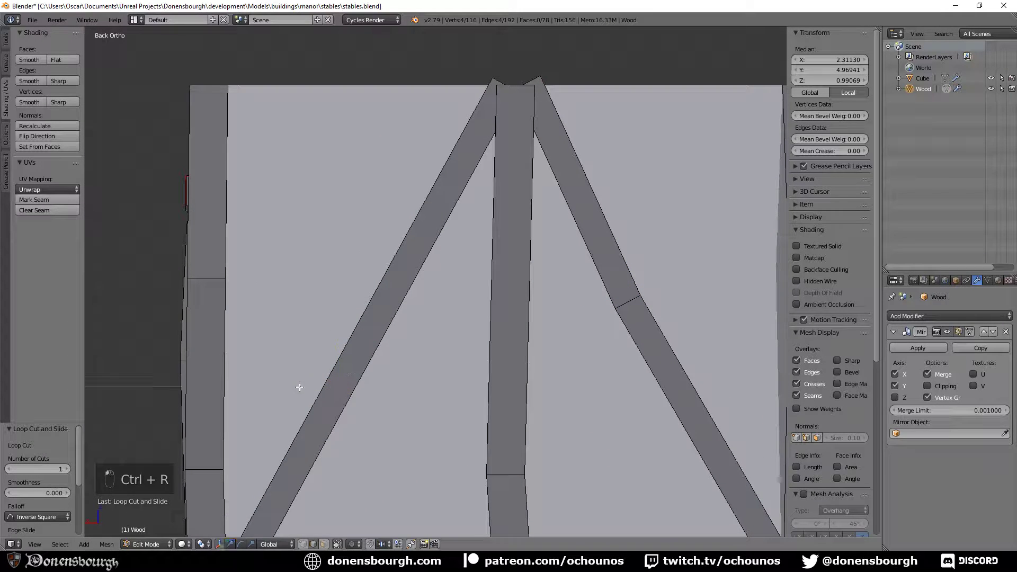
pyautogui.moveTo(297, 386); pyautogui.dragTo(293, 390)
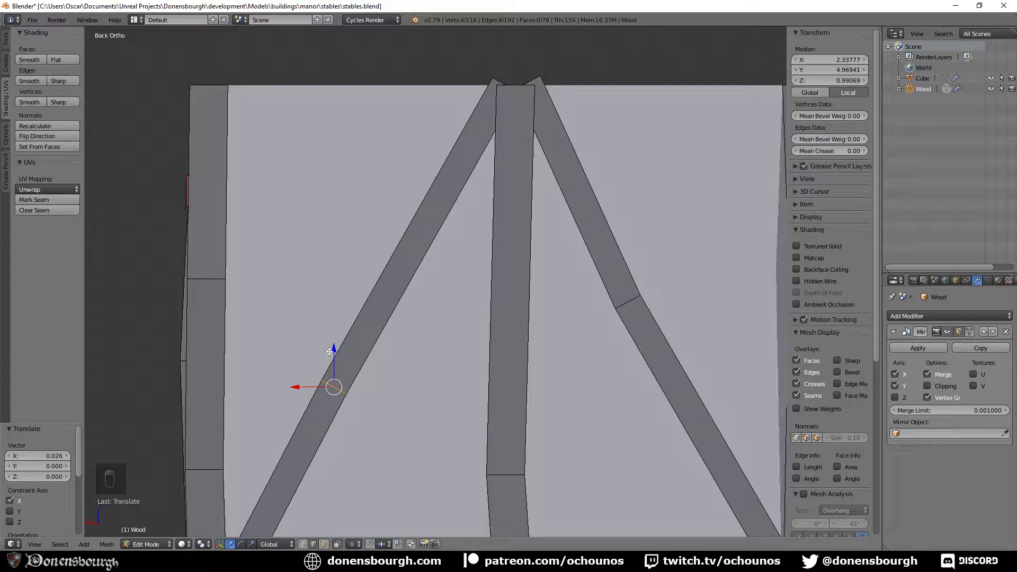
pyautogui.moveTo(329, 351); pyautogui.dragTo(325, 344)
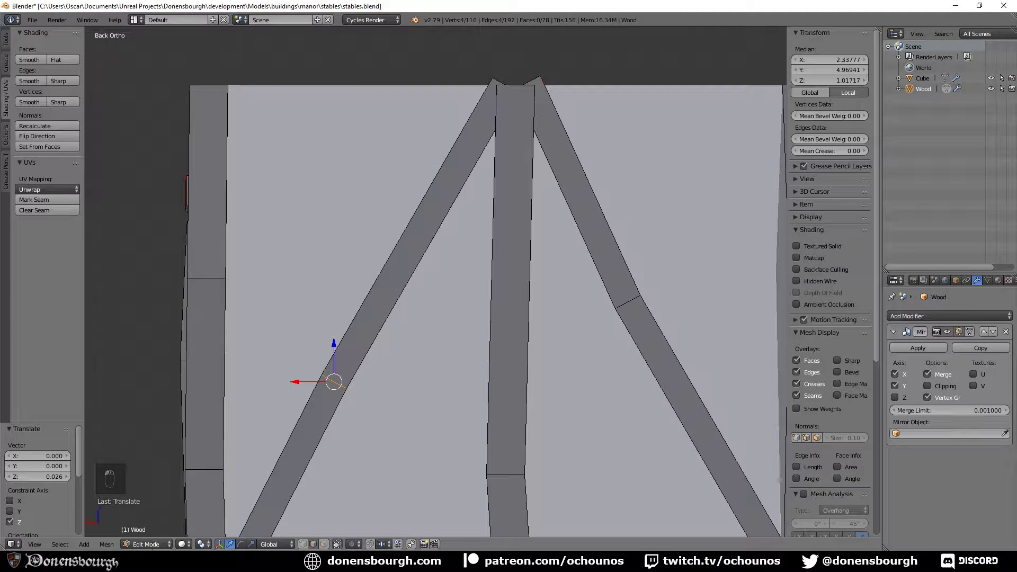
# - Switch to Unreal Editor and look over the stable placeholder block and the existing timber-framed buildings for reference
pyautogui.click(206, 562)
pyautogui.scroll(-4, 431, 216)
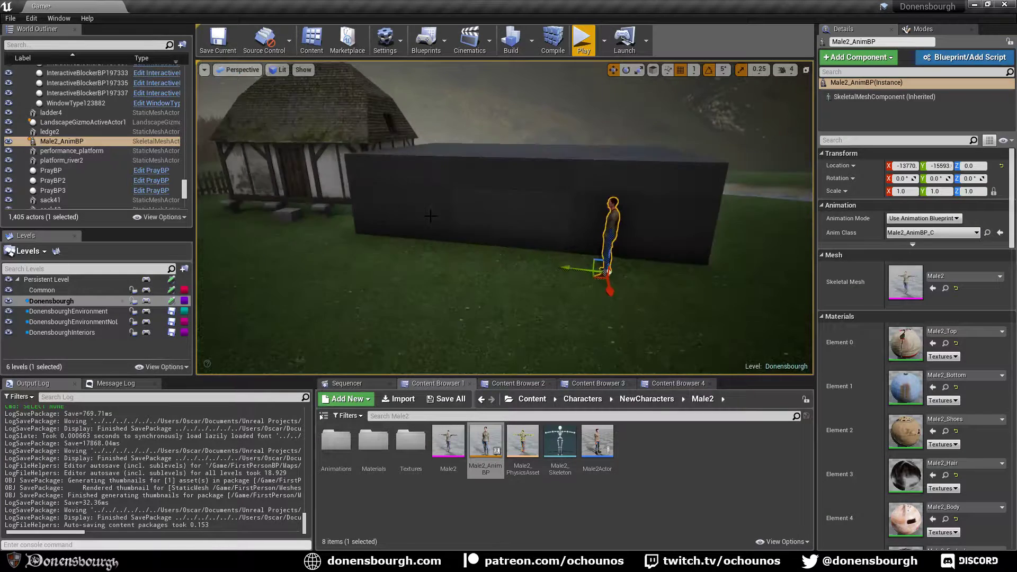
pyautogui.scroll(-5, 431, 215)
pyautogui.moveTo(430, 216); pyautogui.dragTo(440, 258, button='right')
pyautogui.scroll(-3, 429, 258)
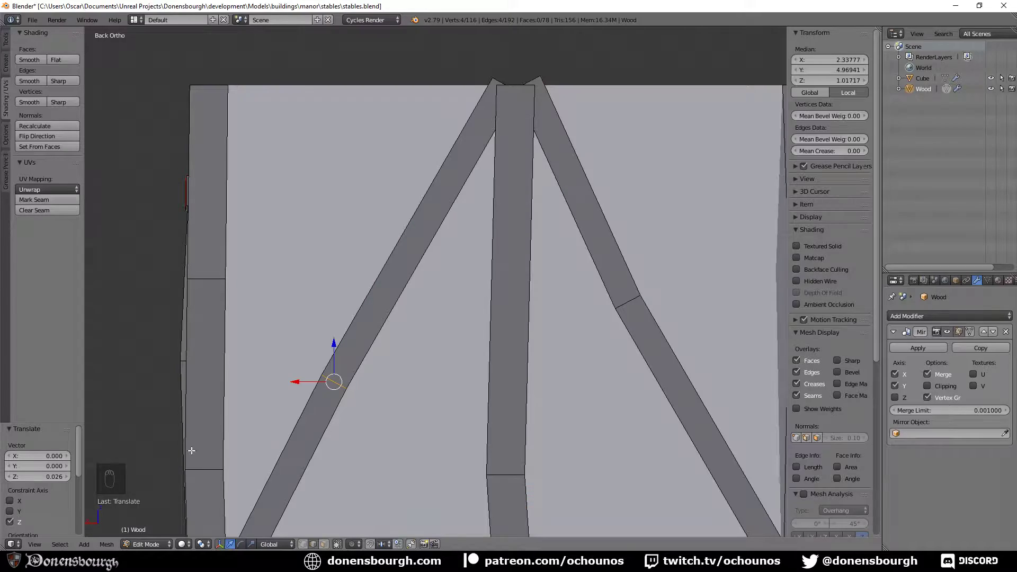
# - Return to Blender and save the stables.blend file
pyautogui.click(33, 20)
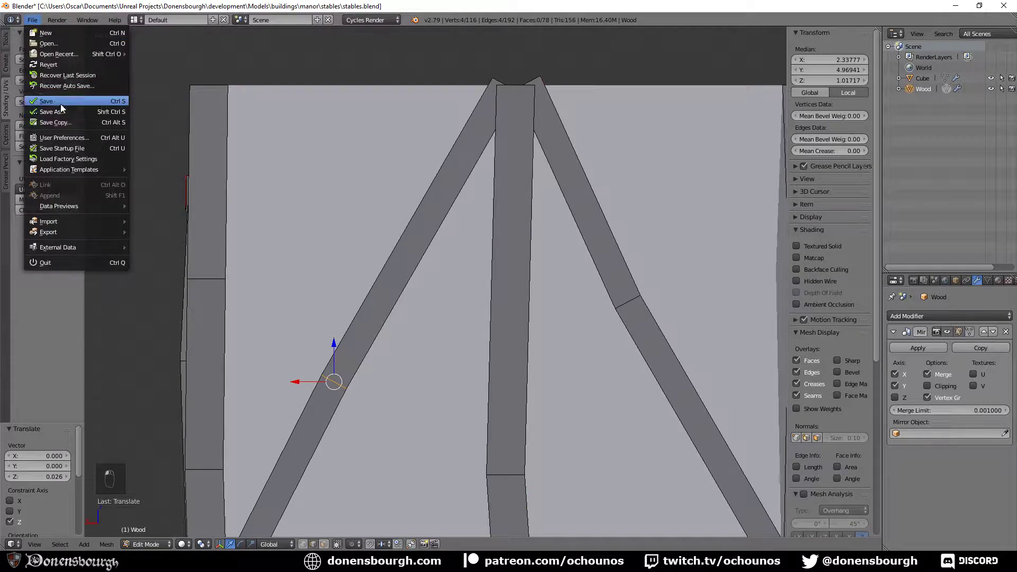
pyautogui.click(45, 100)
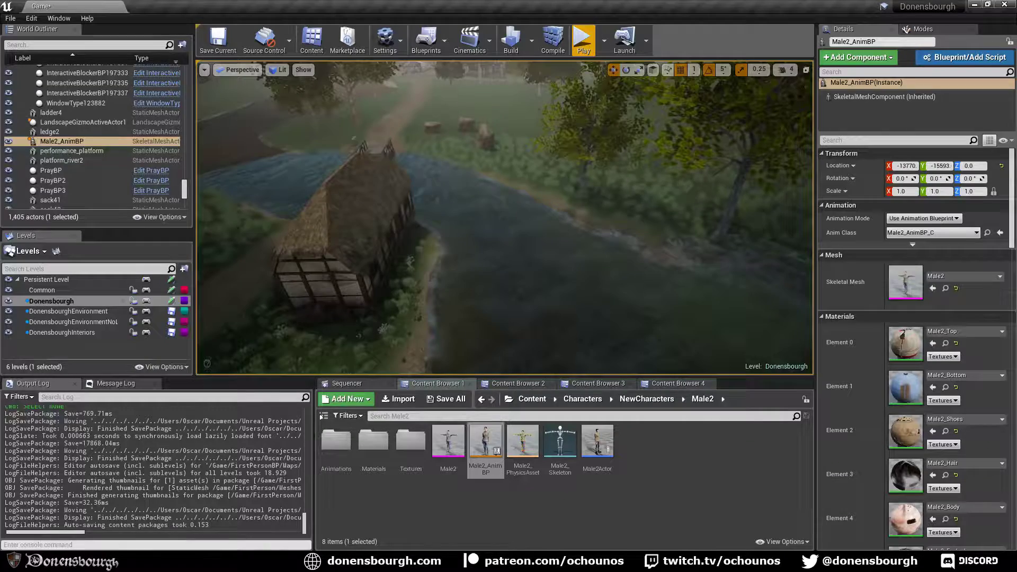
# - Switch to Unreal Editor and survey the village from the thatched riverside house to the manor grounds around the stable placeholder
pyautogui.moveTo(430, 258); pyautogui.dragTo(421, 238, button='right')
pyautogui.press('w')
pyautogui.moveTo(516, 111); pyautogui.dragTo(477, 169, button='right')
pyautogui.press('f')
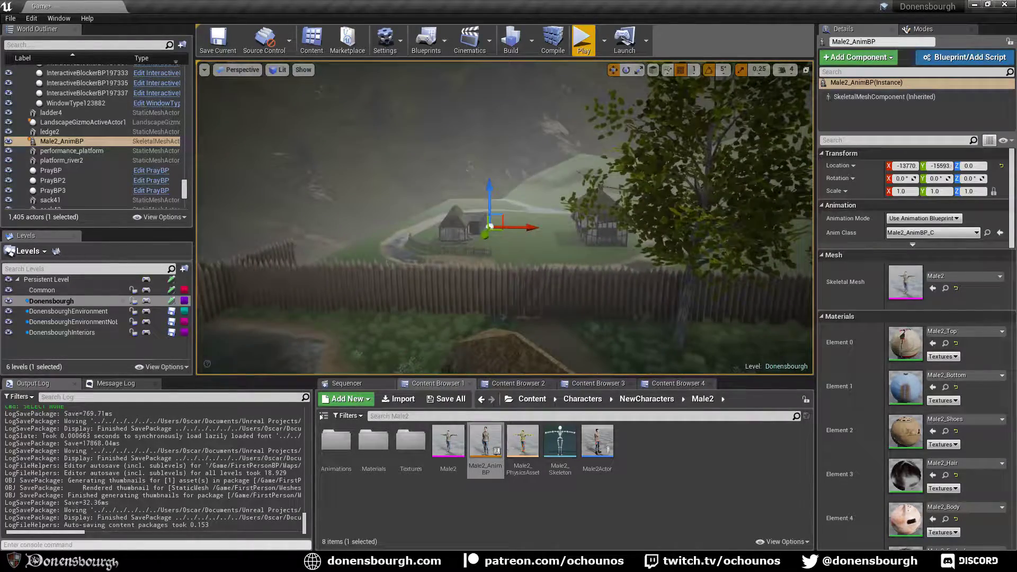
pyautogui.moveTo(587, 313); pyautogui.dragTo(637, 348, button='right')
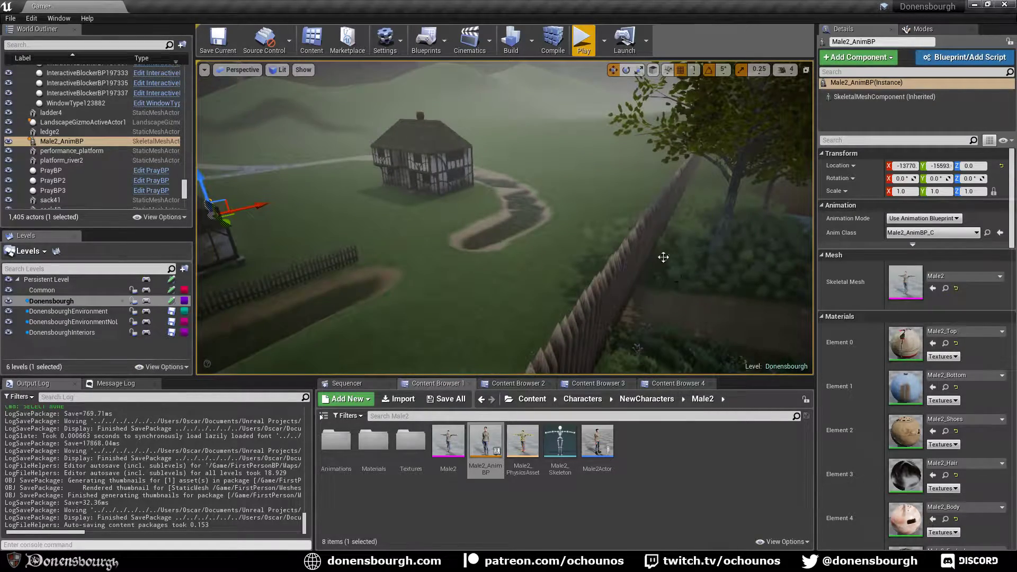
pyautogui.moveTo(619, 286); pyautogui.dragTo(580, 312, button='right')
pyautogui.moveTo(655, 334); pyautogui.dragTo(645, 309, button='right')
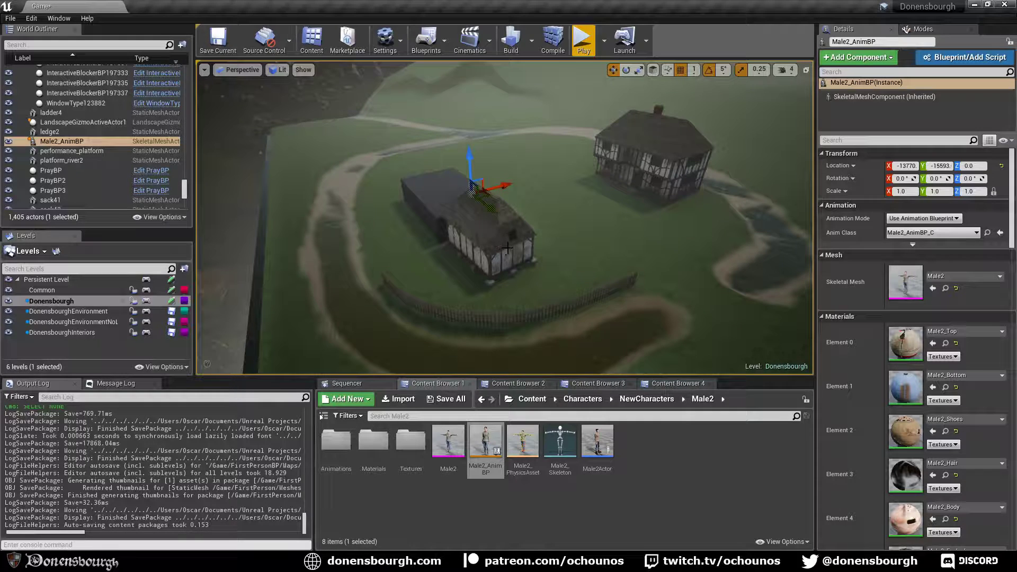
# - Select the granary and compare its timber framing and placement with the manor house and the other village buildings
pyautogui.click(480, 249)
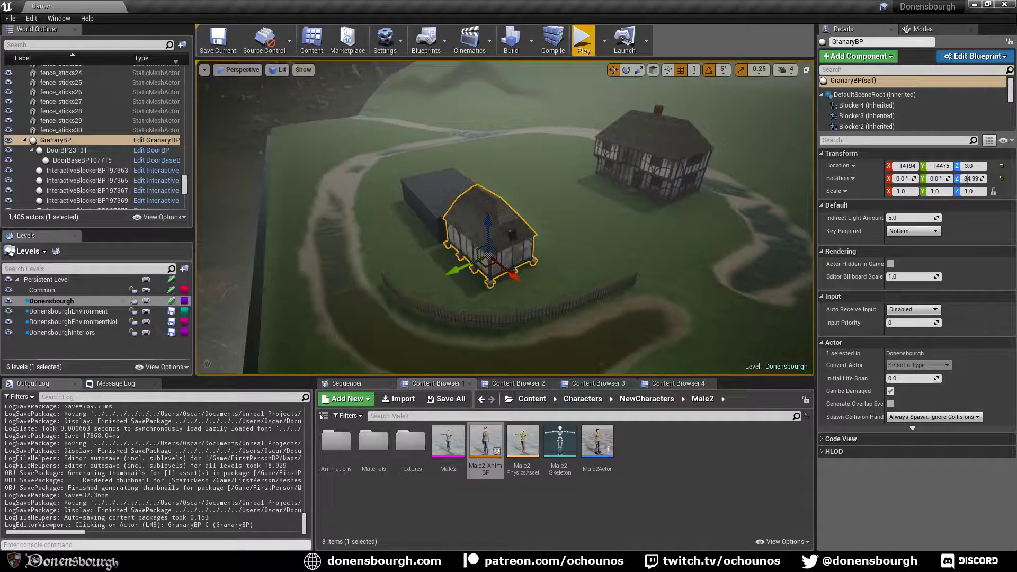
pyautogui.press('d')
pyautogui.moveTo(504, 217); pyautogui.dragTo(349, 191, button='right')
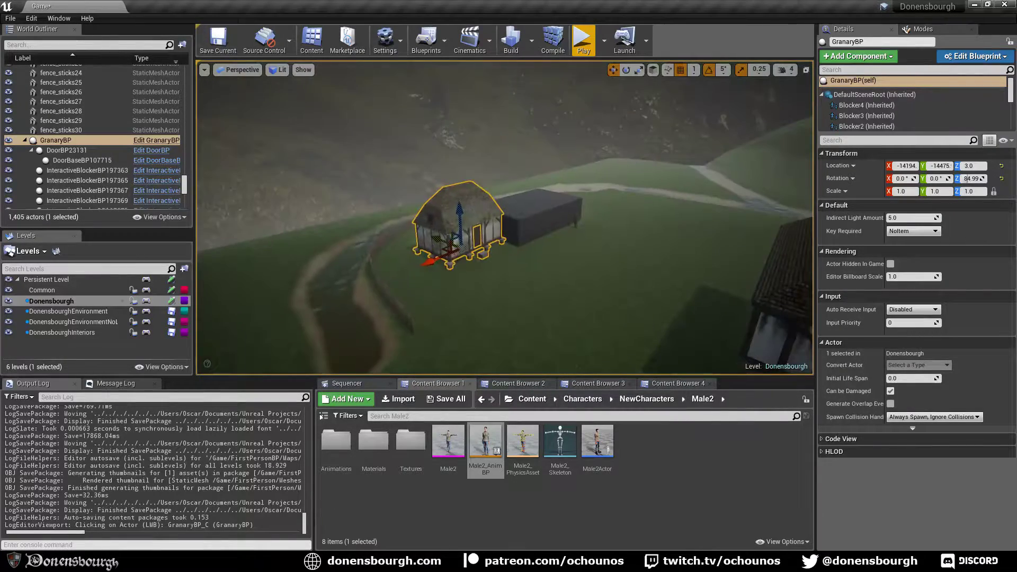
pyautogui.scroll(3, 492, 294)
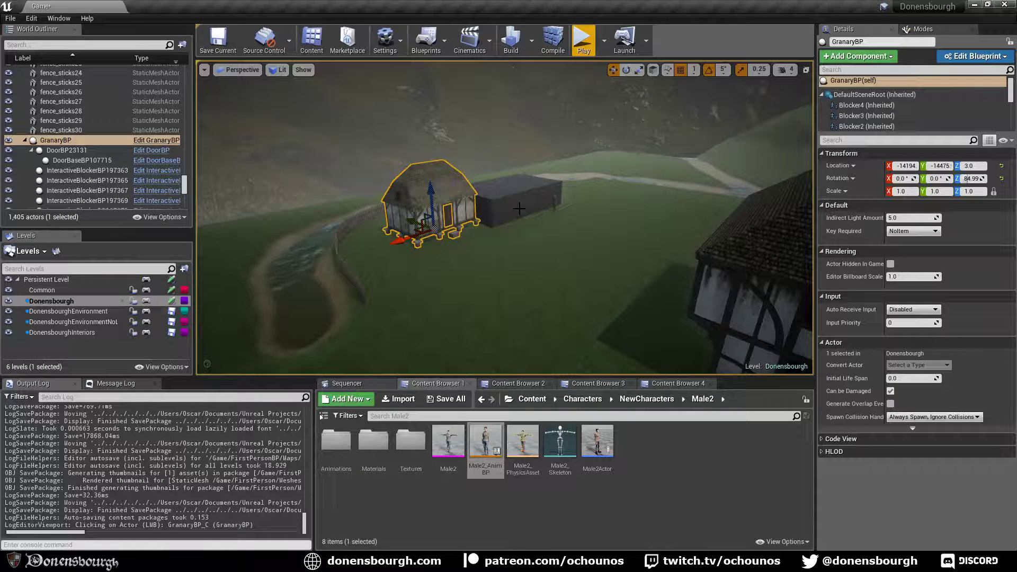
pyautogui.moveTo(455, 254); pyautogui.dragTo(500, 320, button='right')
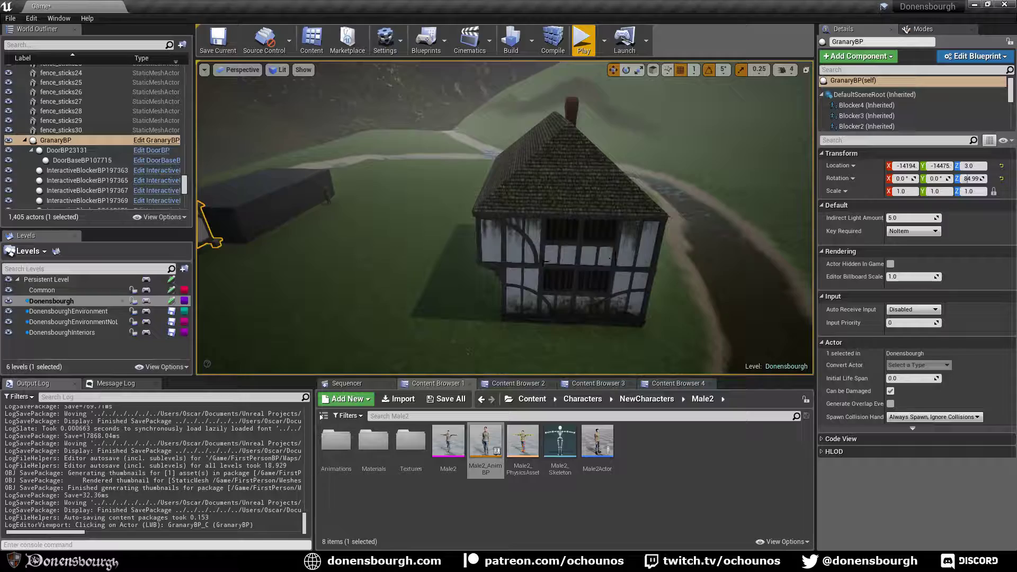
pyautogui.moveTo(556, 250); pyautogui.dragTo(460, 320, button='right')
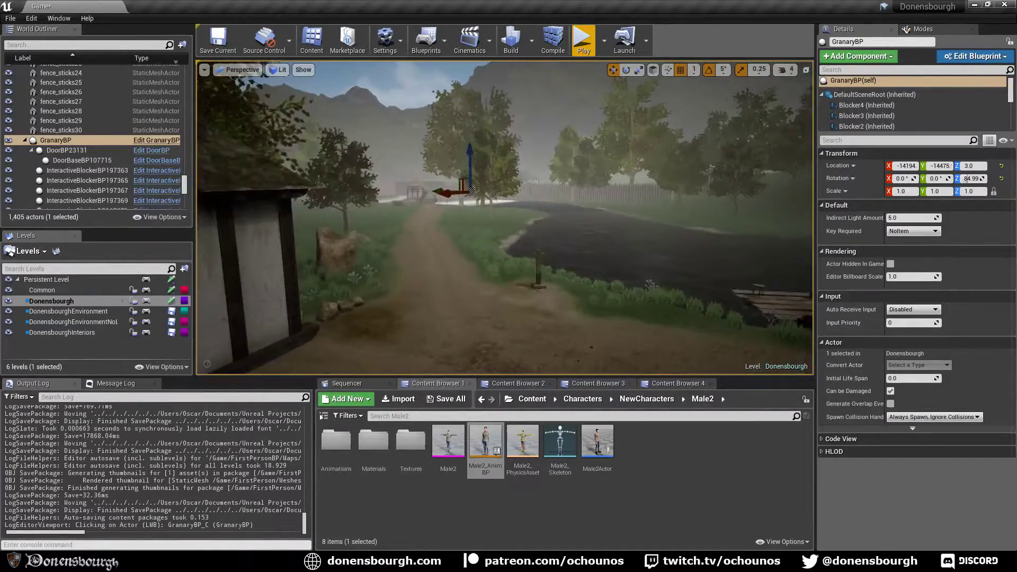
pyautogui.moveTo(460, 320); pyautogui.dragTo(443, 348, button='right')
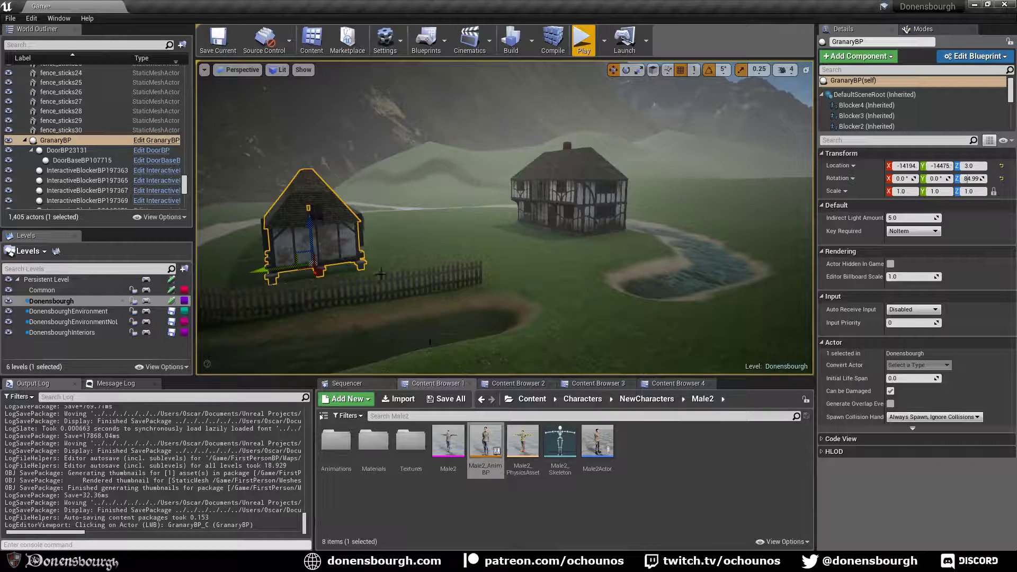
pyautogui.moveTo(381, 273); pyautogui.dragTo(366, 294, button='right')
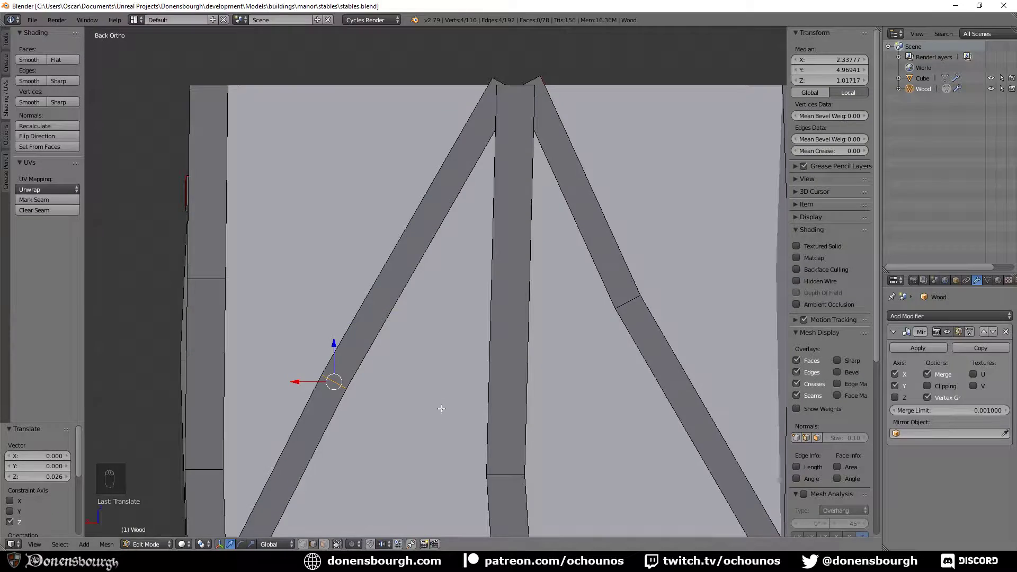
# - Return to Blender and review the whole stable building with its posts, door frames and end-wall braces
pyautogui.scroll(-4, 439, 407)
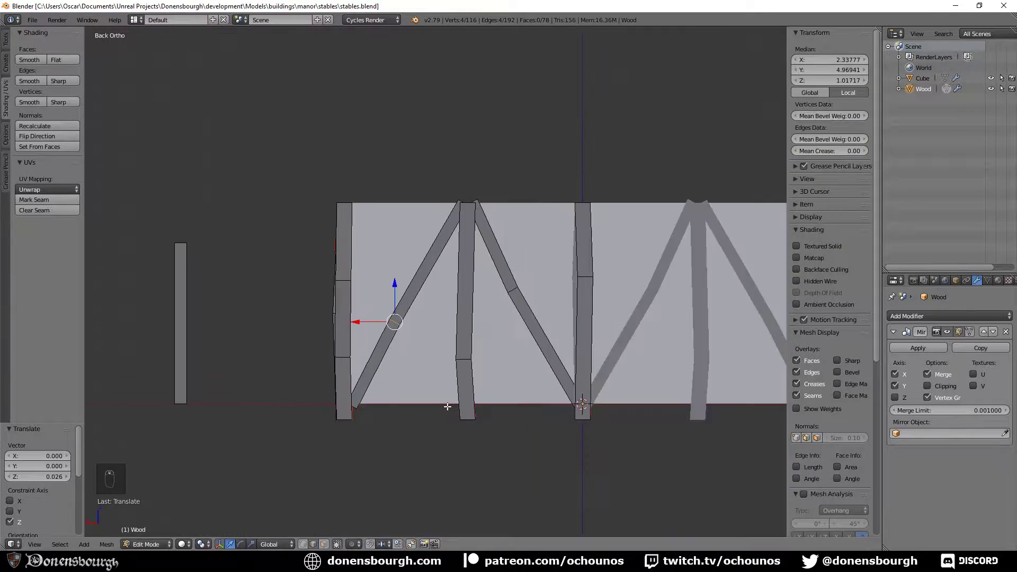
pyautogui.moveTo(395, 375); pyautogui.dragTo(459, 437, button='middle')
pyautogui.scroll(4, 456, 423)
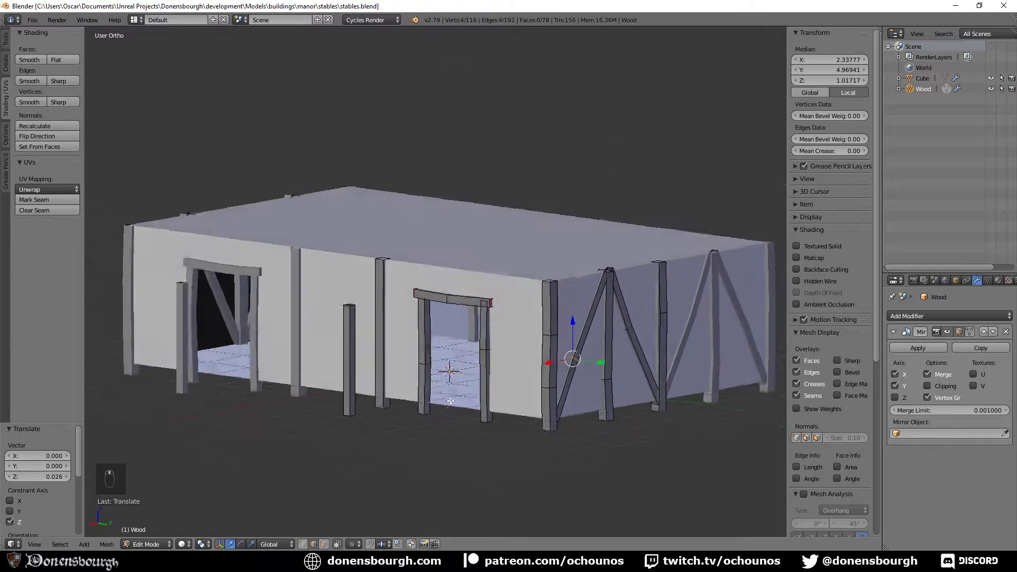
pyautogui.moveTo(450, 401); pyautogui.dragTo(464, 437, button='middle')
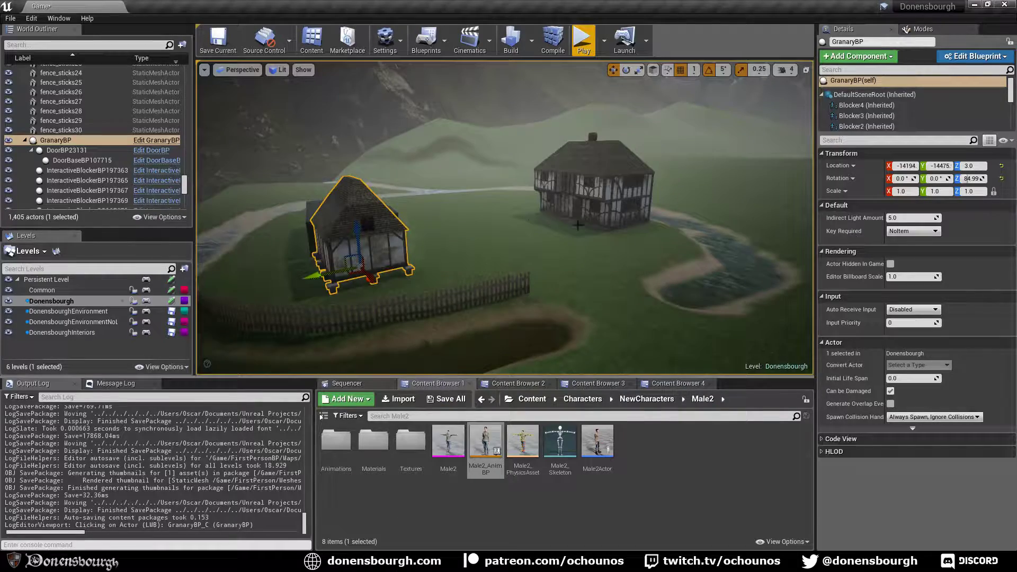
# - Switch to Unreal Editor and examine the manor house and the thatched riverside house as framing references
pyautogui.moveTo(534, 274); pyautogui.dragTo(641, 275, button='right')
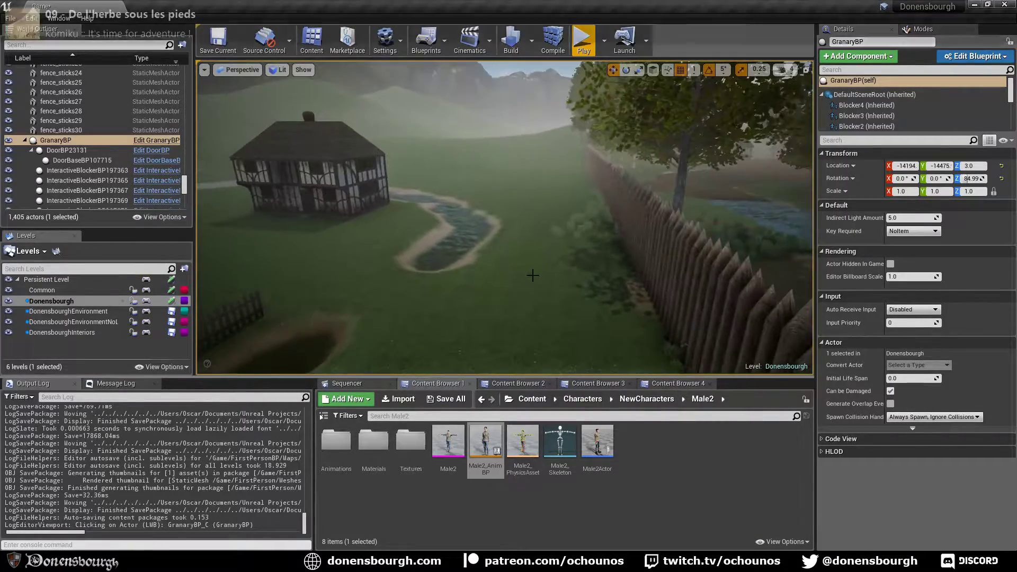
pyautogui.moveTo(533, 275); pyautogui.dragTo(591, 270, button='right')
pyautogui.press('f')
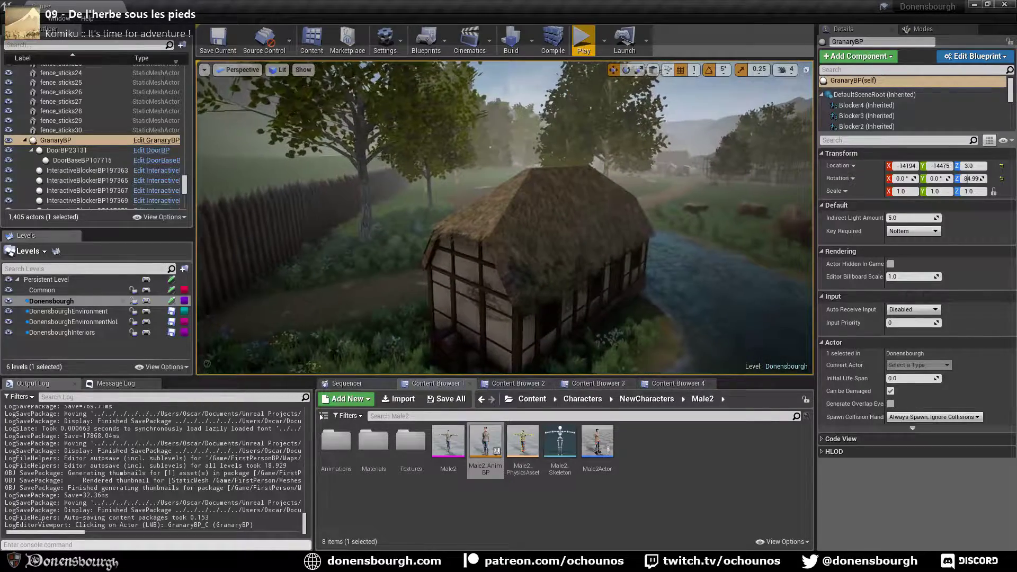
# - Survey the thatched riverside house, the village buildings and their timber-framed interiors as references
pyautogui.moveTo(422, 272); pyautogui.dragTo(461, 270, button='right')
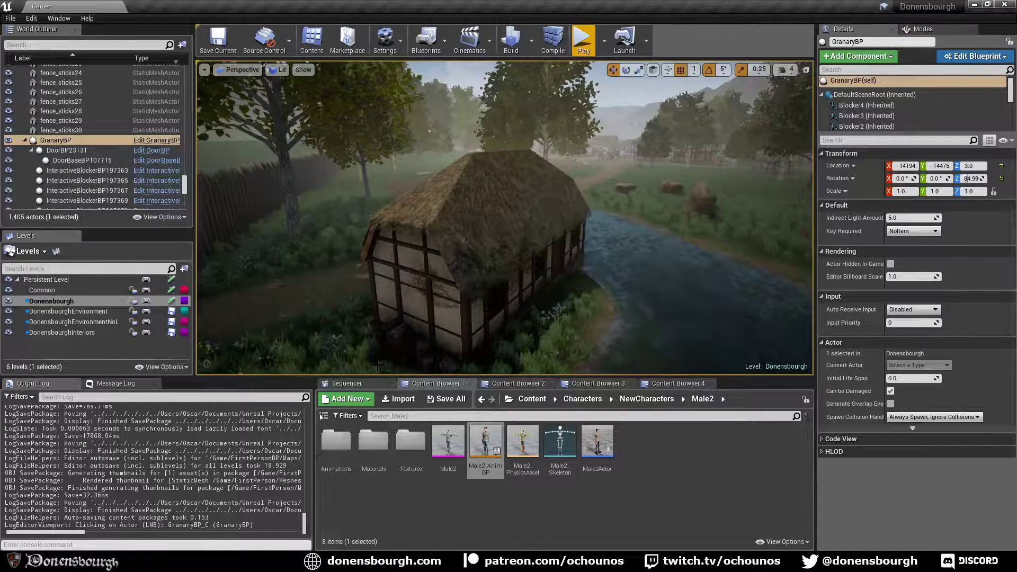
pyautogui.moveTo(372, 336); pyautogui.dragTo(297, 318, button='right')
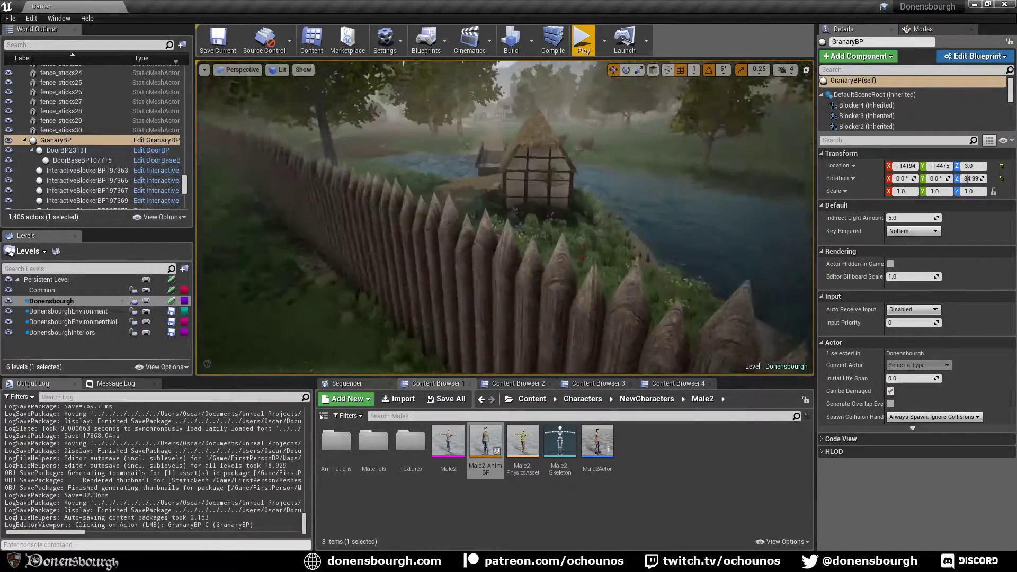
pyautogui.moveTo(505, 217); pyautogui.dragTo(591, 212, button='right')
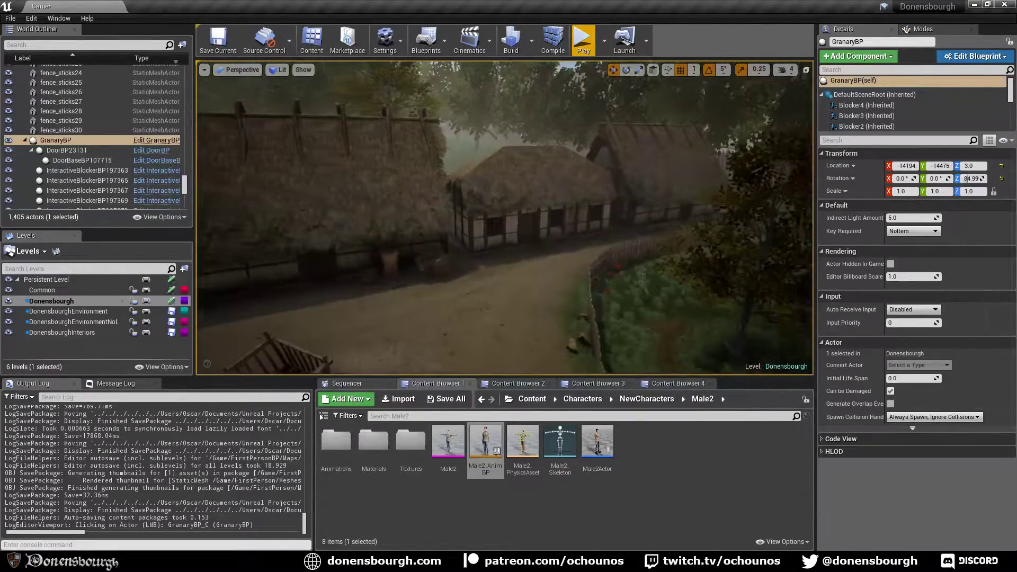
pyautogui.moveTo(591, 212); pyautogui.dragTo(585, 207, button='right')
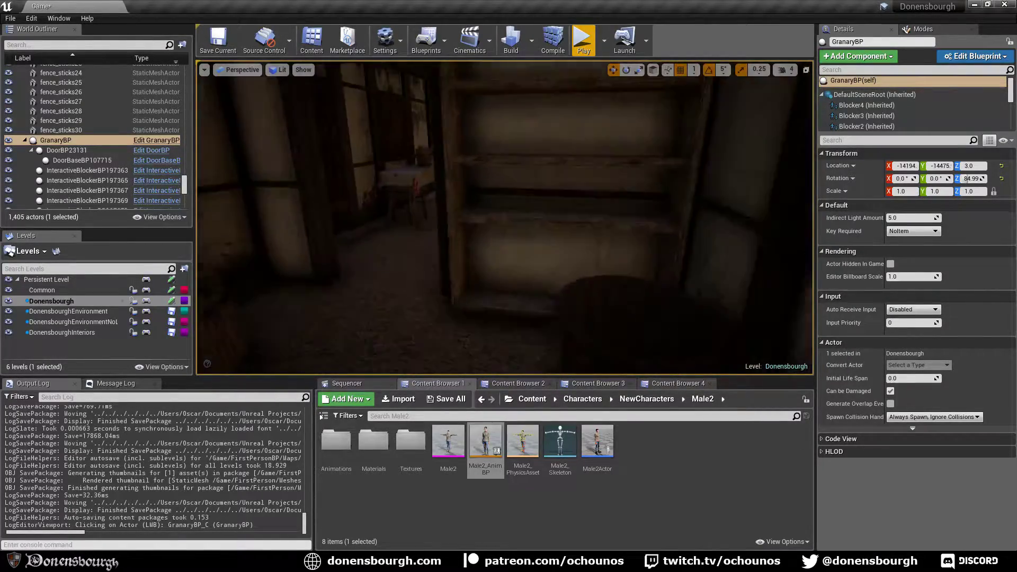
pyautogui.moveTo(585, 207); pyautogui.dragTo(583, 204, button='right')
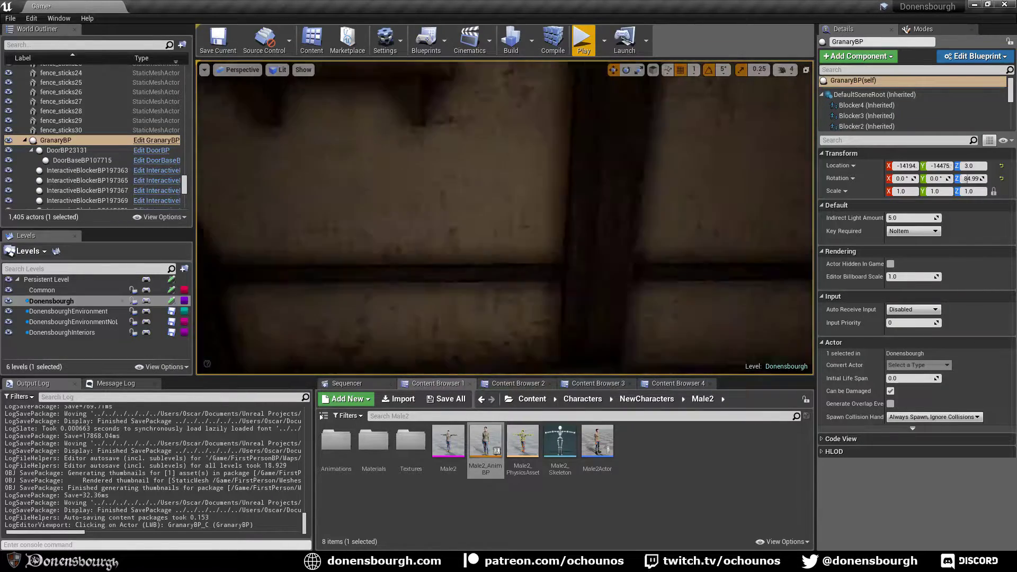
pyautogui.moveTo(582, 204); pyautogui.dragTo(650, 186, button='right')
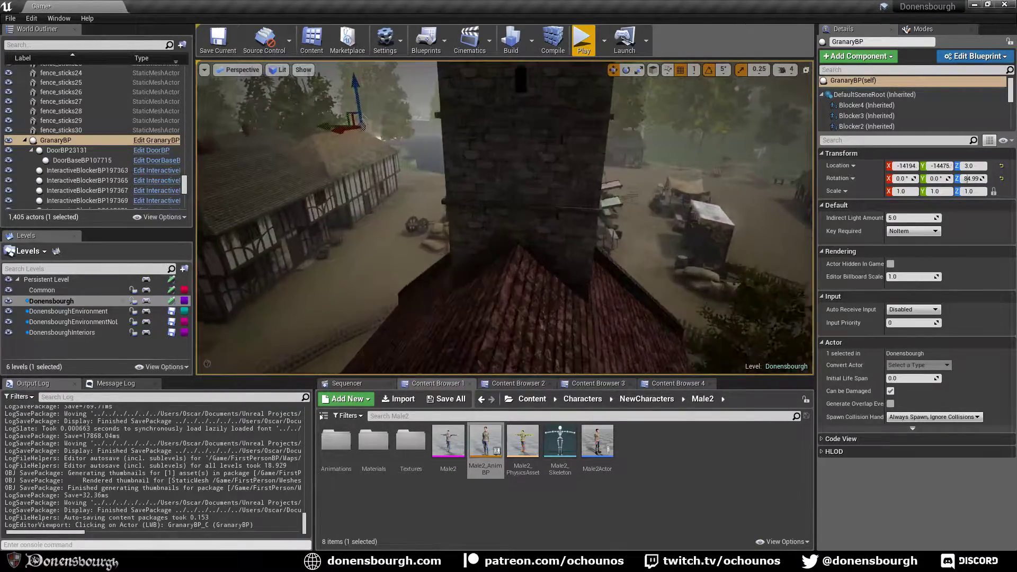
pyautogui.moveTo(651, 186); pyautogui.dragTo(655, 186, button='right')
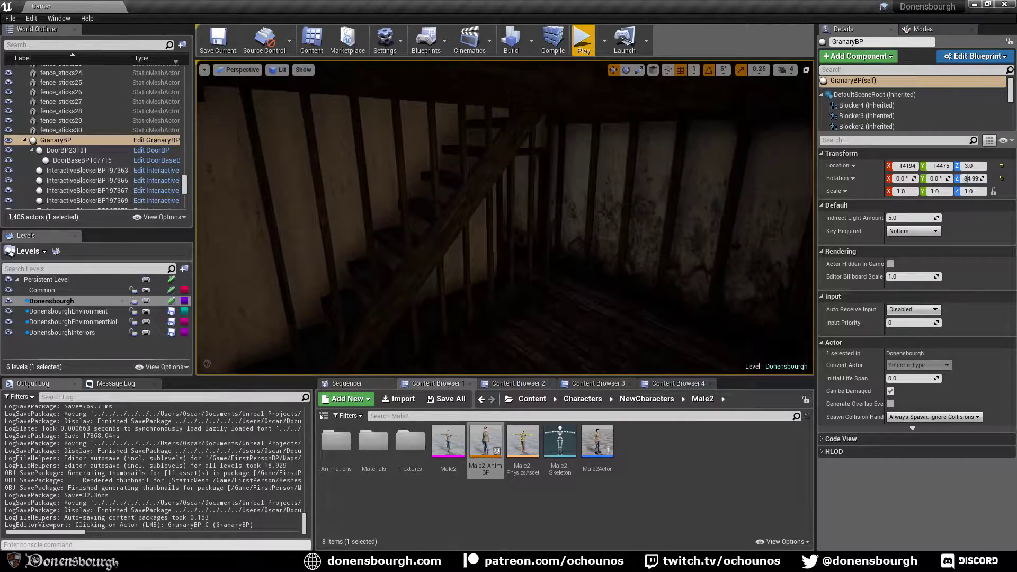
pyautogui.moveTo(504, 218); pyautogui.dragTo(404, 212, button='right')
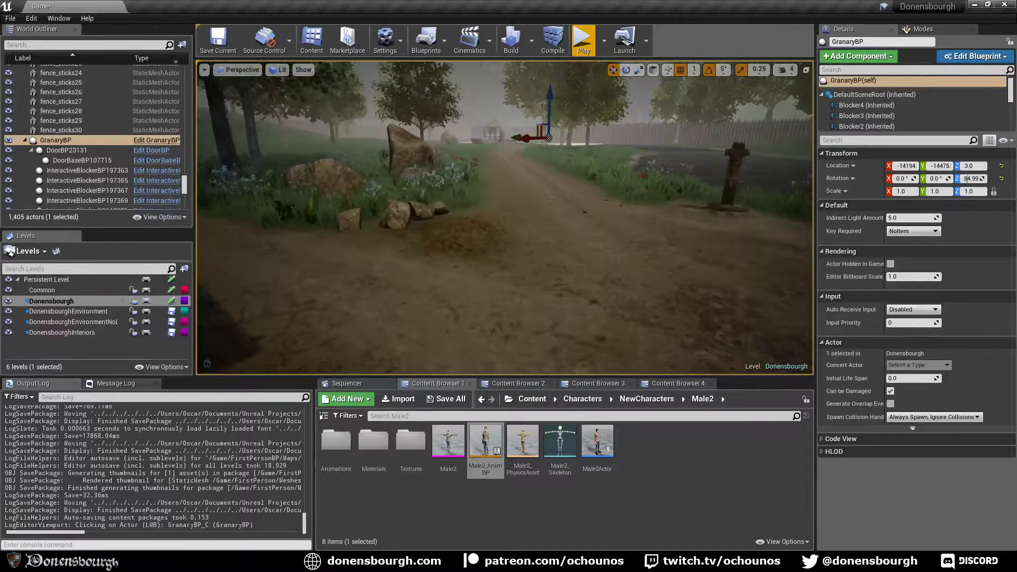
pyautogui.moveTo(504, 218); pyautogui.dragTo(466, 217, button='right')
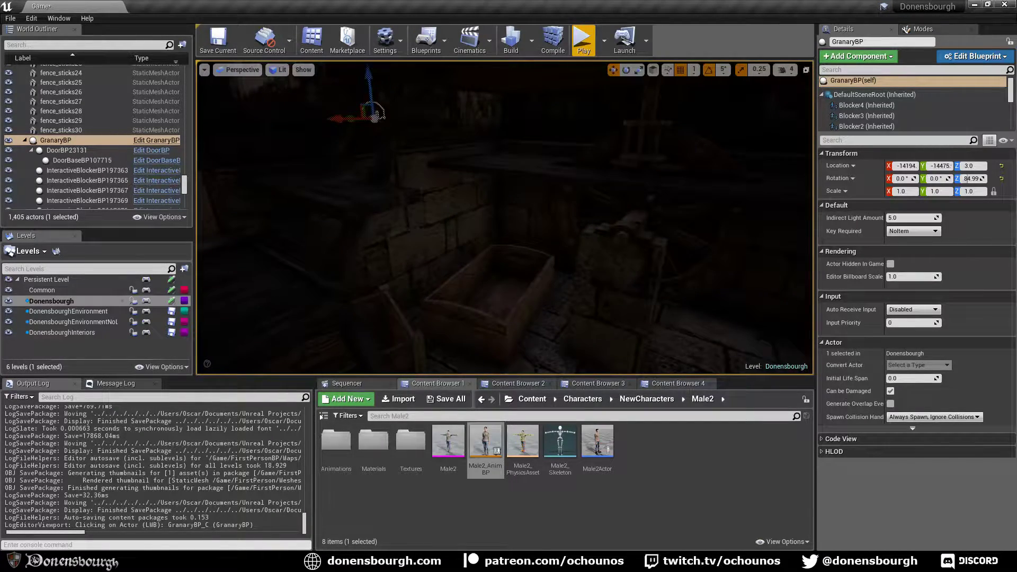
pyautogui.moveTo(504, 218); pyautogui.dragTo(540, 218, button='right')
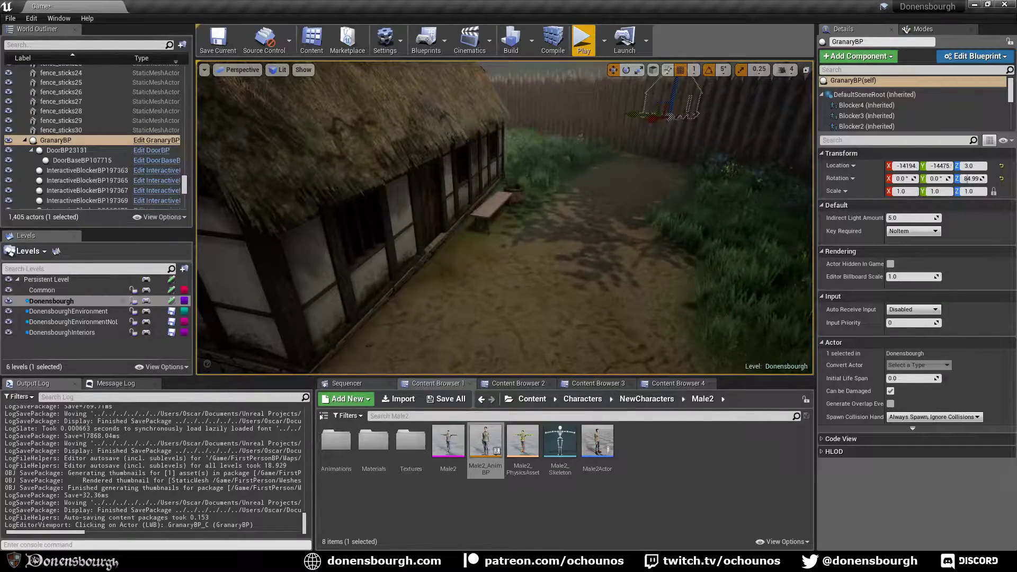
# - Examine the thatched house near the palisade, then return to the selected granary and view it beside the stable placeholder
pyautogui.moveTo(504, 218); pyautogui.dragTo(521, 218, button='right')
pyautogui.press('w')
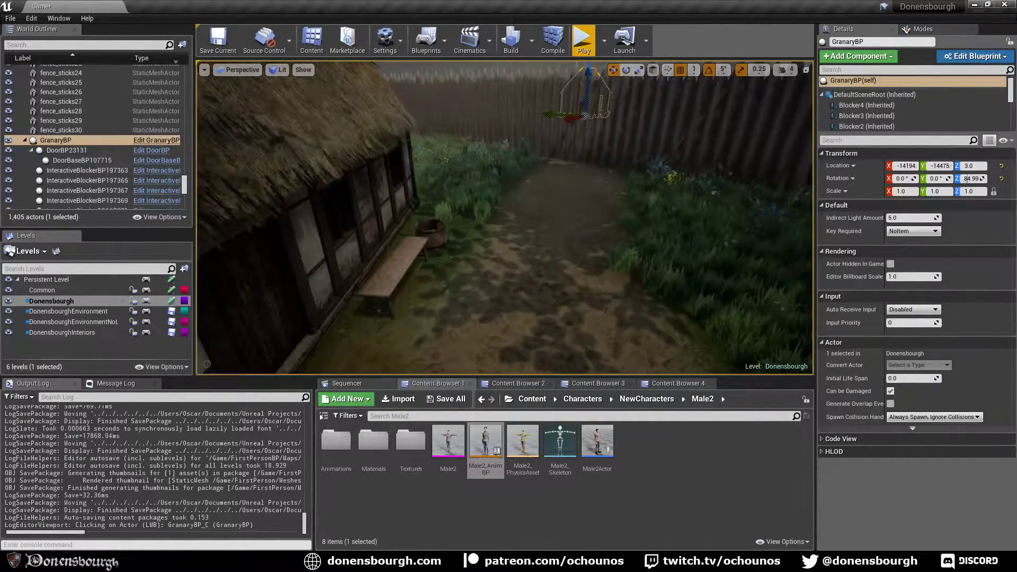
pyautogui.moveTo(493, 252); pyautogui.dragTo(472, 236, button='right')
pyautogui.press('d')
pyautogui.press('d')
pyautogui.press('d')
pyautogui.moveTo(377, 244); pyautogui.dragTo(361, 279, button='right')
pyautogui.press('w')
pyautogui.press('f')
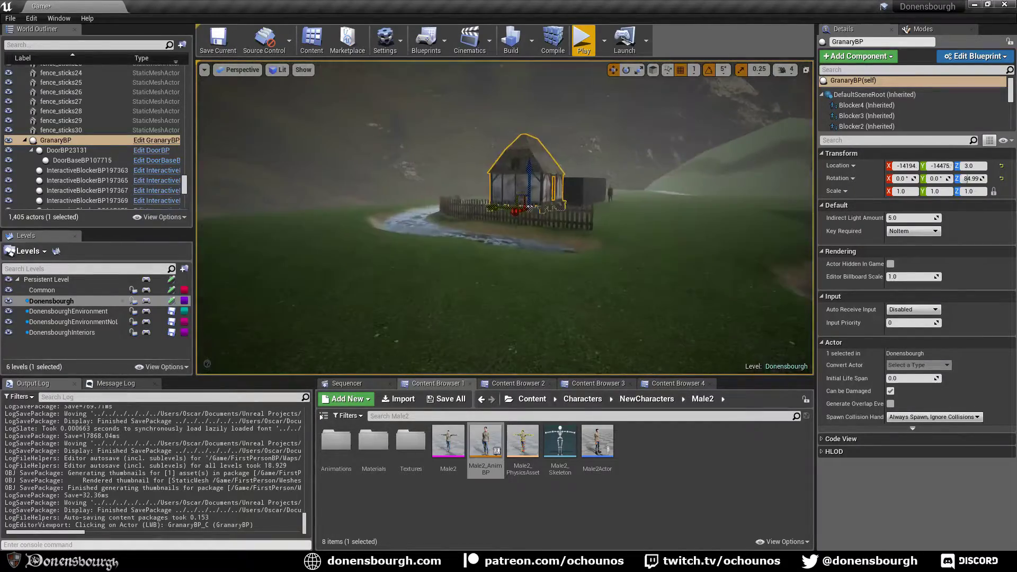
pyautogui.moveTo(505, 217); pyautogui.dragTo(656, 270, button='right')
pyautogui.press('e')
pyautogui.press('a')
pyautogui.moveTo(325, 283); pyautogui.dragTo(330, 265, button='right')
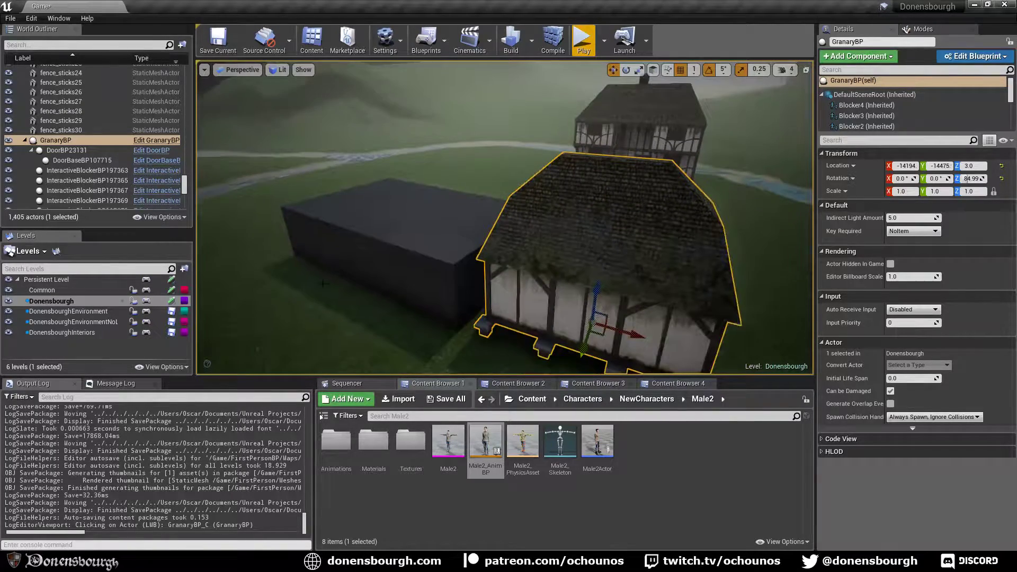
# - Select the manor house and compare its size and position with the stable placeholder and the granary
pyautogui.moveTo(446, 235); pyautogui.dragTo(522, 246, button='right')
pyautogui.press('e')
pyautogui.press('a')
pyautogui.click(325, 137)
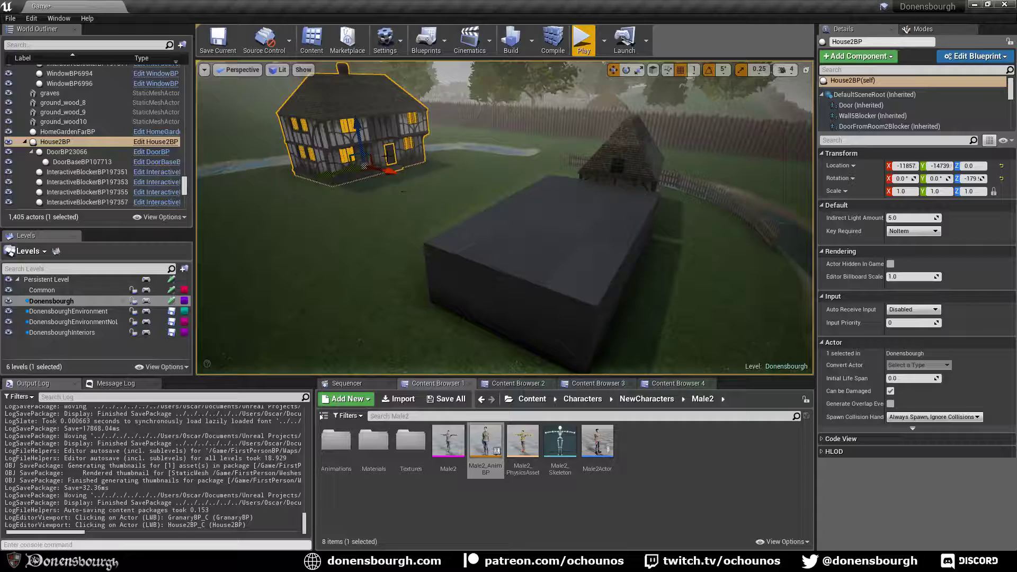
pyautogui.moveTo(394, 201); pyautogui.dragTo(366, 233, button='right')
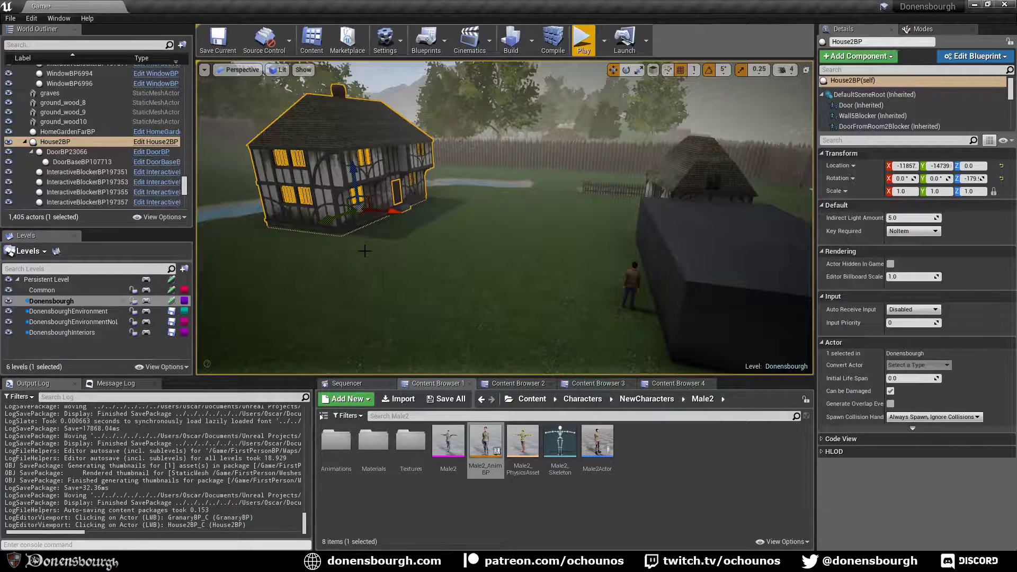
pyautogui.press('a')
pyautogui.moveTo(393, 273); pyautogui.dragTo(418, 282, button='right')
pyautogui.press('s')
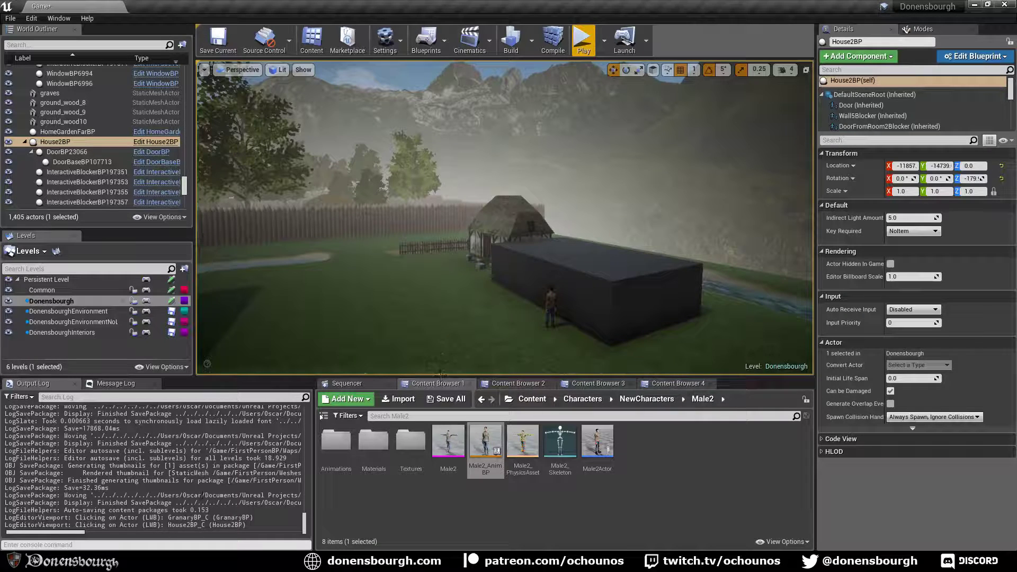
# - Switch to Blender and split the viewport, setting the new area to the UV/Image Editor beside the stable model
pyautogui.hotkey('alt', 'Tab')
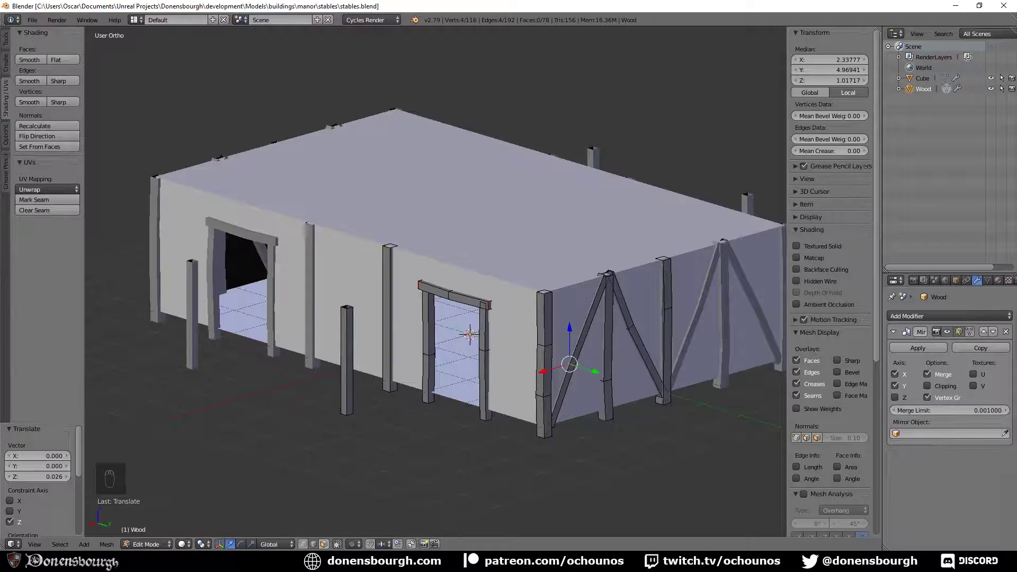
pyautogui.moveTo(432, 402); pyautogui.dragTo(418, 402, button='middle')
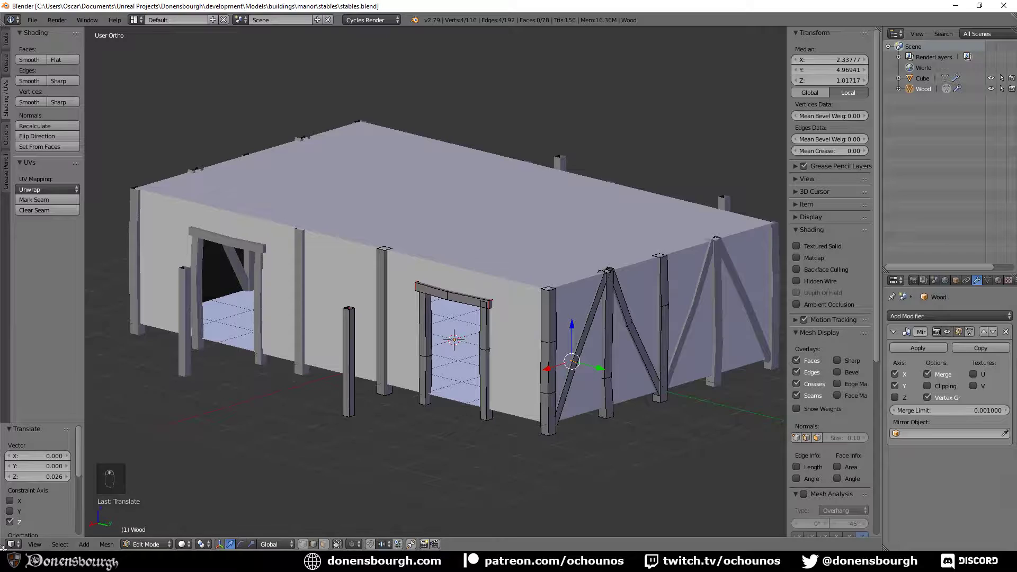
pyautogui.moveTo(3, 548); pyautogui.dragTo(248, 536)
pyautogui.click(19, 544)
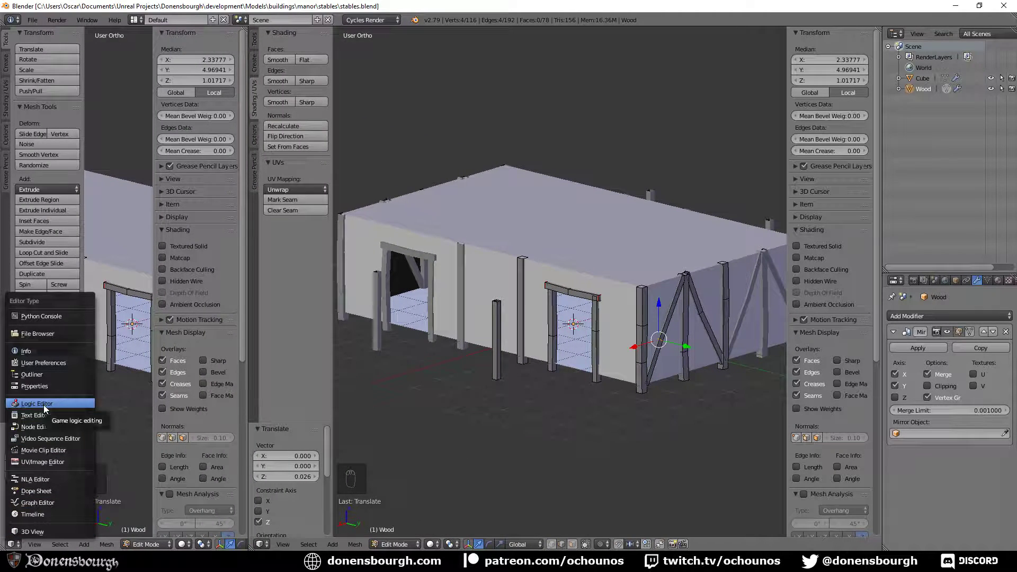
pyautogui.click(56, 463)
pyautogui.moveTo(560, 393); pyautogui.dragTo(570, 388, button='middle')
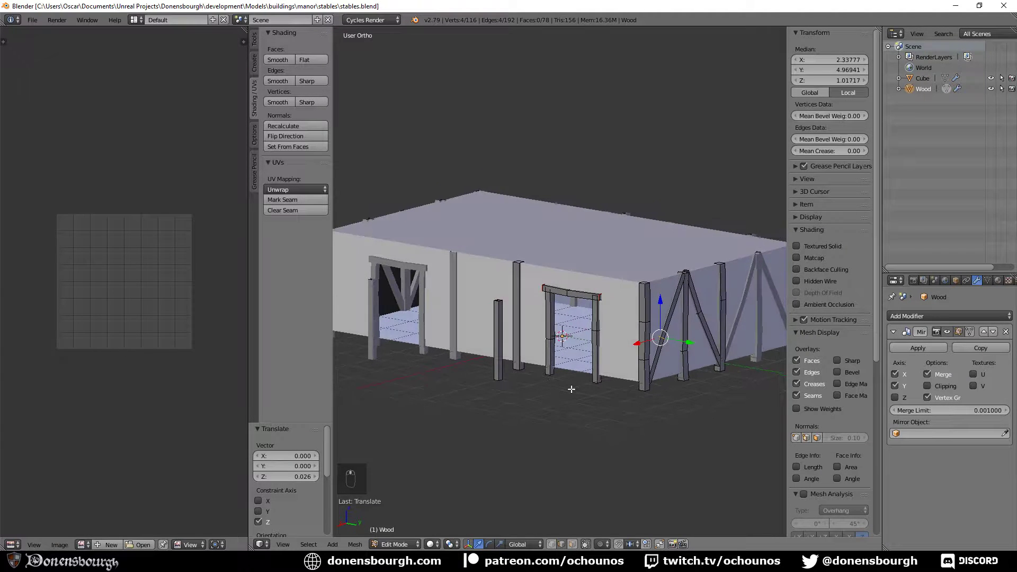
# - Unwrap all the timber pieces of the Wood mesh and rotate the whole UV layout by 90 degrees
pyautogui.press('a')
pyautogui.press('a')
pyautogui.press('a')
pyautogui.press('u')
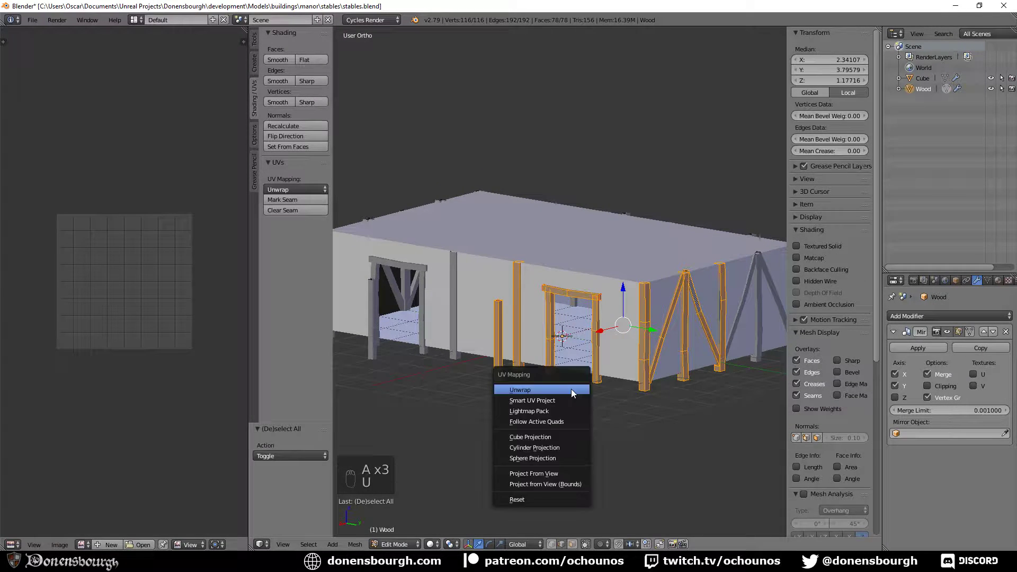
pyautogui.click(571, 390)
pyautogui.scroll(3, 204, 371)
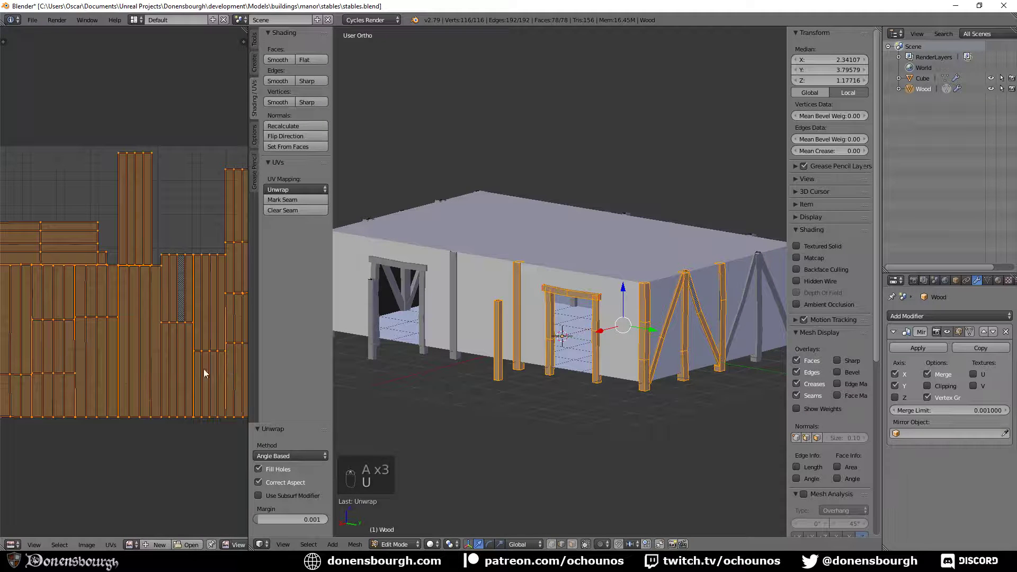
pyautogui.scroll(-3, 138, 347)
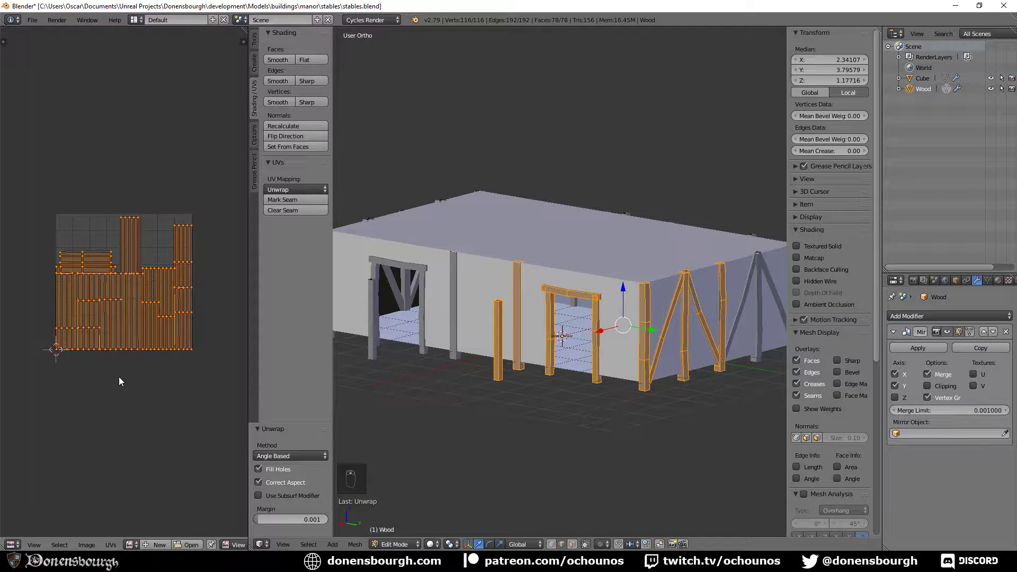
pyautogui.write('r90')
pyautogui.press('Return')
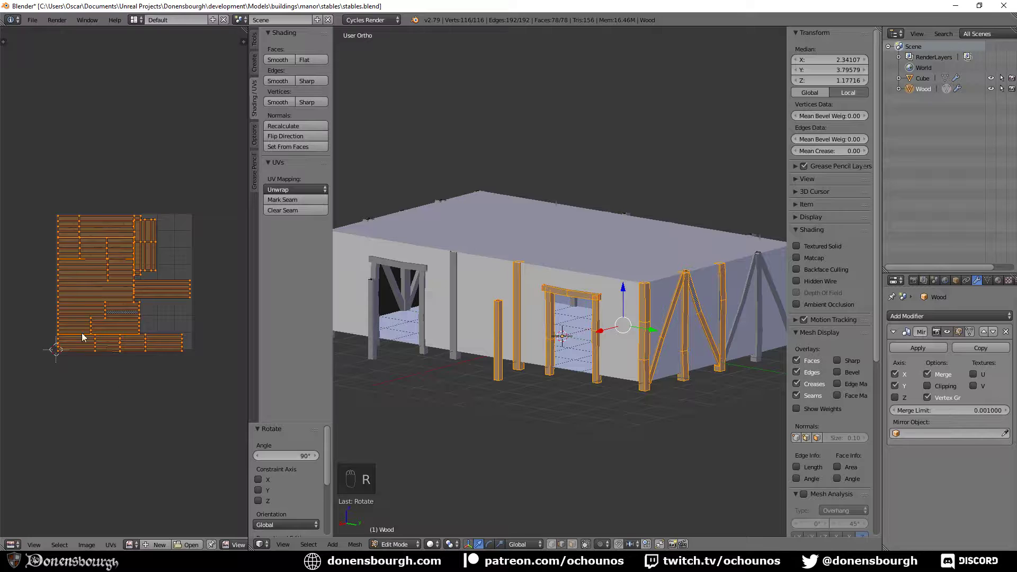
# - Rotate the one UV island running across the others by 90 degrees and save the file, overwriting stables.blend
pyautogui.scroll(4, 85, 337)
pyautogui.scroll(-3, 88, 303)
pyautogui.rightClick(125, 228)
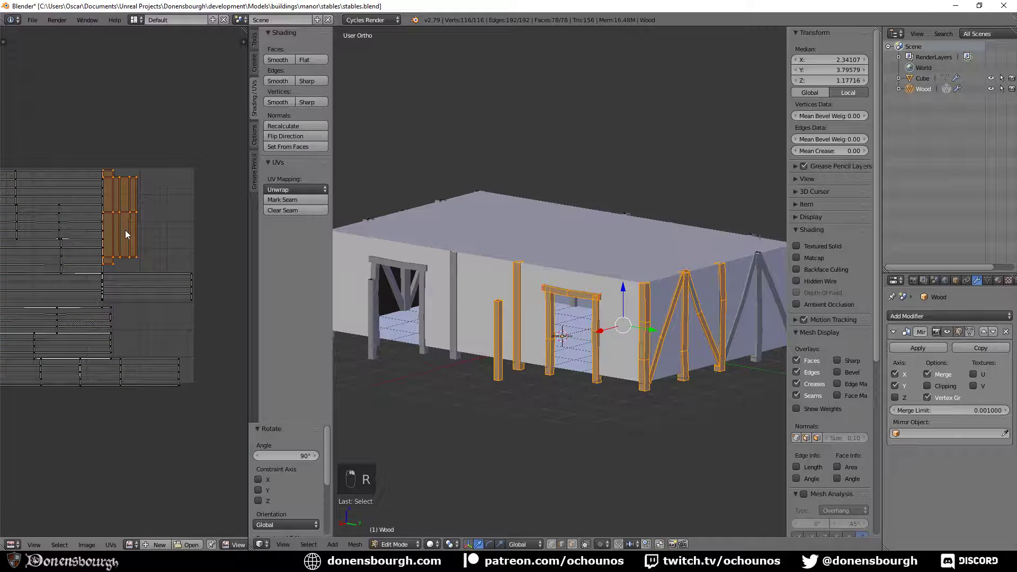
pyautogui.write('r90')
pyautogui.press('Return')
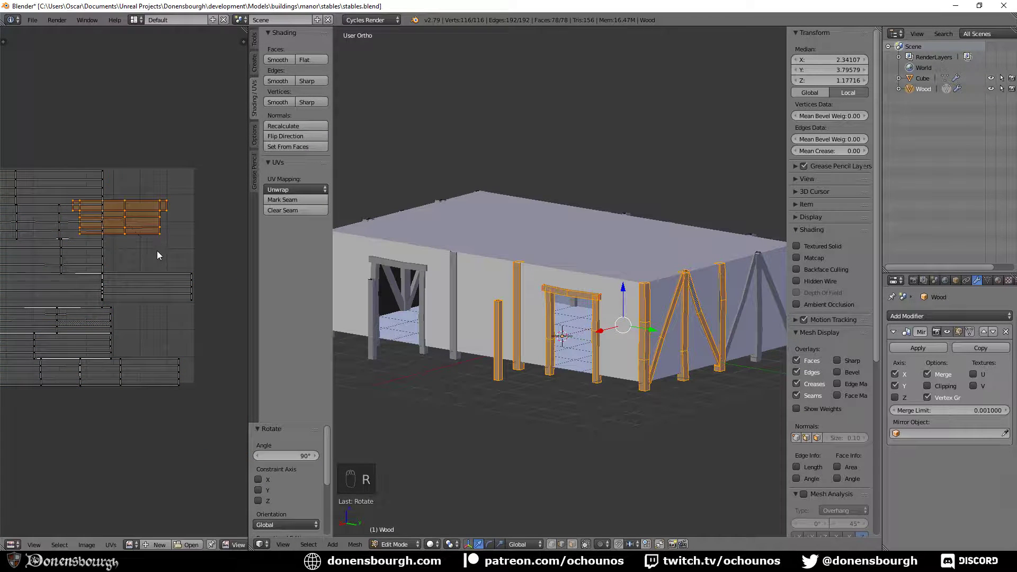
pyautogui.scroll(-3, 157, 255)
pyautogui.moveTo(137, 312); pyautogui.dragTo(133, 312, button='middle')
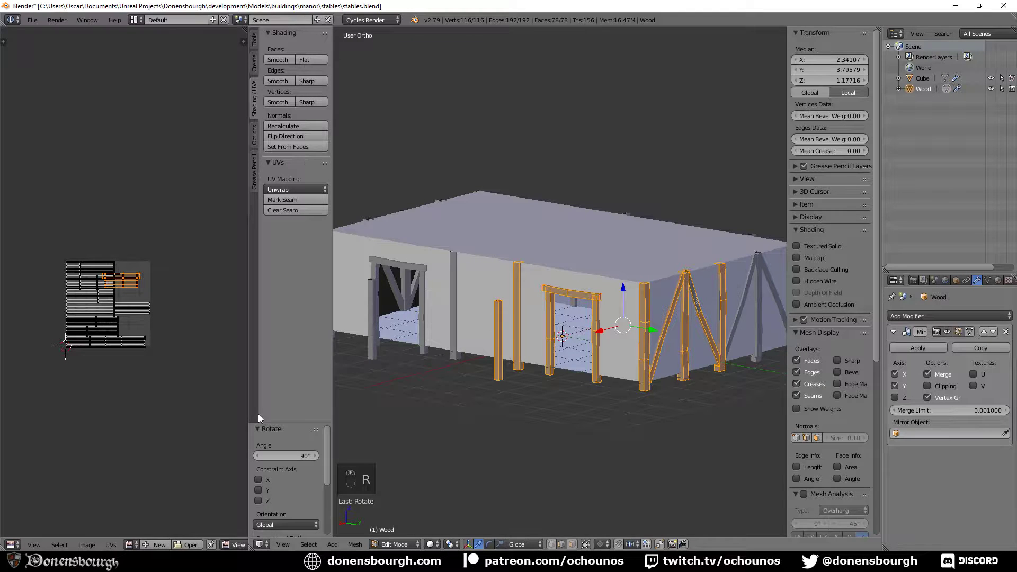
pyautogui.hotkey('ctrl', 's')
pyautogui.click(439, 416)
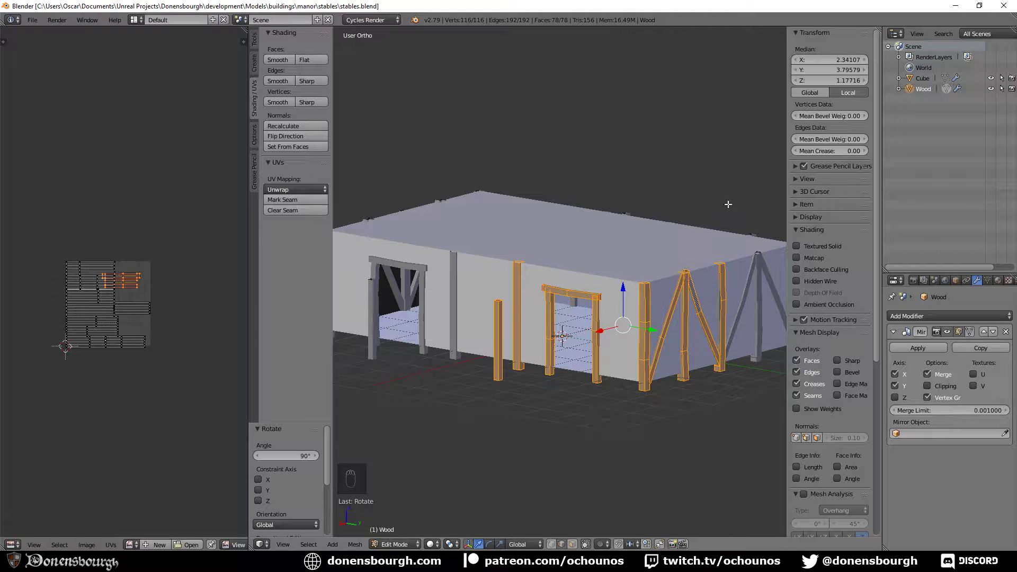
# - Select the Cube object and rename its material as Plaster
pyautogui.click(922, 78)
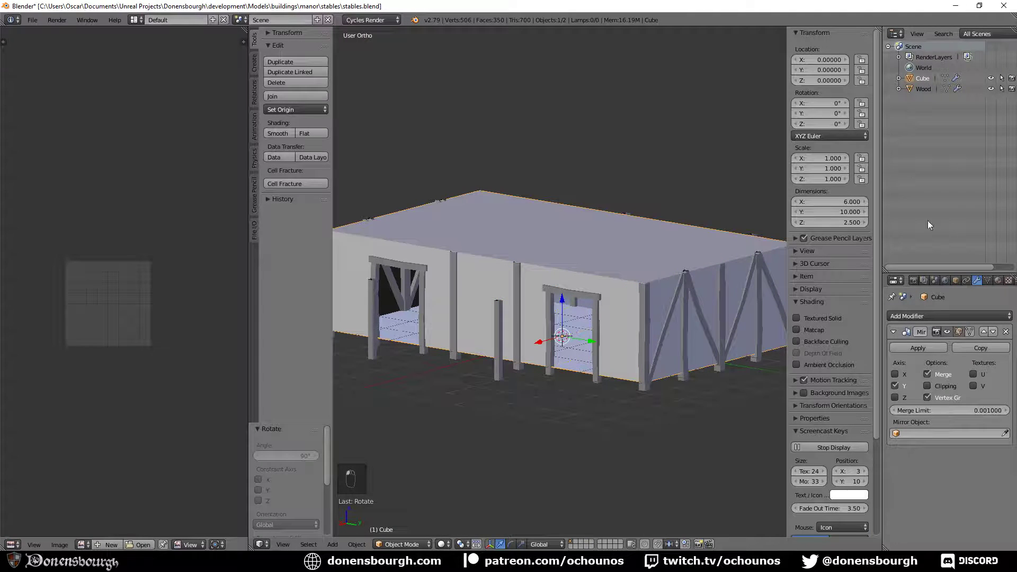
pyautogui.click(997, 280)
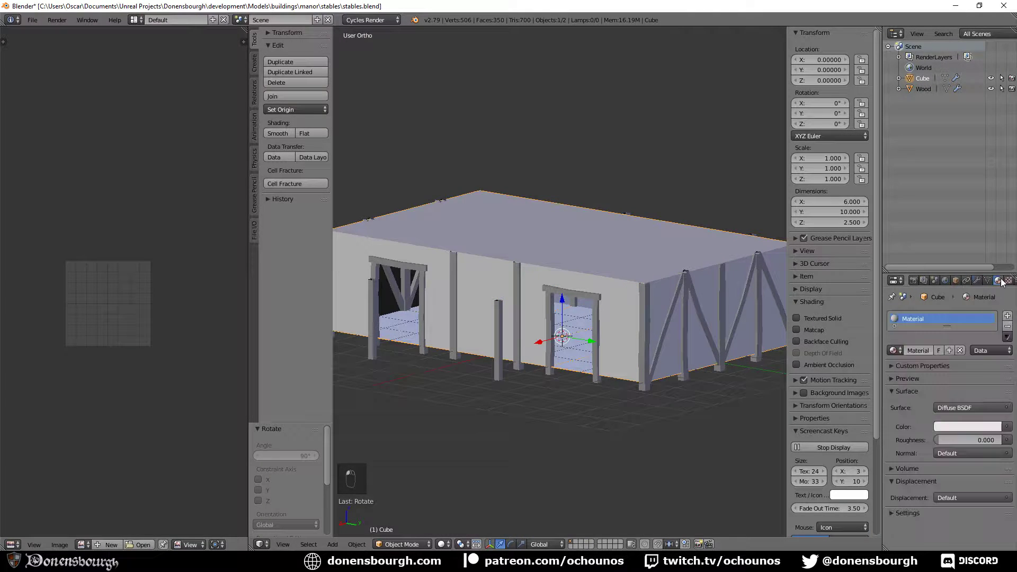
pyautogui.doubleClick(910, 317)
pyautogui.write('Plas')
# - Create a new material for the Wood object and name it Wood
pyautogui.click(920, 92)
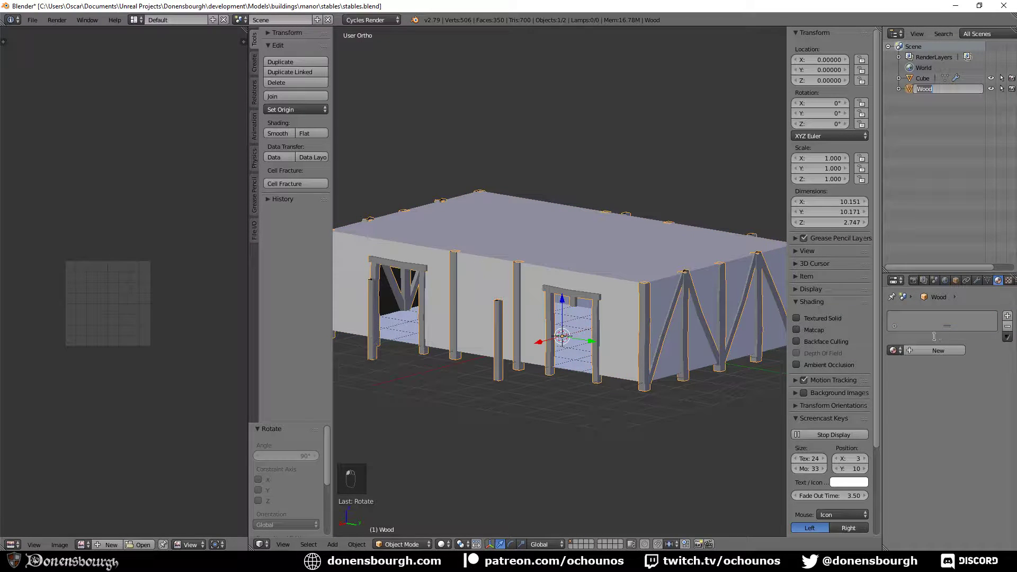
pyautogui.click(919, 348)
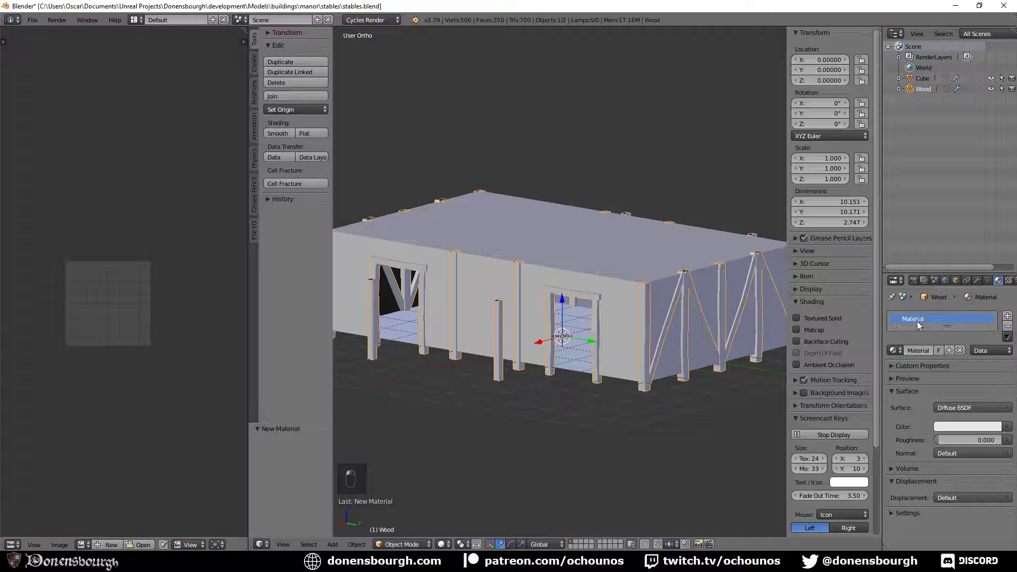
pyautogui.doubleClick(915, 319)
pyautogui.write('Wood')
pyautogui.press('Return')
# - Rename the Cube object as Walls
pyautogui.doubleClick(922, 78)
pyautogui.write('Walls')
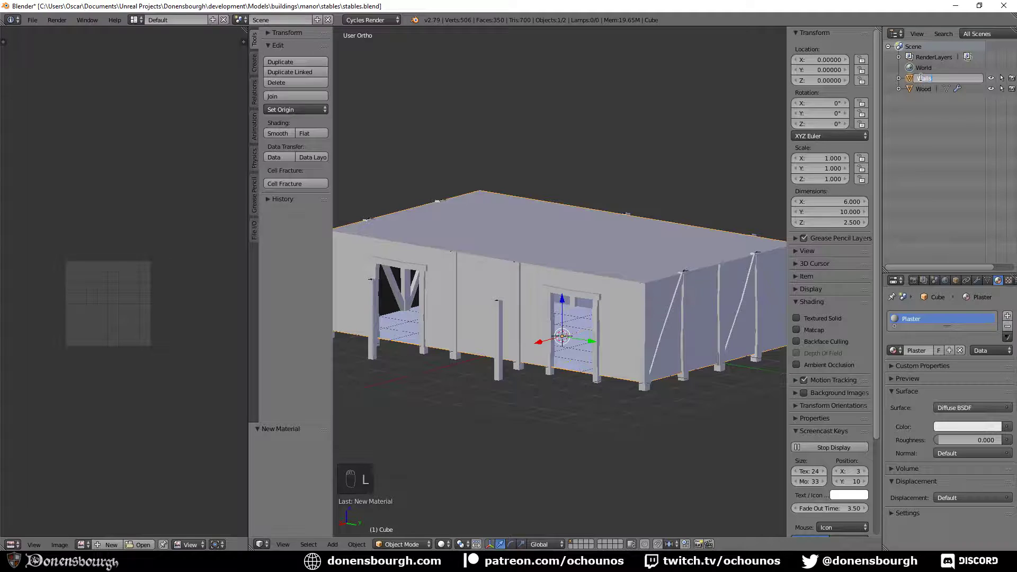
pyautogui.press('Return')
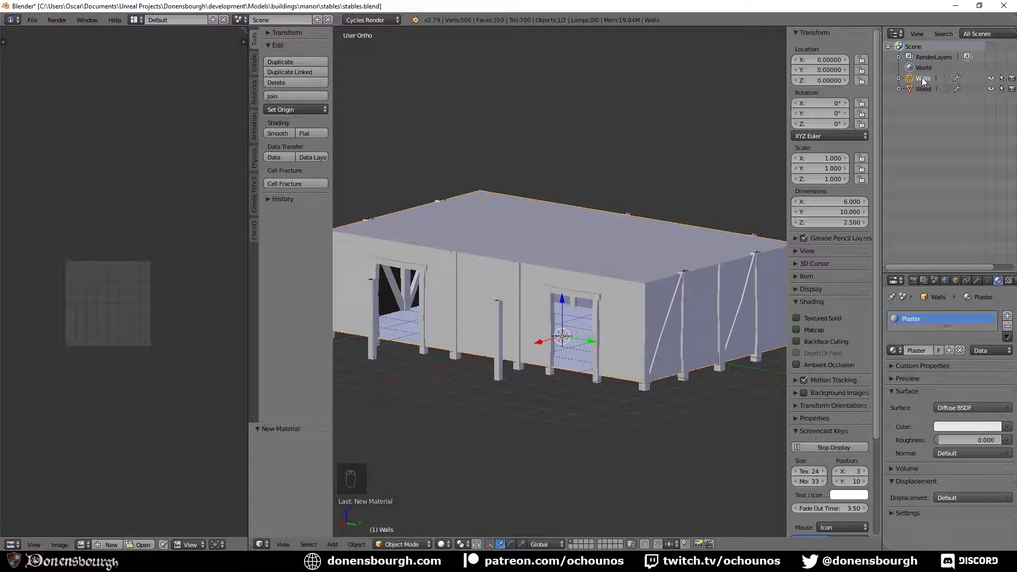
pyautogui.scroll(-3, 628, 302)
pyautogui.keyDown('shift'); pyautogui.moveTo(598, 320); pyautogui.dragTo(594, 345, button='middle'); pyautogui.keyUp('shift')
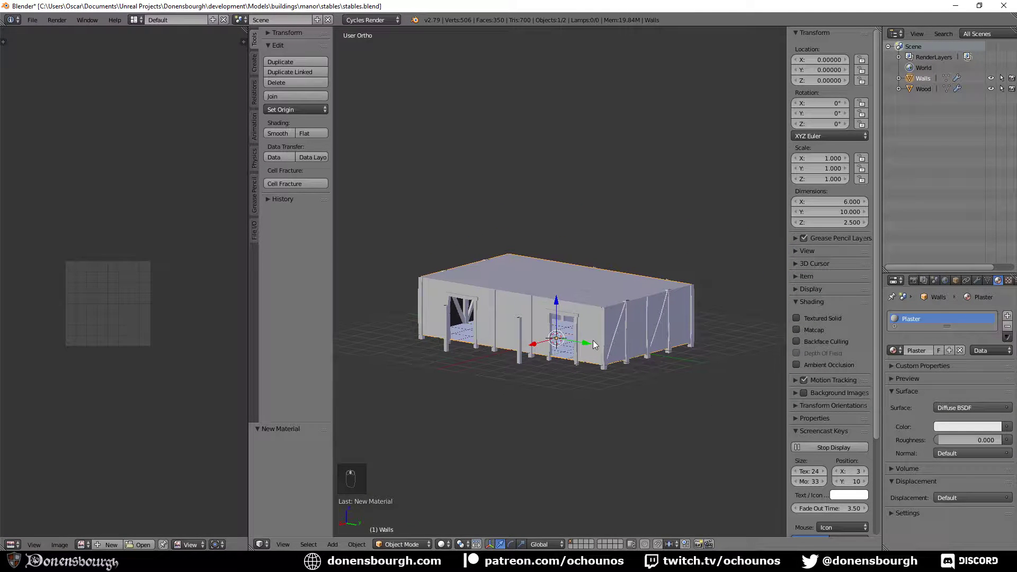
# - Save the blend file and export the building as FBX, overwriting stables.fbx in the stables folder
pyautogui.scroll(3, 577, 355)
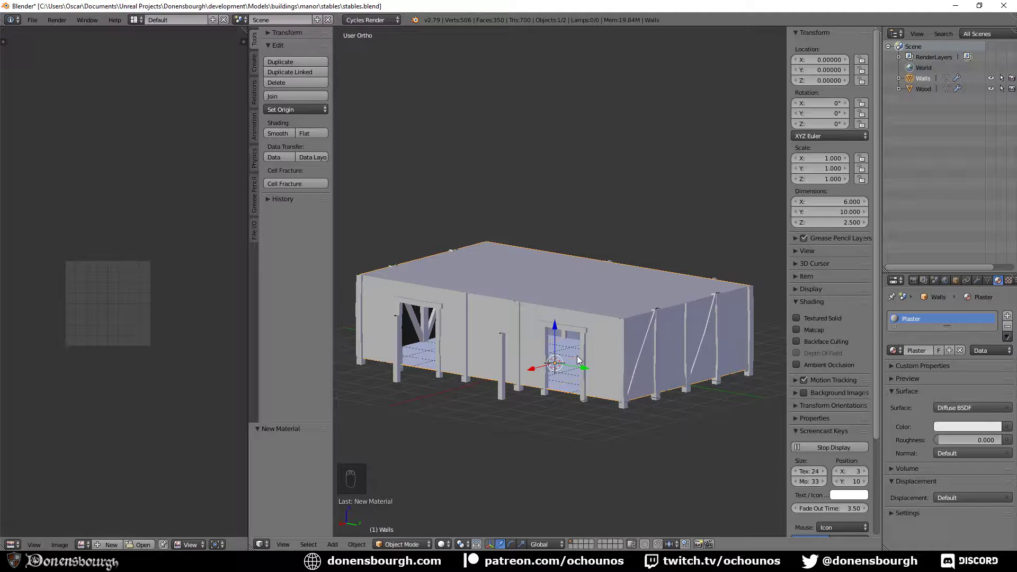
pyautogui.moveTo(581, 372)
pyautogui.mouseDown(button='middle')
pyautogui.moveTo(589, 374)
pyautogui.moveTo(580, 379)
pyautogui.mouseUp(button='middle')
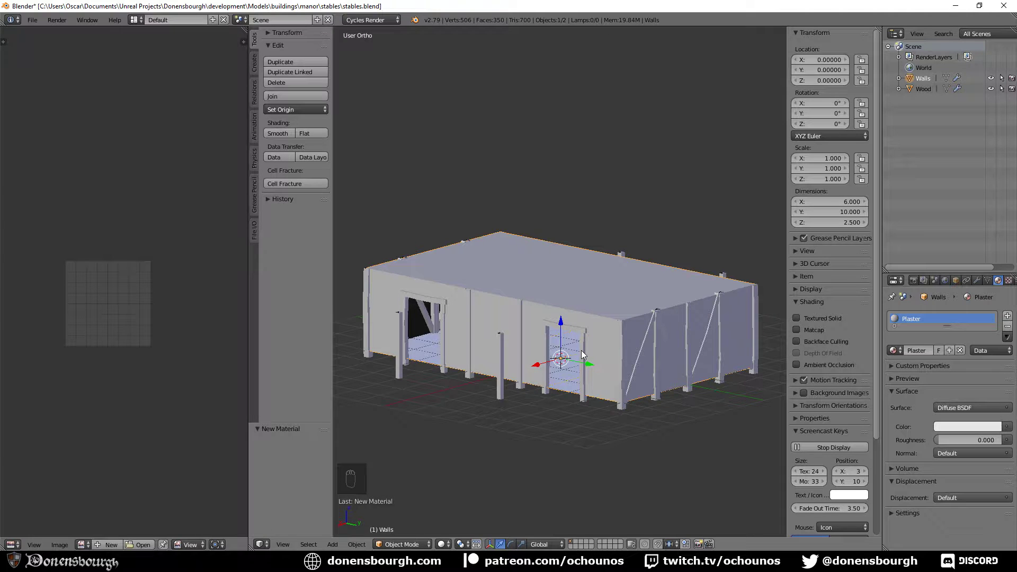
pyautogui.hotkey('ctrl', 's')
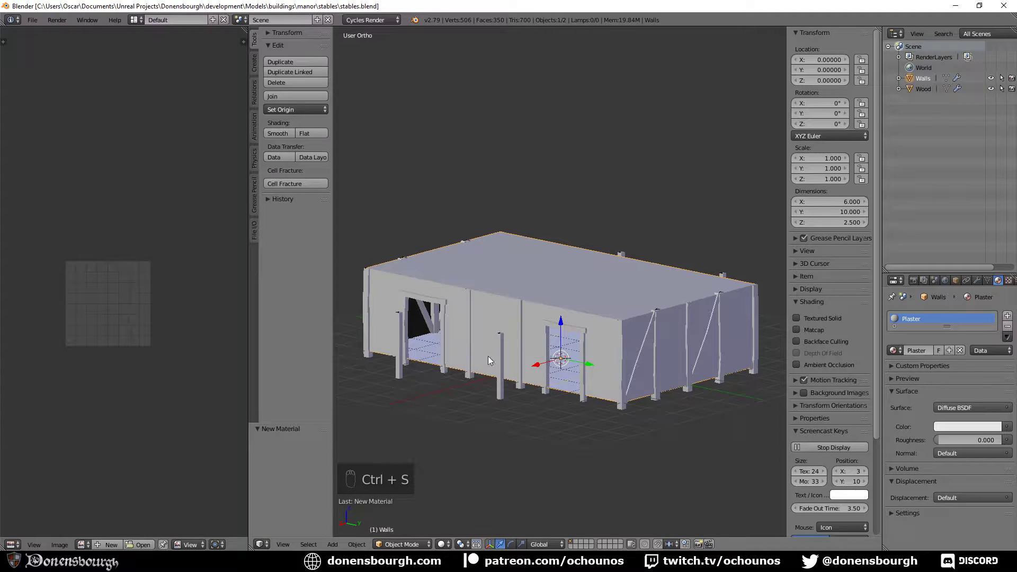
pyautogui.click(32, 19)
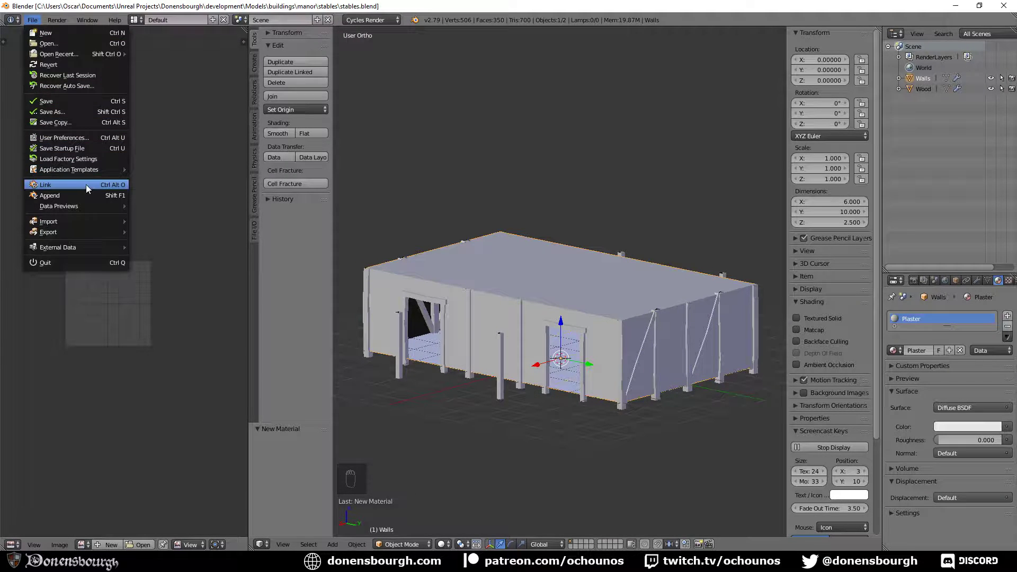
pyautogui.moveTo(87, 231)
pyautogui.click(175, 253)
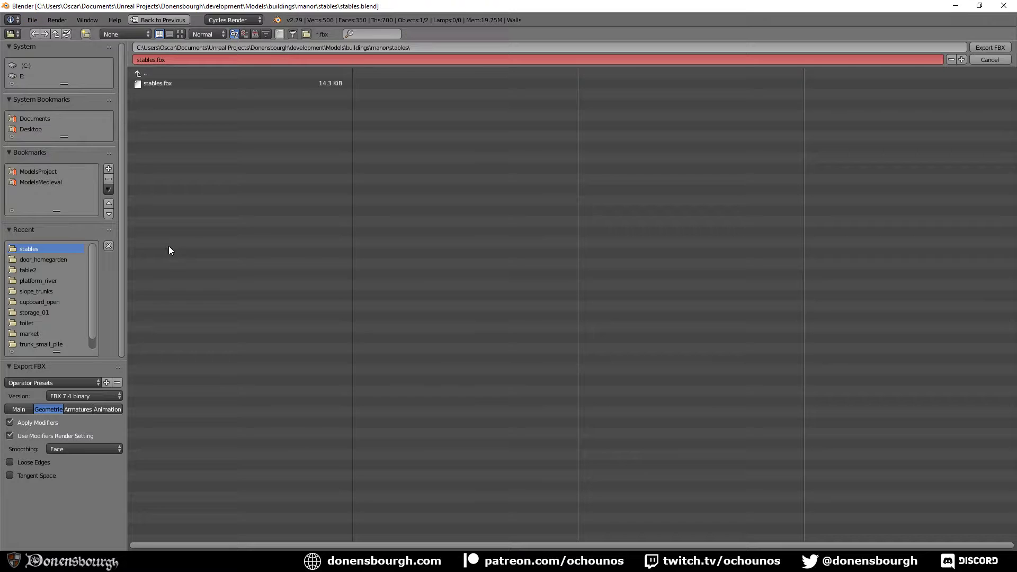
pyautogui.click(987, 48)
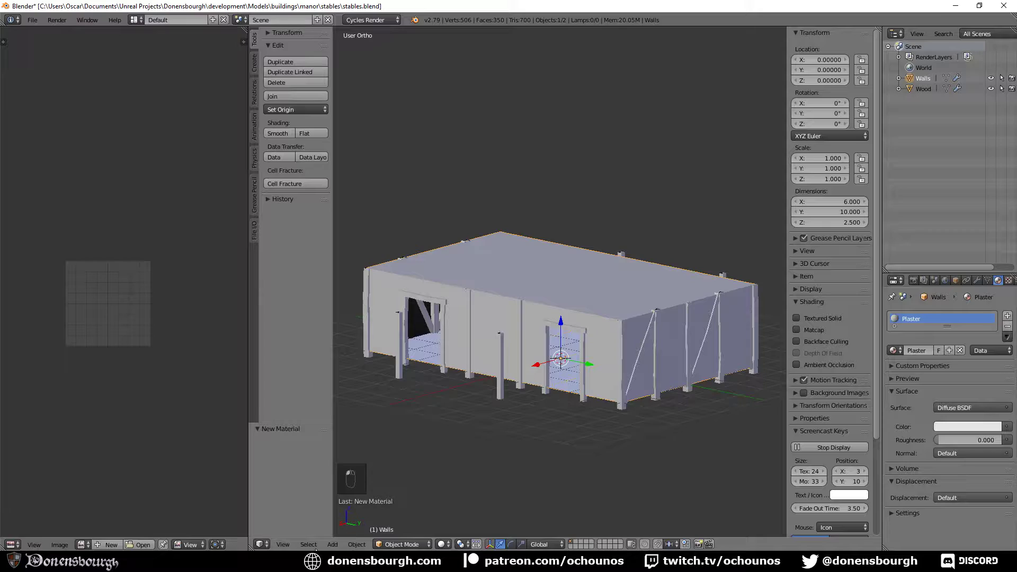
# - Switch to Unreal Editor and reimport the stables static mesh in Meshes/Buildings/Manor, checking the updated building in the level
pyautogui.click(318, 561)
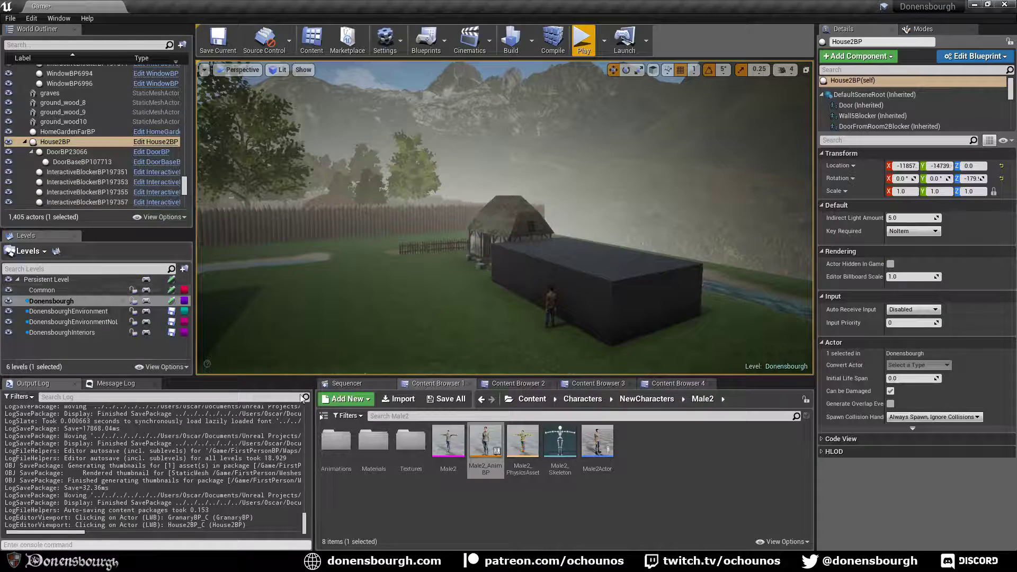
pyautogui.click(503, 383)
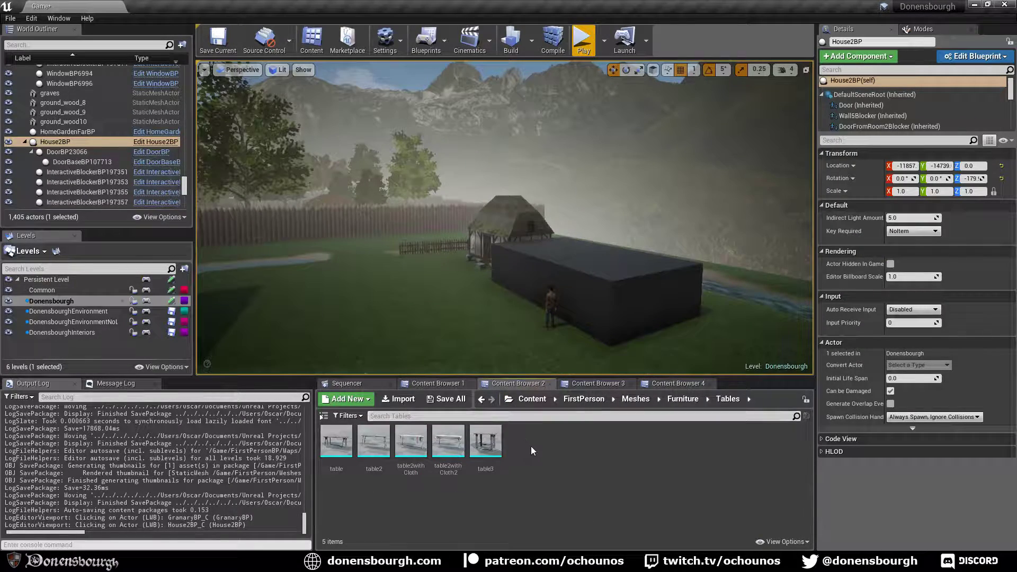
pyautogui.click(593, 383)
pyautogui.rightClick(344, 453)
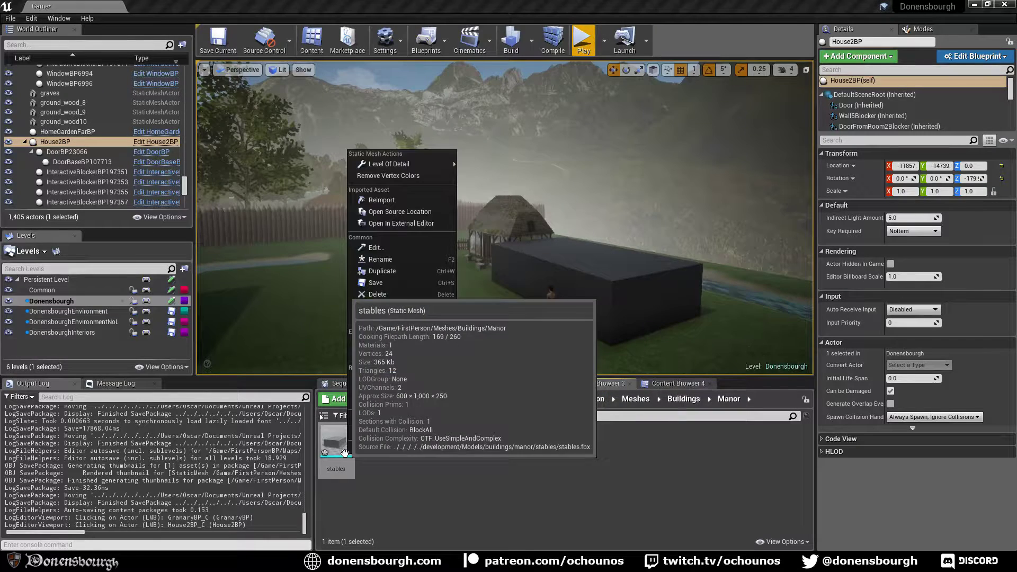
pyautogui.click(392, 200)
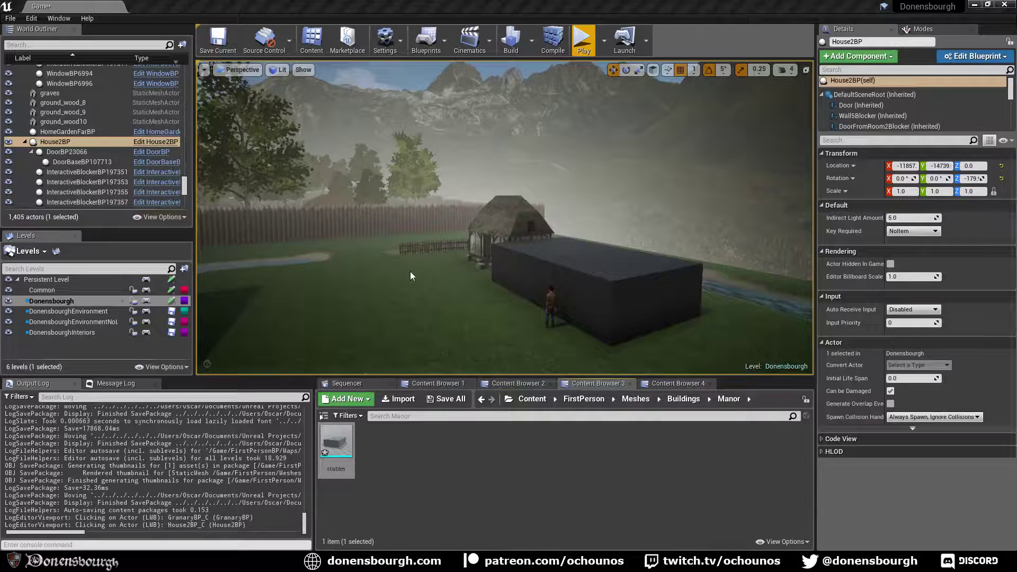
pyautogui.rightClick(405, 258)
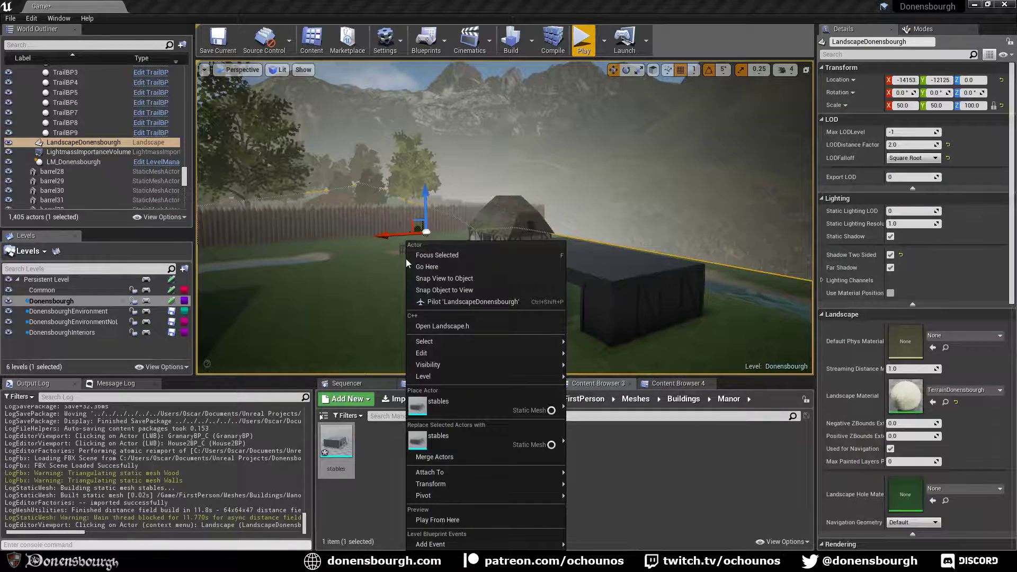
pyautogui.moveTo(364, 242)
pyautogui.mouseDown(button='right')
pyautogui.moveTo(387, 266)
pyautogui.moveTo(375, 248)
pyautogui.mouseUp(button='right')
pyautogui.press('Escape')
pyautogui.scroll(5, 375, 248)
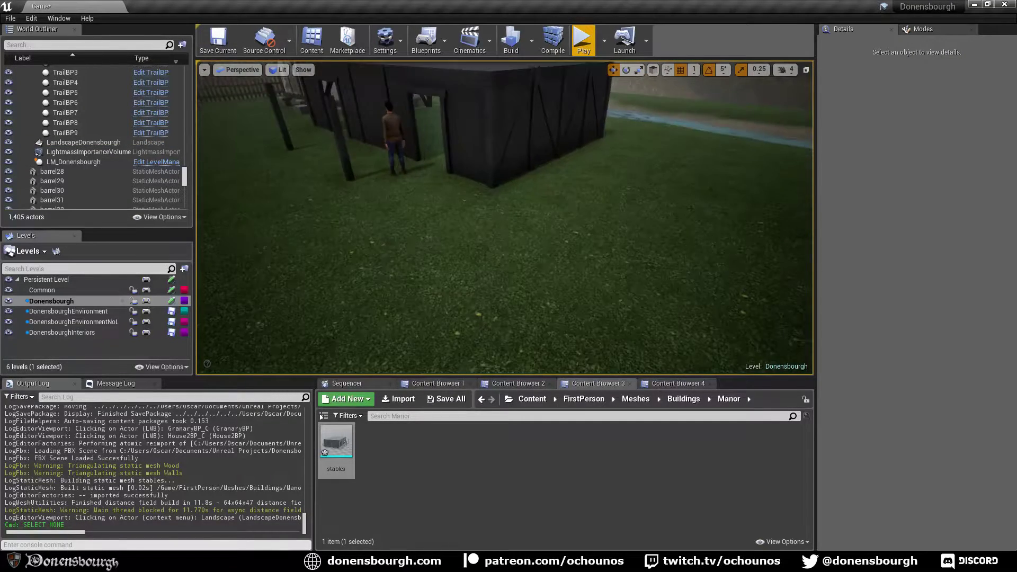
pyautogui.scroll(-6, 375, 248)
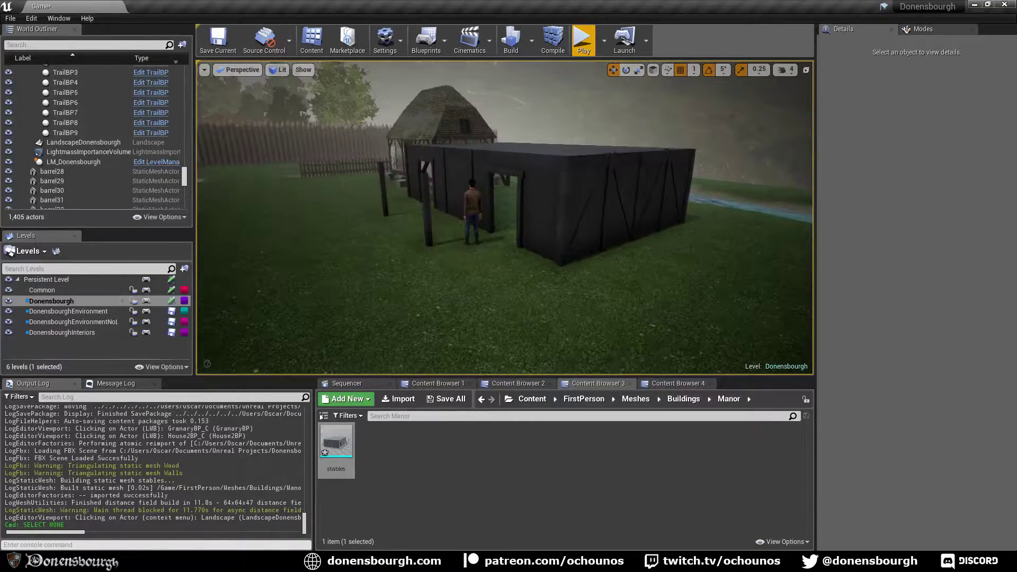
# - Open the stables mesh for editing and rename the material slot of Element 0 as Wood
pyautogui.doubleClick(342, 452)
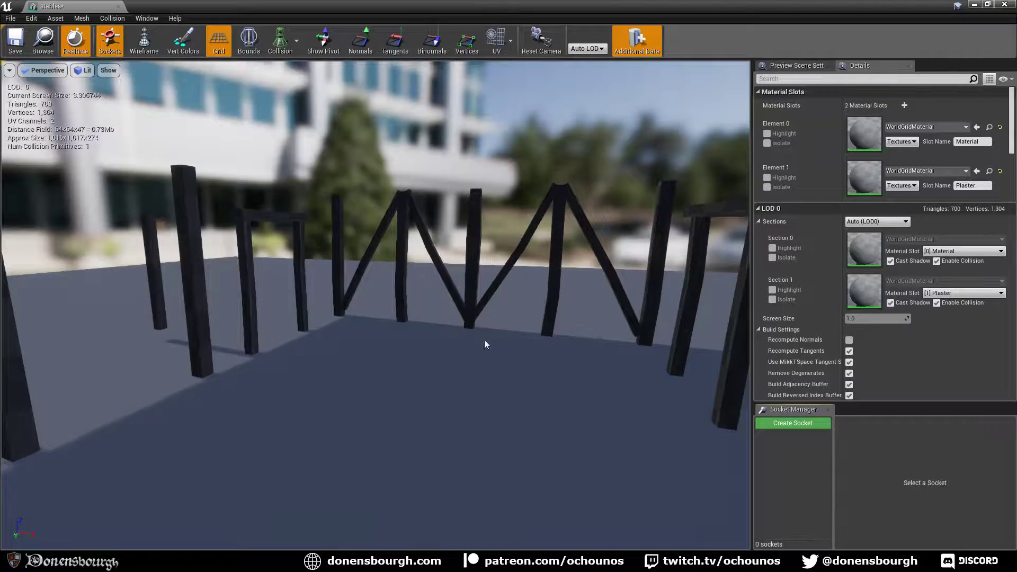
pyautogui.moveTo(484, 341); pyautogui.dragTo(458, 367, button='right')
pyautogui.press('q')
pyautogui.moveTo(519, 308); pyautogui.dragTo(512, 428, button='middle')
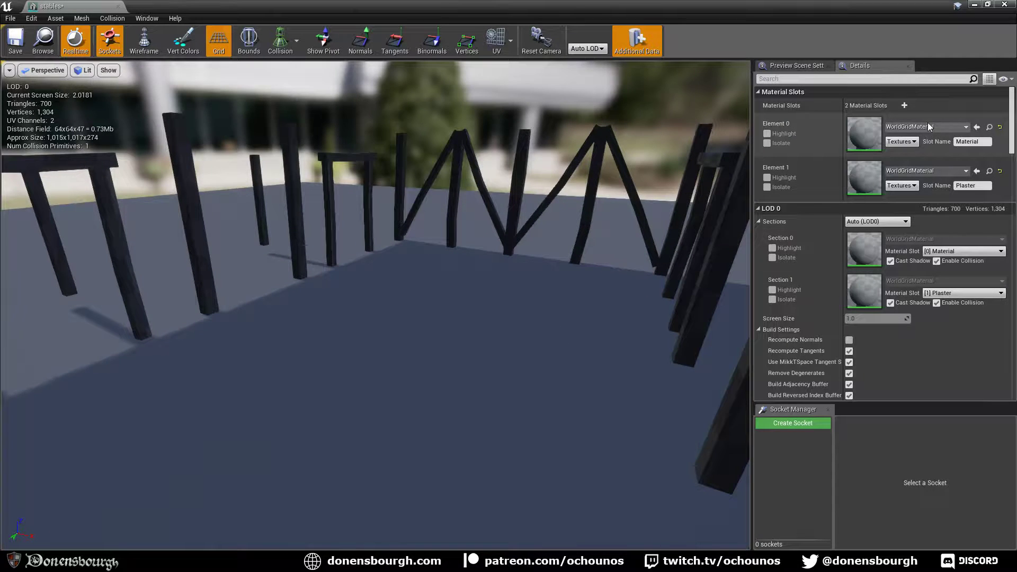
pyautogui.click(985, 141)
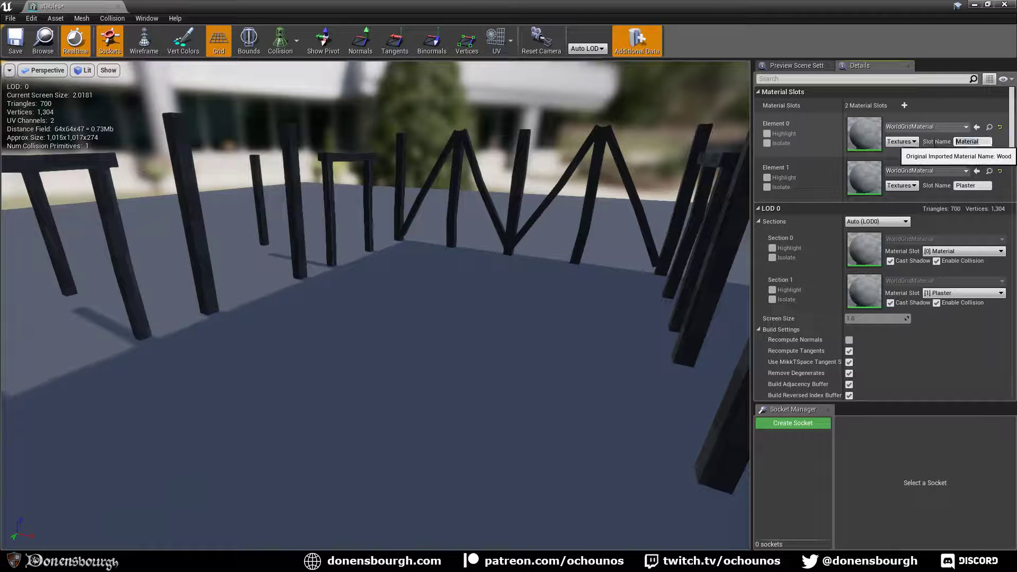
pyautogui.write('Wood')
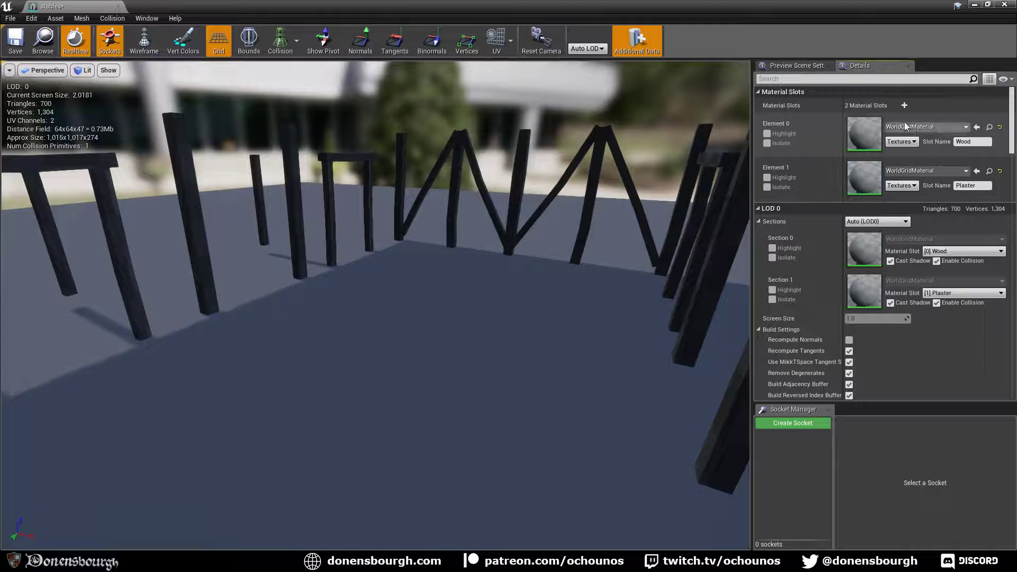
# - Assign the Wood2_x04 material instance to the Wood slot and check it on the timber beams
pyautogui.click(912, 127)
pyautogui.write('W')
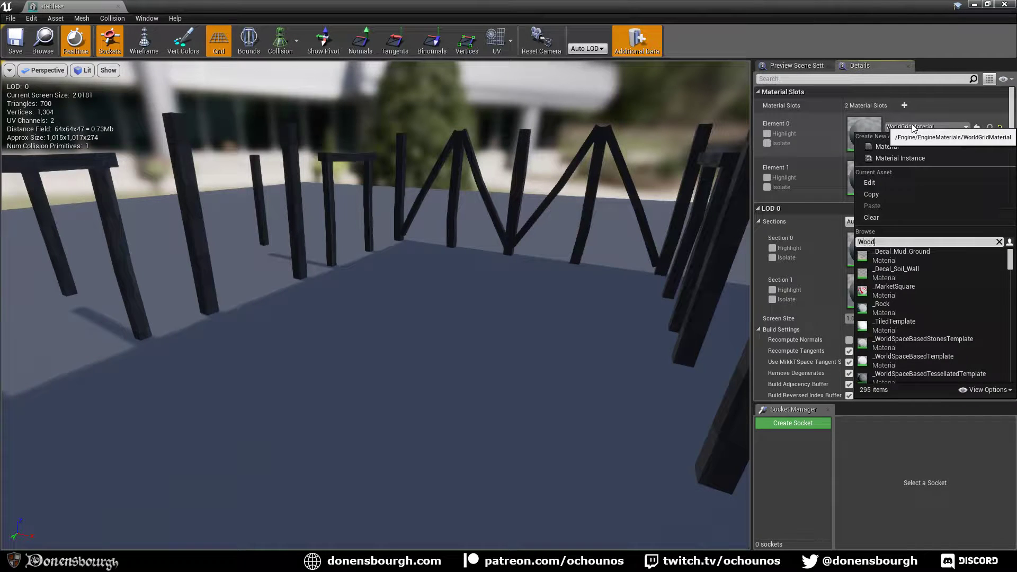
pyautogui.write('ood')
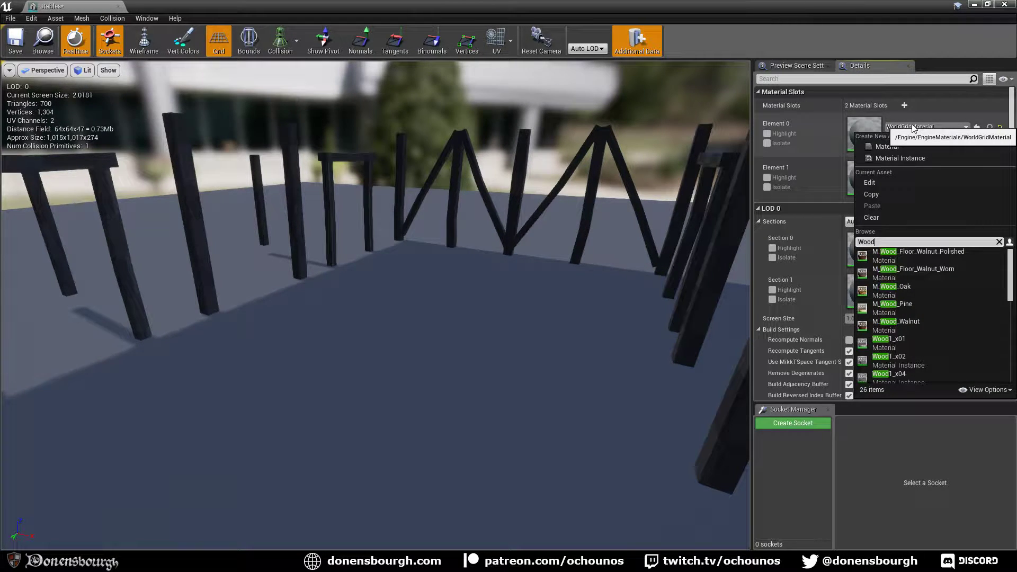
pyautogui.write('2')
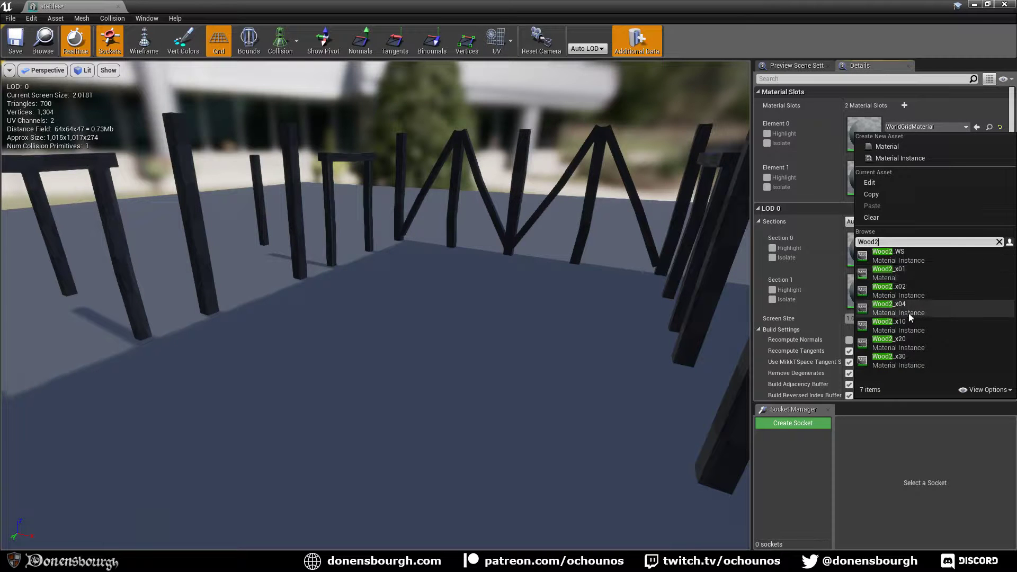
pyautogui.click(908, 308)
pyautogui.moveTo(413, 324); pyautogui.dragTo(373, 361, button='right')
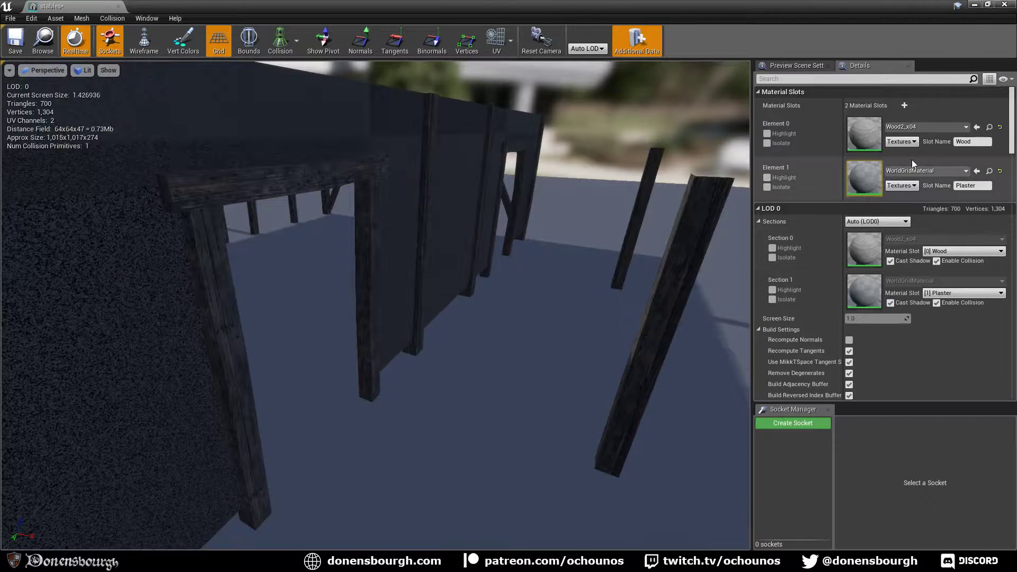
# - Assign the Plaster_WS material instance to the Plaster slot
pyautogui.click(932, 172)
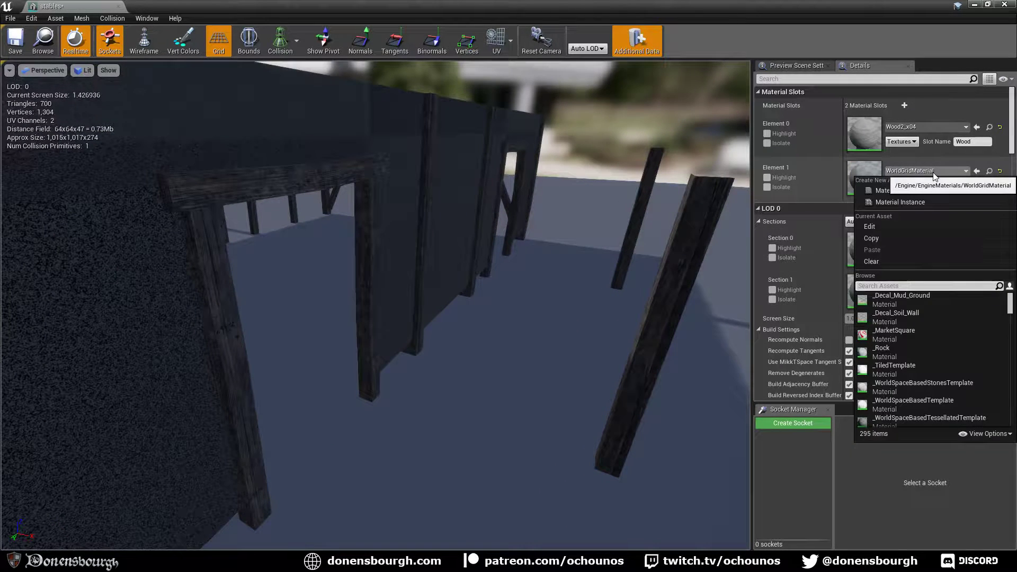
pyautogui.write('plaster')
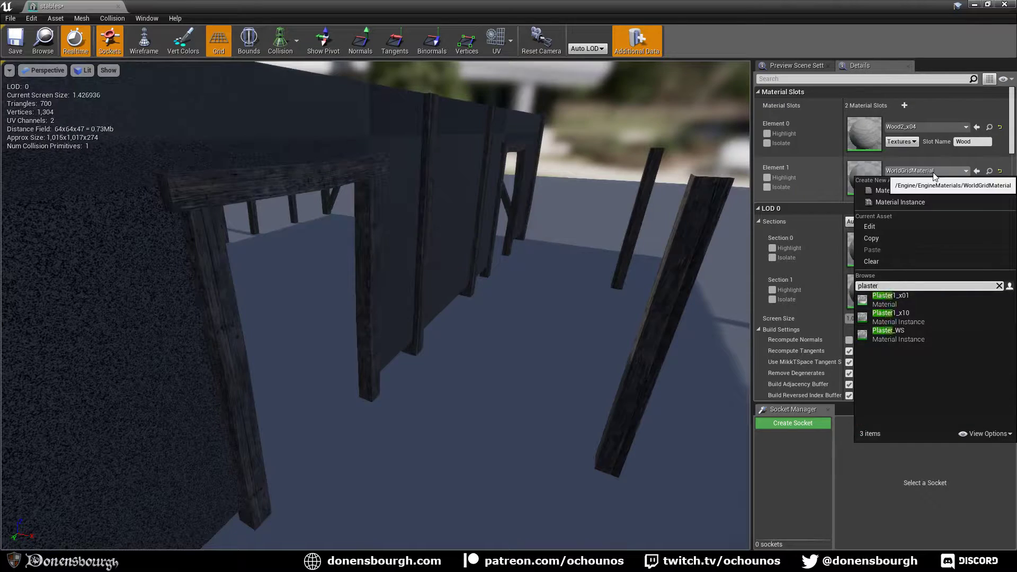
pyautogui.click(908, 336)
# - Examine the plaster walls, timber frame and door openings of the stables mesh from several sides
pyautogui.scroll(-8, 356, 265)
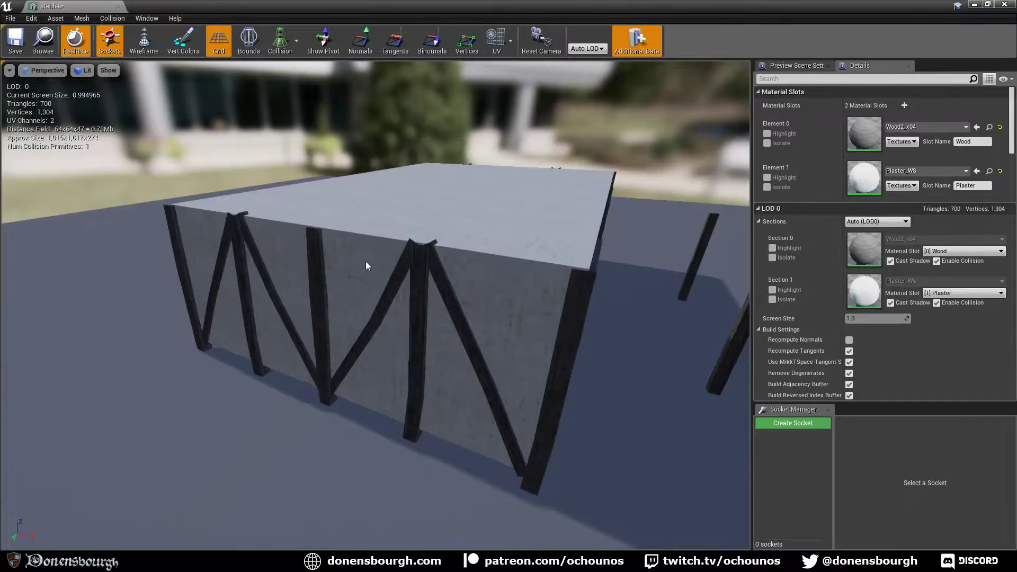
pyautogui.moveTo(365, 262); pyautogui.dragTo(357, 263, button='middle')
pyautogui.keyDown('alt'); pyautogui.moveTo(357, 262); pyautogui.dragTo(106, 262); pyautogui.keyUp('alt')
pyautogui.keyDown('alt'); pyautogui.moveTo(436, 258); pyautogui.dragTo(339, 257); pyautogui.keyUp('alt')
pyautogui.scroll(4, 437, 257)
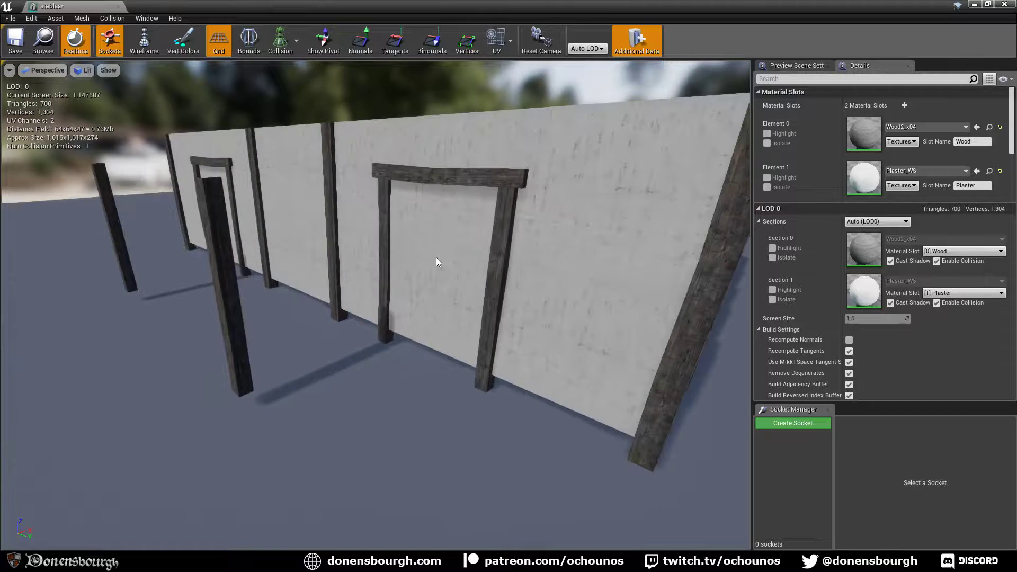
pyautogui.moveTo(436, 257); pyautogui.dragTo(509, 257, button='right')
pyautogui.moveTo(439, 256); pyautogui.dragTo(408, 255, button='middle')
pyautogui.moveTo(434, 256); pyautogui.dragTo(397, 256, button='right')
pyautogui.scroll(-4, 434, 255)
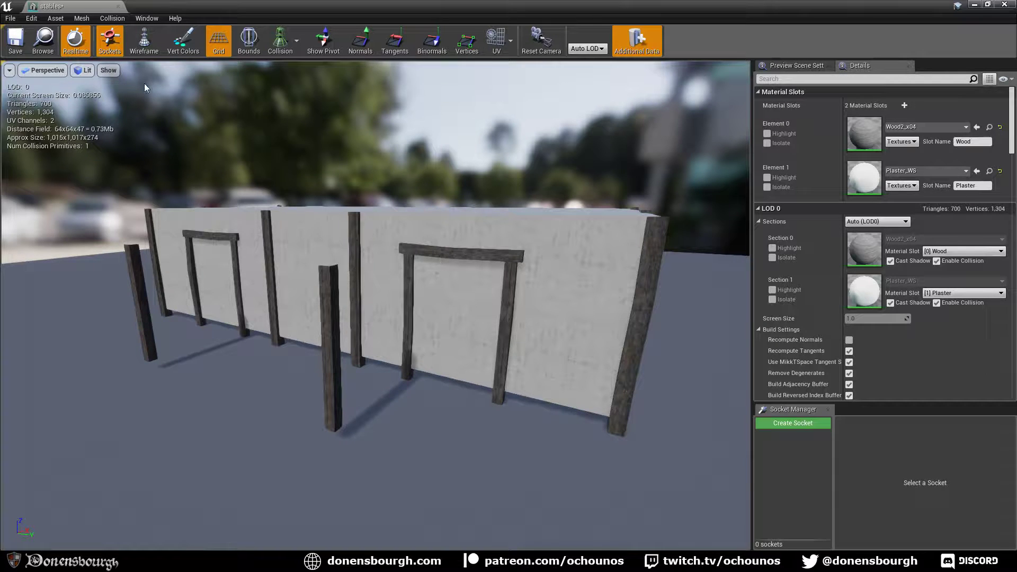
# - Save the stables mesh and return to the level to view the building with its materials
pyautogui.click(15, 41)
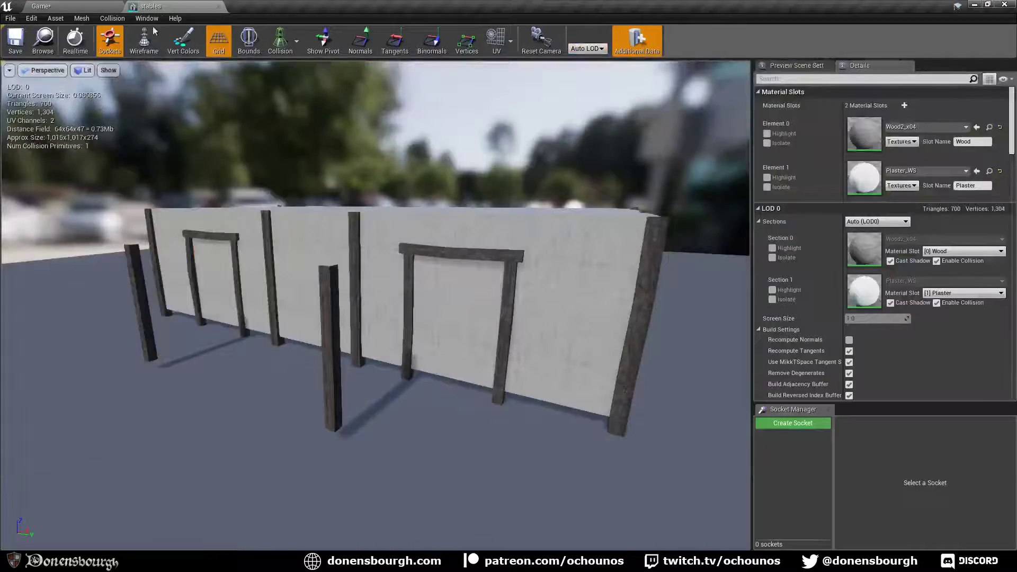
pyautogui.click(50, 6)
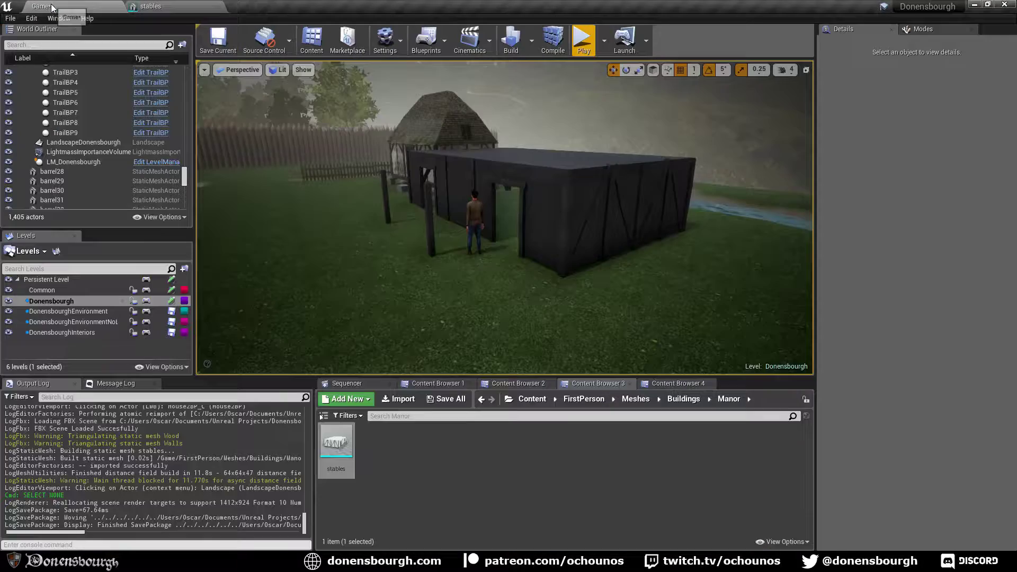
pyautogui.moveTo(510, 303)
pyautogui.mouseDown(button='right')
pyautogui.moveTo(510, 331)
pyautogui.moveTo(509, 302)
pyautogui.moveTo(527, 310)
pyautogui.mouseUp(button='right')
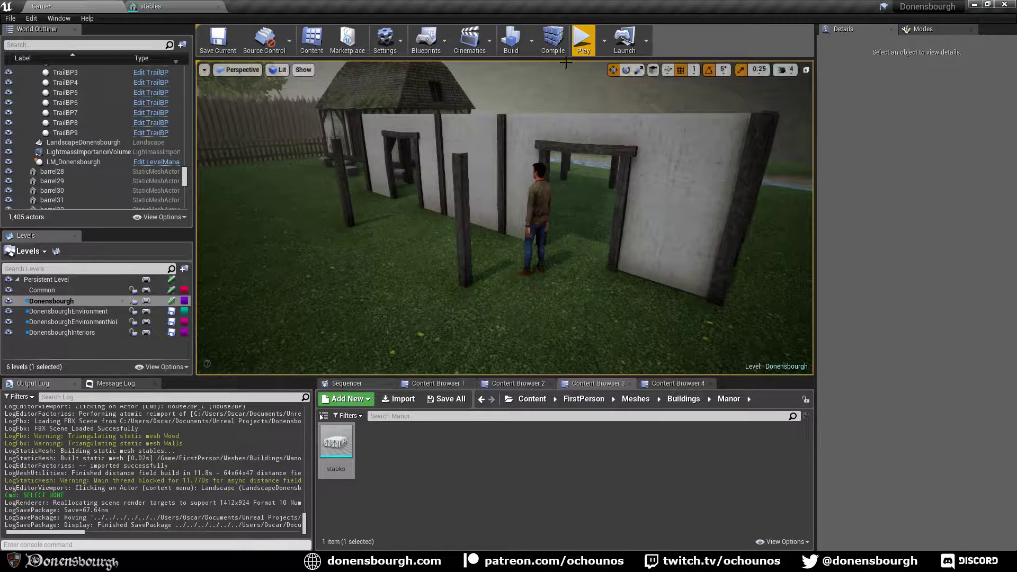
# - Play-test the level by walking the character up to the stable's door openings, and stop the session
pyautogui.click(579, 48)
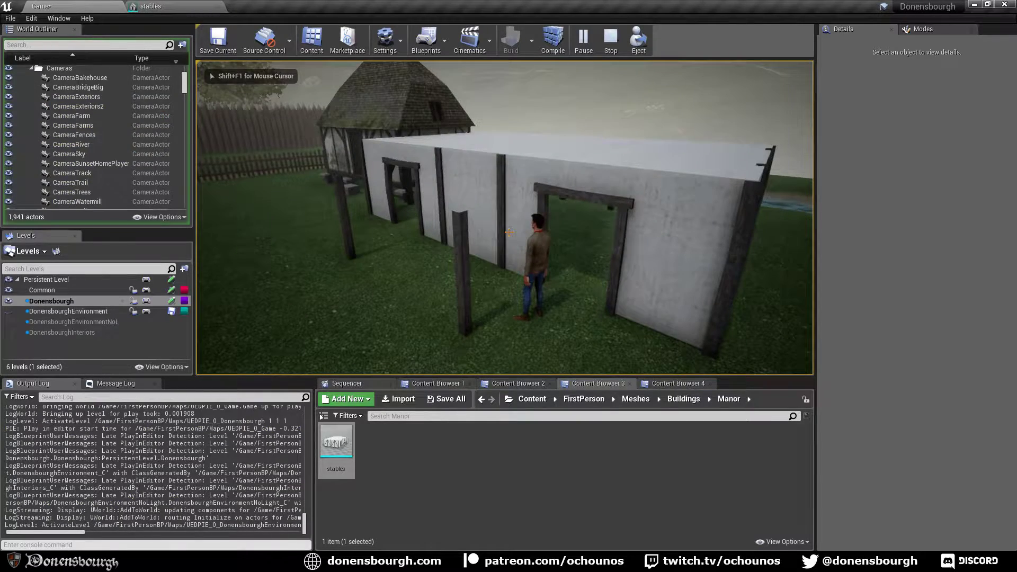
pyautogui.press('w')
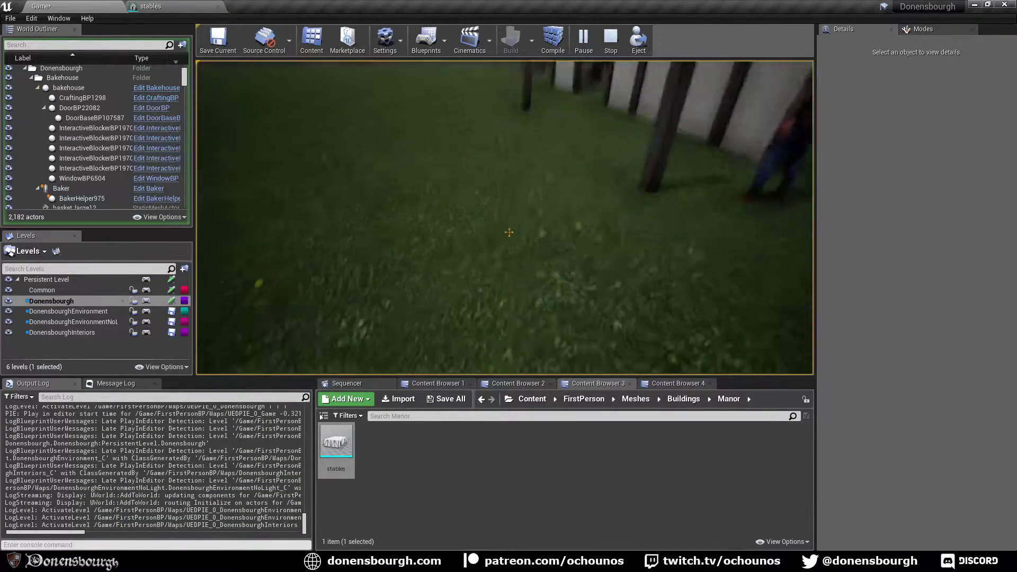
pyautogui.press('w')
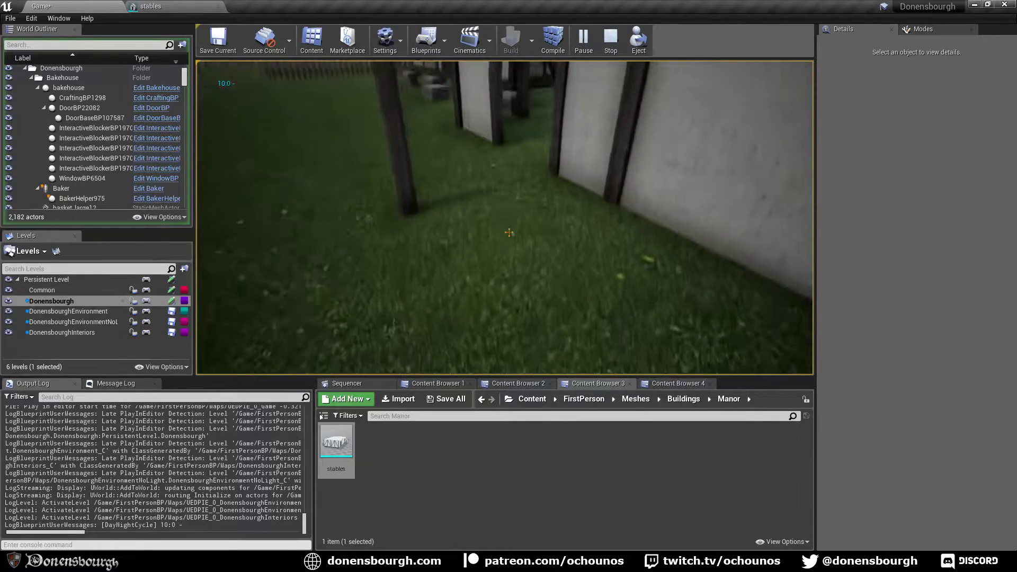
pyautogui.press('w')
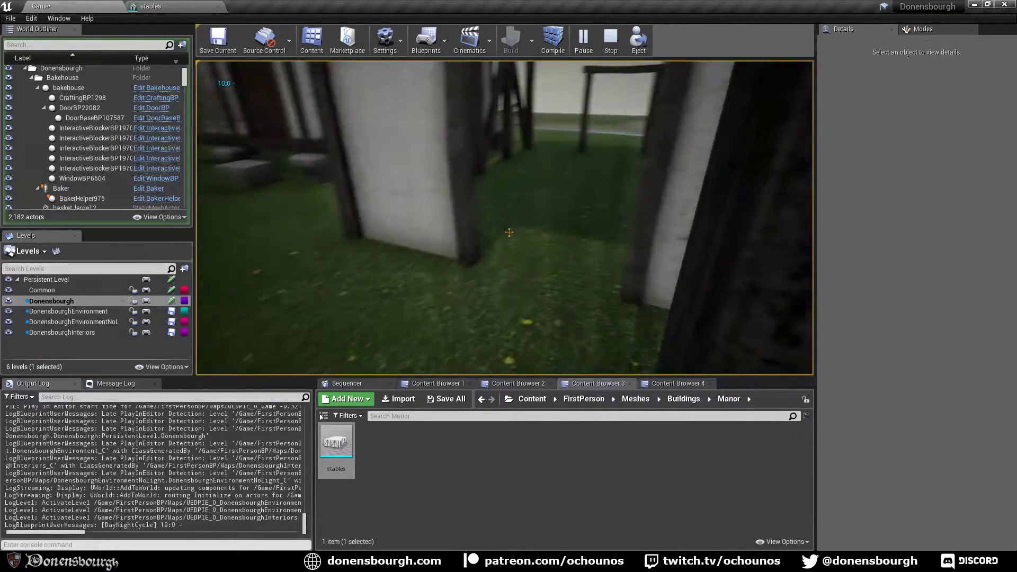
pyautogui.press('w')
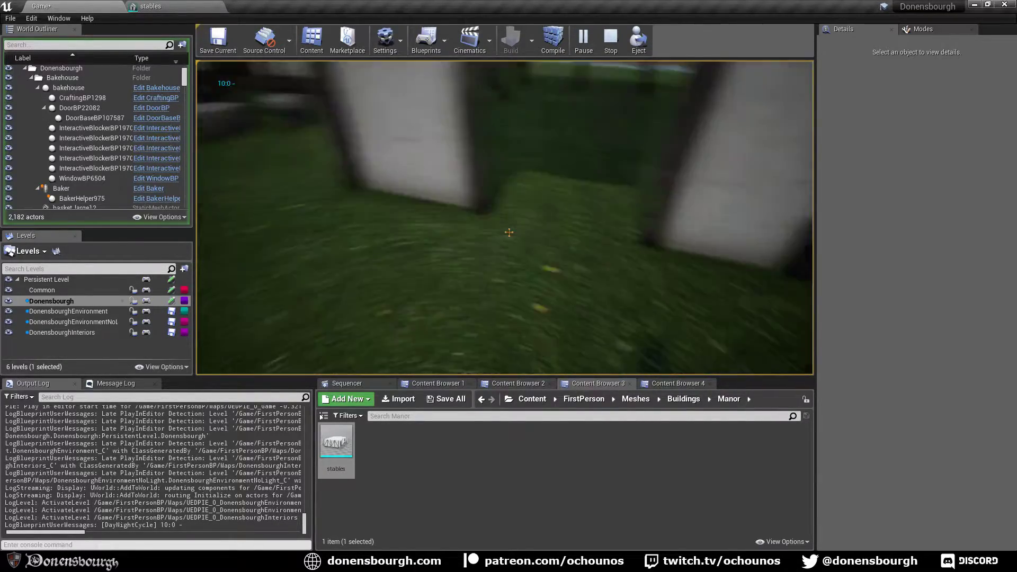
pyautogui.press('s')
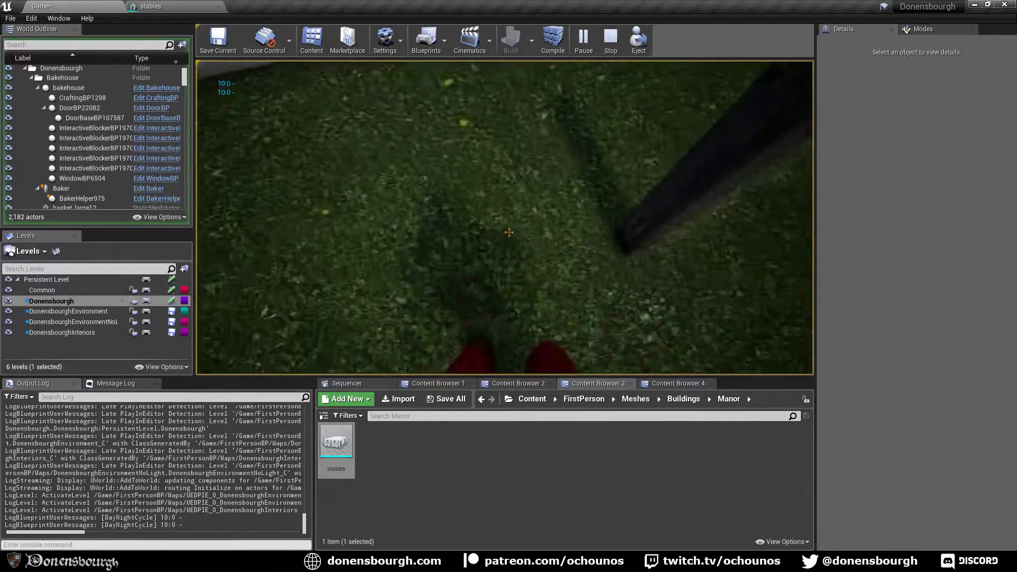
pyautogui.hotkey('shift', 'F1')
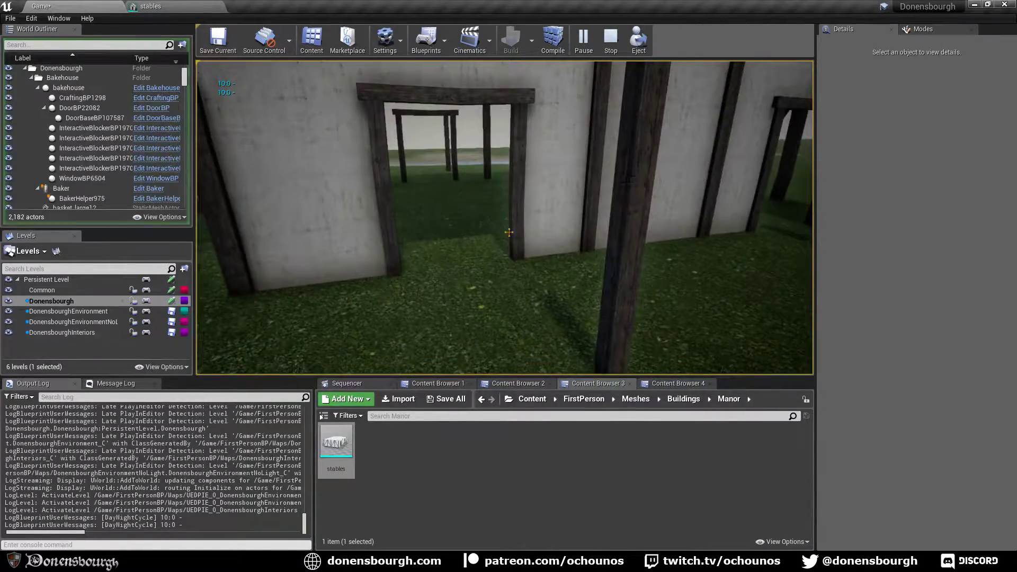
pyautogui.press('Escape')
# - Inspect the stables mesh in the Player Collision view mode and restore the Lit view
pyautogui.scroll(-3, 504, 217)
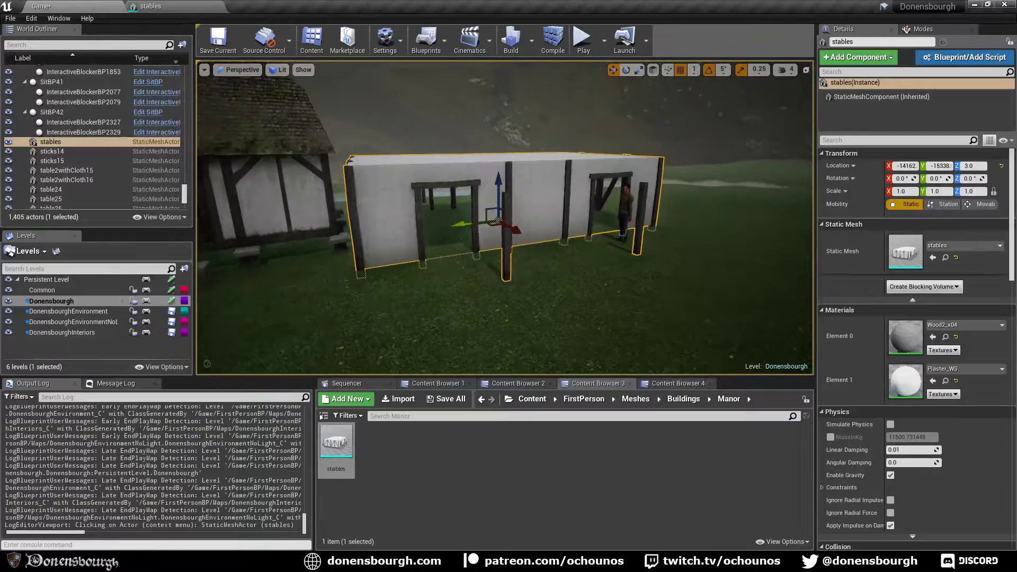
pyautogui.moveTo(505, 184); pyautogui.dragTo(519, 183, button='right')
pyautogui.click(279, 69)
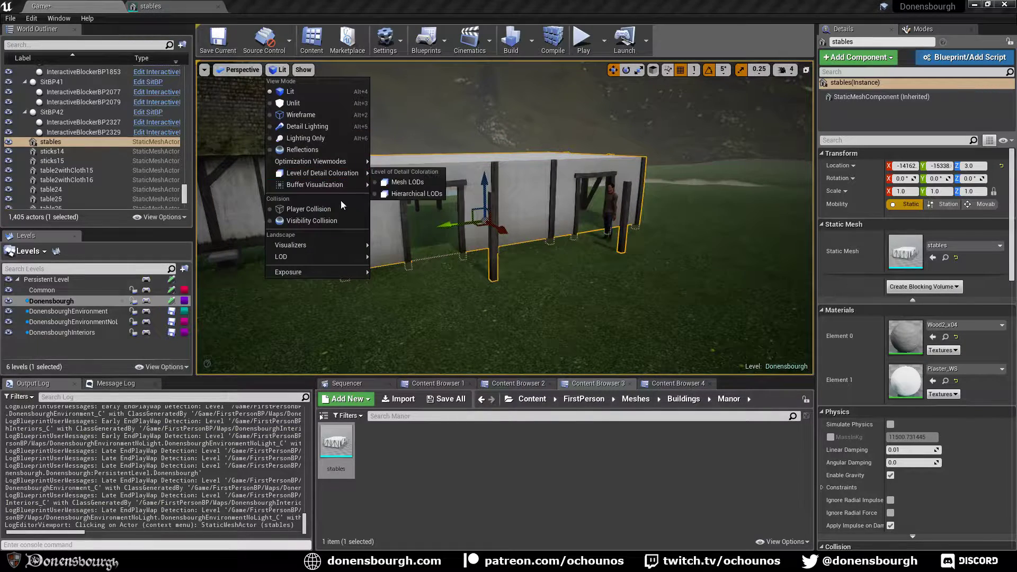
pyautogui.click(339, 206)
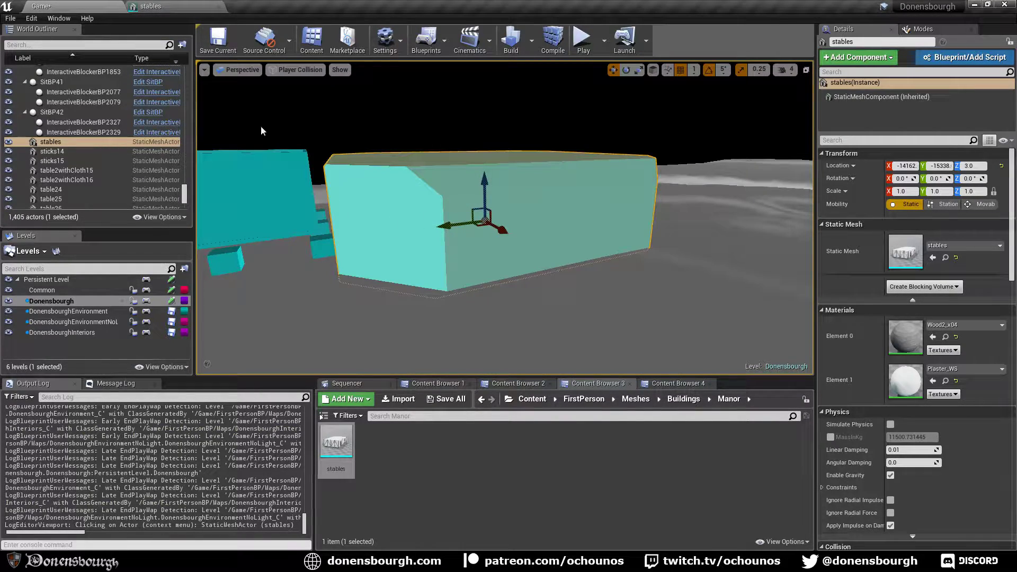
pyautogui.click(299, 69)
pyautogui.click(283, 90)
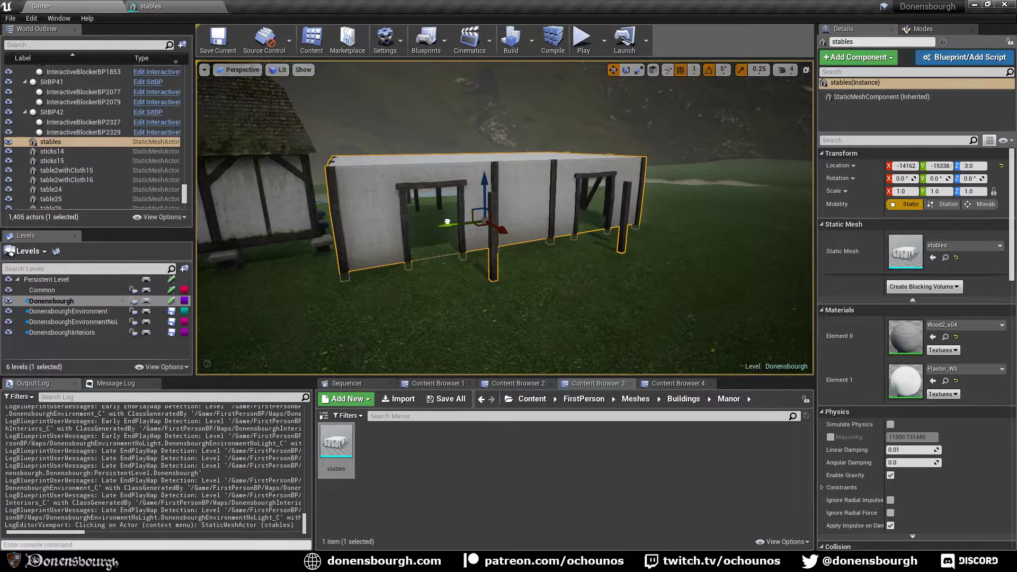
pyautogui.moveTo(447, 221); pyautogui.dragTo(445, 200, button='right')
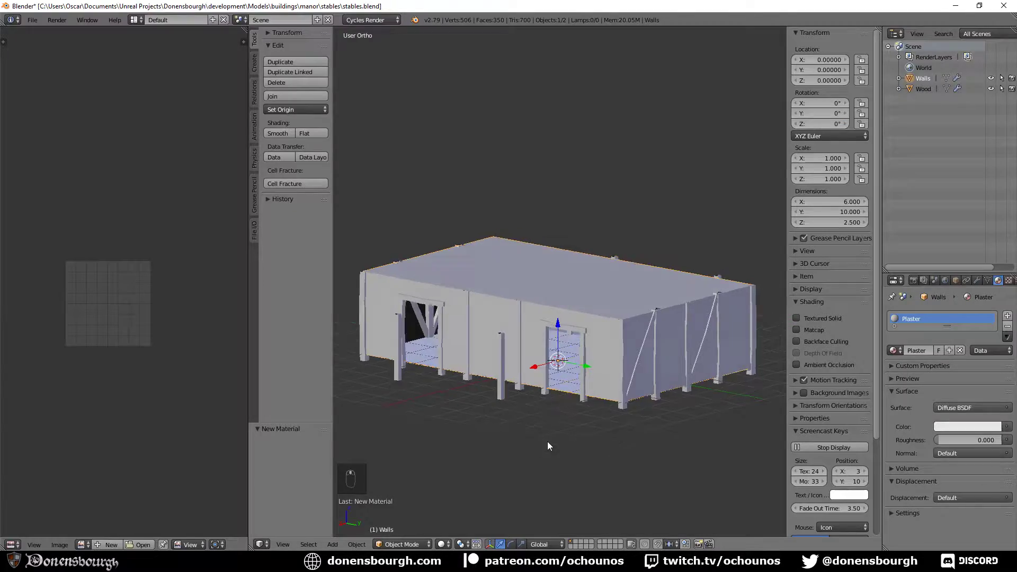
# - Switch to Blender, add a cube to the stable scene and rename it UBX_Walls_001
pyautogui.moveTo(547, 441); pyautogui.dragTo(568, 433, button='middle')
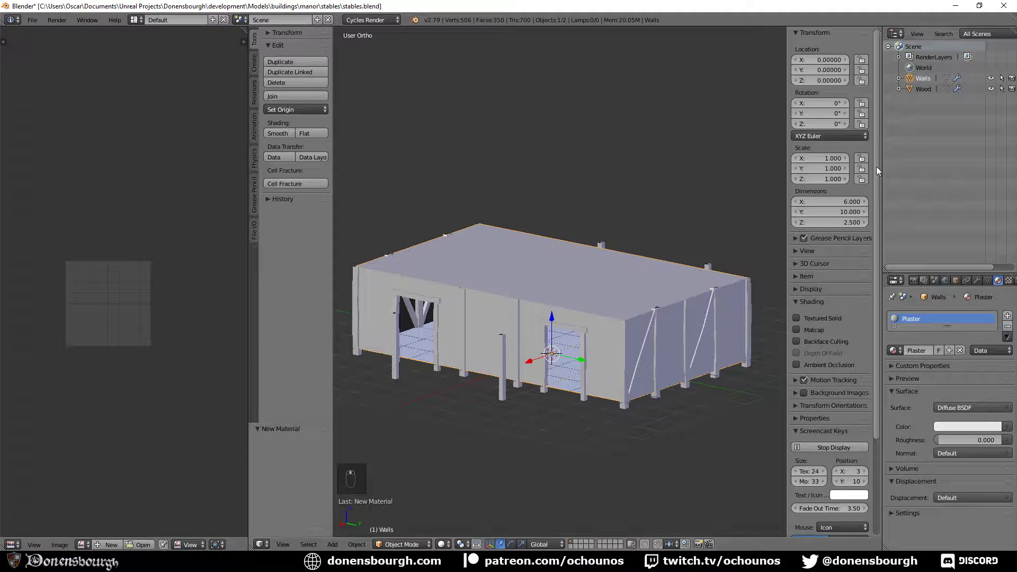
pyautogui.click(330, 545)
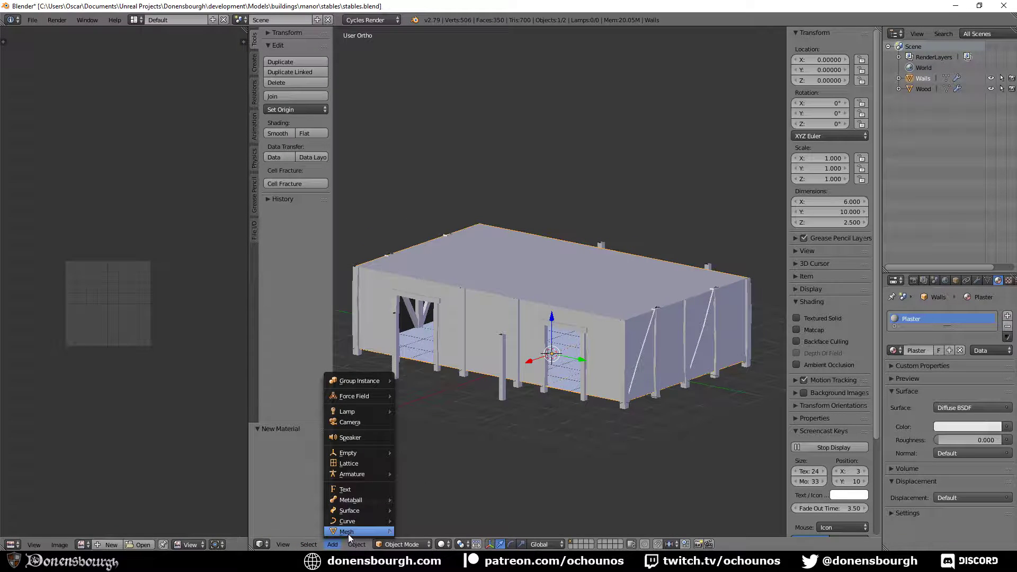
pyautogui.moveTo(348, 533)
pyautogui.click(429, 444)
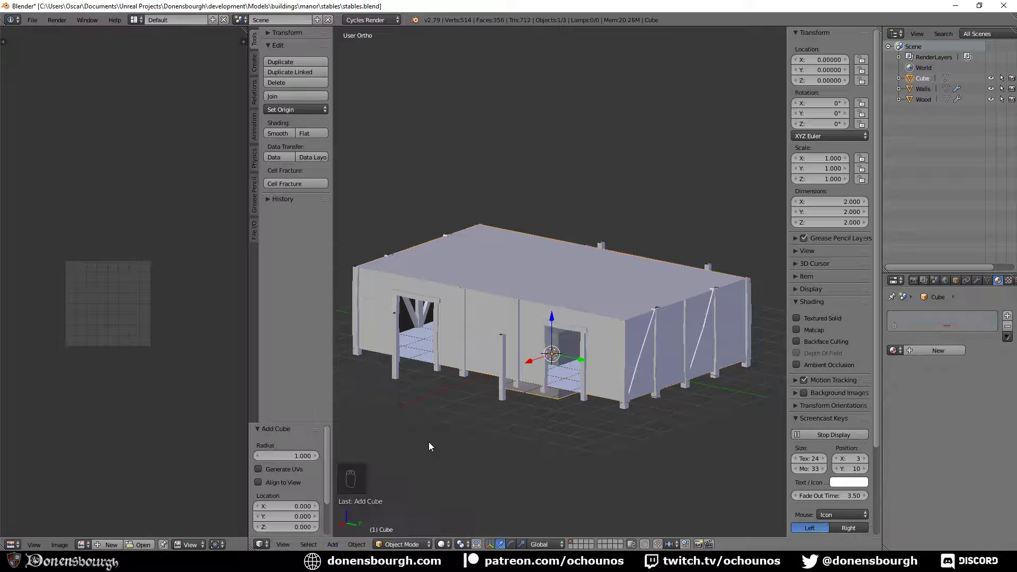
pyautogui.doubleClick(924, 79)
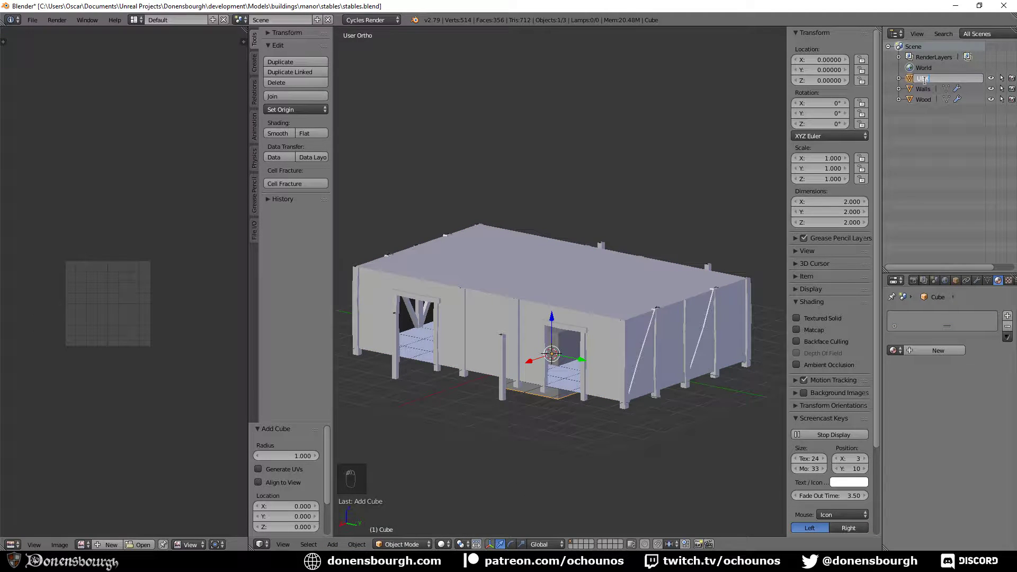
pyautogui.write('UBX_Walls_001')
pyautogui.press('Return')
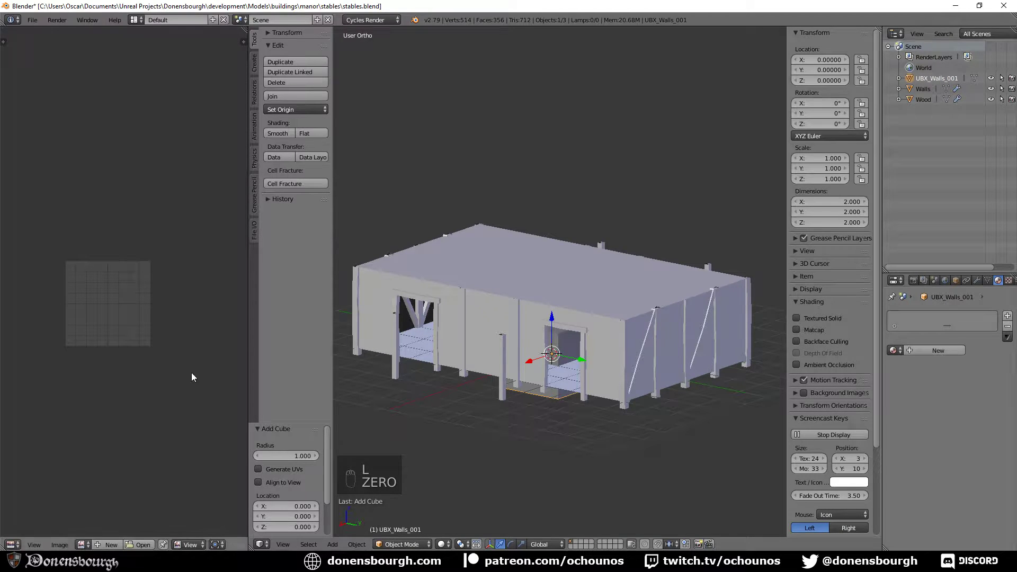
# - Fit the cube's side, top and bottom faces to the building's front-view outline, about 6.07 units wide and 2.52 units high
pyautogui.press('Tab')
pyautogui.moveTo(470, 444); pyautogui.dragTo(482, 434, button='middle')
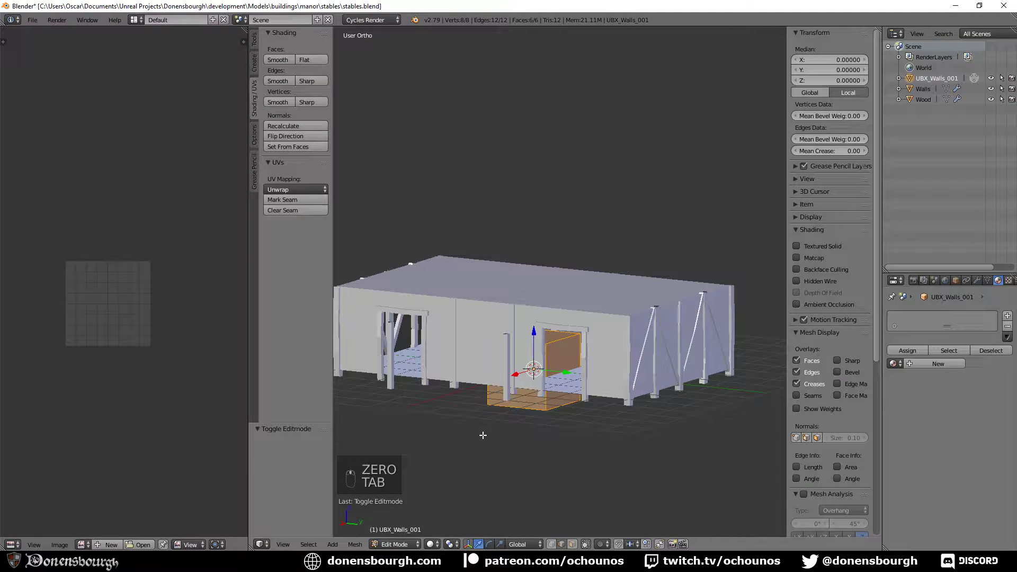
pyautogui.press('z')
pyautogui.press('KP_1')
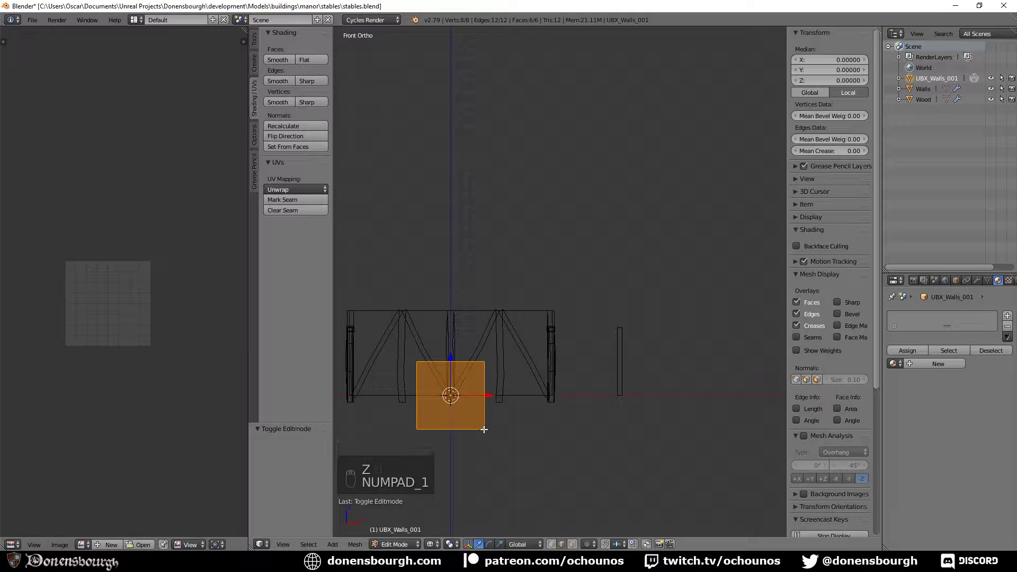
pyautogui.click(572, 545)
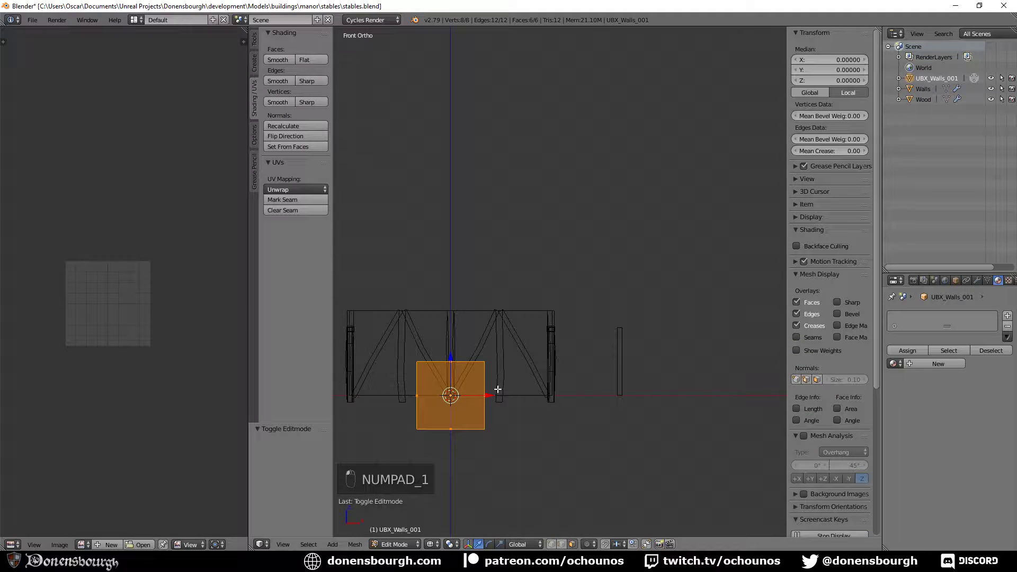
pyautogui.click(488, 395)
pyautogui.moveTo(505, 396); pyautogui.dragTo(574, 394)
pyautogui.click(485, 362)
pyautogui.moveTo(487, 331); pyautogui.dragTo(489, 280)
pyautogui.click(485, 429)
pyautogui.moveTo(487, 389); pyautogui.dragTo(374, 358)
pyautogui.click(429, 352)
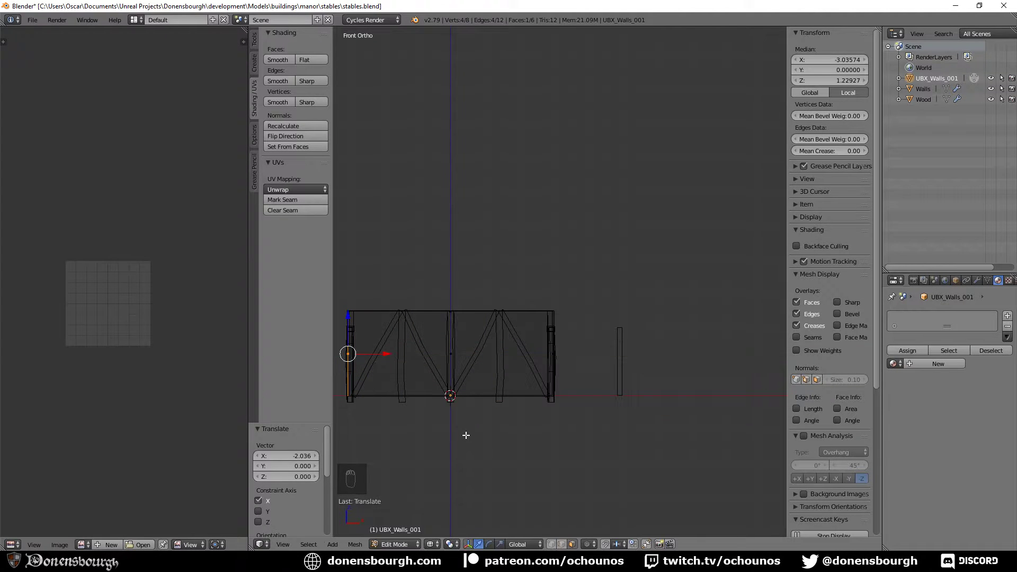
# - Move the cube's two Y faces onto the end wall on the positive Y side, making a collision box about 0.18 units thick
pyautogui.press('KP_3')
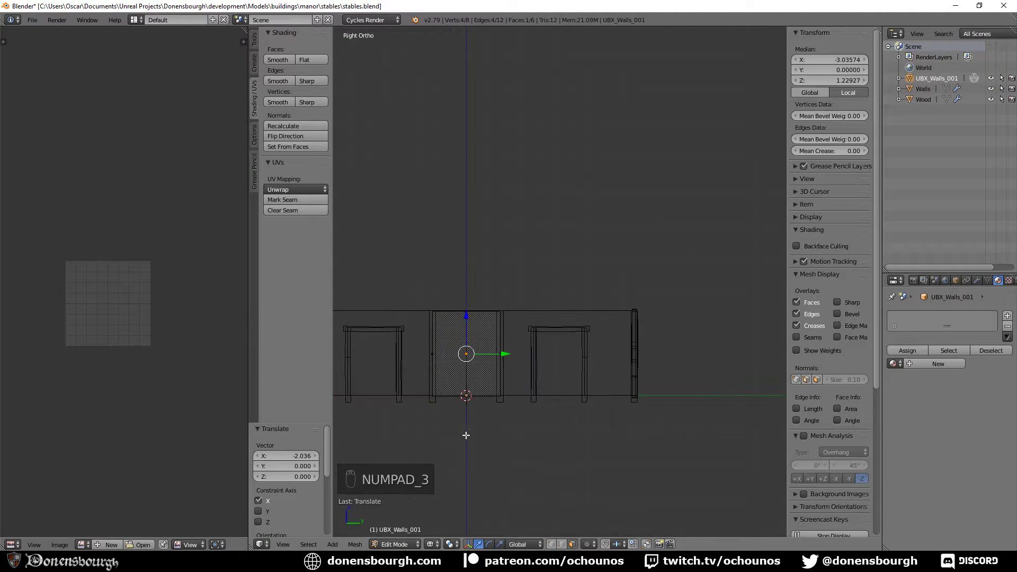
pyautogui.click(501, 348)
pyautogui.moveTo(538, 354); pyautogui.dragTo(676, 361)
pyautogui.click(432, 353)
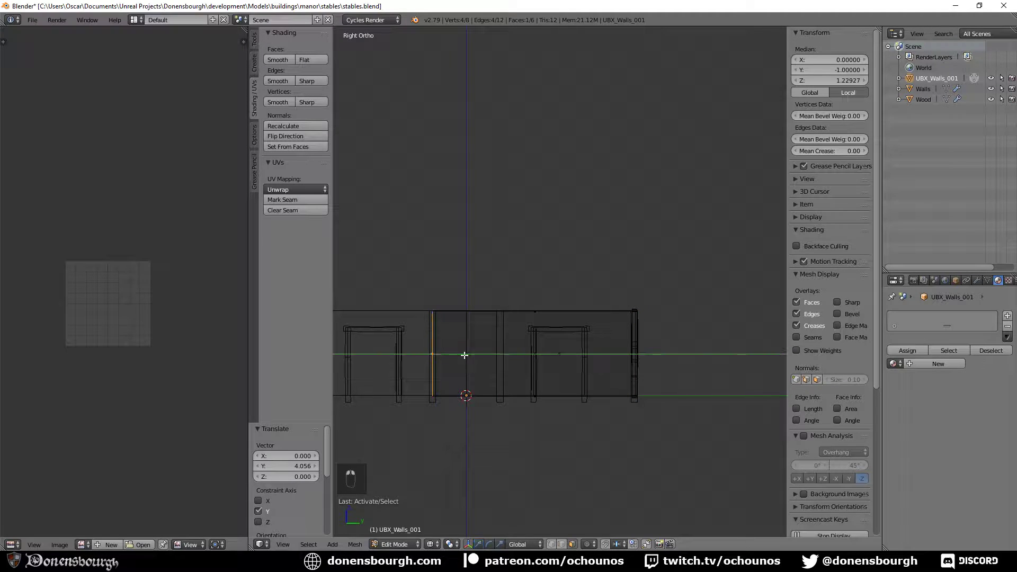
pyautogui.moveTo(465, 355); pyautogui.dragTo(663, 359)
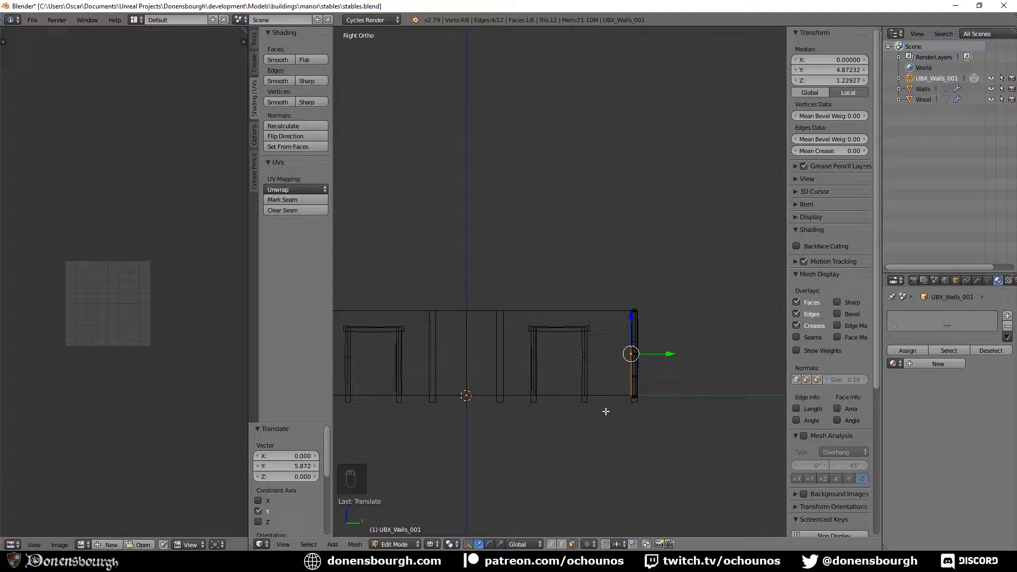
pyautogui.moveTo(596, 392); pyautogui.dragTo(561, 409, button='middle')
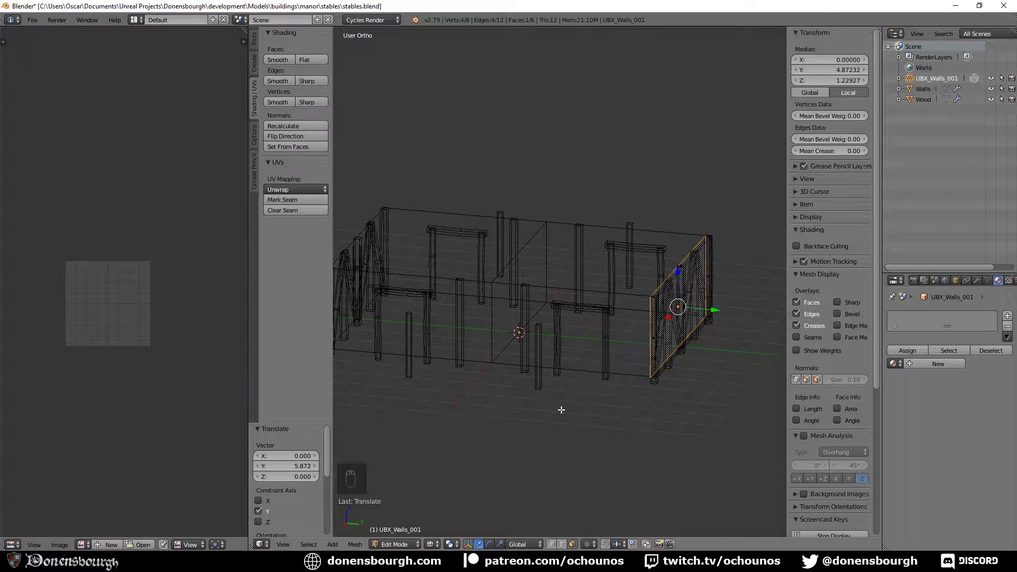
pyautogui.moveTo(587, 468); pyautogui.dragTo(597, 420, button='middle')
pyautogui.press('z')
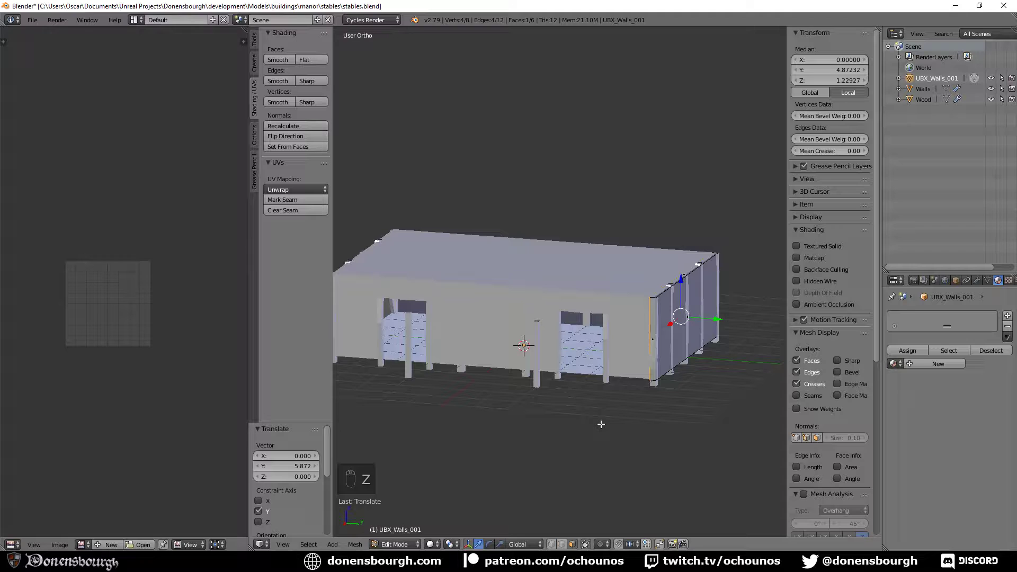
pyautogui.moveTo(570, 427); pyautogui.dragTo(600, 433, button='middle')
pyautogui.press('Tab')
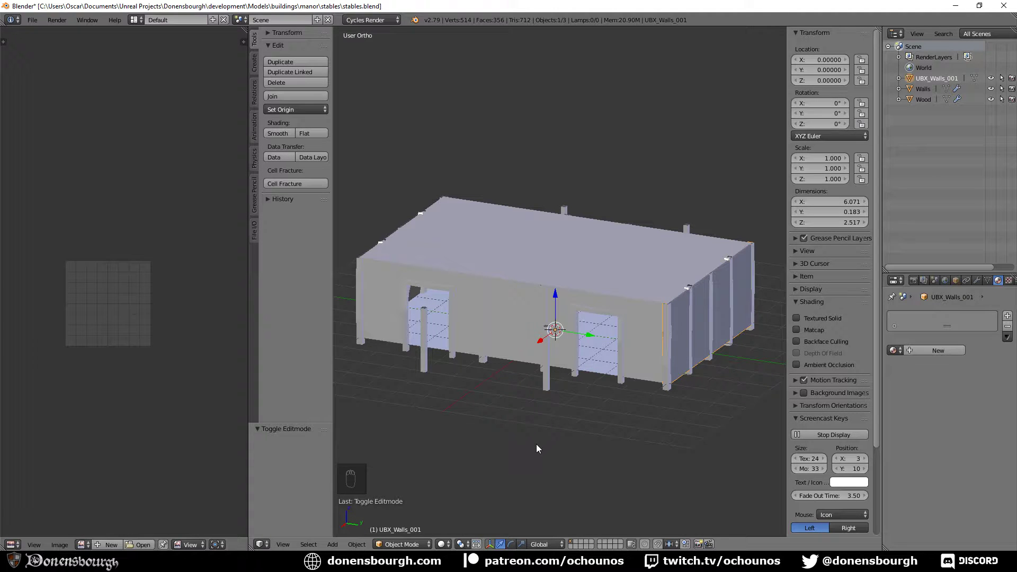
# - Save the Blender file, switch to Unreal and reimport the stables static mesh
pyautogui.hotkey('ctrl', 's')
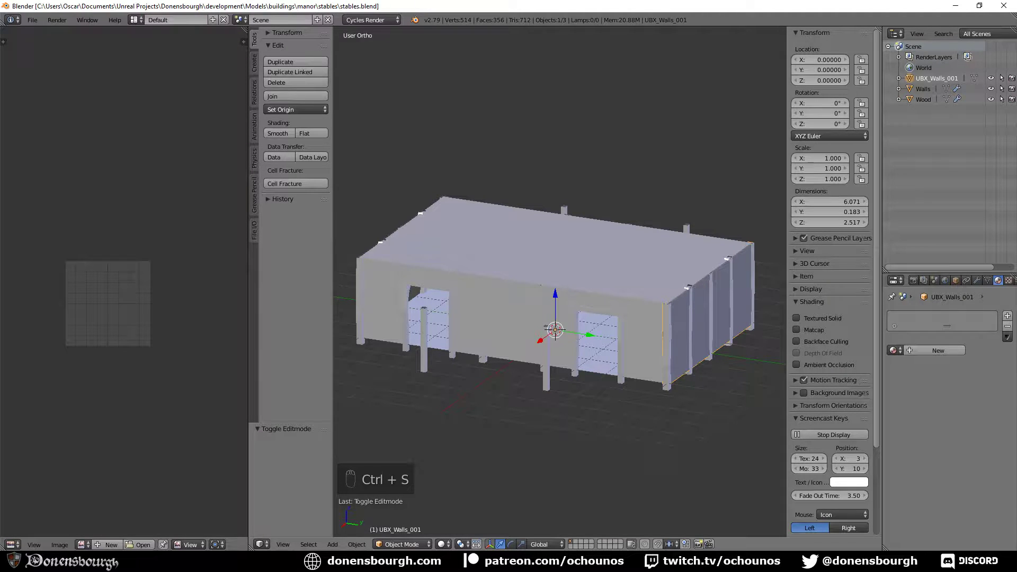
pyautogui.hotkey('alt', 'Tab')
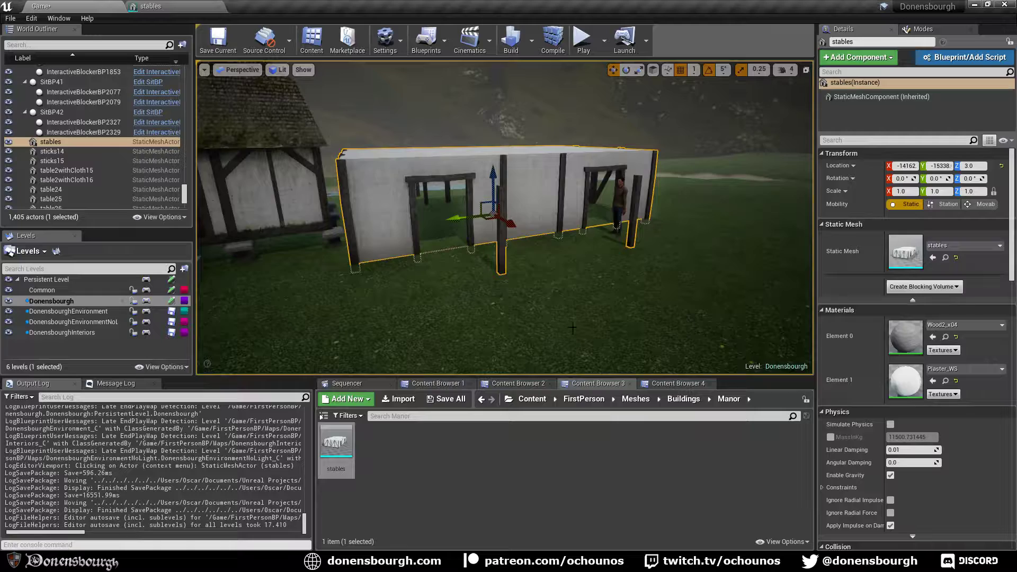
pyautogui.press('f')
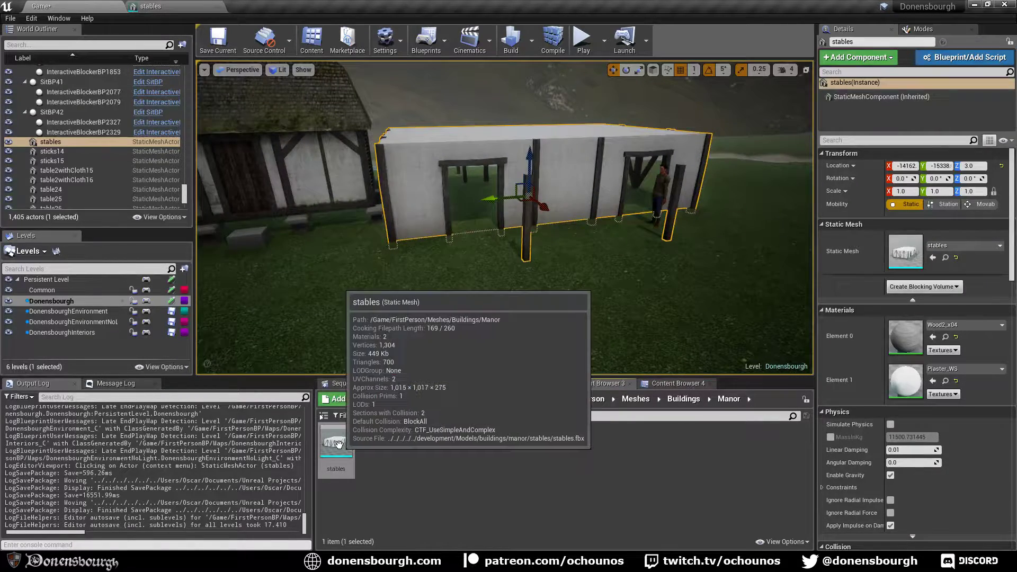
pyautogui.rightClick(339, 444)
pyautogui.click(364, 193)
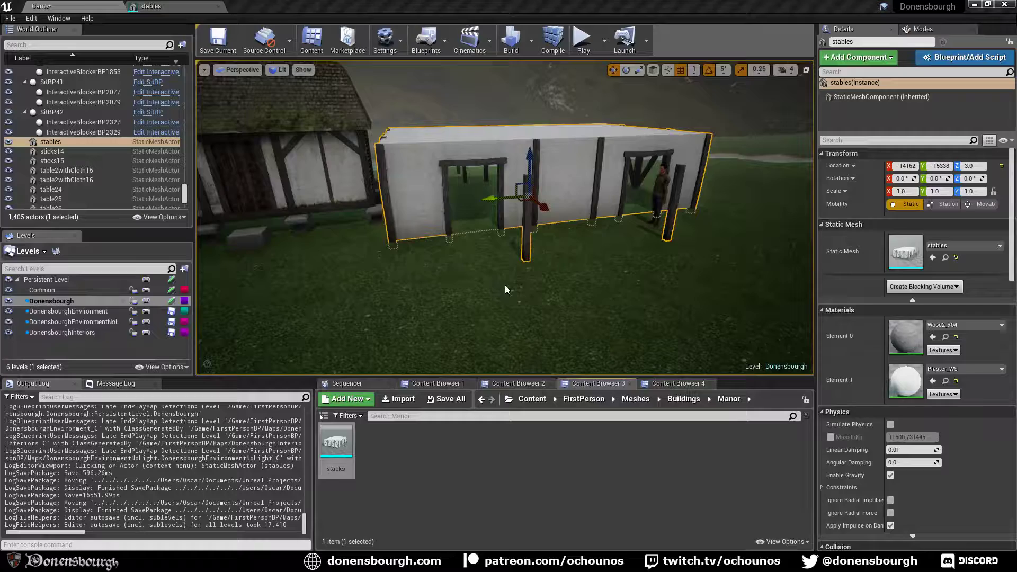
pyautogui.moveTo(533, 290); pyautogui.dragTo(494, 305, button='right')
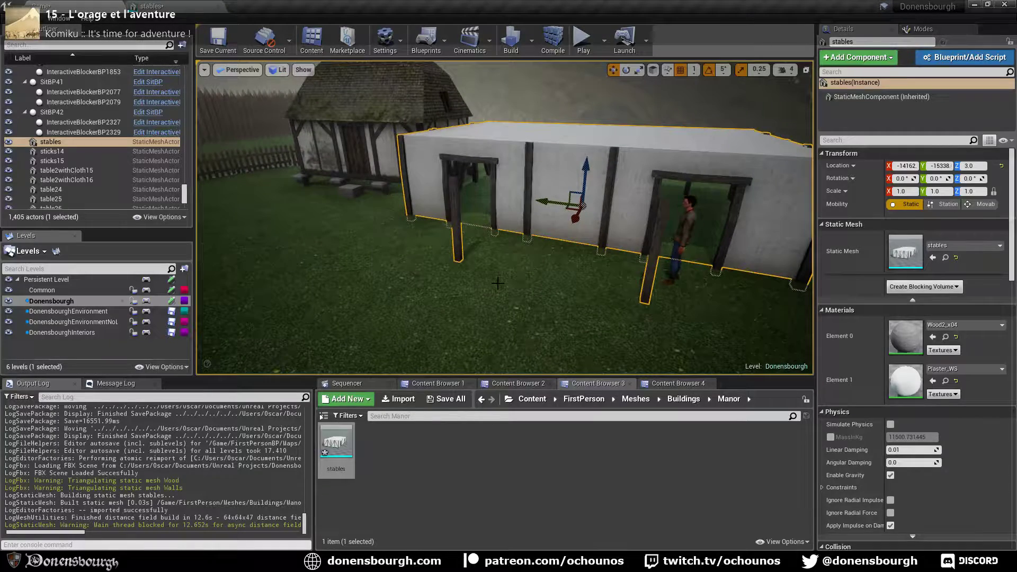
# - Play-test the level by walking up to the stable's doorways to check the collision, and end the session
pyautogui.press('Escape')
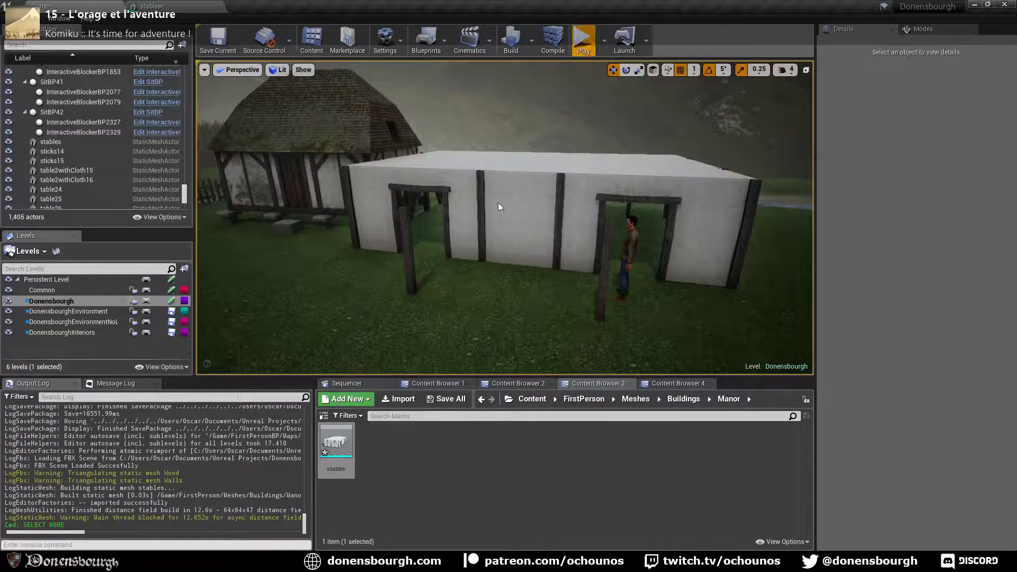
pyautogui.hotkey('alt', 'p')
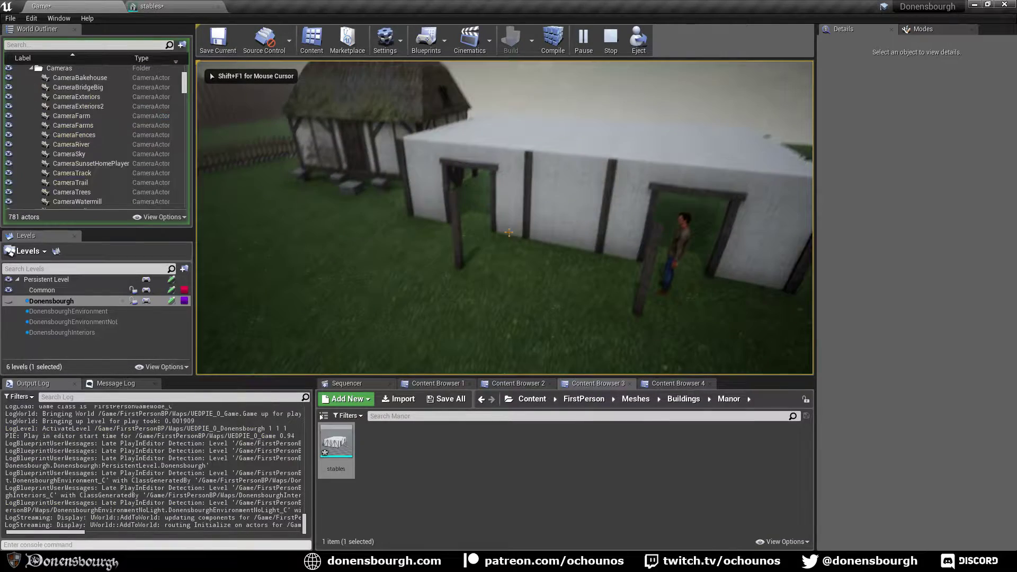
pyautogui.press('w')
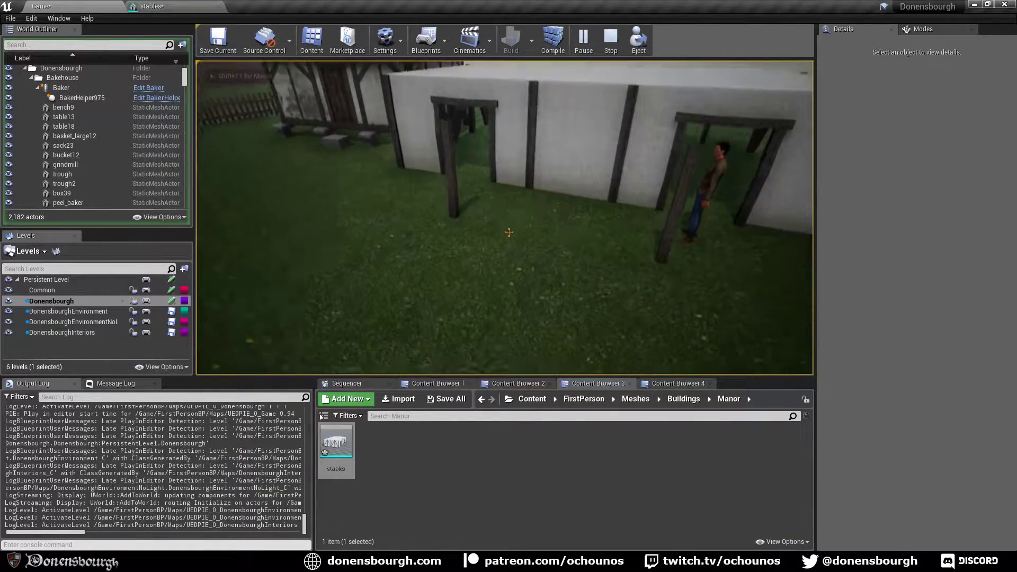
pyautogui.press('w')
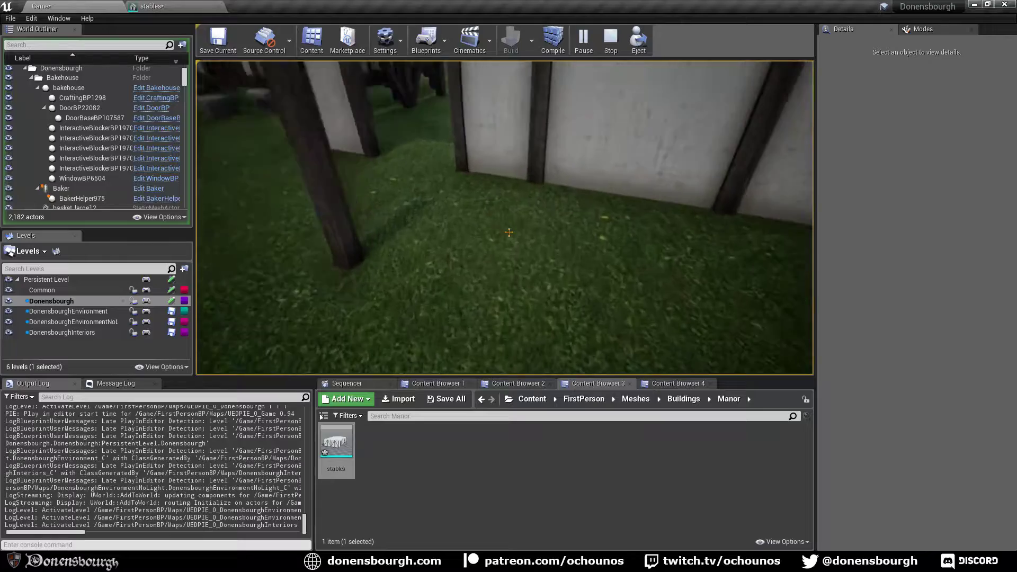
pyautogui.press('s')
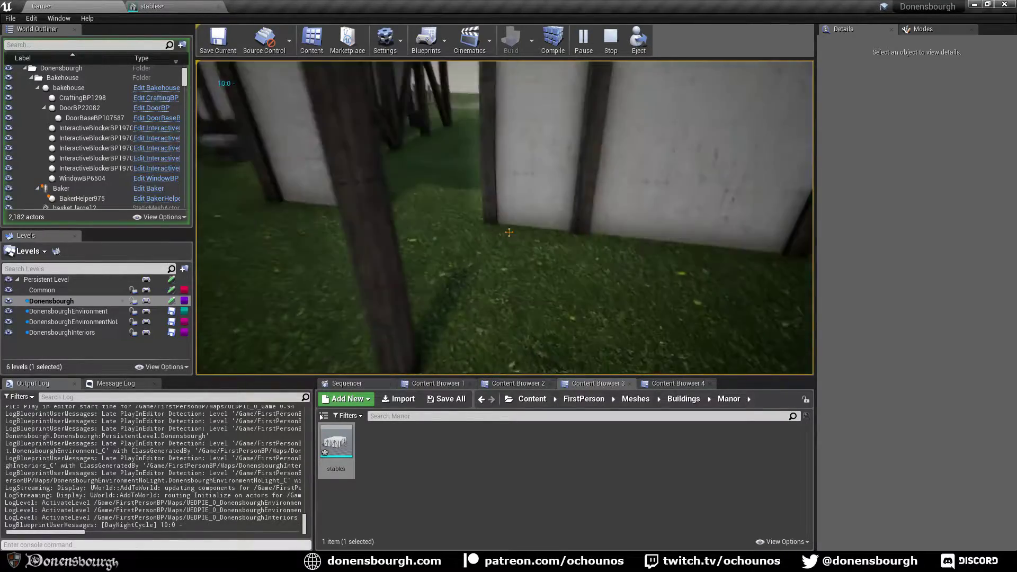
pyautogui.press('Escape')
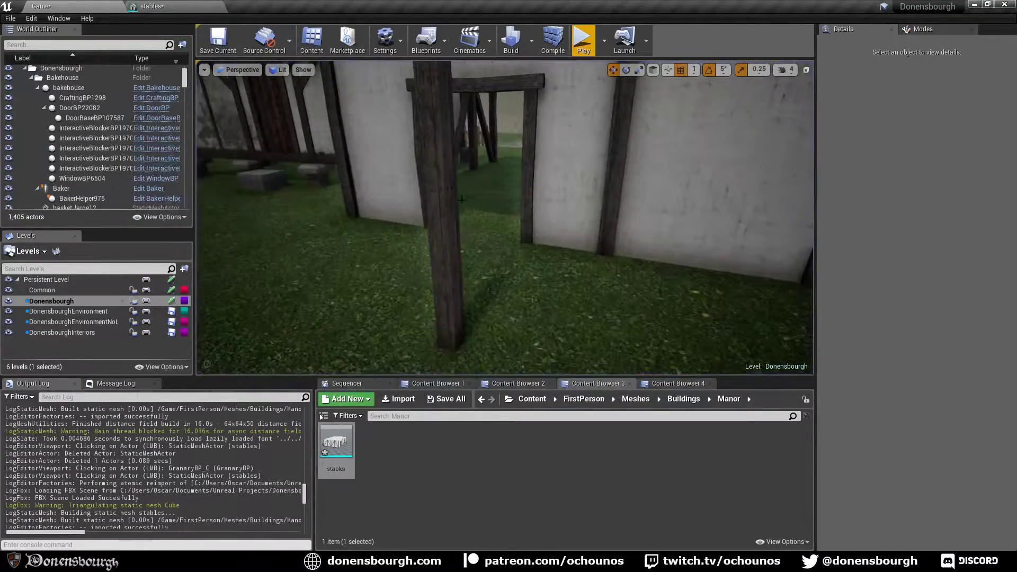
# - Return to the stables mesh editor and display the mesh in the Player Collision view mode
pyautogui.click(159, 7)
pyautogui.moveTo(237, 166); pyautogui.dragTo(150, 83)
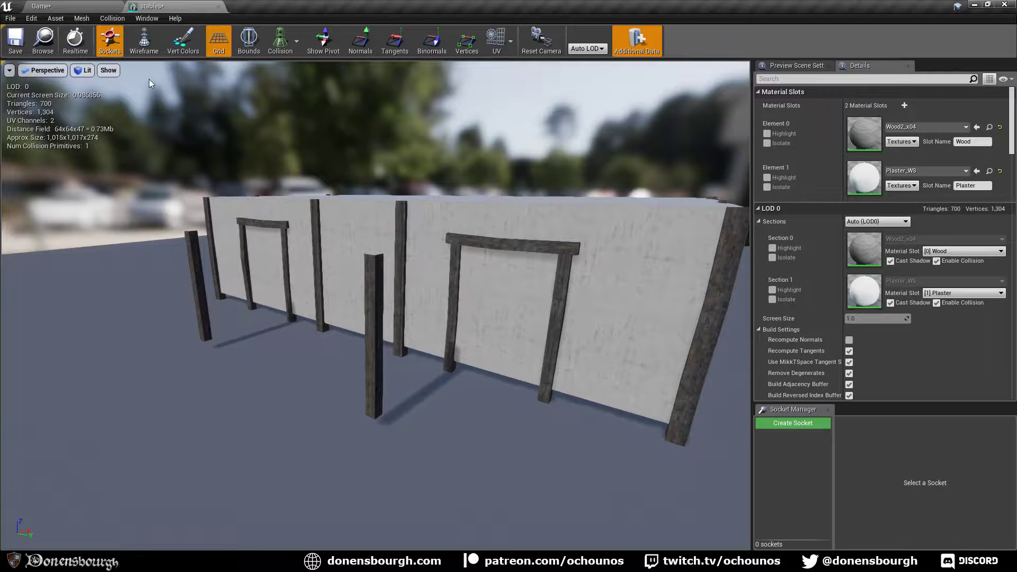
pyautogui.click(80, 19)
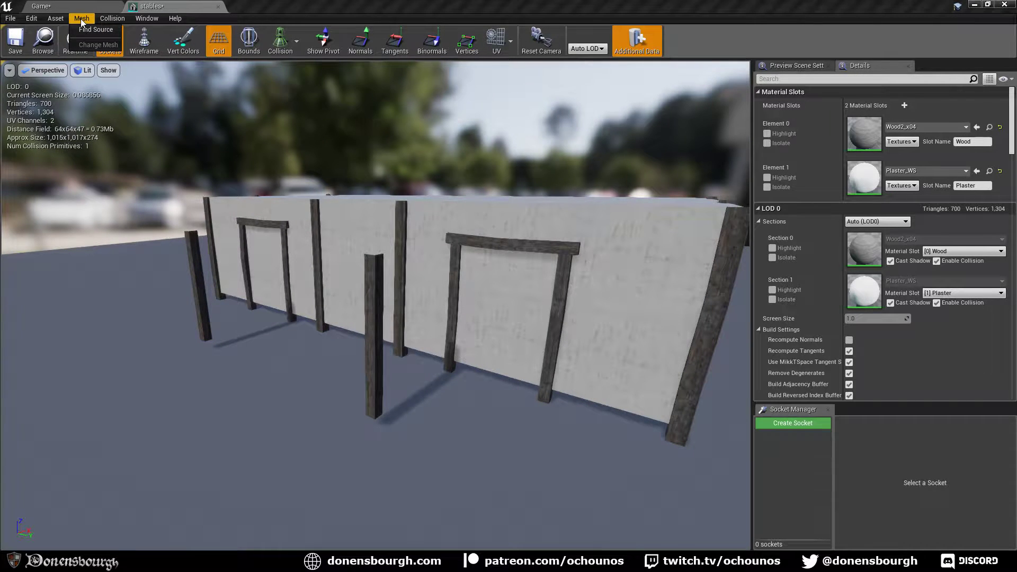
pyautogui.click(79, 70)
pyautogui.click(80, 70)
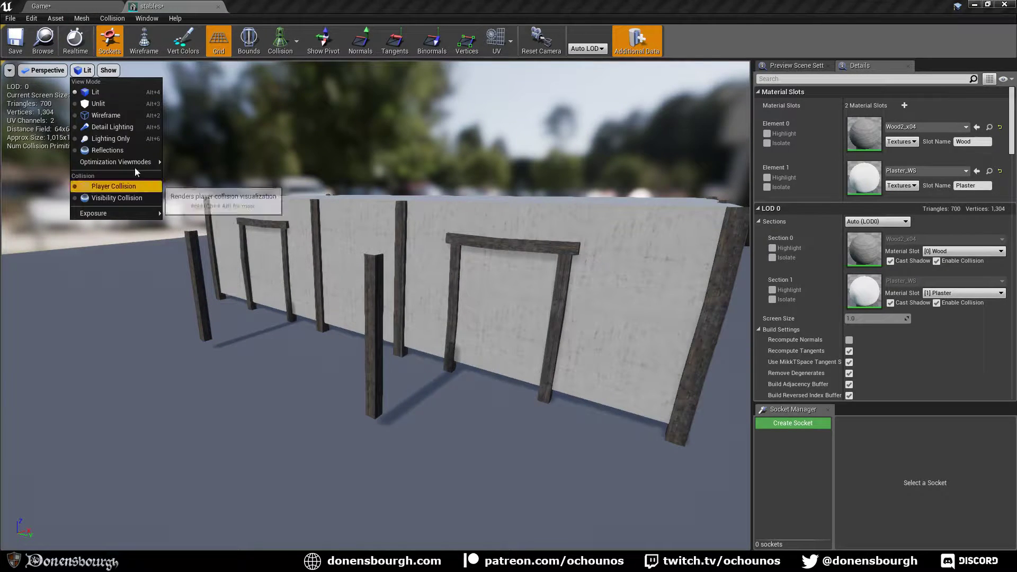
pyautogui.click(114, 186)
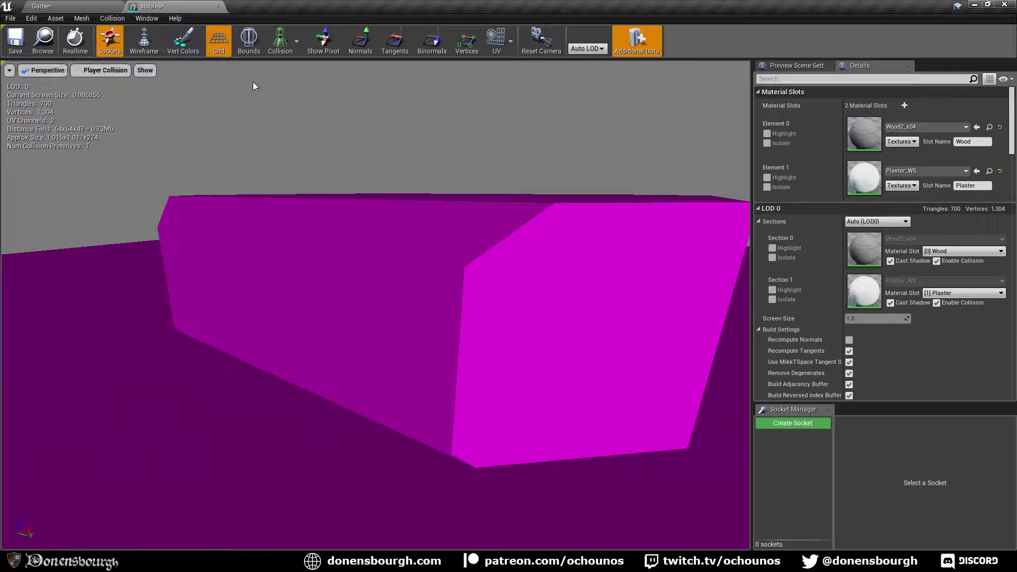
pyautogui.moveTo(376, 157); pyautogui.dragTo(366, 163, button='right')
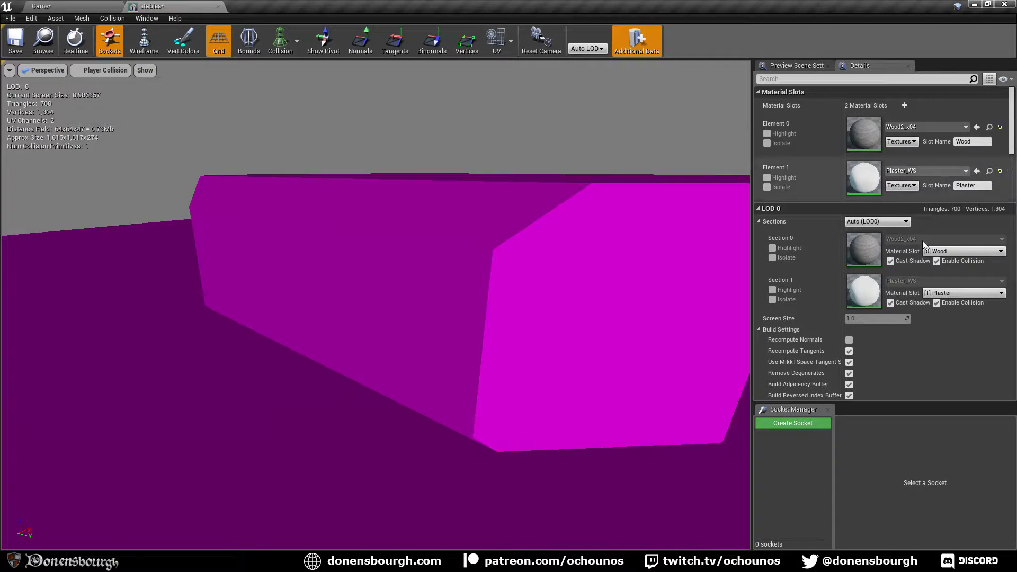
# - Disable Auto Generate Collision in the stables mesh's import settings and reimport the mesh
pyautogui.moveTo(1014, 104); pyautogui.dragTo(1014, 347)
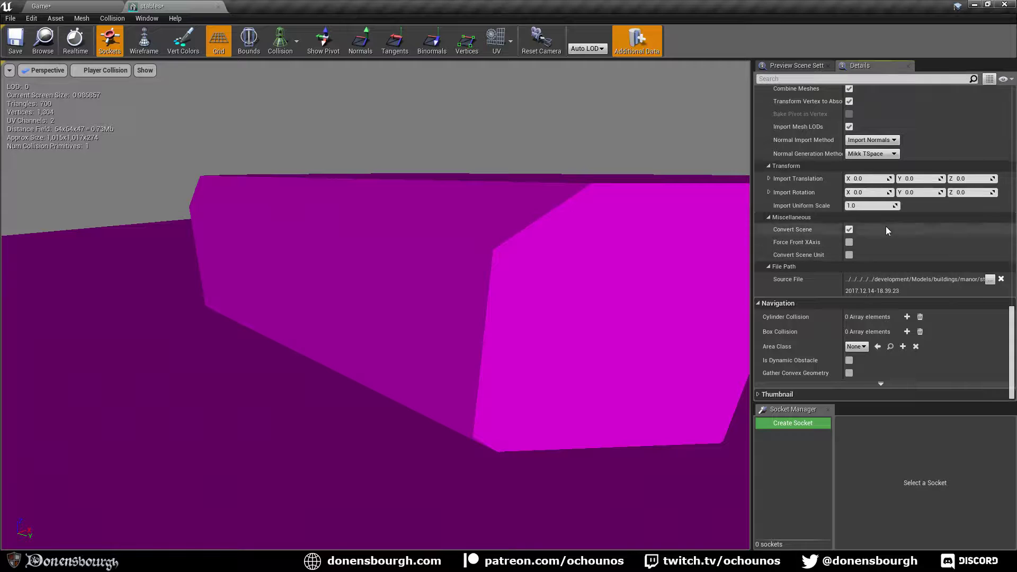
pyautogui.scroll(4, 887, 229)
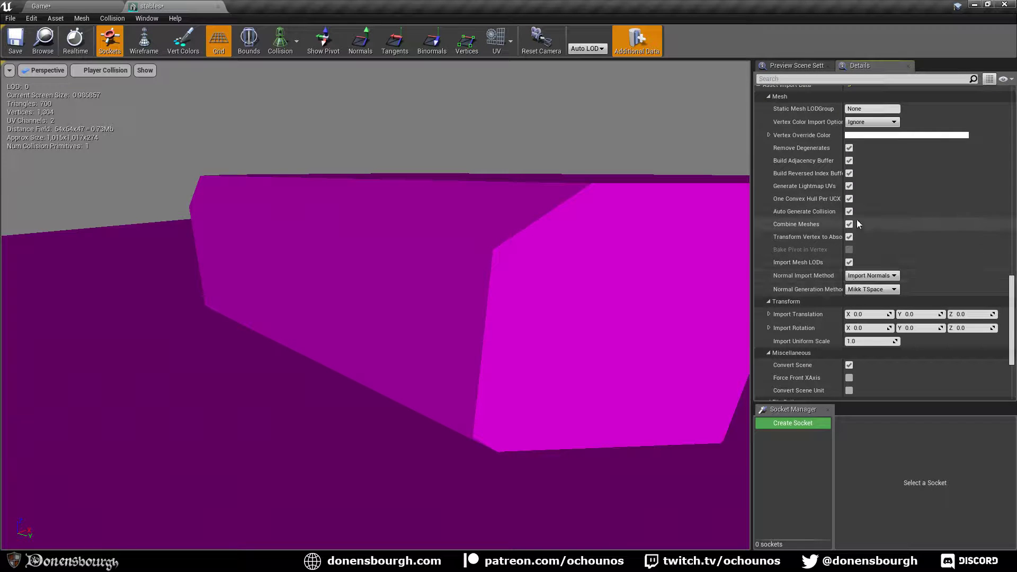
pyautogui.click(850, 159)
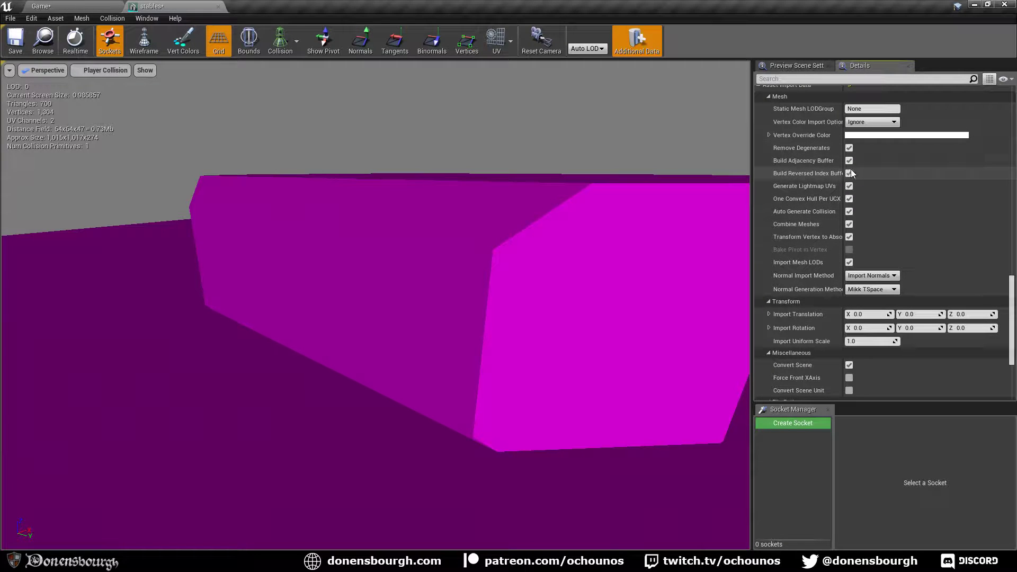
pyautogui.click(849, 211)
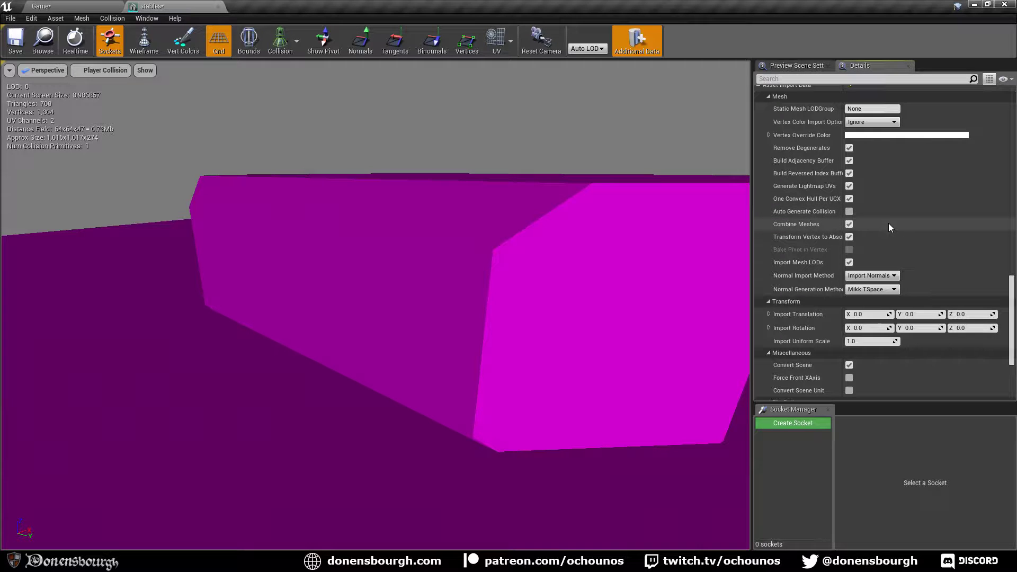
pyautogui.click(60, 19)
pyautogui.click(74, 74)
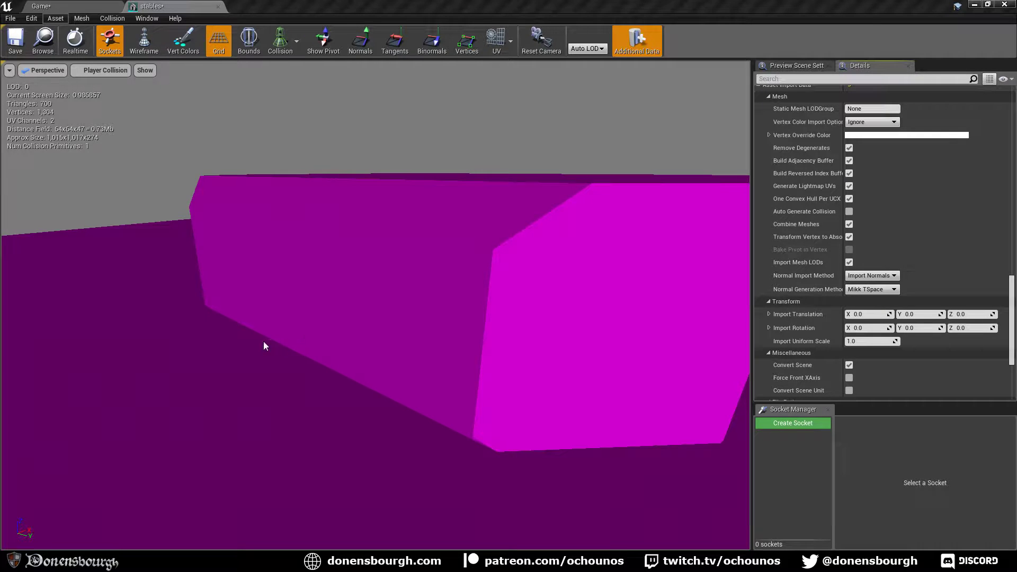
pyautogui.moveTo(303, 293); pyautogui.dragTo(310, 306, button='right')
# - Remove the stables mesh's existing collision, reimport it, save the asset and close its editor
pyautogui.click(108, 19)
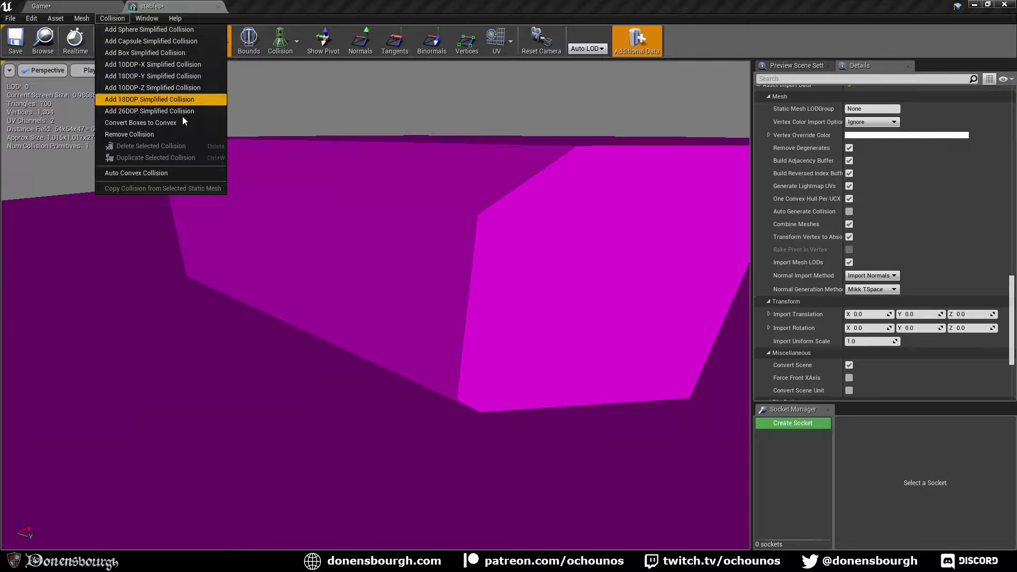
pyautogui.click(159, 134)
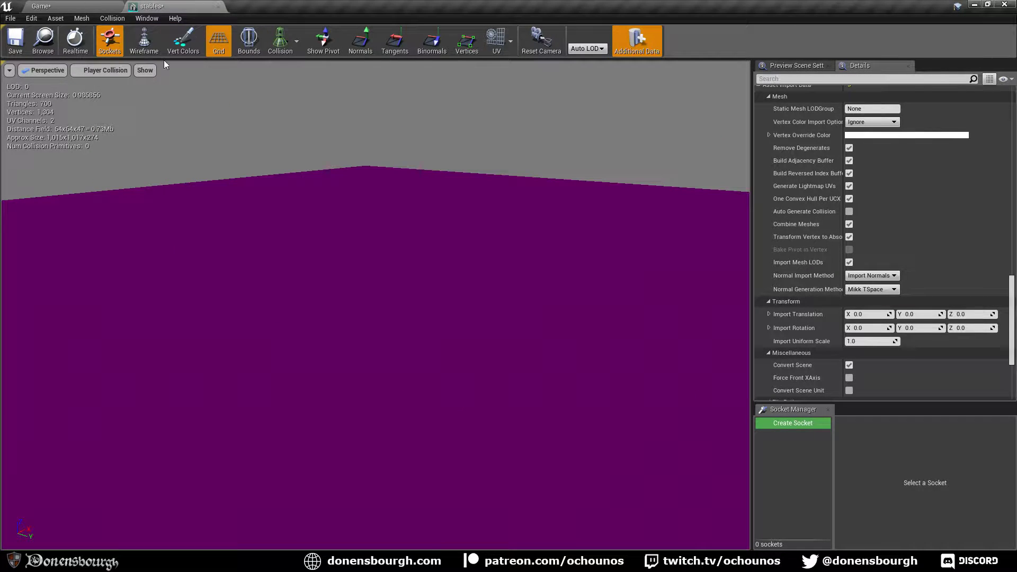
pyautogui.click(55, 22)
pyautogui.click(79, 73)
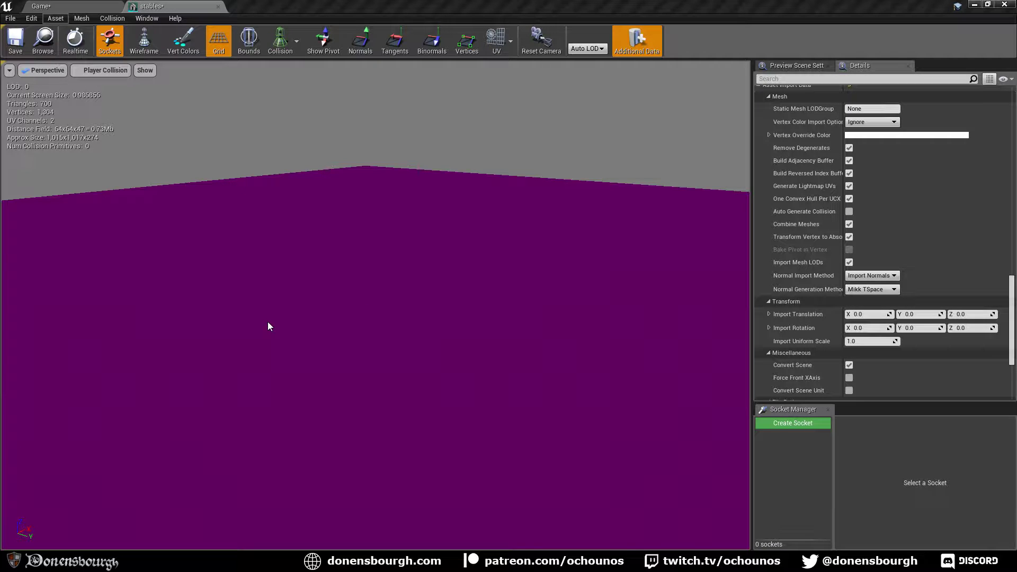
pyautogui.moveTo(312, 282); pyautogui.dragTo(279, 269, button='right')
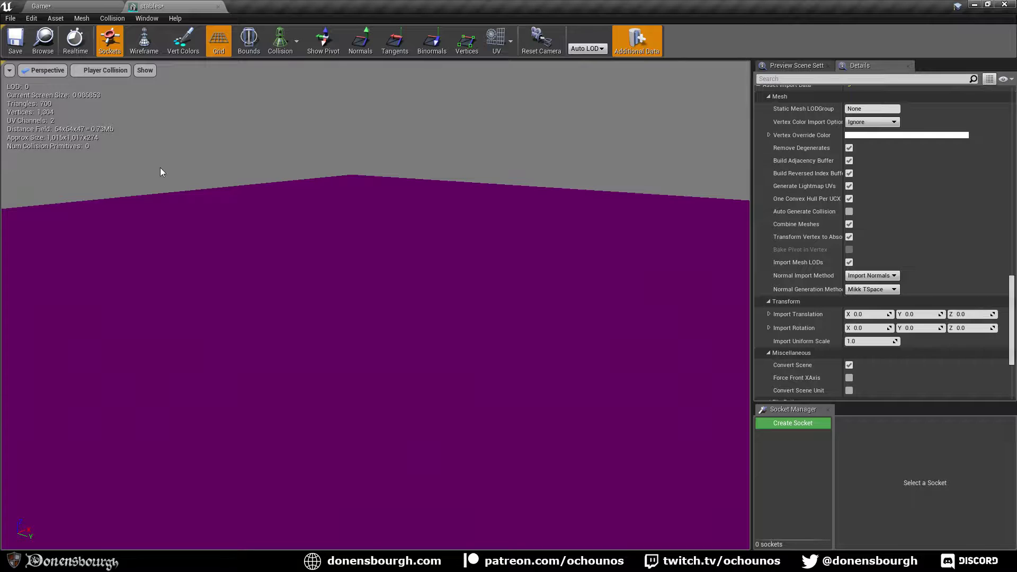
pyautogui.click(16, 40)
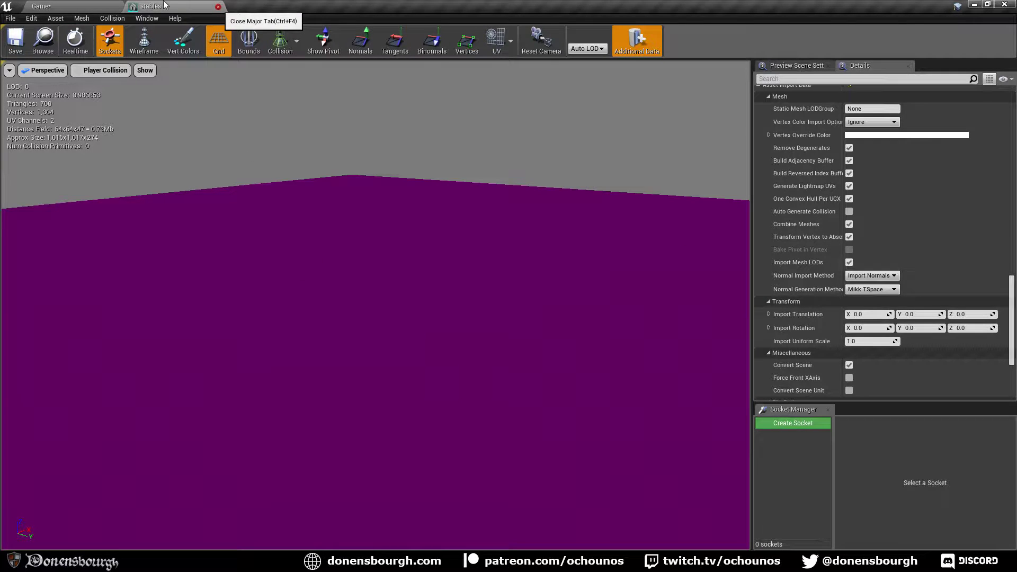
pyautogui.click(218, 7)
# - Delete the stables actor from the level and the stables static mesh from the Manor folder
pyautogui.scroll(-10, 546, 212)
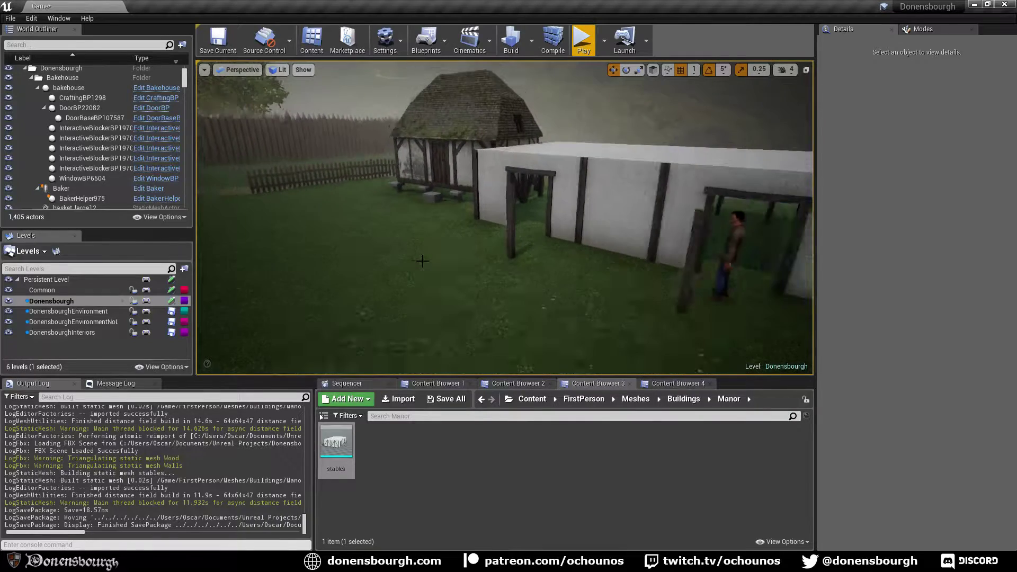
pyautogui.click(545, 212)
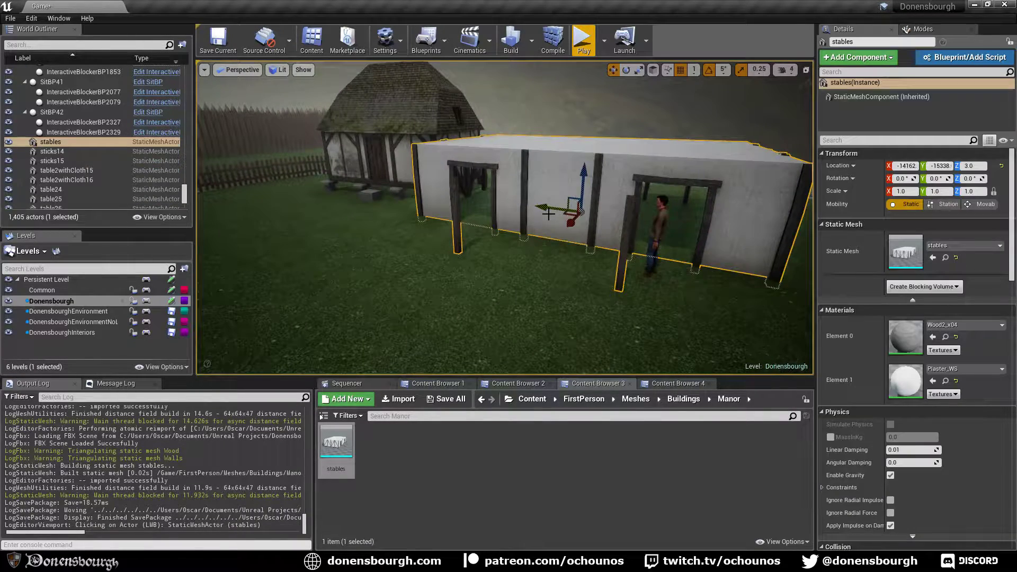
pyautogui.press('Delete')
pyautogui.click(339, 451)
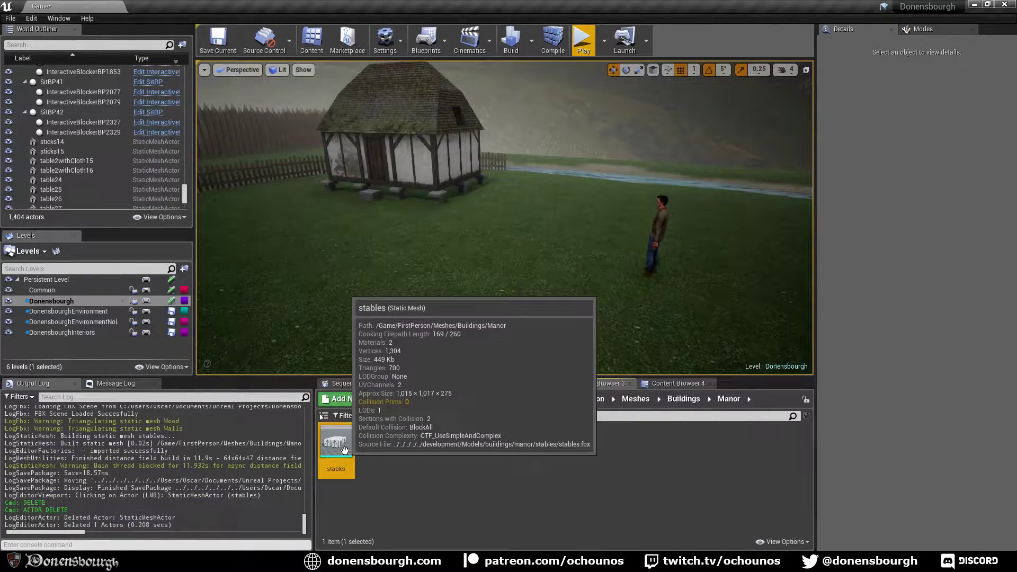
pyautogui.press('Delete')
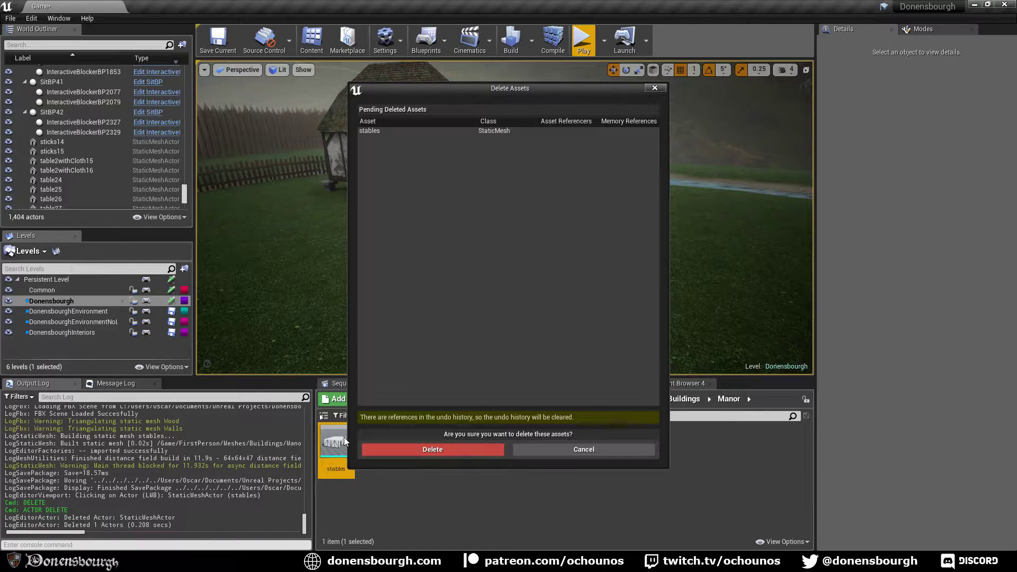
pyautogui.click(430, 452)
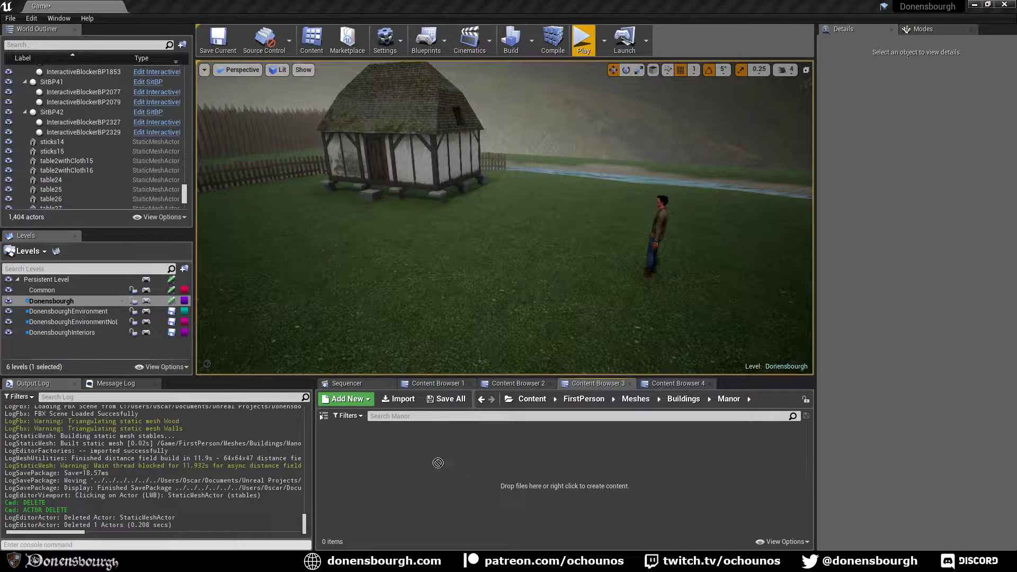
# - Import stables.fbx into the Manor folder with Auto Generate Collision and Combine Meshes enabled, and place the mesh on the grass beside the timber-framed building
pyautogui.moveTo(434, 462); pyautogui.dragTo(435, 462)
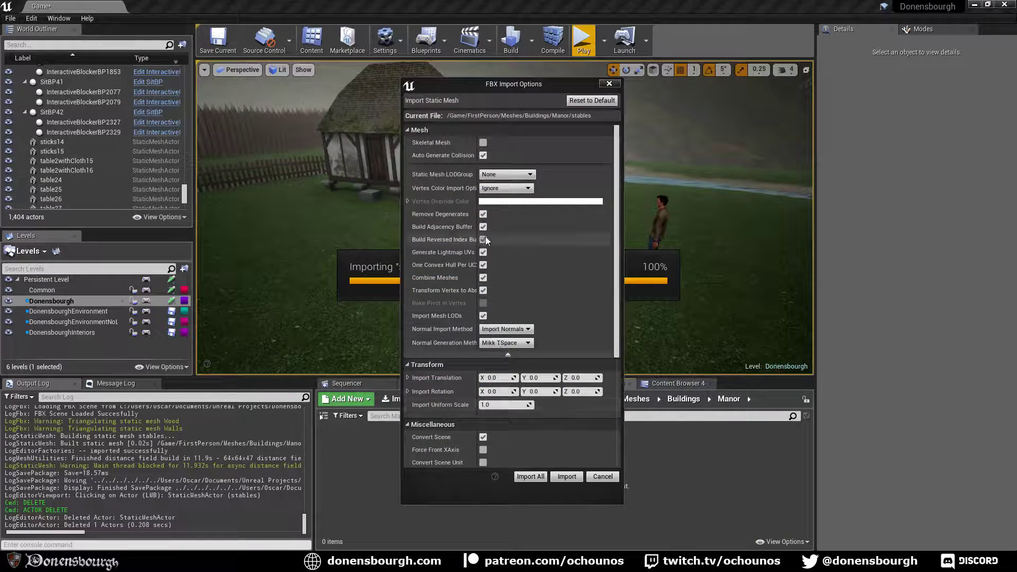
pyautogui.scroll(-5, 493, 278)
pyautogui.scroll(5, 494, 281)
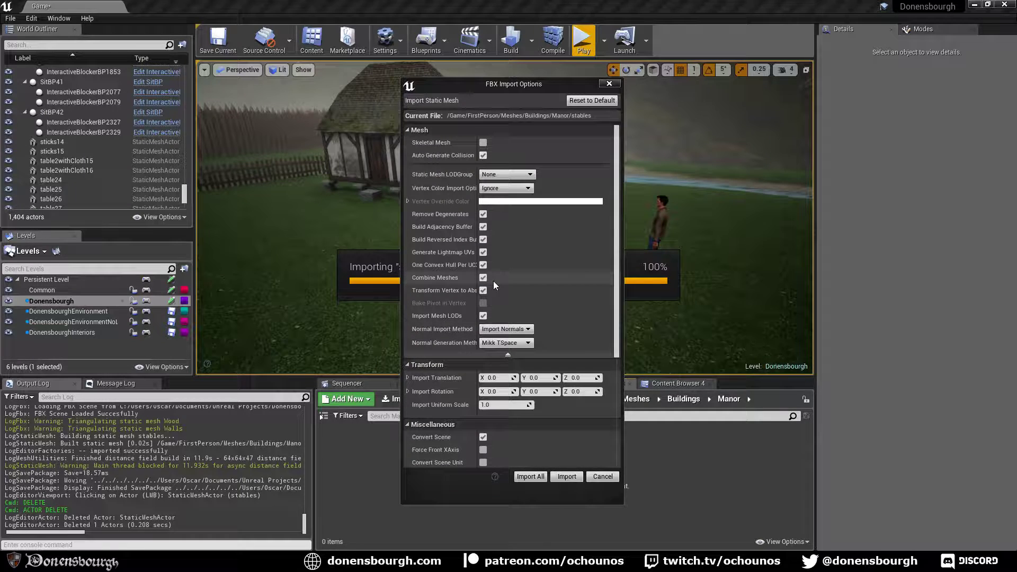
pyautogui.click(566, 476)
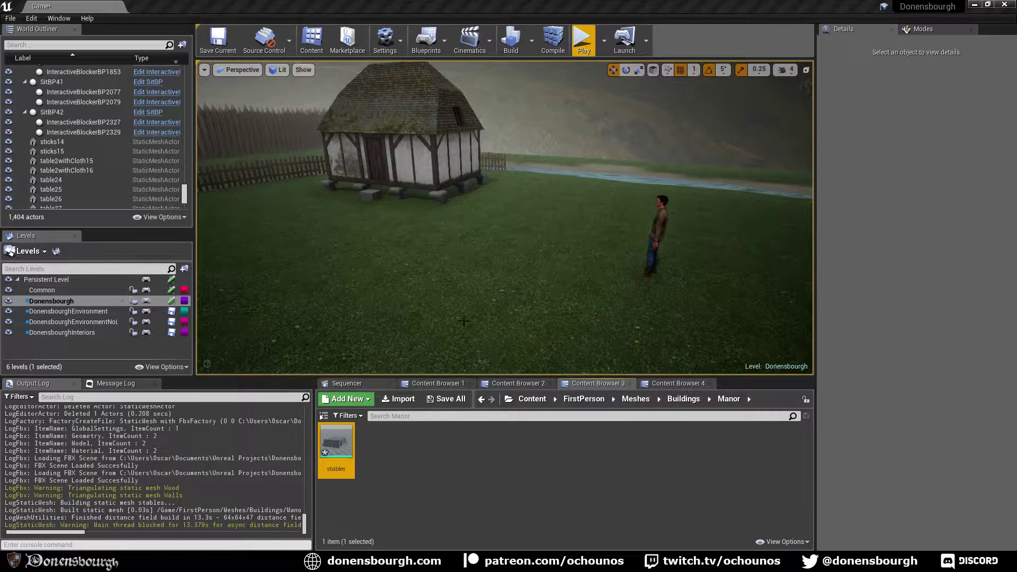
pyautogui.moveTo(336, 443); pyautogui.dragTo(625, 208)
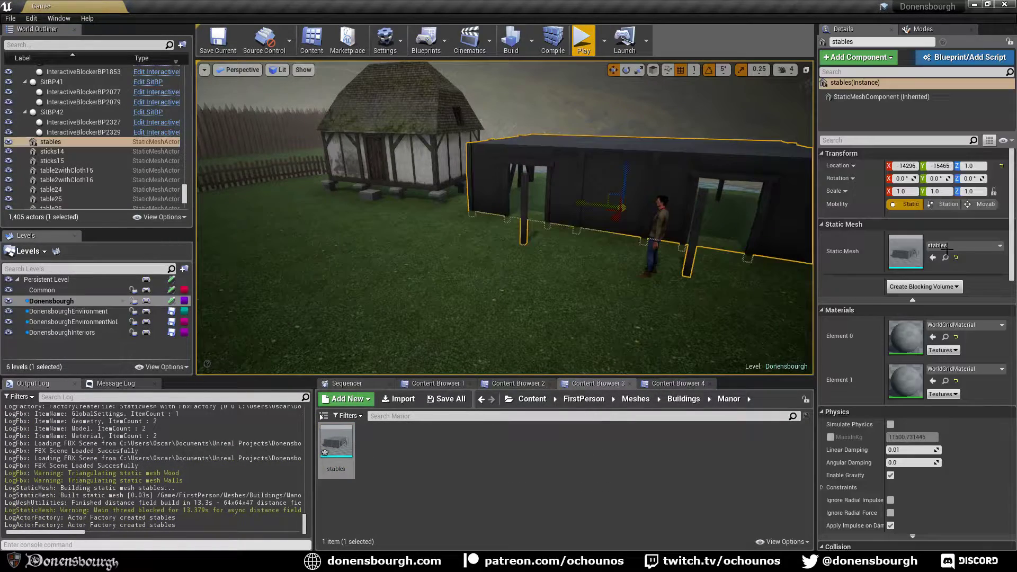
# - Open the stables static mesh for editing and assign the Wood2_x04 material to Element 0
pyautogui.doubleClick(906, 248)
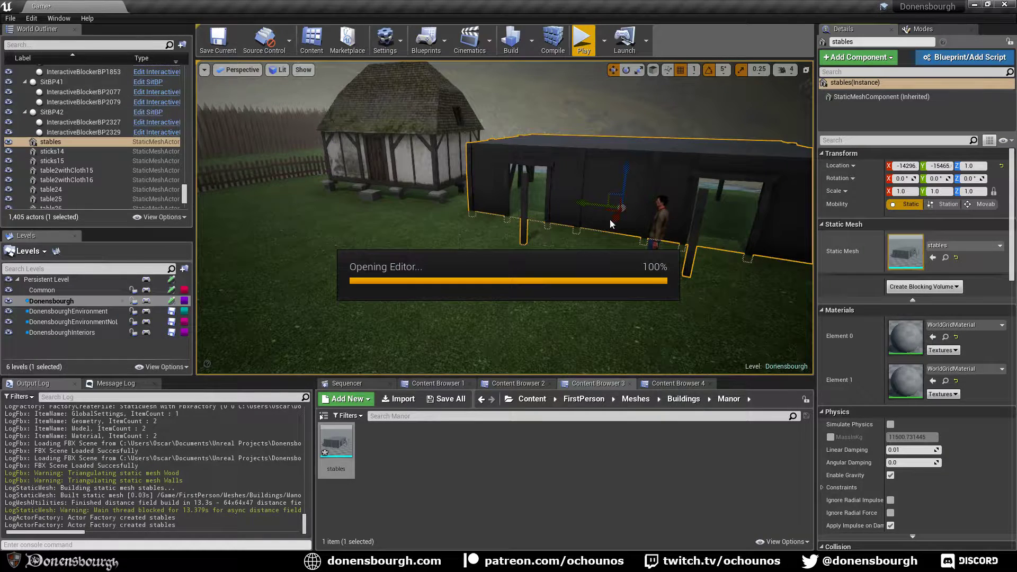
pyautogui.click(899, 130)
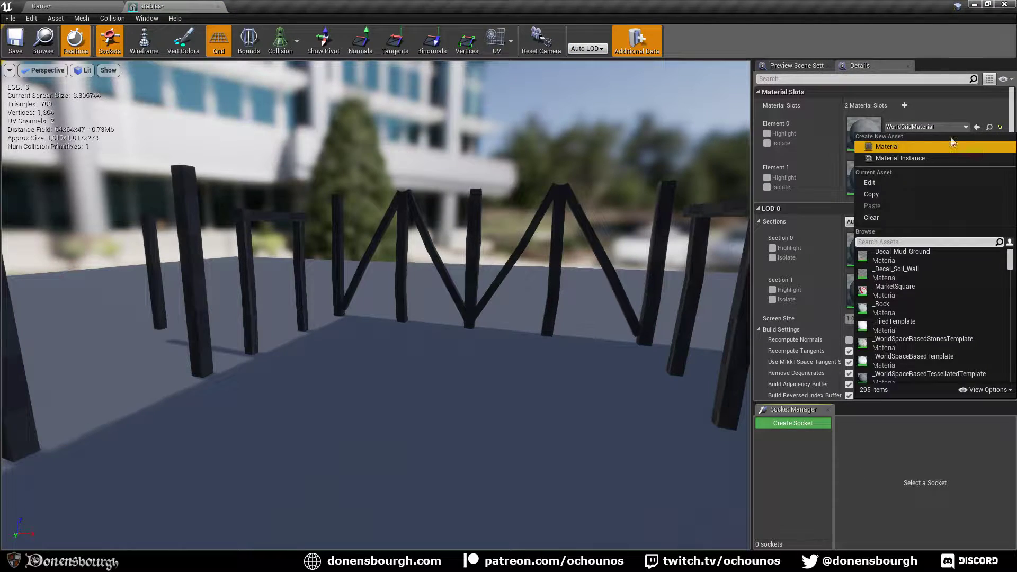
pyautogui.press('Escape')
pyautogui.click(927, 128)
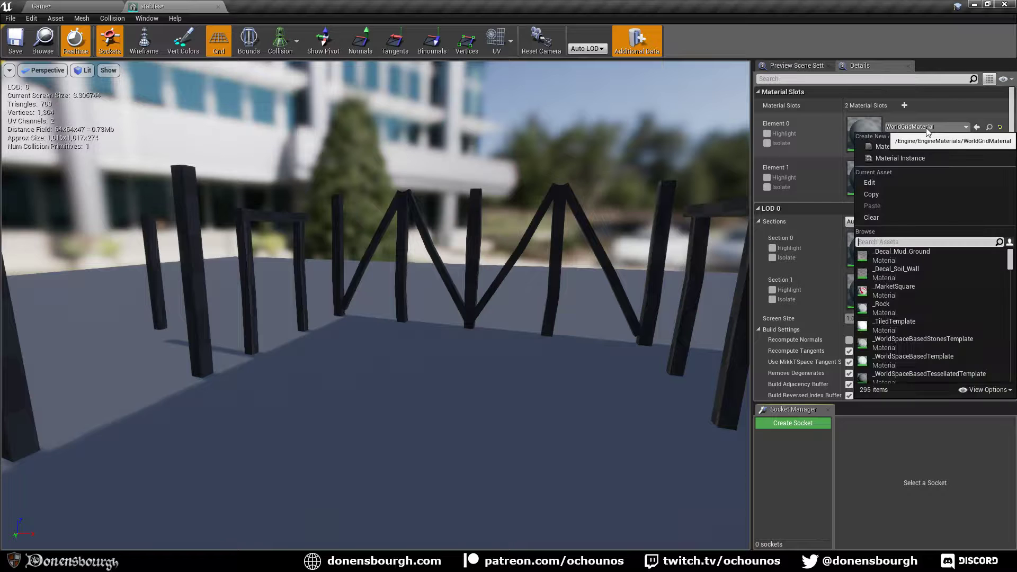
pyautogui.write('wood2')
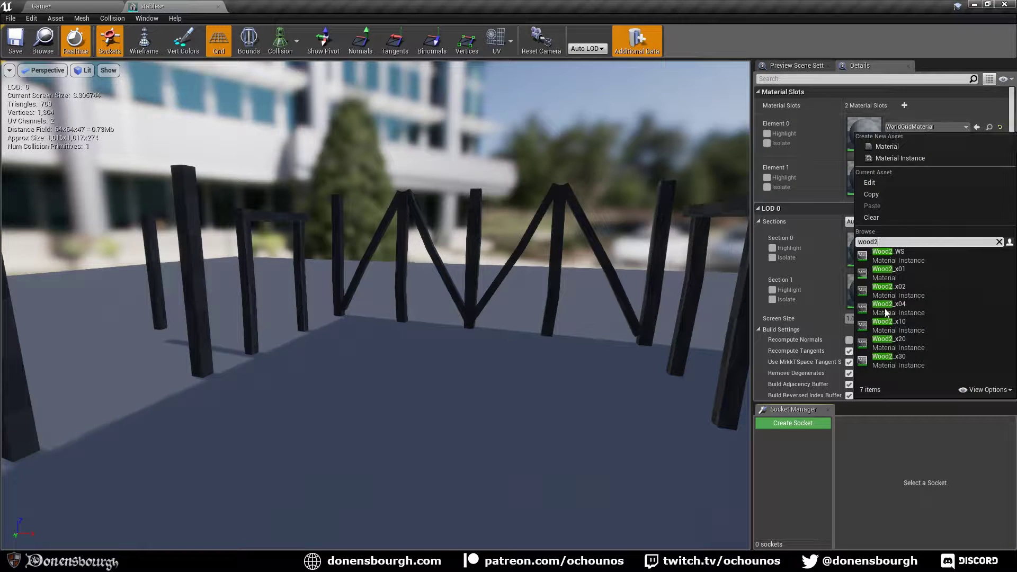
pyautogui.click(895, 309)
# - Assign the Plaster_WS material to Element 1 of the stables mesh, save the asset and close its editor
pyautogui.click(908, 175)
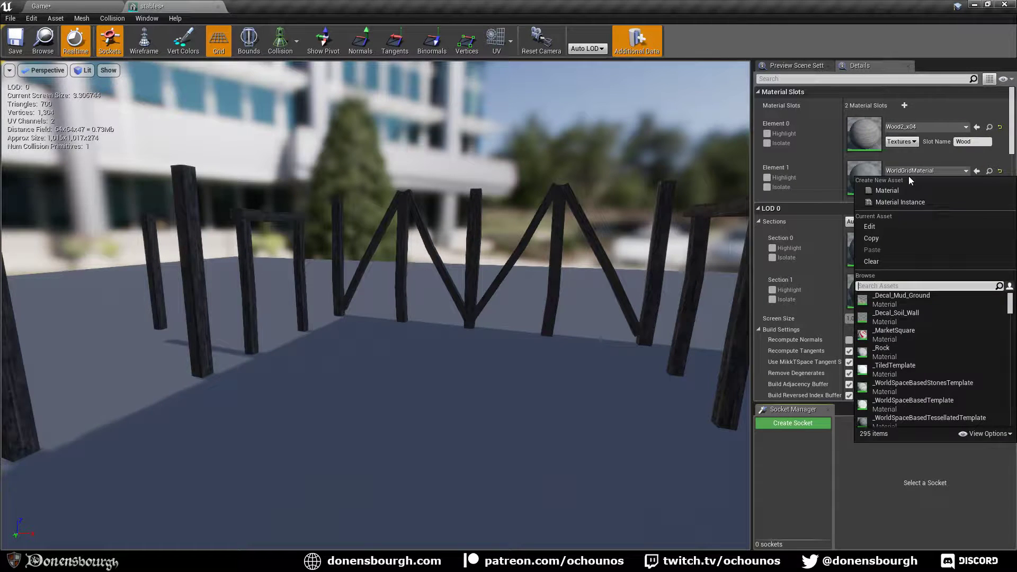
pyautogui.write('plaster')
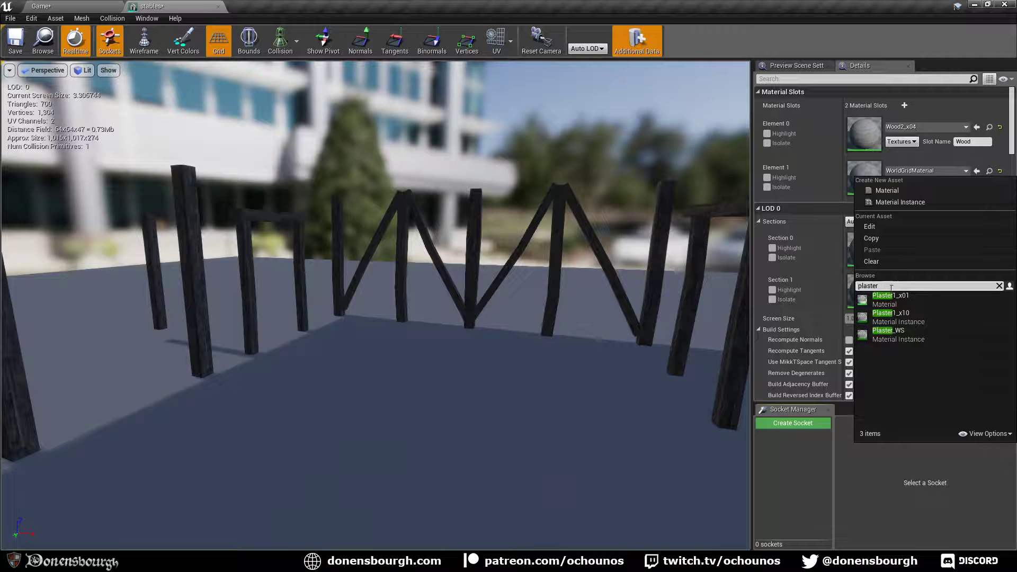
pyautogui.click(921, 333)
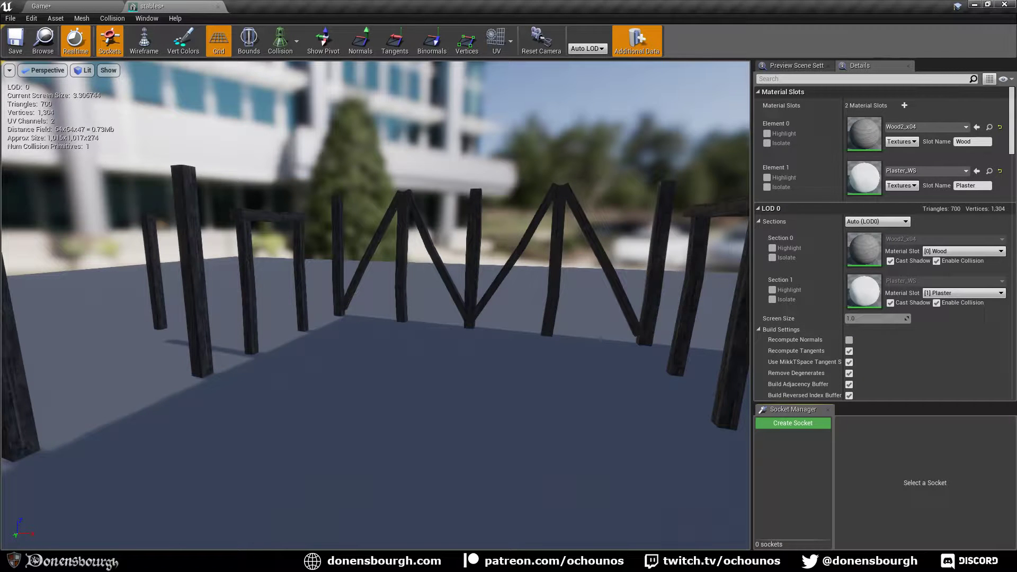
pyautogui.click(14, 41)
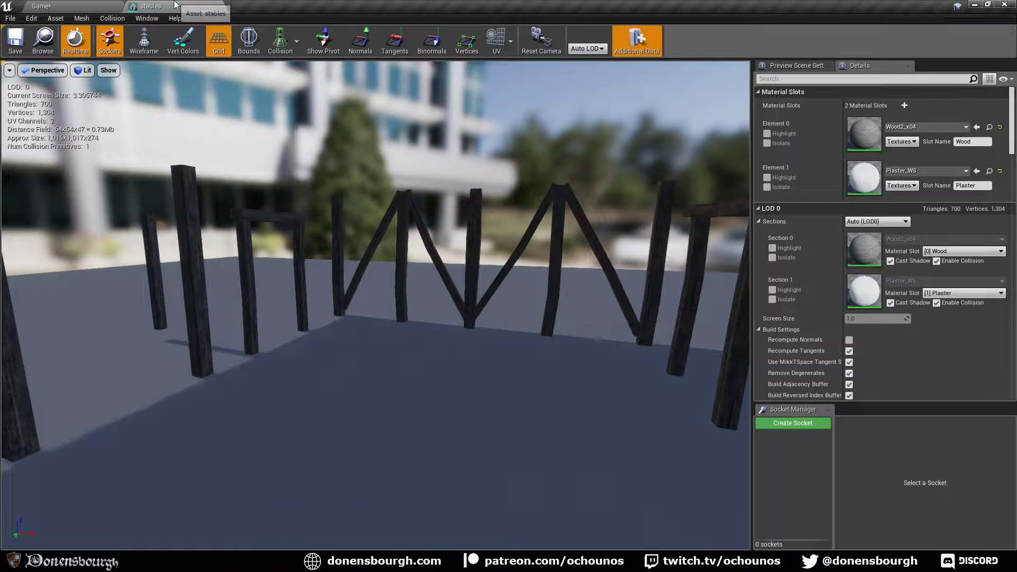
pyautogui.click(217, 6)
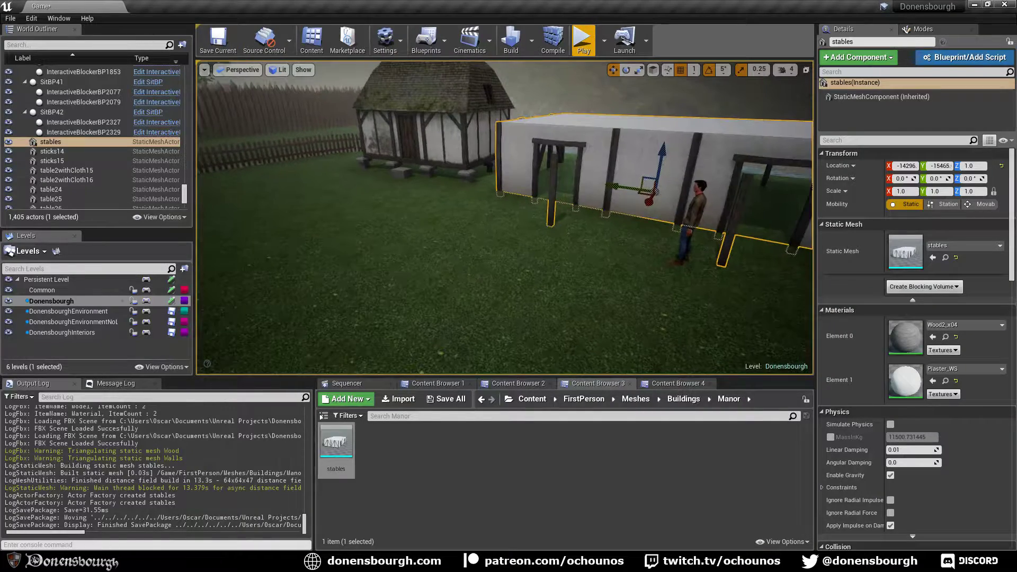
# - Deselect the stables and examine the scale and look of the textured building beside the neighbouring timber-framed house
pyautogui.moveTo(483, 283); pyautogui.dragTo(416, 255, button='right')
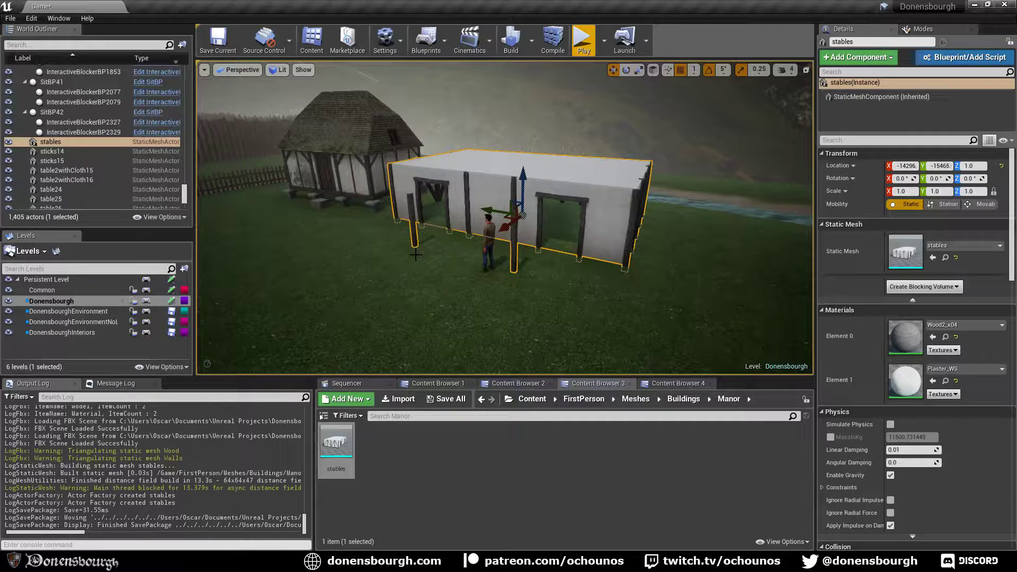
pyautogui.moveTo(501, 243); pyautogui.dragTo(377, 300, button='right')
pyautogui.press('Escape')
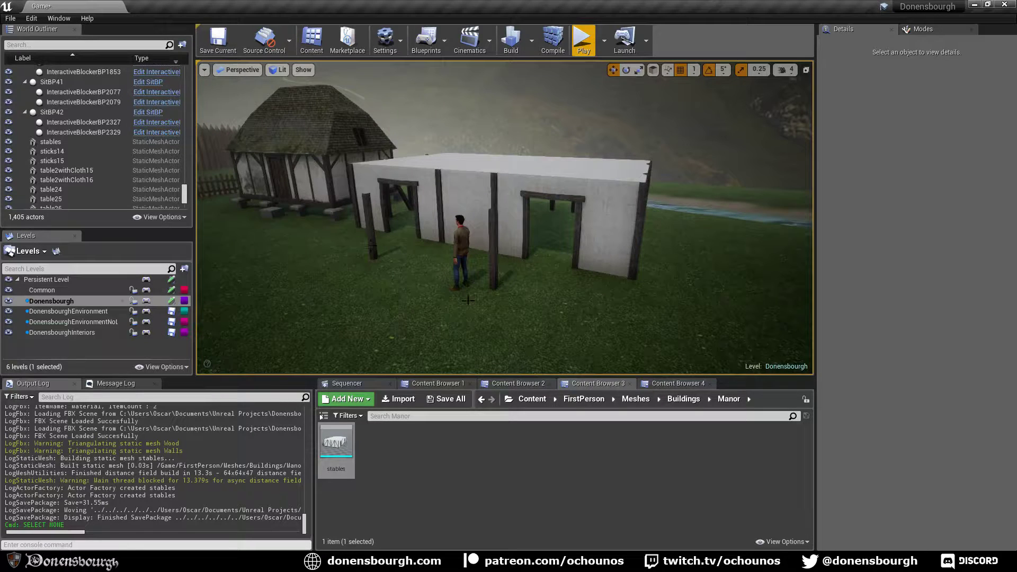
pyautogui.moveTo(467, 299); pyautogui.dragTo(499, 307, button='right')
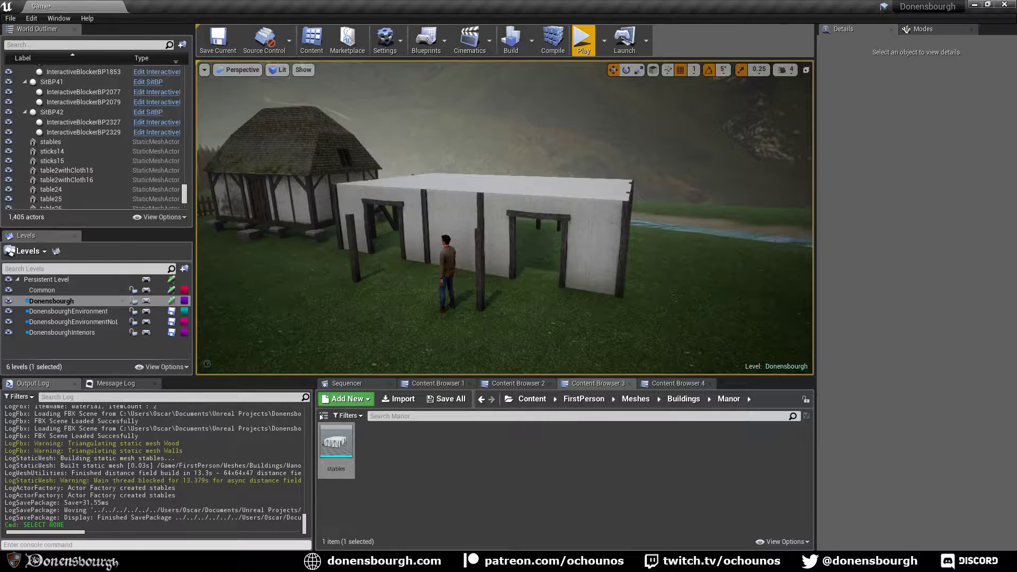
pyautogui.moveTo(469, 318); pyautogui.dragTo(493, 326, button='right')
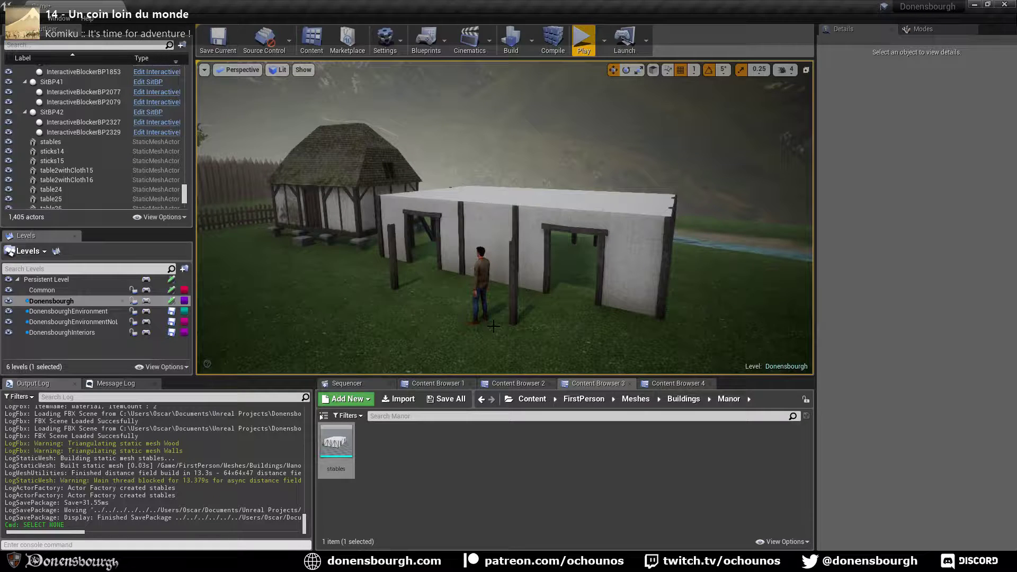
pyautogui.moveTo(494, 326); pyautogui.dragTo(544, 319, button='right')
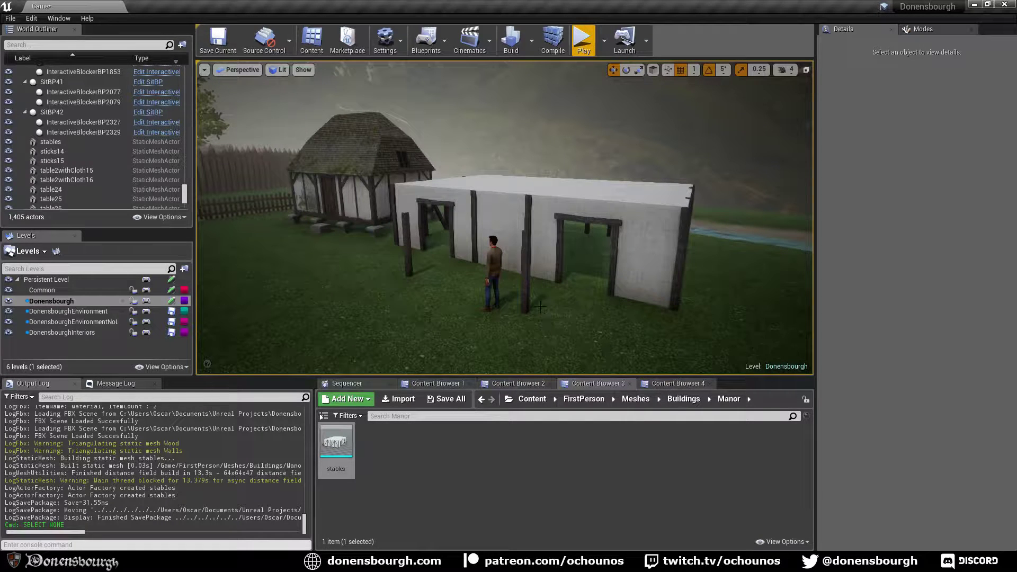
pyautogui.scroll(1, 570, 312)
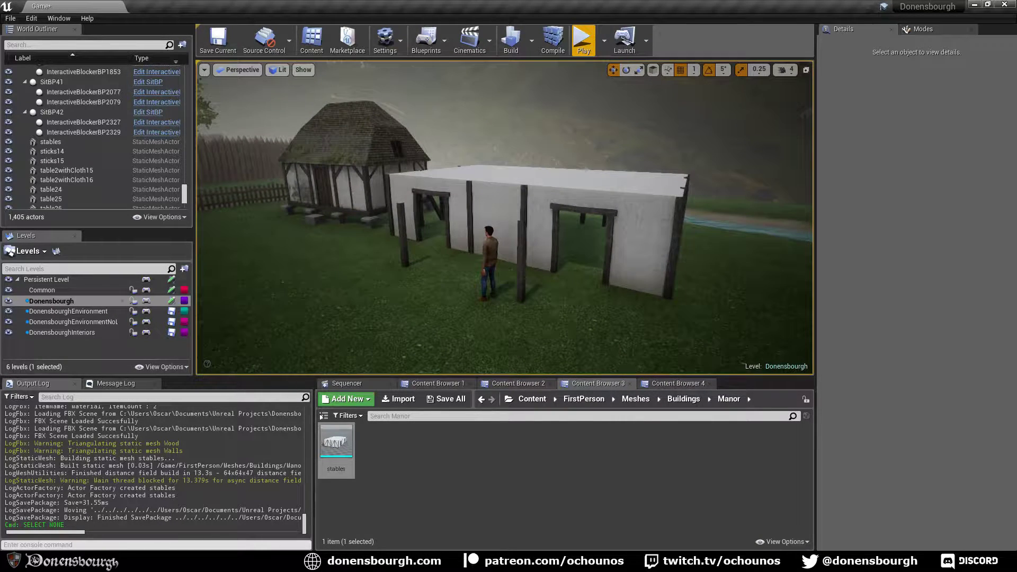
pyautogui.scroll(1, 572, 299)
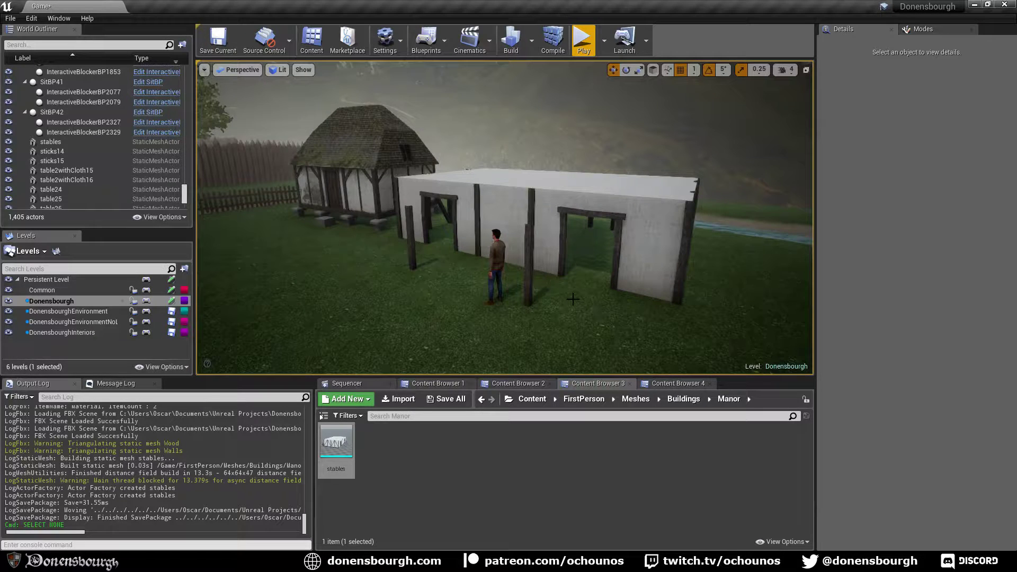
pyautogui.moveTo(555, 315)
pyautogui.mouseDown(button='right')
pyautogui.moveTo(554, 304)
pyautogui.moveTo(560, 315)
pyautogui.mouseUp(button='right')
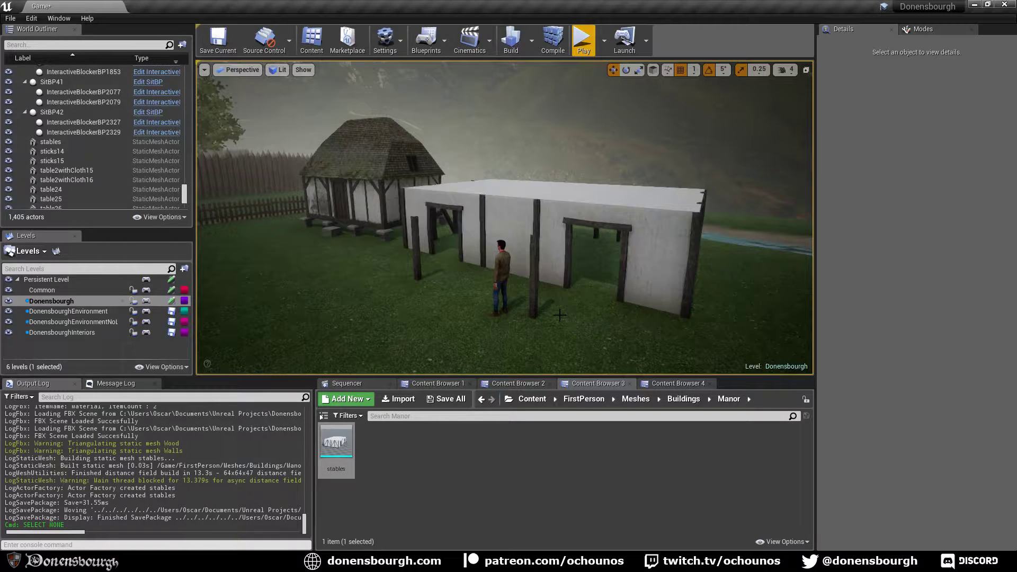
pyautogui.moveTo(511, 323); pyautogui.dragTo(515, 319, button='right')
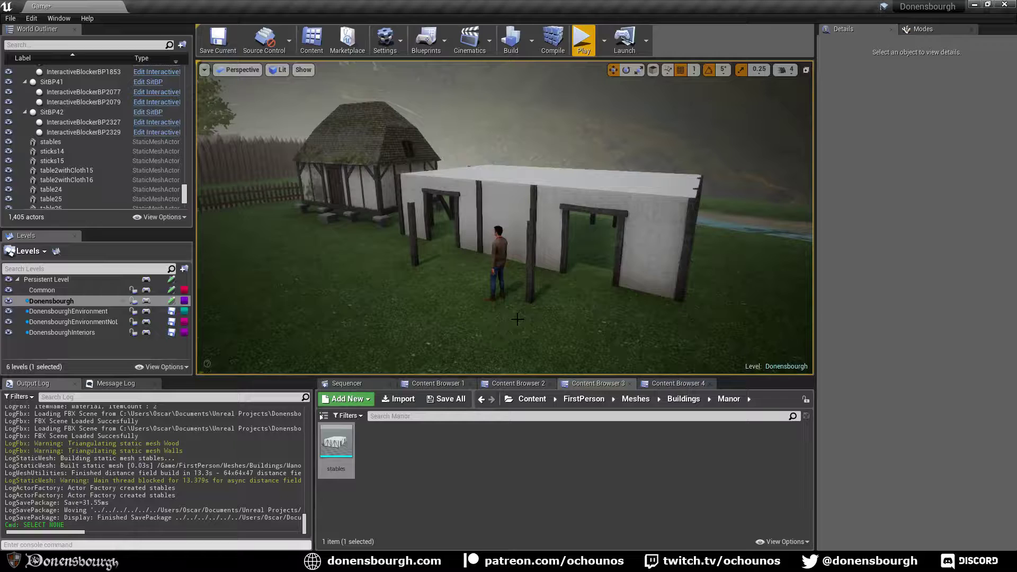
pyautogui.moveTo(518, 319); pyautogui.dragTo(535, 317, button='right')
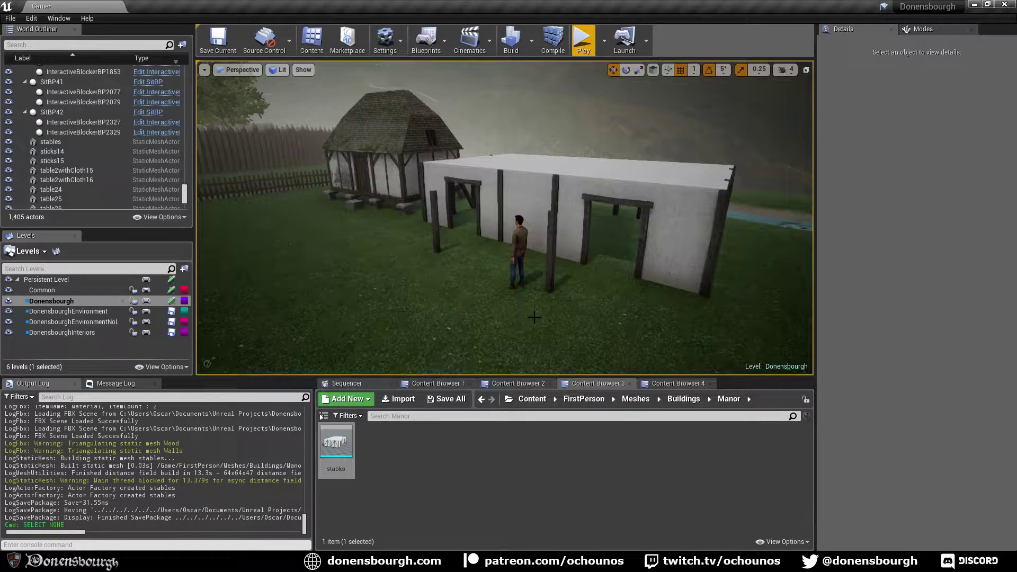
pyautogui.moveTo(534, 317)
pyautogui.mouseDown(button='right')
pyautogui.moveTo(561, 319)
pyautogui.moveTo(509, 336)
pyautogui.moveTo(509, 321)
pyautogui.moveTo(532, 333)
pyautogui.mouseUp(button='right')
pyautogui.press('w')
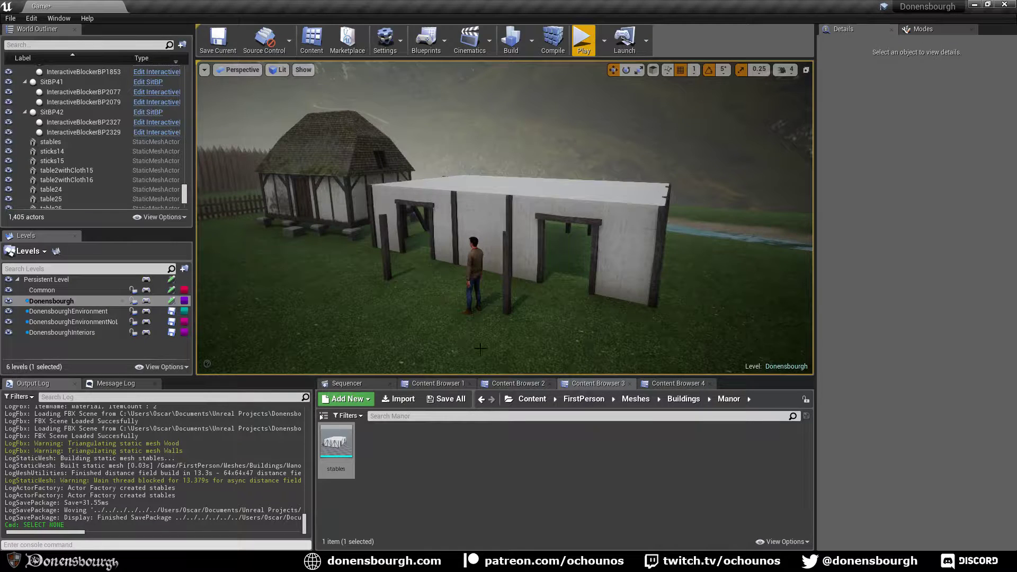
pyautogui.moveTo(481, 350)
pyautogui.mouseDown(button='right')
pyautogui.moveTo(474, 354)
pyautogui.moveTo(491, 350)
pyautogui.mouseUp(button='right')
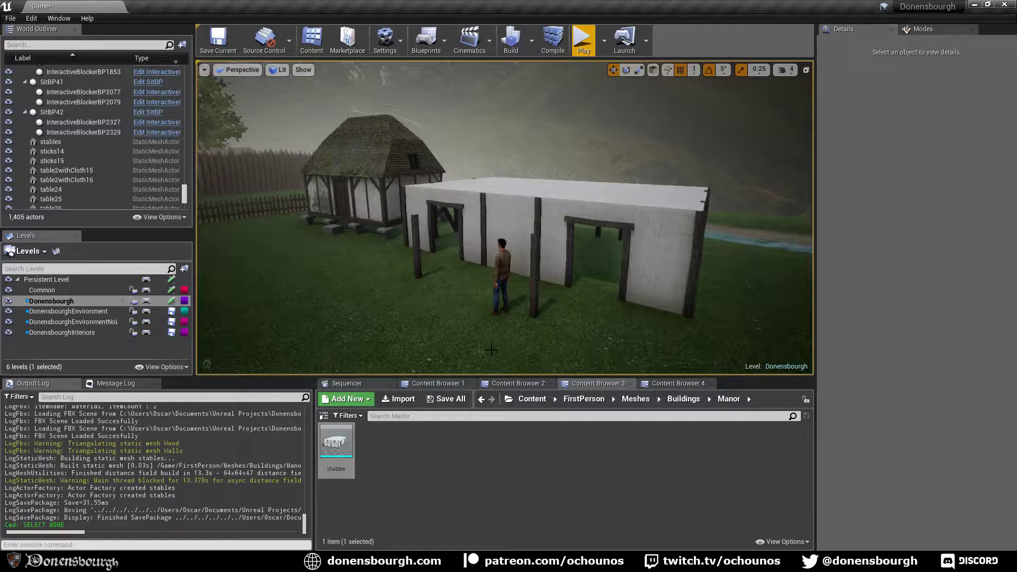
pyautogui.moveTo(474, 345); pyautogui.dragTo(454, 342, button='right')
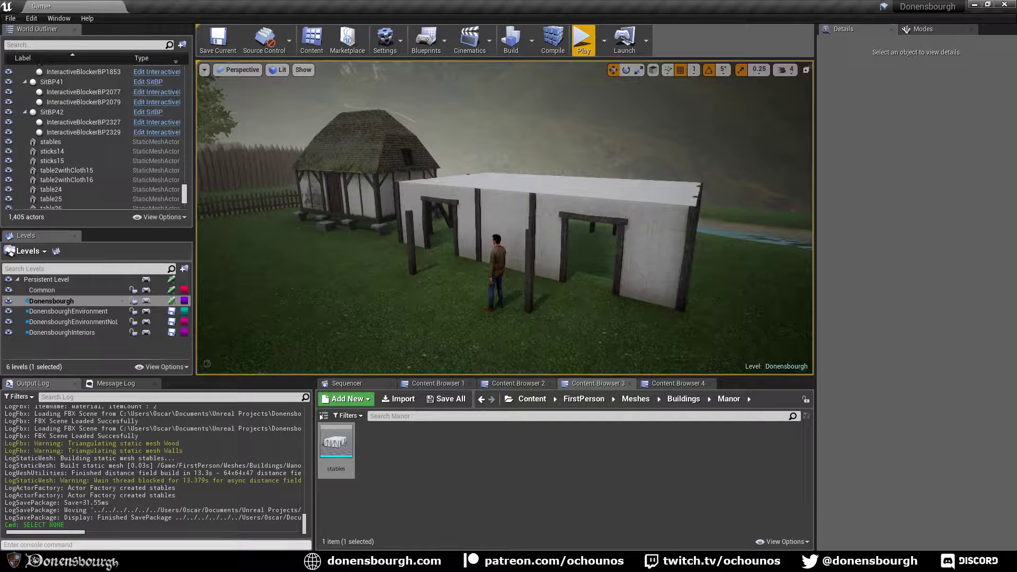
# - Switch to Blender and widen the 3D view by narrowing the UV/image editor beside it
pyautogui.hotkey('alt', 'Tab')
pyautogui.moveTo(510, 456); pyautogui.dragTo(562, 445, button='middle')
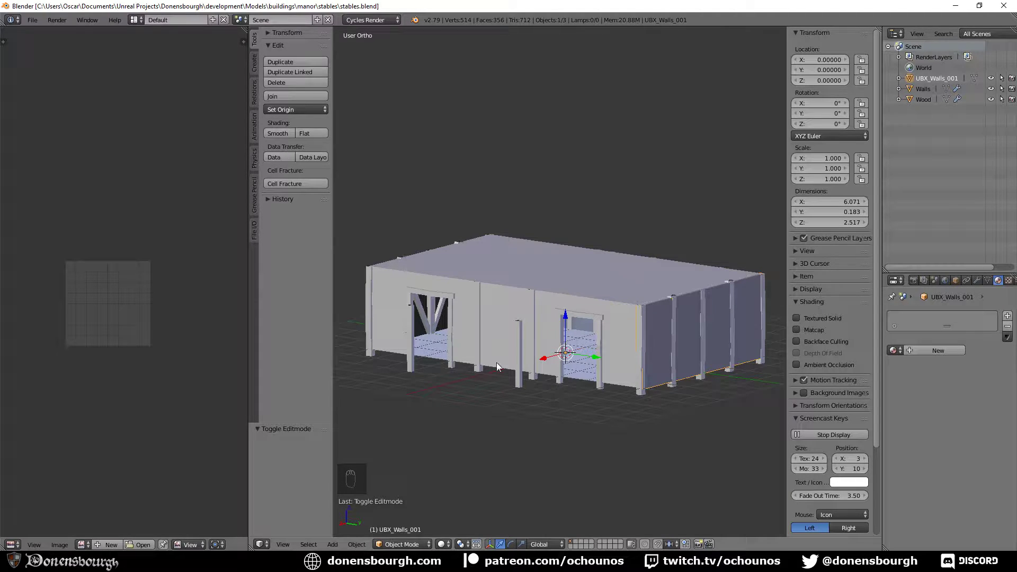
pyautogui.moveTo(535, 403); pyautogui.dragTo(532, 406, button='middle')
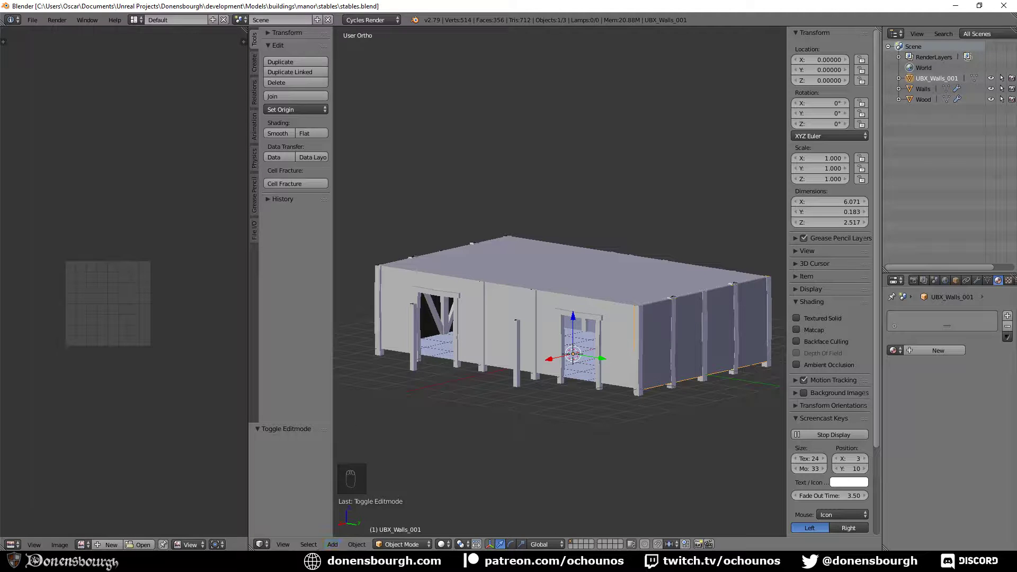
pyautogui.moveTo(247, 561)
pyautogui.moveTo(519, 409)
pyautogui.keyDown('shift'); pyautogui.mouseDown(button='middle')
pyautogui.moveTo(507, 409)
pyautogui.moveTo(517, 411)
pyautogui.mouseUp(button='middle'); pyautogui.keyUp('shift')
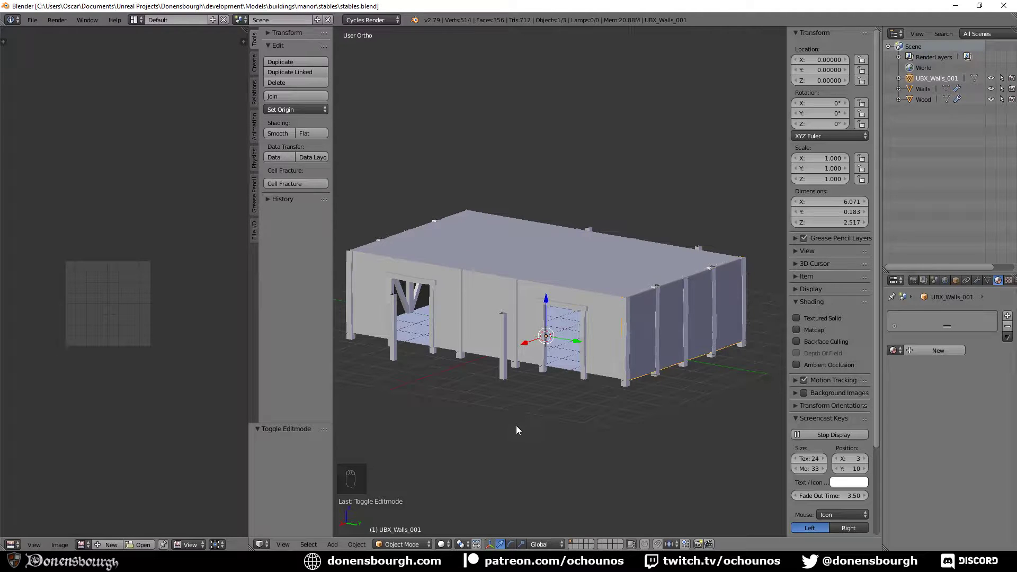
pyautogui.moveTo(500, 430); pyautogui.dragTo(526, 432, button='middle')
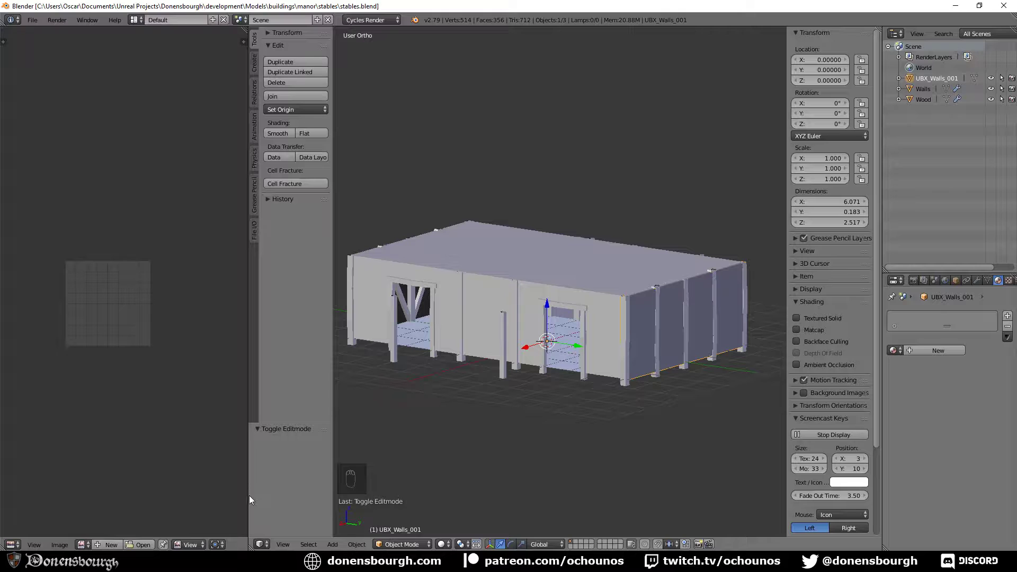
pyautogui.moveTo(250, 495); pyautogui.dragTo(147, 498)
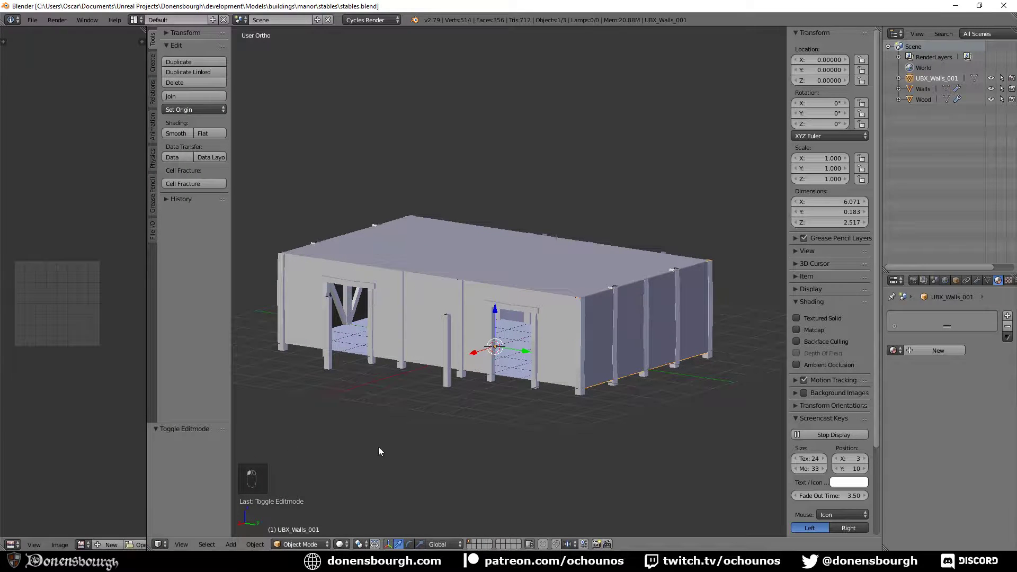
# - Hide the UBX_Walls_001 collision object in the stables scene
pyautogui.moveTo(378, 446); pyautogui.dragTo(413, 428, button='middle')
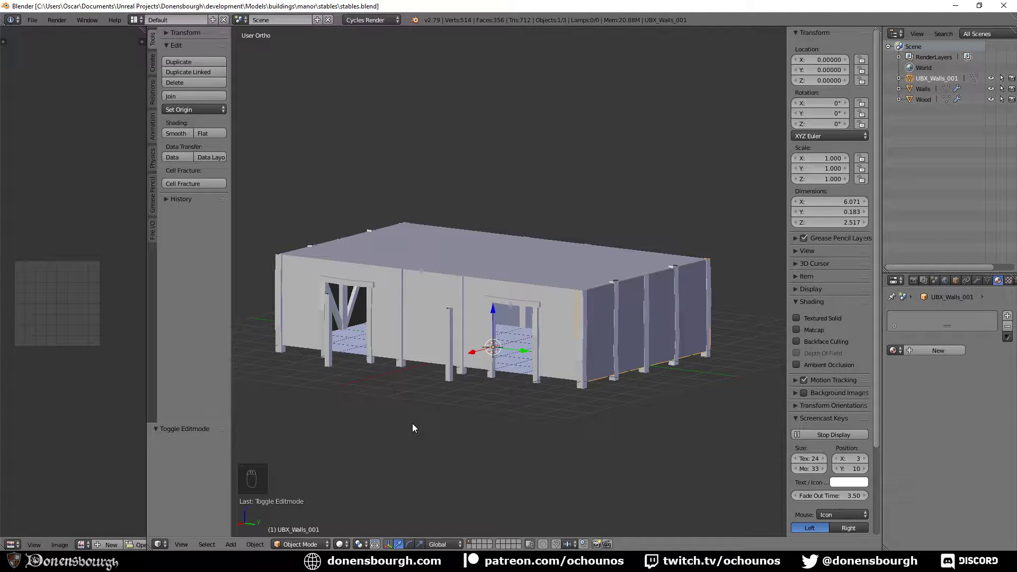
pyautogui.scroll(8, 412, 423)
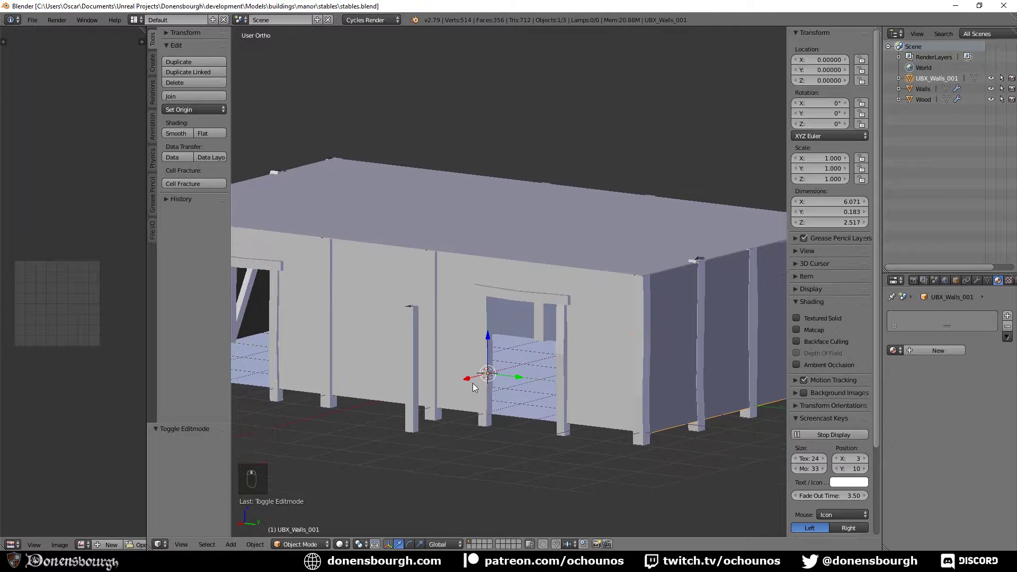
pyautogui.scroll(-6, 454, 418)
pyautogui.moveTo(387, 395); pyautogui.dragTo(507, 417, button='middle')
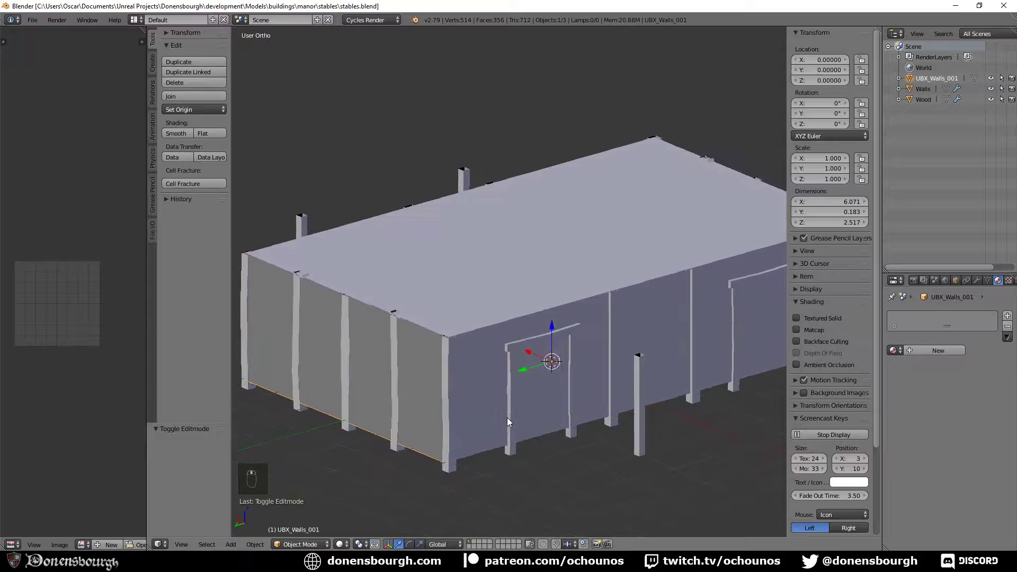
pyautogui.click(990, 78)
pyautogui.moveTo(622, 379); pyautogui.dragTo(564, 381, button='middle')
pyautogui.scroll(3, 587, 362)
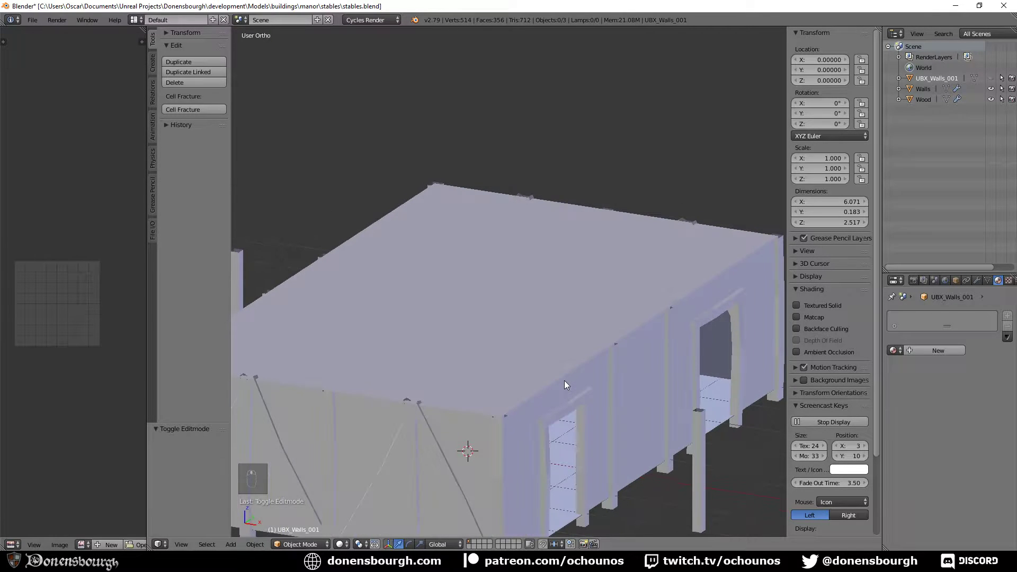
# - Delete the three faces that form the flat top of the Walls mesh
pyautogui.click(922, 89)
pyautogui.press('Tab')
pyautogui.rightClick(529, 292)
pyautogui.keyDown('shift'); pyautogui.rightClick(554, 258); pyautogui.keyUp('shift')
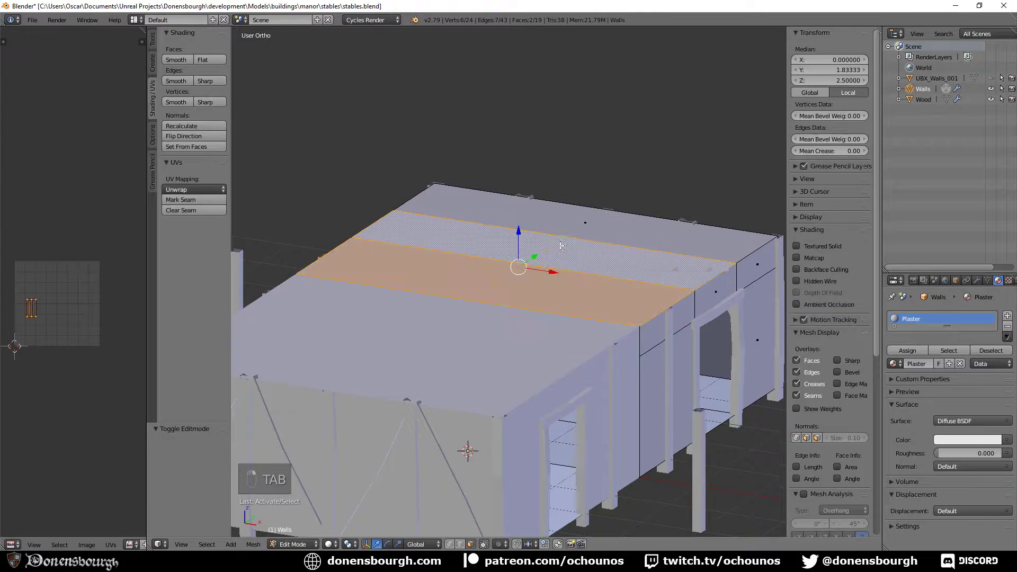
pyautogui.keyDown('shift'); pyautogui.rightClick(585, 223); pyautogui.keyUp('shift')
pyautogui.press('x')
pyautogui.click(551, 272)
pyautogui.moveTo(551, 272); pyautogui.dragTo(574, 366, button='middle')
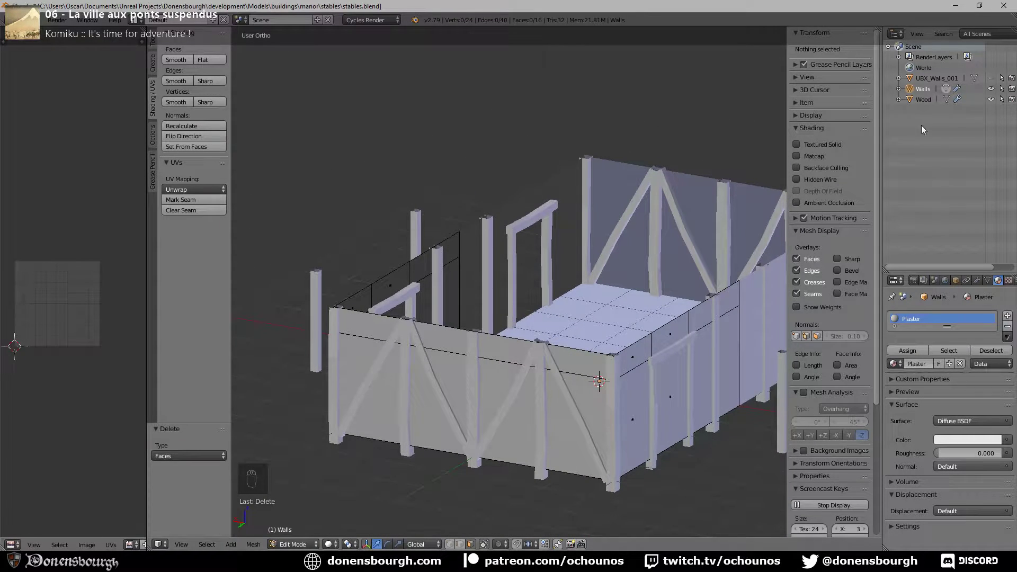
# - Hide the Wood object and switch snapping from increments to a mesh element with the Closest target
pyautogui.click(991, 99)
pyautogui.moveTo(564, 397); pyautogui.dragTo(540, 408, button='middle')
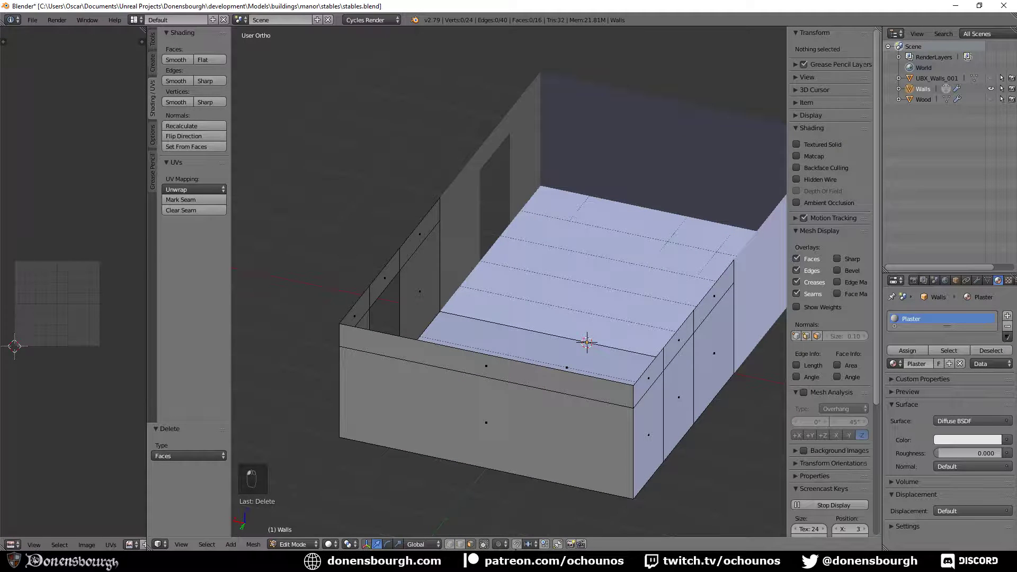
pyautogui.click(529, 546)
pyautogui.click(546, 520)
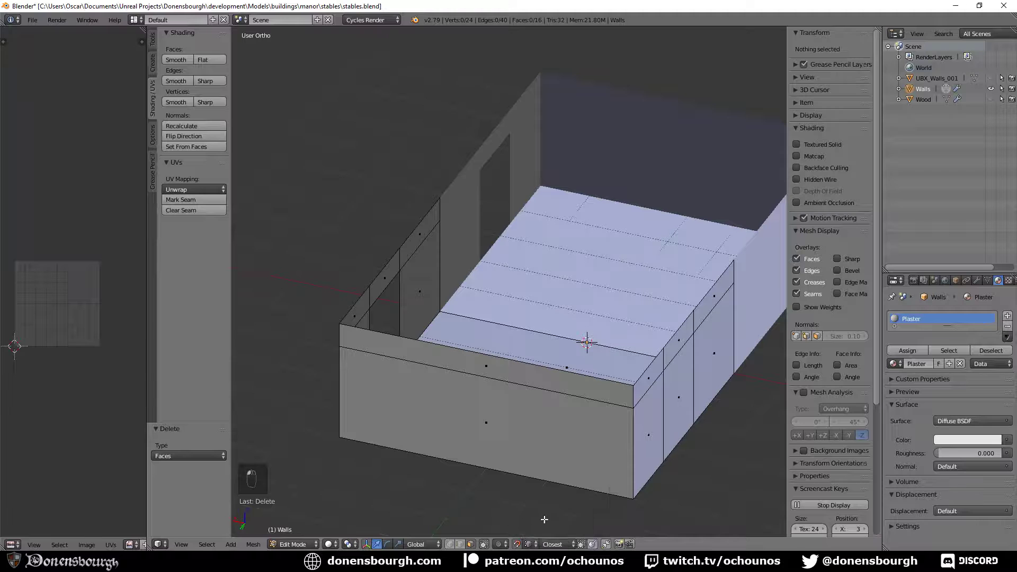
# - Switch to vertex selection and snap the end wall's two vertices below the rim up 0.5 onto its top corners
pyautogui.rightClick(634, 403)
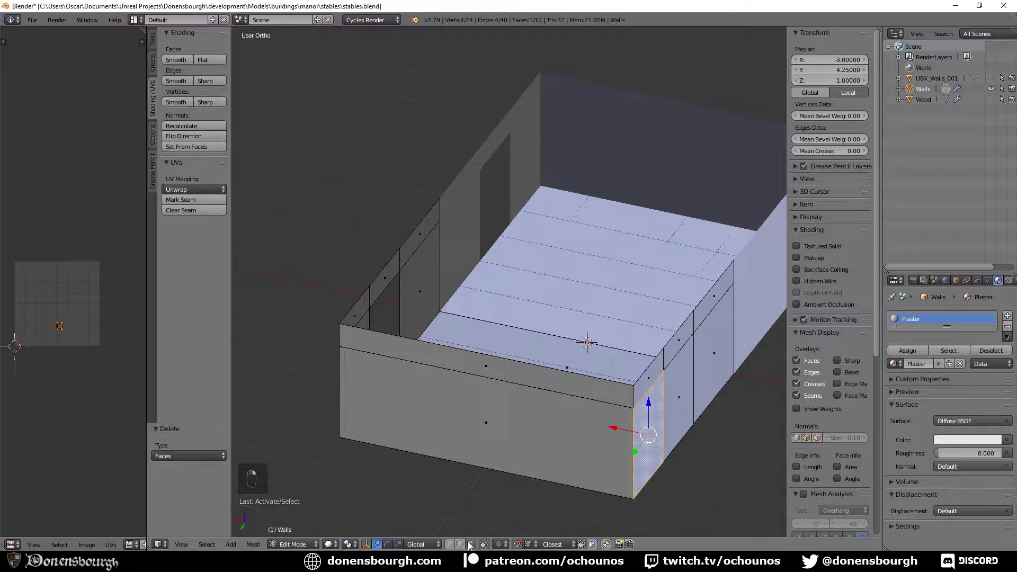
pyautogui.click(452, 545)
pyautogui.rightClick(634, 405)
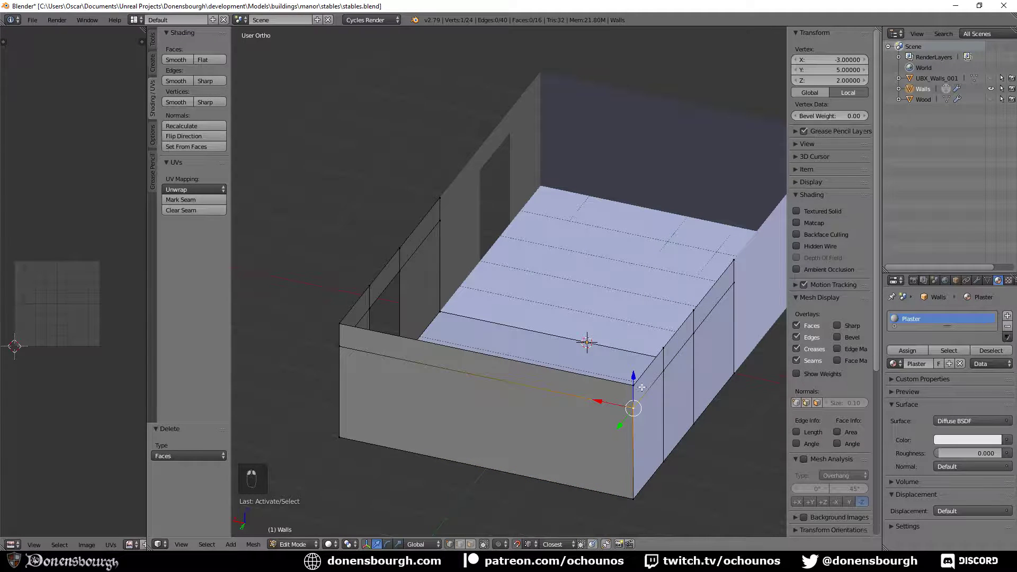
pyautogui.press('g')
pyautogui.keyDown('ctrl'); pyautogui.click(630, 386); pyautogui.keyUp('ctrl')
pyautogui.rightClick(340, 346)
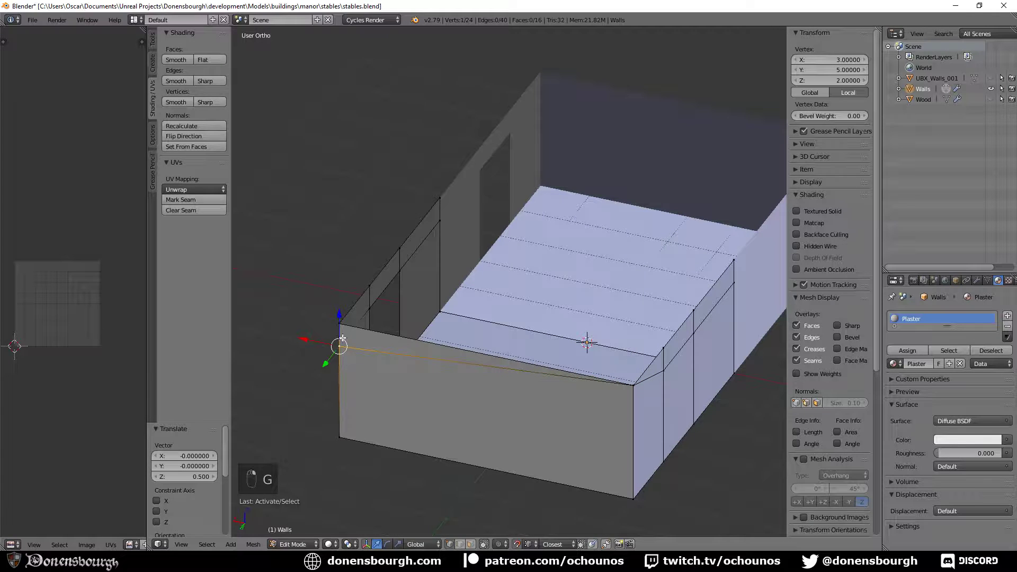
pyautogui.press('g')
pyautogui.keyDown('ctrl'); pyautogui.click(352, 369); pyautogui.keyUp('ctrl')
pyautogui.scroll(-3, 519, 428)
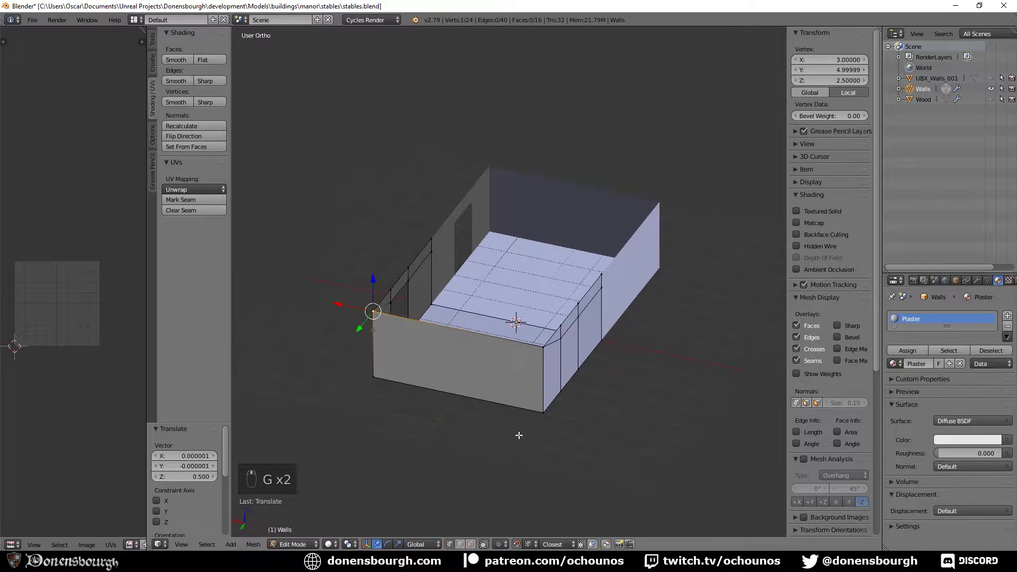
# - Select the whole Walls mesh and remove its doubled vertices
pyautogui.press('a')
pyautogui.press('a')
pyautogui.press('a')
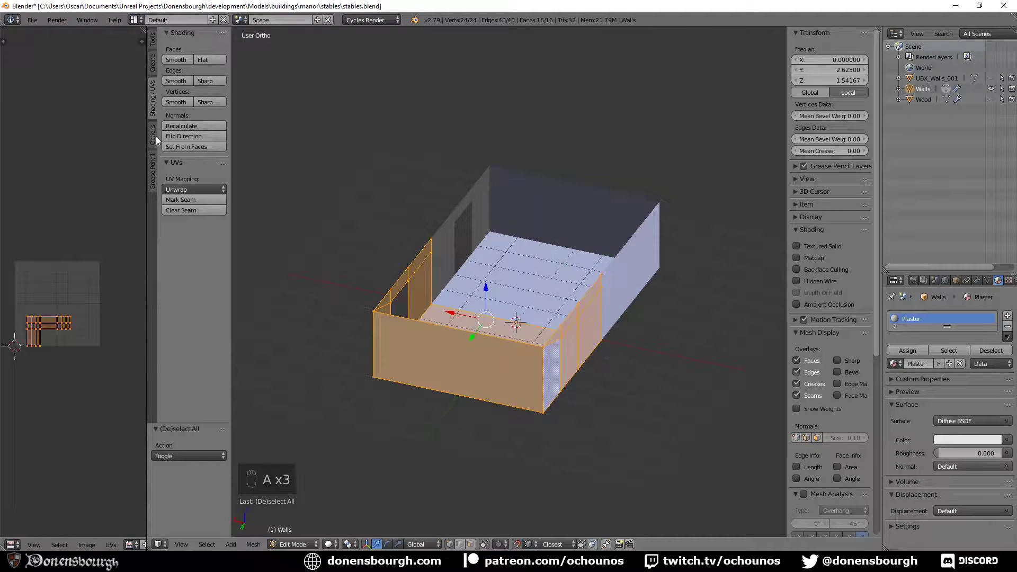
pyautogui.click(153, 39)
pyautogui.click(209, 361)
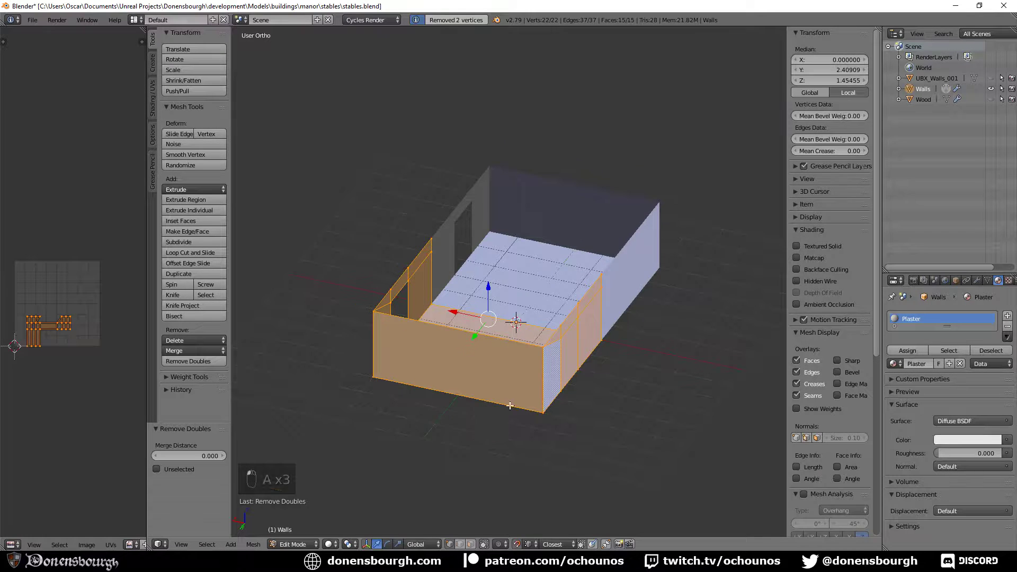
# - Snap the three vertices just below the rim of the doorless long wall up 0.5 onto the top-edge vertices
pyautogui.scroll(4, 508, 371)
pyautogui.rightClick(580, 416)
pyautogui.keyDown('shift'); pyautogui.moveTo(507, 445); pyautogui.dragTo(596, 334, button='middle'); pyautogui.keyUp('shift')
pyautogui.moveTo(542, 381); pyautogui.dragTo(488, 398, button='middle')
pyautogui.keyDown('shift'); pyautogui.moveTo(563, 358); pyautogui.dragTo(557, 391, button='middle'); pyautogui.keyUp('shift')
pyautogui.press('g')
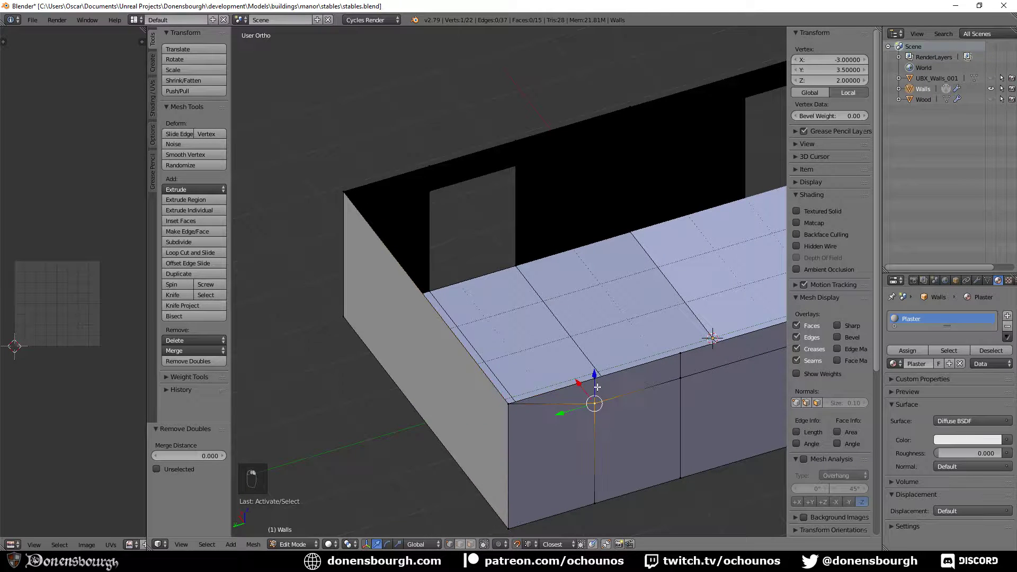
pyautogui.click(598, 379)
pyautogui.press('g')
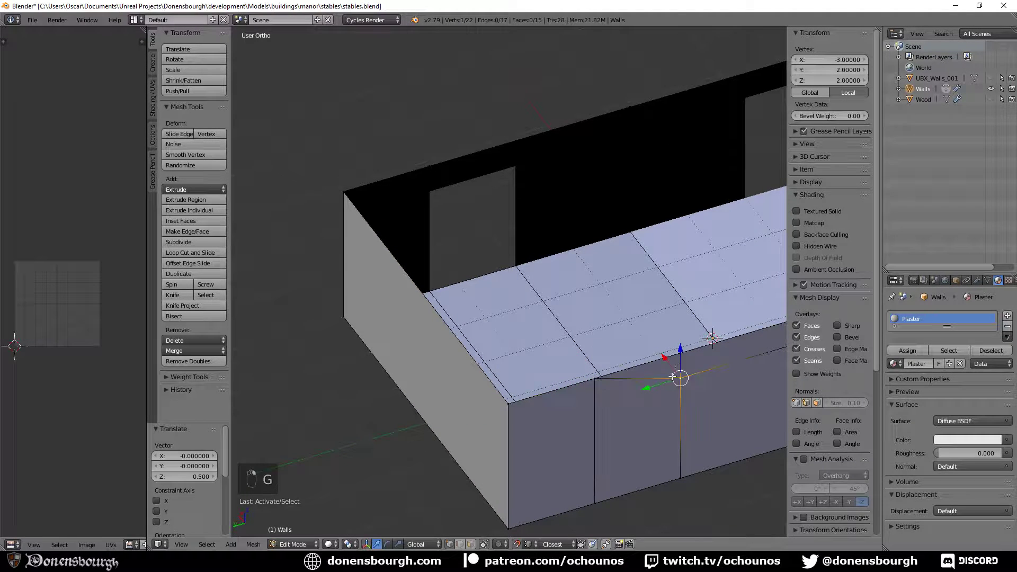
pyautogui.click(675, 355)
pyautogui.keyDown('shift'); pyautogui.moveTo(702, 405); pyautogui.dragTo(440, 415, button='middle'); pyautogui.keyUp('shift')
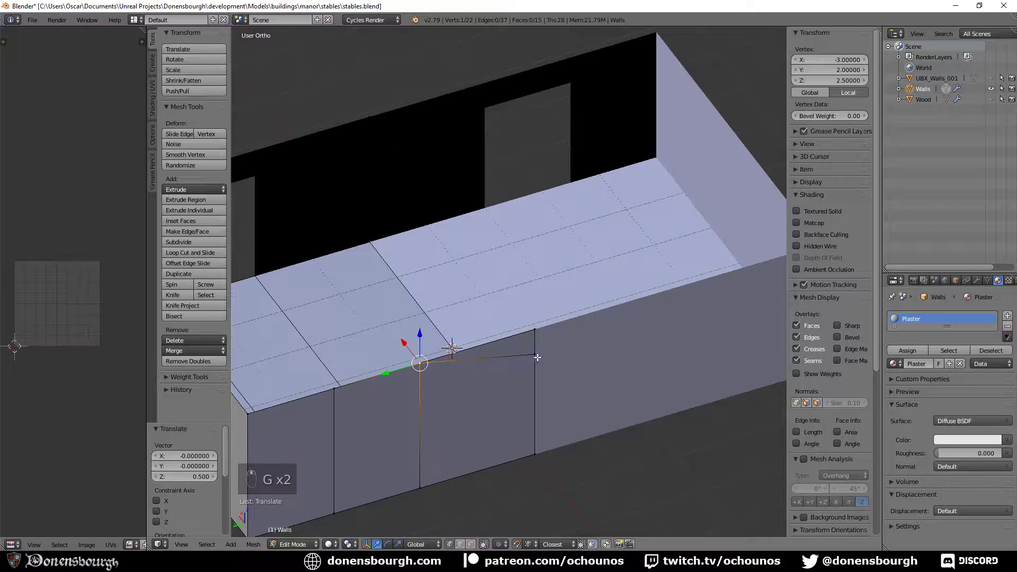
pyautogui.rightClick(540, 348)
pyautogui.press('g')
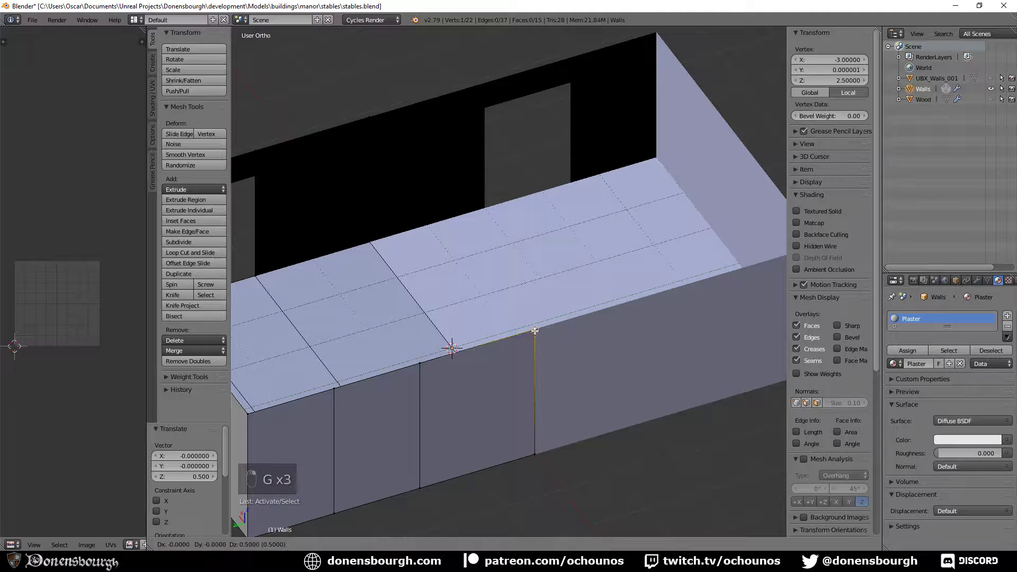
pyautogui.click(534, 330)
# - Collapse the doorless long wall's inner vertical edge at Y 2 onto the edge at the stable's midpoint and remove doubles
pyautogui.rightClick(422, 370)
pyautogui.press('g')
pyautogui.click(535, 329)
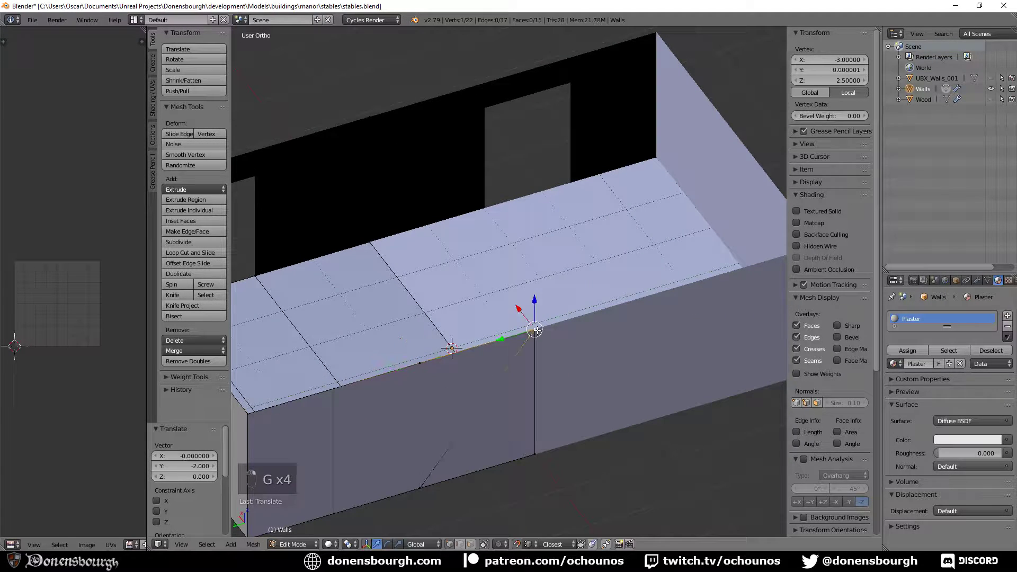
pyautogui.rightClick(421, 485)
pyautogui.press('g')
pyautogui.click(477, 419)
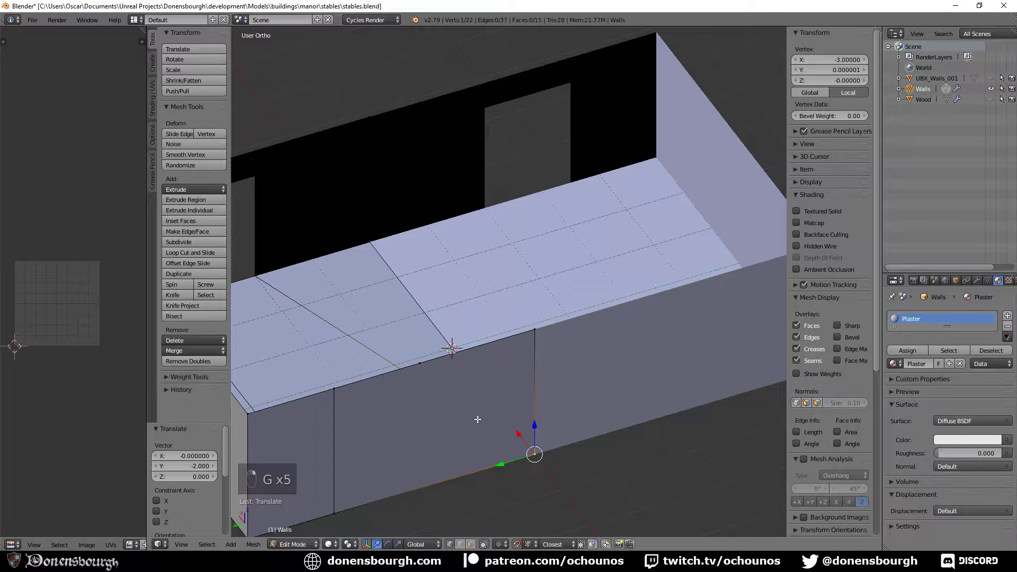
pyautogui.press('g')
pyautogui.click(533, 332)
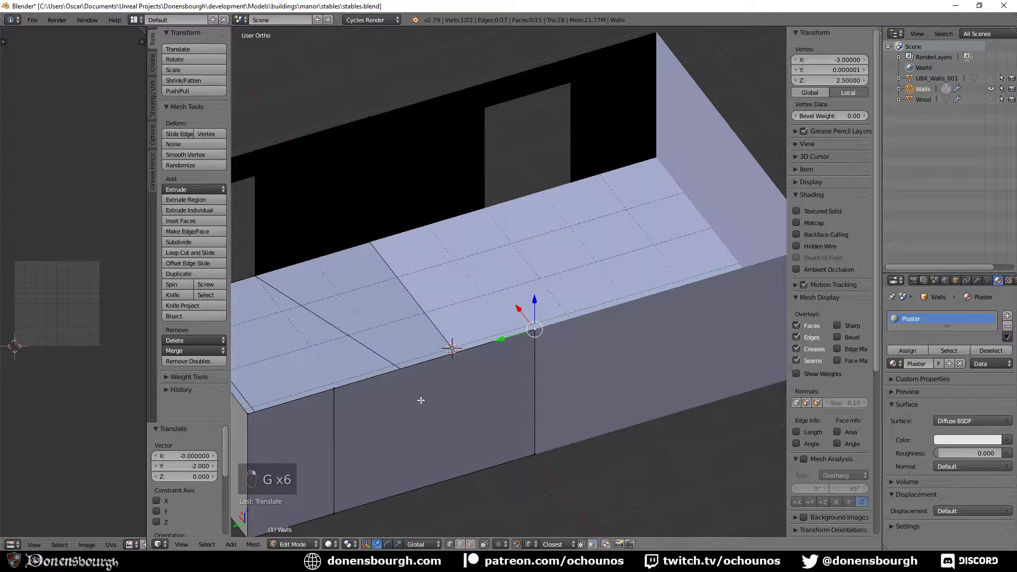
pyautogui.press('a')
pyautogui.press('a')
pyautogui.press('a')
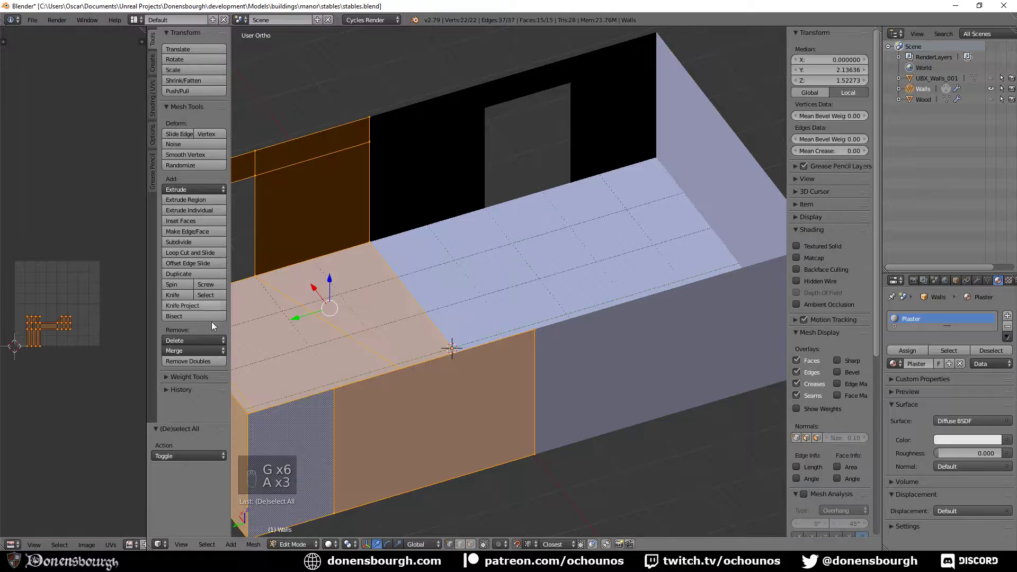
pyautogui.click(213, 361)
# - Collapse the remaining vertical edge at Y 3.5 onto the doorless wall's midpoint edge and remove the doubled vertices
pyautogui.rightClick(335, 392)
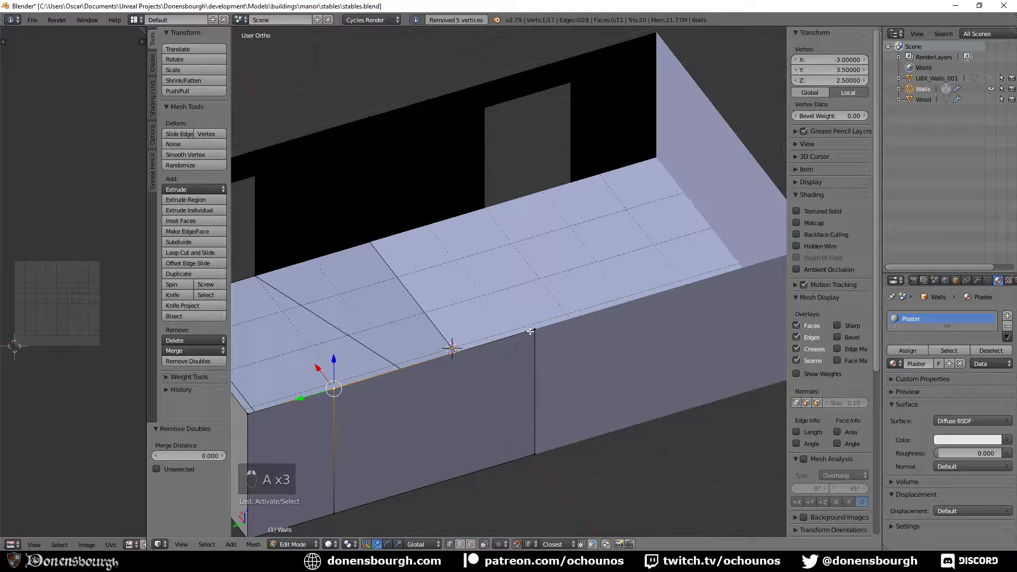
pyautogui.press('g')
pyautogui.click(534, 455)
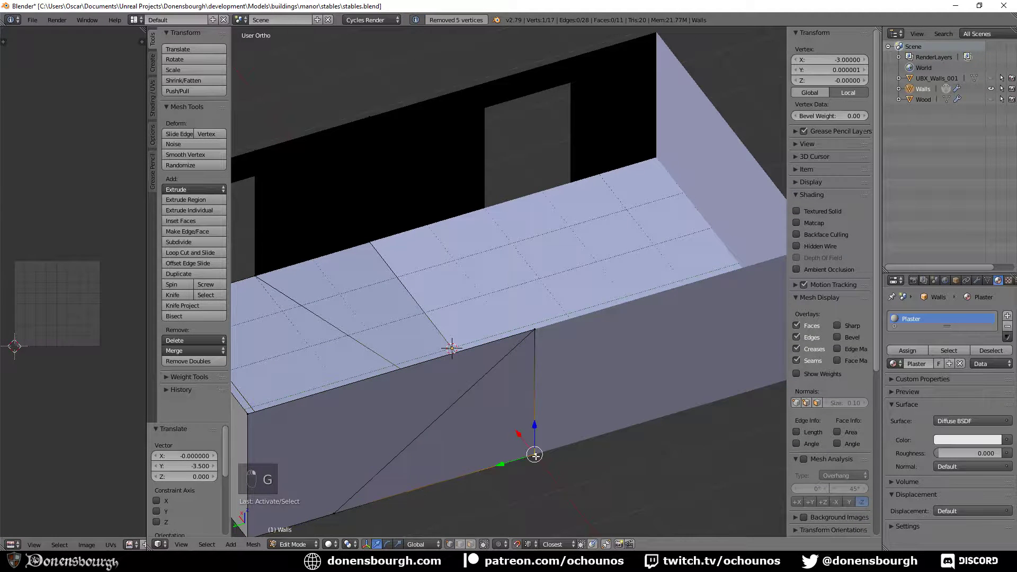
pyautogui.rightClick(337, 512)
pyautogui.press('g')
pyautogui.click(535, 462)
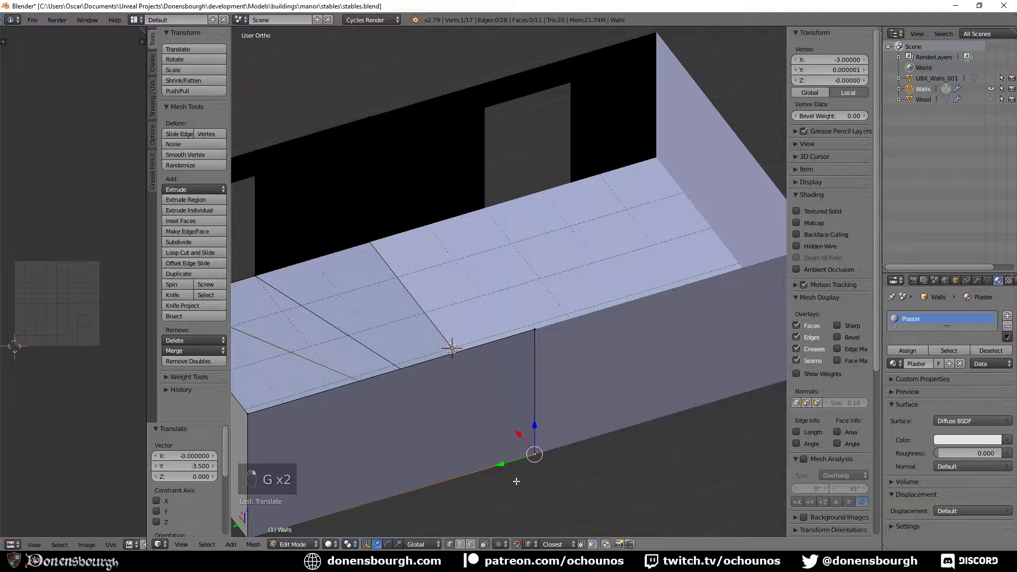
pyautogui.press('a')
pyautogui.press('a')
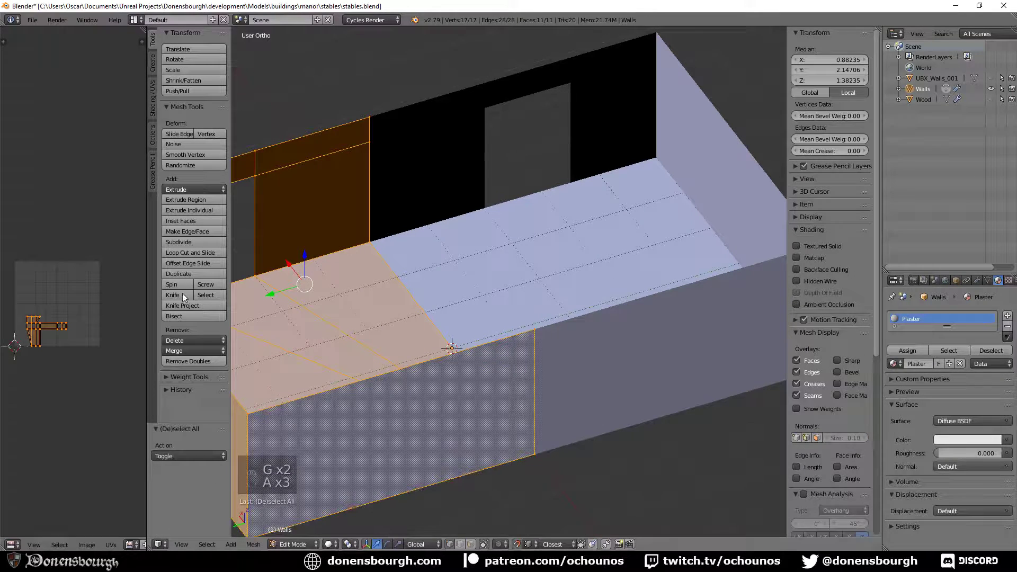
pyautogui.click(204, 362)
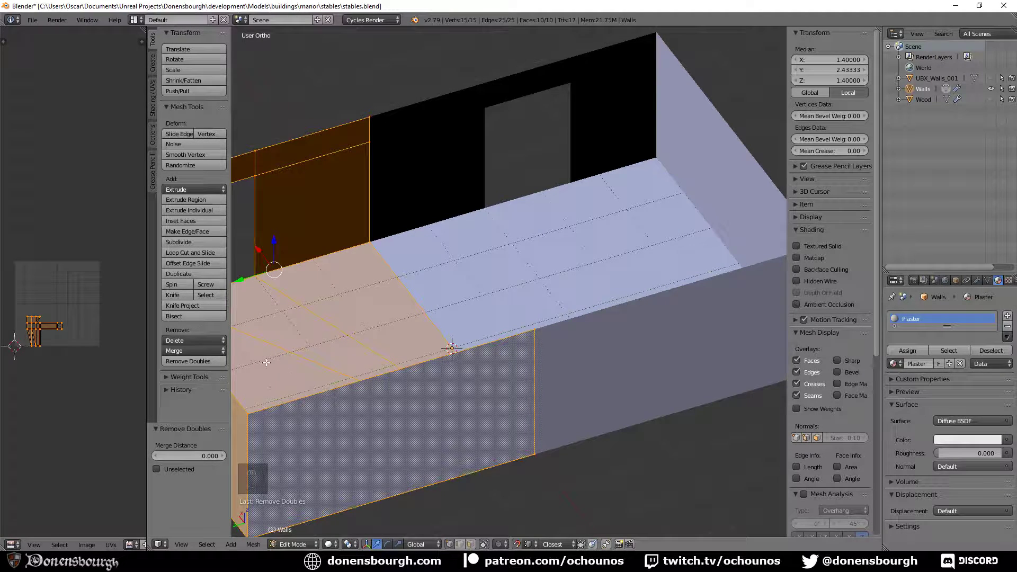
# - Switch to face selection and delete the three floor faces of the Walls mesh
pyautogui.scroll(-2, 291, 336)
pyautogui.keyDown('shift'); pyautogui.moveTo(360, 325); pyautogui.dragTo(388, 393, button='middle'); pyautogui.keyUp('shift')
pyautogui.moveTo(387, 350); pyautogui.dragTo(427, 321, button='middle')
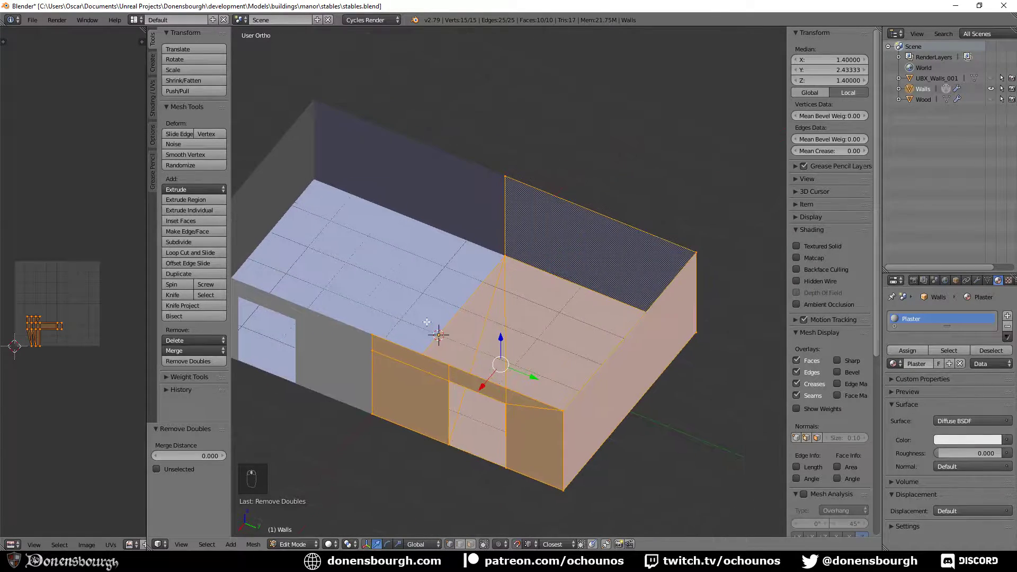
pyautogui.click(470, 546)
pyautogui.rightClick(472, 326)
pyautogui.keyDown('shift'); pyautogui.rightClick(494, 334); pyautogui.keyUp('shift')
pyautogui.keyDown('shift'); pyautogui.rightClick(535, 345); pyautogui.keyUp('shift')
pyautogui.press('x')
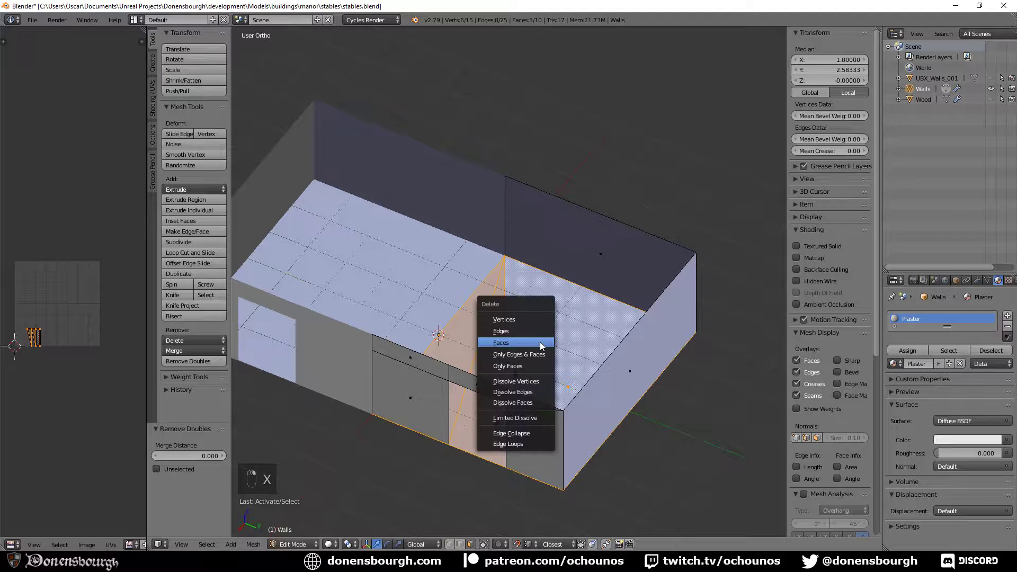
pyautogui.click(540, 342)
# - Snap the door wall's two vertices above the doorway to the wall's top corners, and the midpoint vertex below the rim to its top corner
pyautogui.moveTo(510, 356); pyautogui.dragTo(508, 459, button='middle')
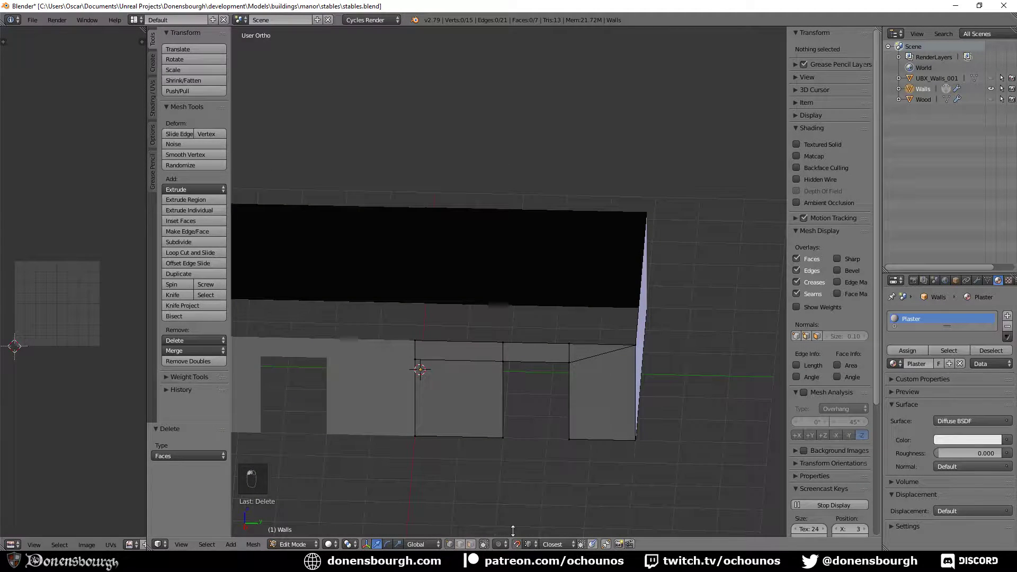
pyautogui.rightClick(569, 344)
pyautogui.press('g')
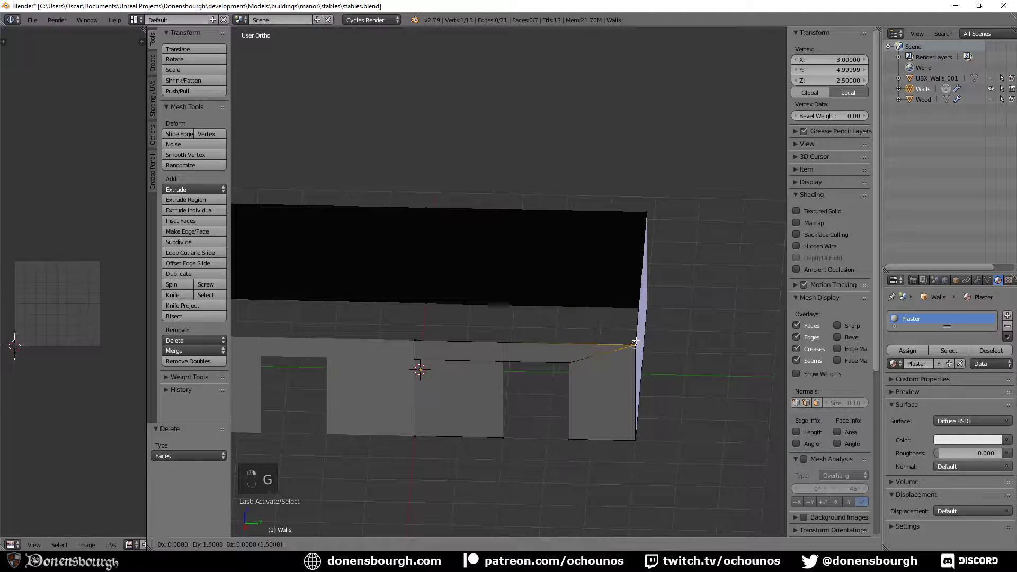
pyautogui.click(454, 379)
pyautogui.rightClick(501, 345)
pyautogui.press('g')
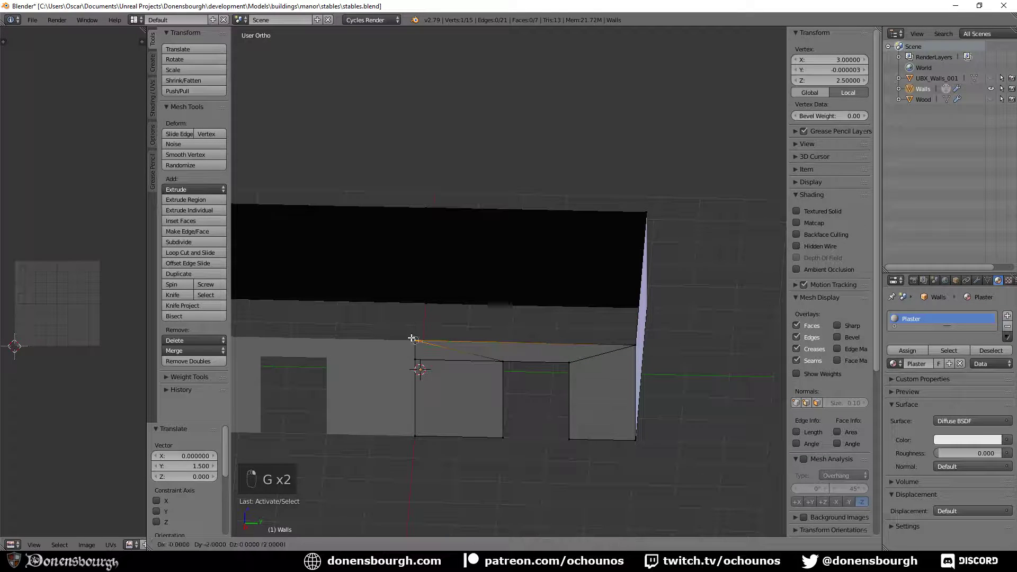
pyautogui.click(411, 340)
pyautogui.rightClick(416, 363)
pyautogui.press('g')
pyautogui.click(417, 342)
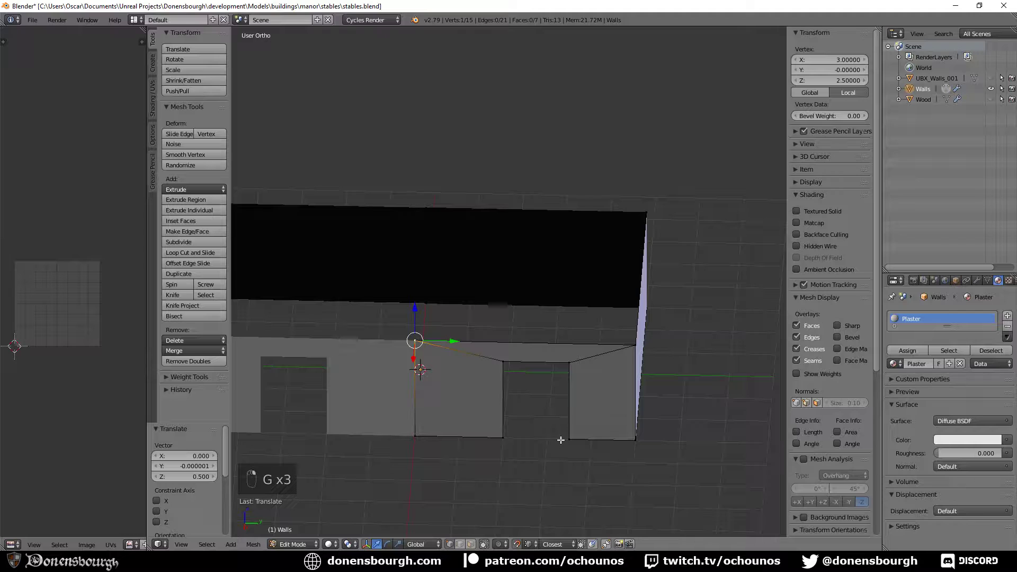
# - Select all the wall geometry and merge the doubled vertices left in the door wall
pyautogui.press('a')
pyautogui.press('a')
pyautogui.click(205, 361)
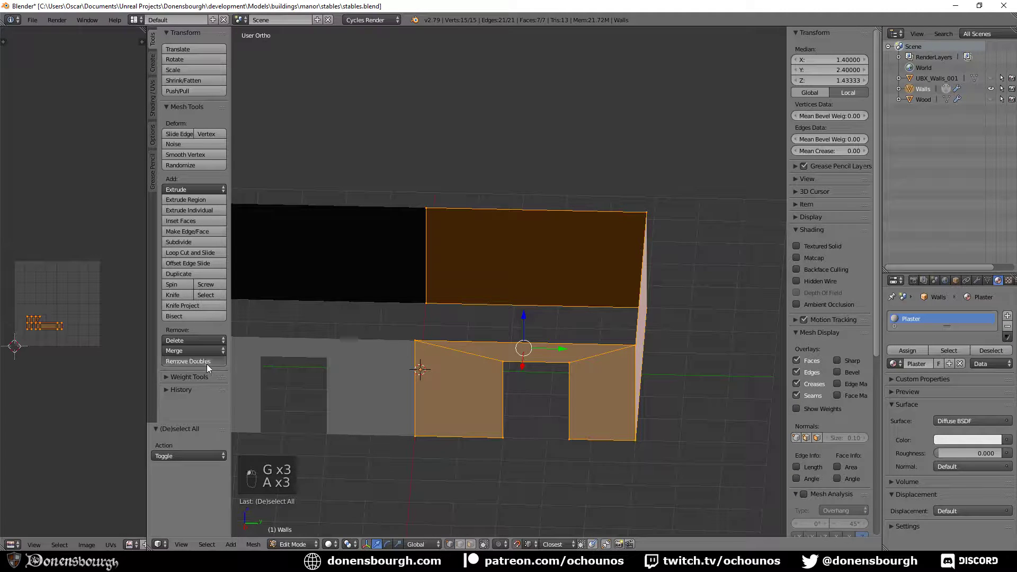
# - Duplicate all the wall faces in place and switch to the top view
pyautogui.moveTo(455, 402)
pyautogui.mouseDown(button='middle')
pyautogui.moveTo(483, 392)
pyautogui.moveTo(464, 406)
pyautogui.moveTo(451, 395)
pyautogui.mouseUp(button='middle')
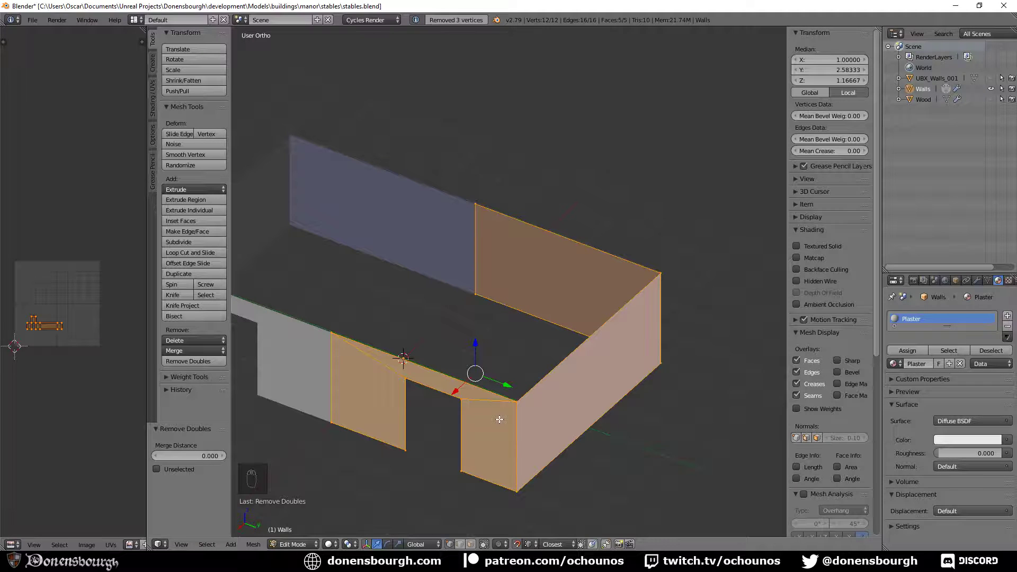
pyautogui.hotkey('shift', 'd')
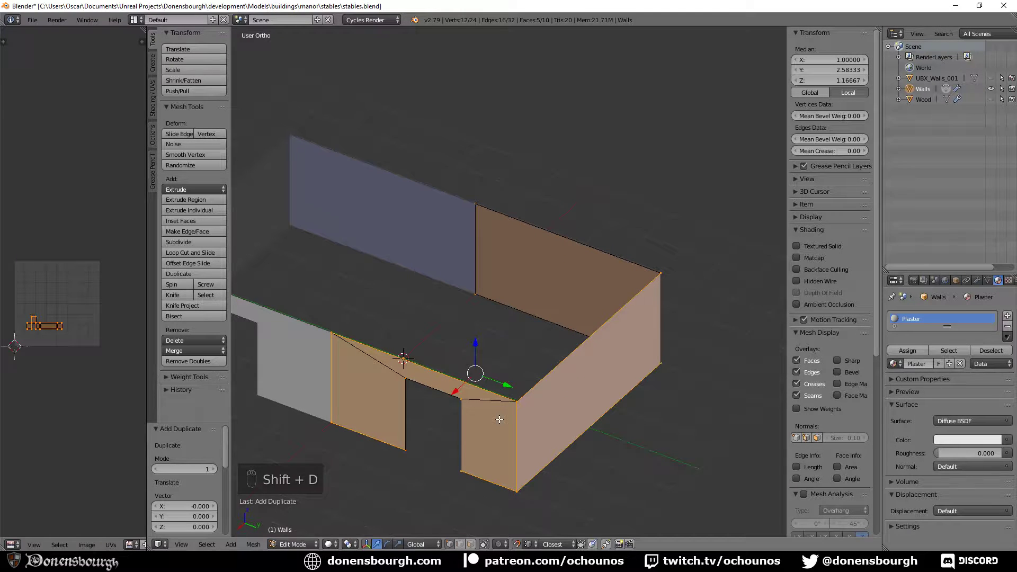
pyautogui.press('KP_7')
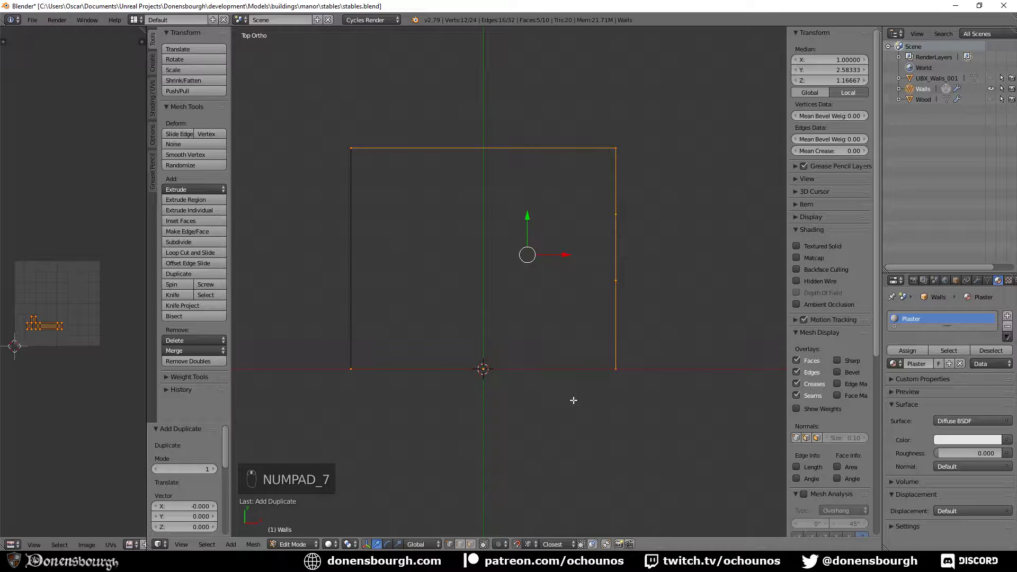
# - Try to form the inner wall surface by scaling the duplicated walls to 0.960, check the inside, and undo the scaling
pyautogui.press('s')
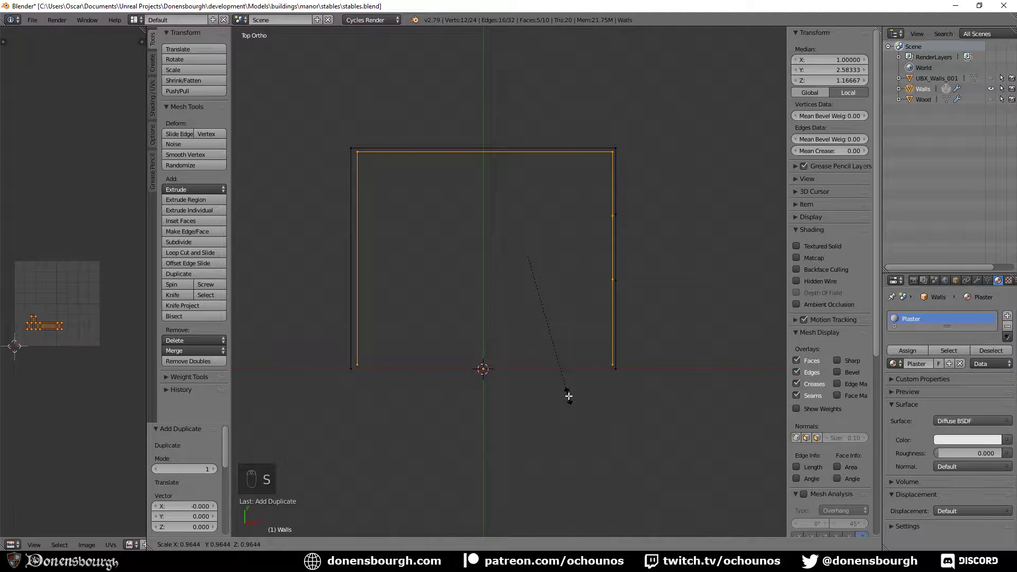
pyautogui.click(567, 395)
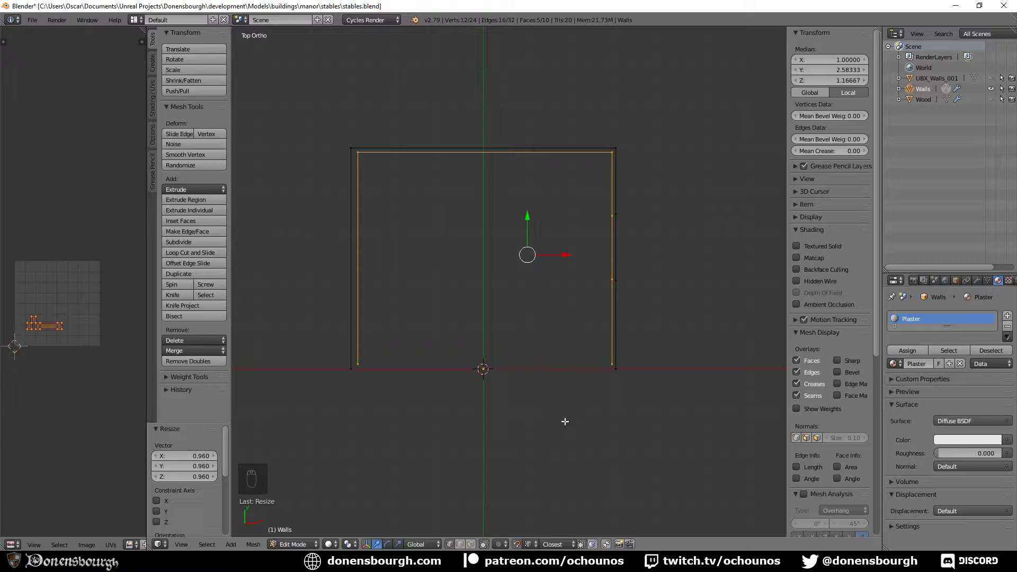
pyautogui.moveTo(562, 420); pyautogui.dragTo(616, 360, button='middle')
pyautogui.moveTo(504, 397); pyautogui.dragTo(565, 405, button='middle')
pyautogui.scroll(4, 557, 402)
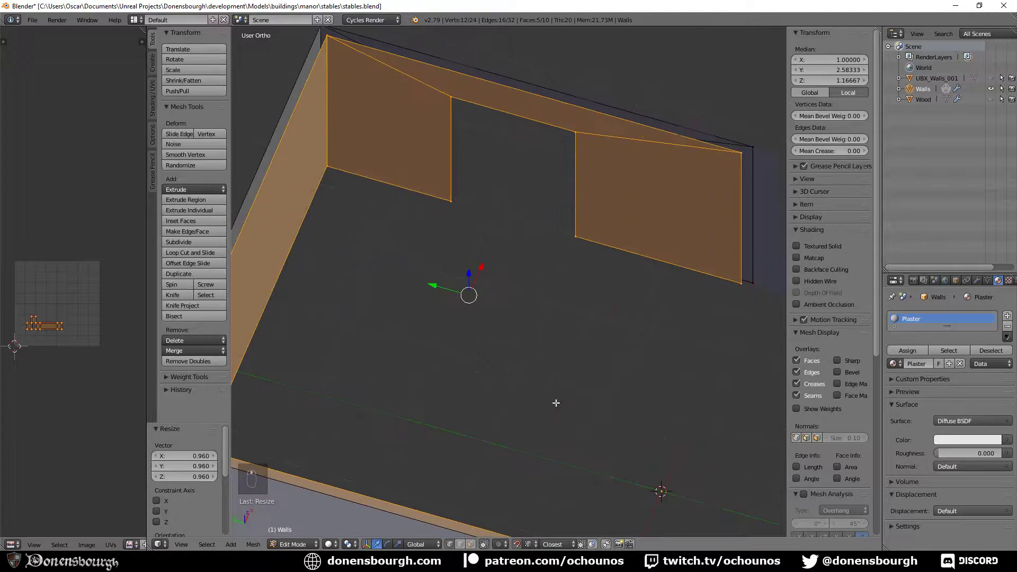
pyautogui.keyDown('shift'); pyautogui.moveTo(500, 330); pyautogui.dragTo(497, 365, button='middle'); pyautogui.keyUp('shift')
pyautogui.hotkey('ctrl', 'z')
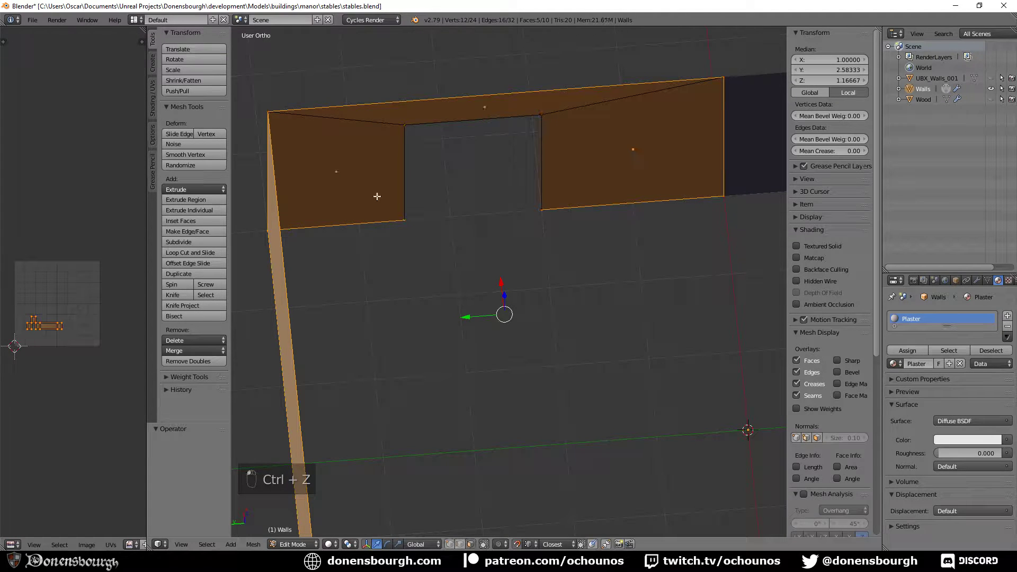
# - Try to offset the three duplicated door wall faces around the doorway by -0.1 along X, and undo the move
pyautogui.rightClick(367, 183)
pyautogui.keyDown('shift'); pyautogui.rightClick(457, 121); pyautogui.keyUp('shift')
pyautogui.keyDown('shift'); pyautogui.rightClick(519, 213); pyautogui.keyUp('shift')
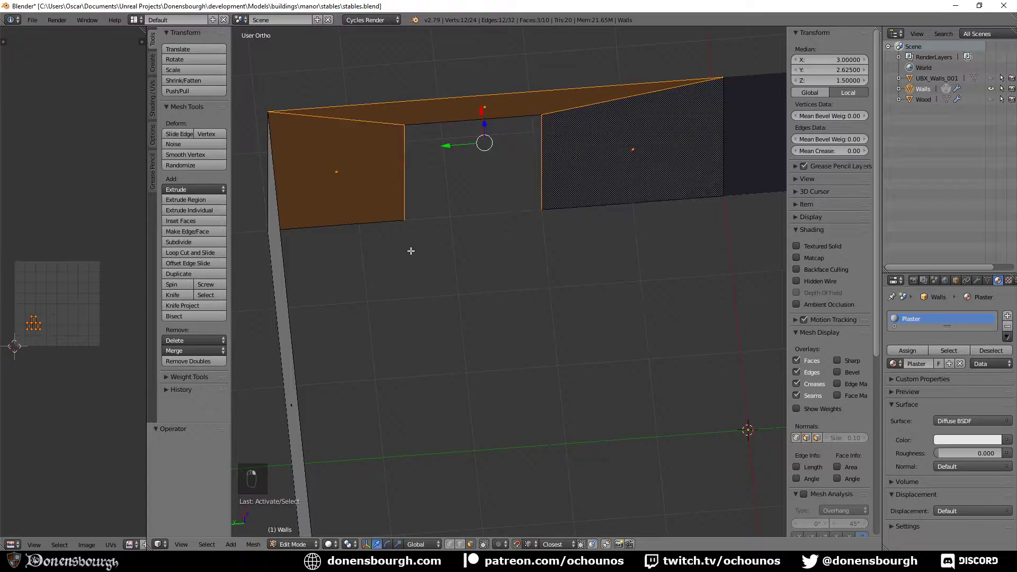
pyautogui.moveTo(410, 251); pyautogui.dragTo(494, 253, button='middle')
pyautogui.press('g')
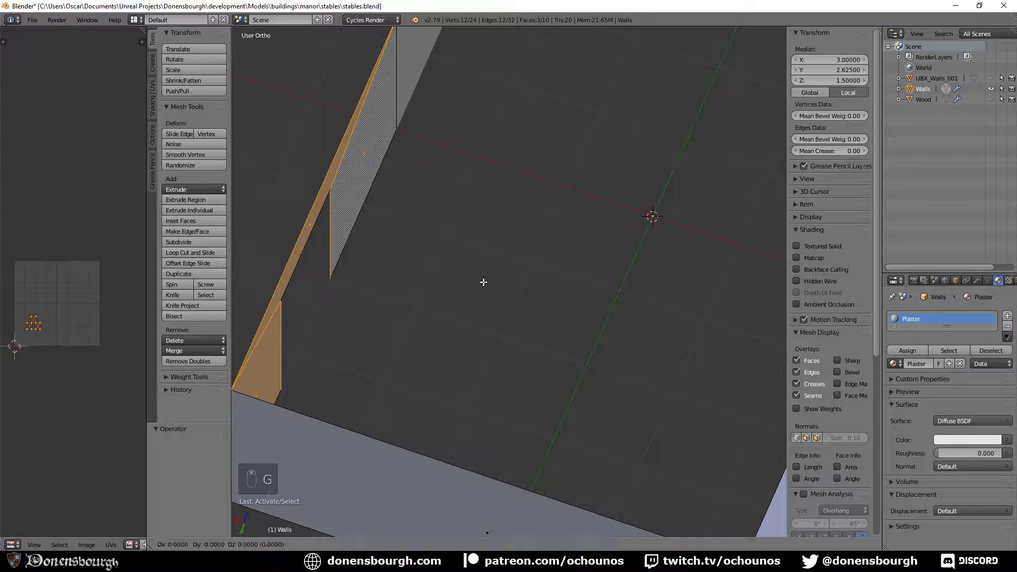
pyautogui.write('x-0.1')
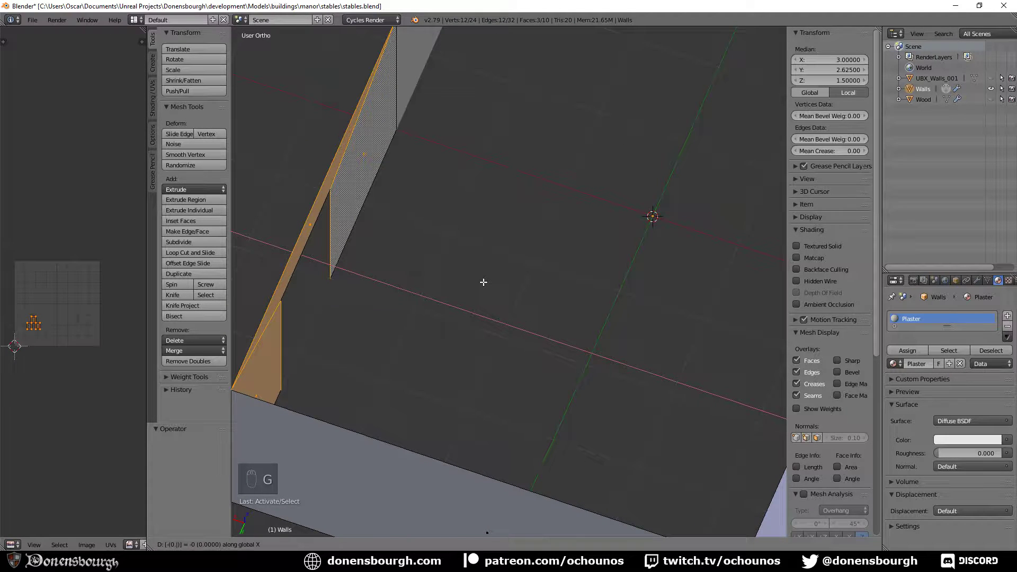
pyautogui.press('Return')
pyautogui.moveTo(466, 308); pyautogui.dragTo(484, 363, button='middle')
pyautogui.hotkey('ctrl', 'z')
# - Try the -0.1 offset along X on the duplicated door wall faces from the top view and inspect the gap
pyautogui.press('KP_7')
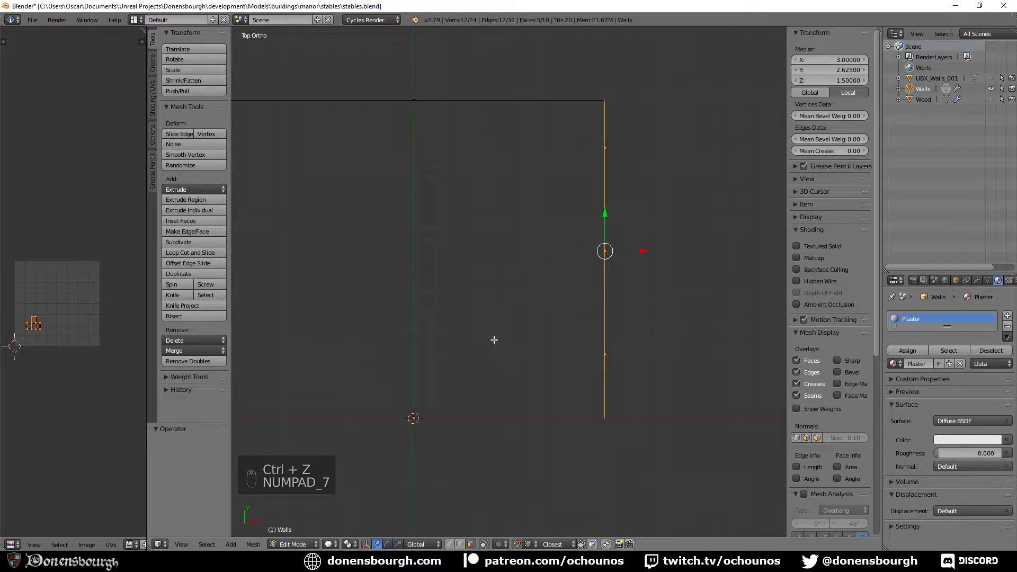
pyautogui.write('gx')
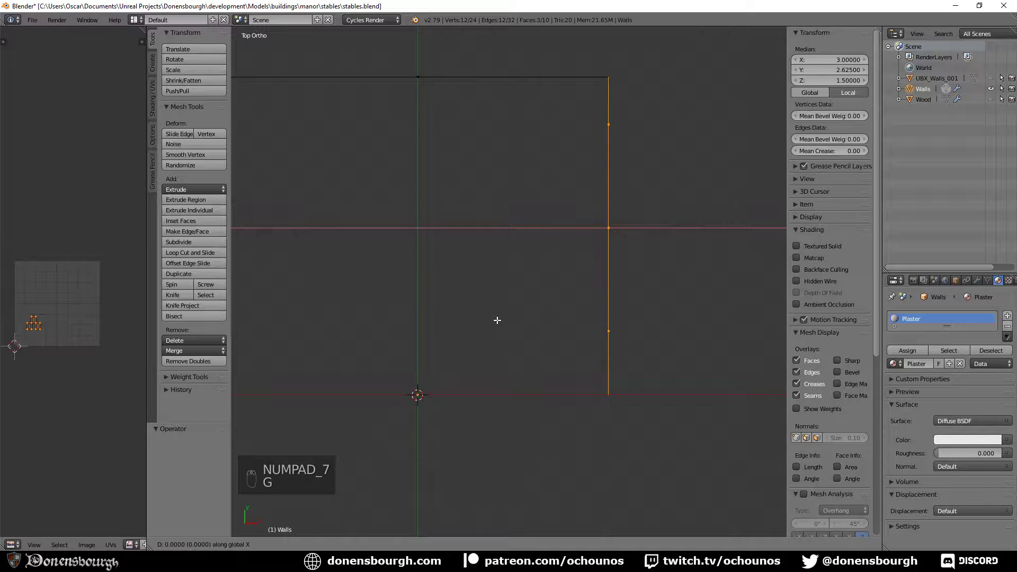
pyautogui.write('-0.1')
pyautogui.press('Return')
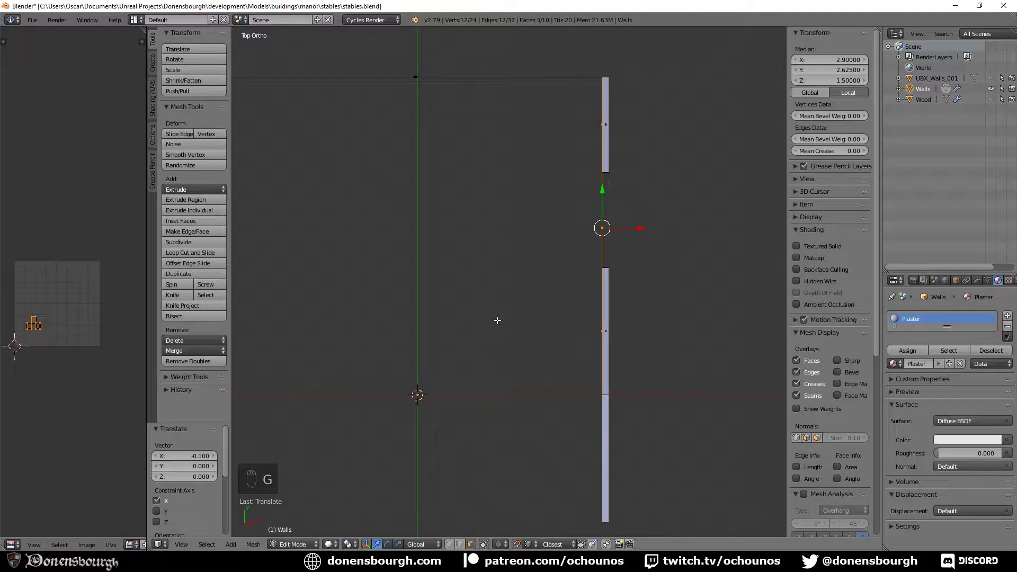
pyautogui.moveTo(418, 434); pyautogui.dragTo(400, 277, button='middle')
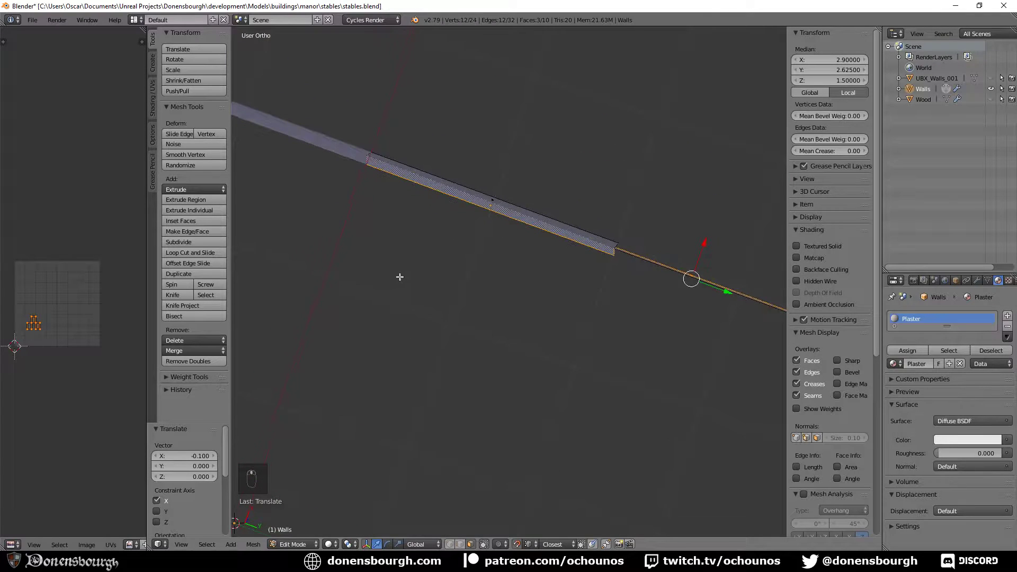
pyautogui.rightClick(487, 204)
pyautogui.moveTo(495, 251); pyautogui.dragTo(439, 376, button='middle')
# - Undo the offset, the duplication of the walls and the earlier merging of doubled vertices
pyautogui.hotkey('ctrl', 'z')
pyautogui.hotkey('ctrl', 'z')
pyautogui.hotkey('ctrl', 'z')
pyautogui.hotkey('ctrl', 'z')
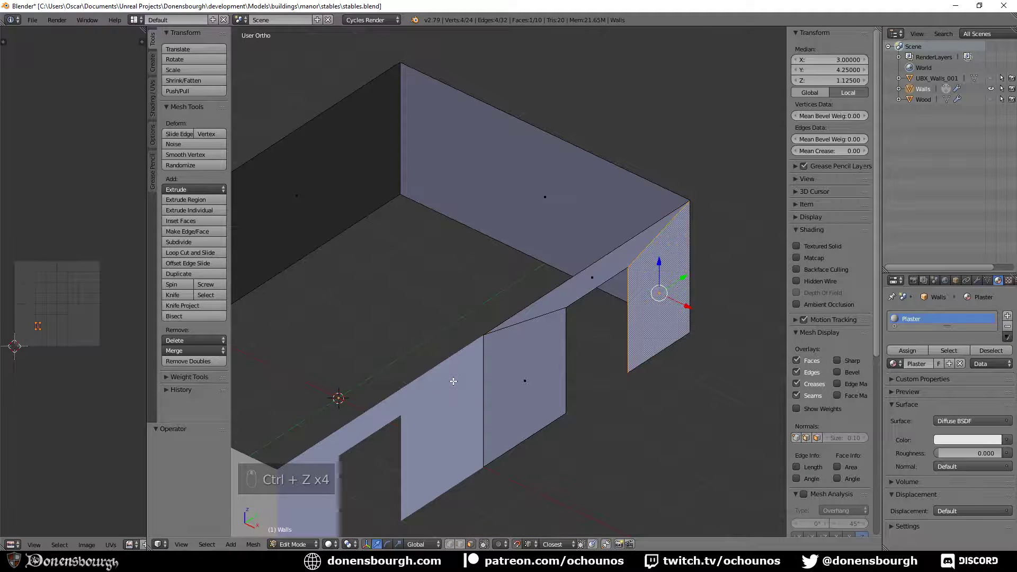
pyautogui.hotkey('ctrl', 'z')
pyautogui.hotkey('ctrl', 'z')
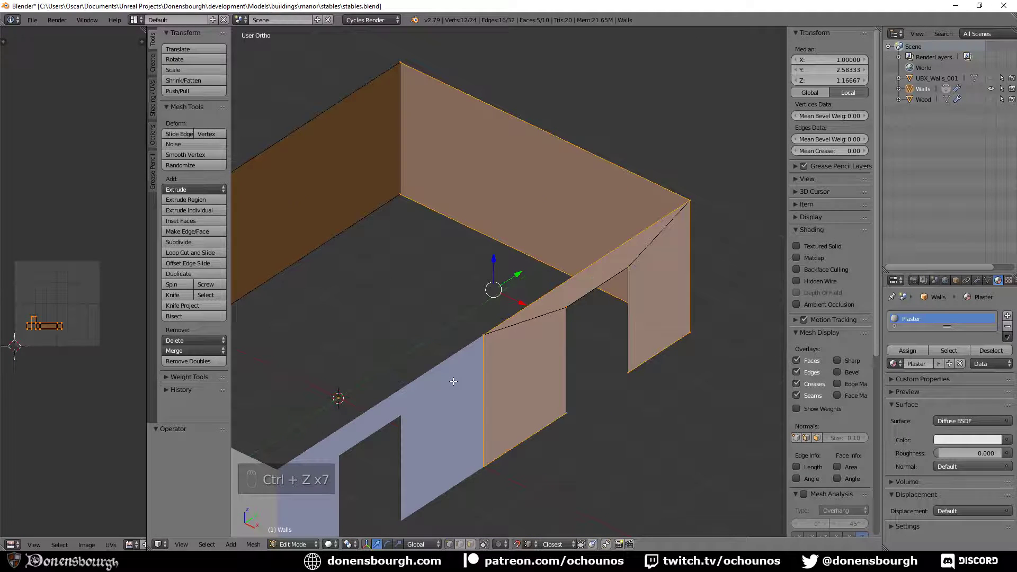
pyautogui.hotkey('ctrl', 'z')
pyautogui.hotkey('ctrl', 'z')
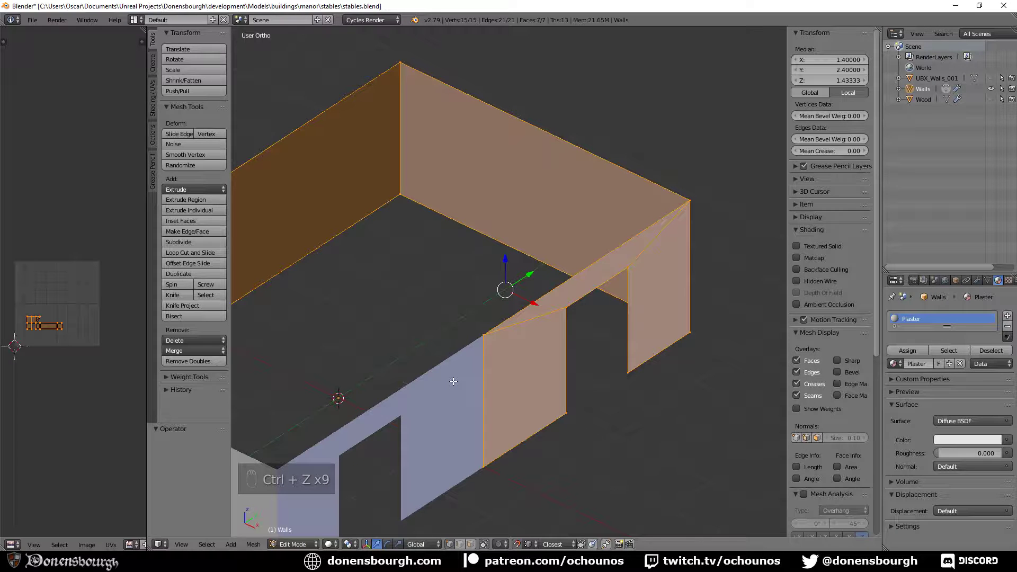
pyautogui.hotkey('ctrl', 'z')
pyautogui.moveTo(453, 379); pyautogui.dragTo(392, 398, button='middle')
pyautogui.keyDown('shift'); pyautogui.moveTo(501, 382); pyautogui.dragTo(445, 416, button='middle'); pyautogui.keyUp('shift')
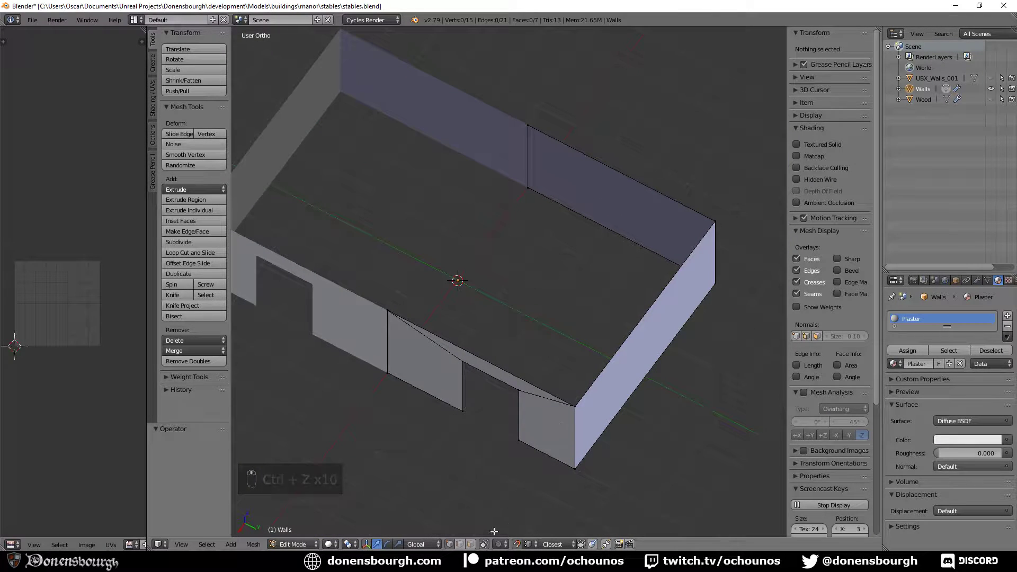
# - Switch to face selection and examine the door wall's faces beside and above the doorway
pyautogui.click(470, 544)
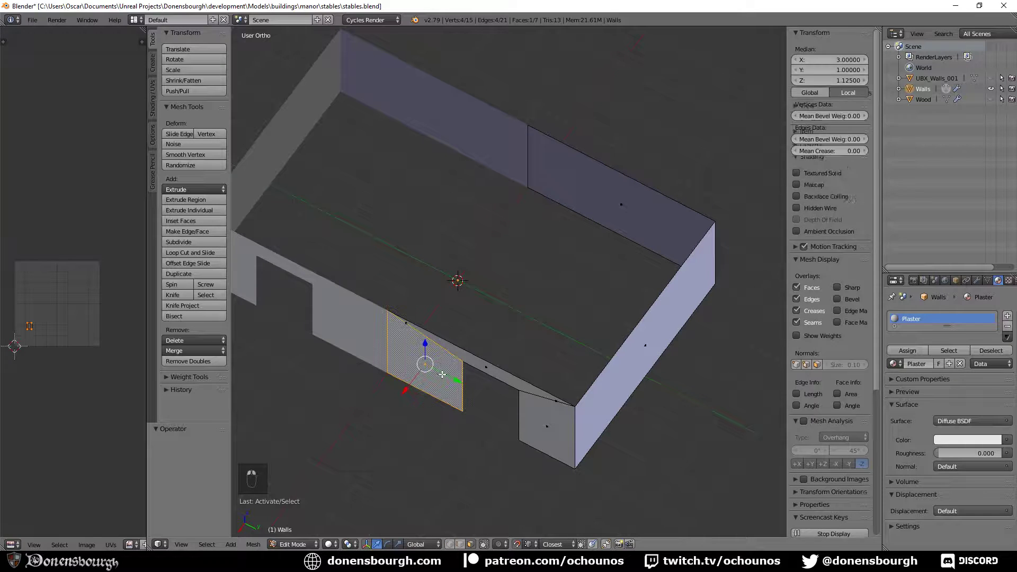
pyautogui.rightClick(448, 397)
pyautogui.moveTo(403, 402); pyautogui.dragTo(424, 363, button='middle')
pyautogui.scroll(5, 434, 397)
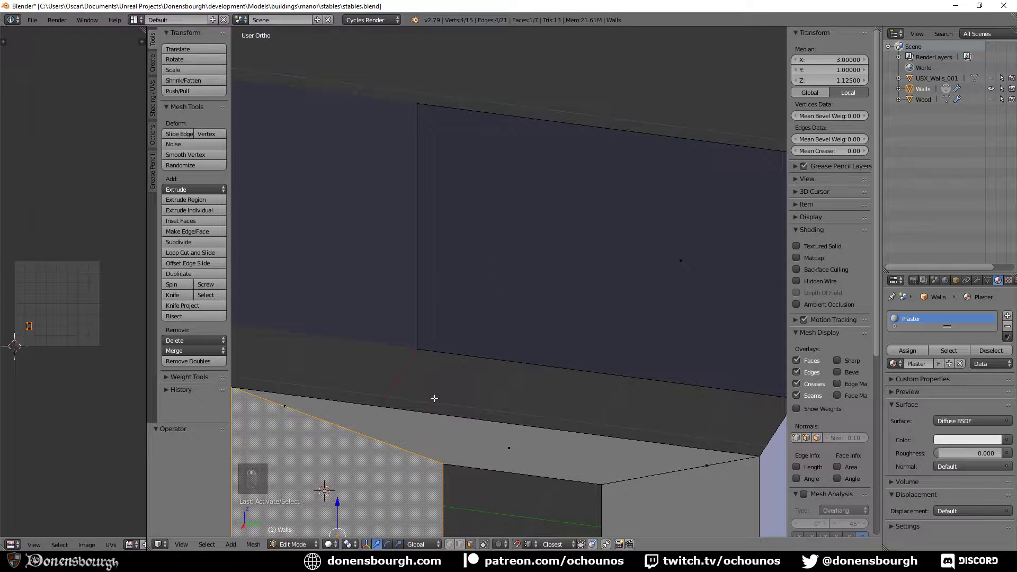
pyautogui.keyDown('shift'); pyautogui.moveTo(399, 432); pyautogui.dragTo(487, 293, button='middle'); pyautogui.keyUp('shift')
pyautogui.rightClick(373, 269)
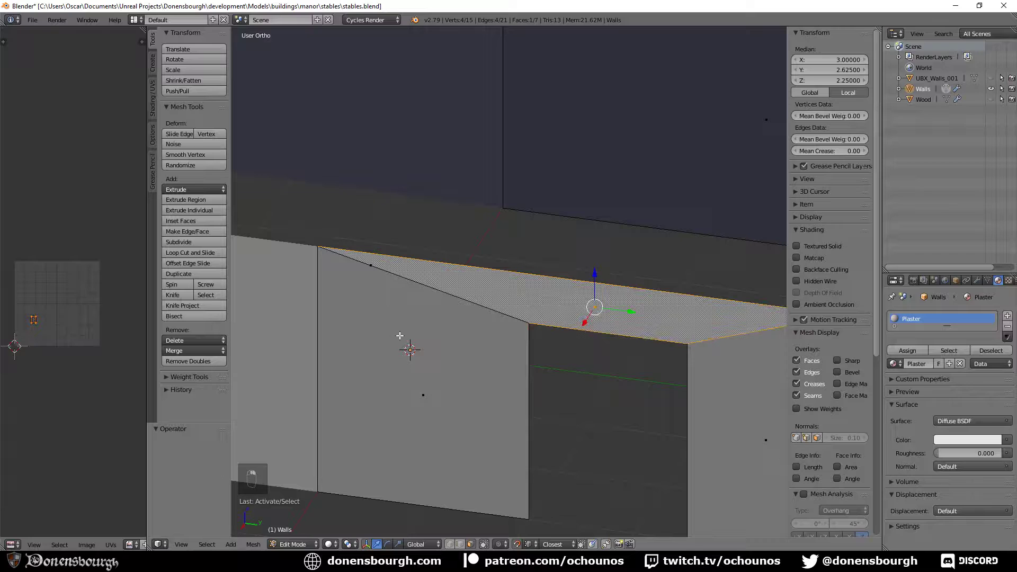
pyautogui.rightClick(374, 268)
pyautogui.scroll(-3, 478, 340)
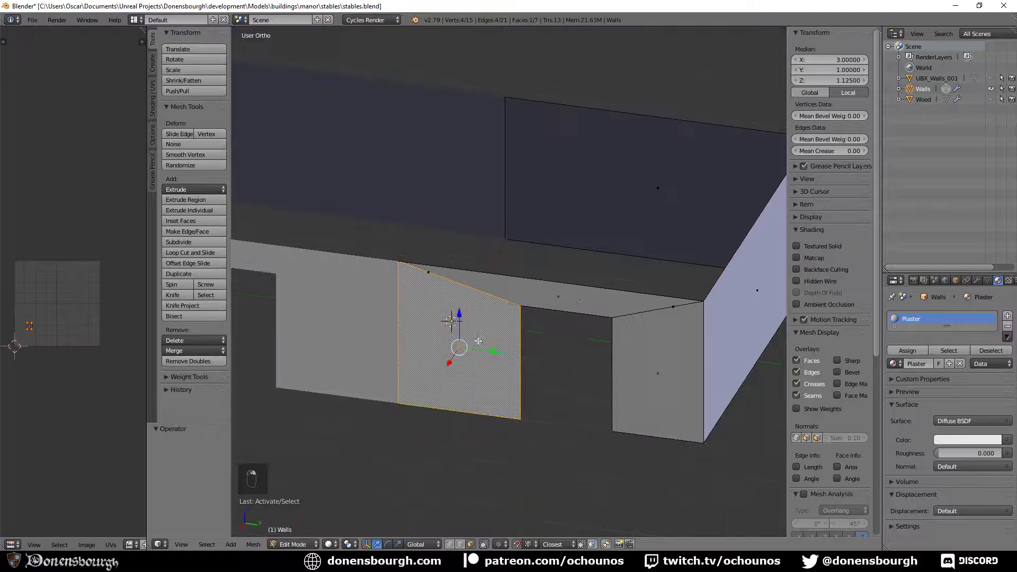
# - Select all the wall geometry, remove its doubled vertices again, and clear the selection
pyautogui.moveTo(532, 356); pyautogui.dragTo(473, 378, button='middle')
pyautogui.press('a')
pyautogui.press('a')
pyautogui.press('a')
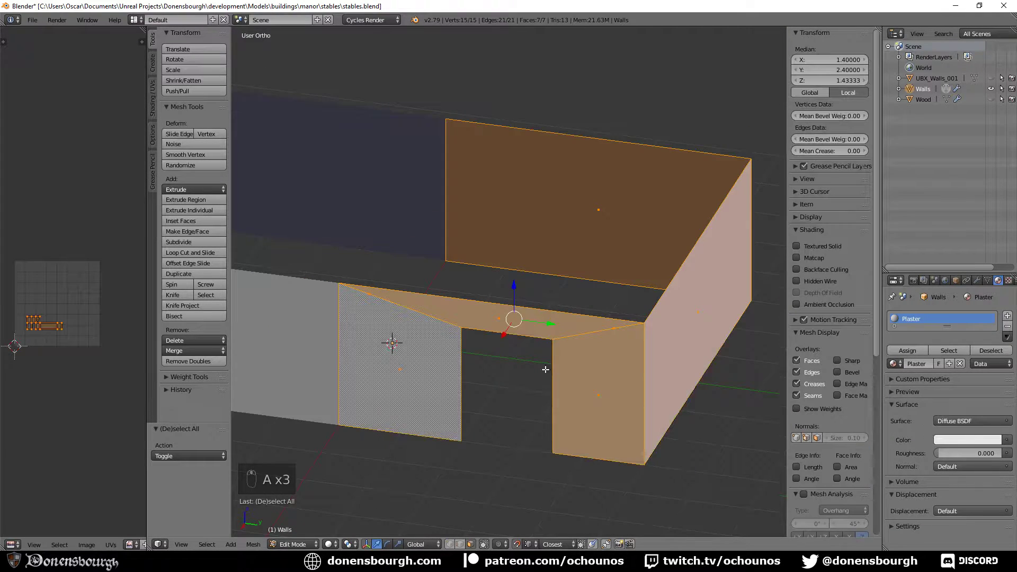
pyautogui.click(194, 361)
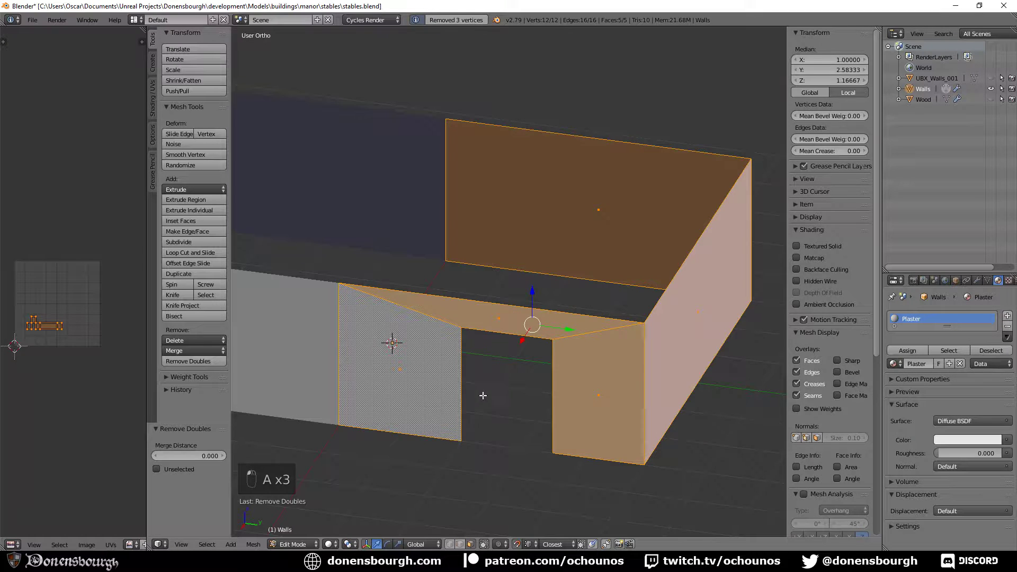
pyautogui.press('a')
# - Duplicate the three door wall faces beside and above the doorway and move the copy -0.1 along X
pyautogui.moveTo(472, 372); pyautogui.dragTo(495, 393, button='middle')
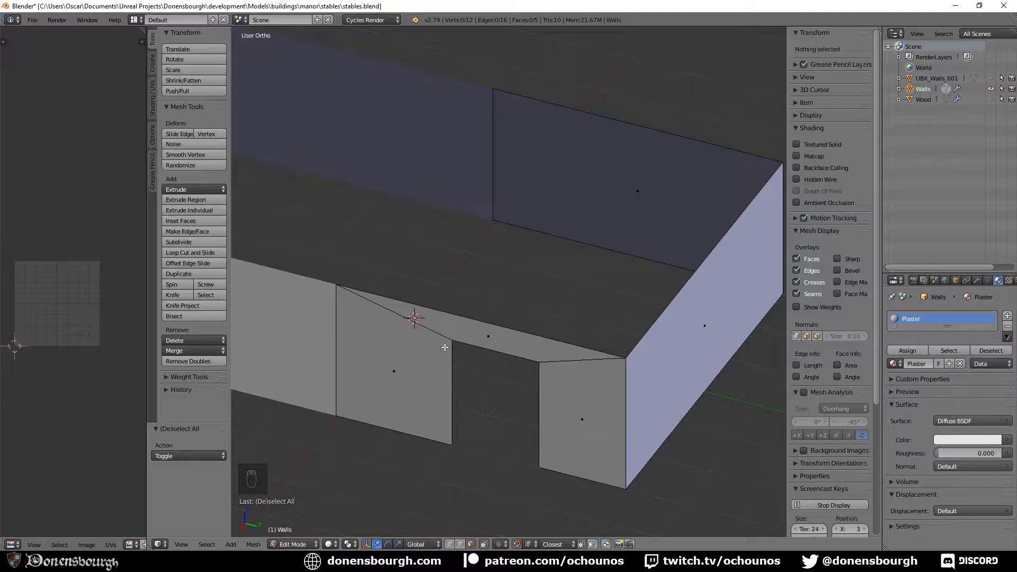
pyautogui.moveTo(477, 381); pyautogui.dragTo(464, 391, button='middle')
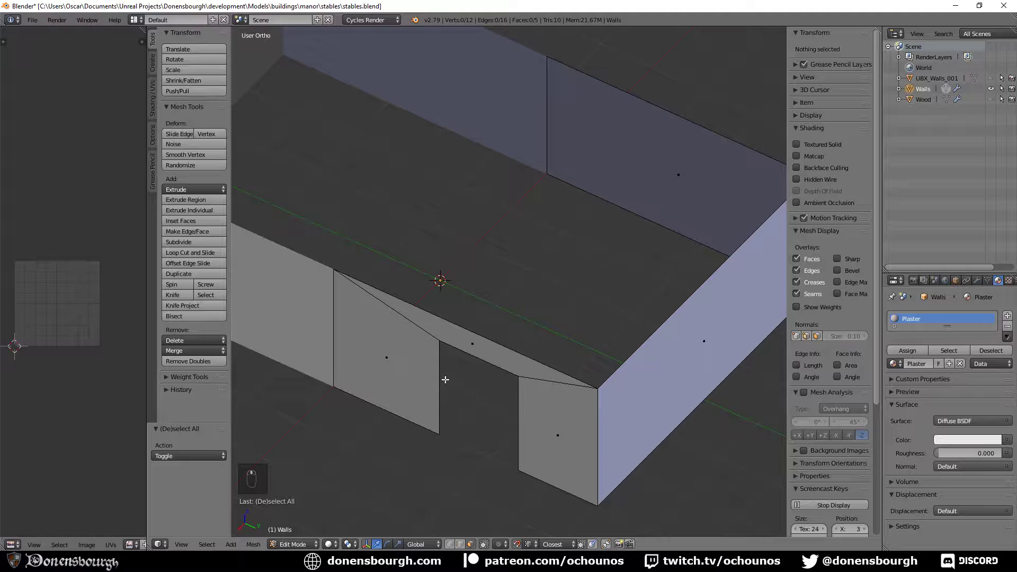
pyautogui.click(413, 371)
pyautogui.keyDown('shift'); pyautogui.click(460, 339); pyautogui.keyUp('shift')
pyautogui.keyDown('shift'); pyautogui.click(545, 408); pyautogui.keyUp('shift')
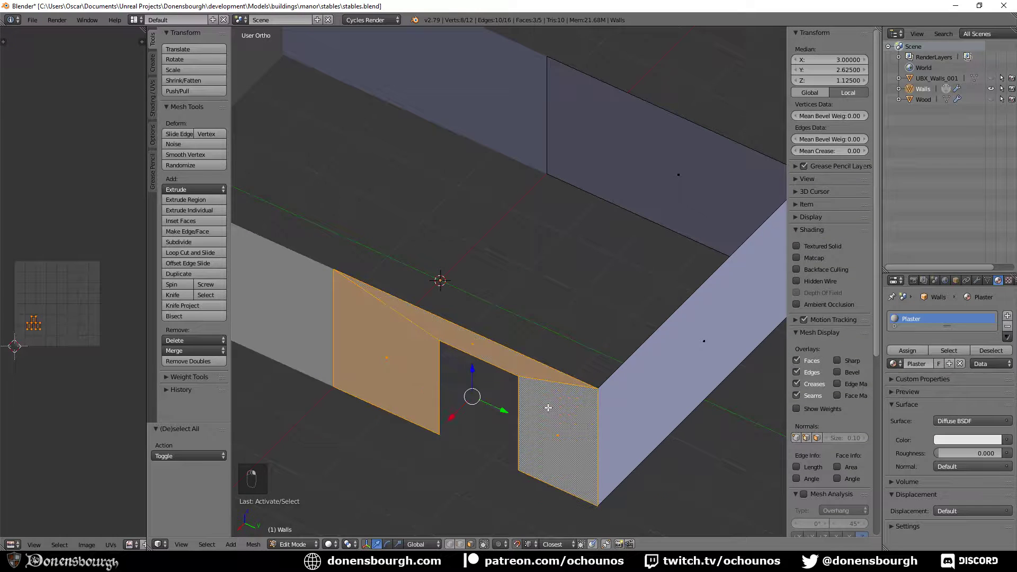
pyautogui.hotkey('shift', 'd')
pyautogui.rightClick(511, 435)
pyautogui.press('g')
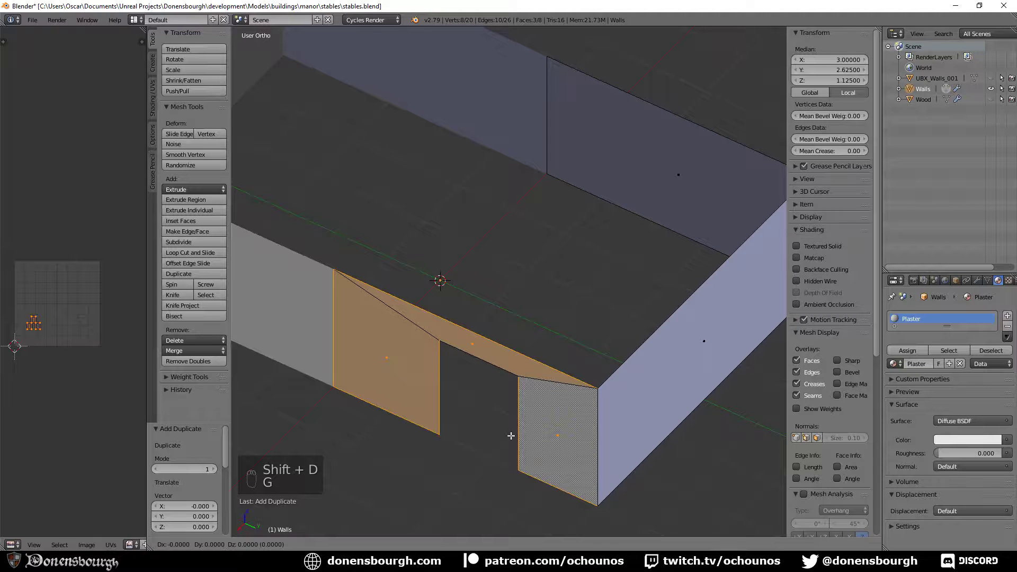
pyautogui.write('x')
pyautogui.write('-0.1')
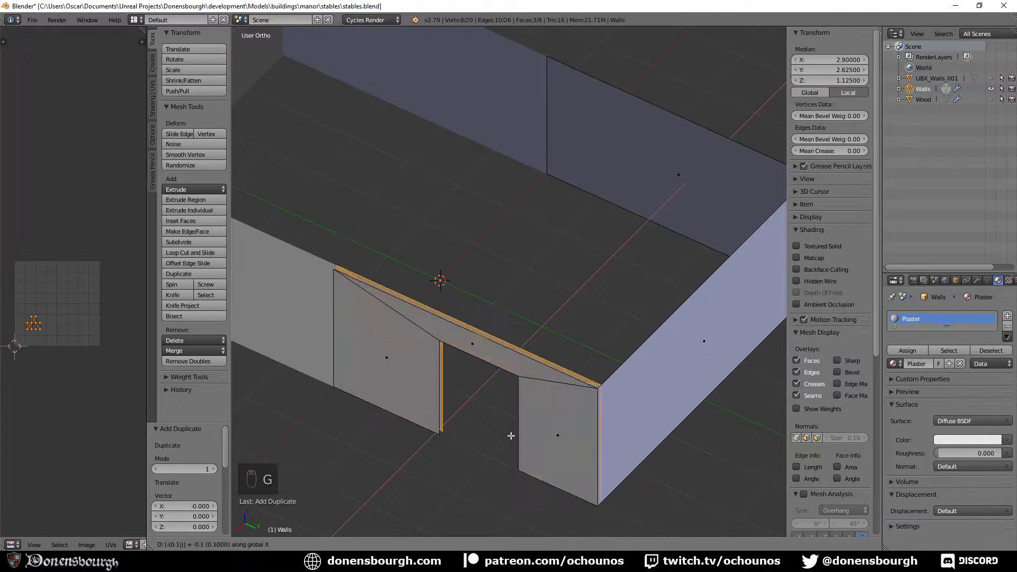
pyautogui.click(511, 436)
# - Duplicate the long wall face opposite the doorway and move the copy 0.1 along X
pyautogui.moveTo(511, 435); pyautogui.dragTo(683, 414, button='middle')
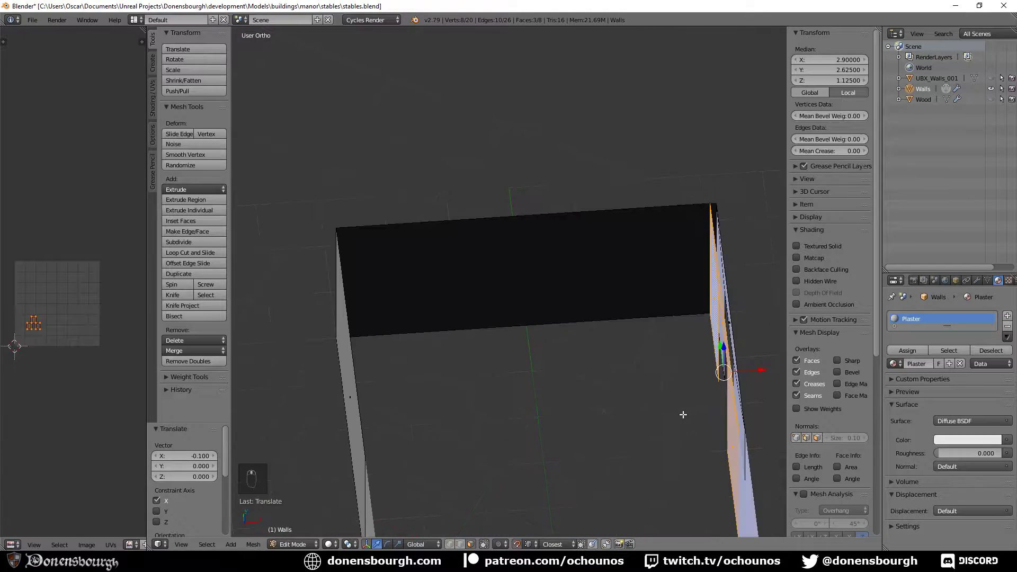
pyautogui.moveTo(549, 390); pyautogui.dragTo(445, 340, button='middle')
pyautogui.rightClick(437, 320)
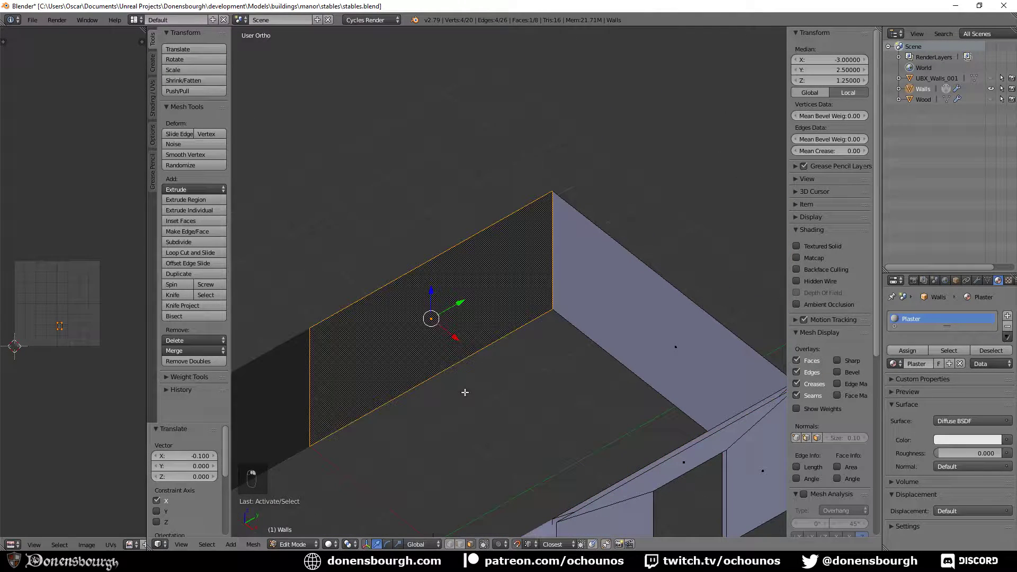
pyautogui.hotkey('shift', 'd')
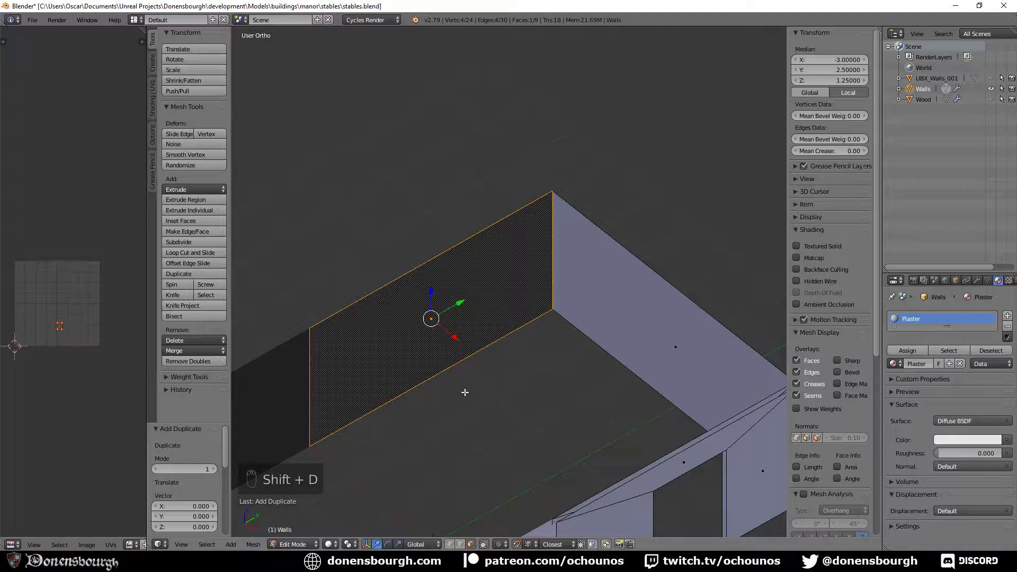
pyautogui.write('gx.1')
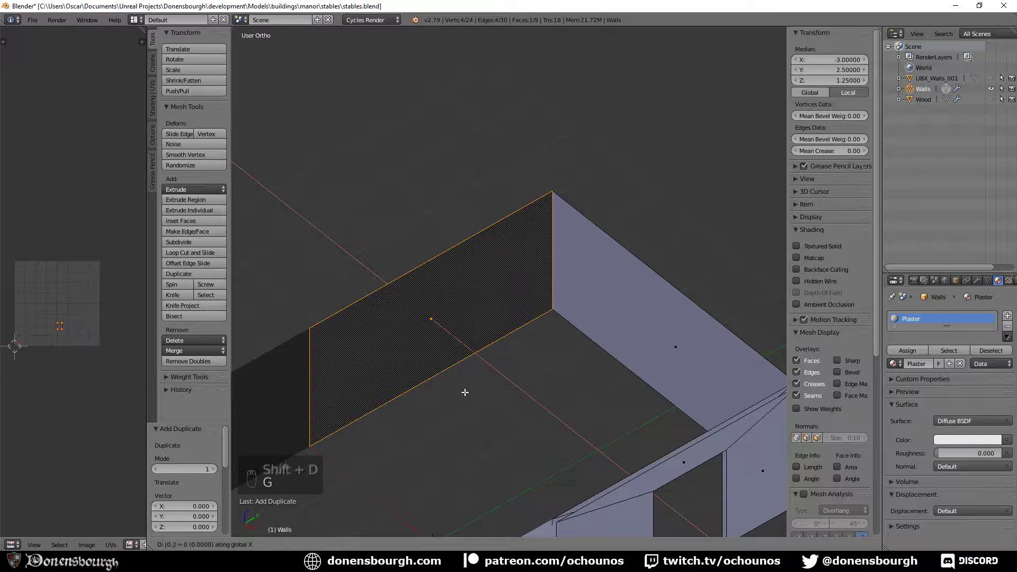
pyautogui.press('Return')
# - Create an inner end wall face from the end wall's two vertical edges and move it -0.1 along Y
pyautogui.moveTo(500, 389); pyautogui.dragTo(479, 271, button='middle')
pyautogui.moveTo(365, 298); pyautogui.dragTo(427, 429, button='middle')
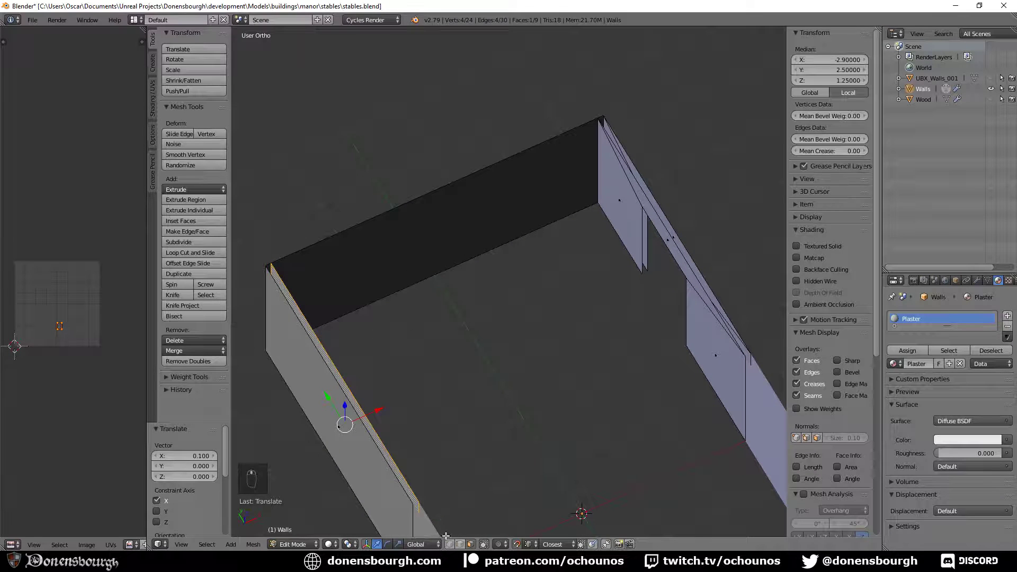
pyautogui.rightClick(586, 185)
pyautogui.moveTo(586, 185); pyautogui.dragTo(466, 91, button='middle')
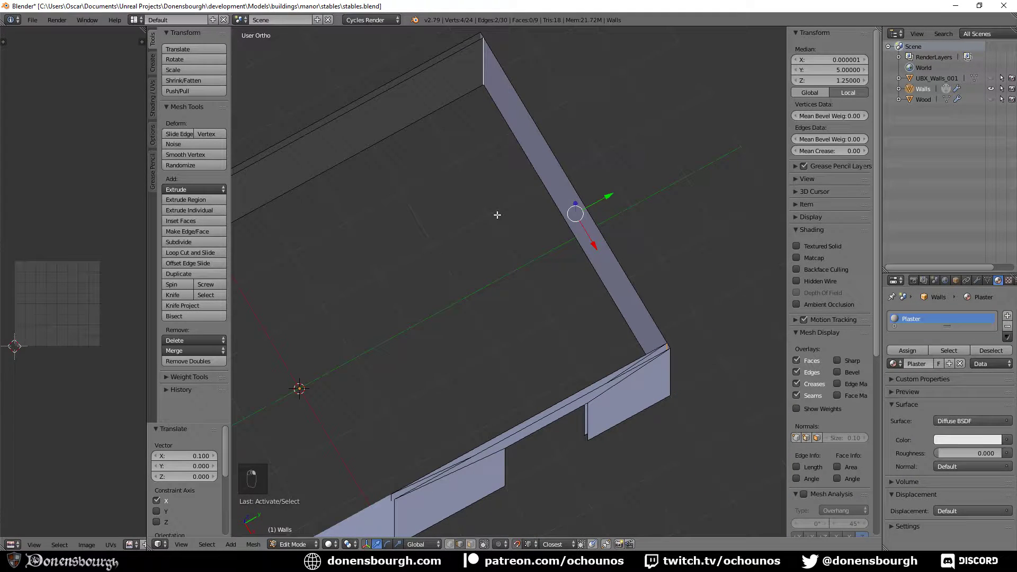
pyautogui.press('f')
pyautogui.write('g')
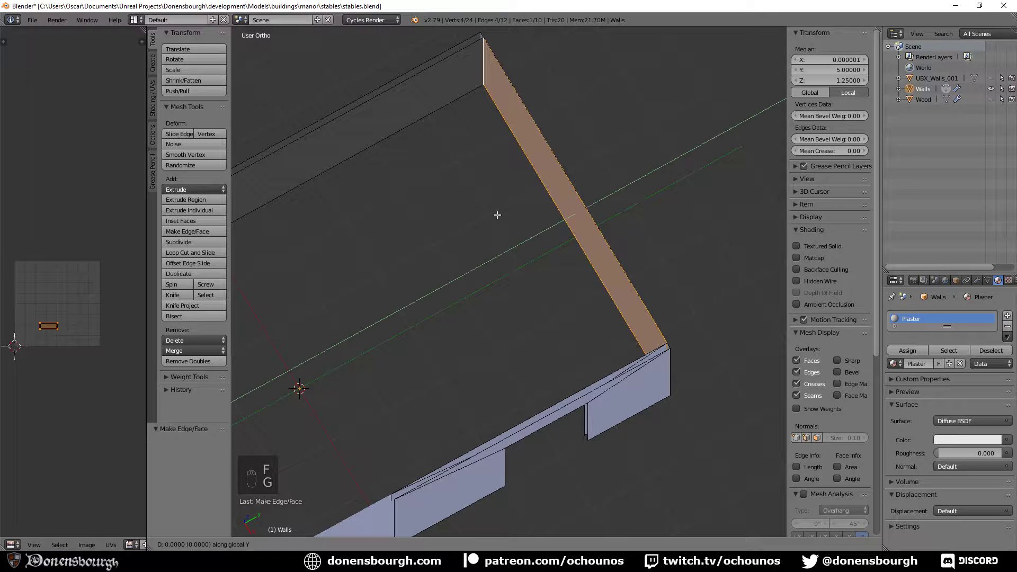
pyautogui.write('-0.1')
pyautogui.press('Return')
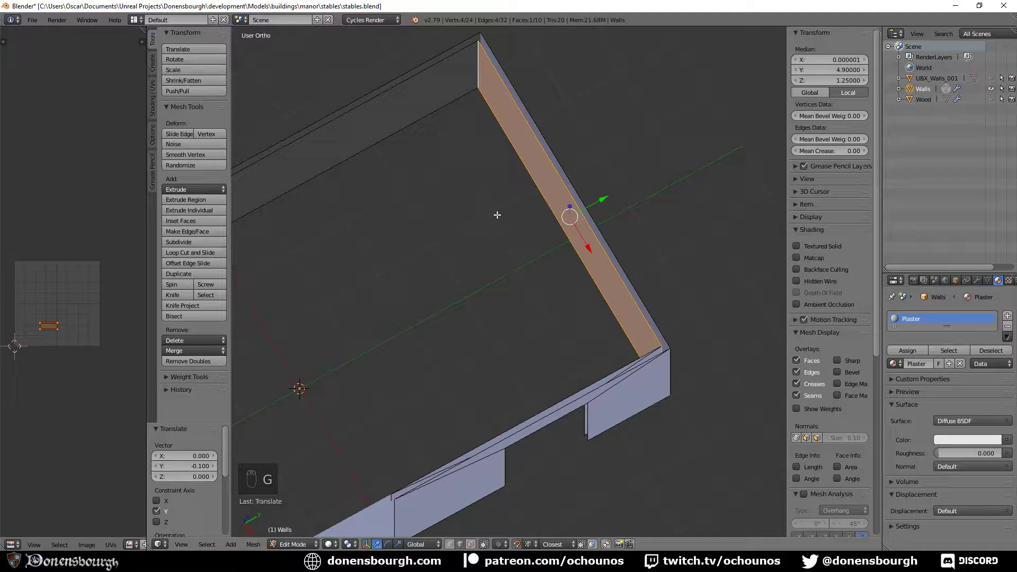
pyautogui.press('s')
pyautogui.rightClick(496, 220)
# - Recalculate the normals of all the wall faces, clear the selection, and check the outer corner beside the doorway
pyautogui.press('a')
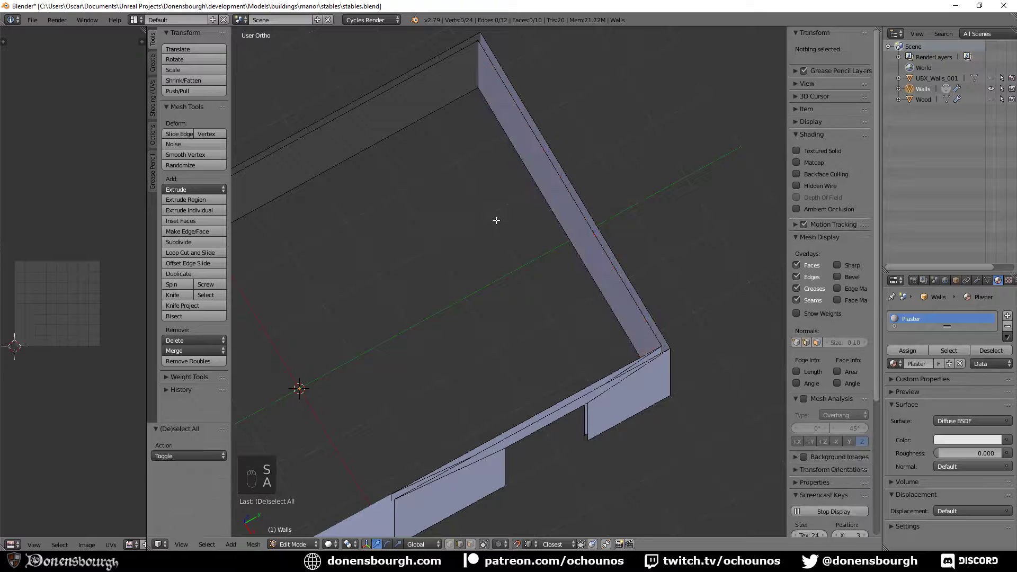
pyautogui.press('a')
pyautogui.click(153, 87)
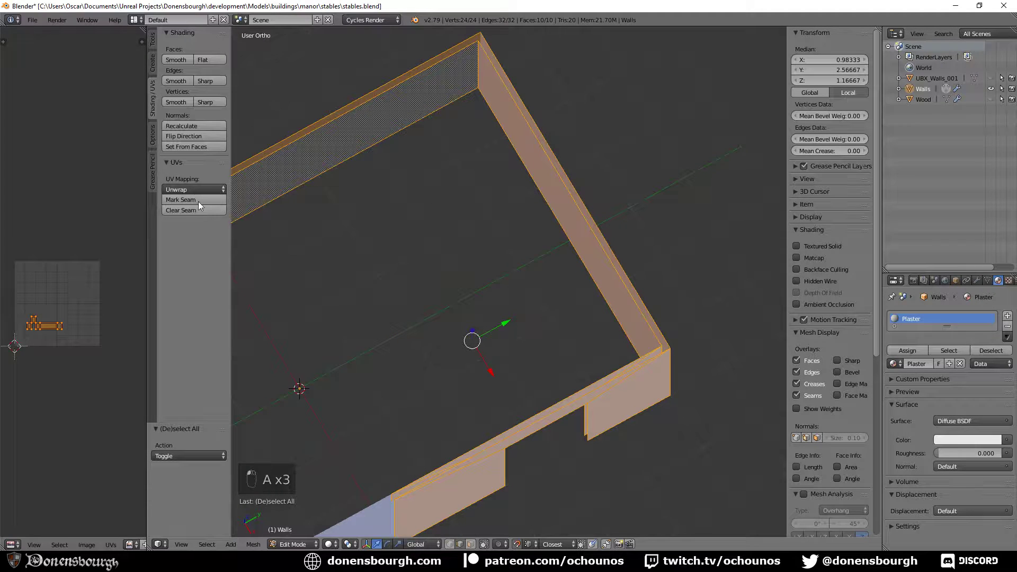
pyautogui.click(195, 128)
pyautogui.scroll(-5, 407, 334)
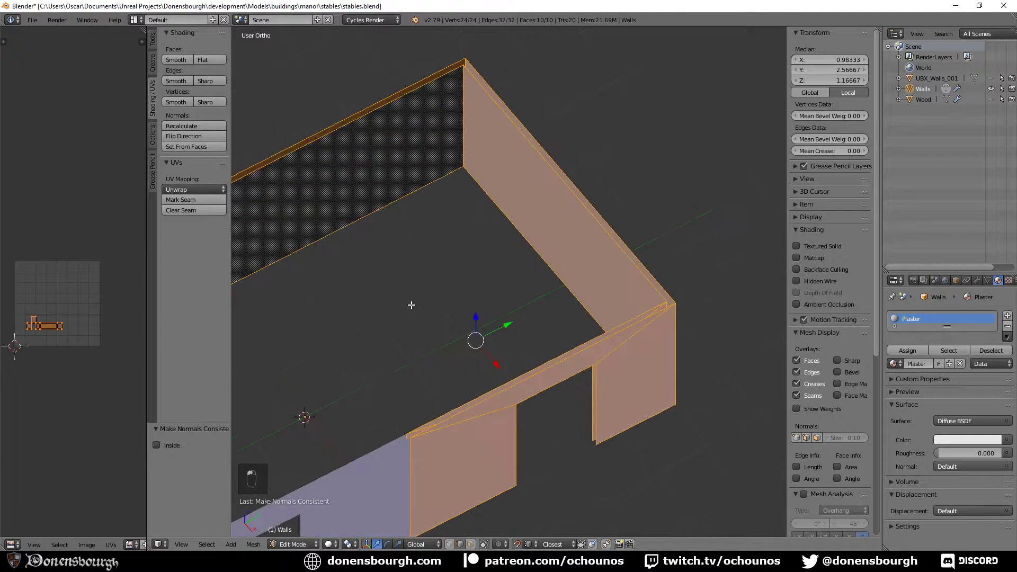
pyautogui.moveTo(506, 338); pyautogui.dragTo(420, 313, button='middle')
pyautogui.scroll(2, 443, 352)
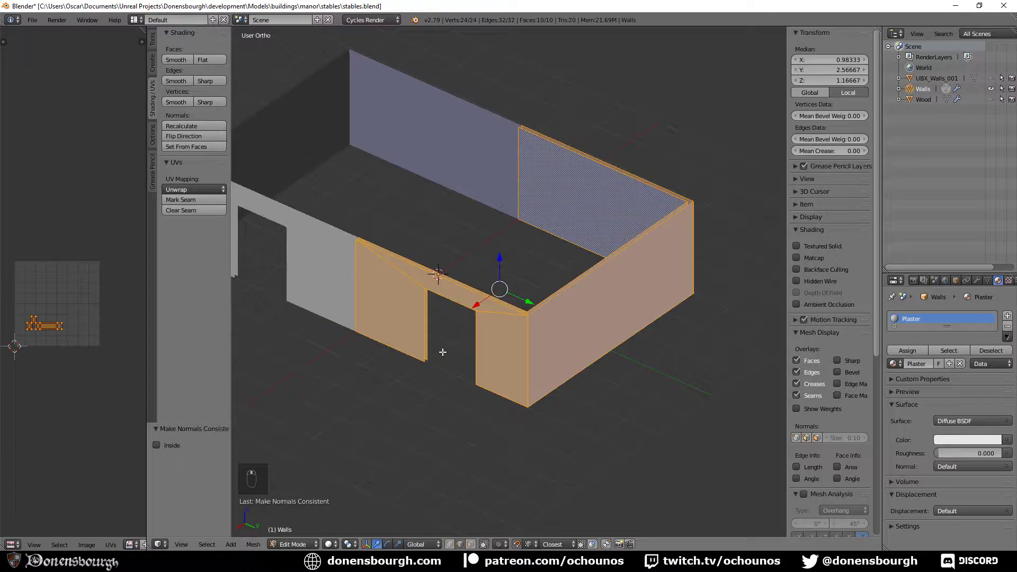
pyautogui.press('a')
pyautogui.scroll(2, 460, 366)
pyautogui.scroll(4, 466, 366)
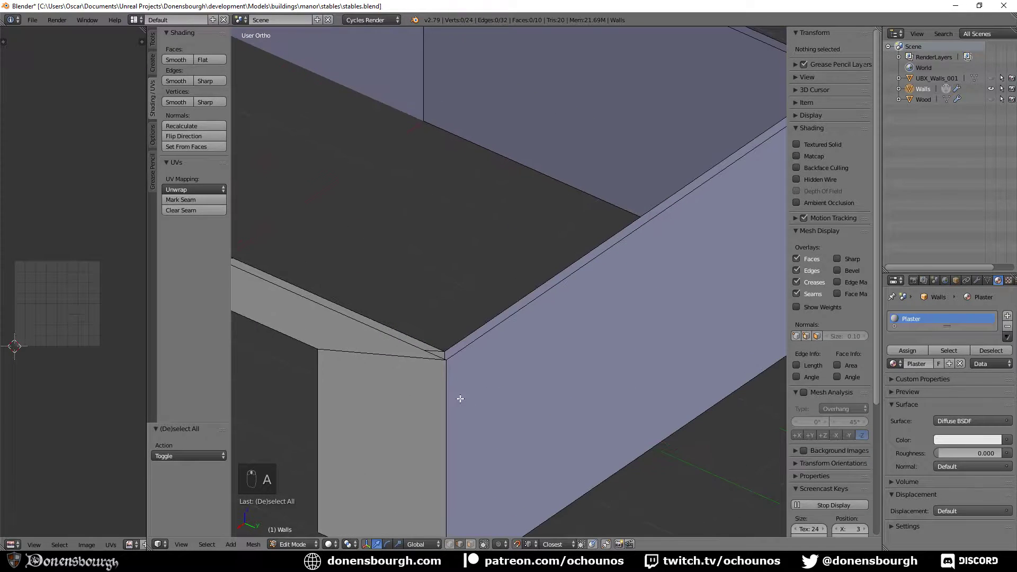
# - Display the face normals of the walls and examine which way the faces point around the corners
pyautogui.click(817, 336)
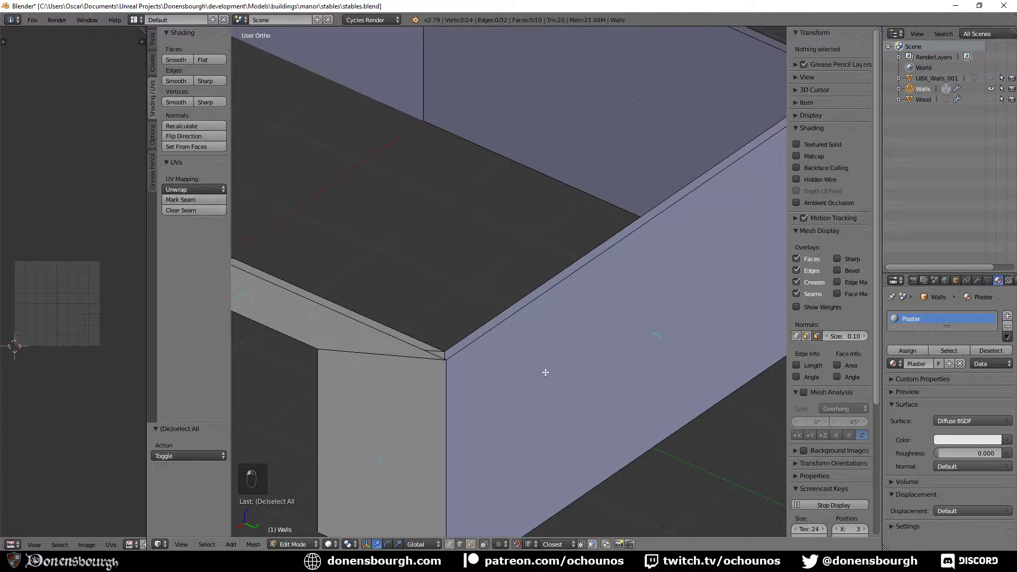
pyautogui.scroll(4, 669, 382)
pyautogui.moveTo(675, 387)
pyautogui.mouseDown(button='middle')
pyautogui.moveTo(668, 354)
pyautogui.moveTo(599, 365)
pyautogui.moveTo(659, 392)
pyautogui.moveTo(667, 371)
pyautogui.mouseUp(button='middle')
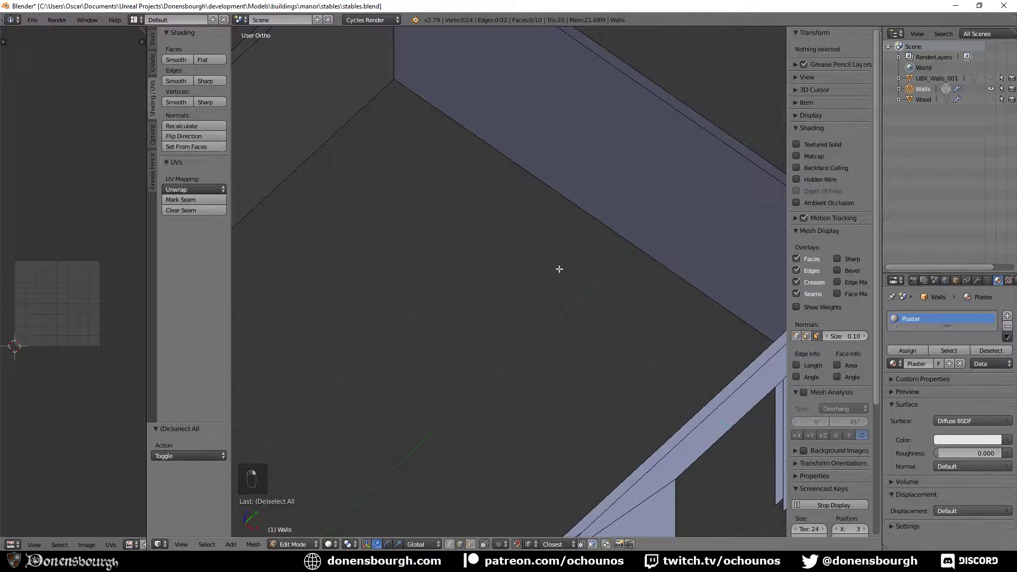
pyautogui.moveTo(559, 269); pyautogui.dragTo(488, 438, button='middle')
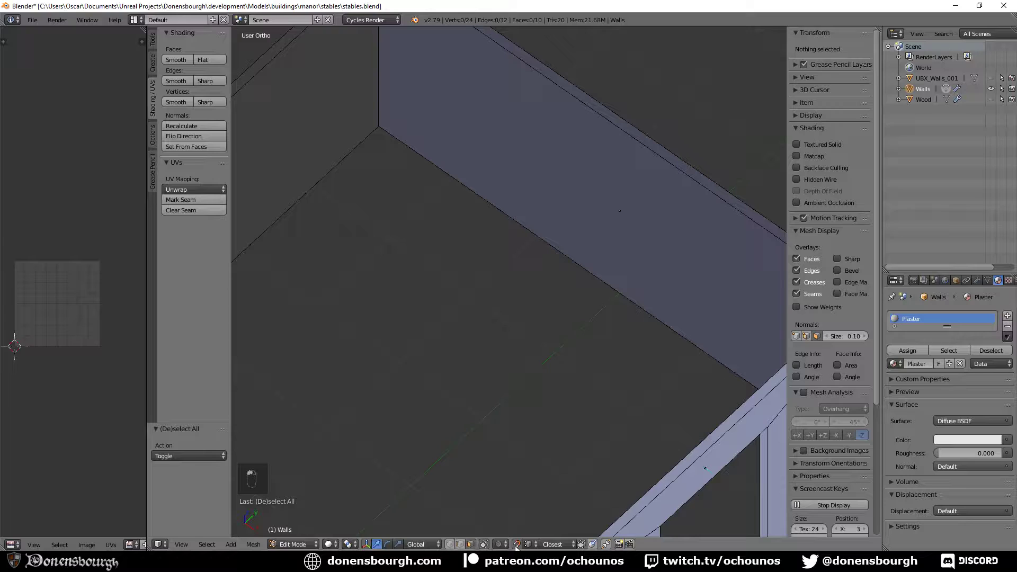
# - Flip the normals of the five inner wall faces on the long, end and door walls, and hide the face normals
pyautogui.rightClick(601, 215)
pyautogui.keyDown('shift'); pyautogui.rightClick(320, 125); pyautogui.keyUp('shift')
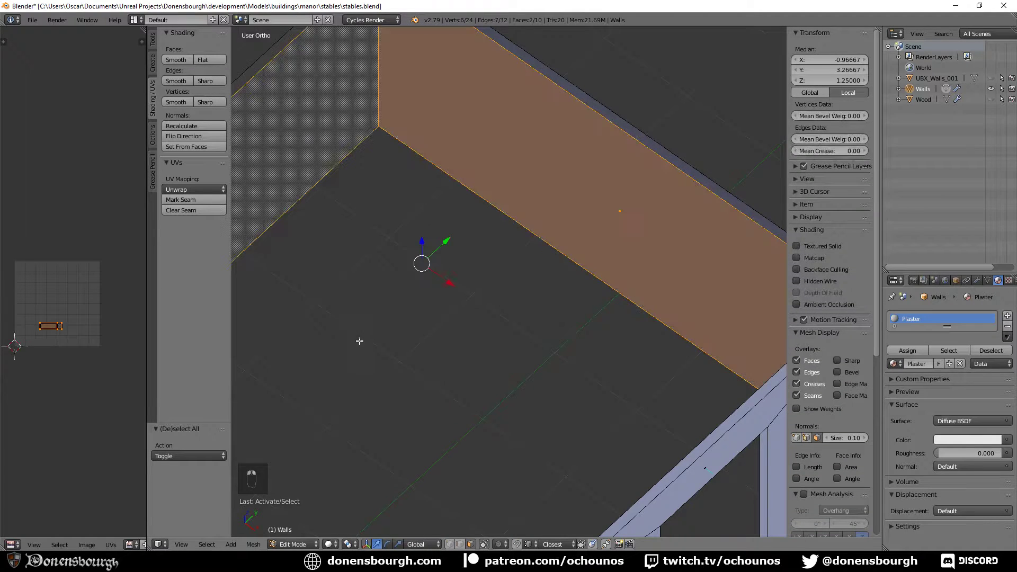
pyautogui.moveTo(359, 341); pyautogui.dragTo(456, 447, button='middle')
pyautogui.keyDown('shift'); pyautogui.rightClick(516, 265); pyautogui.keyUp('shift')
pyautogui.keyDown('shift'); pyautogui.rightClick(566, 242); pyautogui.keyUp('shift')
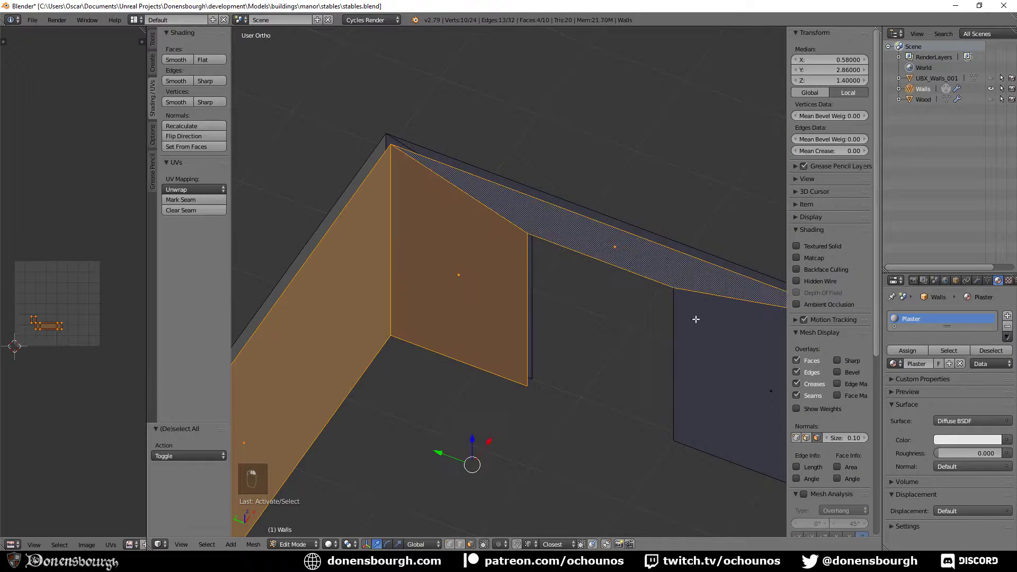
pyautogui.keyDown('shift'); pyautogui.rightClick(739, 334); pyautogui.keyUp('shift')
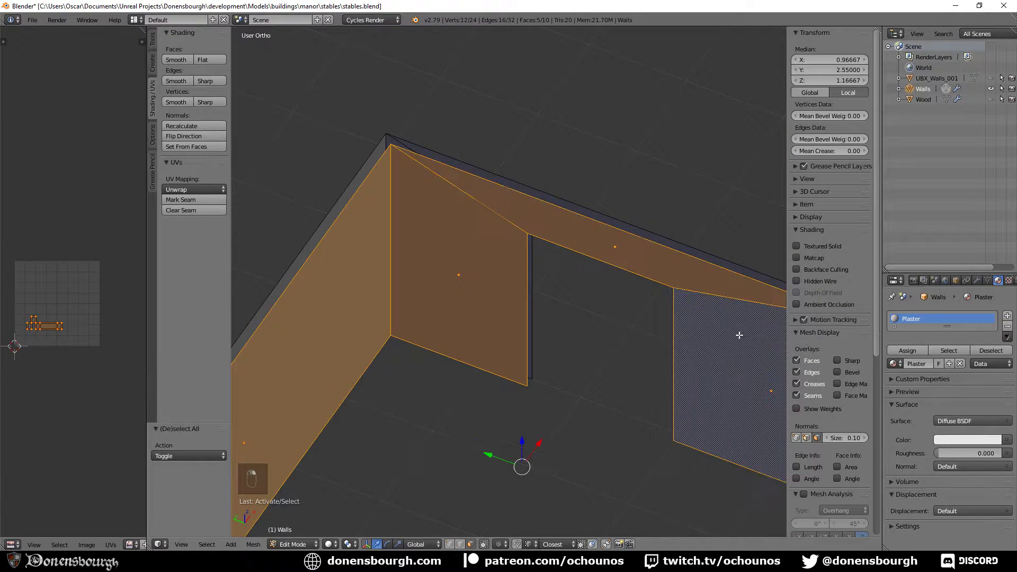
pyautogui.click(189, 136)
pyautogui.moveTo(466, 302)
pyautogui.mouseDown(button='middle')
pyautogui.moveTo(514, 344)
pyautogui.moveTo(486, 337)
pyautogui.mouseUp(button='middle')
pyautogui.moveTo(566, 383); pyautogui.dragTo(585, 377, button='middle')
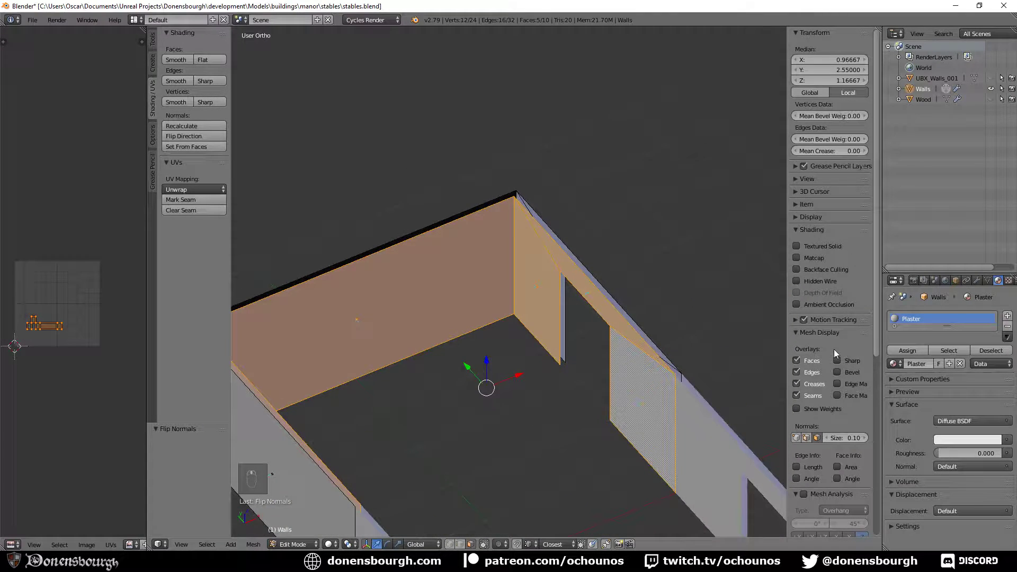
pyautogui.click(816, 438)
pyautogui.scroll(-4, 575, 382)
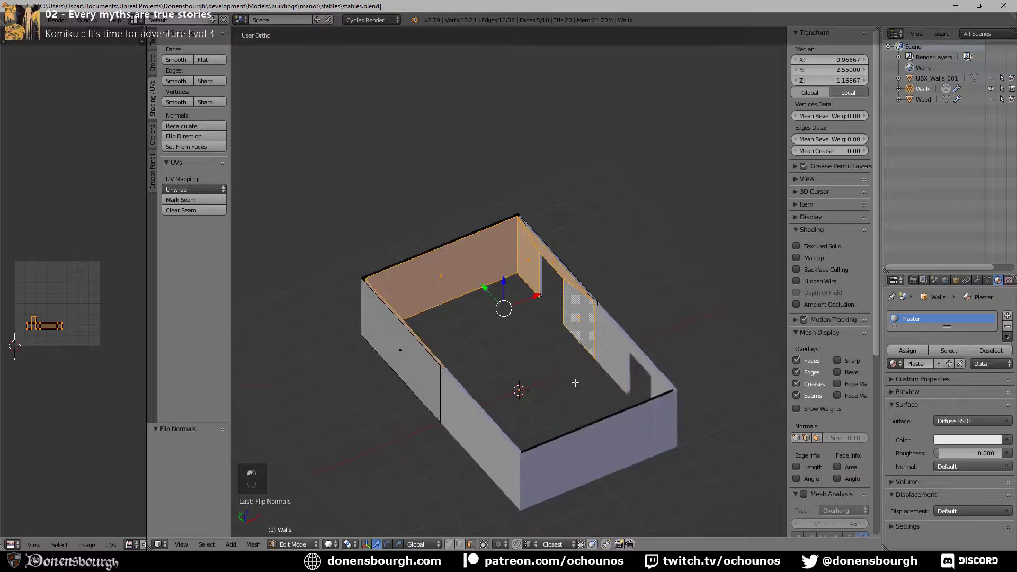
# - Select all the wall faces and unwrap their UVs with the standard Unwrap method
pyautogui.moveTo(575, 382); pyautogui.dragTo(536, 359, button='middle')
pyautogui.press('Tab')
pyautogui.press('Tab')
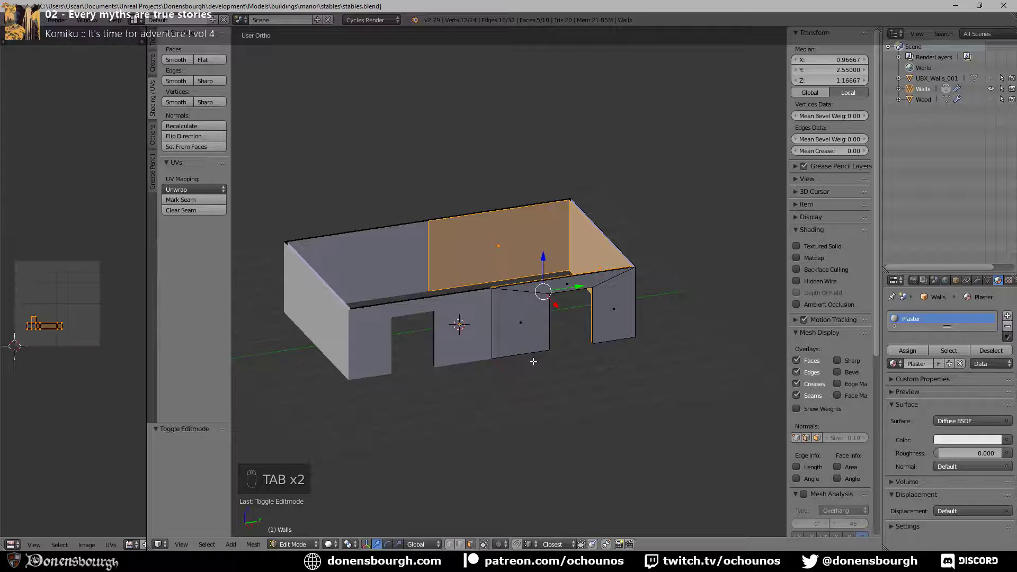
pyautogui.press('a')
pyautogui.press('a')
pyautogui.press('a')
pyautogui.press('a')
pyautogui.press('a')
pyautogui.press('u')
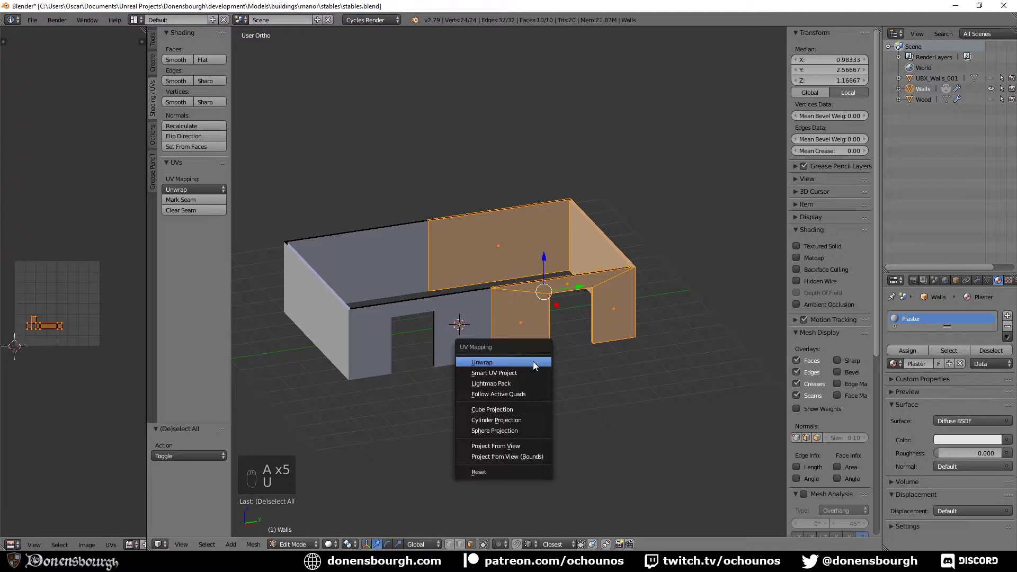
pyautogui.click(533, 361)
pyautogui.scroll(4, 533, 362)
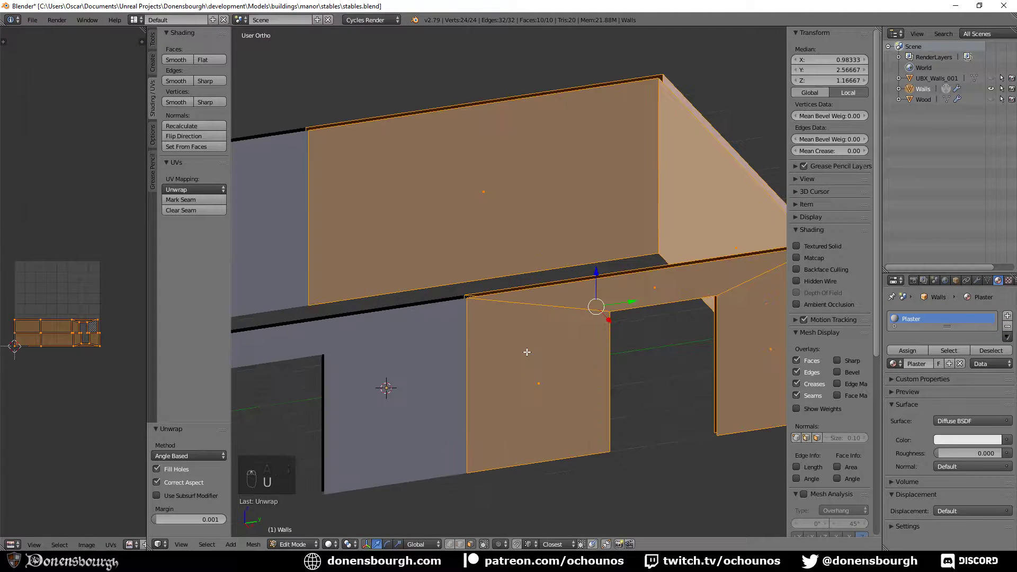
# - Finish editing the walls and make the Wood object visible again
pyautogui.press('Tab')
pyautogui.scroll(1, 529, 379)
pyautogui.scroll(-4, 552, 353)
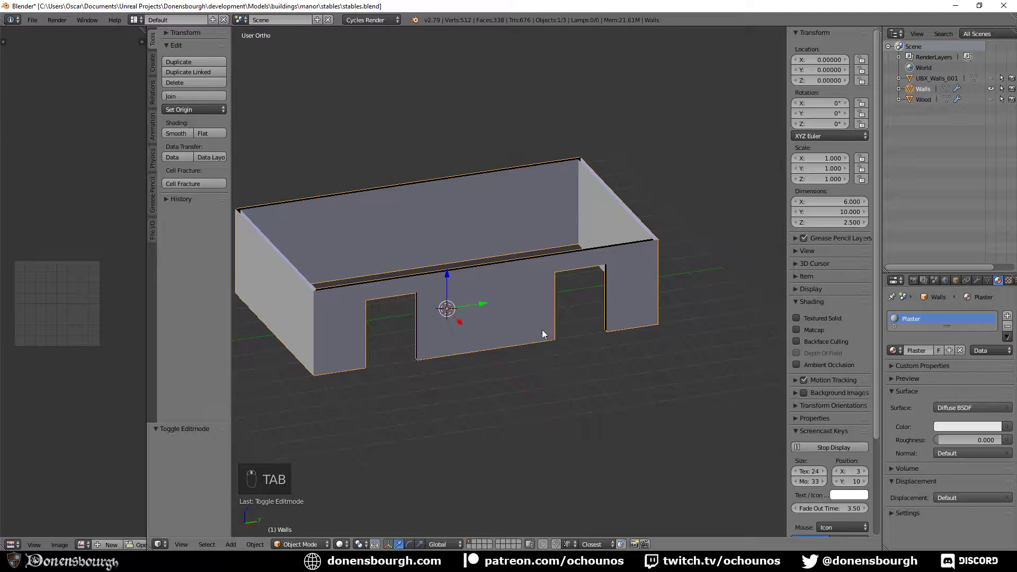
pyautogui.scroll(1, 541, 329)
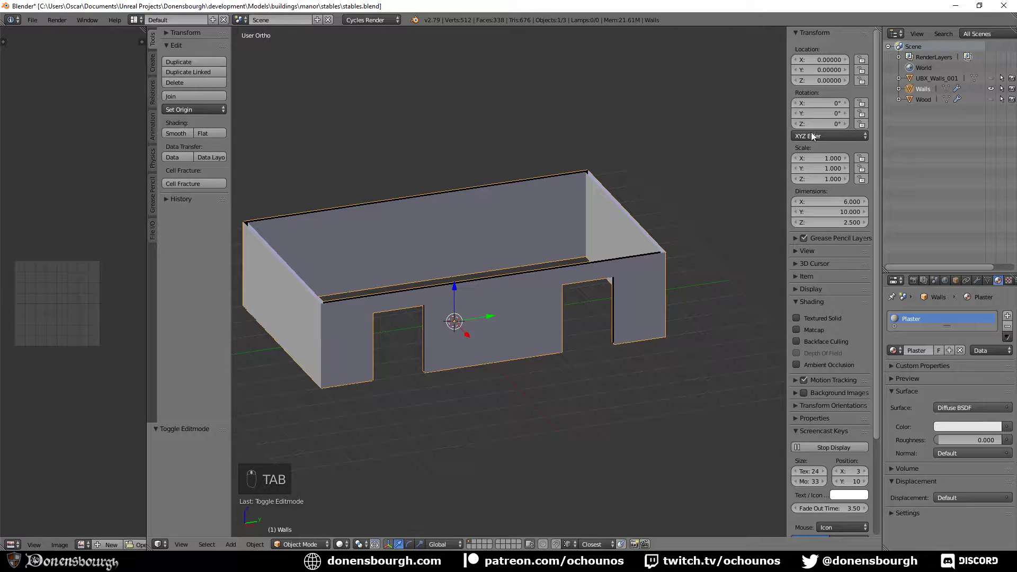
pyautogui.click(990, 99)
# - Examine how the timber posts and braces sit against the plaster walls, inside and outside the stable
pyautogui.moveTo(651, 327); pyautogui.dragTo(533, 358, button='middle')
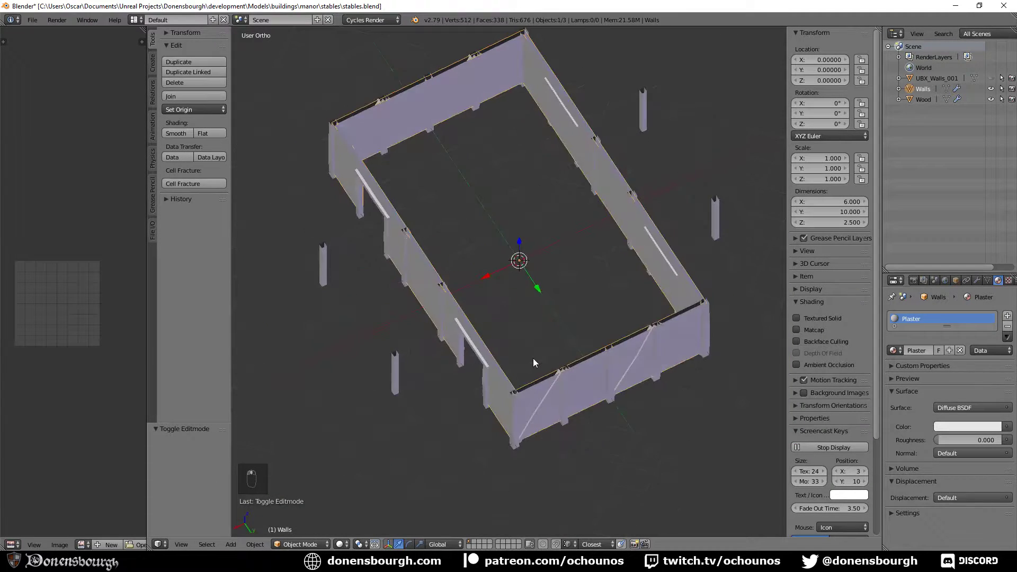
pyautogui.scroll(3, 533, 362)
pyautogui.moveTo(614, 320); pyautogui.dragTo(520, 377, button='middle')
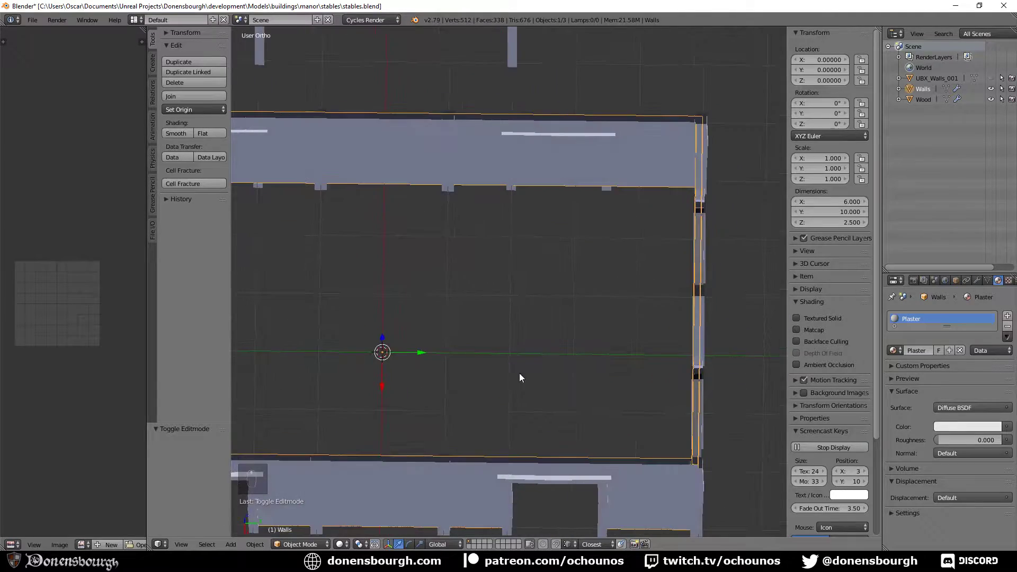
pyautogui.scroll(-2, 519, 377)
pyautogui.moveTo(445, 354); pyautogui.dragTo(578, 334, button='middle')
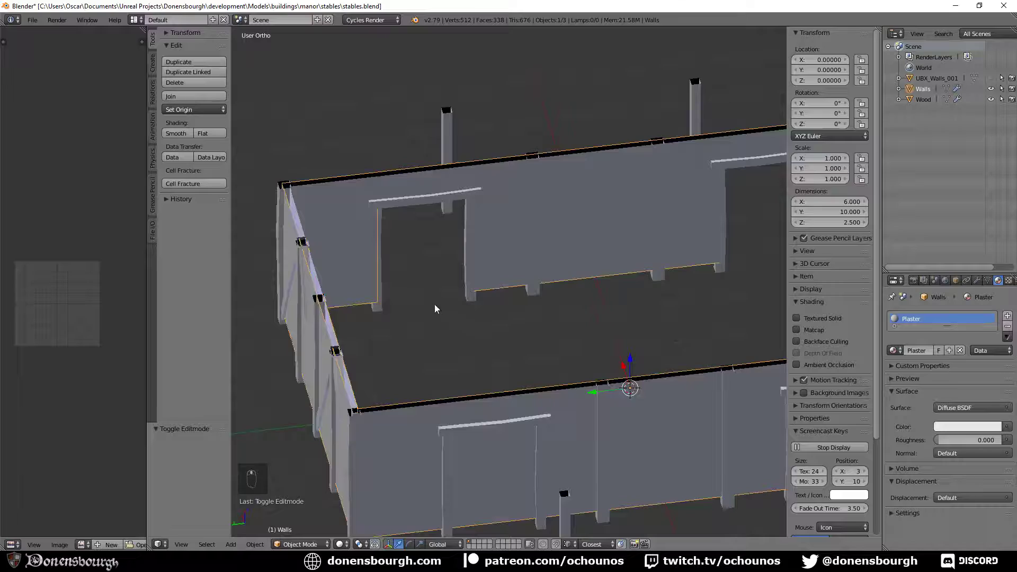
pyautogui.moveTo(434, 308); pyautogui.dragTo(598, 364, button='middle')
pyautogui.press('Tab')
pyautogui.press('Tab')
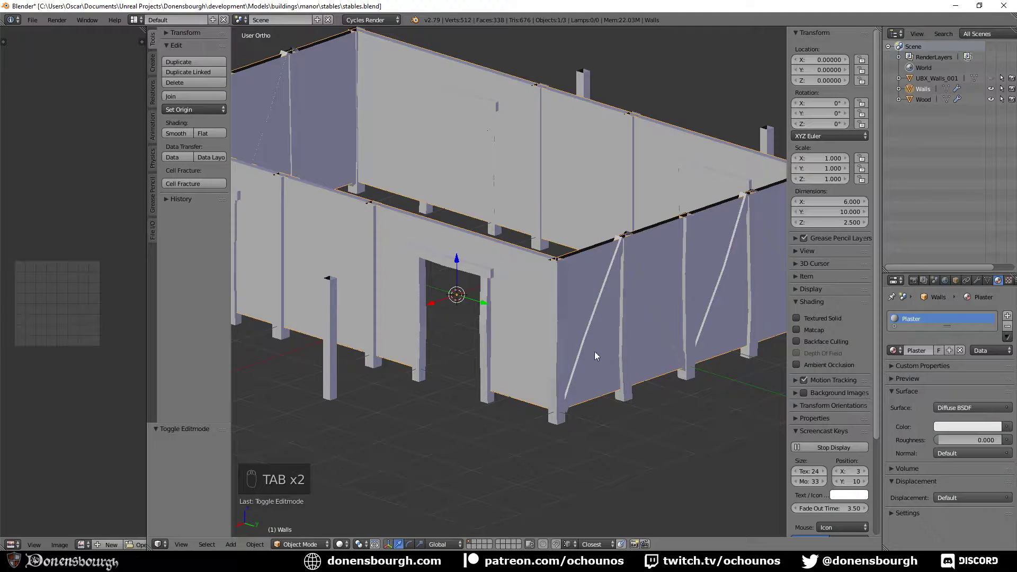
# - Add an edge loop below the middle of the tall wall post beside the doorway and shift it about -0.025 along Y
pyautogui.rightClick(594, 322)
pyautogui.press('Tab')
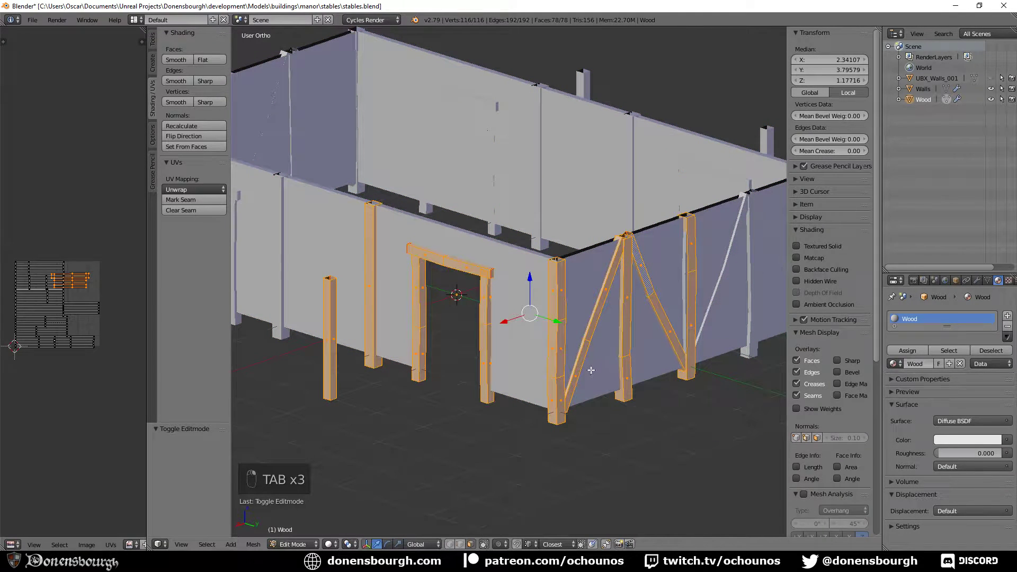
pyautogui.moveTo(421, 342); pyautogui.dragTo(464, 368, button='middle')
pyautogui.scroll(4, 468, 365)
pyautogui.hotkey('ctrl', 'r')
pyautogui.click(442, 333)
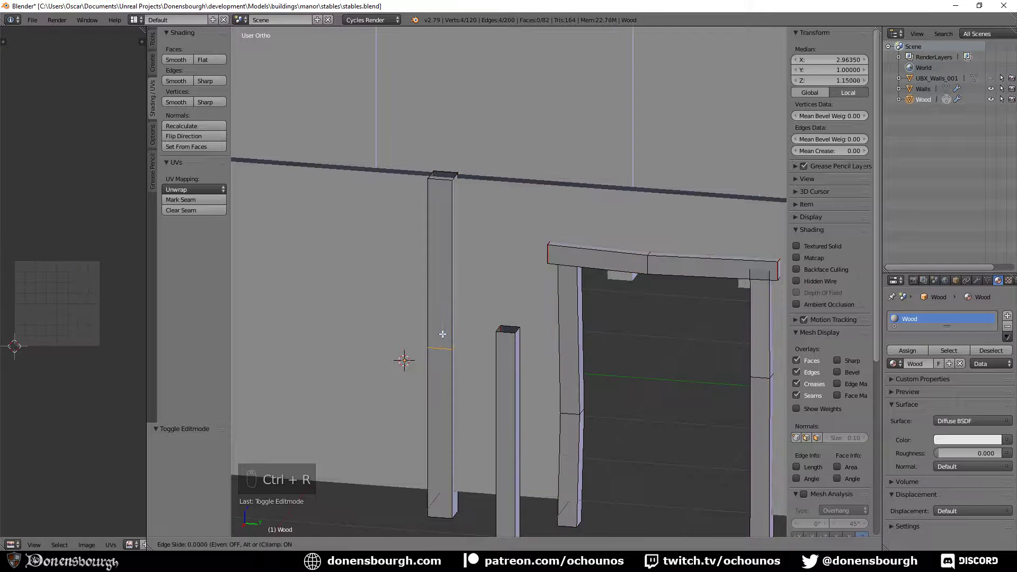
pyautogui.click(441, 372)
pyautogui.moveTo(473, 384); pyautogui.dragTo(470, 384)
pyautogui.scroll(-4, 483, 455)
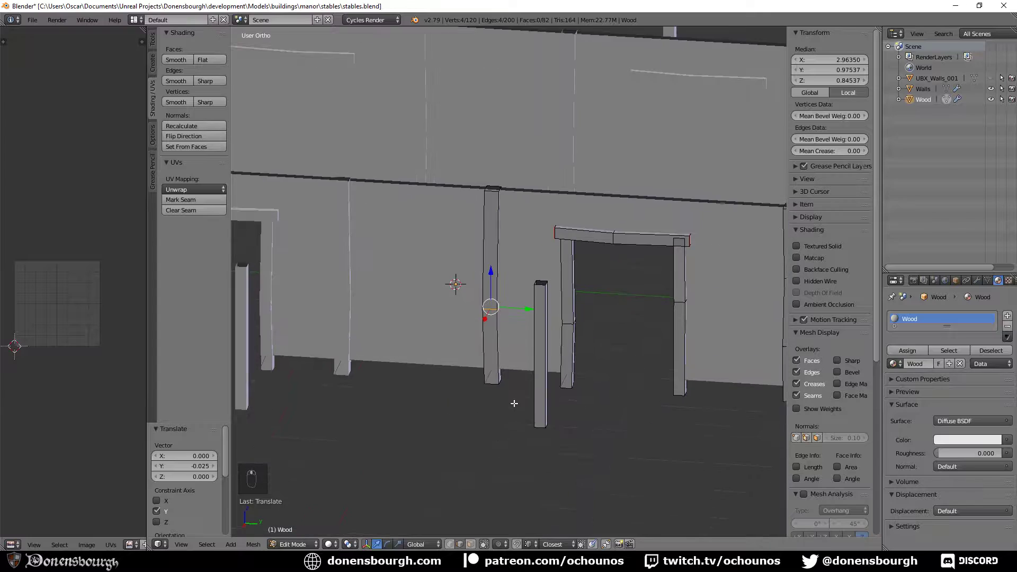
# - Duplicate the free-standing post in front of the doorway and move the copy about -1.883 along X to the wall
pyautogui.press('Tab')
pyautogui.press('Tab')
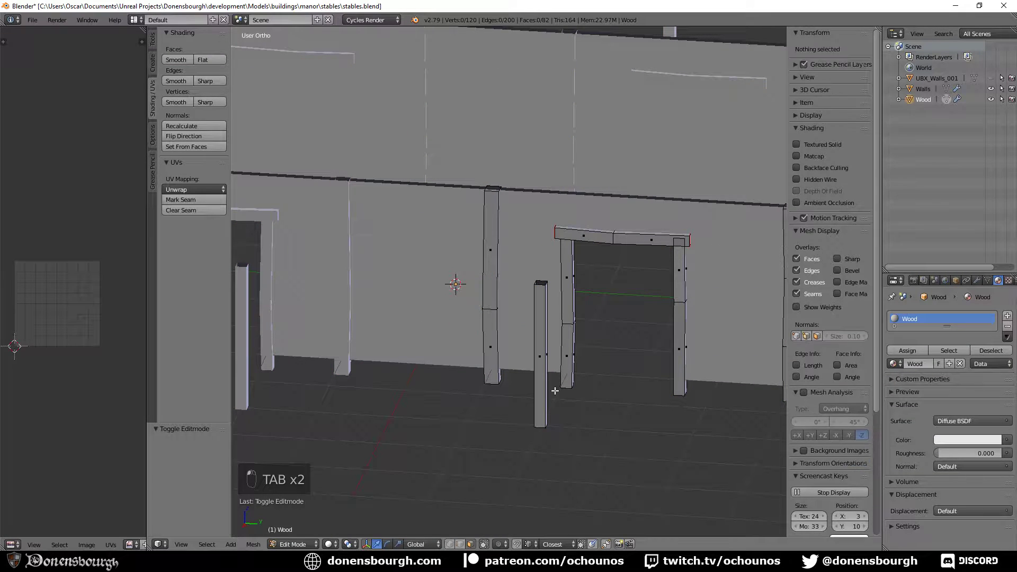
pyautogui.keyDown('alt'); pyautogui.click(554, 382); pyautogui.keyUp('alt')
pyautogui.hotkey('shift', 'd')
pyautogui.rightClick(570, 421)
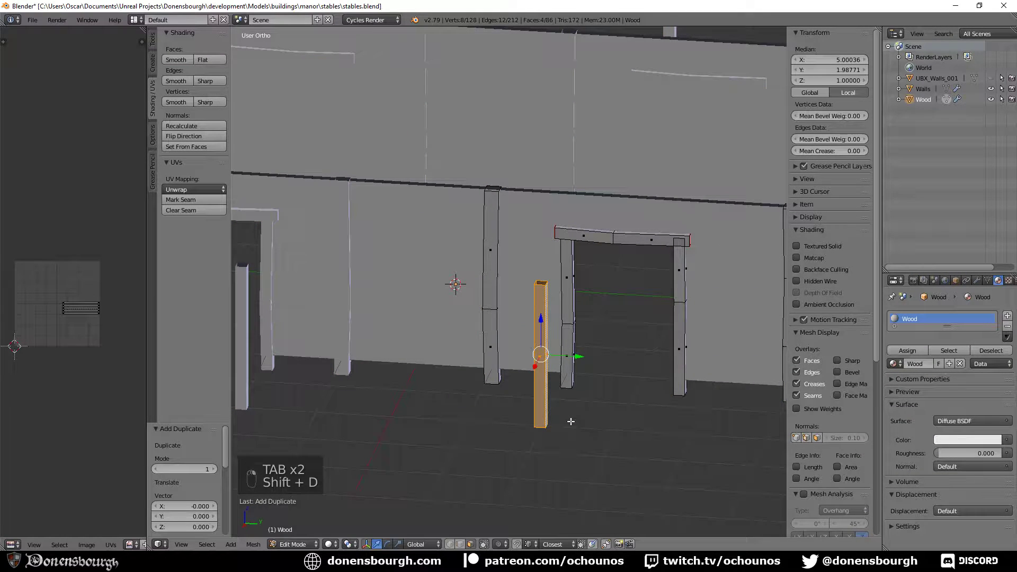
pyautogui.moveTo(570, 421); pyautogui.dragTo(493, 397, button='middle')
pyautogui.press('g')
pyautogui.press('x')
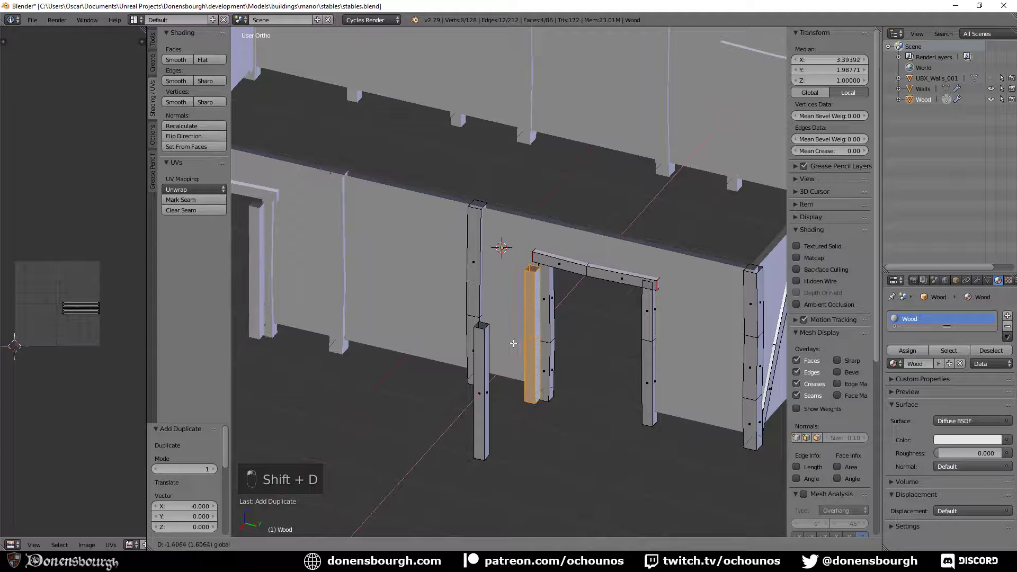
pyautogui.moveTo(522, 326); pyautogui.dragTo(520, 332)
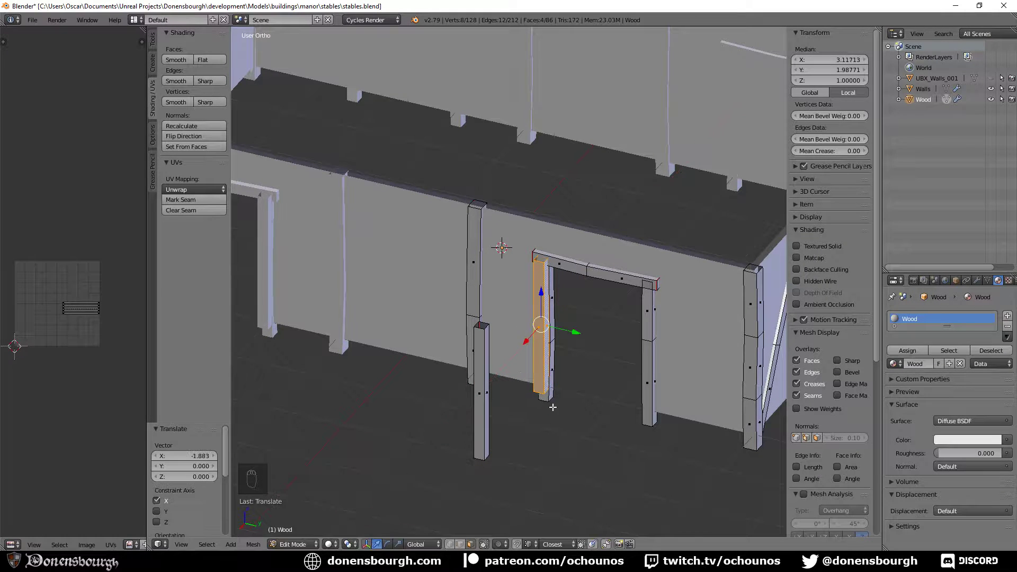
# - Scale the copied post to about 0.898 in X and Y and move it about -0.473 along Y, between the wall post and doorway
pyautogui.press('s')
pyautogui.hotkey('shift', 'z')
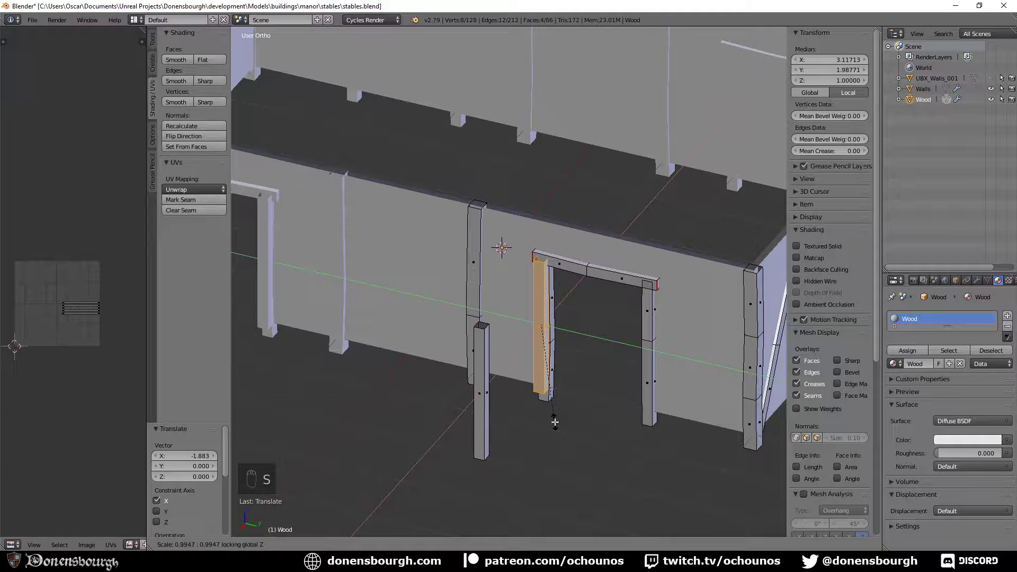
pyautogui.click(551, 412)
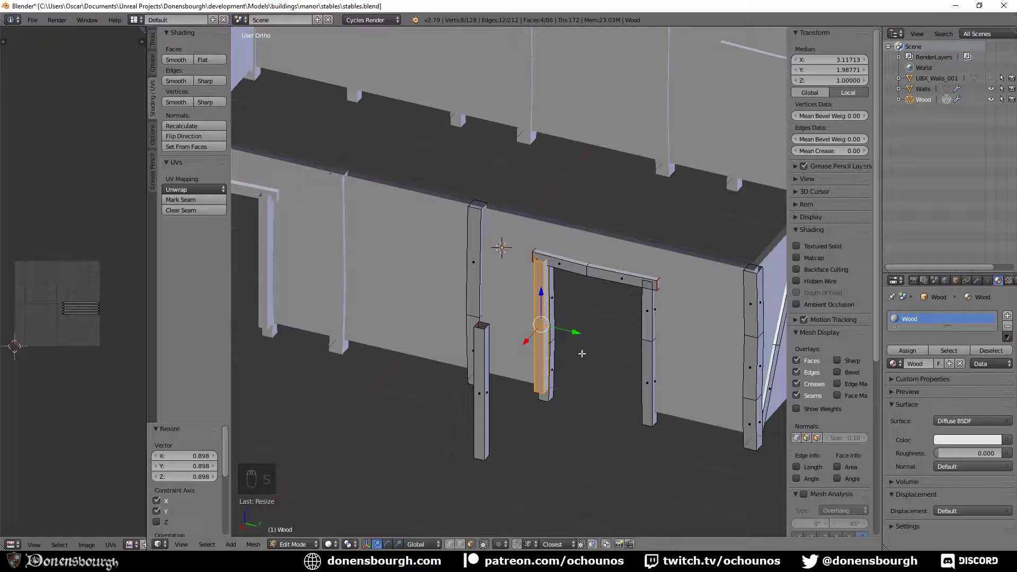
pyautogui.moveTo(577, 334); pyautogui.dragTo(546, 332)
pyautogui.moveTo(510, 392); pyautogui.dragTo(522, 394, button='middle')
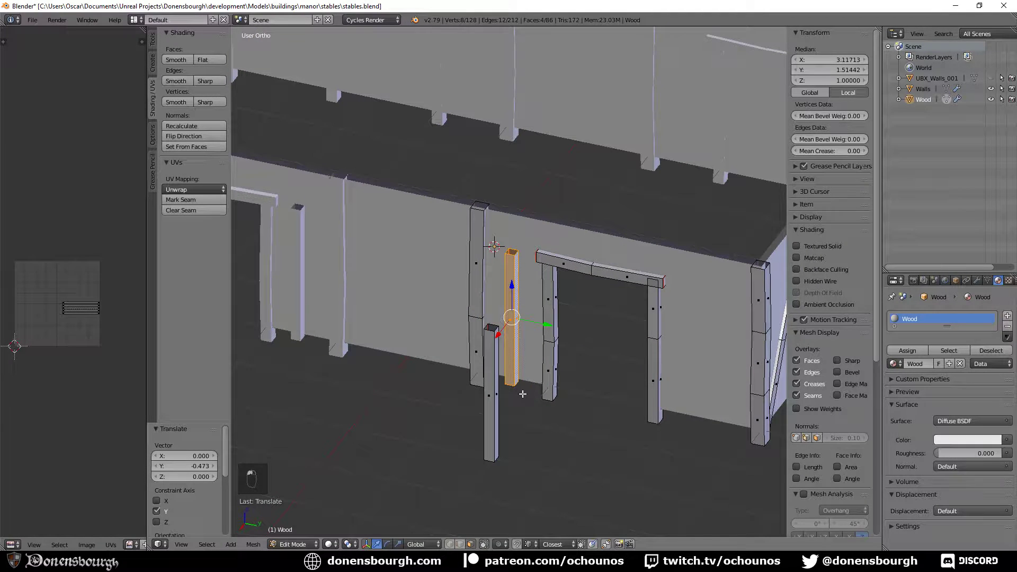
# - Rotate the copied post about 12.4° around X into a diagonal brace and raise it about 0.359 along Z
pyautogui.press('r')
pyautogui.press('x')
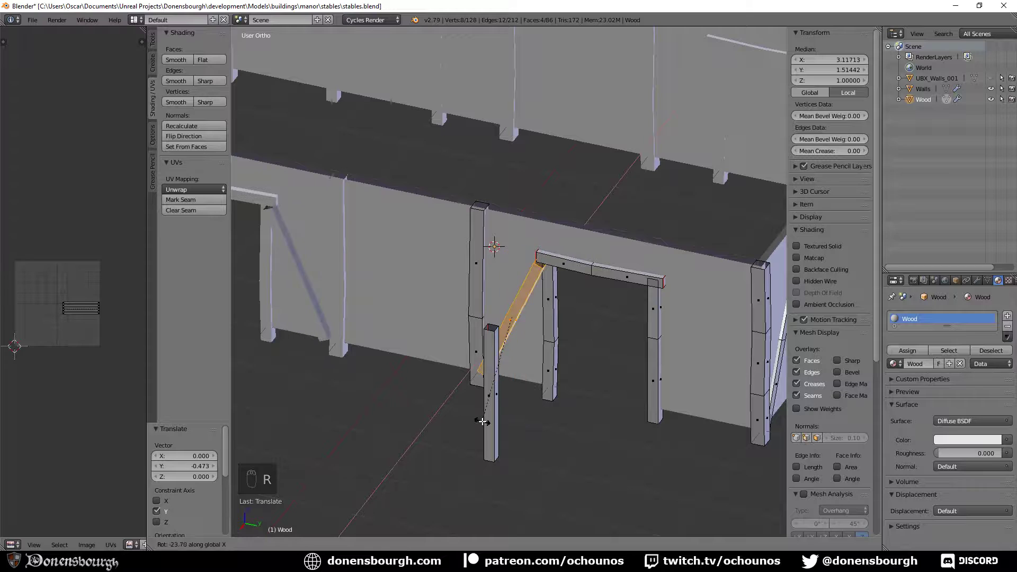
pyautogui.click(547, 413)
pyautogui.moveTo(547, 413); pyautogui.dragTo(488, 408, button='middle')
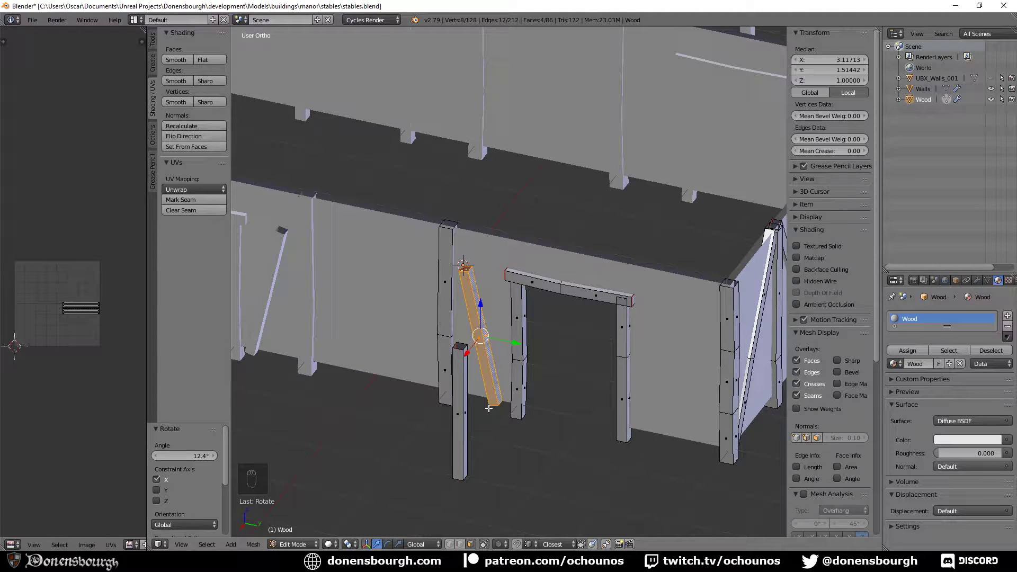
pyautogui.moveTo(488, 408); pyautogui.dragTo(487, 439, button='middle')
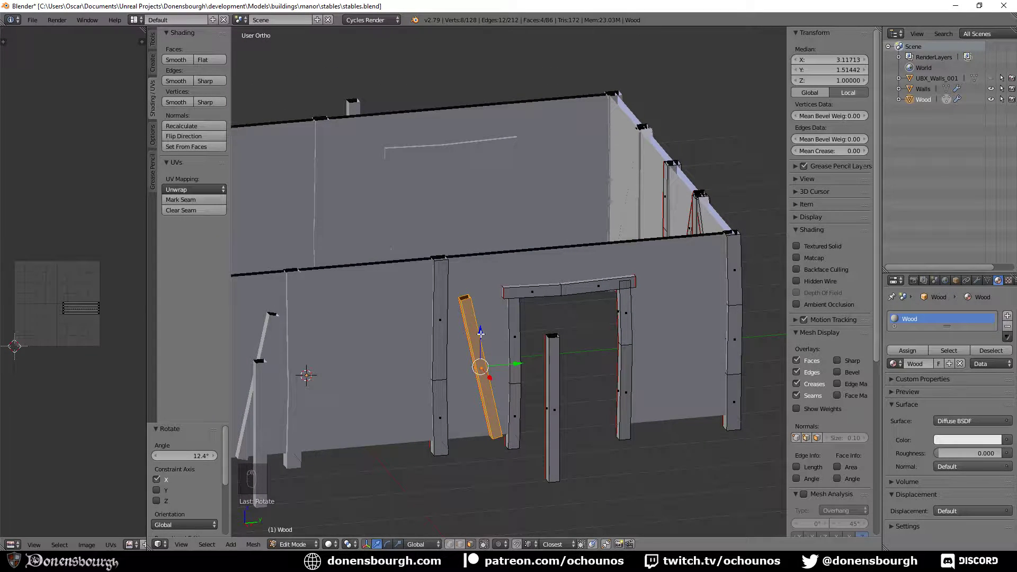
pyautogui.moveTo(480, 333); pyautogui.dragTo(480, 310)
pyautogui.moveTo(471, 333); pyautogui.dragTo(435, 425, button='middle')
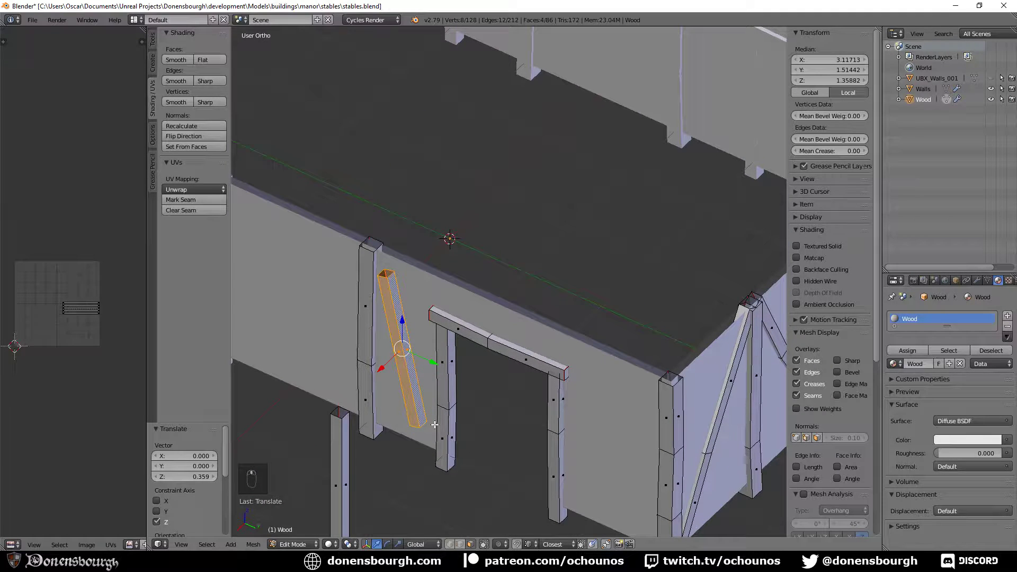
# - Scale the diagonal brace uniformly to about 0.942 and move it about -0.164 along X into the wall
pyautogui.press('s')
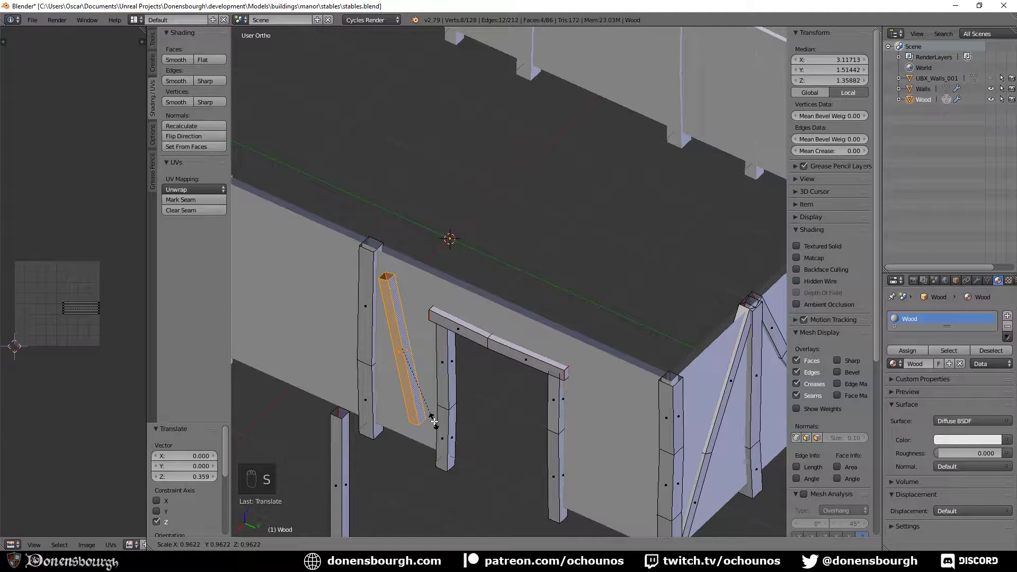
pyautogui.click(432, 422)
pyautogui.moveTo(394, 360); pyautogui.dragTo(392, 373, button='middle')
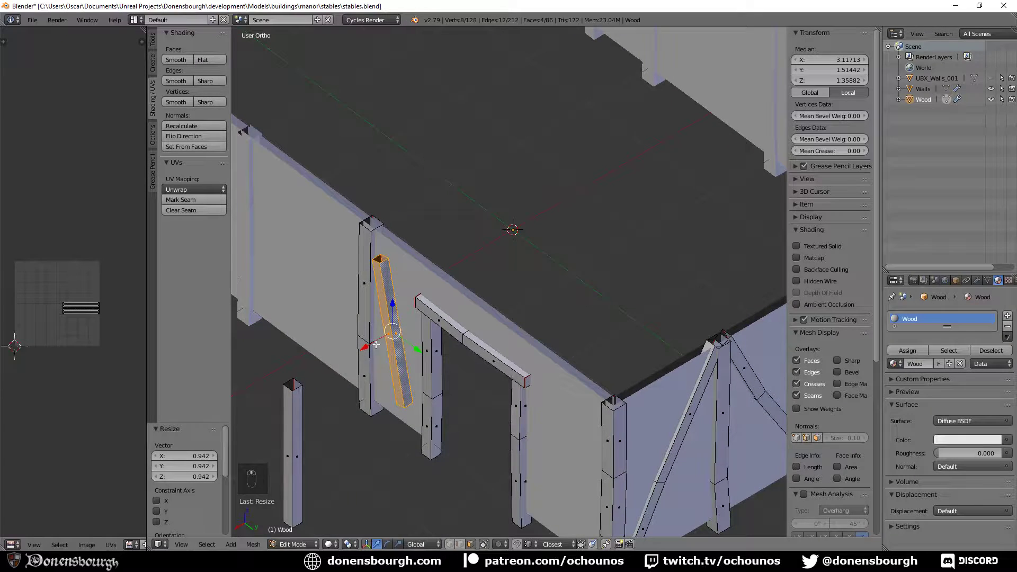
pyautogui.press('g')
pyautogui.press('x')
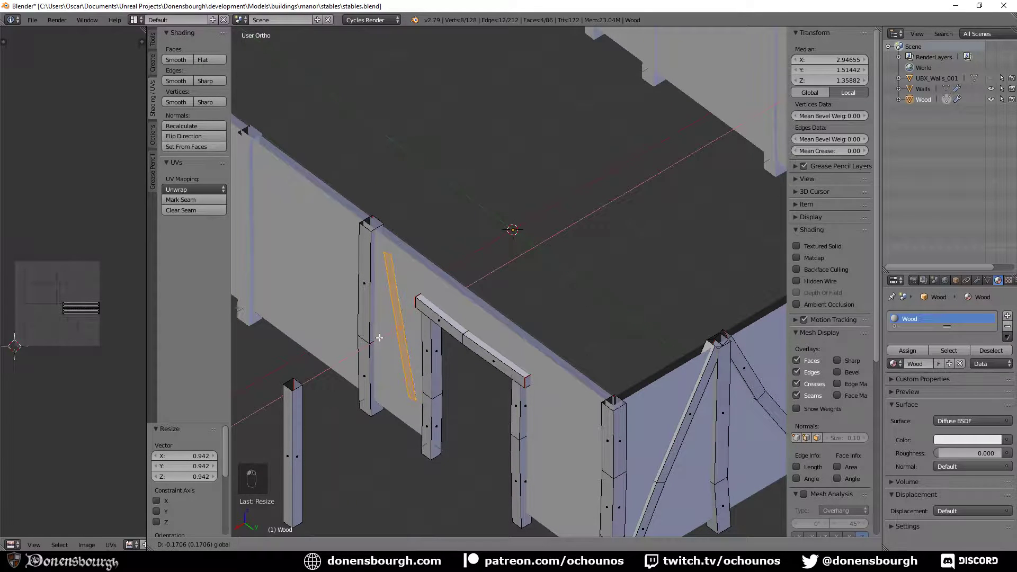
pyautogui.click(380, 338)
pyautogui.moveTo(456, 359)
pyautogui.mouseDown(button='middle')
pyautogui.moveTo(378, 365)
pyautogui.moveTo(461, 364)
pyautogui.mouseUp(button='middle')
# - Scale the diagonal brace beside the doorway up uniformly by about 1.158 and again by about 1.120
pyautogui.press('s')
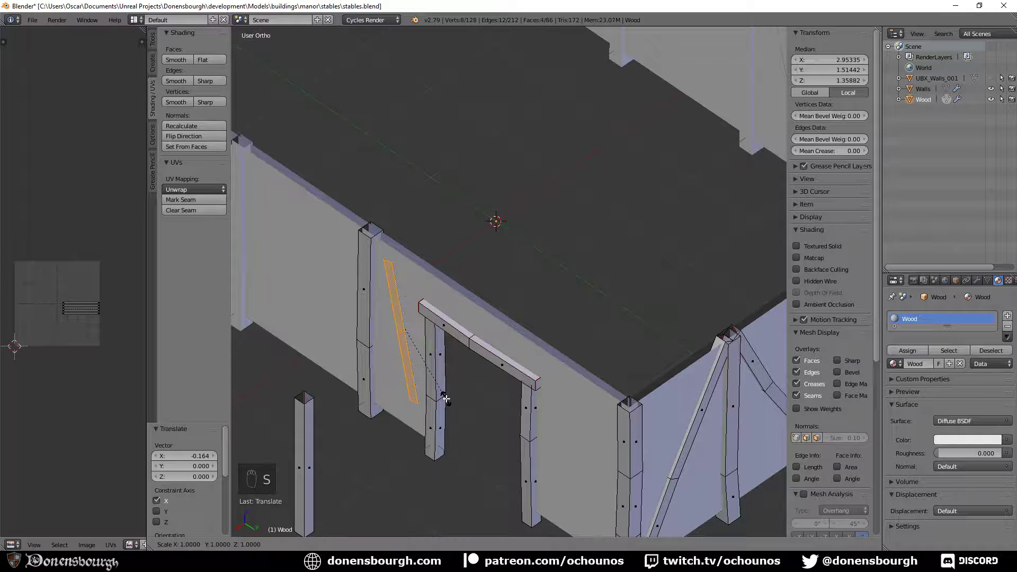
pyautogui.click(447, 410)
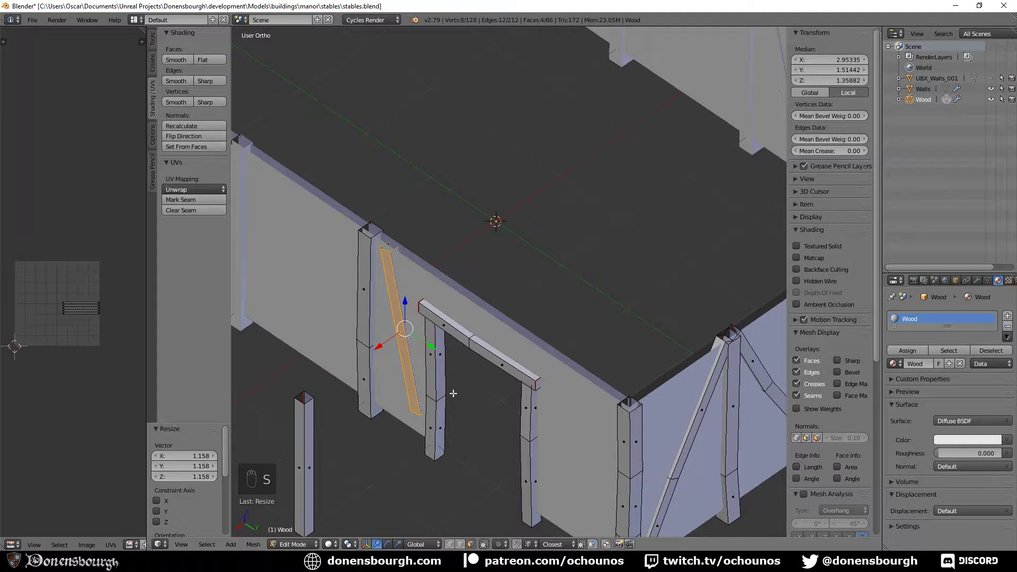
pyautogui.moveTo(447, 411); pyautogui.dragTo(347, 323, button='middle')
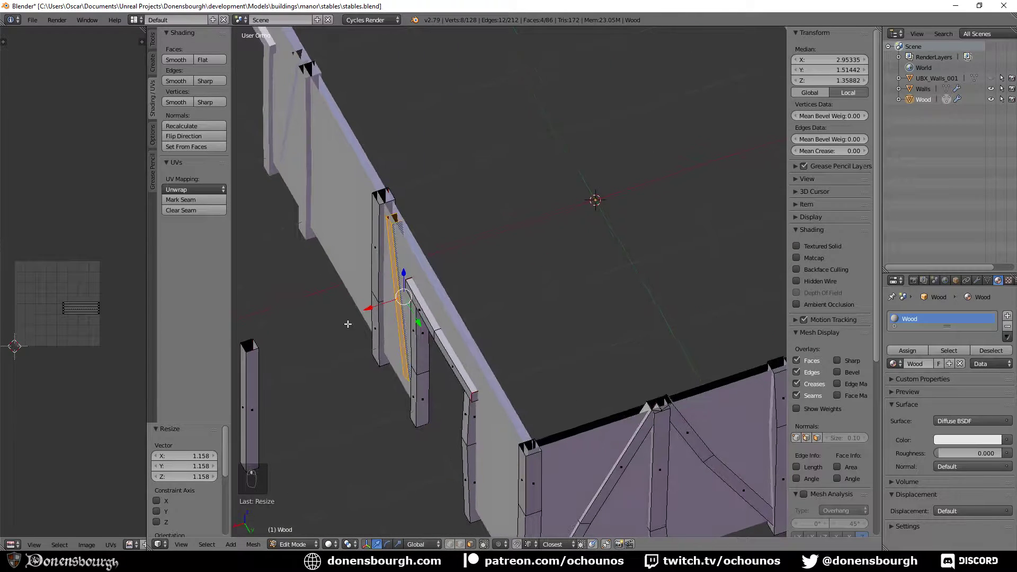
pyautogui.press('s')
pyautogui.click(387, 374)
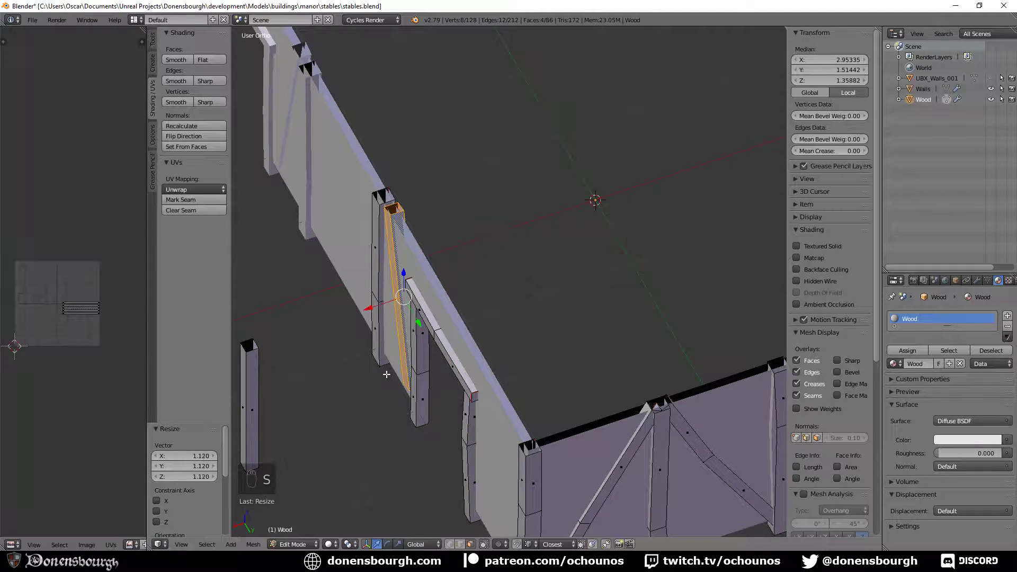
# - Move the diagonal brace about -0.017 along X into the wall and lower it about 0.214 along Z
pyautogui.moveTo(387, 374); pyautogui.dragTo(464, 352, button='middle')
pyautogui.press('g')
pyautogui.press('x')
pyautogui.click(370, 291)
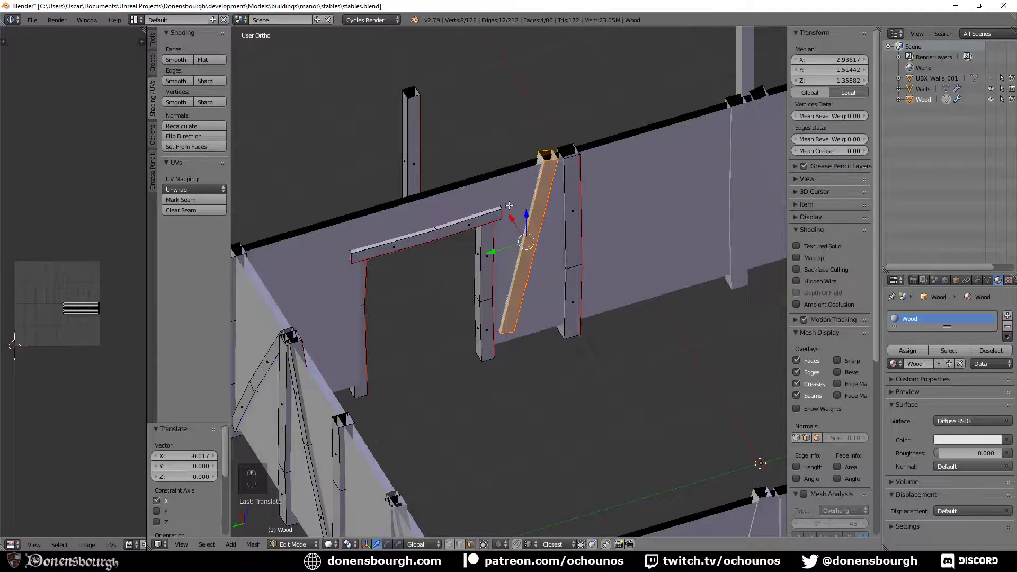
pyautogui.press('g')
pyautogui.press('z')
pyautogui.click(518, 389)
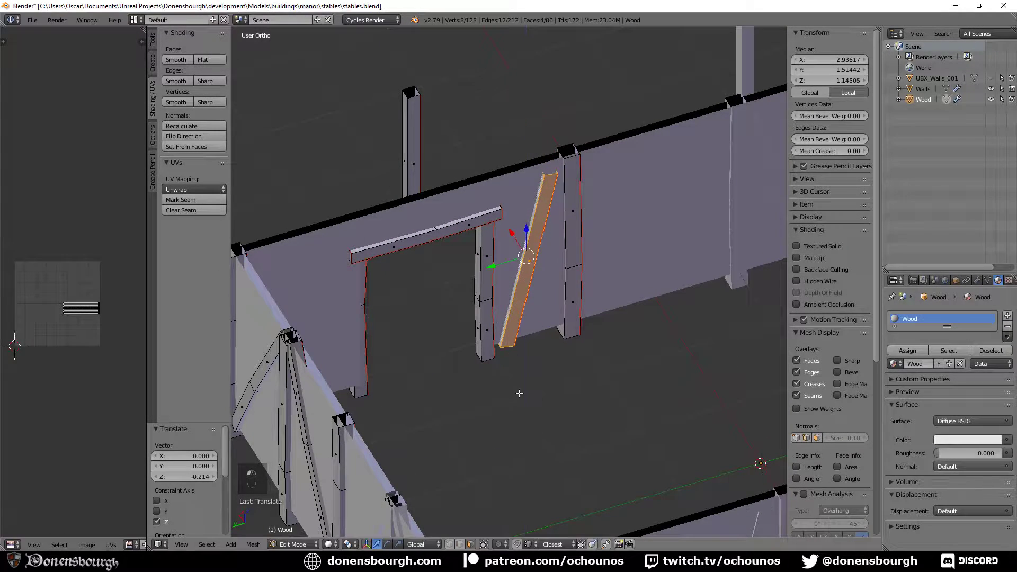
# - Rotate the diagonal brace about 8.57° around X and lower it about 0.113 along Z
pyautogui.moveTo(518, 389); pyautogui.dragTo(553, 400, button='middle')
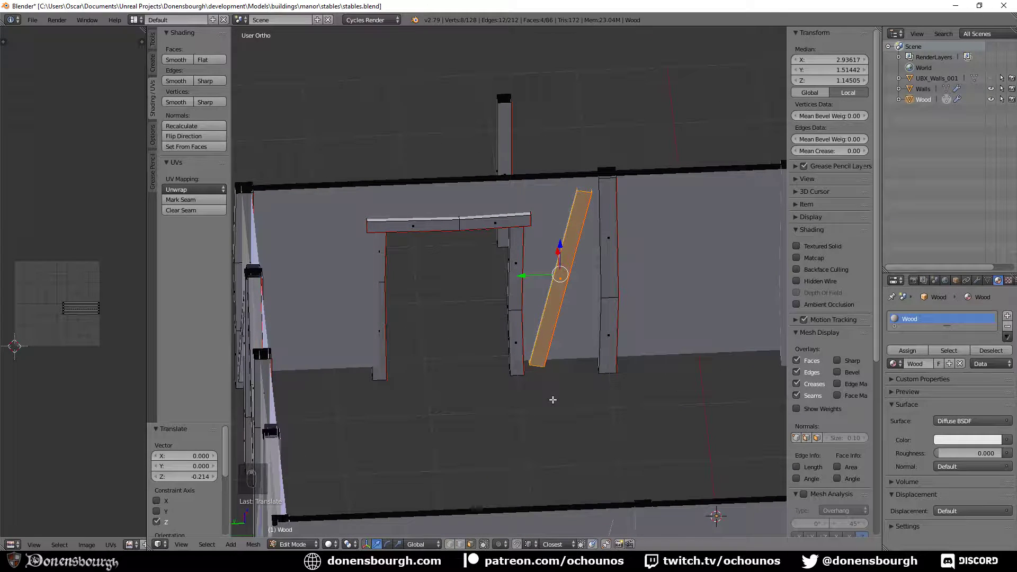
pyautogui.press('r')
pyautogui.press('x')
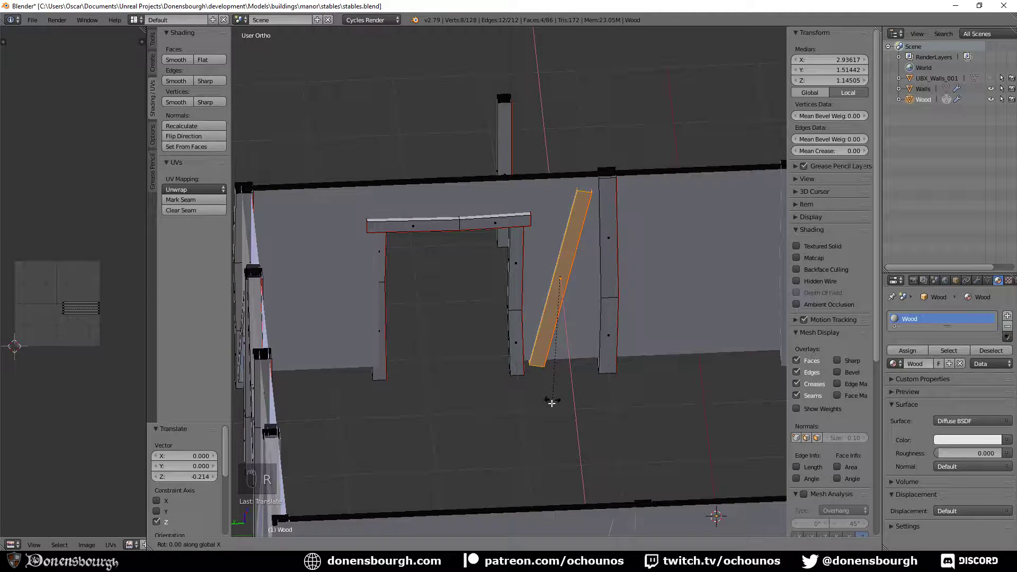
pyautogui.click(527, 427)
pyautogui.moveTo(546, 328); pyautogui.dragTo(548, 281, button='middle')
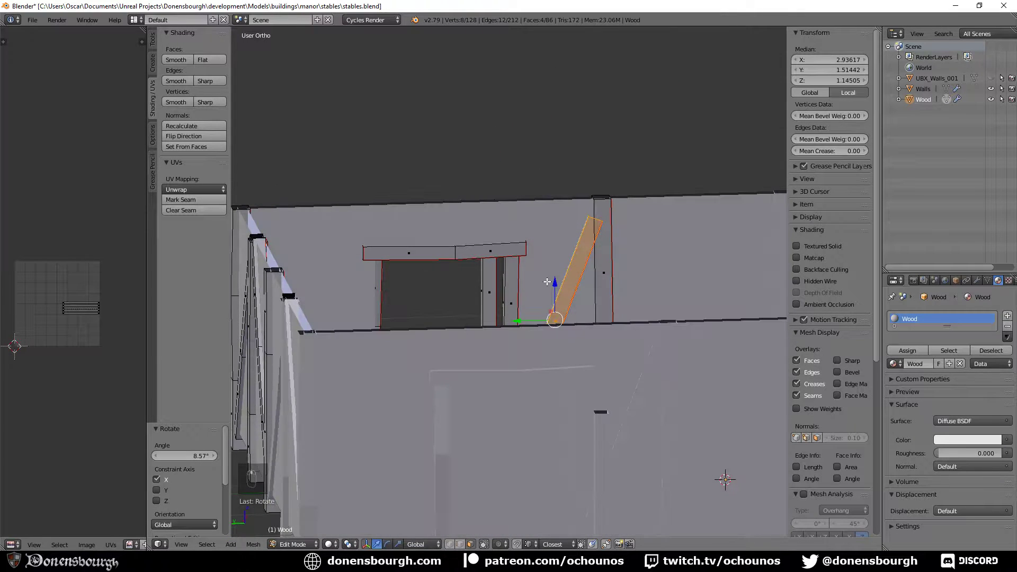
pyautogui.moveTo(552, 279); pyautogui.dragTo(554, 287)
# - Rotate the diagonal brace about -3.24° around X to make it slightly steeper
pyautogui.moveTo(554, 287); pyautogui.dragTo(553, 298, button='middle')
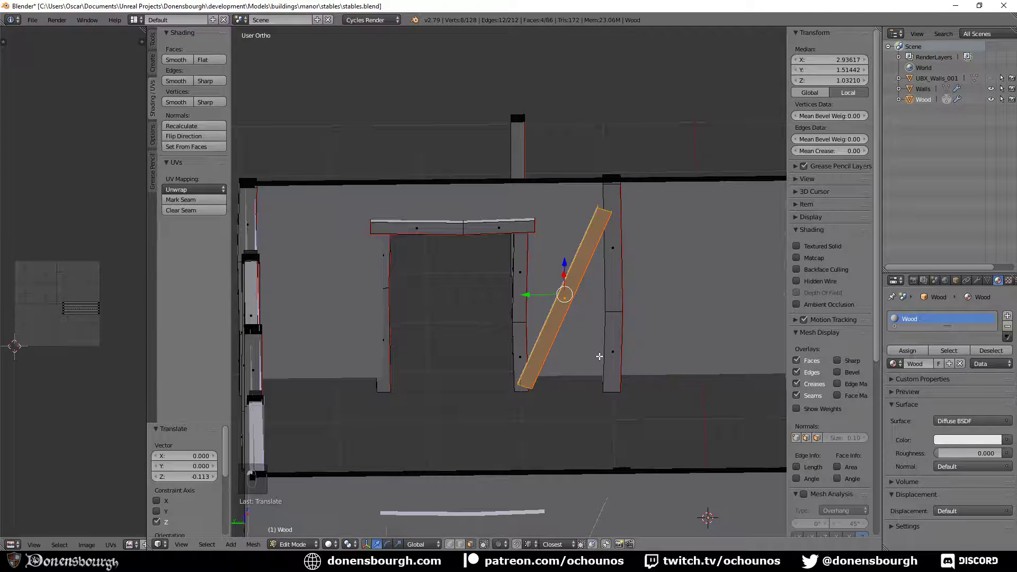
pyautogui.press('r')
pyautogui.press('x')
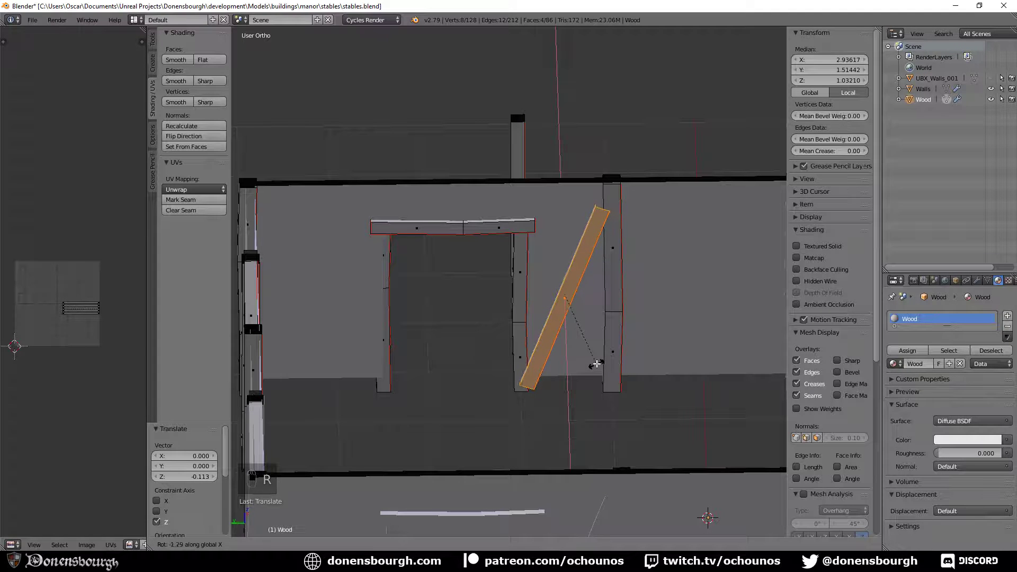
pyautogui.click(599, 363)
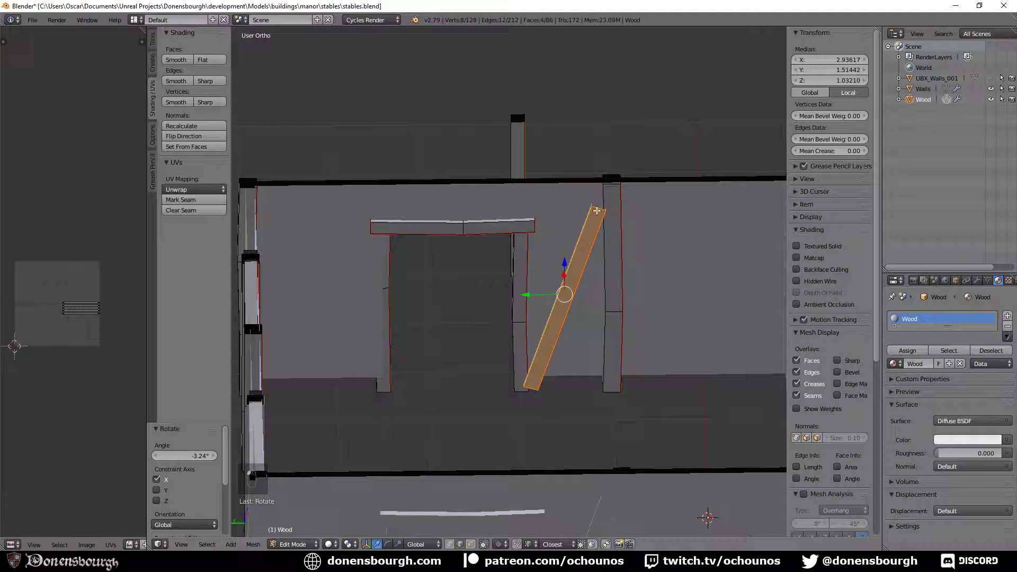
# - Cap the brace's open upper end with a face and set the transform orientation to Normal
pyautogui.keyDown('alt'); pyautogui.rightClick(597, 211); pyautogui.keyUp('alt')
pyautogui.press('f')
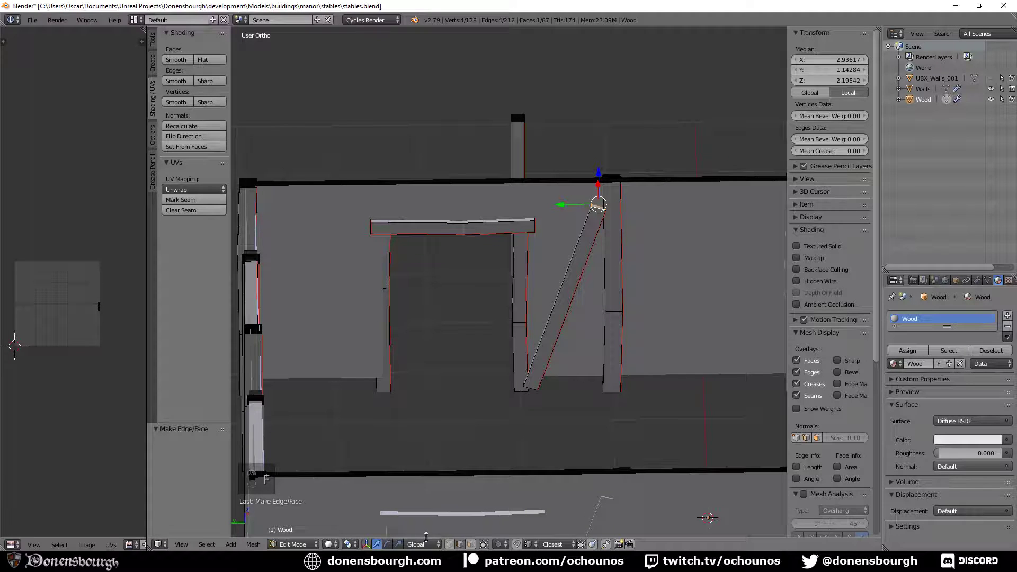
pyautogui.click(421, 543)
pyautogui.click(434, 509)
# - Extend the brace's upper end about 0.345 along its normal Z up to the wall's top edge and delete the cap face
pyautogui.press('g')
pyautogui.press('z')
pyautogui.press('z')
pyautogui.click(625, 152)
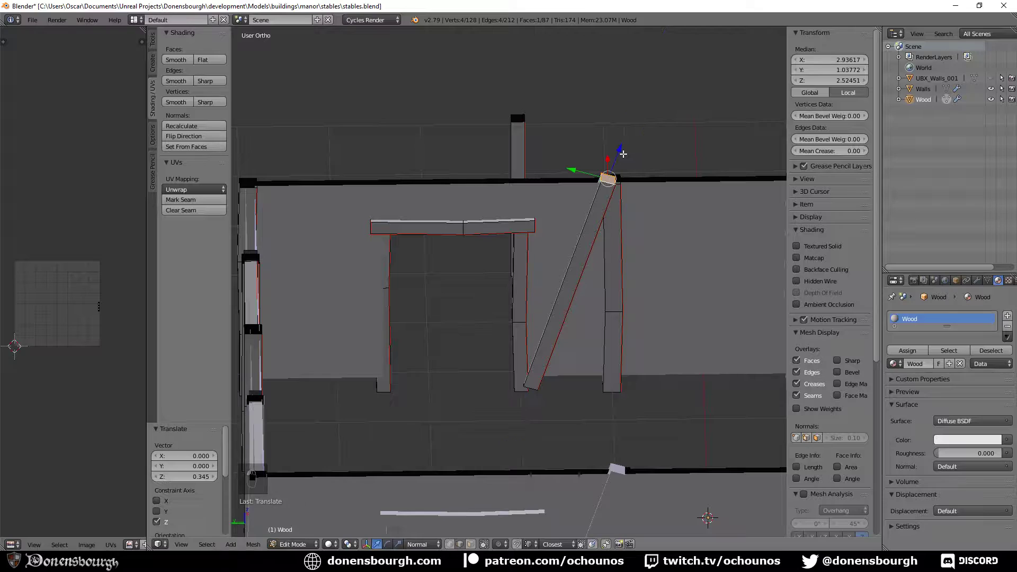
pyautogui.press('x')
pyautogui.click(624, 154)
# - Add one loop cut across the diagonal brace and shift it about -0.058 along global Y to bend the timber
pyautogui.moveTo(595, 311); pyautogui.dragTo(528, 343, button='middle')
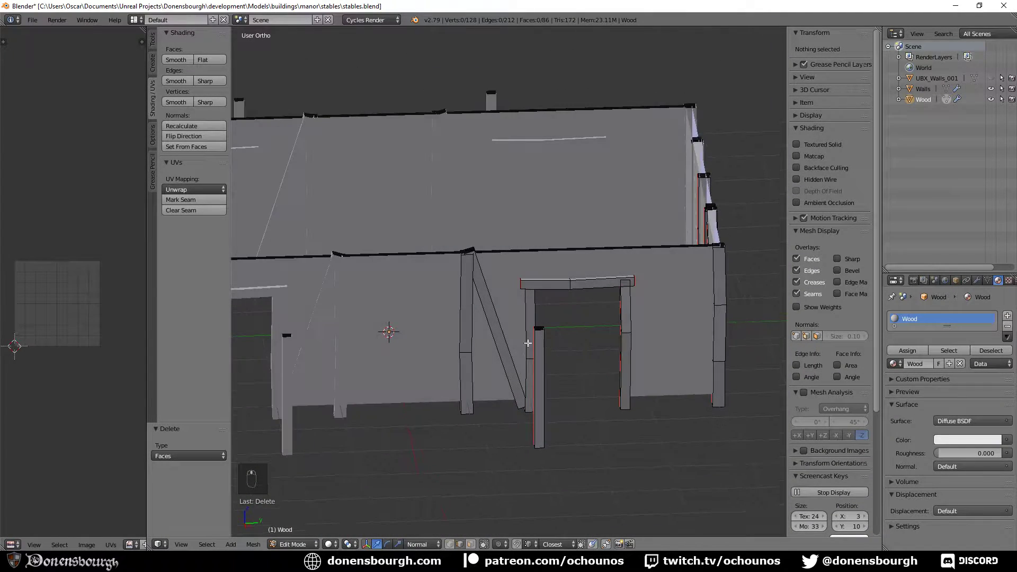
pyautogui.hotkey('ctrl', 'r')
pyautogui.click(503, 338)
pyautogui.click(507, 364)
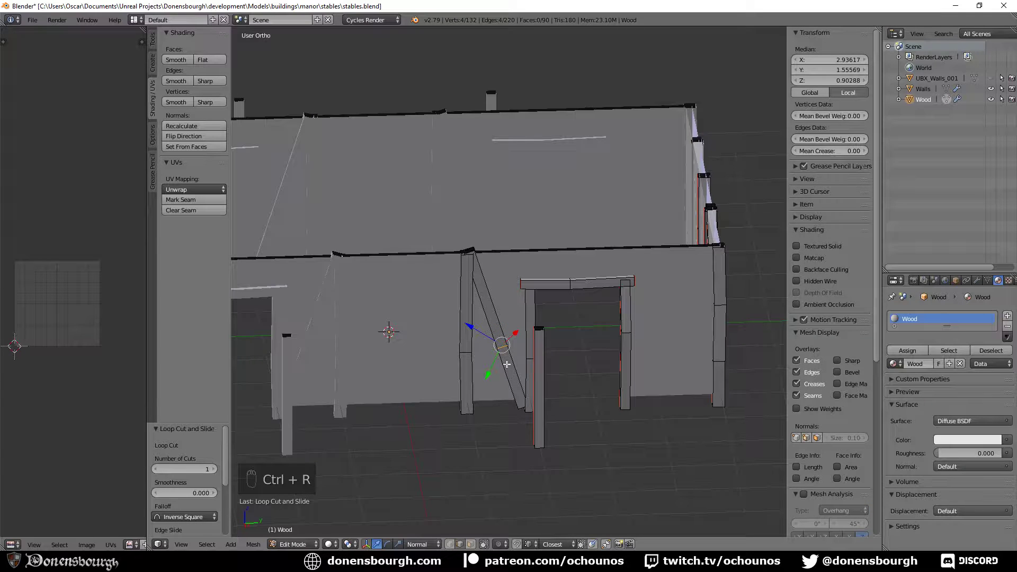
pyautogui.click(422, 544)
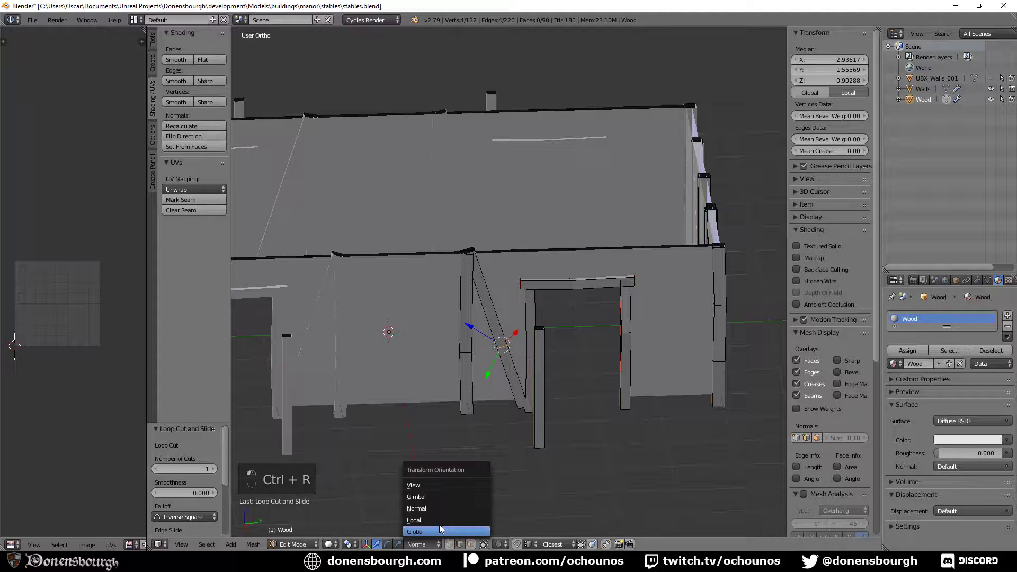
pyautogui.click(439, 529)
pyautogui.moveTo(545, 350); pyautogui.dragTo(514, 388)
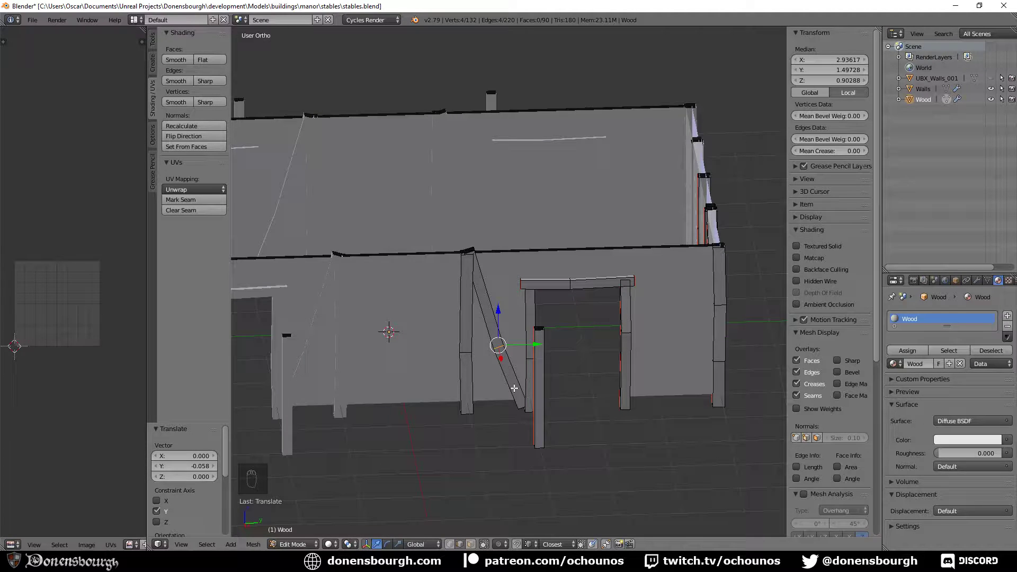
# - Move the brace's new edge loop about 0.090 along Y to bend the timber towards the doorway
pyautogui.moveTo(553, 428); pyautogui.dragTo(522, 425, button='middle')
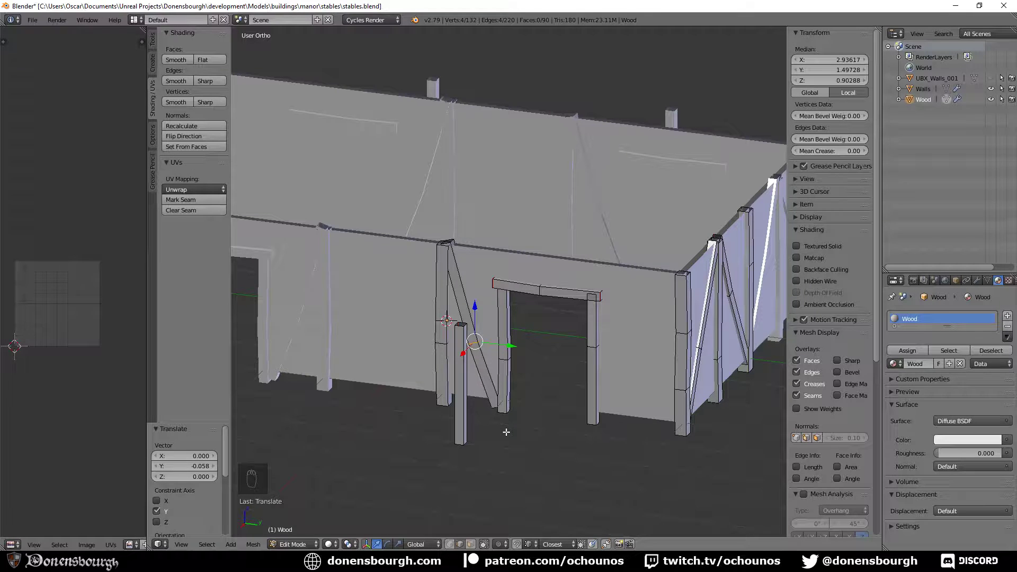
pyautogui.moveTo(512, 429); pyautogui.dragTo(530, 414, button='middle')
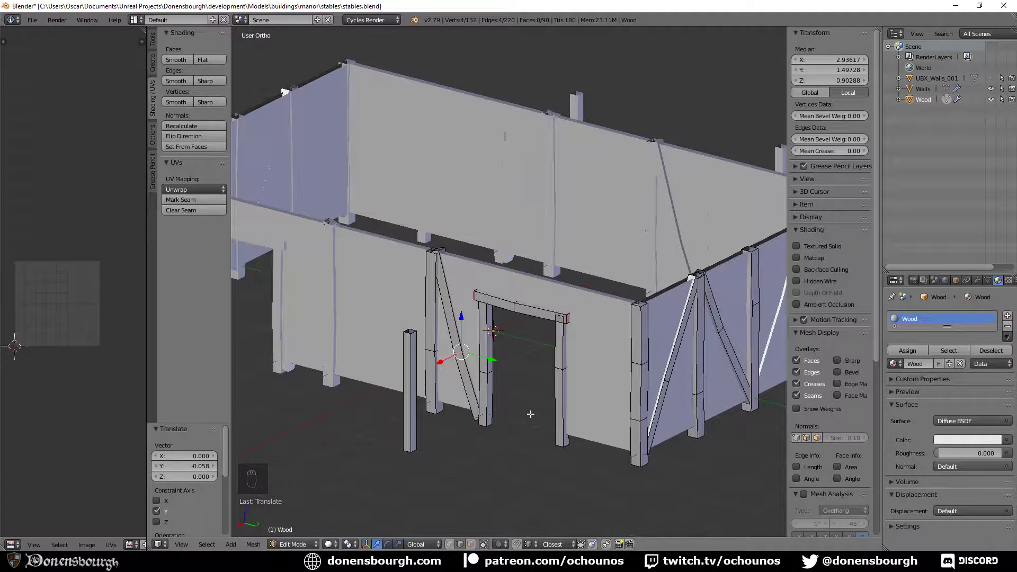
pyautogui.moveTo(493, 425); pyautogui.dragTo(502, 438, button='middle')
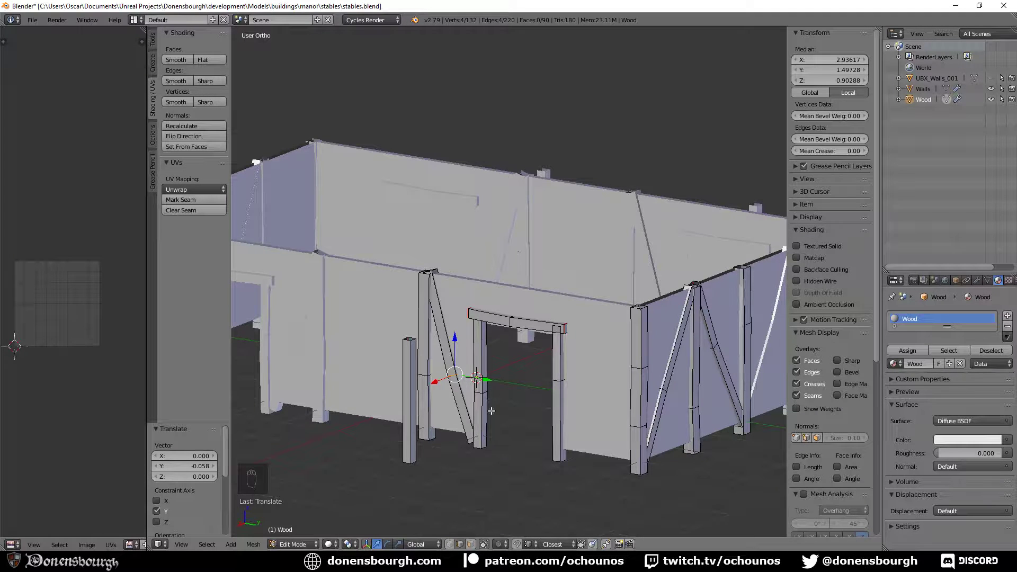
pyautogui.moveTo(492, 411); pyautogui.dragTo(523, 404, button='middle')
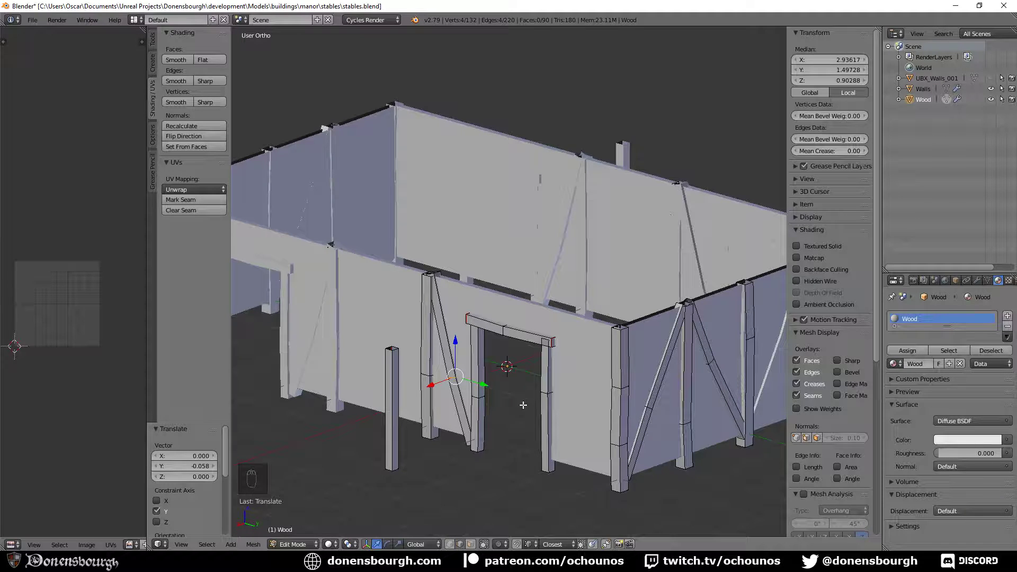
pyautogui.moveTo(536, 387)
pyautogui.mouseDown(button='middle')
pyautogui.moveTo(498, 385)
pyautogui.moveTo(550, 399)
pyautogui.mouseUp(button='middle')
pyautogui.scroll(2, 498, 385)
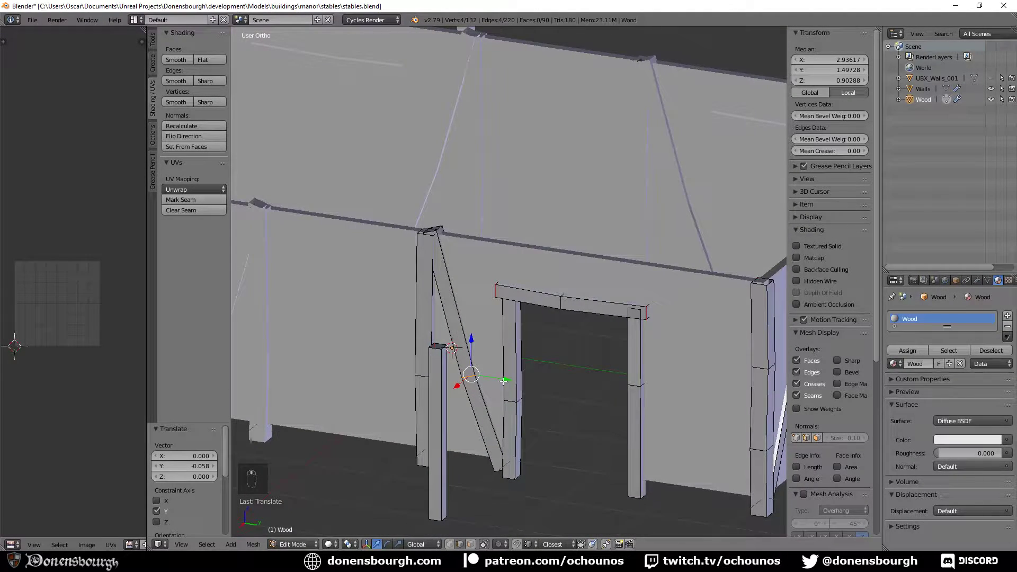
pyautogui.moveTo(503, 380); pyautogui.dragTo(513, 380)
# - Select the faces of the free-standing post in front of the wall and duplicate them
pyautogui.moveTo(545, 416); pyautogui.dragTo(422, 397, button='middle')
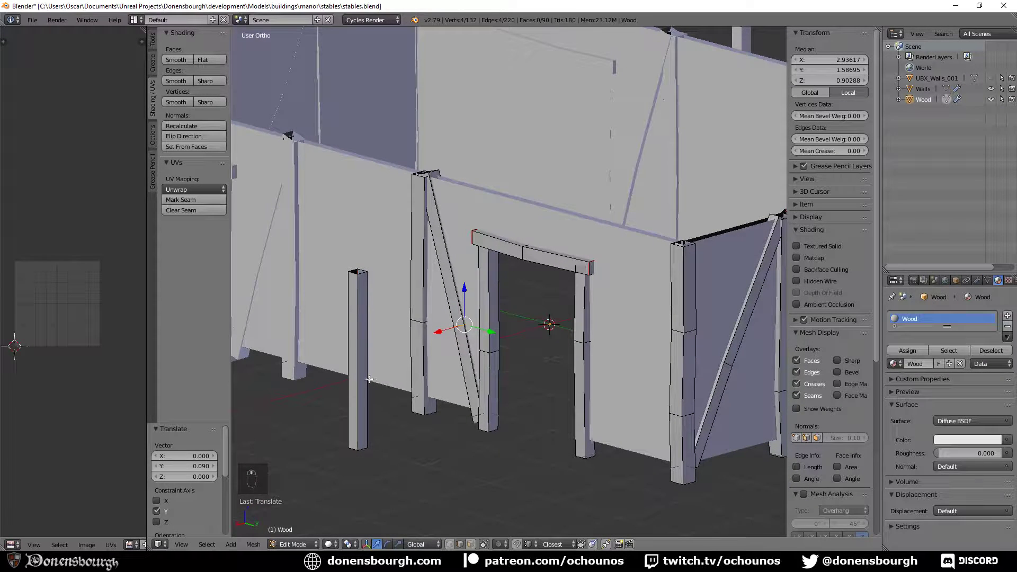
pyautogui.click(470, 544)
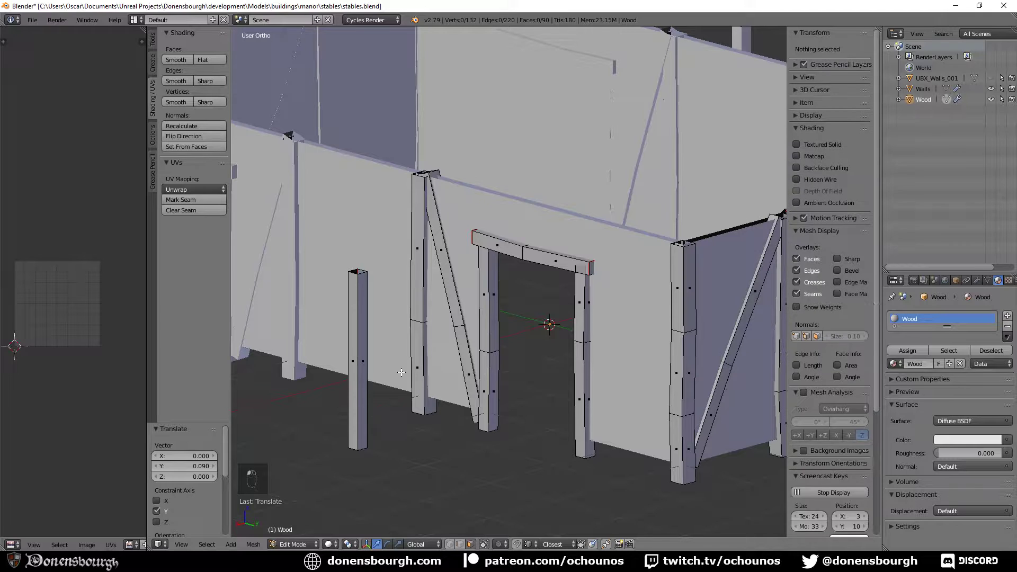
pyautogui.keyDown('alt'); pyautogui.click(365, 381); pyautogui.keyUp('alt')
pyautogui.hotkey('shift', 'd')
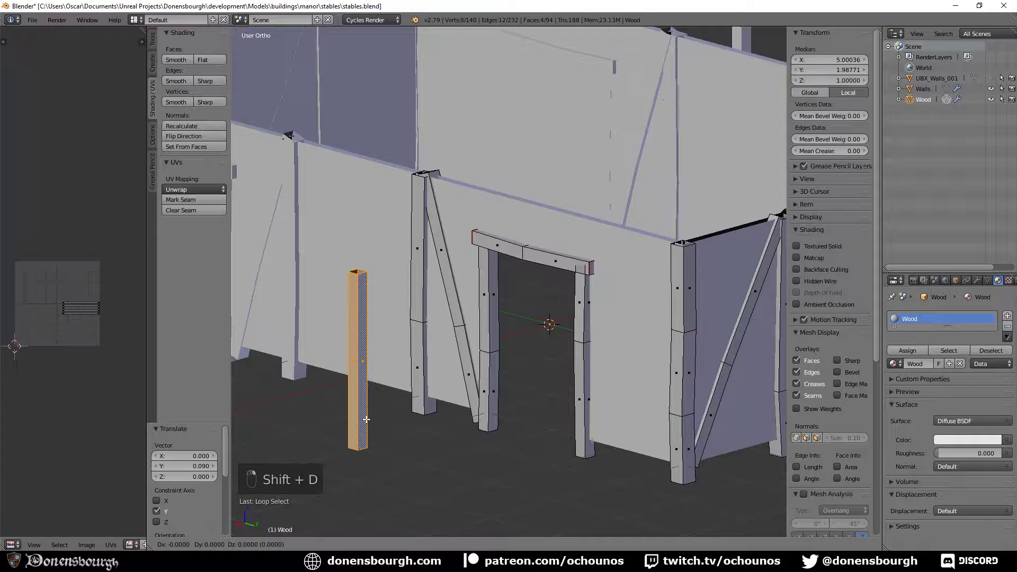
# - Duplicate the freestanding wood post in place and move the copy about -2.024 along X to the wall beside the doorway
pyautogui.rightClick(366, 419)
pyautogui.moveTo(386, 368); pyautogui.dragTo(632, 364)
pyautogui.moveTo(616, 407); pyautogui.dragTo(415, 463, button='middle')
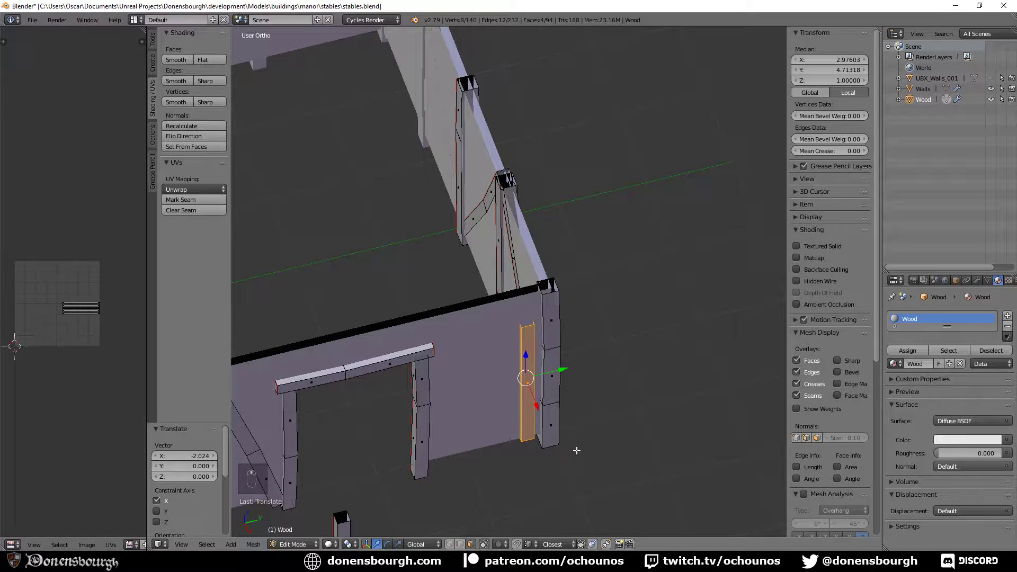
# - Tilt the post copy about -29.9° around X and shift it about -0.501 along Y to form a diagonal brace between door and corner
pyautogui.press('r')
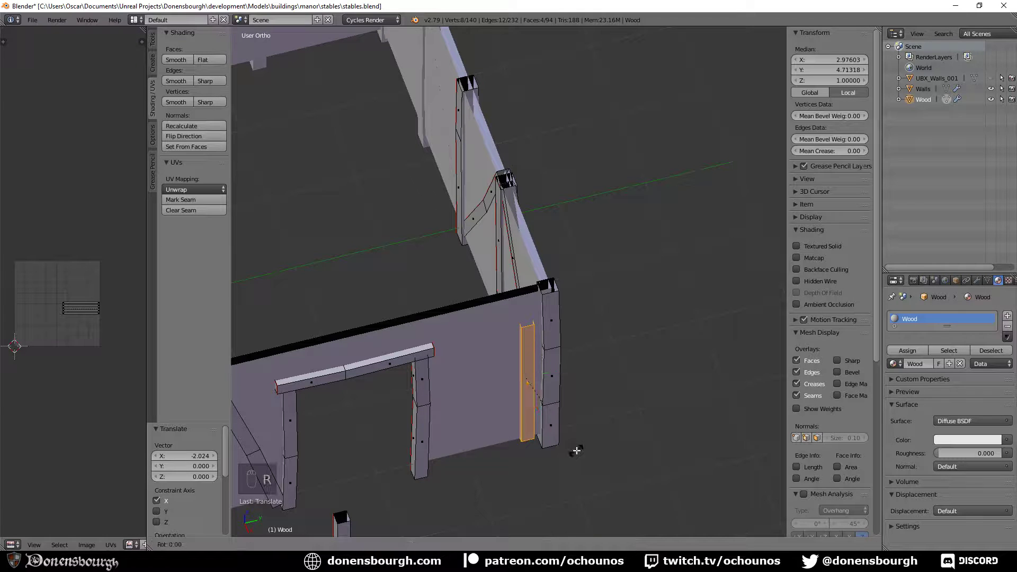
pyautogui.press('x')
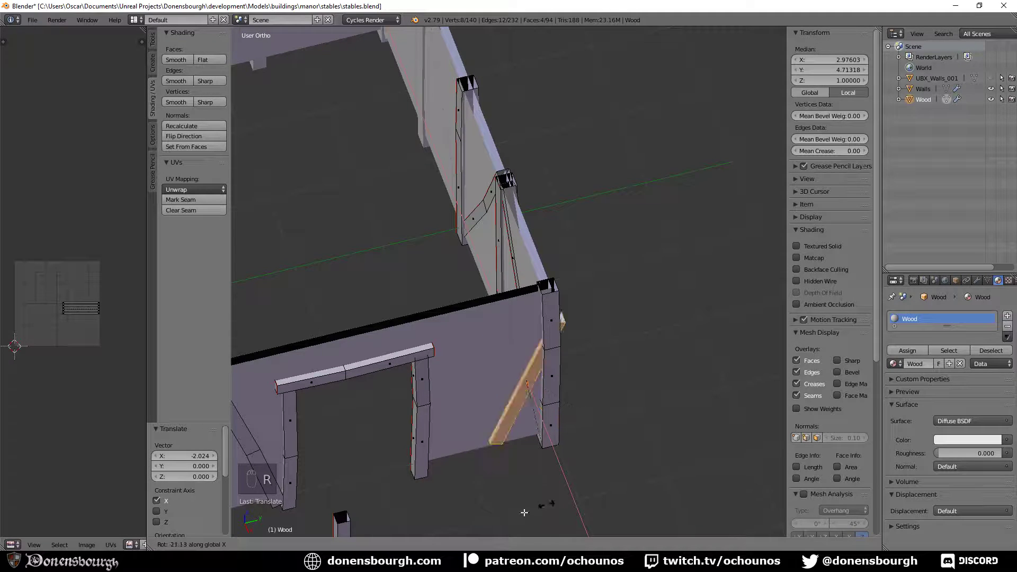
pyautogui.click(535, 485)
pyautogui.press('g')
pyautogui.press('y')
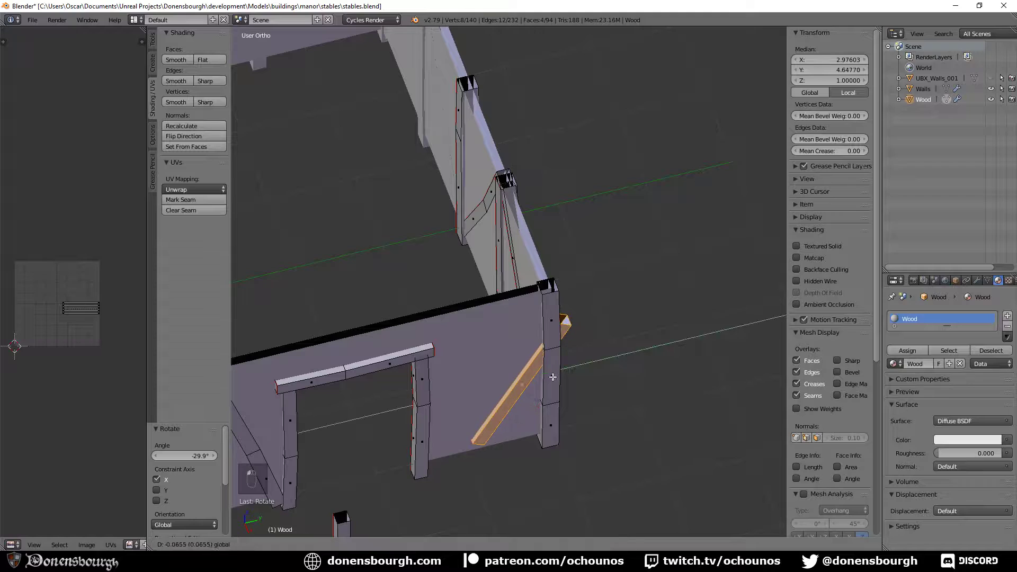
pyautogui.click(522, 401)
pyautogui.moveTo(522, 402); pyautogui.dragTo(488, 394, button='middle')
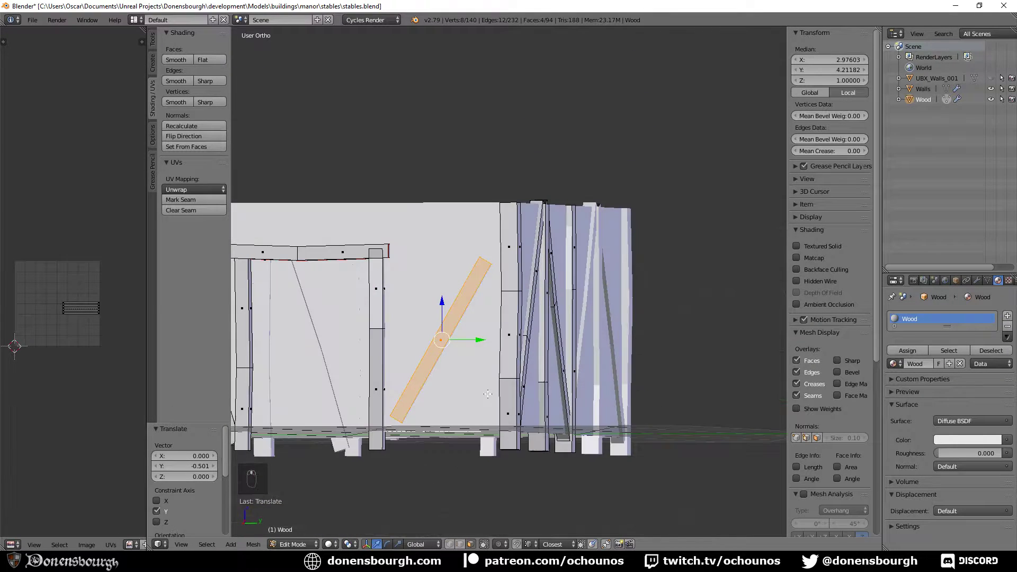
pyautogui.moveTo(459, 332); pyautogui.dragTo(474, 330, button='middle')
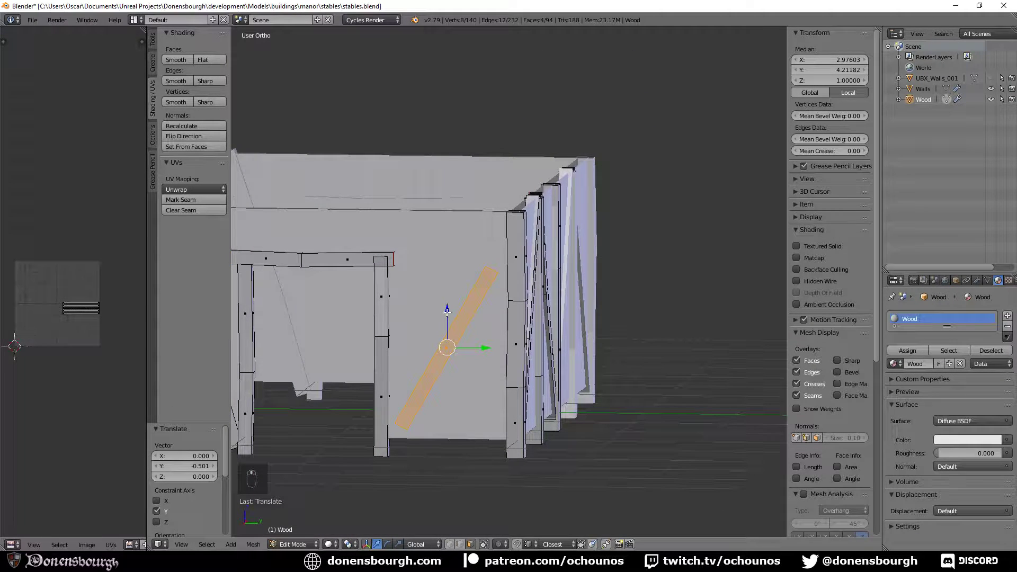
# - Lower the diagonal brace by about 0.07 along Z and rotate it about 5.76° around X
pyautogui.press('g')
pyautogui.press('z')
pyautogui.click(450, 321)
pyautogui.press('r')
pyautogui.press('x')
pyautogui.click(479, 422)
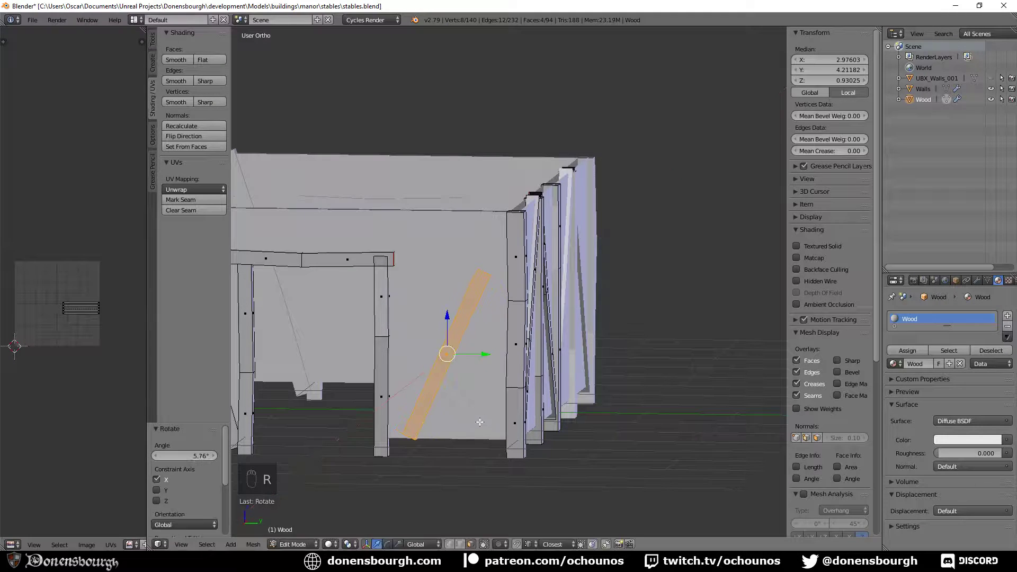
# - Cap the brace's upper end, extend it in Normal orientation to the top of the corner post, and delete the cap face
pyautogui.keyDown('alt'); pyautogui.rightClick(485, 273); pyautogui.keyUp('alt')
pyautogui.press('f')
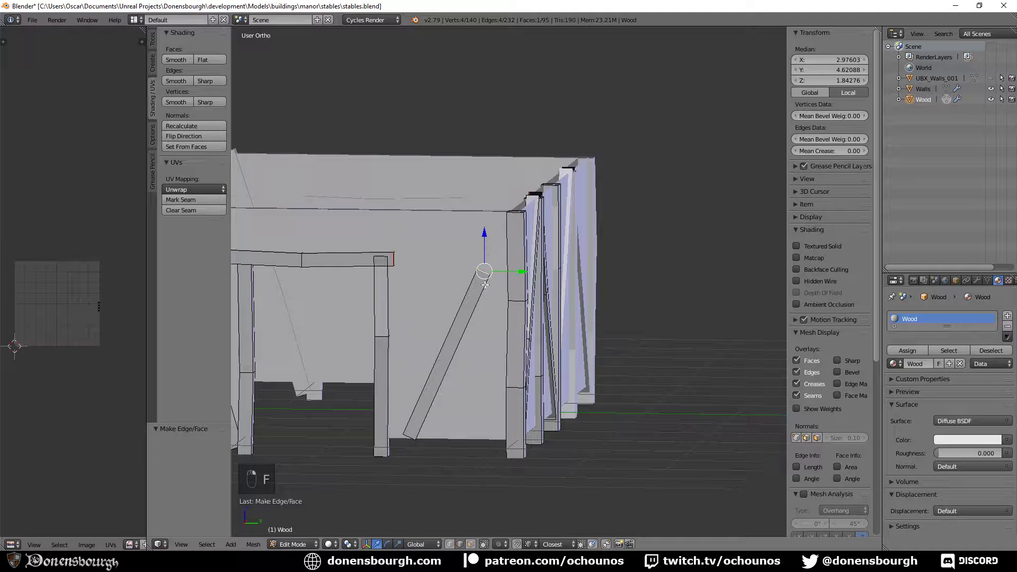
pyautogui.click(423, 543)
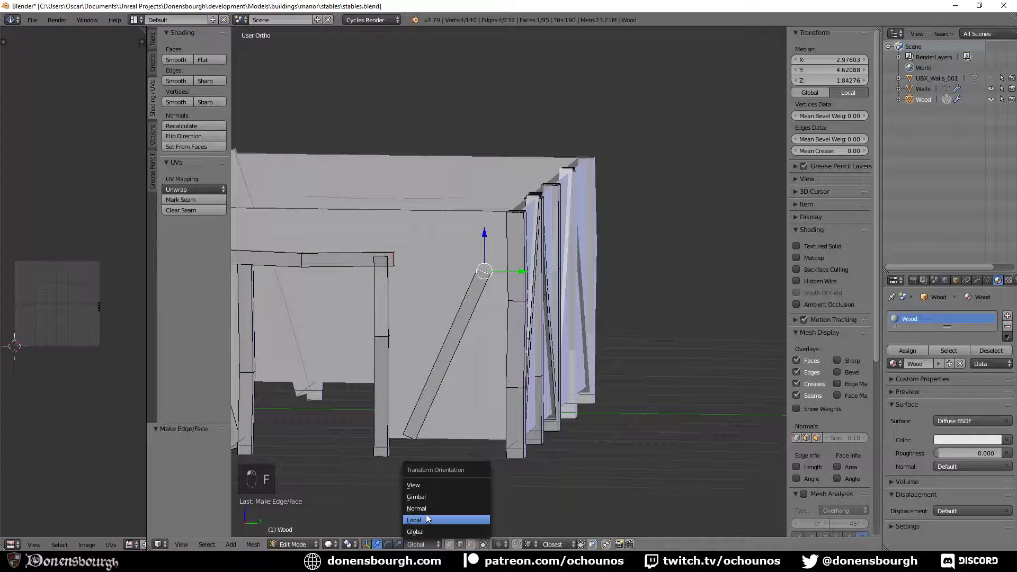
pyautogui.click(424, 510)
pyautogui.moveTo(492, 238); pyautogui.dragTo(537, 181)
pyautogui.press('x')
pyautogui.click(536, 182)
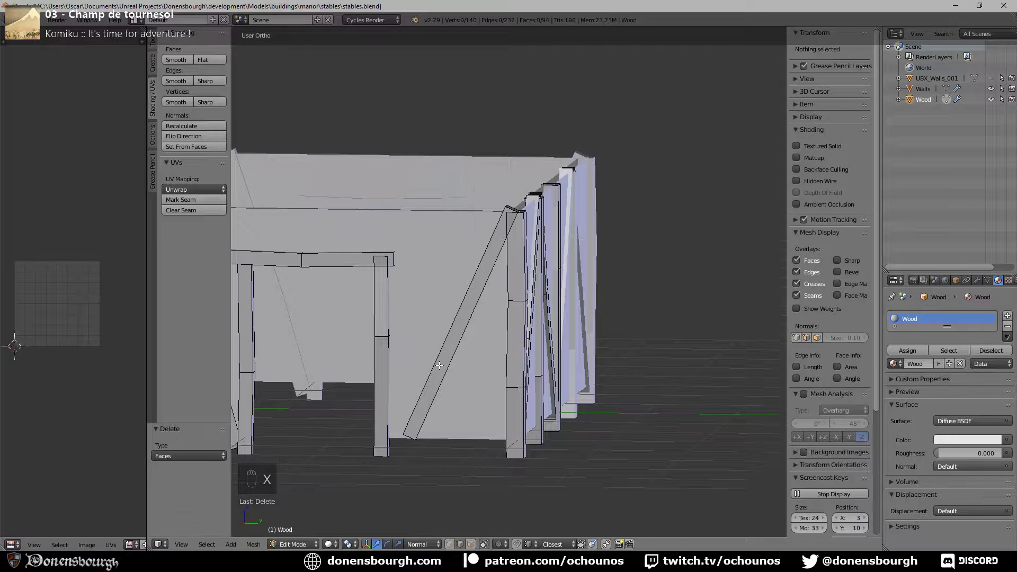
# - Cap the brace's lower end, extend it about 0.189 along its normal to below the wall's base, and delete the cap face
pyautogui.keyDown('alt'); pyautogui.rightClick(408, 434); pyautogui.keyUp('alt')
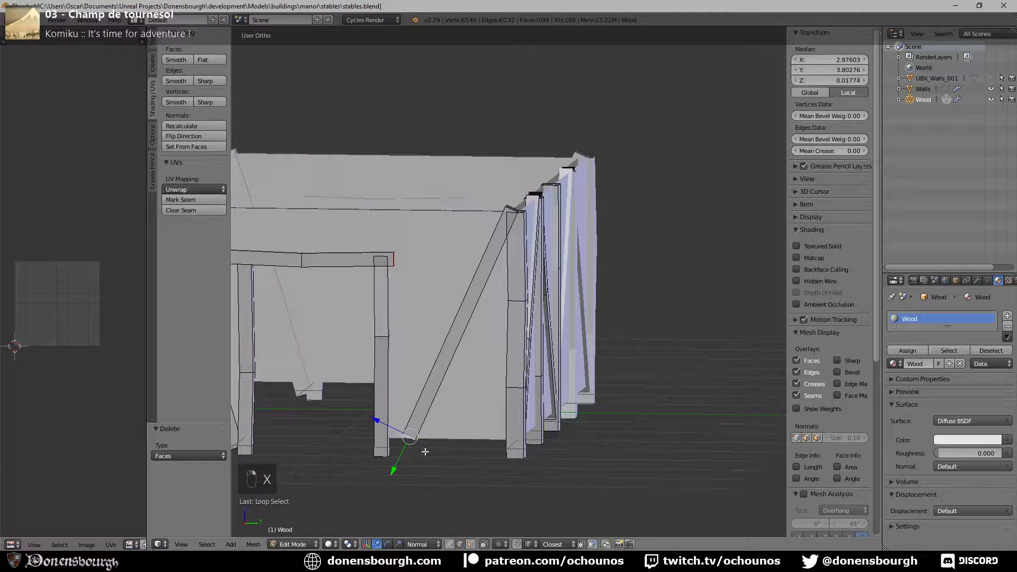
pyautogui.press('f')
pyautogui.press('Return')
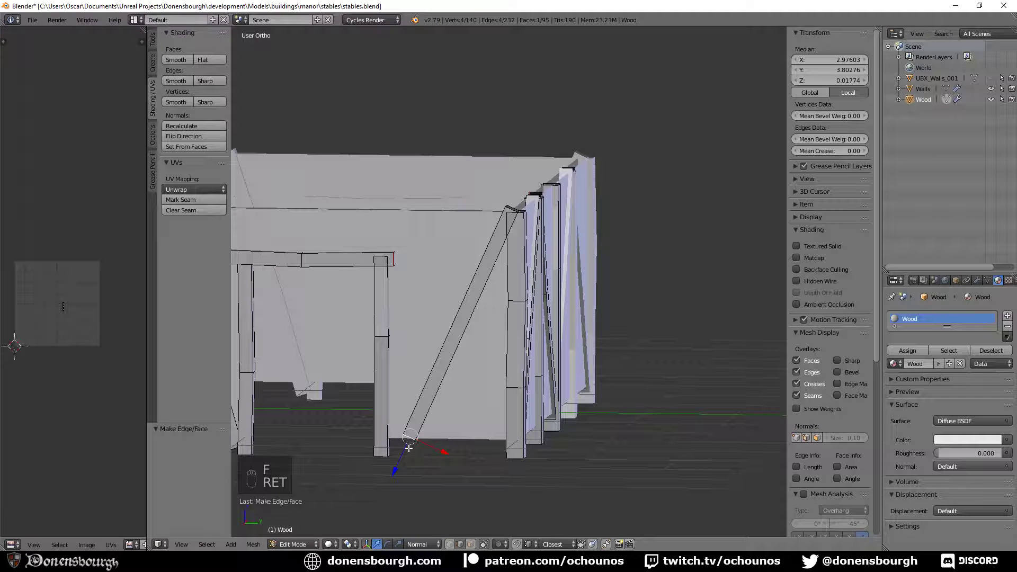
pyautogui.press('e')
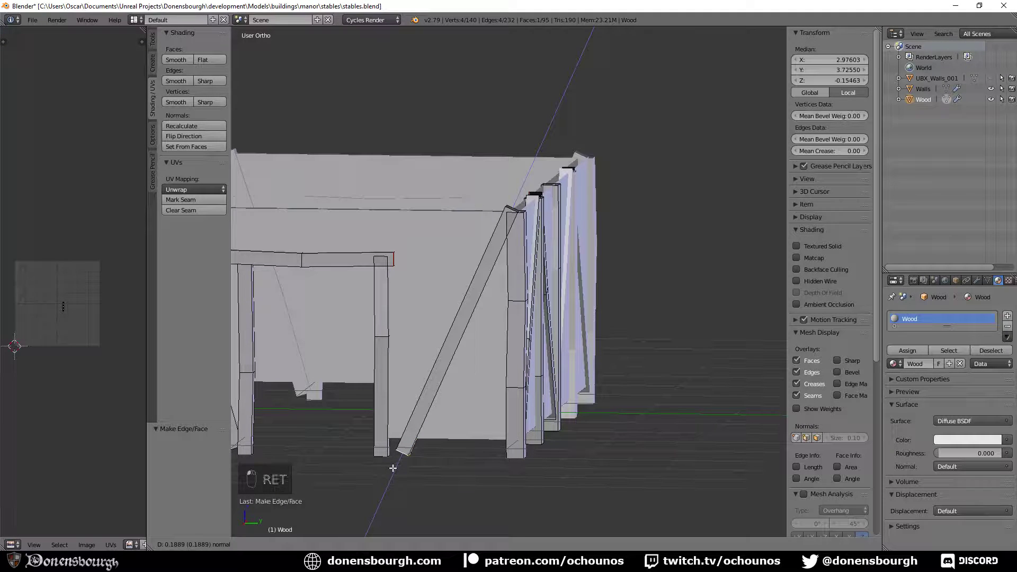
pyautogui.click(427, 475)
pyautogui.press('x')
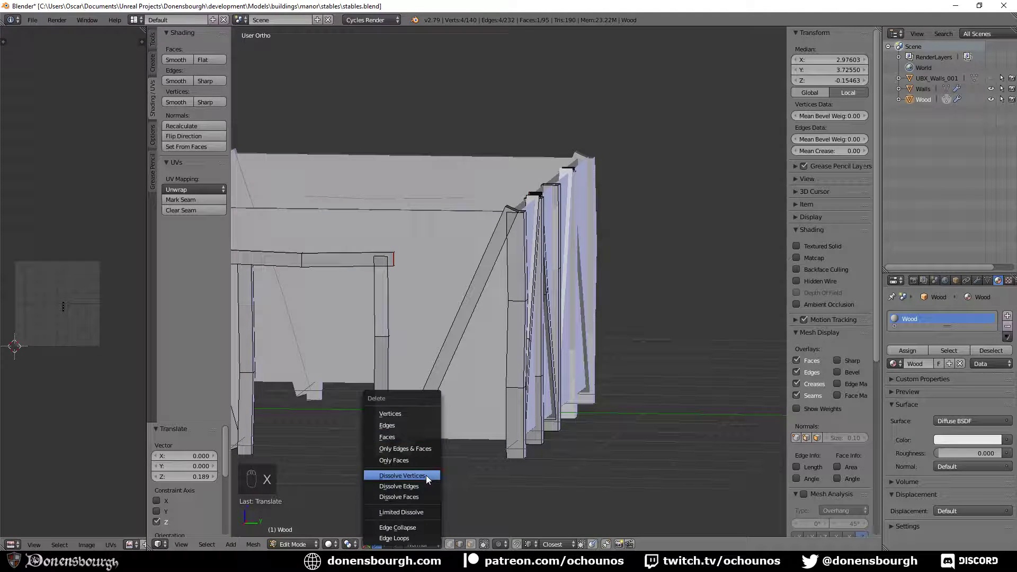
pyautogui.press('Escape')
pyautogui.press('x')
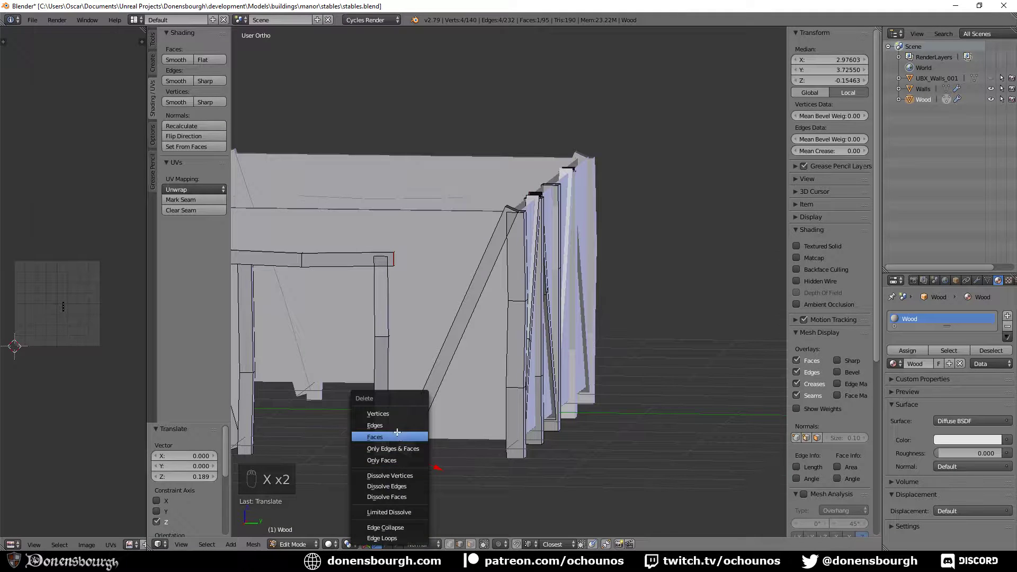
pyautogui.click(403, 436)
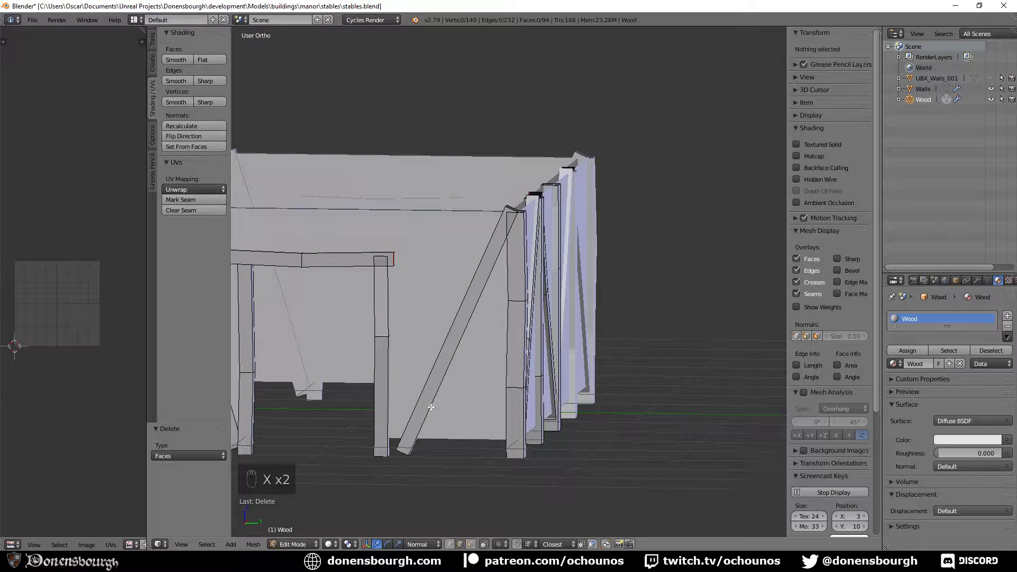
# - In Global orientation, move the whole brace about -0.093 along Y and rotate it about -3.17° around X
pyautogui.click(470, 545)
pyautogui.click(412, 544)
pyautogui.click(418, 535)
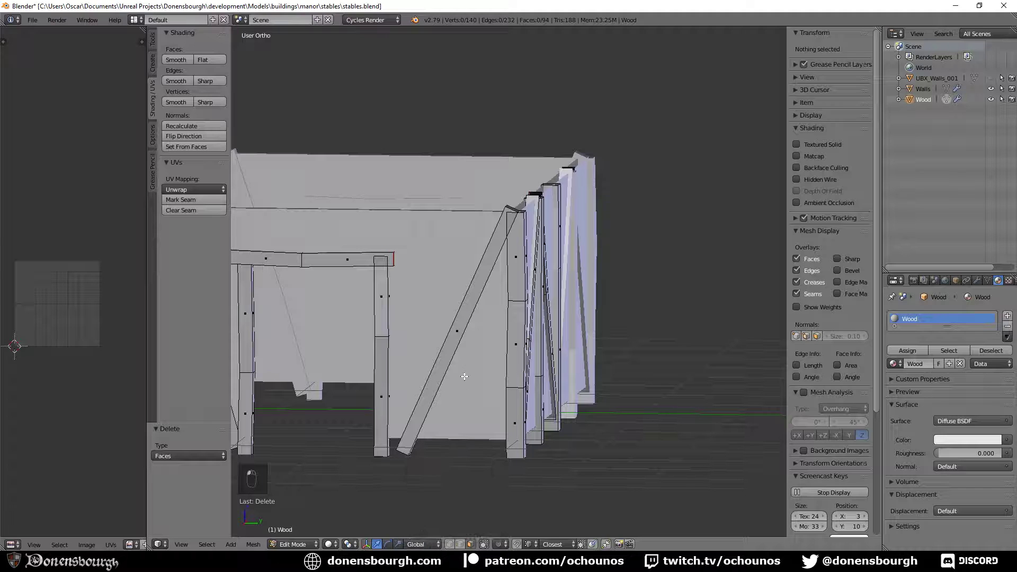
pyautogui.keyDown('alt'); pyautogui.rightClick(473, 337); pyautogui.keyUp('alt')
pyautogui.moveTo(485, 332); pyautogui.dragTo(477, 334)
pyautogui.press('r')
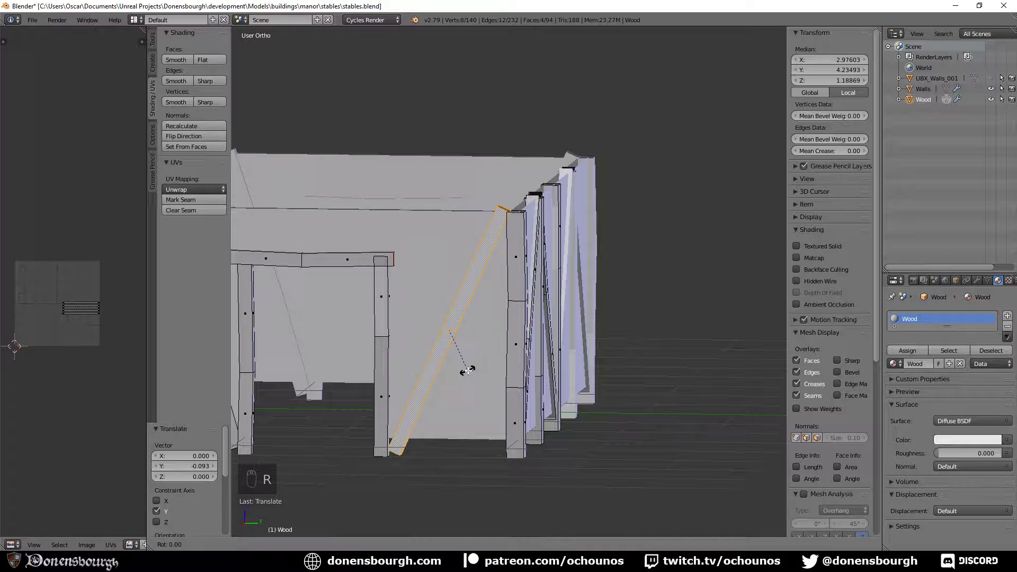
pyautogui.press('x')
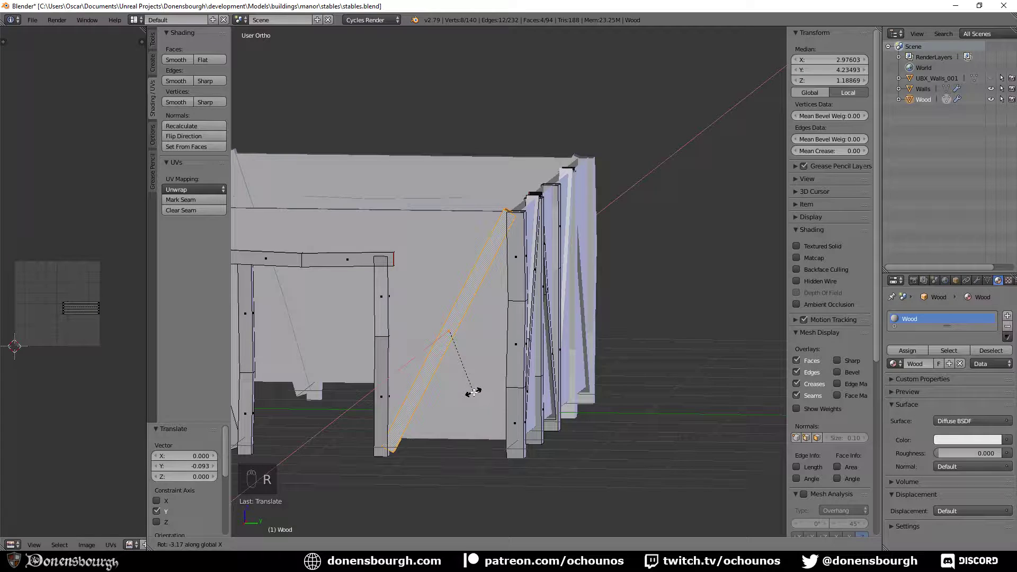
pyautogui.click(466, 390)
# - Push the brace about -0.030 along X into the wall surface
pyautogui.moveTo(471, 391); pyautogui.dragTo(561, 437, button='middle')
pyautogui.press('g')
pyautogui.press('x')
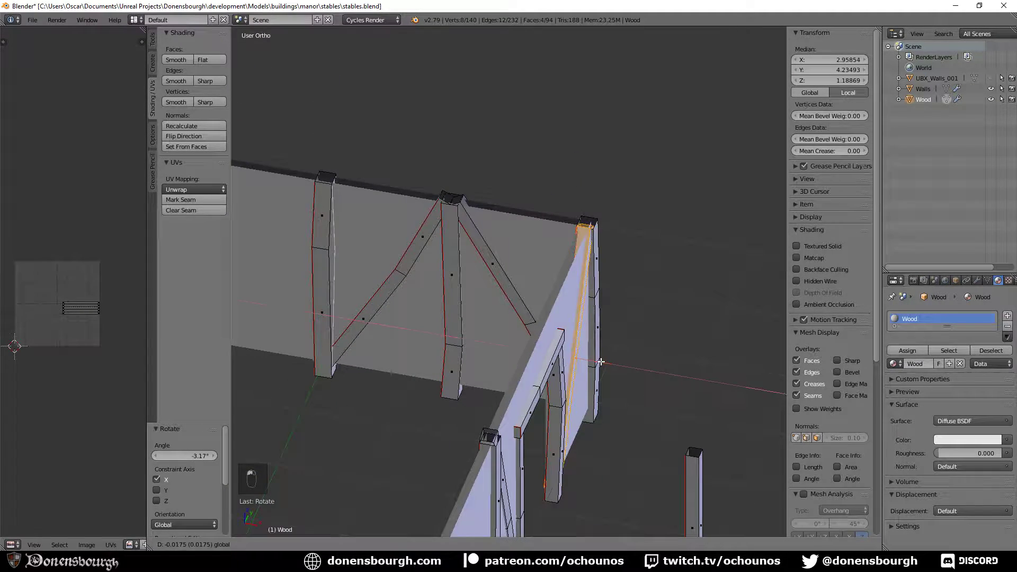
pyautogui.click(599, 362)
pyautogui.moveTo(564, 386); pyautogui.dragTo(480, 393, button='middle')
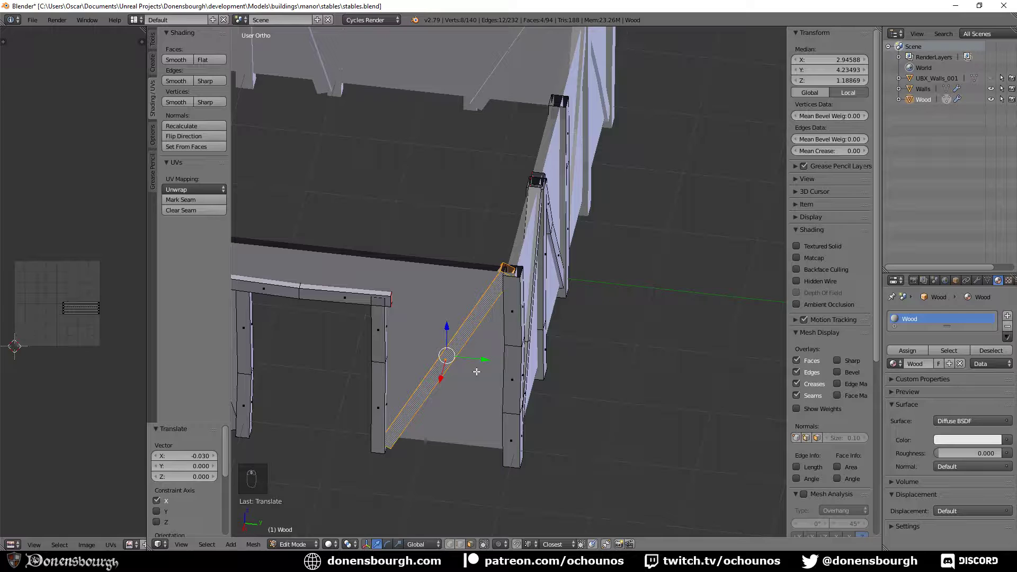
# - Add one loop cut near the middle of the brace and move it about 0.052 along Y to bend the beam slightly
pyautogui.hotkey('ctrl', 'r')
pyautogui.click(475, 372)
pyautogui.click(467, 382)
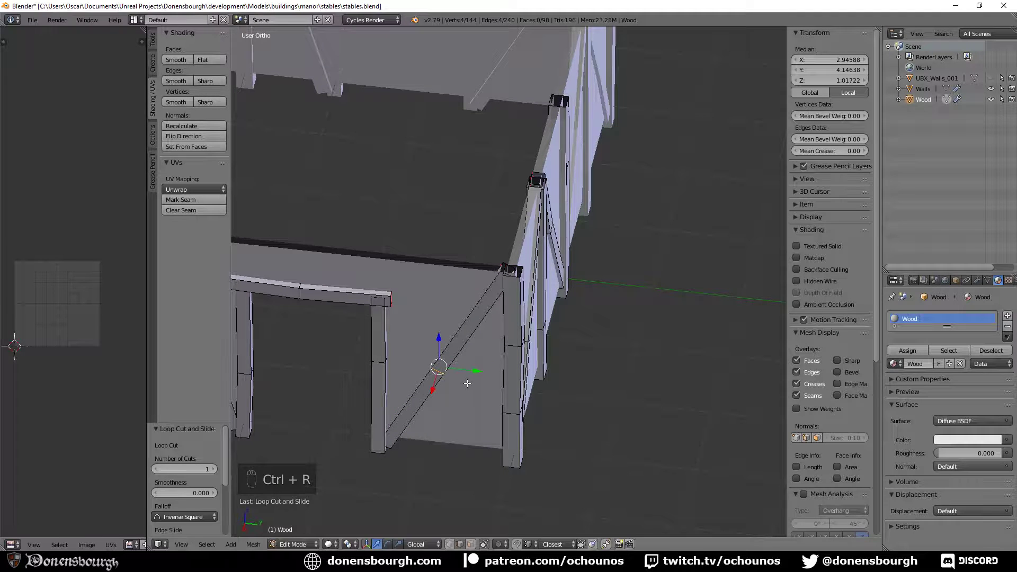
pyautogui.moveTo(476, 375); pyautogui.dragTo(482, 377)
pyautogui.moveTo(481, 378); pyautogui.dragTo(496, 411, button='middle')
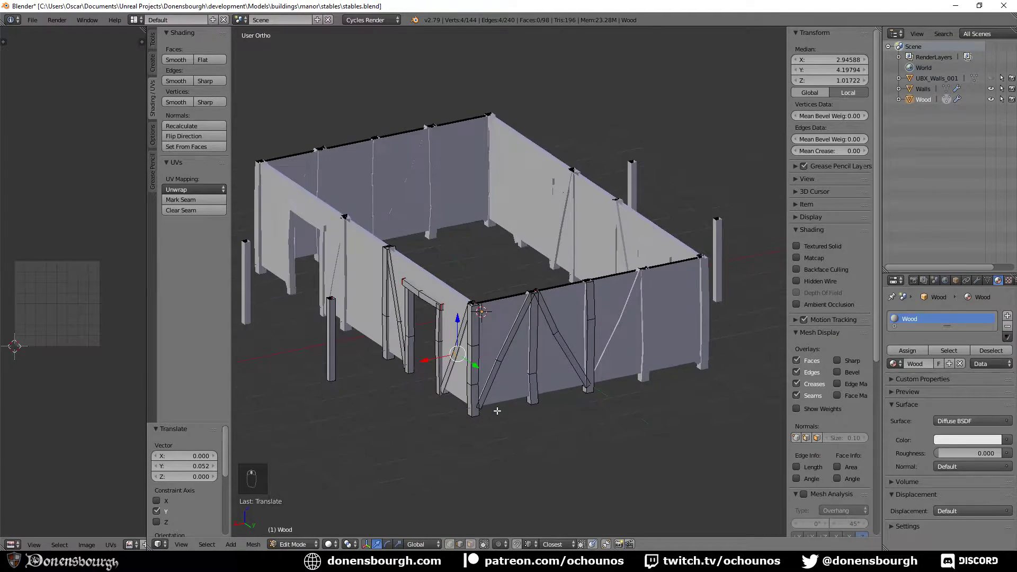
# - Select the entire Wood mesh and unwrap its UVs
pyautogui.press('a')
pyautogui.press('a')
pyautogui.press('a')
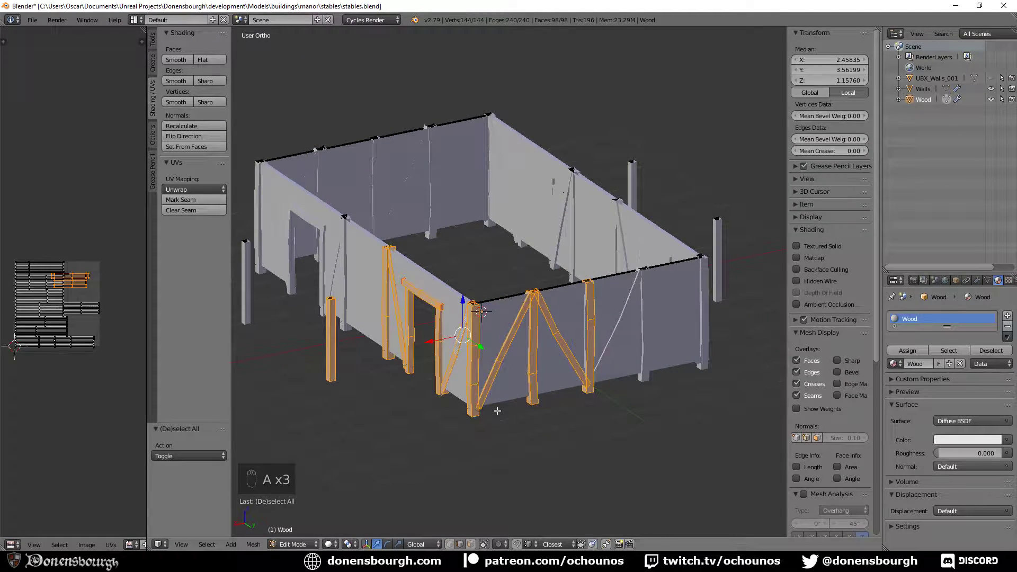
pyautogui.press('u')
pyautogui.click(497, 411)
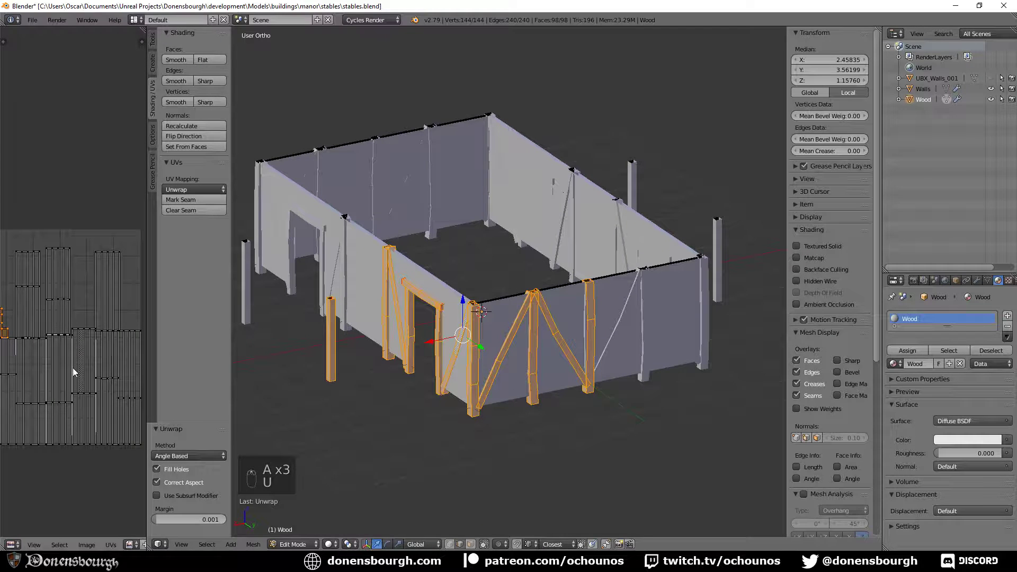
# - Rotate all UV islands by 90°, and rotate the group of islands left vertical by another 90°
pyautogui.press('a')
pyautogui.press('a')
pyautogui.press('a')
pyautogui.write('r90')
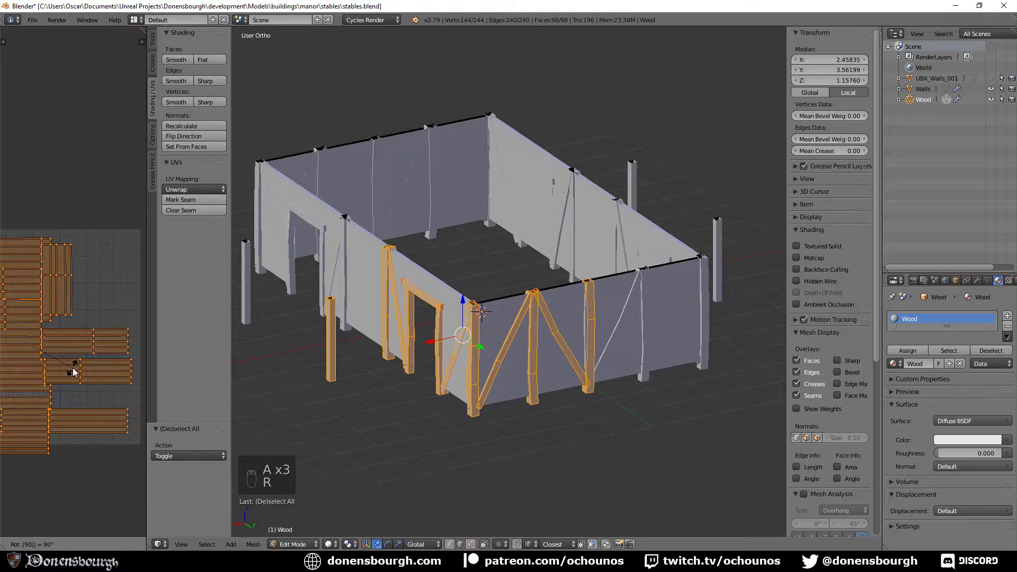
pyautogui.click(72, 367)
pyautogui.rightClick(85, 332)
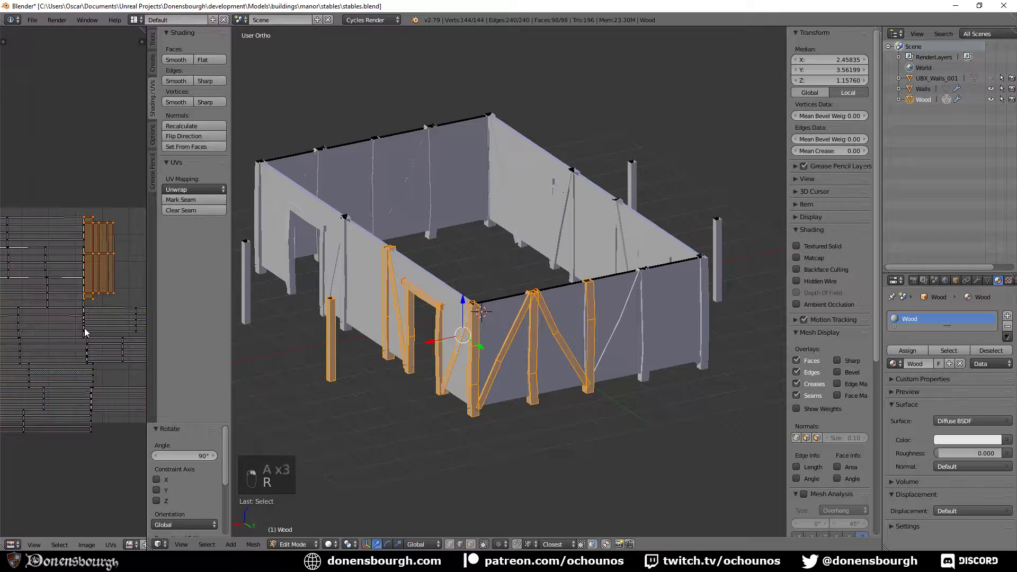
pyautogui.write('r90')
pyautogui.press('Return')
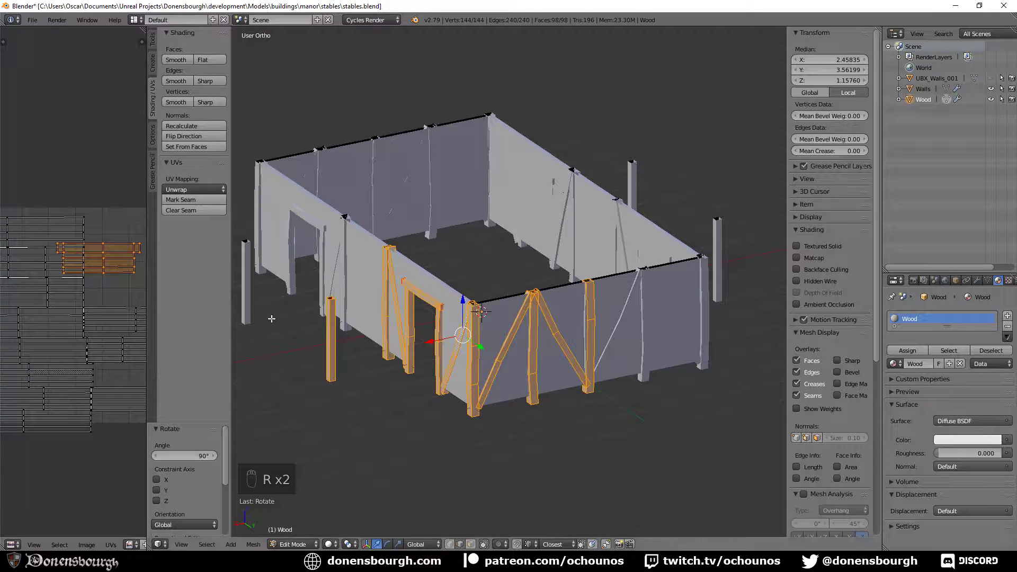
# - Save stables.blend and export the model as FBX
pyautogui.hotkey('ctrl', 's')
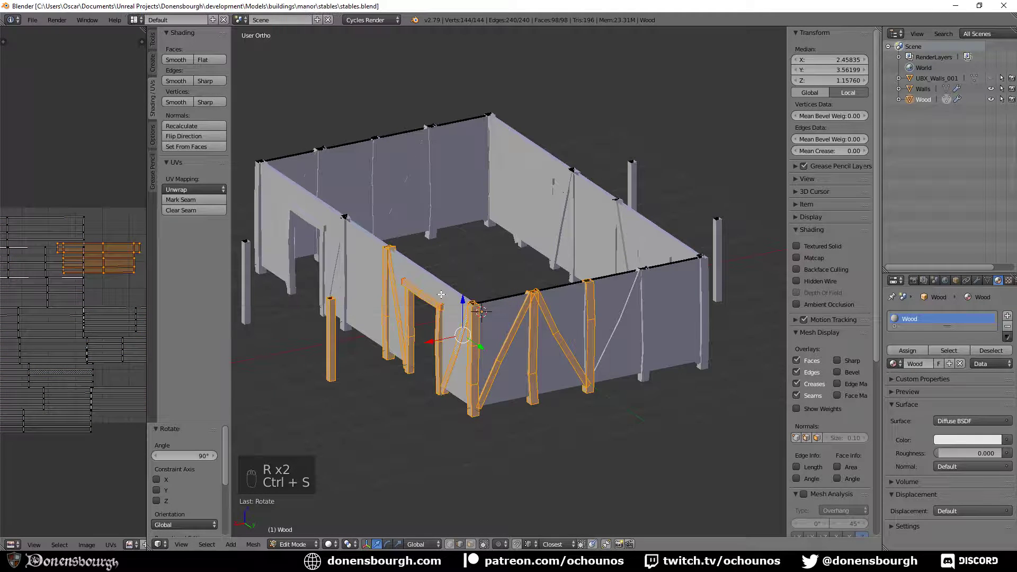
pyautogui.click(38, 20)
pyautogui.moveTo(85, 232)
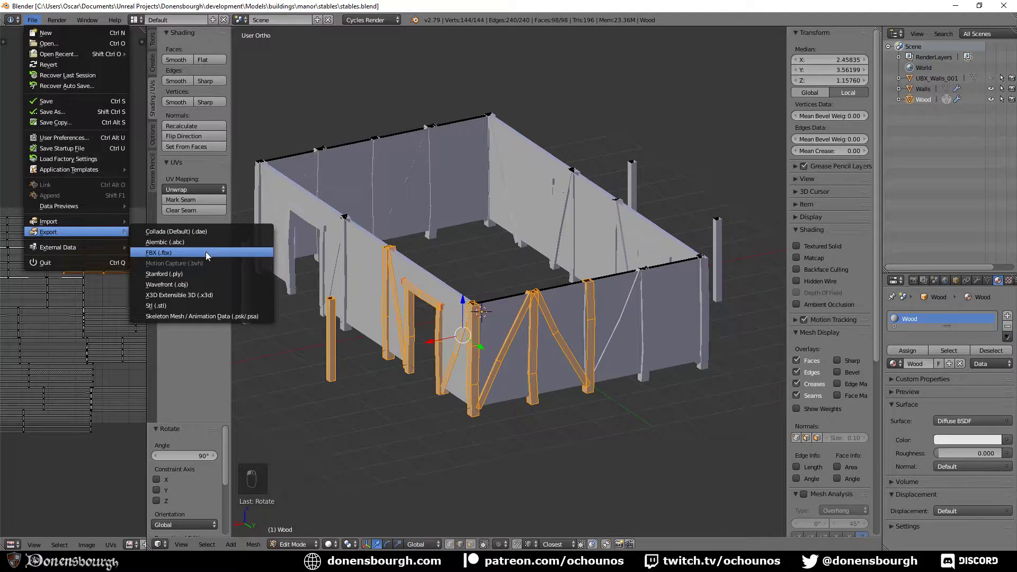
pyautogui.click(206, 253)
pyautogui.click(989, 46)
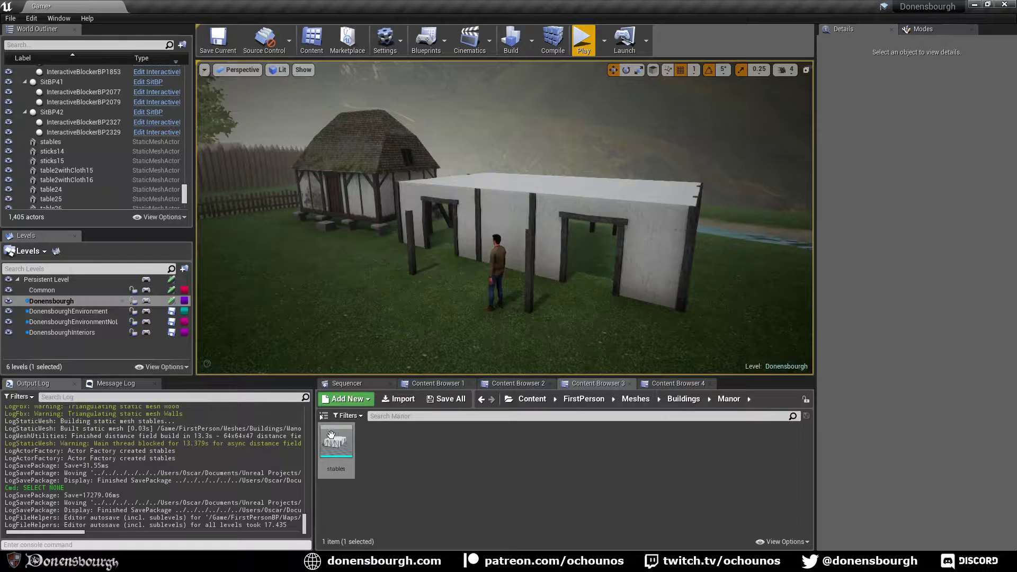
# - In Unreal Editor, reimport the stables static mesh and inspect the updated timber walls in the level
pyautogui.rightClick(331, 435)
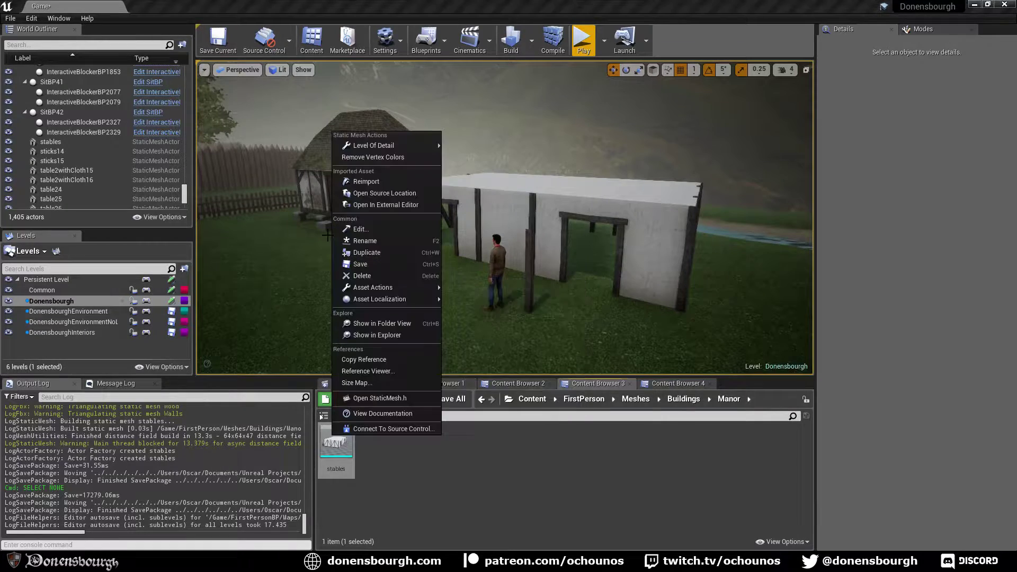
pyautogui.click(377, 184)
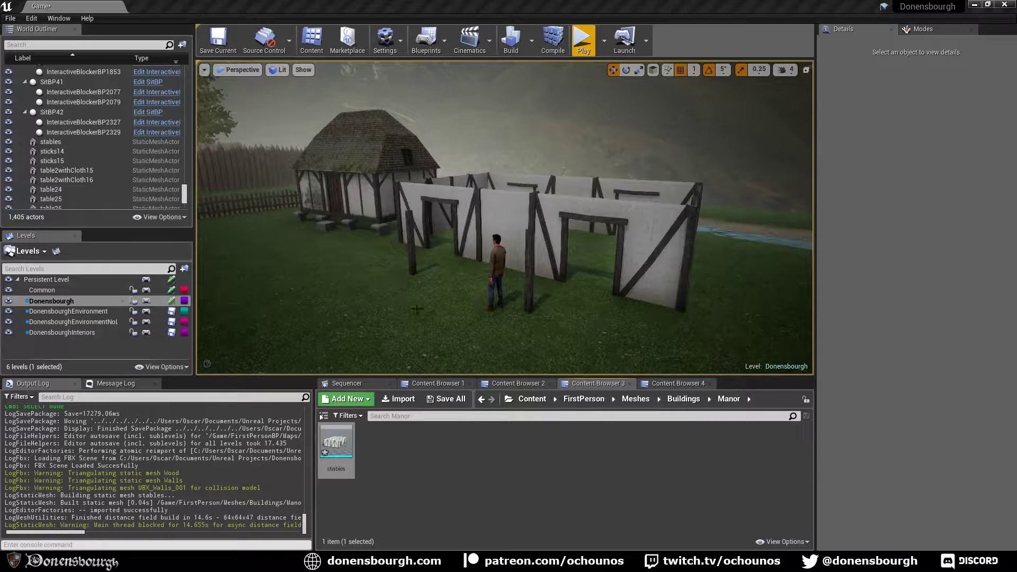
pyautogui.moveTo(417, 309); pyautogui.dragTo(384, 321, button='right')
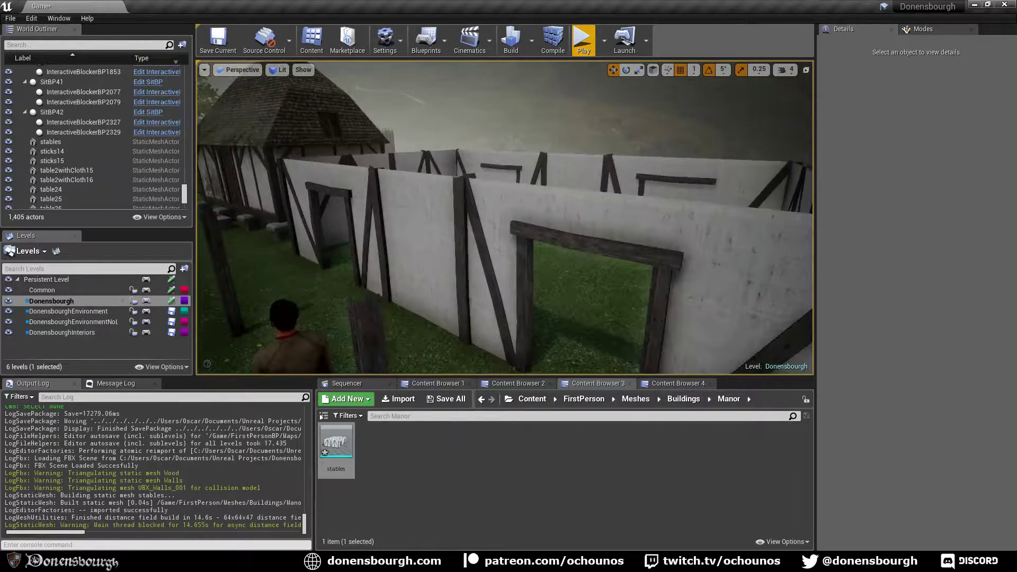
pyautogui.moveTo(564, 303); pyautogui.dragTo(571, 308, button='right')
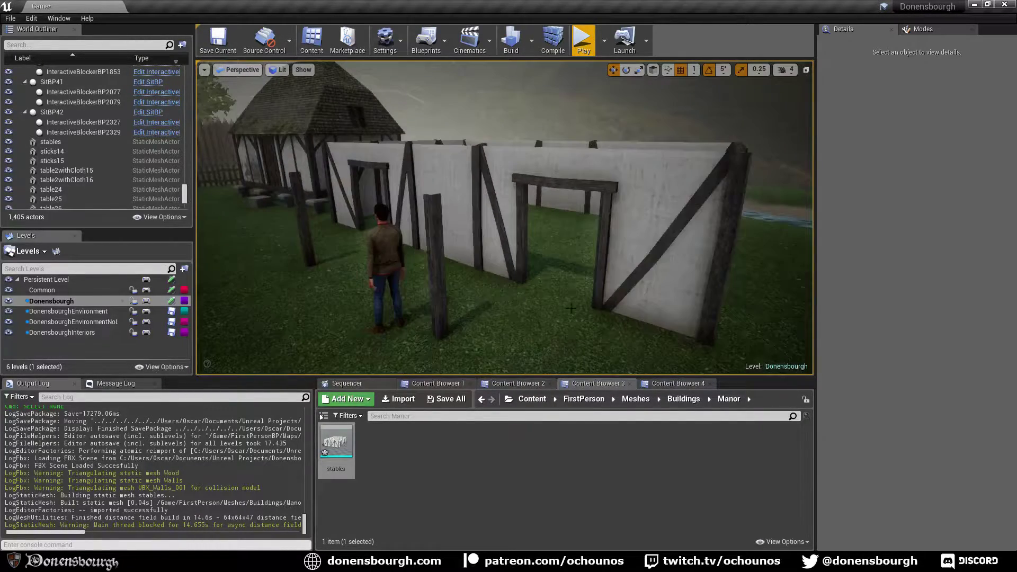
# - Play the level, walk around and through the stables to examine the timber walls and doorways, and stop the play session
pyautogui.click(584, 42)
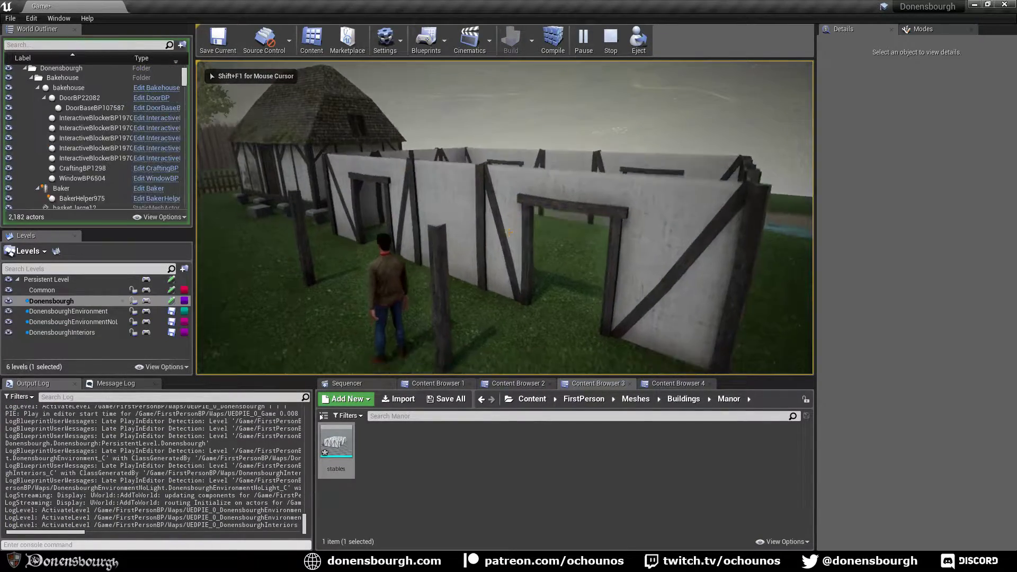
pyautogui.press('w')
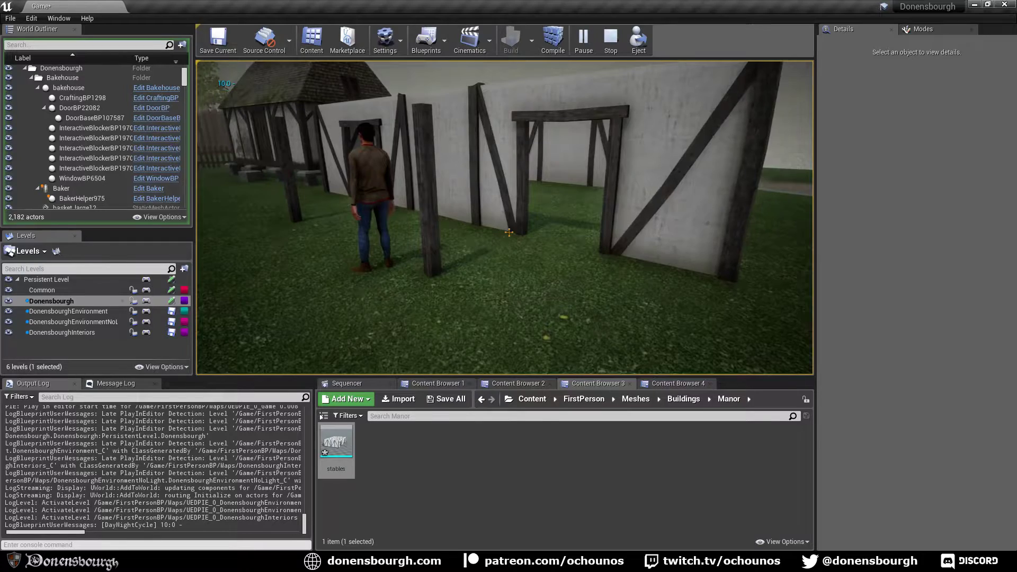
pyautogui.press('w')
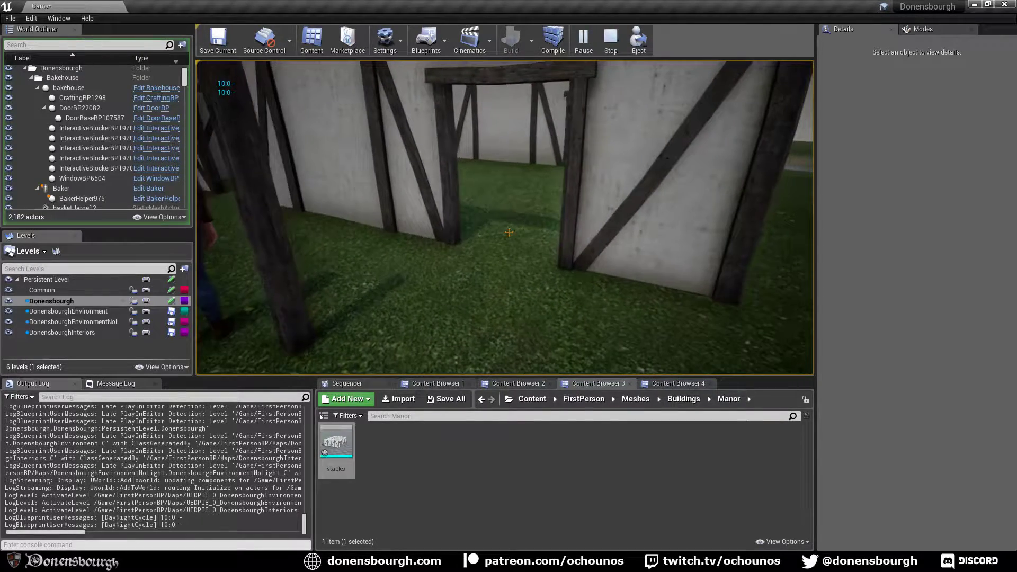
pyautogui.press('w')
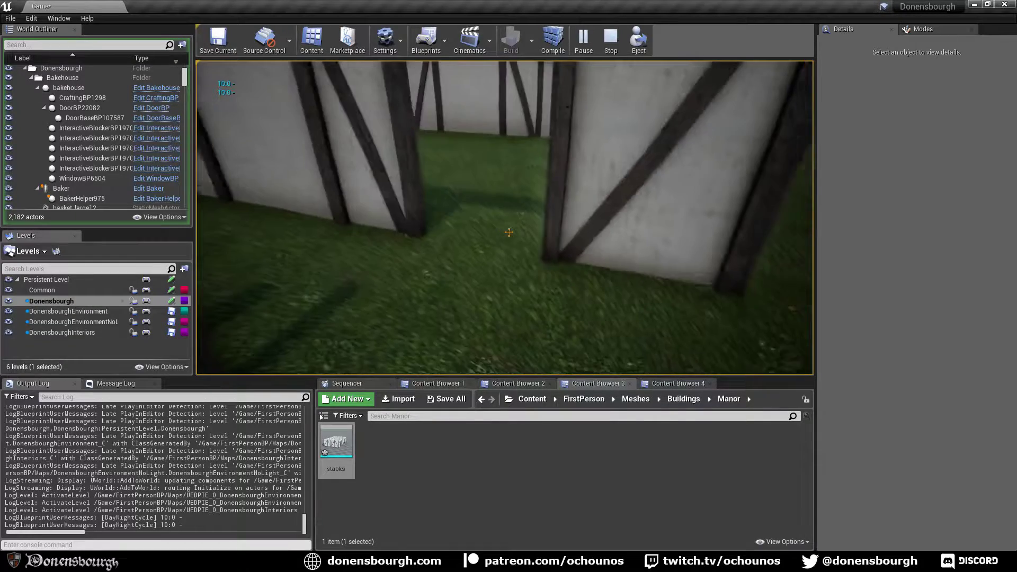
pyautogui.press('w')
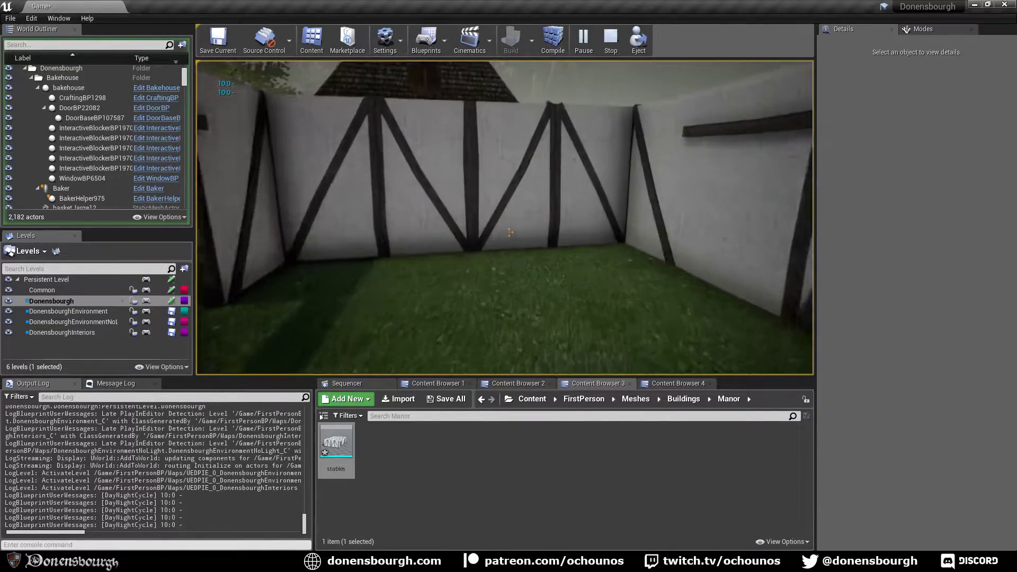
pyautogui.press('w')
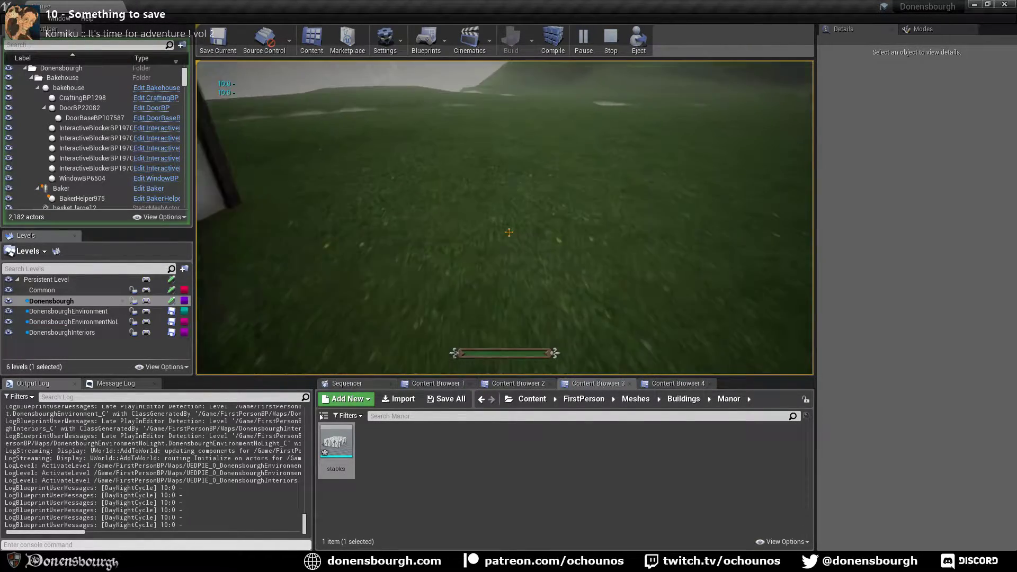
pyautogui.press('s')
pyautogui.press('w')
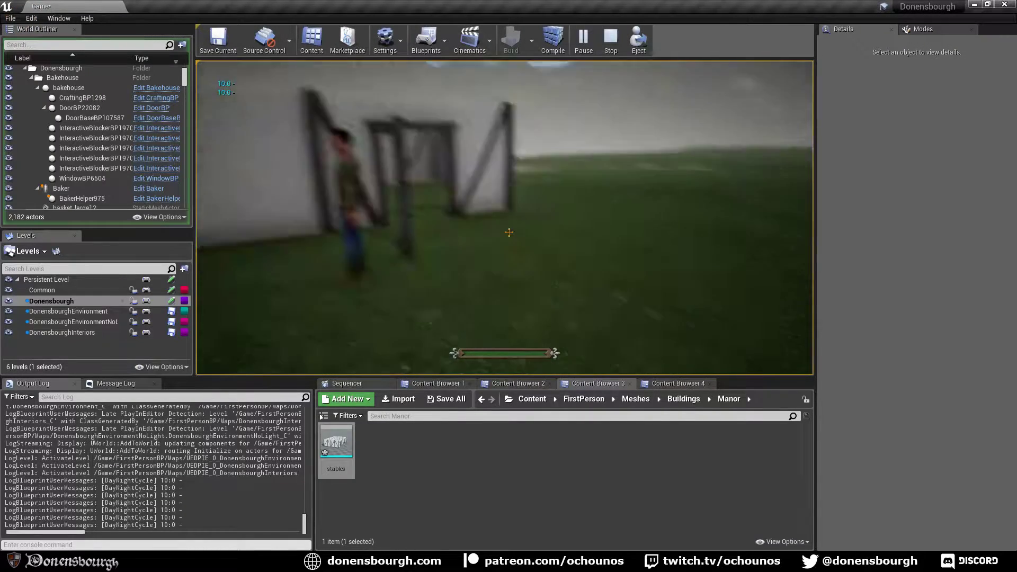
pyautogui.press('w')
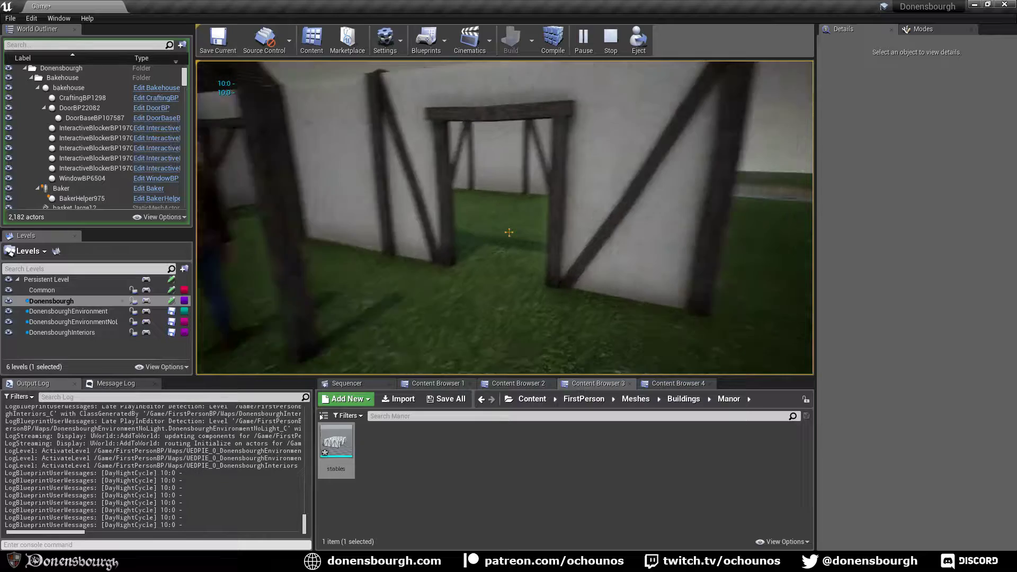
pyautogui.press('s')
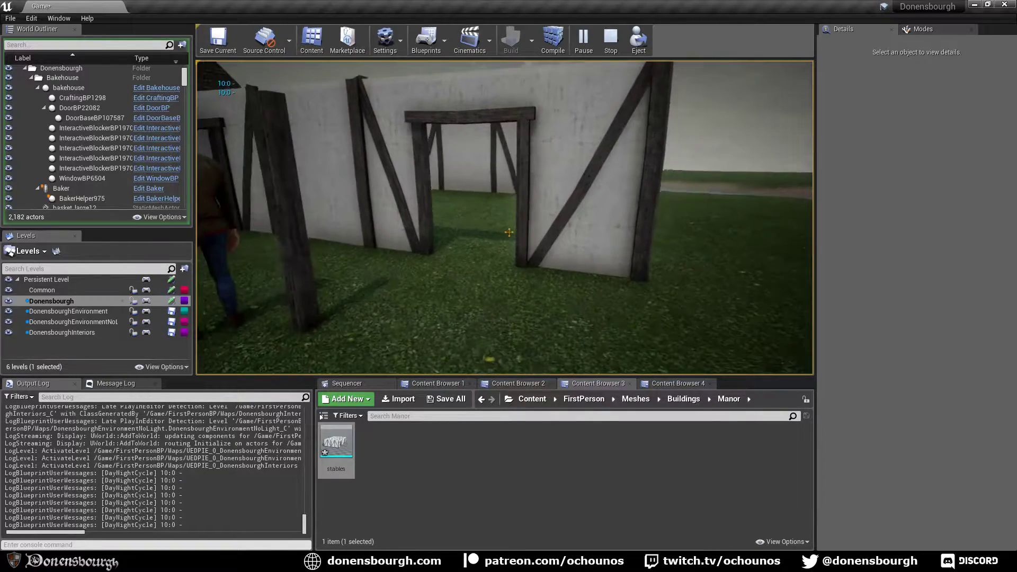
pyautogui.hotkey('shift', 'F1')
pyautogui.press('Escape')
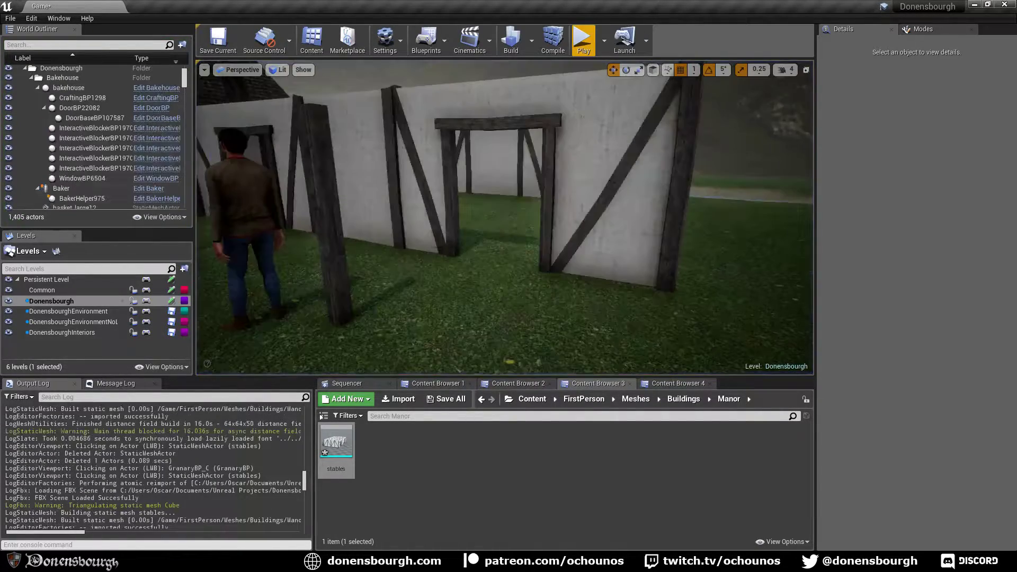
# - Check the computer's memory usage in Task Manager, minimize it, and view the stables in the level again
pyautogui.moveTo(505, 218); pyautogui.dragTo(507, 230, button='right')
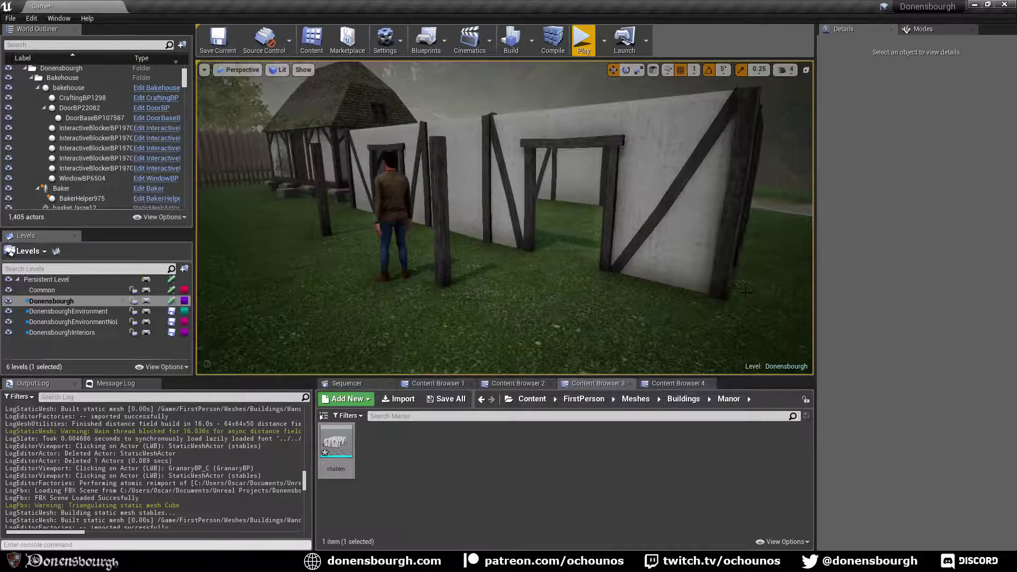
pyautogui.moveTo(1016, 209); pyautogui.dragTo(747, 185)
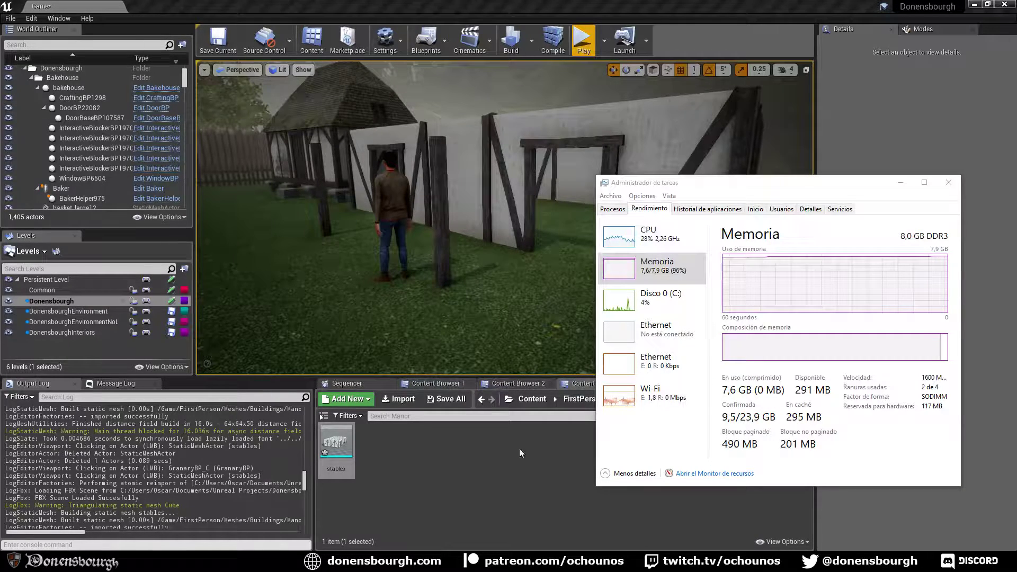
pyautogui.click(900, 182)
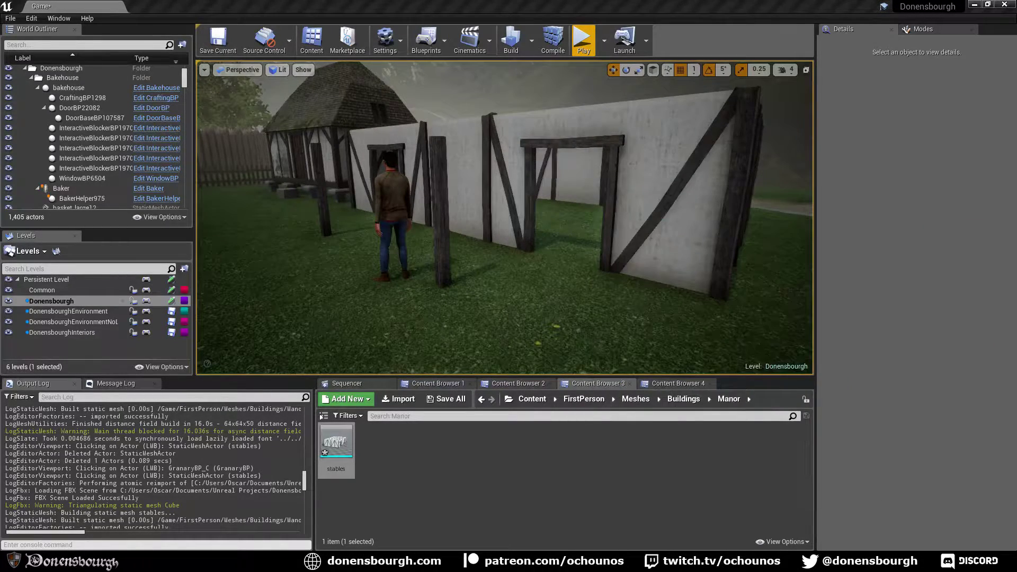
pyautogui.moveTo(504, 217)
pyautogui.mouseDown(button='right')
pyautogui.moveTo(479, 254)
pyautogui.moveTo(477, 233)
pyautogui.moveTo(509, 217)
pyautogui.moveTo(492, 223)
pyautogui.mouseUp(button='right')
pyautogui.press('s')
pyautogui.press('w')
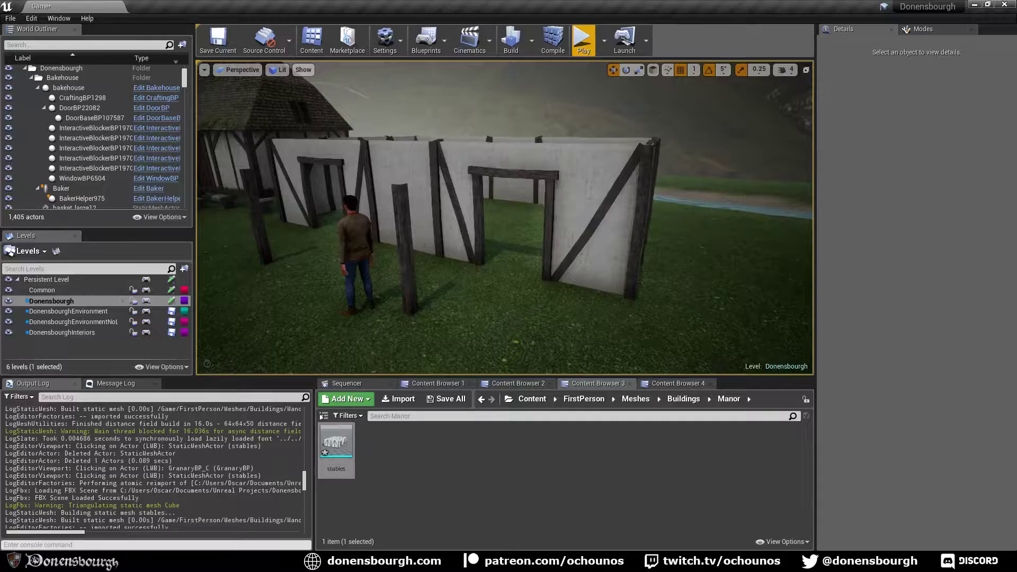
# - Switch to Blender and examine the stables' timber framing, doorways and free-standing posts from all sides
pyautogui.hotkey('alt', 'Tab')
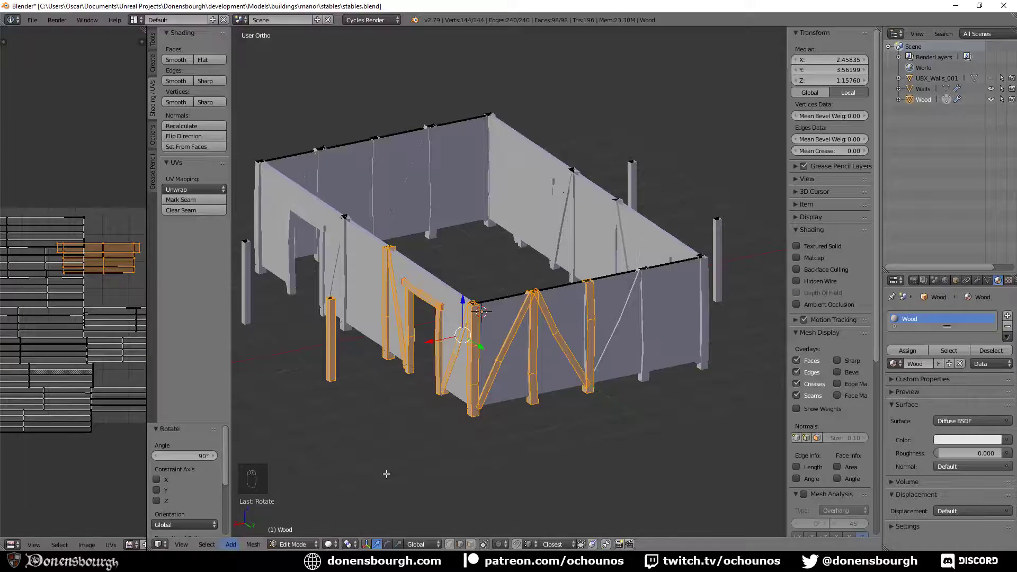
pyautogui.moveTo(438, 386); pyautogui.dragTo(556, 388, button='middle')
pyautogui.keyDown('shift'); pyautogui.moveTo(469, 390); pyautogui.dragTo(517, 427, button='middle'); pyautogui.keyUp('shift')
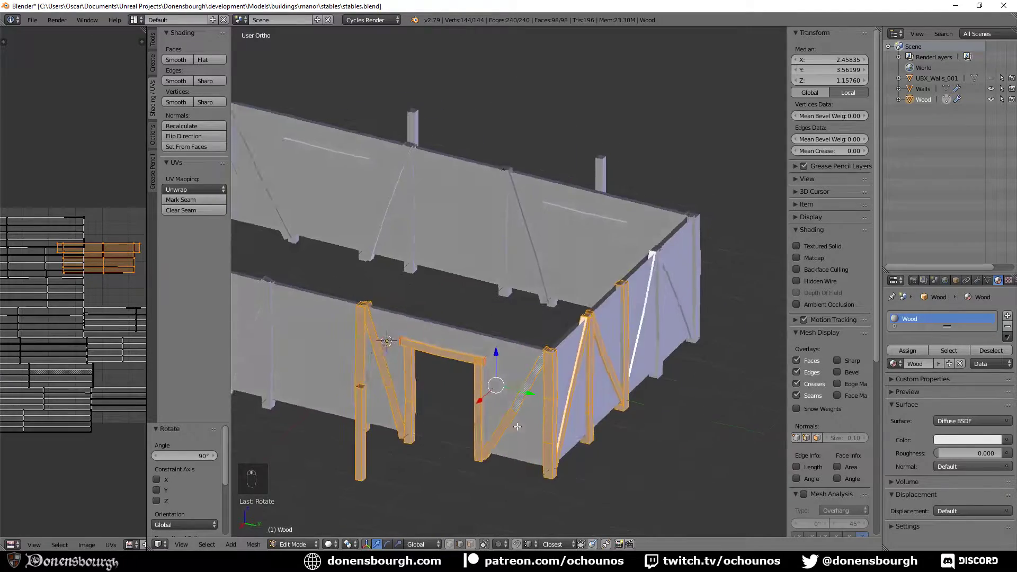
pyautogui.moveTo(449, 404); pyautogui.dragTo(505, 403, button='middle')
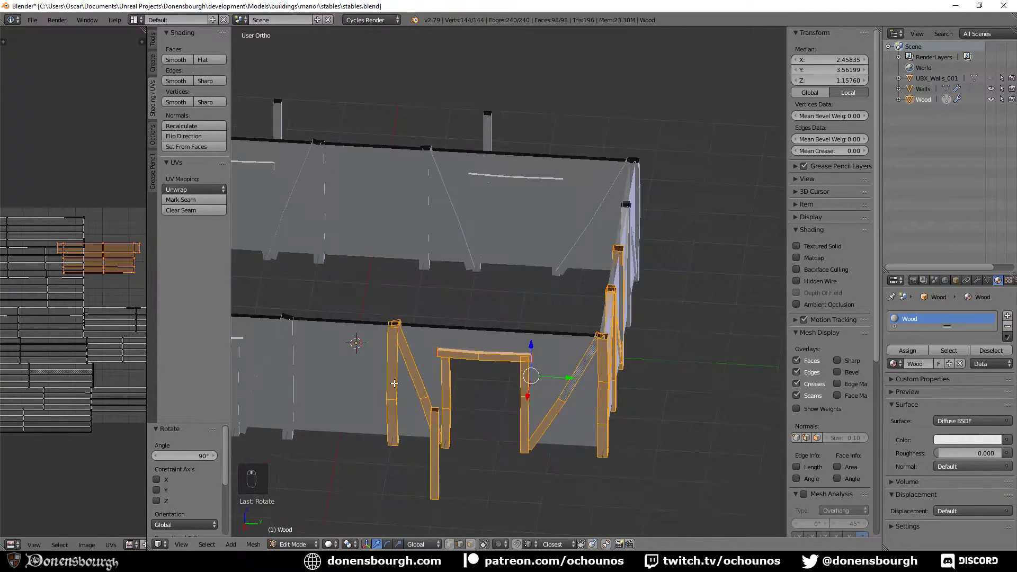
pyautogui.keyDown('shift'); pyautogui.moveTo(394, 383); pyautogui.dragTo(548, 395, button='middle'); pyautogui.keyUp('shift')
pyautogui.scroll(-3, 509, 386)
pyautogui.moveTo(475, 385)
pyautogui.mouseDown(button='middle')
pyautogui.moveTo(493, 392)
pyautogui.moveTo(563, 350)
pyautogui.moveTo(567, 403)
pyautogui.moveTo(476, 376)
pyautogui.mouseUp(button='middle')
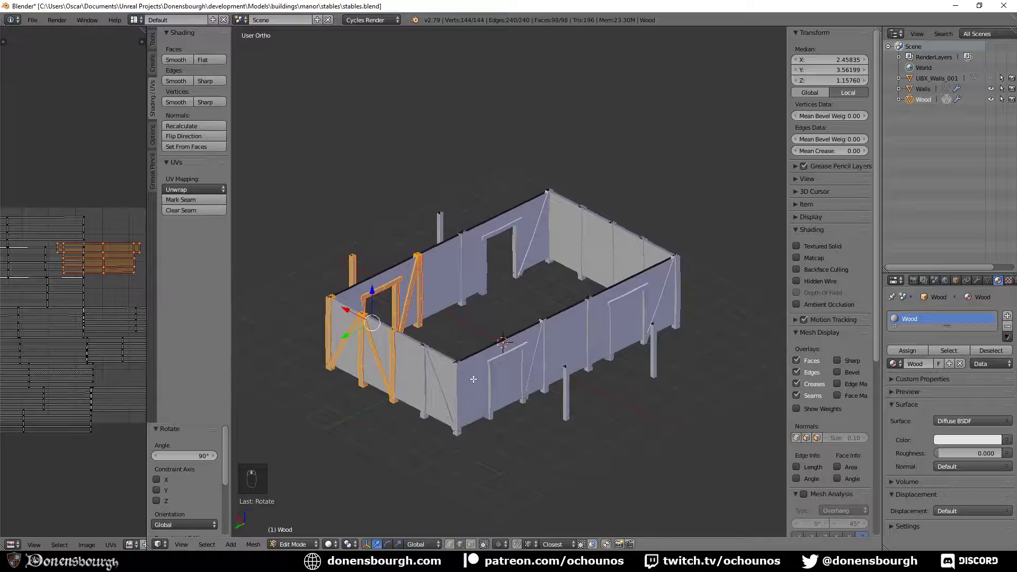
pyautogui.moveTo(473, 379); pyautogui.dragTo(468, 309, button='middle')
pyautogui.moveTo(478, 345); pyautogui.dragTo(429, 342, button='middle')
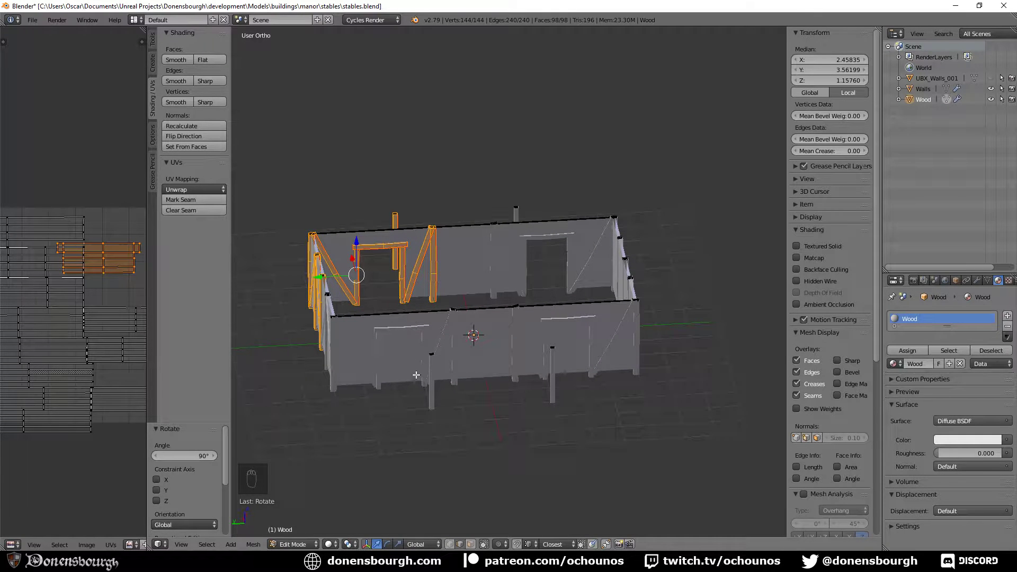
pyautogui.scroll(3, 437, 410)
pyautogui.keyDown('shift'); pyautogui.moveTo(435, 402); pyautogui.dragTo(459, 370, button='middle'); pyautogui.keyUp('shift')
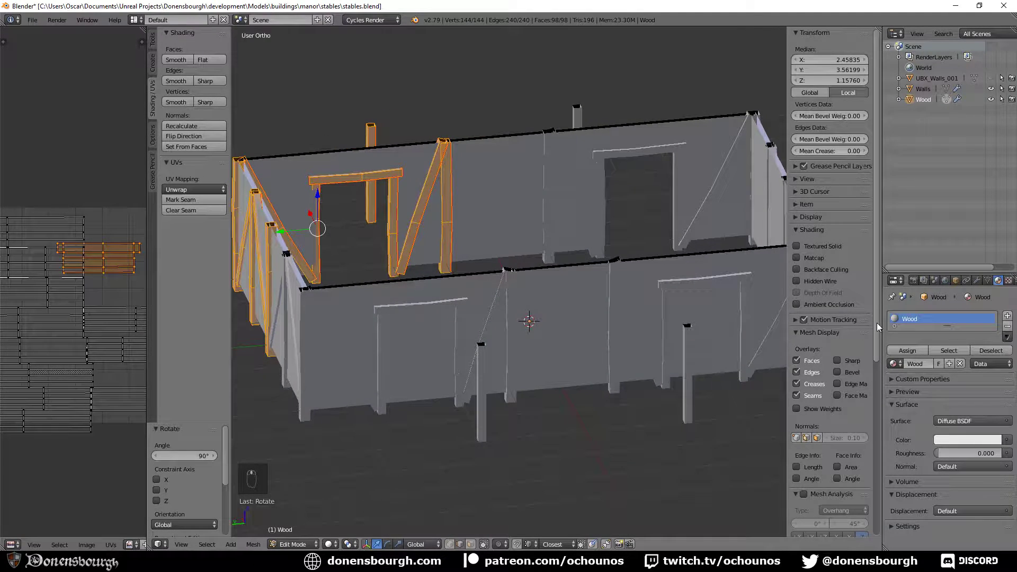
# - Apply the Mirror modifier on the Wood object and return to editing its mesh
pyautogui.press('Tab')
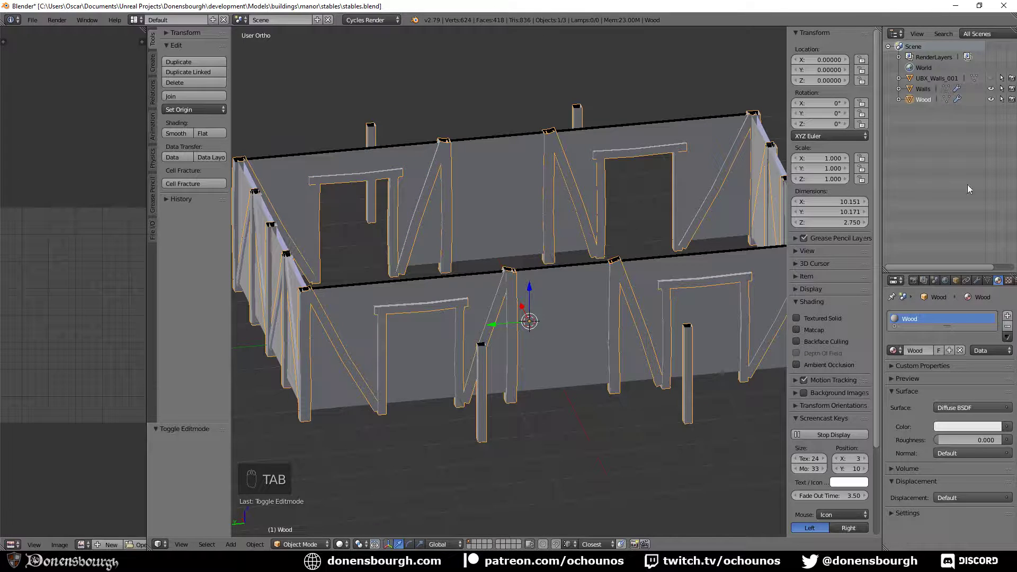
pyautogui.click(976, 279)
pyautogui.click(918, 350)
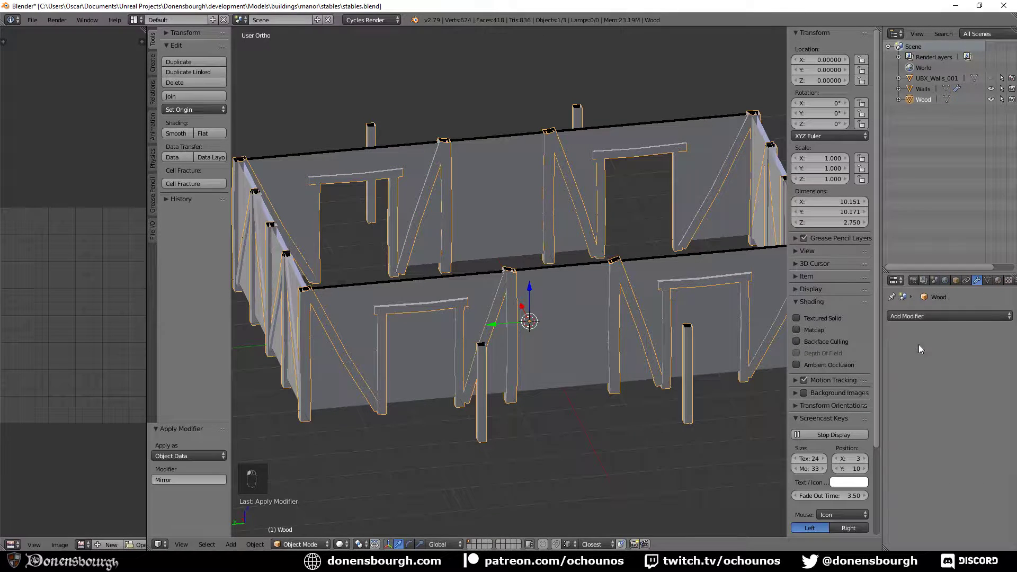
pyautogui.press('Tab')
# - In face selection mode, delete one doorway's entire timber frame and the outer faces of the other doorway's frame on the same long wall
pyautogui.moveTo(495, 413); pyautogui.dragTo(433, 365, button='middle')
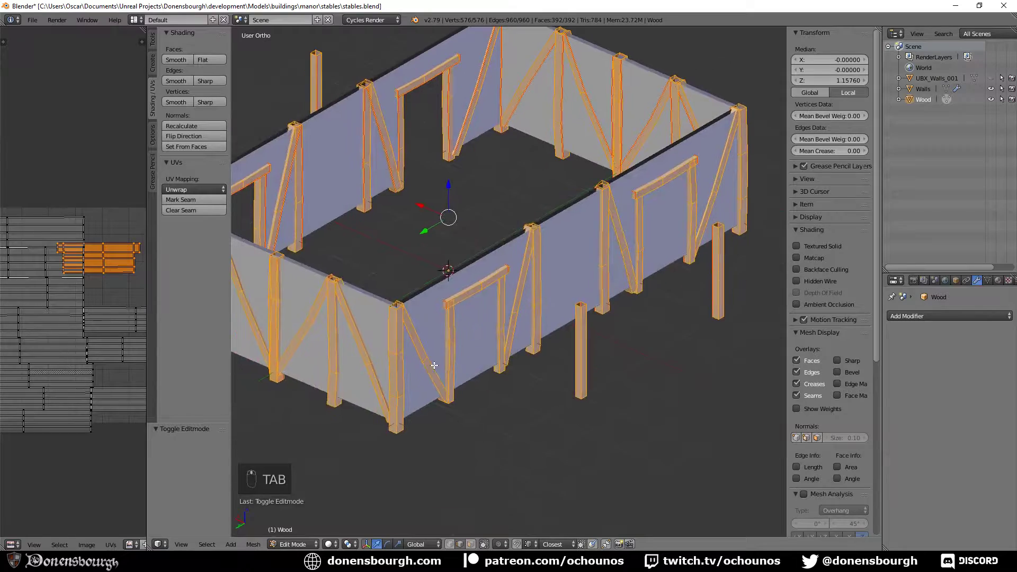
pyautogui.click(471, 544)
pyautogui.rightClick(449, 335)
pyautogui.rightClick(452, 361)
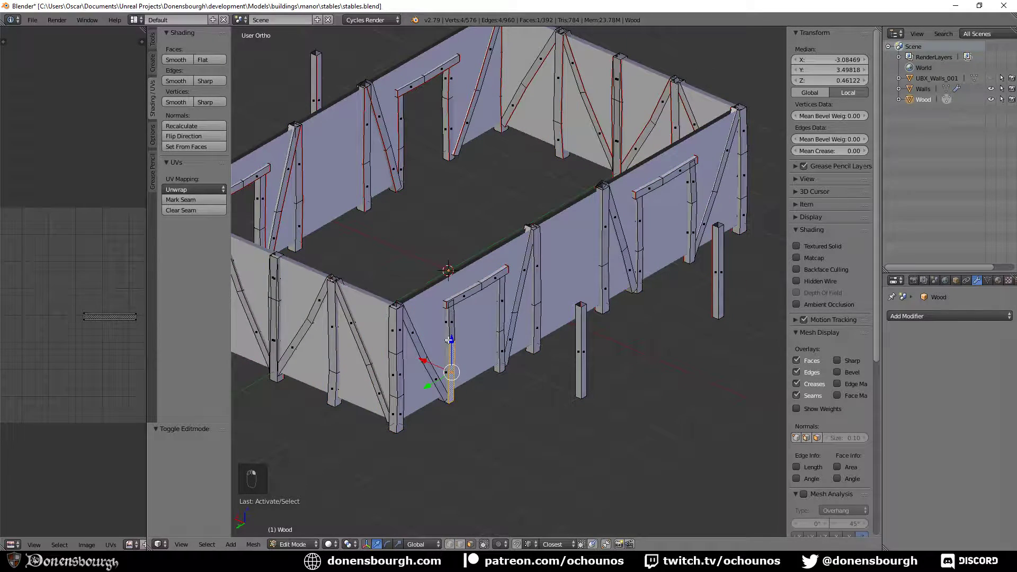
pyautogui.keyDown('shift'); pyautogui.rightClick(448, 332); pyautogui.keyUp('shift')
pyautogui.keyDown('shift'); pyautogui.rightClick(486, 283); pyautogui.keyUp('shift')
pyautogui.keyDown('shift'); pyautogui.rightClick(500, 273); pyautogui.keyUp('shift')
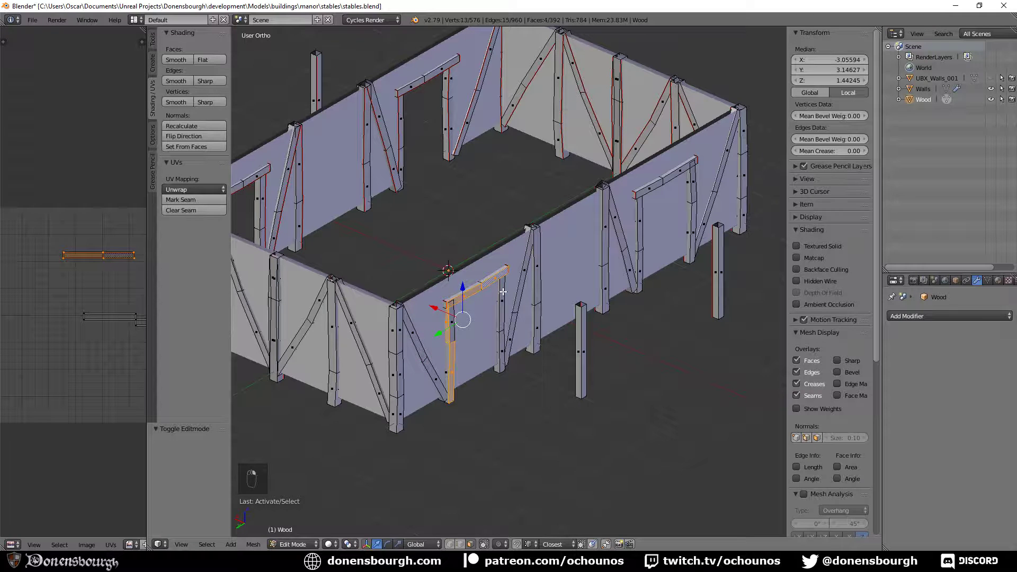
pyautogui.keyDown('shift'); pyautogui.rightClick(502, 310); pyautogui.keyUp('shift')
pyautogui.keyDown('shift'); pyautogui.rightClick(502, 350); pyautogui.keyUp('shift')
pyautogui.keyDown('shift'); pyautogui.rightClick(622, 243); pyautogui.keyUp('shift')
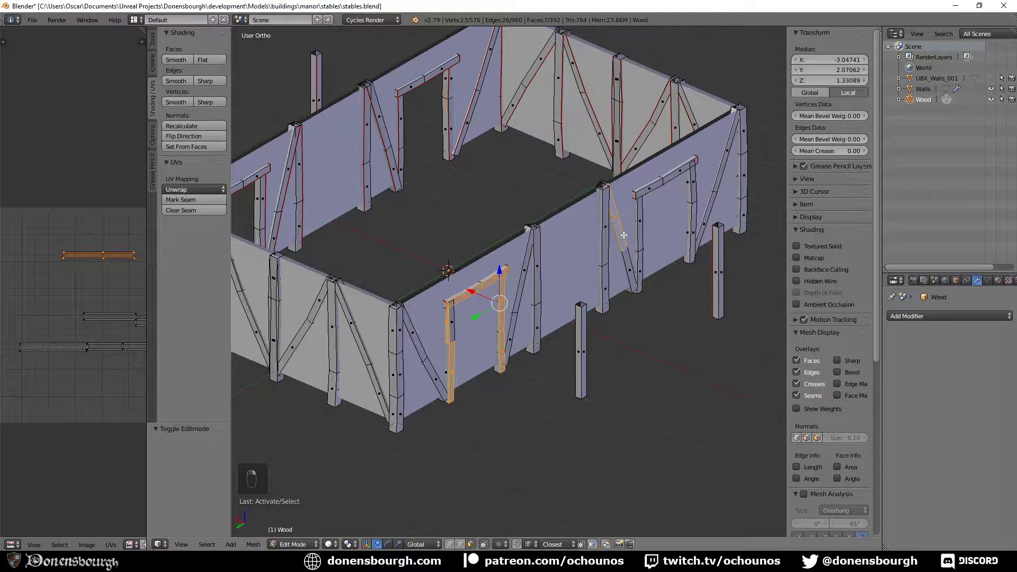
pyautogui.keyDown('alt'); pyautogui.keyDown('shift'); pyautogui.rightClick(624, 235); pyautogui.keyUp('shift'); pyautogui.keyUp('alt')
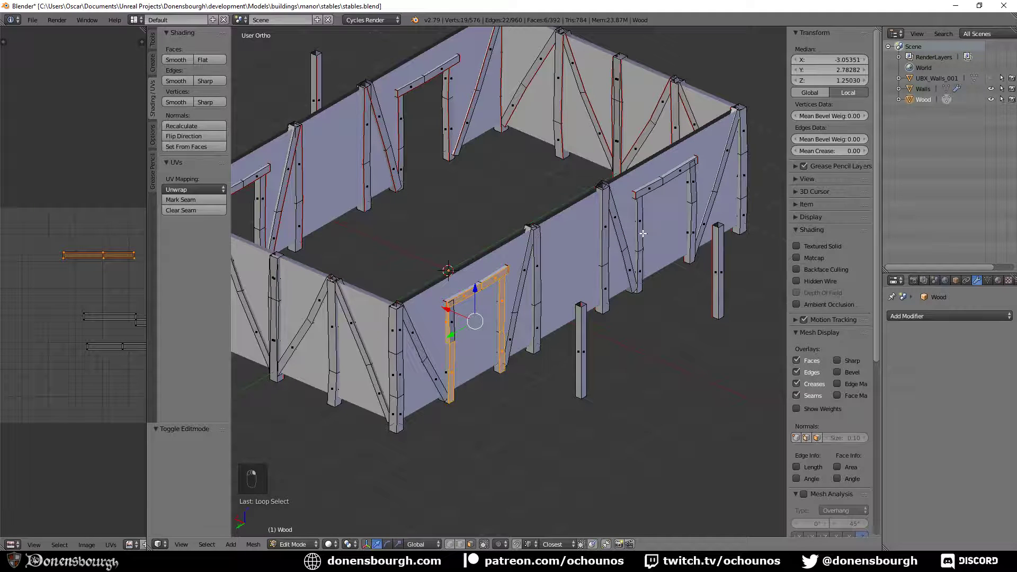
pyautogui.keyDown('alt'); pyautogui.keyDown('shift'); pyautogui.rightClick(642, 233); pyautogui.keyUp('shift'); pyautogui.keyUp('alt')
pyautogui.keyDown('alt'); pyautogui.keyDown('shift'); pyautogui.rightClick(640, 268); pyautogui.keyUp('shift'); pyautogui.keyUp('alt')
pyautogui.keyDown('alt'); pyautogui.keyDown('shift'); pyautogui.rightClick(666, 182); pyautogui.keyUp('shift'); pyautogui.keyUp('alt')
pyautogui.keyDown('alt'); pyautogui.keyDown('shift'); pyautogui.rightClick(666, 181); pyautogui.keyUp('shift'); pyautogui.keyUp('alt')
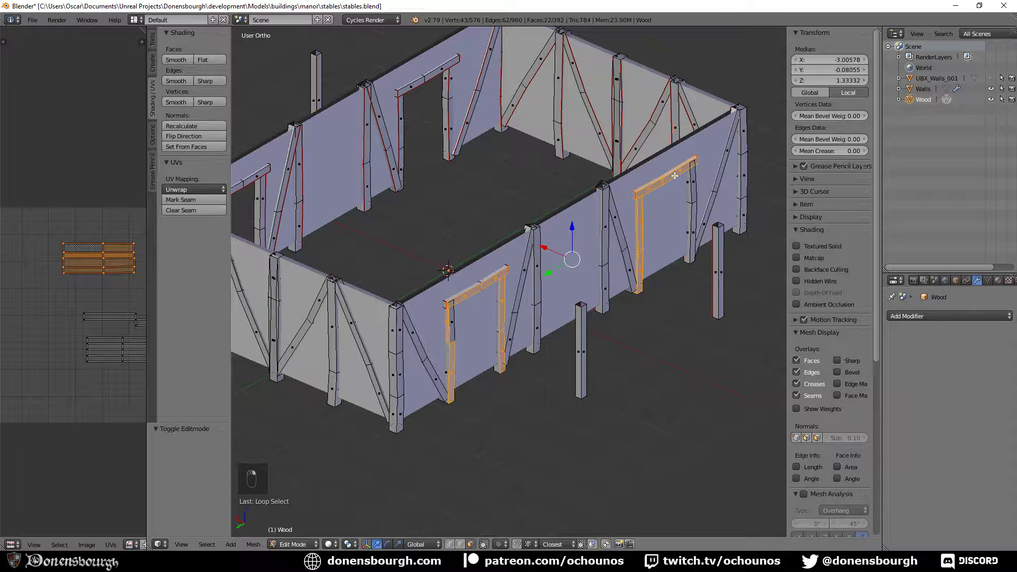
pyautogui.keyDown('alt'); pyautogui.keyDown('shift'); pyautogui.rightClick(688, 187); pyautogui.keyUp('shift'); pyautogui.keyUp('alt')
pyautogui.keyDown('alt'); pyautogui.keyDown('shift'); pyautogui.rightClick(693, 227); pyautogui.keyUp('shift'); pyautogui.keyUp('alt')
pyautogui.press('x')
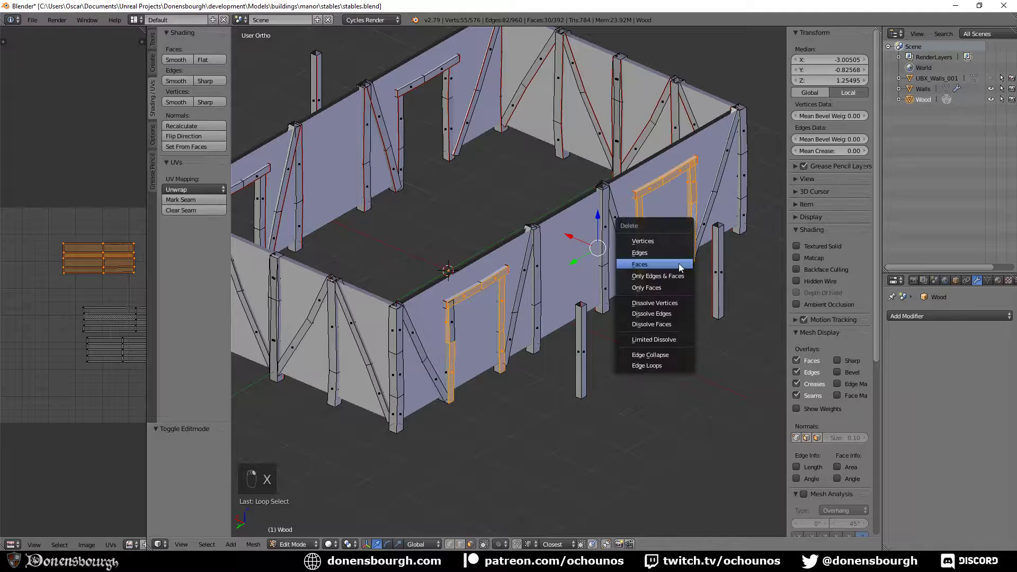
pyautogui.click(678, 264)
# - Delete the faces of the two free-standing posts outside the long wall with the removed door frame
pyautogui.keyDown('shift'); pyautogui.moveTo(679, 263); pyautogui.dragTo(686, 255, button='middle'); pyautogui.keyUp('shift')
pyautogui.rightClick(590, 333)
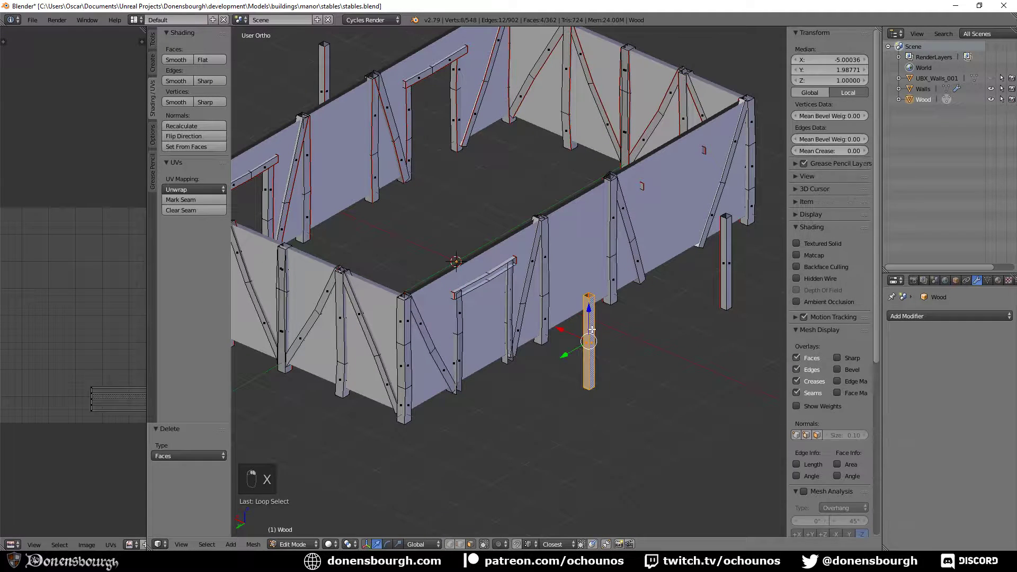
pyautogui.keyDown('shift'); pyautogui.rightClick(726, 257); pyautogui.keyUp('shift')
pyautogui.press('x')
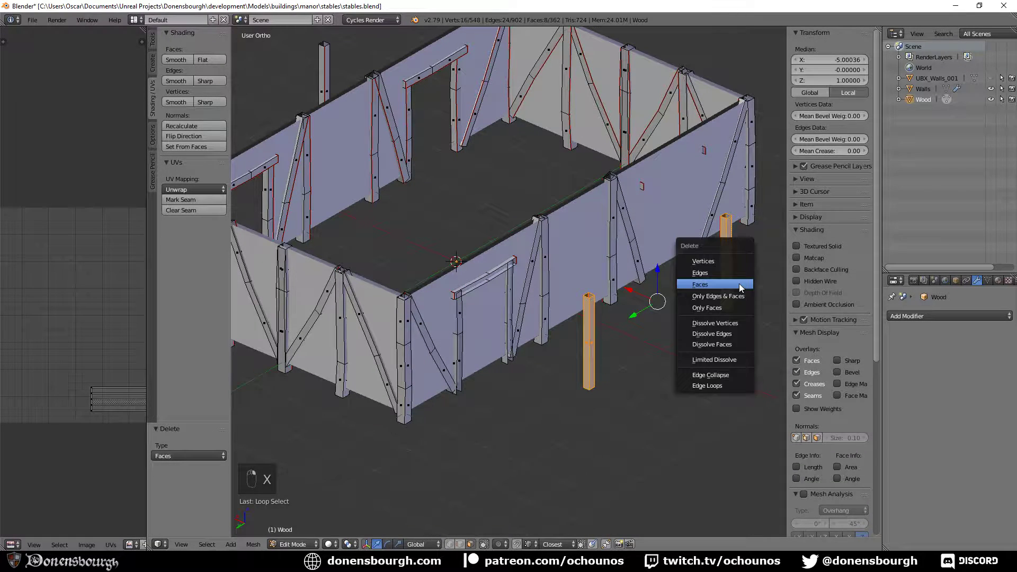
pyautogui.click(723, 250)
# - Delete the faces of the free-standing post in front of a doorway on the opposite long wall
pyautogui.keyDown('shift'); pyautogui.moveTo(410, 220); pyautogui.dragTo(400, 283, button='middle'); pyautogui.keyUp('shift')
pyautogui.moveTo(400, 283); pyautogui.dragTo(543, 273, button='middle')
pyautogui.keyDown('shift'); pyautogui.moveTo(439, 330); pyautogui.dragTo(455, 318, button='middle'); pyautogui.keyUp('shift')
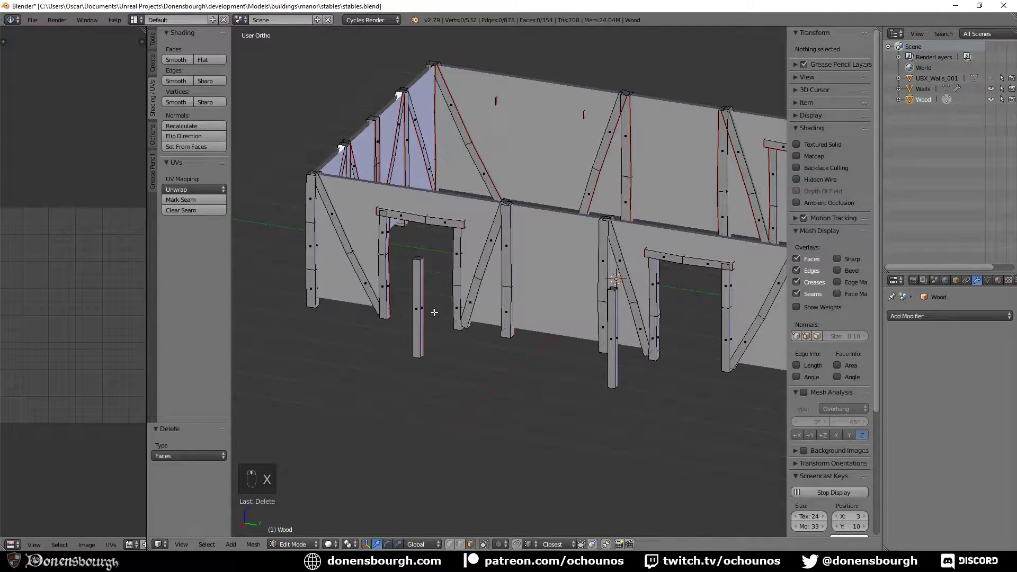
pyautogui.keyDown('alt'); pyautogui.rightClick(428, 332); pyautogui.keyUp('alt')
pyautogui.press('x')
pyautogui.click(429, 332)
# - Delete the overlapping duplicate faces of the middle post on the short end wall, and select the whole Wood mesh
pyautogui.keyDown('shift'); pyautogui.moveTo(473, 358); pyautogui.dragTo(530, 311, button='middle'); pyautogui.keyUp('shift')
pyautogui.moveTo(458, 304); pyautogui.dragTo(482, 348, button='middle')
pyautogui.scroll(4, 482, 348)
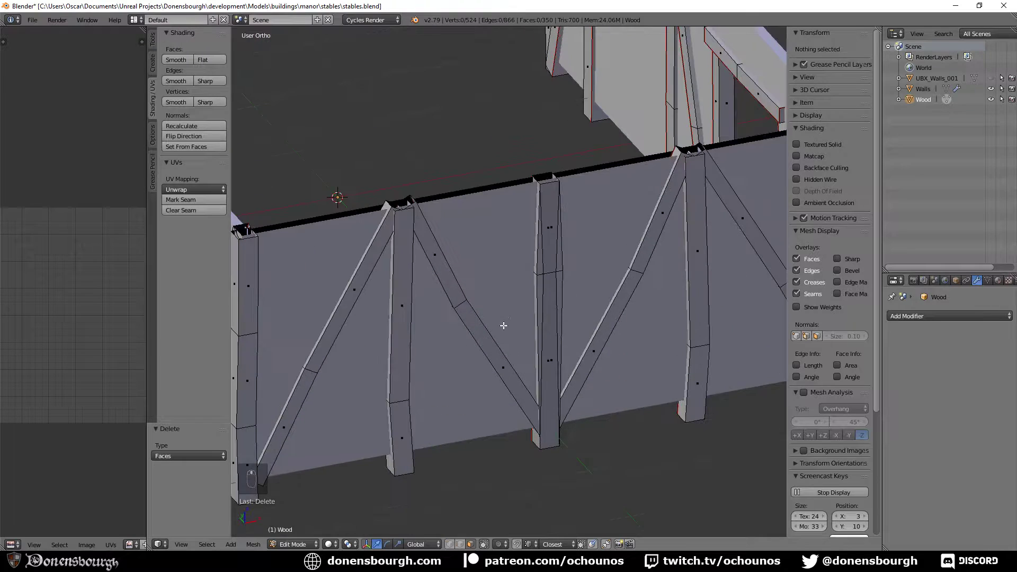
pyautogui.keyDown('alt'); pyautogui.click(535, 291); pyautogui.keyUp('alt')
pyautogui.keyDown('alt'); pyautogui.keyDown('shift'); pyautogui.click(537, 263); pyautogui.keyUp('shift'); pyautogui.keyUp('alt')
pyautogui.press('x')
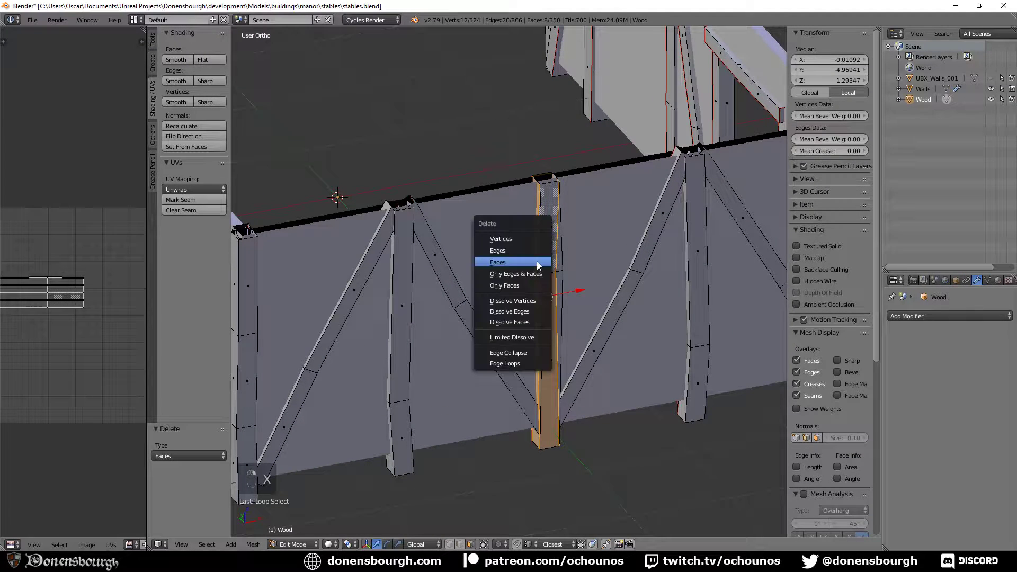
pyautogui.click(536, 261)
pyautogui.press('a')
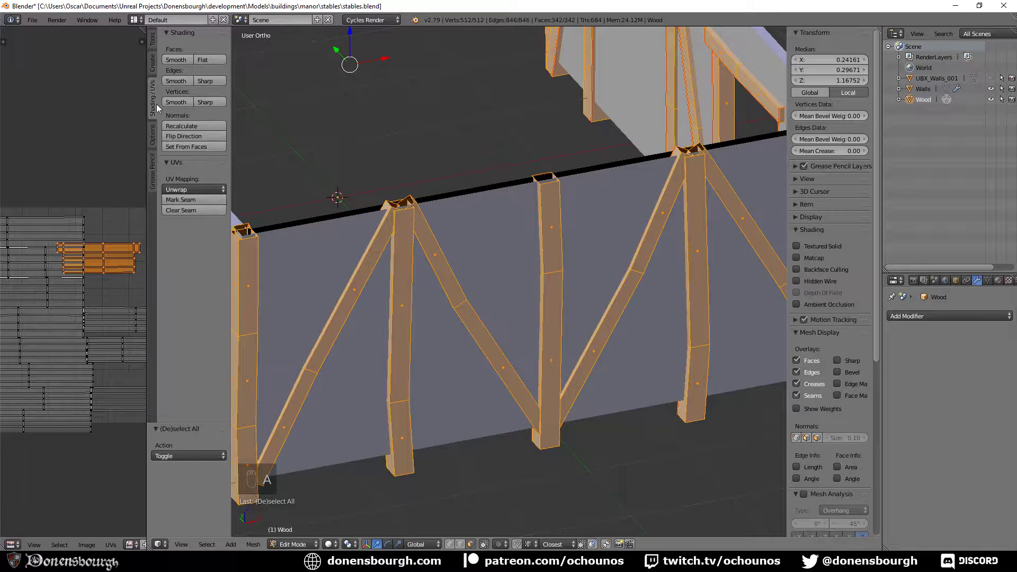
# - Merge the duplicate vertices of the whole Wood mesh with Remove Doubles and clear the selection
pyautogui.click(153, 43)
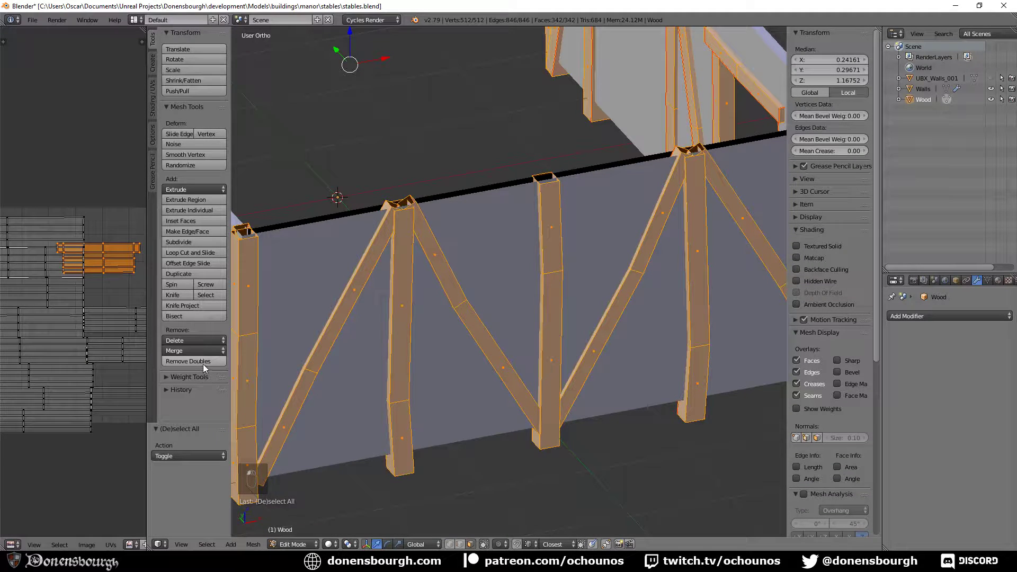
pyautogui.click(202, 364)
pyautogui.press('a')
# - Delete the two small leftover end faces of the removed door frame on the long wall
pyautogui.scroll(-3, 465, 311)
pyautogui.moveTo(465, 310); pyautogui.dragTo(404, 295, button='middle')
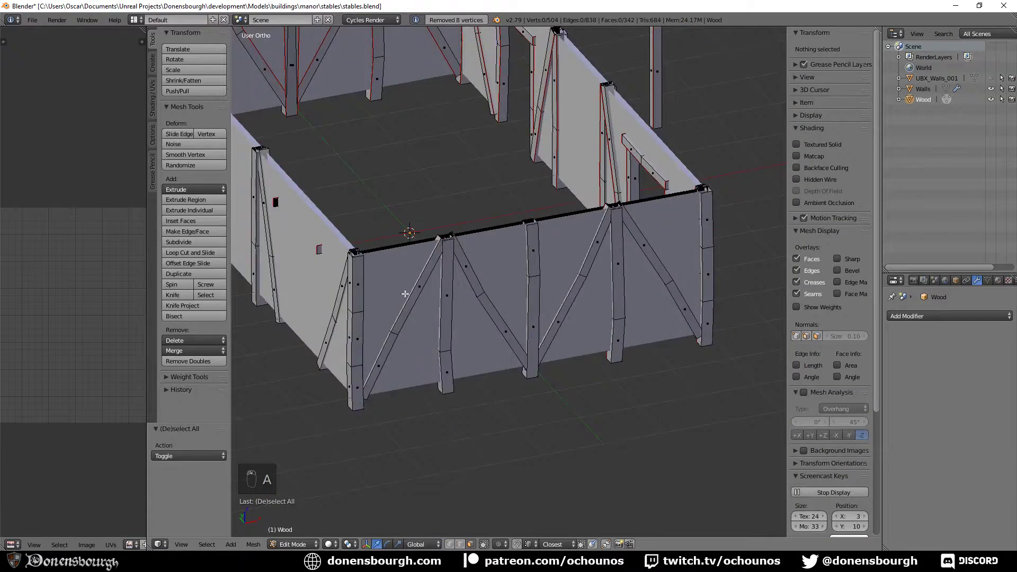
pyautogui.scroll(3, 463, 305)
pyautogui.keyDown('shift'); pyautogui.moveTo(463, 305); pyautogui.dragTo(433, 339, button='middle'); pyautogui.keyUp('shift')
pyautogui.rightClick(425, 275)
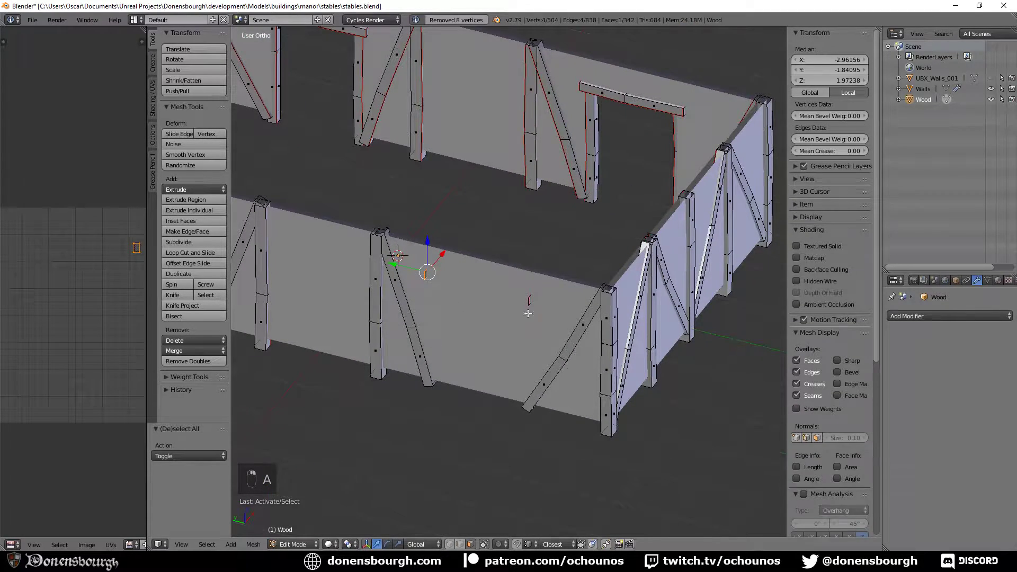
pyautogui.keyDown('shift'); pyautogui.rightClick(529, 298); pyautogui.keyUp('shift')
pyautogui.moveTo(529, 298); pyautogui.dragTo(394, 278, button='middle')
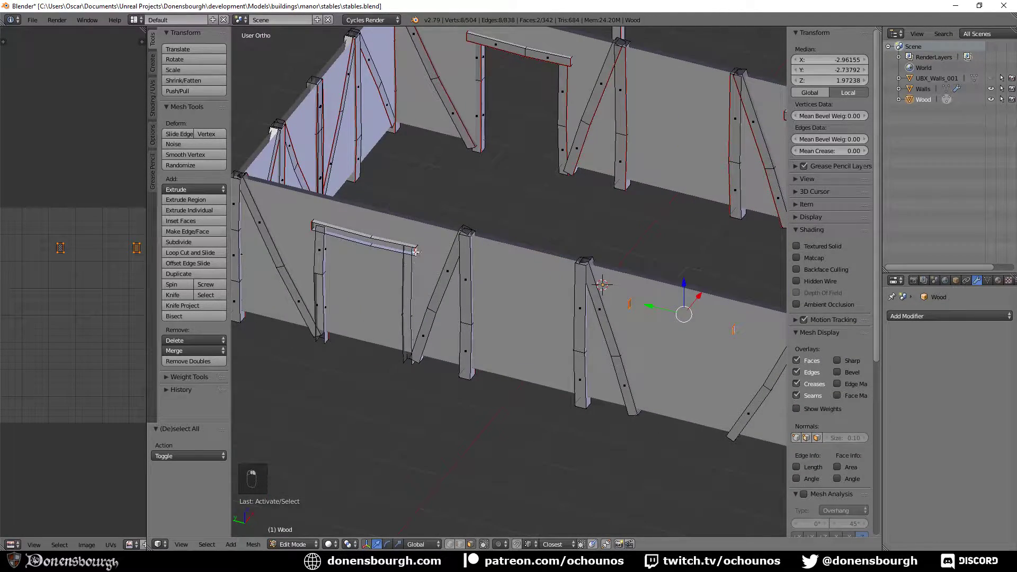
pyautogui.press('x')
pyautogui.click(387, 253)
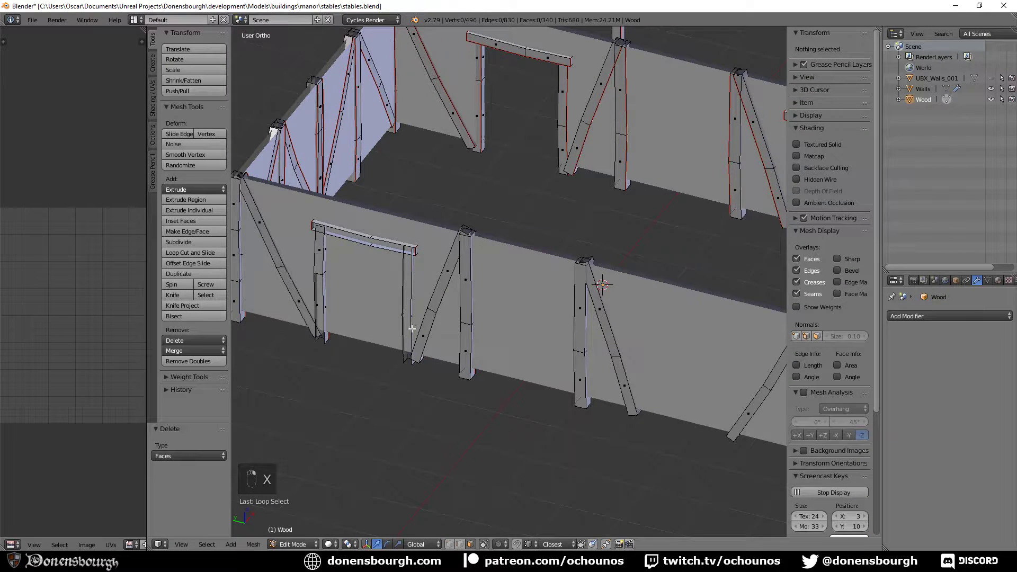
# - Hide the Walls object and delete the remaining post and lintel faces of the other door frame on that long wall
pyautogui.scroll(5, 412, 328)
pyautogui.moveTo(474, 319); pyautogui.dragTo(438, 313, button='middle')
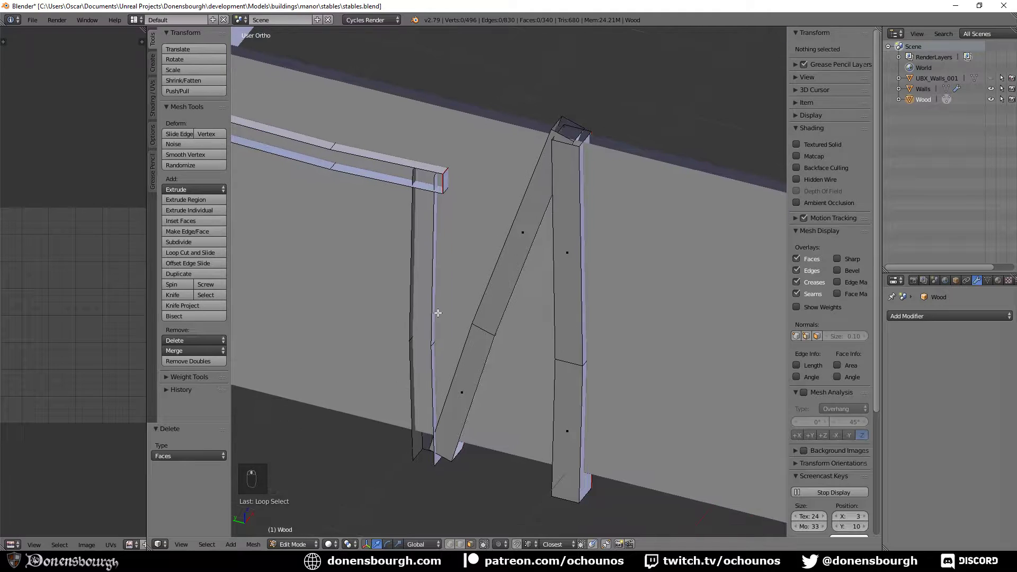
pyautogui.scroll(-5, 438, 313)
pyautogui.scroll(3, 417, 361)
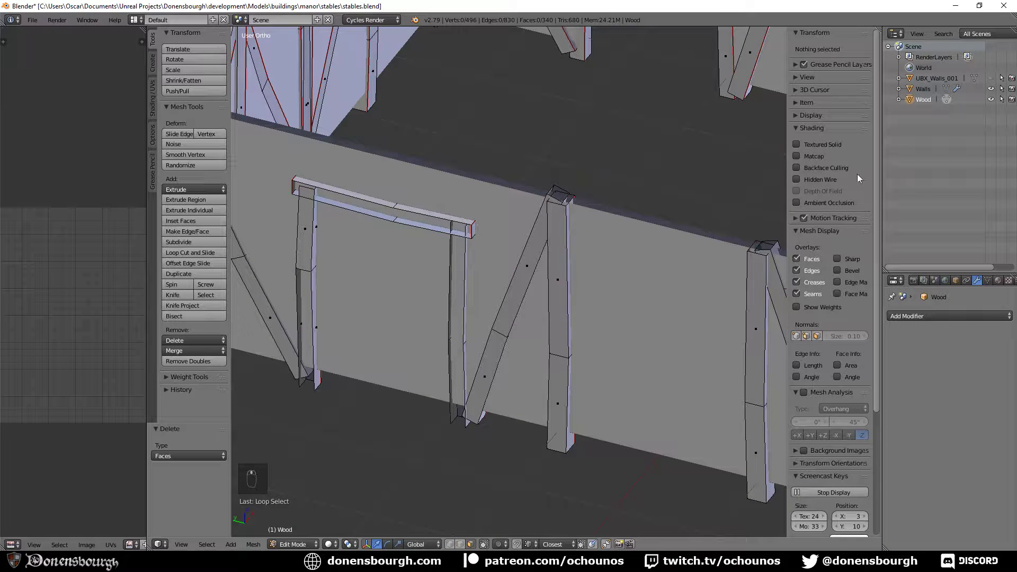
pyautogui.click(991, 89)
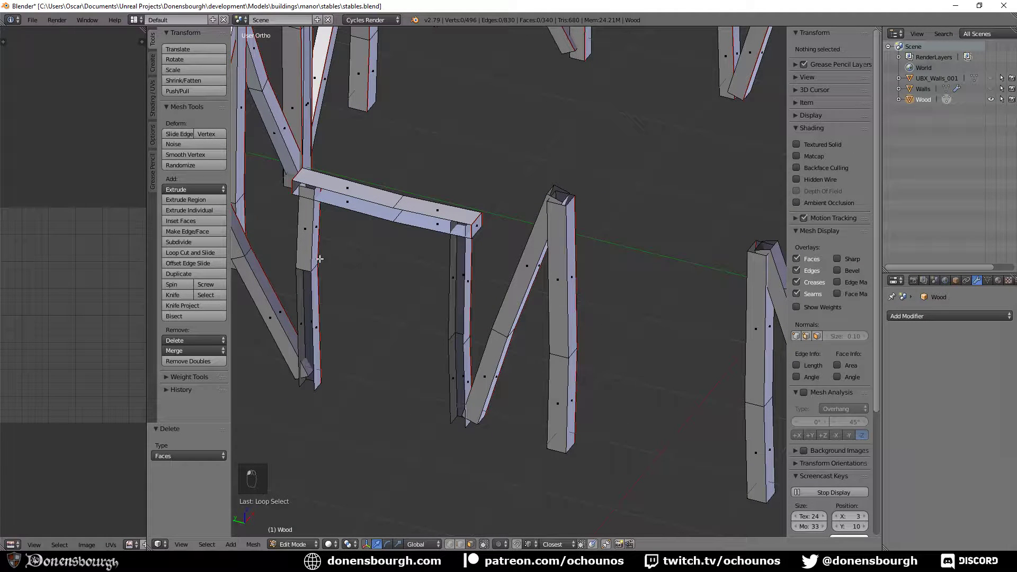
pyautogui.keyDown('alt'); pyautogui.click(313, 232); pyautogui.keyUp('alt')
pyautogui.keyDown('alt'); pyautogui.keyDown('shift'); pyautogui.click(312, 240); pyautogui.keyUp('shift'); pyautogui.keyUp('alt')
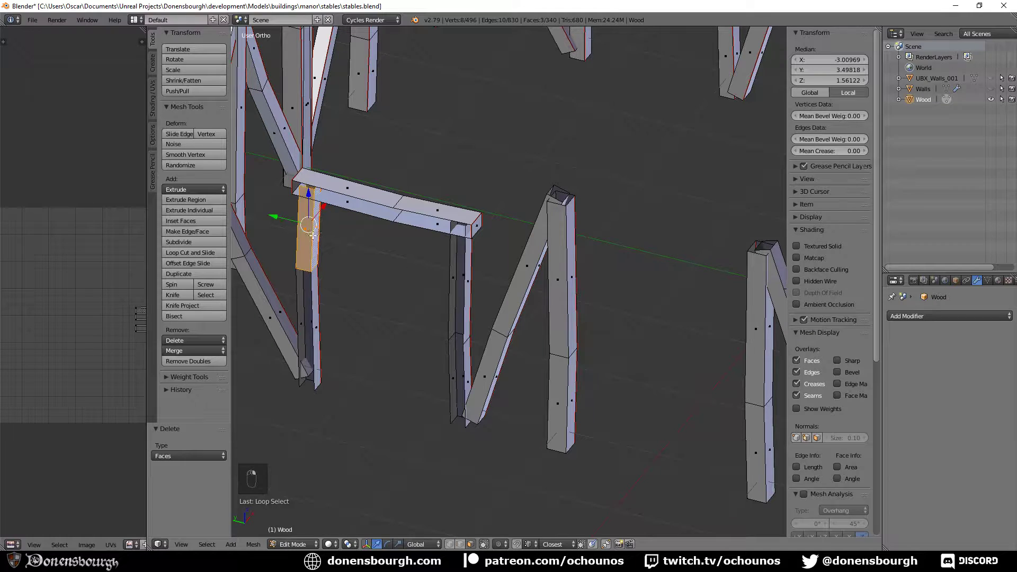
pyautogui.keyDown('alt'); pyautogui.keyDown('shift'); pyautogui.click(316, 298); pyautogui.keyUp('shift'); pyautogui.keyUp('alt')
pyautogui.keyDown('alt'); pyautogui.keyDown('shift'); pyautogui.click(469, 291); pyautogui.keyUp('shift'); pyautogui.keyUp('alt')
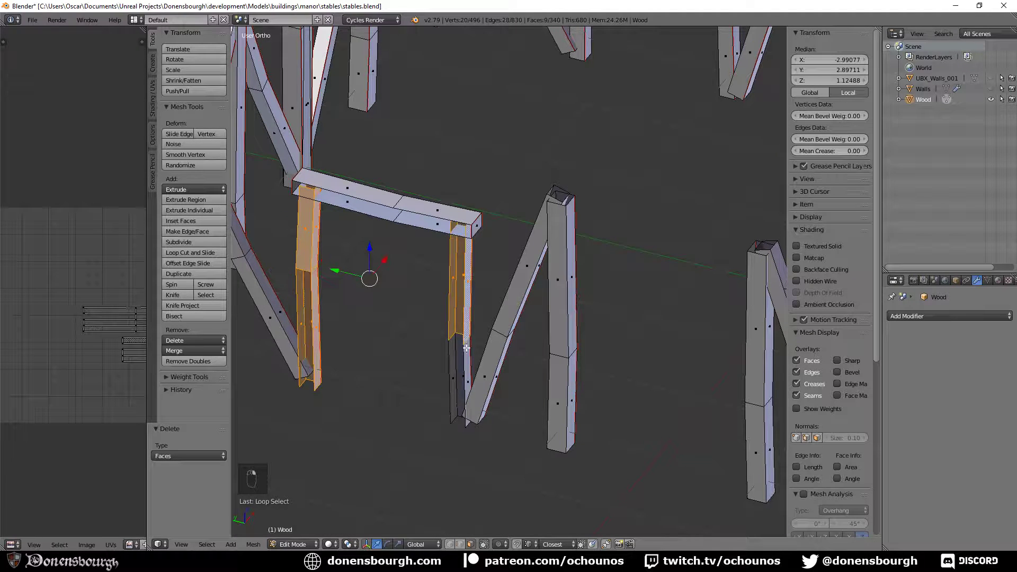
pyautogui.keyDown('alt'); pyautogui.keyDown('shift'); pyautogui.click(469, 344); pyautogui.keyUp('shift'); pyautogui.keyUp('alt')
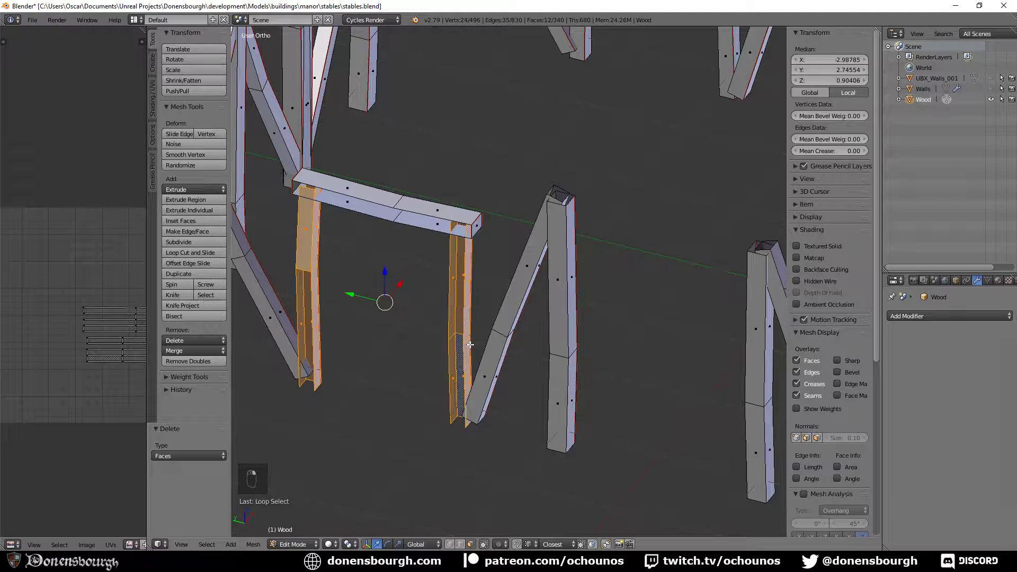
pyautogui.keyDown('alt'); pyautogui.keyDown('shift'); pyautogui.click(437, 206); pyautogui.keyUp('shift'); pyautogui.keyUp('alt')
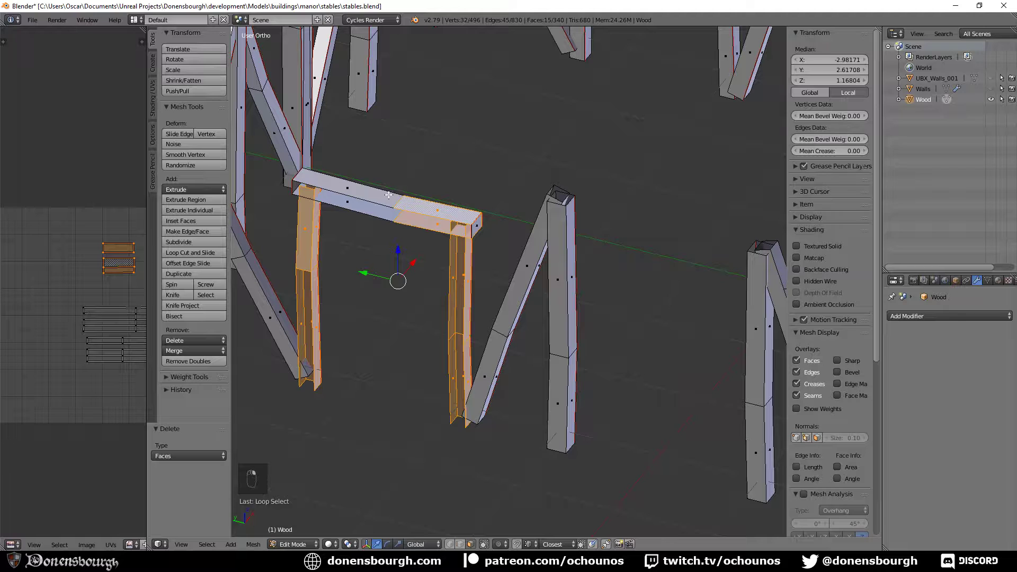
pyautogui.press('x')
pyautogui.click(477, 225)
# - Delete the removed lintel's leftover end face and make the Walls object visible again
pyautogui.rightClick(314, 192)
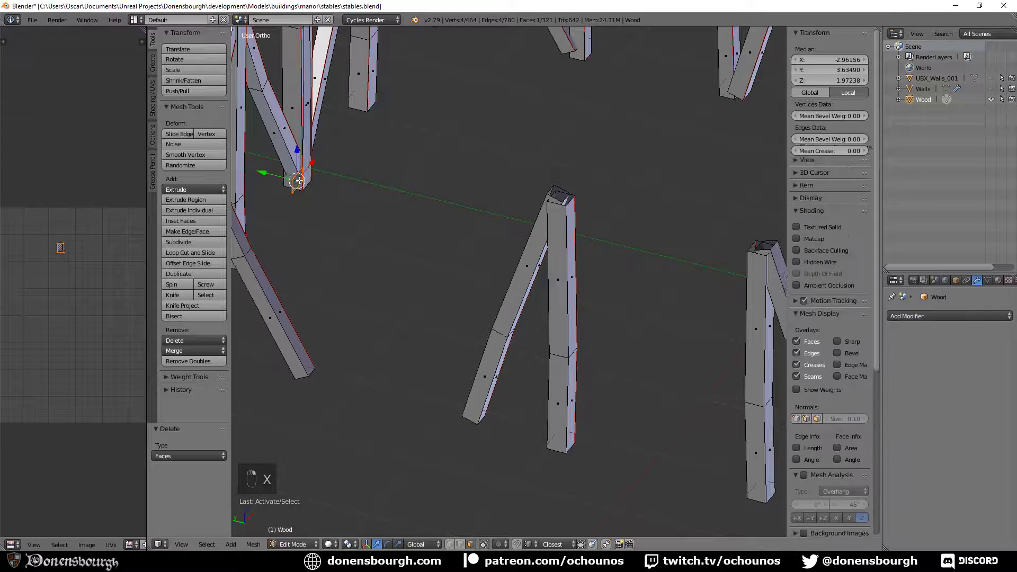
pyautogui.press('x')
pyautogui.click(333, 229)
pyautogui.moveTo(434, 283); pyautogui.dragTo(519, 355, button='middle')
pyautogui.scroll(-3, 477, 319)
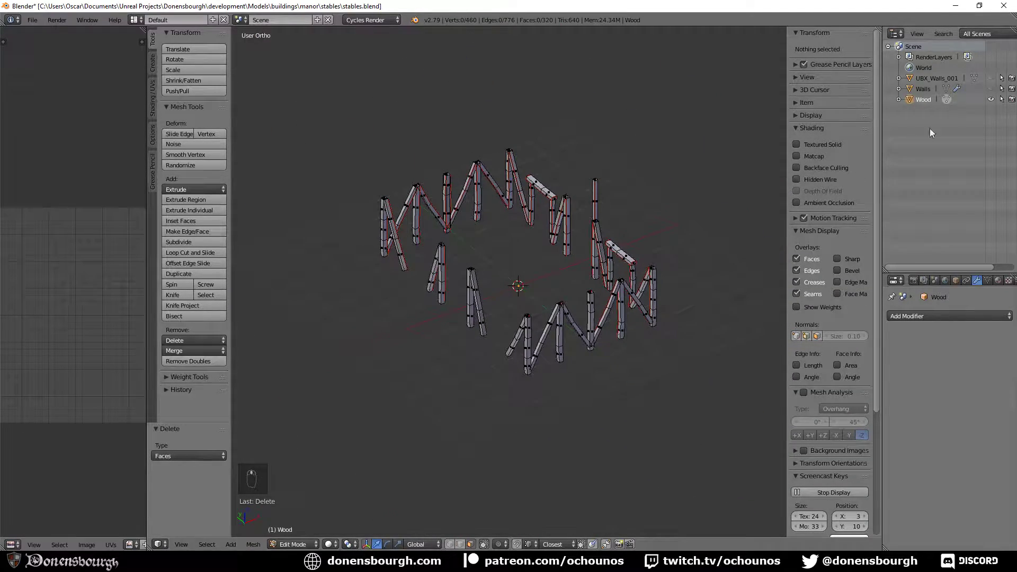
pyautogui.click(990, 89)
# - Duplicate the free-standing post outside the long wall with doorways and move the copy -7.74 along X towards the opposite wall
pyautogui.scroll(6, 452, 368)
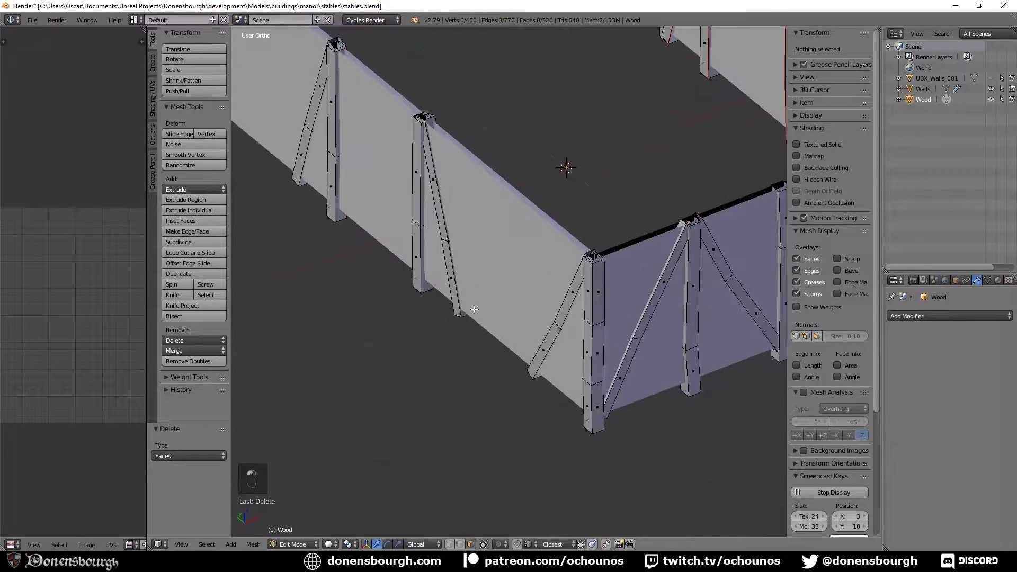
pyautogui.moveTo(452, 368); pyautogui.dragTo(564, 382, button='middle')
pyautogui.scroll(-4, 509, 414)
pyautogui.scroll(3, 517, 370)
pyautogui.scroll(-3, 512, 379)
pyautogui.keyDown('alt'); pyautogui.rightClick(652, 306); pyautogui.keyUp('alt')
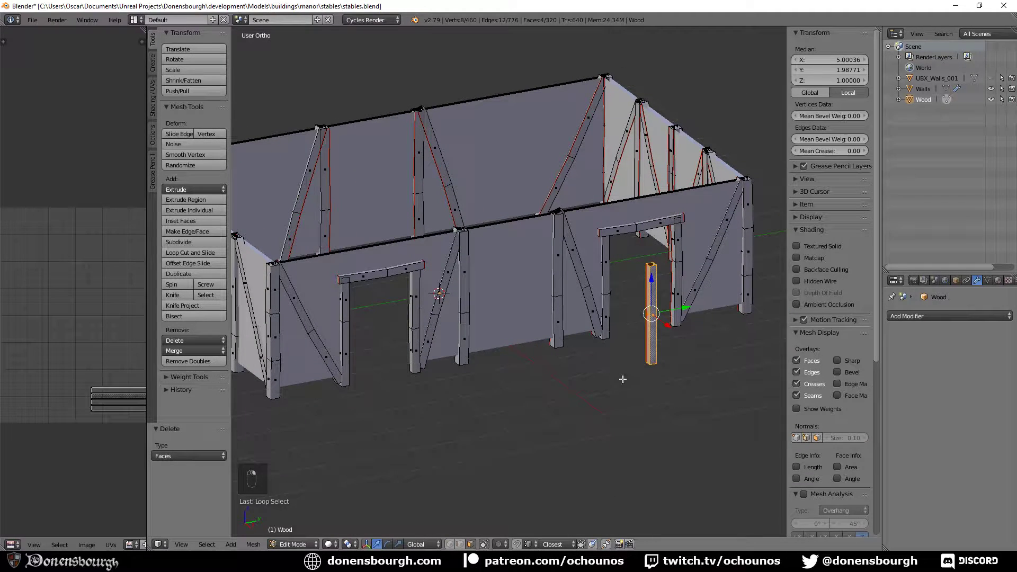
pyautogui.hotkey('shift', 'd')
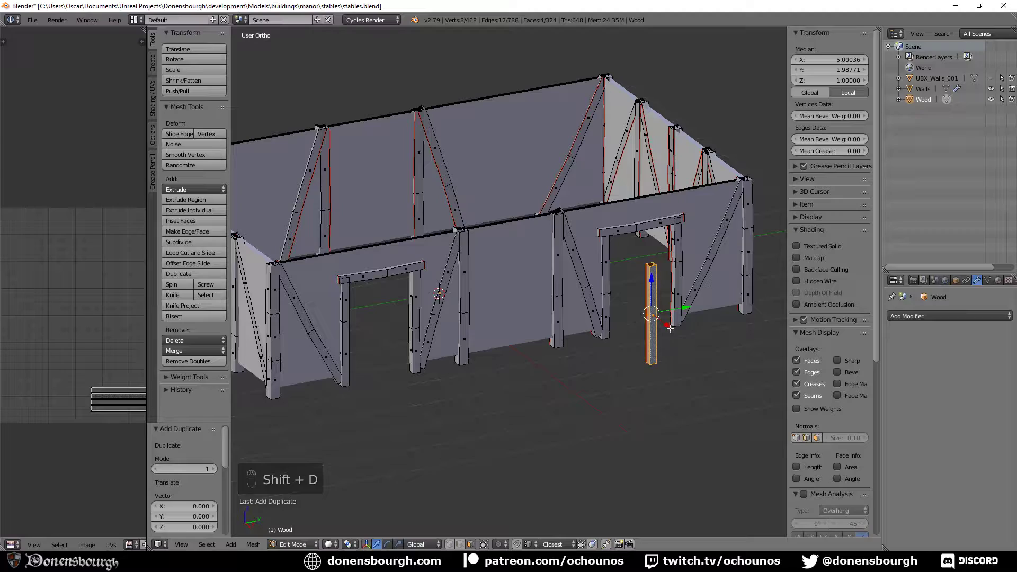
pyautogui.moveTo(669, 327); pyautogui.dragTo(445, 240)
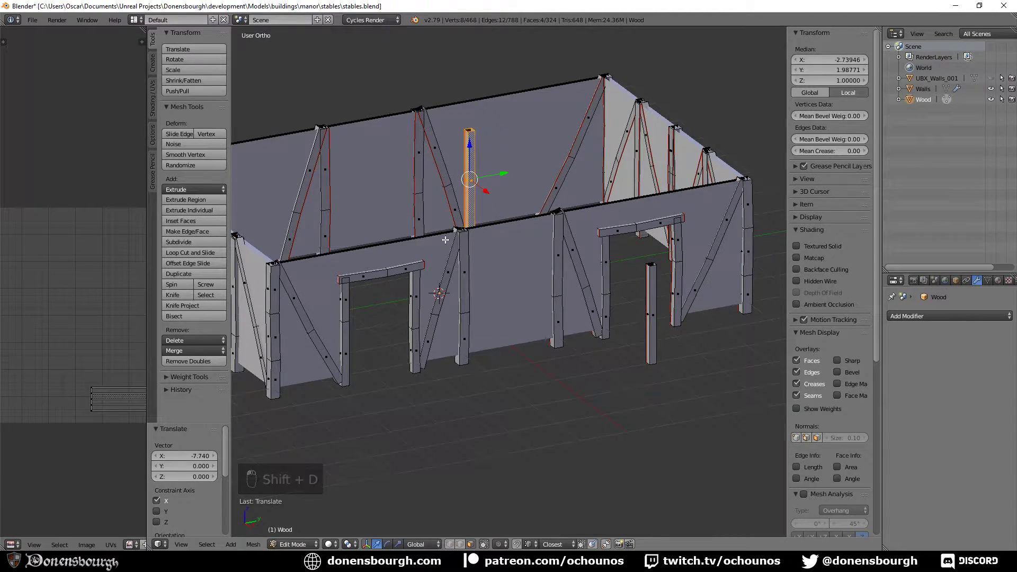
# - Move the duplicated post outside the doorless long wall, to about X -5.25 and Y 3.0
pyautogui.moveTo(445, 240); pyautogui.dragTo(464, 290, button='middle')
pyautogui.press('g')
pyautogui.press('x')
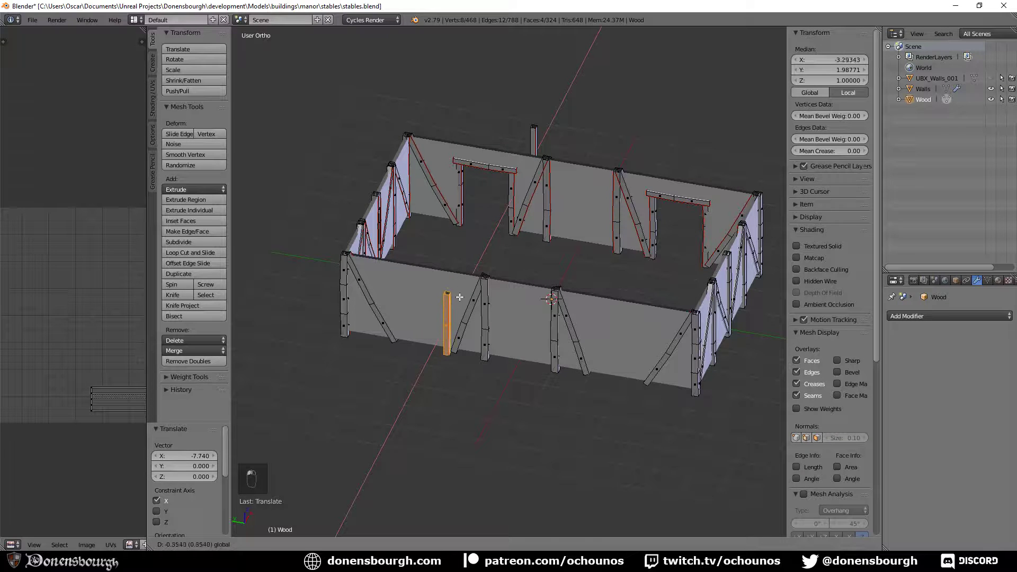
pyautogui.click(461, 297)
pyautogui.scroll(5, 459, 297)
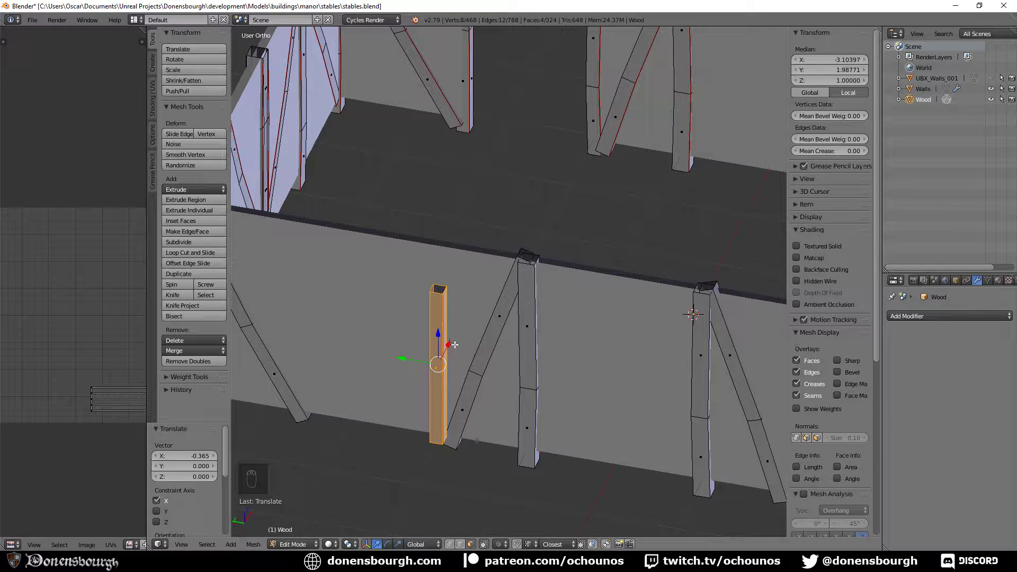
pyautogui.press('g')
pyautogui.press('x')
pyautogui.click(416, 354)
pyautogui.moveTo(415, 354); pyautogui.dragTo(549, 292, button='middle')
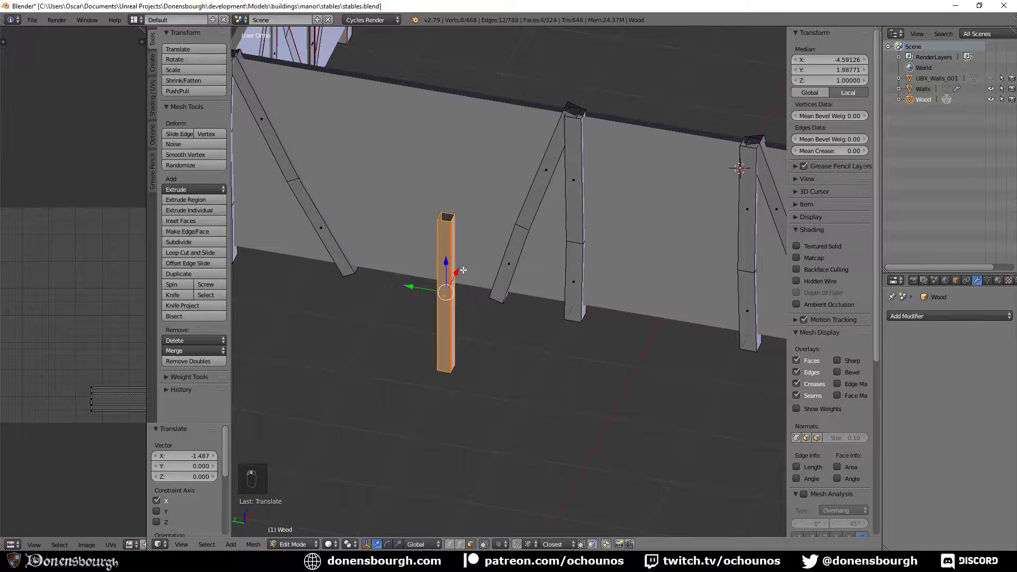
pyautogui.moveTo(459, 271); pyautogui.dragTo(316, 319)
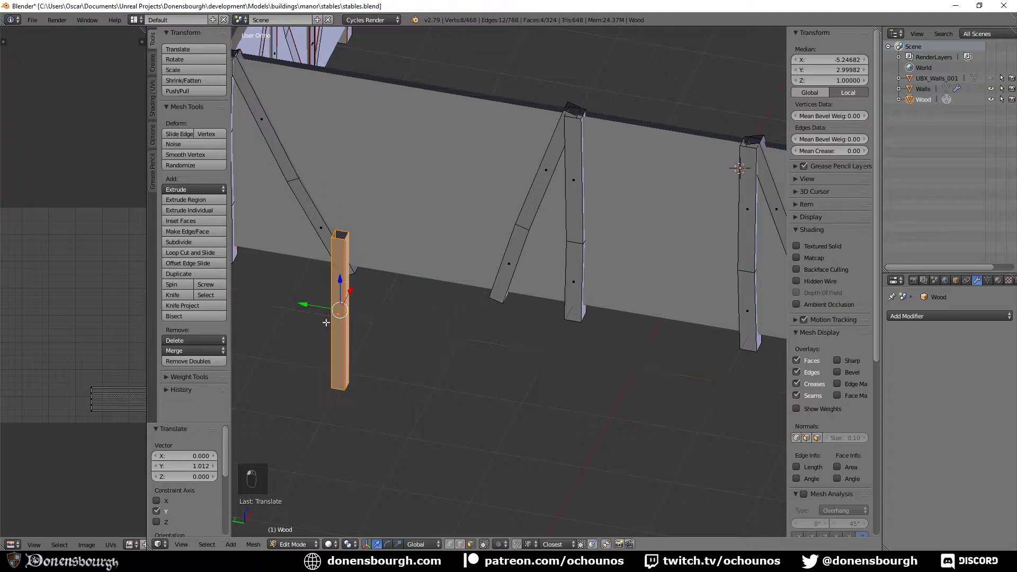
# - Duplicate both sections of the doorless long wall's post beside the diagonal brace and move the copy 1.053 along Y
pyautogui.keyDown('alt'); pyautogui.click(573, 196); pyautogui.keyUp('alt')
pyautogui.keyDown('alt'); pyautogui.keyDown('shift'); pyautogui.click(577, 298); pyautogui.keyUp('shift'); pyautogui.keyUp('alt')
pyautogui.hotkey('shift', 'd')
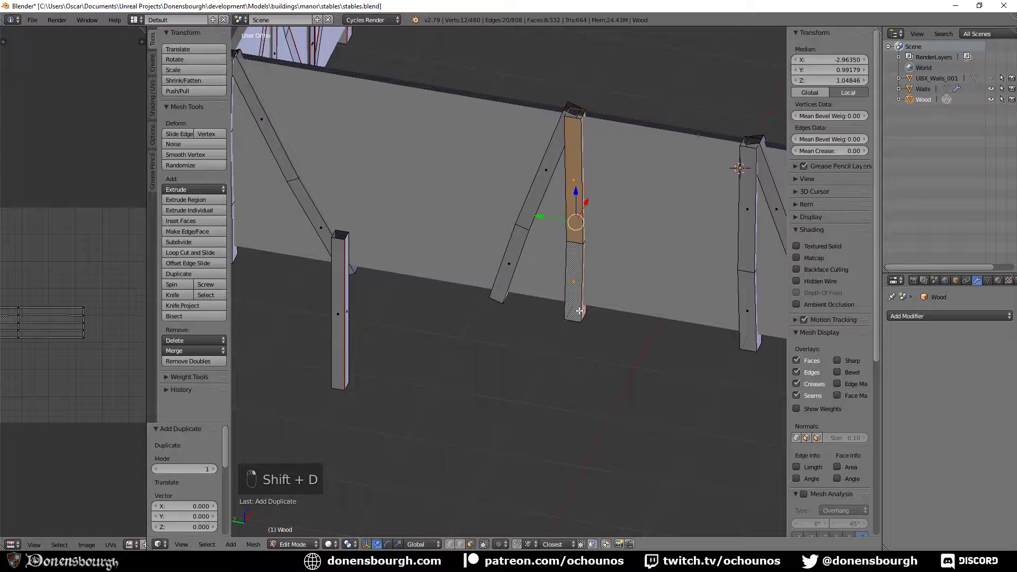
pyautogui.press('y')
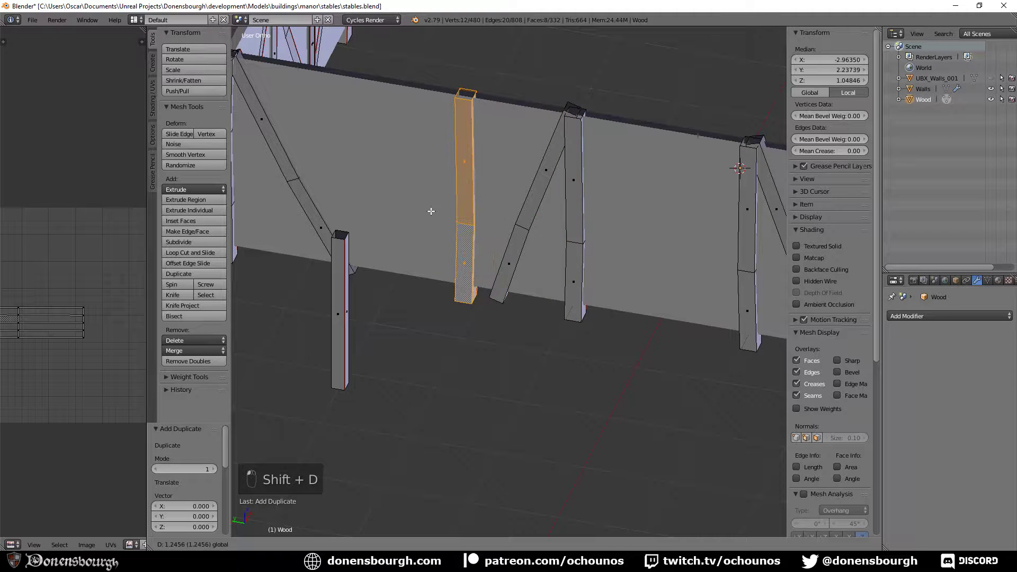
pyautogui.click(448, 215)
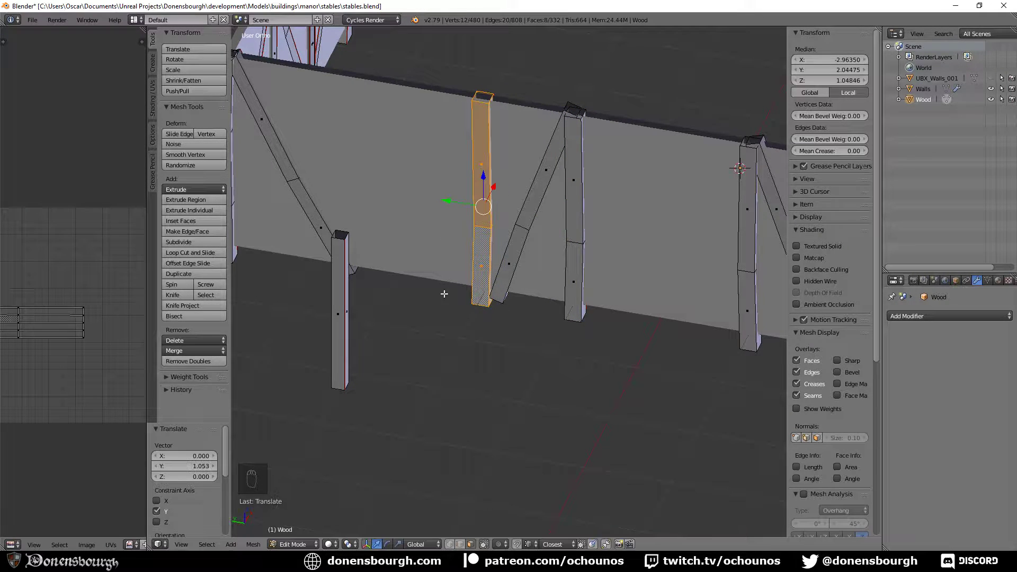
# - Nudge the duplicated wall post -0.036 along Y towards the foot of the diagonal brace
pyautogui.moveTo(475, 292); pyautogui.dragTo(442, 331, button='middle')
pyautogui.scroll(-3, 418, 273)
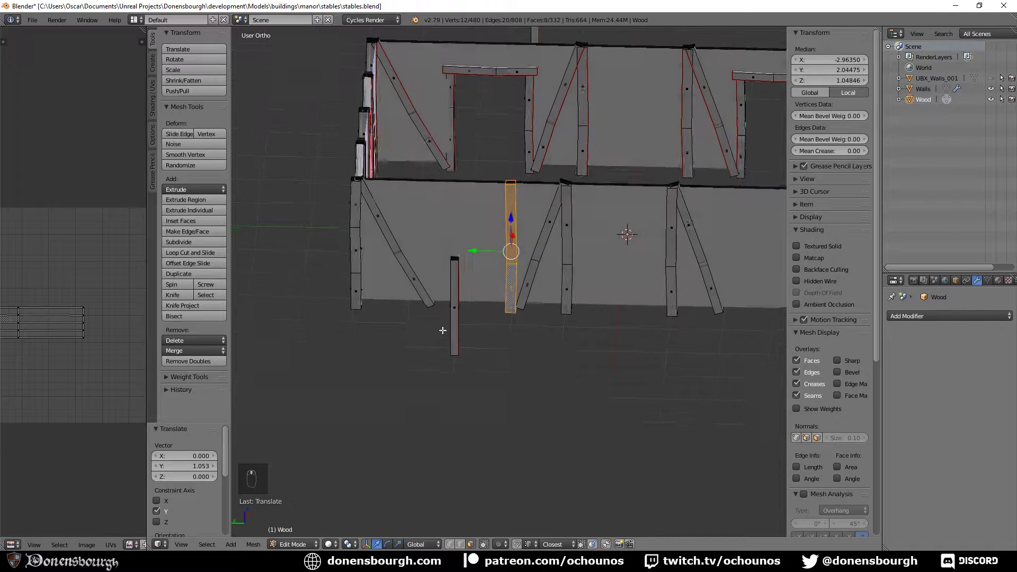
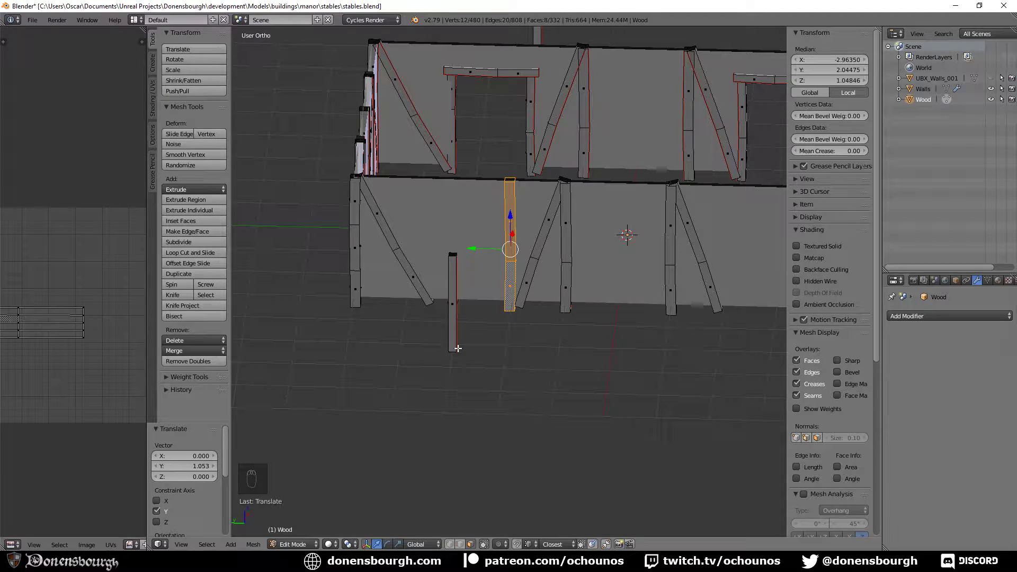
pyautogui.keyDown('shift'); pyautogui.moveTo(557, 332); pyautogui.dragTo(556, 380, button='middle'); pyautogui.keyUp('shift')
pyautogui.moveTo(598, 375); pyautogui.dragTo(584, 393, button='middle')
pyautogui.scroll(2, 584, 393)
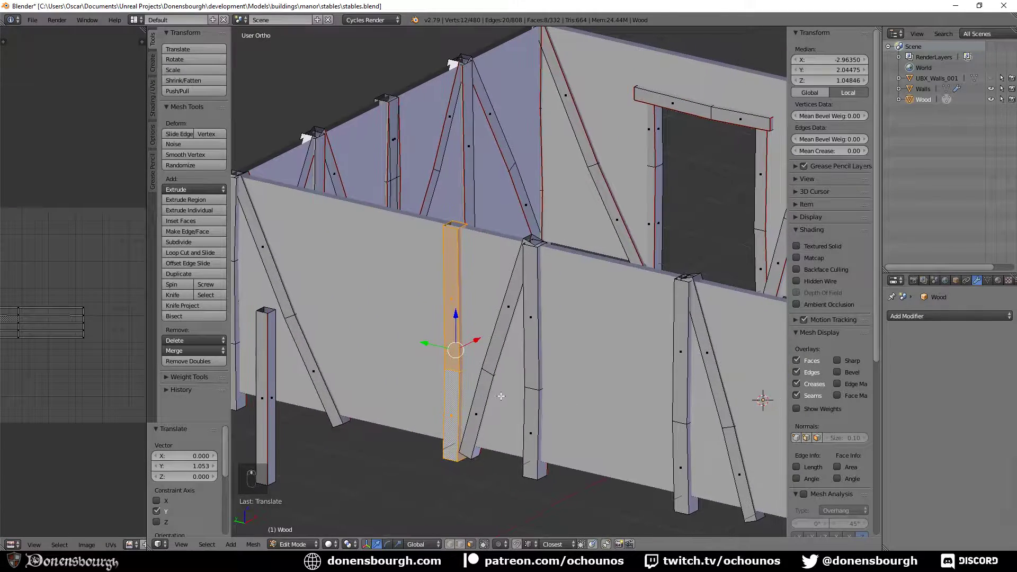
pyautogui.scroll(1, 507, 399)
pyautogui.moveTo(508, 400); pyautogui.dragTo(482, 339, button='middle')
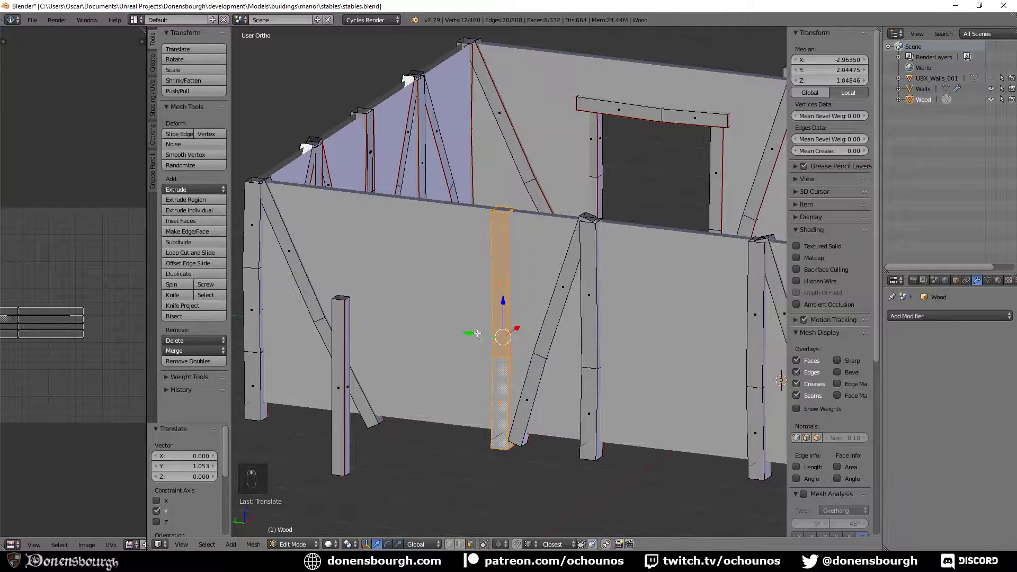
pyautogui.press('g')
pyautogui.click(480, 339)
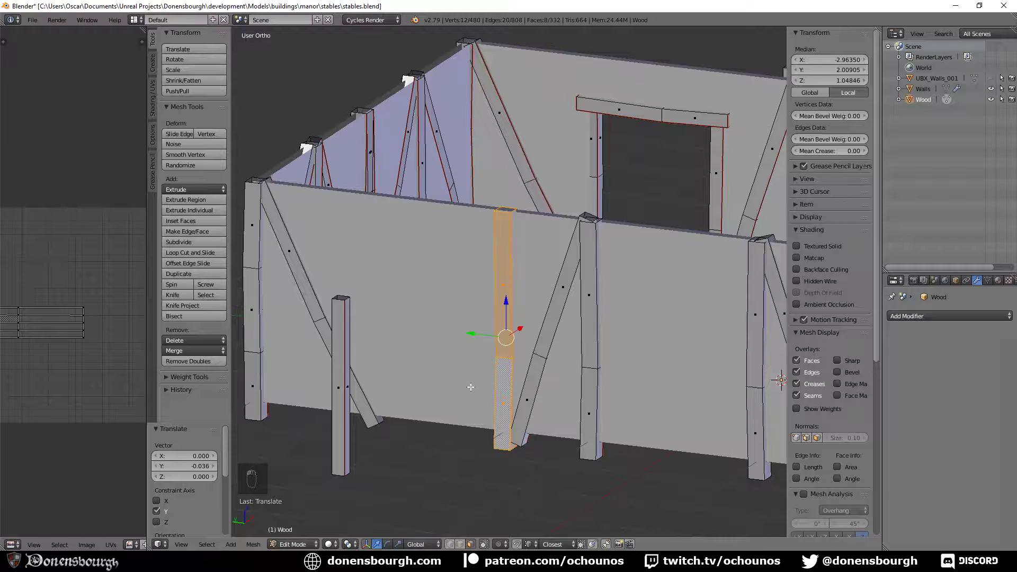
# - In edge selection mode, shift the new wall post's middle edge loop -0.032 along Y, and return to face selection mode
pyautogui.moveTo(480, 339); pyautogui.dragTo(488, 394, button='middle')
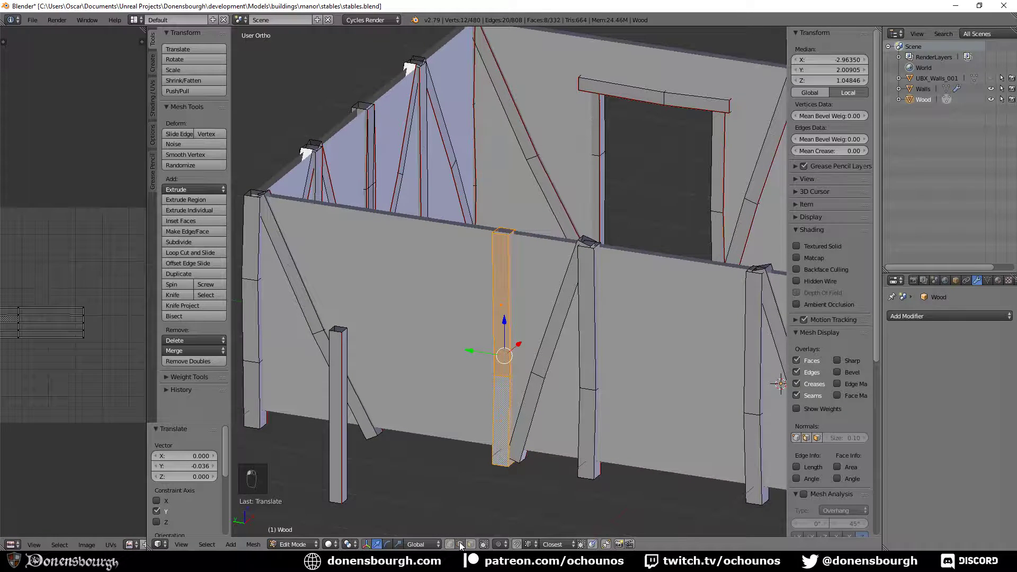
pyautogui.keyDown('alt'); pyautogui.rightClick(502, 382); pyautogui.keyUp('alt')
pyautogui.moveTo(486, 372); pyautogui.dragTo(457, 389)
pyautogui.moveTo(470, 441)
pyautogui.keyDown('shift'); pyautogui.mouseDown(button='middle')
pyautogui.moveTo(490, 401)
pyautogui.moveTo(429, 437)
pyautogui.moveTo(463, 456)
pyautogui.mouseUp(button='middle'); pyautogui.keyUp('shift')
pyautogui.scroll(-3, 490, 402)
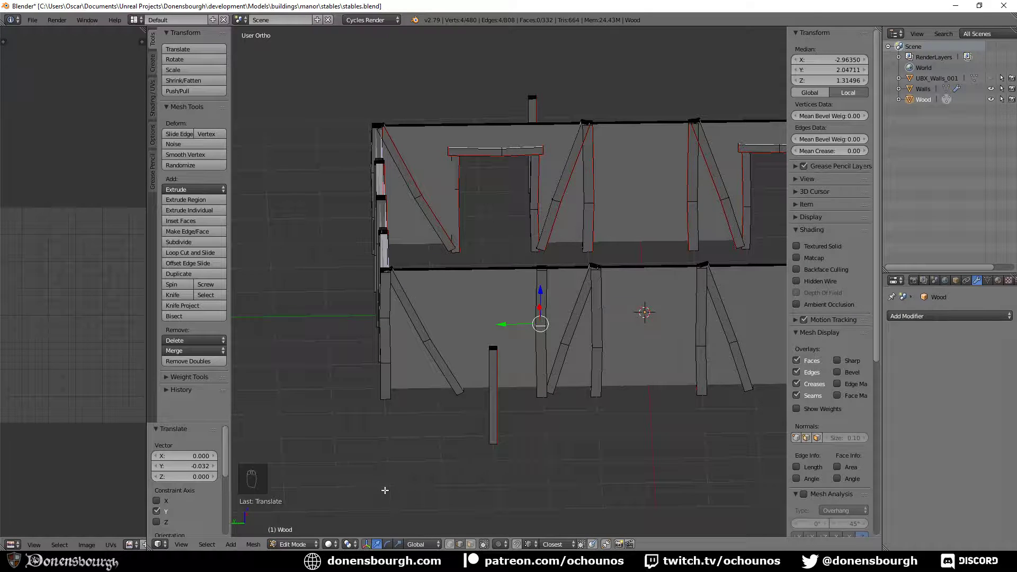
pyautogui.moveTo(385, 491); pyautogui.dragTo(507, 422, button='middle')
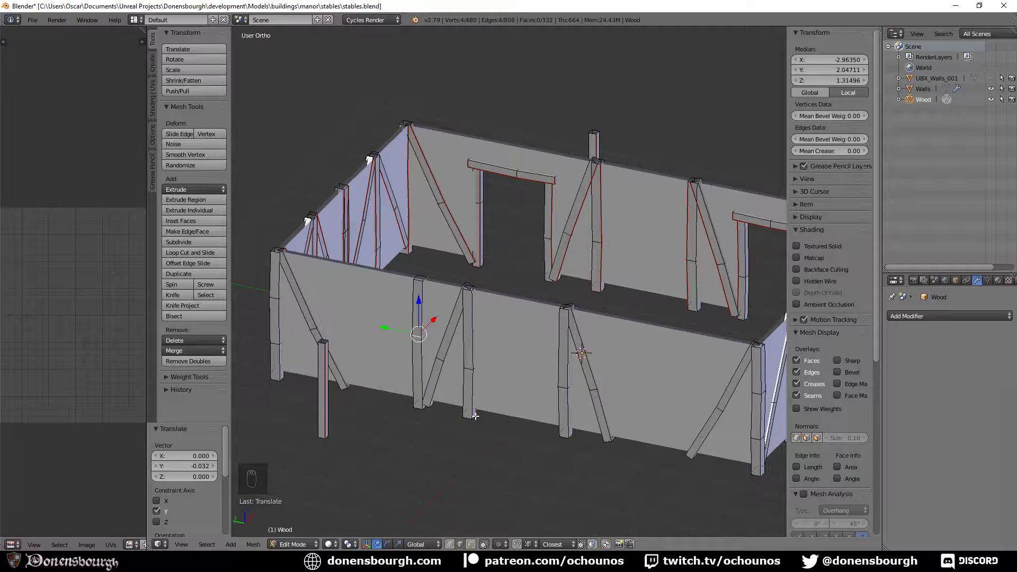
pyautogui.moveTo(447, 423); pyautogui.dragTo(468, 417, button='middle')
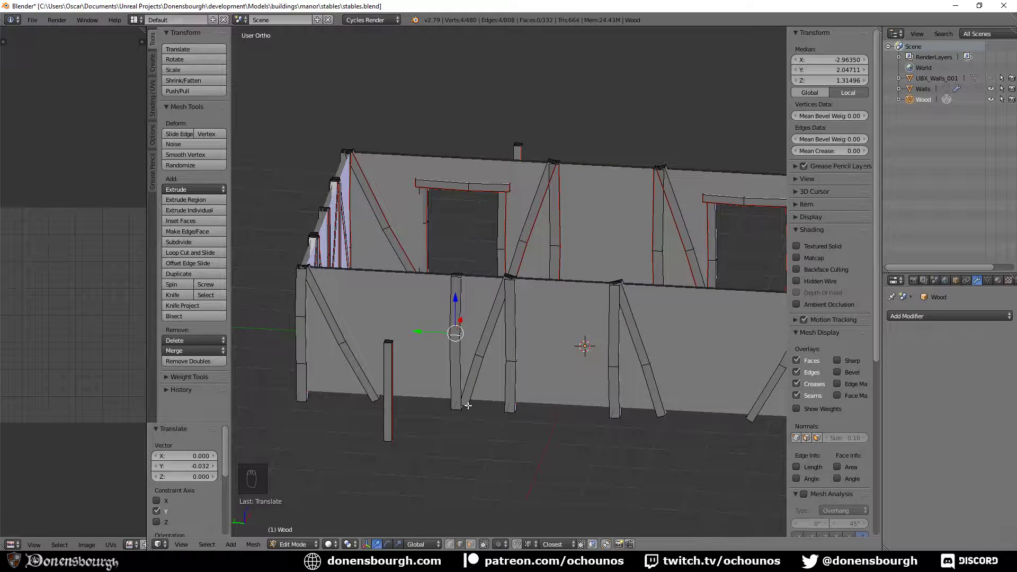
pyautogui.click(471, 544)
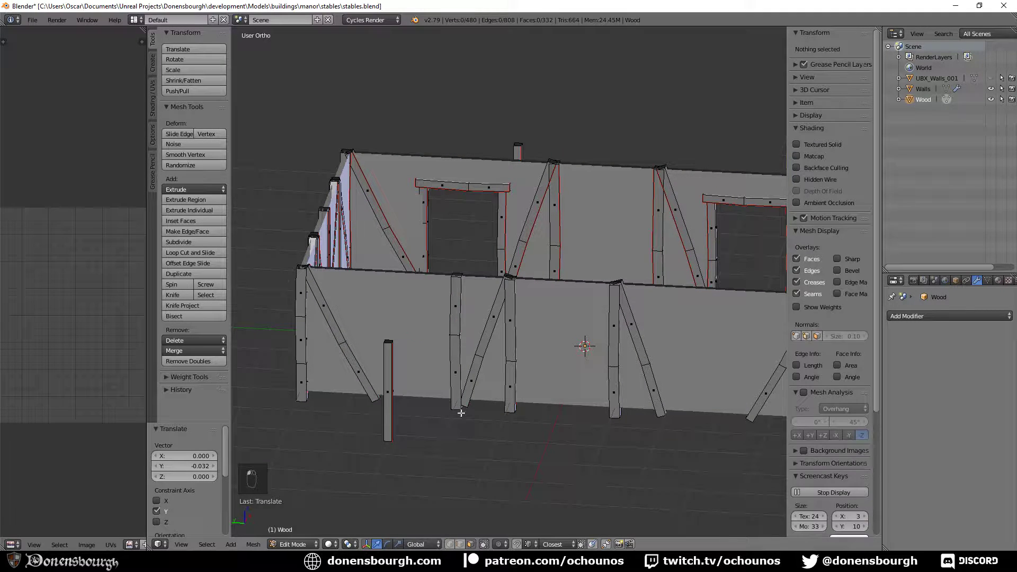
# - Duplicate the wall post beside the diagonal brace and move the copy 1.537 along Y, to the next brace's foot
pyautogui.keyDown('alt'); pyautogui.click(458, 327); pyautogui.keyUp('alt')
pyautogui.hotkey('shift', 'd')
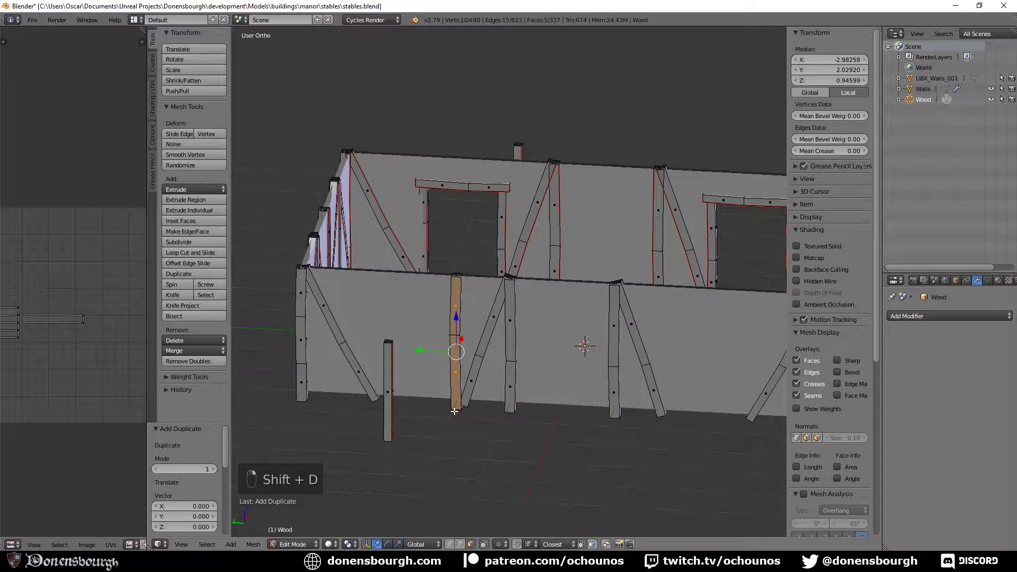
pyautogui.moveTo(418, 348); pyautogui.dragTo(338, 333)
pyautogui.moveTo(339, 333); pyautogui.dragTo(475, 432, button='middle')
pyautogui.scroll(2, 440, 425)
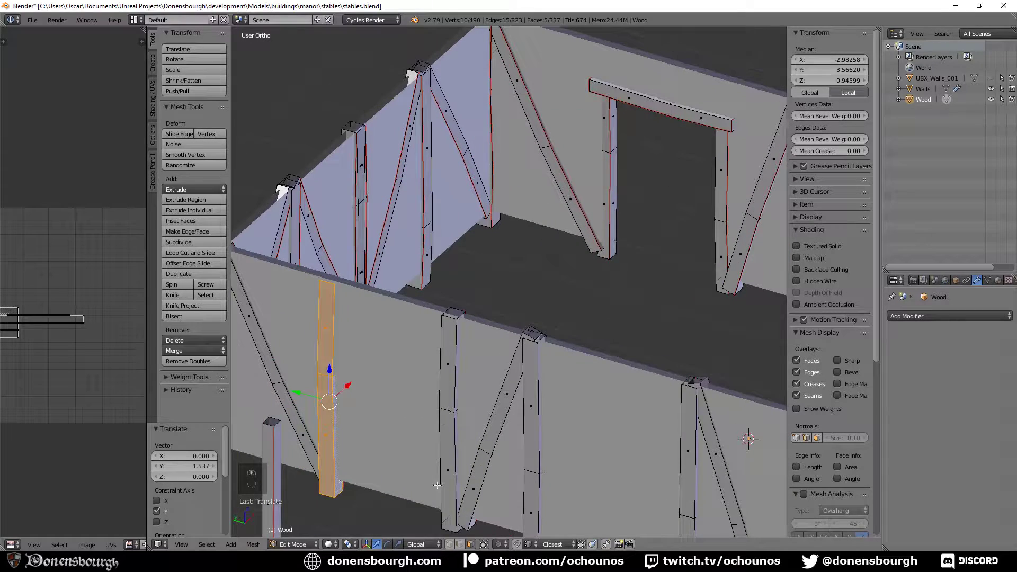
# - Shift the copied post's middle edge -0.088 along Y and lower it -0.301 along Z
pyautogui.rightClick(326, 373)
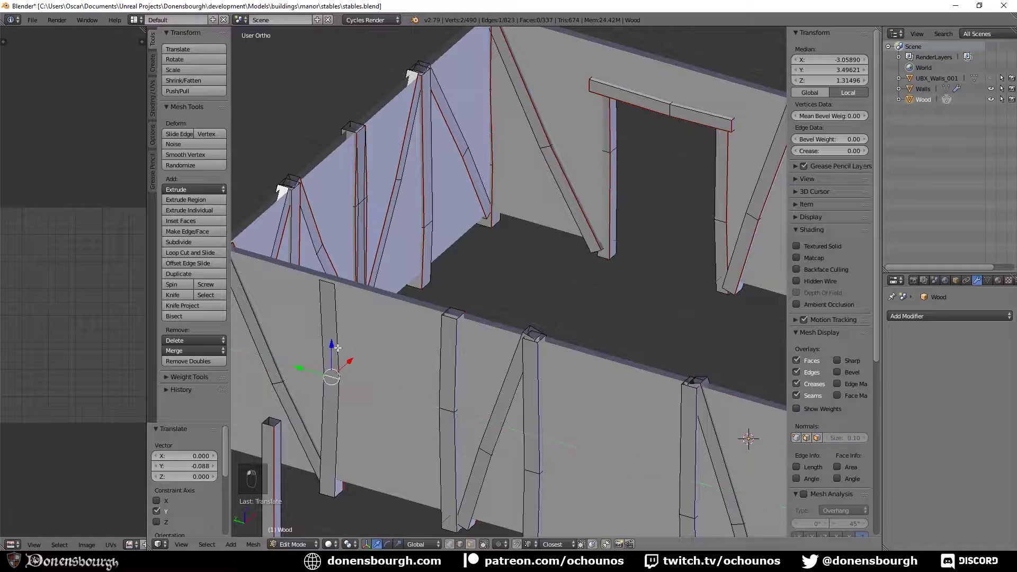
pyautogui.moveTo(332, 345); pyautogui.dragTo(331, 372)
pyautogui.keyDown('shift'); pyautogui.moveTo(343, 438); pyautogui.dragTo(580, 418, button='middle'); pyautogui.keyUp('shift')
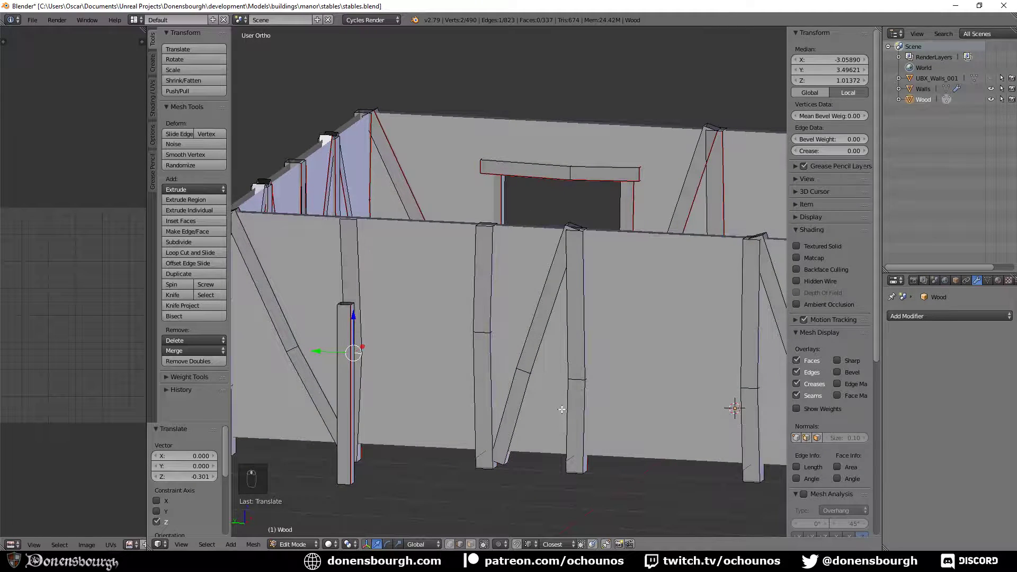
# - In face selection mode, duplicate the whole diagonal brace between the two wall posts and move the copy 1.281 along Y
pyautogui.keyDown('alt'); pyautogui.rightClick(551, 315); pyautogui.keyUp('alt')
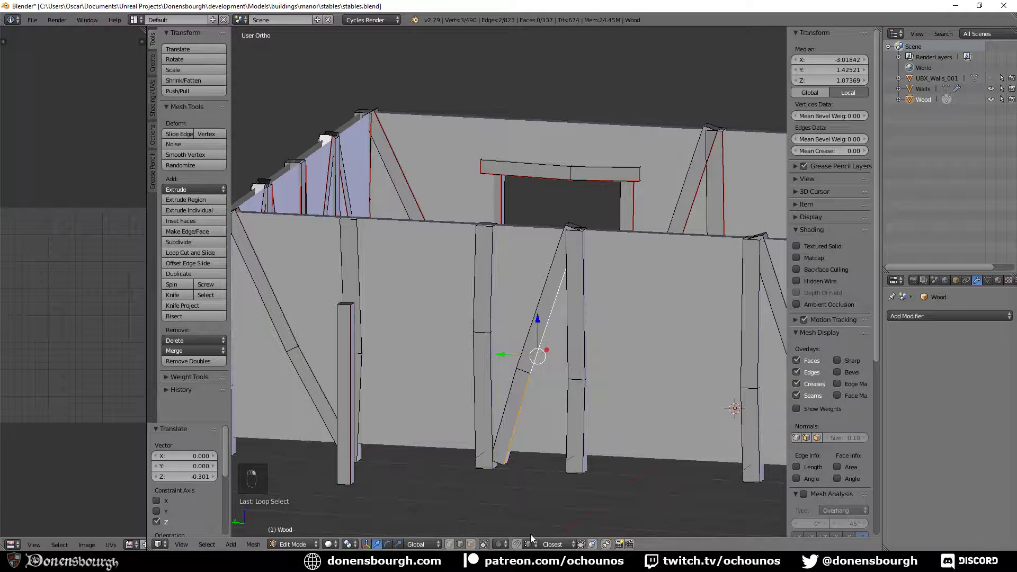
pyautogui.click(470, 545)
pyautogui.rightClick(529, 354)
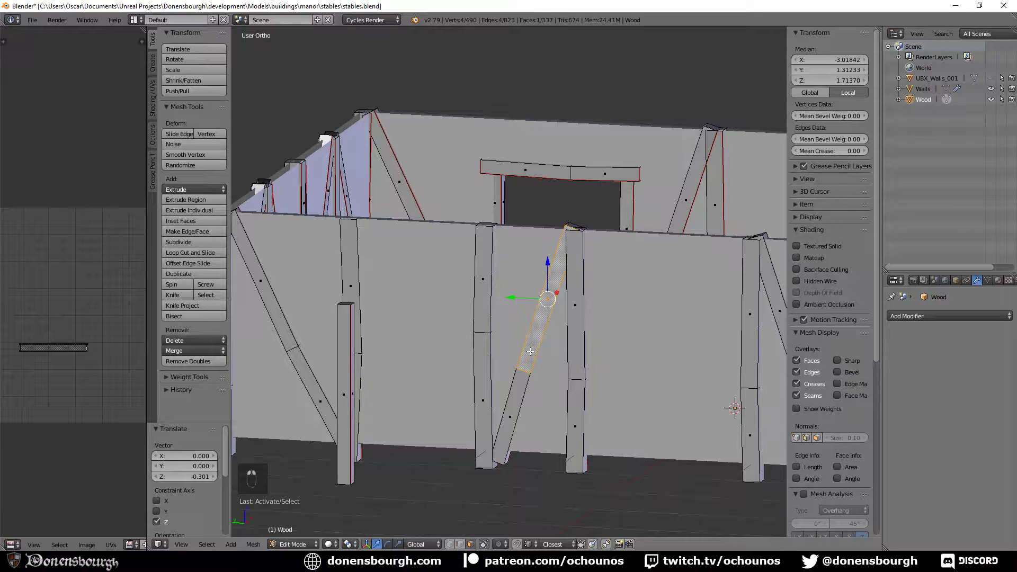
pyautogui.hotkey('ctrl', 'l')
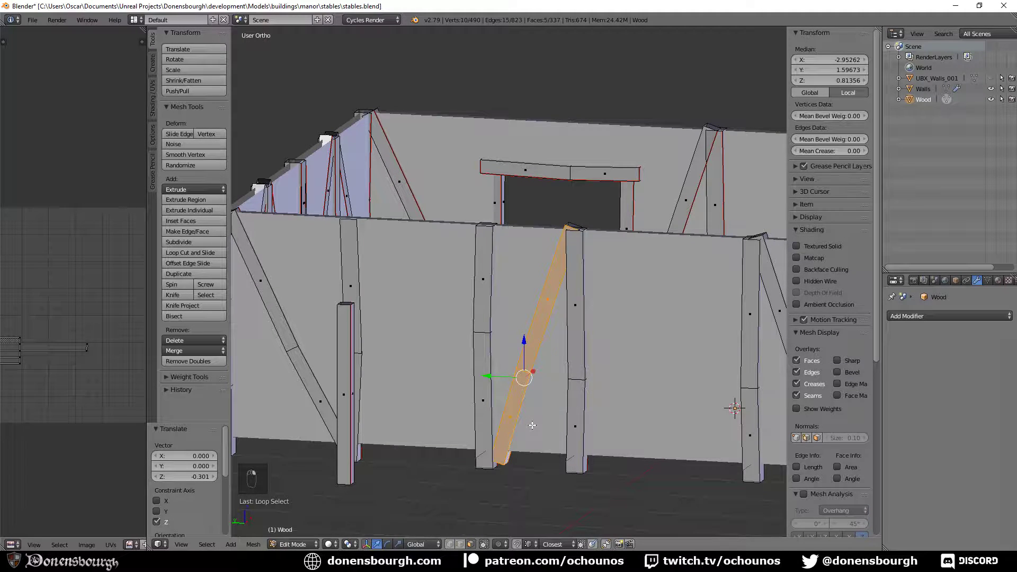
pyautogui.hotkey('shift', 'd')
pyautogui.press('g')
pyautogui.press('y')
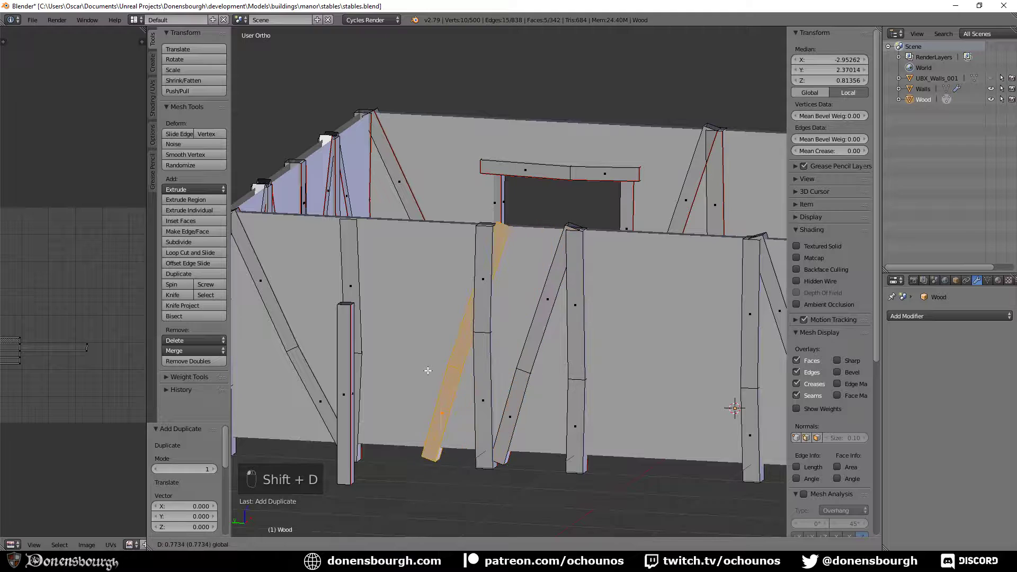
pyautogui.click(396, 370)
# - Rotate the copied brace -38.3° about X so it leans the other way, and move it -0.207 along Y
pyautogui.press('r')
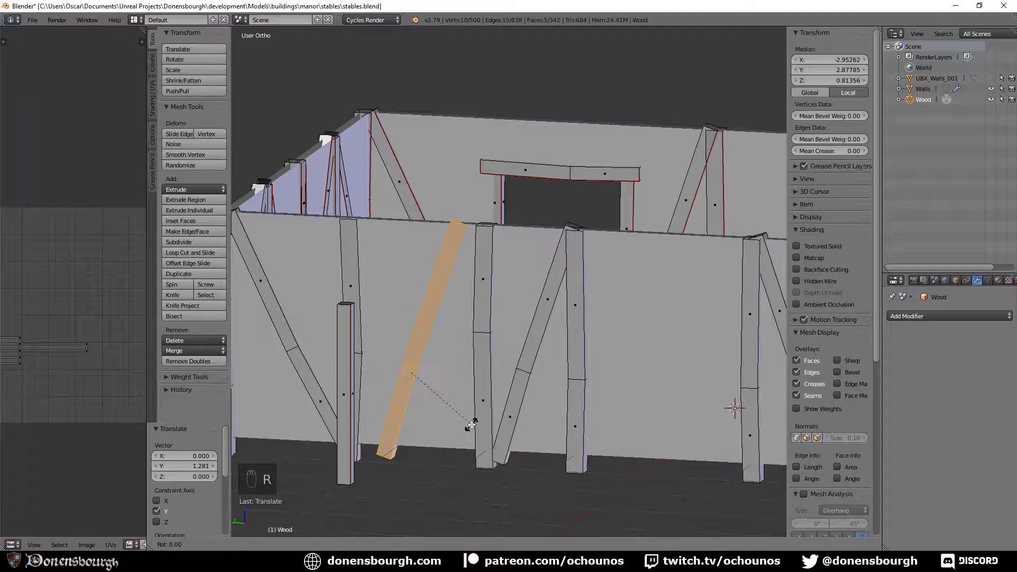
pyautogui.press('x')
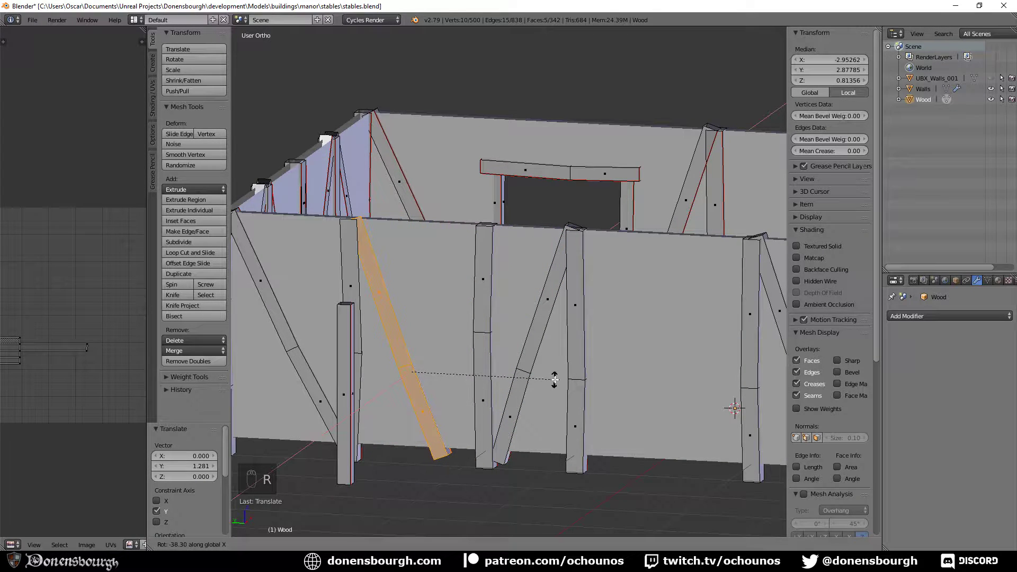
pyautogui.click(552, 379)
pyautogui.press('g')
pyautogui.press('y')
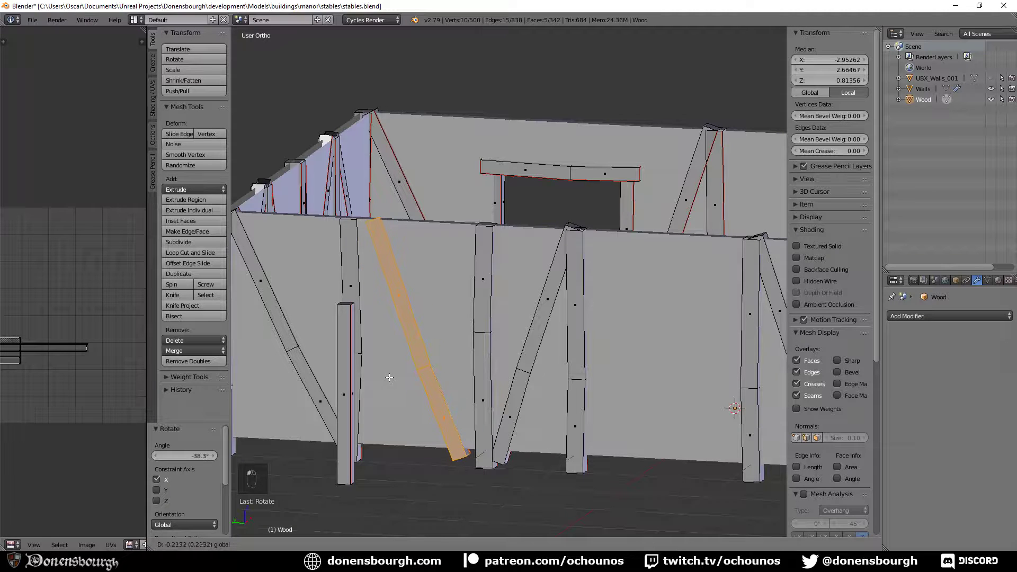
pyautogui.click(508, 444)
# - Tilt the copied brace a further -10.3° about X and shift it -0.053 along Y between the two posts
pyautogui.press('r')
pyautogui.press('x')
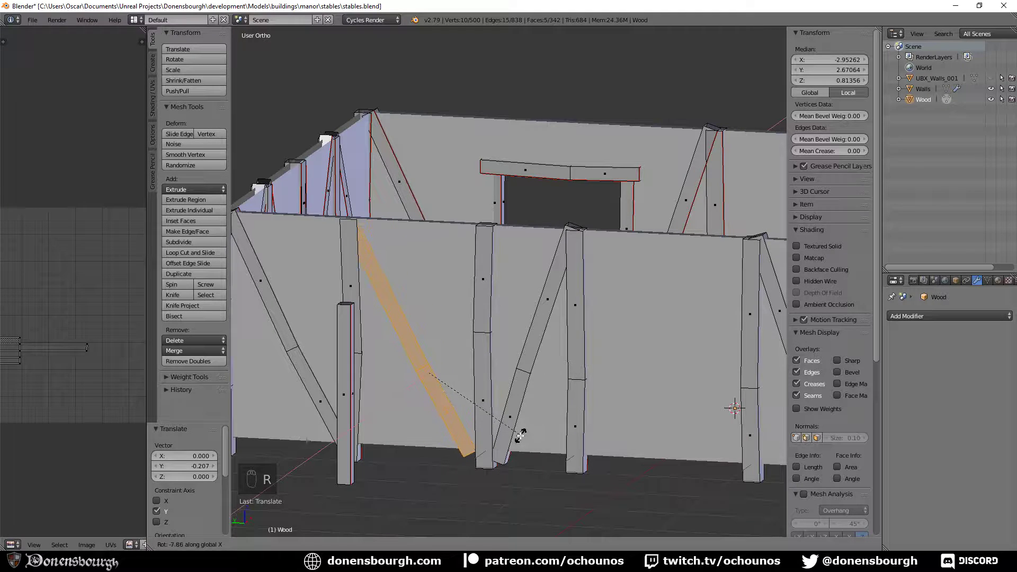
pyautogui.click(523, 433)
pyautogui.press('g')
pyautogui.press('y')
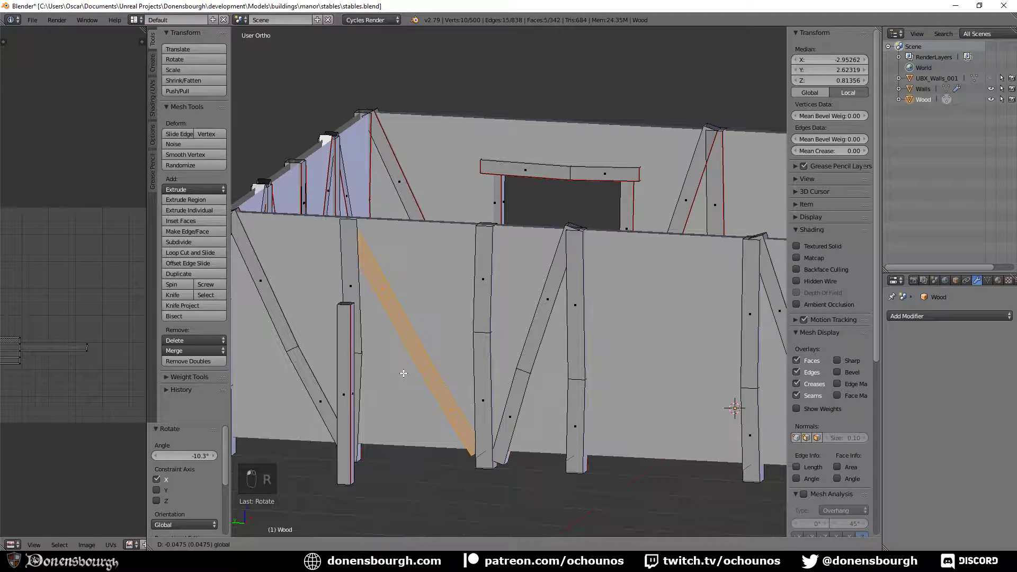
pyautogui.click(404, 373)
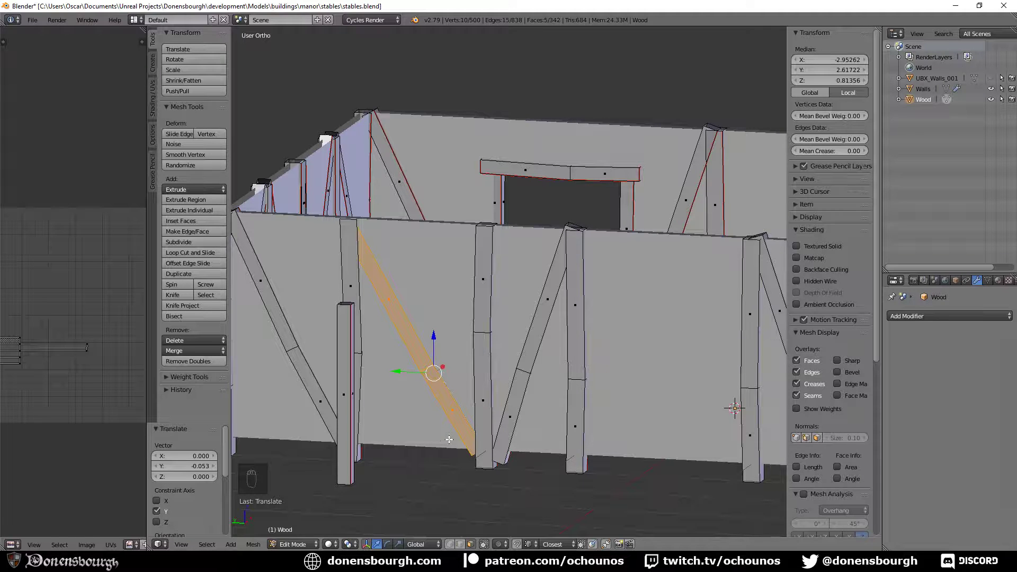
# - Rotate the copied brace back 3.22° about X to fine-tune its lean between the posts
pyautogui.press('r')
pyautogui.press('x')
pyautogui.click(441, 384)
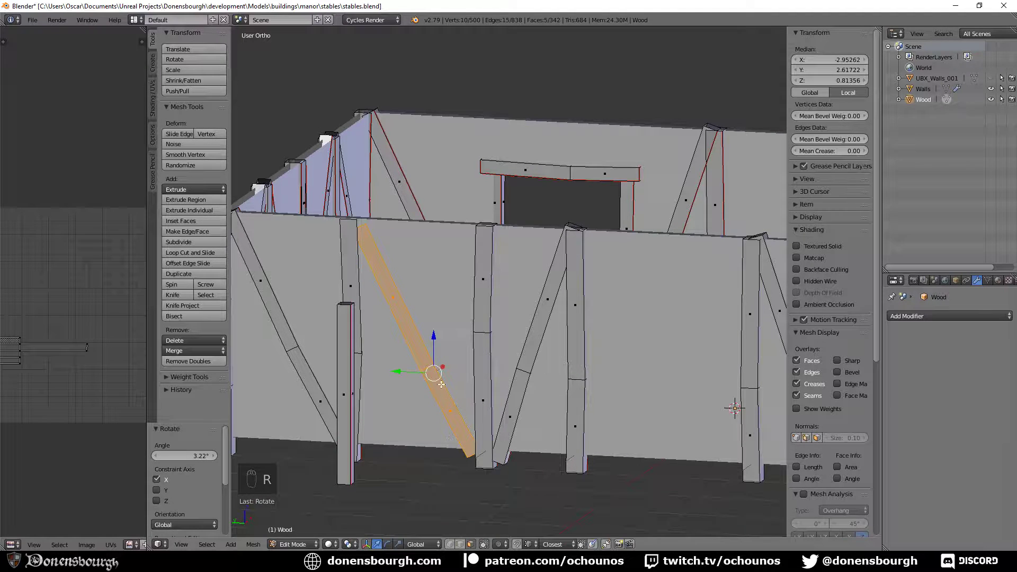
pyautogui.moveTo(433, 338); pyautogui.dragTo(433, 339)
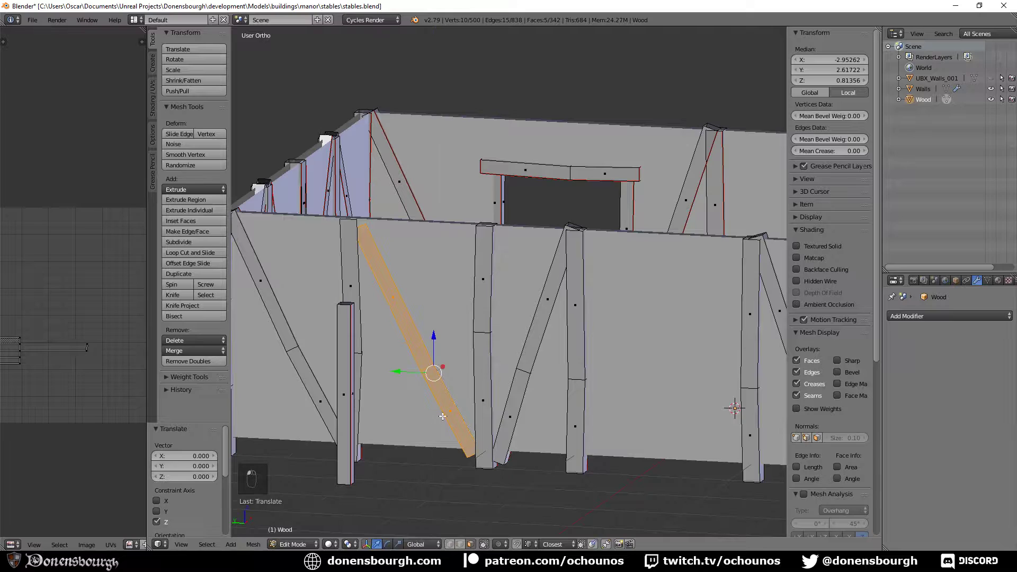
pyautogui.moveTo(437, 424); pyautogui.dragTo(378, 493, button='middle')
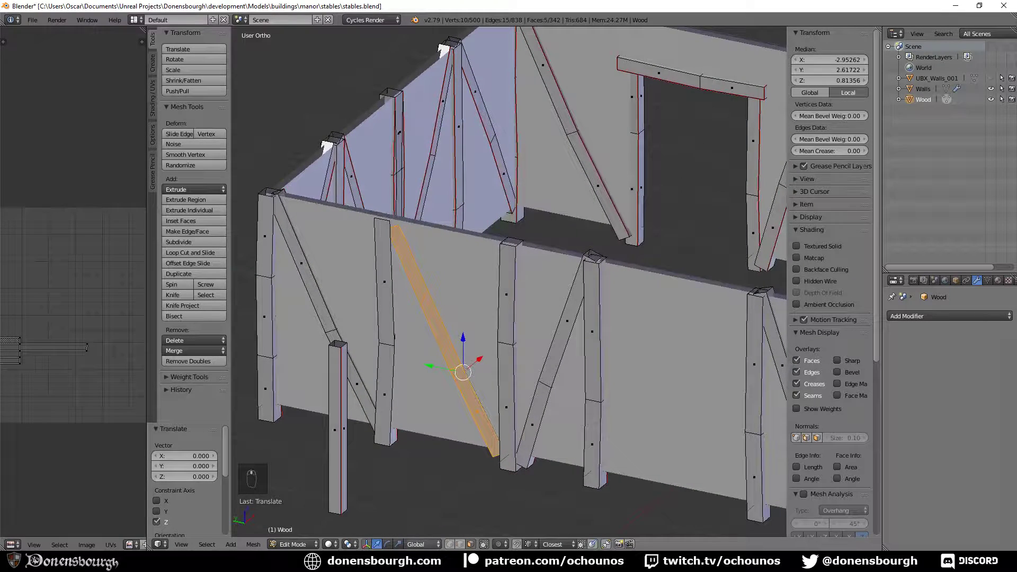
# - Using the Normal transform orientation, extend the new brace's top edge -0.094 along its own X axis towards the wall top
pyautogui.click(460, 547)
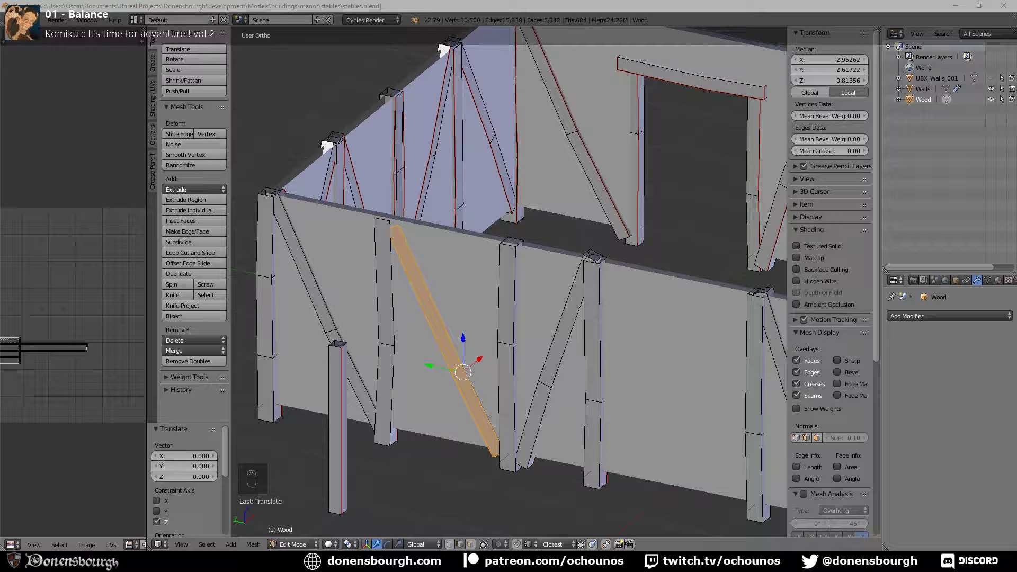
pyautogui.rightClick(394, 227)
pyautogui.press('f')
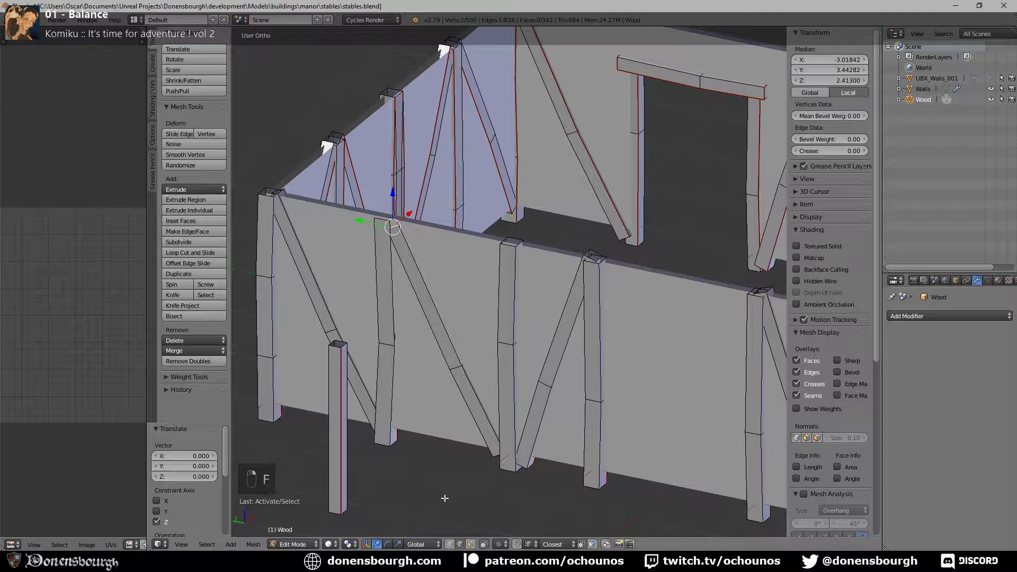
pyautogui.click(422, 544)
pyautogui.click(430, 508)
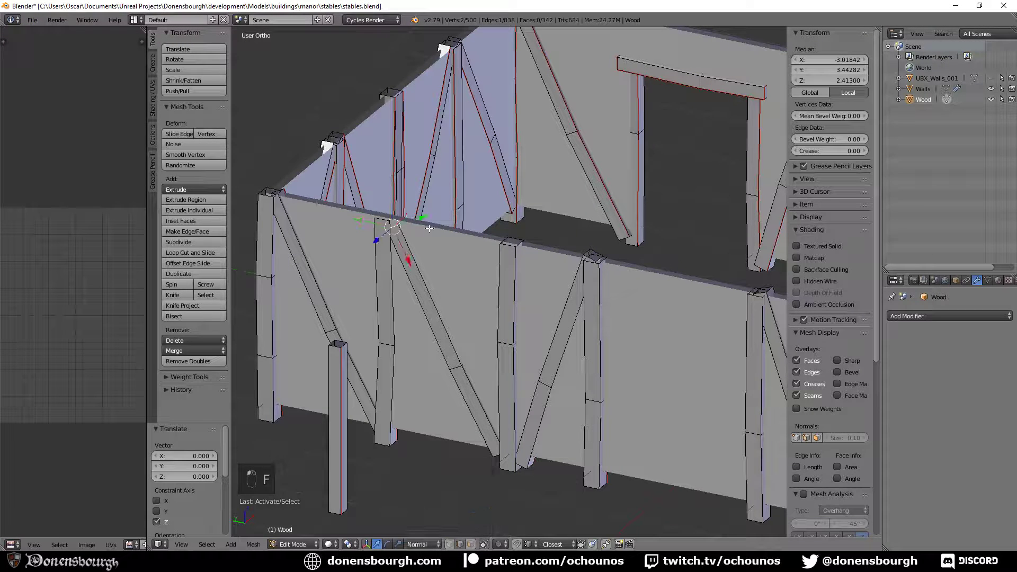
pyautogui.moveTo(403, 249); pyautogui.dragTo(398, 239)
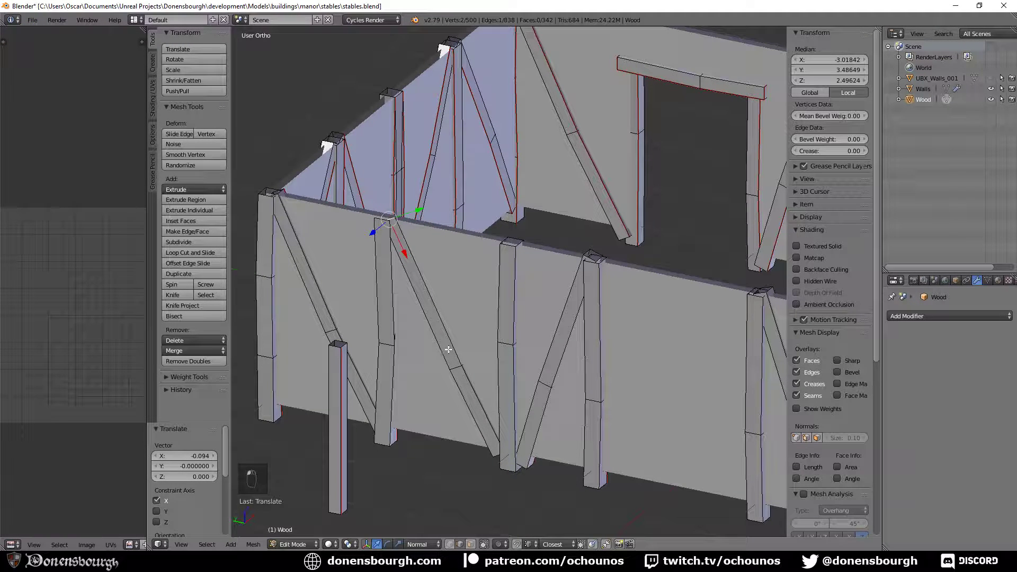
# - Try to delete faces at the brace's top edge, and return the transform orientation to Global
pyautogui.press('x')
pyautogui.click(413, 341)
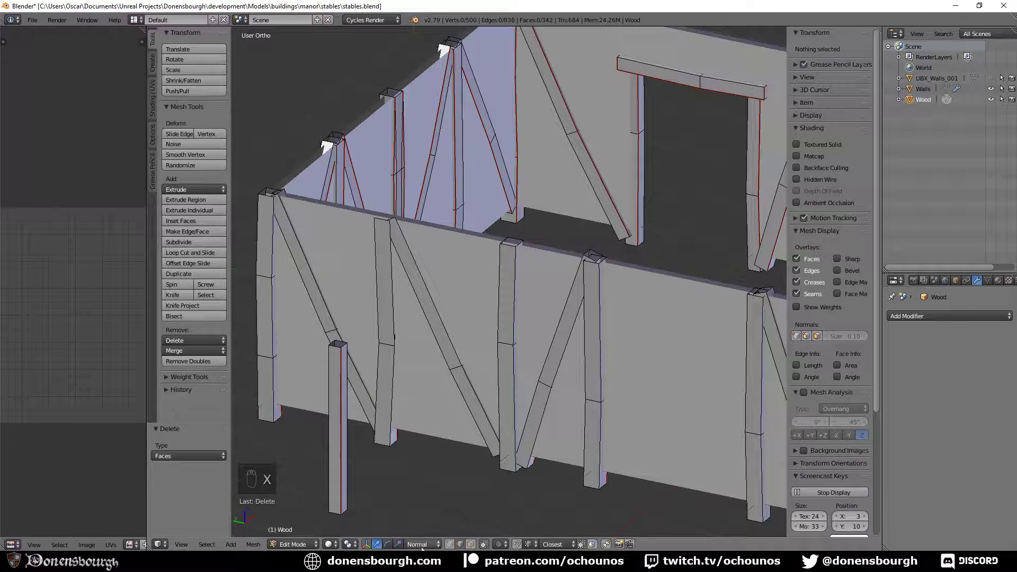
pyautogui.keyDown('shift'); pyautogui.moveTo(464, 514); pyautogui.dragTo(509, 415, button='middle'); pyautogui.keyUp('shift')
pyautogui.click(423, 544)
pyautogui.click(424, 531)
pyautogui.scroll(-3, 433, 444)
pyautogui.keyDown('shift'); pyautogui.moveTo(566, 364); pyautogui.dragTo(499, 408, button='middle'); pyautogui.keyUp('shift')
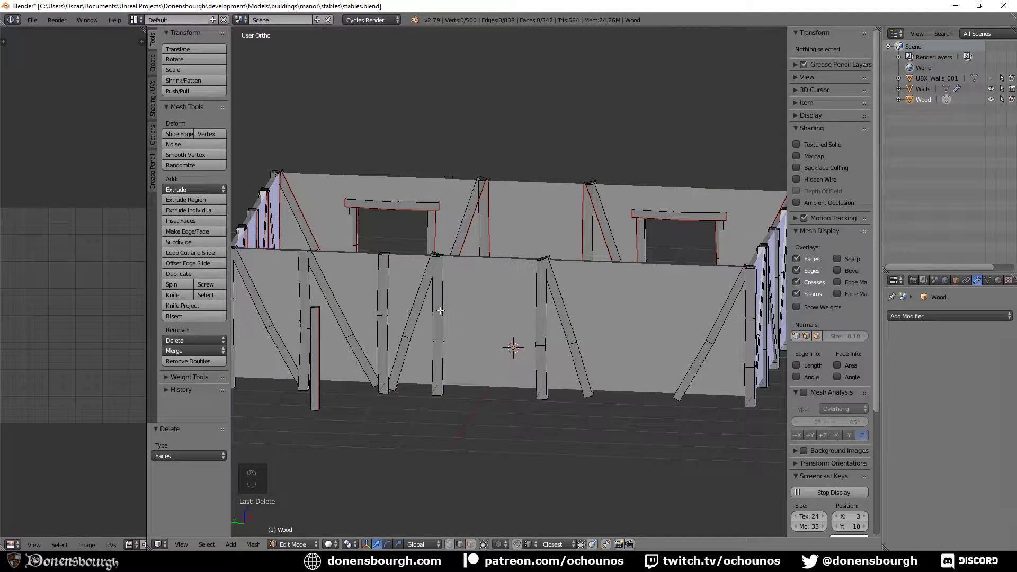
# - Move the whole post at the original diagonal brace's upper end -0.505 along Y, away from the brace
pyautogui.click(471, 544)
pyautogui.press('l')
pyautogui.moveTo(408, 330); pyautogui.dragTo(433, 330)
# - Rotate the original diagonal brace about 6° around X and move it about -0.18 along Y towards the relocated post
pyautogui.rightClick(422, 294)
pyautogui.keyDown('alt'); pyautogui.rightClick(424, 305); pyautogui.keyUp('alt')
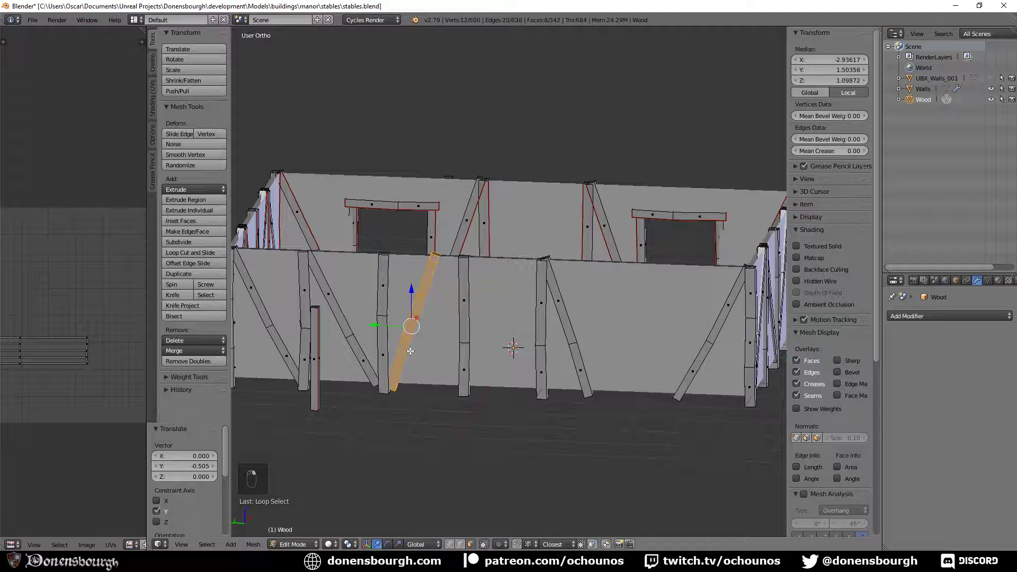
pyautogui.press('x')
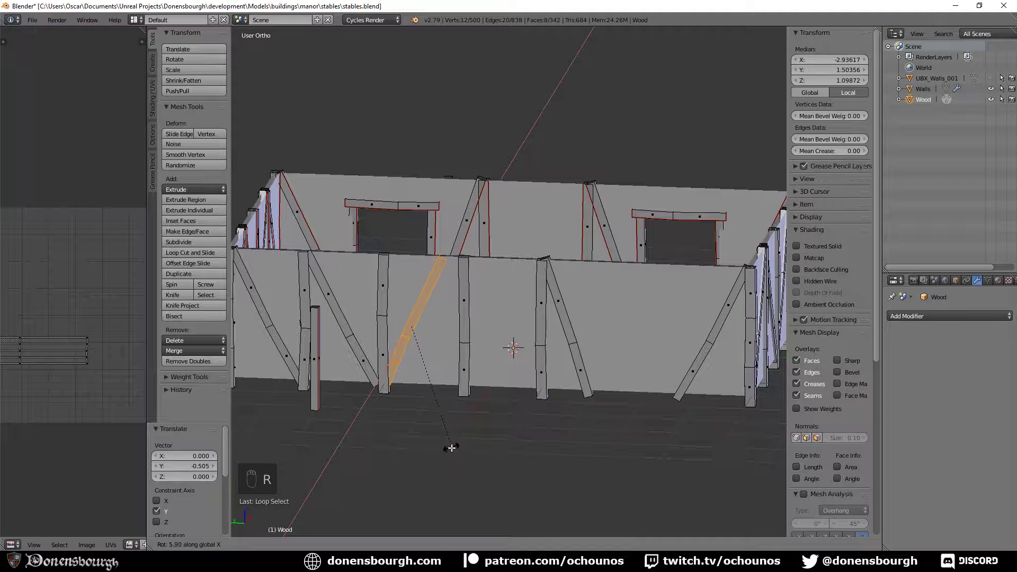
pyautogui.click(443, 425)
pyautogui.moveTo(386, 329); pyautogui.dragTo(435, 328)
# - Select all faces of the relocated post and nudge it 0.071 along Y against the brace's upper end
pyautogui.rightClick(465, 312)
pyautogui.keyDown('alt'); pyautogui.rightClick(466, 362); pyautogui.keyUp('alt')
pyautogui.moveTo(435, 329); pyautogui.dragTo(550, 320, button='middle')
pyautogui.scroll(4, 579, 345)
pyautogui.scroll(-1, 531, 349)
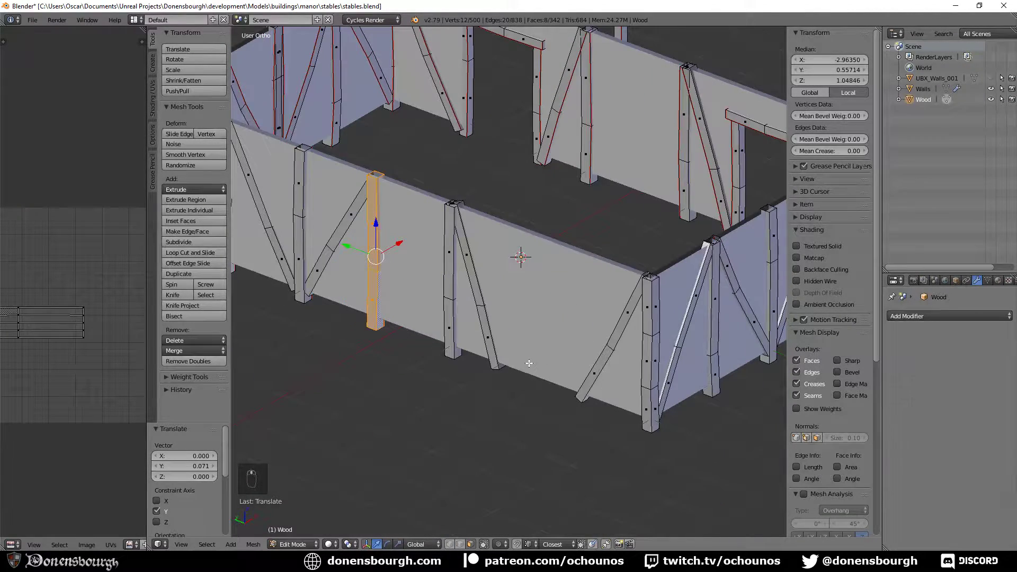
# - Move the next wall post -2.546 along Y to the foot of the corner post's diagonal brace
pyautogui.keyDown('alt'); pyautogui.click(452, 284); pyautogui.keyUp('alt')
pyautogui.keyDown('alt'); pyautogui.keyDown('shift'); pyautogui.click(450, 326); pyautogui.keyUp('shift'); pyautogui.keyUp('alt')
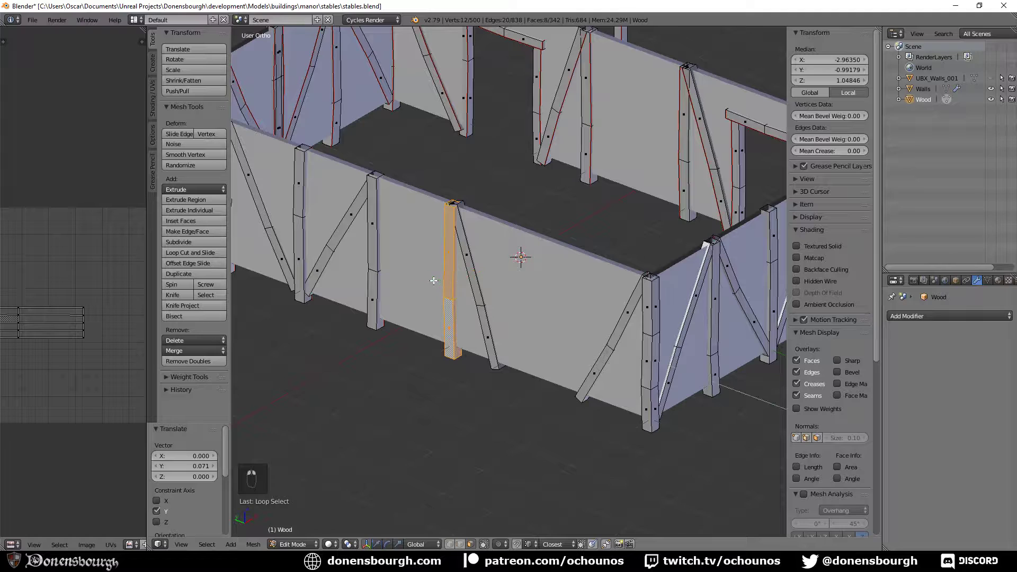
pyautogui.press('g')
pyautogui.press('y')
pyautogui.click(546, 409)
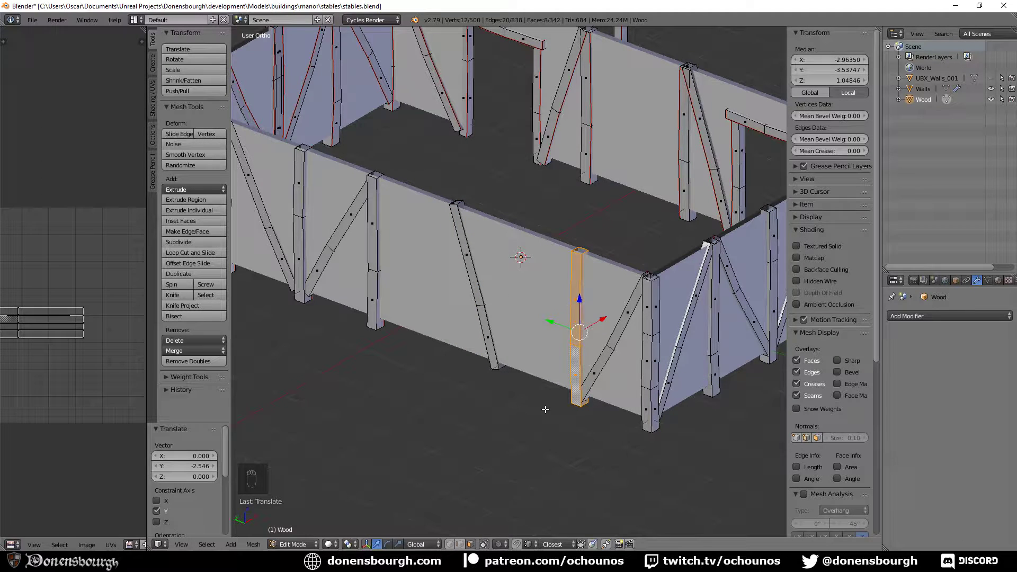
pyautogui.keyDown('alt'); pyautogui.keyDown('shift'); pyautogui.click(478, 267); pyautogui.keyUp('shift'); pyautogui.keyUp('alt')
pyautogui.keyDown('alt'); pyautogui.keyDown('shift'); pyautogui.click(487, 336); pyautogui.keyUp('shift'); pyautogui.keyUp('alt')
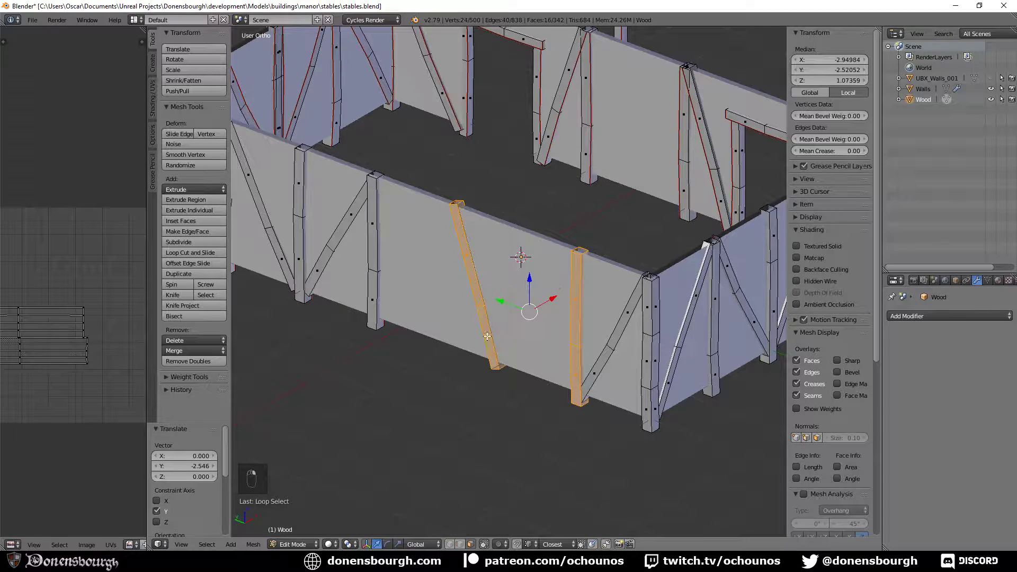
pyautogui.keyDown('shift'); pyautogui.moveTo(422, 363); pyautogui.dragTo(440, 351, button='middle'); pyautogui.keyUp('shift')
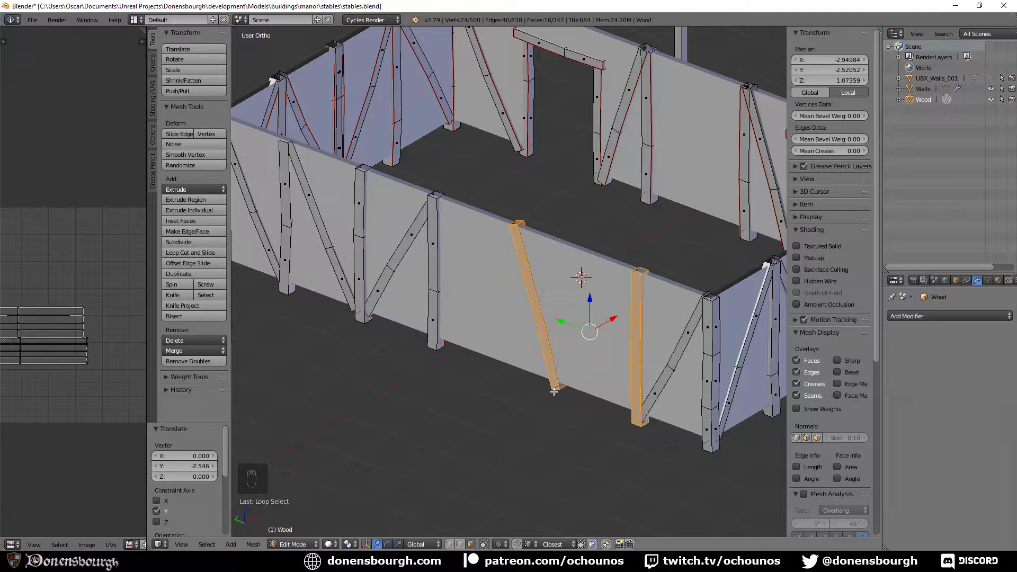
# - Duplicate the adjusted diagonal brace and move the copy -4.089 along Y, against the post near the corner
pyautogui.keyDown('alt'); pyautogui.click(394, 277); pyautogui.keyUp('alt')
pyautogui.keyDown('alt'); pyautogui.keyDown('shift'); pyautogui.click(391, 306); pyautogui.keyUp('shift'); pyautogui.keyUp('alt')
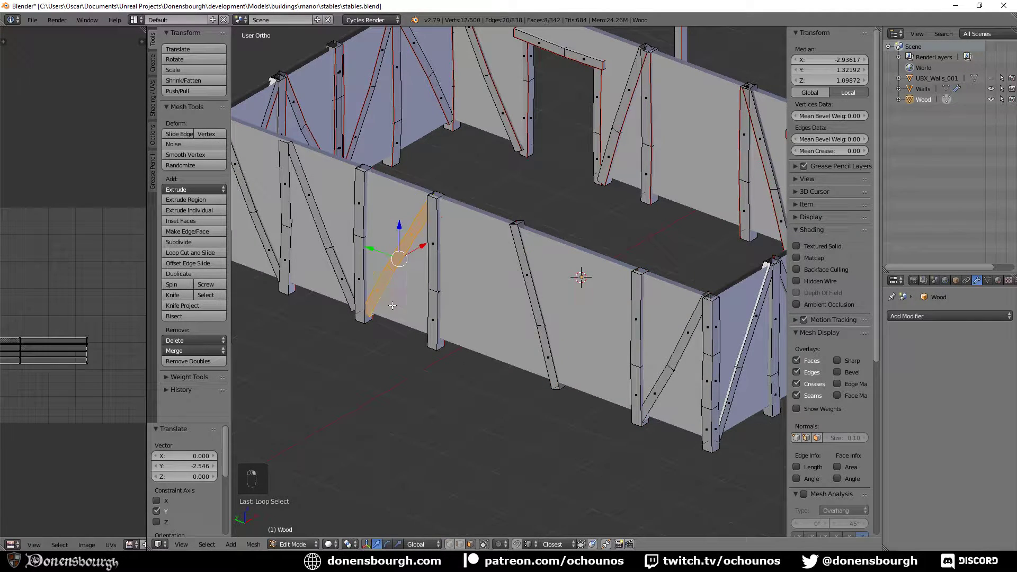
pyautogui.hotkey('shift', 'd')
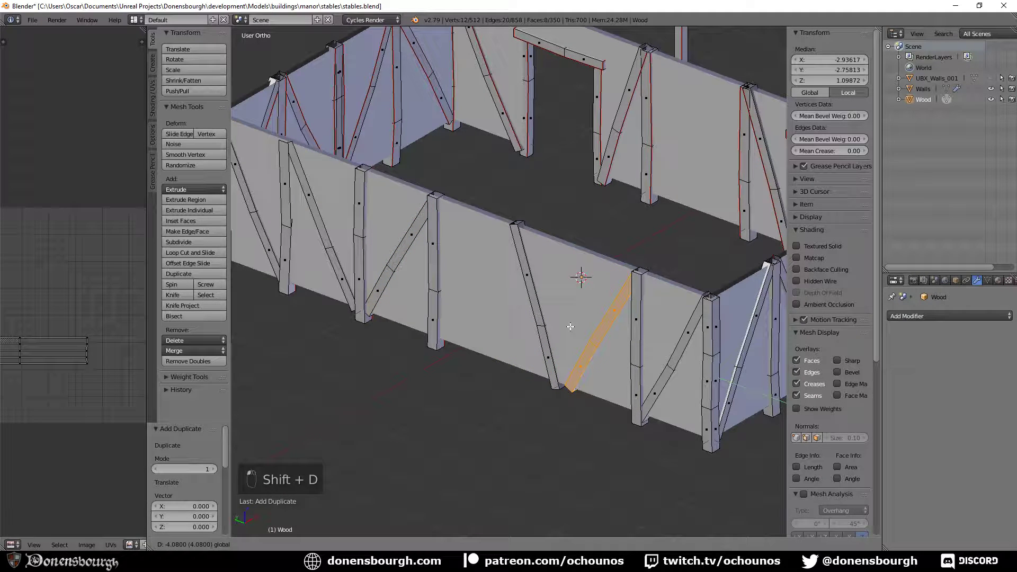
pyautogui.click(603, 368)
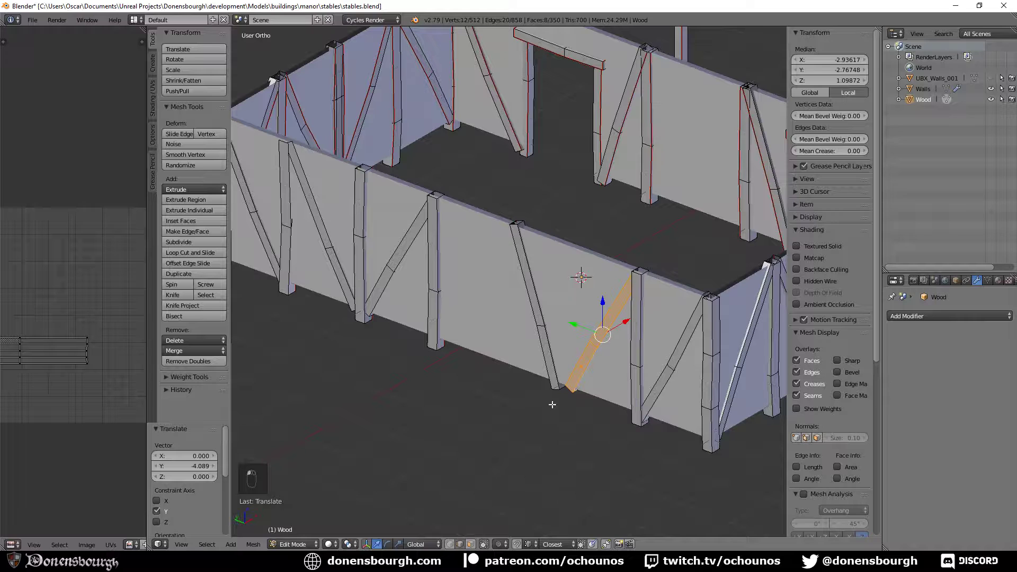
# - Select the middle edge loop of the duplicated diagonal brace and move it 0.264 along Z and -0.270 along Y to bend it
pyautogui.keyDown('alt'); pyautogui.rightClick(603, 342); pyautogui.keyUp('alt')
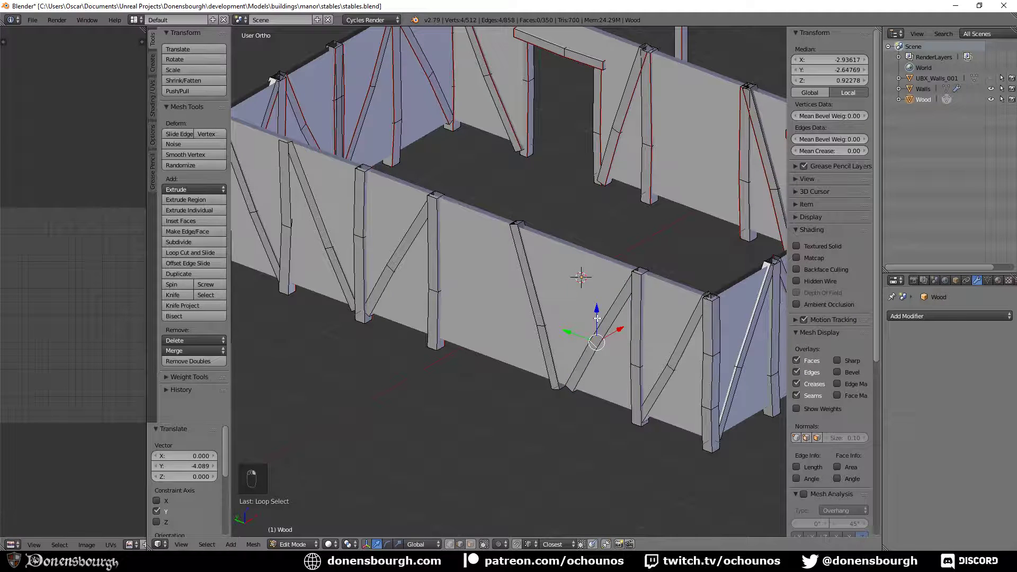
pyautogui.moveTo(597, 318); pyautogui.dragTo(573, 318)
pyautogui.press('y')
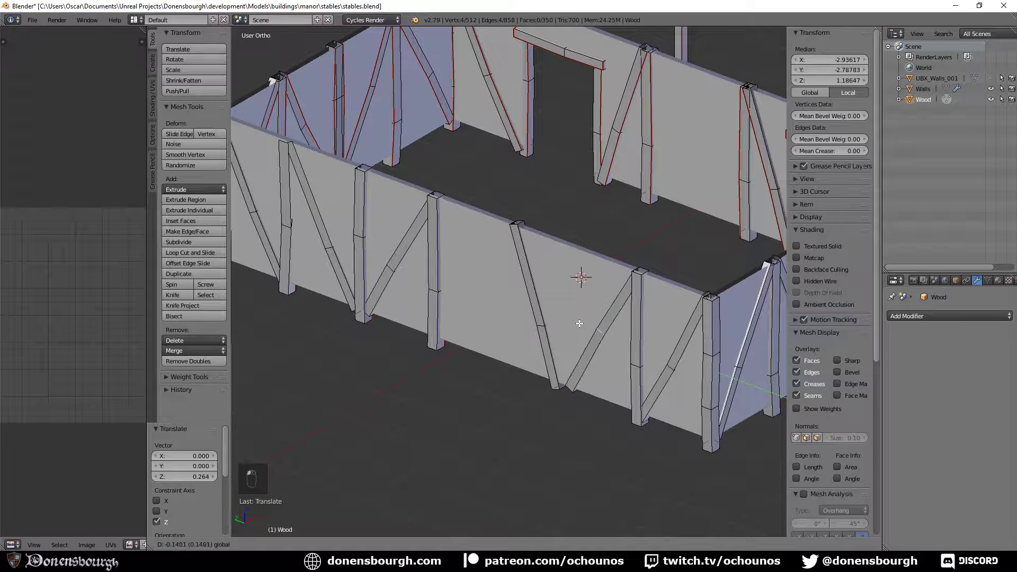
pyautogui.click(577, 331)
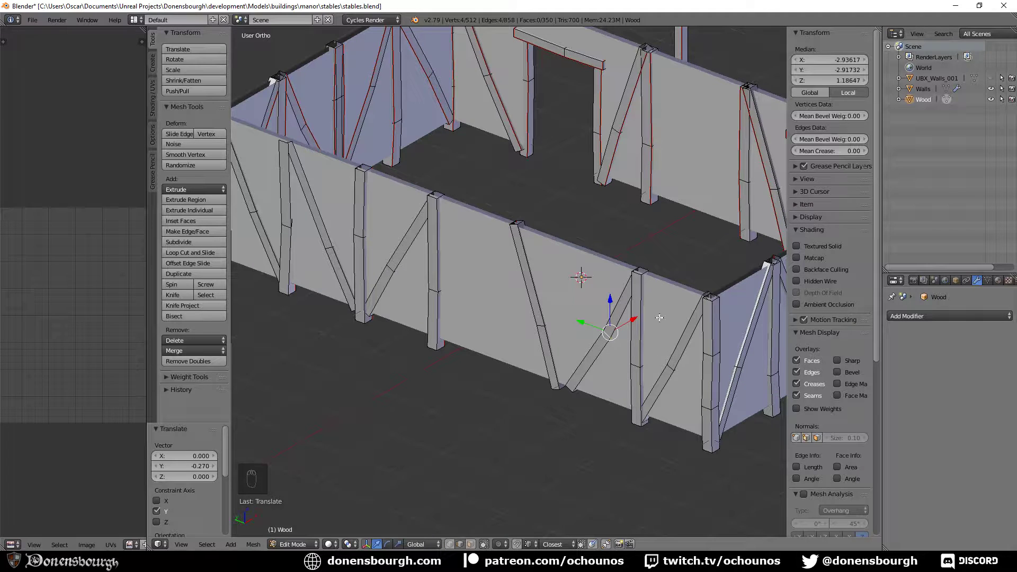
# - In face selection, duplicate the wall post near mid-wall and move the copy about -2.657 along Y between the feet of the two diagonal braces
pyautogui.click(470, 544)
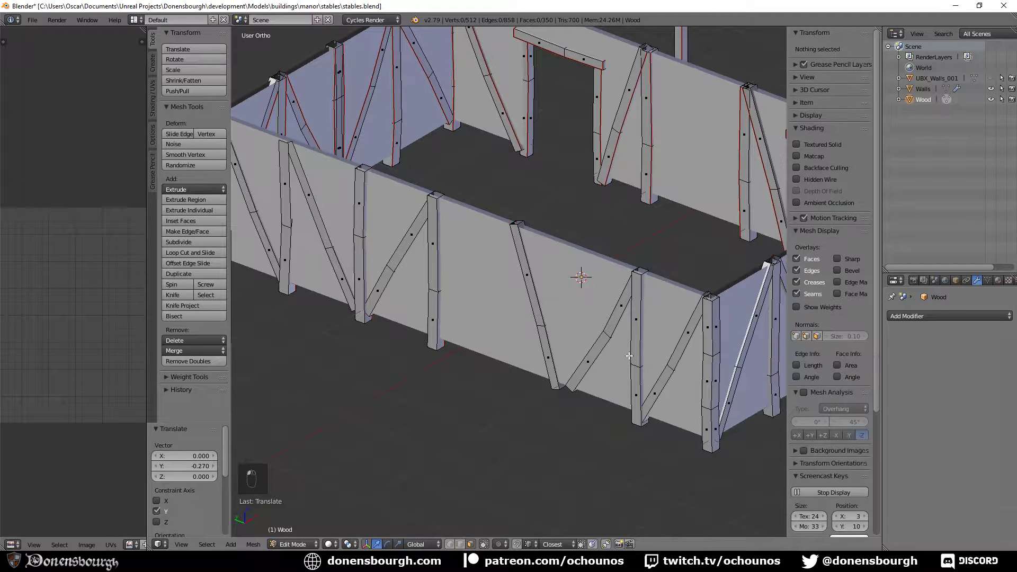
pyautogui.keyDown('alt'); pyautogui.rightClick(439, 252); pyautogui.keyUp('alt')
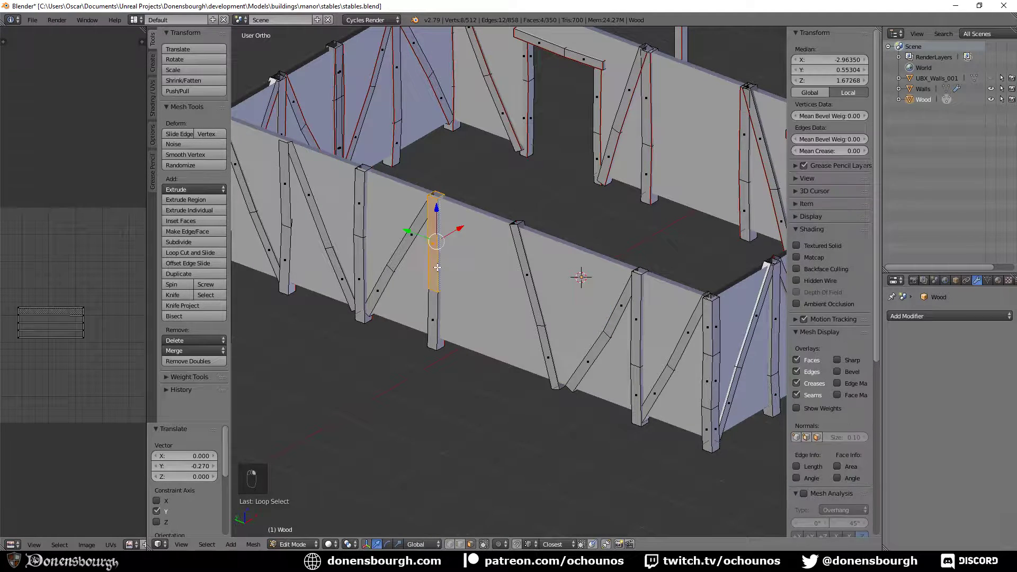
pyautogui.keyDown('alt'); pyautogui.keyDown('shift'); pyautogui.rightClick(442, 253); pyautogui.keyUp('shift'); pyautogui.keyUp('alt')
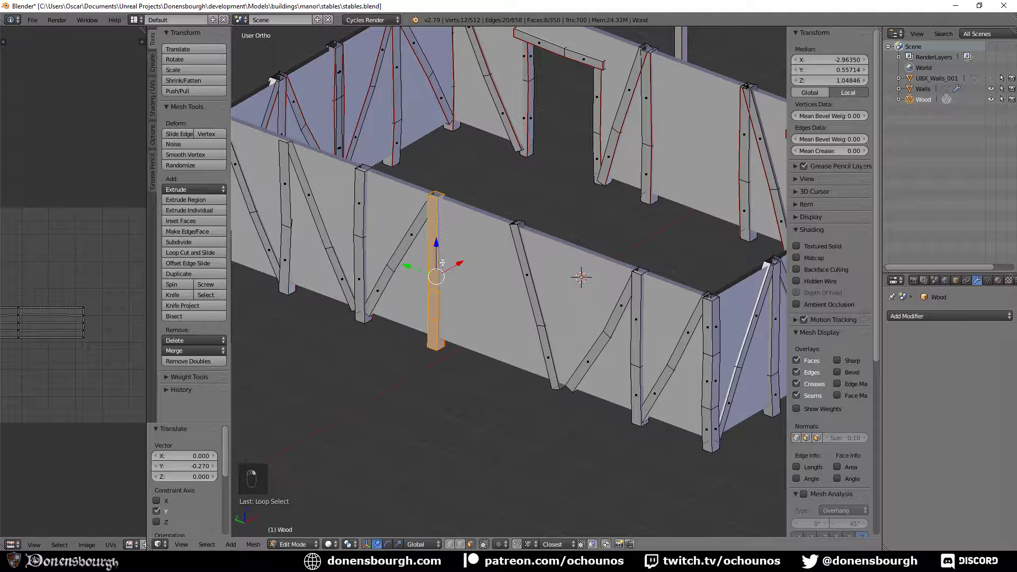
pyautogui.hotkey('shift', 'd')
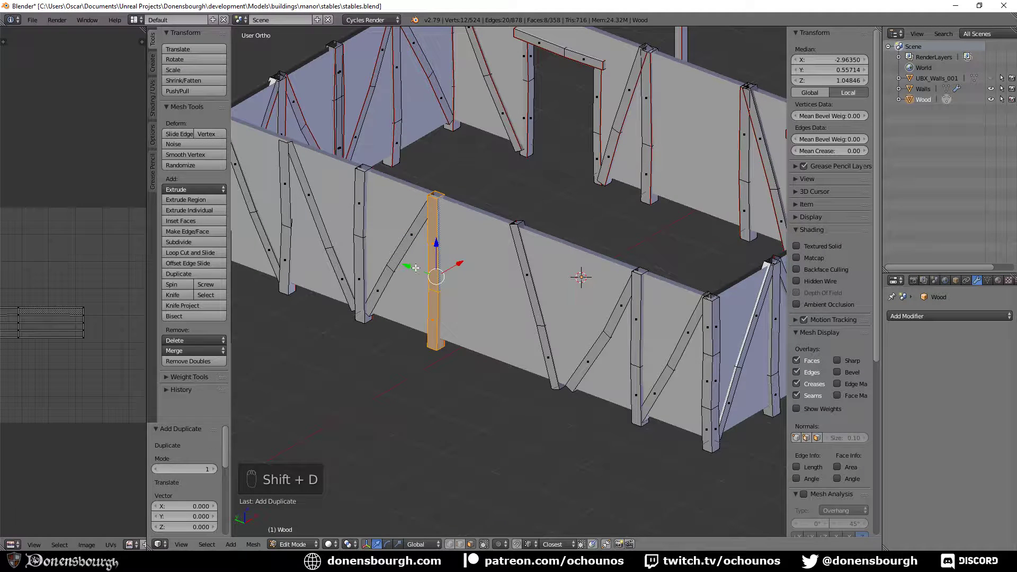
pyautogui.press('y')
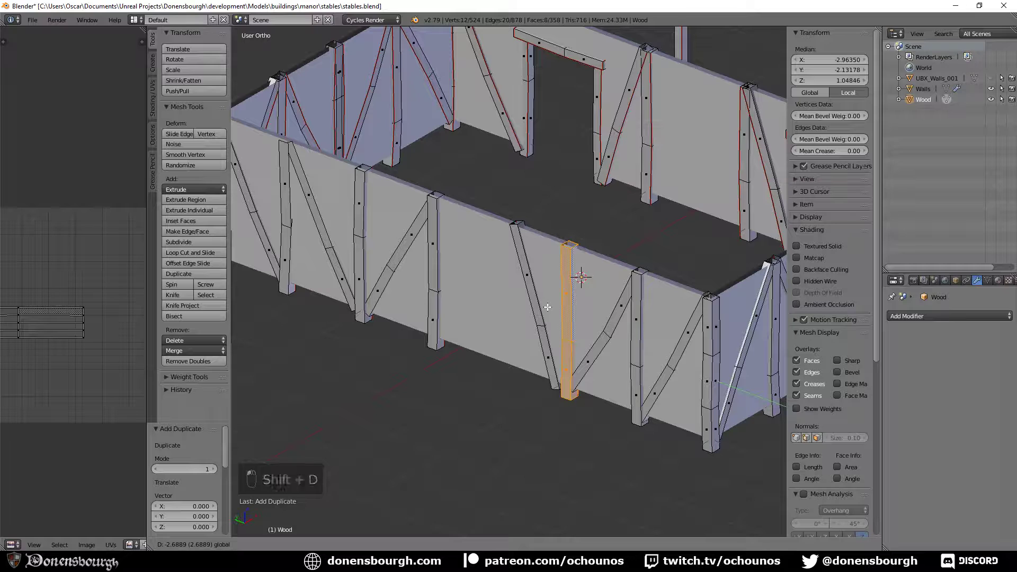
pyautogui.click(548, 305)
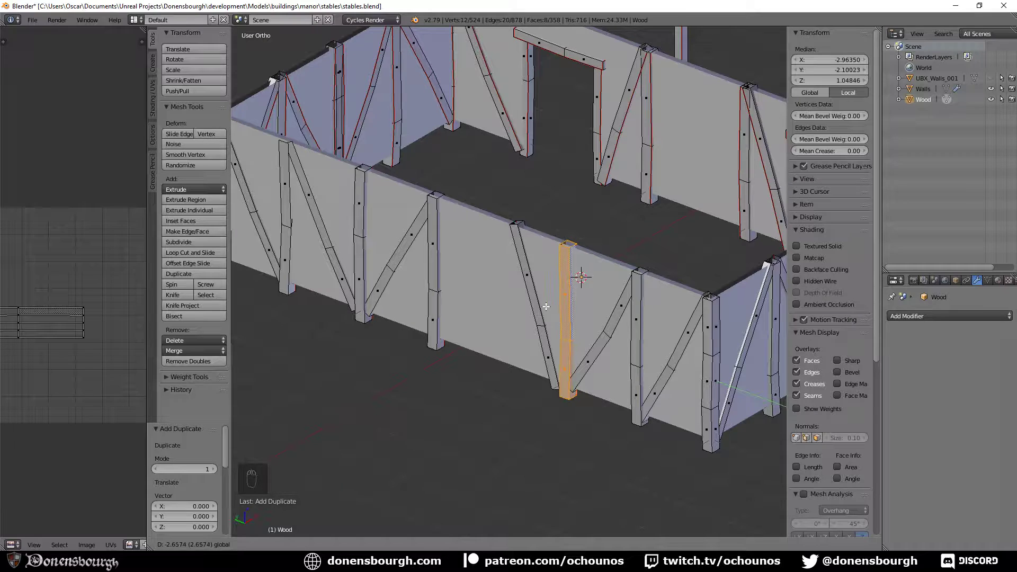
# - Select all faces of the neighbouring opposite-leaning diagonal brace and move it -0.117 along Y against the new post
pyautogui.keyDown('alt'); pyautogui.rightClick(543, 357); pyautogui.keyUp('alt')
pyautogui.keyDown('alt'); pyautogui.keyDown('shift'); pyautogui.rightClick(529, 303); pyautogui.keyUp('shift'); pyautogui.keyUp('alt')
pyautogui.moveTo(508, 302); pyautogui.dragTo(514, 304)
# - Duplicate the new post and move the copy 1.002 along Y to the upper end of the diagonal brace
pyautogui.keyDown('shift'); pyautogui.moveTo(440, 359); pyautogui.dragTo(471, 375, button='middle'); pyautogui.keyUp('shift')
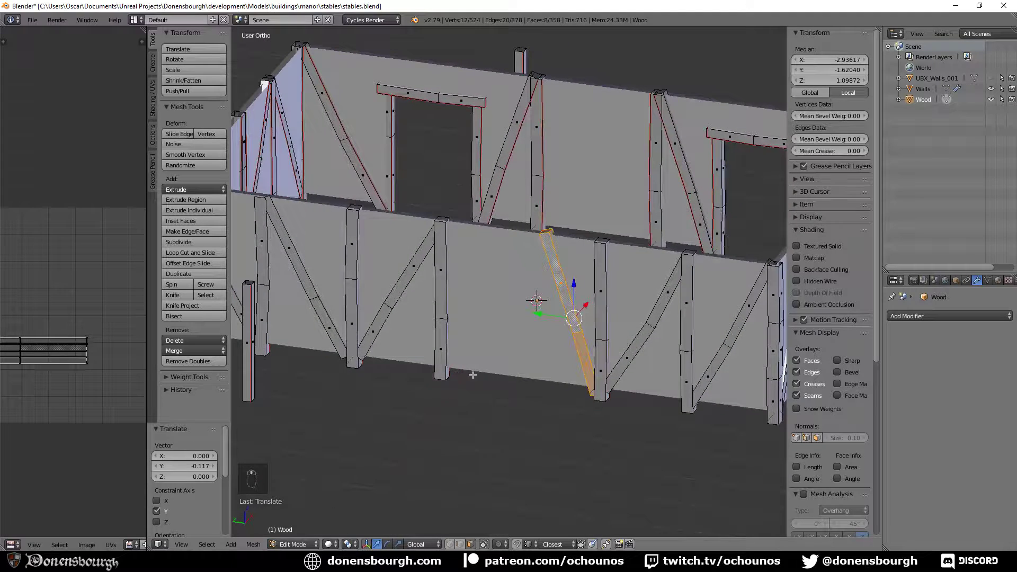
pyautogui.keyDown('alt'); pyautogui.rightClick(599, 295); pyautogui.keyUp('alt')
pyautogui.keyDown('alt'); pyautogui.keyDown('shift'); pyautogui.rightClick(593, 361); pyautogui.keyUp('shift'); pyautogui.keyUp('alt')
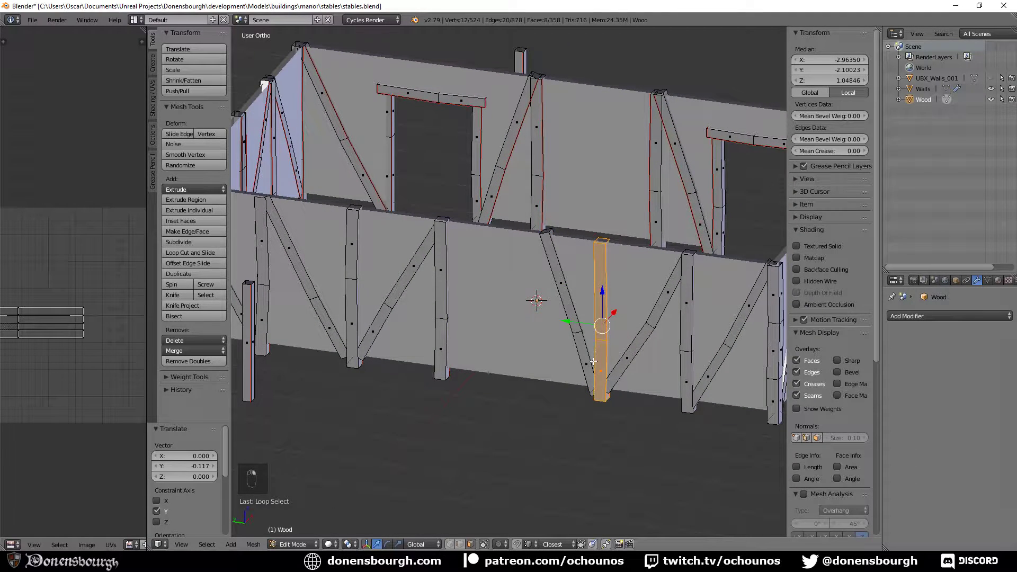
pyautogui.hotkey('shift', 'd')
pyautogui.press('g')
pyautogui.press('y')
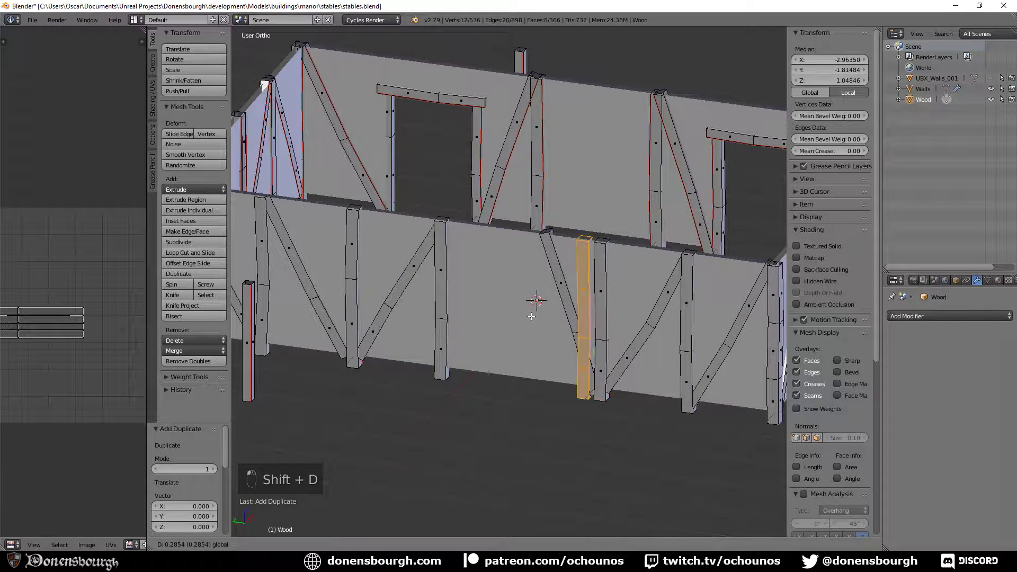
pyautogui.click(490, 380)
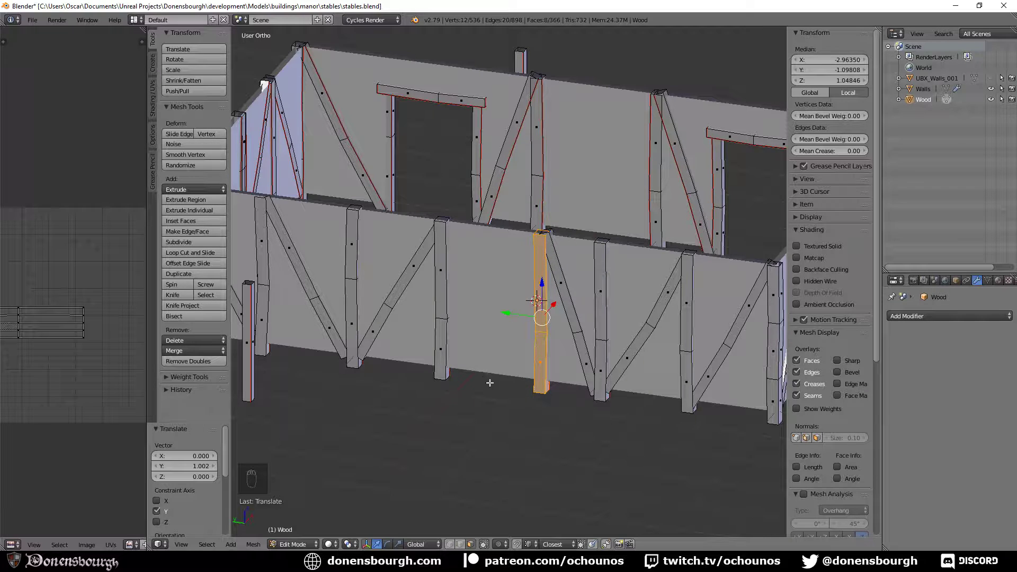
# - Examine the post and diagonal brace next to the corner bay from the front and from above
pyautogui.moveTo(490, 379); pyautogui.dragTo(545, 382, button='middle')
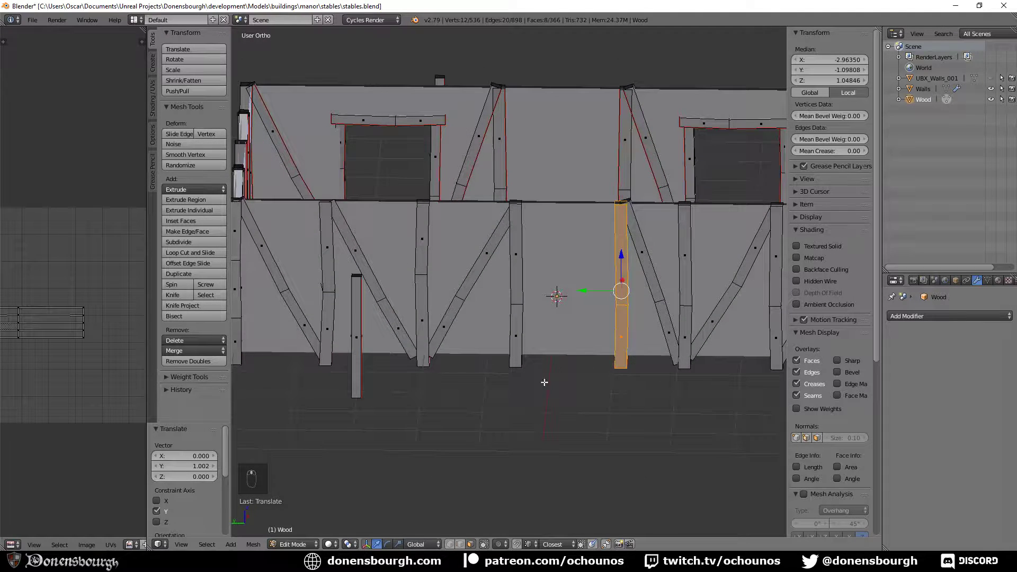
pyautogui.keyDown('alt'); pyautogui.rightClick(376, 278); pyautogui.keyUp('alt')
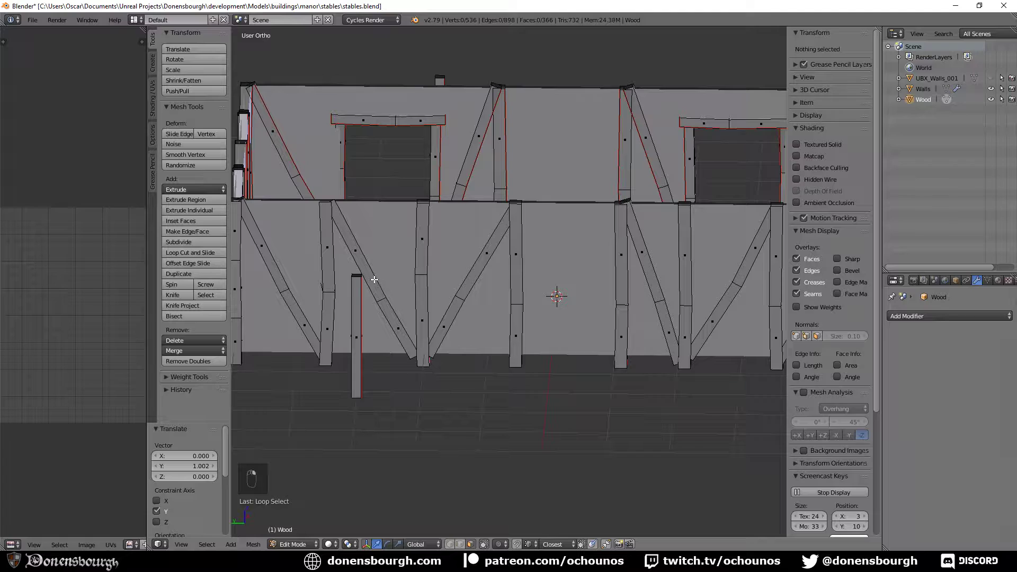
pyautogui.moveTo(400, 313); pyautogui.dragTo(372, 308, button='middle')
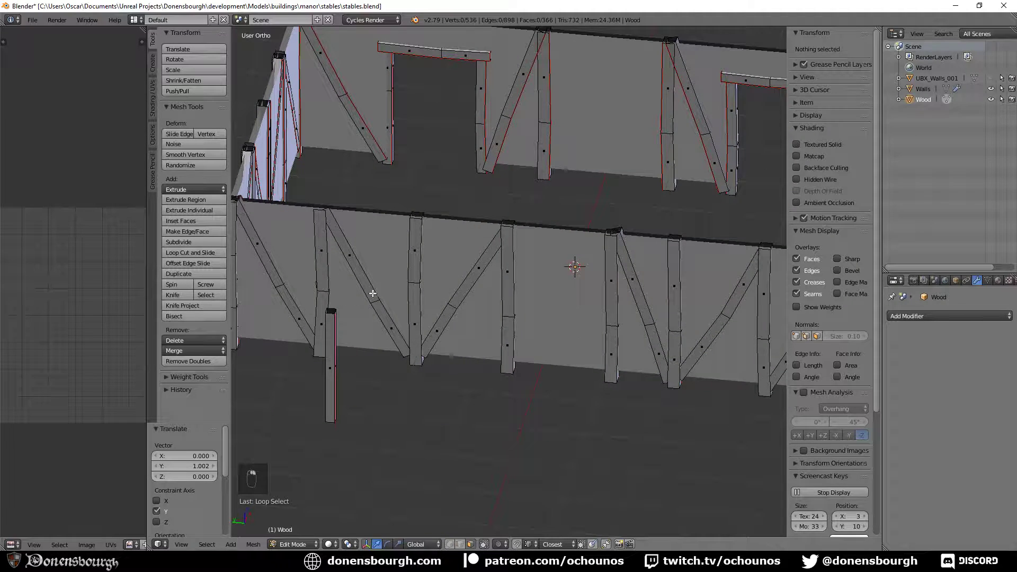
pyautogui.keyDown('alt'); pyautogui.rightClick(385, 328); pyautogui.keyUp('alt')
pyautogui.moveTo(362, 281); pyautogui.dragTo(514, 324, button='middle')
pyautogui.scroll(3, 345, 311)
pyautogui.moveTo(514, 324); pyautogui.dragTo(488, 338, button='middle')
pyautogui.press('a')
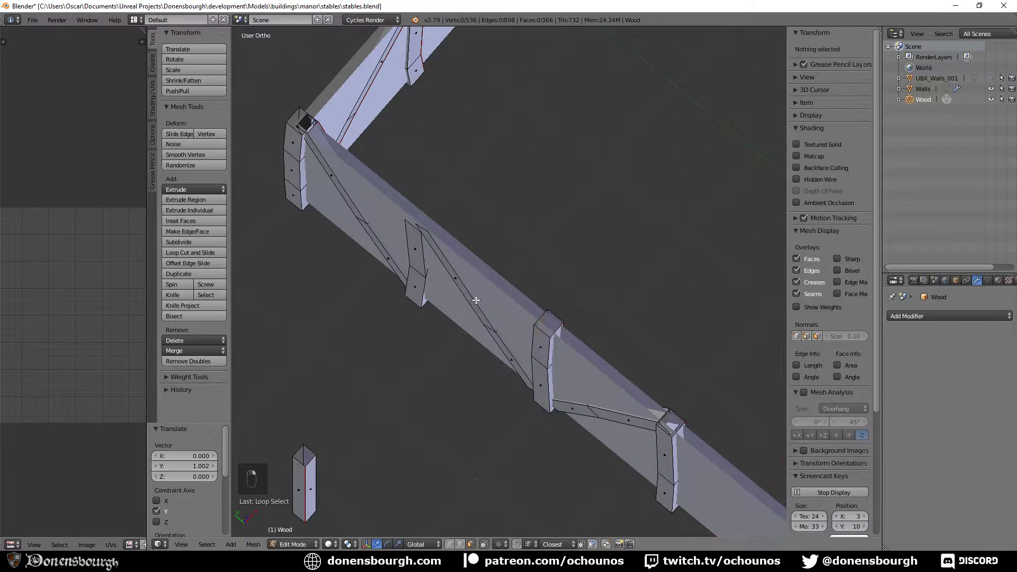
pyautogui.moveTo(458, 289); pyautogui.dragTo(402, 231, button='middle')
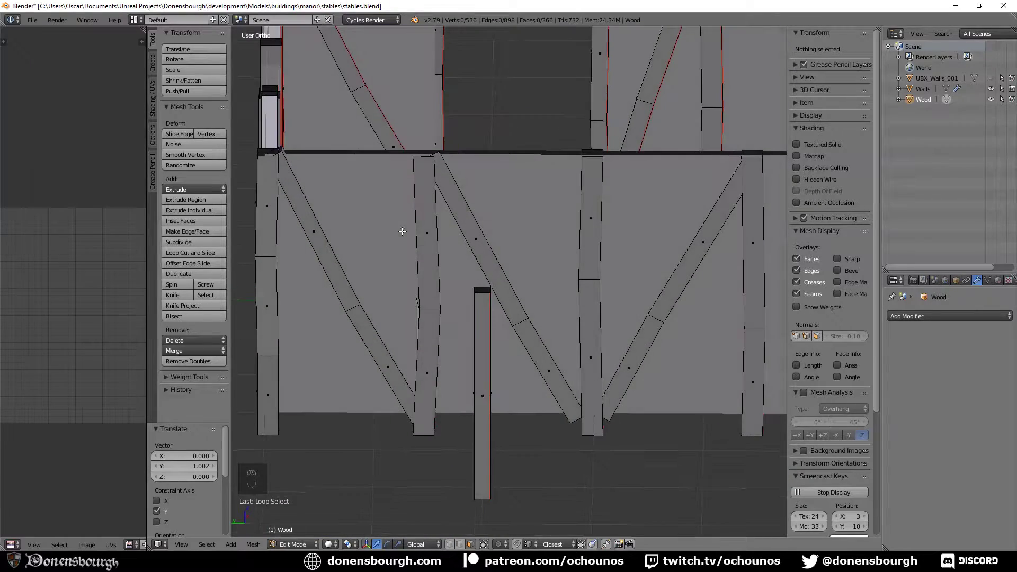
# - Hide the Walls object and delete the faces of the incomplete post at the foot of the corner brace
pyautogui.click(990, 89)
pyautogui.moveTo(556, 258); pyautogui.dragTo(449, 302, button='middle')
pyautogui.click(419, 243)
pyautogui.keyDown('shift'); pyautogui.click(426, 320); pyautogui.keyUp('shift')
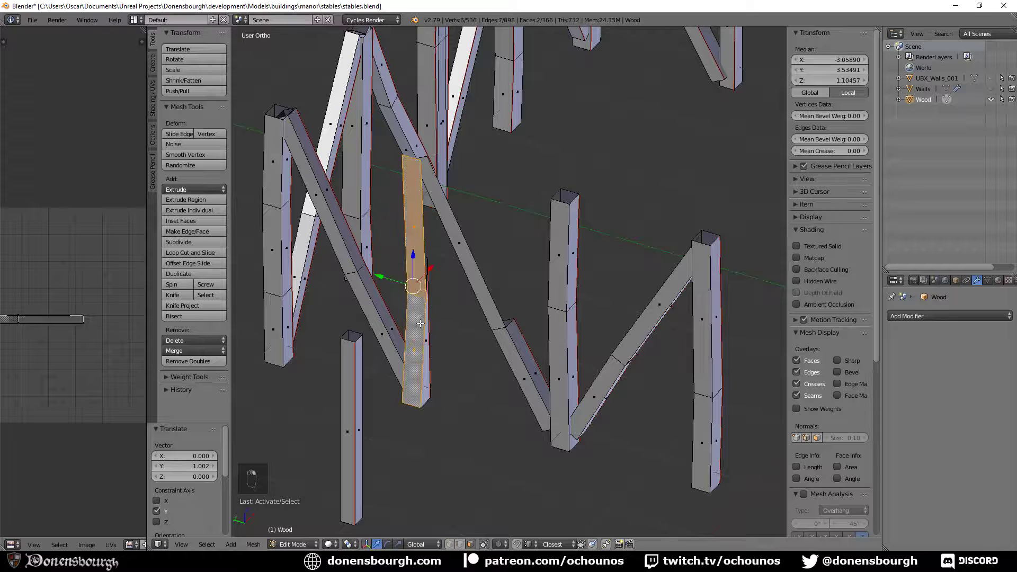
pyautogui.keyDown('shift'); pyautogui.click(426, 324); pyautogui.keyUp('shift')
pyautogui.keyDown('alt'); pyautogui.click(424, 342); pyautogui.keyUp('alt')
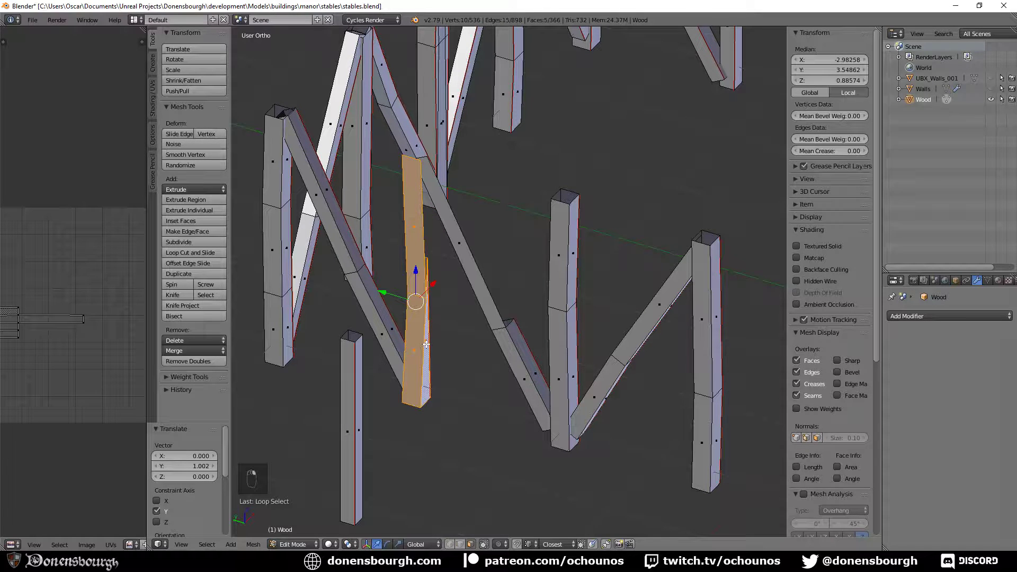
pyautogui.press('x')
pyautogui.click(427, 345)
# - Delete the faces of the incomplete diagonal brace beside the removed post
pyautogui.keyDown('alt'); pyautogui.click(518, 362); pyautogui.keyUp('alt')
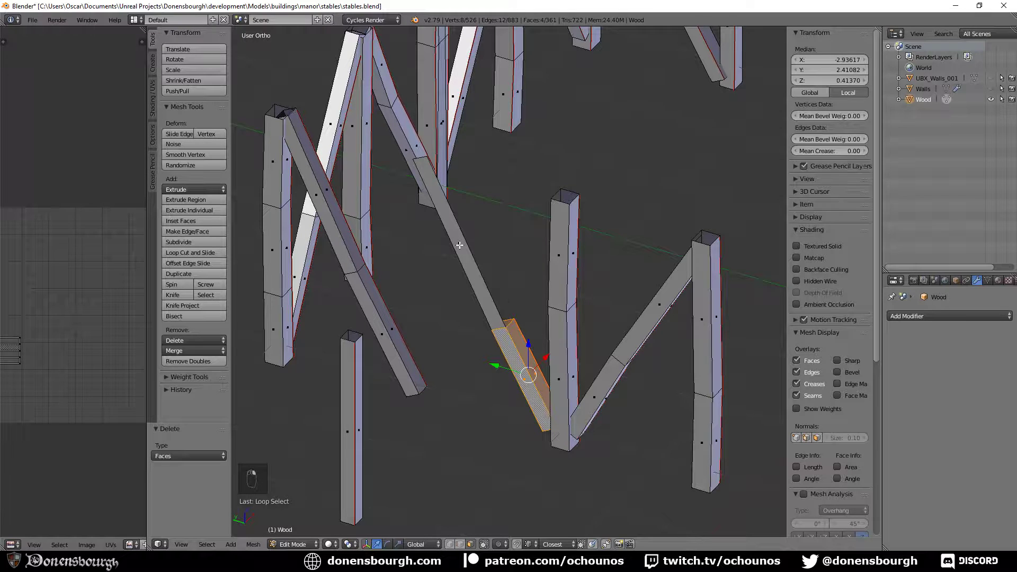
pyautogui.keyDown('shift'); pyautogui.click(461, 245); pyautogui.keyUp('shift')
pyautogui.press('x')
pyautogui.click(460, 247)
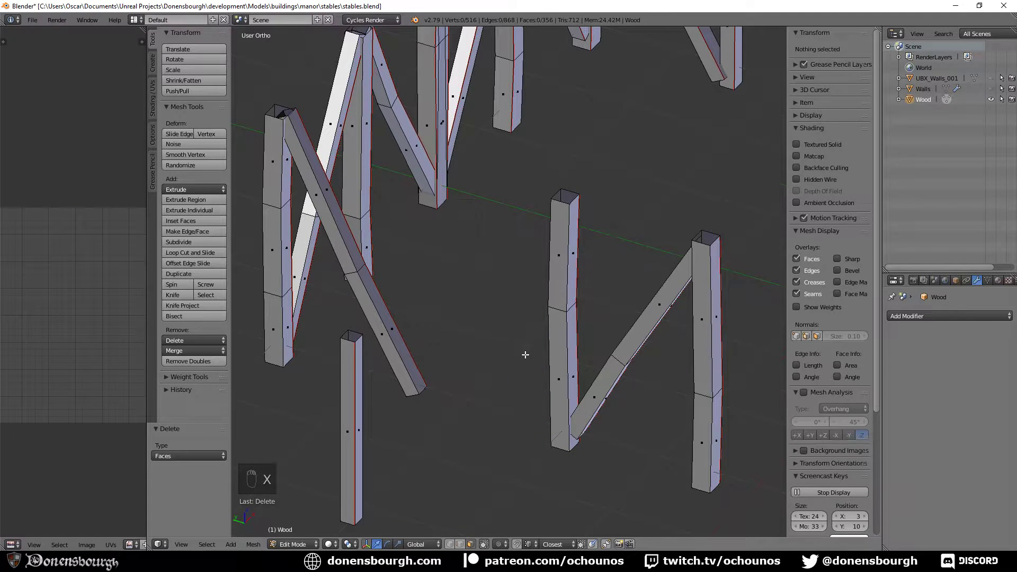
# - Snap the 3D cursor to the scene center and save the stables file
pyautogui.keyDown('shift'); pyautogui.moveTo(540, 407); pyautogui.dragTo(598, 373, button='middle'); pyautogui.keyUp('shift')
pyautogui.scroll(-3, 599, 362)
pyautogui.scroll(-5, 588, 375)
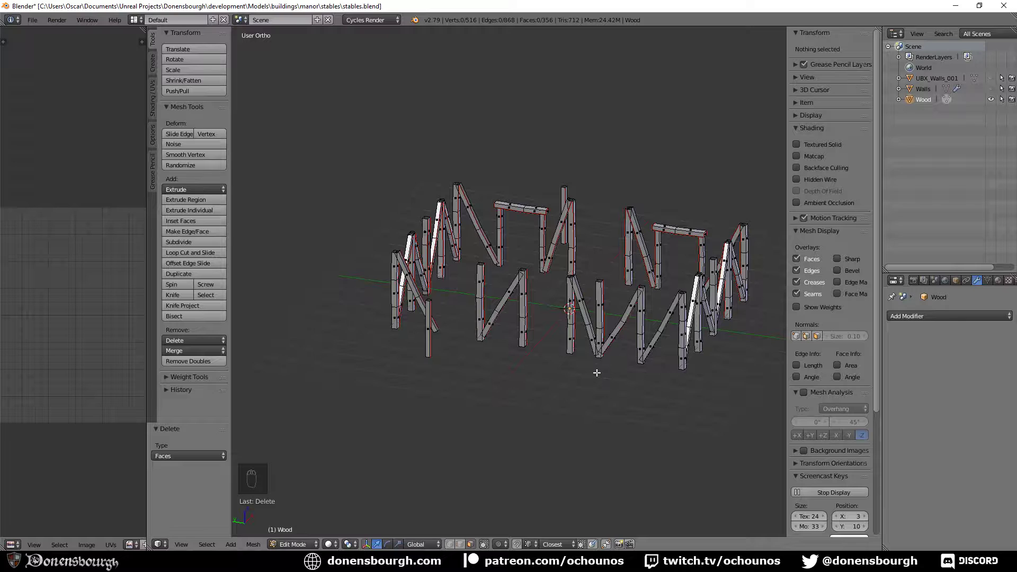
pyautogui.hotkey('shift', 's')
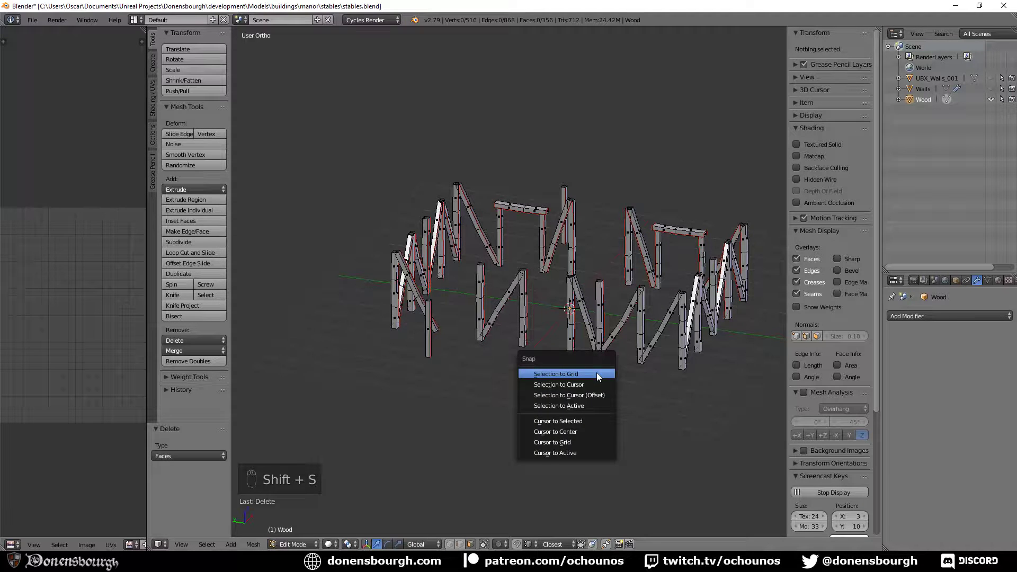
pyautogui.press('Escape')
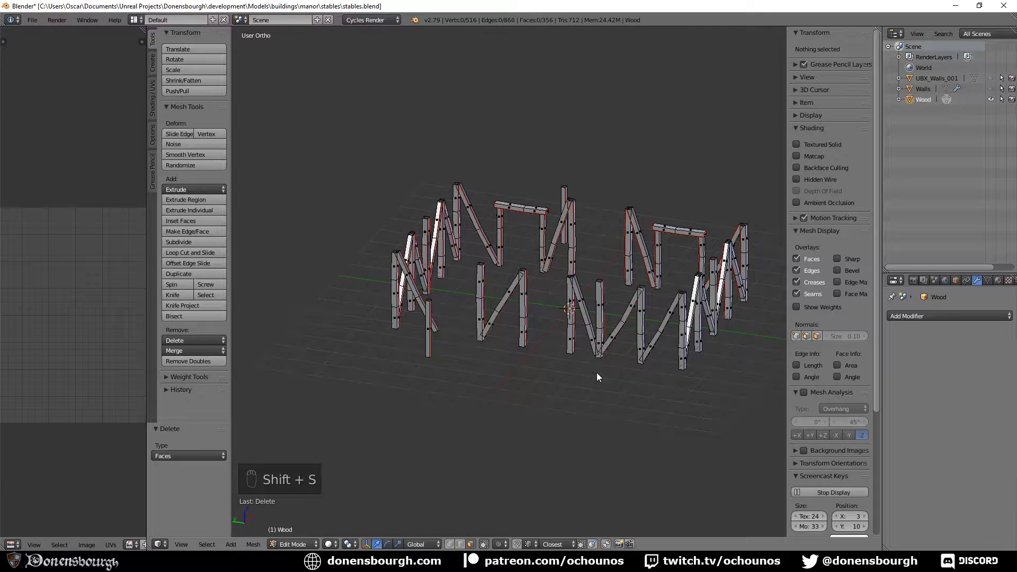
pyautogui.hotkey('shift', 's')
pyautogui.click(599, 430)
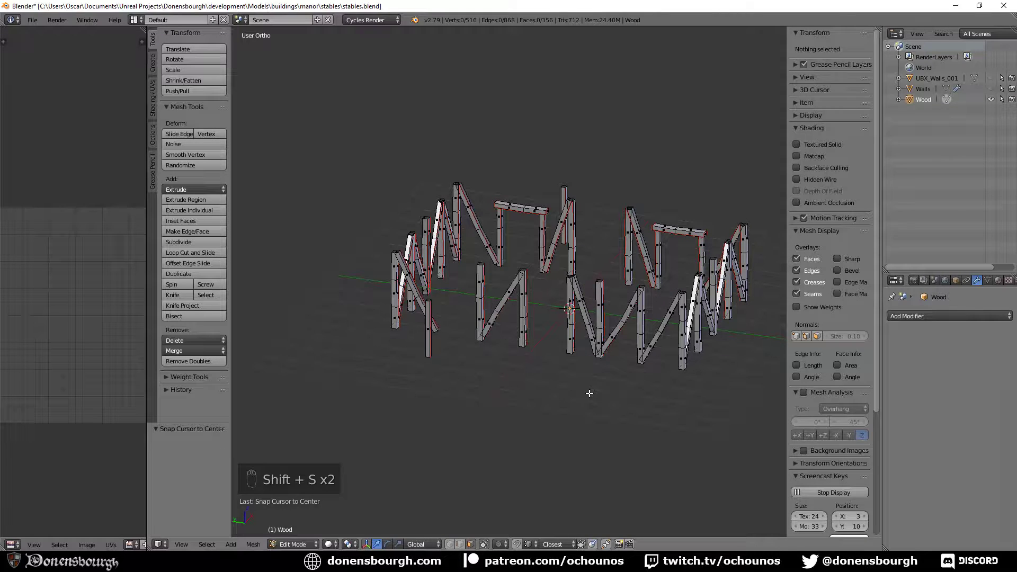
pyautogui.hotkey('ctrl', 's')
pyautogui.keyDown('shift'); pyautogui.moveTo(590, 393); pyautogui.dragTo(532, 379, button='middle'); pyautogui.keyUp('shift')
pyautogui.scroll(4, 541, 370)
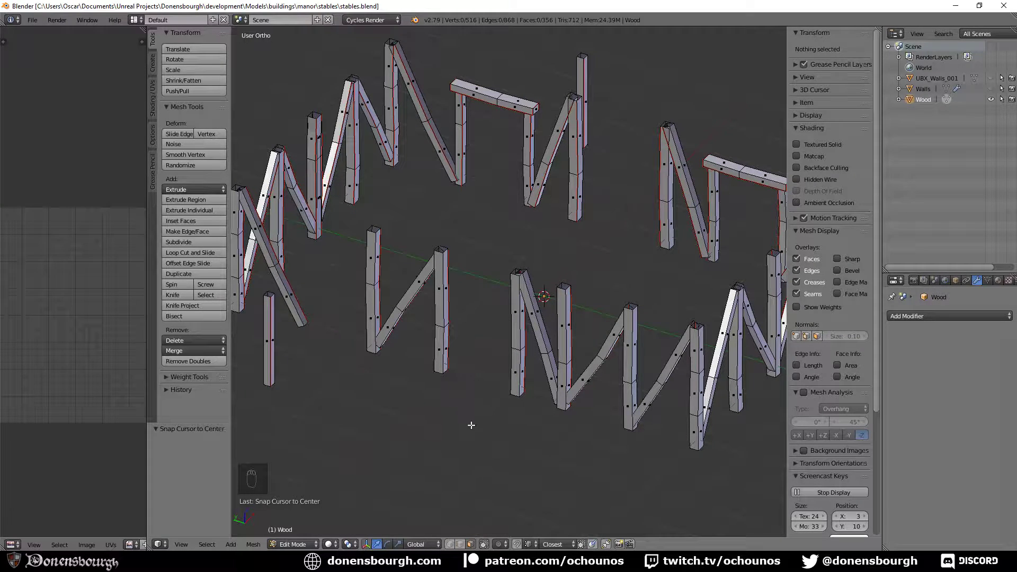
pyautogui.moveTo(490, 405); pyautogui.dragTo(448, 391, button='middle')
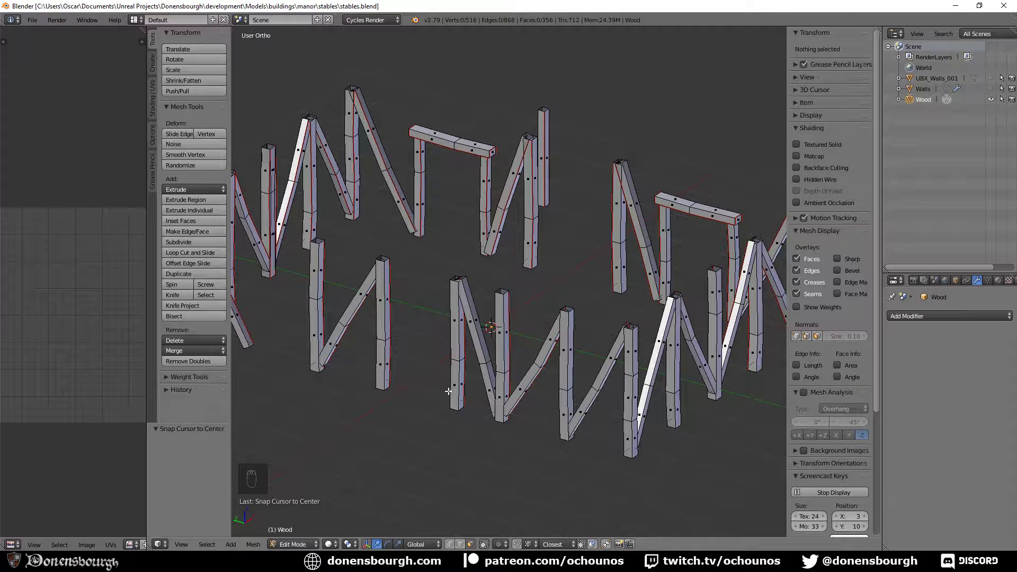
pyautogui.hotkey('ctrl', 's')
pyautogui.moveTo(352, 406); pyautogui.dragTo(411, 427, button='middle')
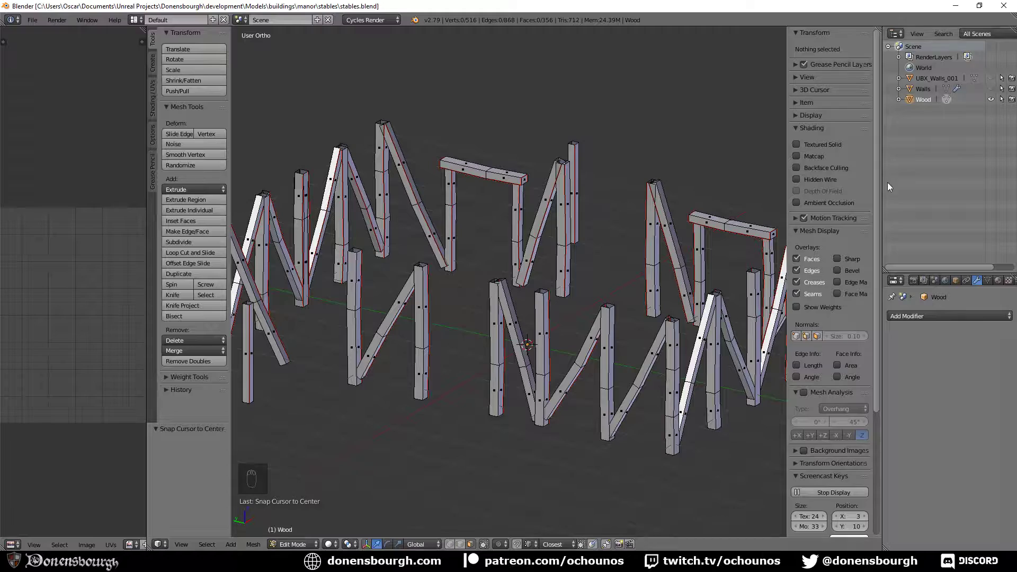
# - Make the Walls object visible again behind the timber framing
pyautogui.click(990, 89)
pyautogui.moveTo(513, 346)
pyautogui.keyDown('shift'); pyautogui.mouseDown(button='middle')
pyautogui.moveTo(535, 308)
pyautogui.moveTo(577, 332)
pyautogui.moveTo(605, 328)
pyautogui.moveTo(542, 346)
pyautogui.moveTo(520, 335)
pyautogui.mouseUp(button='middle'); pyautogui.keyUp('shift')
pyautogui.scroll(3, 548, 328)
pyautogui.scroll(-3, 563, 341)
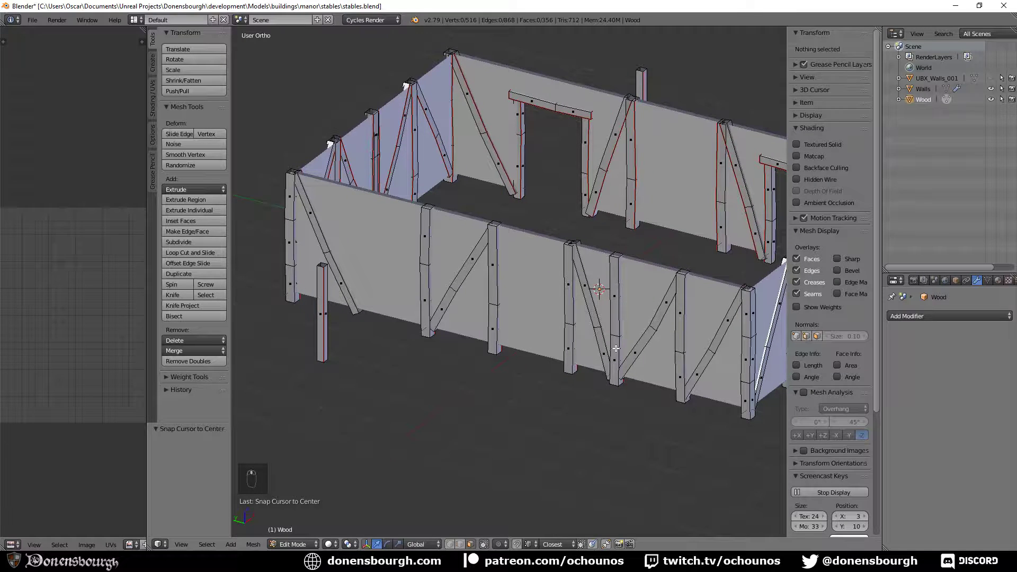
# - Duplicate the full wall post near mid-wall and move the copy 2.942 along Y to the foot of the corner brace
pyautogui.keyDown('alt'); pyautogui.rightClick(493, 266); pyautogui.keyUp('alt')
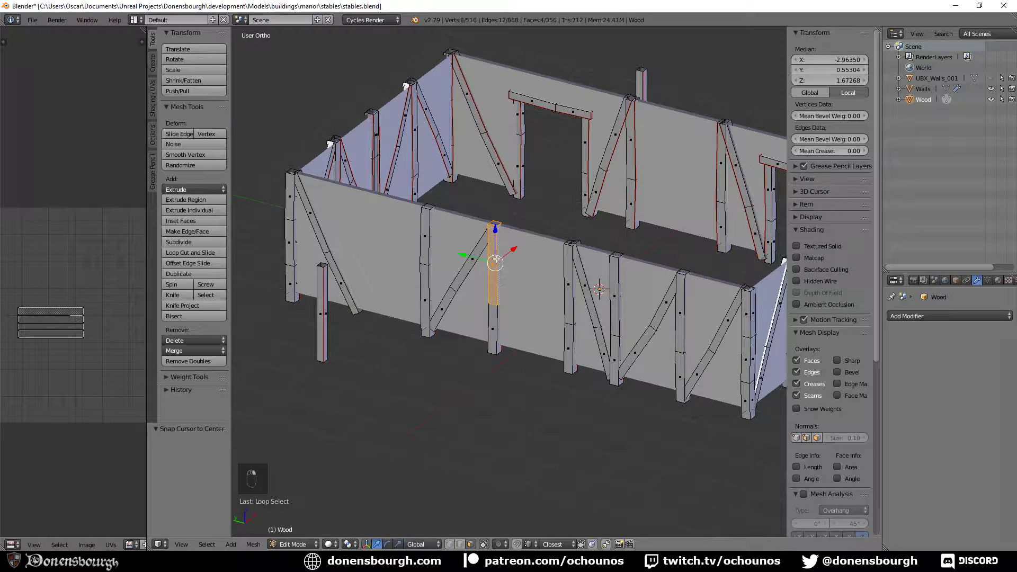
pyautogui.keyDown('alt'); pyautogui.keyDown('shift'); pyautogui.rightClick(500, 321); pyautogui.keyUp('shift'); pyautogui.keyUp('alt')
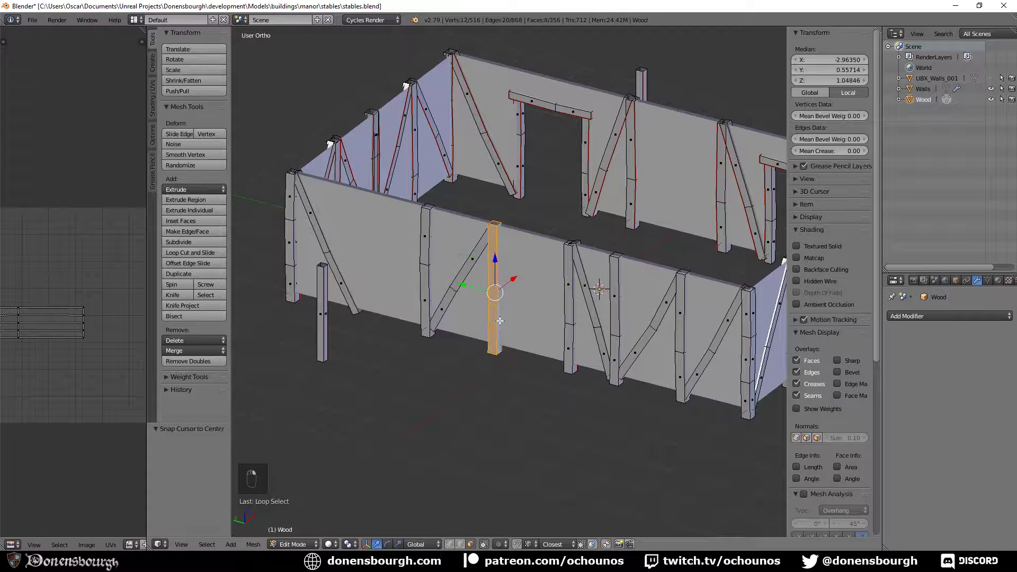
pyautogui.hotkey('shift', 'd')
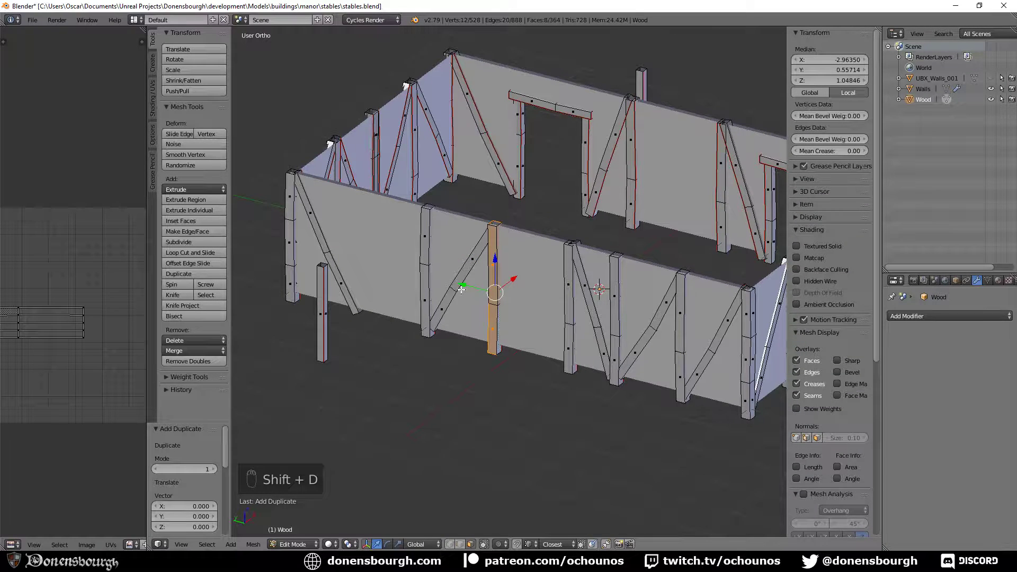
pyautogui.click(325, 260)
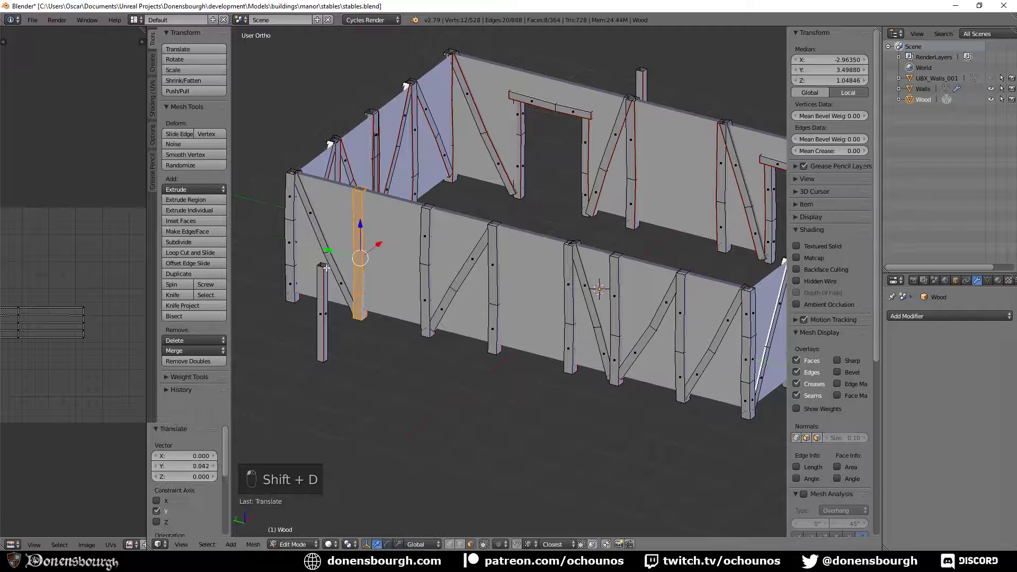
pyautogui.scroll(3, 363, 345)
pyautogui.keyDown('shift'); pyautogui.moveTo(474, 378); pyautogui.dragTo(478, 379, button='middle'); pyautogui.keyUp('shift')
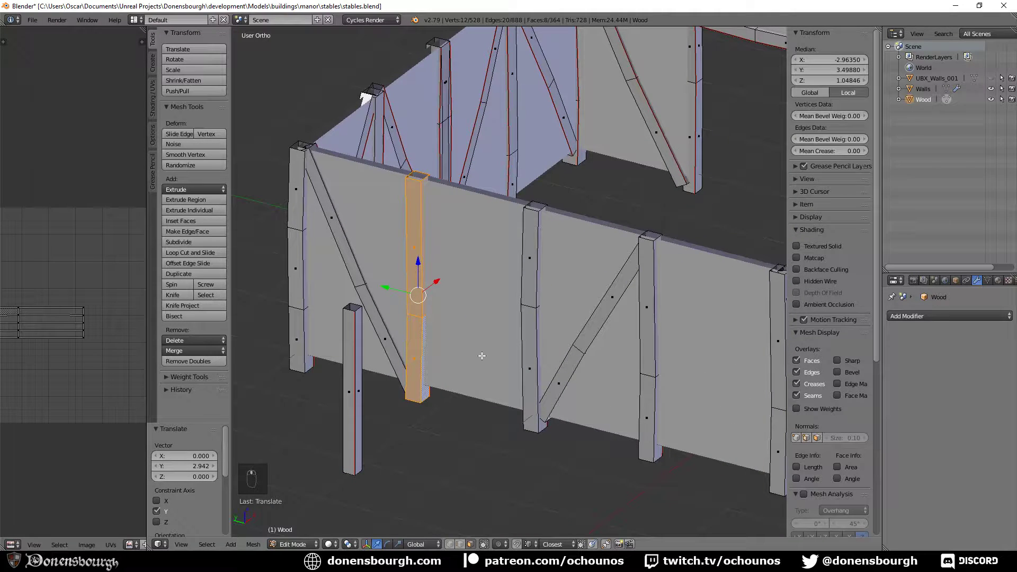
# - Bend the copied post slightly by shifting its middle edge loop 0.085 along Y
pyautogui.click(459, 544)
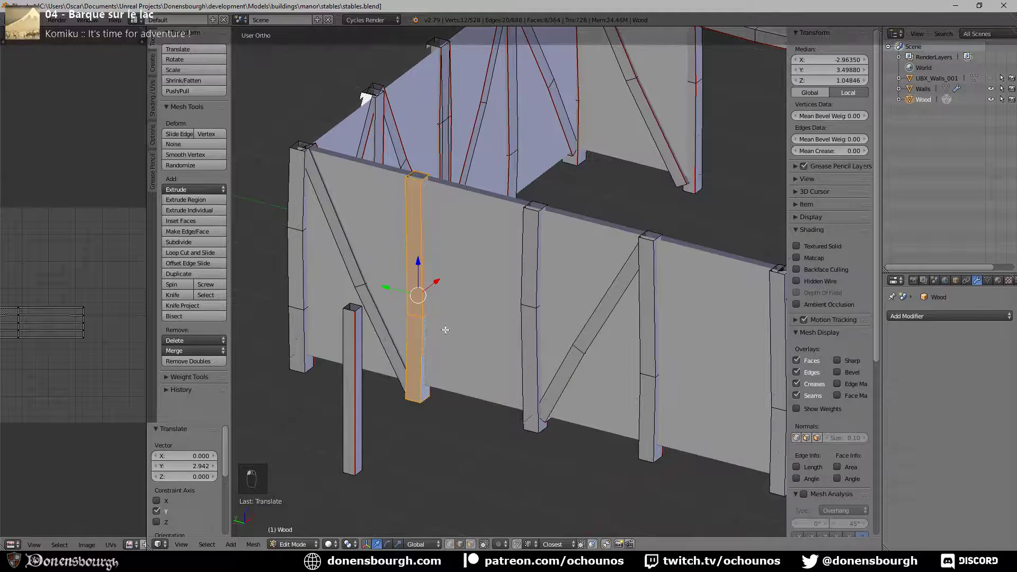
pyautogui.keyDown('alt'); pyautogui.rightClick(416, 319); pyautogui.keyUp('alt')
pyautogui.moveTo(418, 285); pyautogui.dragTo(388, 273)
pyautogui.scroll(-3, 464, 357)
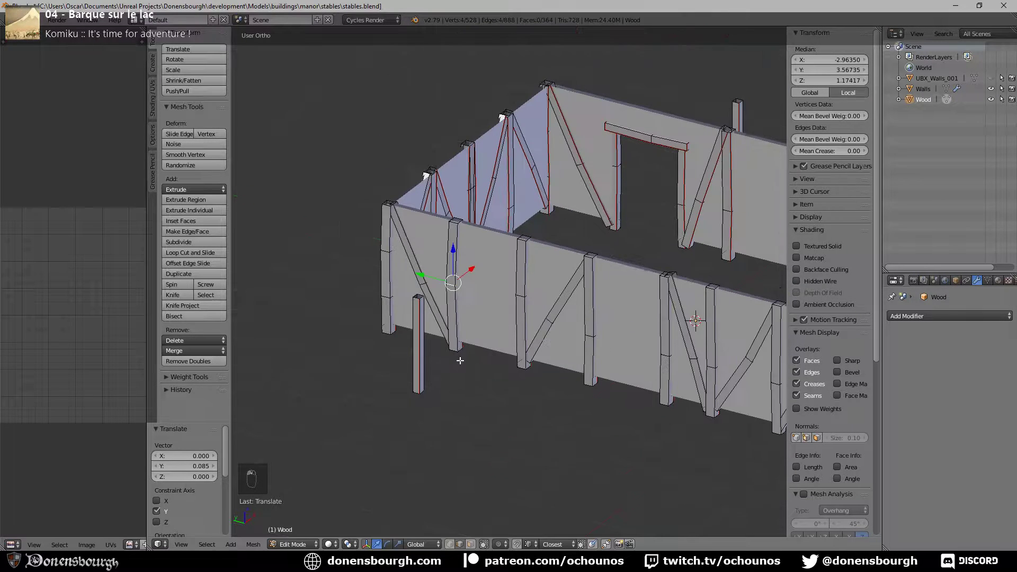
# - Duplicate the diagonal brace near the far end of the front wall and move the copy 5.594 along Y, beside the new post
pyautogui.moveTo(460, 358)
pyautogui.keyDown('shift'); pyautogui.mouseDown(button='middle')
pyautogui.moveTo(424, 379)
pyautogui.moveTo(464, 372)
pyautogui.mouseUp(button='middle'); pyautogui.keyUp('shift')
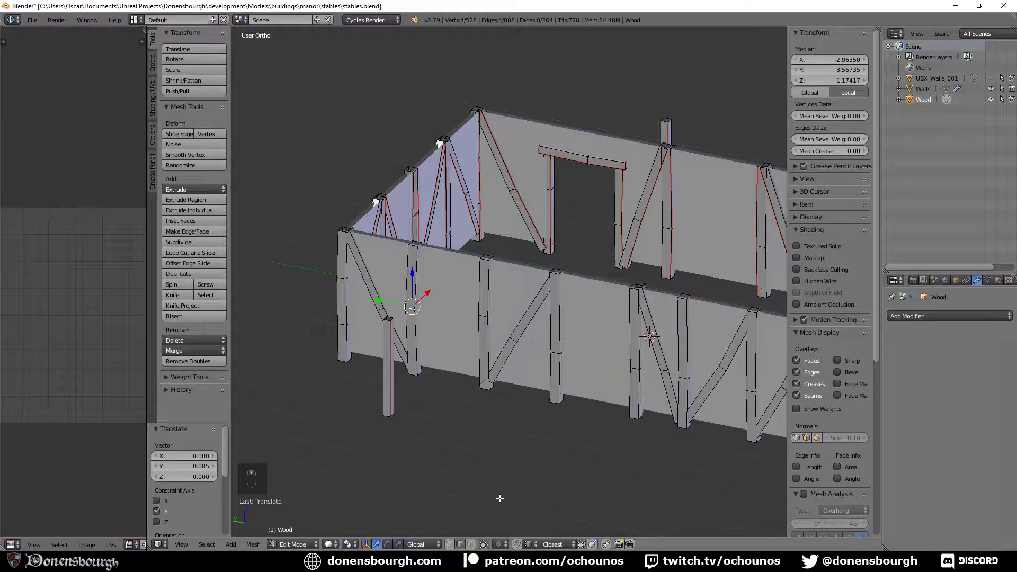
pyautogui.click(471, 544)
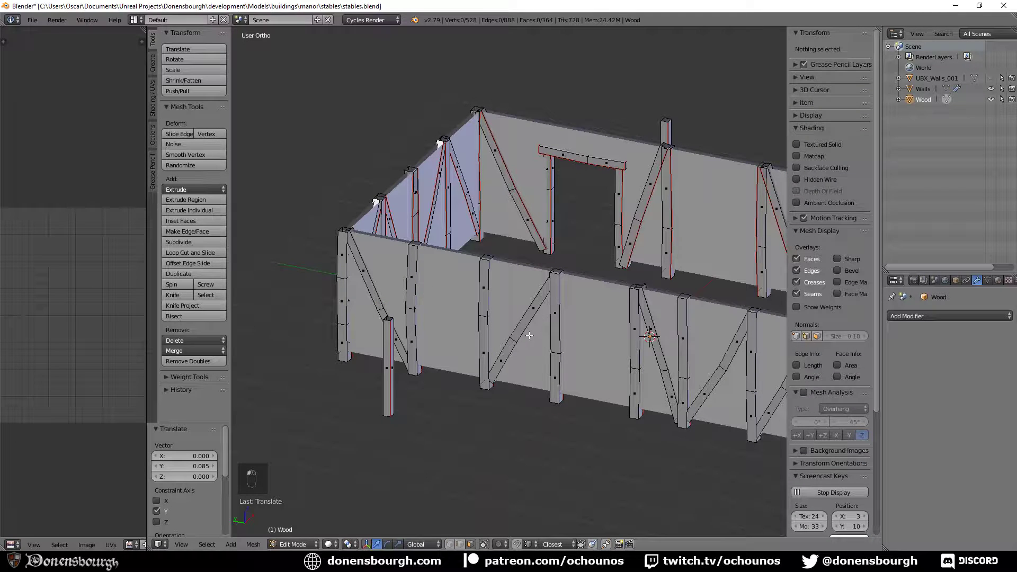
pyautogui.keyDown('alt'); pyautogui.rightClick(729, 356); pyautogui.keyUp('alt')
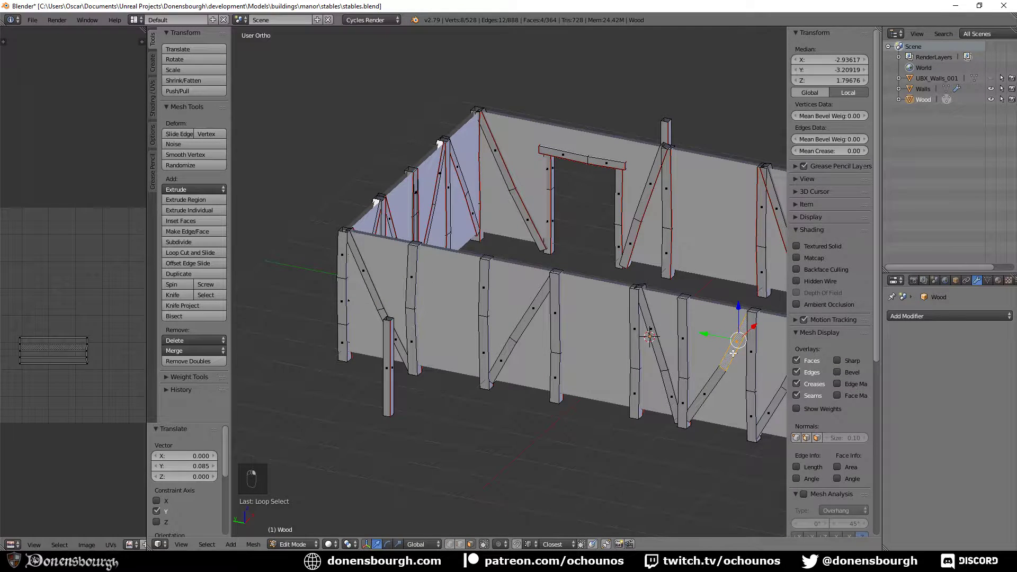
pyautogui.keyDown('alt'); pyautogui.keyDown('shift'); pyautogui.rightClick(713, 392); pyautogui.keyUp('shift'); pyautogui.keyUp('alt')
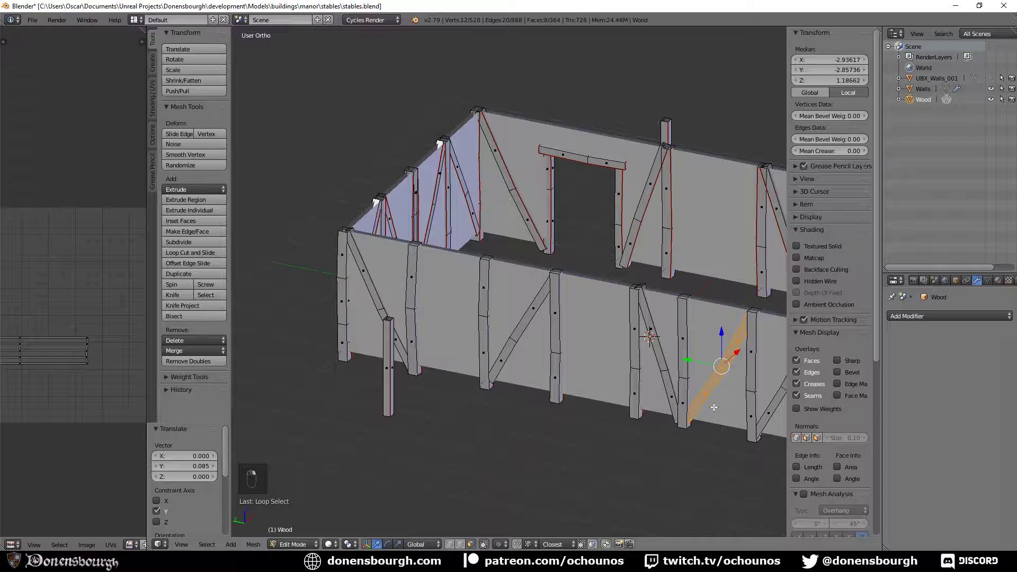
pyautogui.hotkey('shift', 'd')
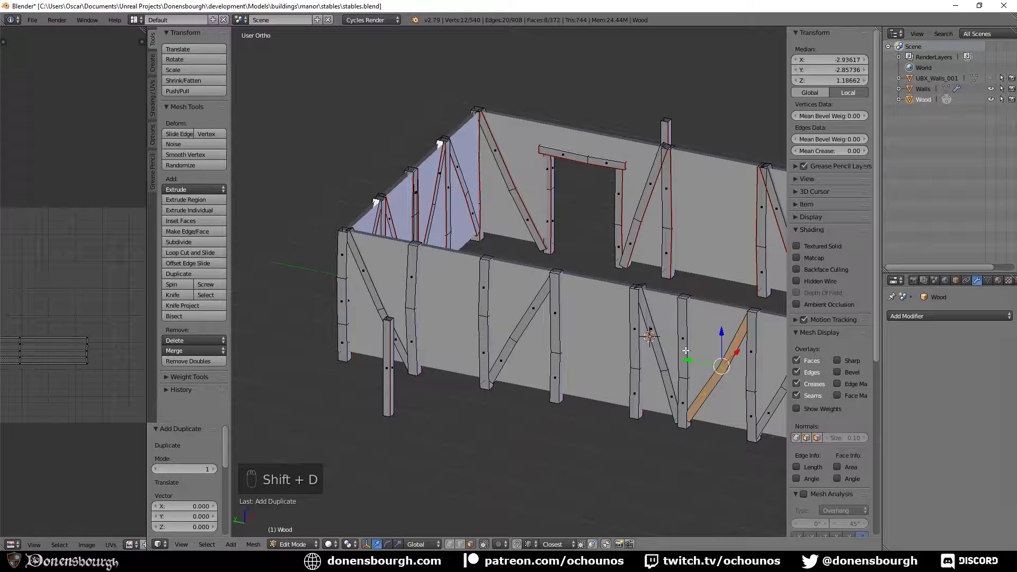
pyautogui.press('y')
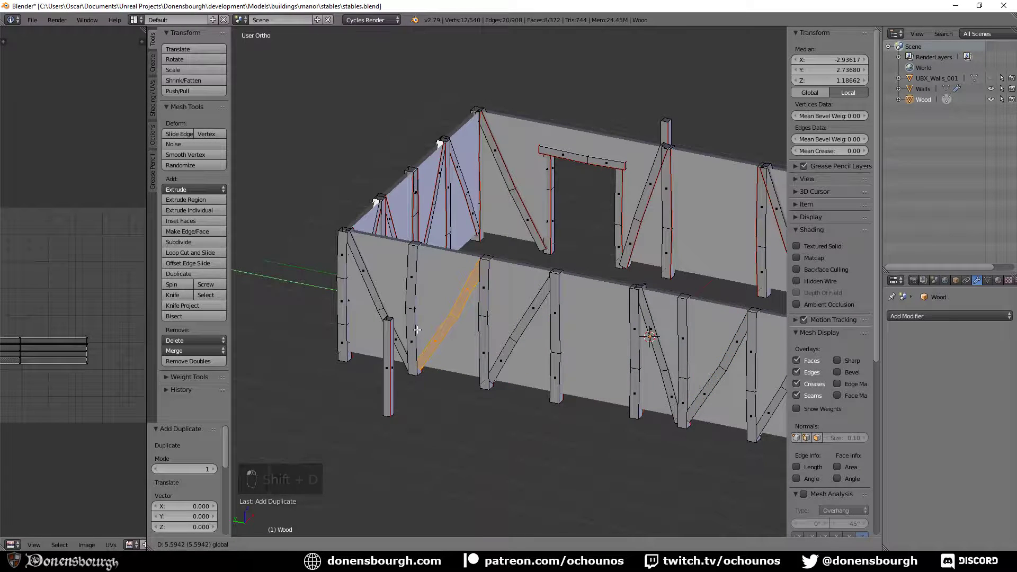
pyautogui.click(429, 353)
# - Reshape the copied brace by moving its middle edge loop along Y, then -0.143 along Z and 0.140 along Y, and save the file
pyautogui.click(458, 544)
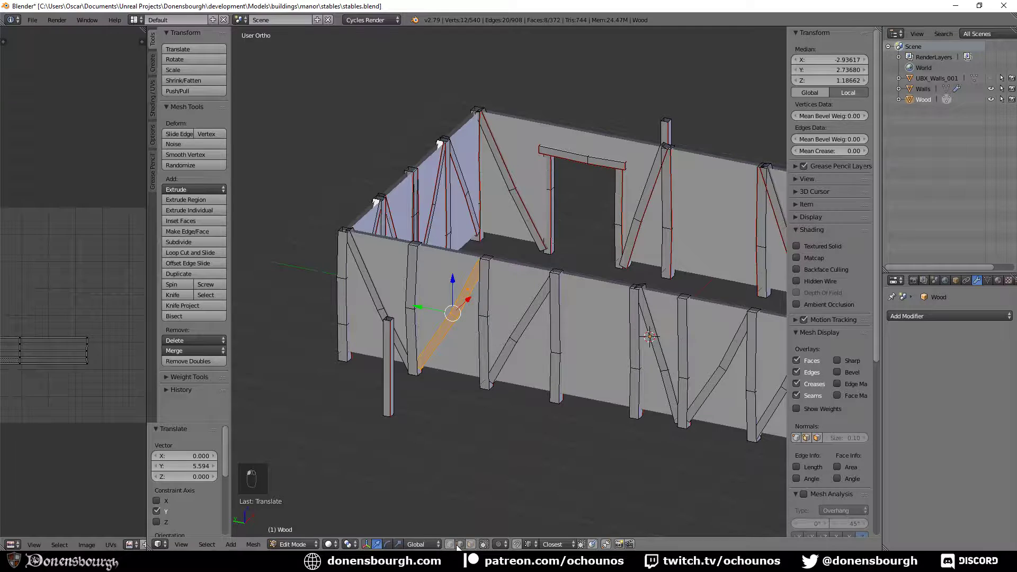
pyautogui.keyDown('alt'); pyautogui.rightClick(455, 316); pyautogui.keyUp('alt')
pyautogui.press('g')
pyautogui.press('y')
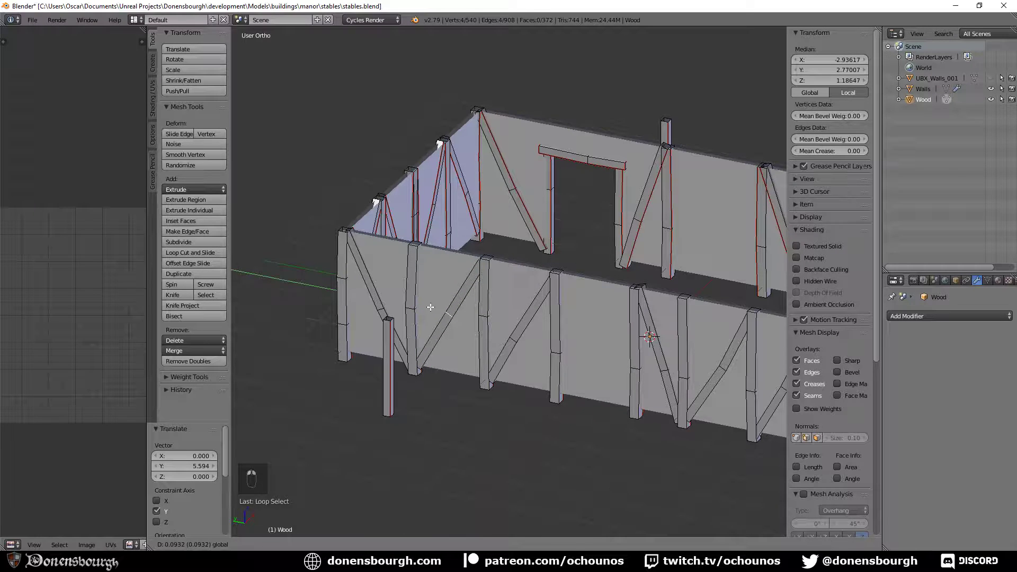
pyautogui.click(443, 306)
pyautogui.press('g')
pyautogui.press('z')
pyautogui.click(448, 317)
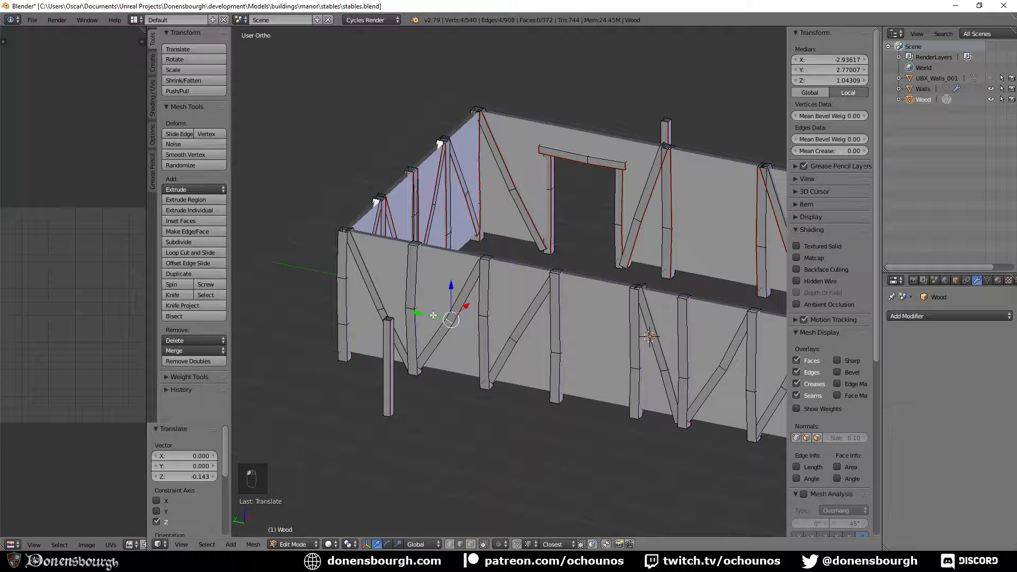
pyautogui.press('g')
pyautogui.press('y')
pyautogui.click(427, 314)
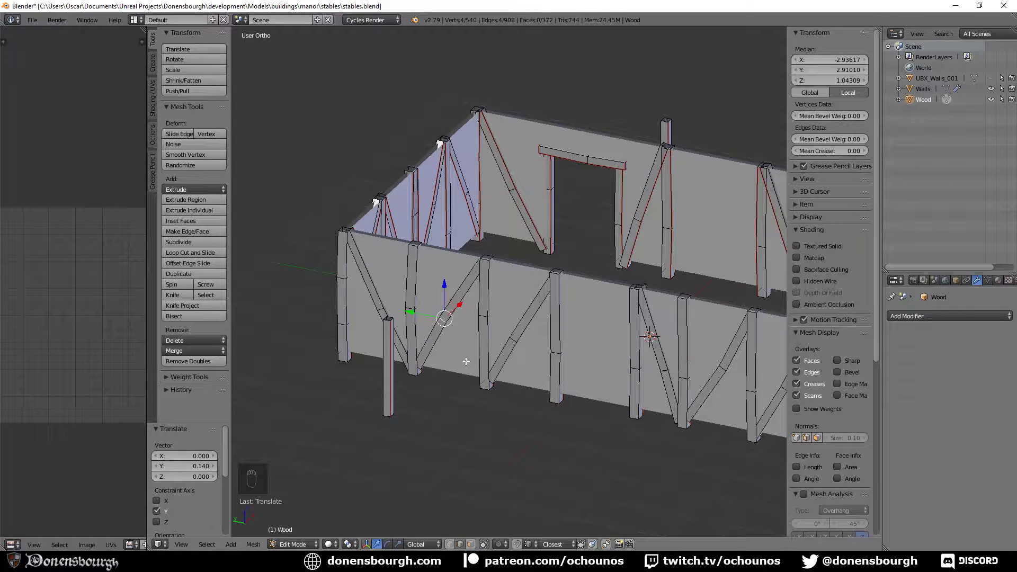
pyautogui.moveTo(465, 360); pyautogui.dragTo(477, 388, button='middle')
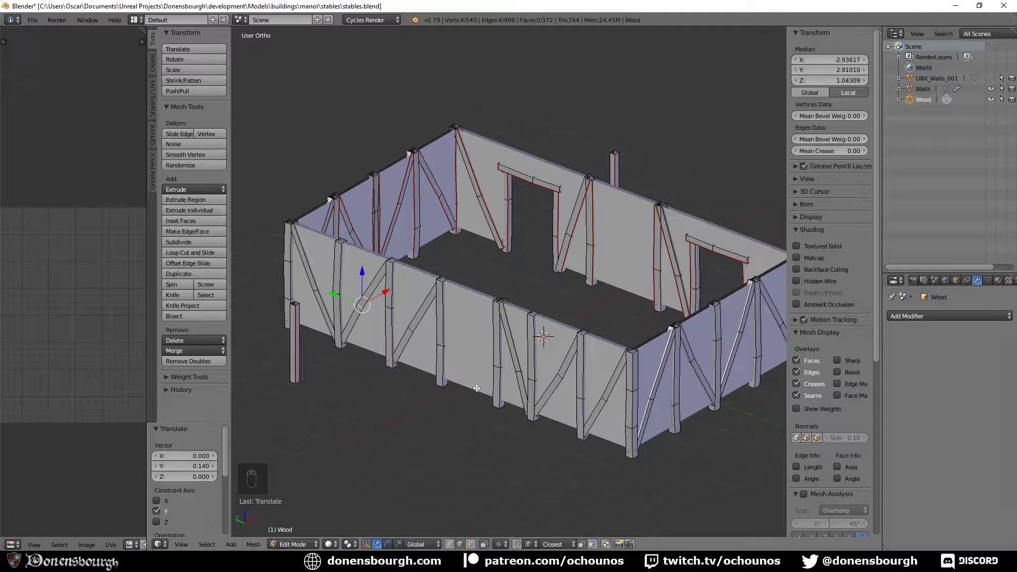
pyautogui.hotkey('ctrl', 's')
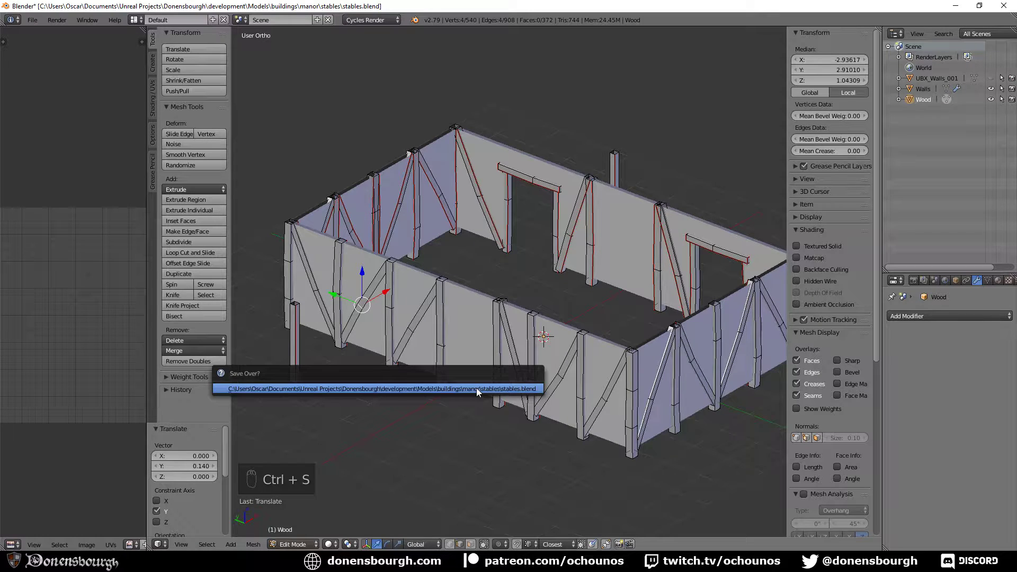
# - Examine the arrangement of posts and braces around the whole building from several angles
pyautogui.keyDown('shift'); pyautogui.moveTo(480, 355); pyautogui.dragTo(453, 395, button='middle'); pyautogui.keyUp('shift')
pyautogui.scroll(1, 461, 386)
pyautogui.scroll(-3, 461, 386)
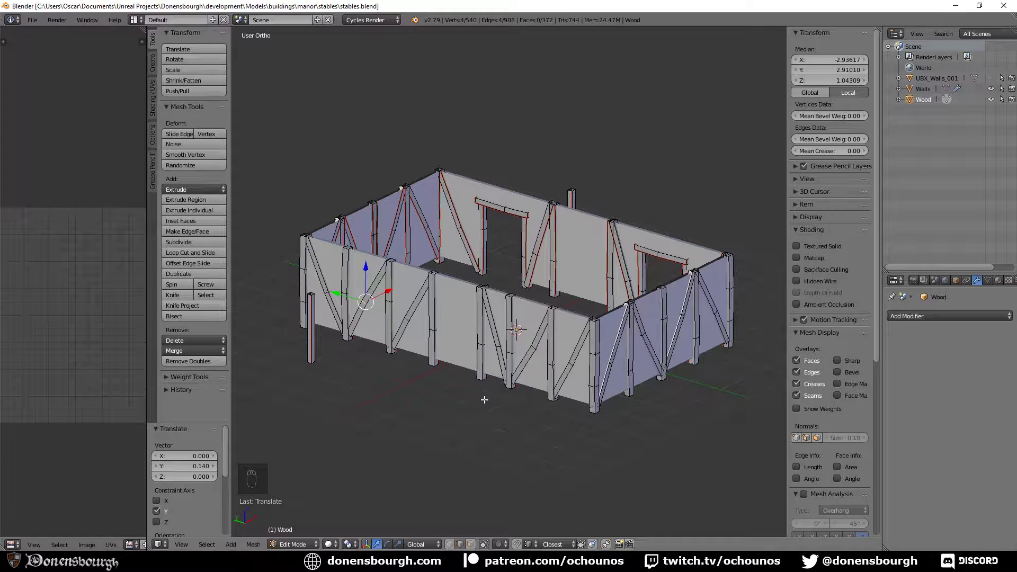
pyautogui.scroll(3, 484, 400)
pyautogui.keyDown('shift'); pyautogui.moveTo(483, 402); pyautogui.dragTo(523, 421, button='middle'); pyautogui.keyUp('shift')
pyautogui.scroll(-3, 524, 414)
pyautogui.scroll(2, 522, 419)
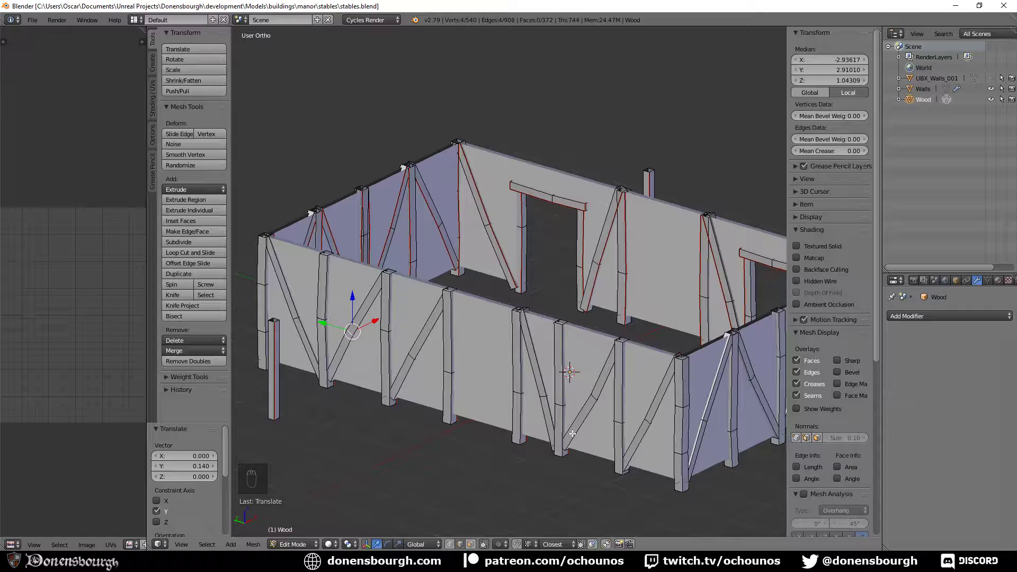
pyautogui.moveTo(572, 434); pyautogui.dragTo(734, 365, button='middle')
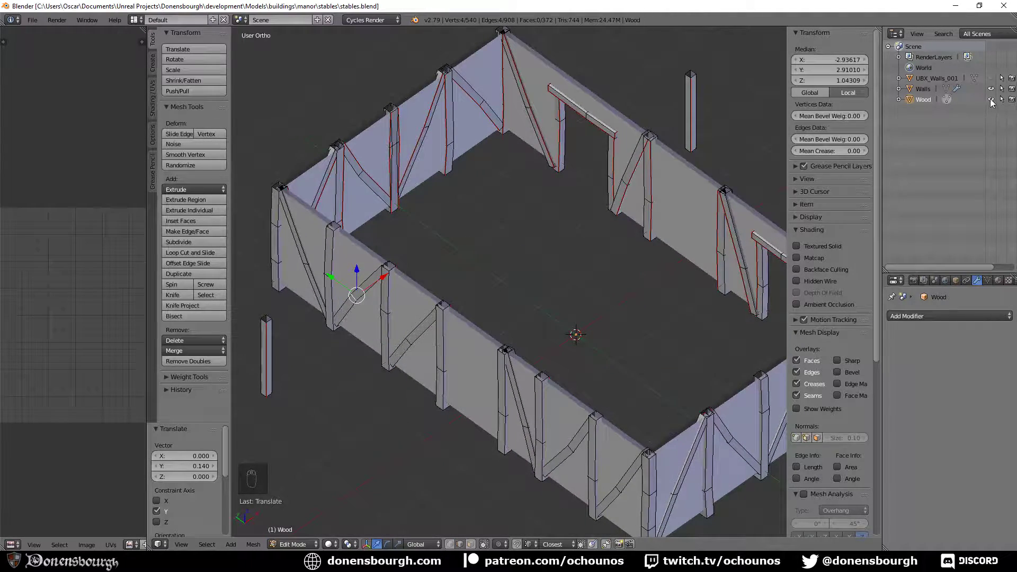
# - Hide the Walls object to check the timber framing alone, show it again, and save the stables file
pyautogui.click(991, 88)
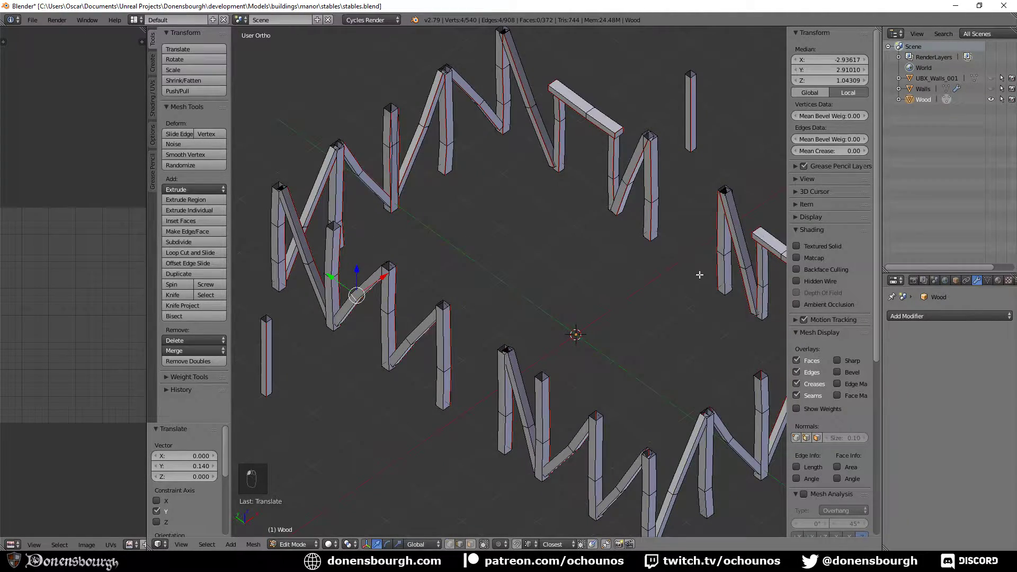
pyautogui.scroll(5, 671, 306)
pyautogui.moveTo(672, 307); pyautogui.dragTo(666, 218, button='middle')
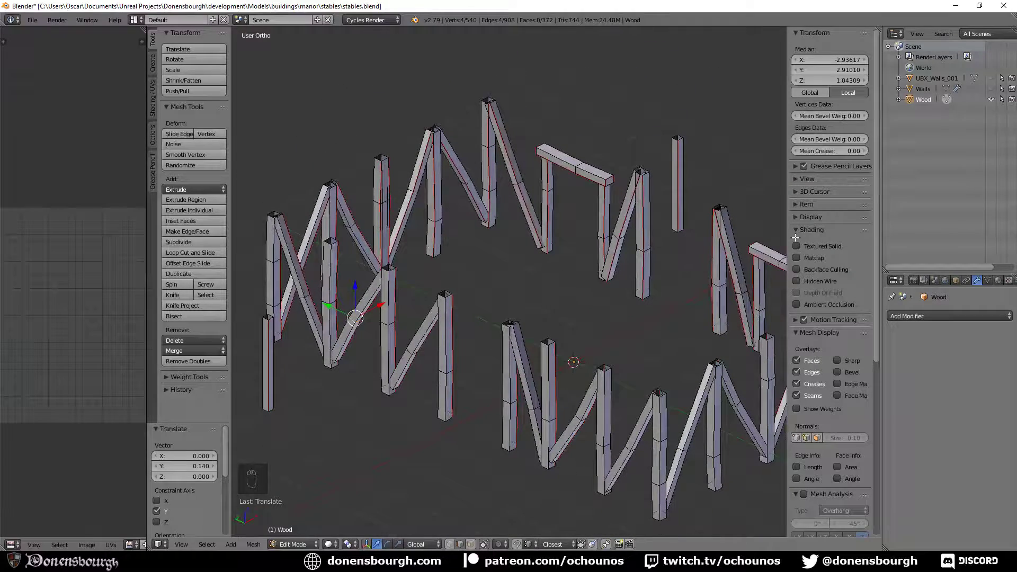
pyautogui.click(991, 89)
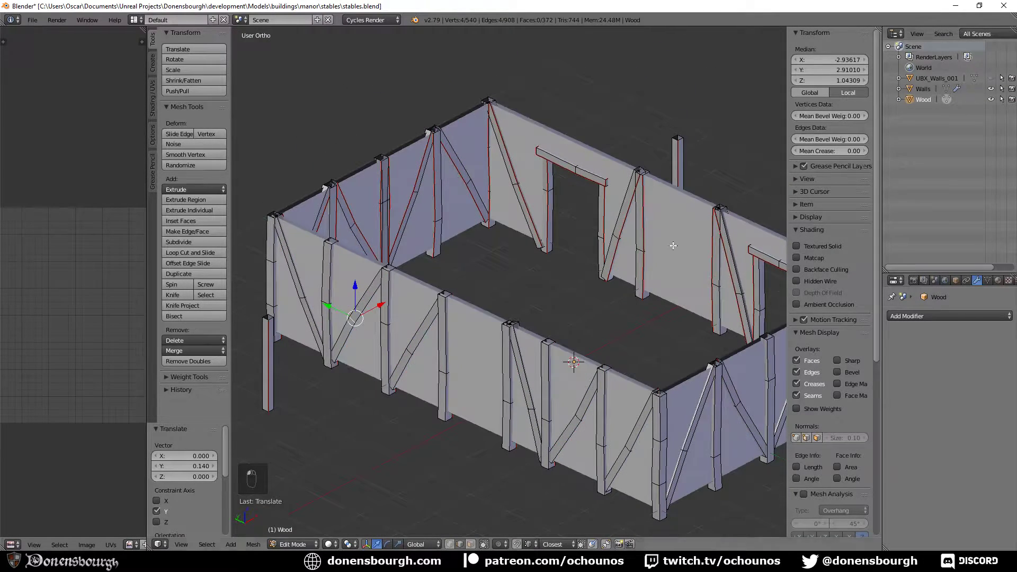
pyautogui.hotkey('ctrl', 's')
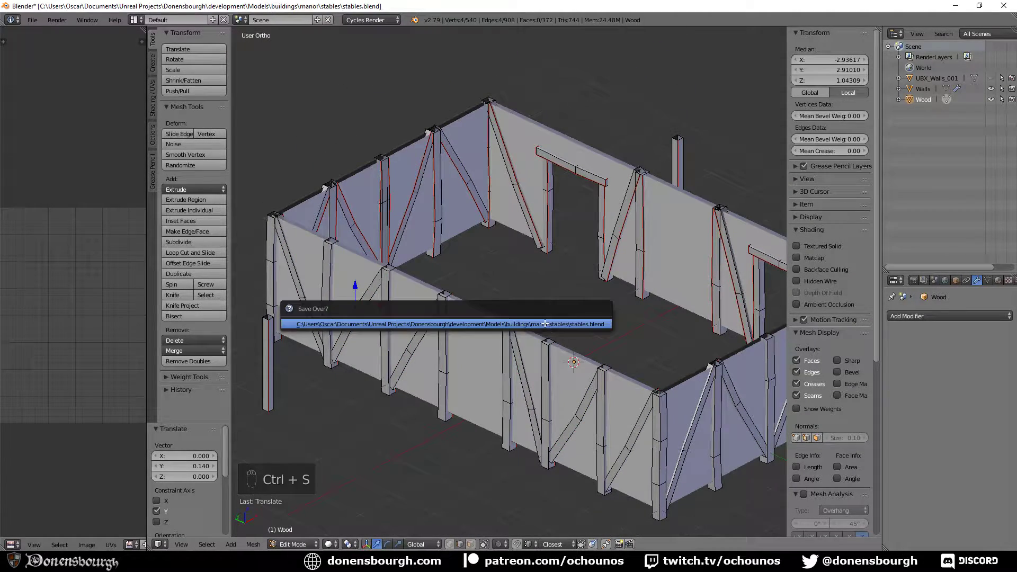
# - Duplicate the same diagonal brace again and move the copy 2.571 along Y into the empty bay at mid-wall
pyautogui.keyDown('shift'); pyautogui.scroll(-2, 464, 325); pyautogui.keyUp('shift')
pyautogui.scroll(-3, 462, 328)
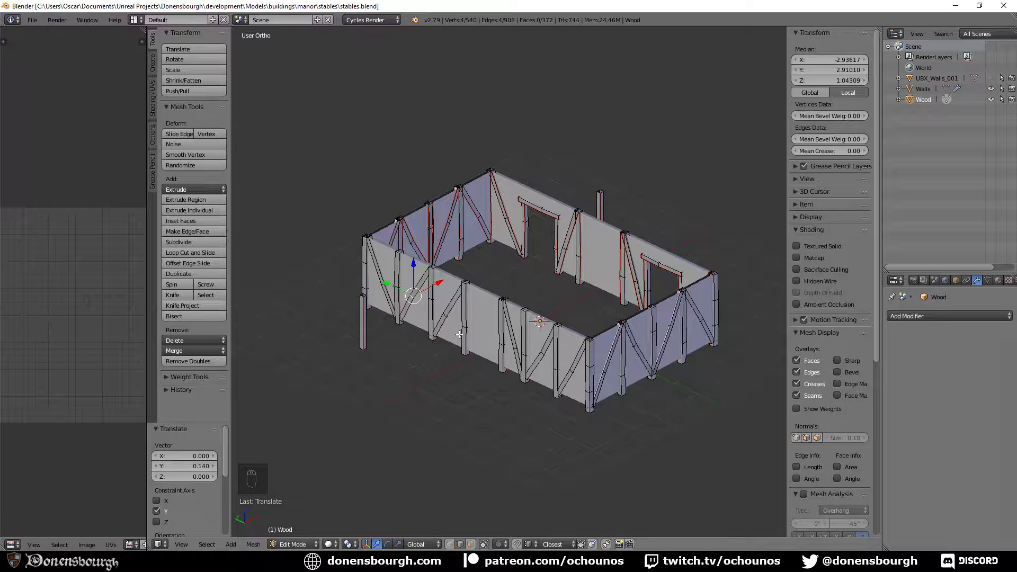
pyautogui.moveTo(490, 354); pyautogui.dragTo(431, 387, button='middle')
pyautogui.scroll(2, 450, 373)
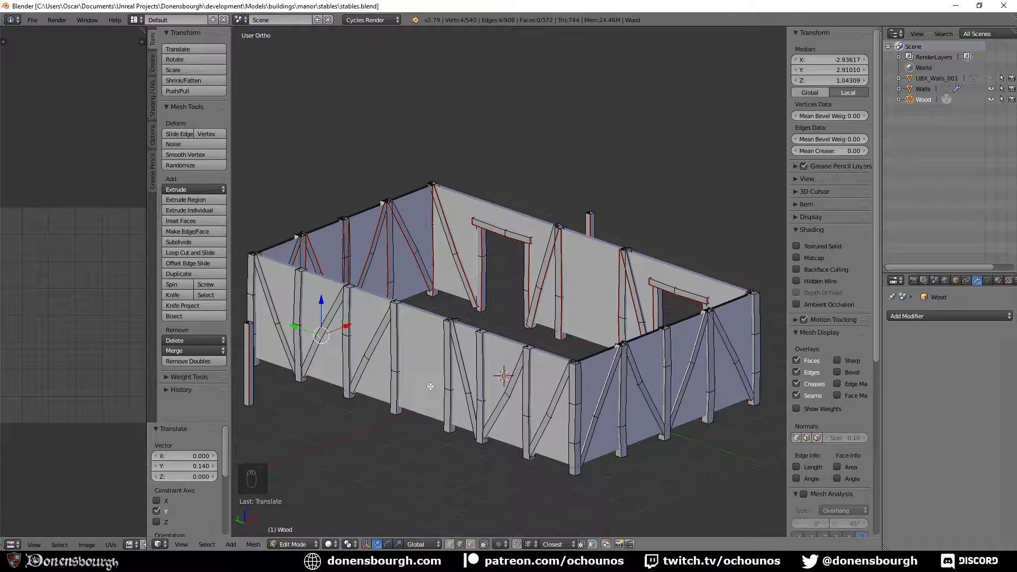
pyautogui.scroll(4, 532, 388)
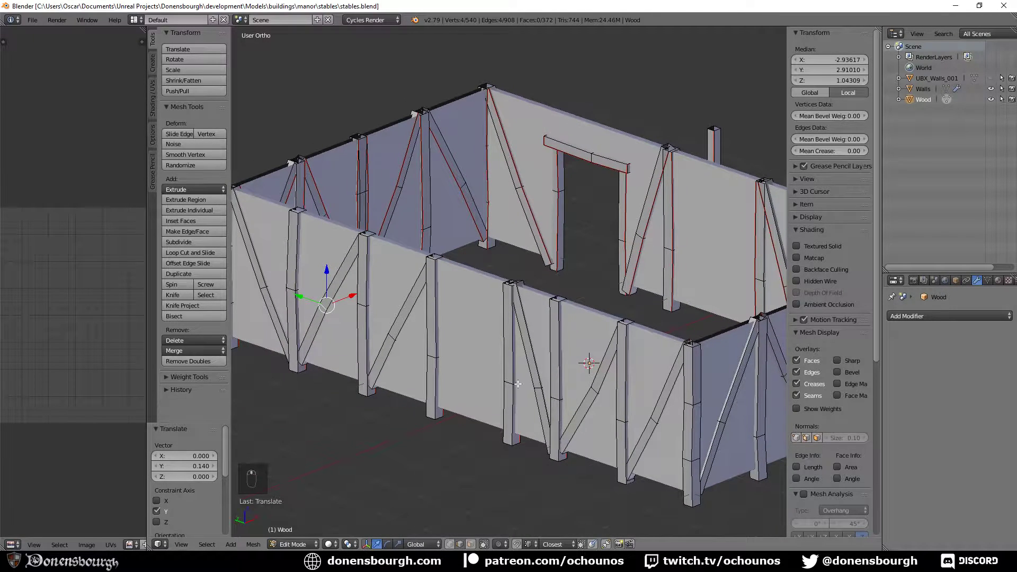
pyautogui.press('a')
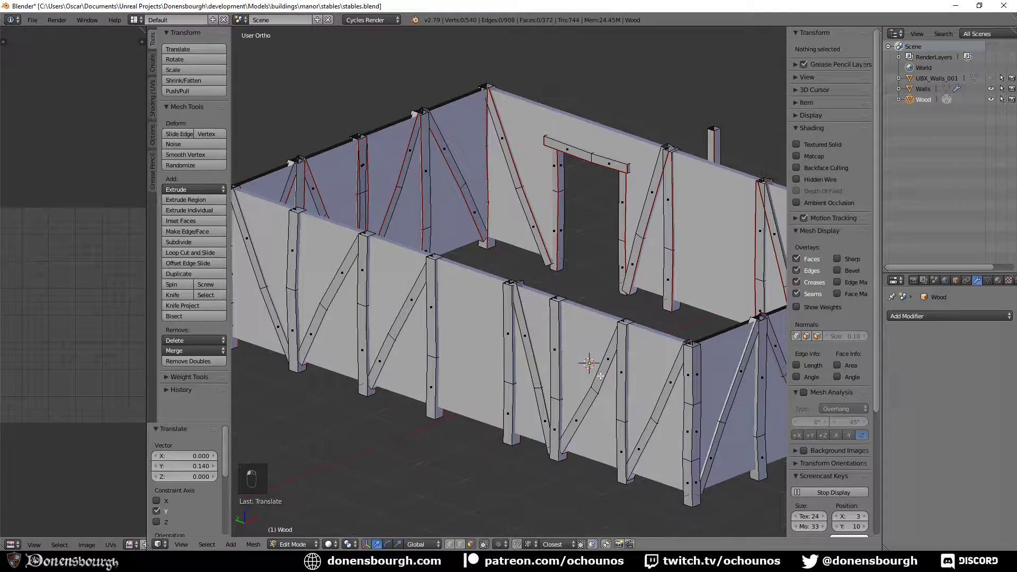
pyautogui.keyDown('alt'); pyautogui.rightClick(600, 376); pyautogui.keyUp('alt')
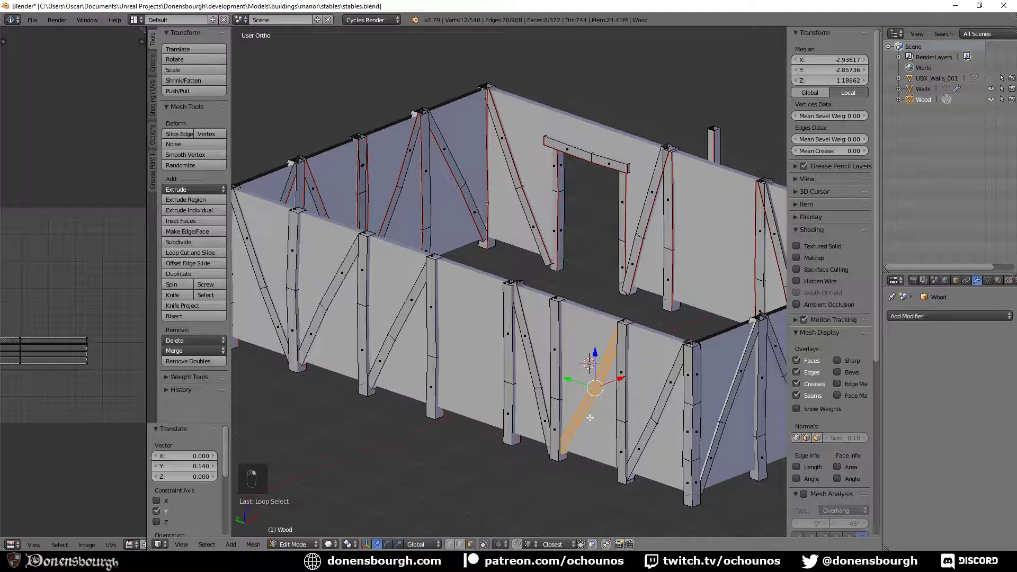
pyautogui.hotkey('shift', 'd')
pyautogui.scroll(2, 582, 383)
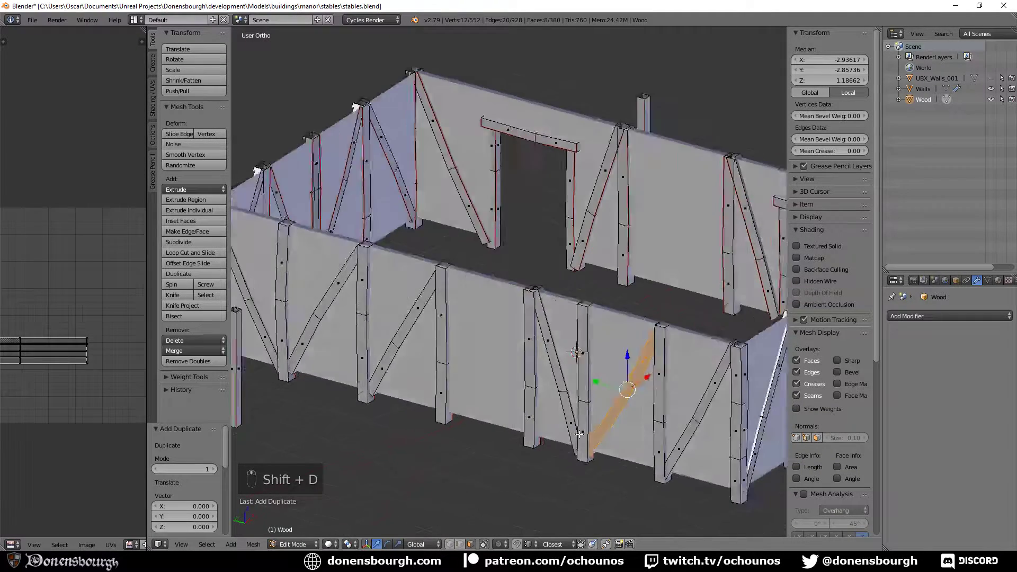
pyautogui.press('g')
pyautogui.press('y')
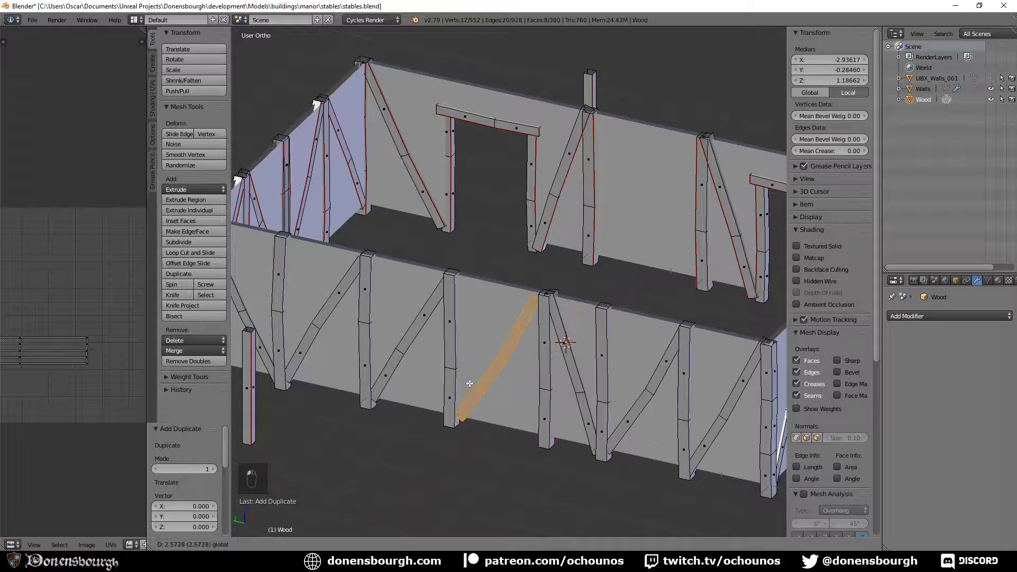
pyautogui.click(470, 383)
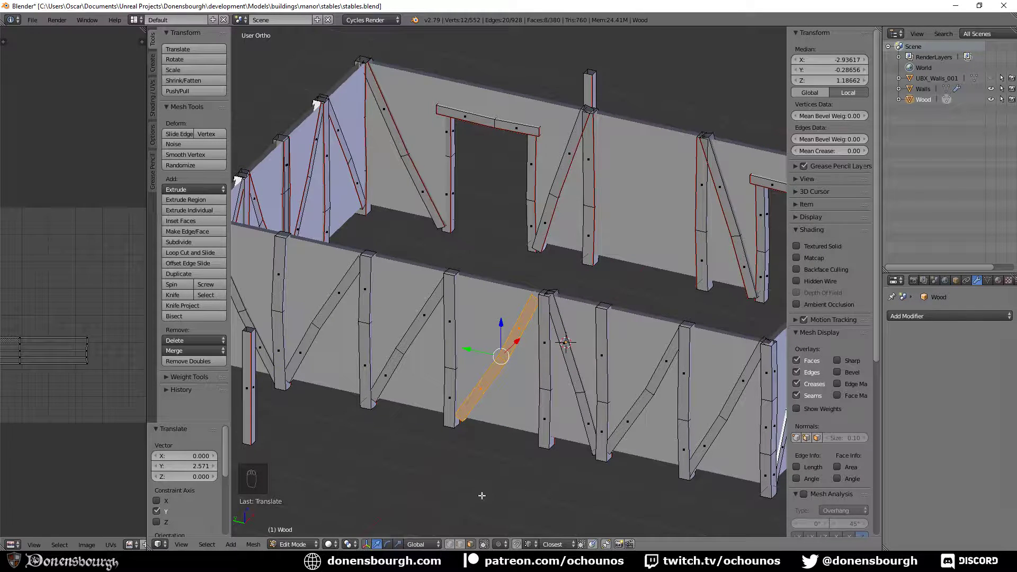
# - Reshape the mid-wall brace by moving its middle edge loop 0.176 along Y, 0.235 along Z and -0.125 along Y
pyautogui.keyDown('alt'); pyautogui.click(504, 360); pyautogui.keyUp('alt')
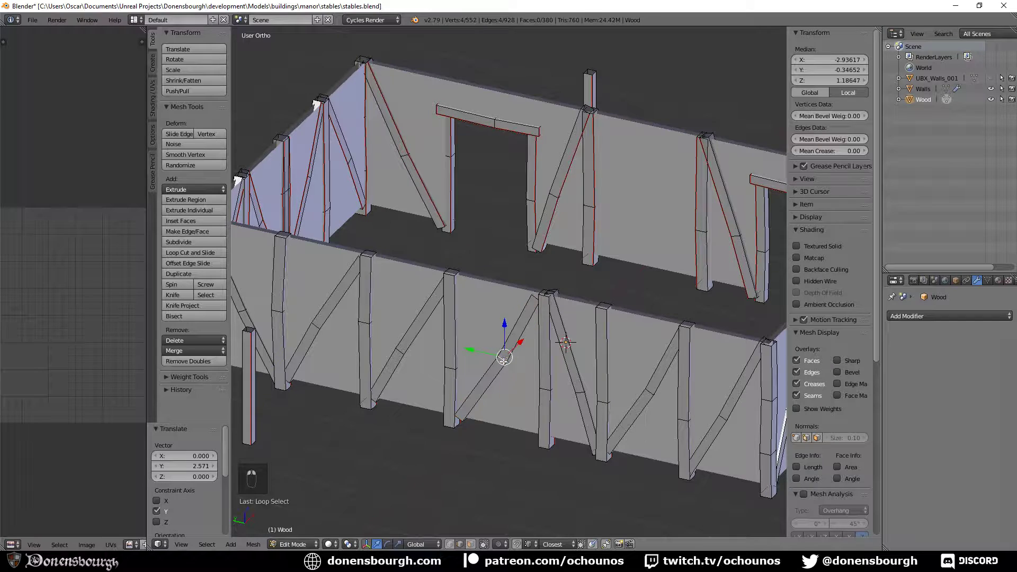
pyautogui.press('g')
pyautogui.press('y')
pyautogui.click(471, 356)
pyautogui.press('g')
pyautogui.press('z')
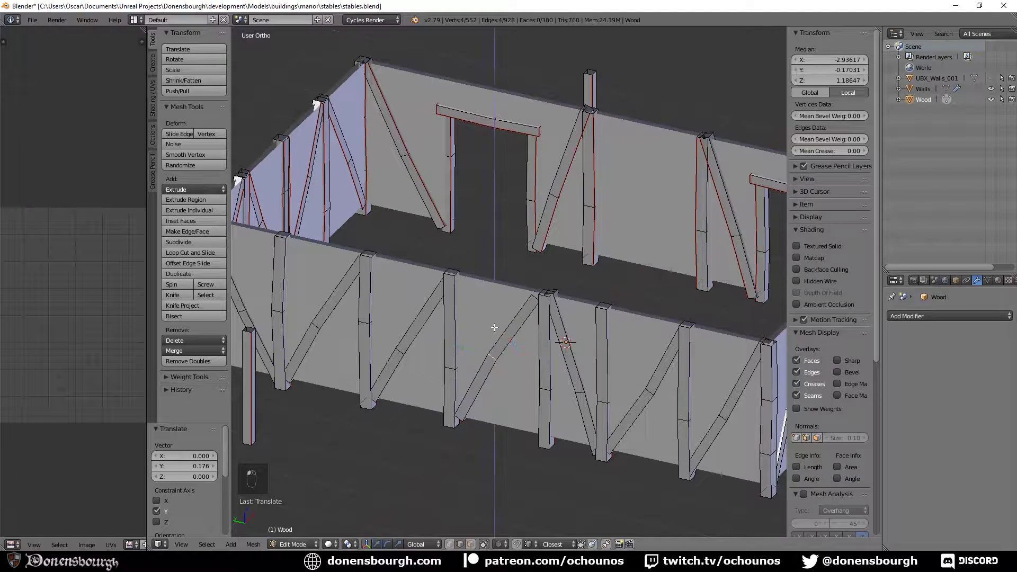
pyautogui.click(477, 342)
pyautogui.press('g')
pyautogui.press('y')
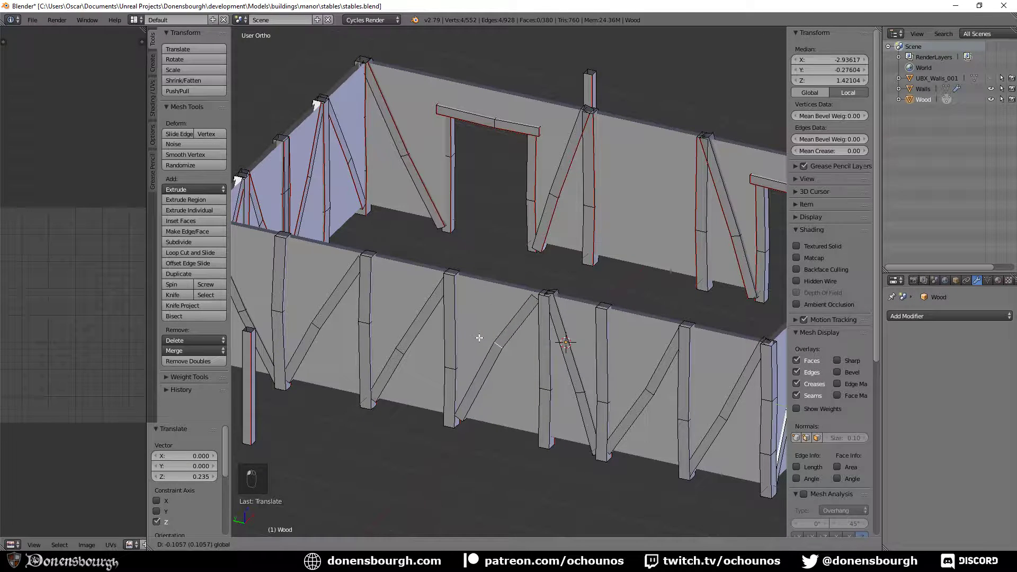
pyautogui.click(538, 345)
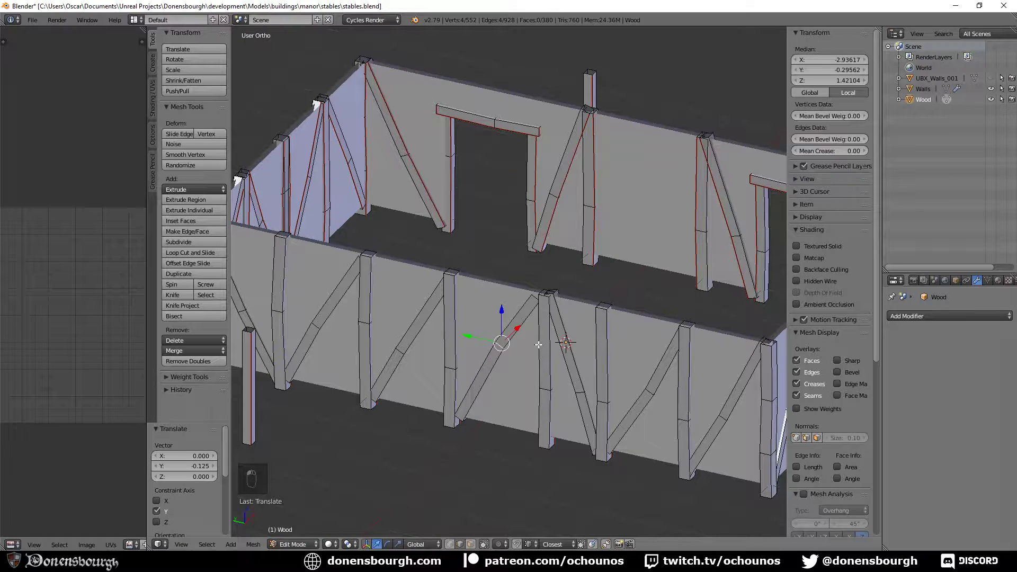
# - Fill the brace's open top end with a face and extend it 0.124 along Z in Normal orientation
pyautogui.keyDown('alt'); pyautogui.rightClick(537, 300); pyautogui.keyUp('alt')
pyautogui.press('f')
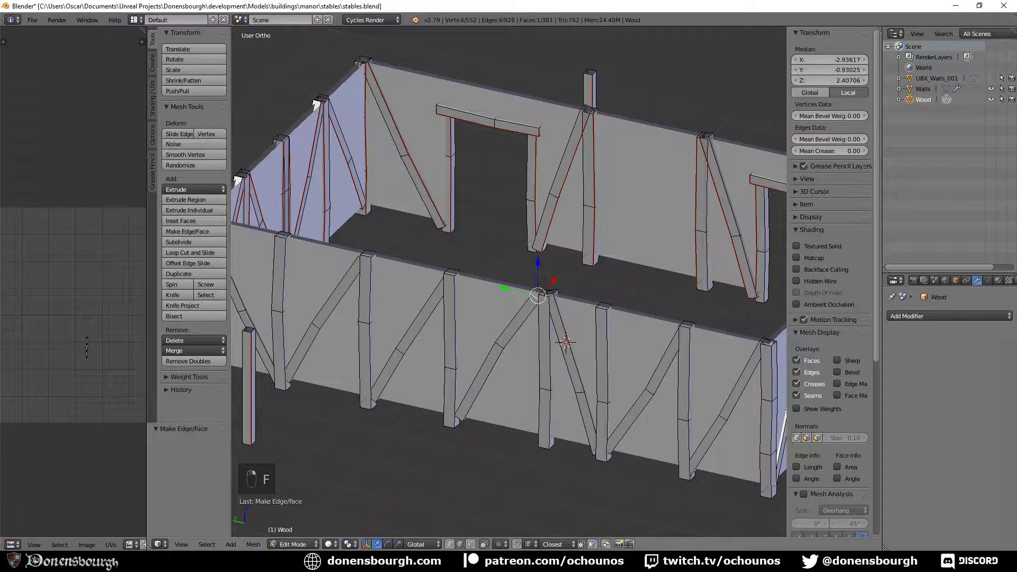
pyautogui.click(424, 544)
pyautogui.click(434, 511)
pyautogui.moveTo(533, 279); pyautogui.dragTo(596, 225, button='middle')
pyautogui.moveTo(596, 223); pyautogui.dragTo(598, 217)
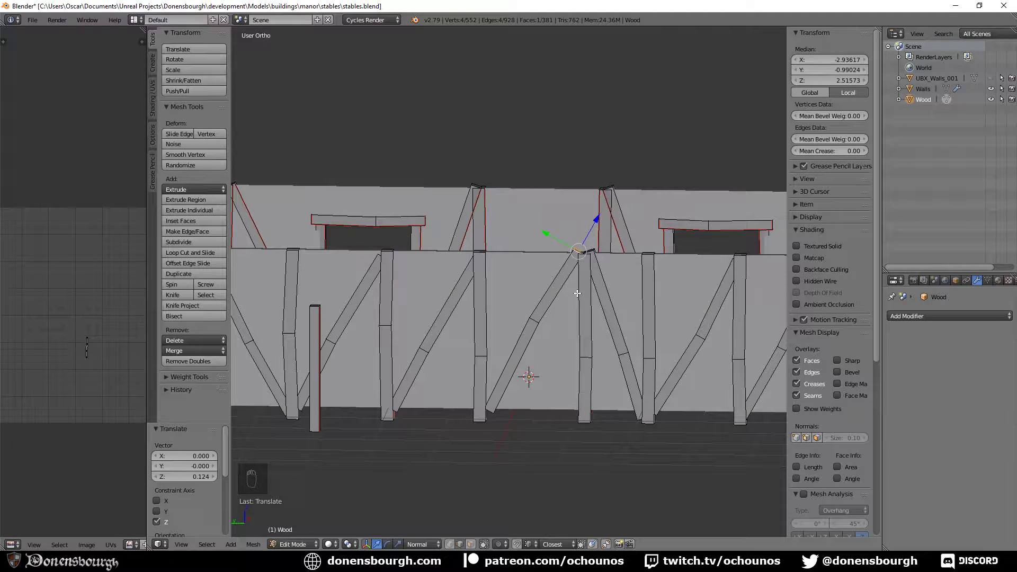
# - Extend the mid-wall brace's bottom end 0.079 along Z in Normal orientation using a filled face, and delete both end caps
pyautogui.press('x')
pyautogui.click(577, 294)
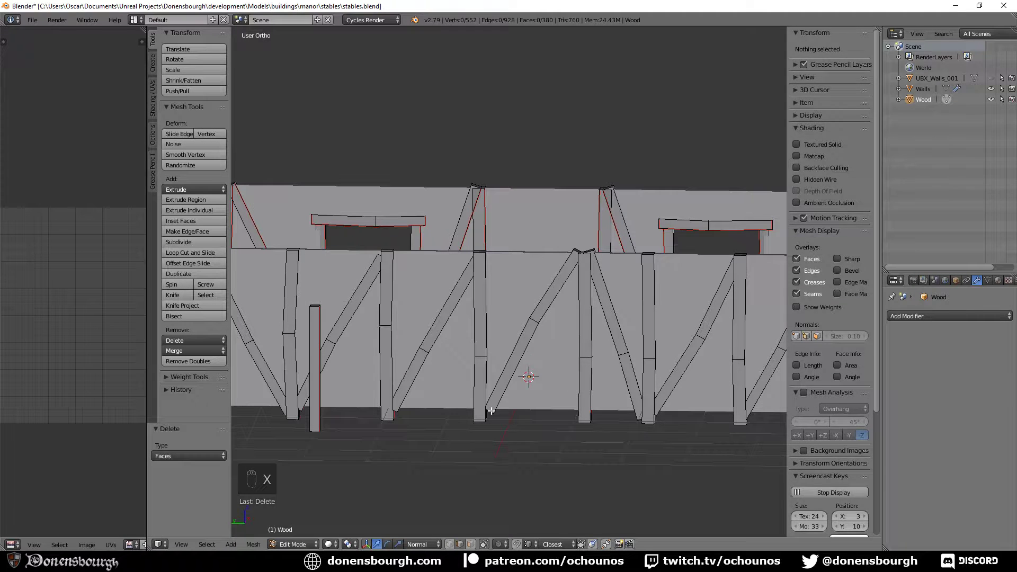
pyautogui.keyDown('alt'); pyautogui.rightClick(491, 410); pyautogui.keyUp('alt')
pyautogui.press('f')
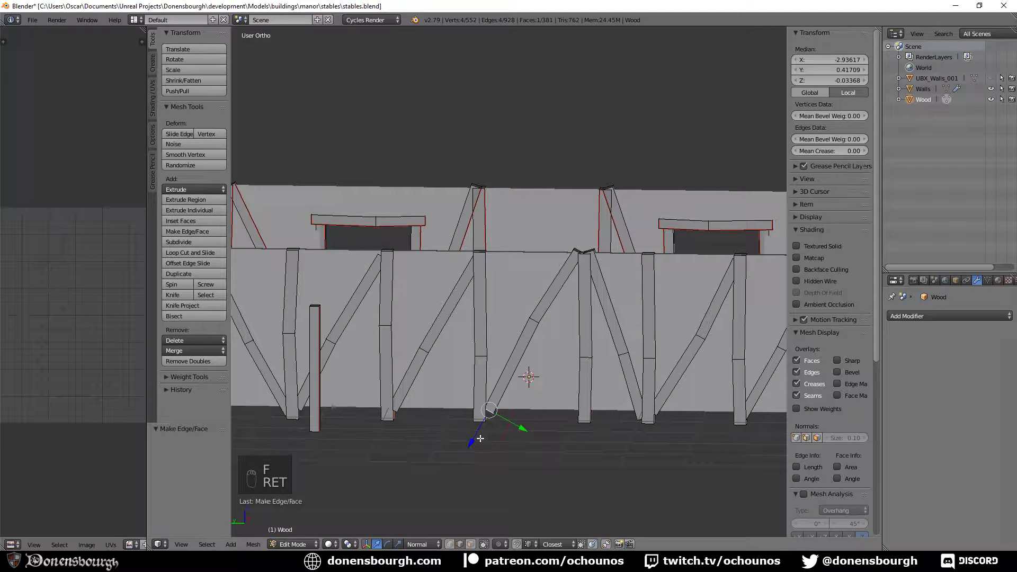
pyautogui.moveTo(479, 439); pyautogui.dragTo(475, 443)
pyautogui.press('x')
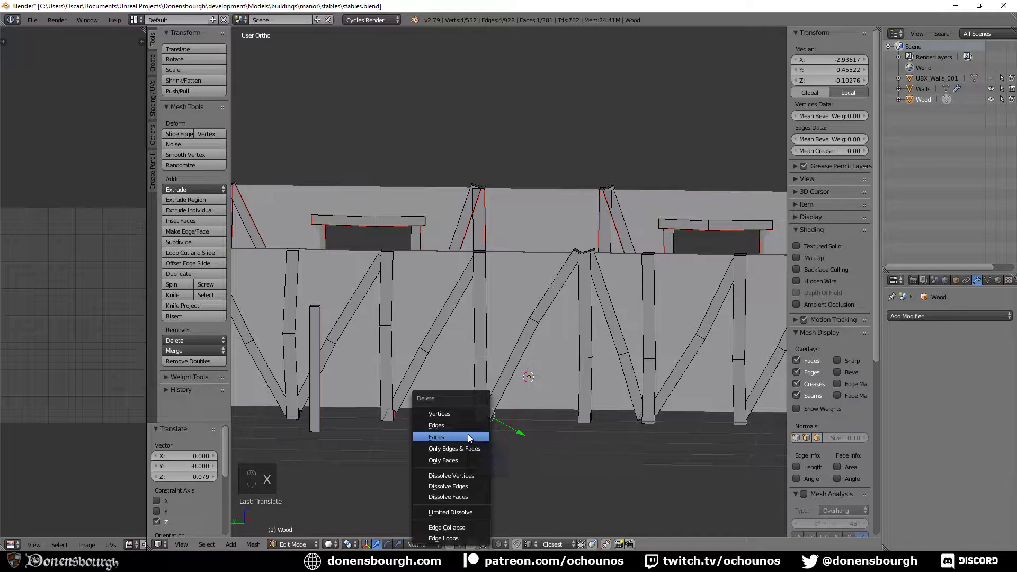
pyautogui.click(468, 436)
# - Hide the Walls object to examine the whole timber framing, and show it again
pyautogui.moveTo(524, 426); pyautogui.dragTo(350, 424, button='middle')
pyautogui.scroll(-6, 540, 421)
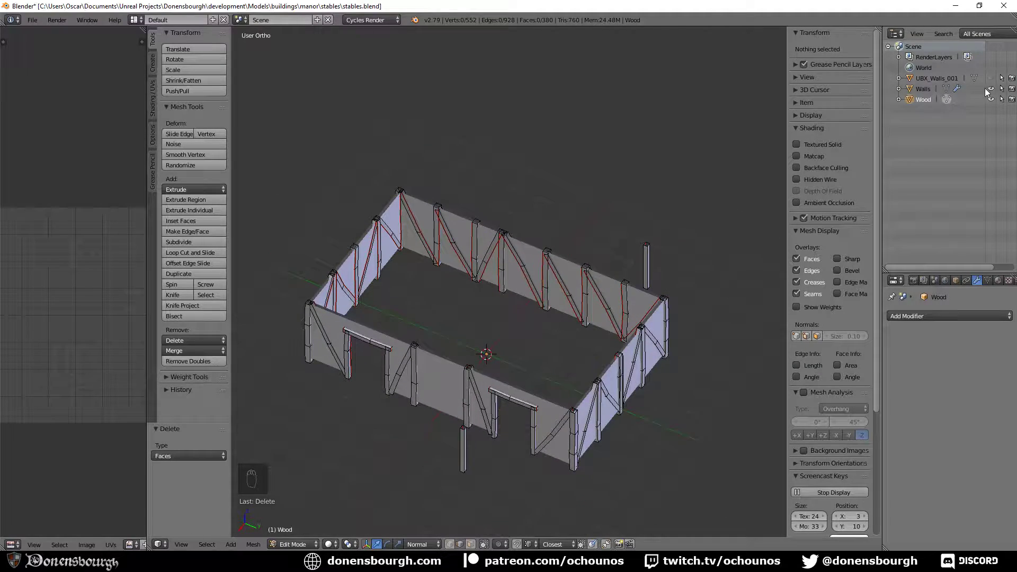
pyautogui.click(990, 88)
pyautogui.moveTo(528, 279); pyautogui.dragTo(607, 254, button='middle')
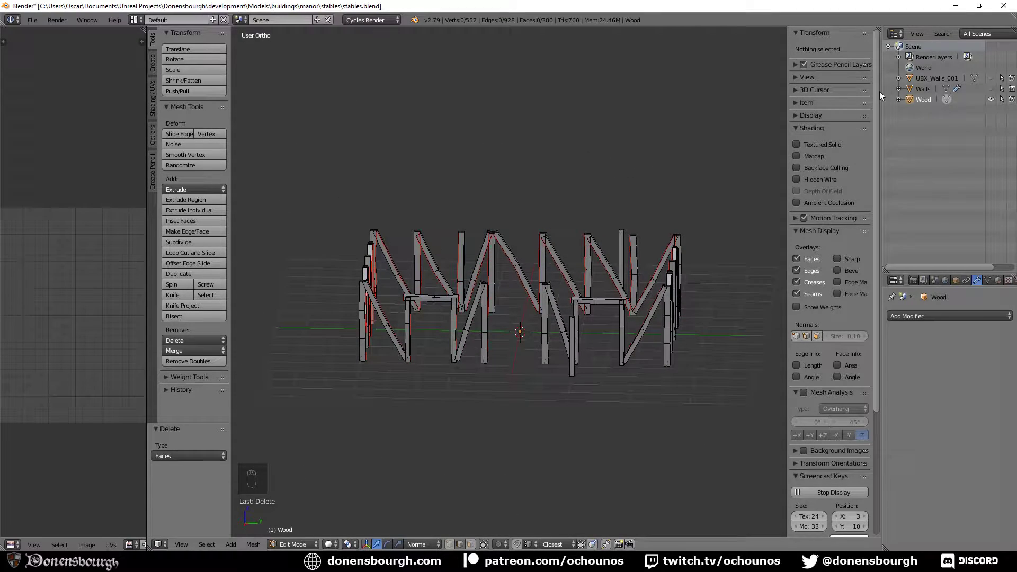
pyautogui.click(990, 88)
# - In Global orientation, duplicate the right-hand post between the two front doorways and move the copy -1.037 along Y
pyautogui.moveTo(535, 297); pyautogui.dragTo(560, 281, button='middle')
pyautogui.scroll(6, 561, 282)
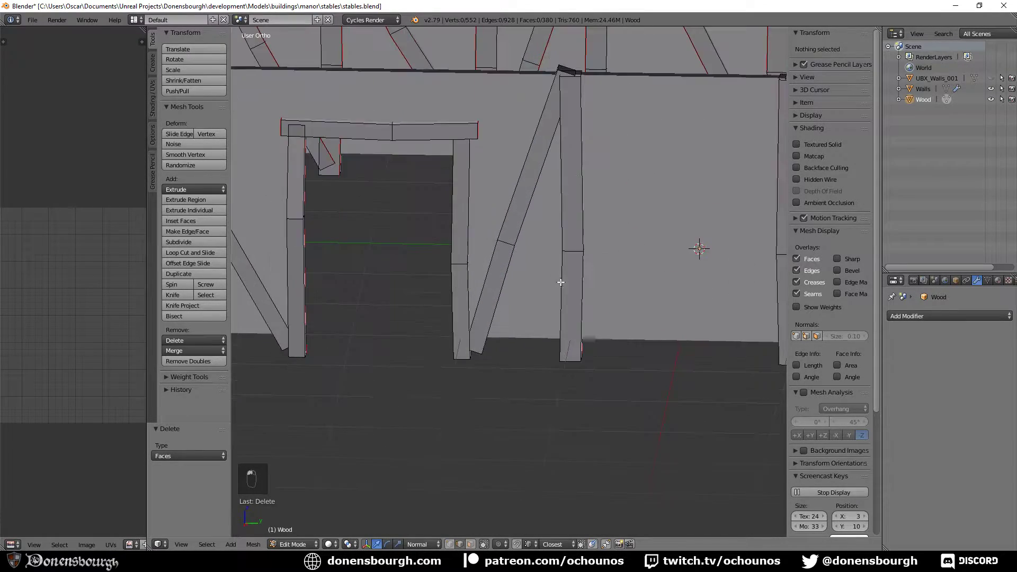
pyautogui.scroll(-2, 390, 291)
pyautogui.scroll(1, 459, 295)
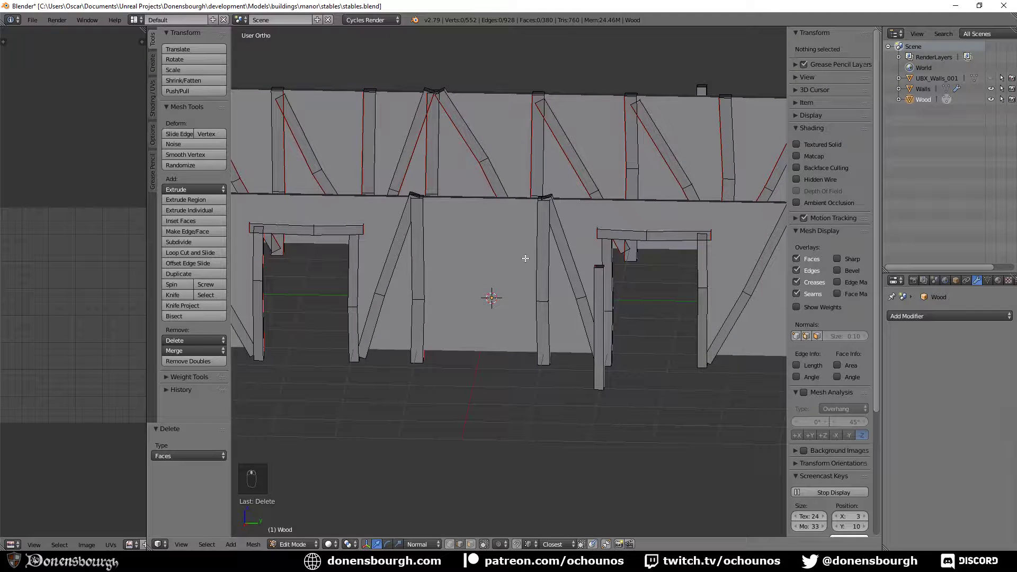
pyautogui.click(471, 544)
pyautogui.click(419, 544)
pyautogui.click(428, 532)
pyautogui.keyDown('alt'); pyautogui.rightClick(553, 270); pyautogui.keyUp('alt')
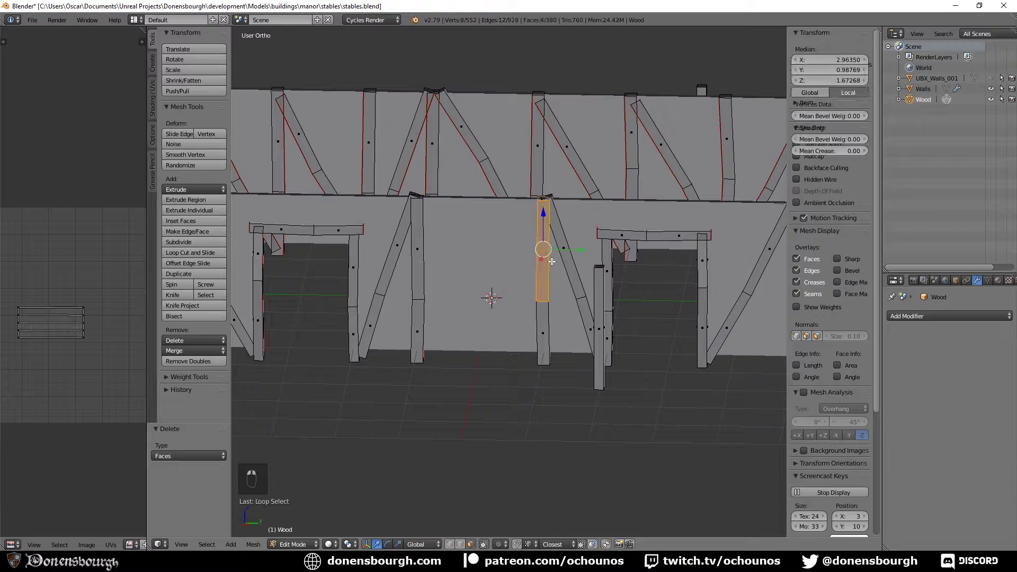
pyautogui.keyDown('alt'); pyautogui.keyDown('shift'); pyautogui.rightClick(551, 312); pyautogui.keyUp('shift'); pyautogui.keyUp('alt')
pyautogui.hotkey('shift', 'd')
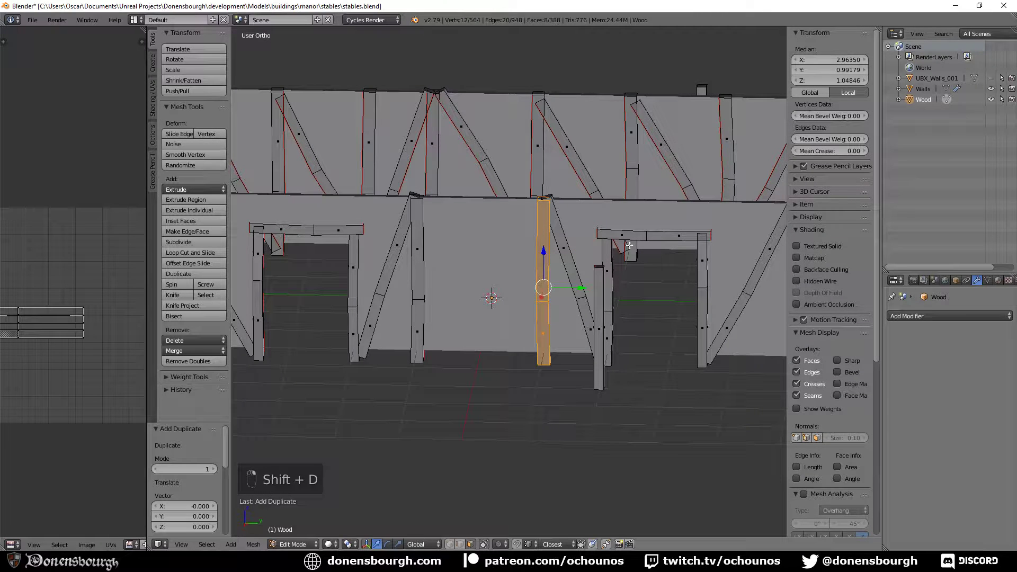
pyautogui.press('y')
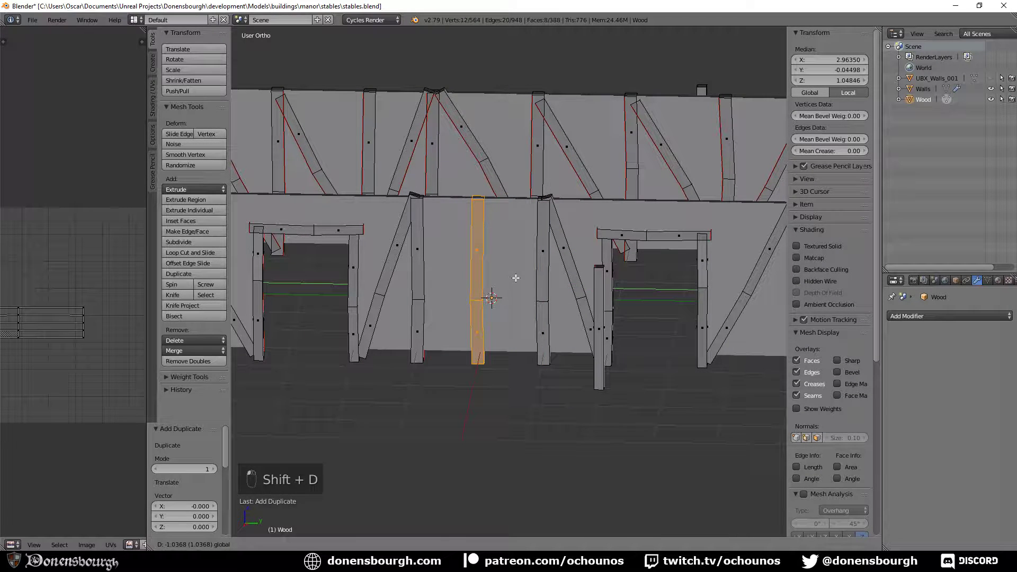
pyautogui.click(508, 285)
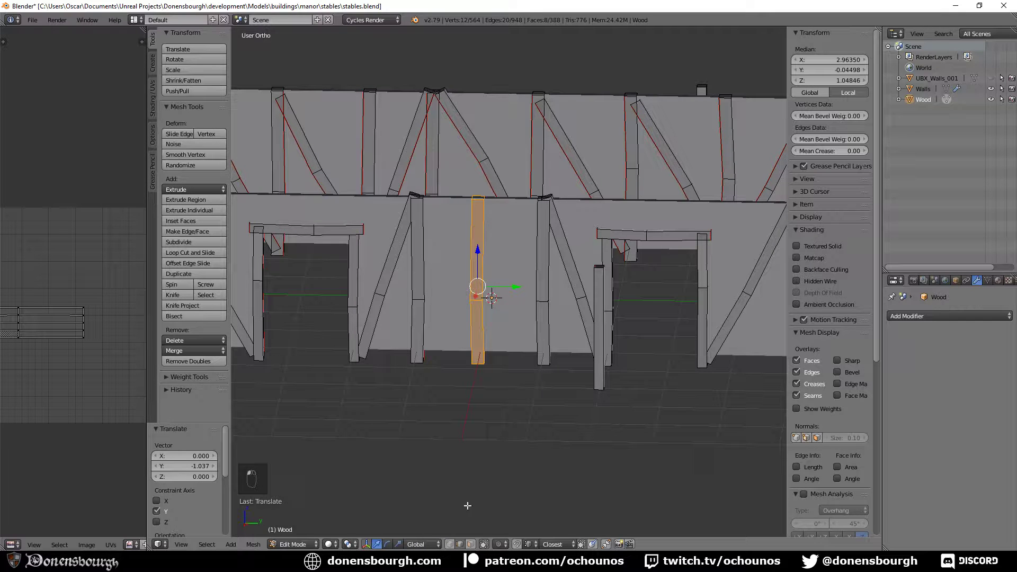
# - Raise the new post's middle edge loop to Z 1.452 and shift it 0.058 along Y
pyautogui.keyDown('alt'); pyautogui.rightClick(476, 300); pyautogui.keyUp('alt')
pyautogui.moveTo(474, 272); pyautogui.dragTo(508, 262)
pyautogui.moveTo(537, 303); pyautogui.dragTo(556, 342, button='middle')
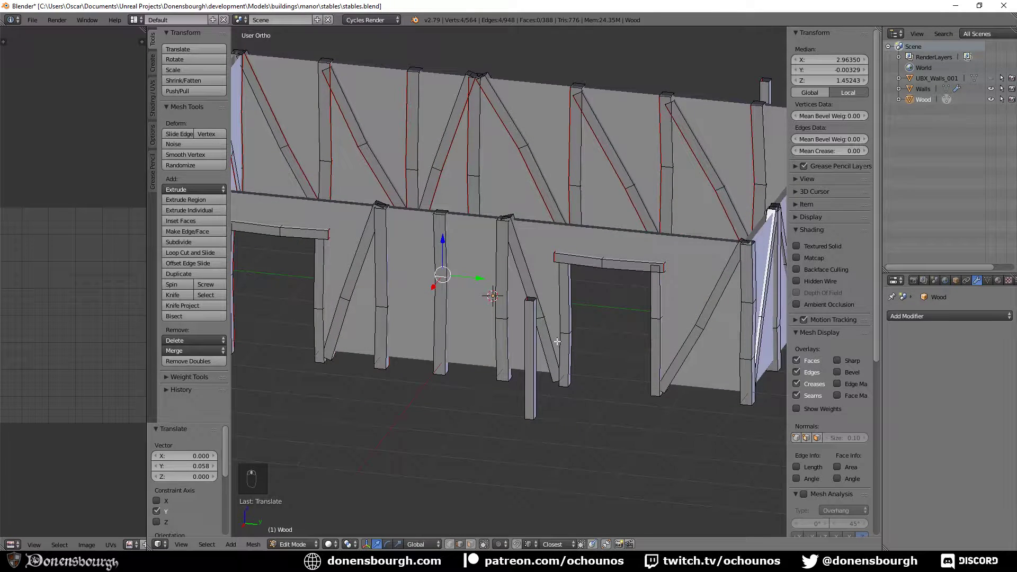
# - Duplicate the diagonal brace beside the right front doorway and move the copy -1.974 along Y into the bay left of the new post
pyautogui.click(470, 544)
pyautogui.keyDown('alt'); pyautogui.rightClick(523, 284); pyautogui.keyUp('alt')
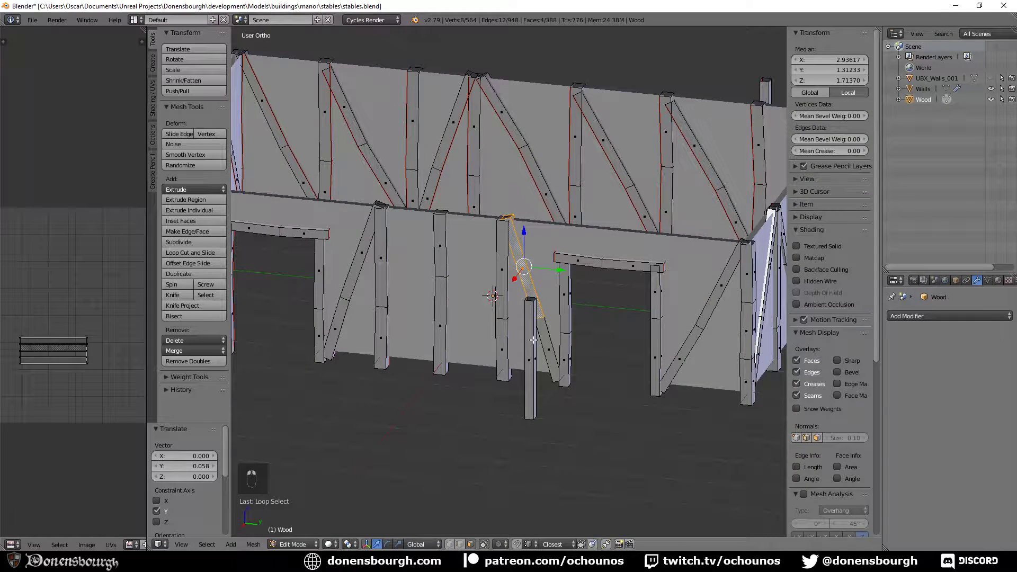
pyautogui.hotkey('shift', 'd')
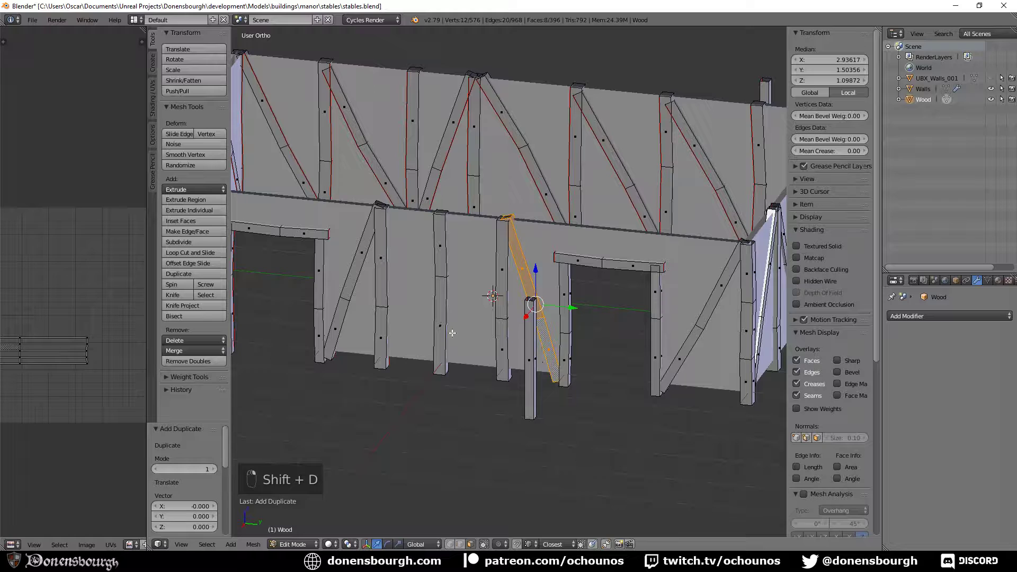
pyautogui.press('y')
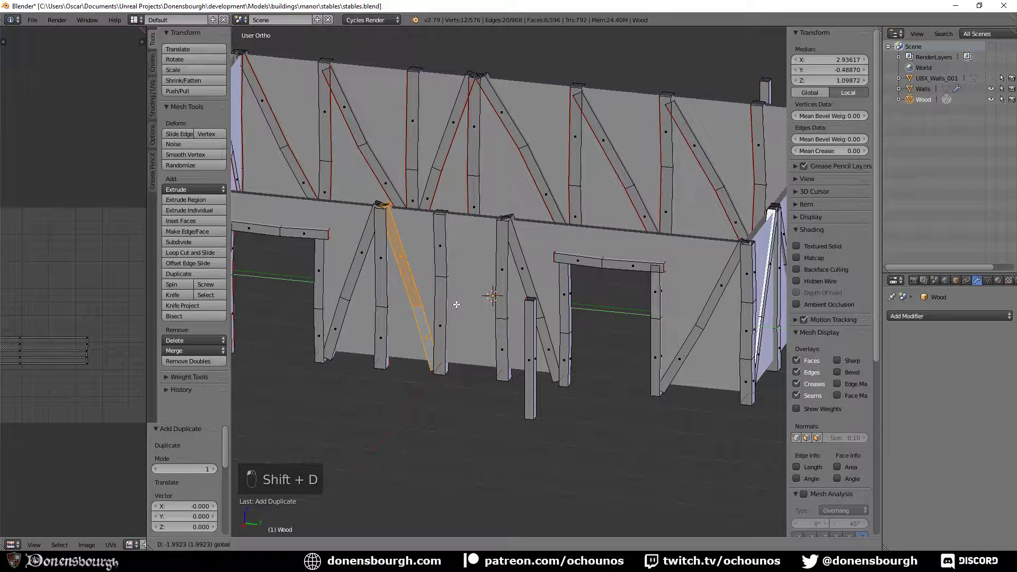
pyautogui.click(437, 337)
pyautogui.moveTo(437, 337); pyautogui.dragTo(433, 440, button='middle')
pyautogui.scroll(3, 415, 316)
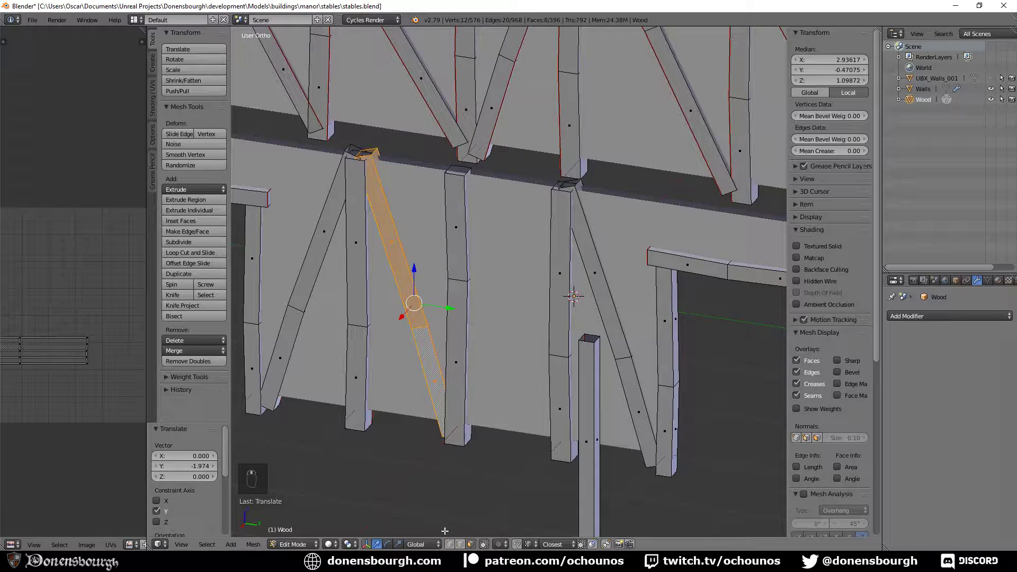
# - Reshape the copied brace by moving its middle edge loop to Y -0.526 and Z 1.104
pyautogui.keyDown('alt'); pyautogui.rightClick(420, 327); pyautogui.keyUp('alt')
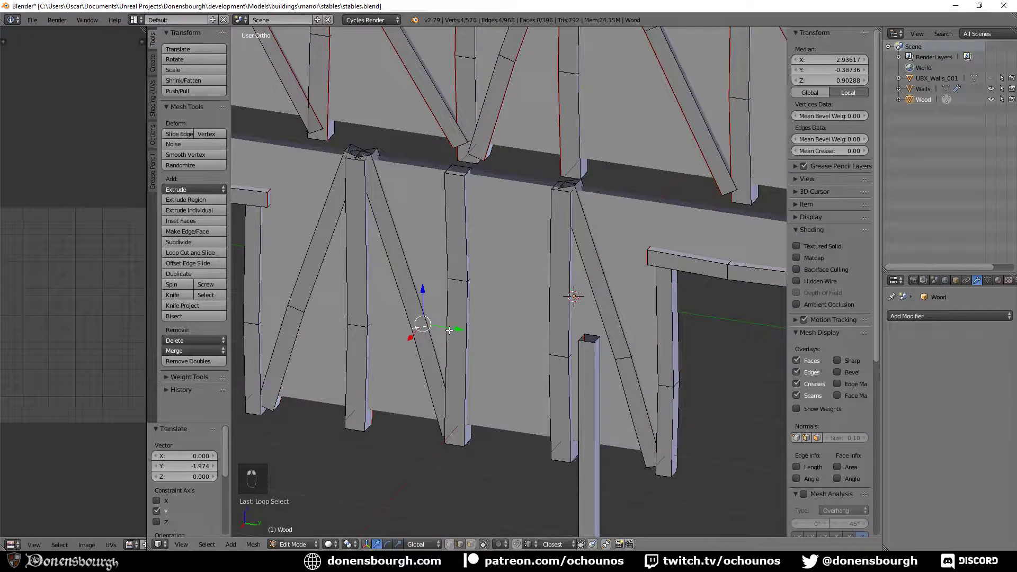
pyautogui.moveTo(450, 330); pyautogui.dragTo(440, 328)
pyautogui.moveTo(414, 287); pyautogui.dragTo(434, 307)
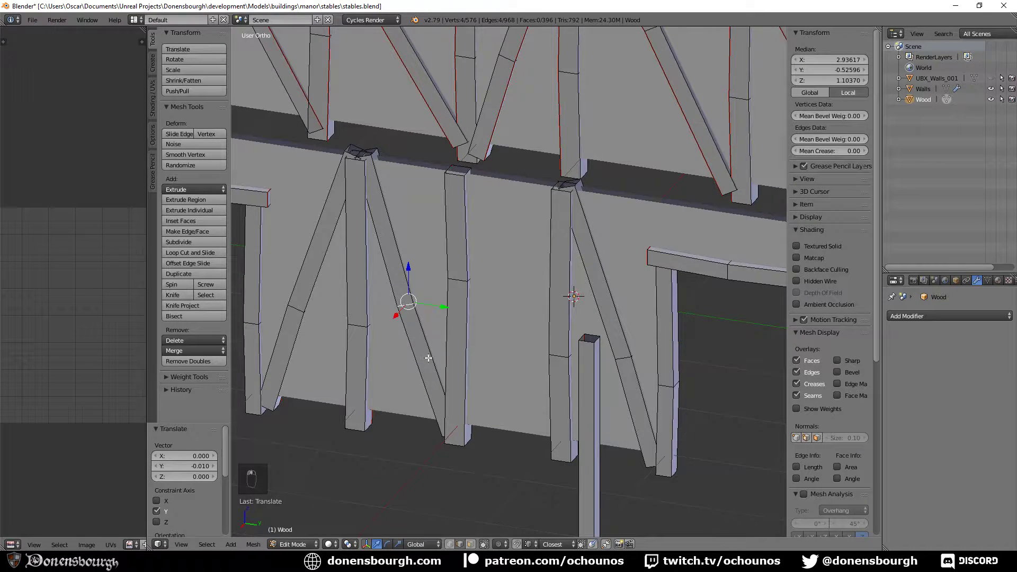
pyautogui.moveTo(428, 358); pyautogui.dragTo(424, 365, button='middle')
# - Duplicate the diagonal brace beside the left front doorway and move the copy 1.935 along Y into the bay right of the new post
pyautogui.click(470, 544)
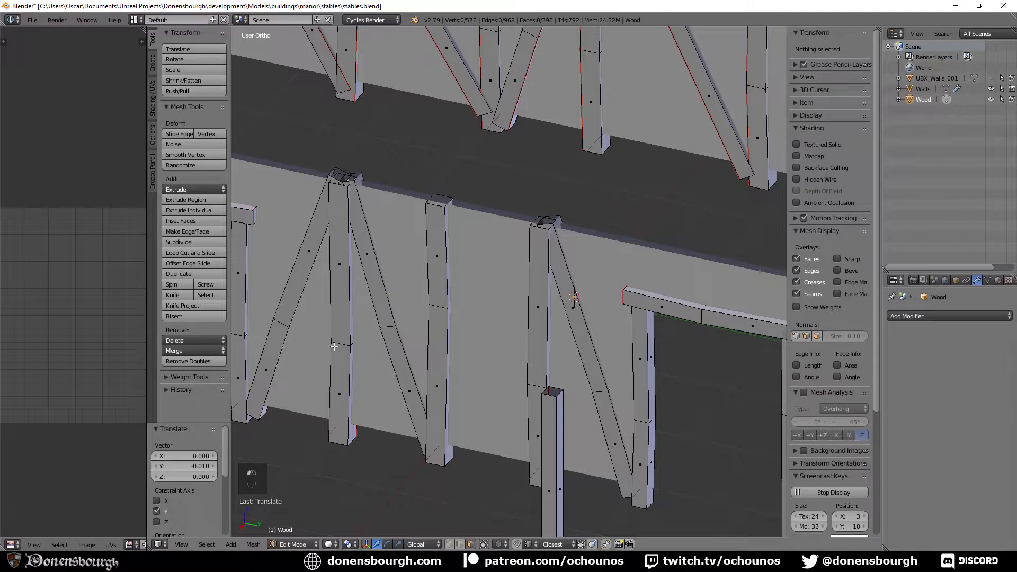
pyautogui.keyDown('alt'); pyautogui.rightClick(286, 348); pyautogui.keyUp('alt')
pyautogui.keyDown('alt'); pyautogui.keyDown('shift'); pyautogui.rightClick(286, 348); pyautogui.keyUp('shift'); pyautogui.keyUp('alt')
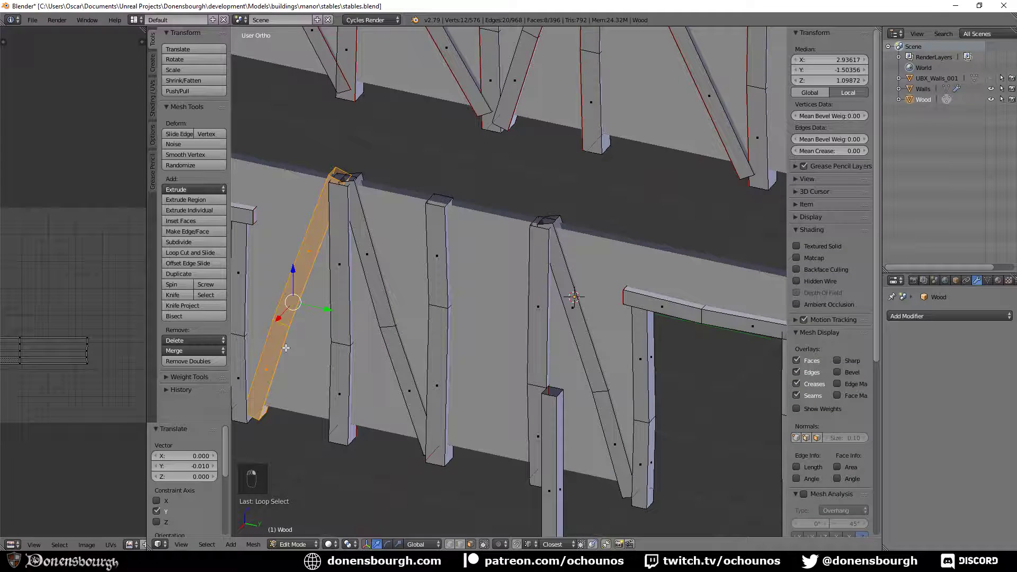
pyautogui.hotkey('shift', 'd')
pyautogui.rightClick(286, 348)
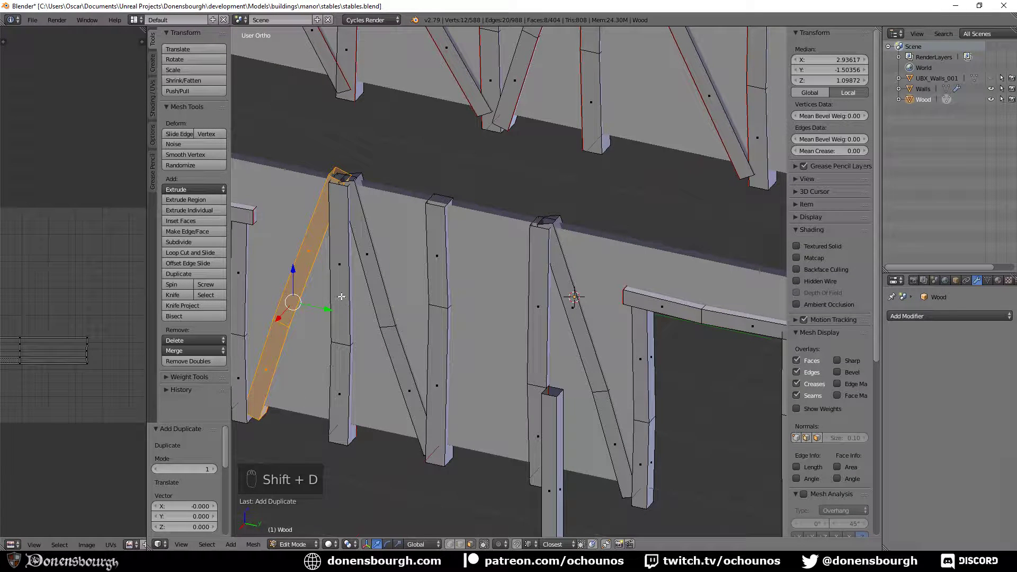
pyautogui.moveTo(326, 310); pyautogui.dragTo(519, 359)
pyautogui.click(519, 359)
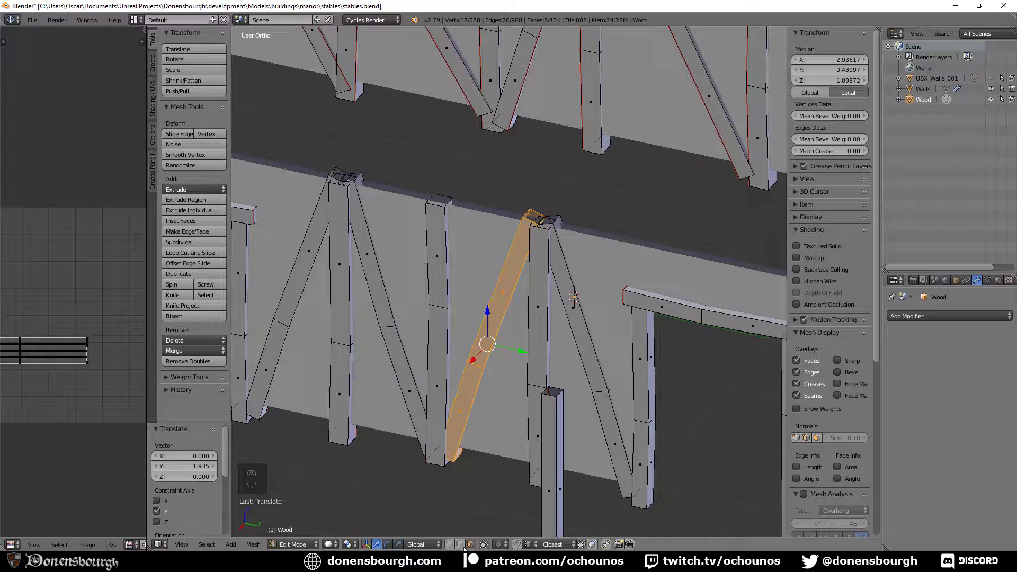
# - Reshape this second brace copy by moving its middle edge loop to Y 0.609 and Z 1.471
pyautogui.keyDown('alt'); pyautogui.rightClick(477, 364); pyautogui.keyUp('alt')
pyautogui.click(517, 376)
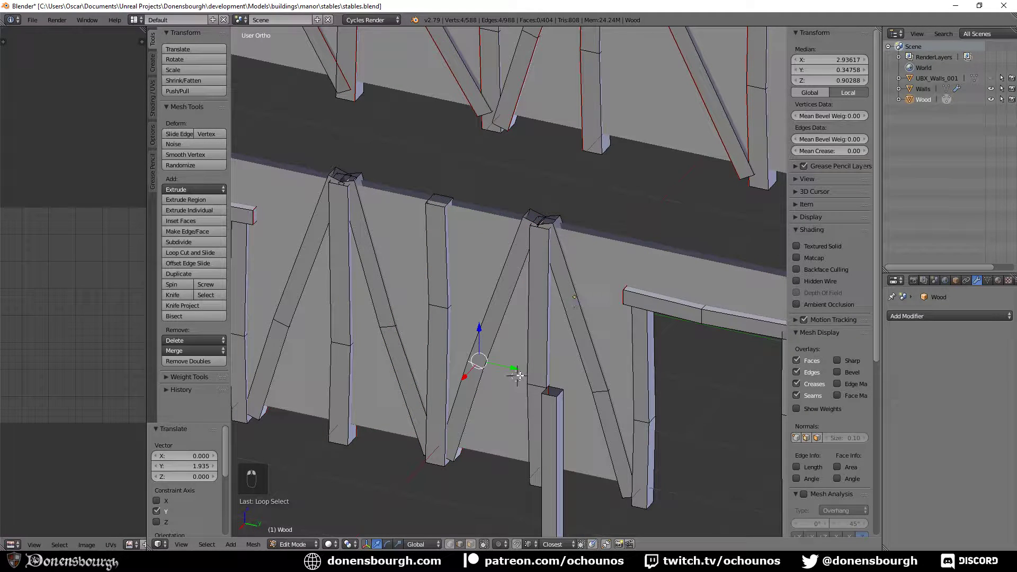
pyautogui.moveTo(515, 368); pyautogui.dragTo(522, 369)
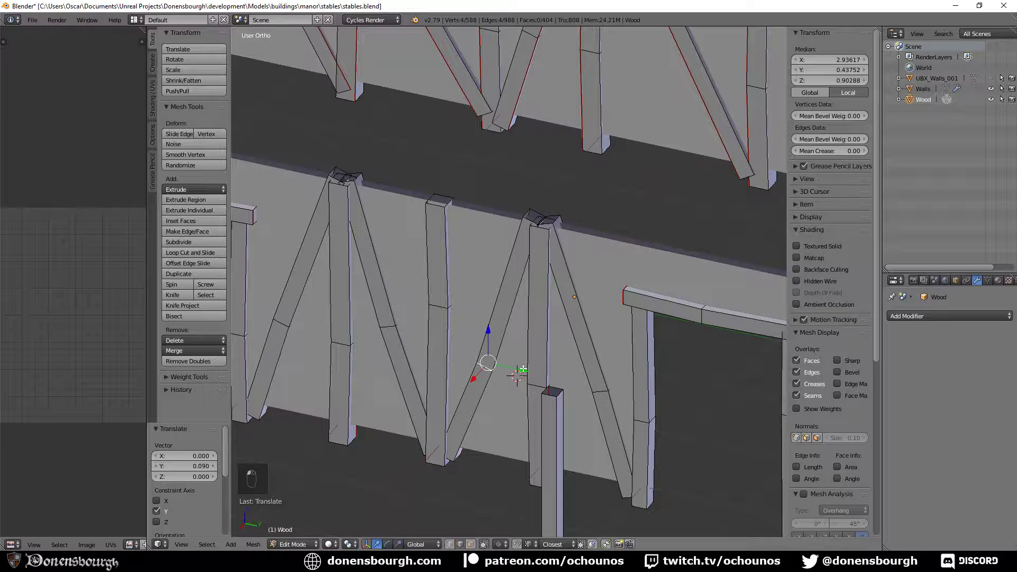
pyautogui.moveTo(488, 331); pyautogui.dragTo(509, 284)
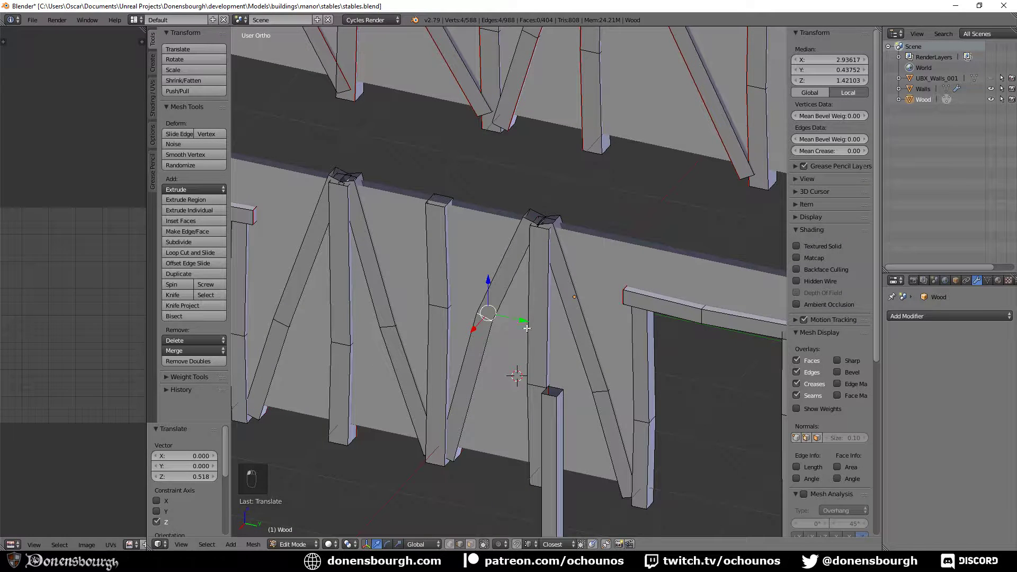
pyautogui.moveTo(524, 325); pyautogui.dragTo(533, 321)
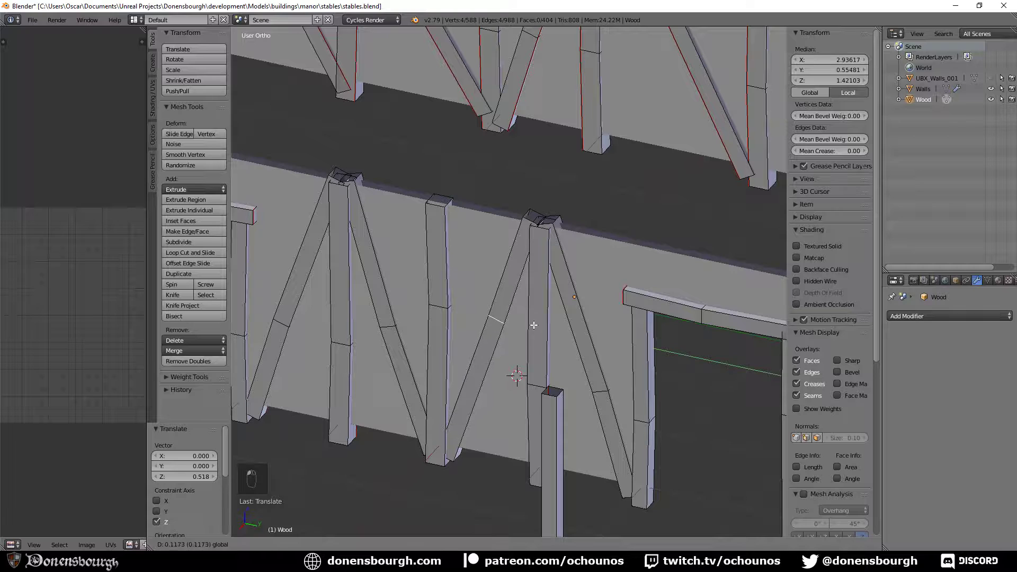
pyautogui.moveTo(499, 284); pyautogui.dragTo(500, 280)
pyautogui.moveTo(524, 315)
pyautogui.mouseDown()
pyautogui.moveTo(538, 341)
pyautogui.moveTo(532, 321)
pyautogui.mouseUp()
pyautogui.moveTo(507, 392); pyautogui.dragTo(536, 408, button='middle')
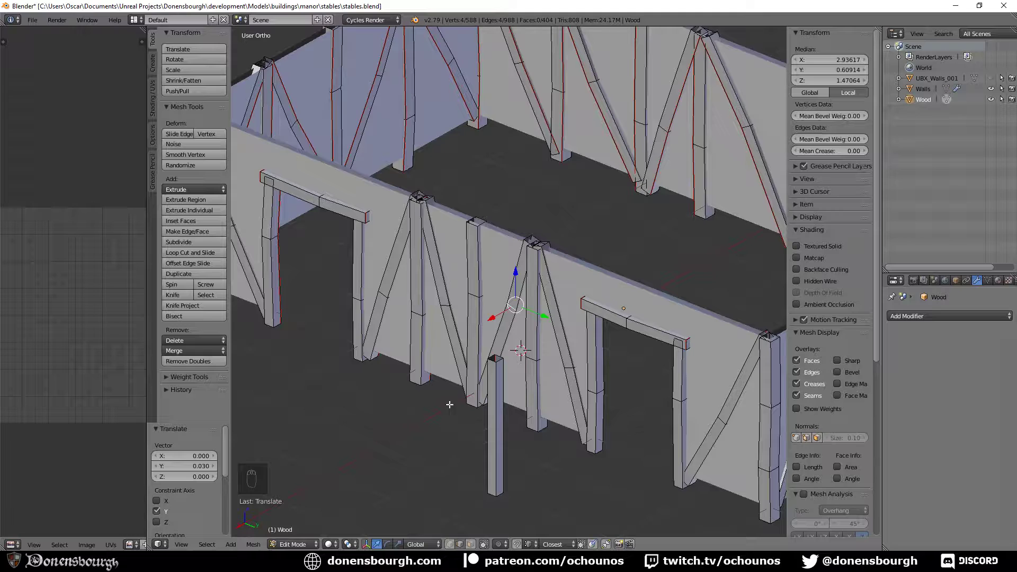
# - Select the top edge loops of all four doorway posts on the front wall and raise them along Z to the wall's top edge
pyautogui.scroll(-4, 450, 404)
pyautogui.scroll(3, 465, 397)
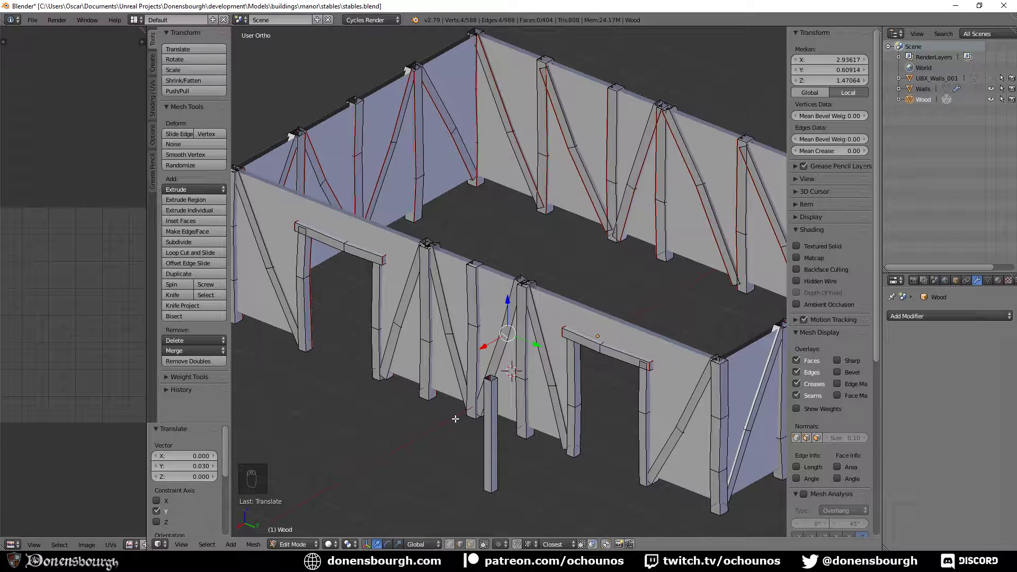
pyautogui.scroll(-3, 465, 415)
pyautogui.scroll(6, 583, 402)
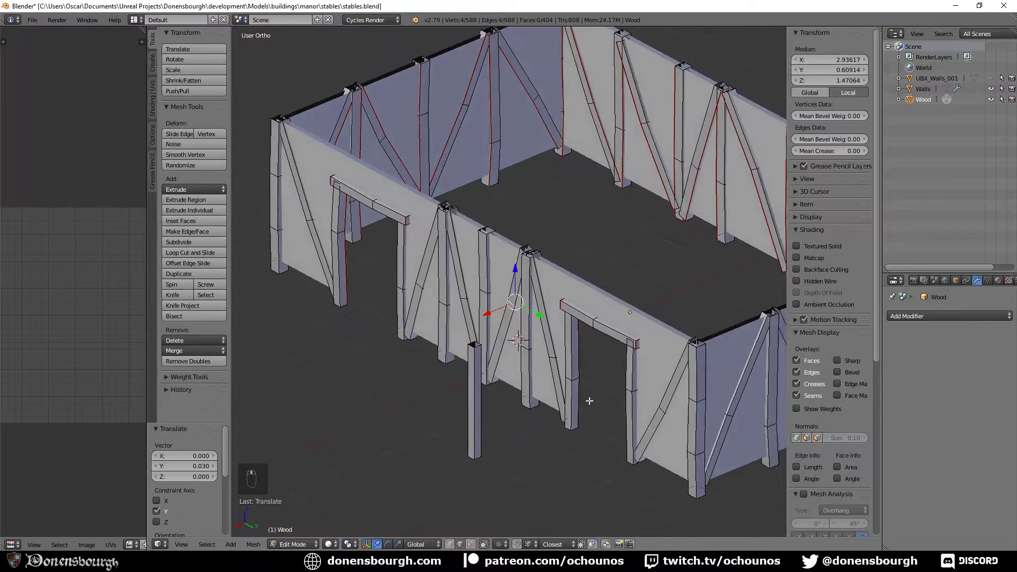
pyautogui.scroll(3, 560, 401)
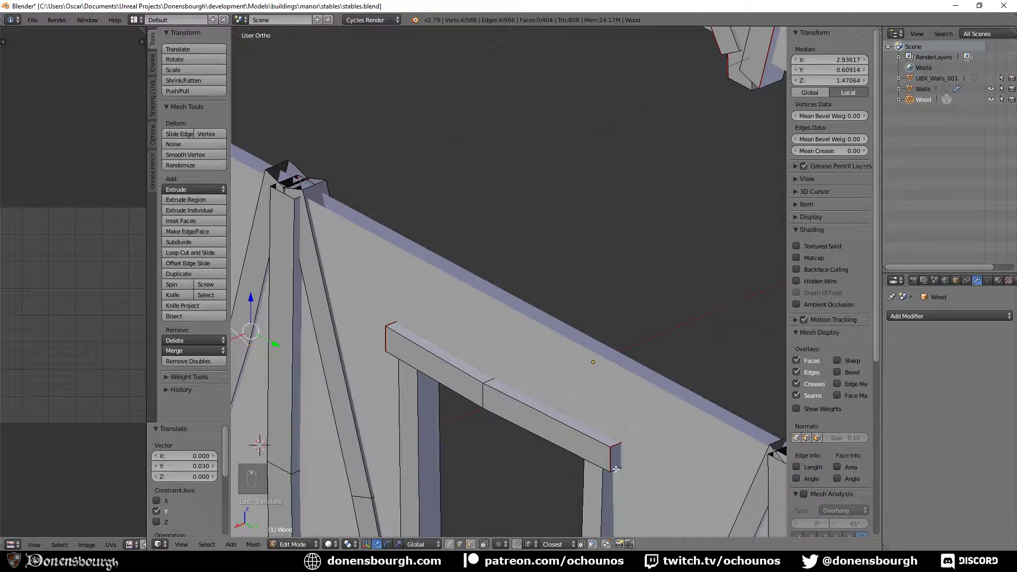
pyautogui.press('z')
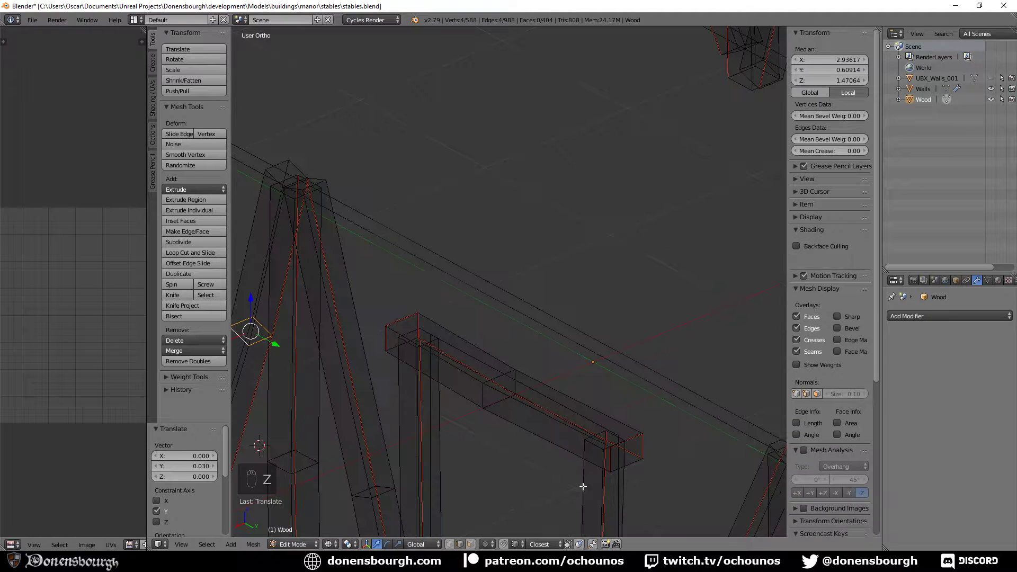
pyautogui.keyDown('alt'); pyautogui.rightClick(597, 446); pyautogui.keyUp('alt')
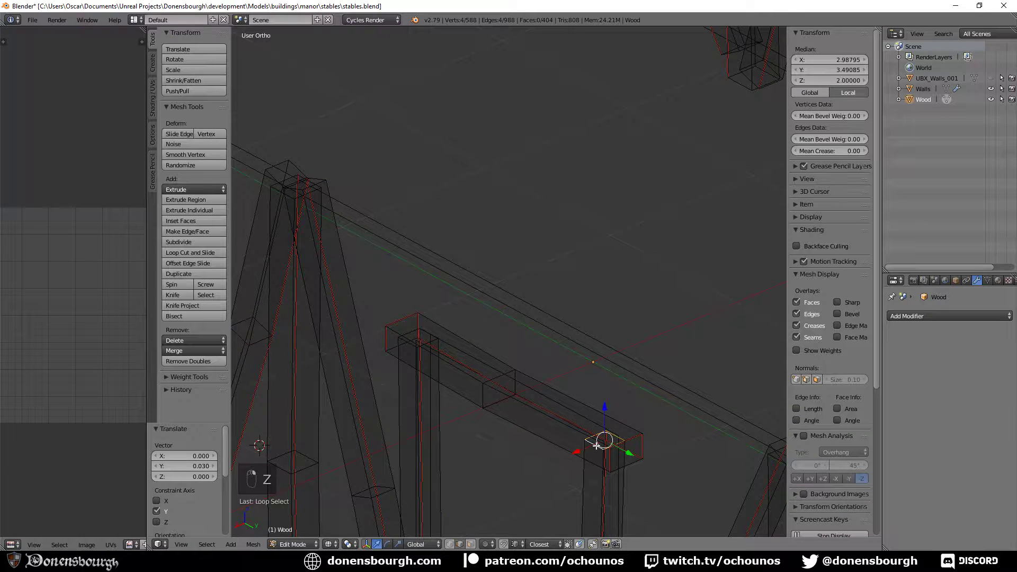
pyautogui.keyDown('alt'); pyautogui.keyDown('shift'); pyautogui.rightClick(424, 331); pyautogui.keyUp('shift'); pyautogui.keyUp('alt')
pyautogui.scroll(-5, 415, 361)
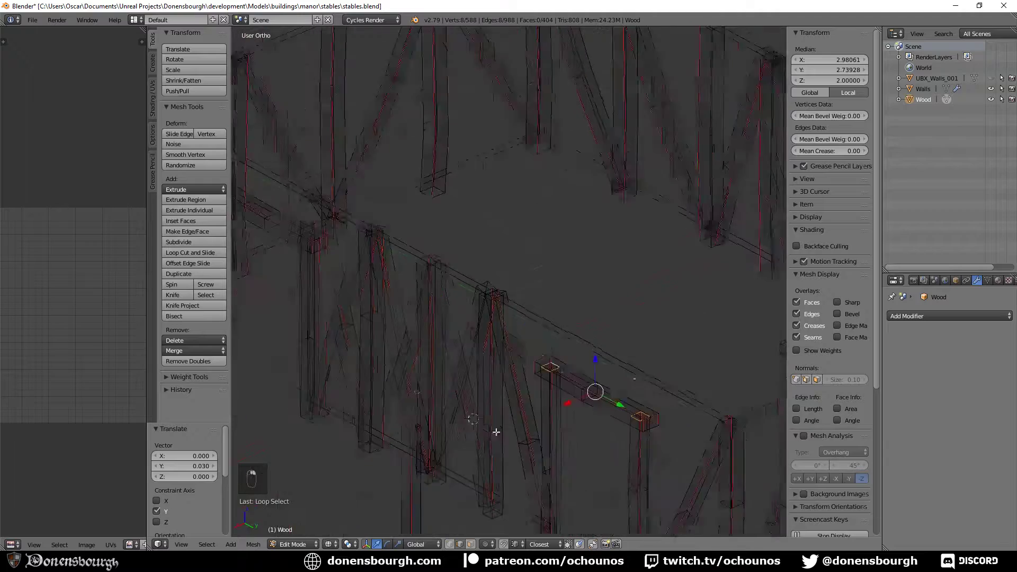
pyautogui.scroll(4, 510, 393)
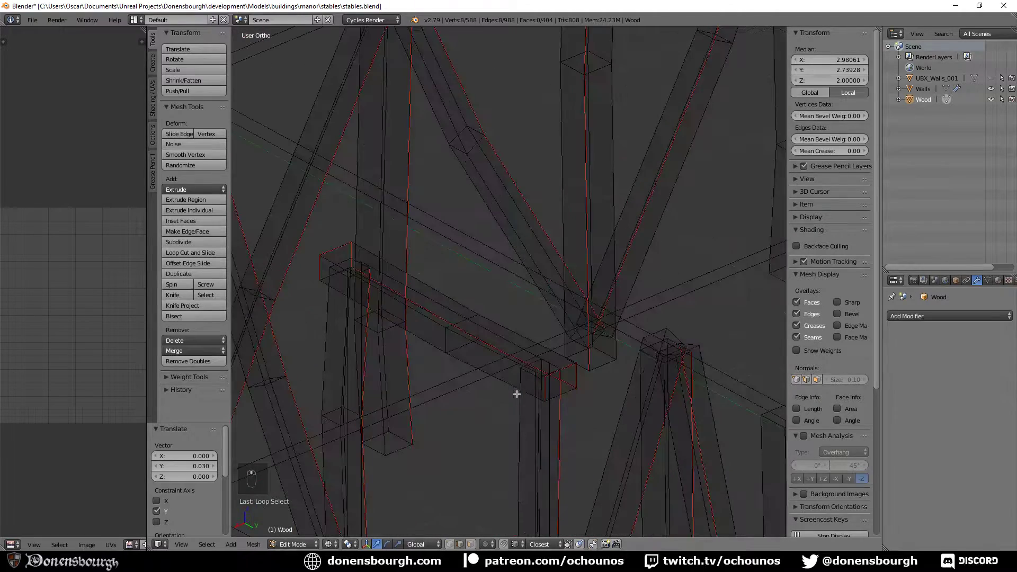
pyautogui.keyDown('alt'); pyautogui.keyDown('shift'); pyautogui.rightClick(532, 366); pyautogui.keyUp('shift'); pyautogui.keyUp('alt')
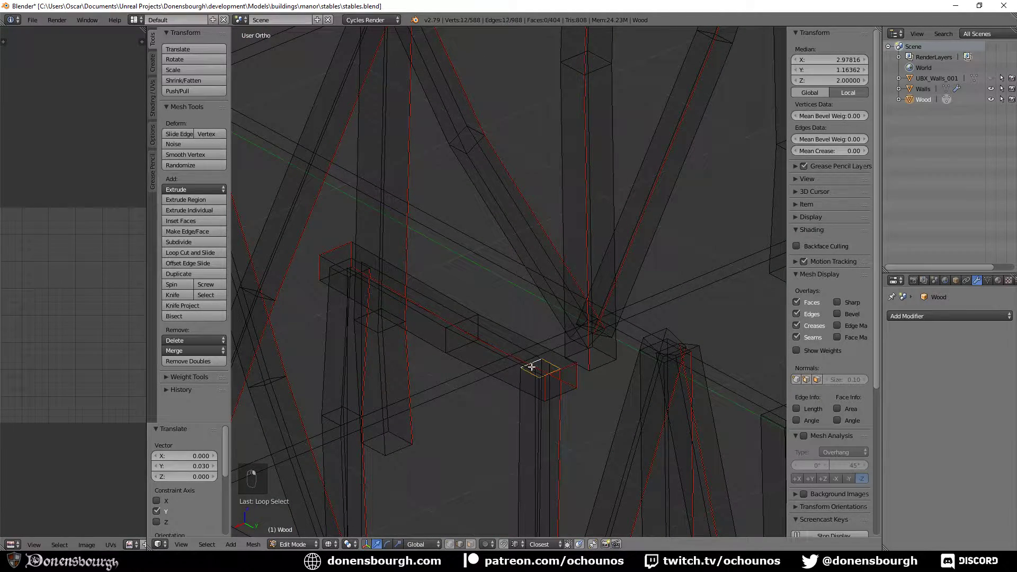
pyautogui.keyDown('alt'); pyautogui.keyDown('shift'); pyautogui.rightClick(345, 263); pyautogui.keyUp('shift'); pyautogui.keyUp('alt')
pyautogui.press('z')
pyautogui.scroll(-6, 388, 350)
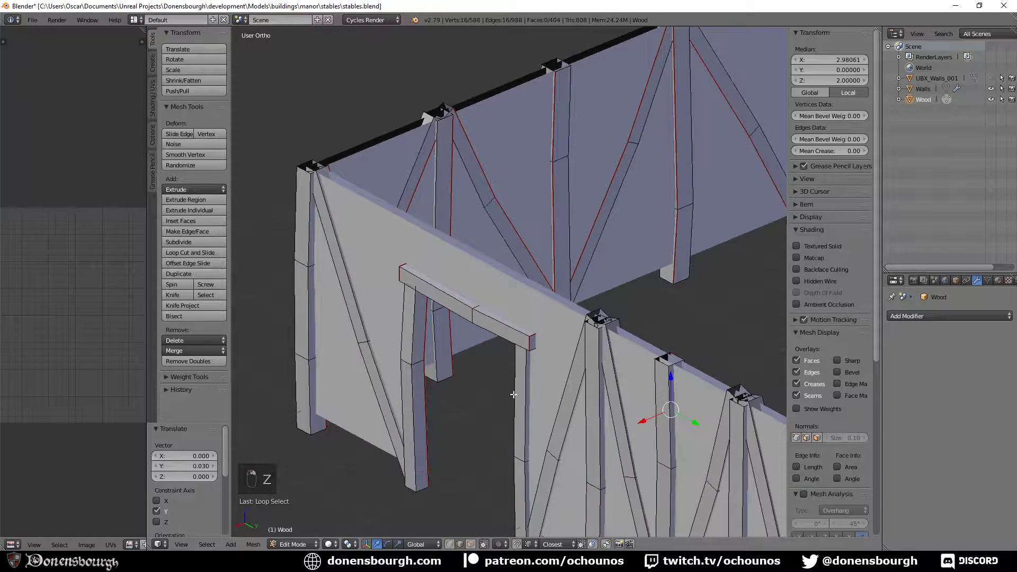
pyautogui.moveTo(566, 324); pyautogui.dragTo(576, 292)
# - Select the whole wood mesh and unwrap its UVs
pyautogui.scroll(-3, 492, 380)
pyautogui.moveTo(493, 381); pyautogui.dragTo(558, 423, button='middle')
pyautogui.press('a')
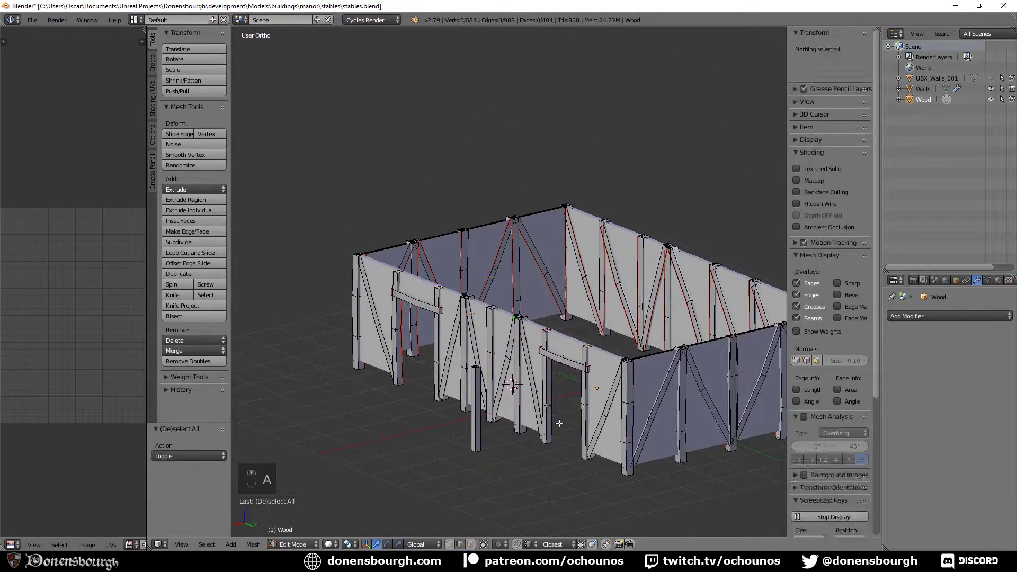
pyautogui.press('a')
pyautogui.press('a')
pyautogui.press('u')
pyautogui.click(547, 422)
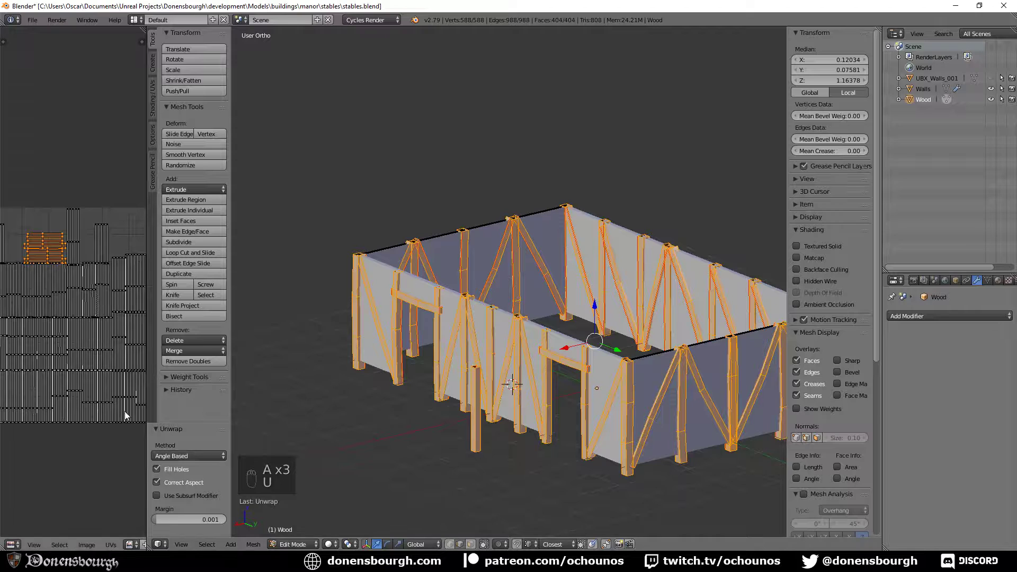
# - Widen the UV editor and select the distorted, pointed island in the unwrapped layout
pyautogui.moveTo(147, 433); pyautogui.dragTo(307, 426)
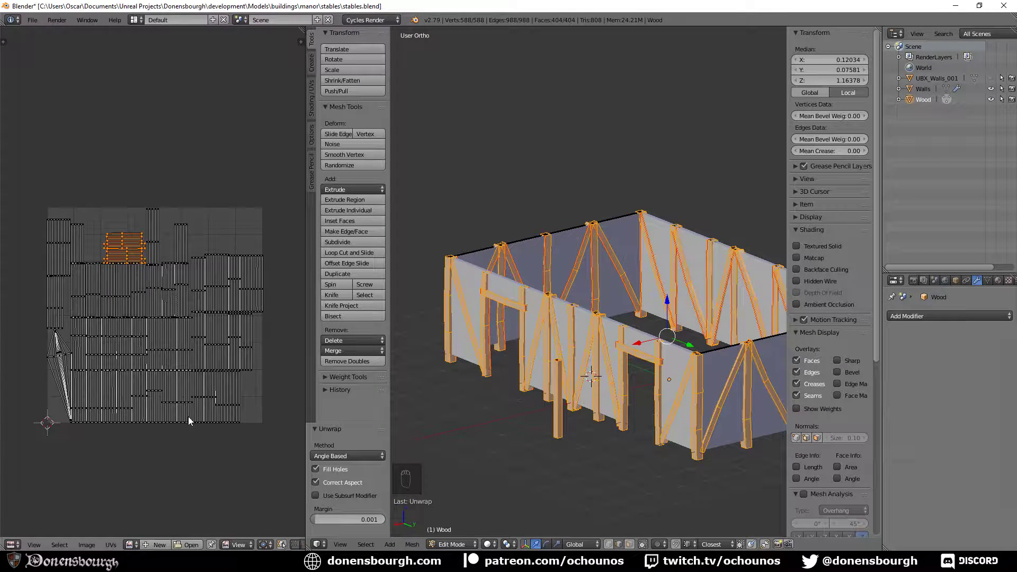
pyautogui.scroll(3, 77, 389)
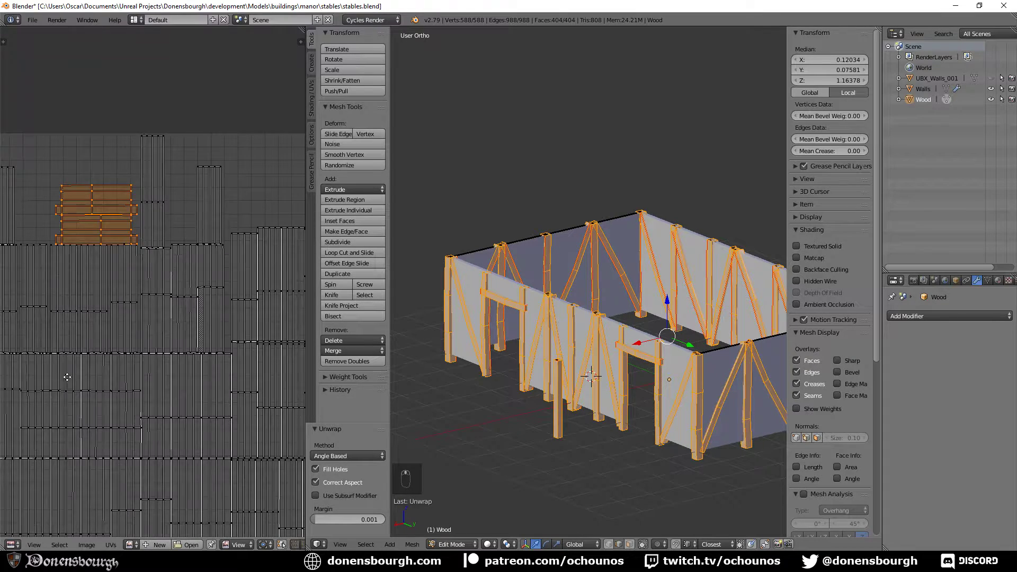
pyautogui.moveTo(67, 377); pyautogui.dragTo(326, 291, button='middle')
pyautogui.moveTo(233, 366); pyautogui.dragTo(154, 354, button='middle')
pyautogui.scroll(4, 116, 339)
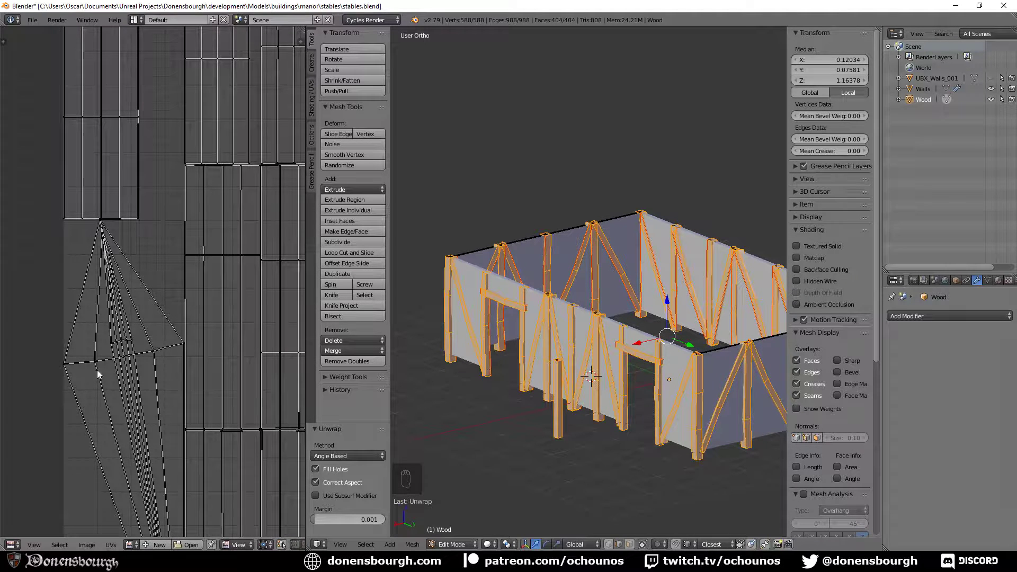
pyautogui.click(130, 342)
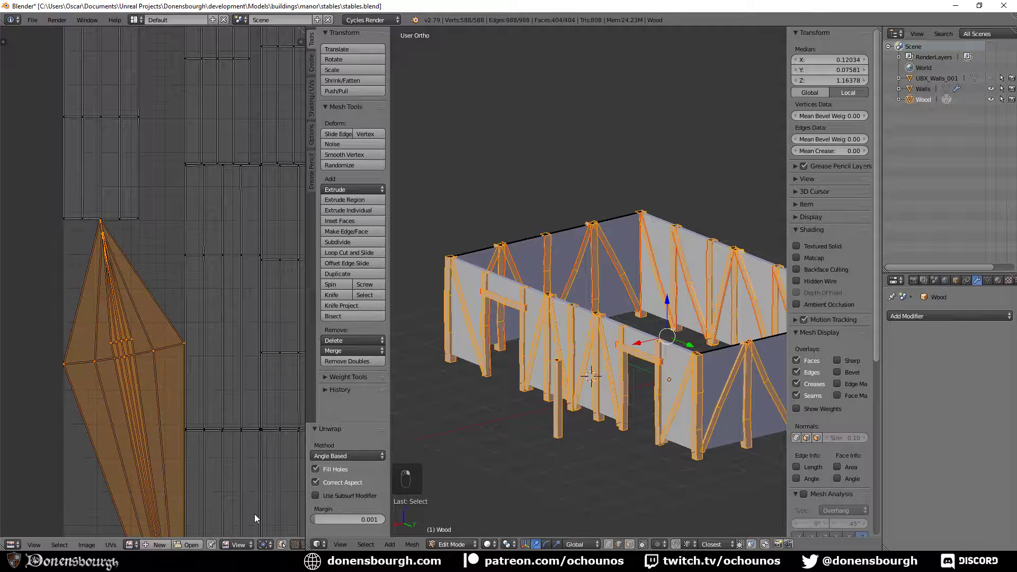
# - Run Remove Doubles on the entire wood mesh
pyautogui.click(312, 109)
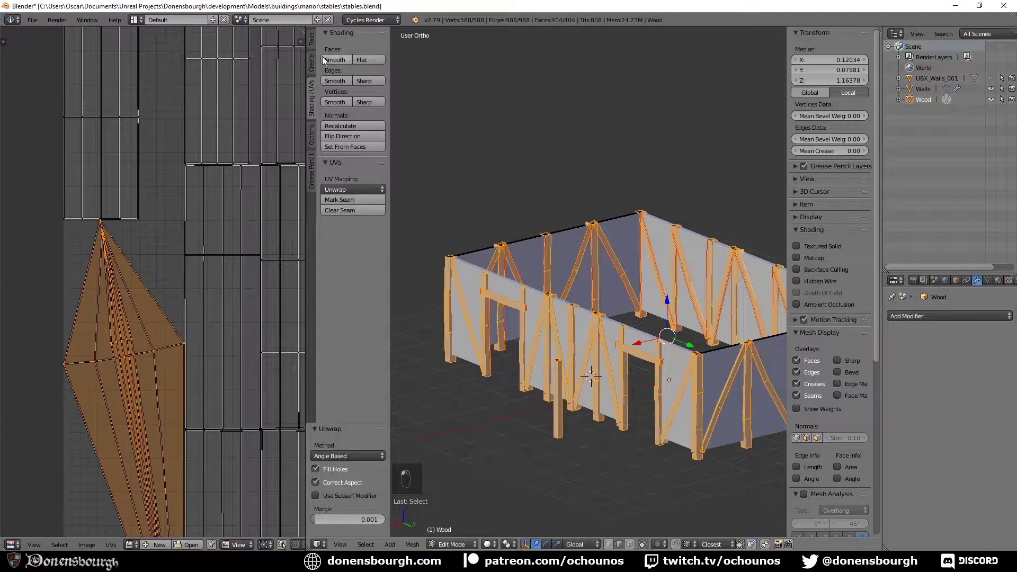
pyautogui.click(311, 40)
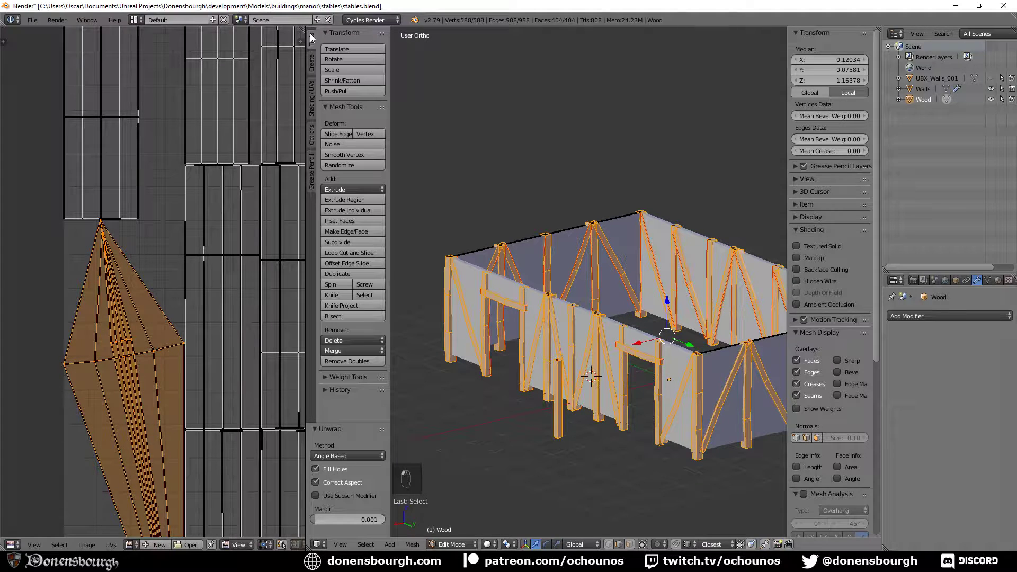
pyautogui.click(350, 360)
pyautogui.moveTo(574, 358); pyautogui.dragTo(539, 368, button='middle')
pyautogui.scroll(-2, 562, 350)
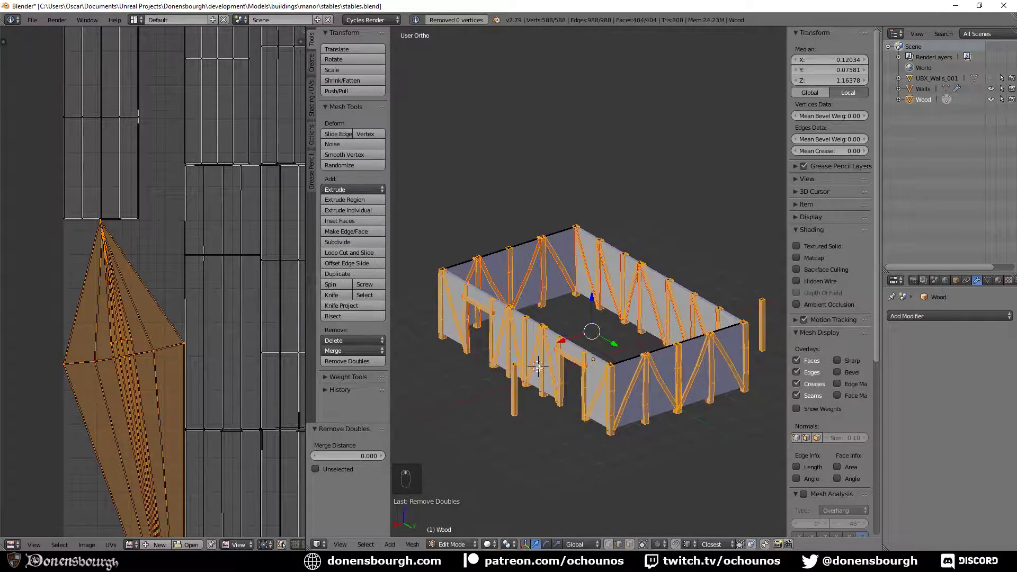
# - Delete the faces of the spare post standing outside the rear wall
pyautogui.moveTo(629, 378); pyautogui.dragTo(586, 357, button='middle')
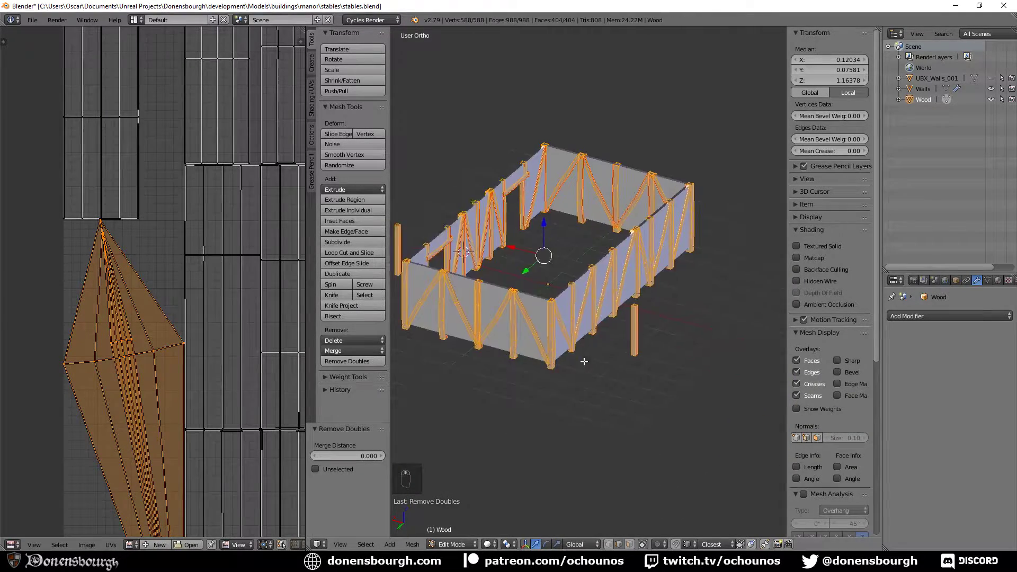
pyautogui.scroll(5, 576, 379)
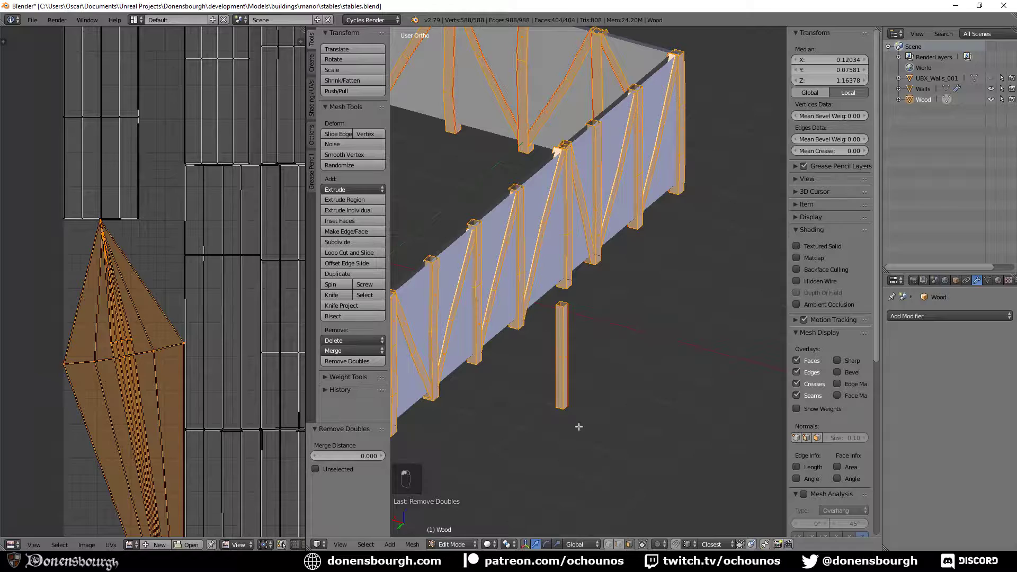
pyautogui.keyDown('alt'); pyautogui.rightClick(558, 364); pyautogui.keyUp('alt')
pyautogui.press('x')
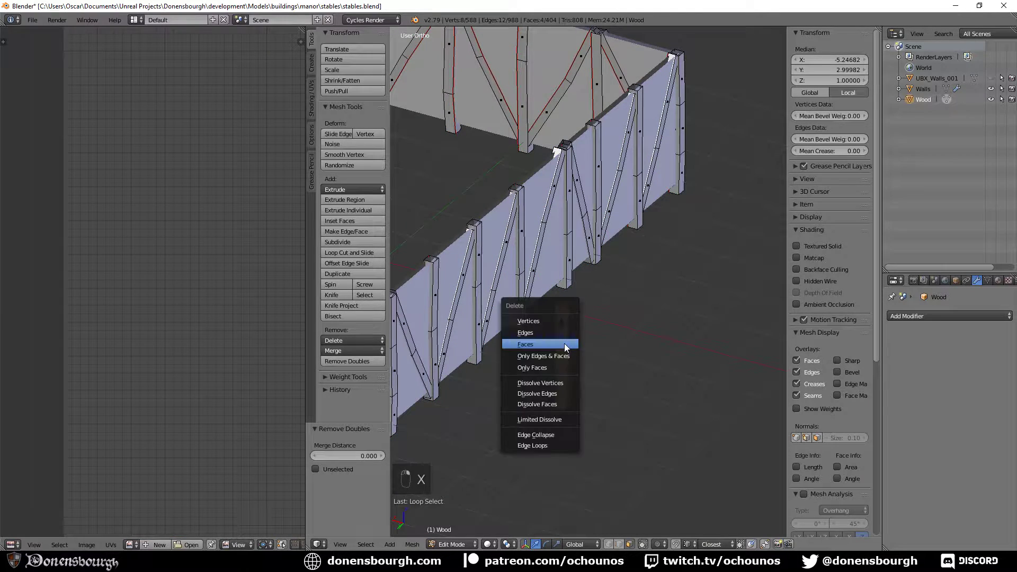
pyautogui.click(565, 348)
pyautogui.scroll(-5, 562, 345)
pyautogui.moveTo(562, 345); pyautogui.dragTo(611, 348, button='middle')
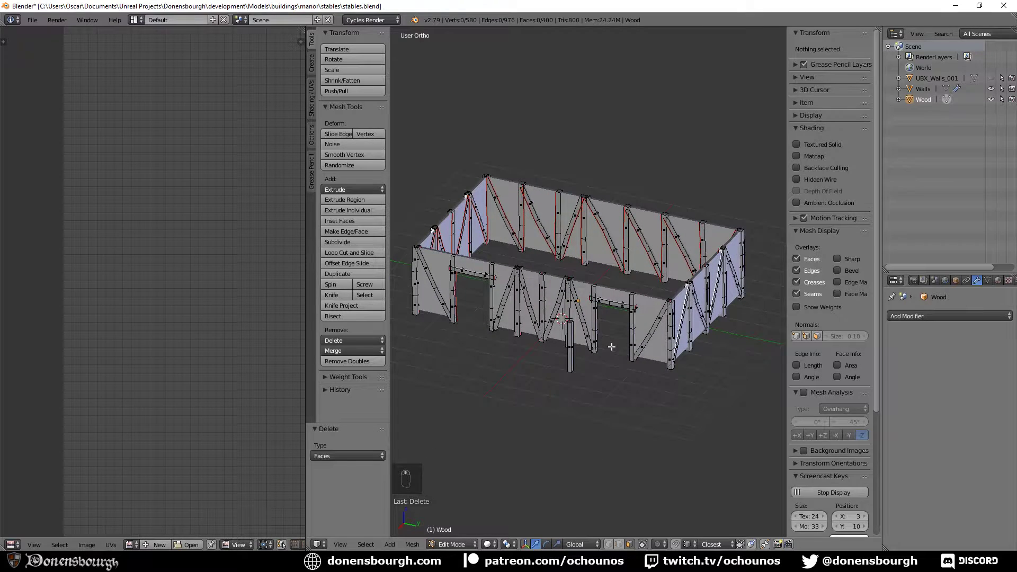
# - Sync the UV selection with the mesh and pick a face of the distorted island to locate its post on the end wall
pyautogui.press('a')
pyautogui.scroll(-6, 252, 545)
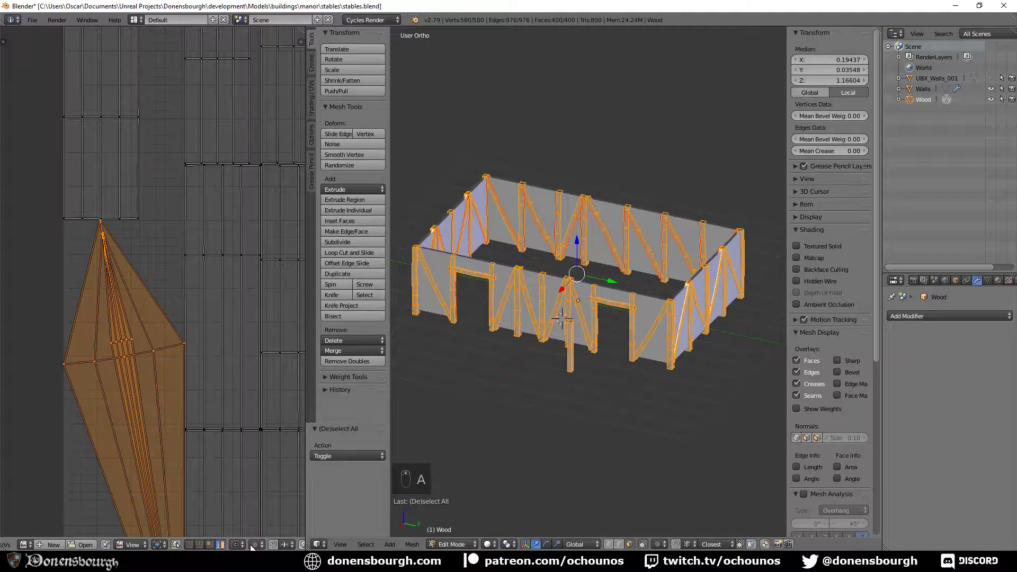
pyautogui.click(175, 544)
pyautogui.rightClick(132, 286)
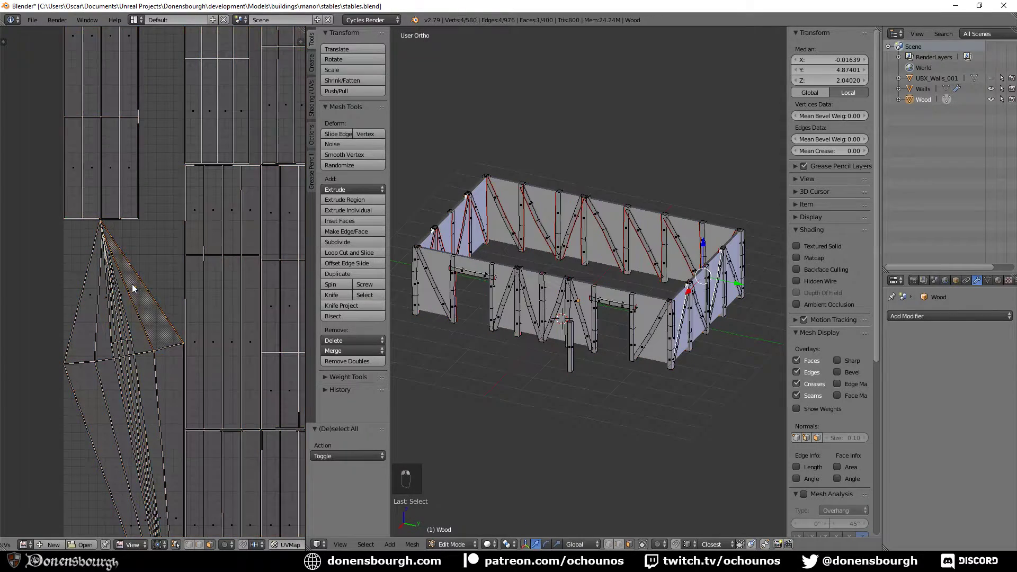
pyautogui.keyDown('shift'); pyautogui.moveTo(610, 407); pyautogui.dragTo(614, 367, button='middle'); pyautogui.keyUp('shift')
pyautogui.scroll(3, 615, 367)
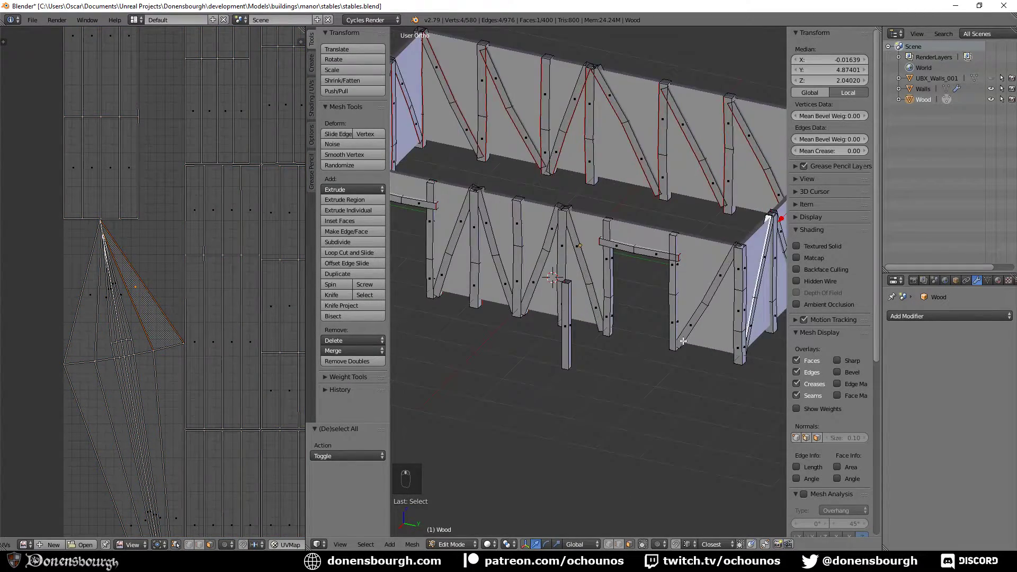
pyautogui.moveTo(684, 342); pyautogui.dragTo(557, 359, button='middle')
pyautogui.scroll(5, 458, 426)
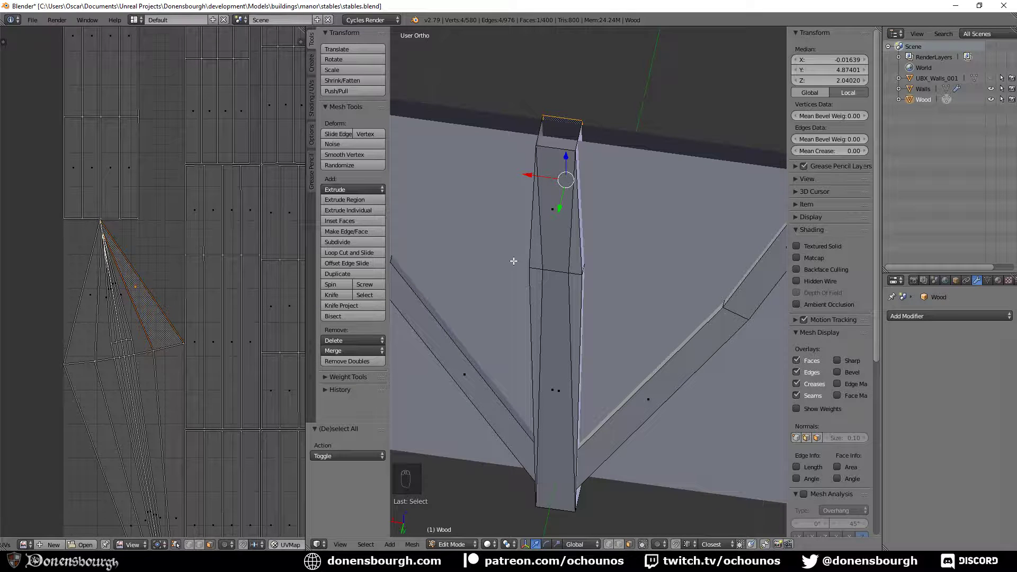
# - Delete the doubled face loops on the end wall's middle post
pyautogui.keyDown('alt'); pyautogui.rightClick(530, 242); pyautogui.keyUp('alt')
pyautogui.keyDown('alt'); pyautogui.keyDown('shift'); pyautogui.rightClick(529, 294); pyautogui.keyUp('shift'); pyautogui.keyUp('alt')
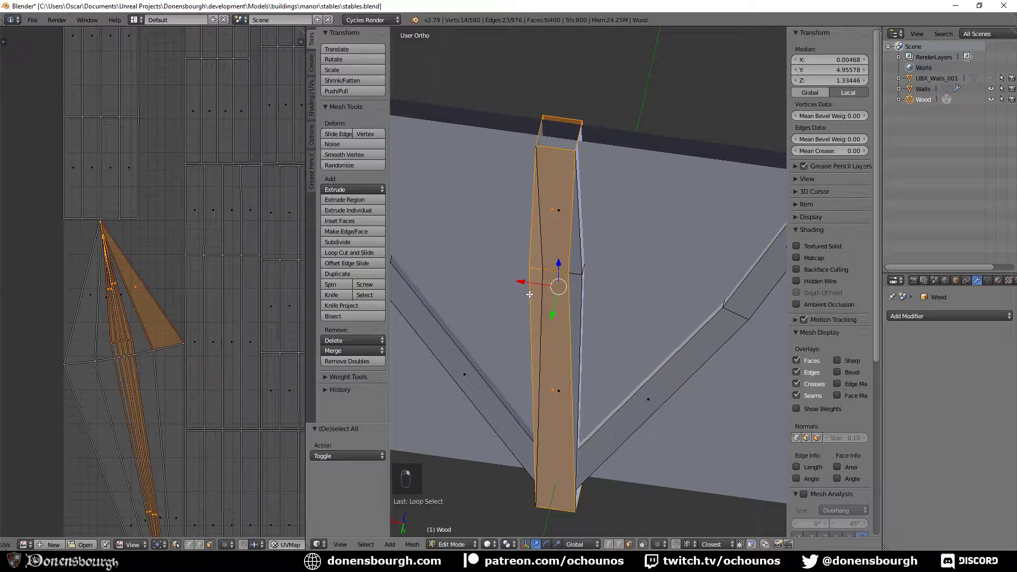
pyautogui.press('x')
pyautogui.click(529, 302)
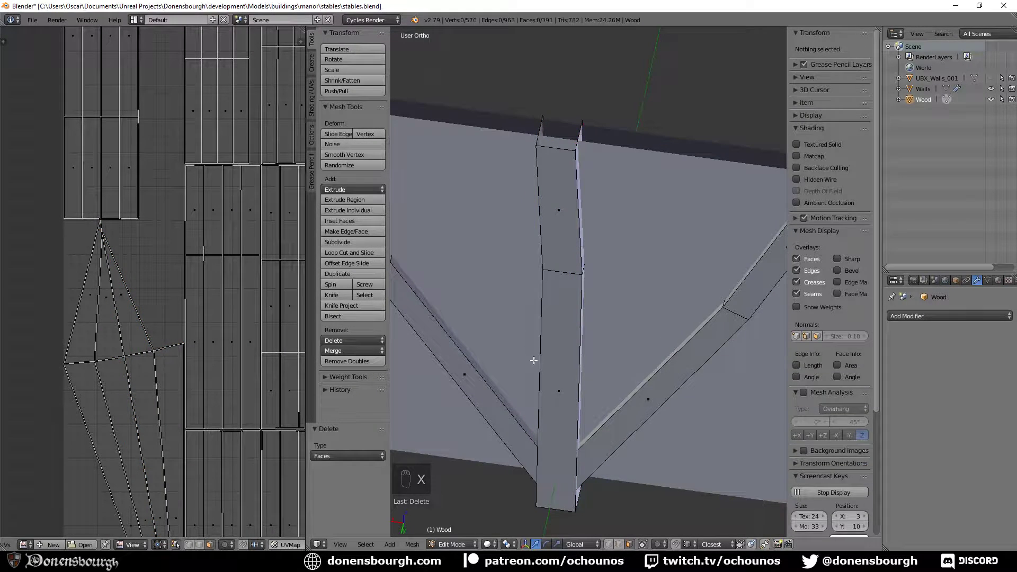
# - Unwrap the whole wood mesh again and rotate all its UV islands by 90°
pyautogui.moveTo(534, 356); pyautogui.dragTo(550, 349, button='middle')
pyautogui.press('a')
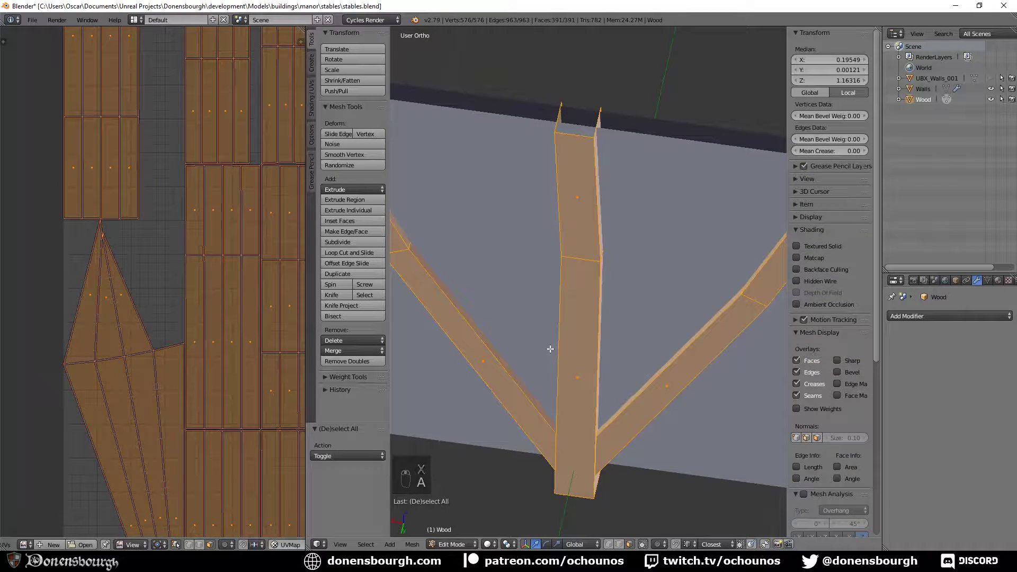
pyautogui.press('u')
pyautogui.click(550, 346)
pyautogui.scroll(-6, 214, 344)
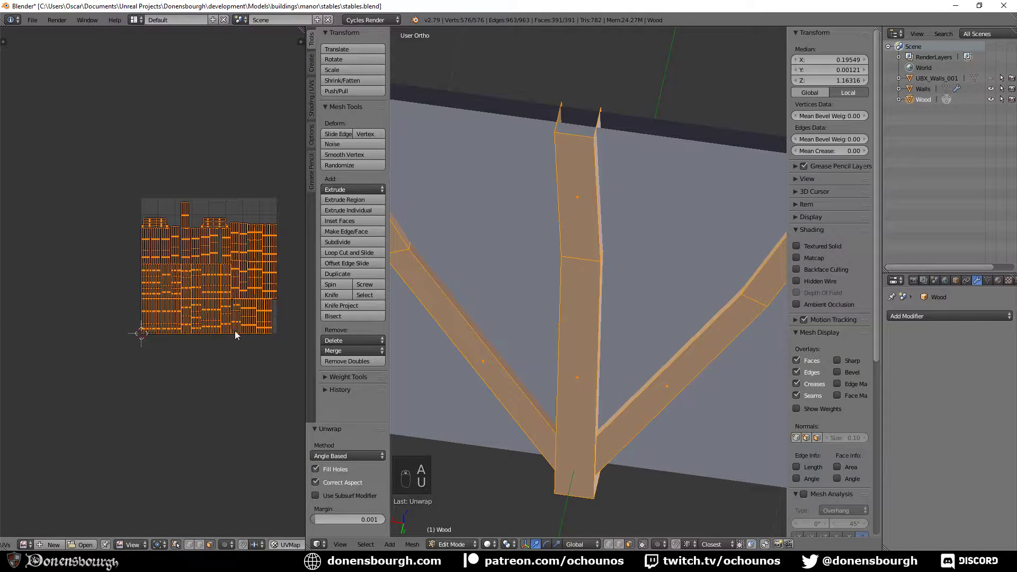
pyautogui.moveTo(234, 331); pyautogui.dragTo(190, 340, button='middle')
pyautogui.click(190, 341)
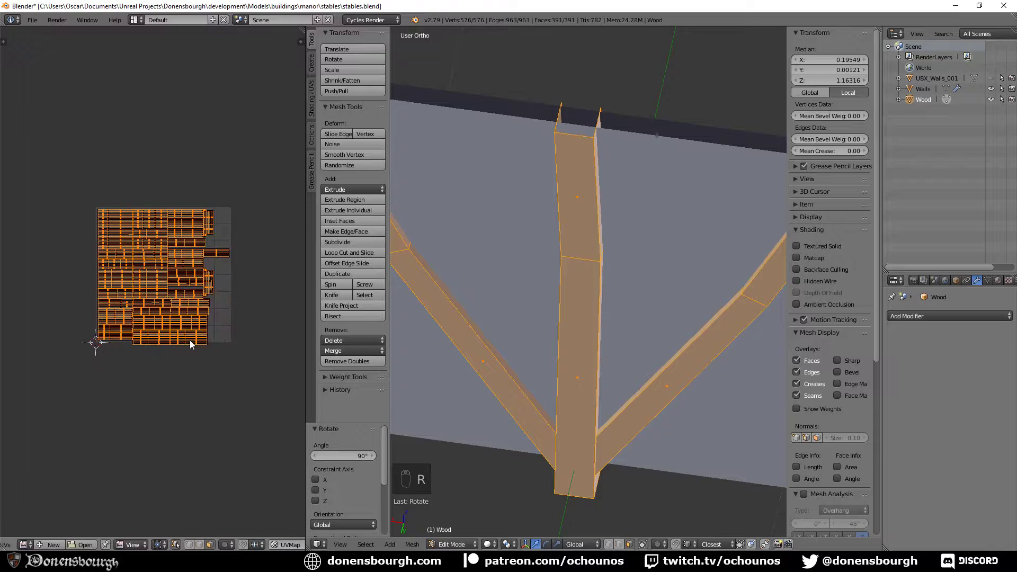
pyautogui.scroll(4, 190, 340)
pyautogui.scroll(-1, 147, 303)
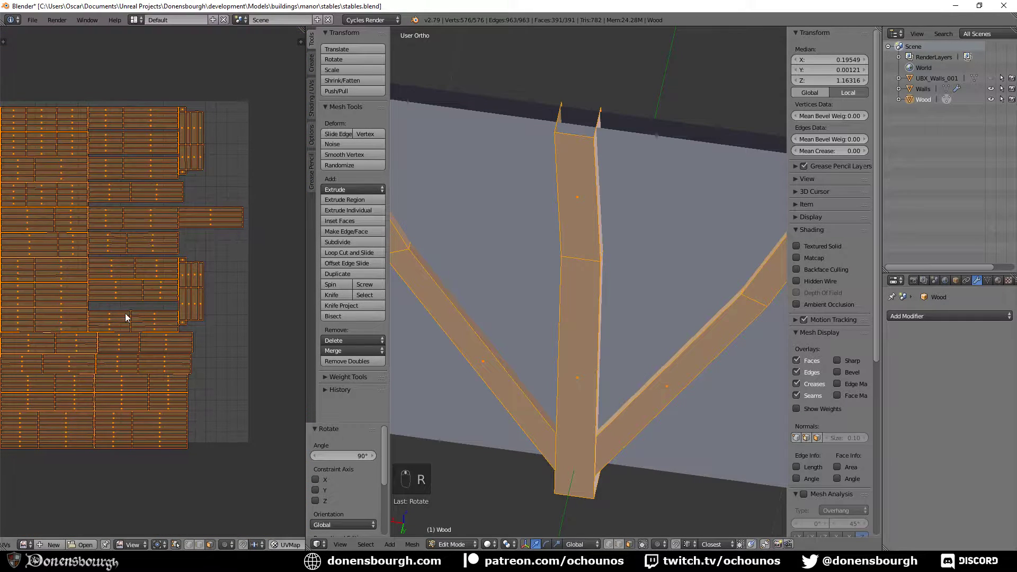
# - Rotate the two groups of upright UV islands by 90° and move them above the rest of the layout
pyautogui.rightClick(194, 300)
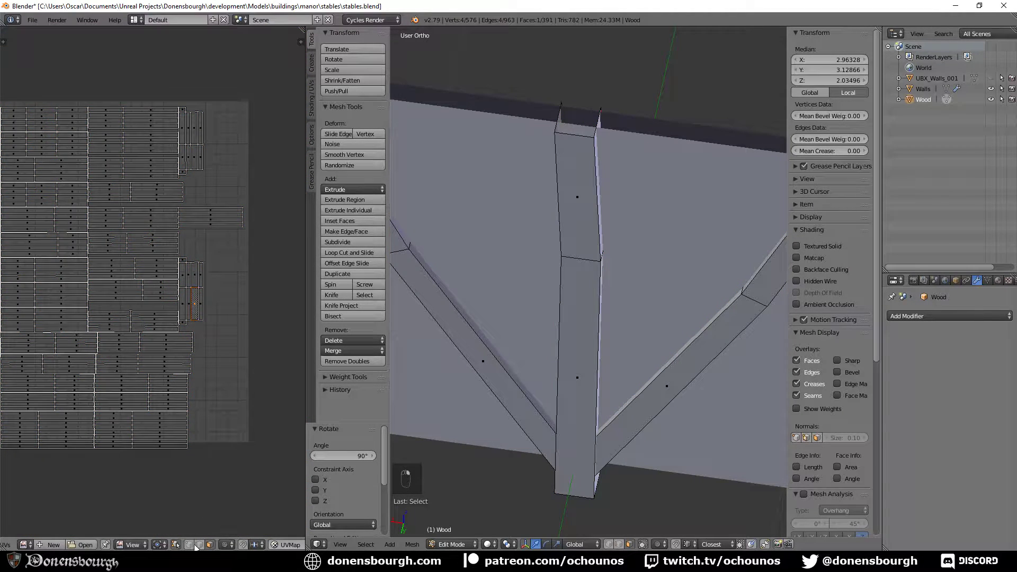
pyautogui.press('a')
pyautogui.press('a')
pyautogui.press('a')
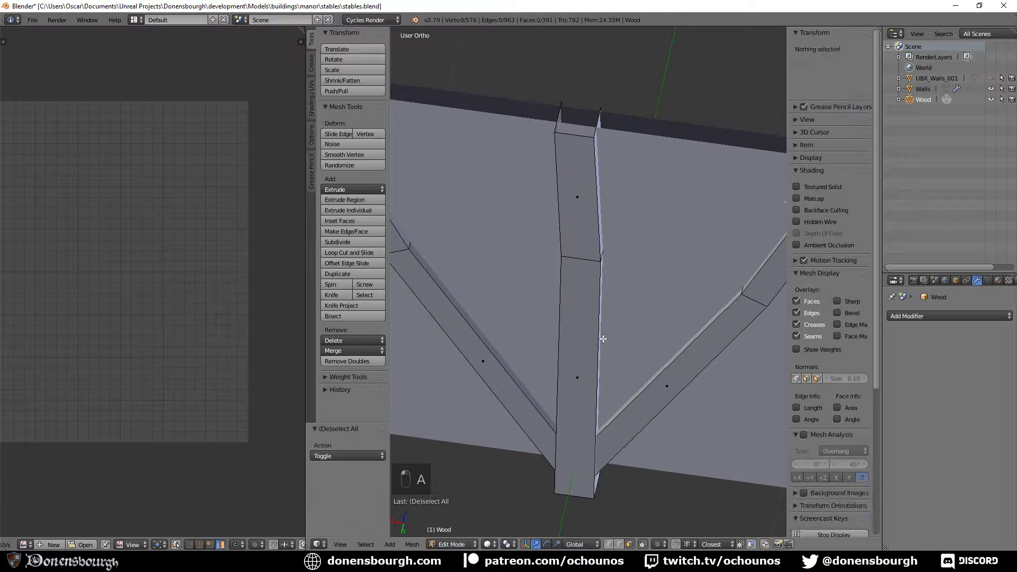
pyautogui.rightClick(201, 290)
pyautogui.keyDown('shift'); pyautogui.rightClick(186, 135); pyautogui.keyUp('shift')
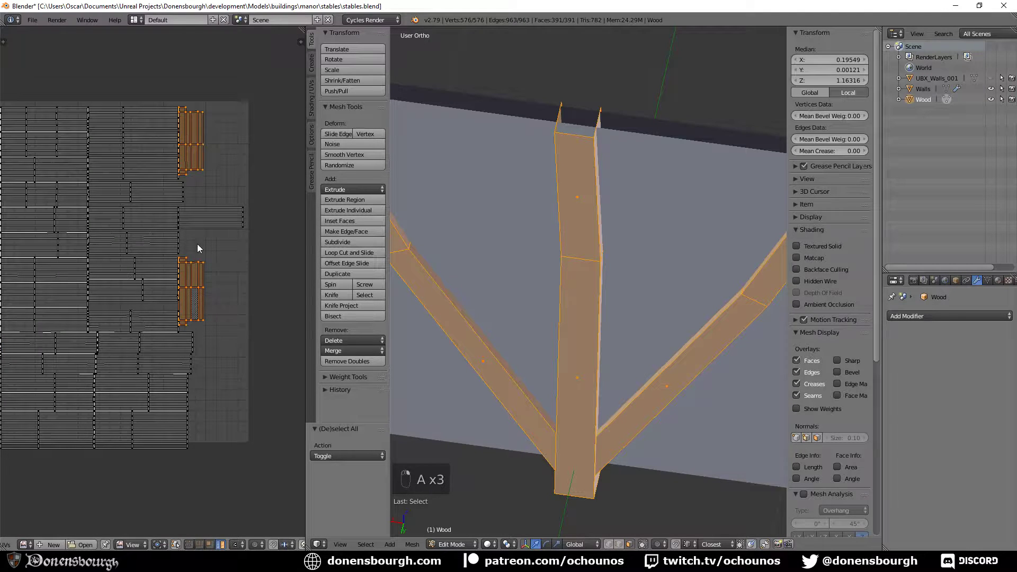
pyautogui.write('r90')
pyautogui.press('Return')
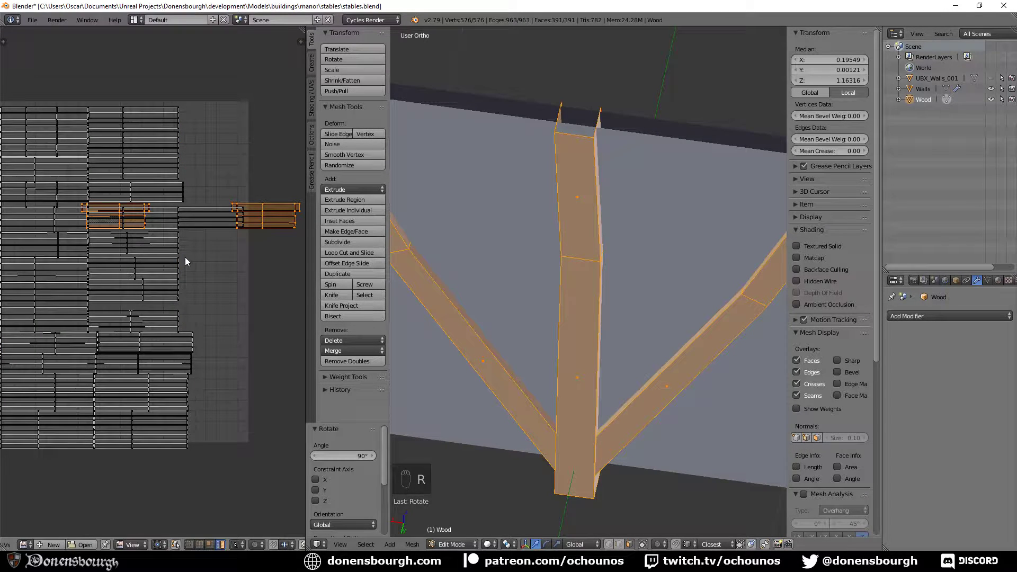
pyautogui.press('g')
pyautogui.click(103, 123)
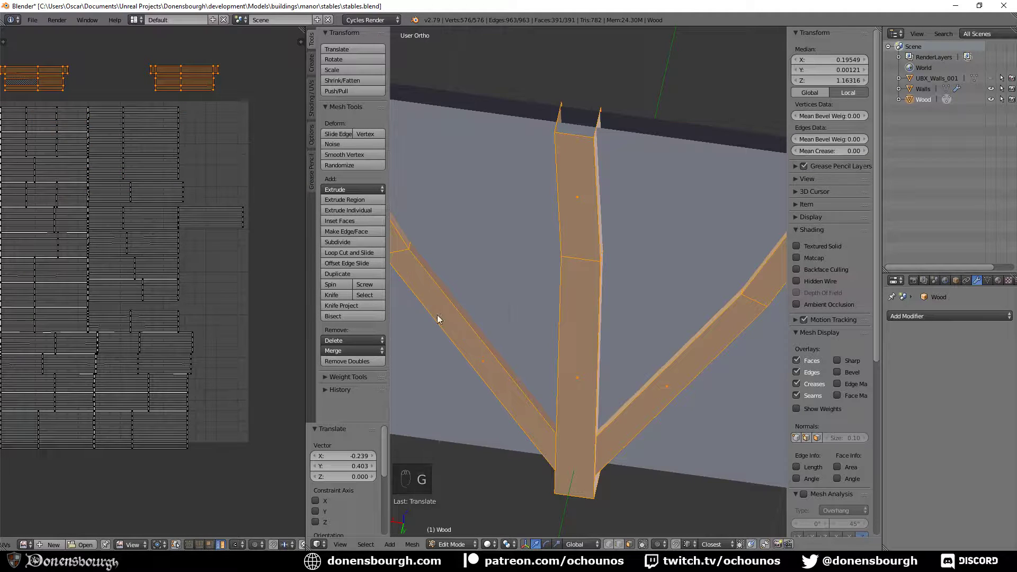
# - Save the Blender file and export the model as FBX over the existing stables.fbx
pyautogui.hotkey('ctrl', 's')
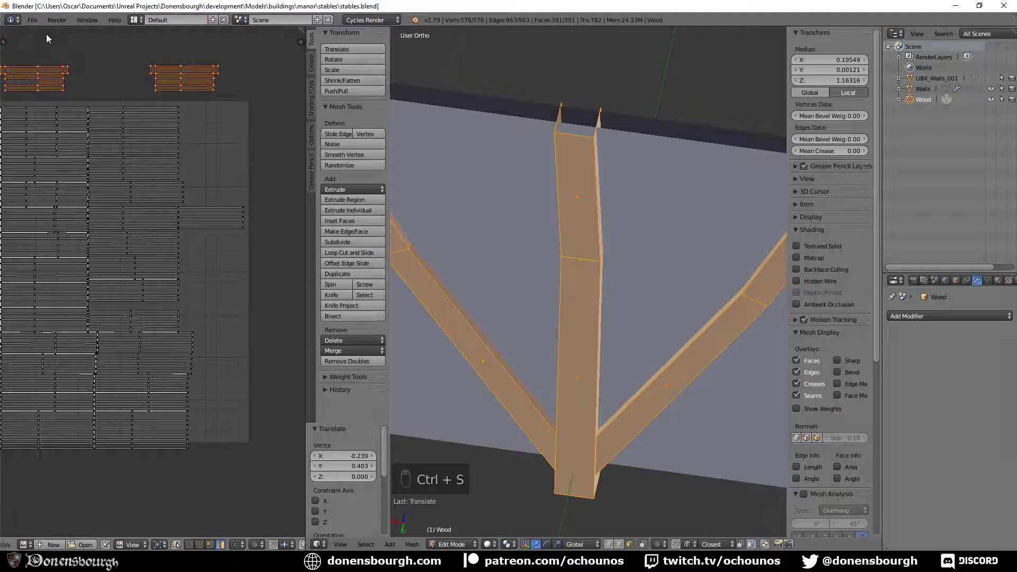
pyautogui.click(33, 20)
pyautogui.click(34, 23)
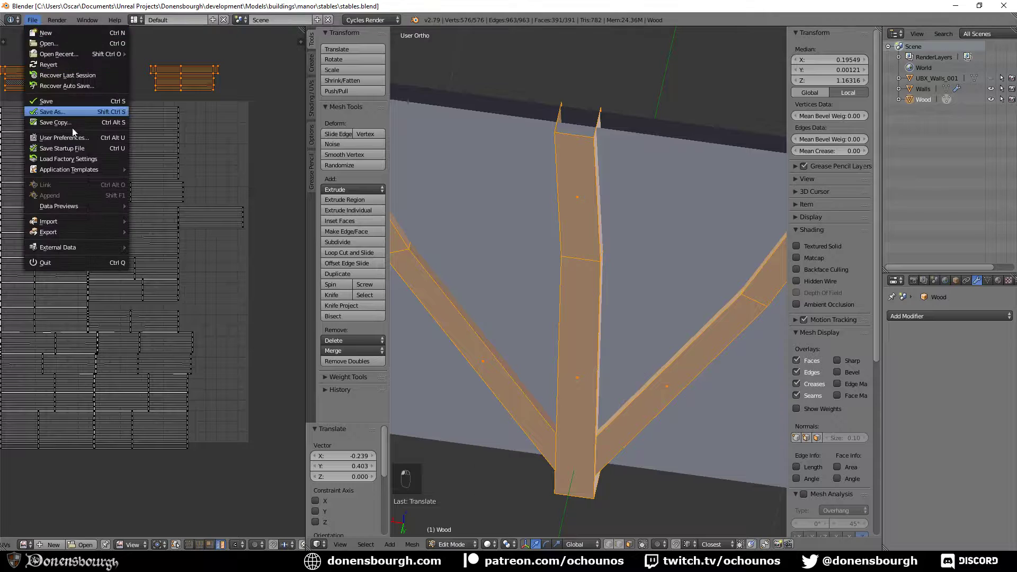
pyautogui.moveTo(100, 233)
pyautogui.click(211, 250)
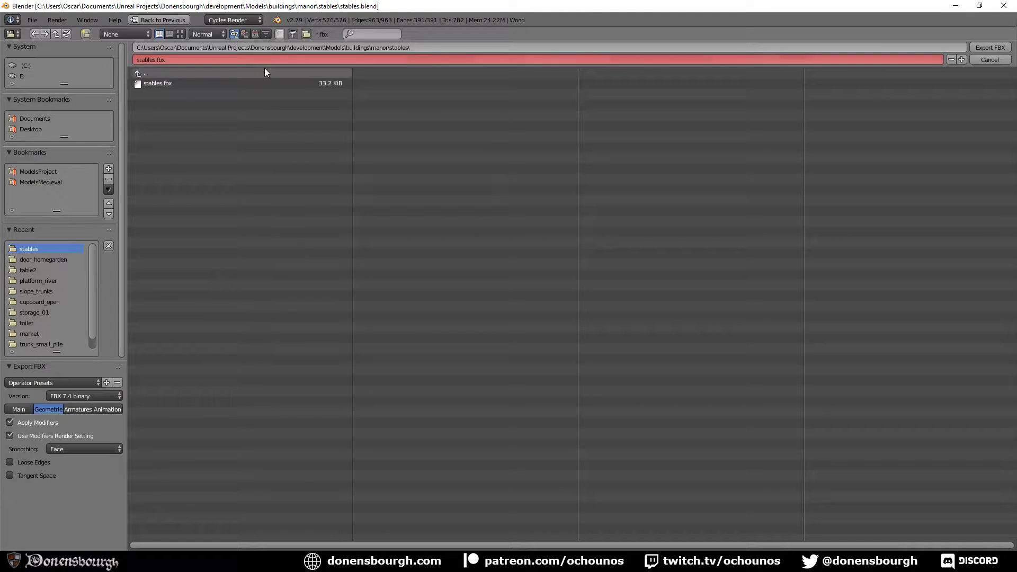
pyautogui.click(989, 47)
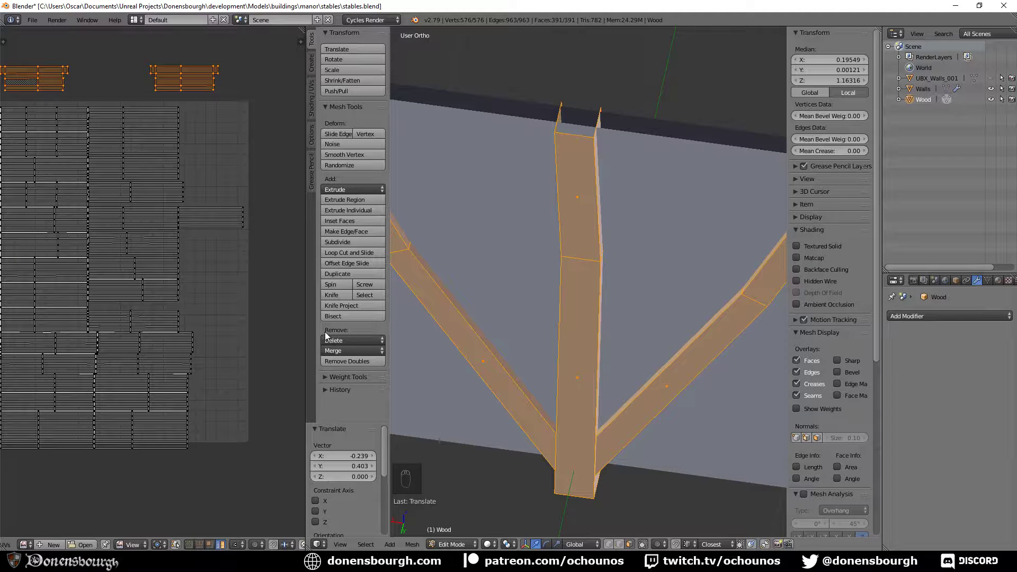
# - Switch to Unreal and reimport the stables static mesh in the Manor folder
pyautogui.scroll(-6, 503, 386)
pyautogui.keyDown('shift'); pyautogui.moveTo(539, 391); pyautogui.dragTo(549, 429, button='middle'); pyautogui.keyUp('shift')
pyautogui.scroll(-4, 546, 402)
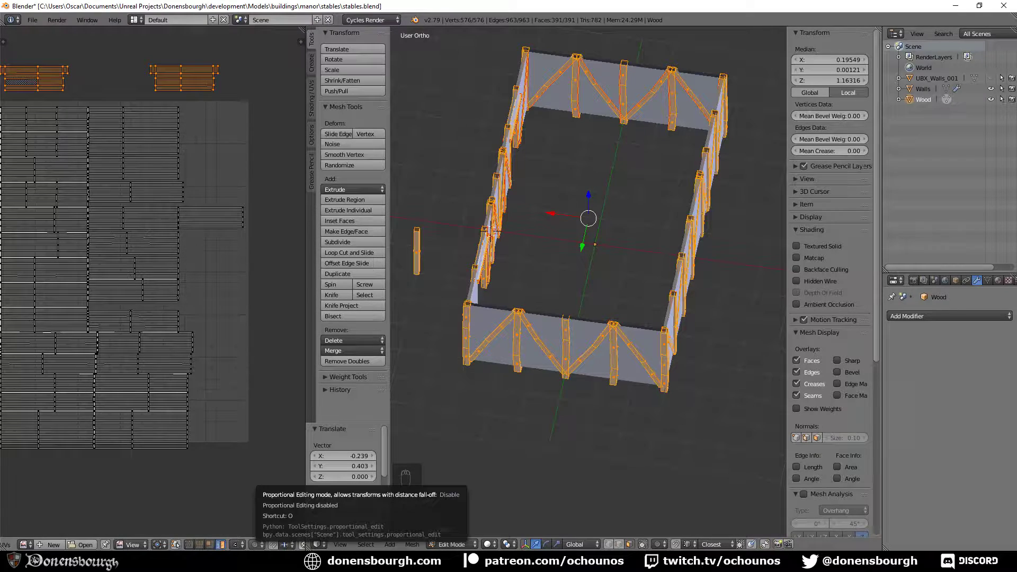
pyautogui.hotkey('alt', 'Tab')
pyautogui.rightClick(337, 445)
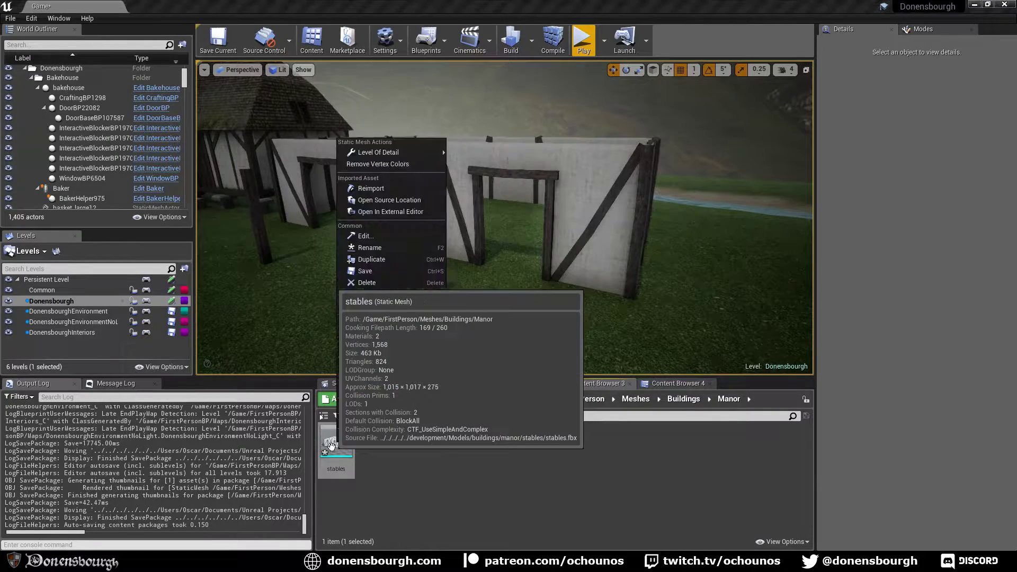
pyautogui.click(397, 192)
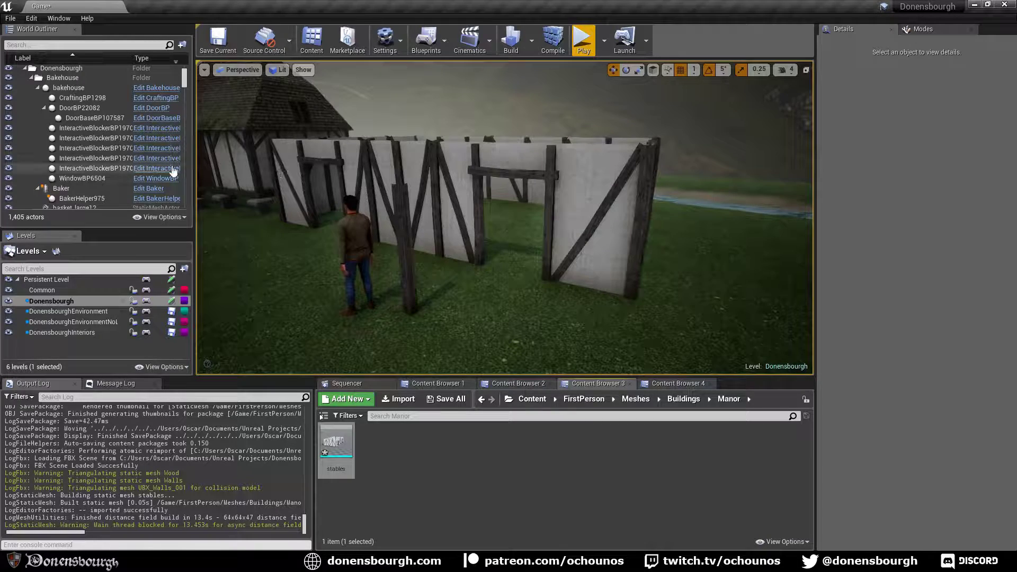
# - Examine the reimported stables in the level from the front and rear for faults in the wood texturing
pyautogui.moveTo(563, 224); pyautogui.dragTo(519, 228, button='right')
pyautogui.moveTo(564, 316); pyautogui.dragTo(521, 307, button='right')
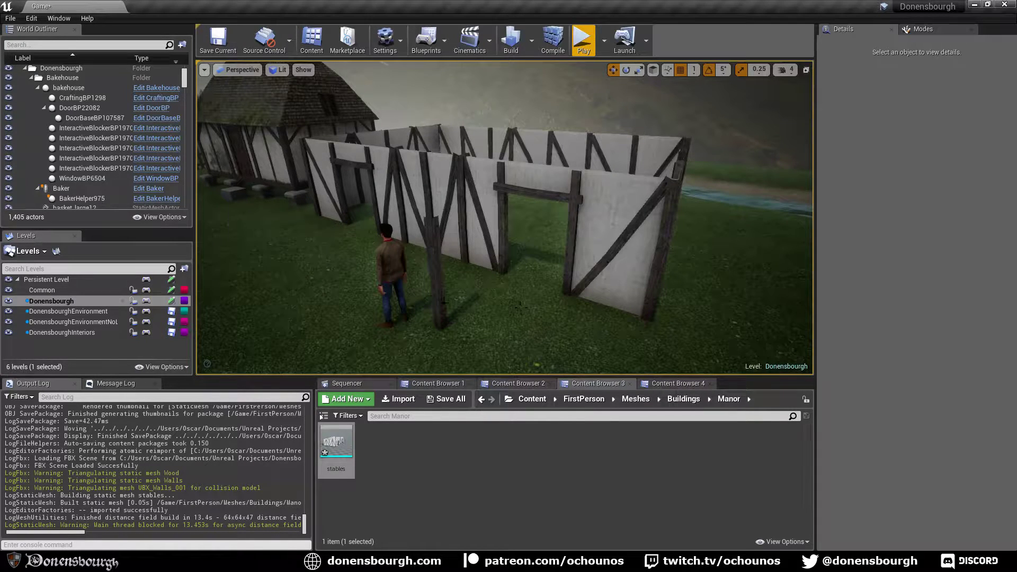
pyautogui.moveTo(521, 307); pyautogui.dragTo(474, 298, button='right')
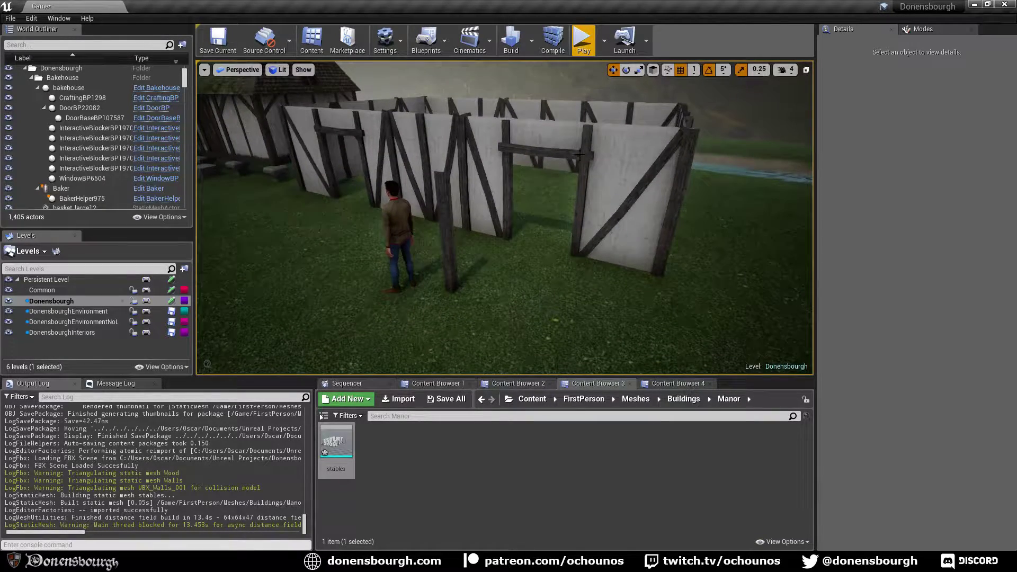
pyautogui.press('w')
pyautogui.moveTo(602, 84); pyautogui.dragTo(601, 83, button='right')
pyautogui.press('w')
pyautogui.moveTo(563, 184); pyautogui.dragTo(599, 215, button='right')
pyautogui.press('s')
pyautogui.press('w')
pyautogui.scroll(-2, 599, 216)
pyautogui.moveTo(567, 252); pyautogui.dragTo(621, 262, button='right')
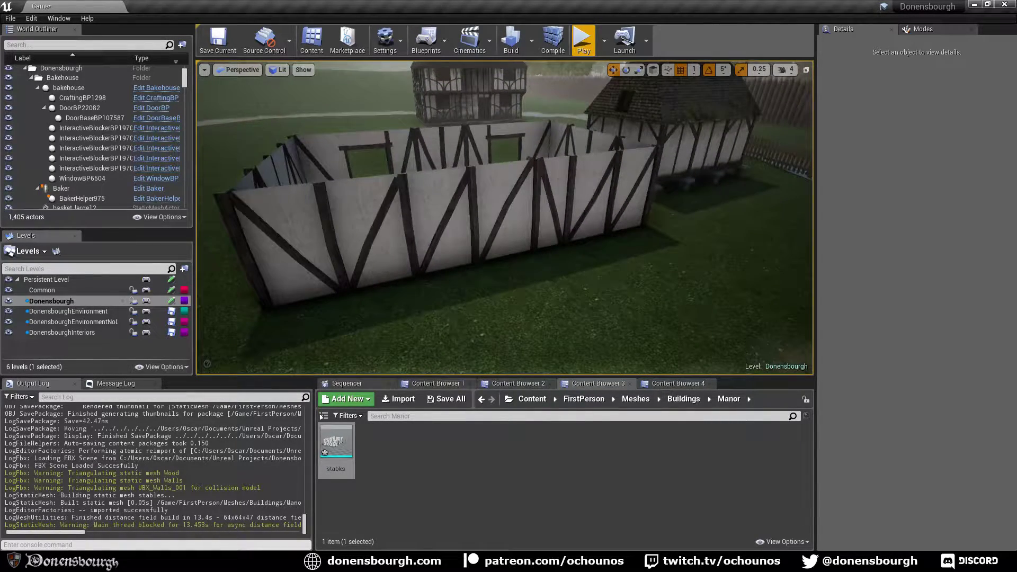
# - Switch back to Blender and recalculate the normals of the whole wood mesh
pyautogui.hotkey('alt', 'Tab')
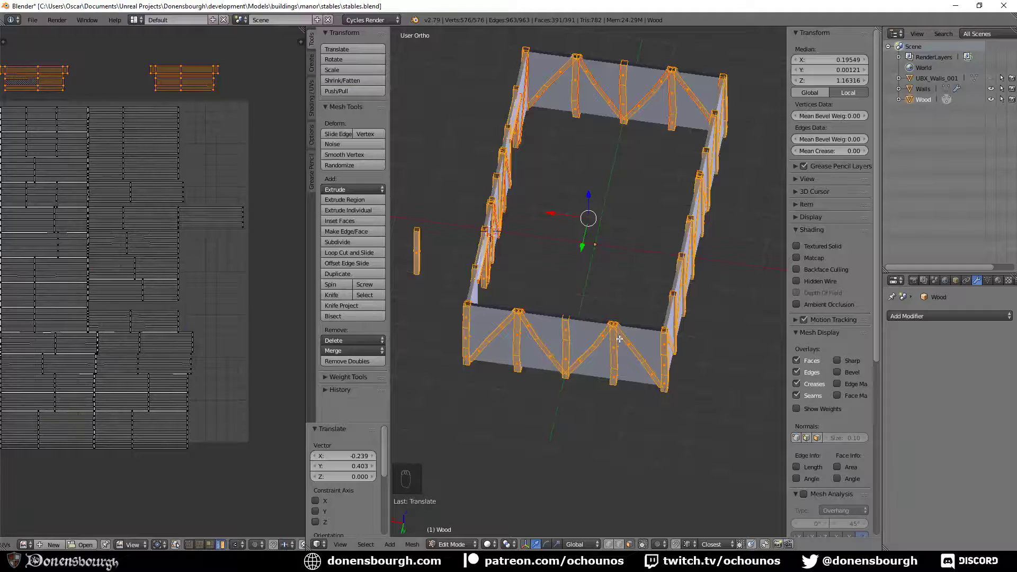
pyautogui.moveTo(592, 290); pyautogui.dragTo(406, 320, button='middle')
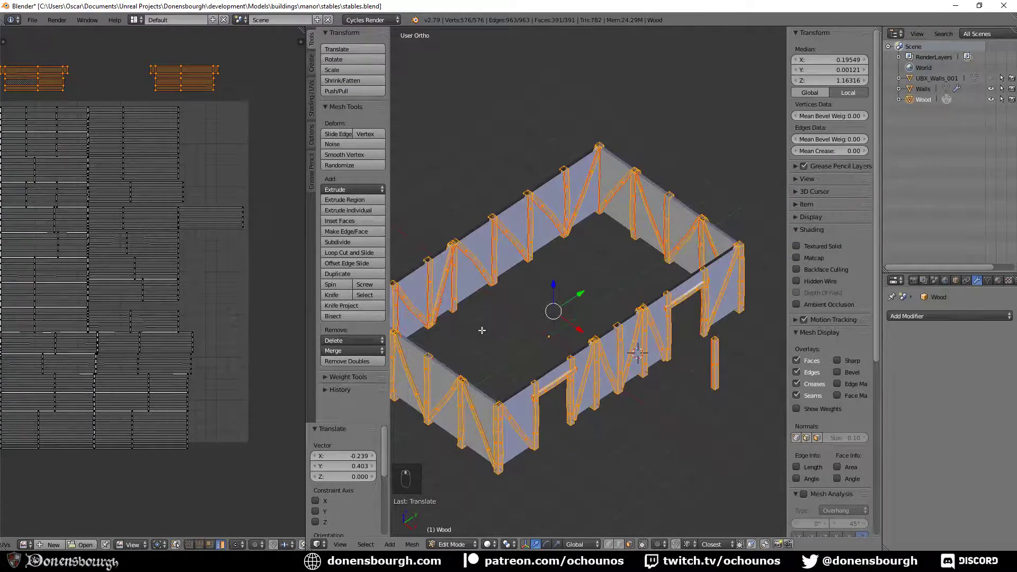
pyautogui.keyDown('shift'); pyautogui.moveTo(483, 324); pyautogui.dragTo(540, 340, button='middle'); pyautogui.keyUp('shift')
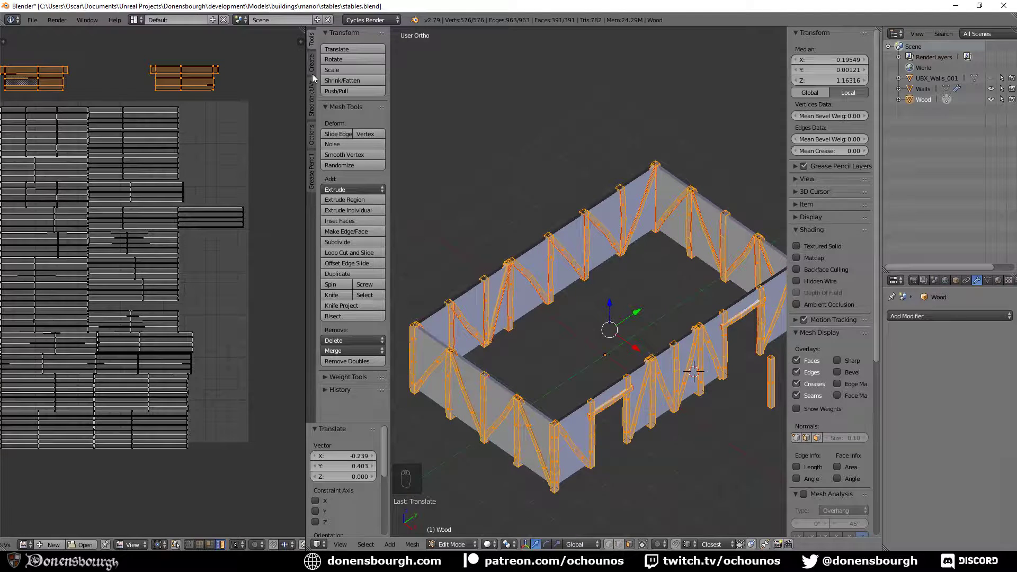
pyautogui.click(312, 93)
pyautogui.click(339, 126)
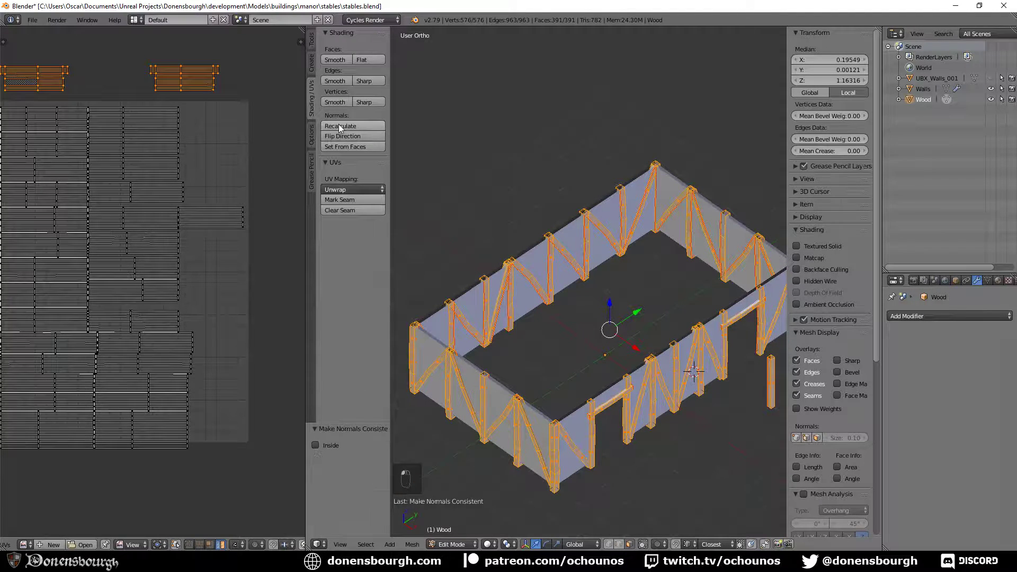
pyautogui.scroll(5, 545, 349)
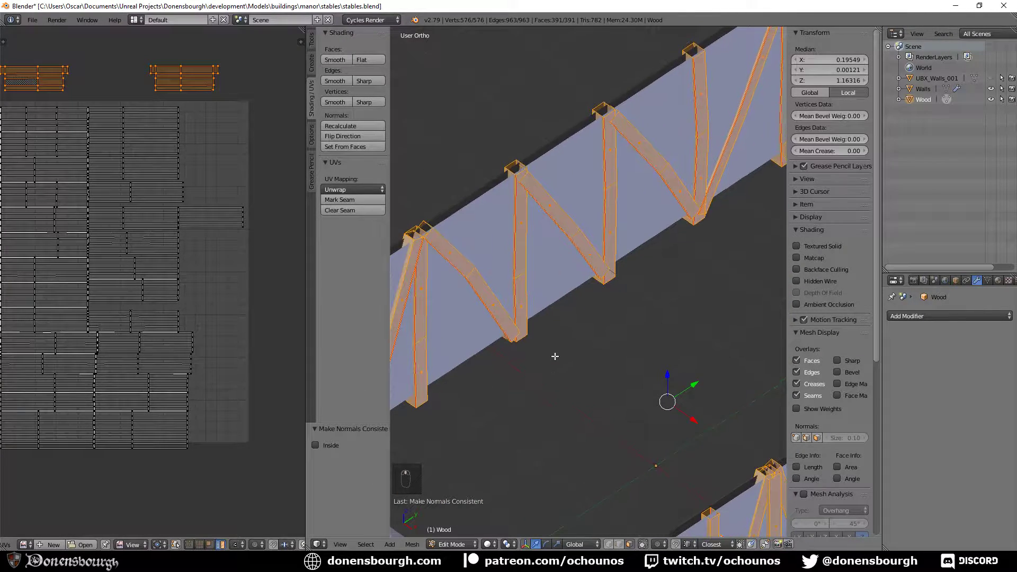
pyautogui.scroll(-5, 555, 355)
pyautogui.moveTo(540, 352); pyautogui.dragTo(550, 240, button='middle')
pyautogui.scroll(3, 521, 347)
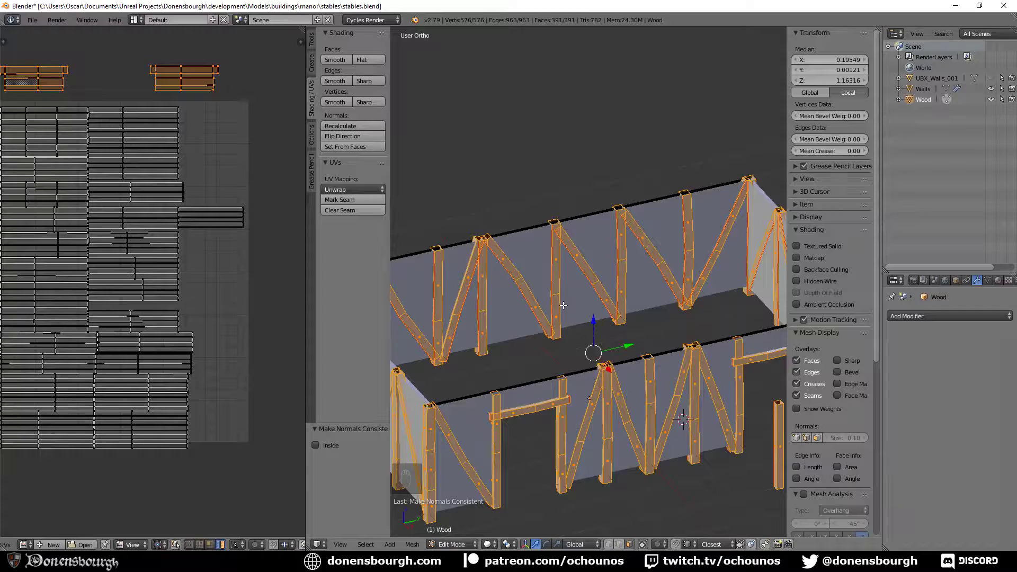
# - Switch to Unreal and examine the timbers on the inner walls, including the end wall's middle post
pyautogui.hotkey('alt', 'Tab')
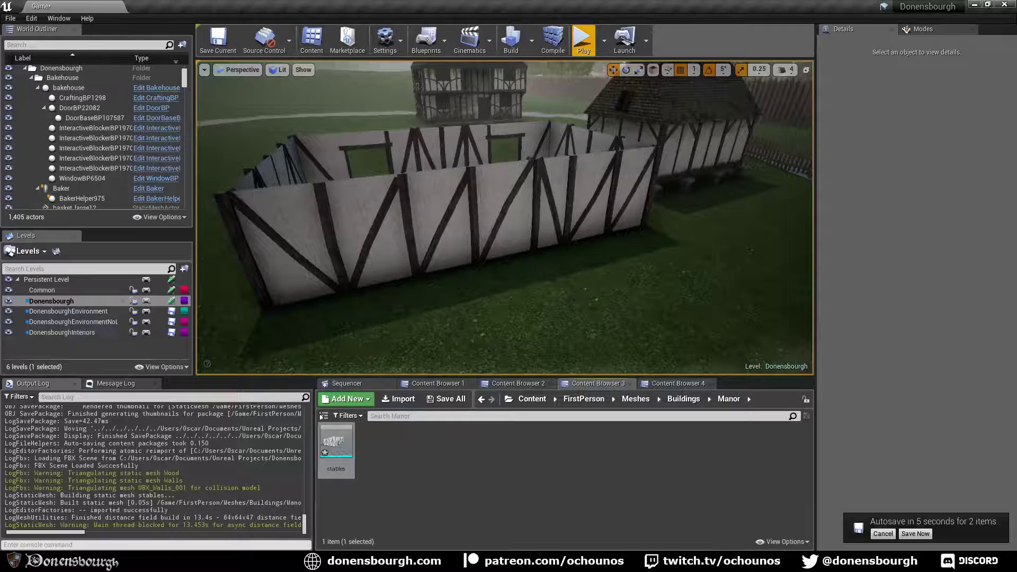
pyautogui.moveTo(405, 274); pyautogui.dragTo(405, 273, button='right')
pyautogui.moveTo(267, 271); pyautogui.dragTo(359, 286, button='right')
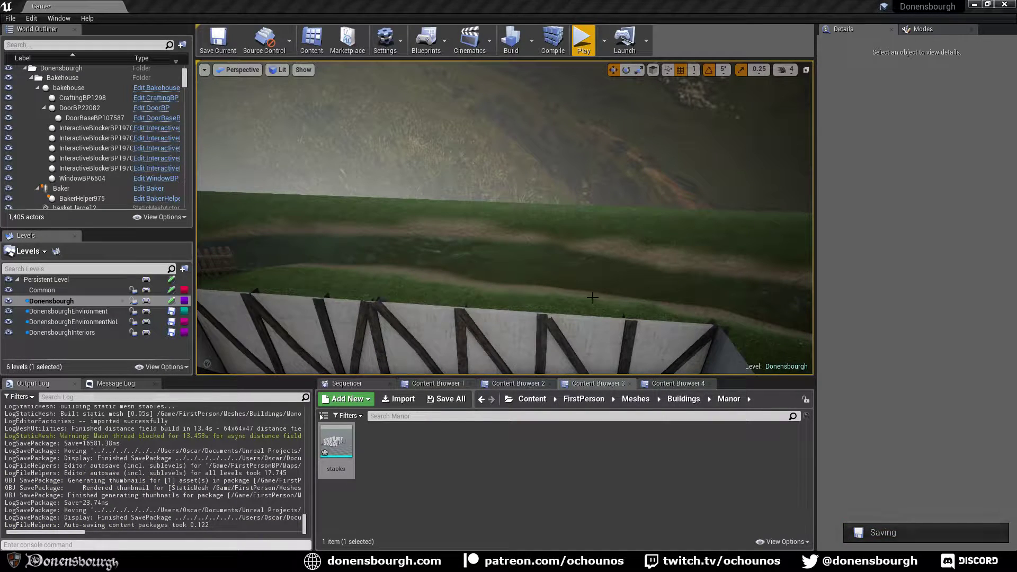
pyautogui.moveTo(592, 297); pyautogui.dragTo(506, 196, button='right')
pyautogui.press('s')
pyautogui.press('w')
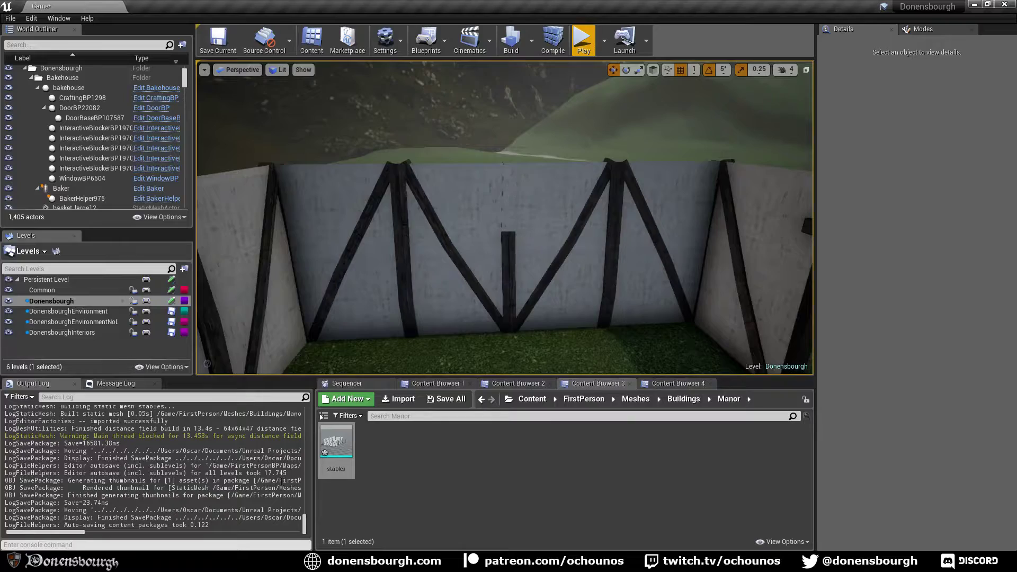
# - Switch back to Blender and delete all faces of the end wall's faulty middle post
pyautogui.hotkey('alt', 'Tab')
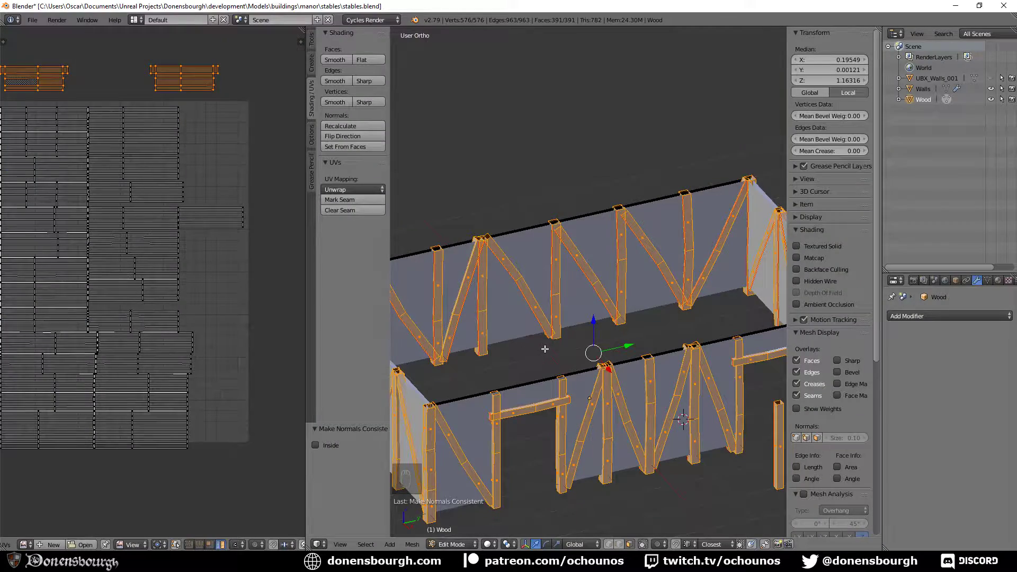
pyautogui.moveTo(543, 348); pyautogui.dragTo(739, 313, button='middle')
pyautogui.scroll(-4, 678, 337)
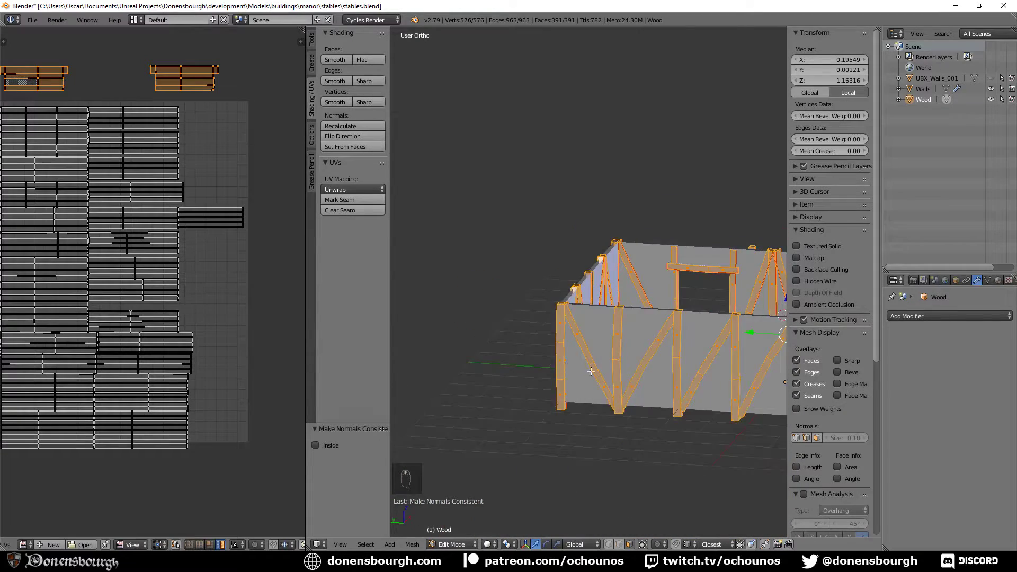
pyautogui.moveTo(426, 347); pyautogui.dragTo(646, 358, button='middle')
pyautogui.scroll(6, 646, 358)
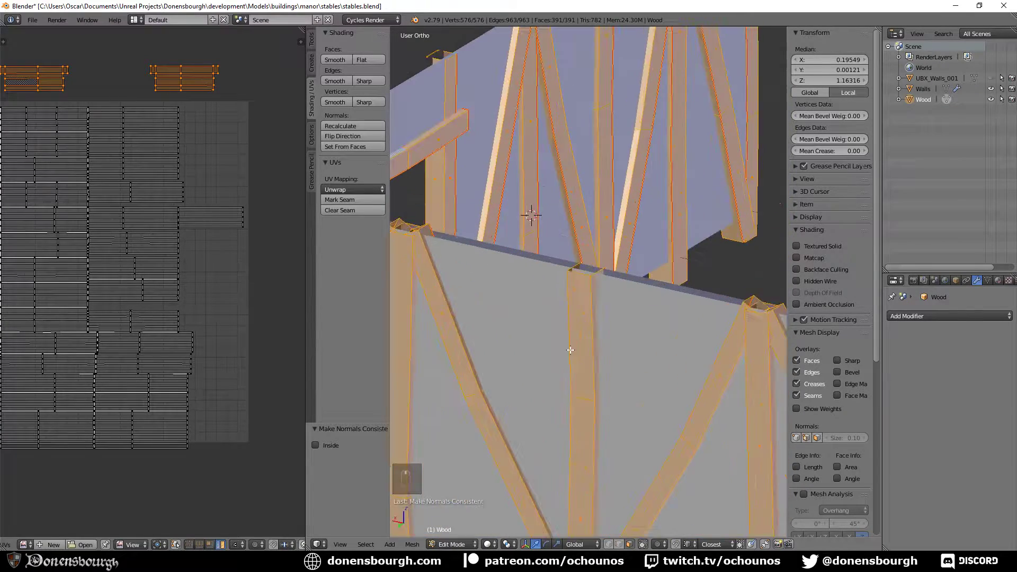
pyautogui.rightClick(594, 331)
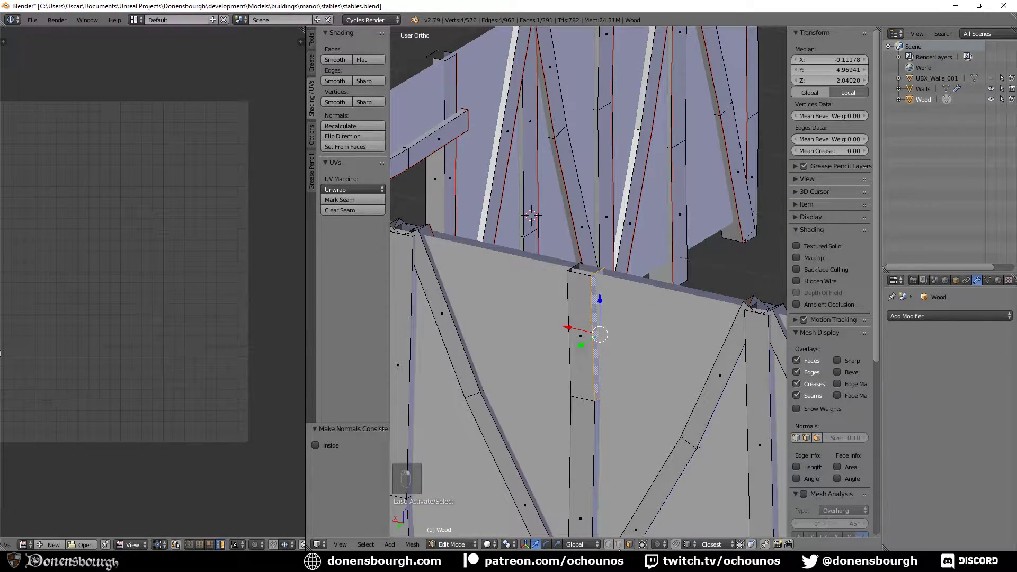
pyautogui.keyDown('shift'); pyautogui.rightClick(582, 318); pyautogui.keyUp('shift')
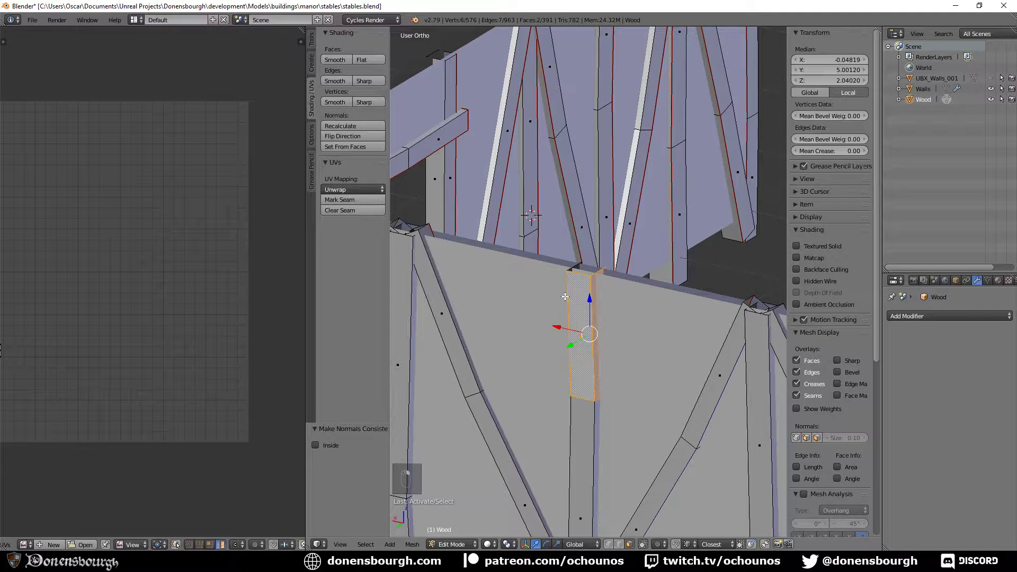
pyautogui.keyDown('shift'); pyautogui.rightClick(595, 441); pyautogui.keyUp('shift')
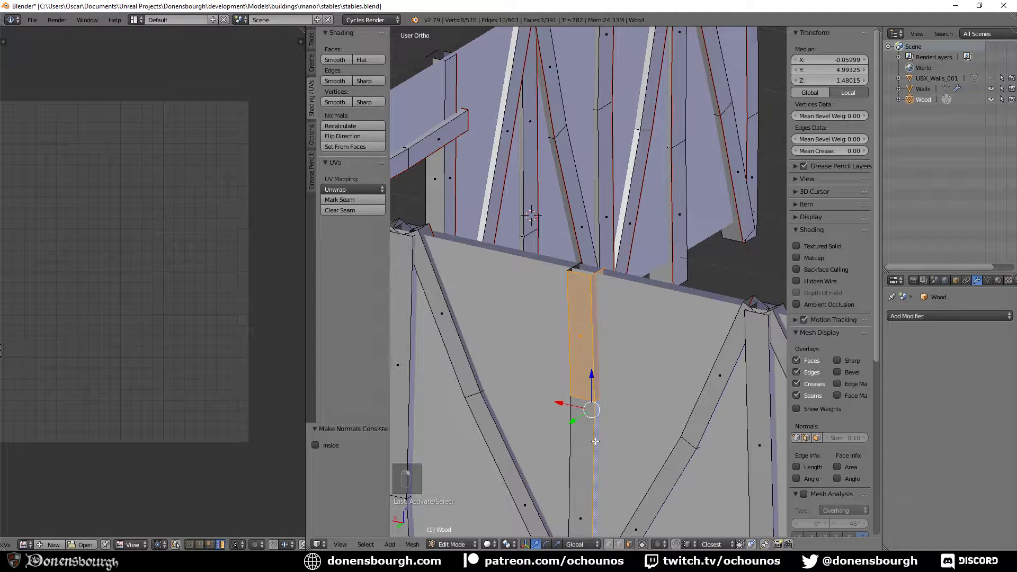
pyautogui.keyDown('alt'); pyautogui.keyDown('shift'); pyautogui.rightClick(595, 442); pyautogui.keyUp('shift'); pyautogui.keyUp('alt')
pyautogui.keyDown('alt'); pyautogui.keyDown('shift'); pyautogui.rightClick(594, 434); pyautogui.keyUp('shift'); pyautogui.keyUp('alt')
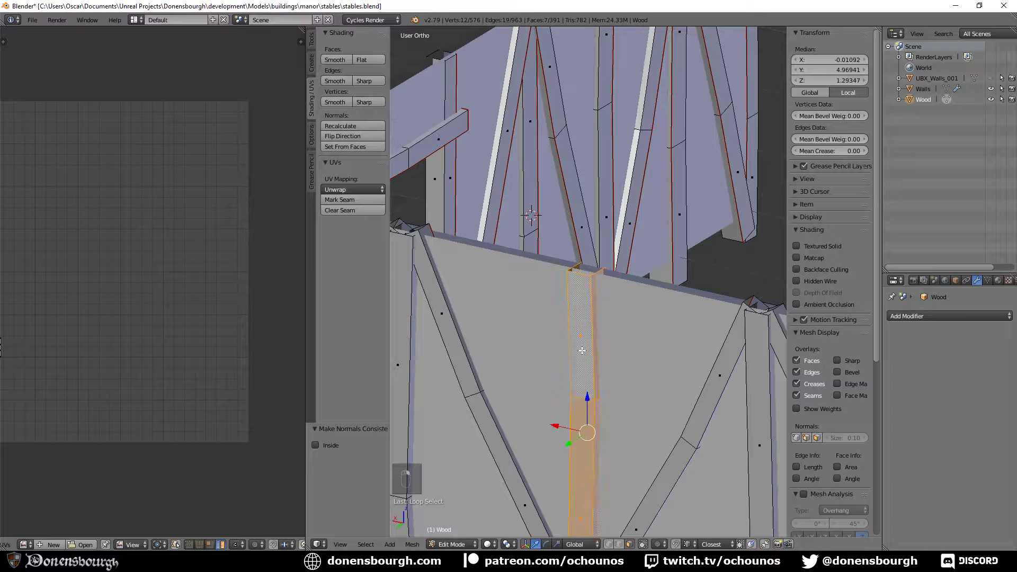
pyautogui.press('x')
pyautogui.click(581, 350)
# - Duplicate the neighbouring upright post on the end wall and move the copy about 1.47 along X to the wall's middle
pyautogui.scroll(-4, 583, 360)
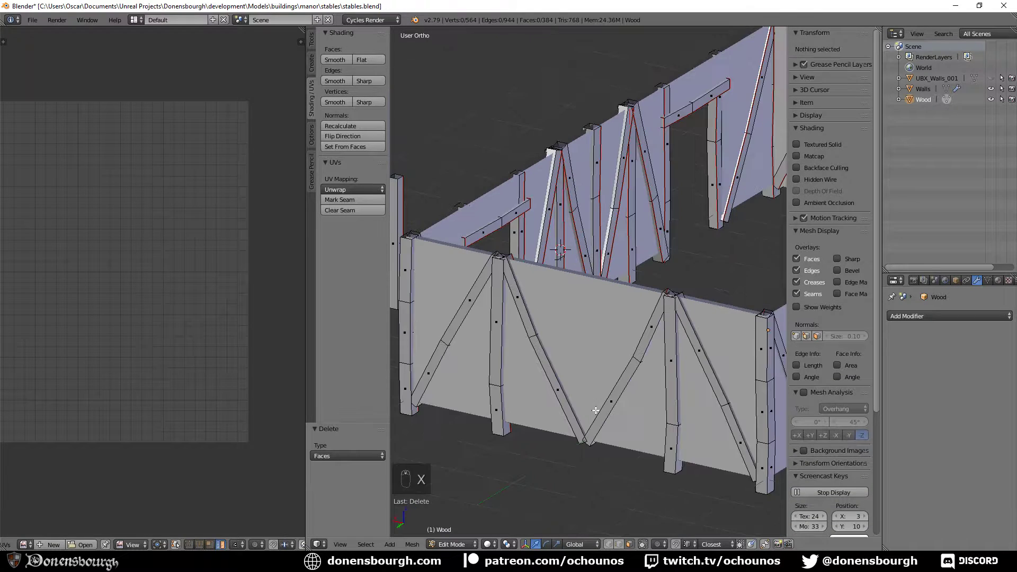
pyautogui.keyDown('alt'); pyautogui.rightClick(654, 380); pyautogui.keyUp('alt')
pyautogui.keyDown('alt'); pyautogui.keyDown('shift'); pyautogui.rightClick(654, 441); pyautogui.keyUp('shift'); pyautogui.keyUp('alt')
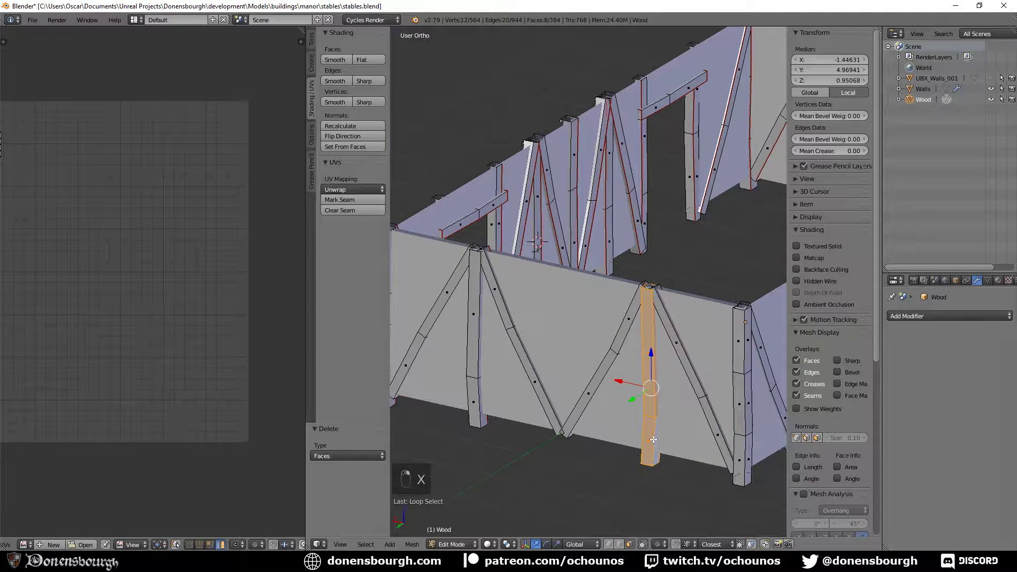
pyautogui.hotkey('shift', 'd')
pyautogui.rightClick(654, 440)
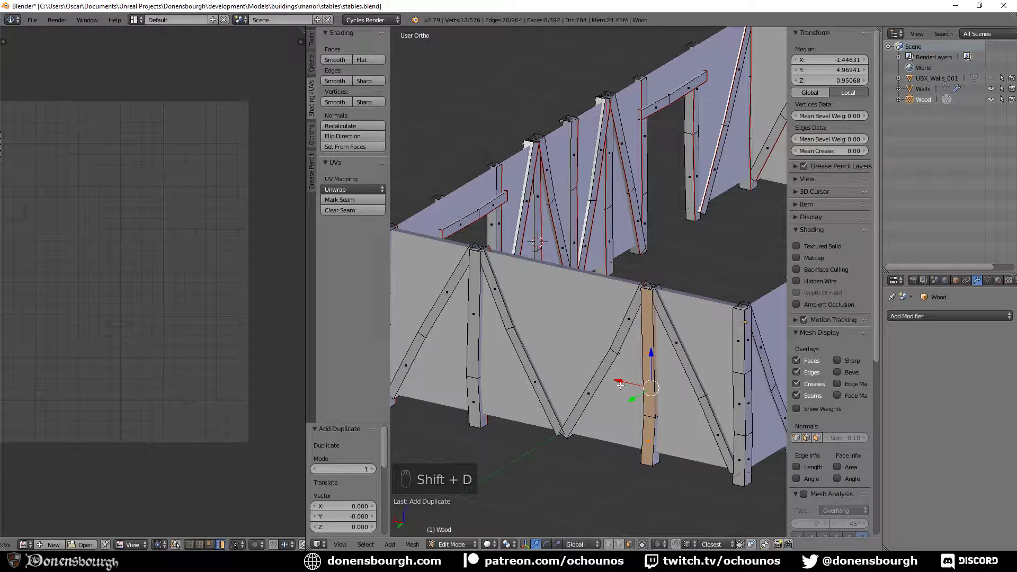
pyautogui.press('g')
pyautogui.press('x')
pyautogui.click(531, 377)
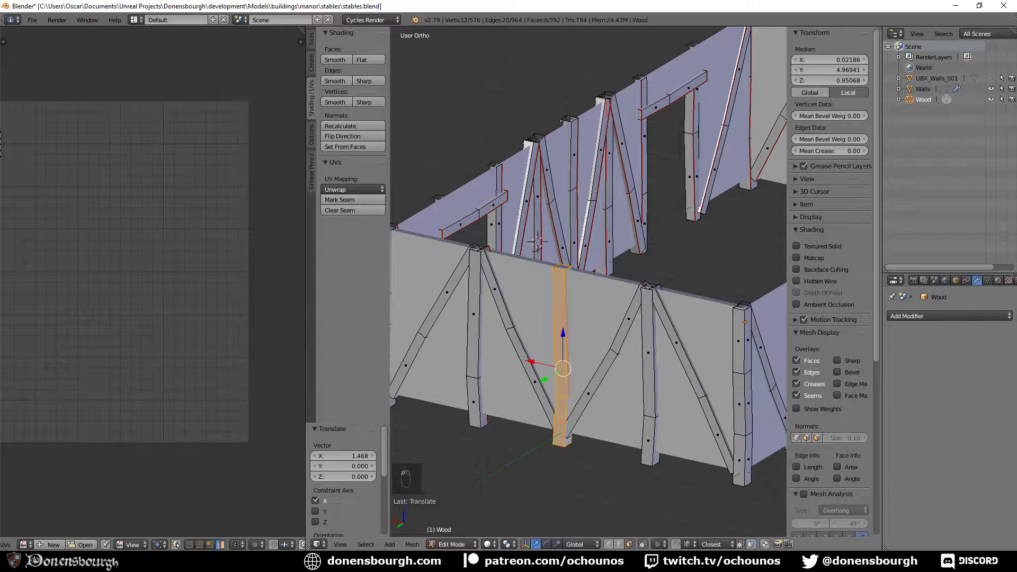
# - Select the middle edge loop of the end wall's new middle post and shift it about 0.09 along X
pyautogui.keyDown('alt'); pyautogui.rightClick(557, 398); pyautogui.keyUp('alt')
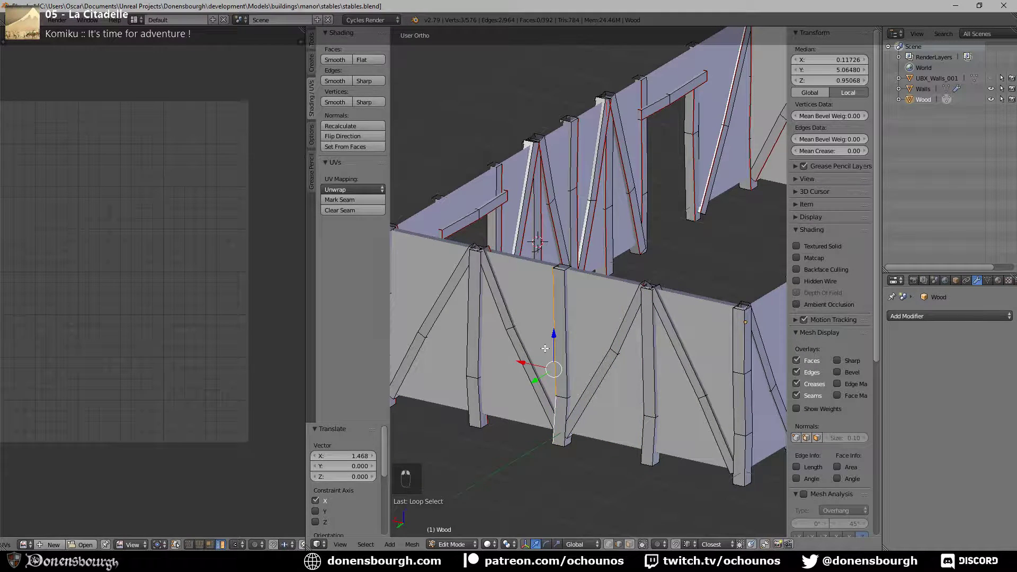
pyautogui.keyDown('alt'); pyautogui.rightClick(560, 398); pyautogui.keyUp('alt')
pyautogui.moveTo(565, 369); pyautogui.dragTo(538, 336)
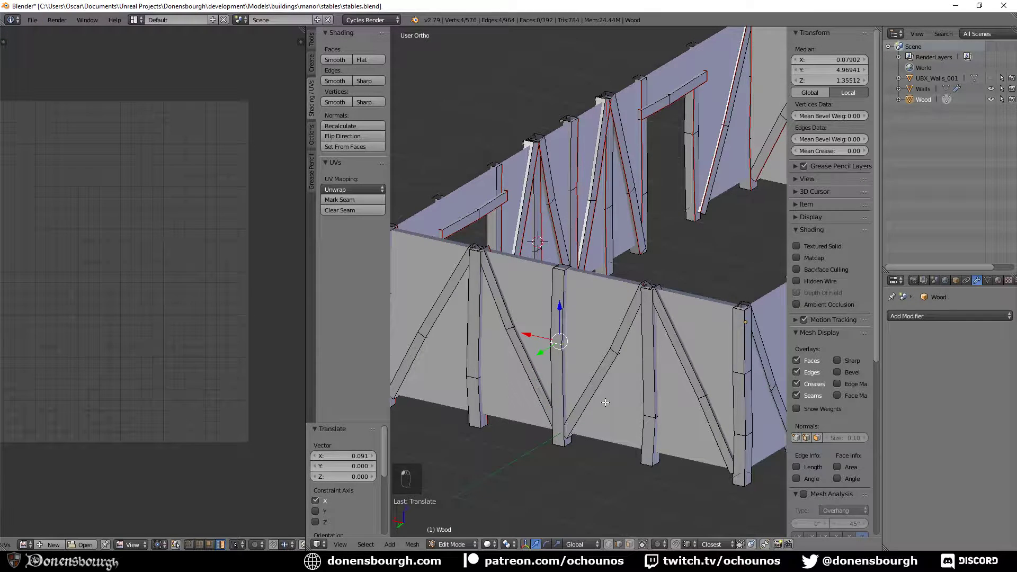
# - Select the whole wood mesh and unwrap its UVs
pyautogui.press('a')
pyautogui.press('a')
pyautogui.press('a')
pyautogui.press('u')
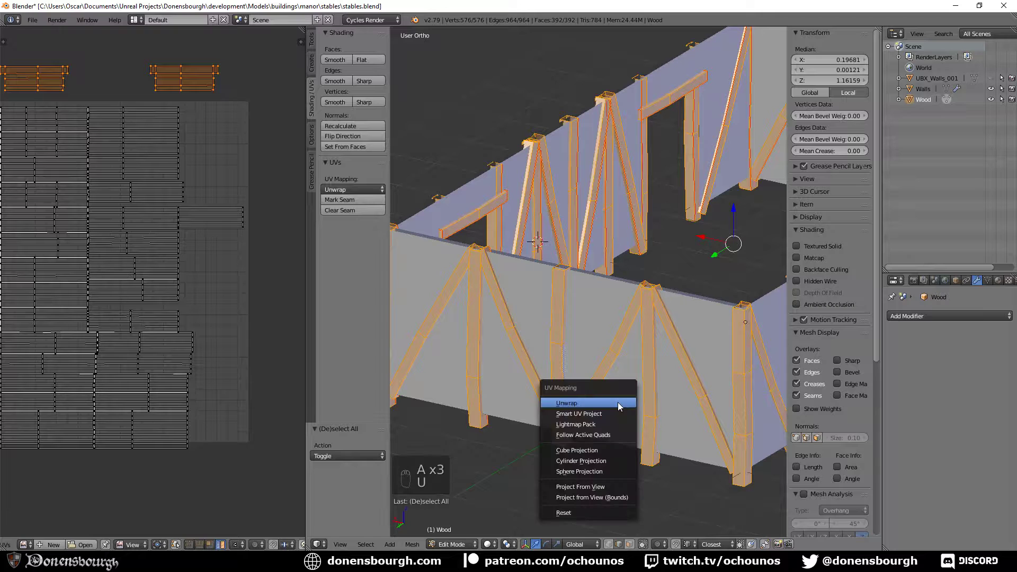
pyautogui.click(620, 407)
# - Invert the UV selection to pick all the upright islands and rotate them 90°
pyautogui.moveTo(143, 360); pyautogui.dragTo(150, 383, button='middle')
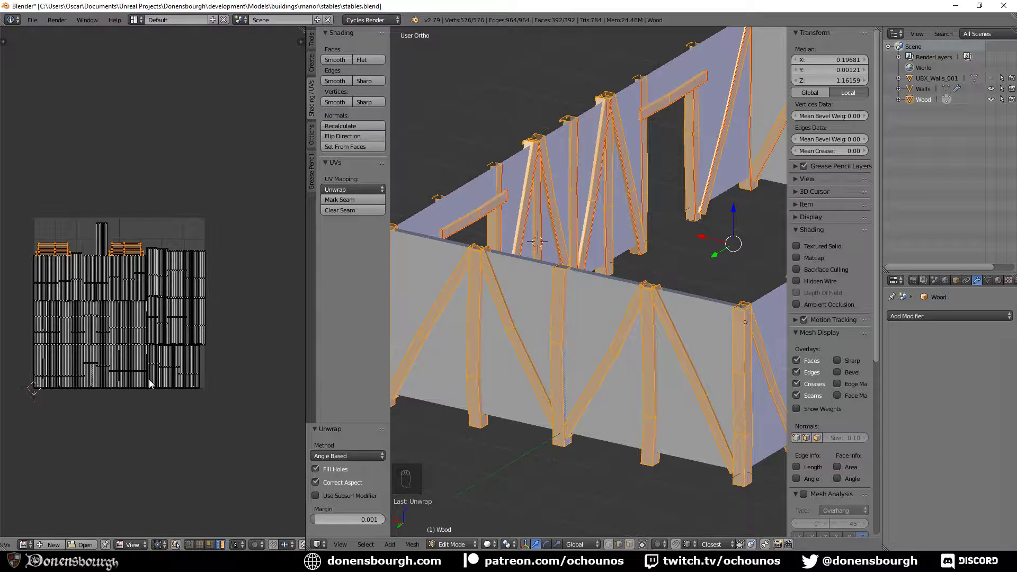
pyautogui.hotkey('ctrl', 'i')
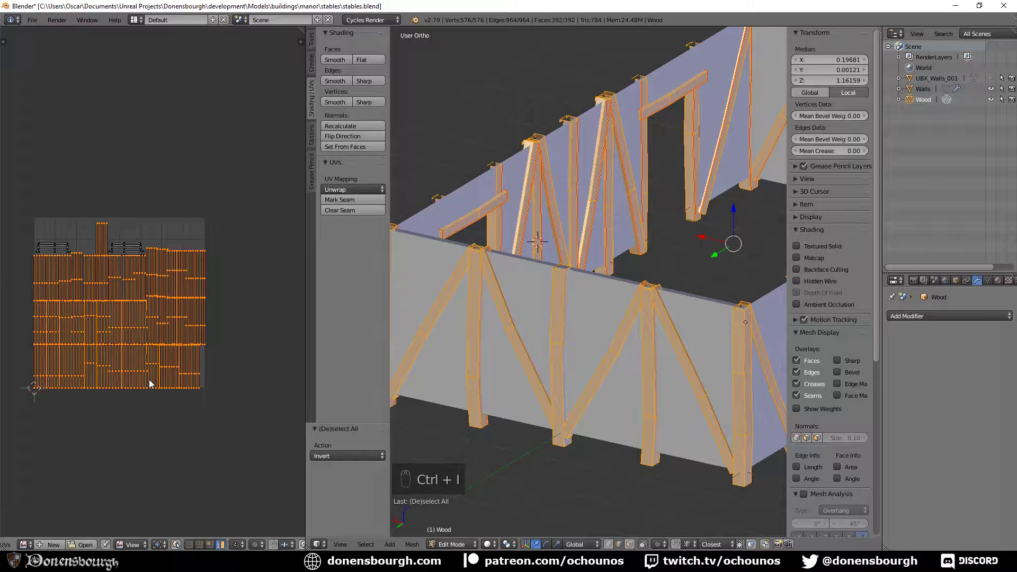
pyautogui.write('r90')
pyautogui.press('Return')
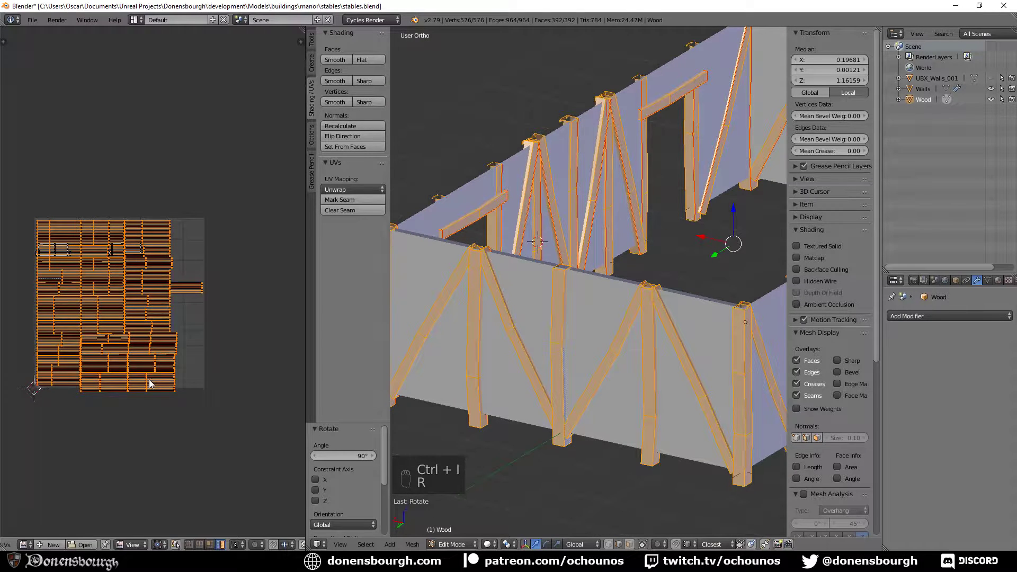
# - Save the file and export the model as FBX, overwriting stables.fbx
pyautogui.hotkey('ctrl', 's')
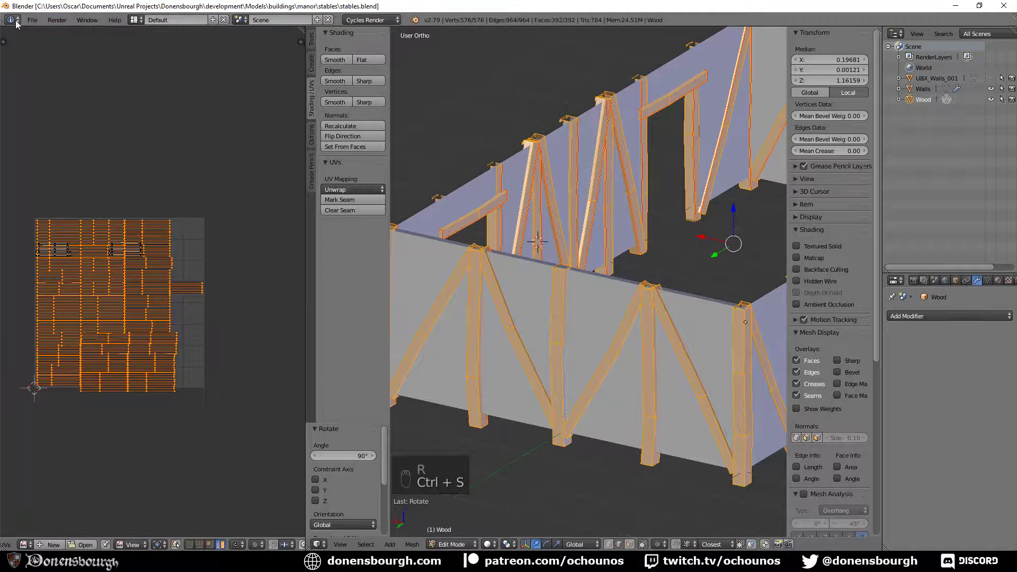
pyautogui.click(32, 20)
pyautogui.moveTo(92, 232)
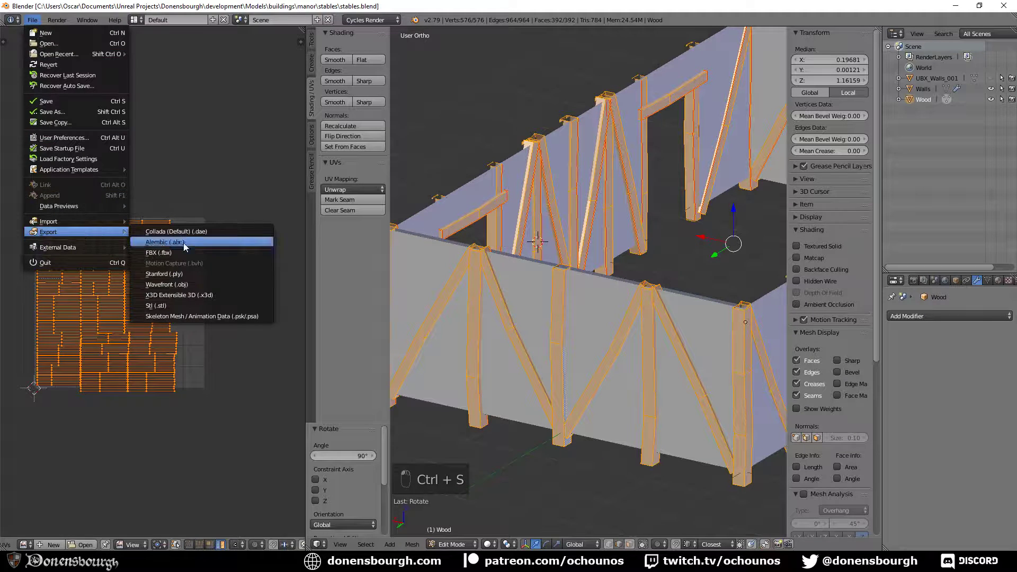
pyautogui.click(182, 253)
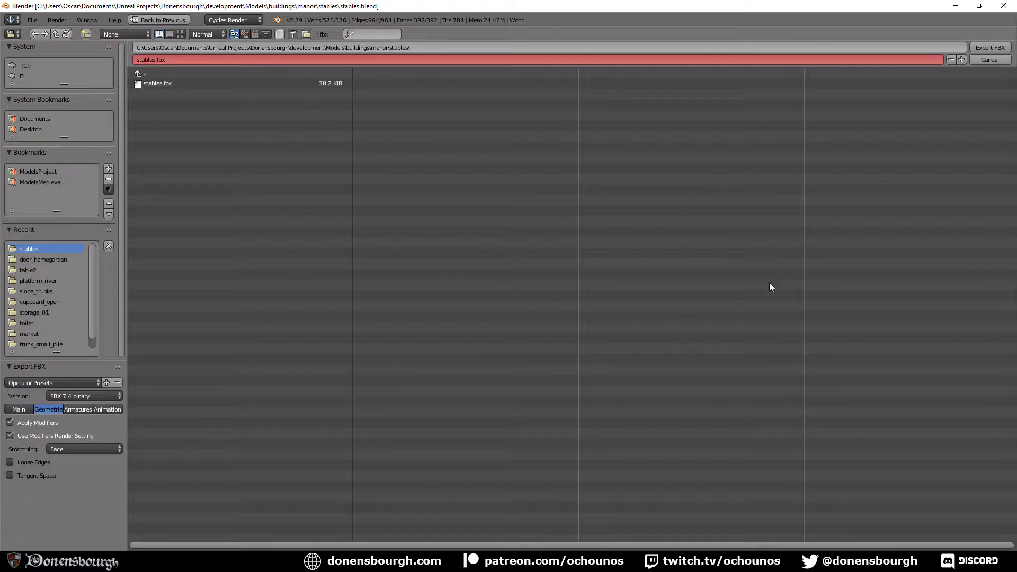
pyautogui.click(990, 47)
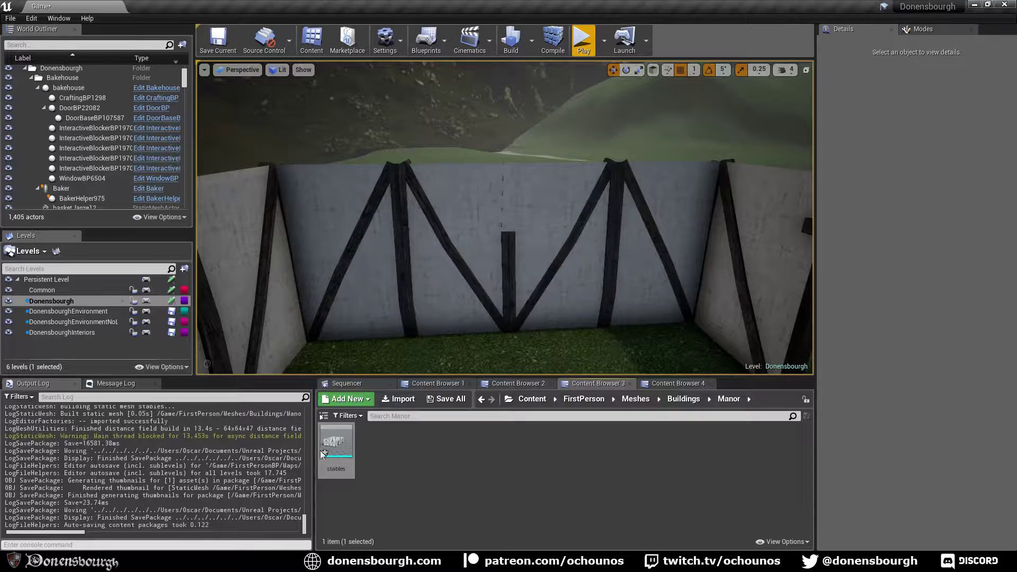
# - Switch to Unreal and reimport the stables static mesh
pyautogui.rightClick(339, 442)
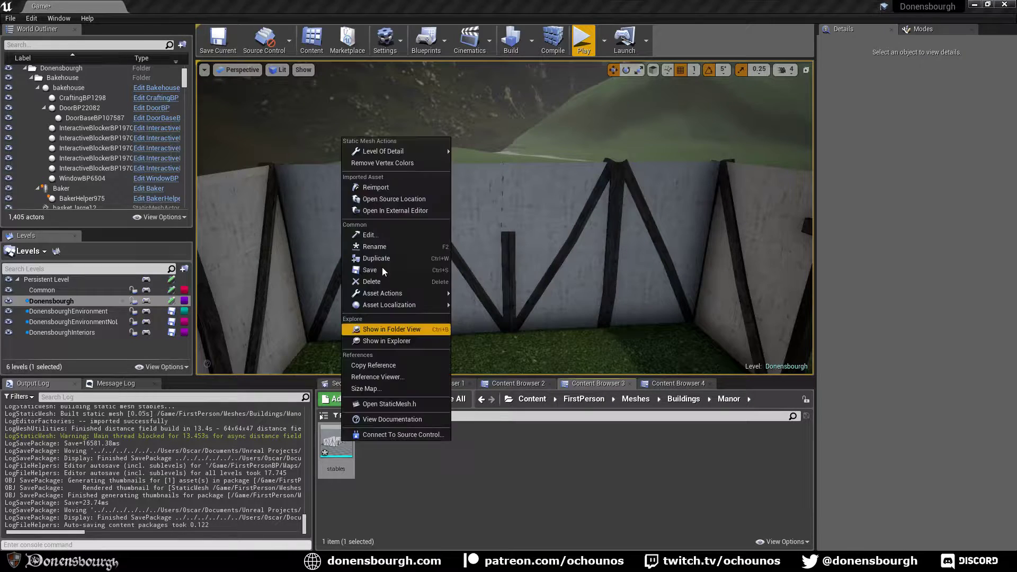
pyautogui.click(388, 186)
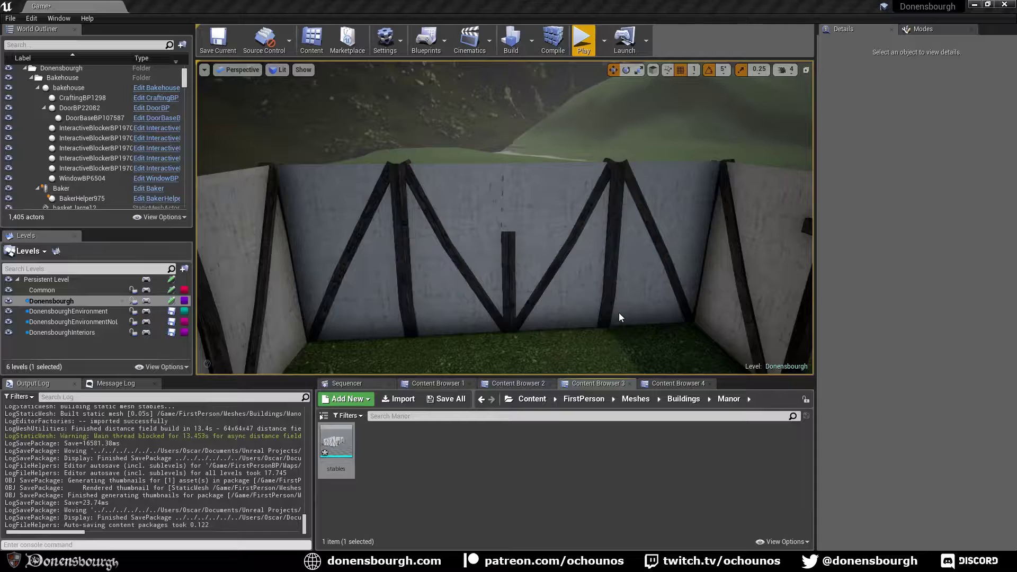
# - Fly around the reimported stables and examine the timbers on the inner and outer walls
pyautogui.moveTo(577, 332); pyautogui.dragTo(686, 355, button='right')
pyautogui.press('s')
pyautogui.press('a')
pyautogui.press('w')
pyautogui.moveTo(557, 307); pyautogui.dragTo(492, 311, button='right')
pyautogui.press('w')
pyautogui.press('w')
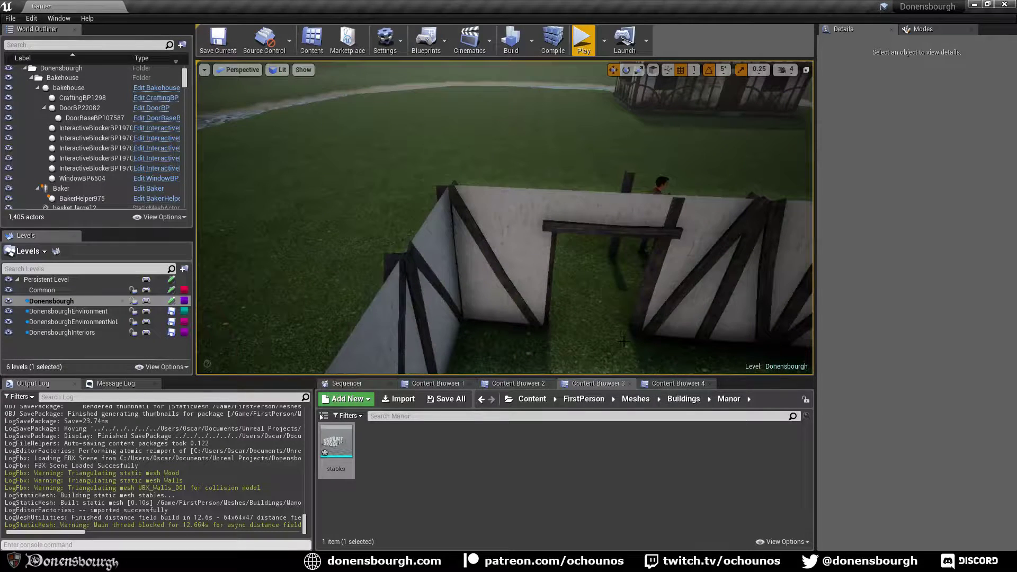
pyautogui.moveTo(627, 348); pyautogui.dragTo(613, 318, button='right')
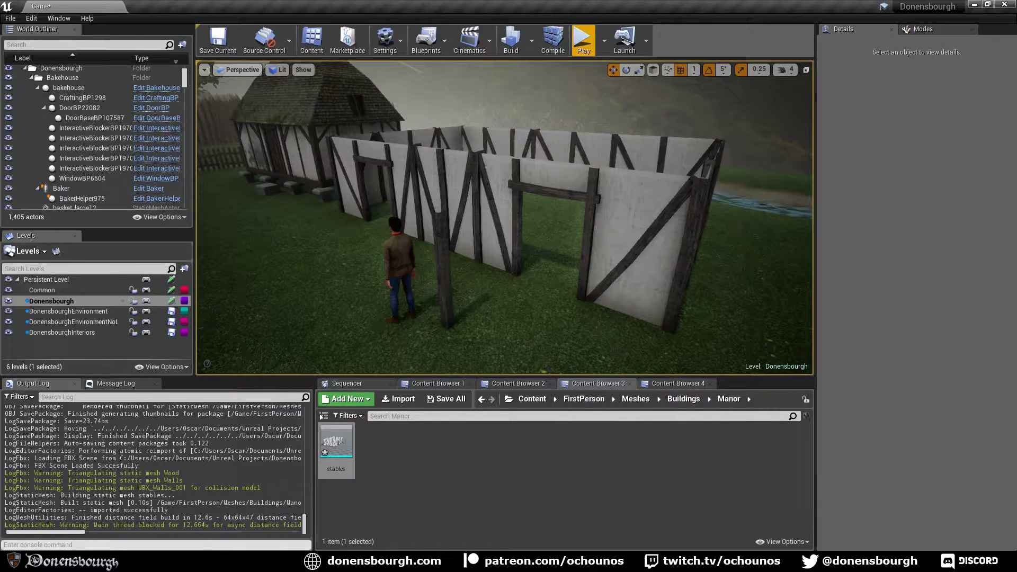
# - Compare the stables' doorway side and corner framing in Blender with the placed building in Unreal
pyautogui.click(143, 561)
pyautogui.moveTo(416, 326); pyautogui.dragTo(624, 308, button='middle')
pyautogui.scroll(-3, 606, 304)
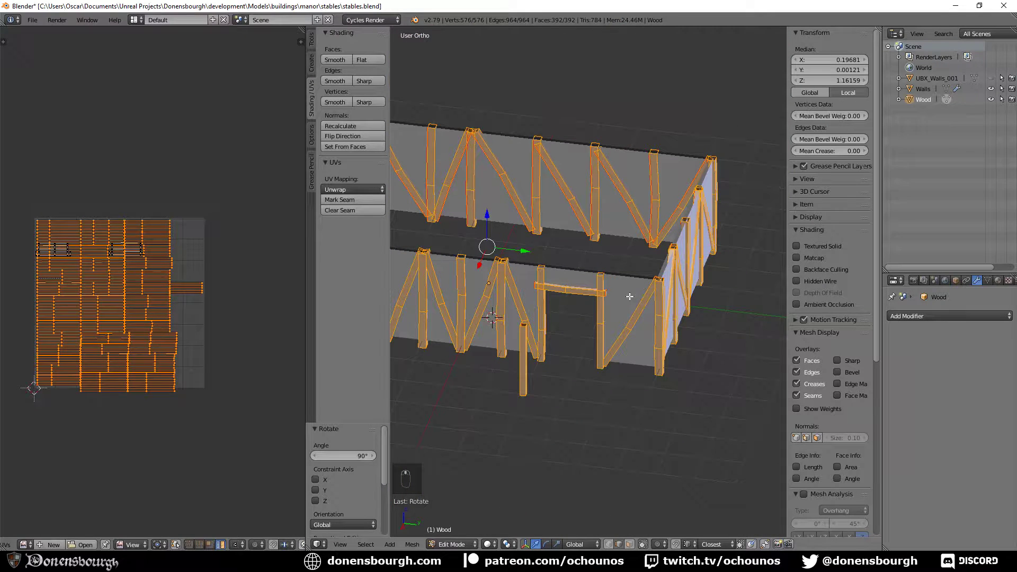
pyautogui.moveTo(534, 286); pyautogui.dragTo(702, 297, button='middle')
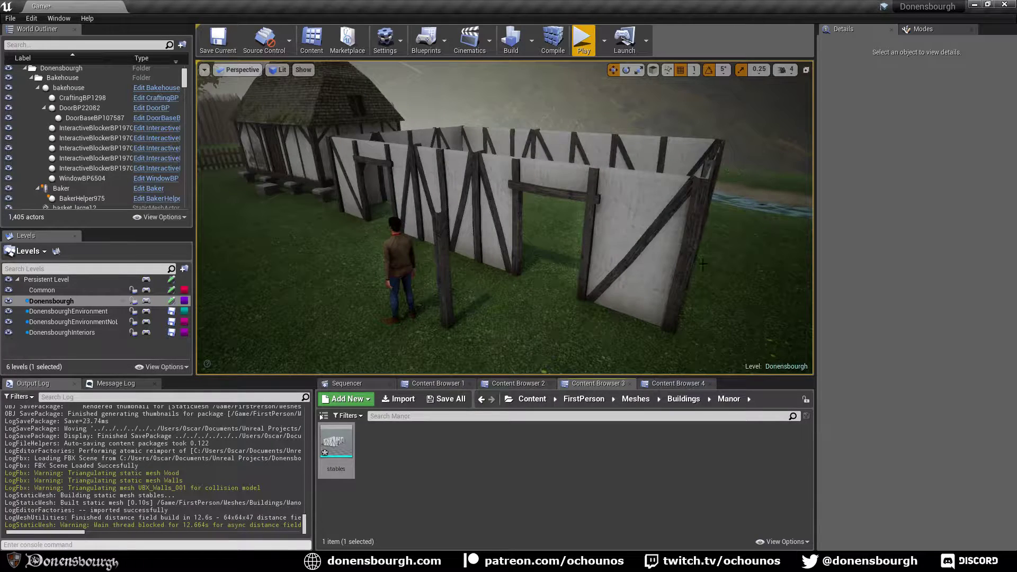
pyautogui.moveTo(605, 264); pyautogui.dragTo(538, 279, button='right')
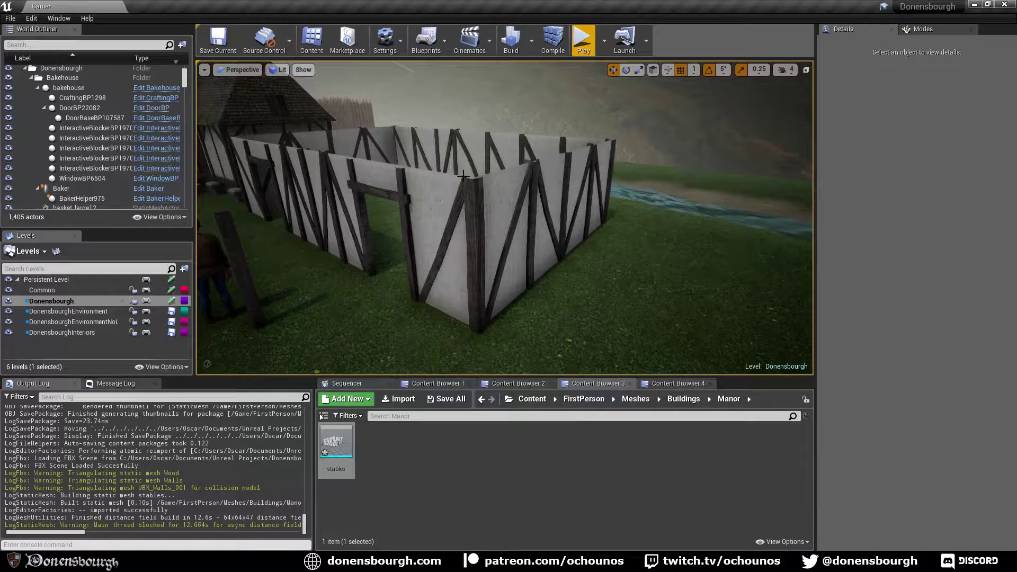
pyautogui.moveTo(413, 151); pyautogui.dragTo(491, 213, button='right')
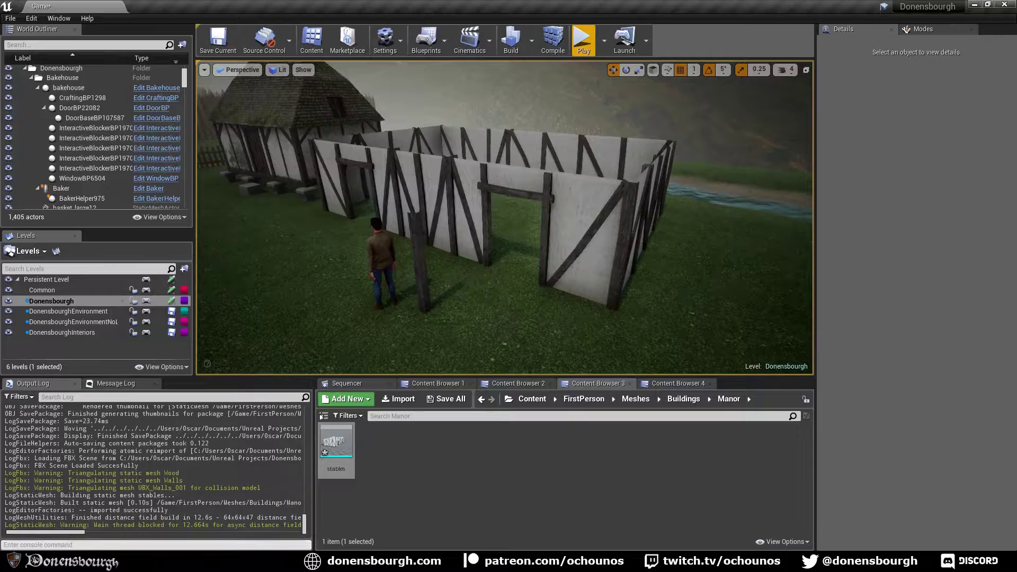
# - Switch back to Blender and duplicate the short loose post standing in front of the doorway wall in place
pyautogui.moveTo(247, 561)
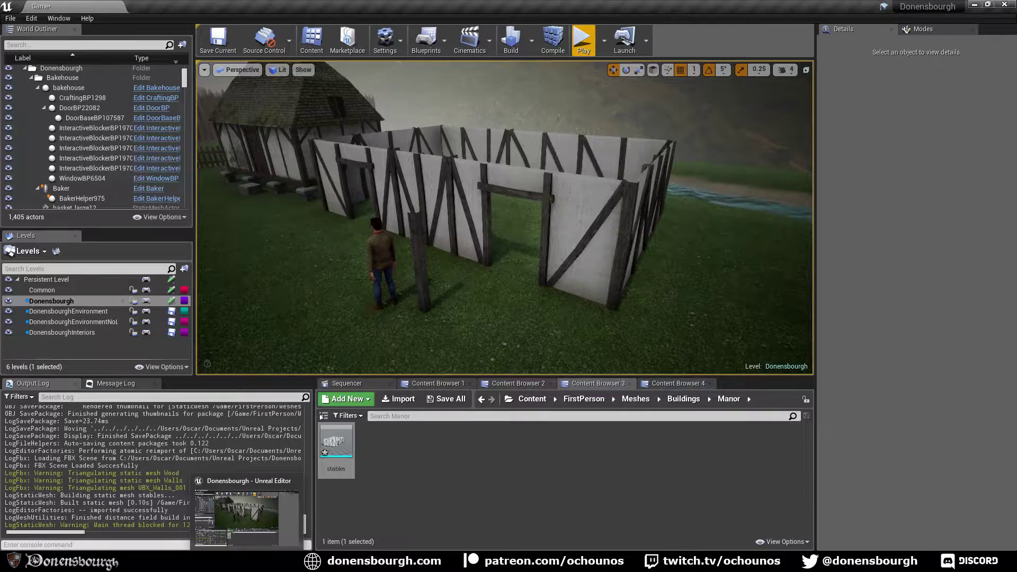
pyautogui.click(144, 562)
pyautogui.scroll(-1, 514, 331)
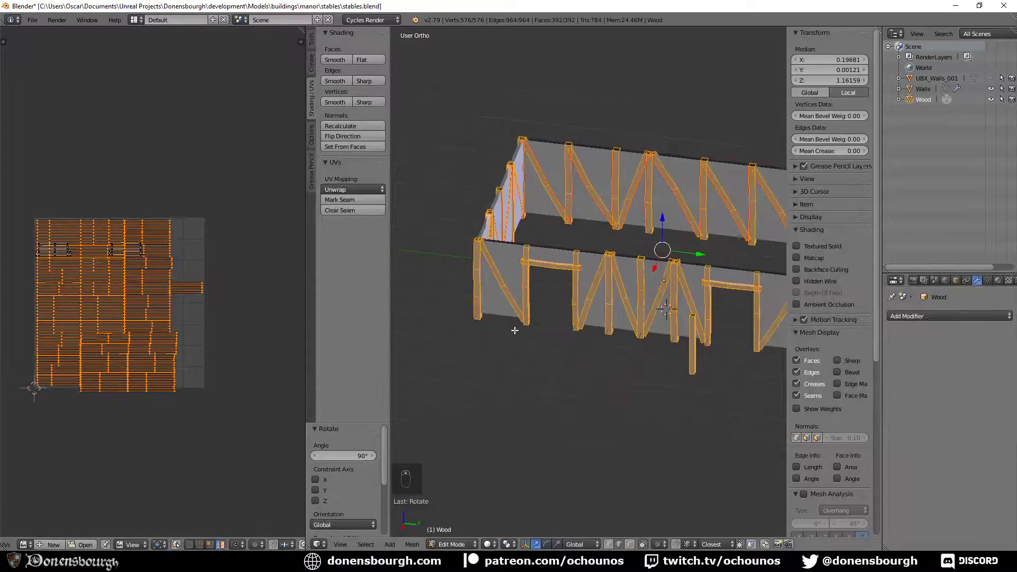
pyautogui.scroll(-2, 524, 341)
pyautogui.moveTo(534, 352); pyautogui.dragTo(586, 363, button='middle')
pyautogui.scroll(4, 609, 358)
pyautogui.scroll(3, 632, 410)
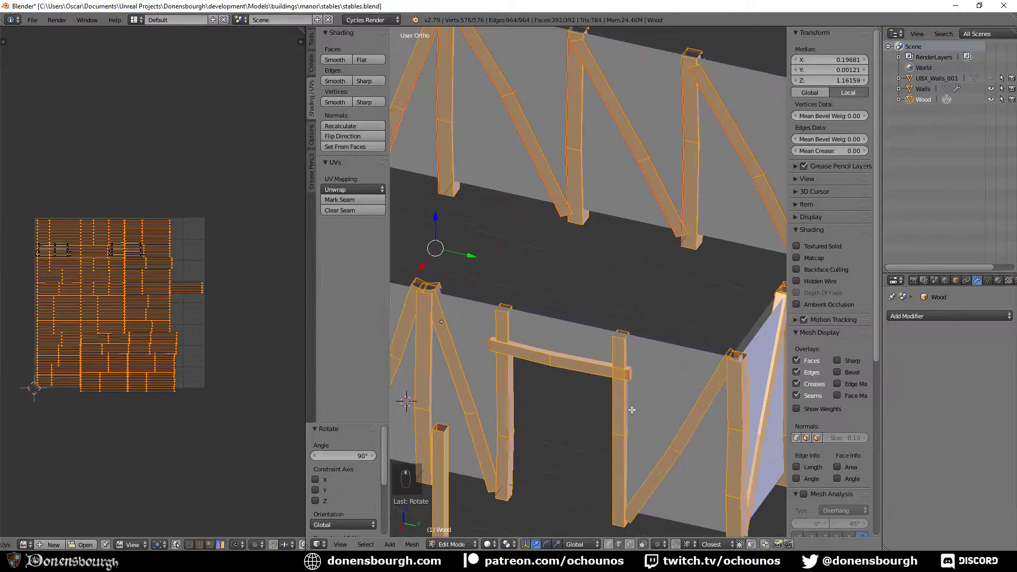
pyautogui.keyDown('shift'); pyautogui.moveTo(632, 409); pyautogui.dragTo(558, 296, button='middle'); pyautogui.keyUp('shift')
pyautogui.moveTo(563, 380); pyautogui.dragTo(589, 352, button='middle')
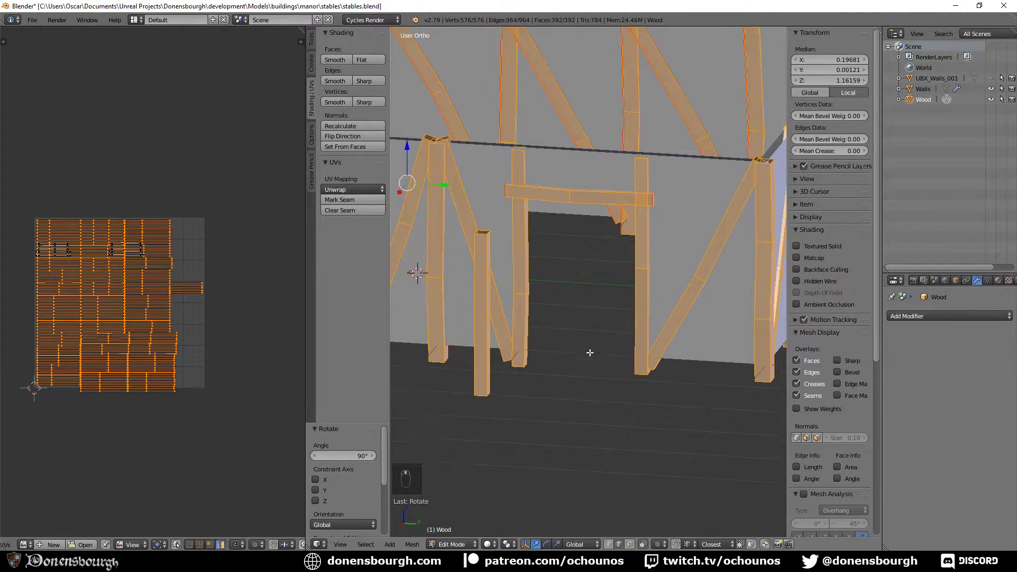
pyautogui.click(627, 532)
pyautogui.keyDown('alt'); pyautogui.click(483, 347); pyautogui.keyUp('alt')
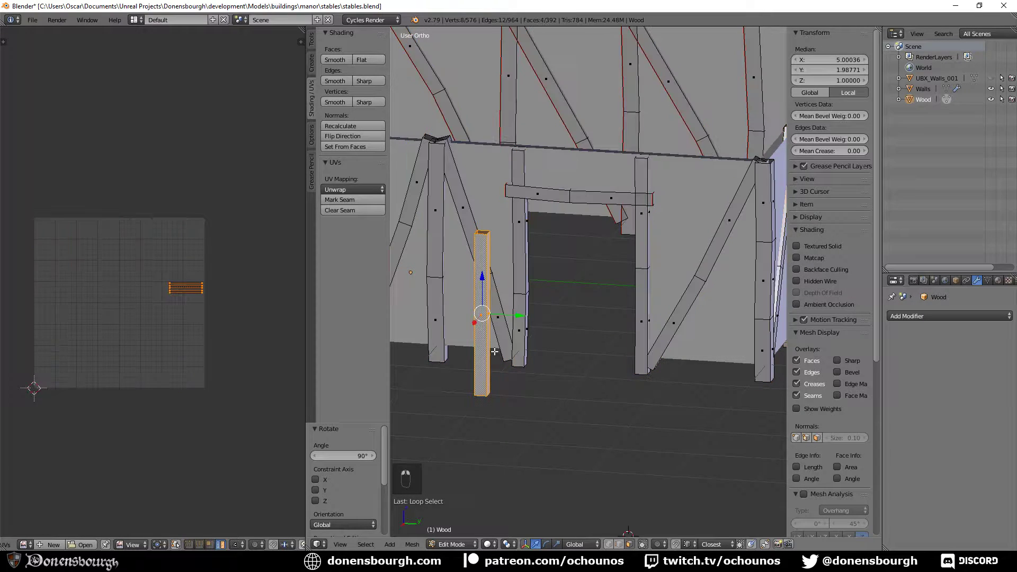
pyautogui.hotkey('shift', 'd')
pyautogui.rightClick(476, 294)
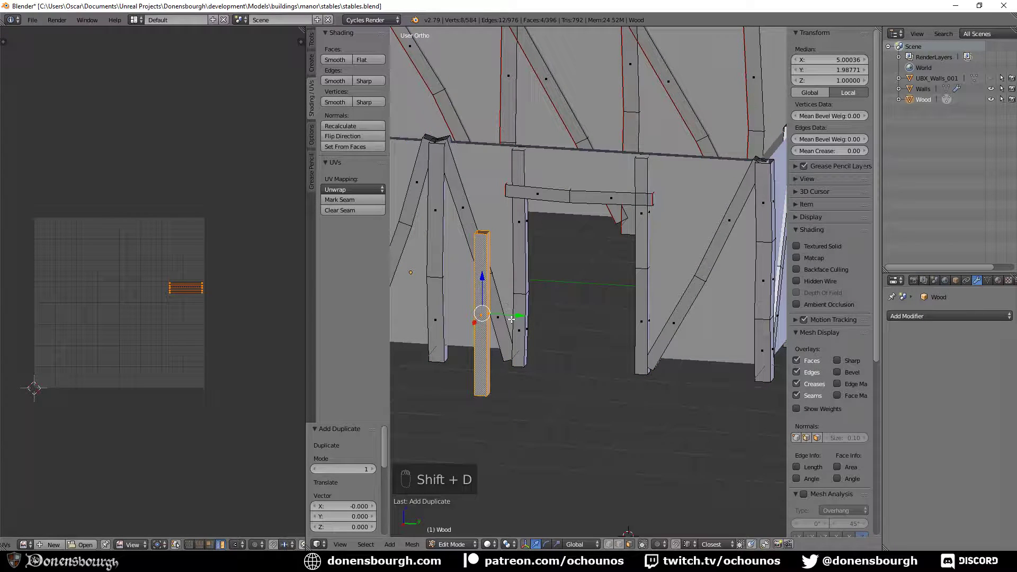
# - Move the copied post about 2.84 along Y and -1.95 along X to sit beside the wall's corner post
pyautogui.moveTo(511, 319); pyautogui.dragTo(740, 323)
pyautogui.moveTo(739, 323); pyautogui.dragTo(596, 371, button='middle')
pyautogui.scroll(3, 609, 422)
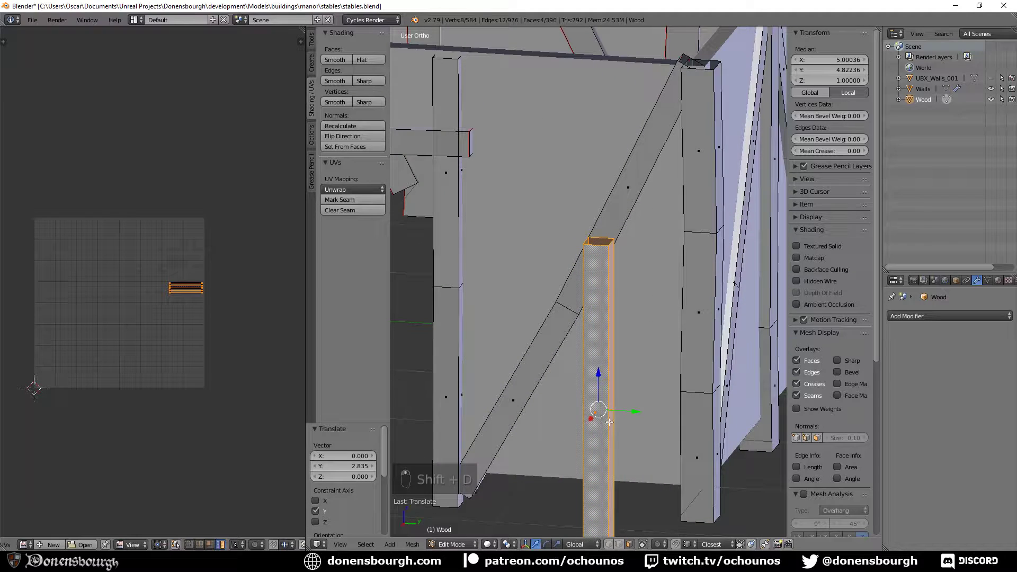
pyautogui.moveTo(591, 419); pyautogui.dragTo(637, 335)
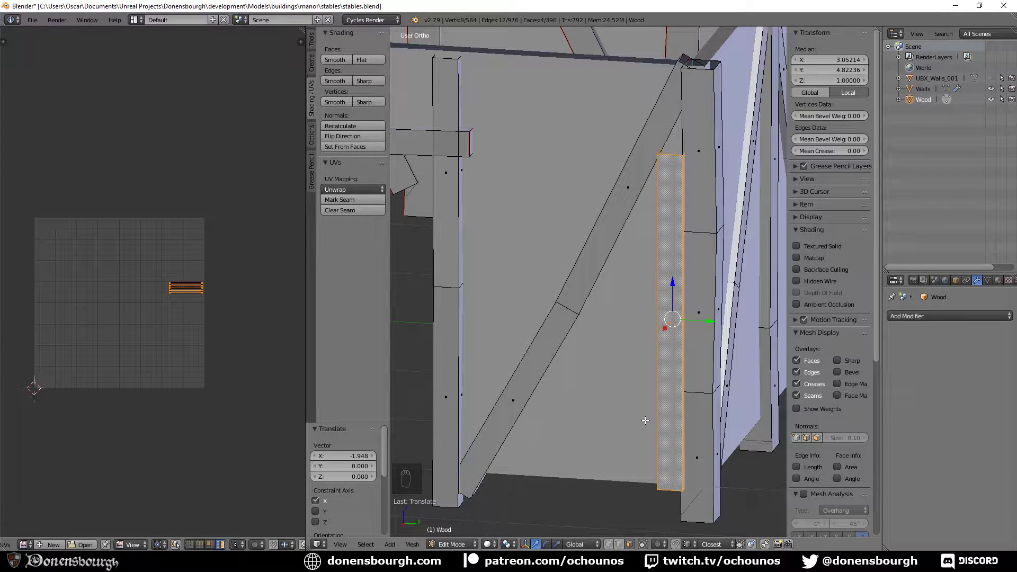
# - Tilt the copied post about 35° around X, lower it to about Z 0.13 and shift it about -0.10 along X against the wall
pyautogui.press('r')
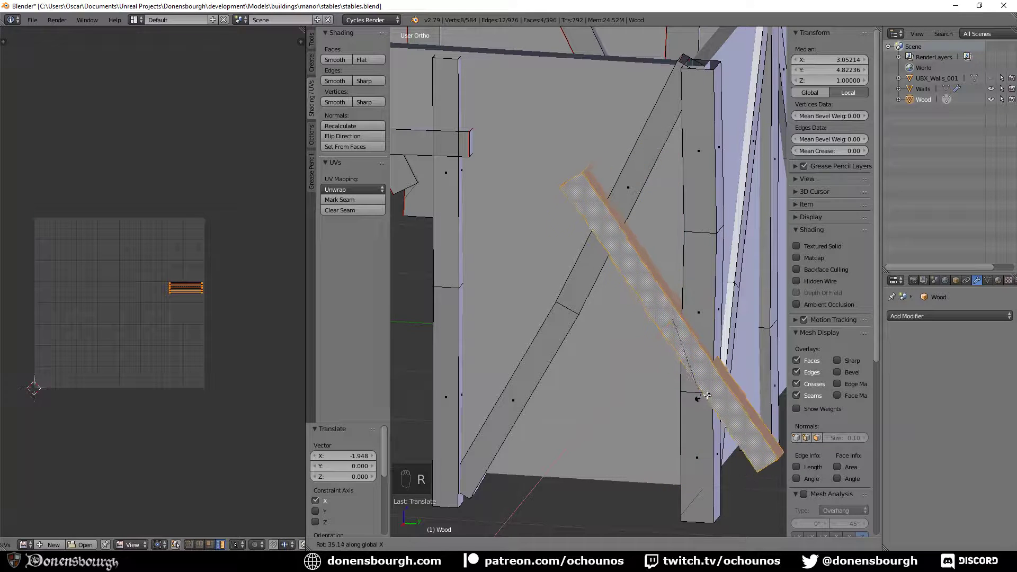
pyautogui.click(704, 395)
pyautogui.moveTo(671, 290); pyautogui.dragTo(638, 454)
pyautogui.moveTo(637, 455); pyautogui.dragTo(650, 386, button='middle')
pyautogui.moveTo(650, 377); pyautogui.dragTo(626, 324)
pyautogui.moveTo(626, 324); pyautogui.dragTo(599, 336, button='middle')
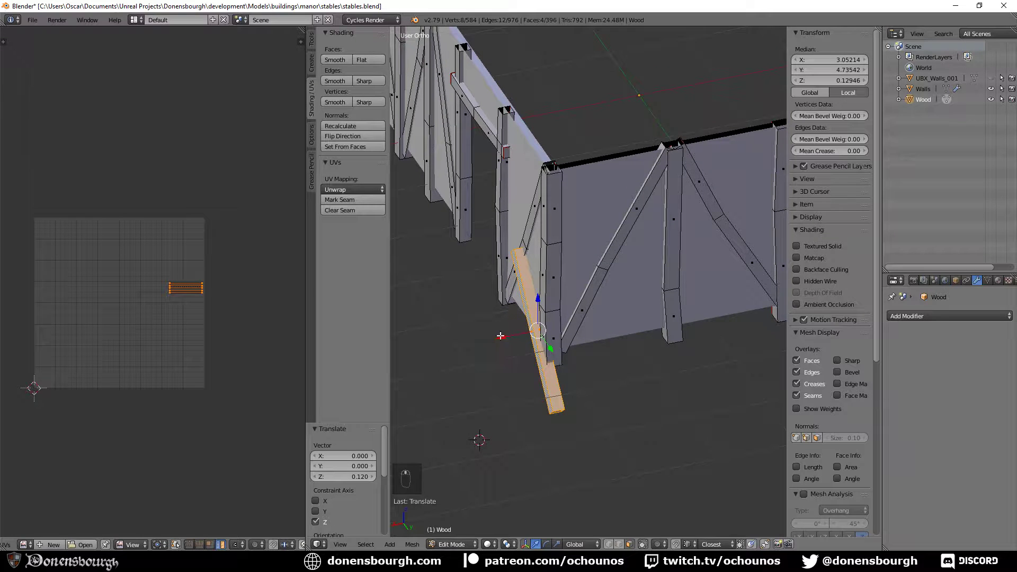
pyautogui.moveTo(500, 336); pyautogui.dragTo(508, 336)
# - Select the two front faces of the existing diagonal brace beside the corner post and move them about 0.013 along X
pyautogui.moveTo(509, 335); pyautogui.dragTo(453, 336, button='middle')
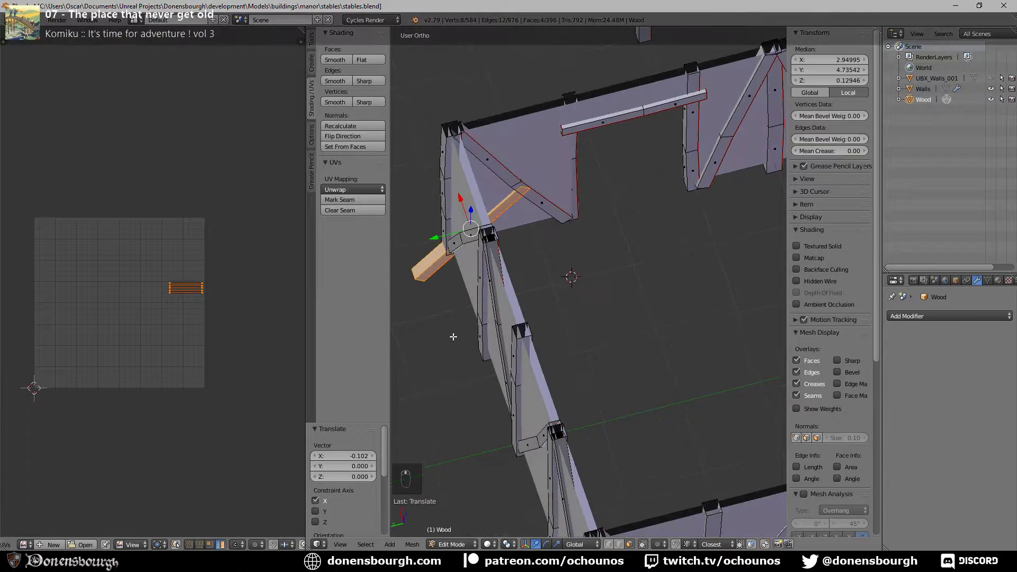
pyautogui.scroll(3, 505, 278)
pyautogui.keyDown('shift'); pyautogui.moveTo(510, 248); pyautogui.dragTo(522, 305, button='middle'); pyautogui.keyUp('shift')
pyautogui.scroll(1, 634, 335)
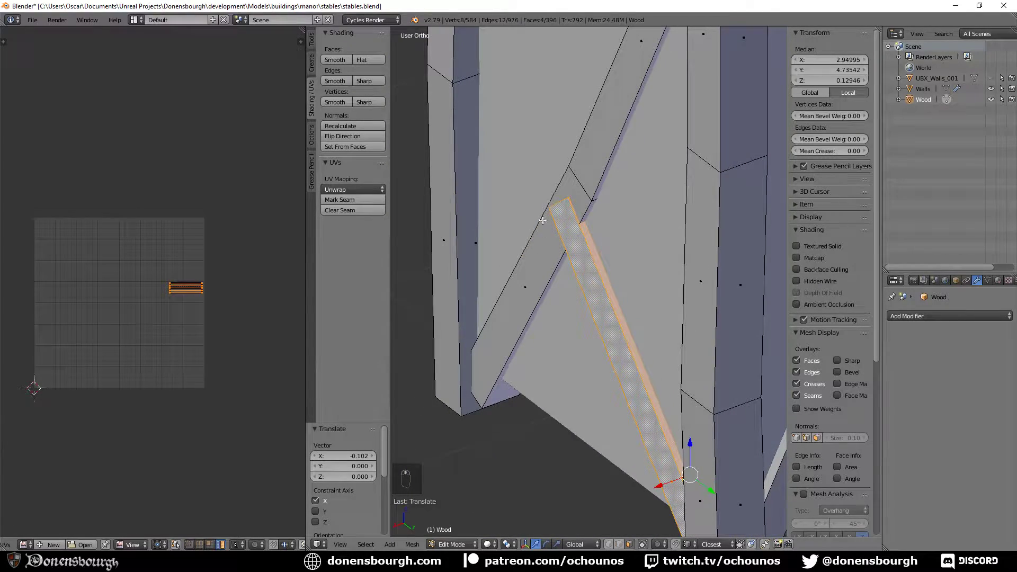
pyautogui.rightClick(524, 281)
pyautogui.keyDown('shift'); pyautogui.rightClick(622, 59); pyautogui.keyUp('shift')
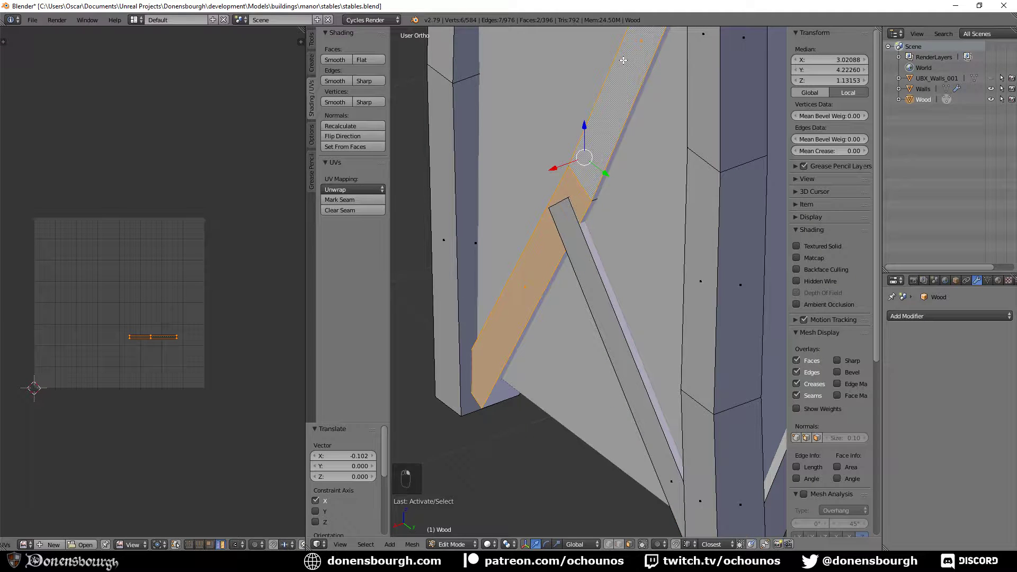
pyautogui.moveTo(628, 184); pyautogui.dragTo(590, 195, button='middle')
pyautogui.moveTo(550, 174); pyautogui.dragTo(547, 174)
pyautogui.scroll(-1, 549, 214)
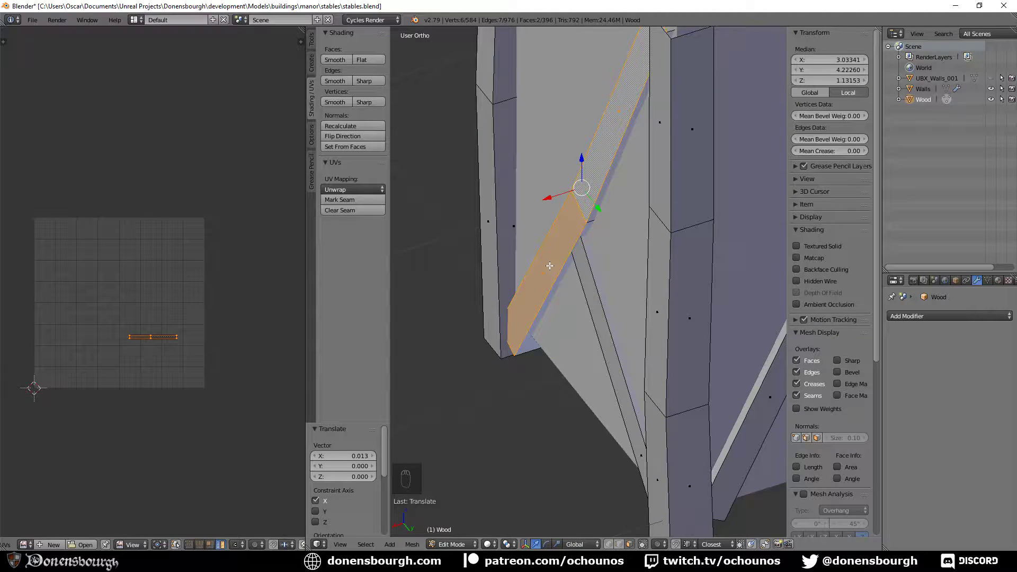
pyautogui.scroll(-5, 550, 266)
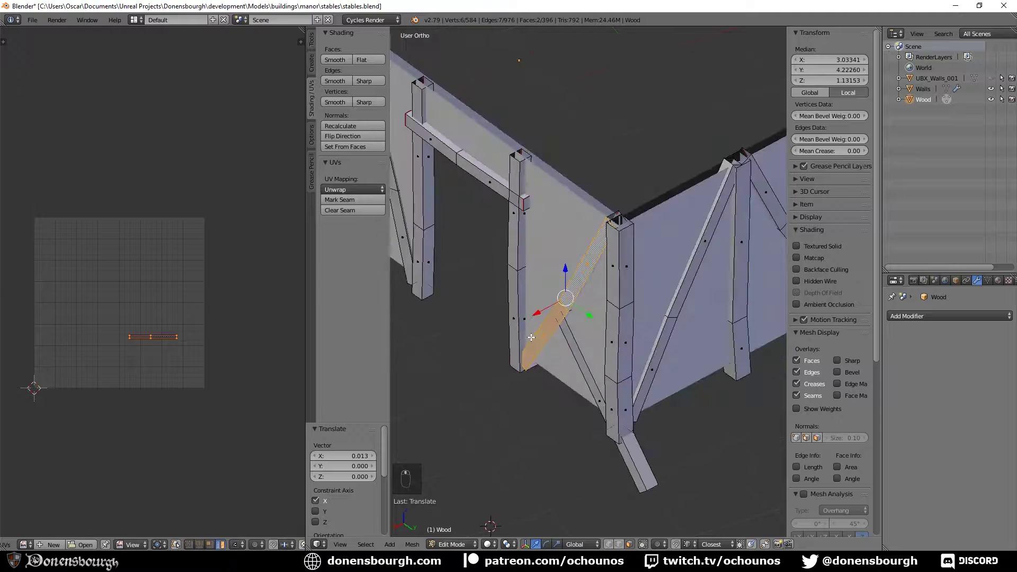
pyautogui.moveTo(531, 337); pyautogui.dragTo(564, 350, button='middle')
pyautogui.scroll(-3, 535, 340)
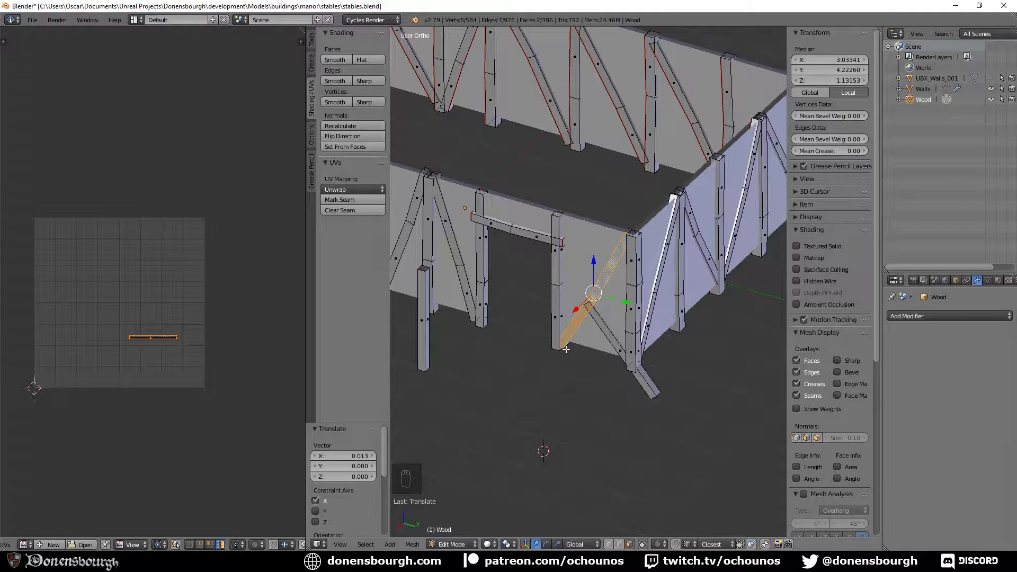
pyautogui.moveTo(590, 350); pyautogui.dragTo(582, 360, button='middle')
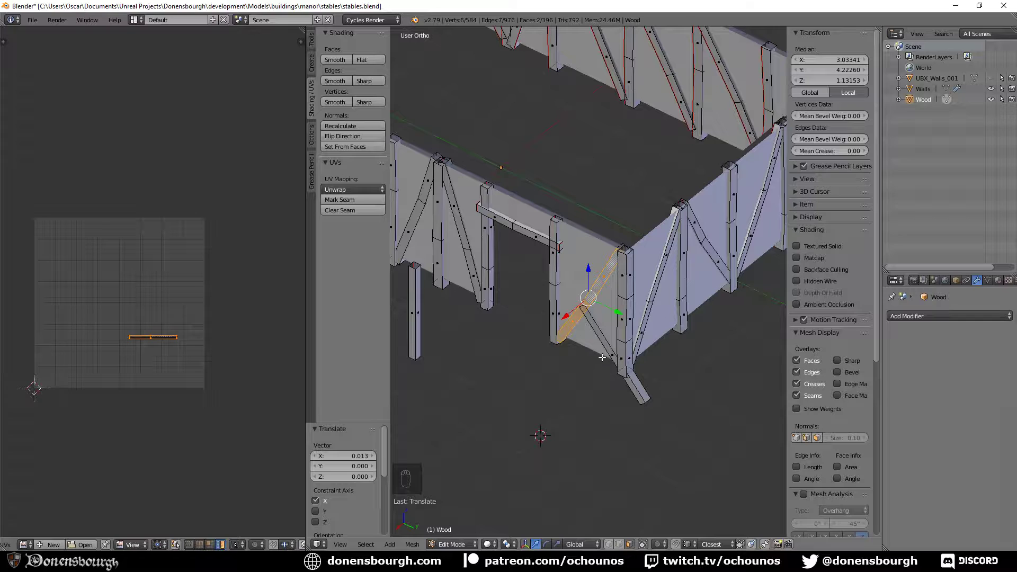
# - Select the tilted short post beside the corner post and move it about -0.012 along X
pyautogui.scroll(4, 588, 365)
pyautogui.moveTo(594, 349); pyautogui.dragTo(599, 346, button='middle')
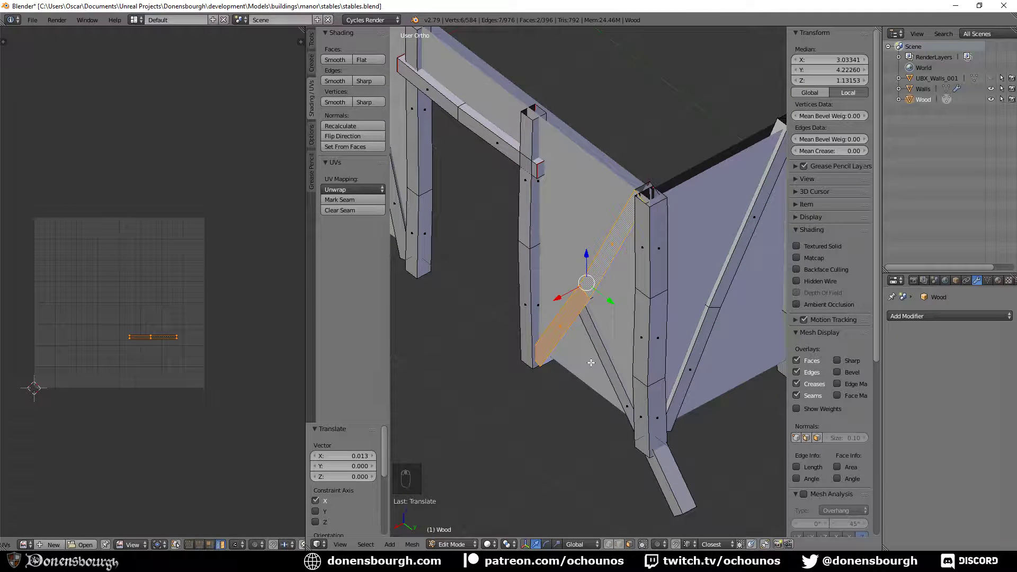
pyautogui.moveTo(590, 363); pyautogui.dragTo(637, 403, button='middle')
pyautogui.keyDown('alt'); pyautogui.rightClick(709, 446); pyautogui.keyUp('alt')
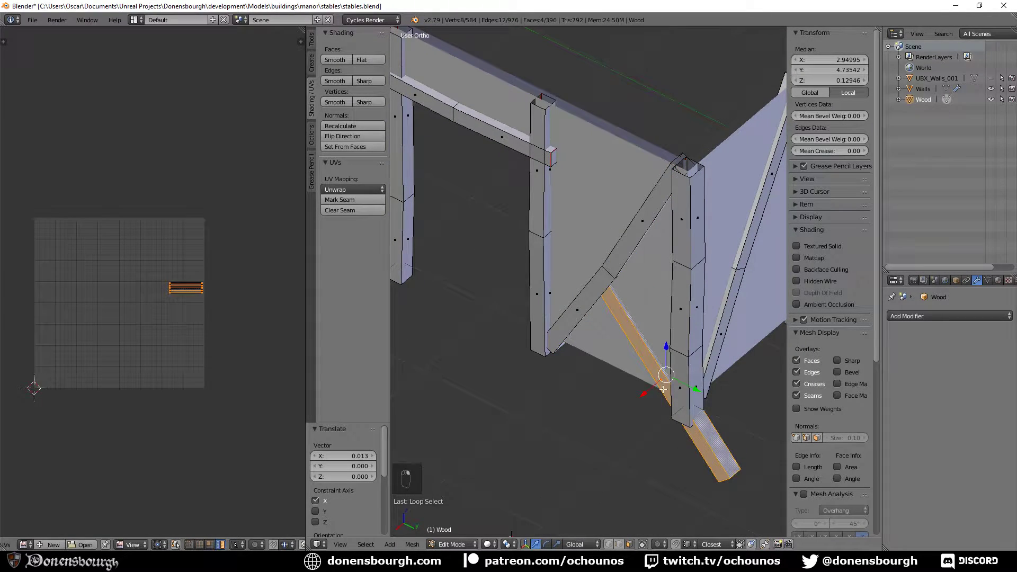
pyautogui.moveTo(647, 392); pyautogui.dragTo(672, 376)
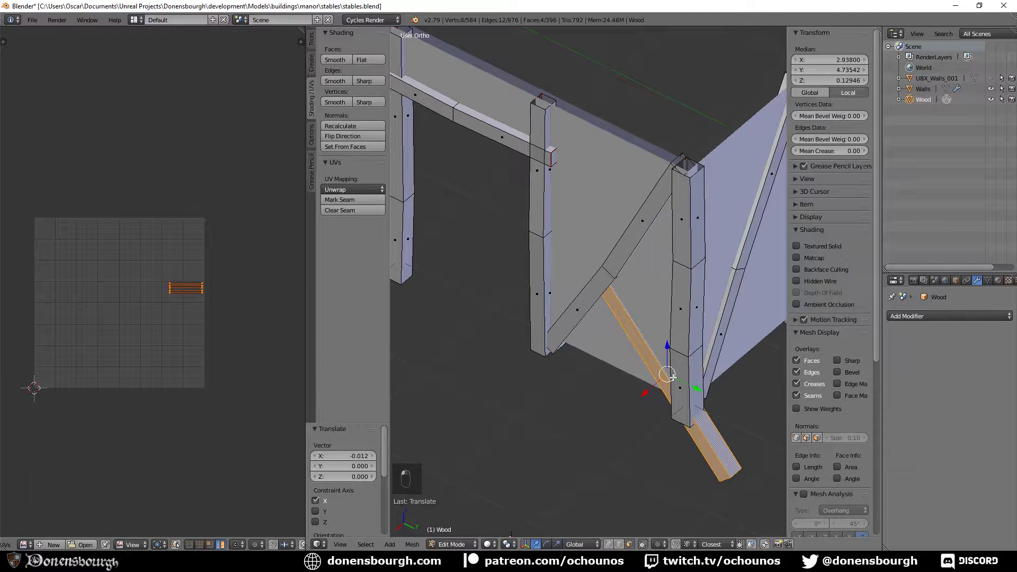
# - Scale the tilted short post uniformly to about 0.867 and shift it about 0.013 along X
pyautogui.moveTo(671, 377); pyautogui.dragTo(506, 321, button='middle')
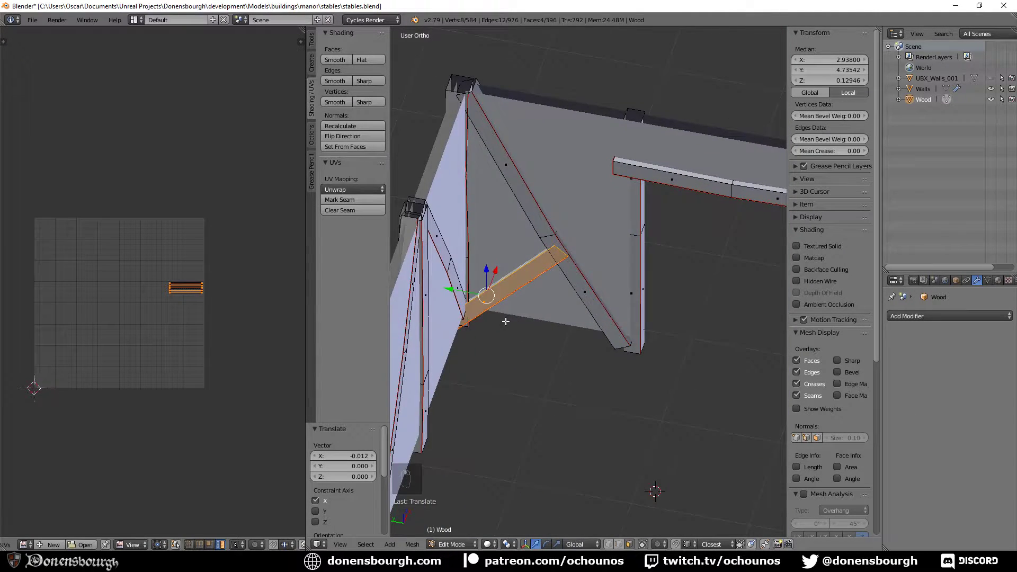
pyautogui.scroll(2, 506, 322)
pyautogui.keyDown('shift'); pyautogui.moveTo(487, 322); pyautogui.dragTo(572, 344, button='middle'); pyautogui.keyUp('shift')
pyautogui.press('s')
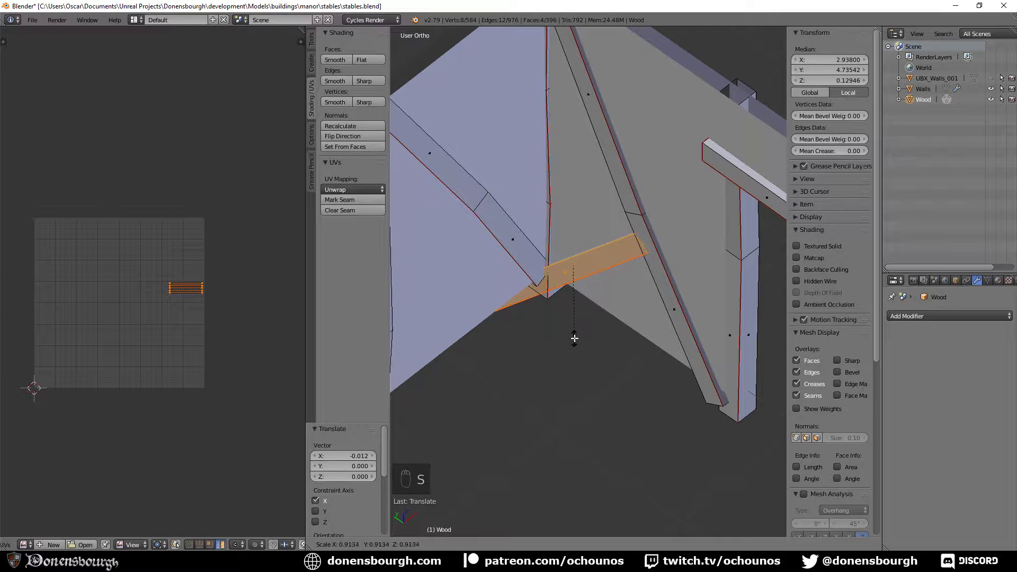
pyautogui.click(575, 341)
pyautogui.moveTo(576, 350); pyautogui.dragTo(392, 352, button='middle')
pyautogui.press('g')
pyautogui.press('x')
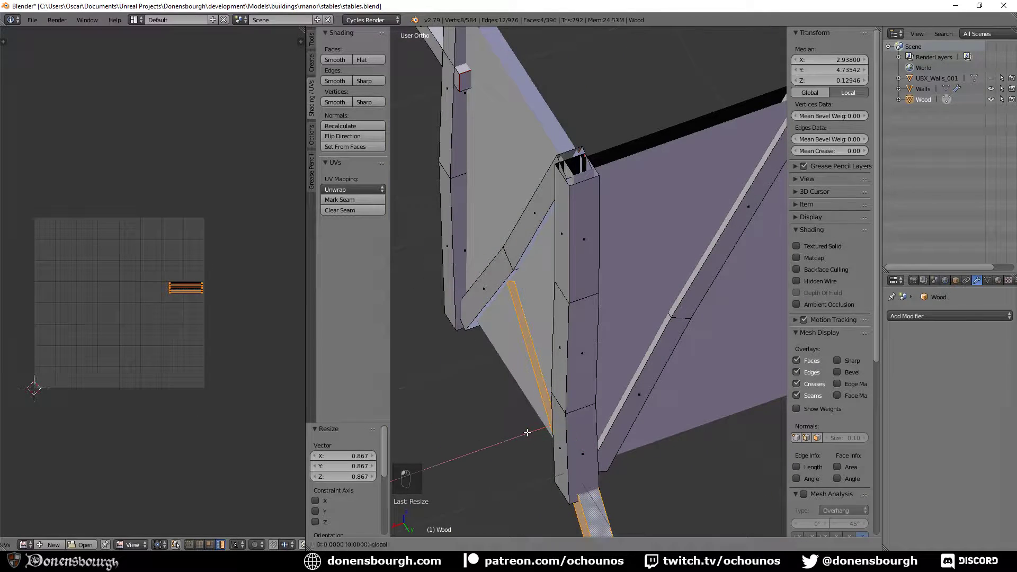
pyautogui.click(529, 429)
# - Move the tilted short post about -0.021 along Y and 0.109 along Z so it meets the long diagonal brace
pyautogui.moveTo(530, 430); pyautogui.dragTo(609, 416, button='middle')
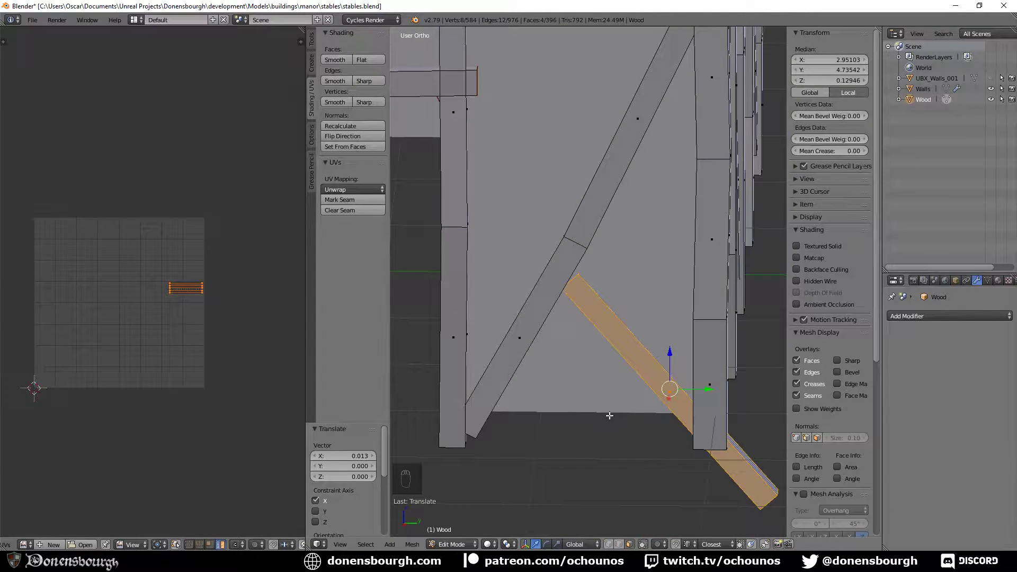
pyautogui.press('KP_1')
pyautogui.press('KP_3')
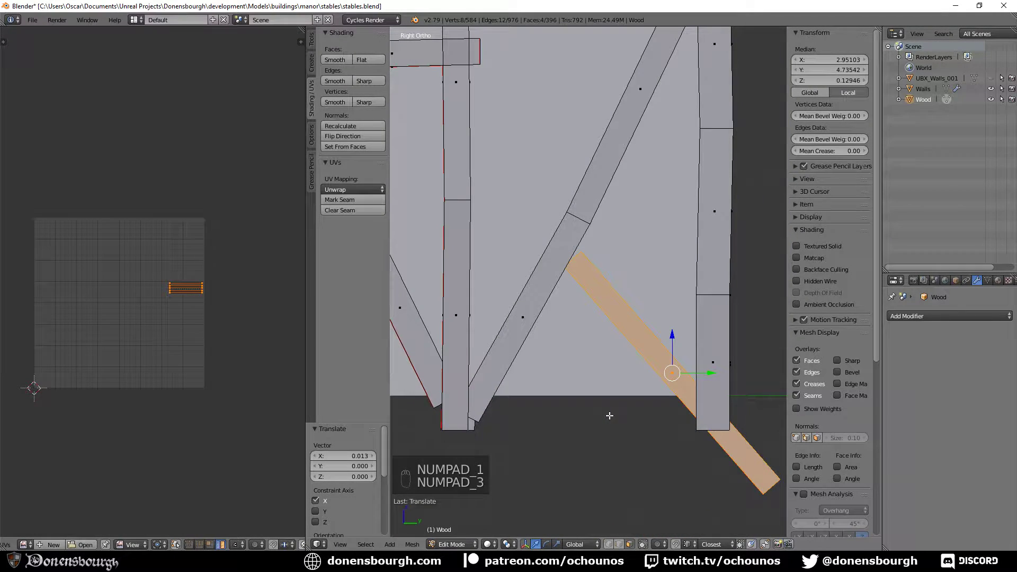
pyautogui.press('g')
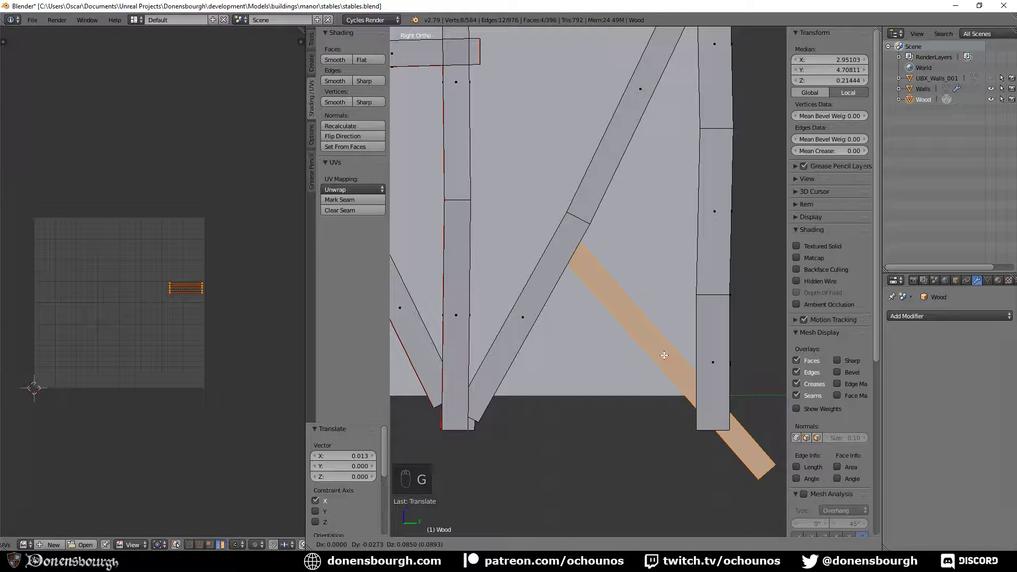
pyautogui.click(664, 355)
# - Fill the open lower end of the short brace with a face and set the transform orientation to Normal
pyautogui.scroll(-3, 651, 391)
pyautogui.moveTo(650, 390); pyautogui.dragTo(618, 413, button='middle')
pyautogui.scroll(4, 618, 424)
pyautogui.moveTo(658, 373); pyautogui.dragTo(621, 434, button='middle')
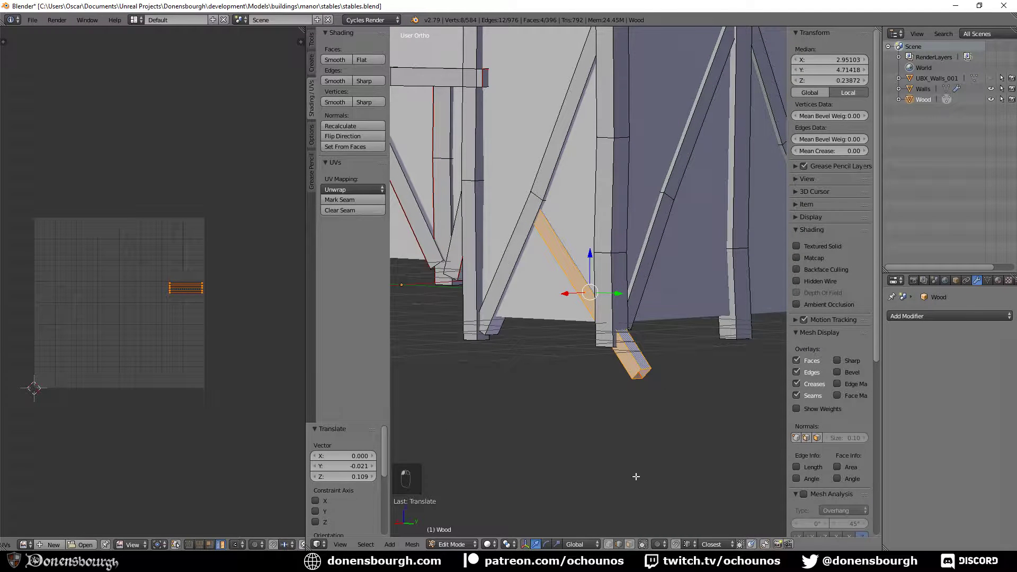
pyautogui.keyDown('alt'); pyautogui.click(637, 371); pyautogui.keyUp('alt')
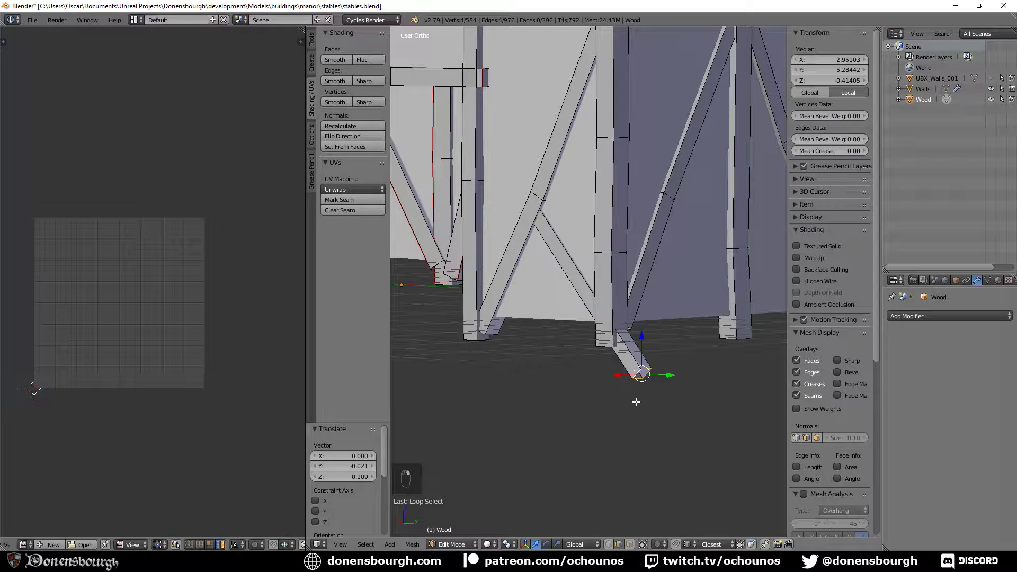
pyautogui.press('f')
pyautogui.click(580, 543)
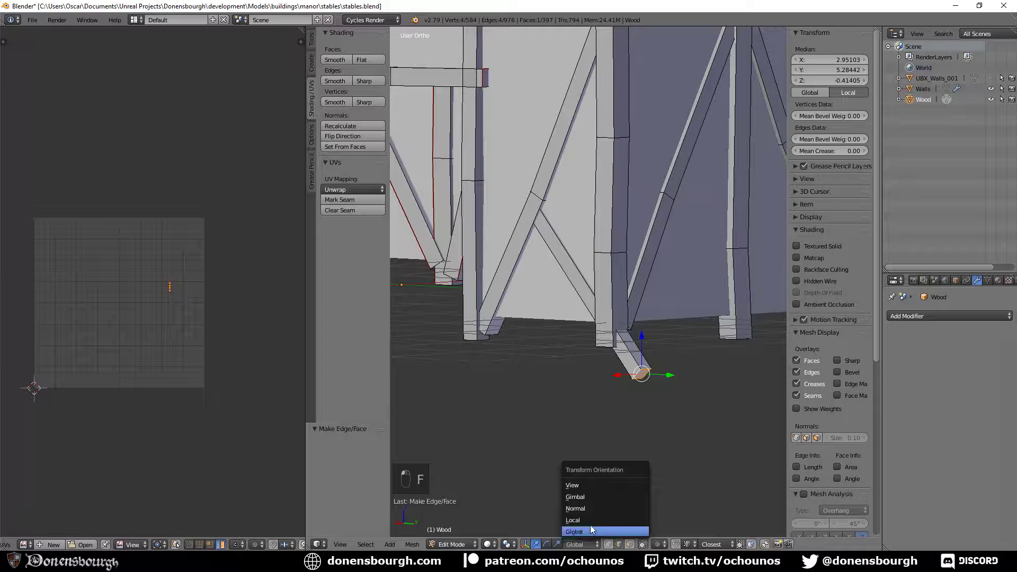
pyautogui.click(583, 505)
# - Shorten the short brace by moving its end face about -0.425 along the normal Z axis, and delete that face
pyautogui.moveTo(659, 402); pyautogui.dragTo(615, 395)
pyautogui.press('x')
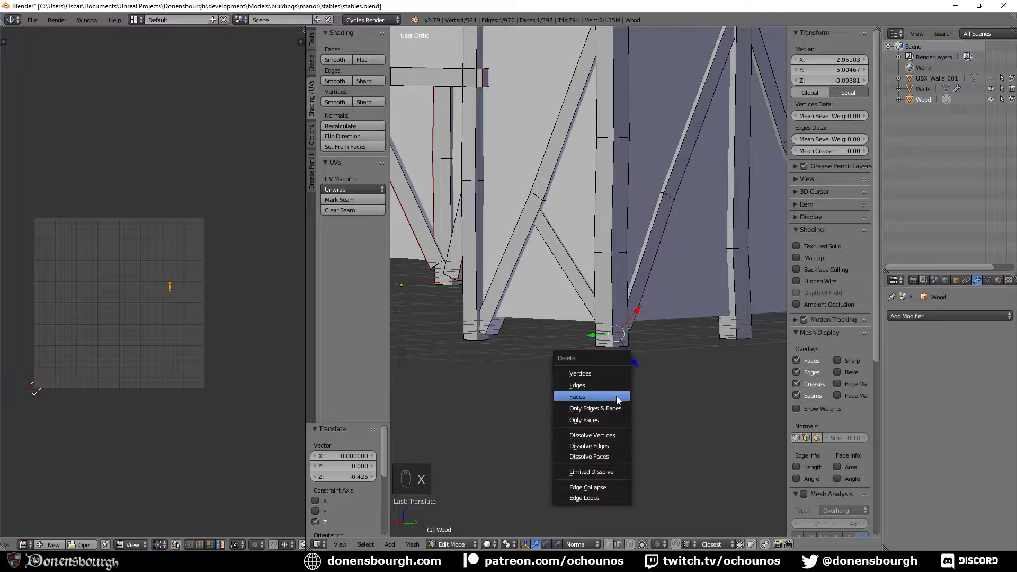
pyautogui.click(615, 396)
# - Duplicate the short brace and move the copy about -0.564 along Y and 1.581 along Z, between the doorway post's top and the long brace
pyautogui.scroll(-3, 545, 367)
pyautogui.moveTo(545, 366); pyautogui.dragTo(566, 414, button='middle')
pyautogui.scroll(5, 566, 413)
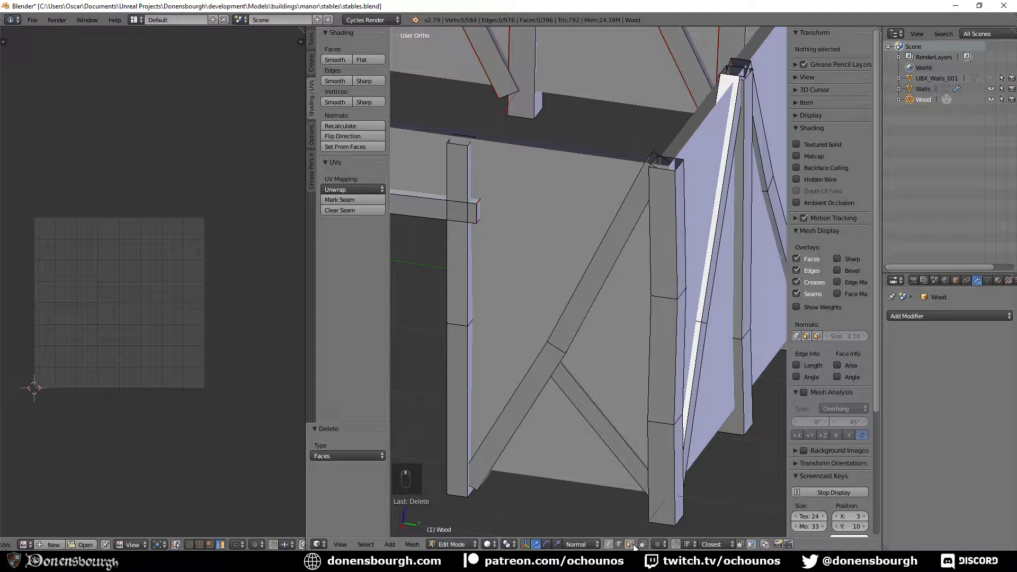
pyautogui.keyDown('alt'); pyautogui.rightClick(616, 453); pyautogui.keyUp('alt')
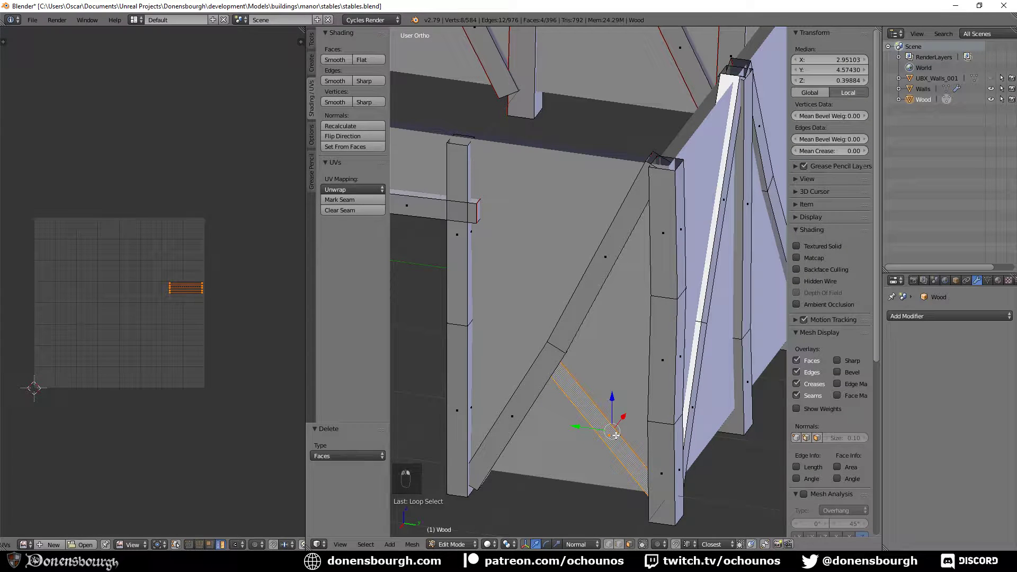
pyautogui.hotkey('shift', 'd')
pyautogui.press('KP_3')
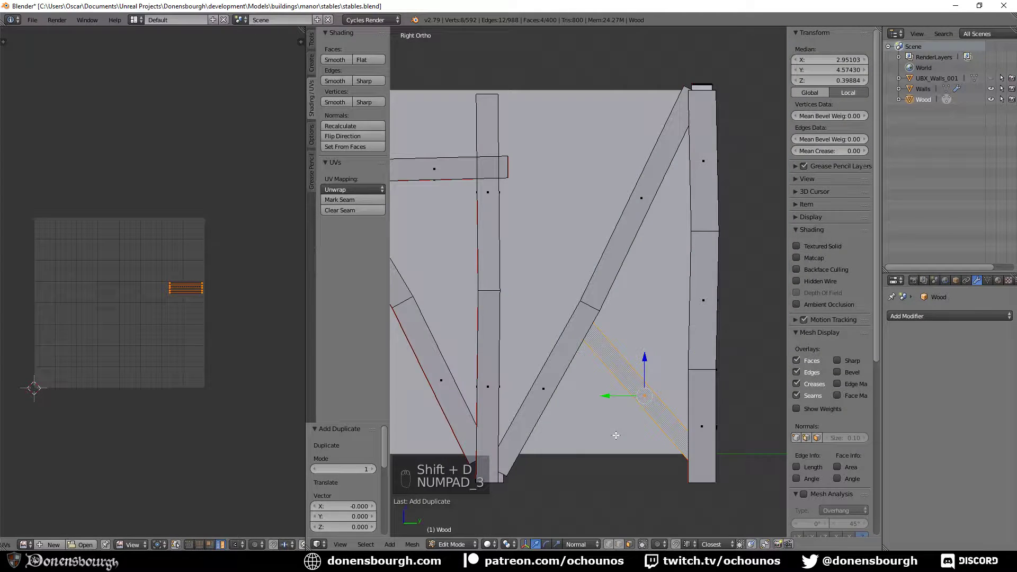
pyautogui.press('g')
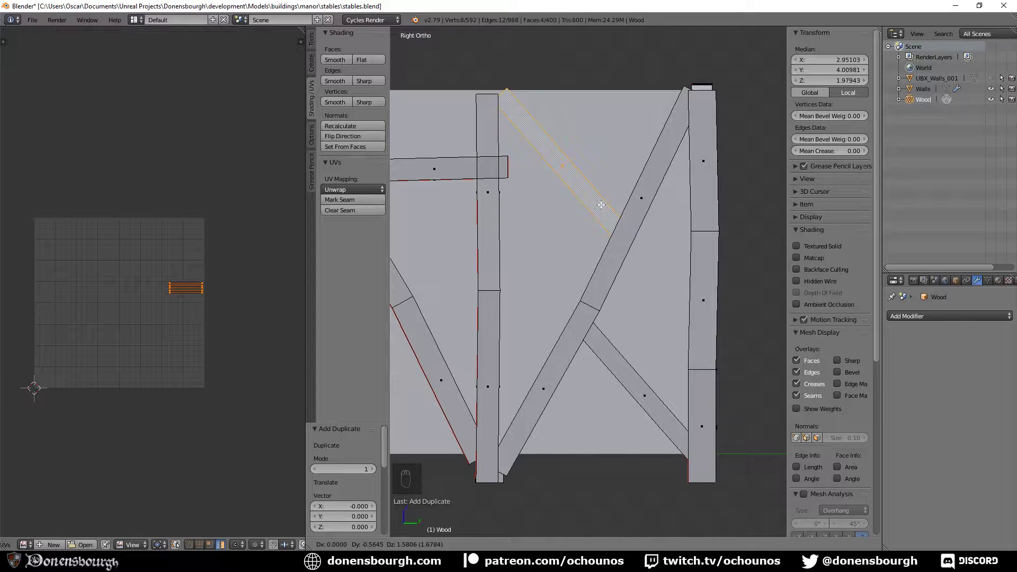
pyautogui.click(600, 205)
# - Add the lower short brace to the selection so both short braces crossing the long diagonal are selected
pyautogui.moveTo(604, 284); pyautogui.dragTo(640, 345, button='middle')
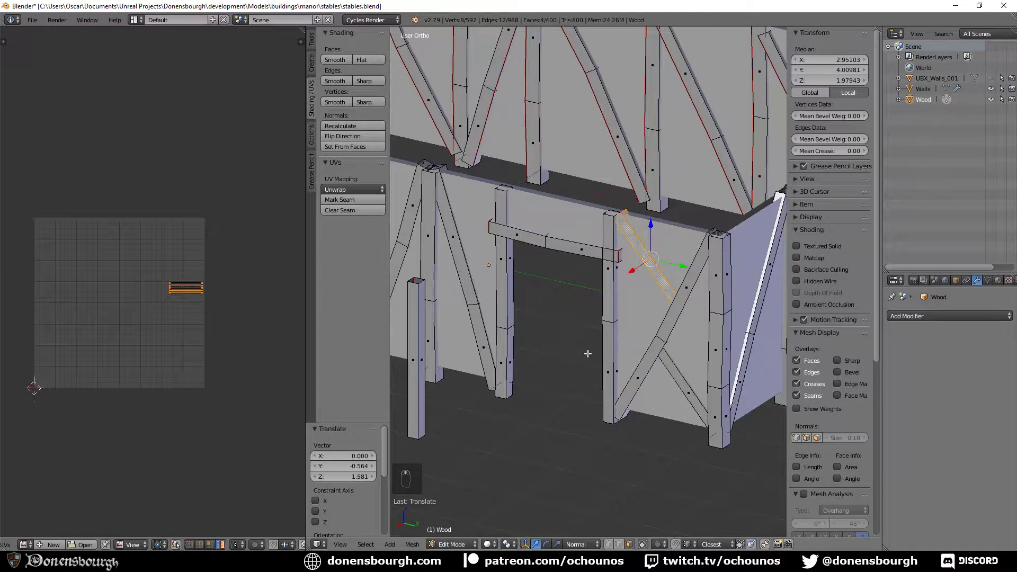
pyautogui.scroll(-3, 587, 354)
pyautogui.keyDown('shift'); pyautogui.moveTo(564, 357); pyautogui.dragTo(641, 393, button='middle'); pyautogui.keyUp('shift')
pyautogui.keyDown('shift'); pyautogui.moveTo(569, 386); pyautogui.dragTo(638, 373, button='middle'); pyautogui.keyUp('shift')
pyautogui.scroll(-3, 707, 375)
pyautogui.scroll(3, 642, 373)
pyautogui.keyDown('shift'); pyautogui.moveTo(719, 372); pyautogui.dragTo(508, 319, button='middle'); pyautogui.keyUp('shift')
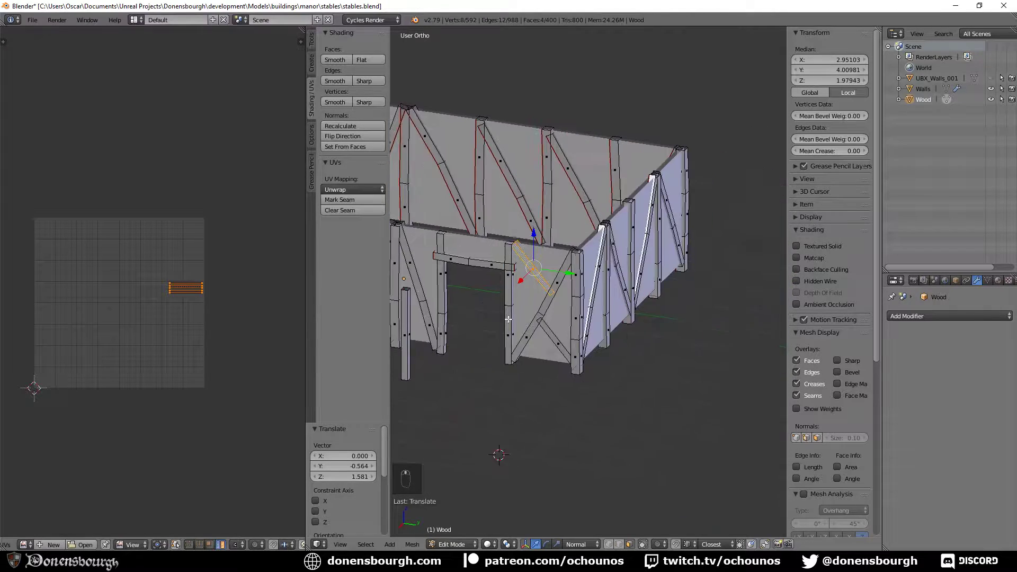
pyautogui.scroll(5, 537, 367)
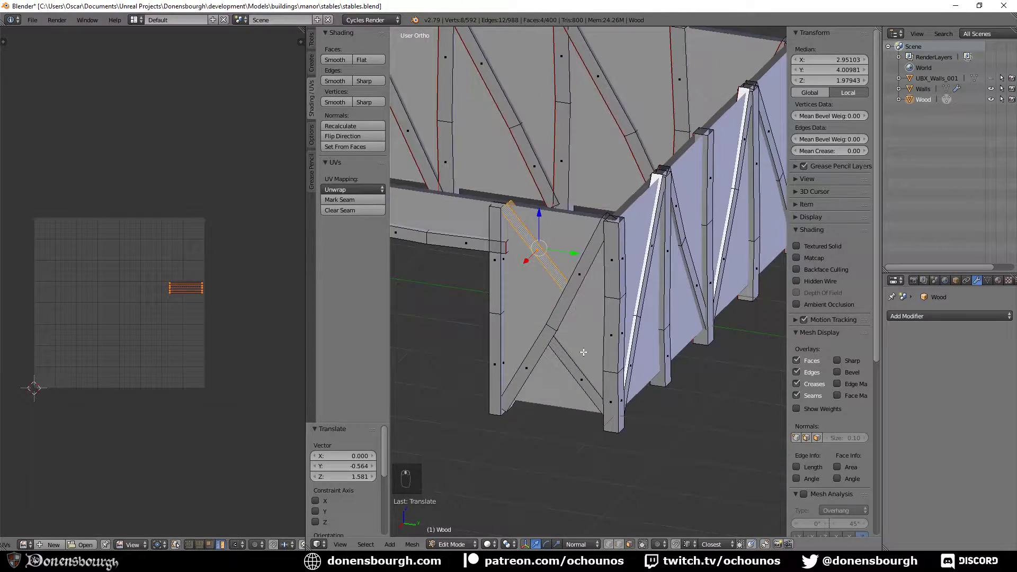
pyautogui.keyDown('alt'); pyautogui.keyDown('shift'); pyautogui.rightClick(575, 367); pyautogui.keyUp('shift'); pyautogui.keyUp('alt')
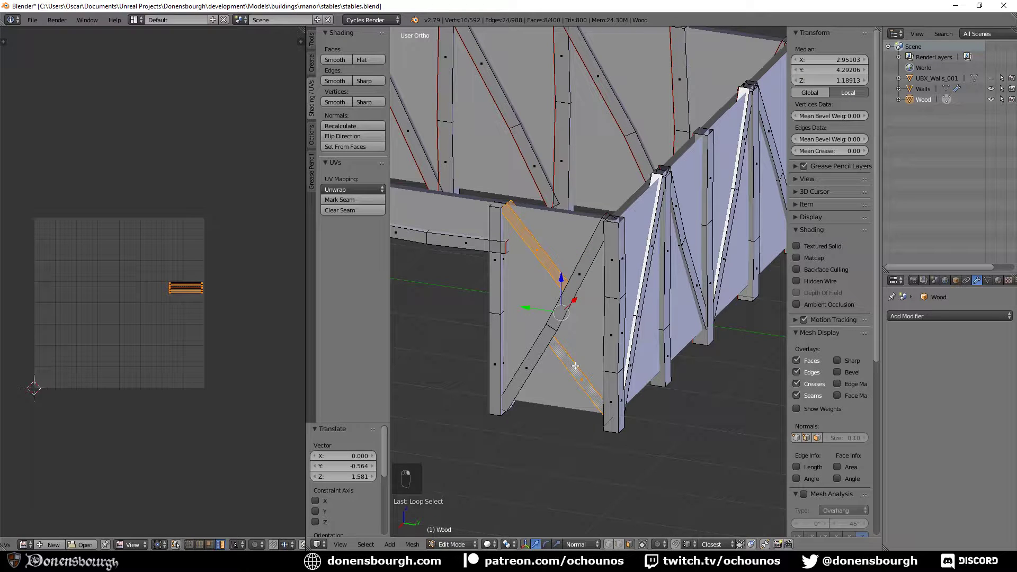
# - Duplicate the selected two-piece diagonal brace on the end panel and rotate the copy 180° about the Z axis
pyautogui.hotkey('shift', 'd')
pyautogui.write('r')
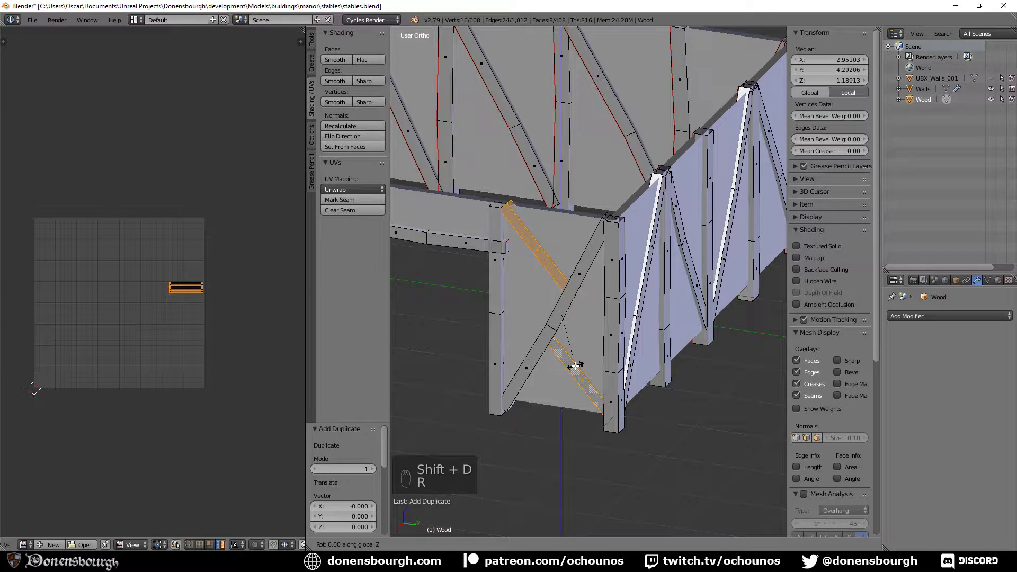
pyautogui.write('180')
pyautogui.press('Return')
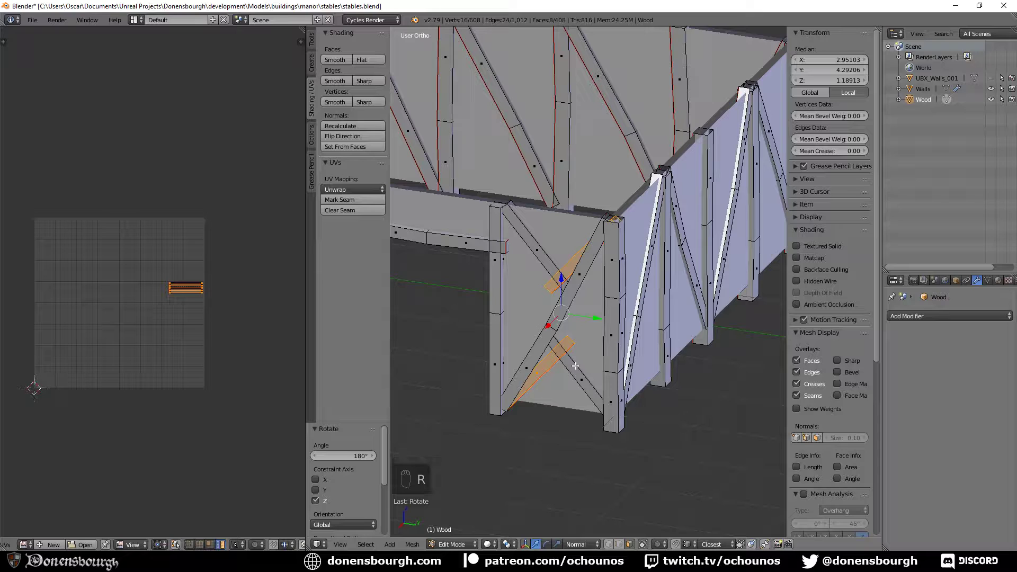
# - In the right side view, move the copied brace pieces along Y to cross the diagonal beam in the panel at the wall's opposite end
pyautogui.press('KP_3')
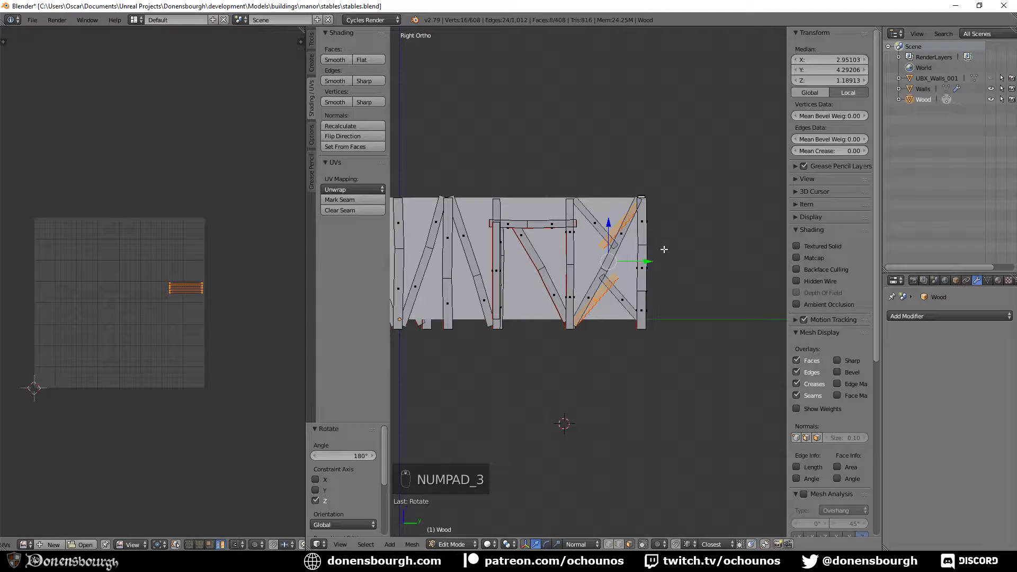
pyautogui.moveTo(655, 252); pyautogui.dragTo(515, 345)
pyautogui.scroll(-5, 515, 344)
pyautogui.moveTo(515, 344); pyautogui.dragTo(564, 353, button='middle')
pyautogui.press('KP_3')
pyautogui.scroll(3, 553, 377)
pyautogui.scroll(2, 530, 386)
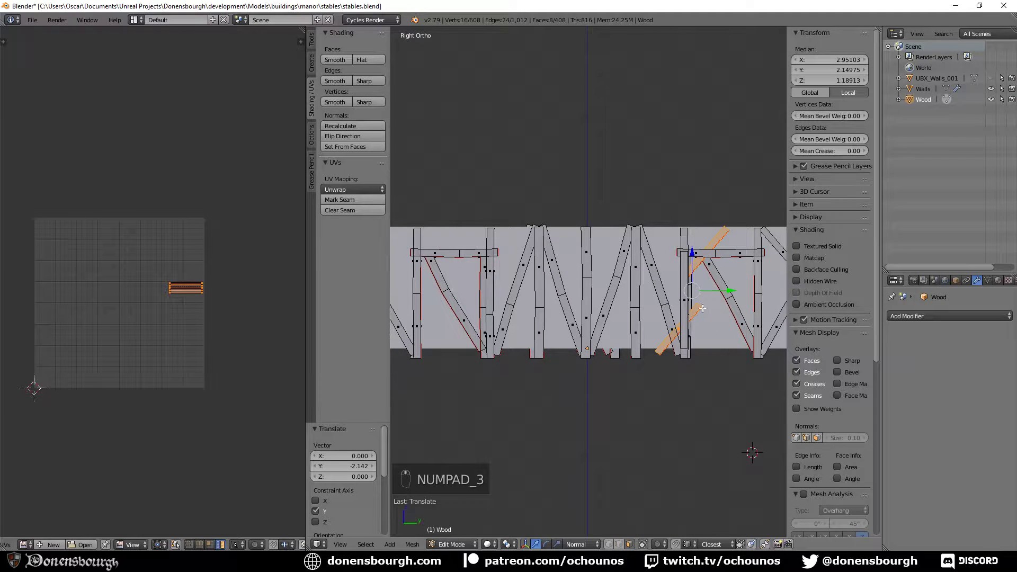
pyautogui.press('g')
pyautogui.press('y')
pyautogui.click(460, 312)
pyautogui.keyDown('shift'); pyautogui.moveTo(461, 312); pyautogui.dragTo(626, 331, button='middle'); pyautogui.keyUp('shift')
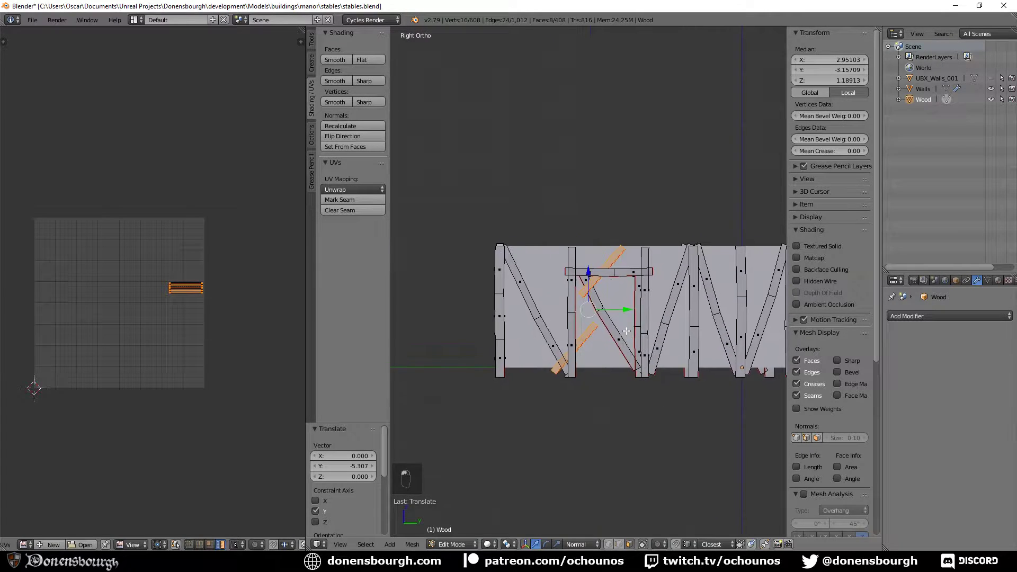
pyautogui.press('g')
pyautogui.press('y')
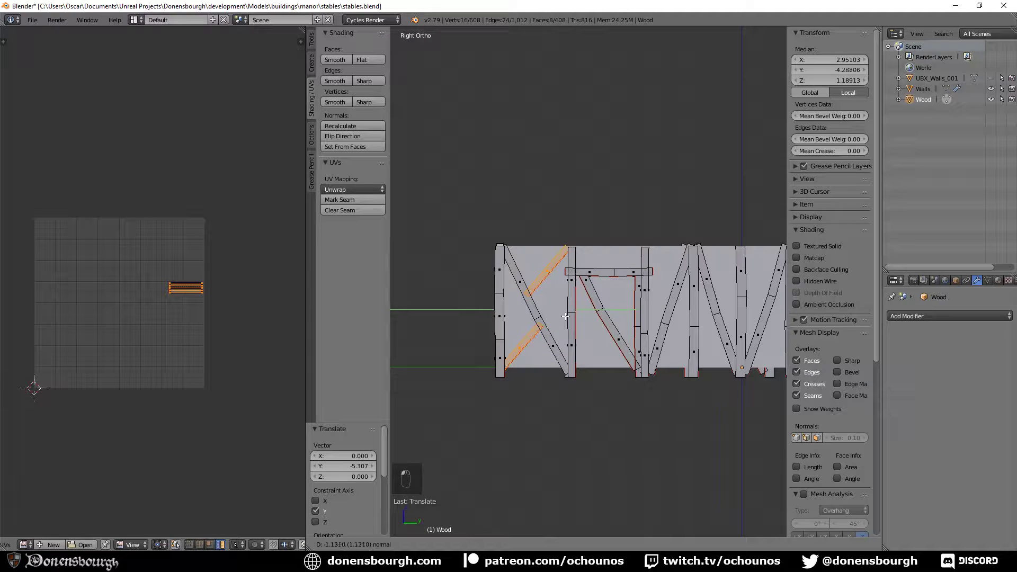
pyautogui.click(567, 316)
pyautogui.scroll(3, 566, 318)
pyautogui.scroll(-2, 609, 350)
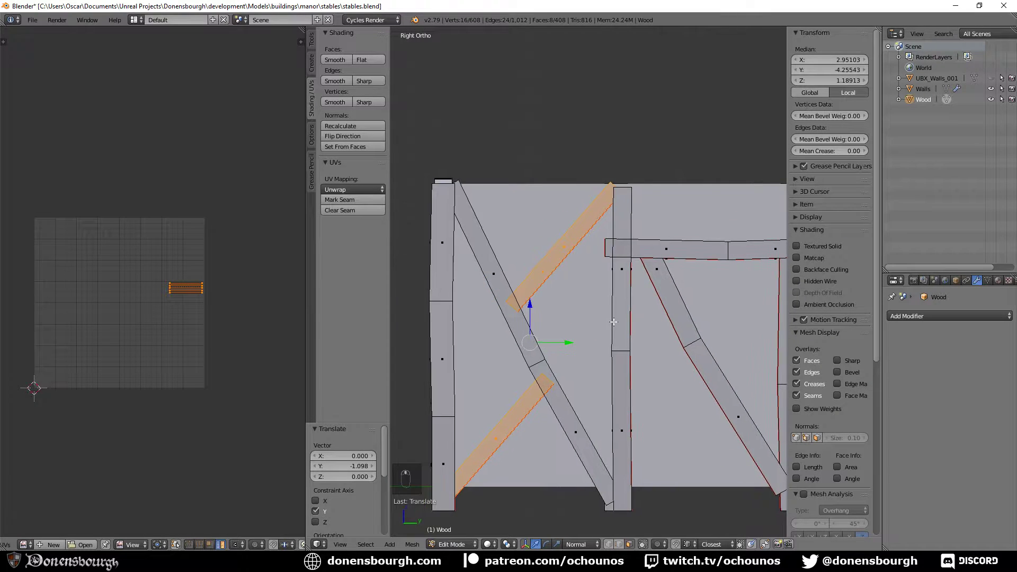
# - Leave Edit Mode, deselect everything and examine the wood framing around the whole building
pyautogui.press('Tab')
pyautogui.moveTo(637, 376); pyautogui.dragTo(661, 384, button='middle')
pyautogui.press('Tab')
pyautogui.press('Tab')
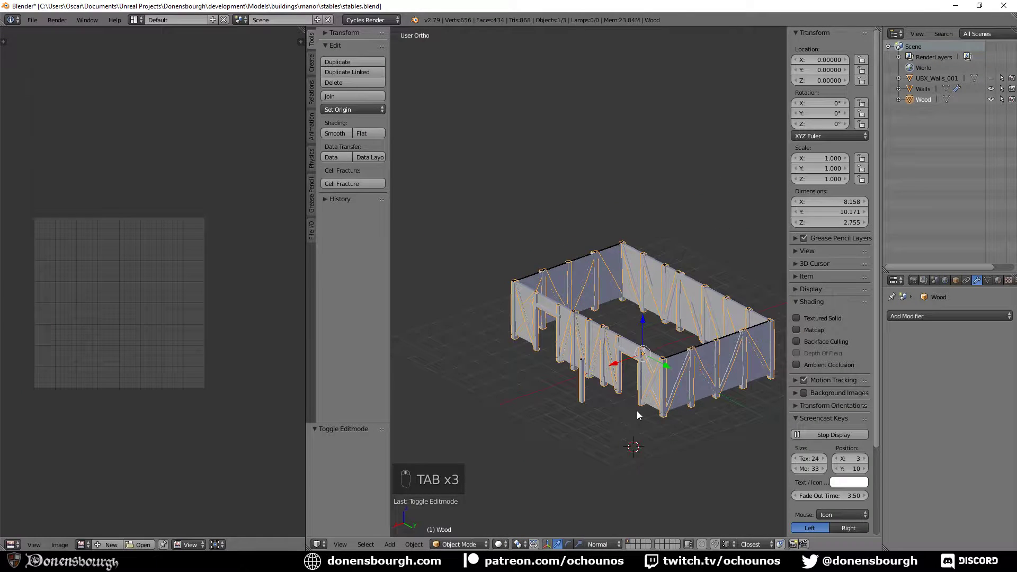
pyautogui.press('a')
pyautogui.press('a')
pyautogui.press('a')
pyautogui.press('a')
pyautogui.scroll(5, 637, 411)
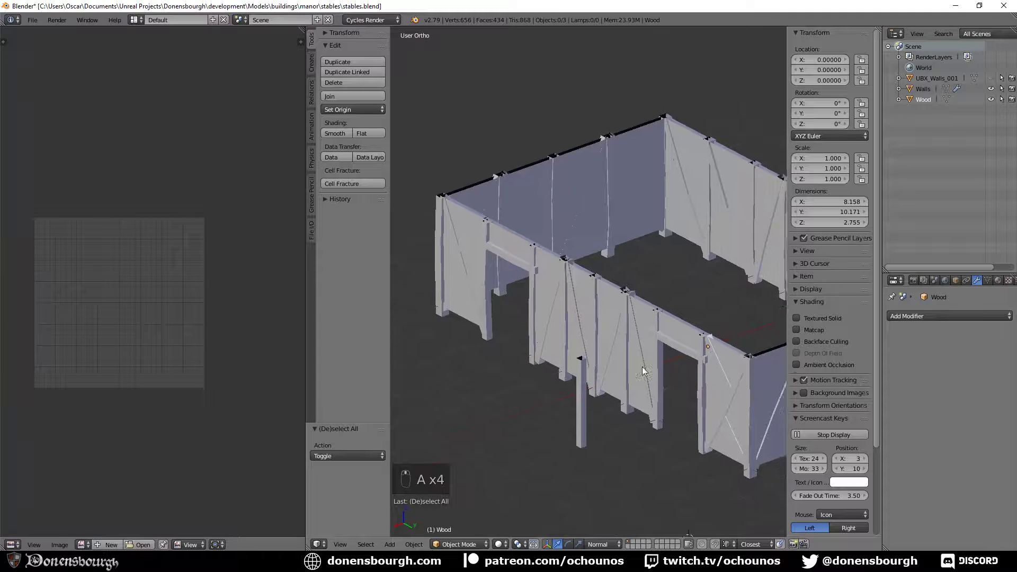
# - In Edit Mode's top view, move the freestanding post outside the walls by about 2.06 in X and -3.69 in Y
pyautogui.moveTo(642, 367); pyautogui.dragTo(586, 409, button='middle')
pyautogui.press('Tab')
pyautogui.press('KP_7')
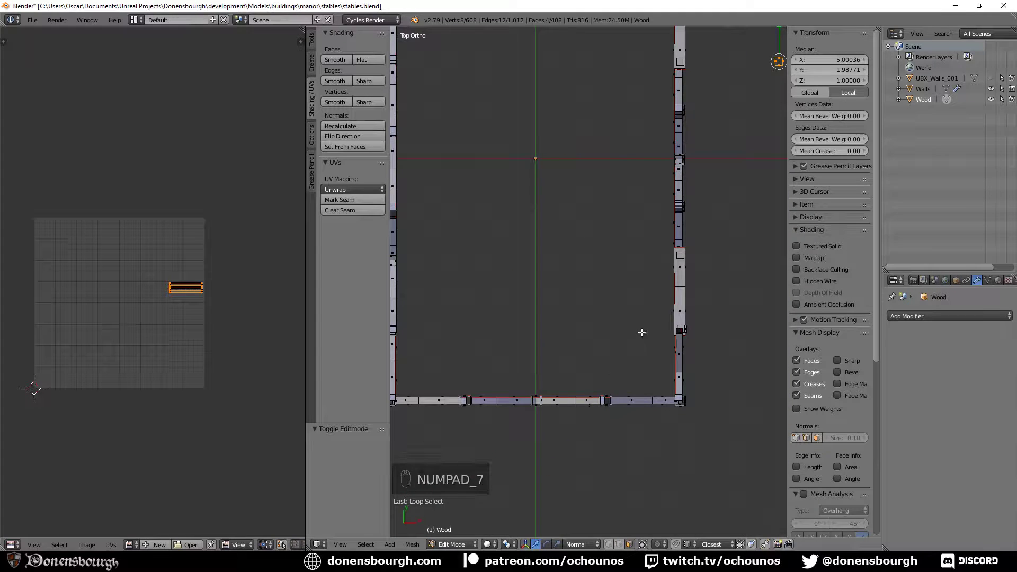
pyautogui.keyDown('shift'); pyautogui.moveTo(642, 333); pyautogui.dragTo(503, 387, button='middle'); pyautogui.keyUp('shift')
pyautogui.press('g')
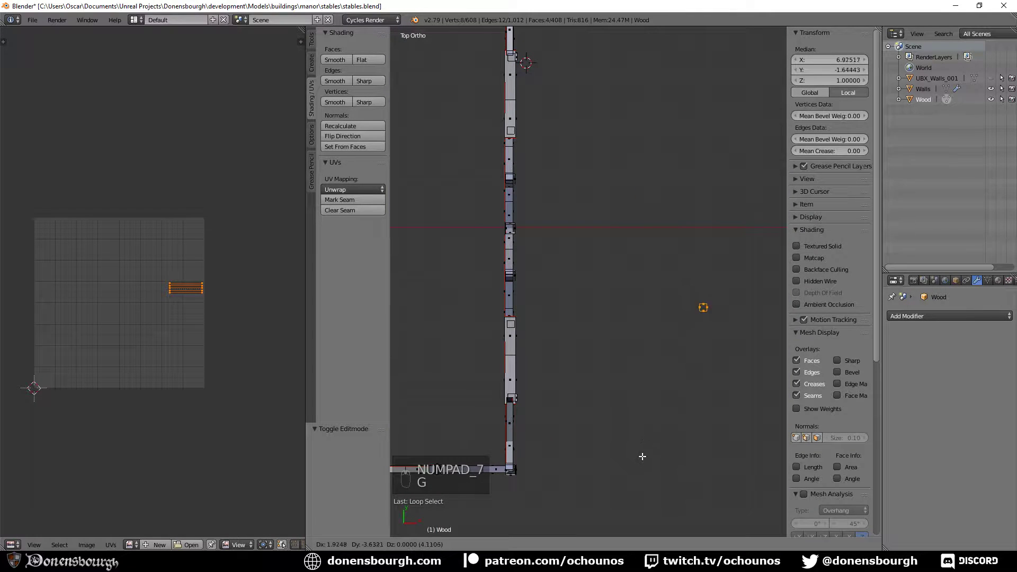
pyautogui.click(647, 453)
pyautogui.moveTo(606, 447); pyautogui.dragTo(581, 367, button='middle')
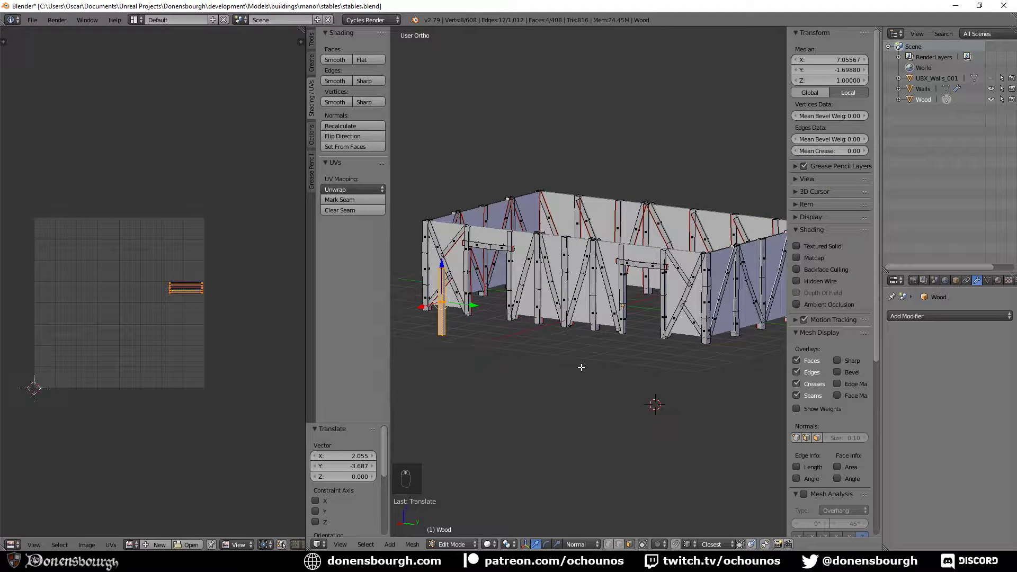
# - Unwrap the entire Wood mesh and rotate its UV layout 90°
pyautogui.press('a')
pyautogui.press('a')
pyautogui.press('a')
pyautogui.press('u')
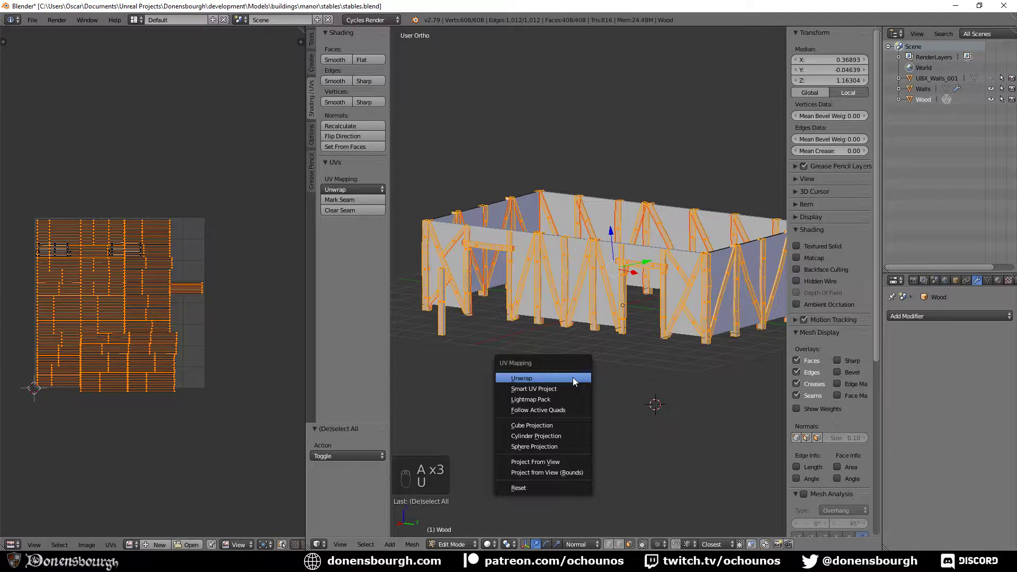
pyautogui.click(573, 377)
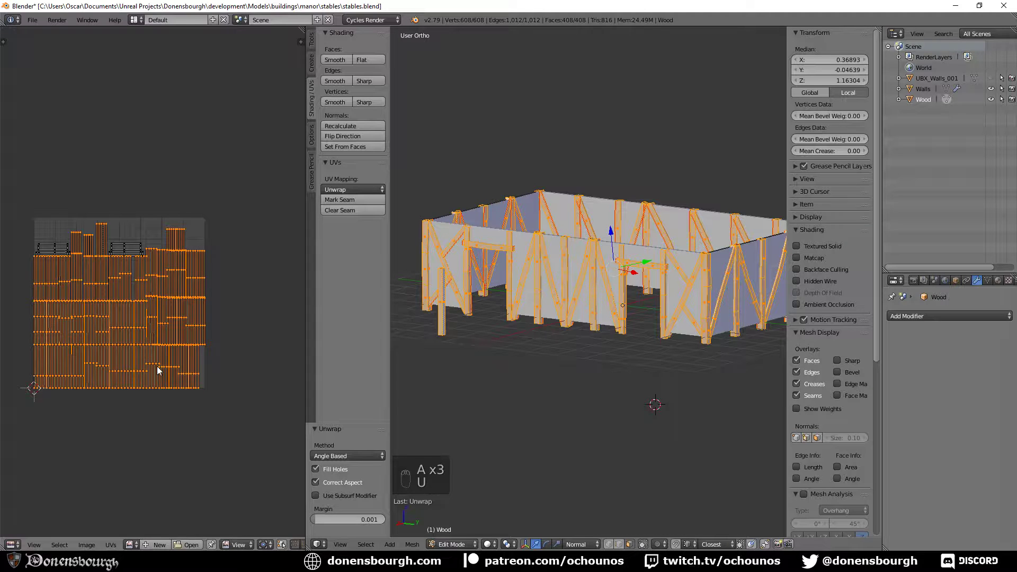
pyautogui.write('r90')
pyautogui.press('Return')
# - Save over stables.blend and export the model as stables.fbx, replacing the existing file
pyautogui.hotkey('ctrl', 's')
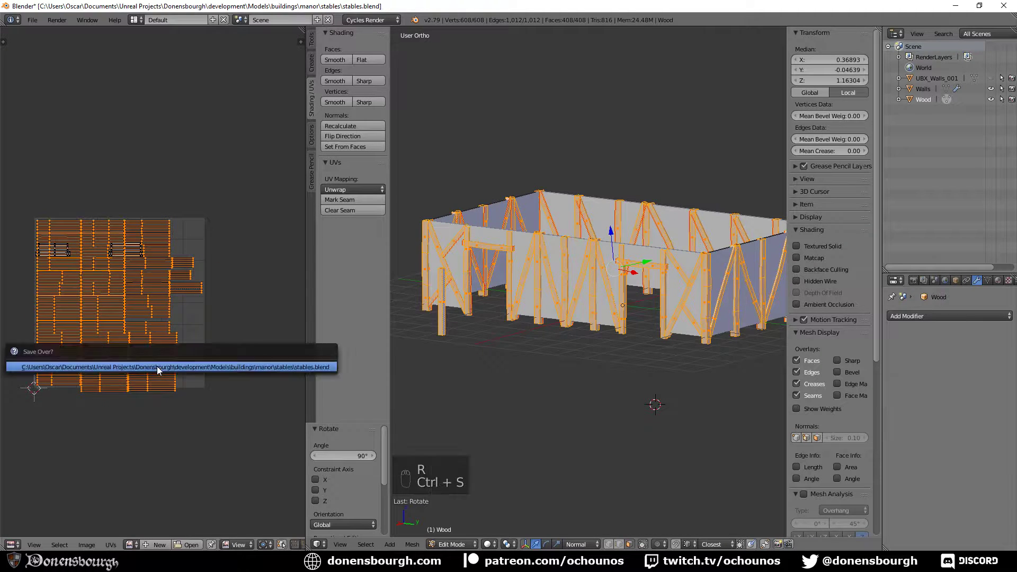
pyautogui.click(157, 367)
pyautogui.click(32, 20)
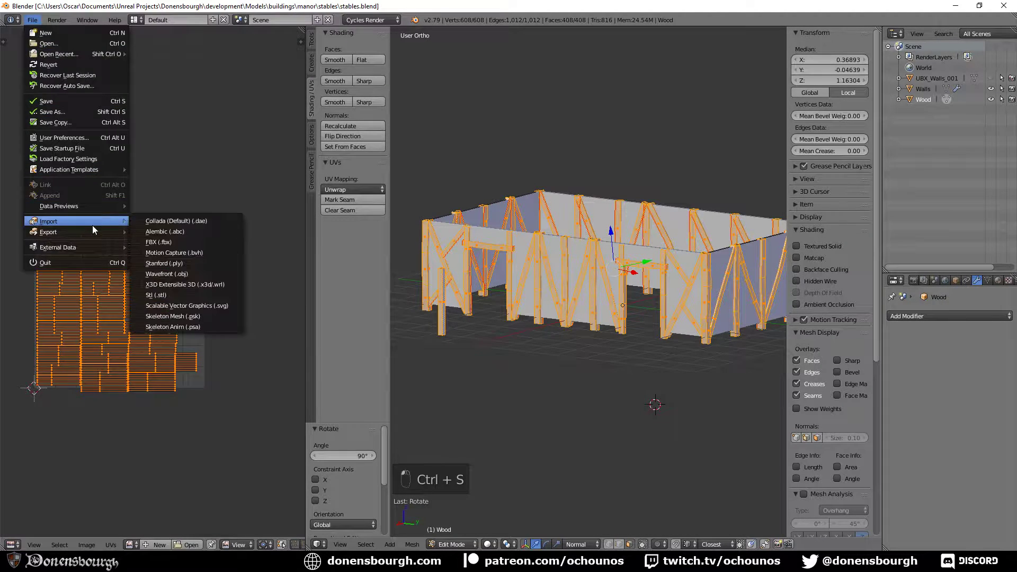
pyautogui.moveTo(93, 231)
pyautogui.click(189, 252)
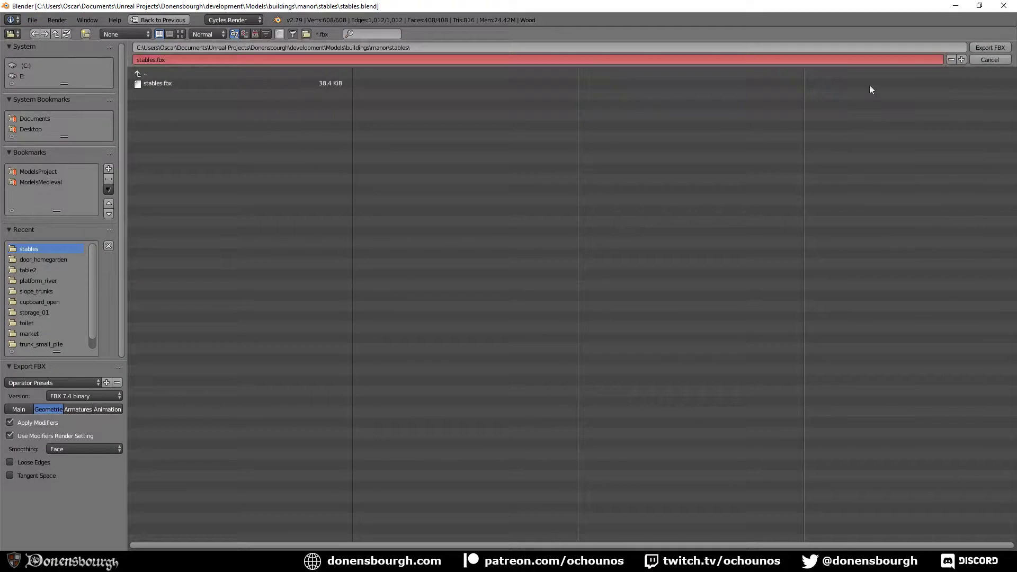
pyautogui.click(990, 47)
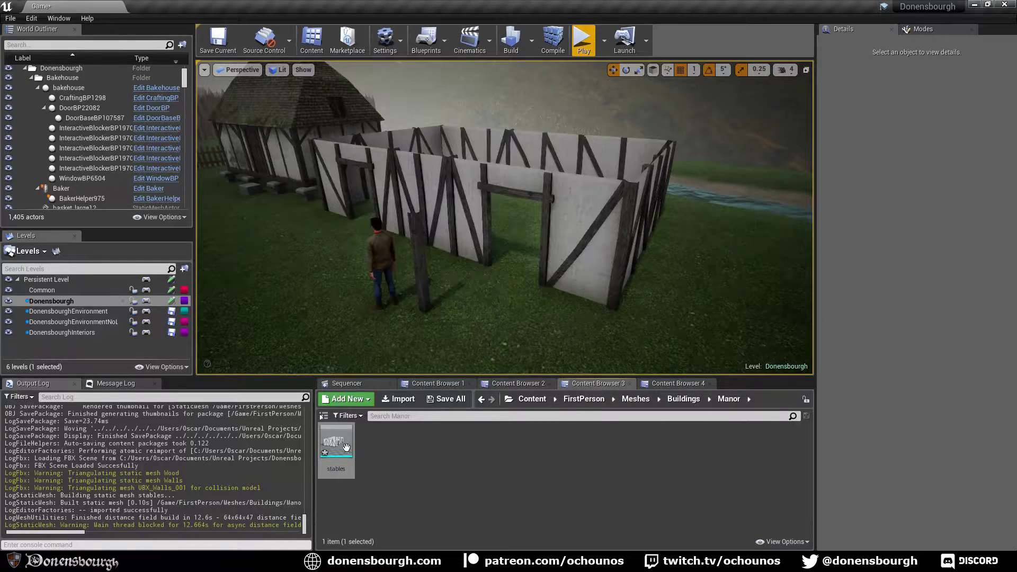
# - Switch to Unreal Editor, reimport the stables static mesh and inspect its front wall in the level
pyautogui.rightClick(346, 448)
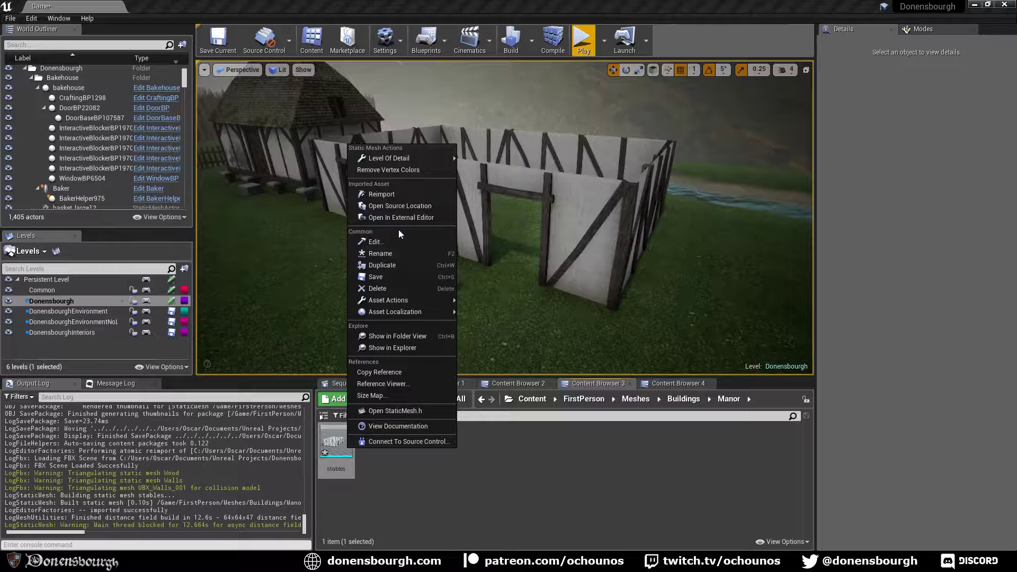
pyautogui.click(391, 191)
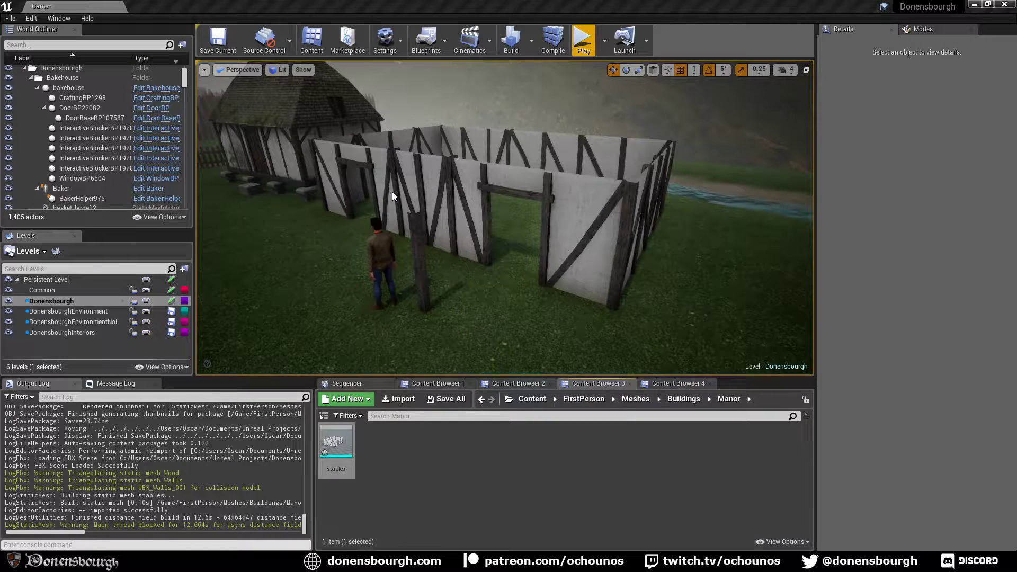
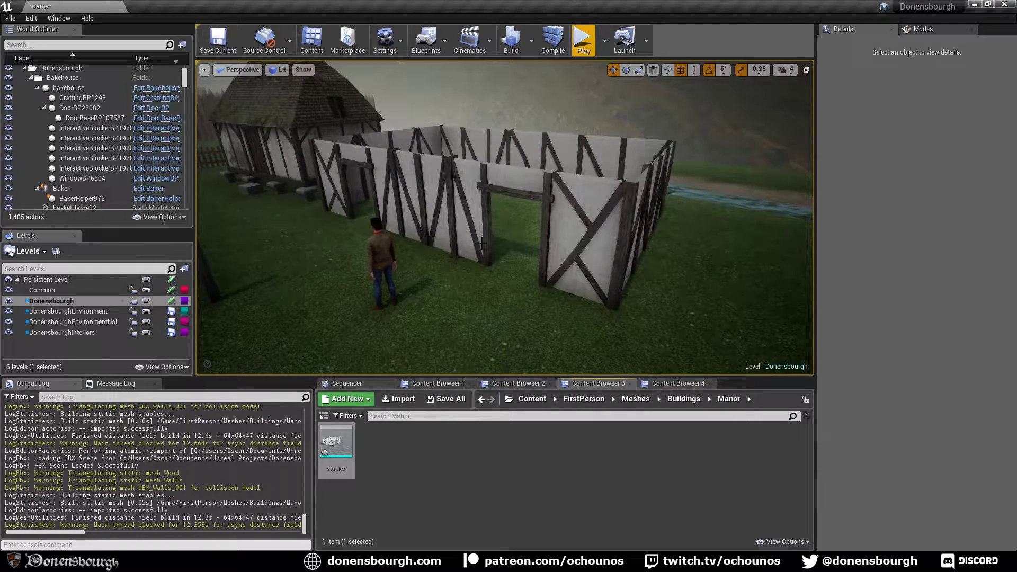
pyautogui.moveTo(481, 243); pyautogui.dragTo(506, 247, button='right')
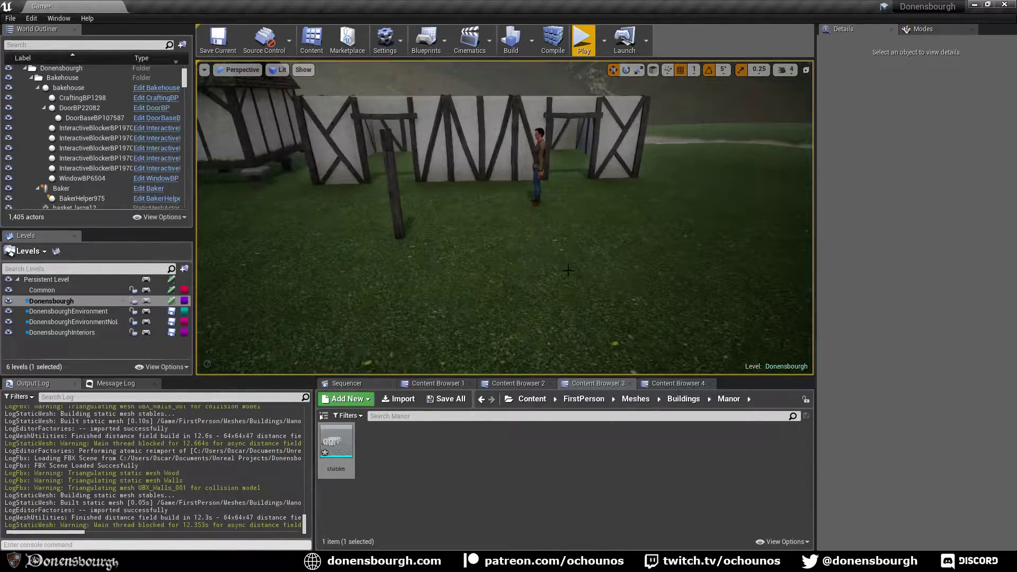
pyautogui.moveTo(568, 270); pyautogui.dragTo(564, 269, button='right')
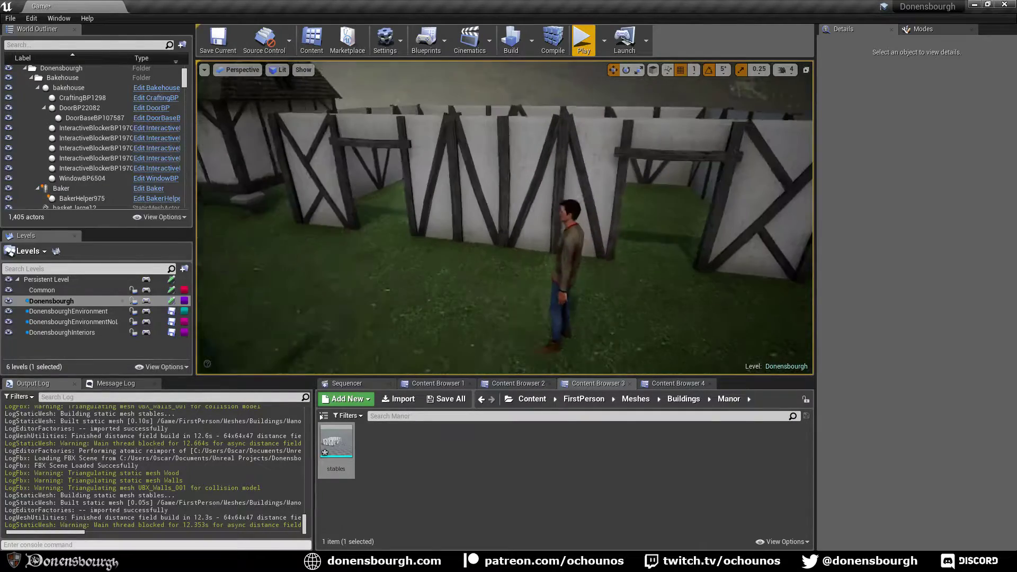
pyautogui.moveTo(588, 231); pyautogui.dragTo(588, 231, button='right')
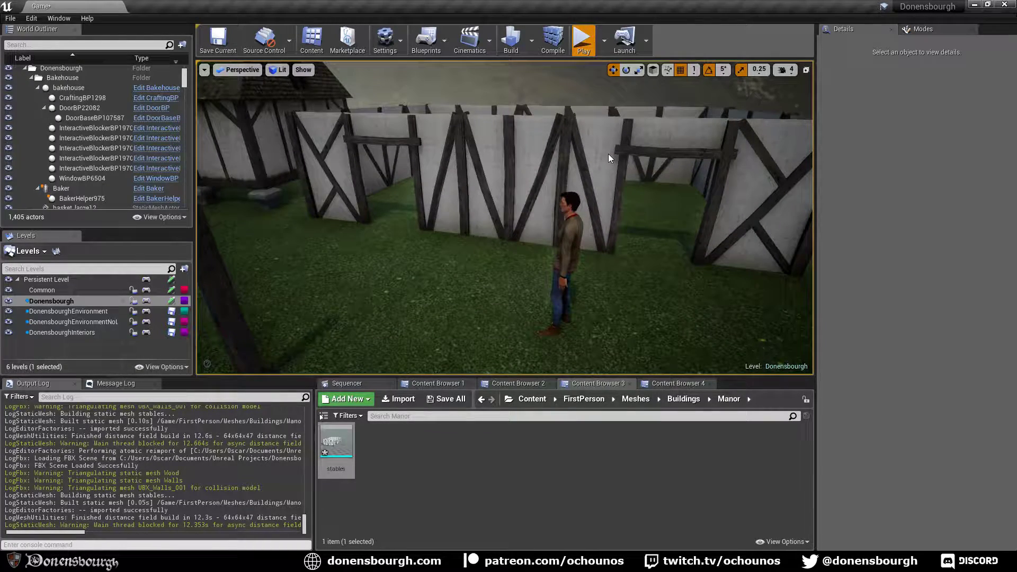
# - Play the level and walk through and around the stables to check the walls and wooden beams, ending the play session when done
pyautogui.hotkey('alt', 'p')
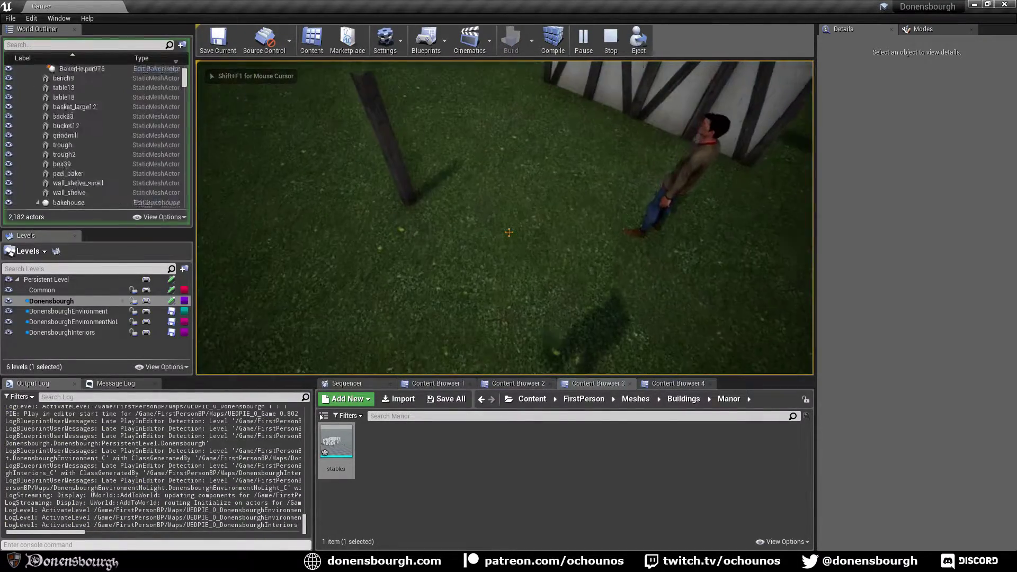
pyautogui.hotkey('shift', 'w')
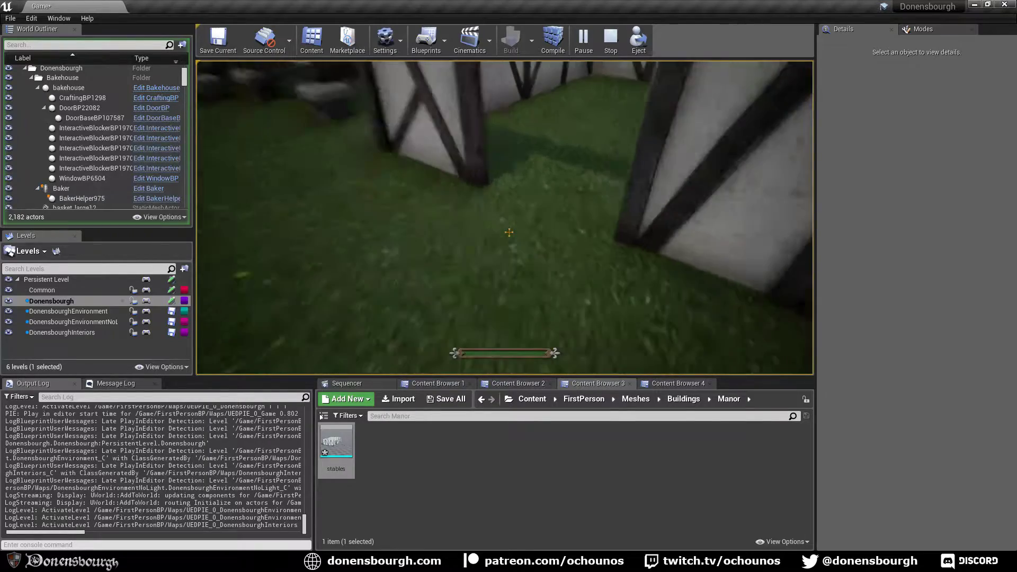
pyautogui.press('w')
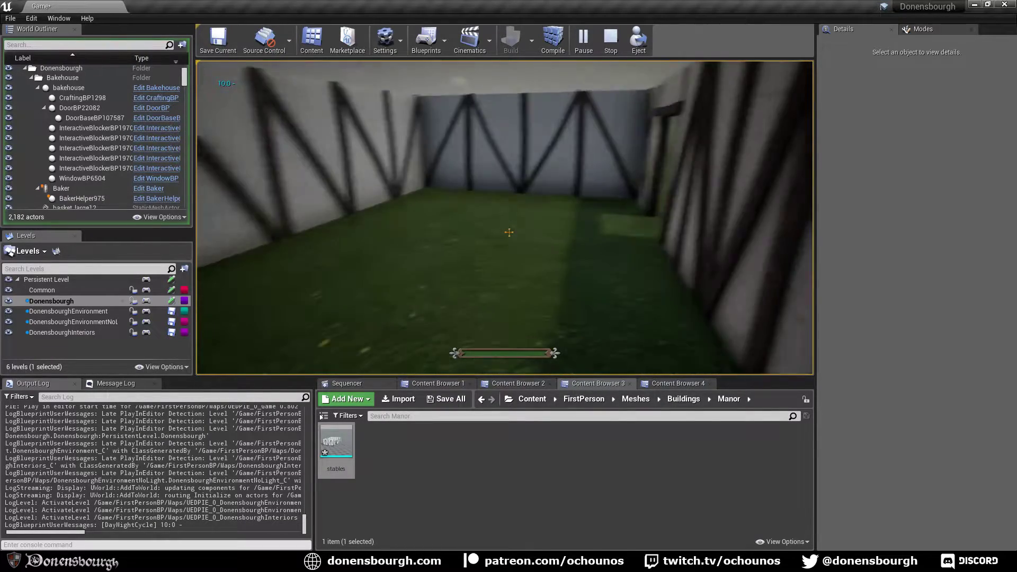
pyautogui.press('w')
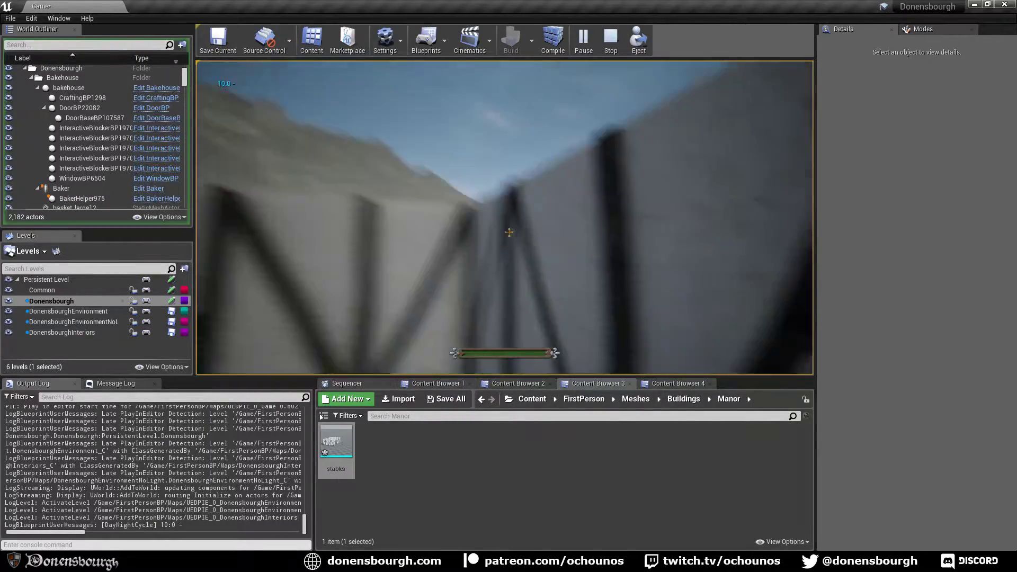
pyautogui.press('w')
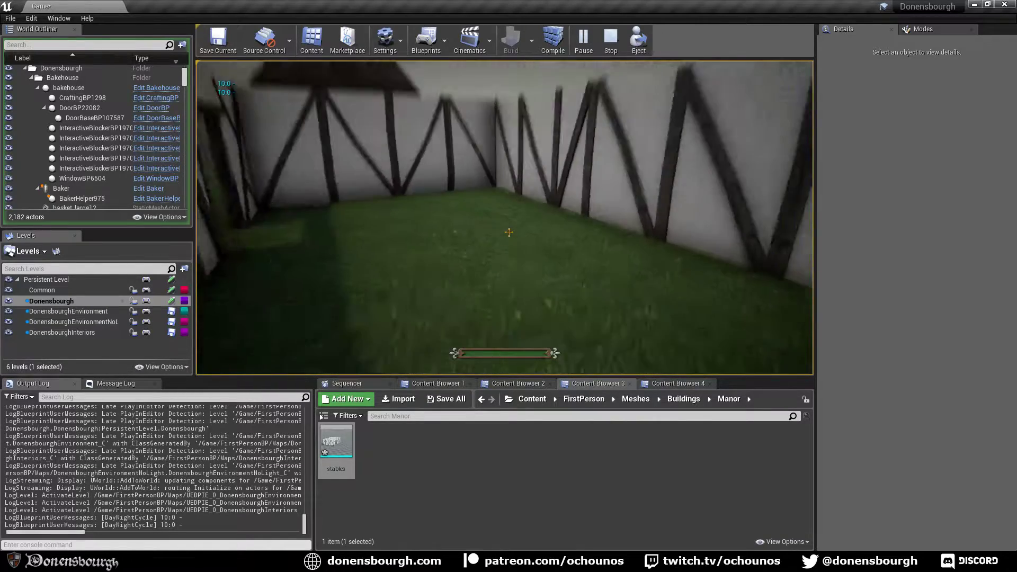
pyautogui.press('w')
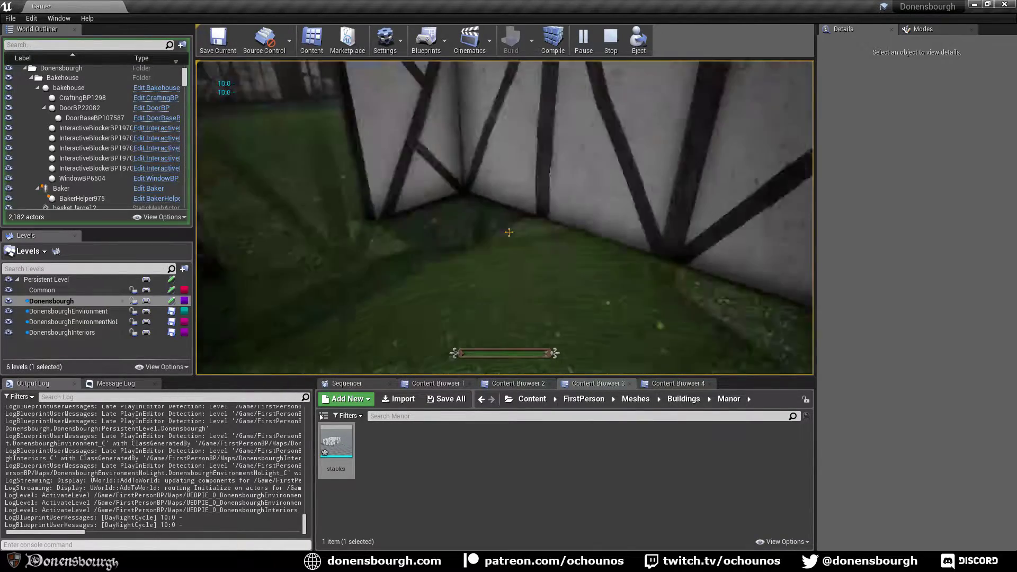
pyautogui.press('w')
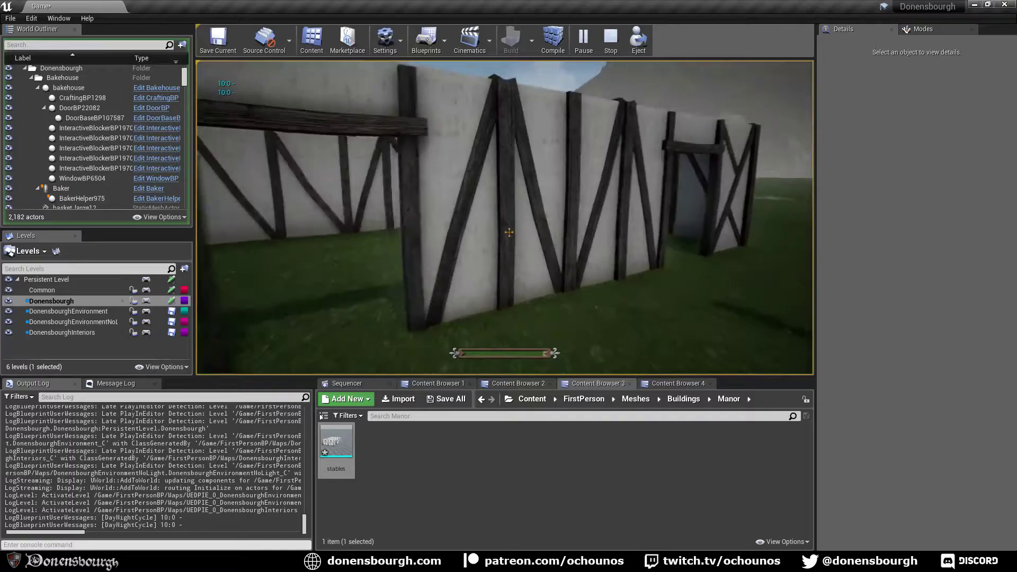
pyautogui.press('w')
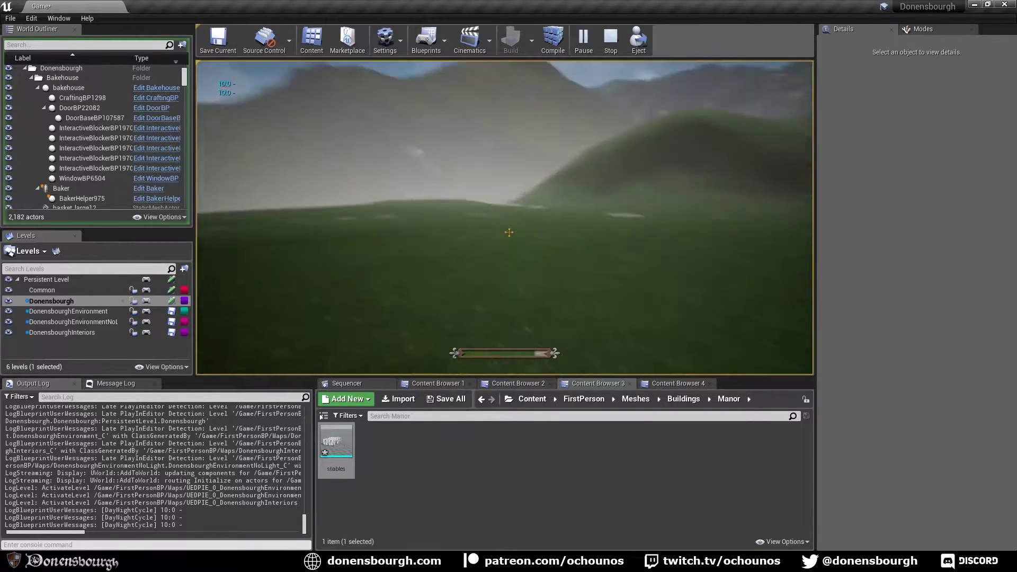
pyautogui.press('s')
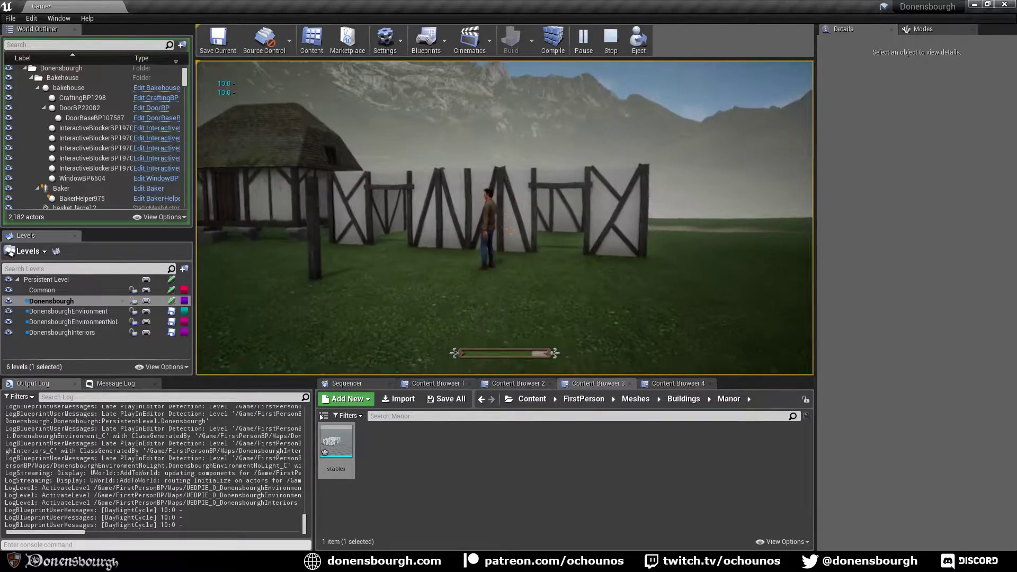
pyautogui.press('Escape')
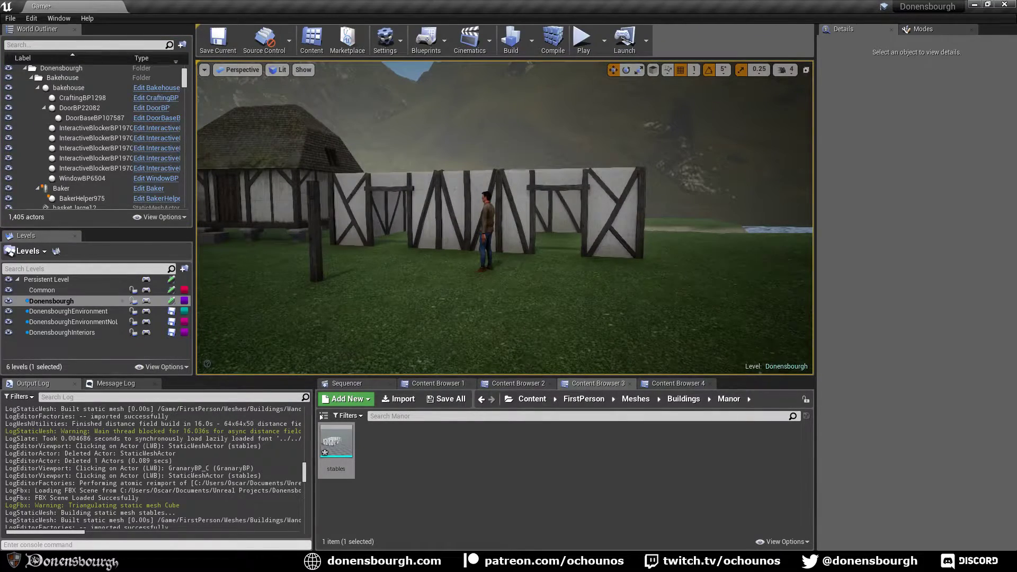
# - Switch back to Blender and leave Edit Mode on the Wood object with the whole building in view
pyautogui.hotkey('alt', 'Tab')
pyautogui.moveTo(608, 360); pyautogui.dragTo(576, 432, button='middle')
pyautogui.scroll(-3, 580, 398)
pyautogui.press('Tab')
pyautogui.scroll(3, 581, 402)
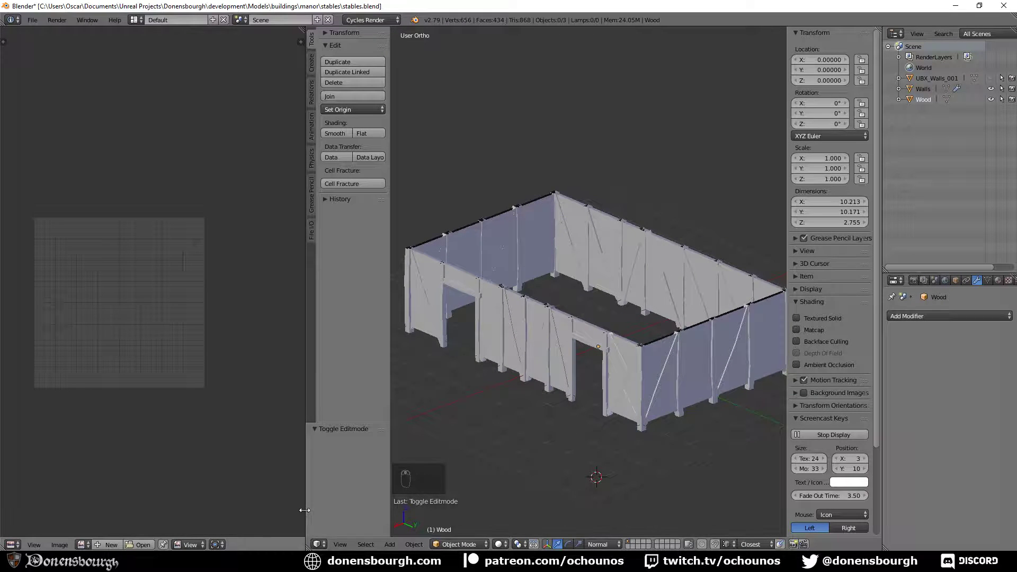
# - Widen the 3D viewport beside the UV editor and bring the loose post next to the stables into view
pyautogui.moveTo(306, 511); pyautogui.dragTo(172, 509)
pyautogui.keyDown('shift'); pyautogui.moveTo(445, 465); pyautogui.dragTo(476, 434, button='middle'); pyautogui.keyUp('shift')
pyautogui.scroll(-2, 504, 420)
pyautogui.moveTo(531, 407); pyautogui.dragTo(554, 443, button='middle')
pyautogui.scroll(3, 533, 439)
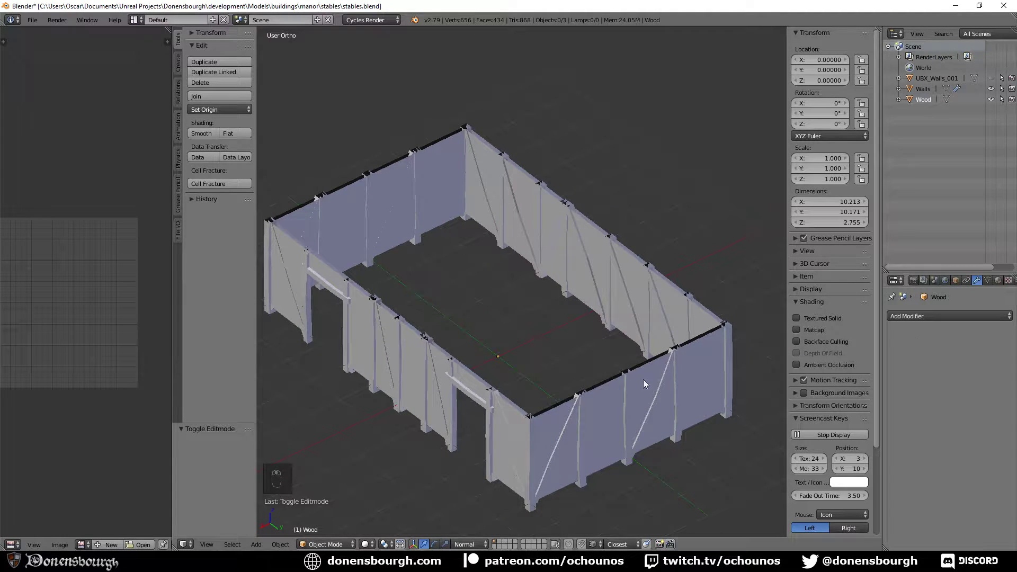
pyautogui.click(256, 545)
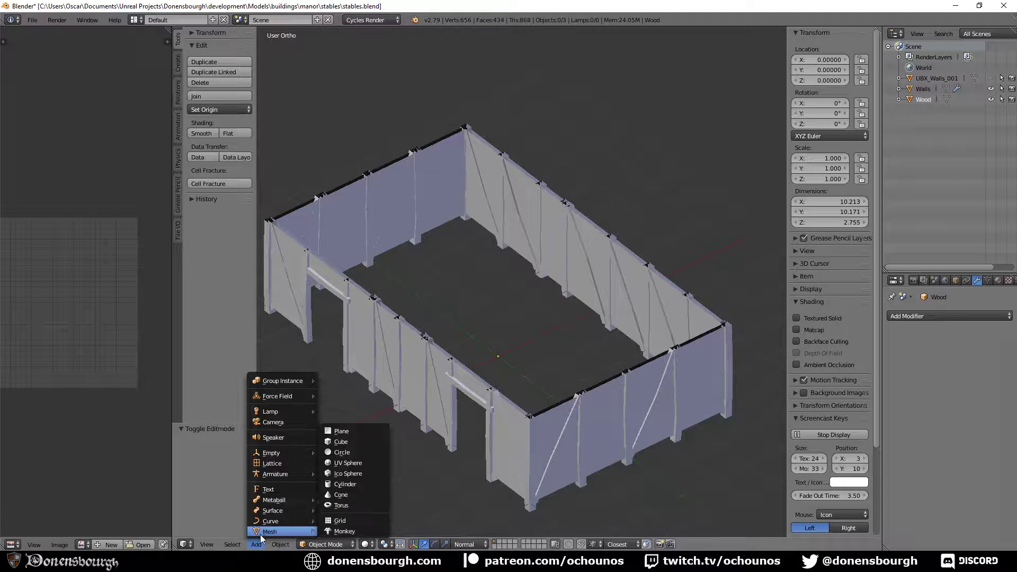
pyautogui.moveTo(449, 462); pyautogui.dragTo(367, 425, button='middle')
pyautogui.keyDown('shift'); pyautogui.moveTo(280, 436); pyautogui.dragTo(439, 424, button='middle'); pyautogui.keyUp('shift')
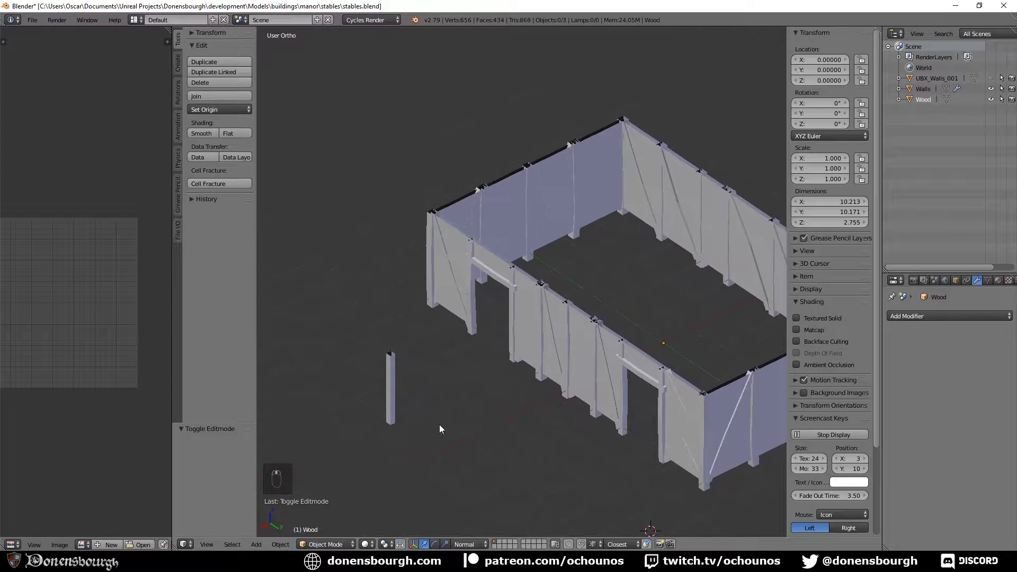
# - Duplicate the loose post of the Wood mesh in place and separate the copy into its own object
pyautogui.press('Tab')
pyautogui.keyDown('alt'); pyautogui.rightClick(392, 388); pyautogui.keyUp('alt')
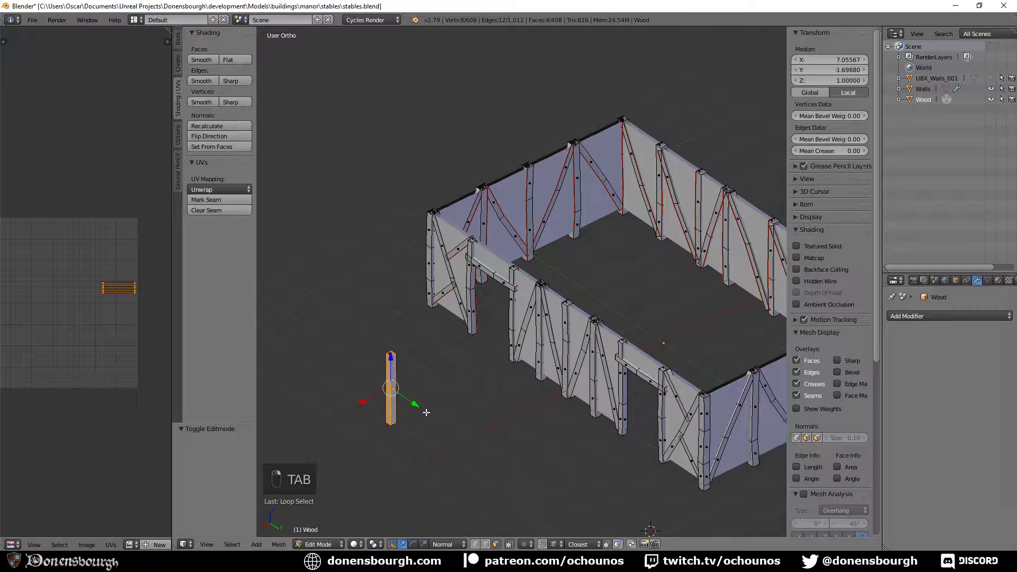
pyautogui.hotkey('shift', 'd')
pyautogui.press('p')
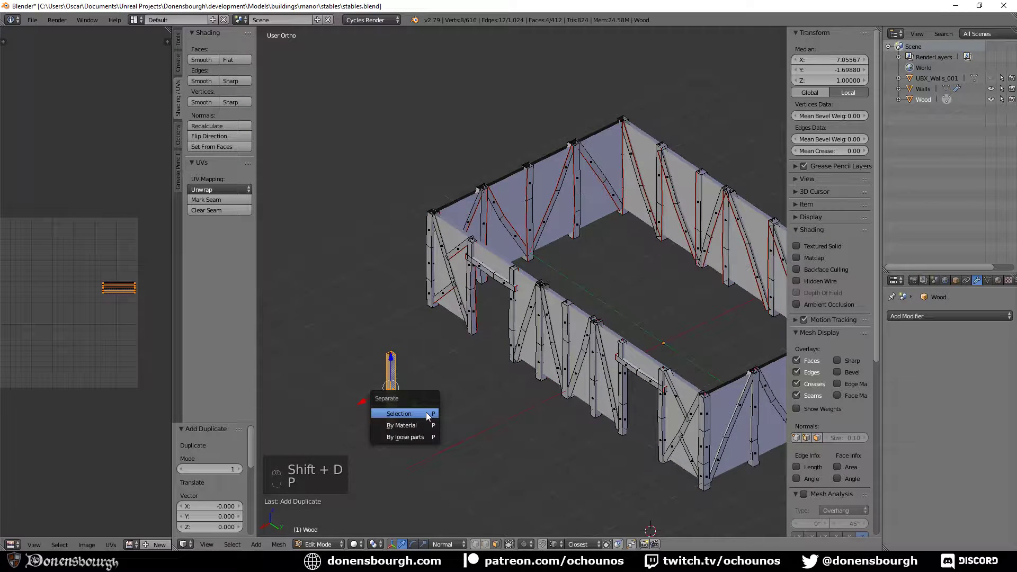
pyautogui.click(426, 412)
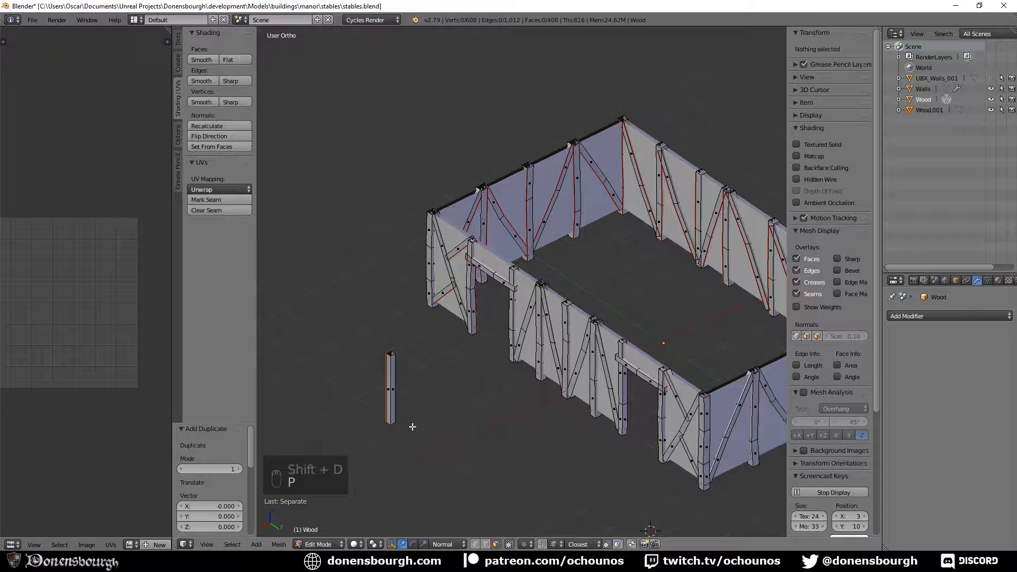
pyautogui.press('Tab')
# - Rename the separated post object to Wood2
pyautogui.doubleClick(930, 110)
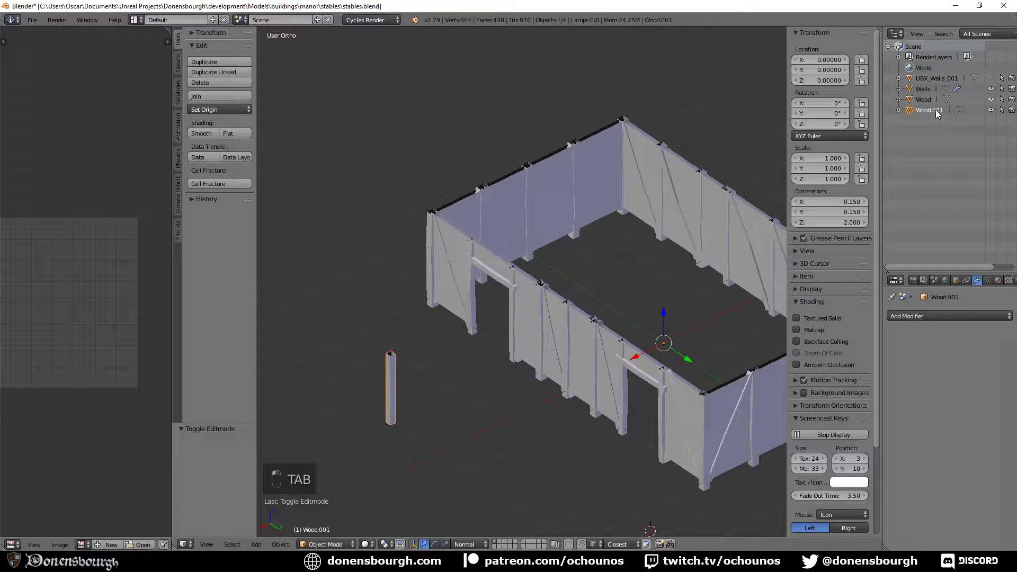
pyautogui.press('BackSpace')
pyautogui.press('BackSpace')
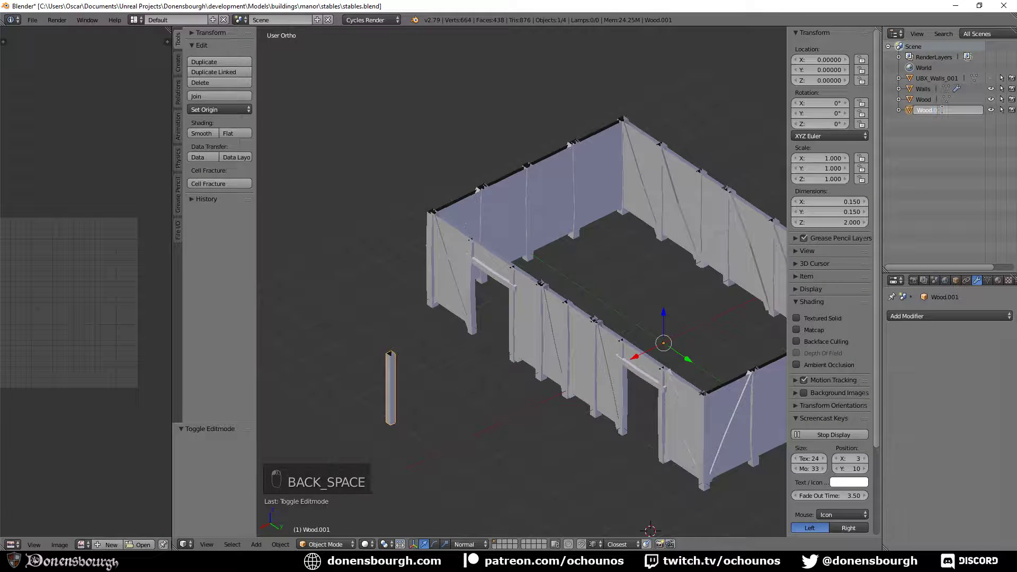
pyautogui.write('2')
pyautogui.press('Return')
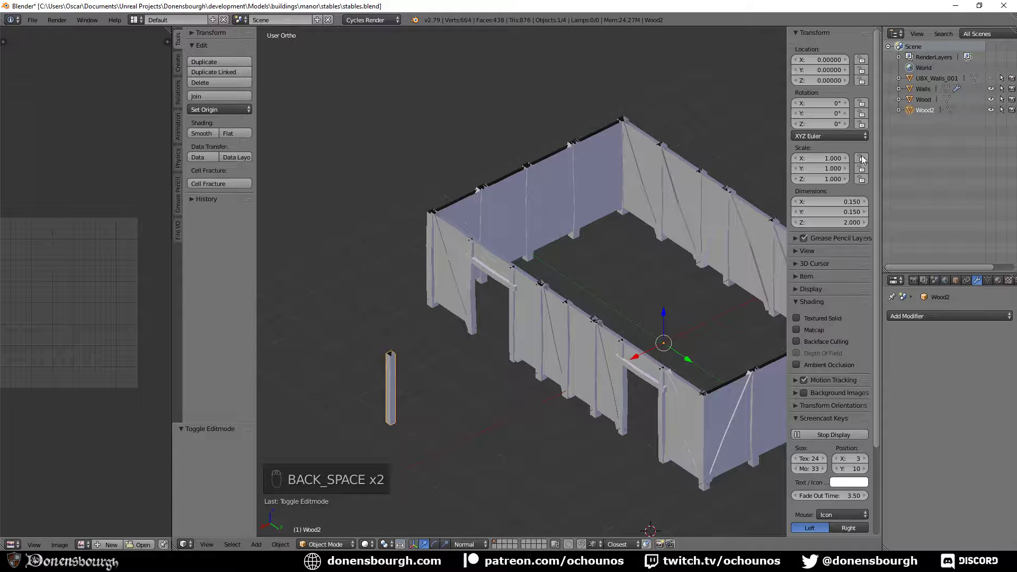
# - Move the whole Wood2 post mesh 5.666 units along the Y axis
pyautogui.press('Tab')
pyautogui.keyDown('shift'); pyautogui.moveTo(509, 374); pyautogui.dragTo(513, 361, button='middle'); pyautogui.keyUp('shift')
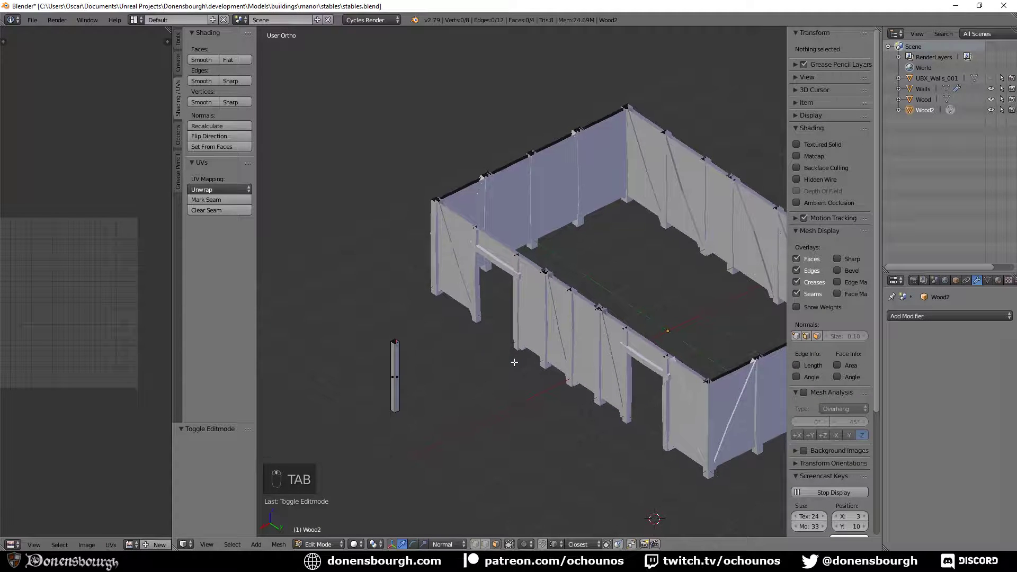
pyautogui.press('a')
pyautogui.press('a')
pyautogui.press('a')
pyautogui.press('g')
pyautogui.press('y')
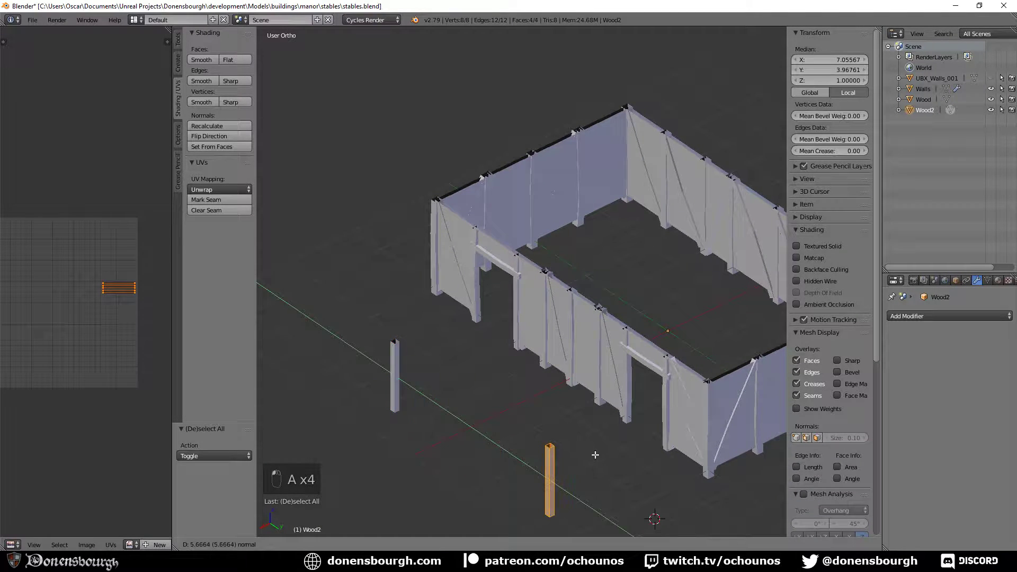
pyautogui.click(706, 493)
# - Add a Mirror modifier to Wood2 with the X and Y axes enabled
pyautogui.keyDown('shift'); pyautogui.moveTo(706, 493); pyautogui.dragTo(563, 353, button='middle'); pyautogui.keyUp('shift')
pyautogui.scroll(-2, 577, 347)
pyautogui.click(955, 316)
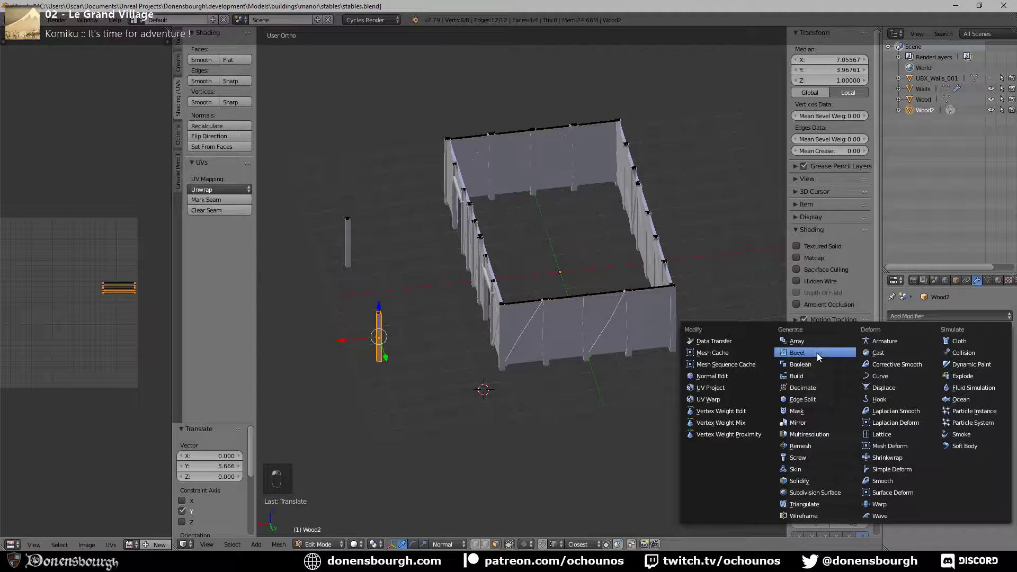
pyautogui.click(810, 421)
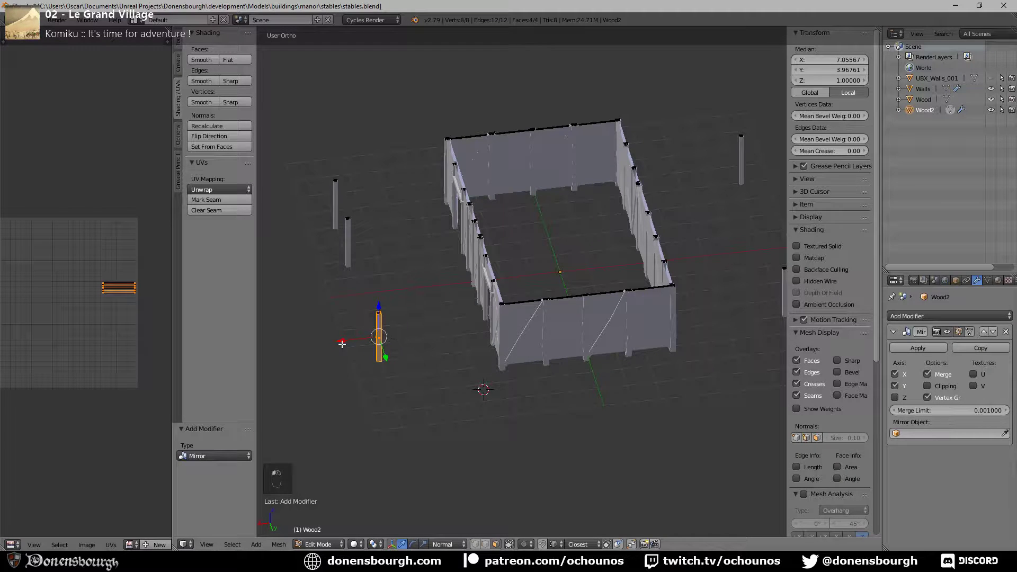
# - Slide the mirrored post along X into the building and back out to stand clear of the front wall
pyautogui.moveTo(342, 343); pyautogui.dragTo(511, 377)
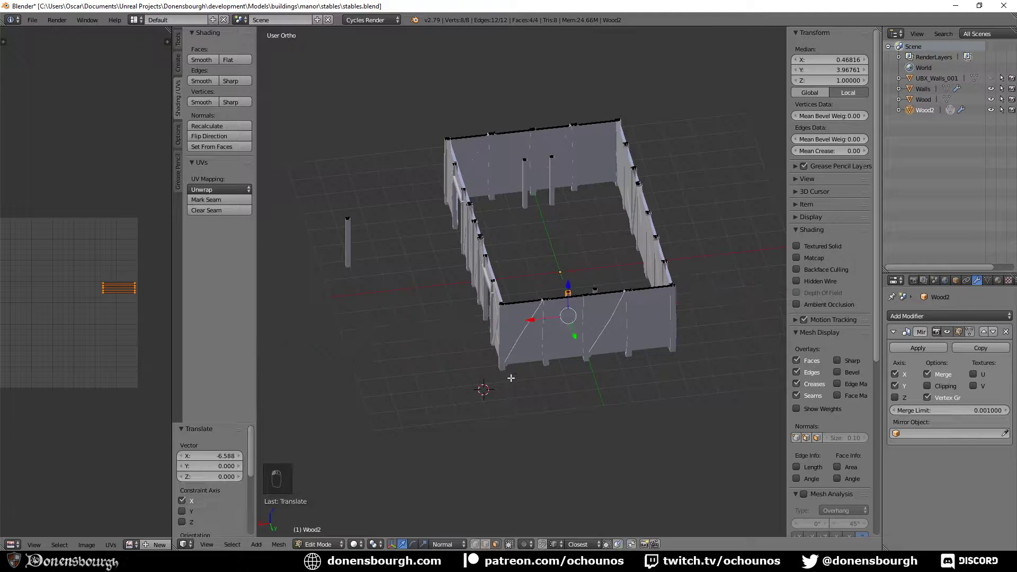
pyautogui.scroll(4, 535, 380)
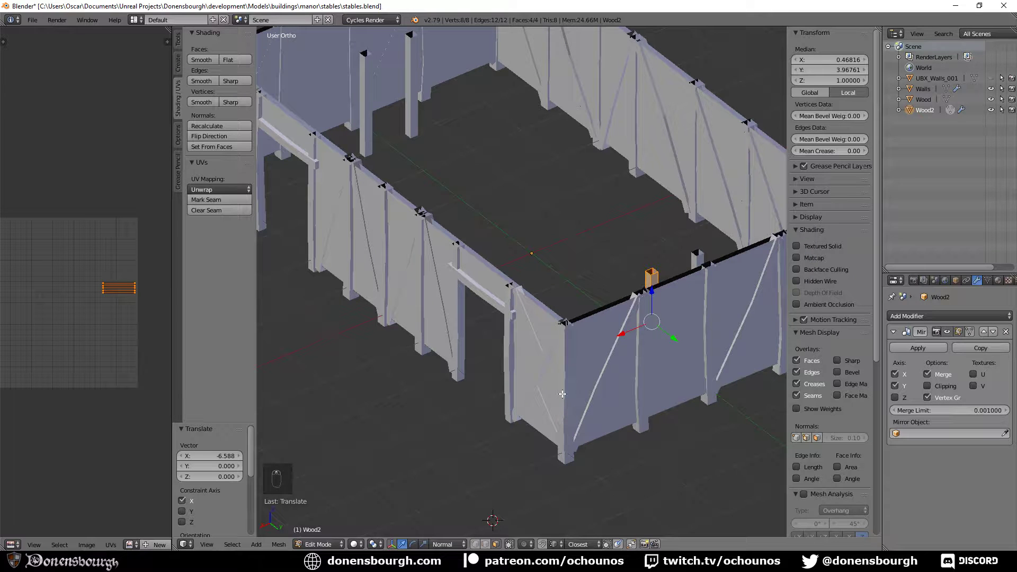
pyautogui.moveTo(613, 340); pyautogui.dragTo(365, 444)
pyautogui.keyDown('shift'); pyautogui.moveTo(364, 444); pyautogui.dragTo(498, 415, button='middle'); pyautogui.keyUp('shift')
pyautogui.moveTo(461, 412); pyautogui.dragTo(426, 426)
# - Duplicate the post, place the copy beside the building's front corner at about X 3.30, Y 4.87, and scale it by 1.263
pyautogui.click(485, 438)
pyautogui.moveTo(488, 431); pyautogui.dragTo(631, 411)
pyautogui.hotkey('shift', 'd')
pyautogui.press('s')
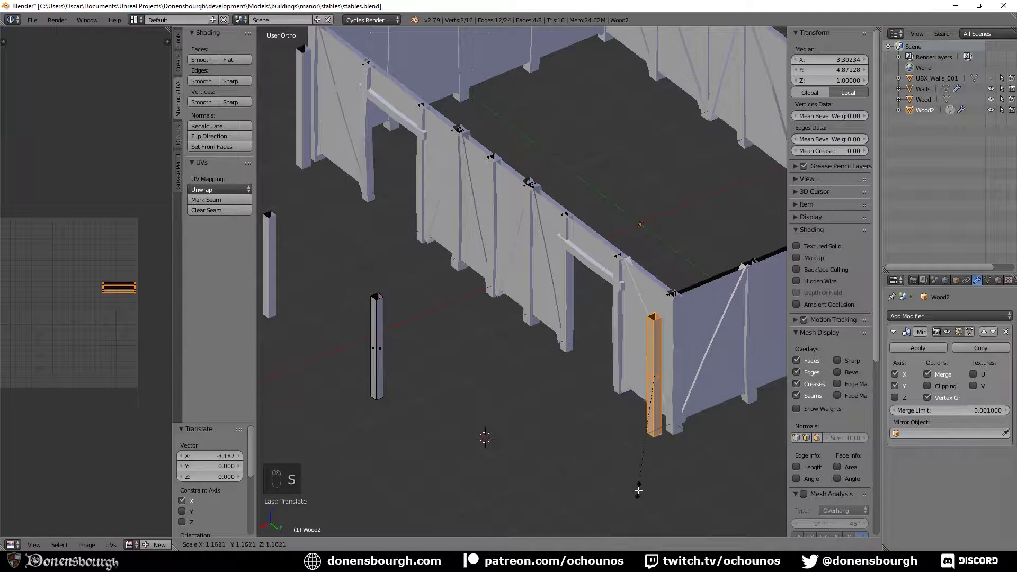
pyautogui.click(648, 501)
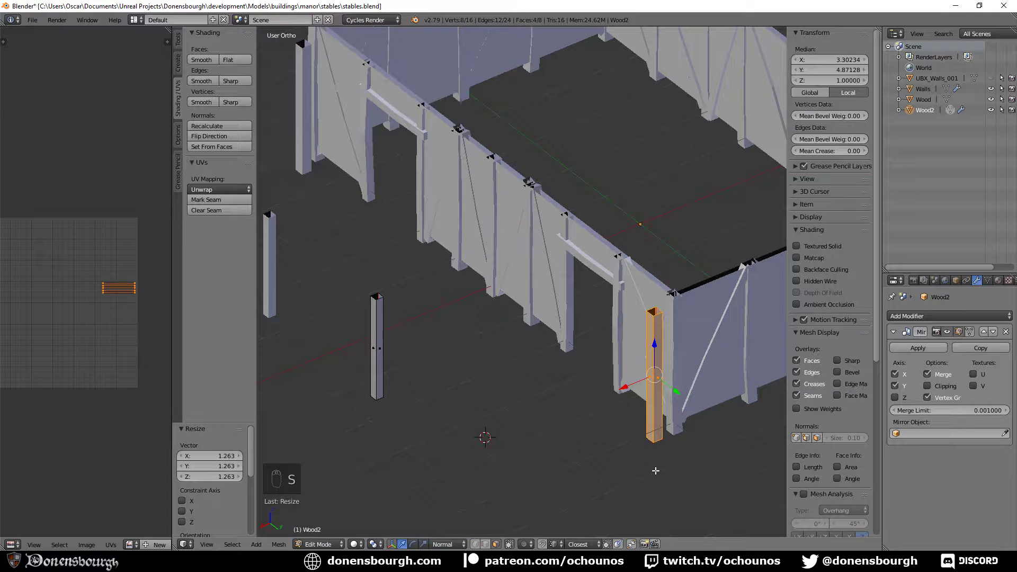
# - Rotate the copied post 90° about the Y axis to lay it horizontally
pyautogui.press('r')
pyautogui.press('y')
pyautogui.press('9')
pyautogui.press('0')
pyautogui.press('Return')
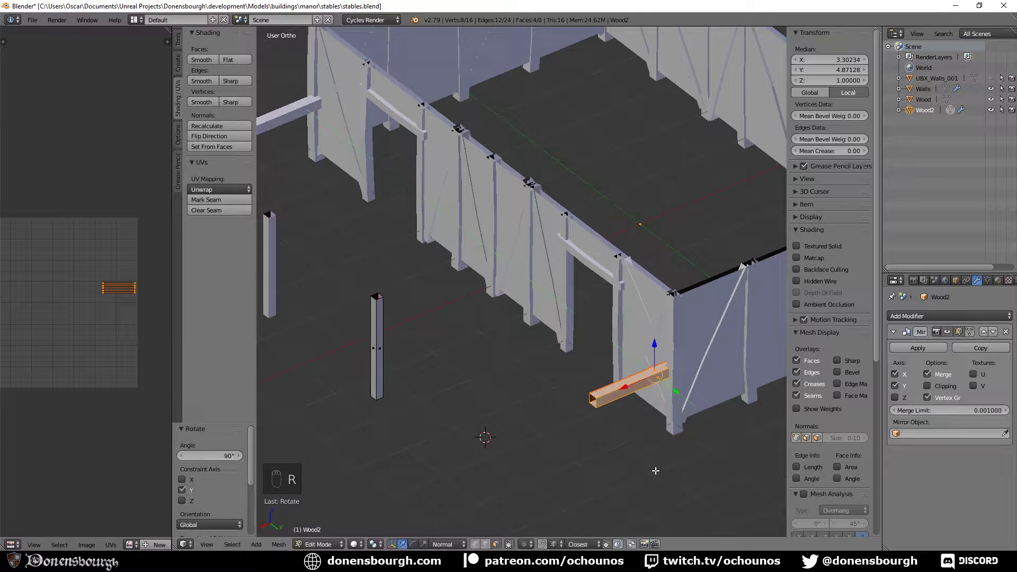
# - In the front wireframe view, raise the beam 1.553 units to the wall top and slide it along X to about 1.43
pyautogui.press('KP_3')
pyautogui.press('KP_1')
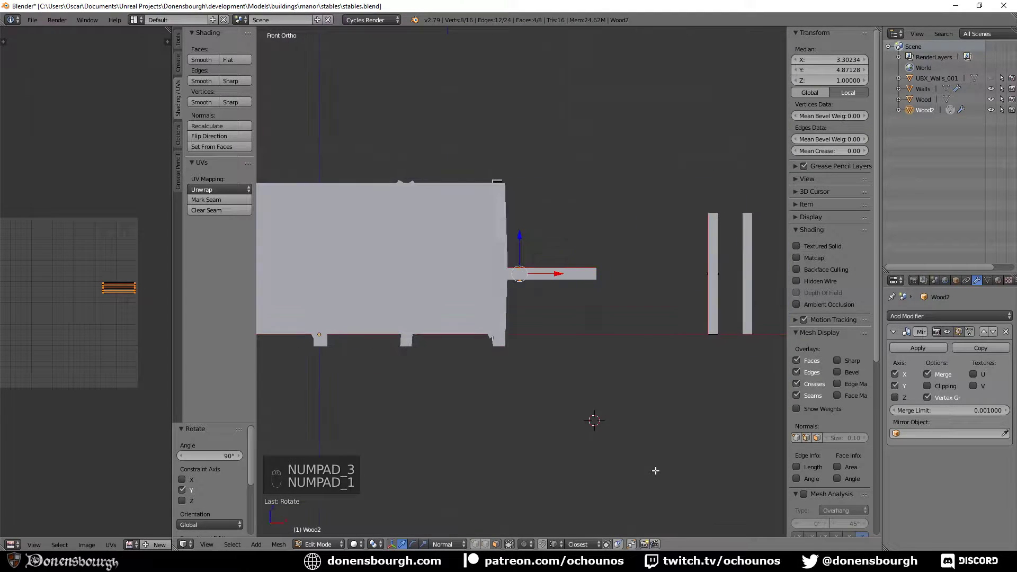
pyautogui.press('z')
pyautogui.keyDown('shift'); pyautogui.moveTo(595, 368); pyautogui.dragTo(651, 456, button='middle'); pyautogui.keyUp('shift')
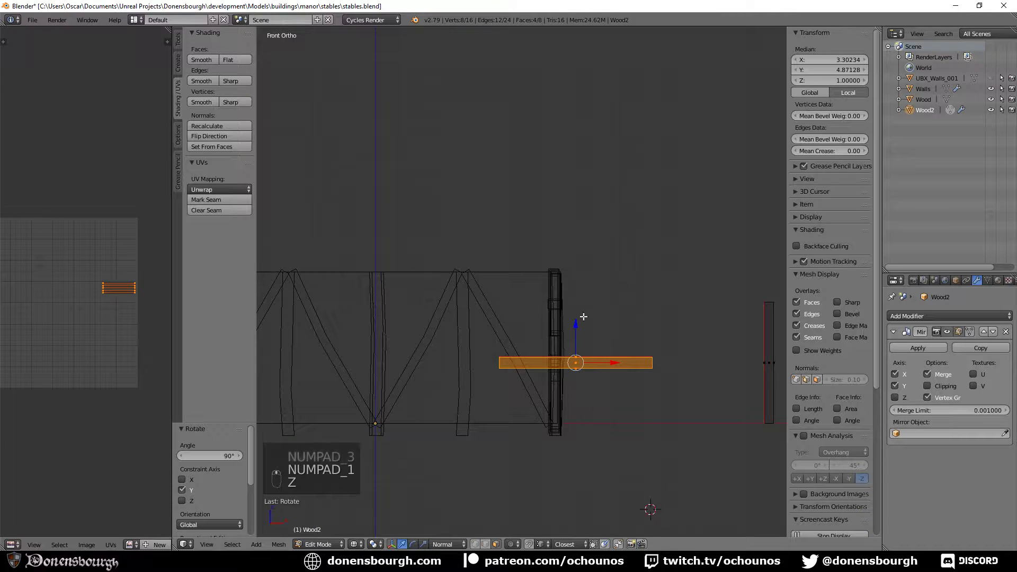
pyautogui.moveTo(576, 325); pyautogui.dragTo(559, 230)
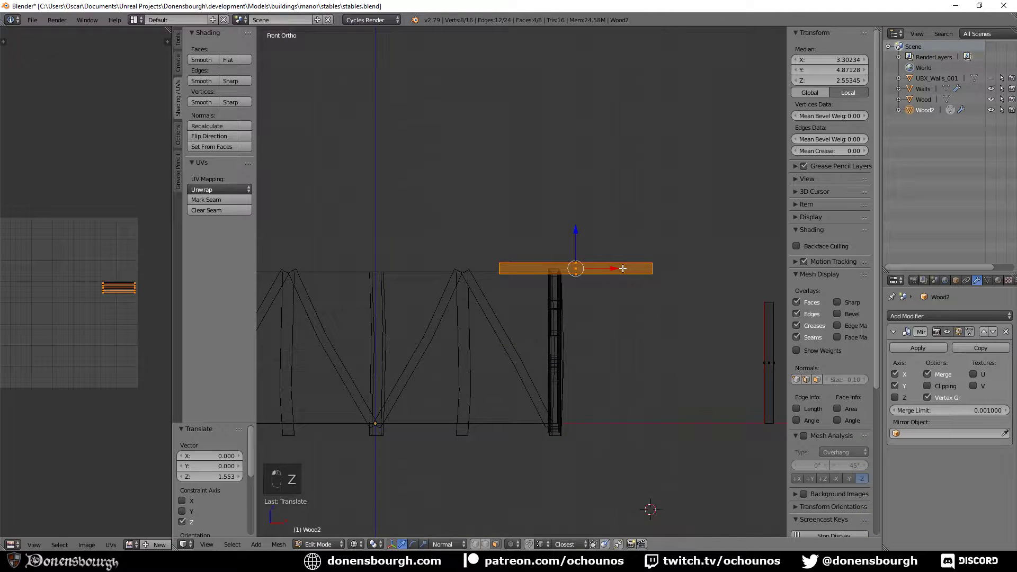
pyautogui.moveTo(623, 269); pyautogui.dragTo(521, 270)
pyautogui.keyDown('shift'); pyautogui.moveTo(450, 316); pyautogui.dragTo(613, 357, button='middle'); pyautogui.keyUp('shift')
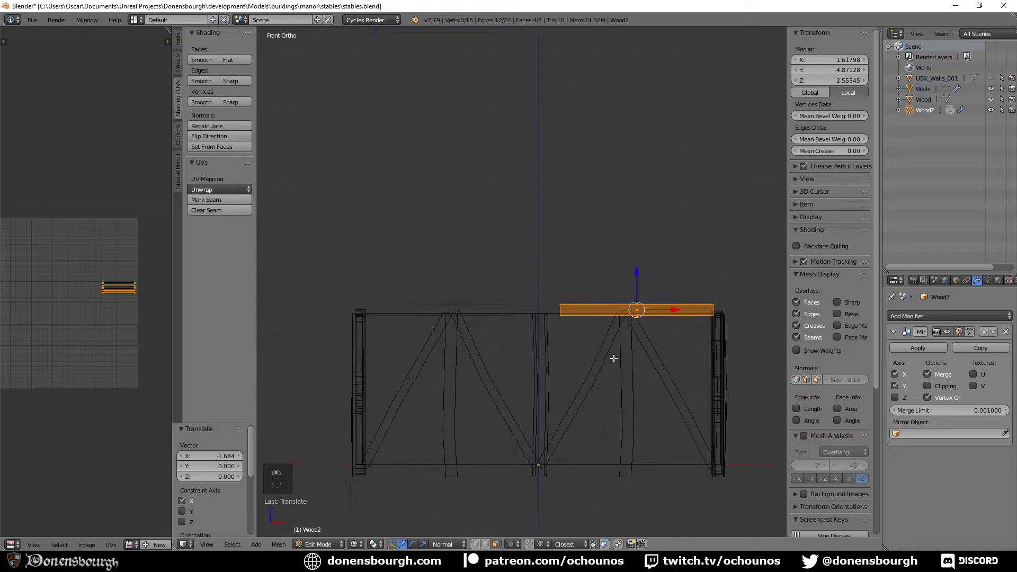
pyautogui.moveTo(676, 308)
pyautogui.mouseDown()
pyautogui.moveTo(655, 307)
pyautogui.moveTo(664, 307)
pyautogui.mouseUp()
# - Select the edge loop at the beam's inner end and set its median X to 0
pyautogui.click(488, 546)
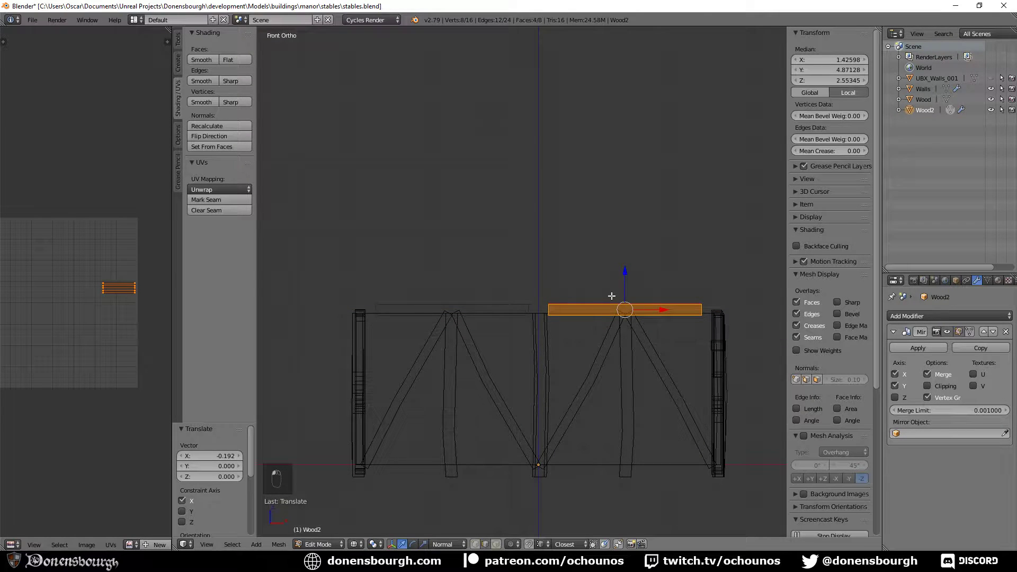
pyautogui.keyDown('alt'); pyautogui.rightClick(550, 306); pyautogui.keyUp('alt')
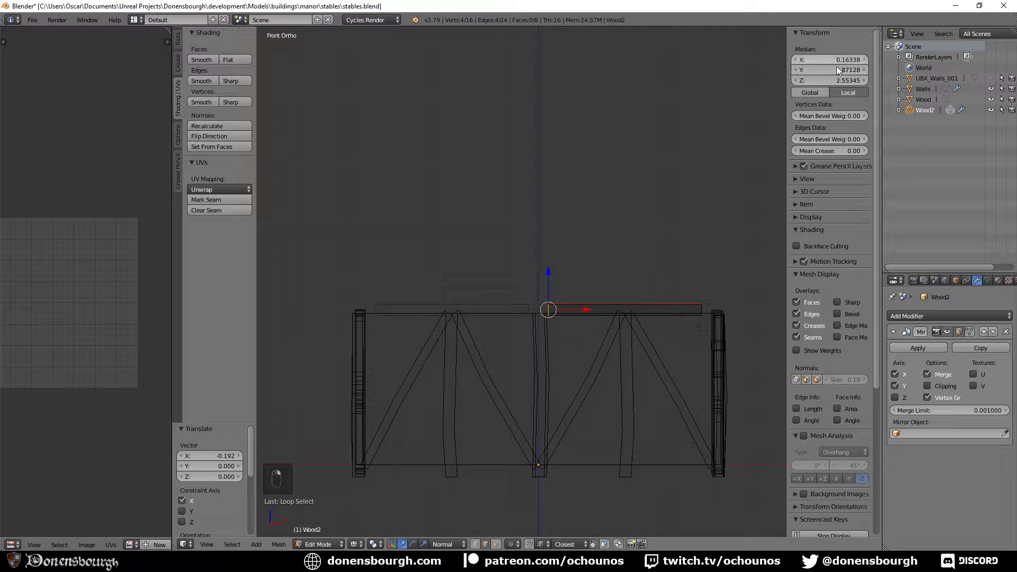
pyautogui.click(838, 60)
pyautogui.write('0')
pyautogui.press('Return')
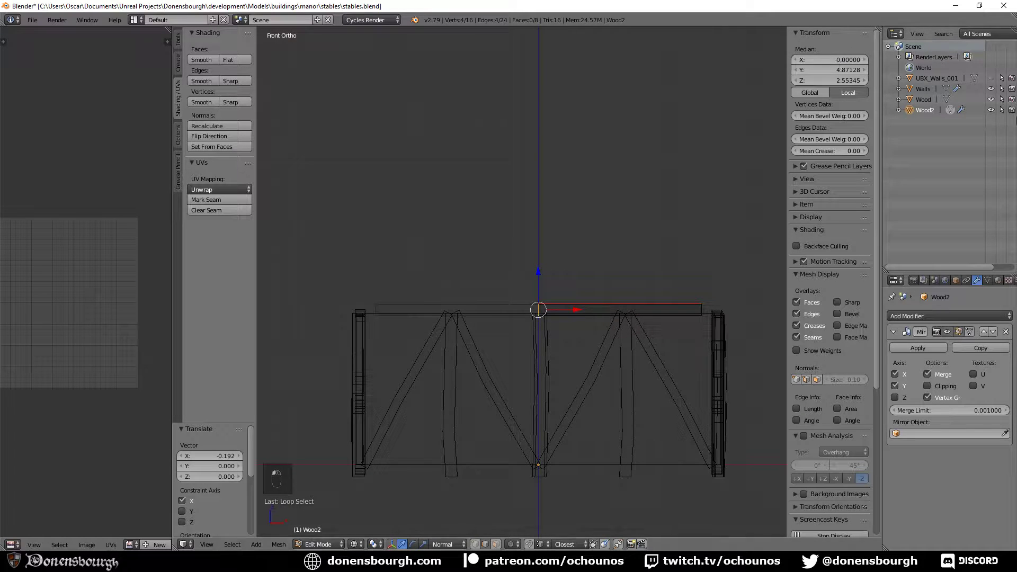
# - Extend the beam's outer end along X past the corner post to about X 3.12
pyautogui.press('g')
pyautogui.press('x')
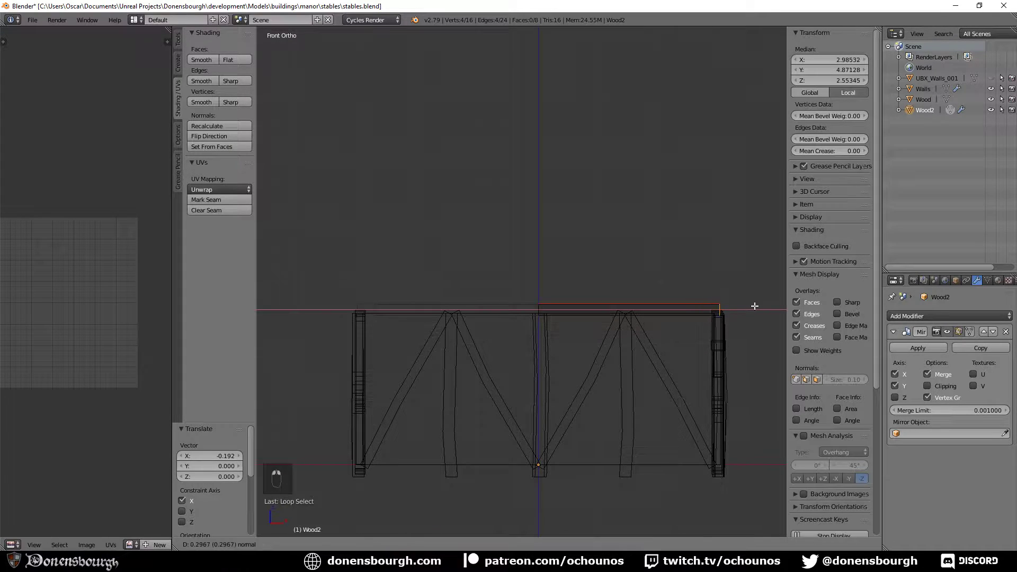
pyautogui.click(760, 305)
# - In the top wireframe view, select the whole beam and move it 0.097 units along Y to centre it over the wall
pyautogui.moveTo(759, 306)
pyautogui.mouseDown(button='middle')
pyautogui.moveTo(685, 363)
pyautogui.moveTo(625, 362)
pyautogui.moveTo(577, 343)
pyautogui.moveTo(562, 370)
pyautogui.moveTo(568, 356)
pyautogui.moveTo(469, 313)
pyautogui.moveTo(484, 331)
pyautogui.mouseUp(button='middle')
pyautogui.press('z')
pyautogui.scroll(4, 595, 363)
pyautogui.scroll(-4, 595, 363)
pyautogui.scroll(5, 572, 340)
pyautogui.press('KP_7')
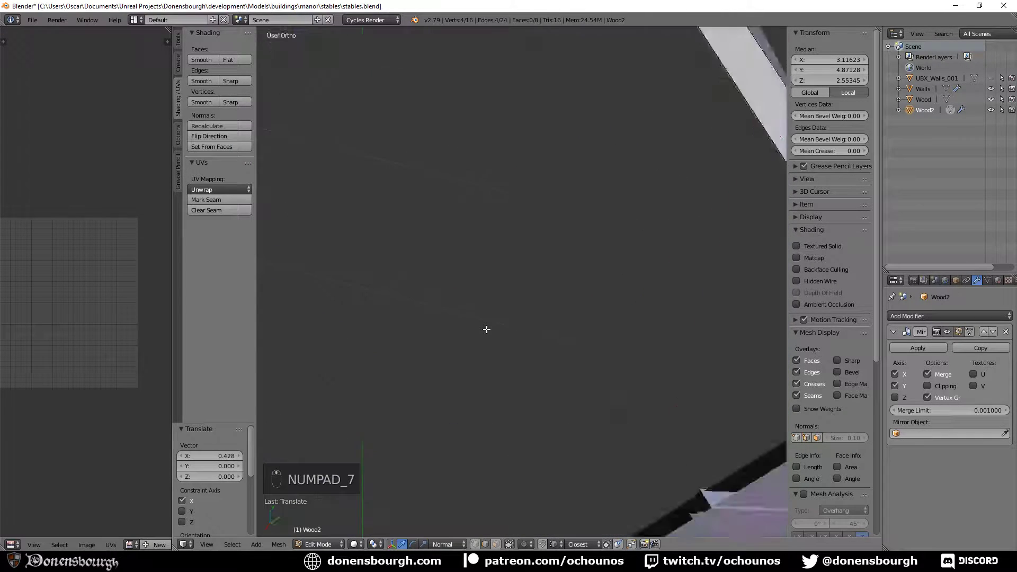
pyautogui.press('KP_Decimal')
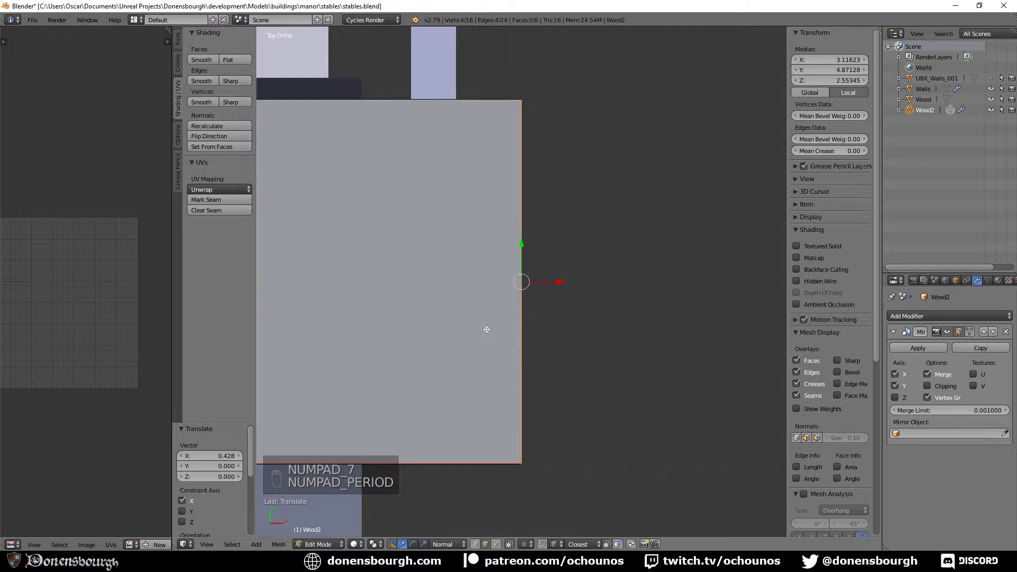
pyautogui.press('z')
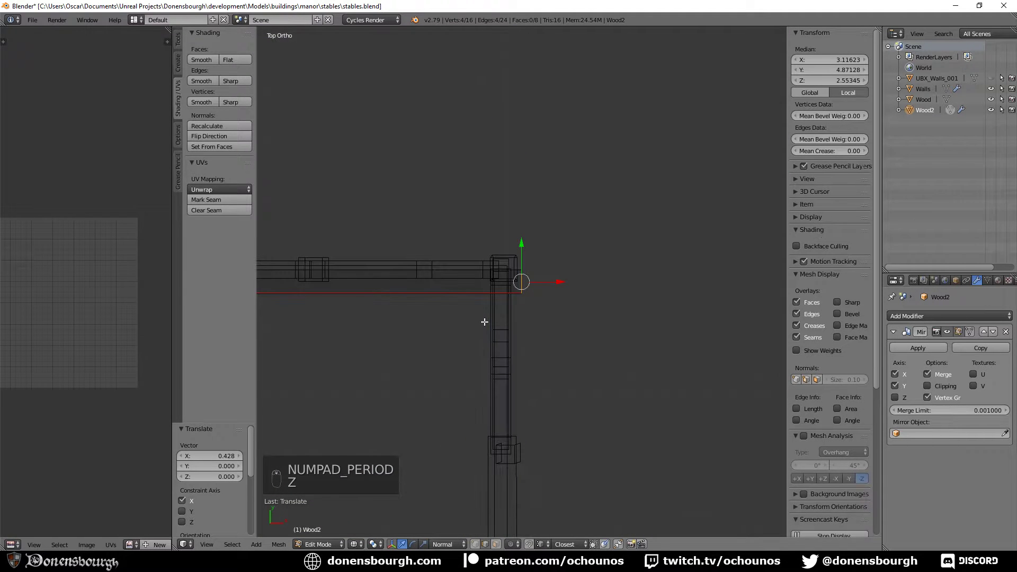
pyautogui.keyDown('shift'); pyautogui.moveTo(431, 332); pyautogui.dragTo(543, 331, button='middle'); pyautogui.keyUp('shift')
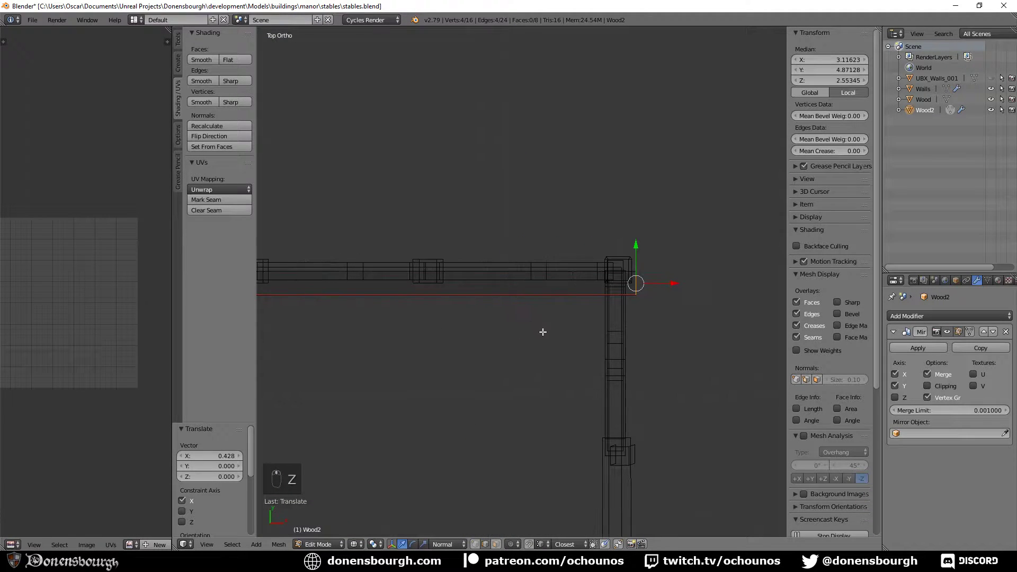
pyautogui.click(467, 305)
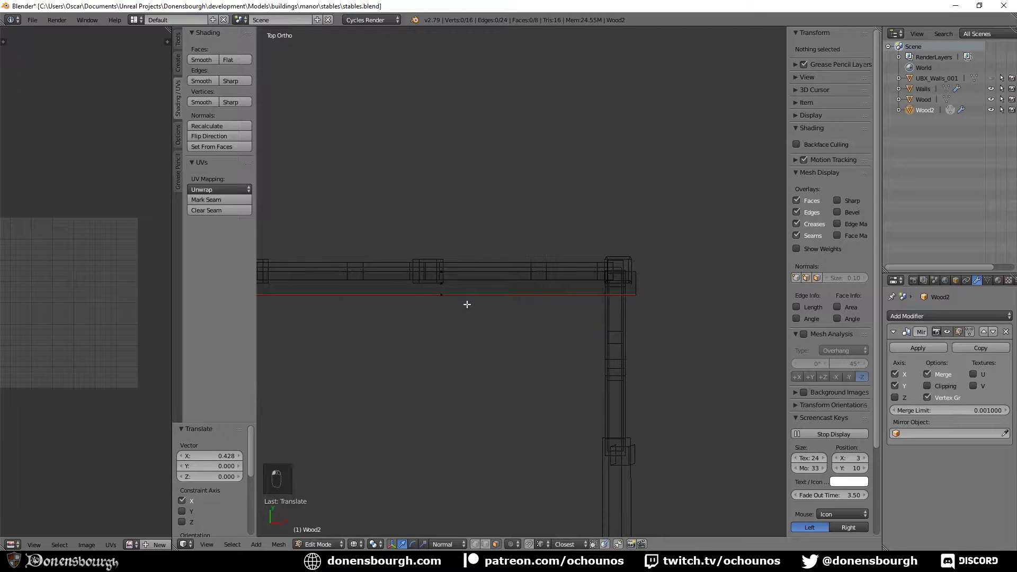
pyautogui.keyDown('alt'); pyautogui.rightClick(426, 315); pyautogui.keyUp('alt')
pyautogui.keyDown('shift'); pyautogui.moveTo(433, 254); pyautogui.dragTo(543, 280, button='middle'); pyautogui.keyUp('shift')
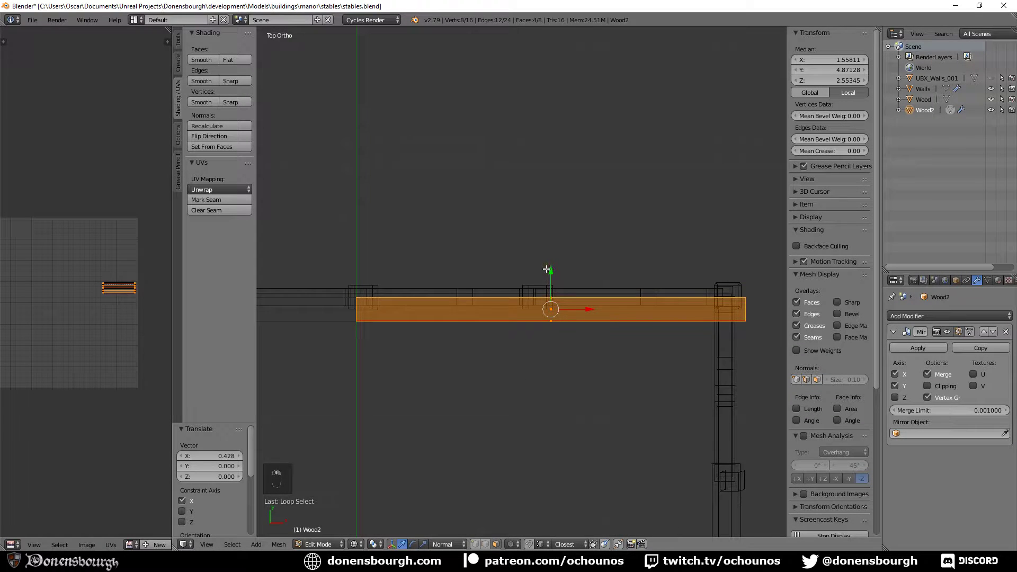
pyautogui.moveTo(547, 269)
pyautogui.mouseDown()
pyautogui.moveTo(547, 249)
pyautogui.moveTo(551, 256)
pyautogui.mouseUp()
pyautogui.click(551, 257)
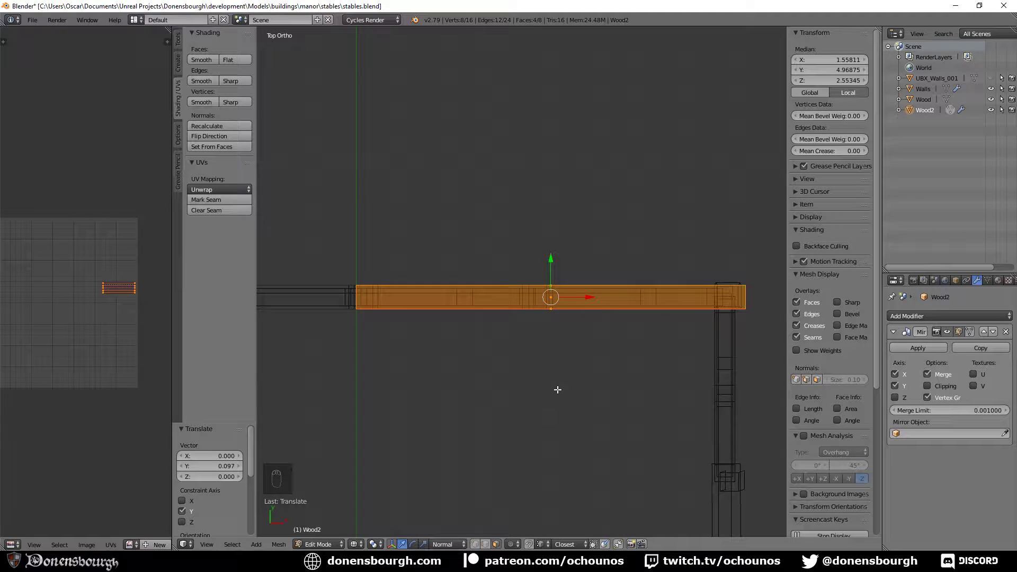
# - Scale the top beam by 1.222 in Y and Z only, keeping its length along X
pyautogui.press('s')
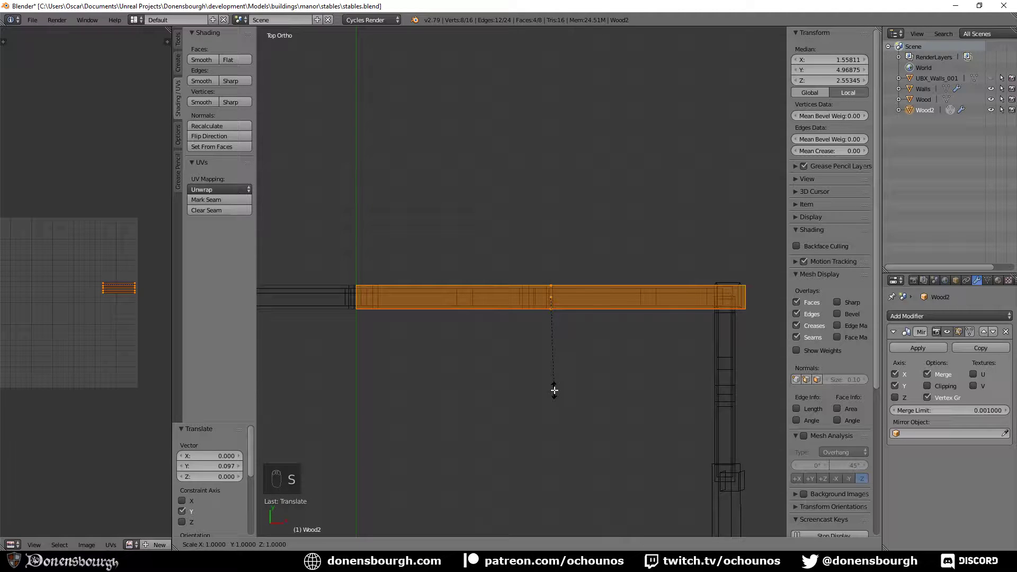
pyautogui.press('x')
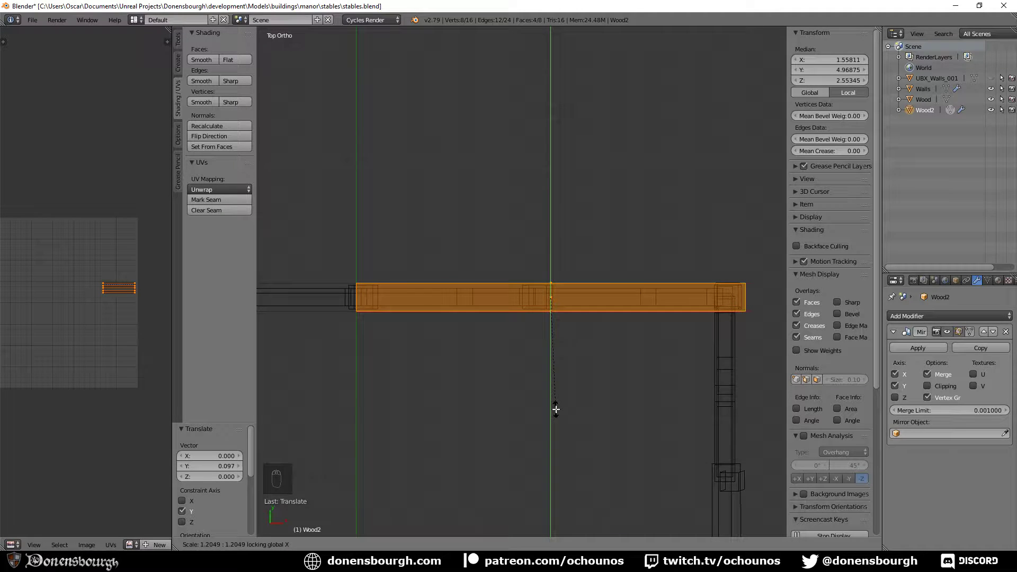
pyautogui.click(555, 409)
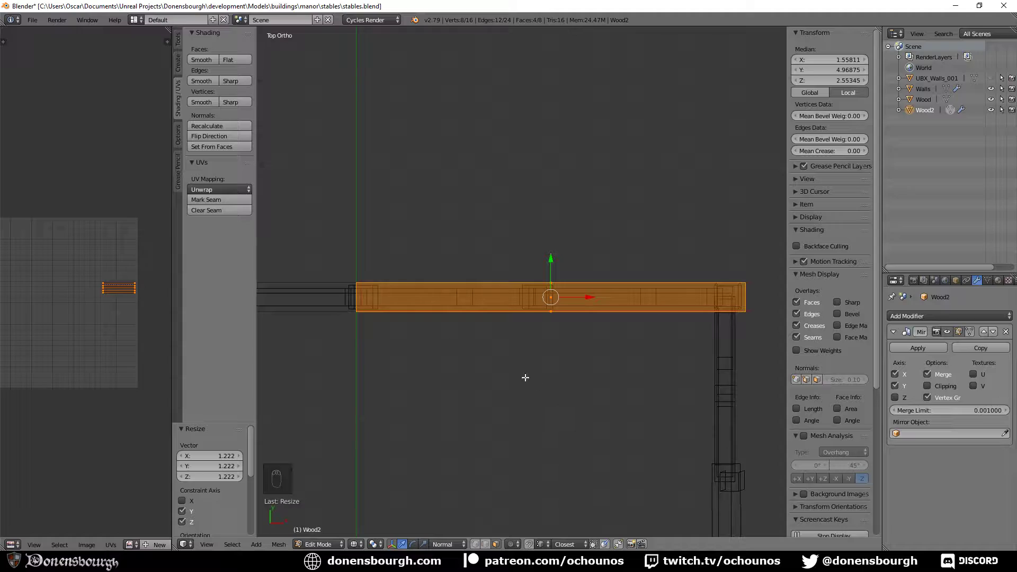
pyautogui.moveTo(525, 377); pyautogui.dragTo(367, 268, button='middle')
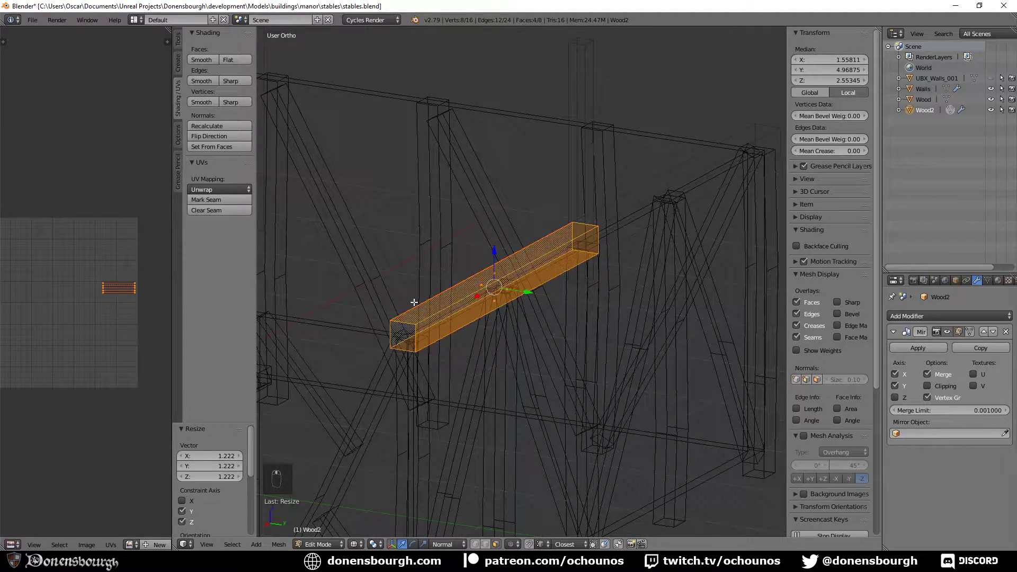
# - In solid view, select the edge loop at the beam's open outer end and fill it with a face
pyautogui.press('z')
pyautogui.keyDown('shift'); pyautogui.moveTo(414, 301); pyautogui.dragTo(465, 337, button='middle'); pyautogui.keyUp('shift')
pyautogui.press('a')
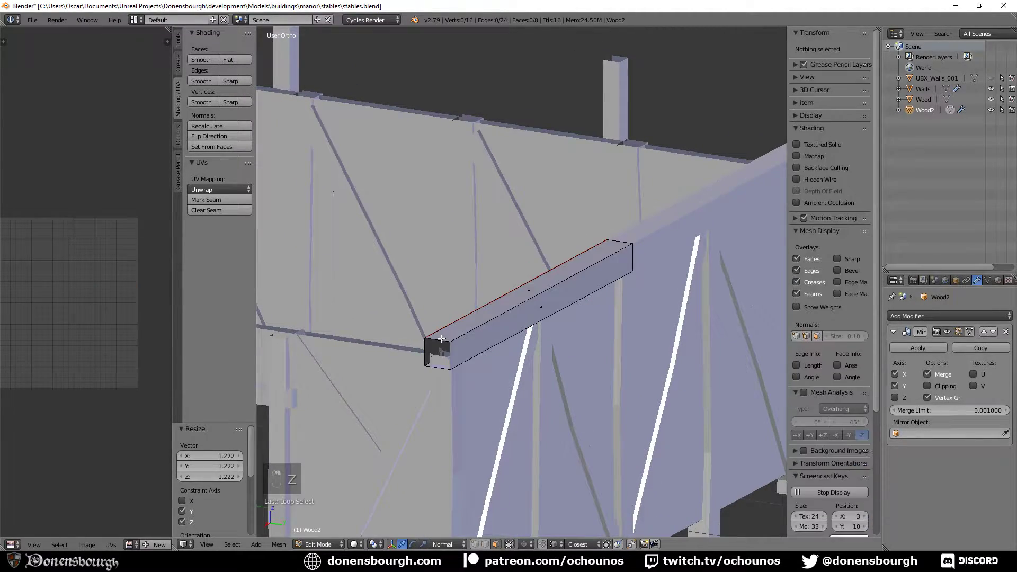
pyautogui.rightClick(519, 296)
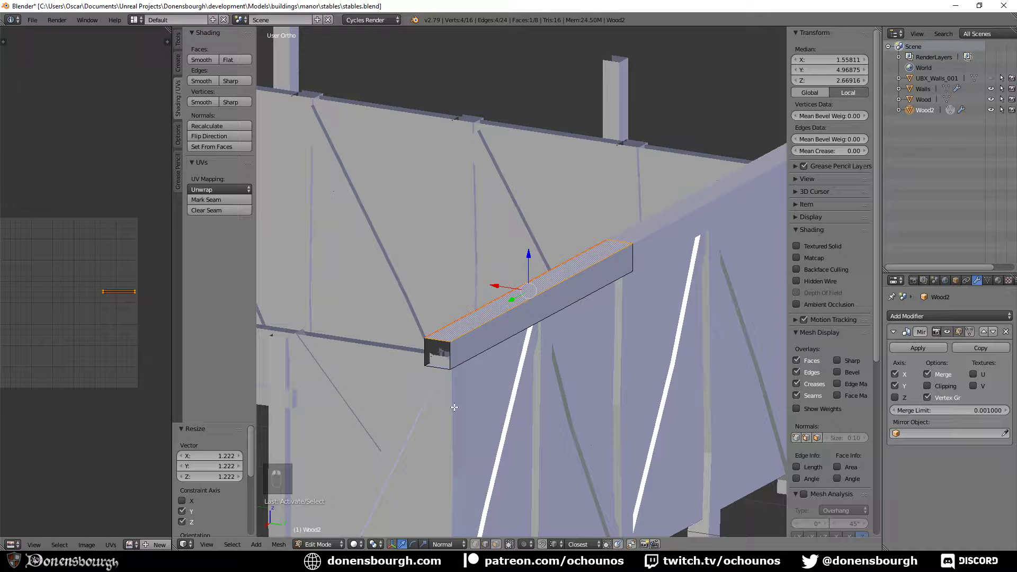
pyautogui.keyDown('alt'); pyautogui.rightClick(450, 350); pyautogui.keyUp('alt')
pyautogui.press('f')
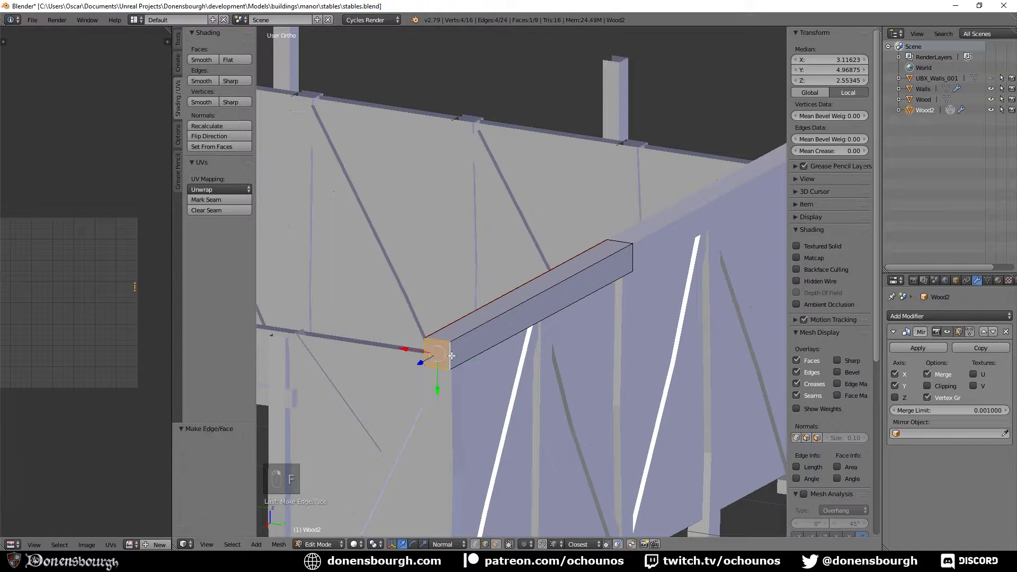
# - Mark three edges of the beam's new end face, the top, one side and the bottom, as UV seams
pyautogui.scroll(4, 536, 373)
pyautogui.rightClick(592, 380)
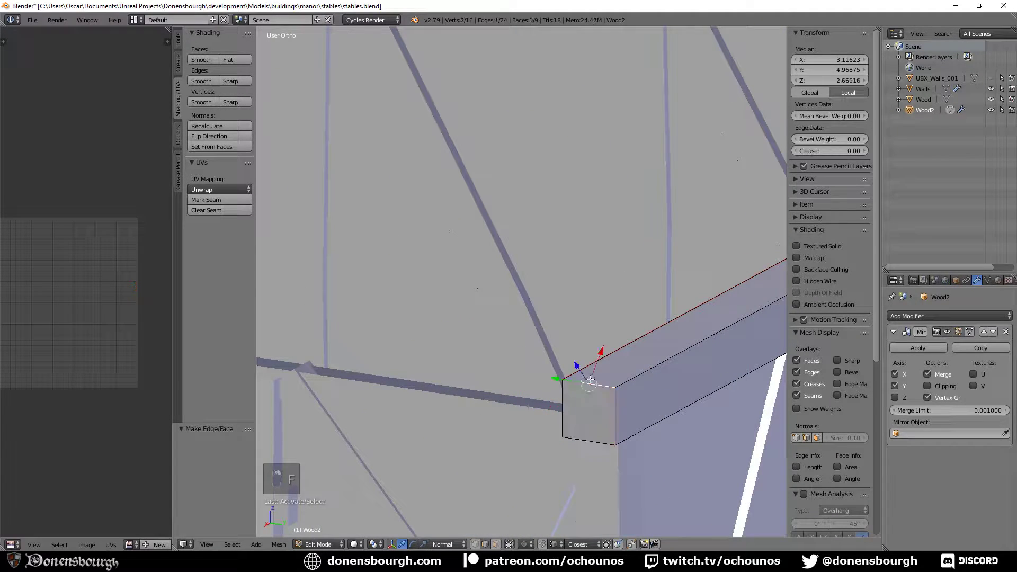
pyautogui.keyDown('shift'); pyautogui.rightClick(615, 401); pyautogui.keyUp('shift')
pyautogui.keyDown('shift'); pyautogui.rightClick(586, 440); pyautogui.keyUp('shift')
pyautogui.click(224, 199)
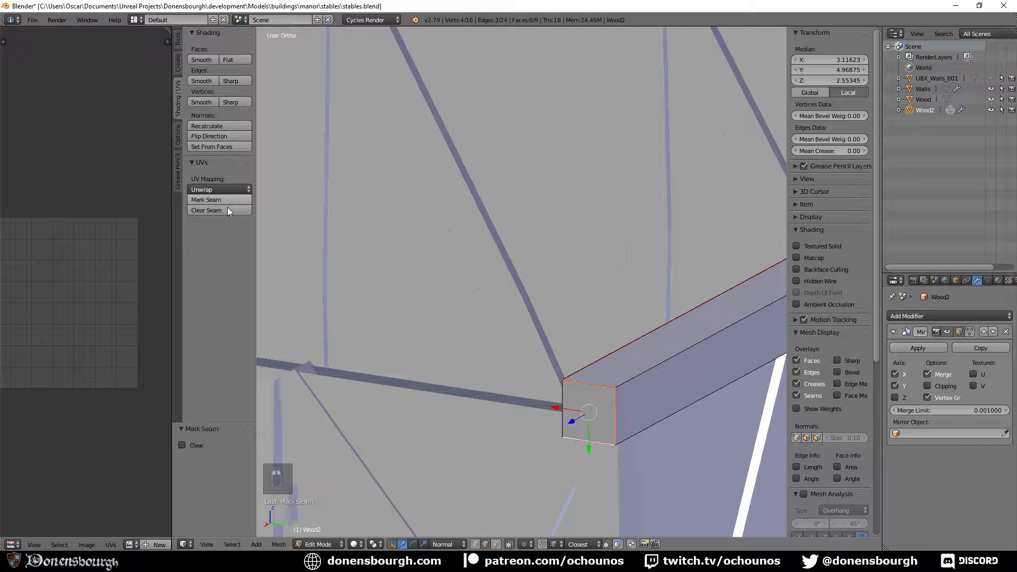
pyautogui.scroll(-5, 583, 359)
pyautogui.press('a')
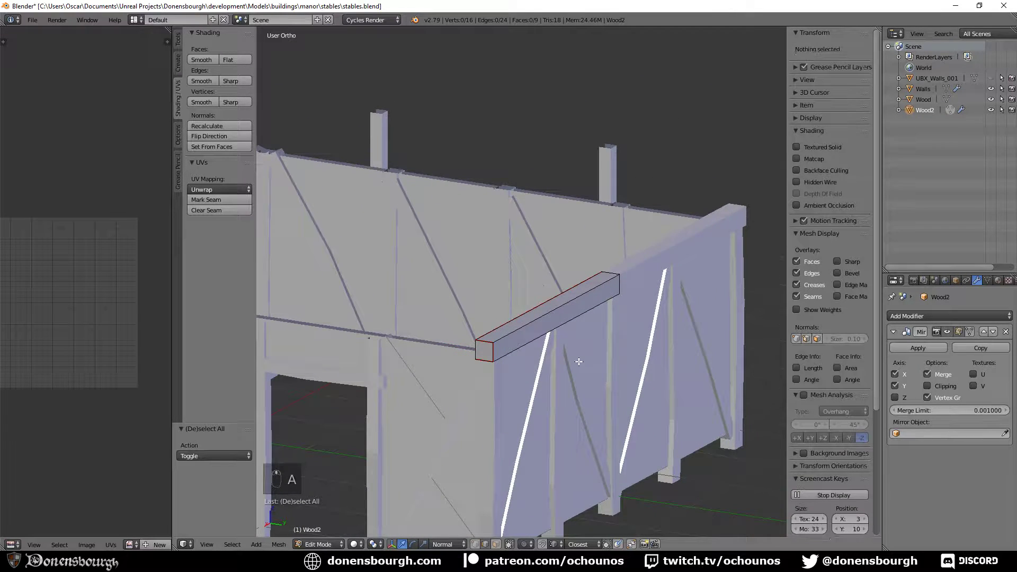
# - Add an Array modifier to Wood2 above the Mirror modifier, and replace its relative offset with a constant offset
pyautogui.scroll(-3, 576, 360)
pyautogui.keyDown('shift'); pyautogui.moveTo(545, 361); pyautogui.dragTo(528, 374, button='middle'); pyautogui.keyUp('shift')
pyautogui.scroll(-4, 528, 375)
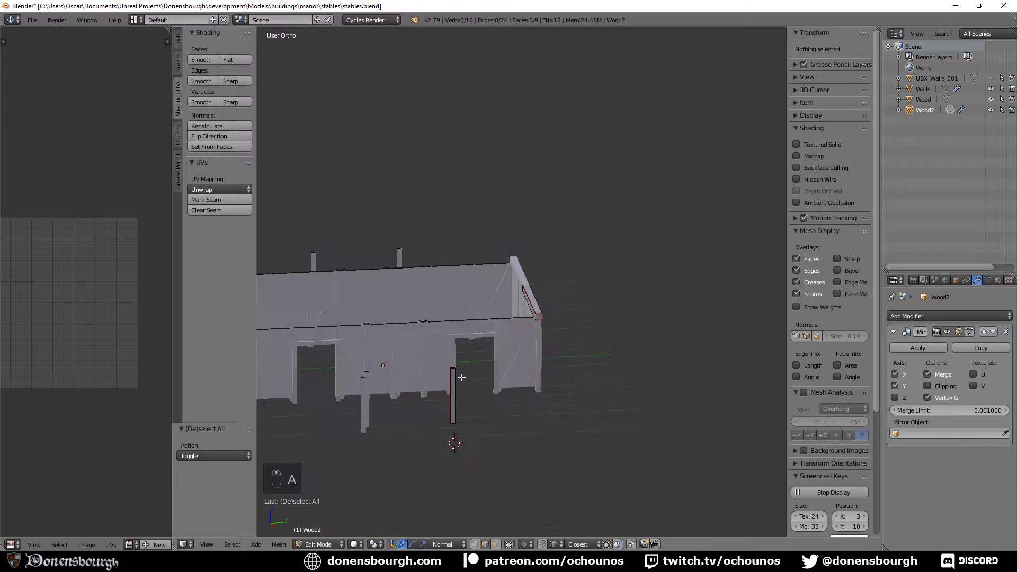
pyautogui.moveTo(461, 379); pyautogui.dragTo(465, 431, button='middle')
pyautogui.scroll(7, 612, 380)
pyautogui.scroll(-3, 612, 380)
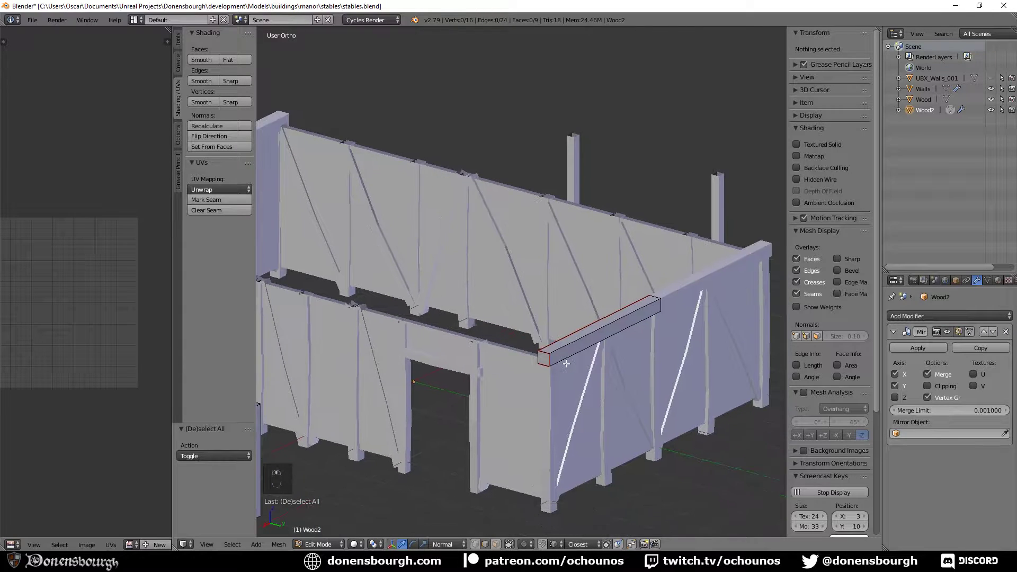
pyautogui.click(941, 315)
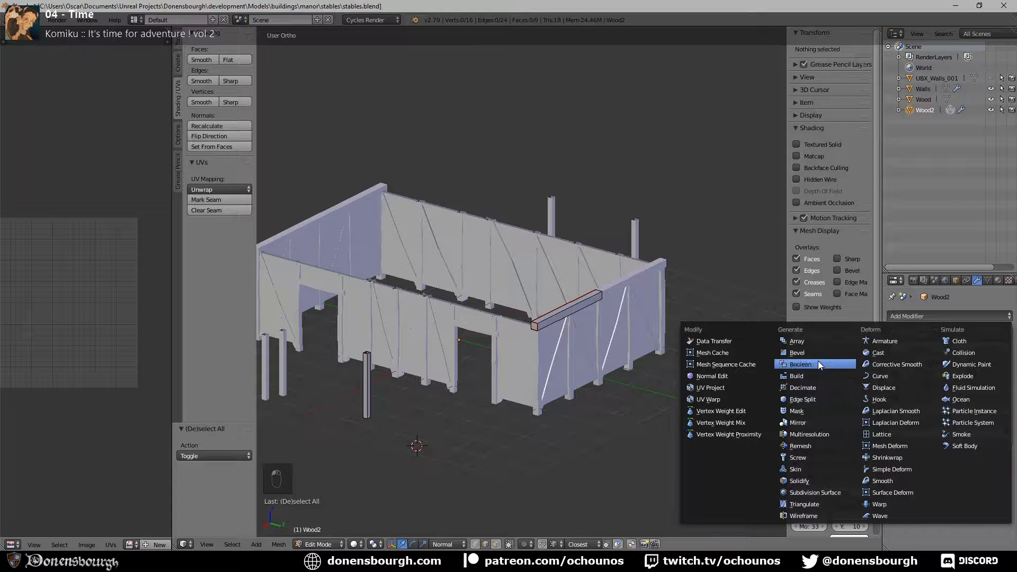
pyautogui.click(816, 340)
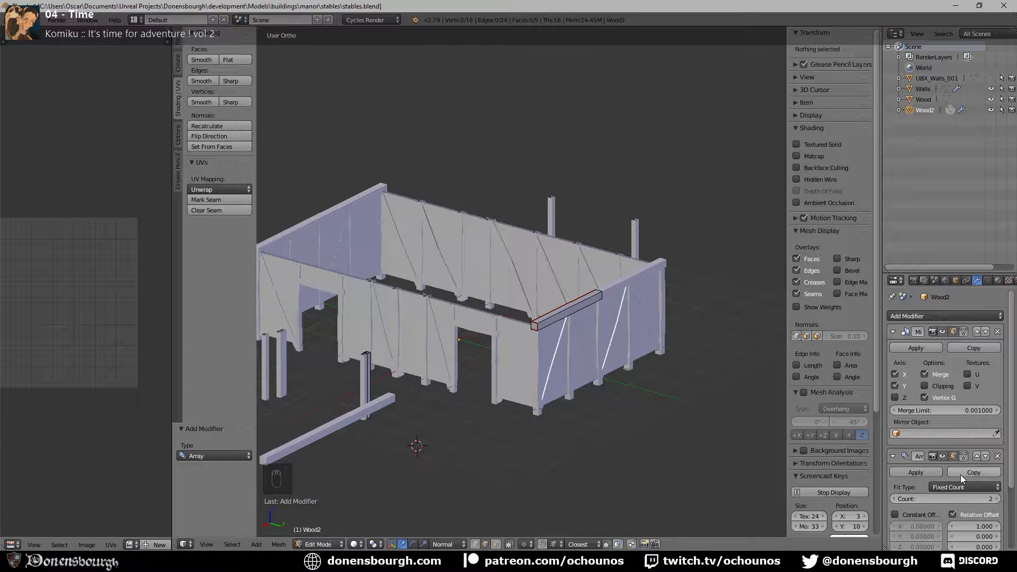
pyautogui.click(975, 455)
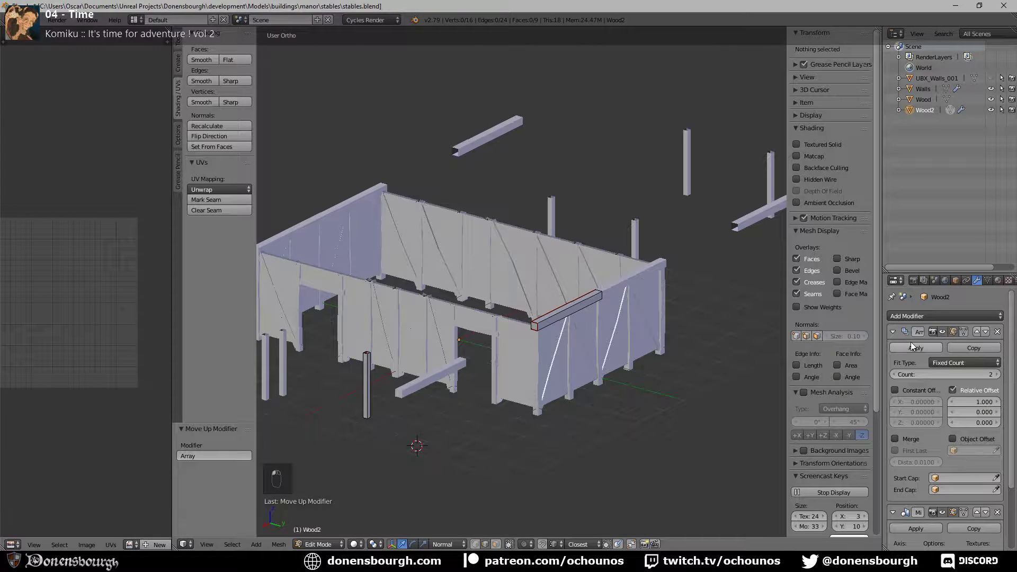
pyautogui.click(955, 389)
pyautogui.click(895, 390)
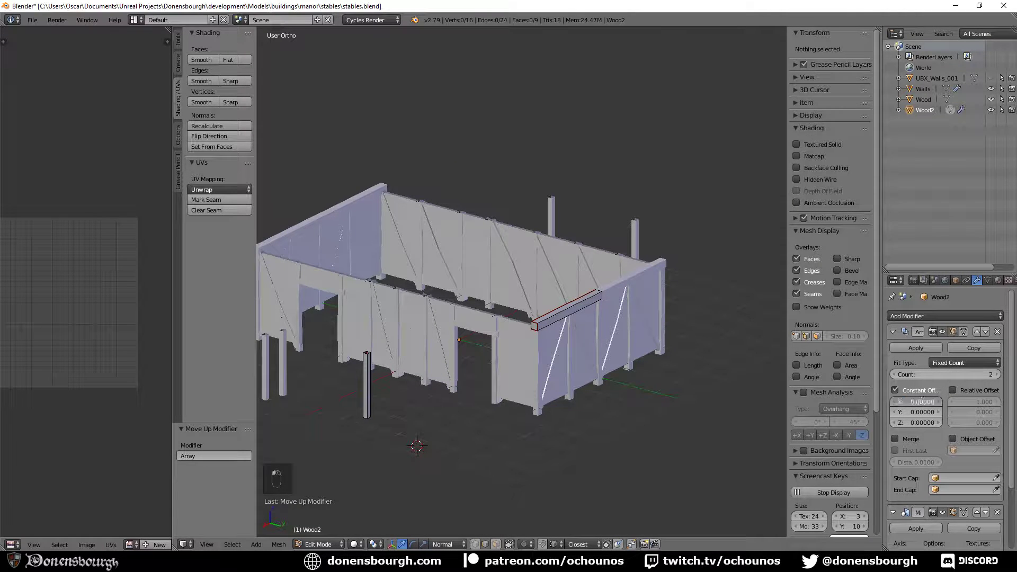
# - Try a constant X offset of -0.25 on the array, and reset it to 0
pyautogui.click(922, 401)
pyautogui.write('-0.25')
pyautogui.press('Return')
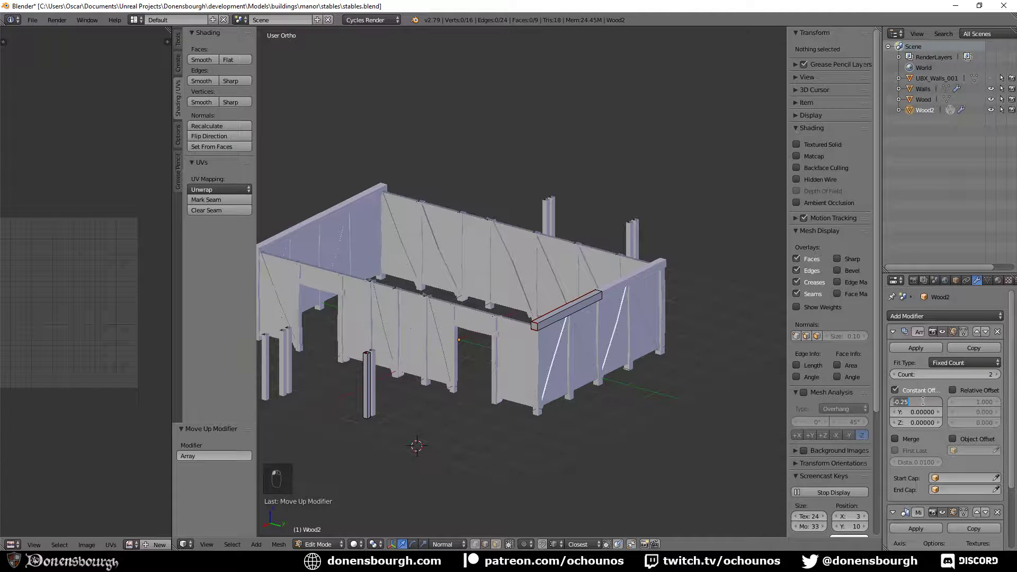
pyautogui.write('0')
pyautogui.press('Return')
# - Try a constant Y offset of -0.25 on the array, and set it to -1
pyautogui.click(921, 410)
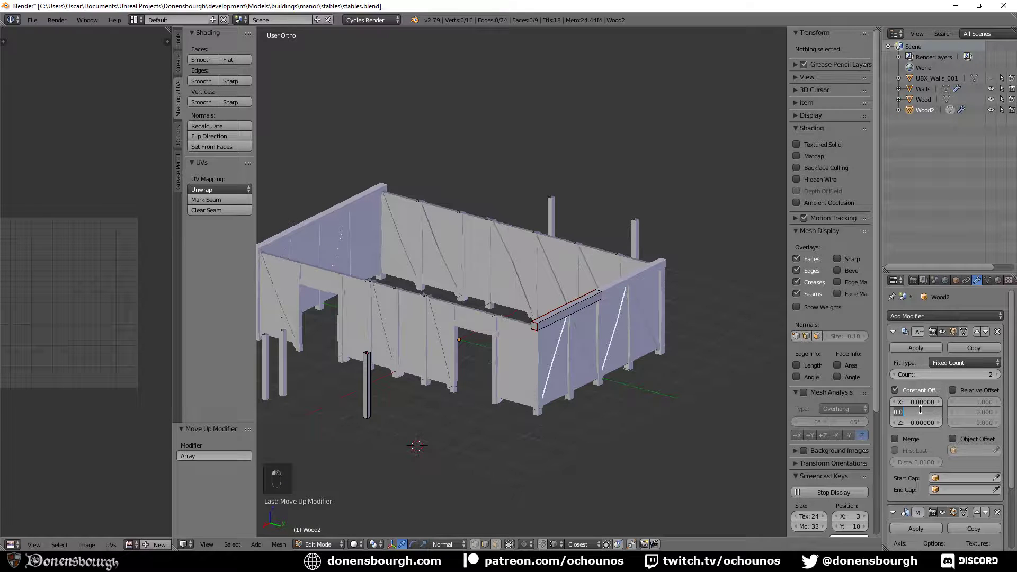
pyautogui.write('-0.25')
pyautogui.press('Return')
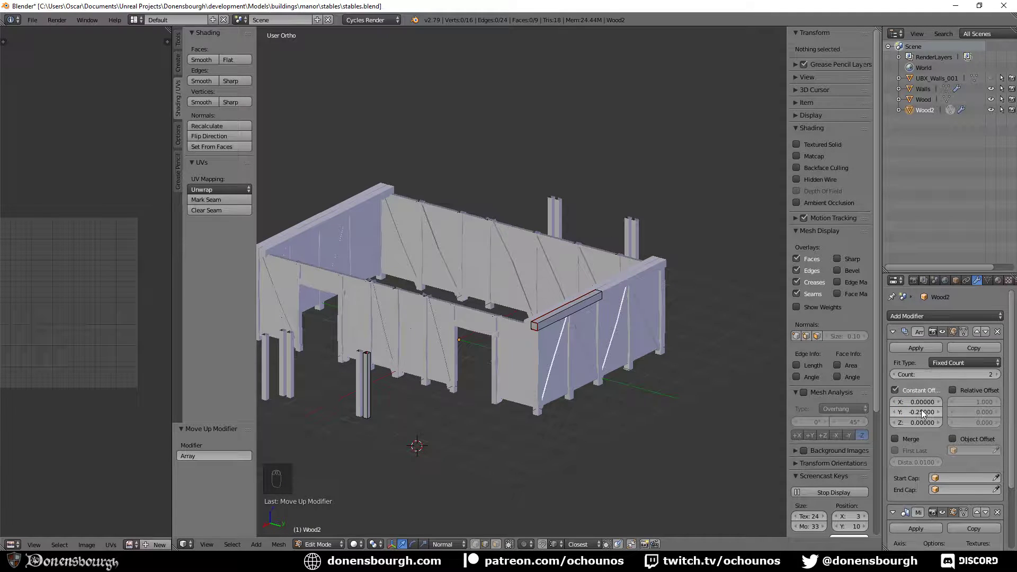
pyautogui.click(922, 413)
pyautogui.write('-1')
pyautogui.press('Return')
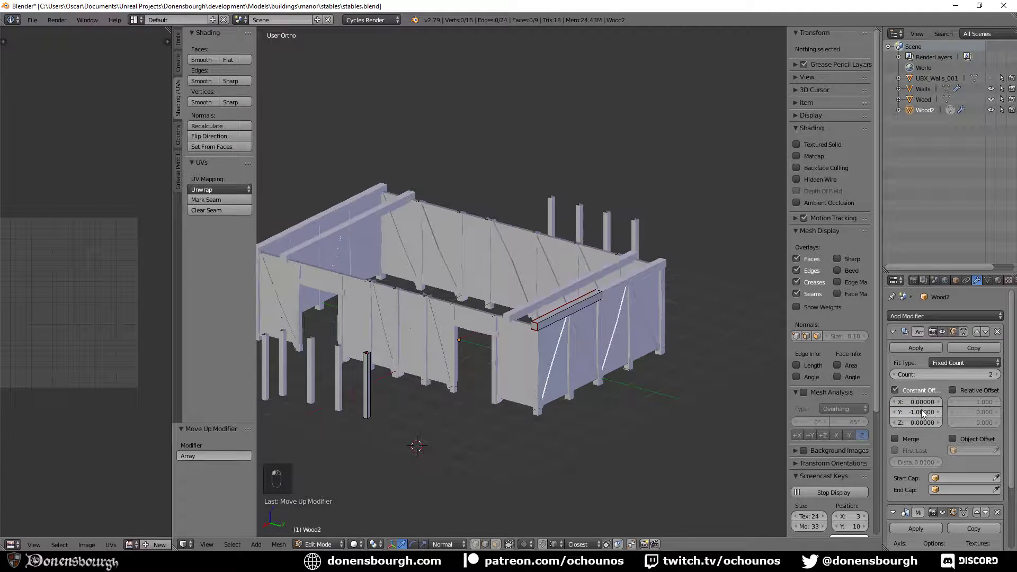
# - Raise the array count to 6 so the top beams repeat along the stables
pyautogui.click(998, 374)
pyautogui.click(998, 374)
pyautogui.click(998, 375)
pyautogui.click(996, 375)
pyautogui.moveTo(445, 437); pyautogui.dragTo(450, 433, button='middle')
pyautogui.moveTo(510, 421); pyautogui.dragTo(568, 416, button='middle')
pyautogui.scroll(8, 519, 439)
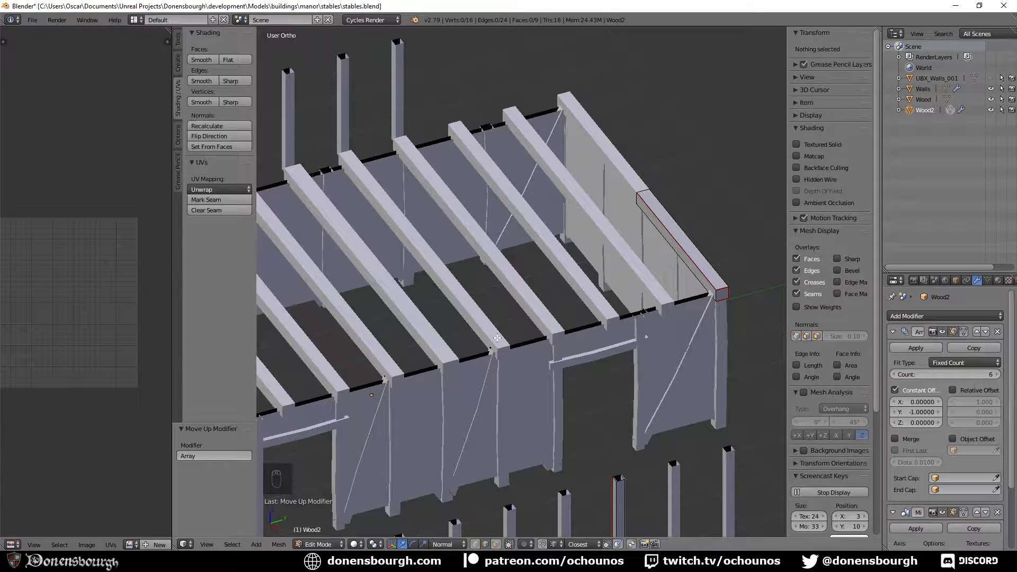
# - Try wider beam spacing with an array Y offset of -1.5 and a count of 4
pyautogui.click(913, 411)
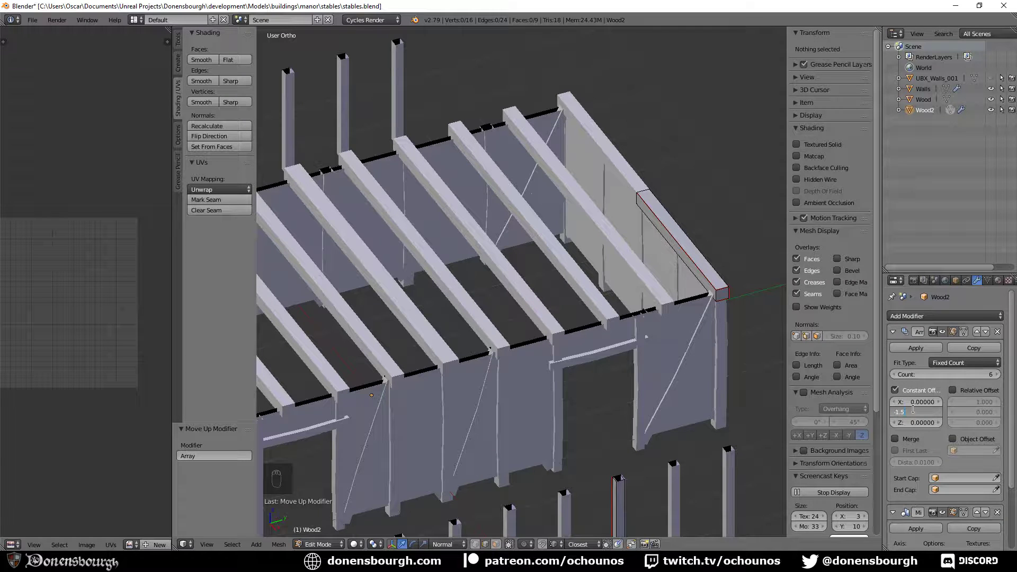
pyautogui.press('Return')
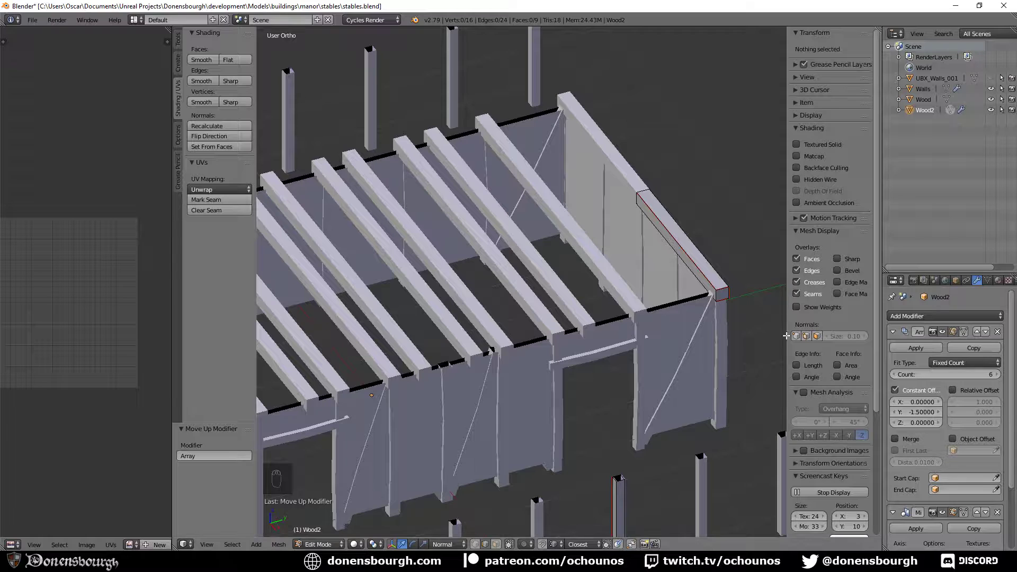
pyautogui.click(895, 374)
pyautogui.click(895, 374)
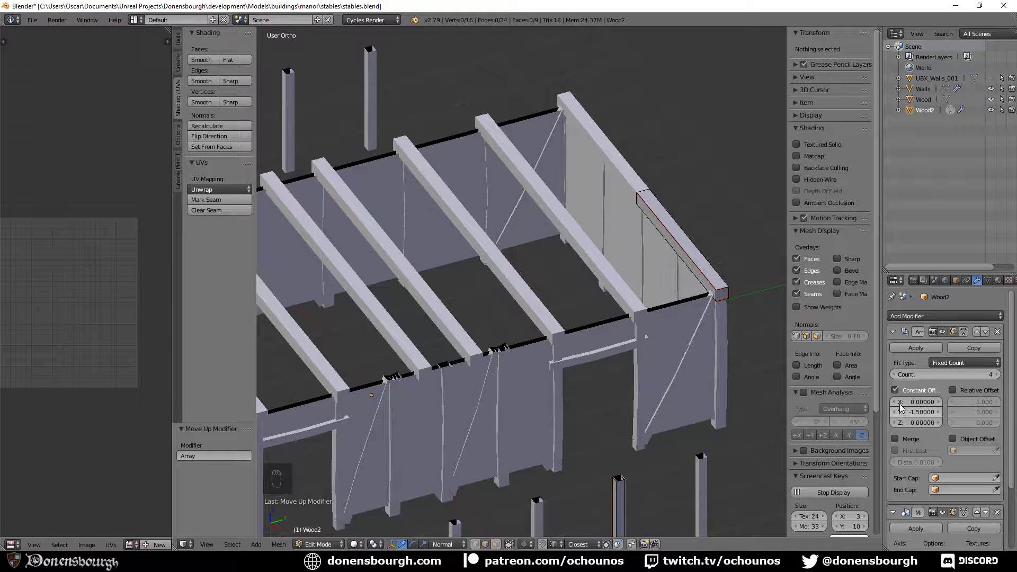
pyautogui.click(894, 375)
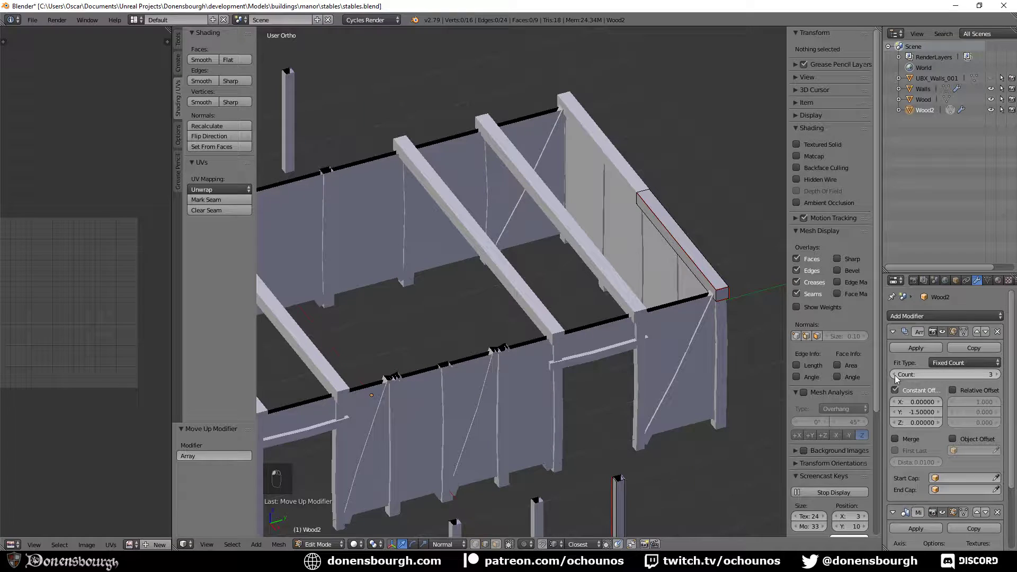
pyautogui.click(998, 375)
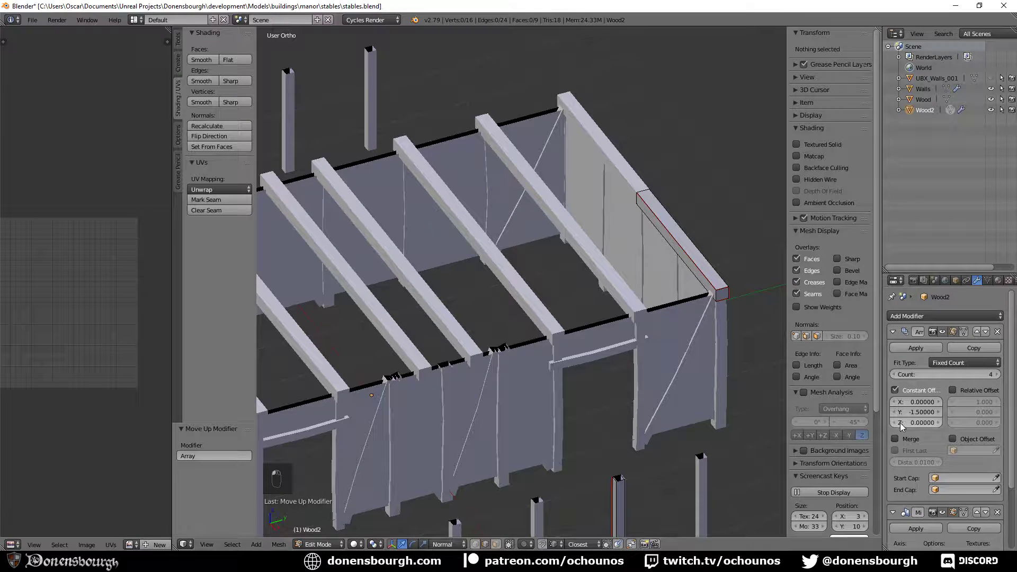
# - Try array Y offsets of -1.75 and -2 for the beam spacing
pyautogui.click(926, 412)
pyautogui.write('-1.75')
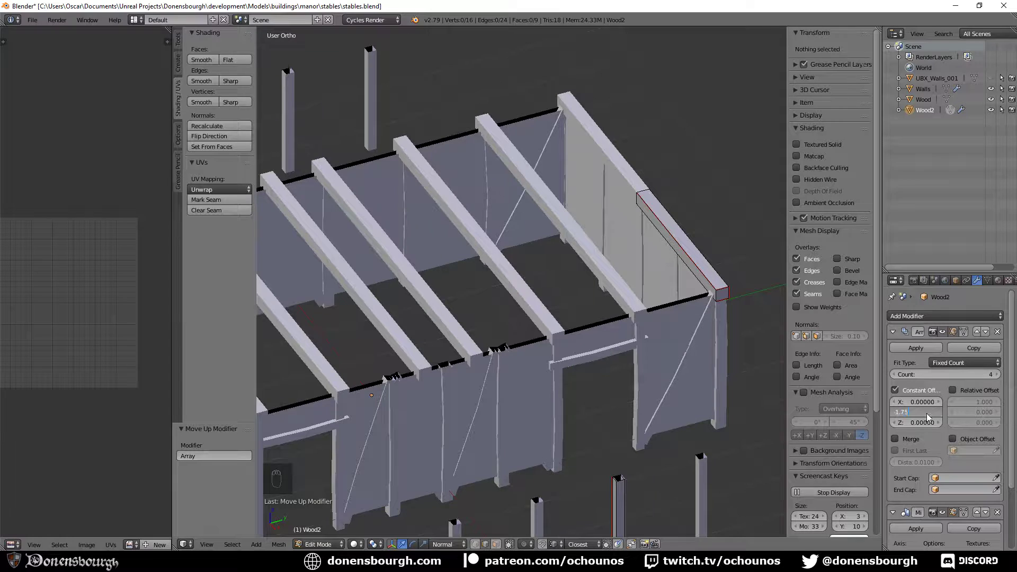
pyautogui.press('Return')
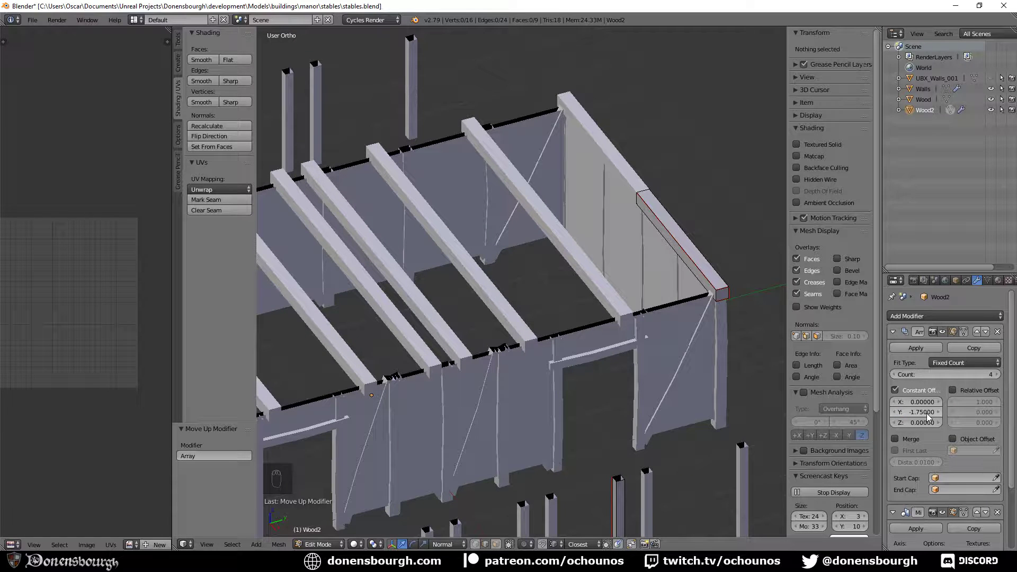
pyautogui.click(925, 412)
pyautogui.write('-2')
pyautogui.press('Return')
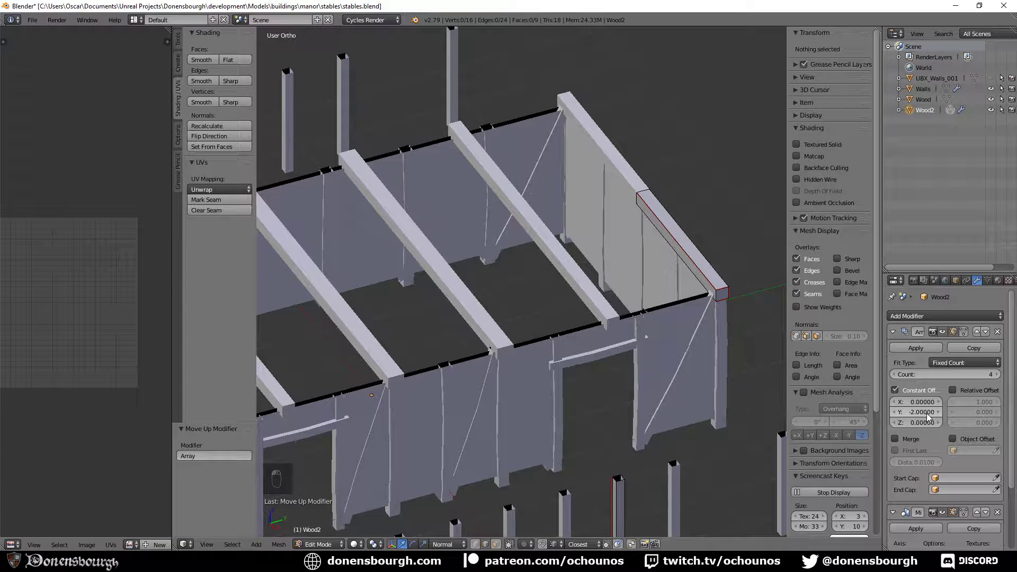
# - Return the array's constant Y offset to -1 and its count to 6
pyautogui.click(926, 412)
pyautogui.write('-1')
pyautogui.press('Return')
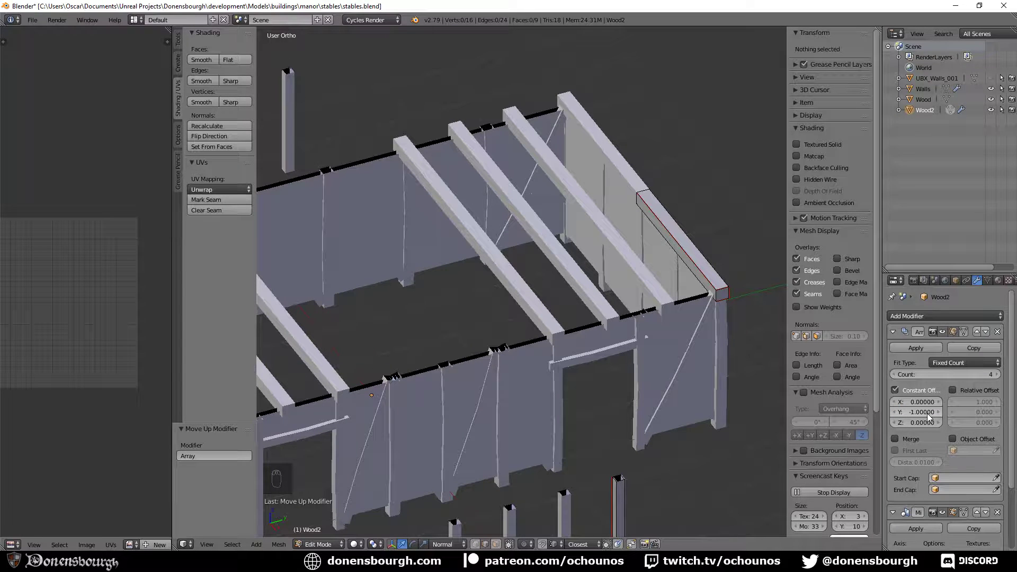
pyautogui.click(996, 375)
pyautogui.click(996, 374)
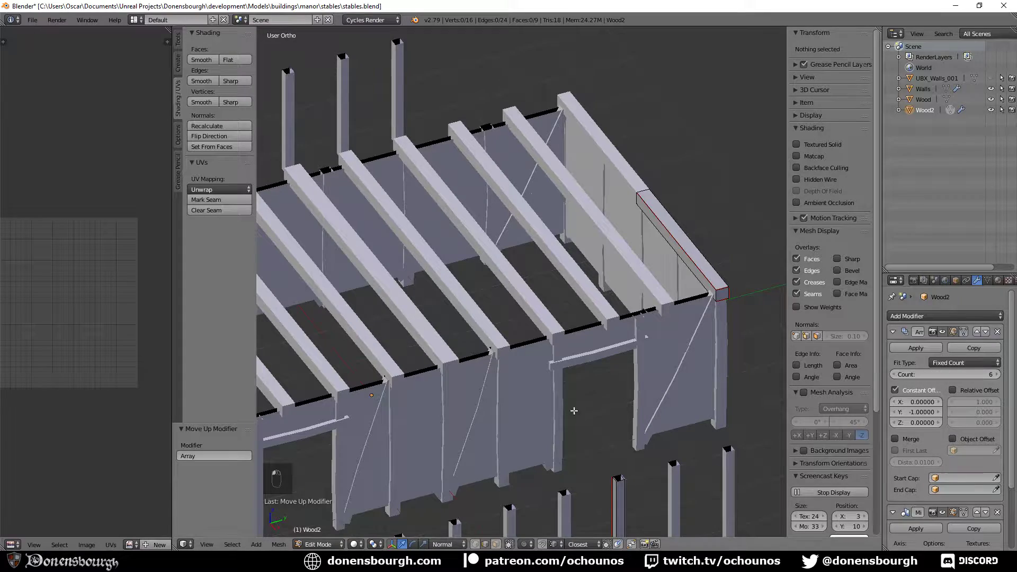
pyautogui.moveTo(574, 411); pyautogui.dragTo(608, 435, button='middle')
pyautogui.scroll(-5, 594, 408)
pyautogui.scroll(2, 608, 434)
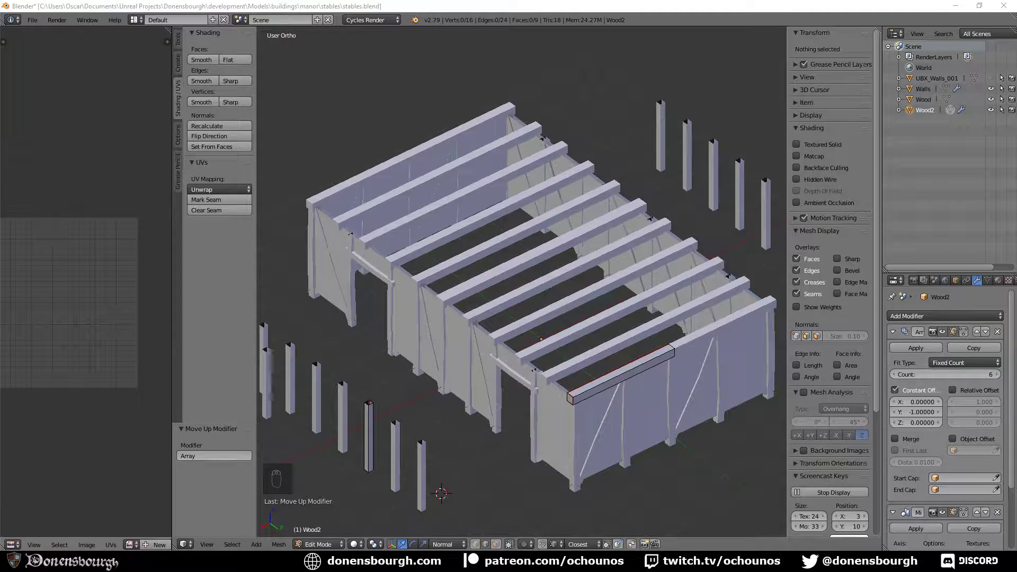
pyautogui.moveTo(551, 320); pyautogui.dragTo(575, 354, button='middle')
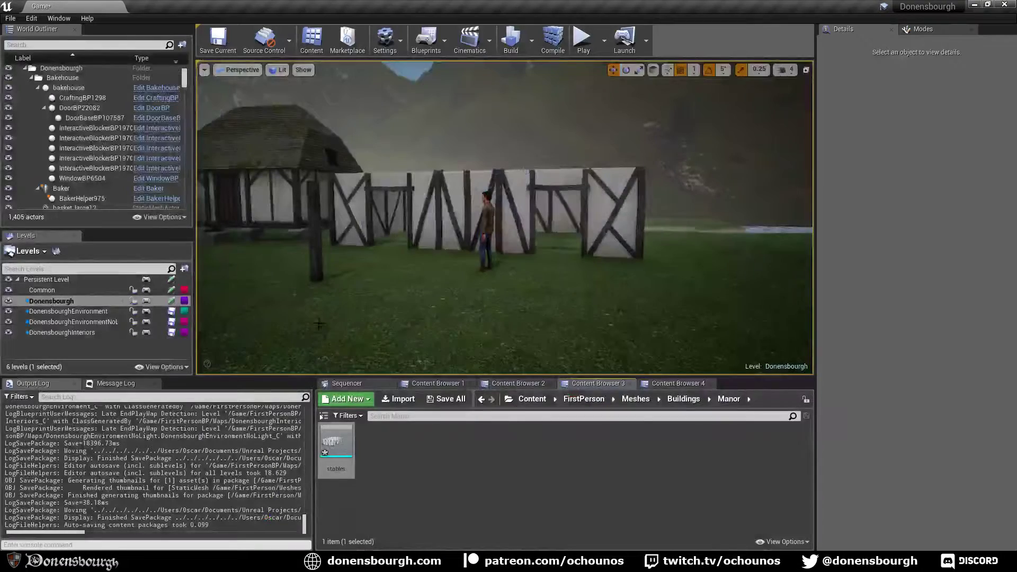
# - Switch to Unreal Editor and move through the level to examine the existing timber-framed buildings
pyautogui.moveTo(319, 325); pyautogui.dragTo(240, 354, button='right')
pyautogui.press('w')
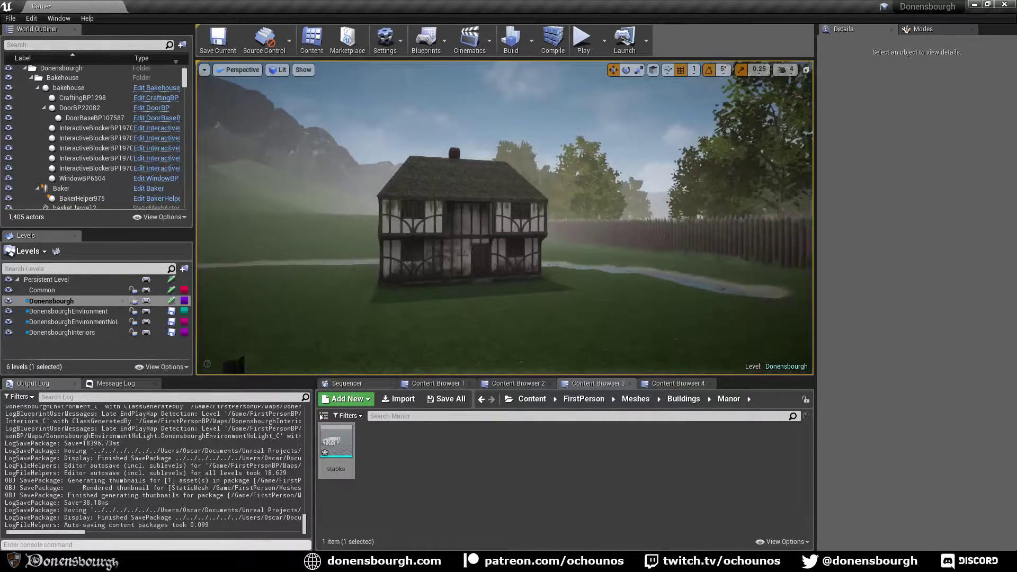
pyautogui.moveTo(505, 218); pyautogui.dragTo(602, 242, button='right')
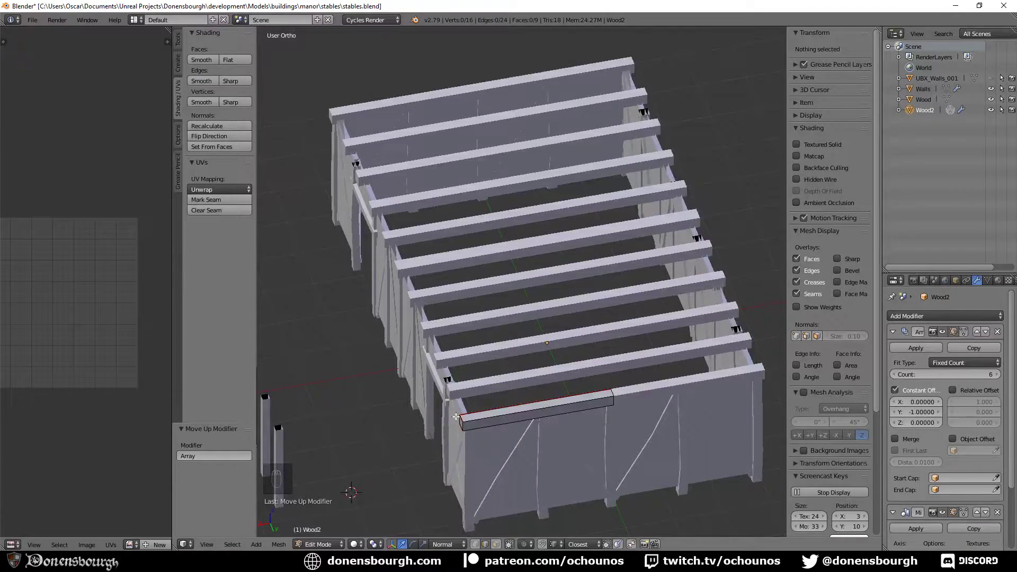
# - Move the outer end face of the front top beam inward about 0.24 along its normal
pyautogui.scroll(3, 473, 347)
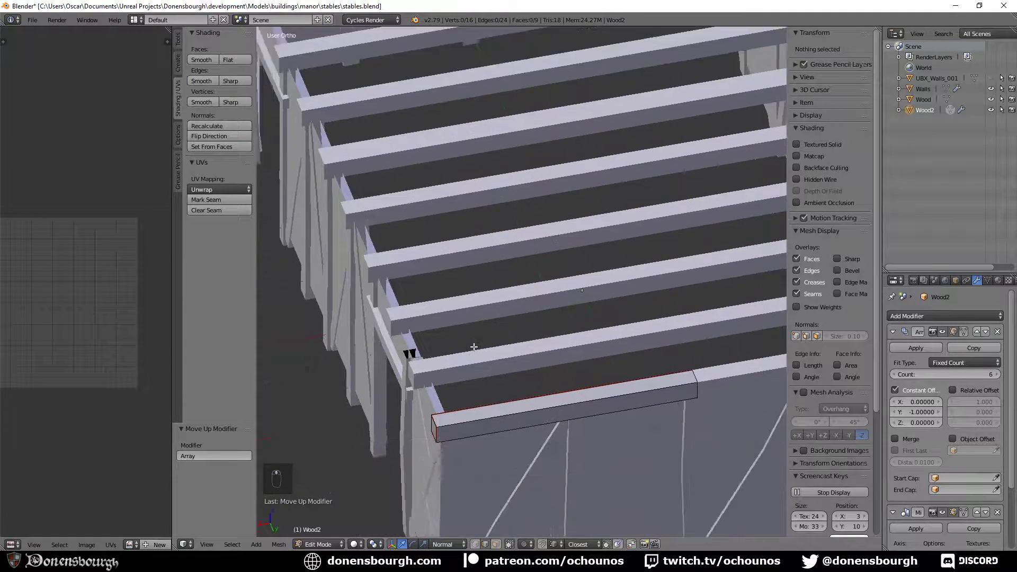
pyautogui.keyDown('shift'); pyautogui.moveTo(473, 346); pyautogui.dragTo(478, 304, button='middle'); pyautogui.keyUp('shift')
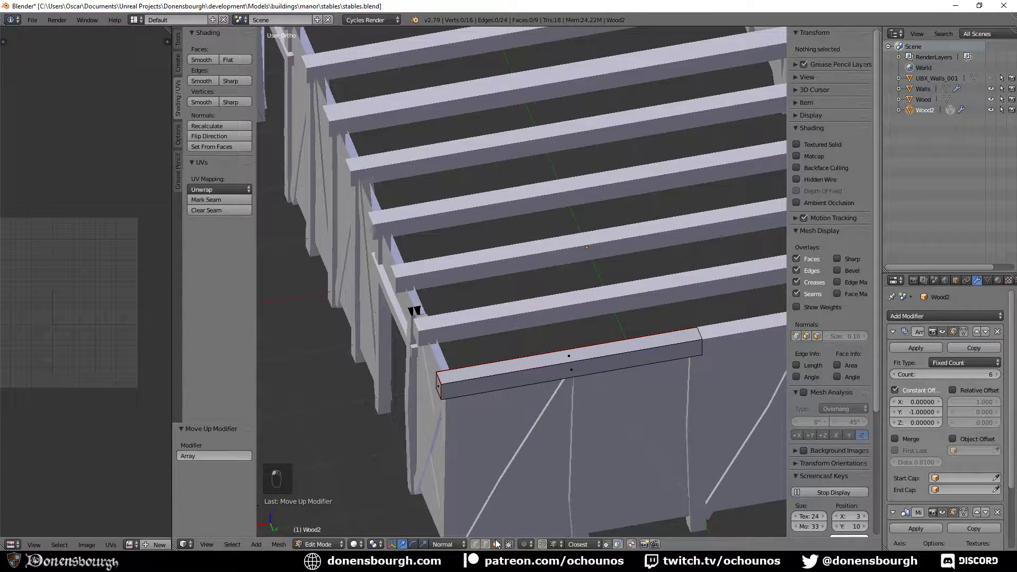
pyautogui.rightClick(457, 387)
pyautogui.rightClick(438, 387)
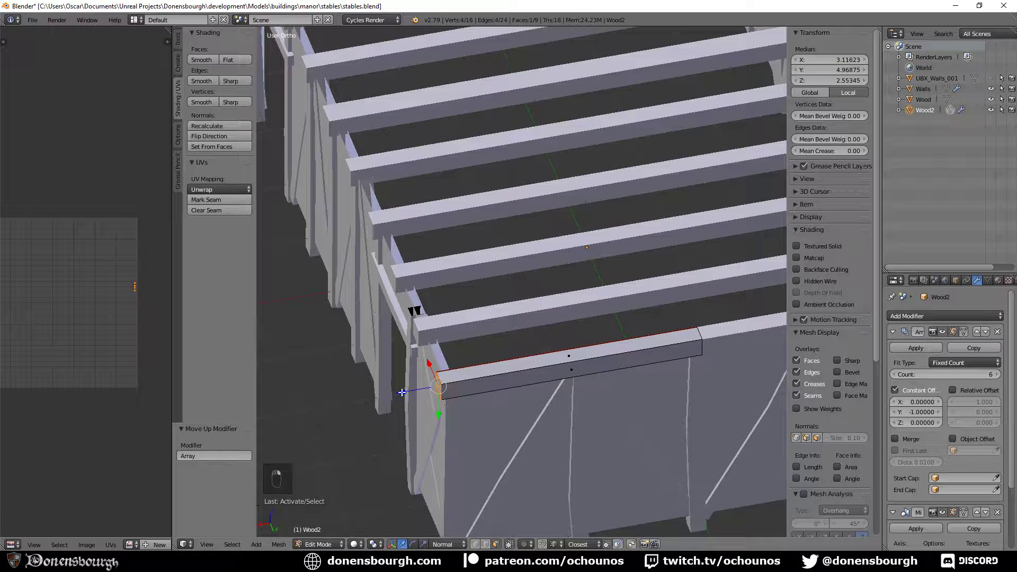
pyautogui.press('e')
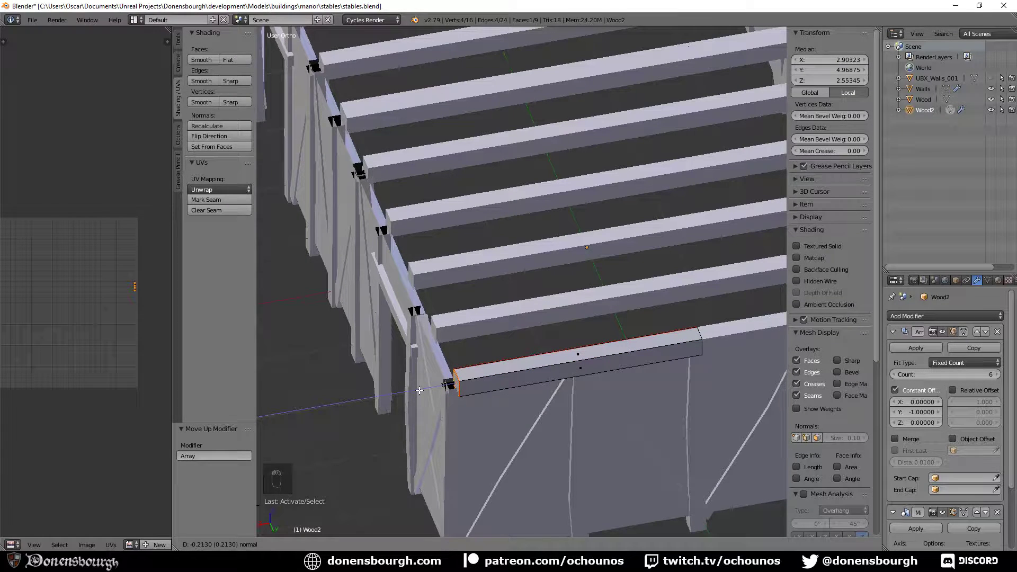
pyautogui.click(421, 392)
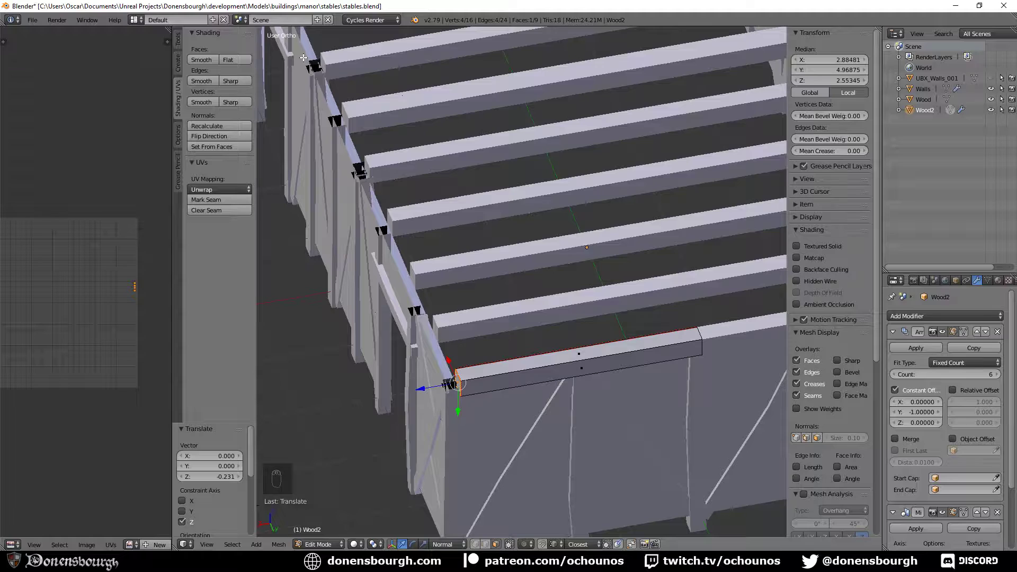
pyautogui.press('e')
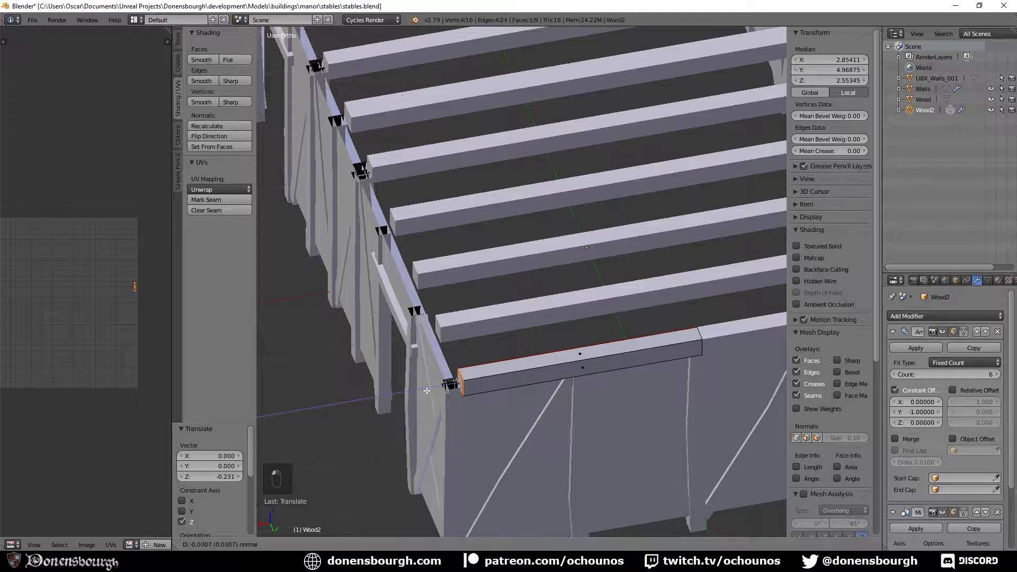
pyautogui.click(425, 393)
# - Delete the front top beam's outer end face
pyautogui.moveTo(425, 392); pyautogui.dragTo(355, 401, button='middle')
pyautogui.press('x')
pyautogui.click(356, 401)
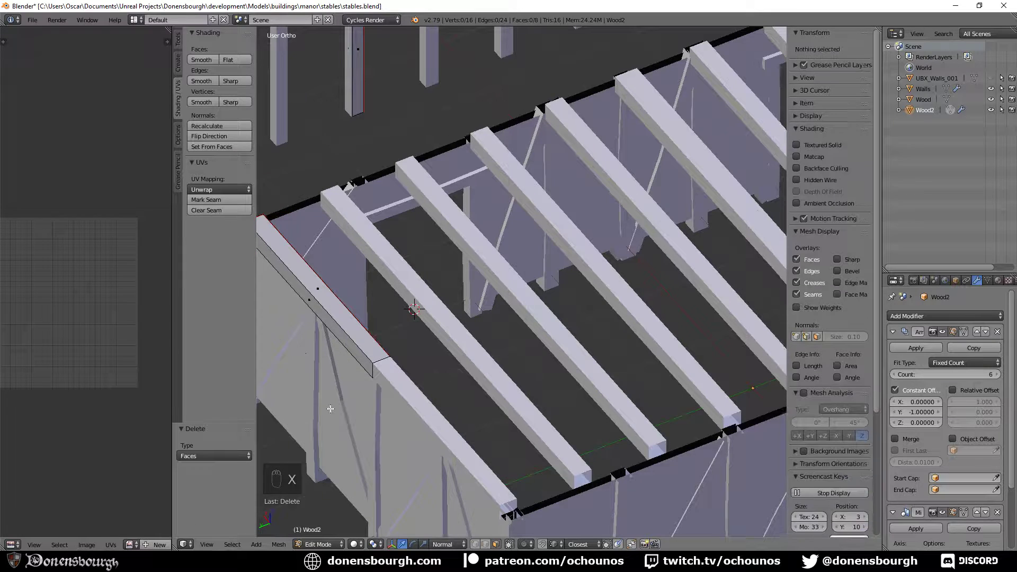
# - Select the front beam's four long side faces and lower them by about 0.007
pyautogui.keyDown('alt'); pyautogui.rightClick(339, 349); pyautogui.keyUp('alt')
pyautogui.moveTo(284, 395); pyautogui.dragTo(385, 371, button='middle')
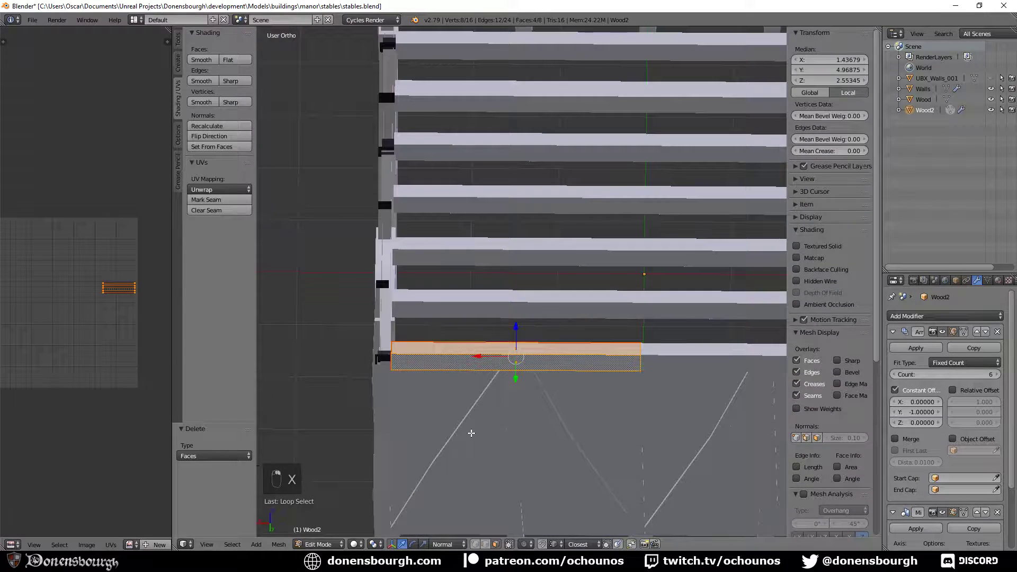
pyautogui.moveTo(471, 433); pyautogui.dragTo(489, 419, button='middle')
pyautogui.moveTo(567, 286)
pyautogui.mouseDown()
pyautogui.moveTo(571, 278)
pyautogui.moveTo(571, 288)
pyautogui.mouseUp()
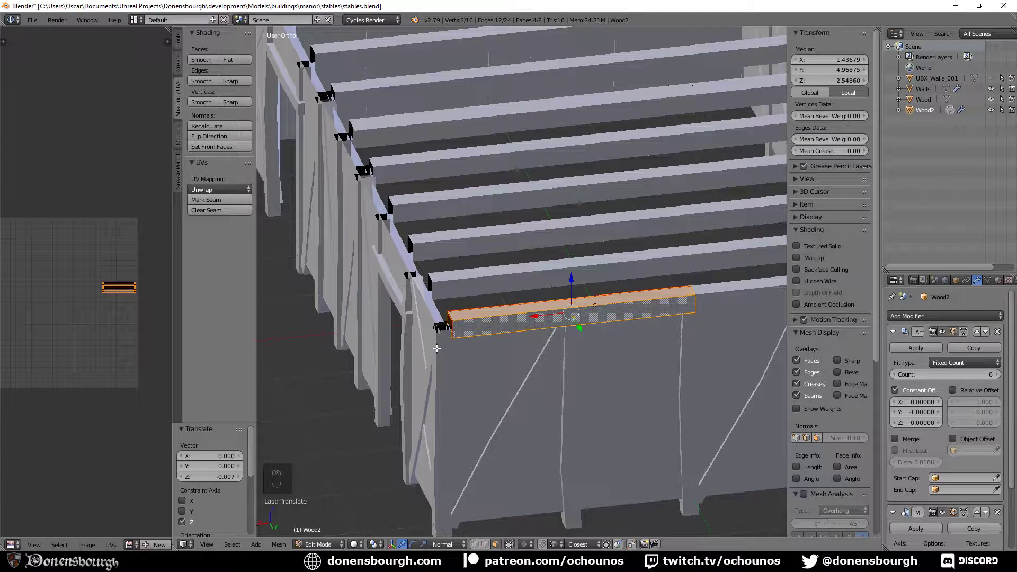
pyautogui.scroll(-4, 501, 358)
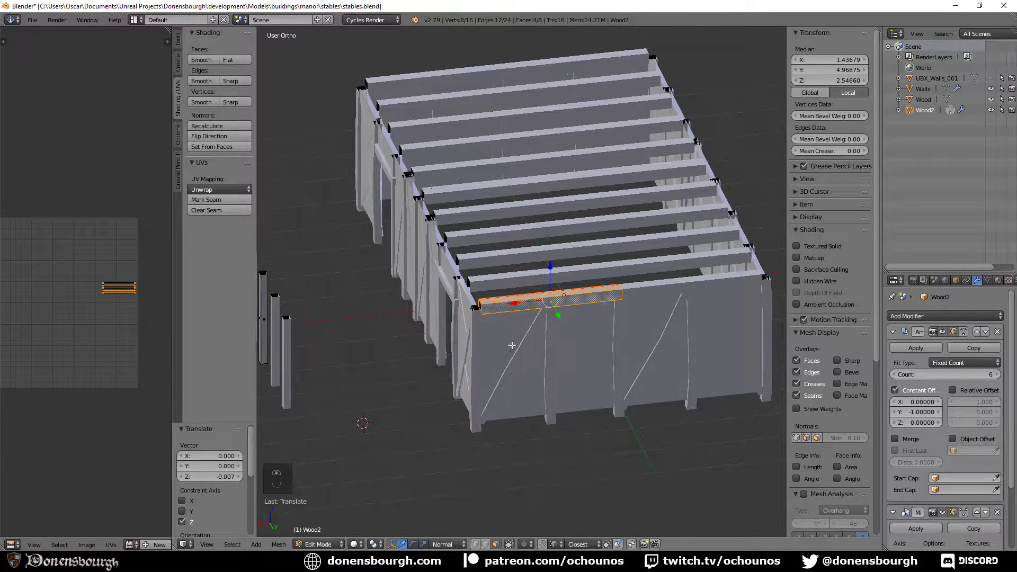
pyautogui.scroll(4, 482, 382)
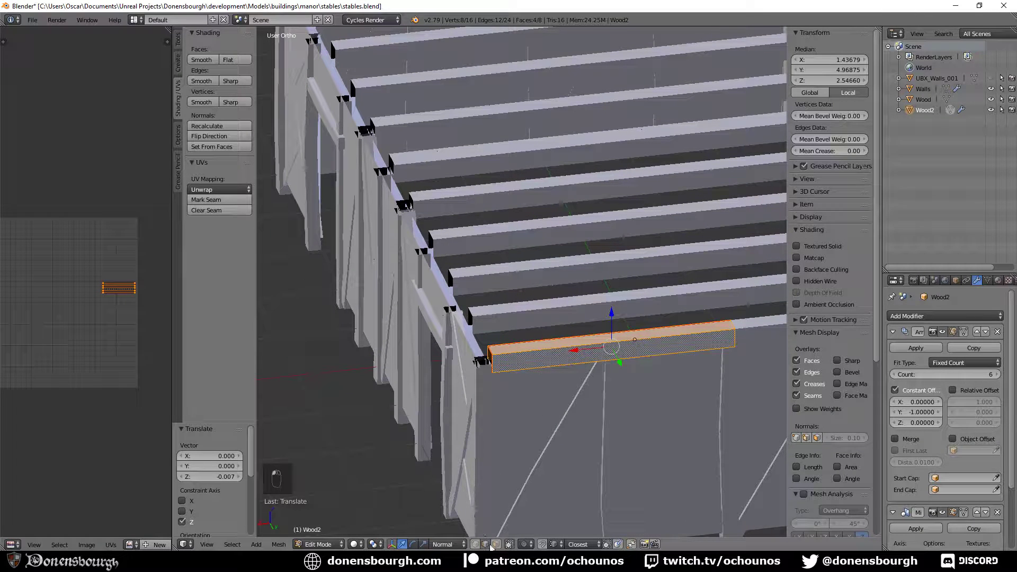
# - Extend the front beam's open outer edge loop outward about 0.09, and leave mesh editing to check the beam ends
pyautogui.keyDown('alt'); pyautogui.rightClick(477, 365); pyautogui.keyUp('alt')
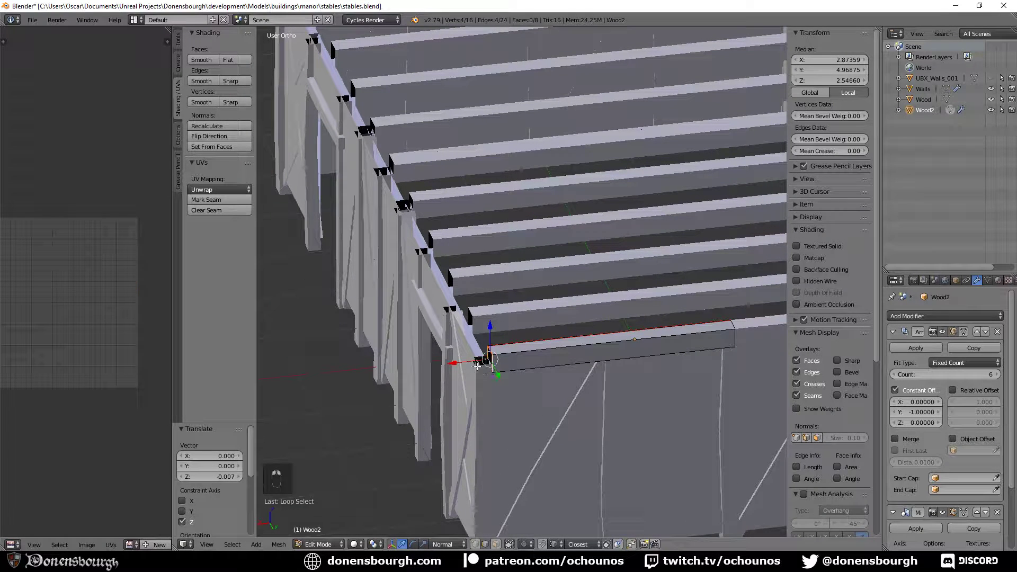
pyautogui.moveTo(477, 365); pyautogui.dragTo(465, 367)
pyautogui.press('Tab')
pyautogui.moveTo(534, 434); pyautogui.dragTo(486, 399, button='middle')
pyautogui.scroll(4, 489, 443)
pyautogui.scroll(-5, 488, 443)
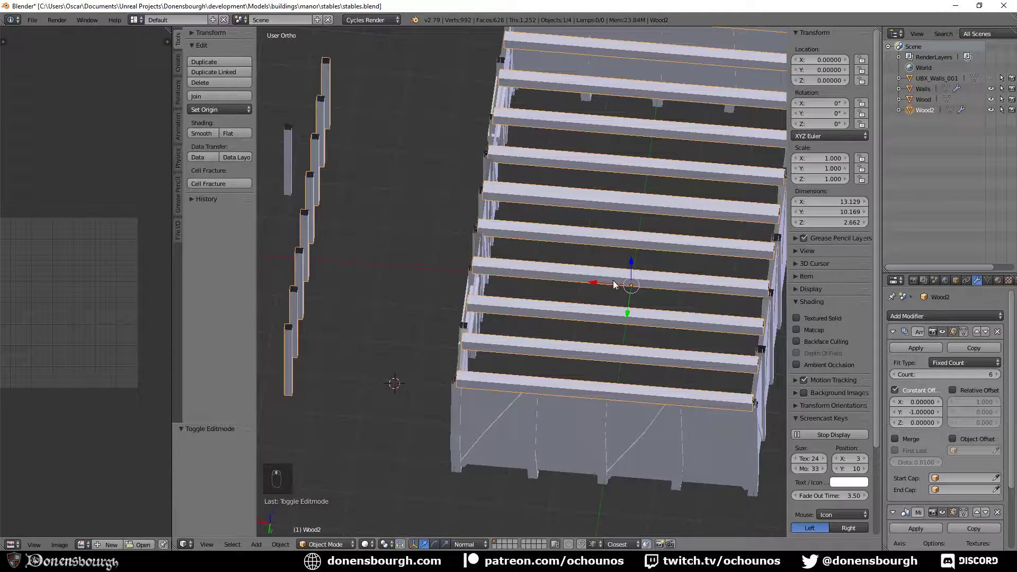
pyautogui.scroll(3, 522, 438)
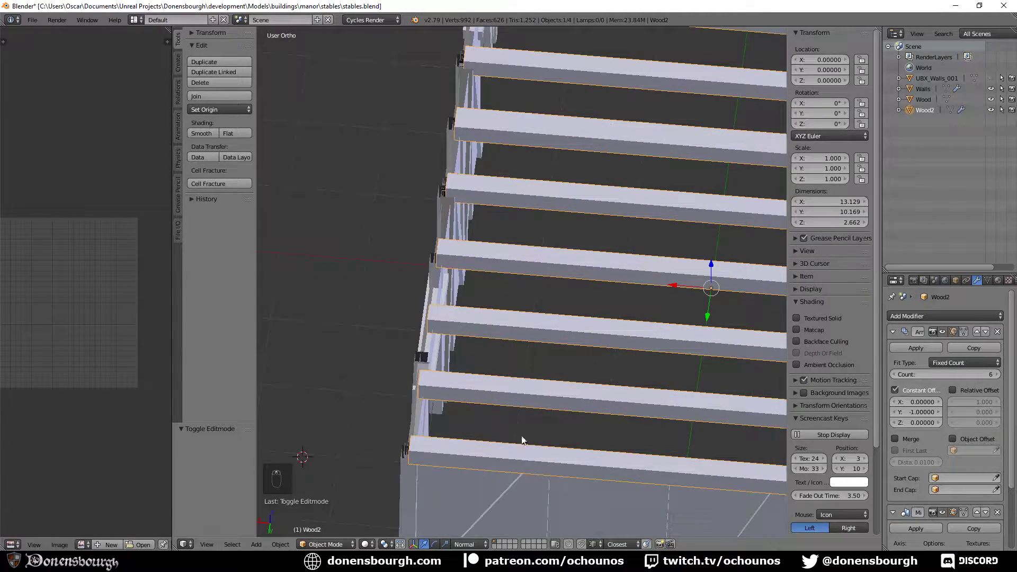
# - Duplicate the front beam's four long faces in place and scale the copy to about 0.87
pyautogui.press('Tab')
pyautogui.keyDown('alt'); pyautogui.rightClick(501, 472); pyautogui.keyUp('alt')
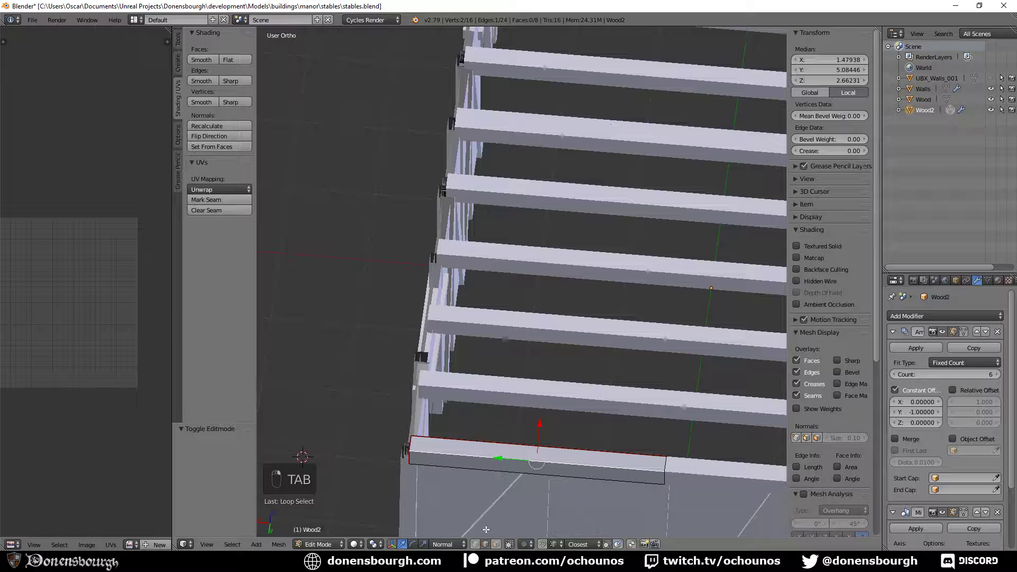
pyautogui.click(496, 545)
pyautogui.keyDown('alt'); pyautogui.rightClick(535, 461); pyautogui.keyUp('alt')
pyautogui.hotkey('shift', 'd')
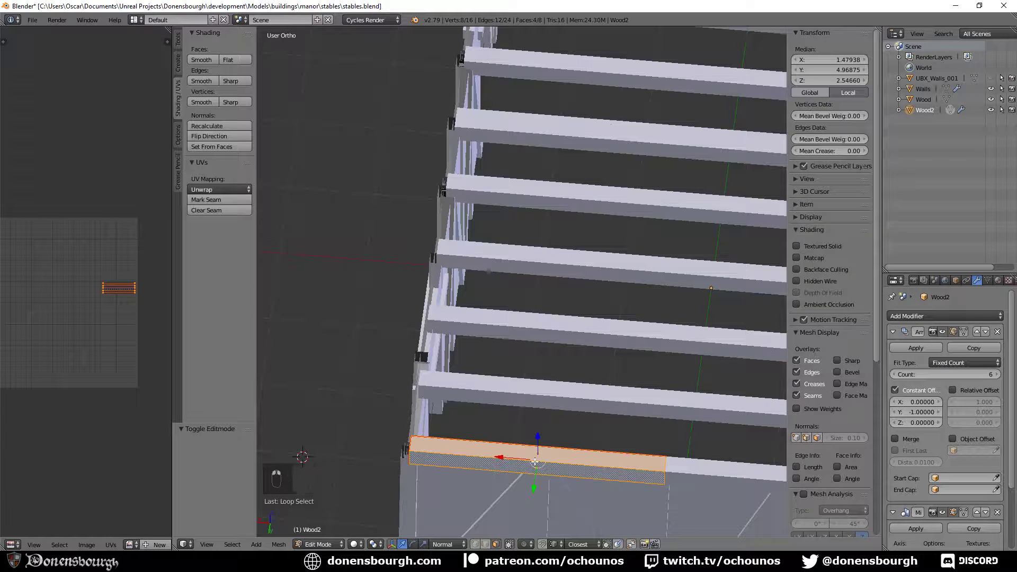
pyautogui.rightClick(535, 462)
pyautogui.press('s')
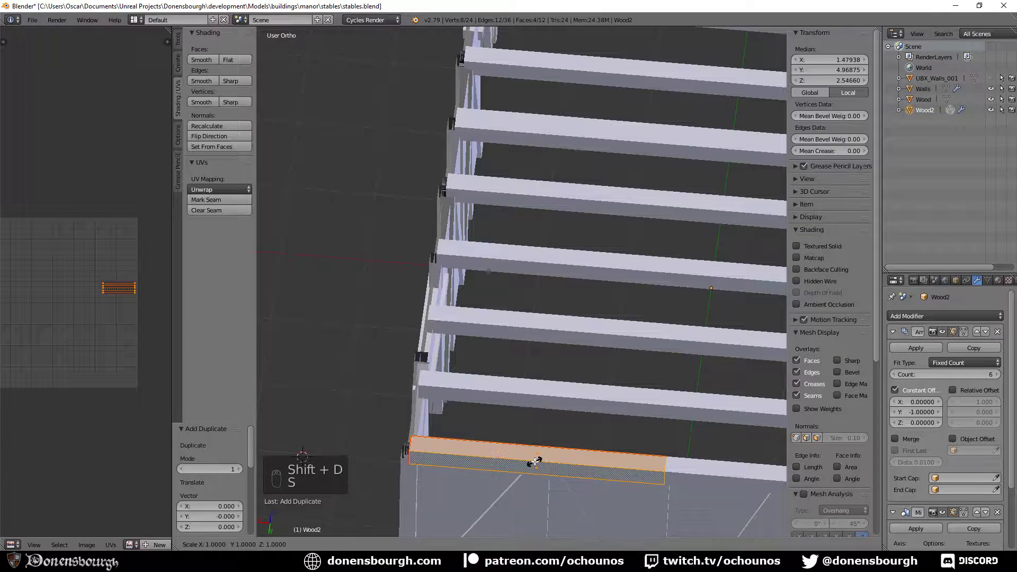
pyautogui.rightClick(534, 456)
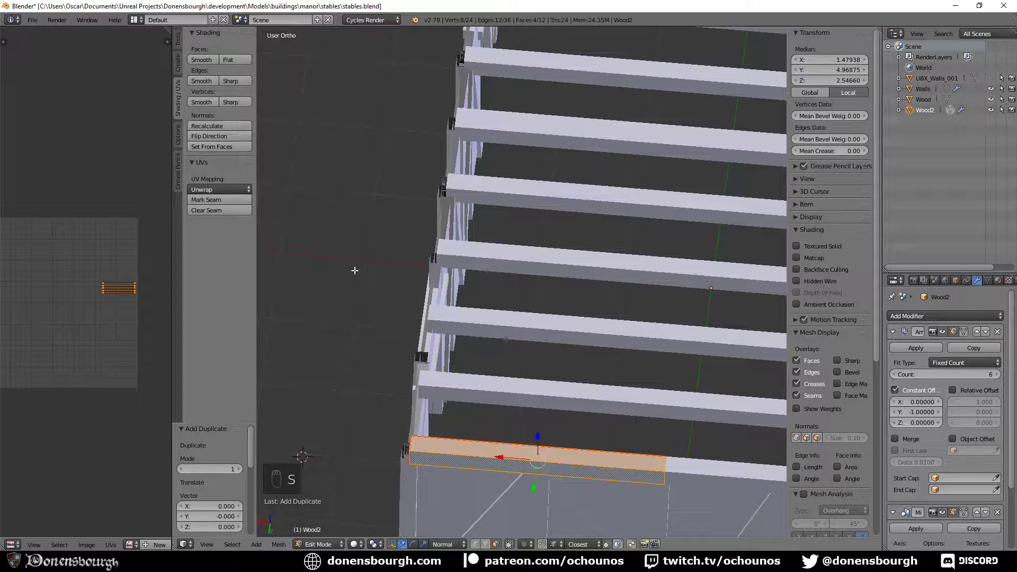
pyautogui.press('s')
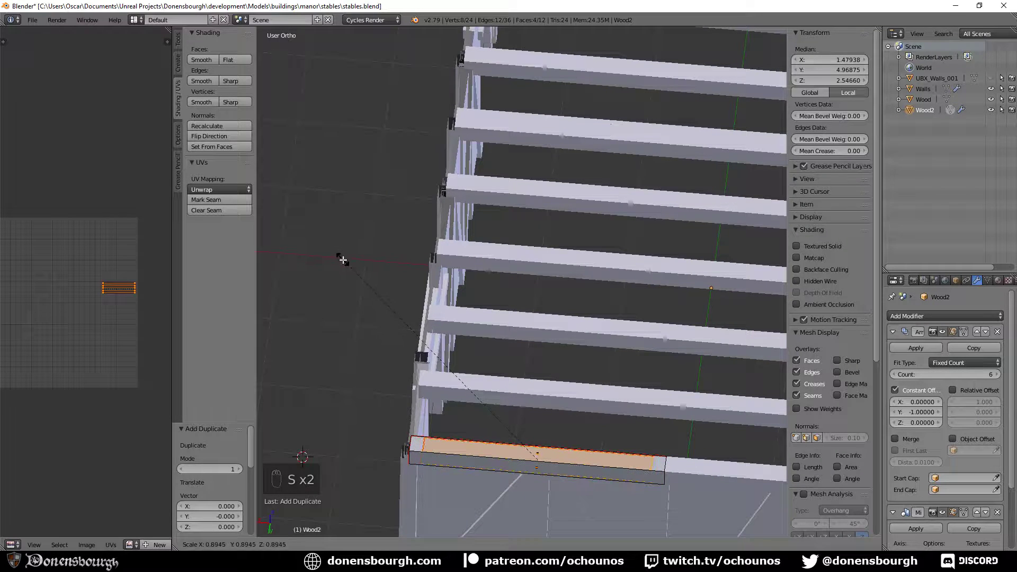
pyautogui.click(346, 266)
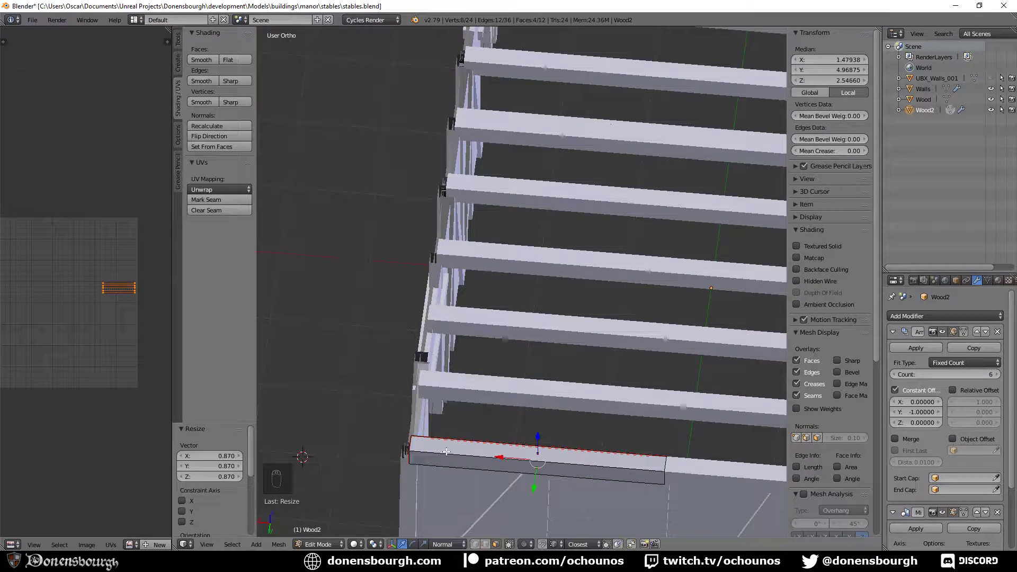
# - Rotate the duplicated beam -135° about the global Y axis to make a sloping rafter
pyautogui.press('r')
pyautogui.press('y')
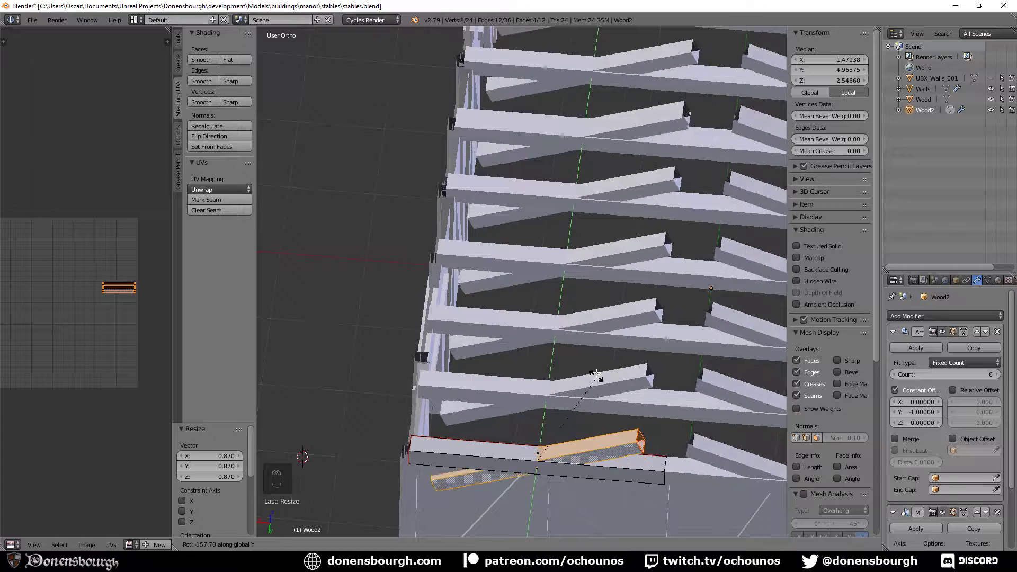
pyautogui.keyDown('ctrl'); pyautogui.click(576, 265); pyautogui.keyUp('ctrl')
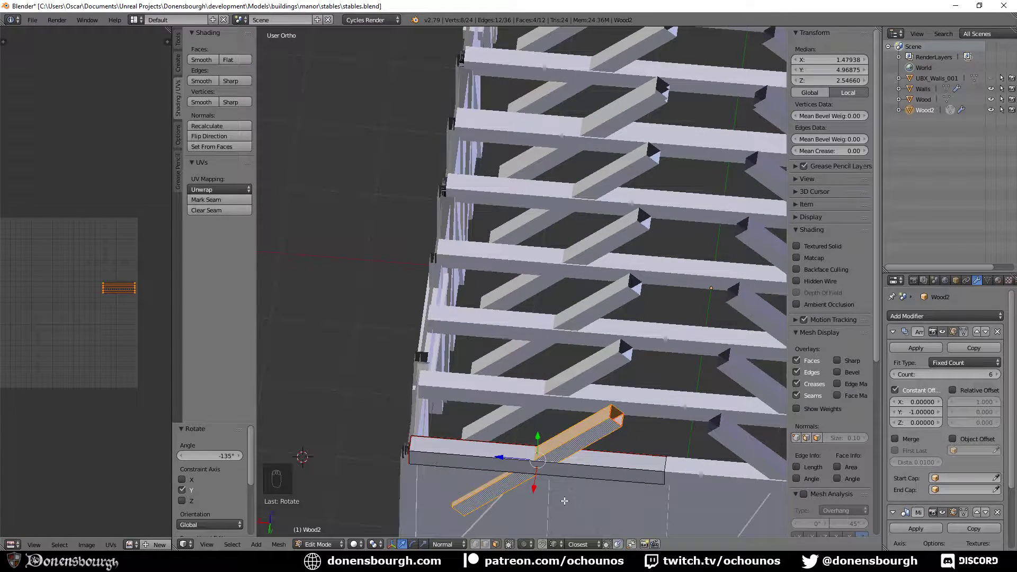
# - Move the rafter about 0.437 outward along X and, using Global orientation, about 0.903 up, checking it in front view
pyautogui.moveTo(505, 458); pyautogui.dragTo(499, 488)
pyautogui.moveTo(499, 488); pyautogui.dragTo(466, 527, button='middle')
pyautogui.click(450, 536)
pyautogui.click(449, 531)
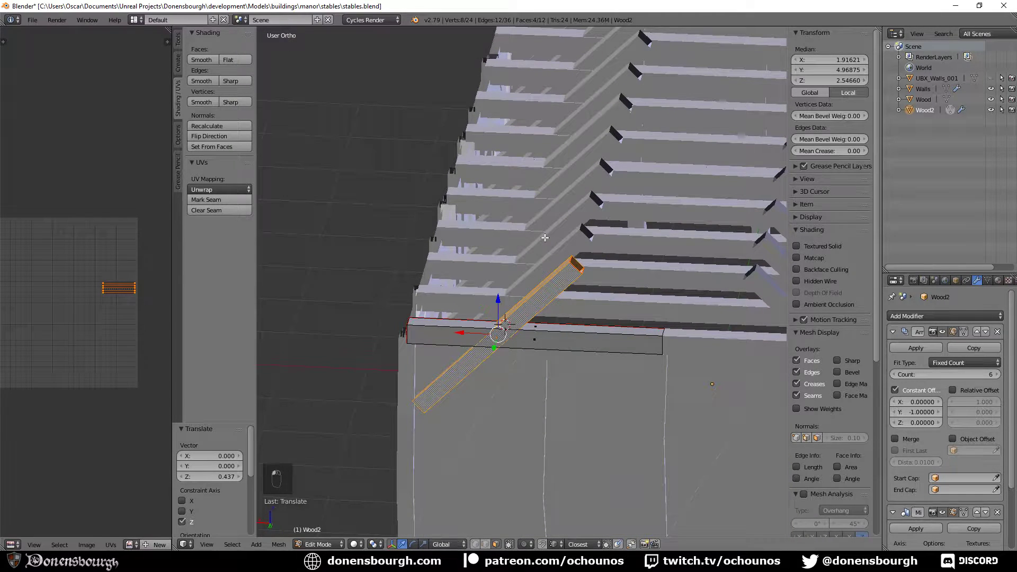
pyautogui.moveTo(497, 296); pyautogui.dragTo(501, 223)
pyautogui.moveTo(505, 326); pyautogui.dragTo(479, 301, button='middle')
pyautogui.press('KP_1')
pyautogui.scroll(-2, 477, 298)
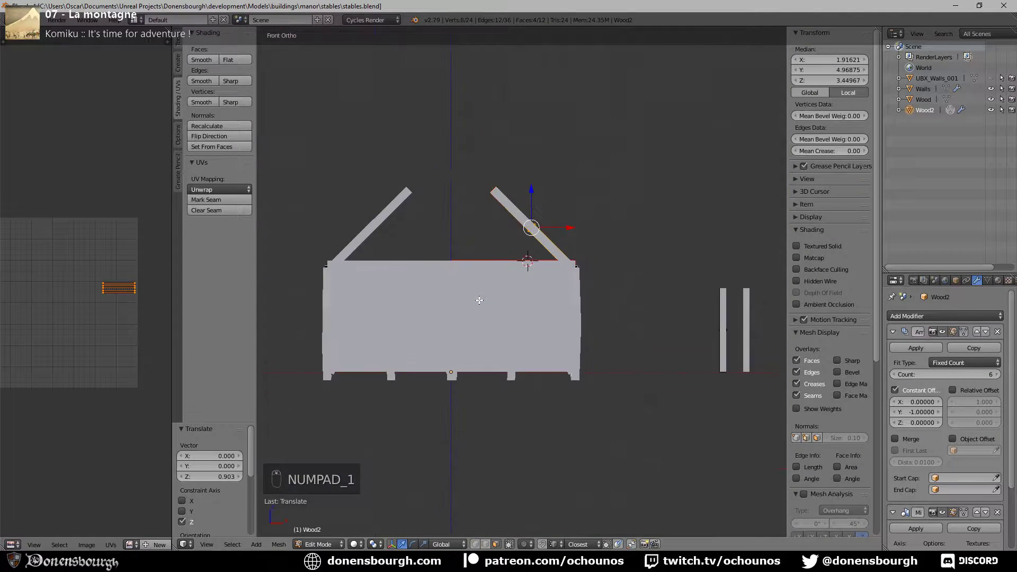
pyautogui.scroll(4, 501, 346)
pyautogui.scroll(-5, 501, 345)
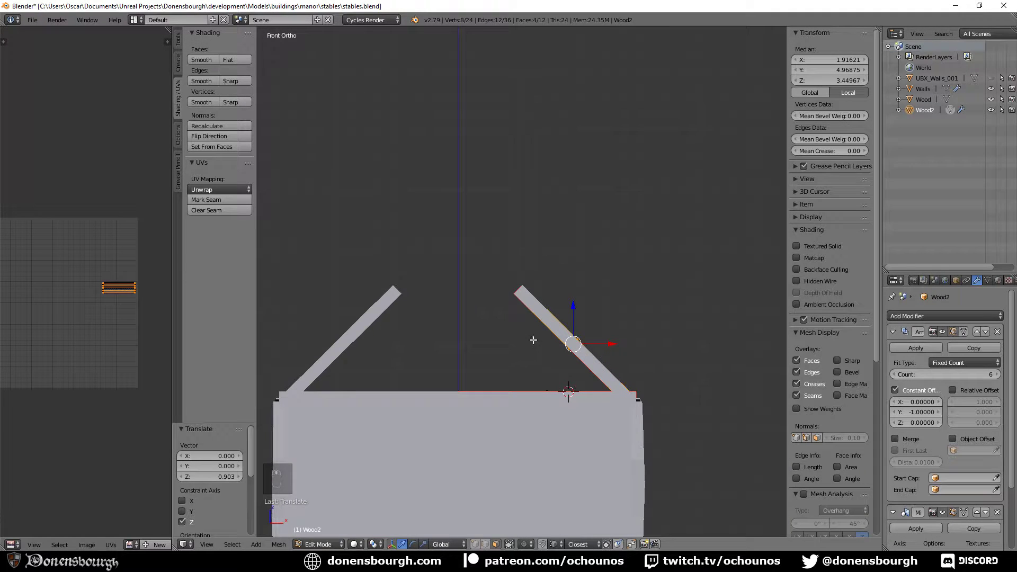
# - Fill the rafter's open upper end with a face and extend it about 1.504 along its normal past the roof centre line
pyautogui.moveTo(533, 339); pyautogui.dragTo(490, 361, button='middle')
pyautogui.keyDown('alt'); pyautogui.click(718, 266); pyautogui.keyUp('alt')
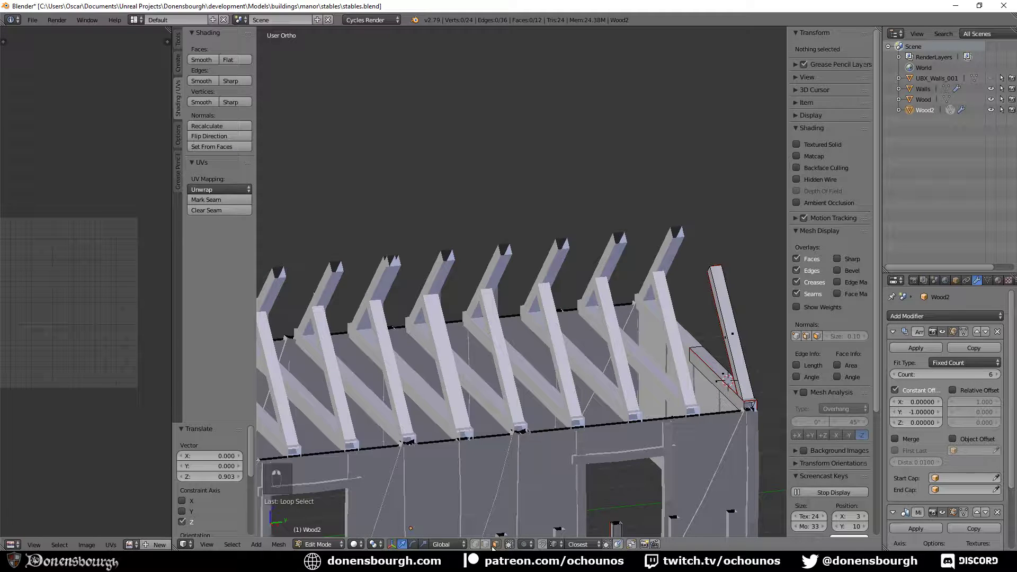
pyautogui.keyDown('alt'); pyautogui.click(720, 266); pyautogui.keyUp('alt')
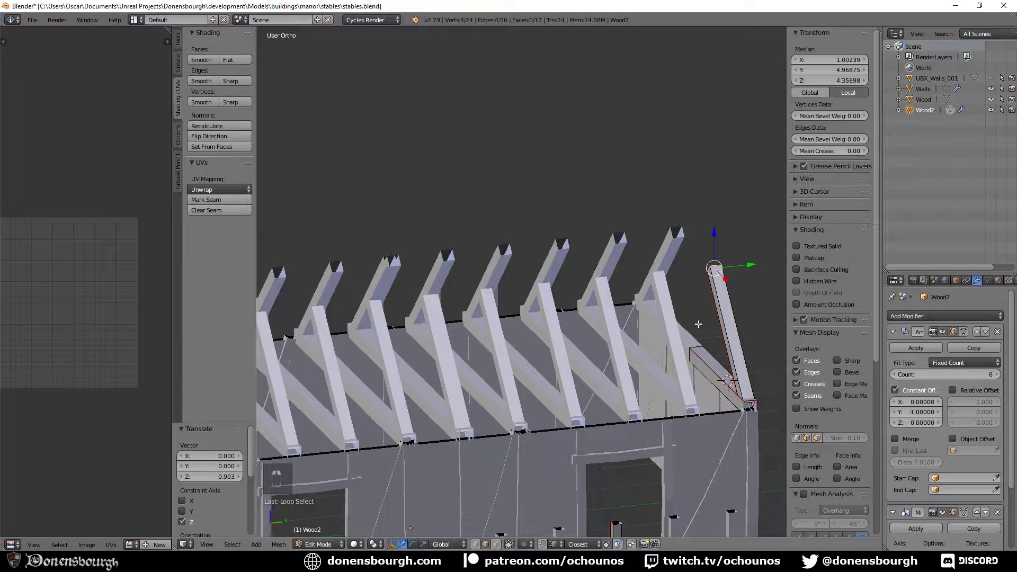
pyautogui.press('KP_1')
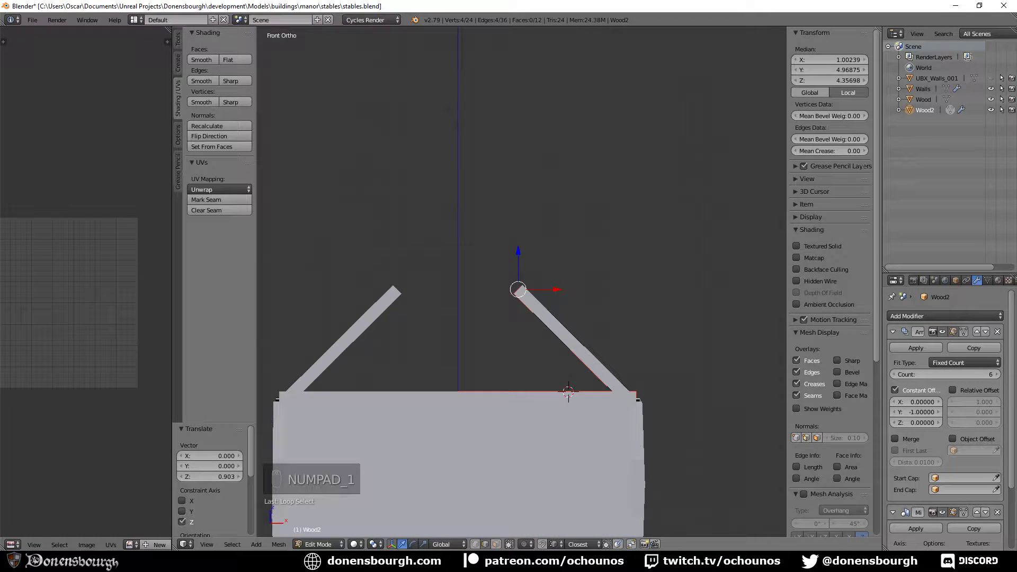
pyautogui.click(444, 544)
pyautogui.click(456, 512)
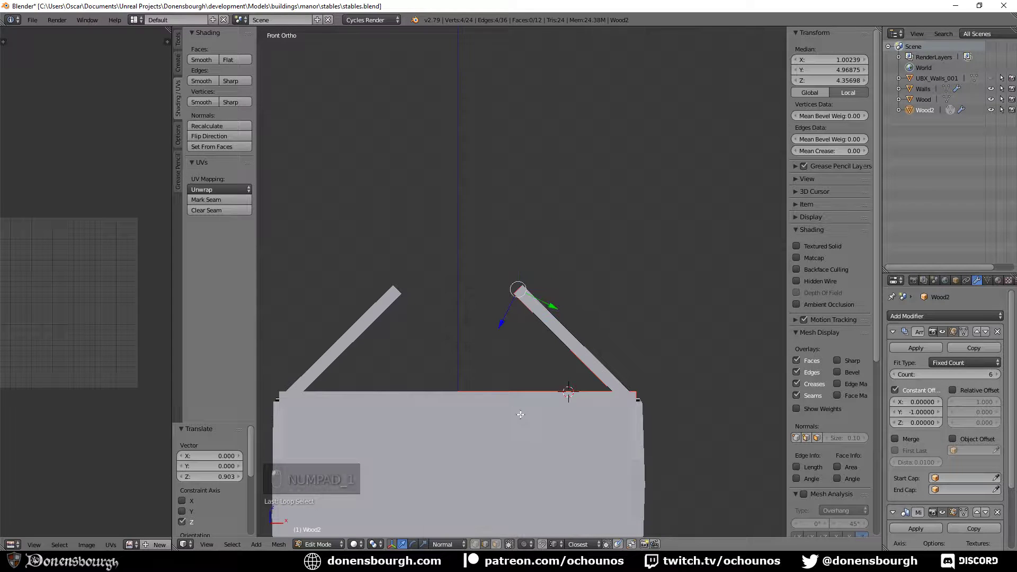
pyautogui.press('f')
pyautogui.moveTo(490, 265); pyautogui.dragTo(424, 202)
# - Pull the rafter's upper end face back about 0.126 along its normal at the ridge
pyautogui.scroll(4, 460, 281)
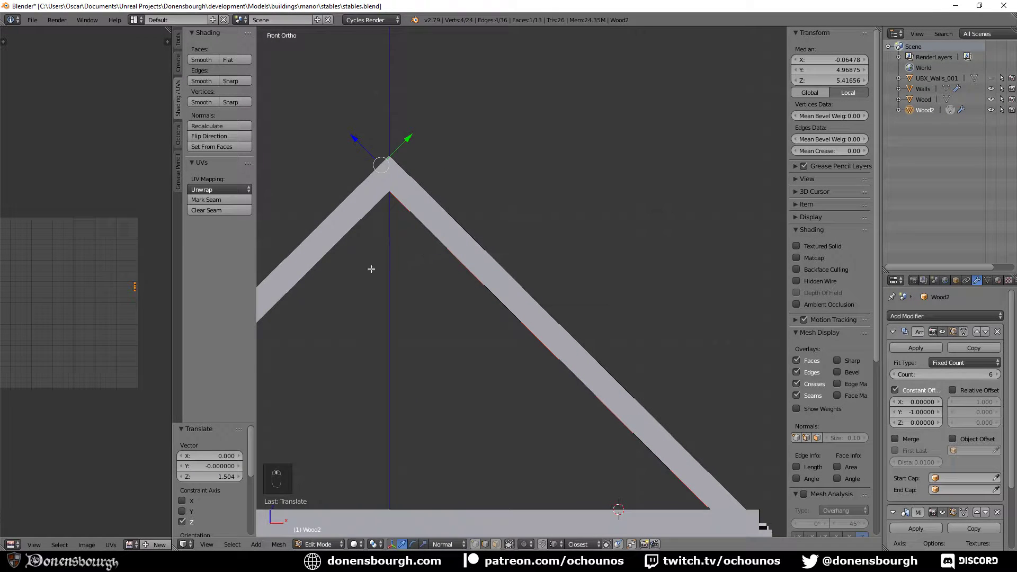
pyautogui.keyDown('shift'); pyautogui.moveTo(371, 269); pyautogui.dragTo(481, 256, button='middle'); pyautogui.keyUp('shift')
pyautogui.scroll(-7, 450, 315)
pyautogui.scroll(5, 494, 372)
pyautogui.scroll(3, 494, 372)
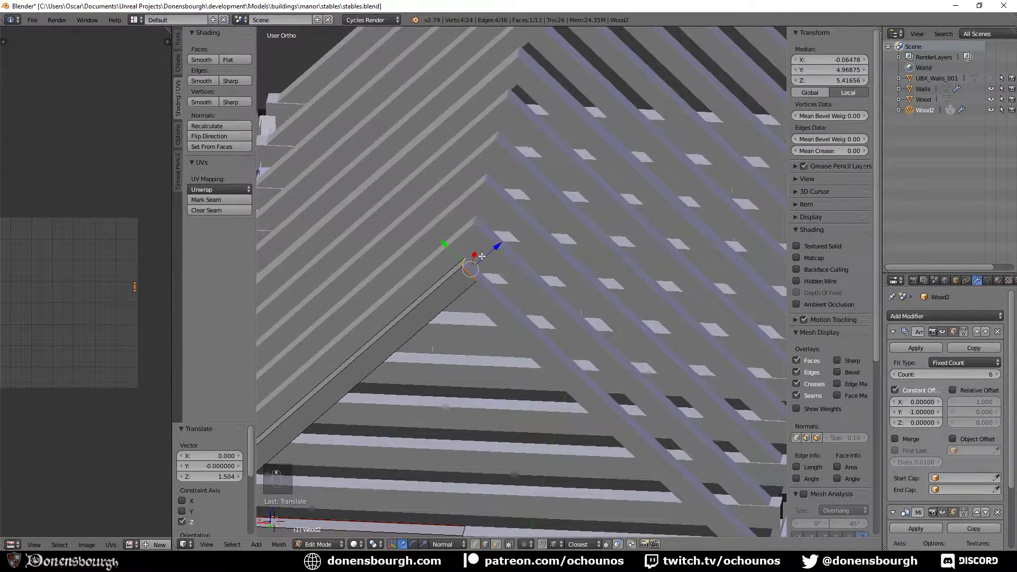
pyautogui.moveTo(478, 295); pyautogui.dragTo(486, 269, button='middle')
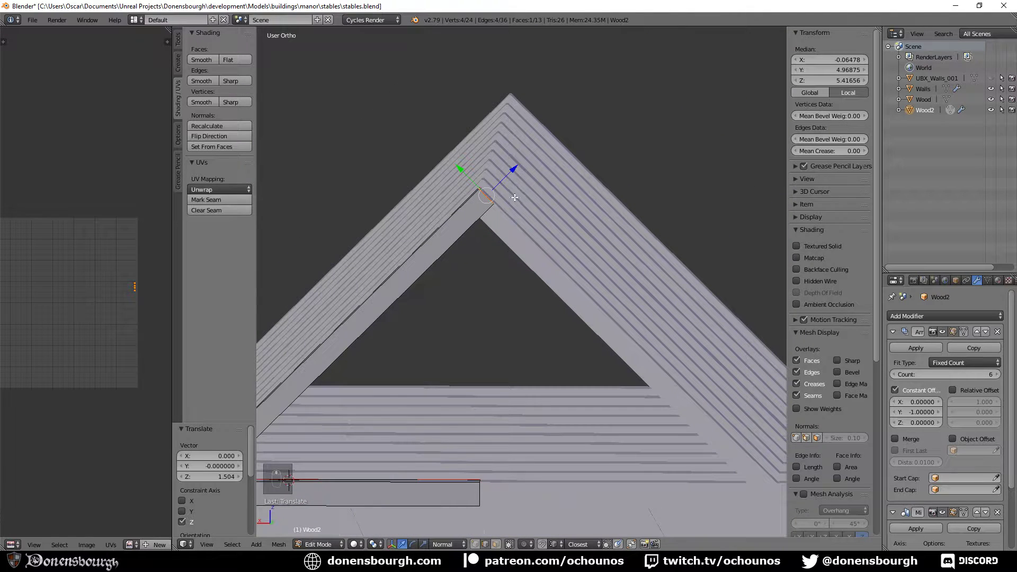
pyautogui.moveTo(514, 168); pyautogui.dragTo(506, 185)
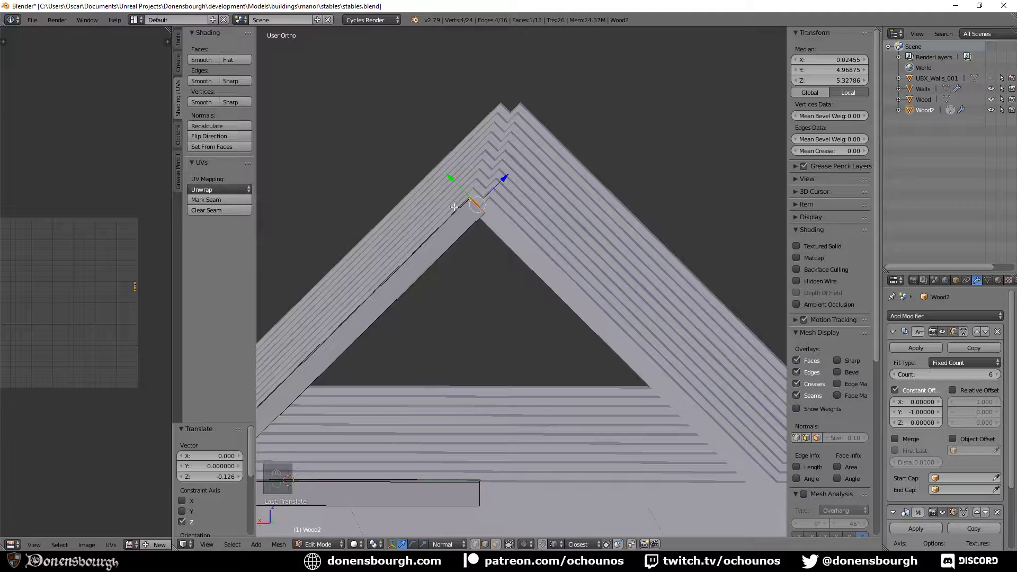
# - Delete the rafter's upper end face at the ridge and view the whole roof frame
pyautogui.moveTo(491, 232); pyautogui.dragTo(452, 276, button='middle')
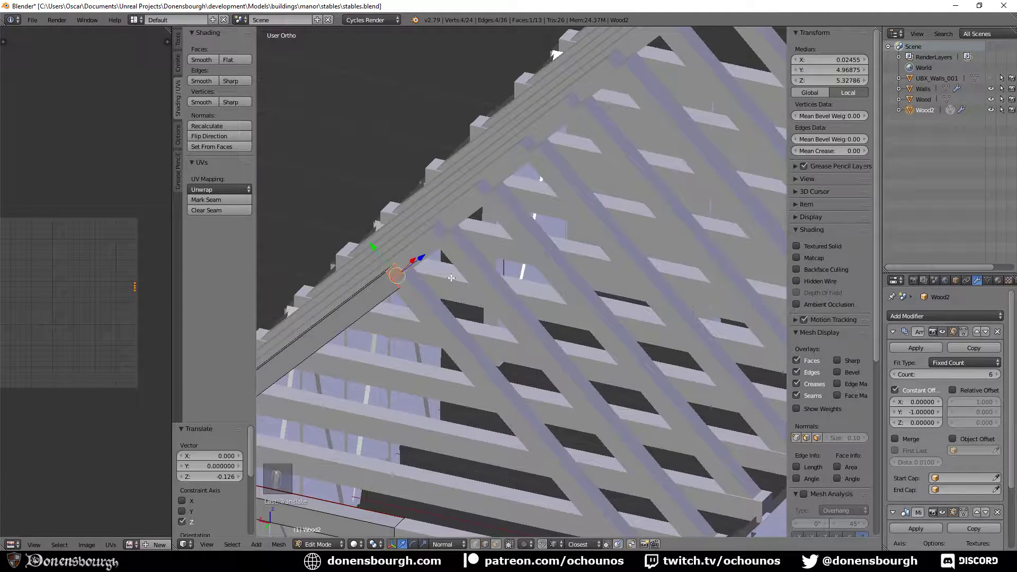
pyautogui.press('x')
pyautogui.click(450, 278)
pyautogui.scroll(-3, 451, 317)
pyautogui.keyDown('shift'); pyautogui.moveTo(469, 329); pyautogui.dragTo(464, 377, button='middle'); pyautogui.keyUp('shift')
pyautogui.scroll(-2, 450, 374)
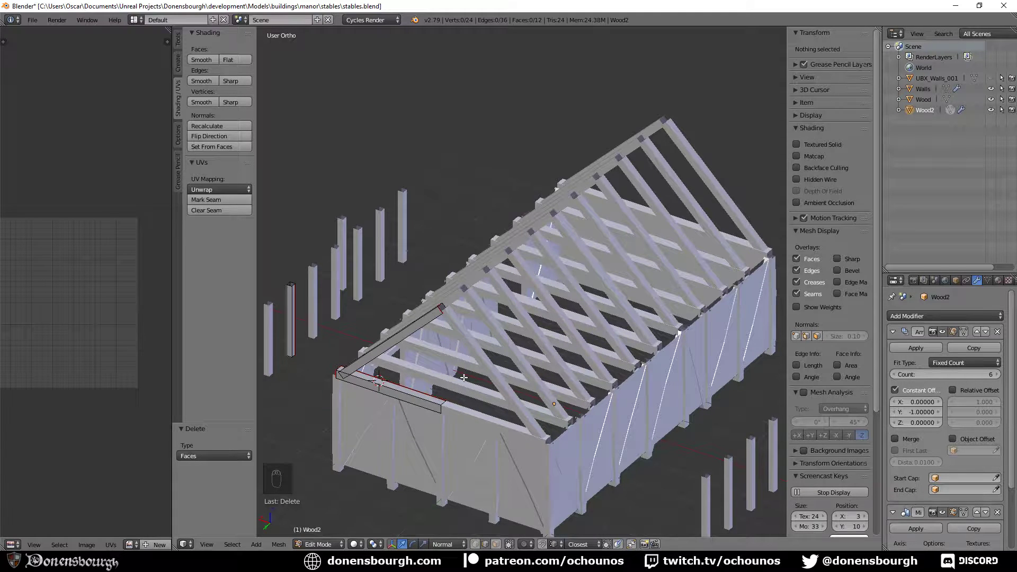
# - Examine the complete roof frame from both long sides and the gable end, checking the rafters, tie beams and ridge
pyautogui.scroll(-4, 524, 347)
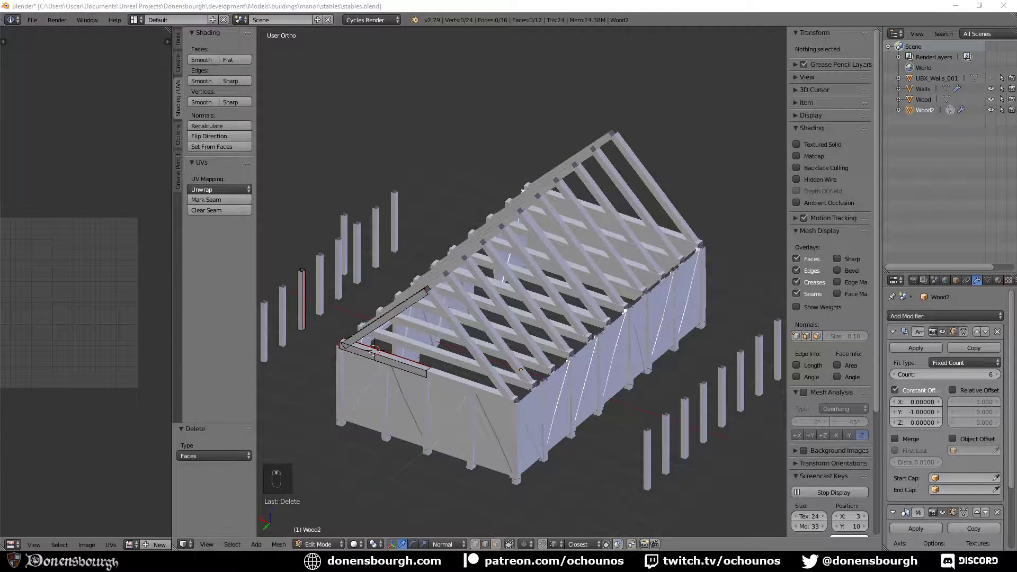
pyautogui.moveTo(435, 305); pyautogui.dragTo(523, 351, button='middle')
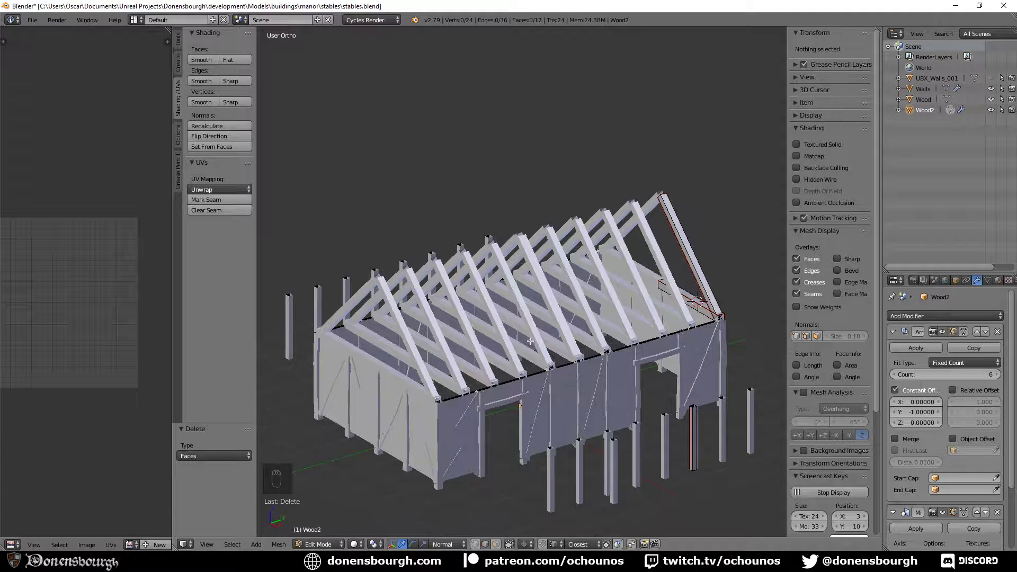
pyautogui.moveTo(530, 341)
pyautogui.mouseDown(button='middle')
pyautogui.moveTo(525, 310)
pyautogui.moveTo(524, 324)
pyautogui.mouseUp(button='middle')
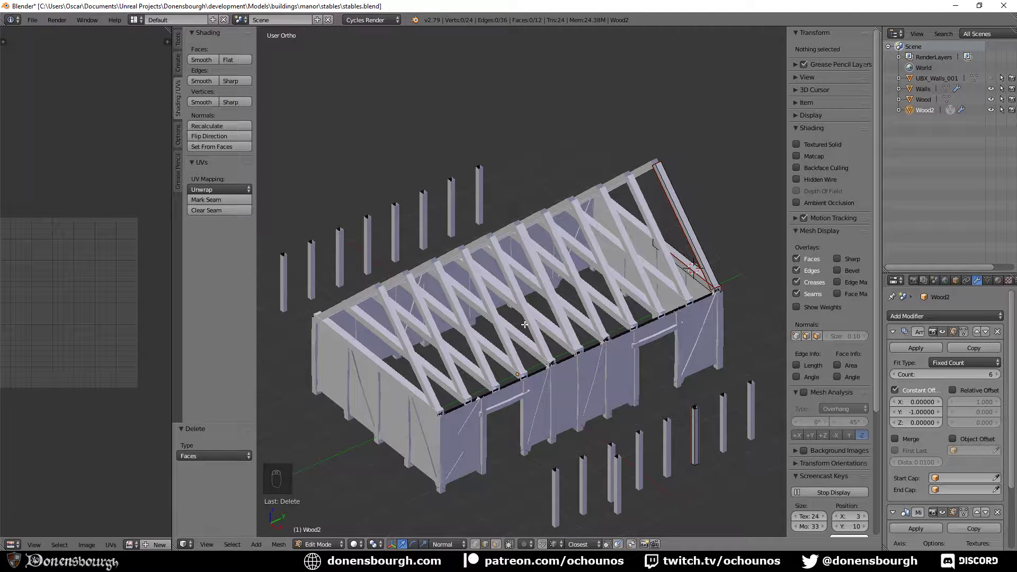
pyautogui.moveTo(494, 329); pyautogui.dragTo(562, 342, button='middle')
pyautogui.scroll(2, 562, 342)
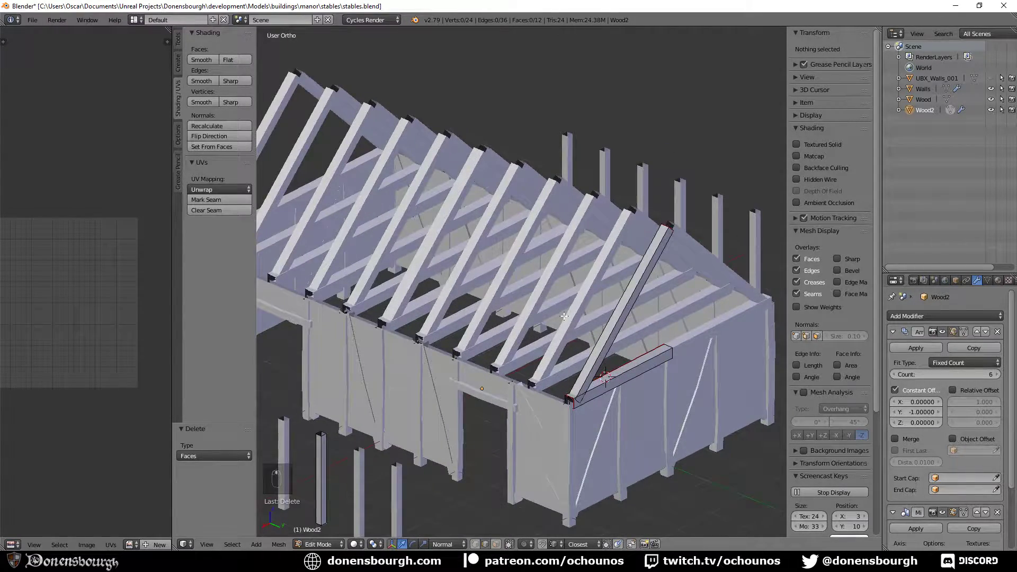
pyautogui.scroll(-3, 562, 341)
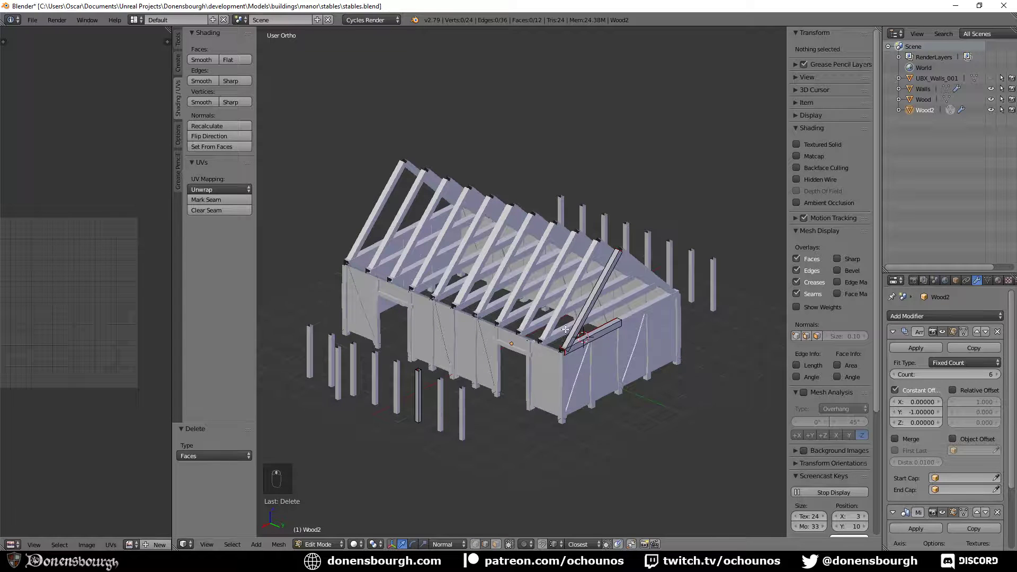
pyautogui.keyDown('shift'); pyautogui.moveTo(563, 331); pyautogui.dragTo(561, 305, button='middle'); pyautogui.keyUp('shift')
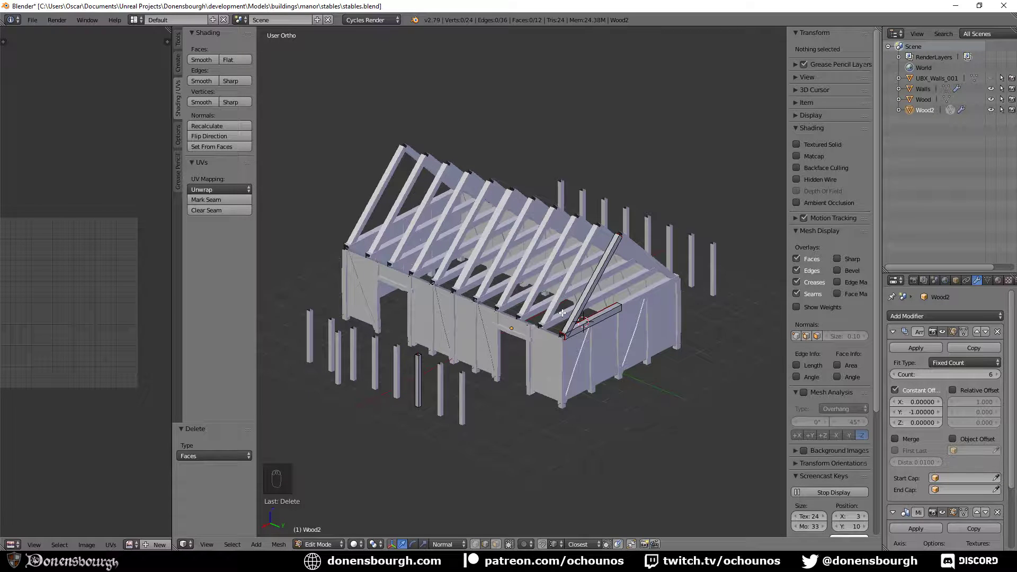
pyautogui.keyDown('shift'); pyautogui.moveTo(546, 327); pyautogui.dragTo(549, 356, button='middle'); pyautogui.keyUp('shift')
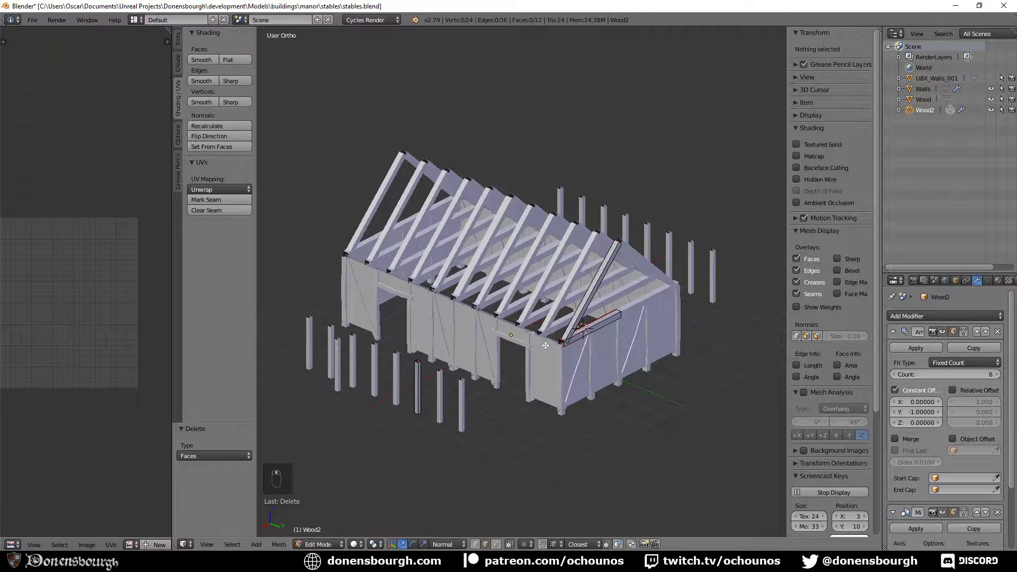
pyautogui.scroll(2, 602, 362)
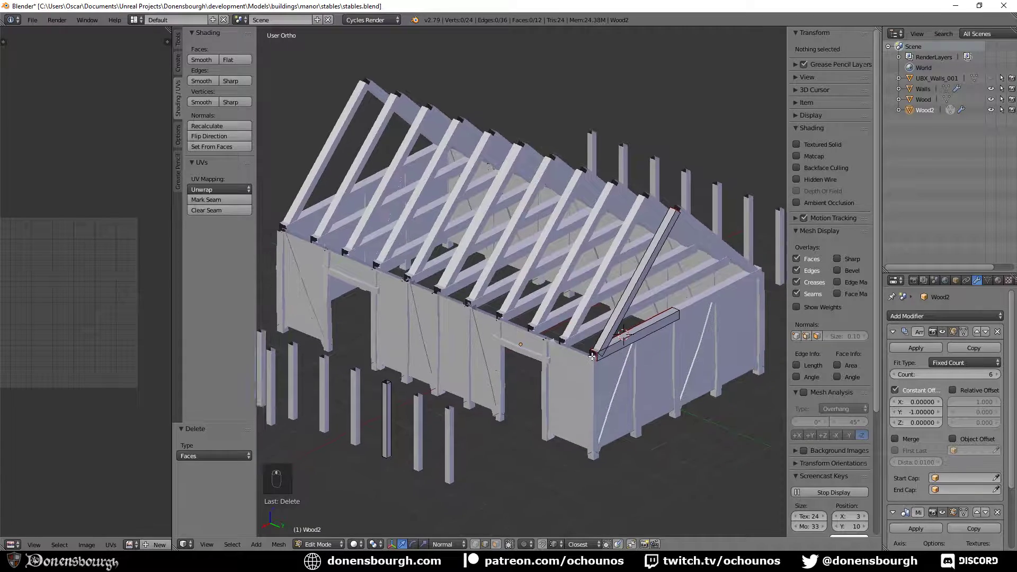
pyautogui.moveTo(603, 362); pyautogui.dragTo(569, 387, button='middle')
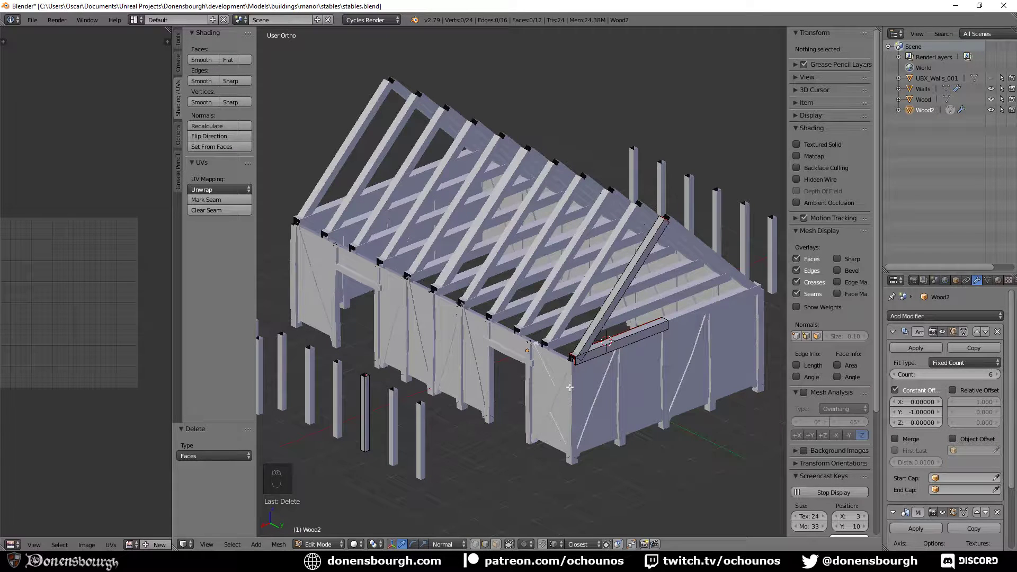
pyautogui.moveTo(487, 422); pyautogui.dragTo(590, 379, button='middle')
pyautogui.scroll(3, 532, 422)
pyautogui.scroll(3, 594, 373)
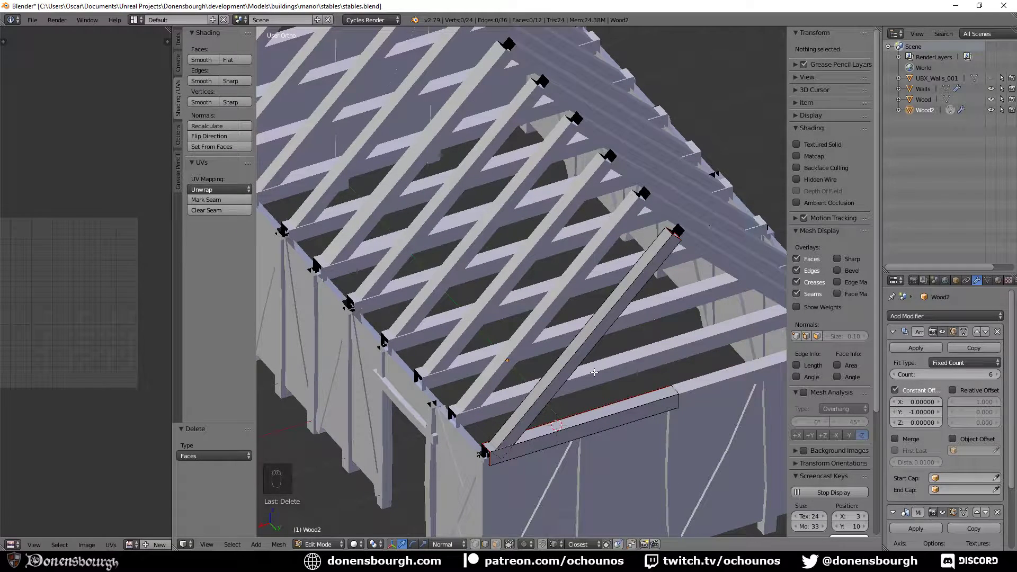
pyautogui.keyDown('shift'); pyautogui.moveTo(562, 408); pyautogui.dragTo(564, 369, button='middle'); pyautogui.keyUp('shift')
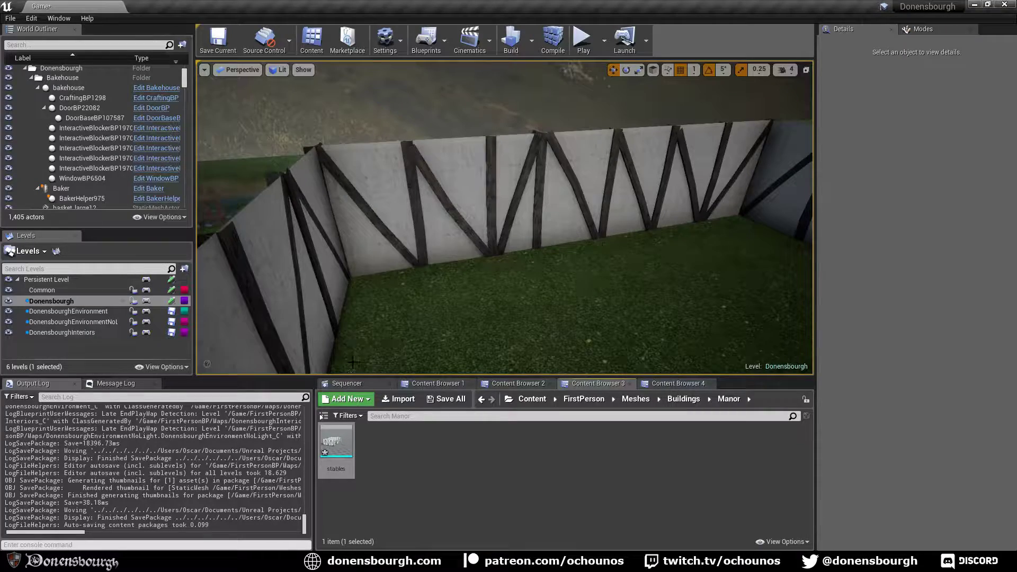
# - Switch to Unreal Engine, examine the stables walls in the level from inside and from the front, and return to Blender
pyautogui.scroll(-8, 434, 260)
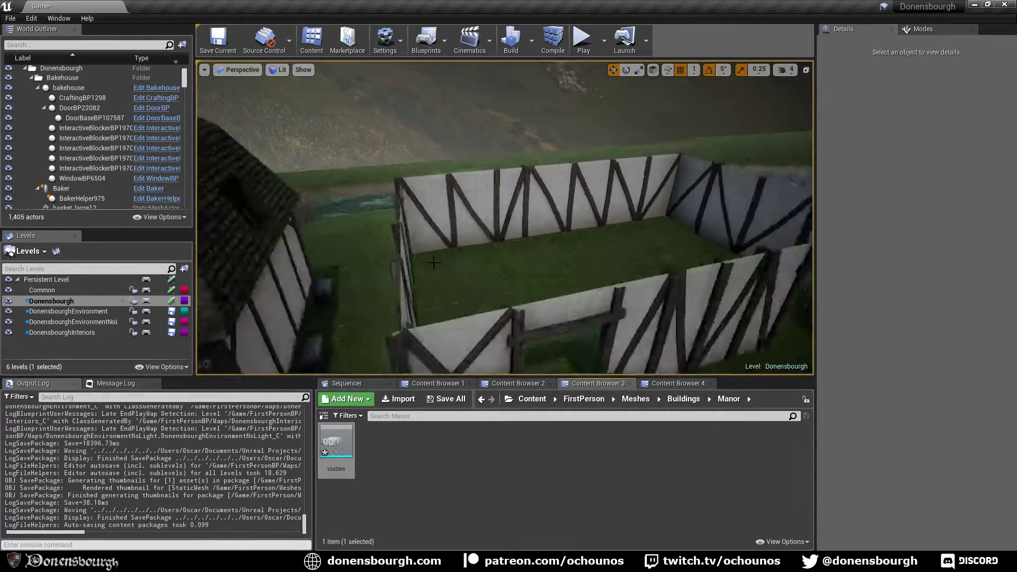
pyautogui.moveTo(418, 262); pyautogui.dragTo(418, 234, button='right')
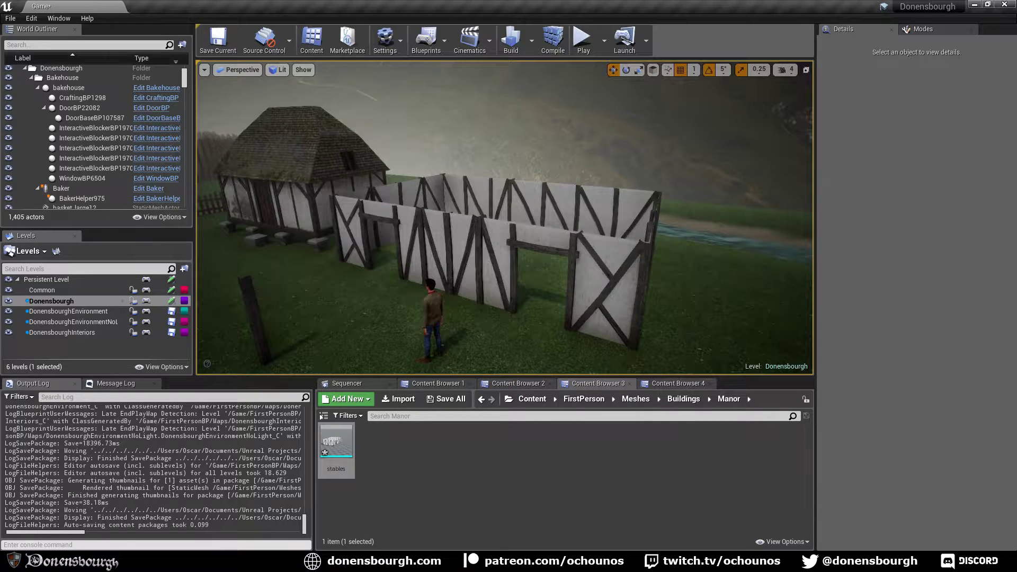
pyautogui.moveTo(143, 562)
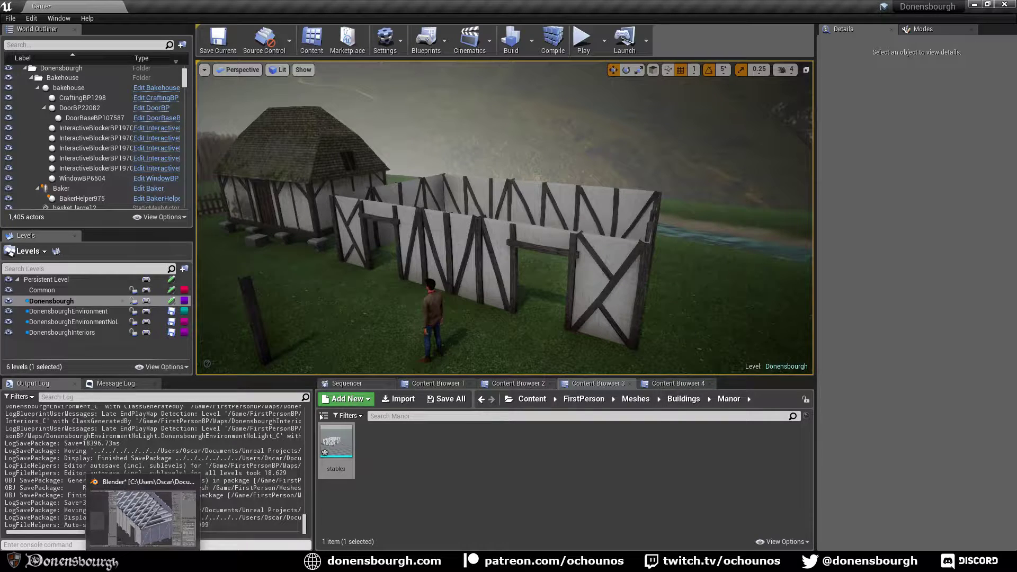
pyautogui.click(143, 562)
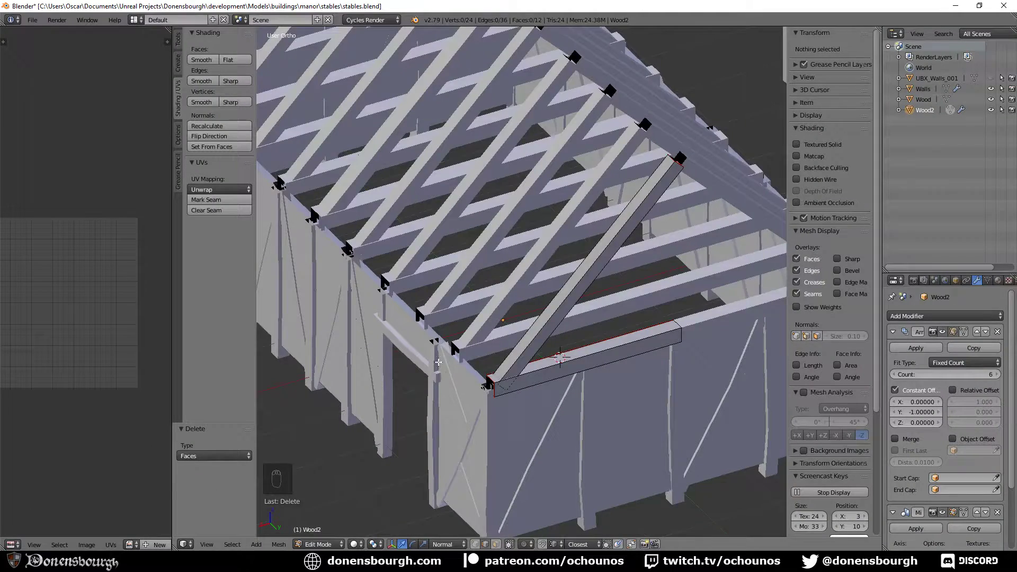
# - Compare the roof frame's gable corner in Blender with the stables walls in Unreal Engine, ending back in Blender
pyautogui.scroll(-3, 448, 330)
pyautogui.keyDown('shift'); pyautogui.moveTo(446, 400); pyautogui.dragTo(457, 428, button='middle'); pyautogui.keyUp('shift')
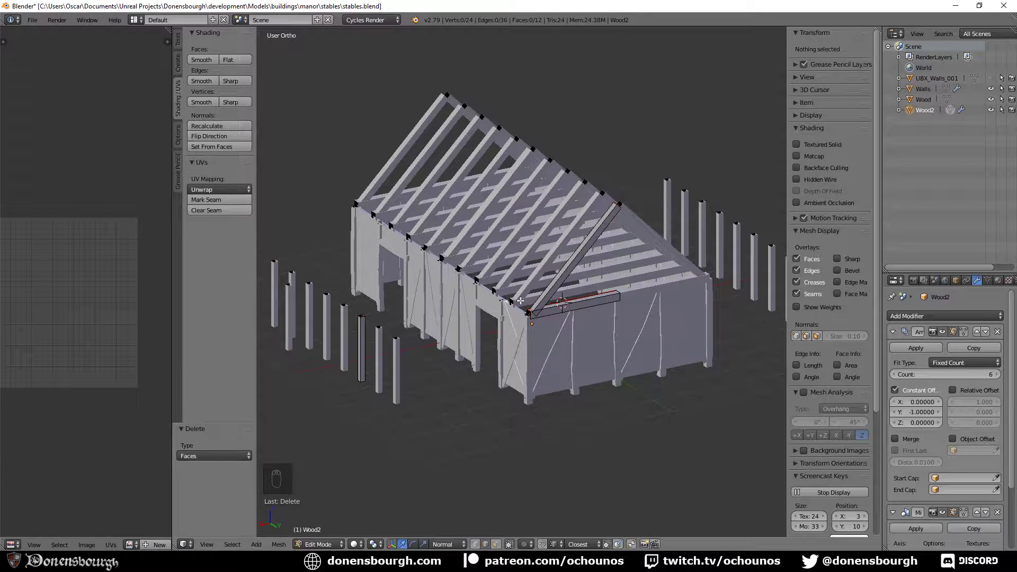
pyautogui.scroll(3, 471, 314)
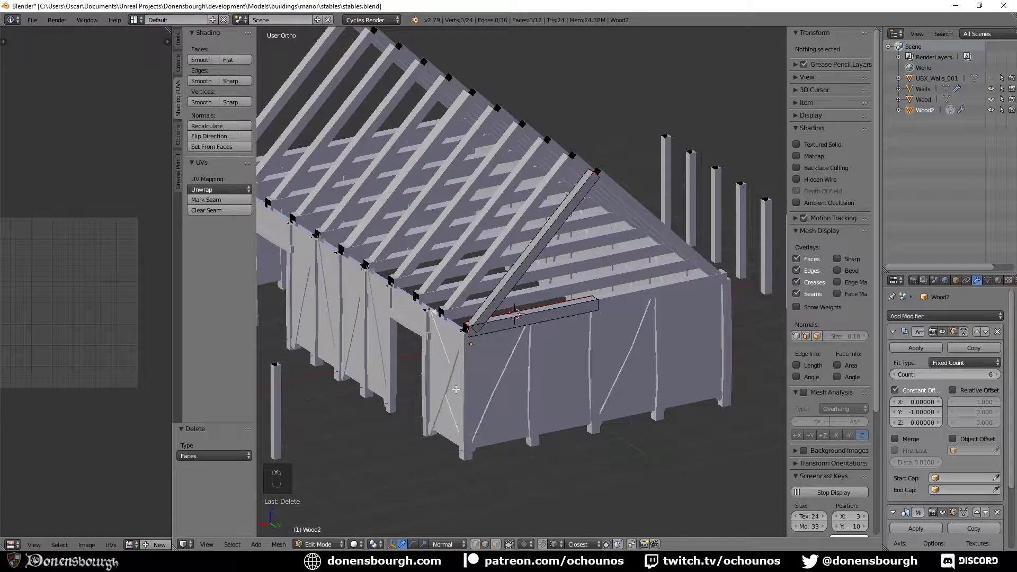
pyautogui.hotkey('alt', 'Tab')
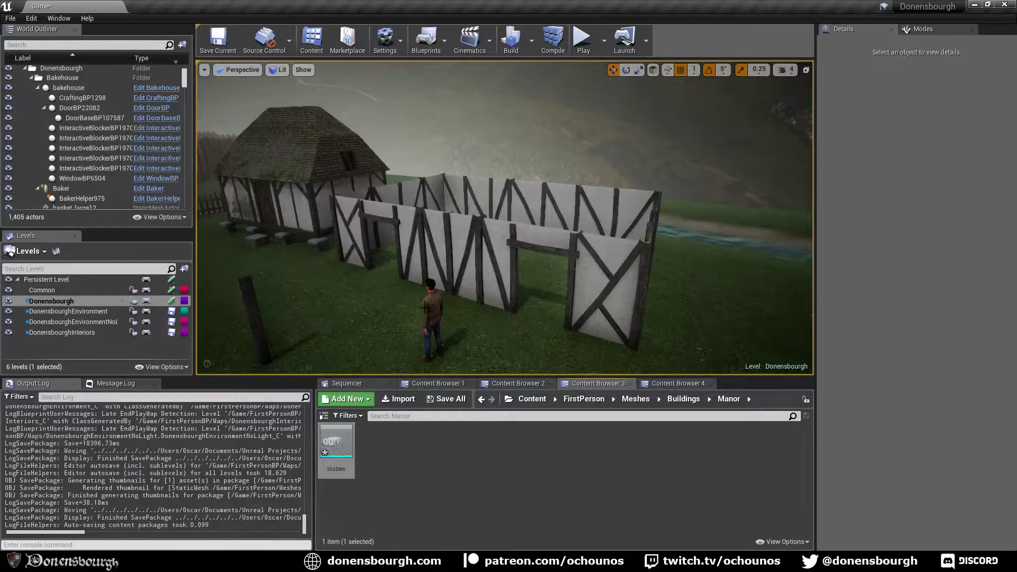
pyautogui.scroll(3, 461, 312)
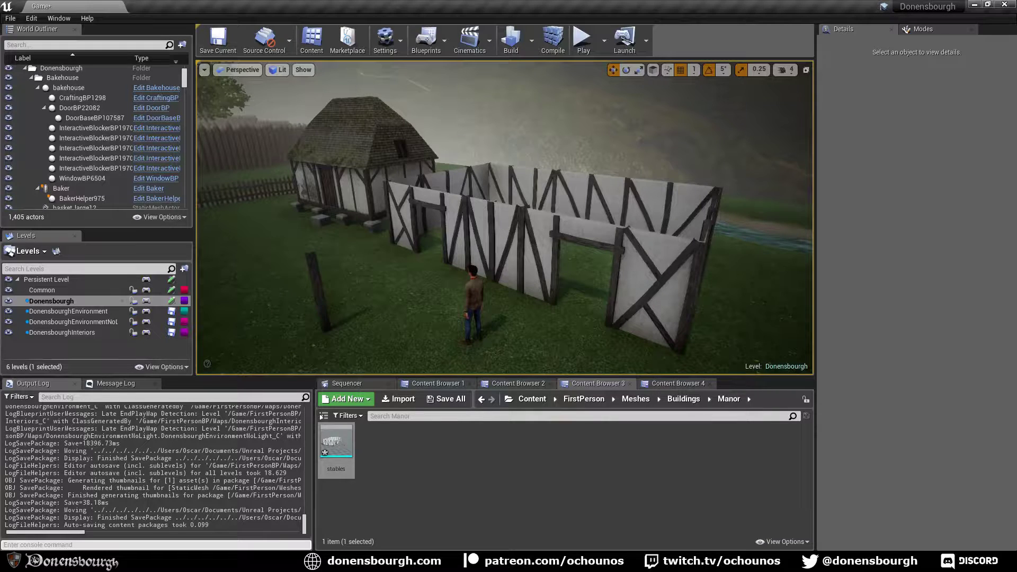
pyautogui.moveTo(143, 562)
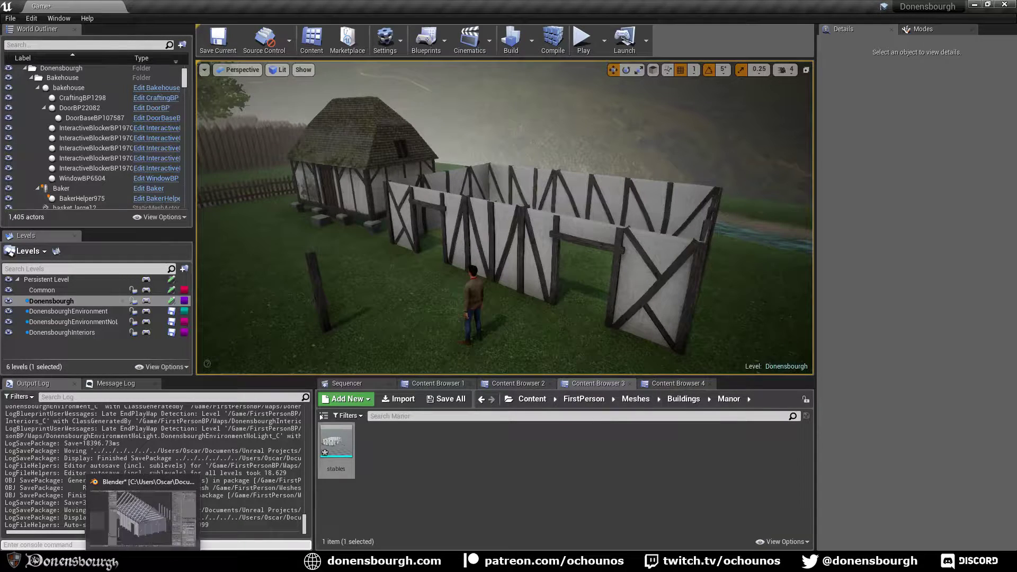
pyautogui.click(142, 516)
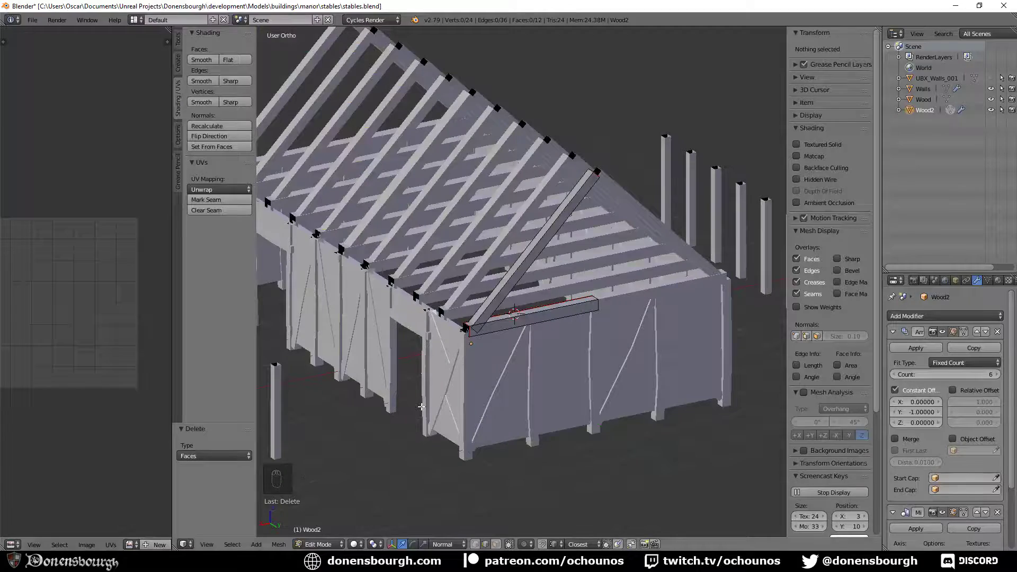
# - Inspect the end rafter's joints with the tie beam, wall corner and ridge at the gable end
pyautogui.scroll(3, 465, 417)
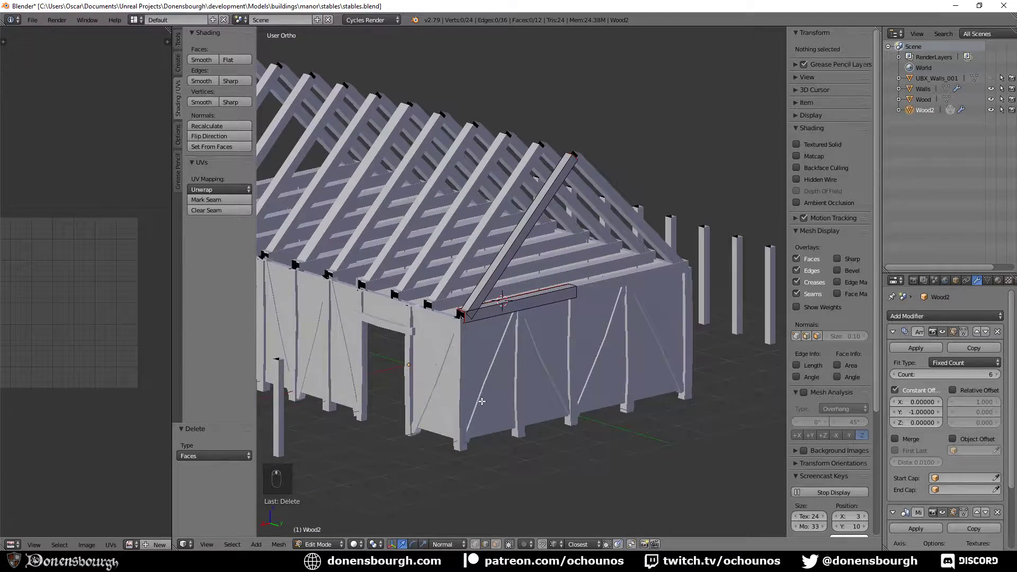
pyautogui.moveTo(488, 371); pyautogui.dragTo(518, 373, button='middle')
pyautogui.scroll(-4, 518, 373)
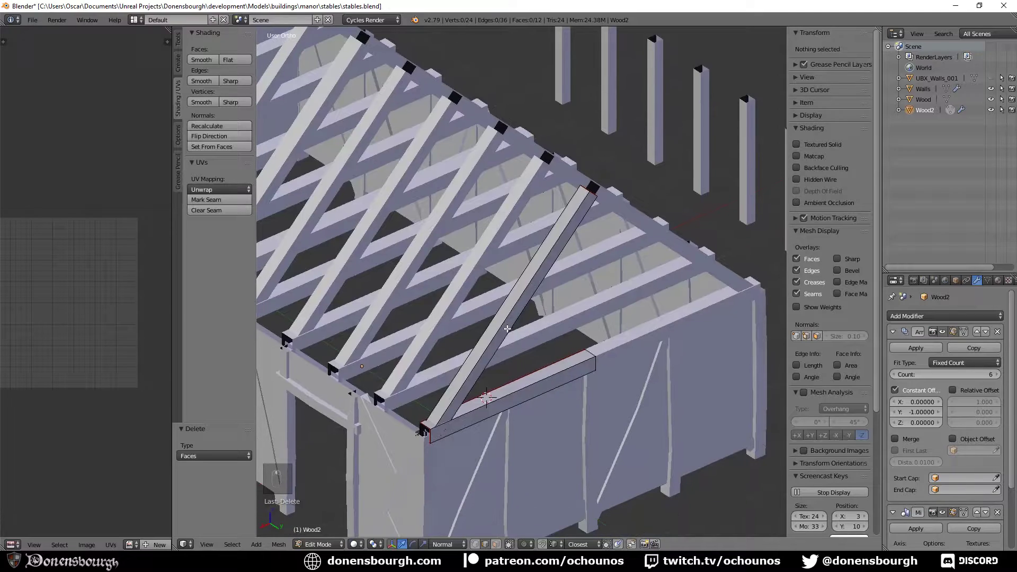
pyautogui.keyDown('shift'); pyautogui.moveTo(497, 359); pyautogui.dragTo(508, 333, button='middle'); pyautogui.keyUp('shift')
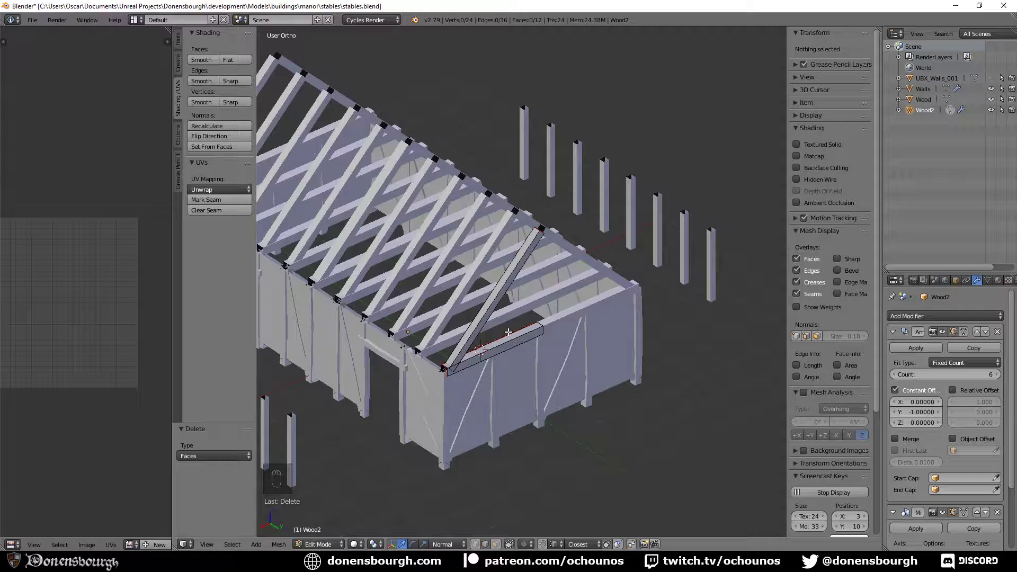
pyautogui.scroll(8, 483, 354)
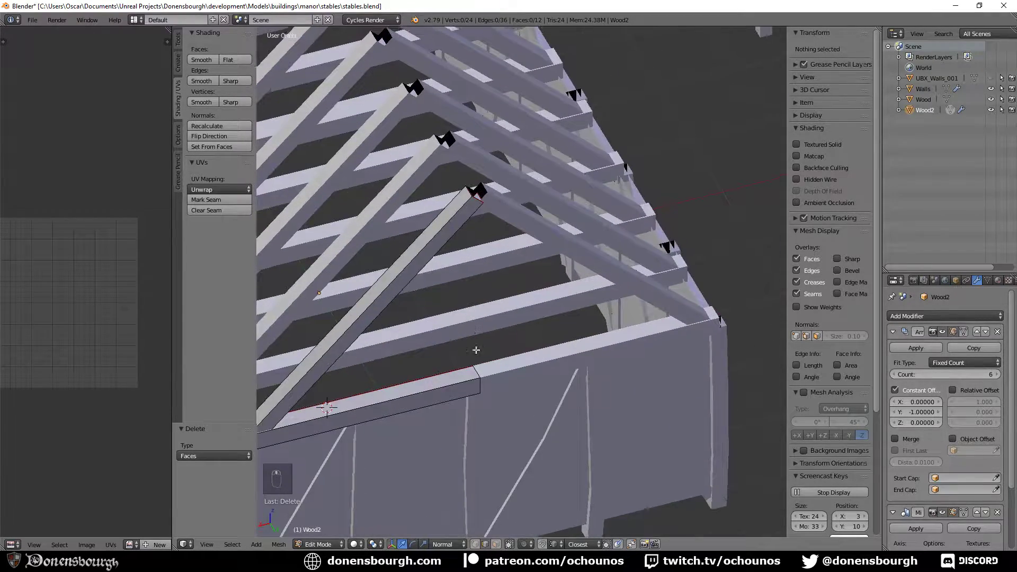
pyautogui.scroll(-3, 476, 350)
pyautogui.moveTo(476, 350); pyautogui.dragTo(536, 362, button='middle')
pyautogui.scroll(-5, 536, 362)
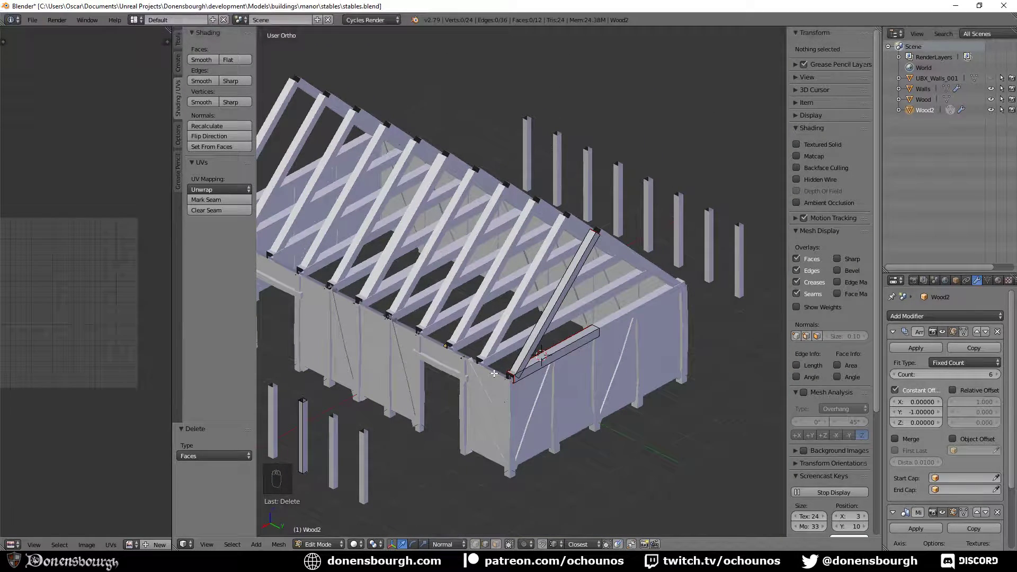
# - Switch editing to the Wood object and duplicate its loose post, moving the copy about 4.421 along X toward the building
pyautogui.press('Tab')
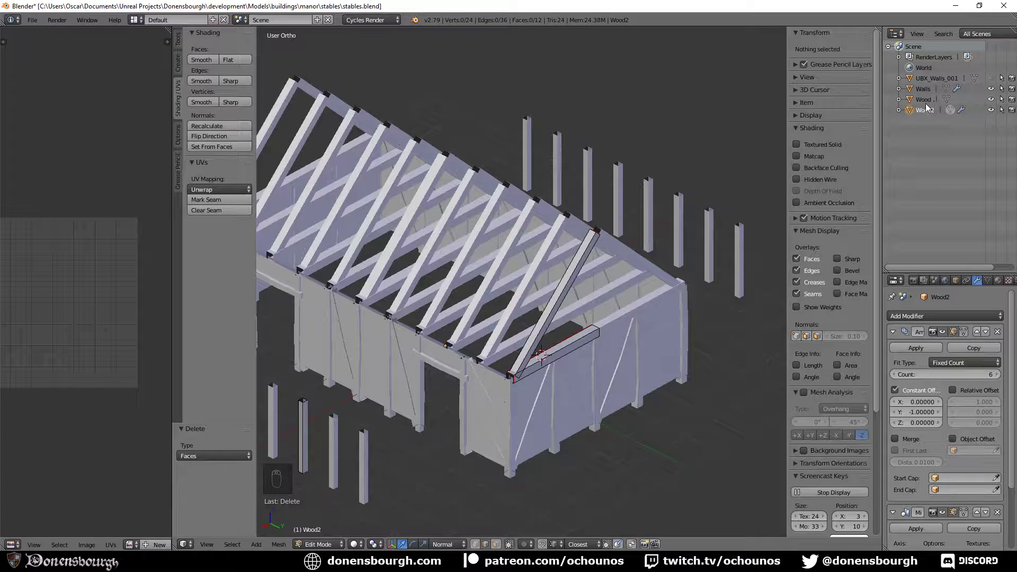
pyautogui.click(924, 100)
pyautogui.press('Tab')
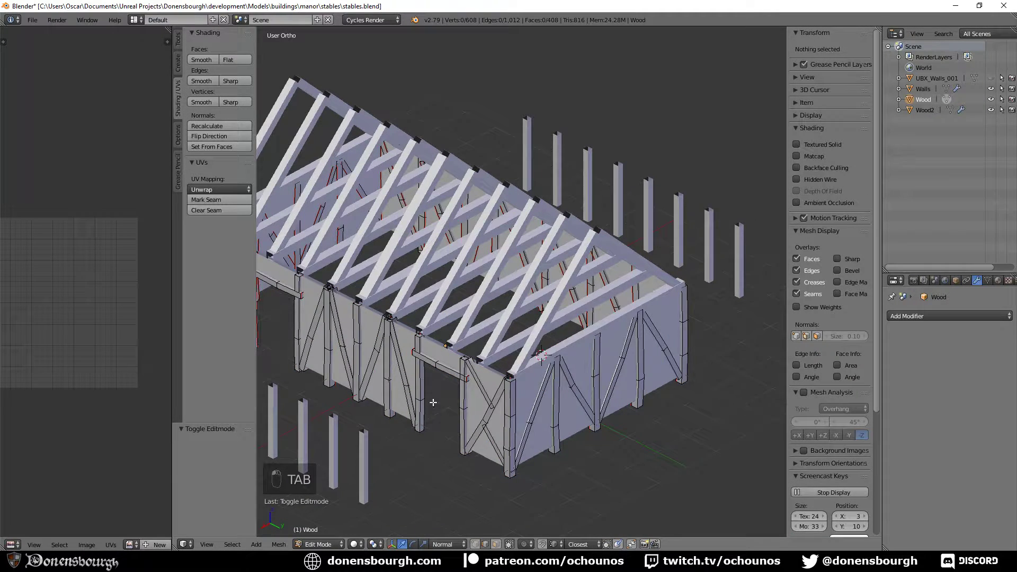
pyautogui.moveTo(491, 395); pyautogui.dragTo(501, 440, button='middle')
pyautogui.keyDown('alt'); pyautogui.rightClick(339, 324); pyautogui.keyUp('alt')
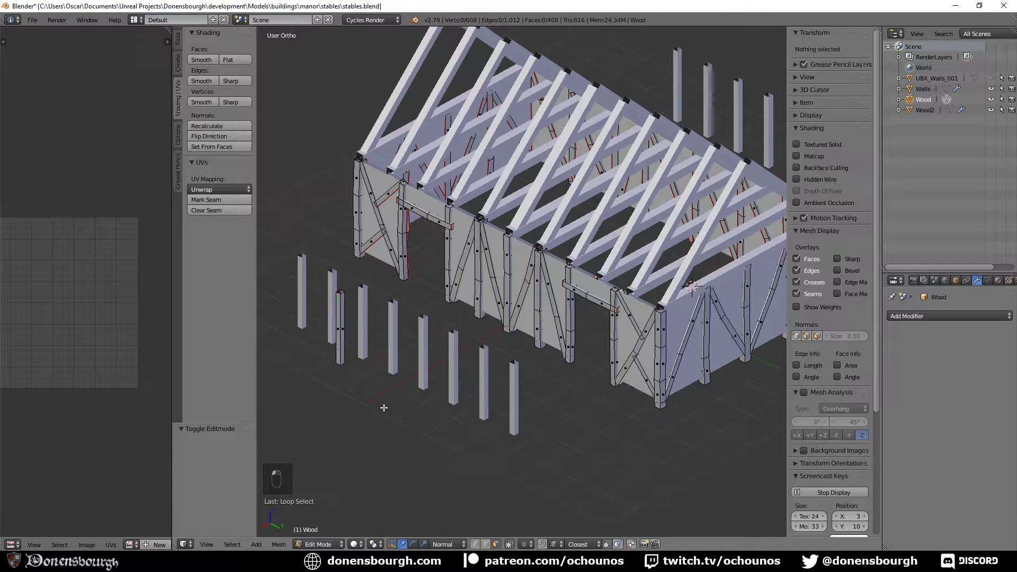
pyautogui.press('a')
pyautogui.keyDown('alt'); pyautogui.rightClick(333, 325); pyautogui.keyUp('alt')
pyautogui.hotkey('shift', 'd')
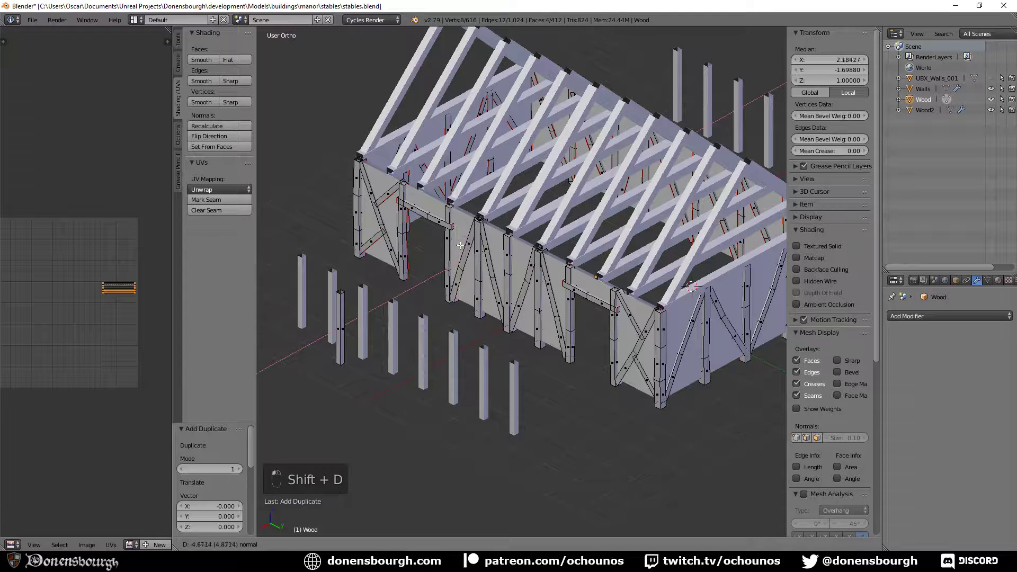
pyautogui.click(431, 297)
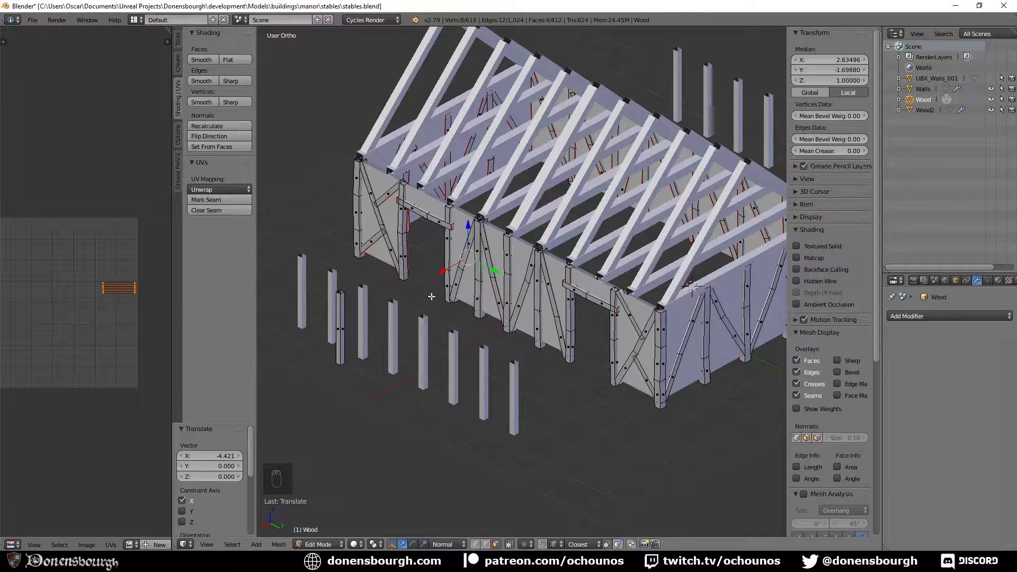
# - Rotate the duplicated post 90° about X and raise it about 1.576 to the top of the front wall
pyautogui.write('rx90')
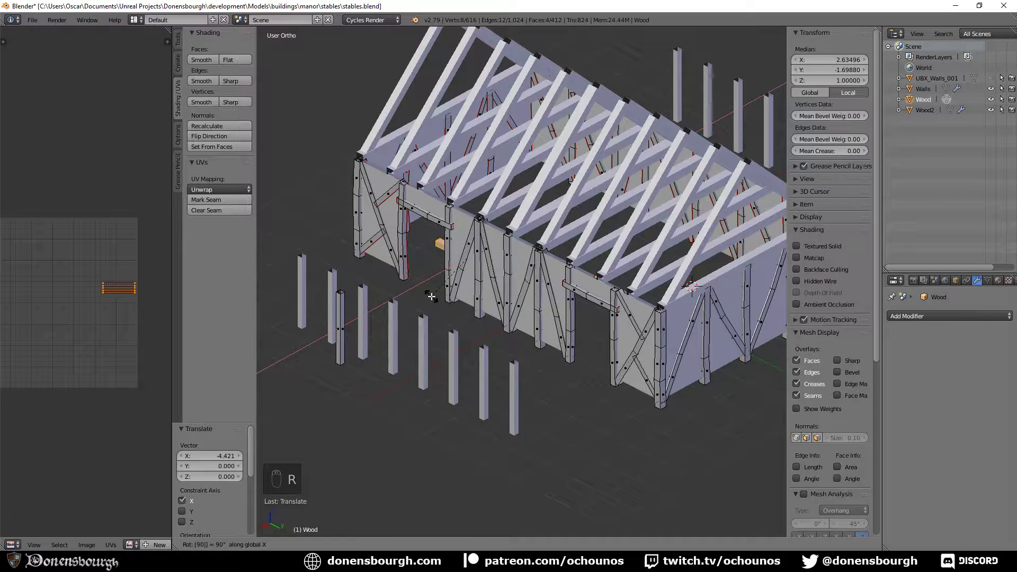
pyautogui.press('Return')
pyautogui.moveTo(444, 273)
pyautogui.mouseDown()
pyautogui.moveTo(430, 274)
pyautogui.moveTo(448, 285)
pyautogui.moveTo(439, 280)
pyautogui.mouseUp()
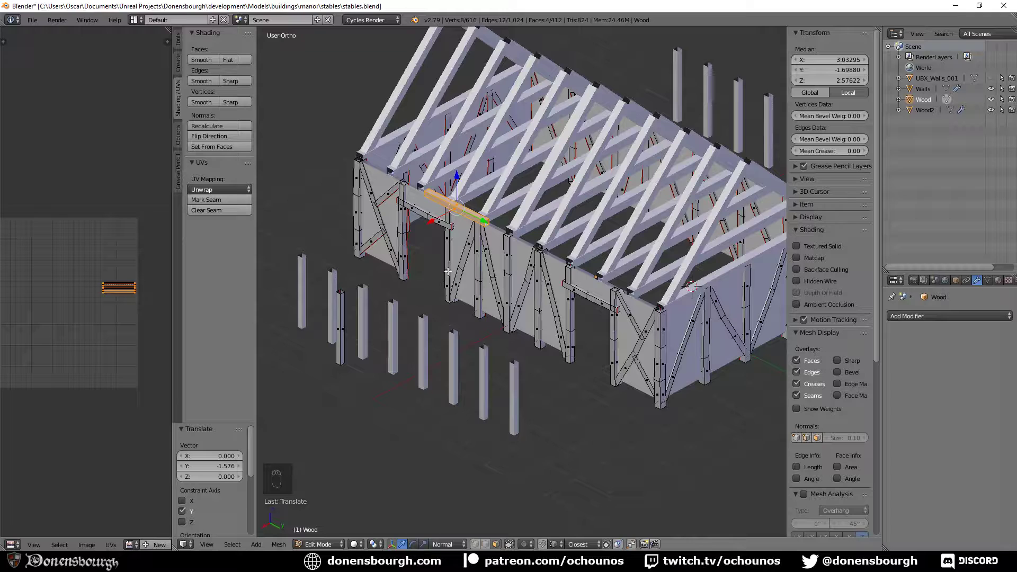
# - Slide the horizontal beam about 1.665 along the front wall's top, between the two doorways, on its local Y axis
pyautogui.keyDown('shift'); pyautogui.moveTo(447, 272); pyautogui.dragTo(418, 292, button='middle'); pyautogui.keyUp('shift')
pyautogui.press('g')
pyautogui.press('y')
pyautogui.press('y')
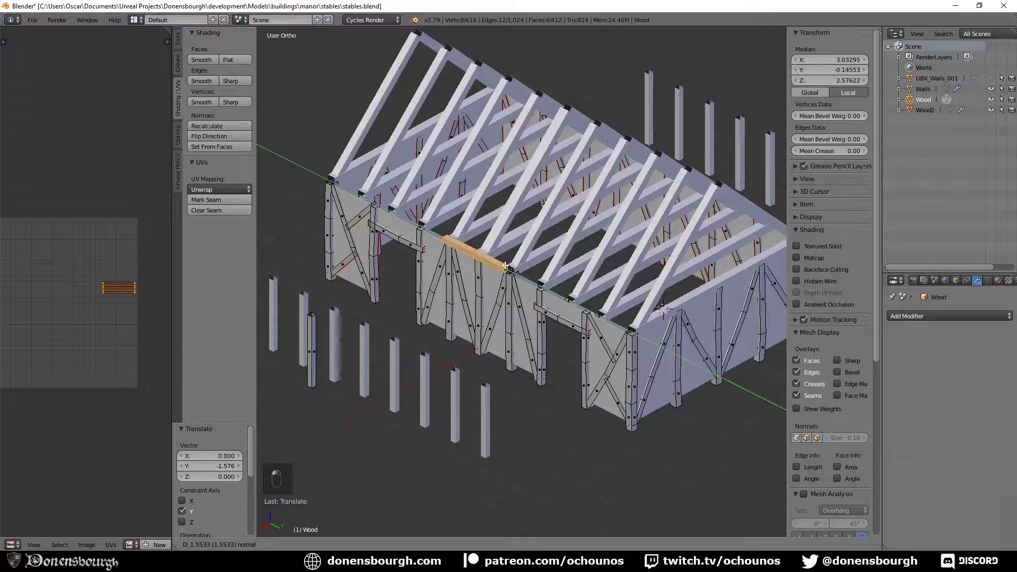
pyautogui.click(507, 269)
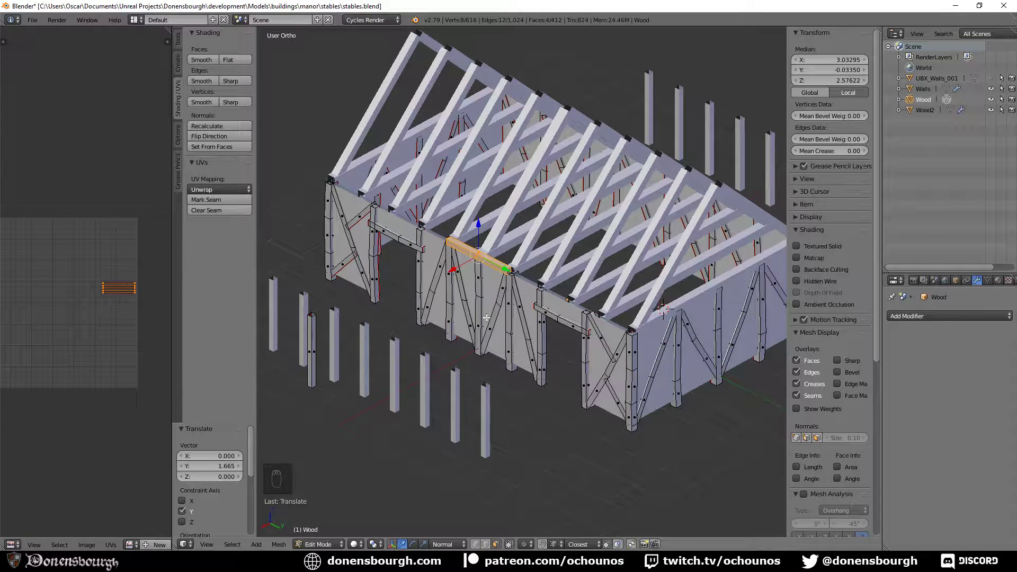
# - Nudge the wall-top beam about 0.006 along its Y axis and scale it up uniformly by about 1.371
pyautogui.keyDown('shift'); pyautogui.moveTo(463, 314); pyautogui.dragTo(460, 350, button='middle'); pyautogui.keyUp('shift')
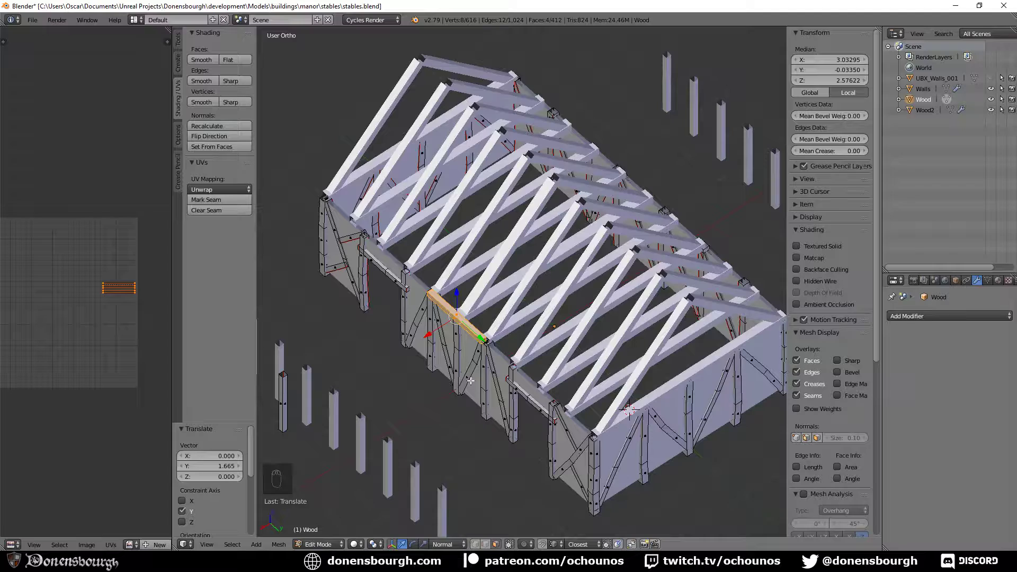
pyautogui.scroll(3, 455, 377)
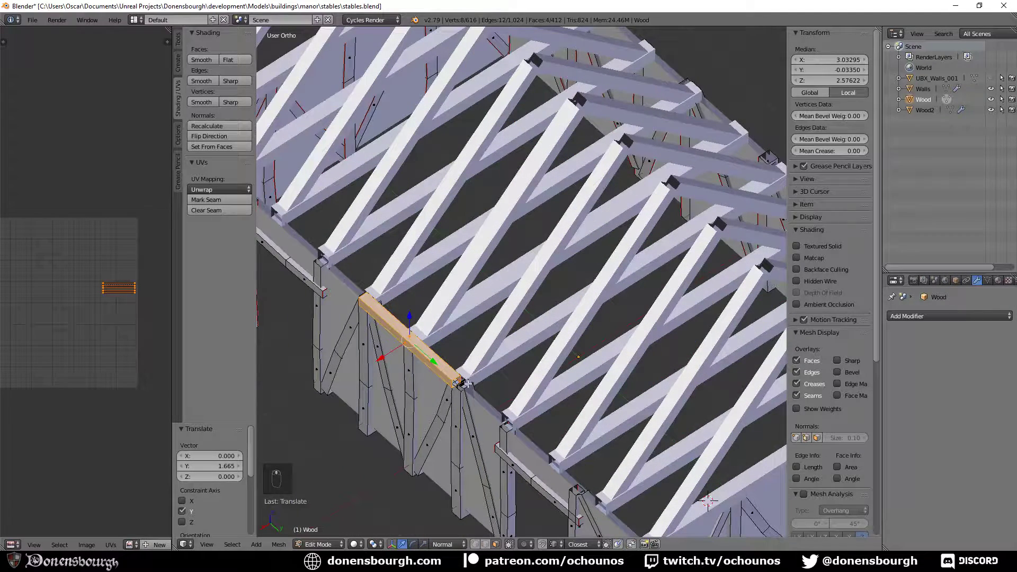
pyautogui.keyDown('shift'); pyautogui.moveTo(410, 387); pyautogui.dragTo(408, 387, button='middle'); pyautogui.keyUp('shift')
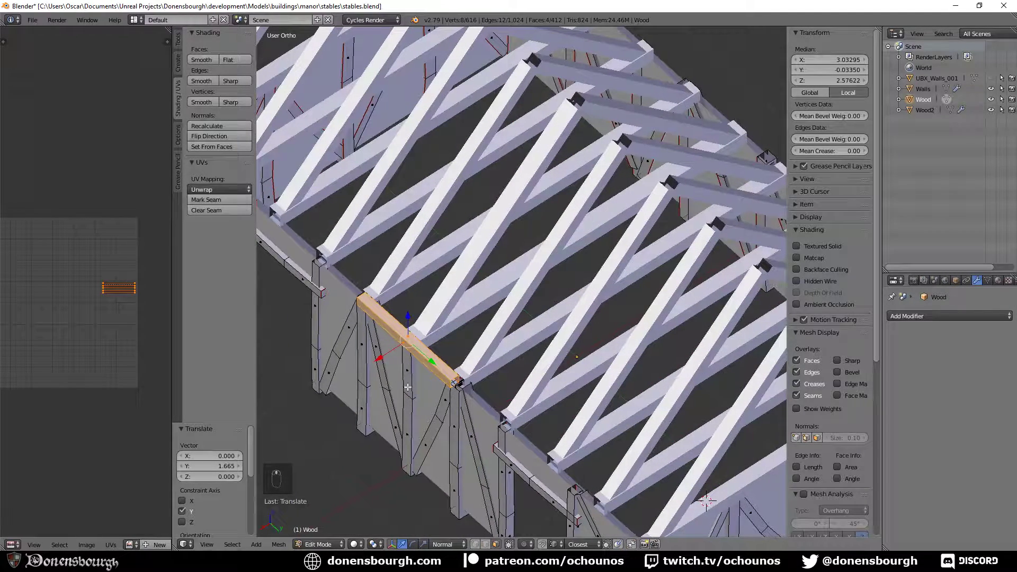
pyautogui.press('g')
pyautogui.click(434, 359)
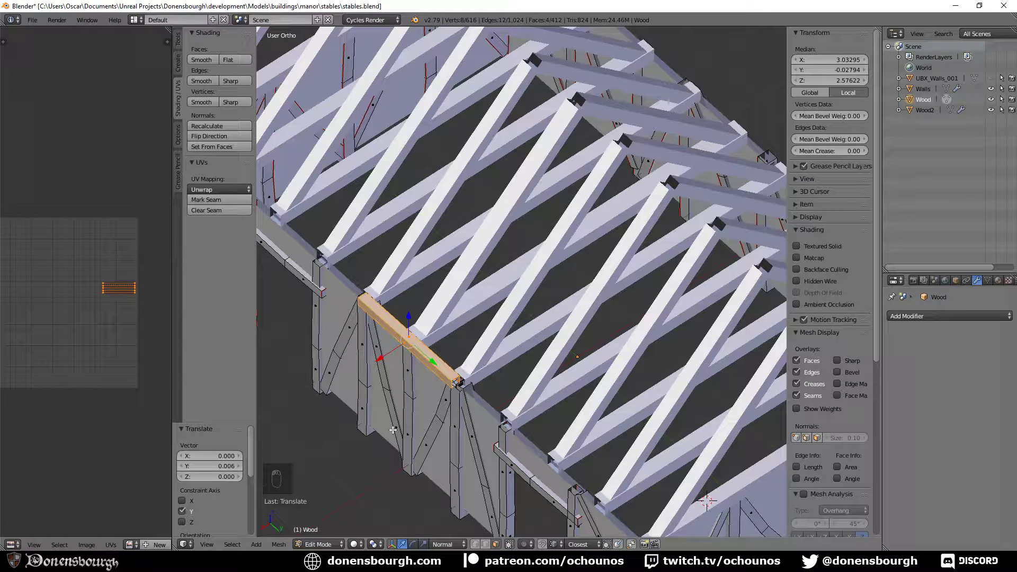
pyautogui.press('s')
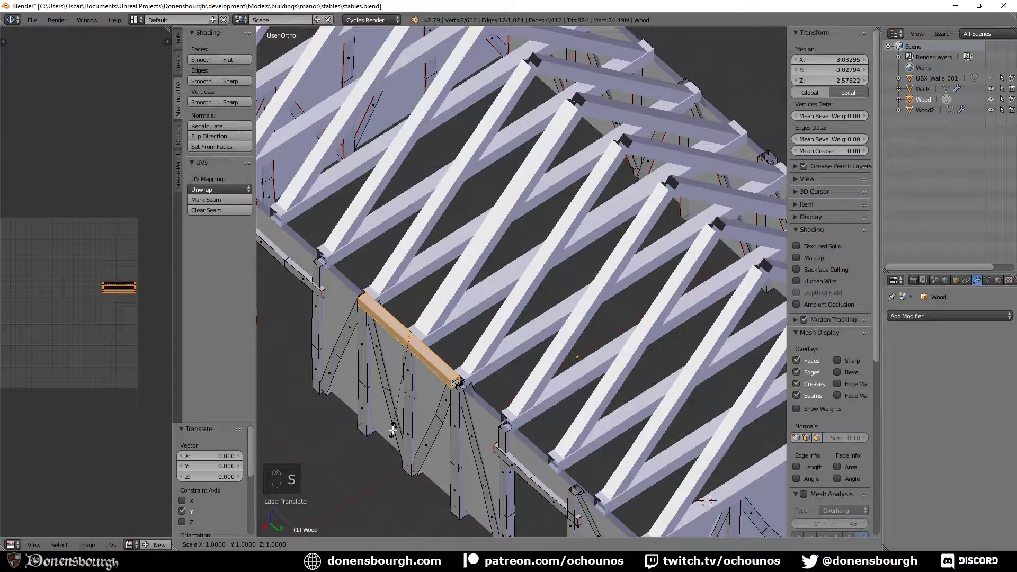
pyautogui.click(417, 465)
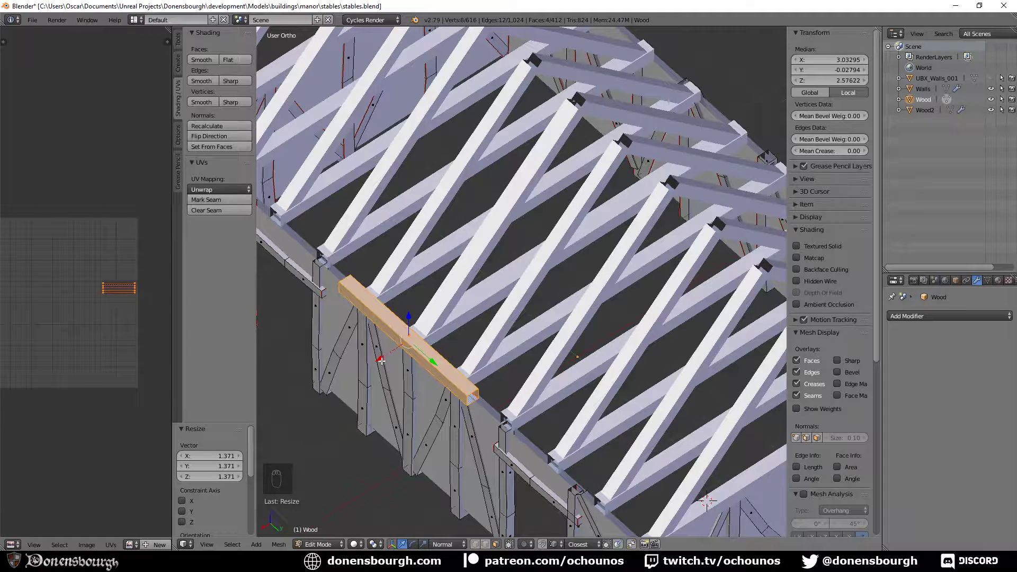
# - Shift the beam about 0.089 inward along X and 0.056 down, and enlarge it uniformly by about 1.278
pyautogui.moveTo(379, 356); pyautogui.dragTo(386, 357)
pyautogui.moveTo(413, 309); pyautogui.dragTo(412, 316)
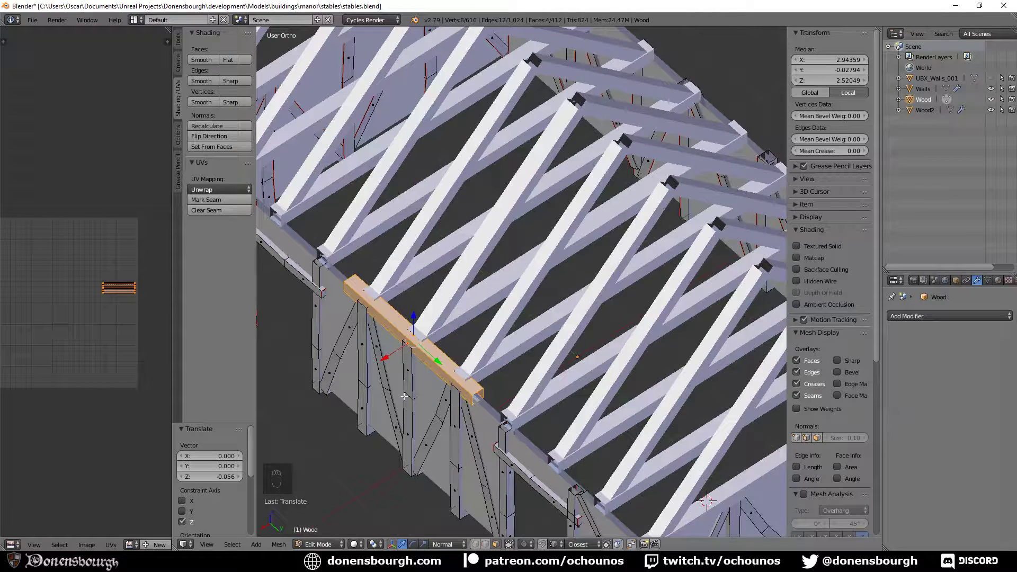
pyautogui.press('s')
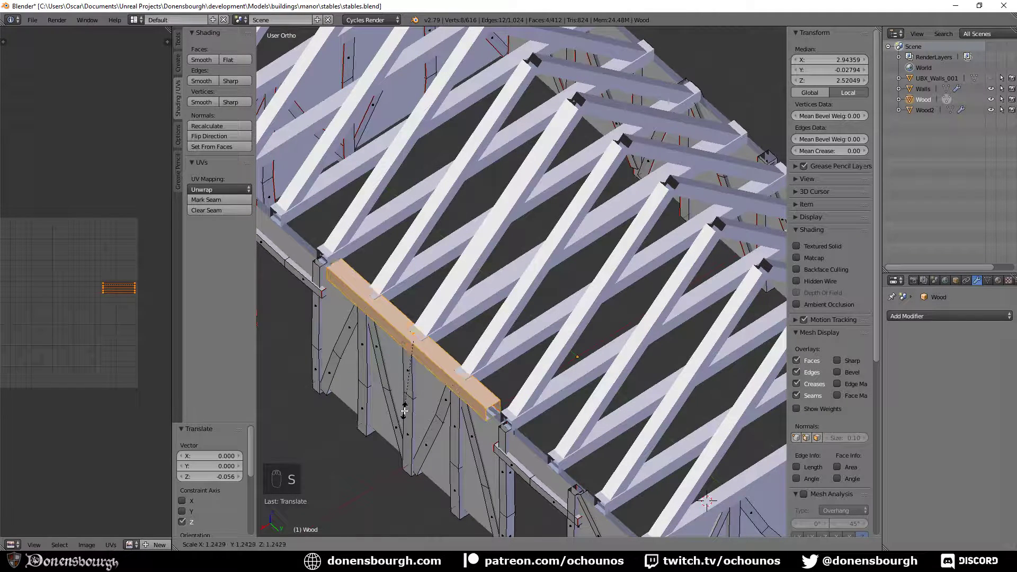
pyautogui.click(405, 412)
pyautogui.moveTo(410, 417); pyautogui.dragTo(490, 380, button='middle')
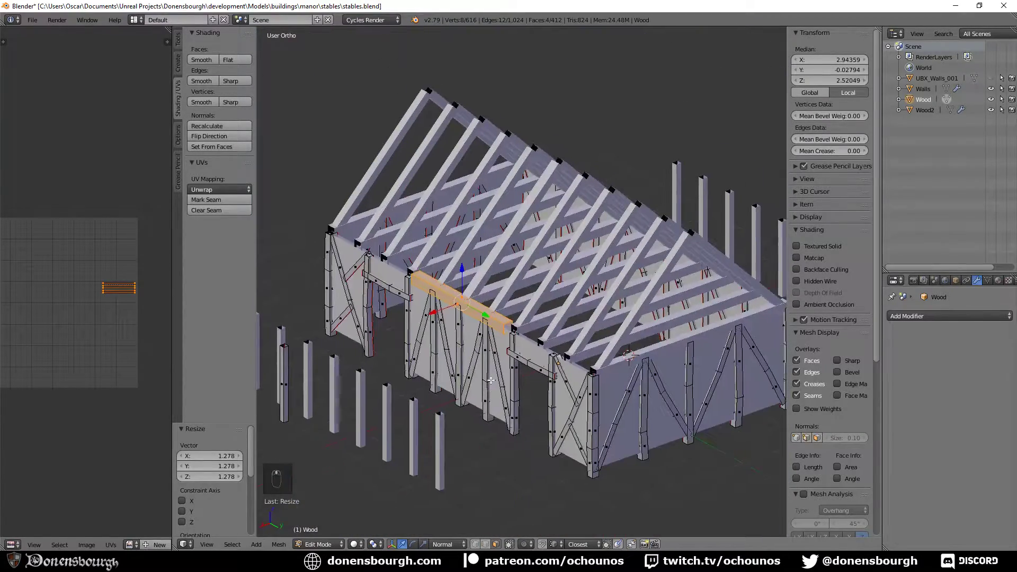
pyautogui.scroll(5, 490, 380)
pyautogui.scroll(-5, 488, 376)
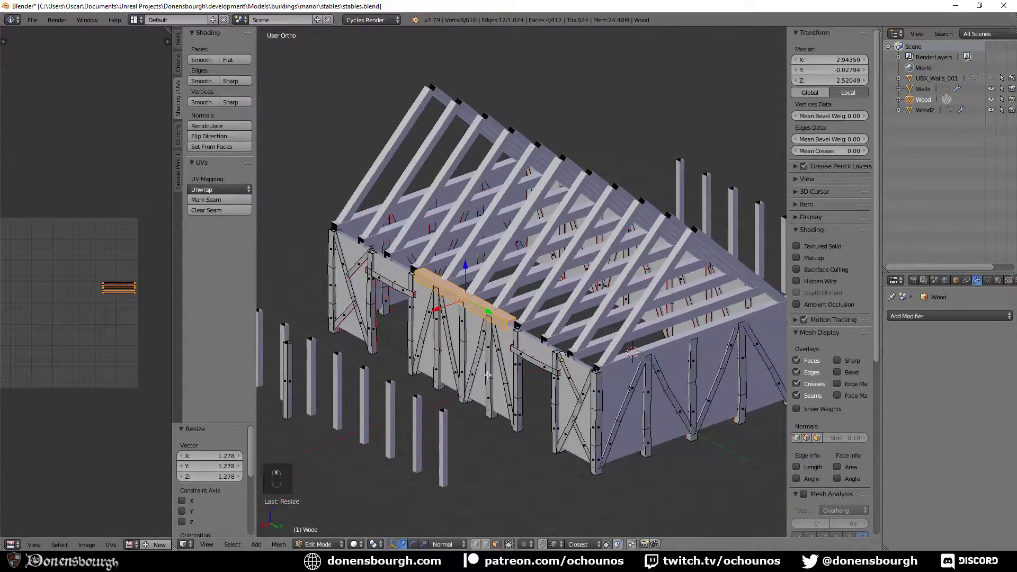
# - Set the beam's median Y to 0 and stretch it about 2.912 times along Y to span the whole front wall
pyautogui.click(832, 69)
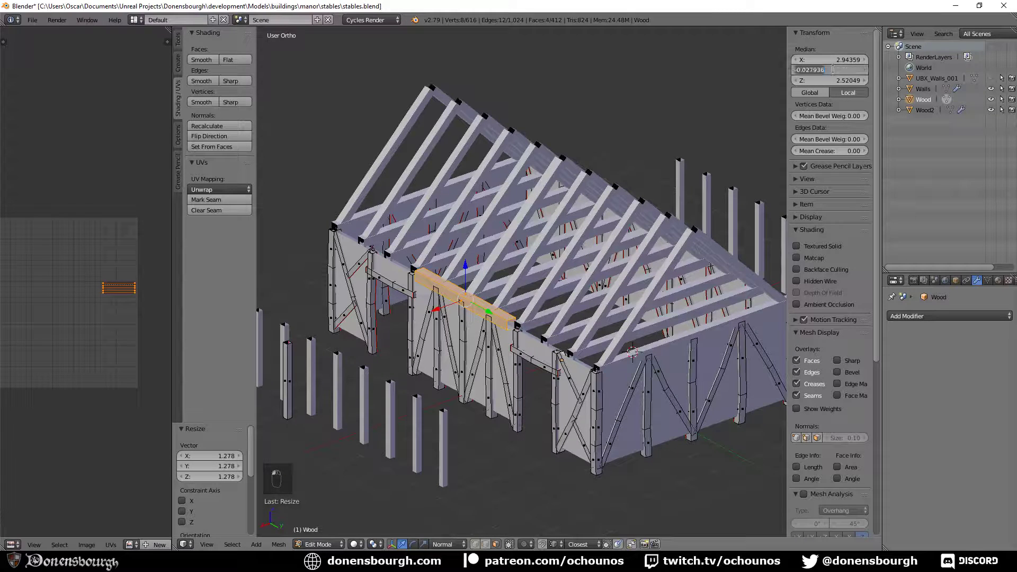
pyautogui.write('0')
pyautogui.press('Return')
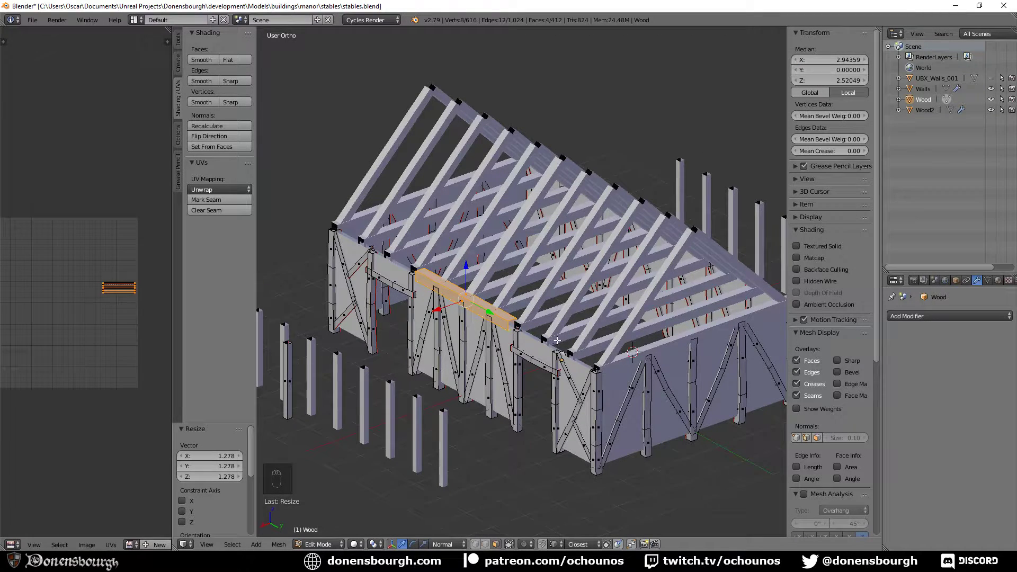
pyautogui.moveTo(558, 335); pyautogui.dragTo(560, 340, button='middle')
pyautogui.press('y')
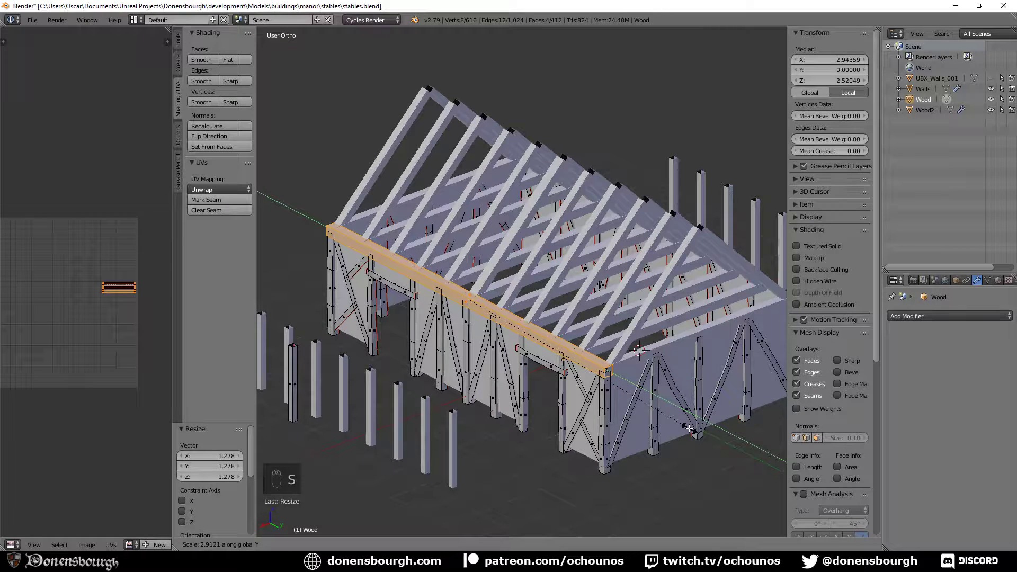
pyautogui.click(691, 428)
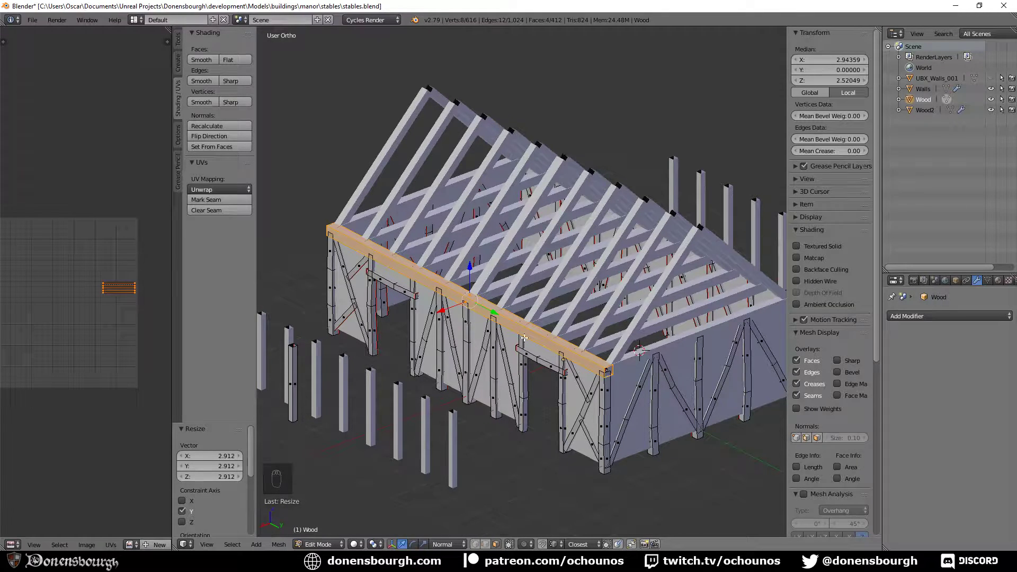
# - Close the beam's open end at the positive-Y gable corner with a face and mark three of its edges as seams
pyautogui.moveTo(524, 338); pyautogui.dragTo(576, 314, button='middle')
pyautogui.scroll(5, 496, 350)
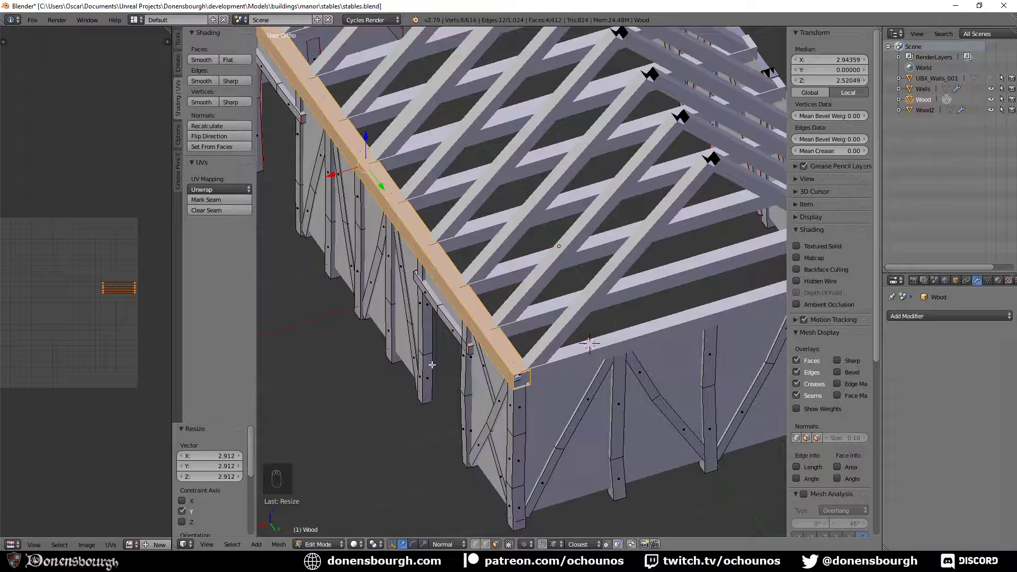
pyautogui.moveTo(432, 365)
pyautogui.mouseDown(button='middle')
pyautogui.moveTo(436, 412)
pyautogui.moveTo(427, 396)
pyautogui.moveTo(434, 360)
pyautogui.mouseUp(button='middle')
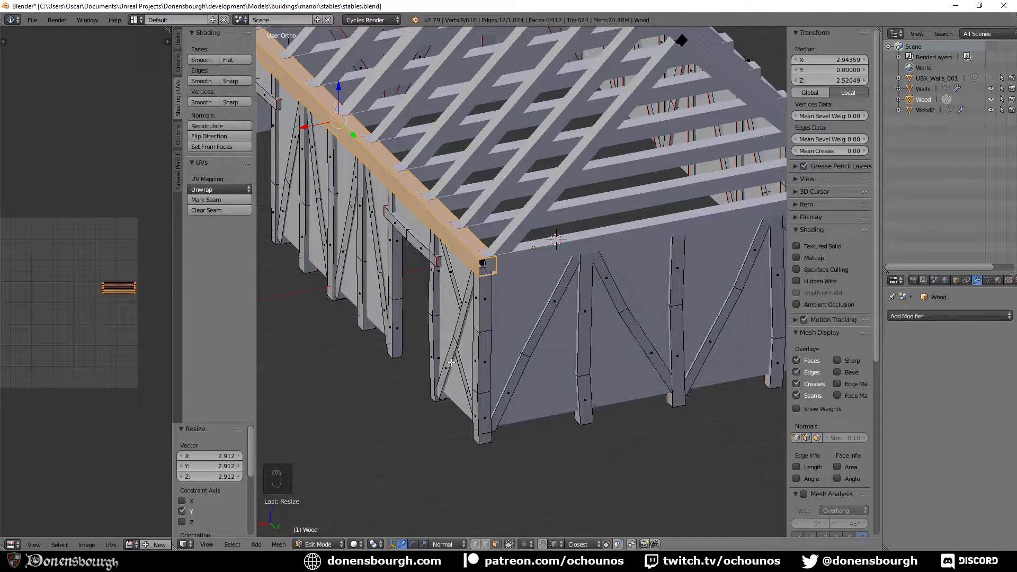
pyautogui.scroll(4, 443, 358)
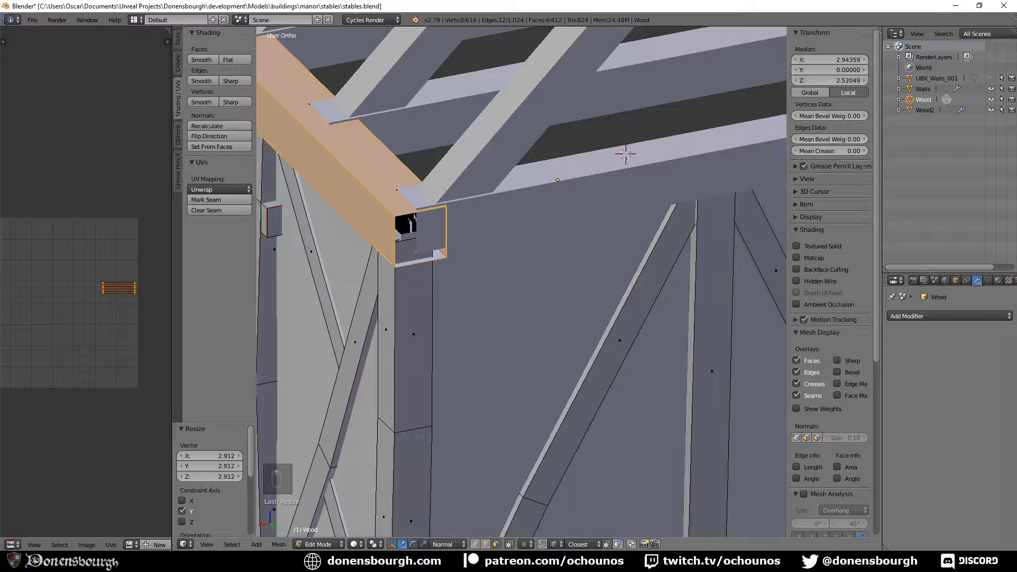
pyautogui.keyDown('alt'); pyautogui.rightClick(450, 234); pyautogui.keyUp('alt')
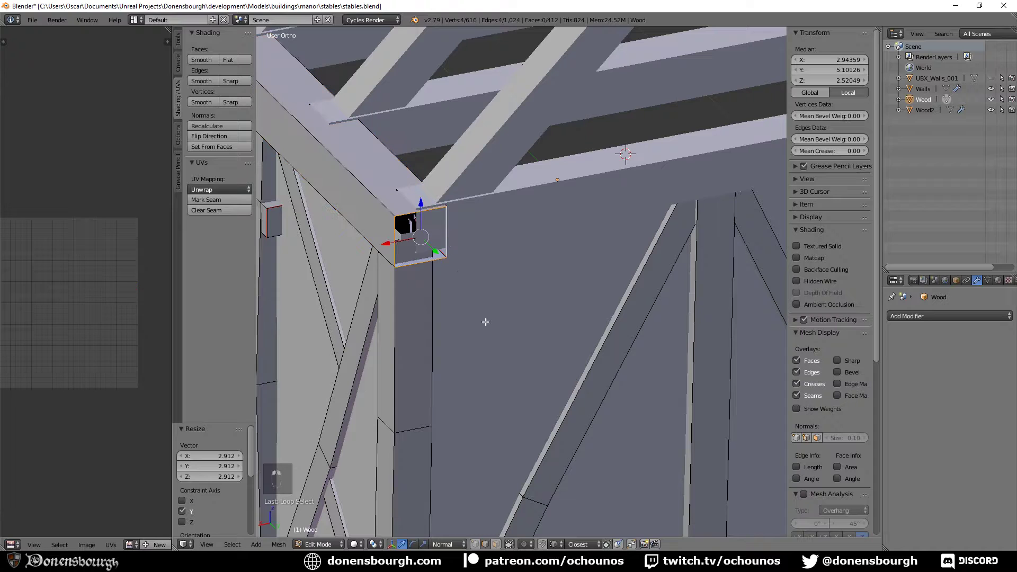
pyautogui.press('f')
pyautogui.keyDown('shift'); pyautogui.rightClick(450, 237); pyautogui.keyUp('shift')
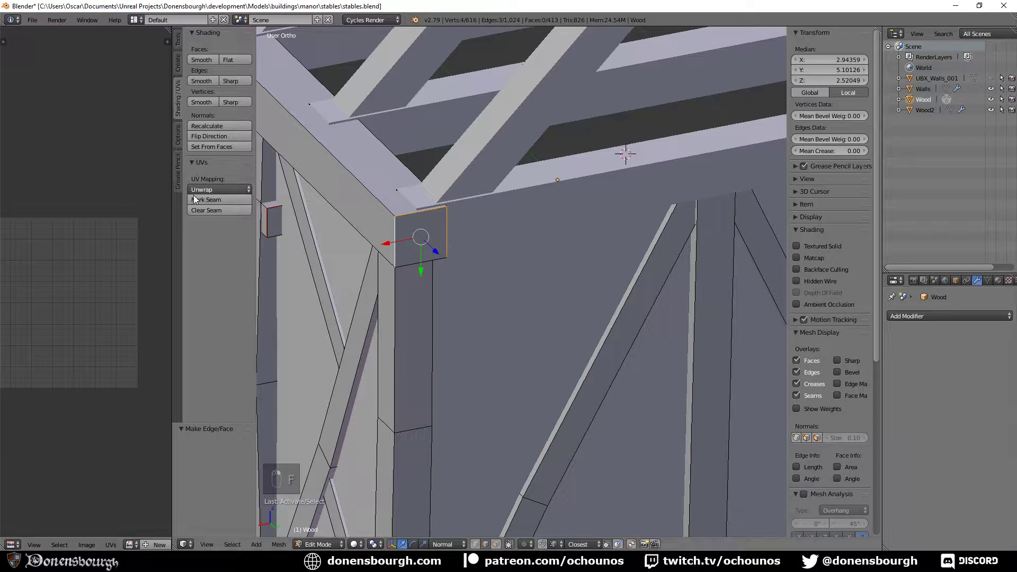
pyautogui.click(241, 199)
# - Close the beam's opposite open end, at the negative-Y gable corner, with a face
pyautogui.scroll(-6, 406, 273)
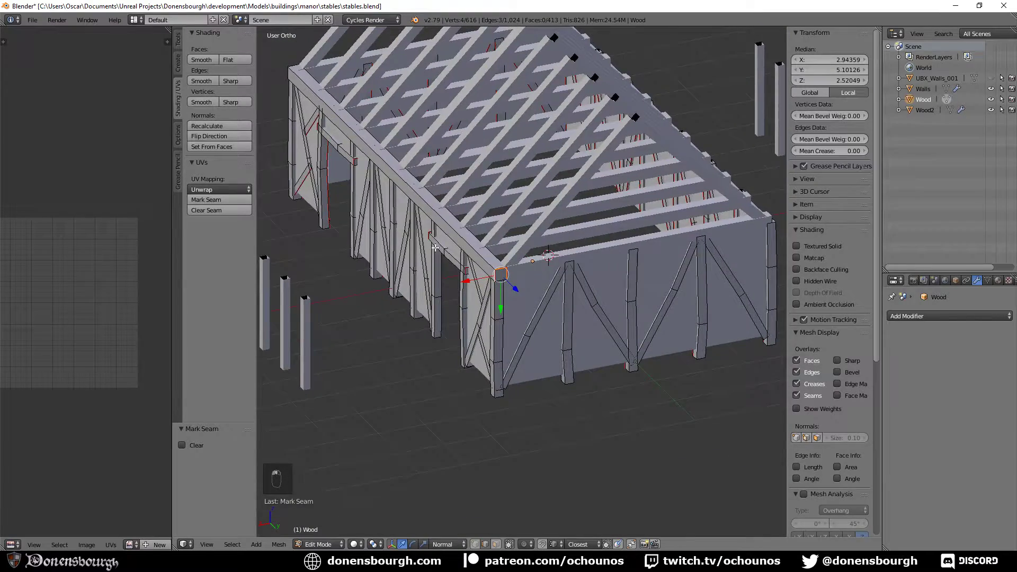
pyautogui.moveTo(407, 273); pyautogui.dragTo(514, 272, button='middle')
pyautogui.scroll(4, 590, 267)
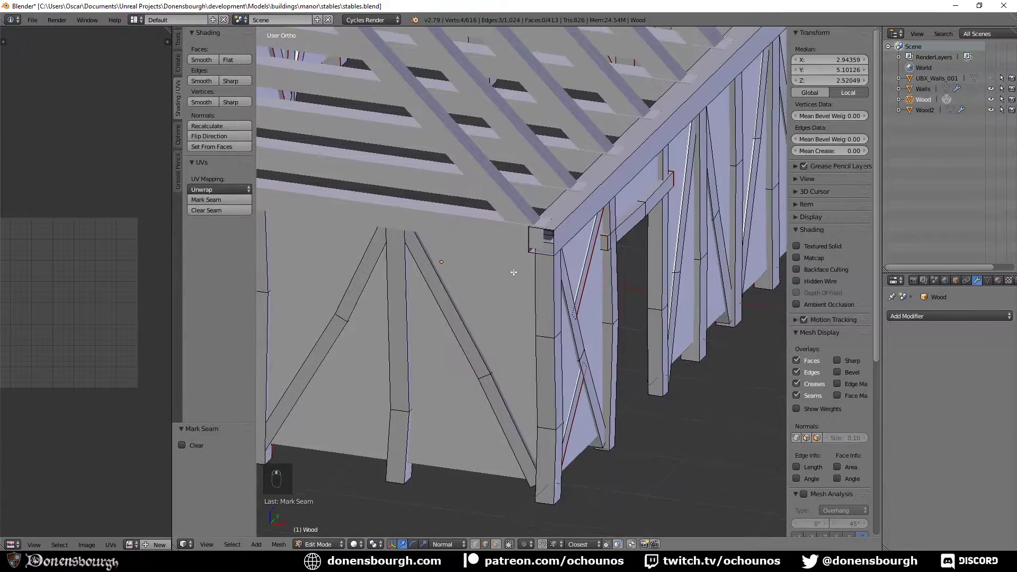
pyautogui.keyDown('alt'); pyautogui.rightClick(545, 234); pyautogui.keyUp('alt')
pyautogui.press('f')
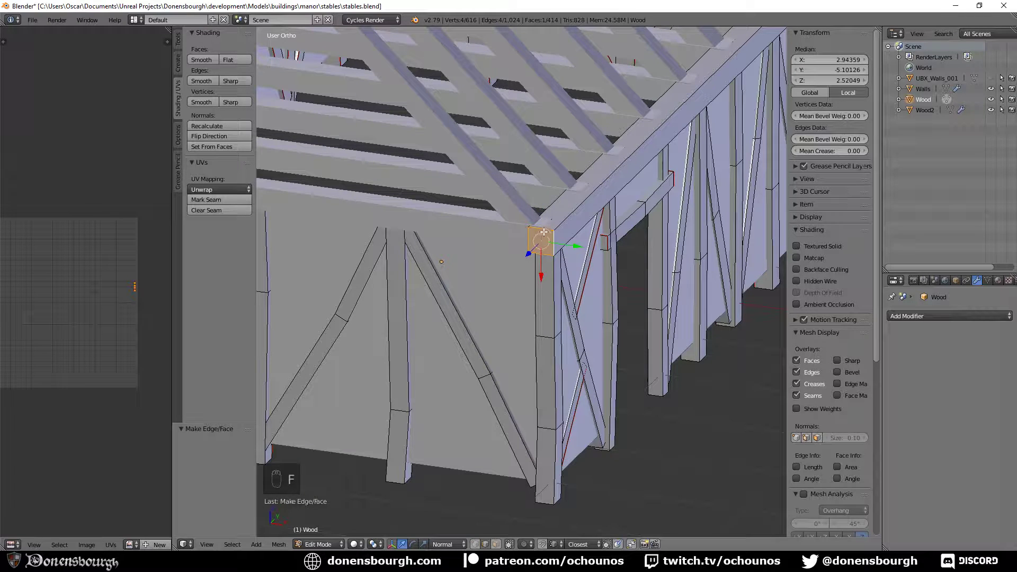
# - Mark three edges of the new end face at the negative-Y corner as seams
pyautogui.moveTo(543, 233); pyautogui.dragTo(529, 278, button='middle')
pyautogui.scroll(2, 481, 307)
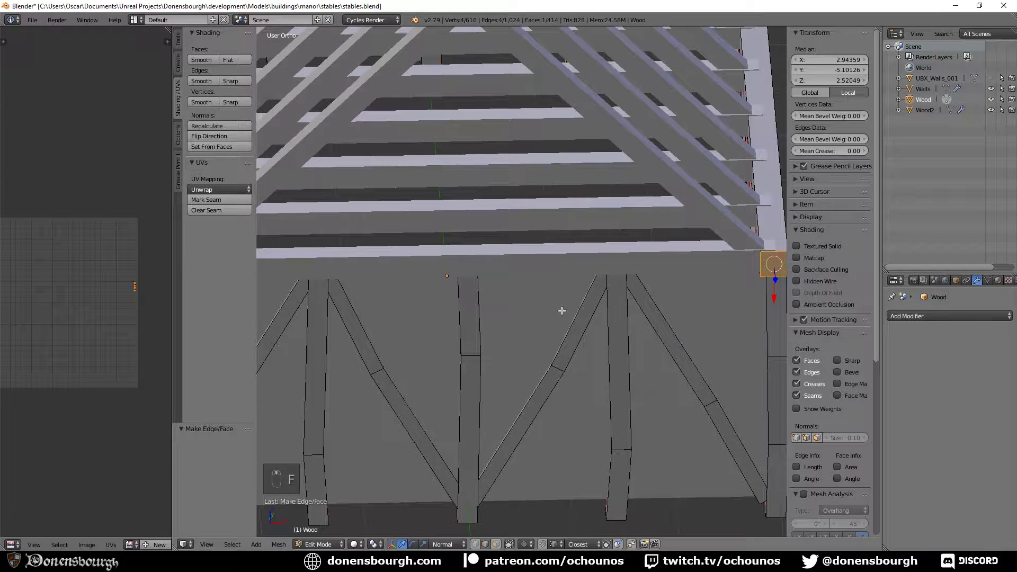
pyautogui.keyDown('shift'); pyautogui.moveTo(561, 311); pyautogui.dragTo(540, 319, button='middle'); pyautogui.keyUp('shift')
pyautogui.keyDown('shift'); pyautogui.moveTo(515, 353); pyautogui.dragTo(531, 342, button='middle'); pyautogui.keyUp('shift')
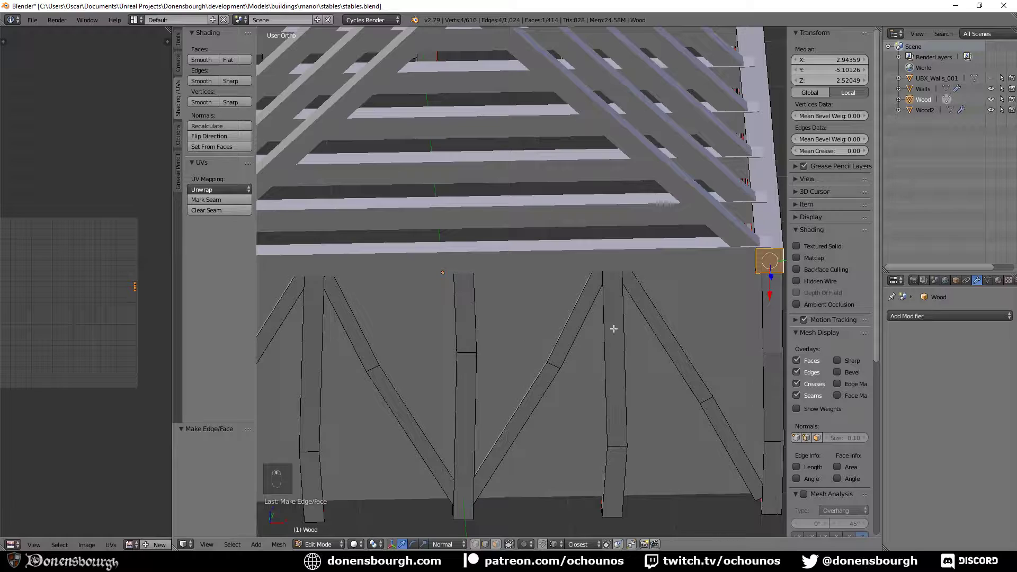
pyautogui.moveTo(613, 328); pyautogui.dragTo(490, 344, button='middle')
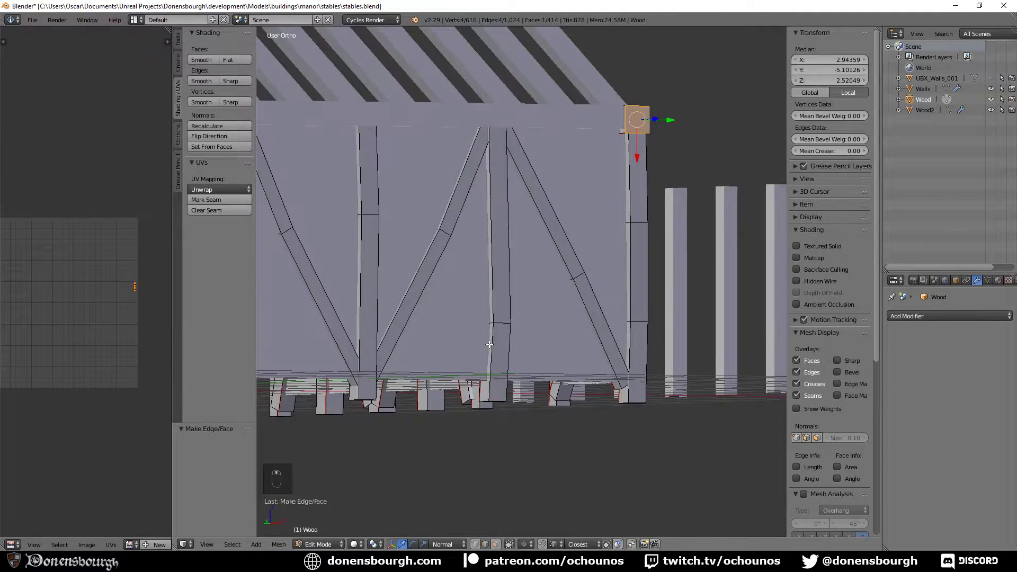
pyautogui.keyDown('shift'); pyautogui.rightClick(625, 115); pyautogui.keyUp('shift')
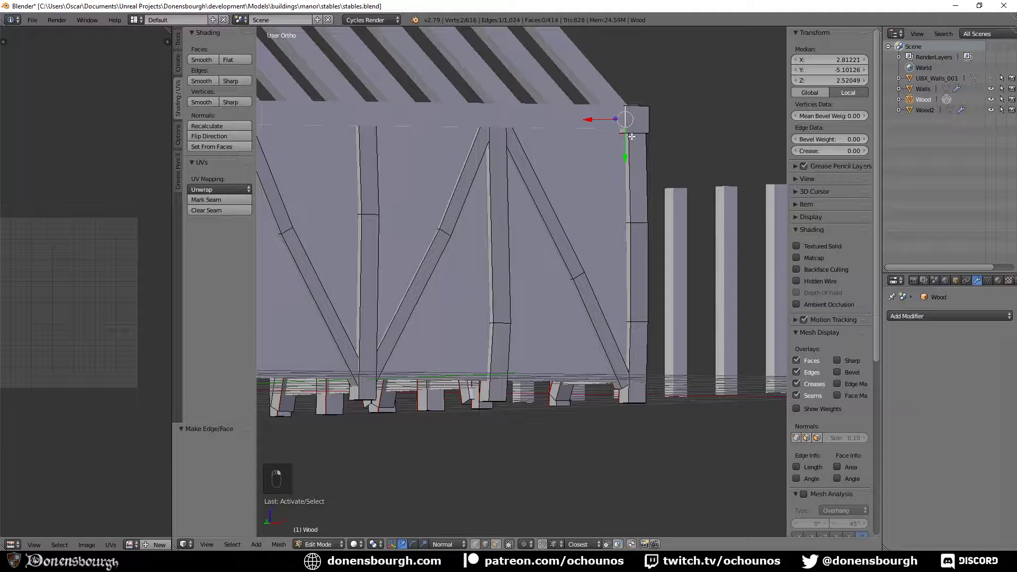
pyautogui.keyDown('shift'); pyautogui.rightClick(647, 130); pyautogui.keyUp('shift')
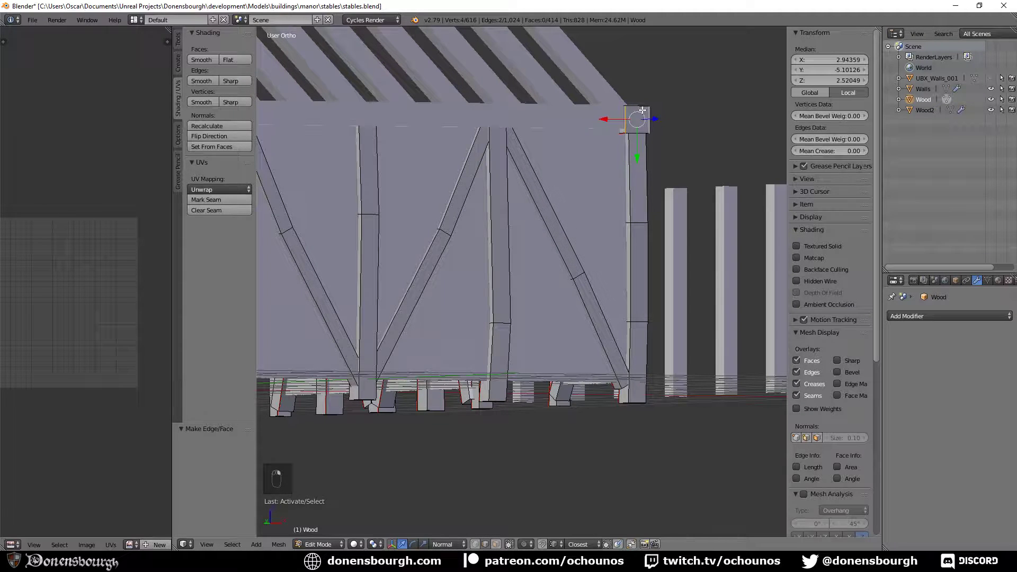
pyautogui.click(206, 200)
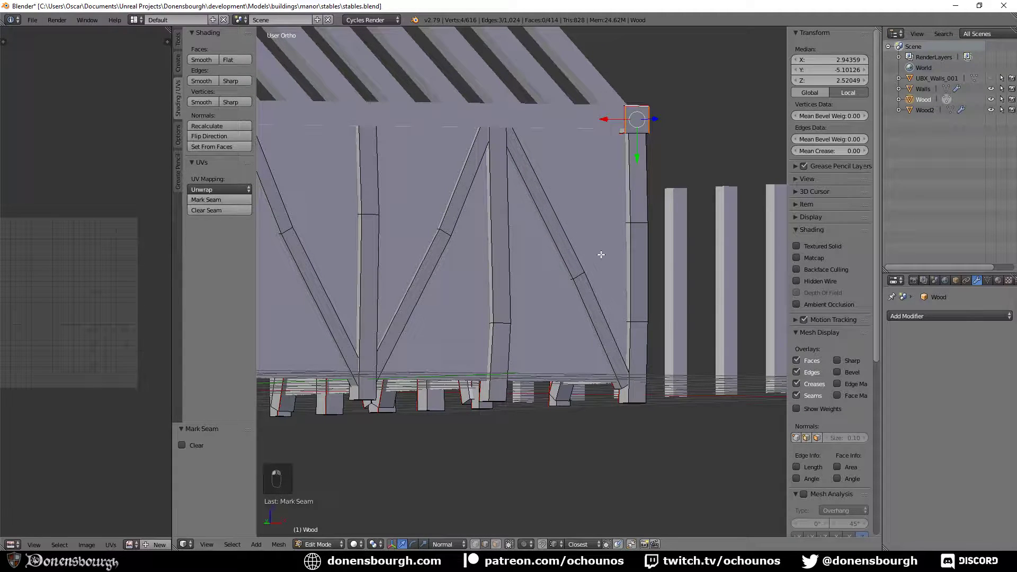
# - Add three evenly spaced loop cuts across the length of the front wall-top beam
pyautogui.scroll(-4, 476, 265)
pyautogui.moveTo(477, 265); pyautogui.dragTo(545, 327, button='middle')
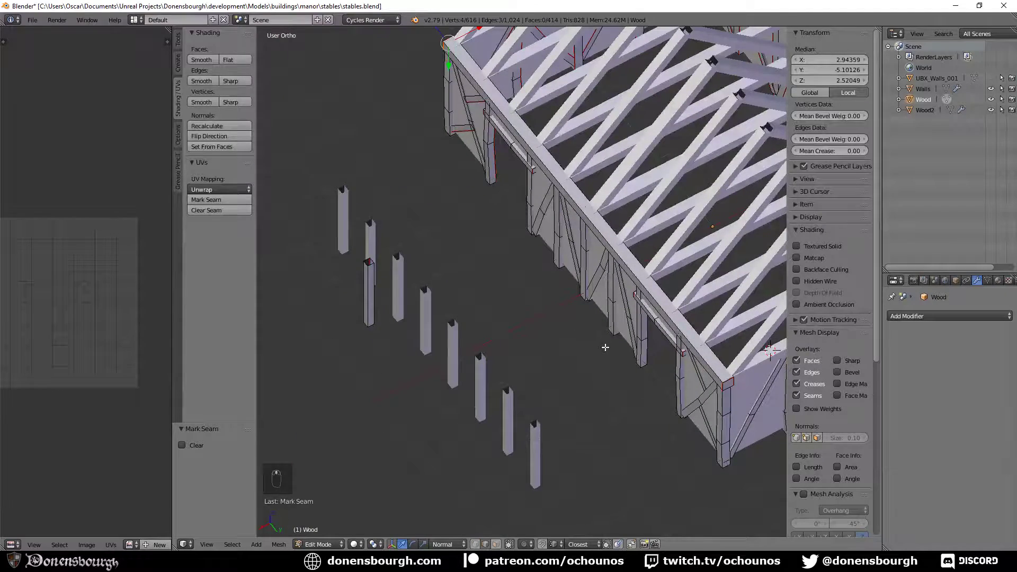
pyautogui.moveTo(490, 295); pyautogui.dragTo(600, 290, button='middle')
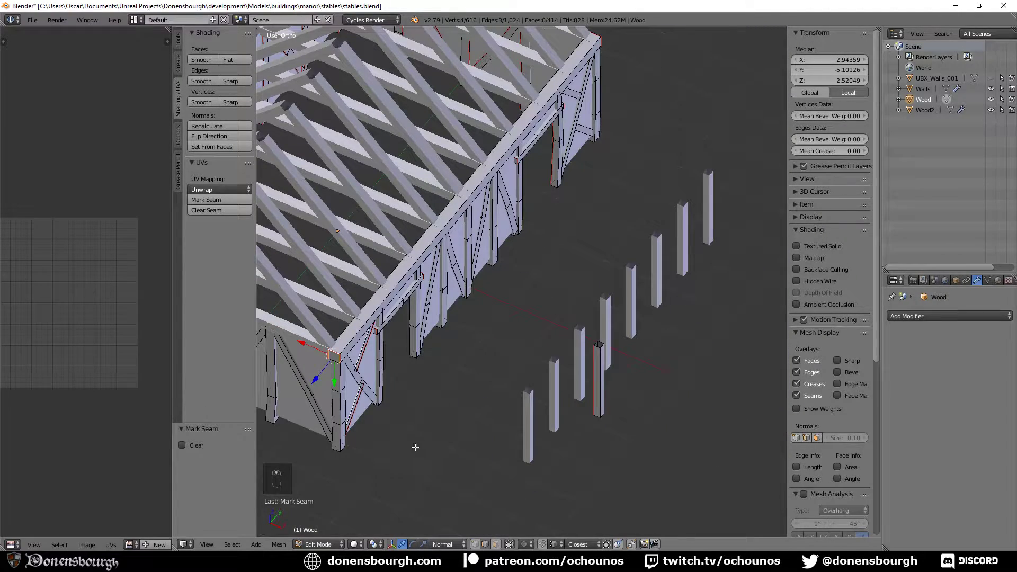
pyautogui.click(500, 544)
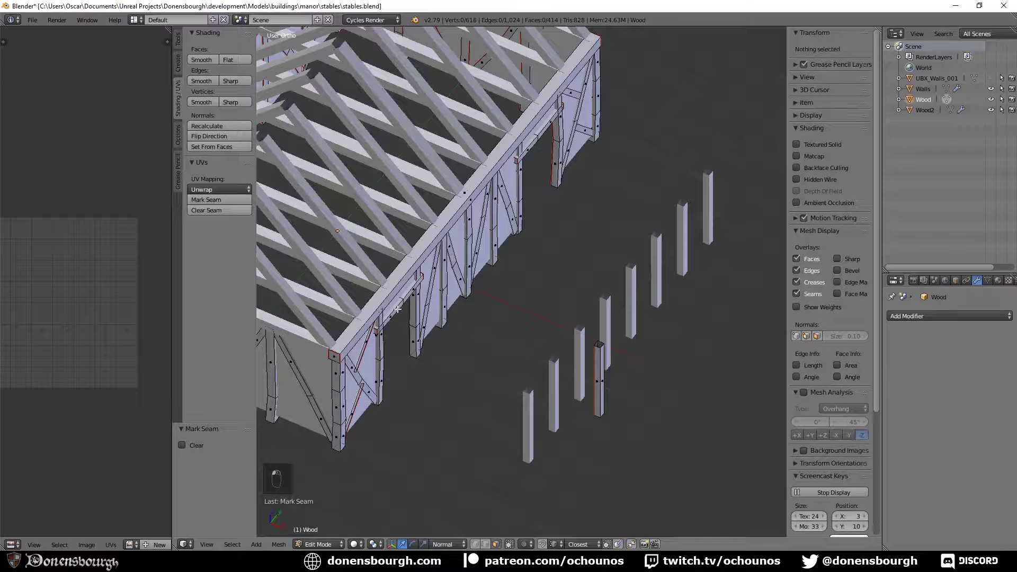
pyautogui.hotkey('ctrl', 'r')
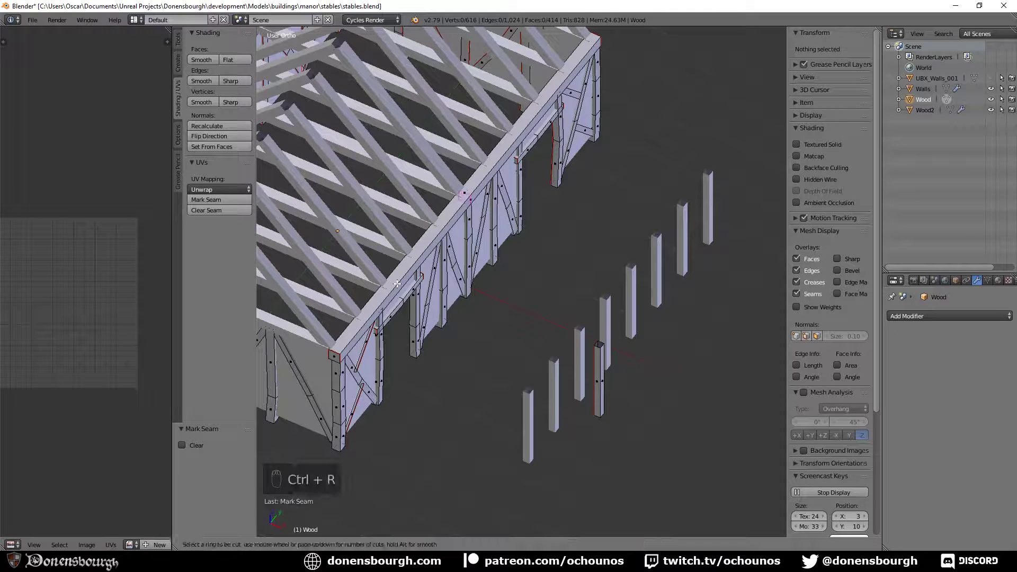
pyautogui.scroll(2, 411, 267)
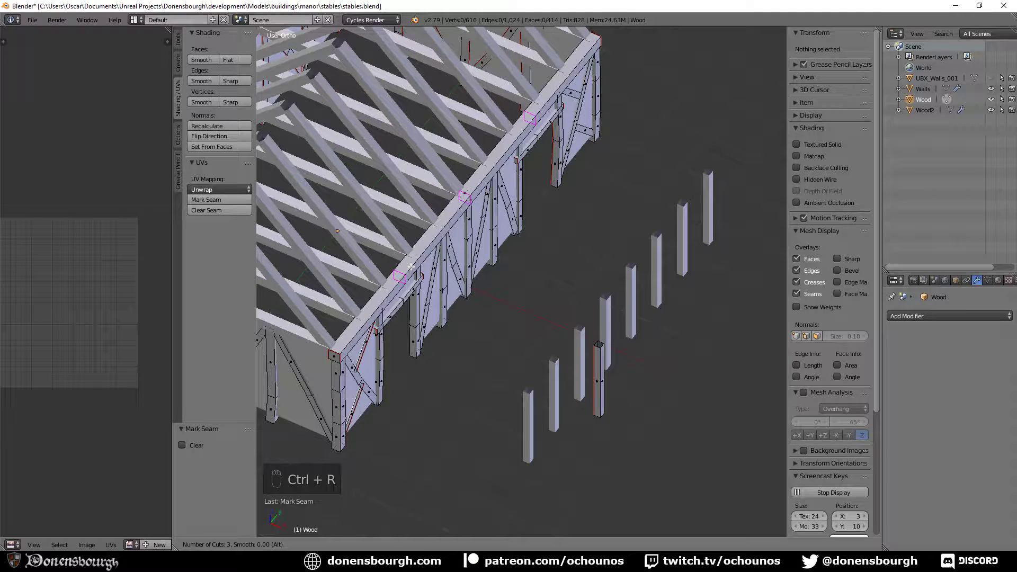
pyautogui.click(411, 266)
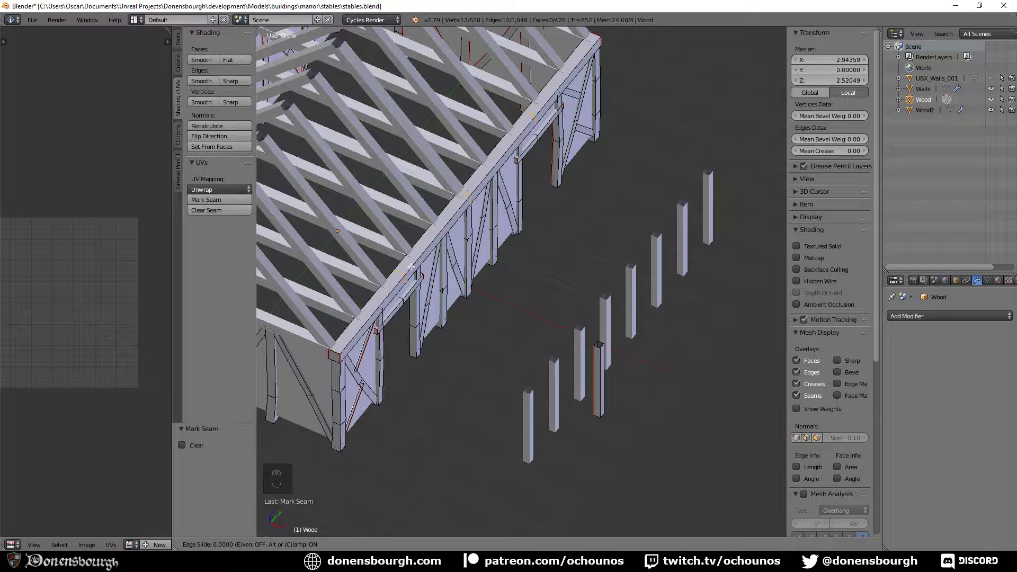
pyautogui.click(405, 276)
# - Duplicate the whole front wall-top beam with both end faces and set the copy's median X to -2.94359
pyautogui.keyDown('alt'); pyautogui.rightClick(379, 303); pyautogui.keyUp('alt')
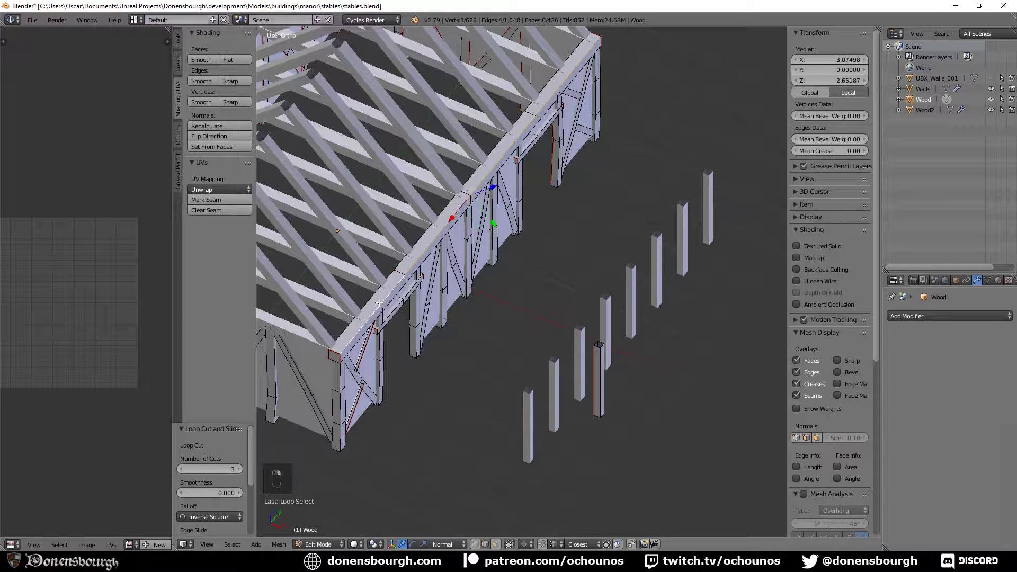
pyautogui.press('a')
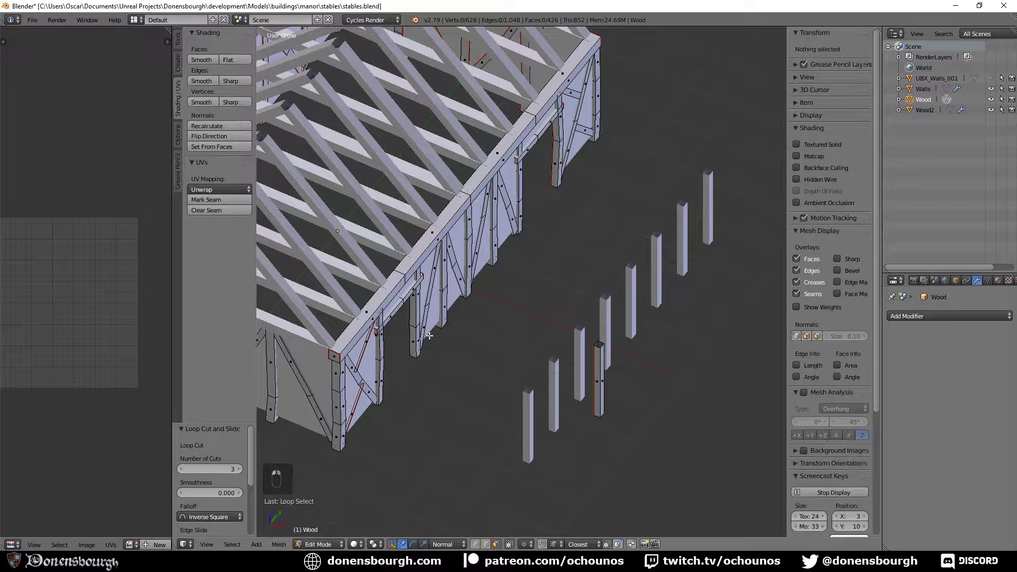
pyautogui.keyDown('alt'); pyautogui.rightClick(387, 299); pyautogui.keyUp('alt')
pyautogui.keyDown('alt'); pyautogui.keyDown('shift'); pyautogui.rightClick(424, 234); pyautogui.keyUp('shift'); pyautogui.keyUp('alt')
pyautogui.keyDown('alt'); pyautogui.keyDown('shift'); pyautogui.rightClick(511, 141); pyautogui.keyUp('shift'); pyautogui.keyUp('alt')
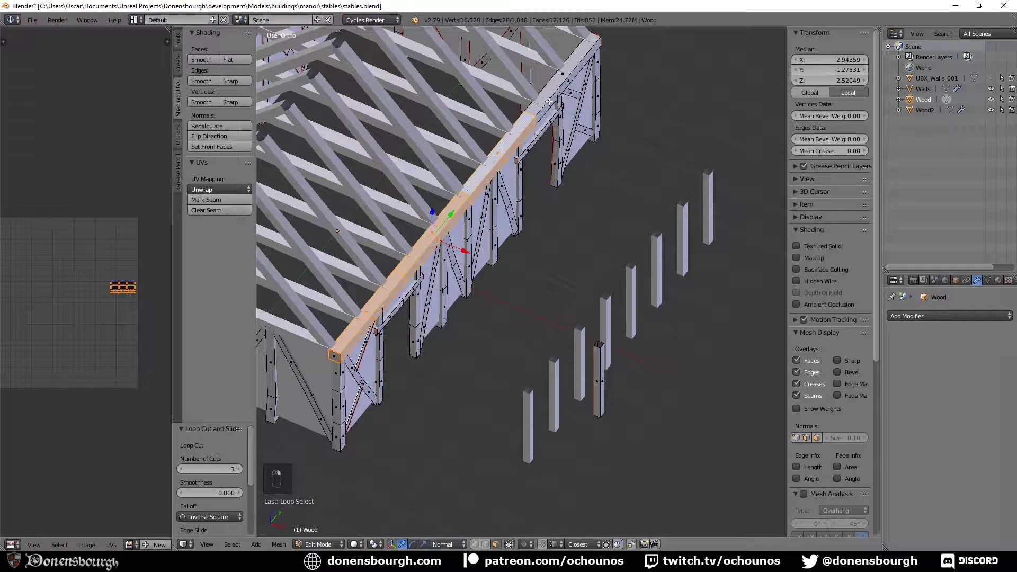
pyautogui.keyDown('alt'); pyautogui.keyDown('shift'); pyautogui.rightClick(550, 102); pyautogui.keyUp('shift'); pyautogui.keyUp('alt')
pyautogui.keyDown('shift'); pyautogui.rightClick(335, 358); pyautogui.keyUp('shift')
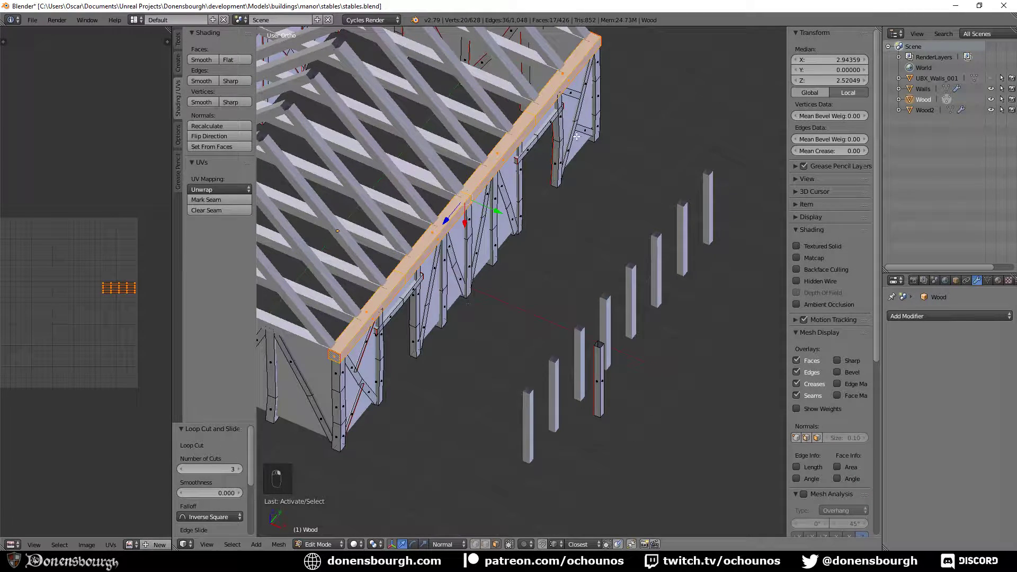
pyautogui.moveTo(588, 116); pyautogui.dragTo(597, 362, button='middle')
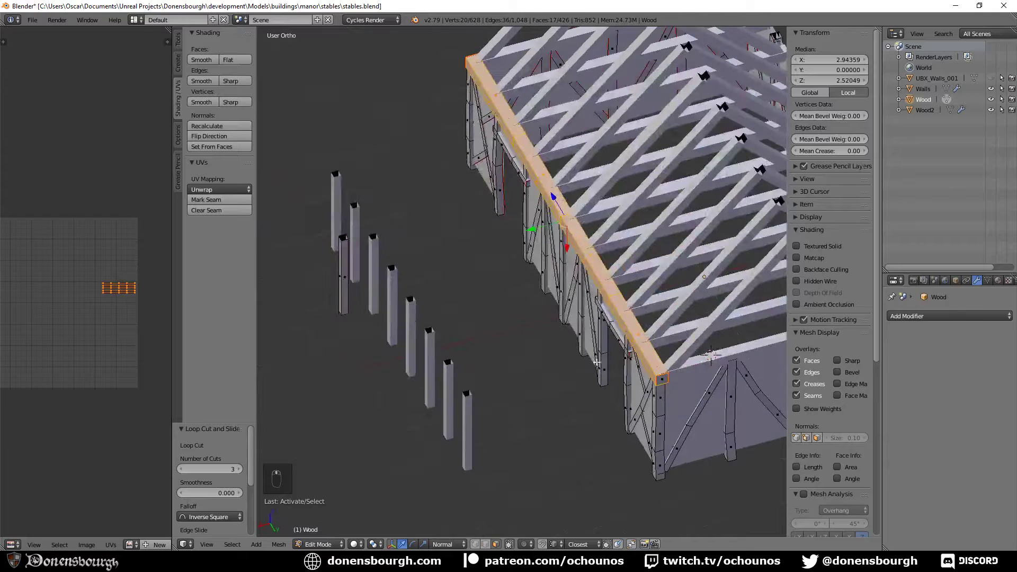
pyautogui.keyDown('shift'); pyautogui.rightClick(662, 381); pyautogui.keyUp('shift')
pyautogui.scroll(-6, 514, 276)
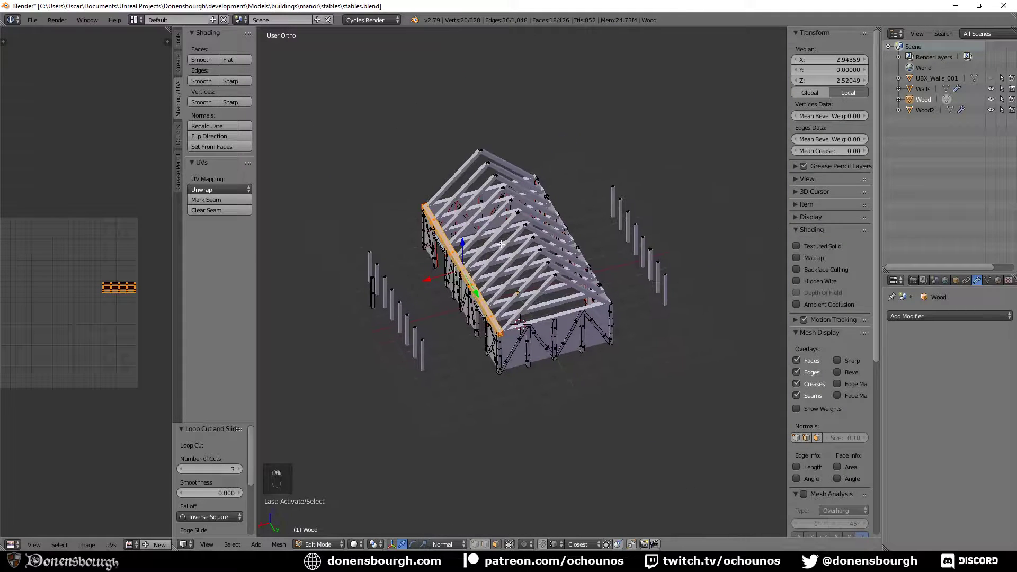
pyautogui.hotkey('shift', 'd')
pyautogui.rightClick(501, 244)
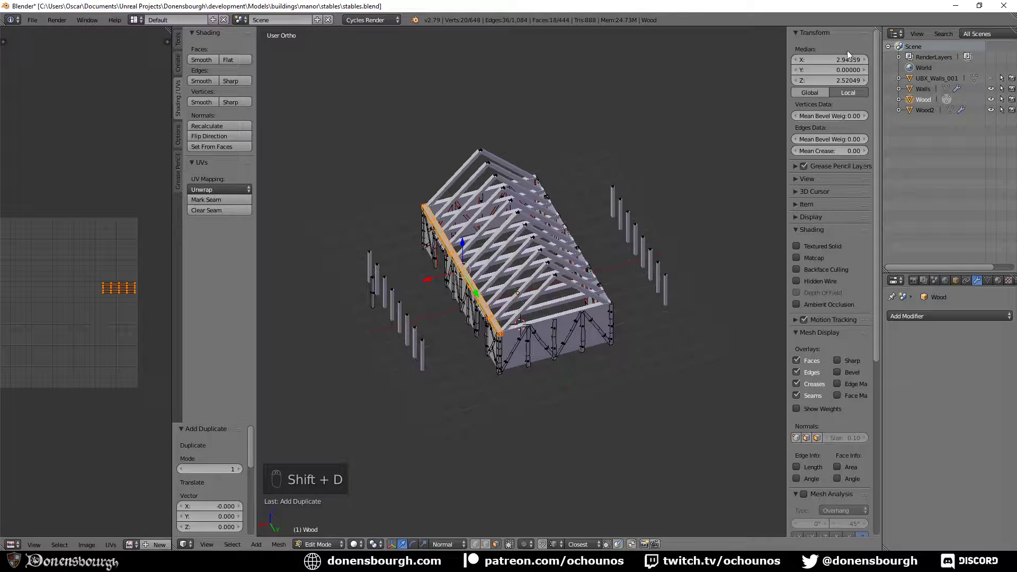
pyautogui.click(824, 60)
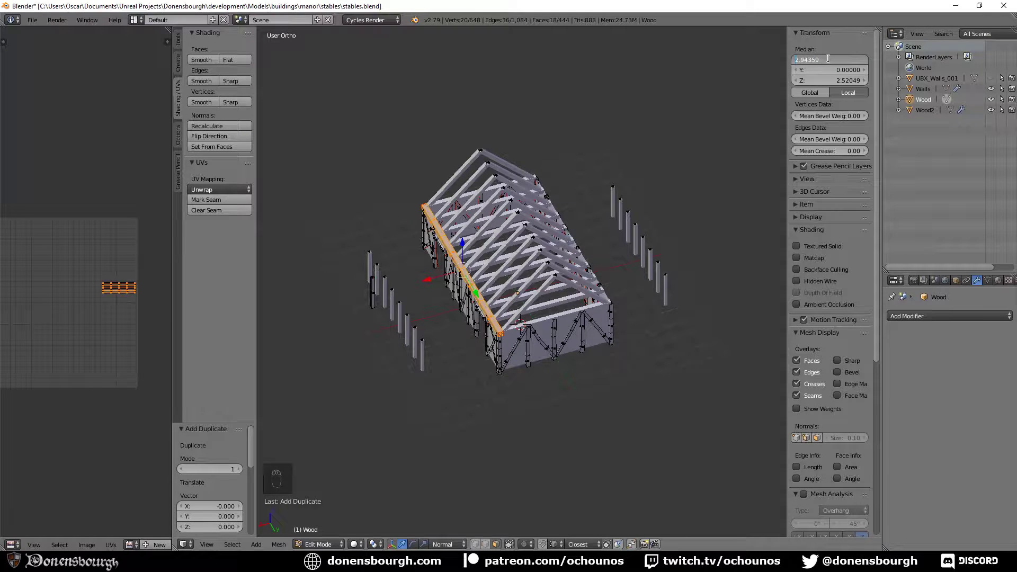
pyautogui.press('Home')
pyautogui.write('-')
pyautogui.press('Return')
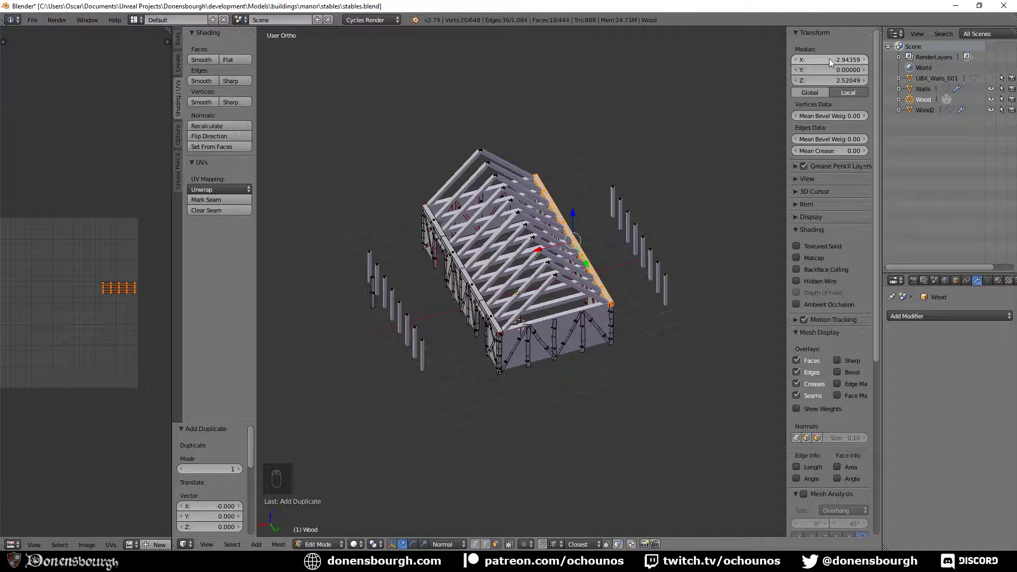
# - Raise the cross loop nearest the negative-Y gable on the duplicated rear beam by about 0.071
pyautogui.moveTo(526, 307); pyautogui.dragTo(499, 356, button='middle')
pyautogui.scroll(5, 540, 292)
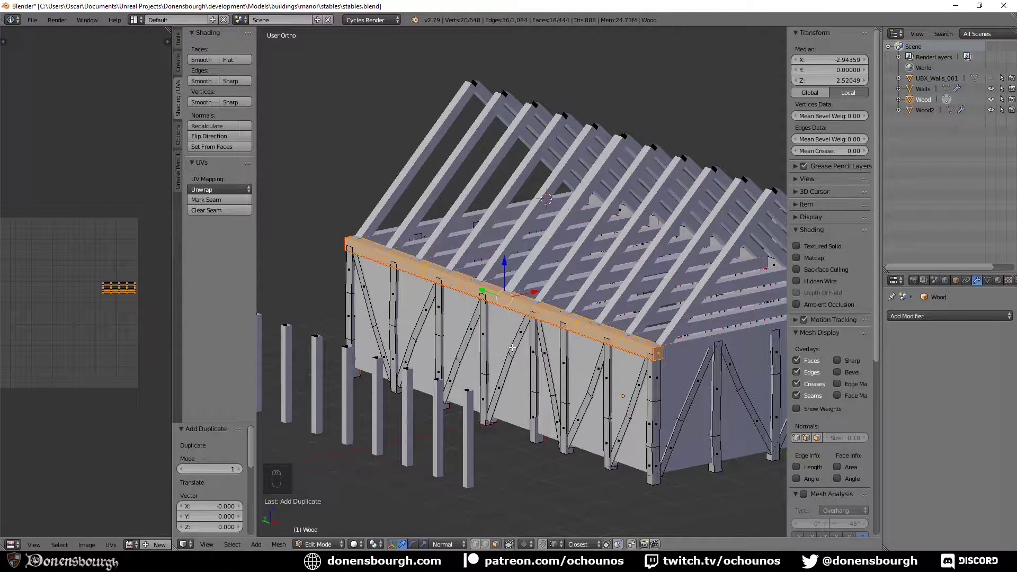
pyautogui.moveTo(540, 367); pyautogui.dragTo(552, 345, button='middle')
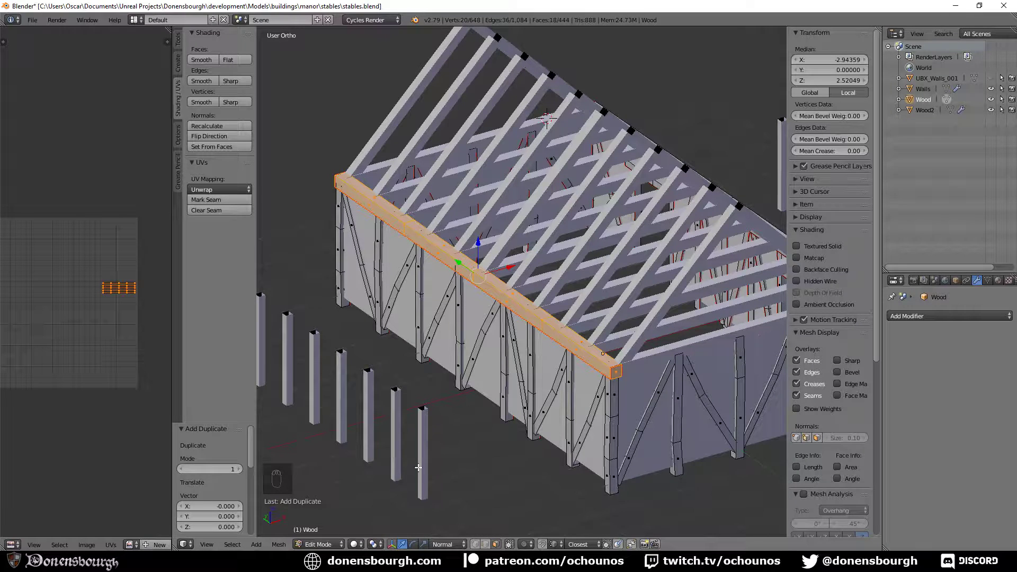
pyautogui.moveTo(507, 375); pyautogui.dragTo(490, 394, button='middle')
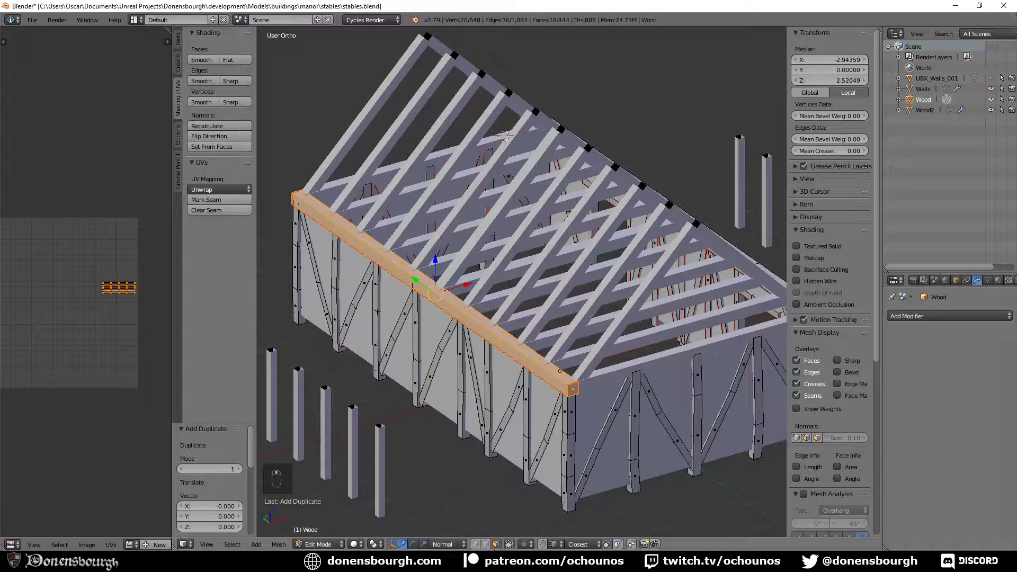
pyautogui.click(489, 545)
pyautogui.keyDown('alt'); pyautogui.rightClick(496, 344); pyautogui.keyUp('alt')
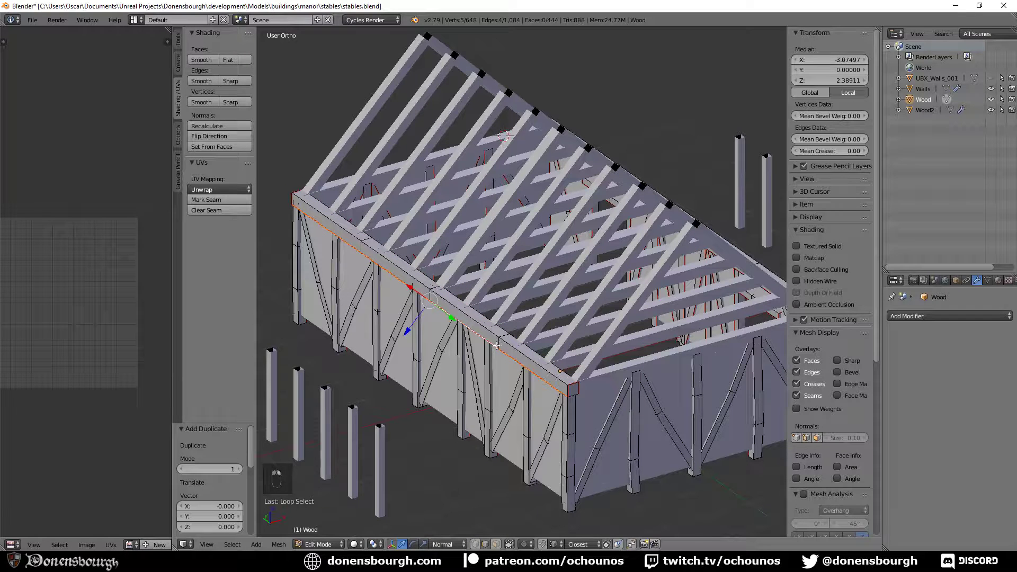
pyautogui.press('g')
pyautogui.press('z')
pyautogui.press('z')
pyautogui.click(532, 331)
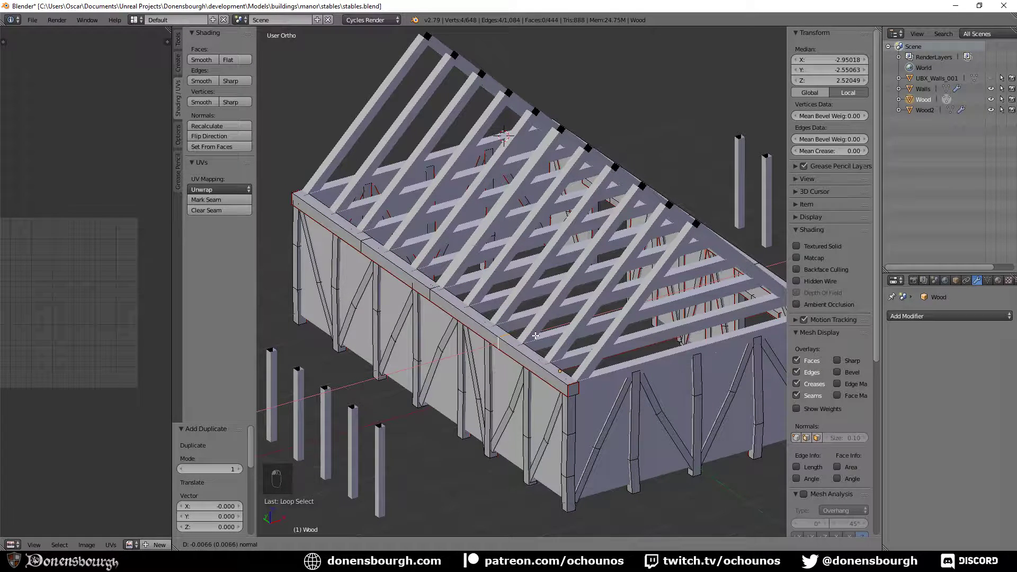
pyautogui.moveTo(503, 370); pyautogui.dragTo(504, 364)
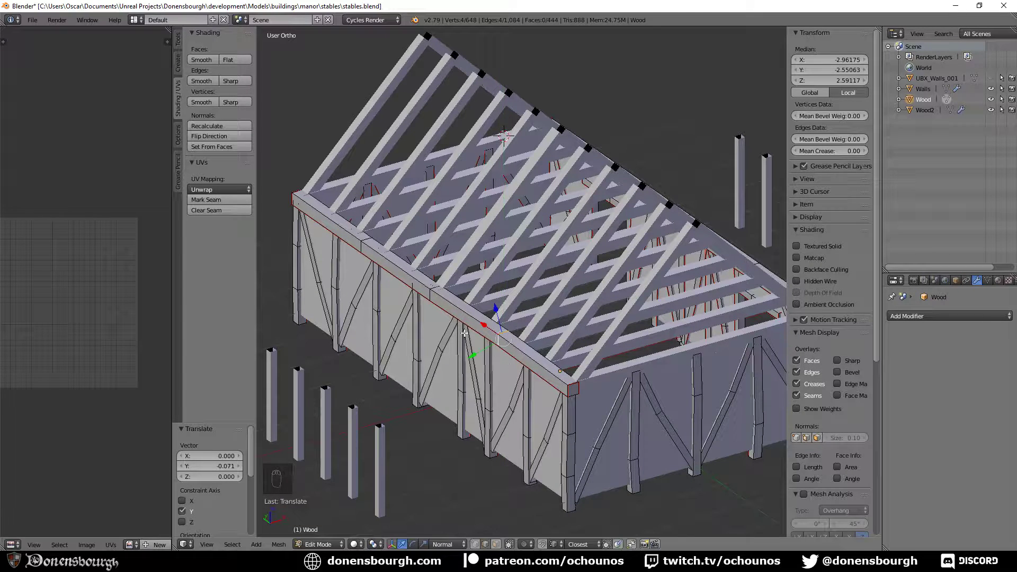
# - Lower the rear beam's middle loop about 0.040 and its positive-Y loop about 0.056 along the normal orientation
pyautogui.keyDown('alt'); pyautogui.rightClick(431, 295); pyautogui.keyUp('alt')
pyautogui.moveTo(440, 321); pyautogui.dragTo(428, 277)
pyautogui.keyDown('alt'); pyautogui.rightClick(360, 249); pyautogui.keyUp('alt')
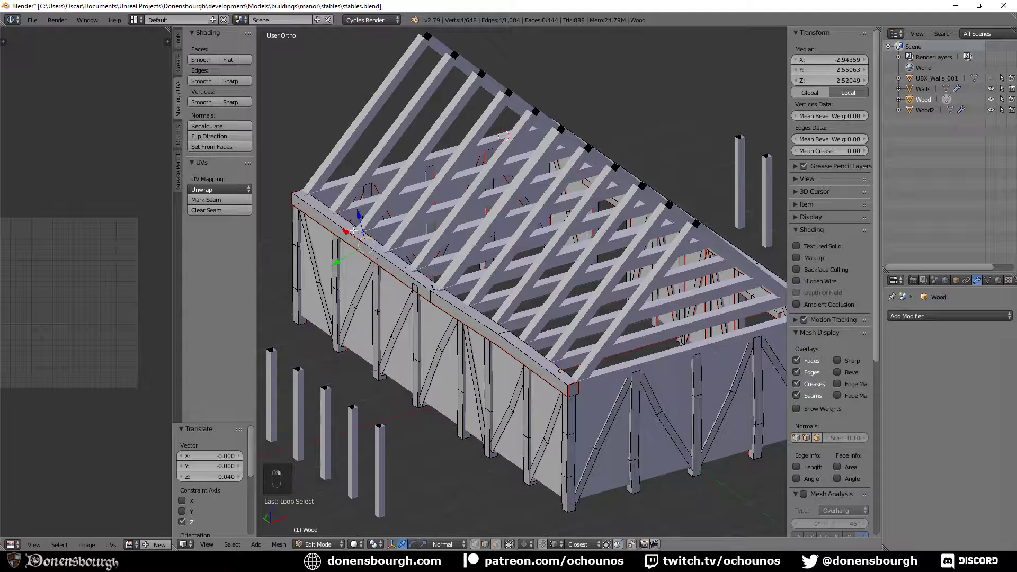
pyautogui.moveTo(358, 225); pyautogui.dragTo(360, 219)
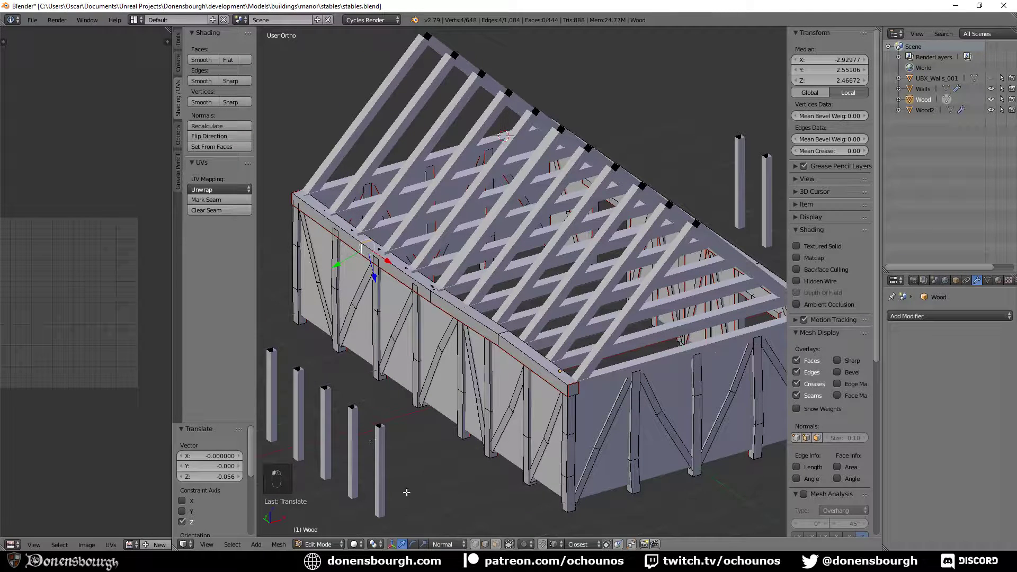
# - Set the transform orientation to Global and raise the rear beam's middle loop by about 0.036
pyautogui.click(446, 544)
pyautogui.click(456, 533)
pyautogui.moveTo(508, 403); pyautogui.dragTo(563, 343, button='middle')
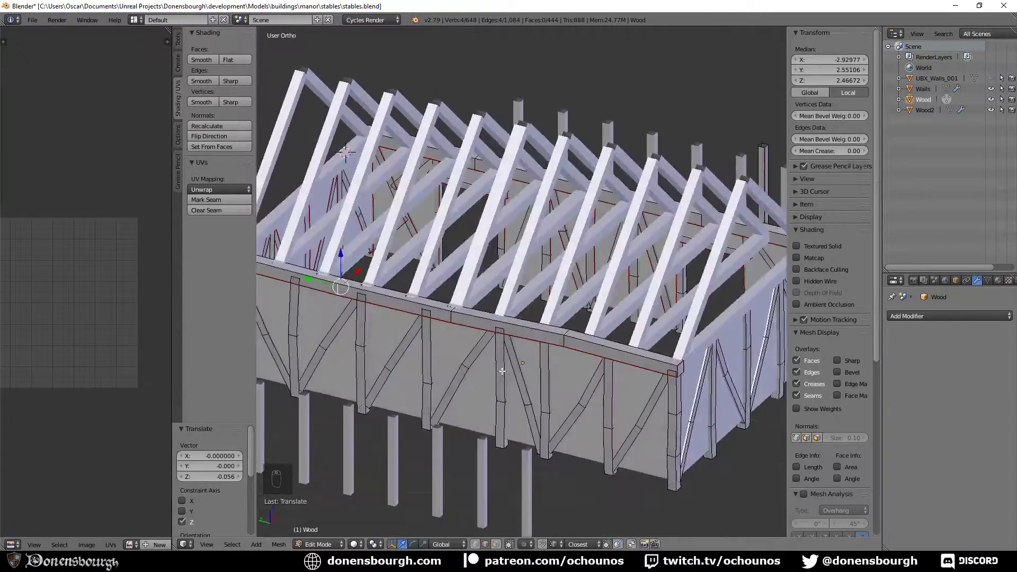
pyautogui.keyDown('alt'); pyautogui.rightClick(451, 313); pyautogui.keyUp('alt')
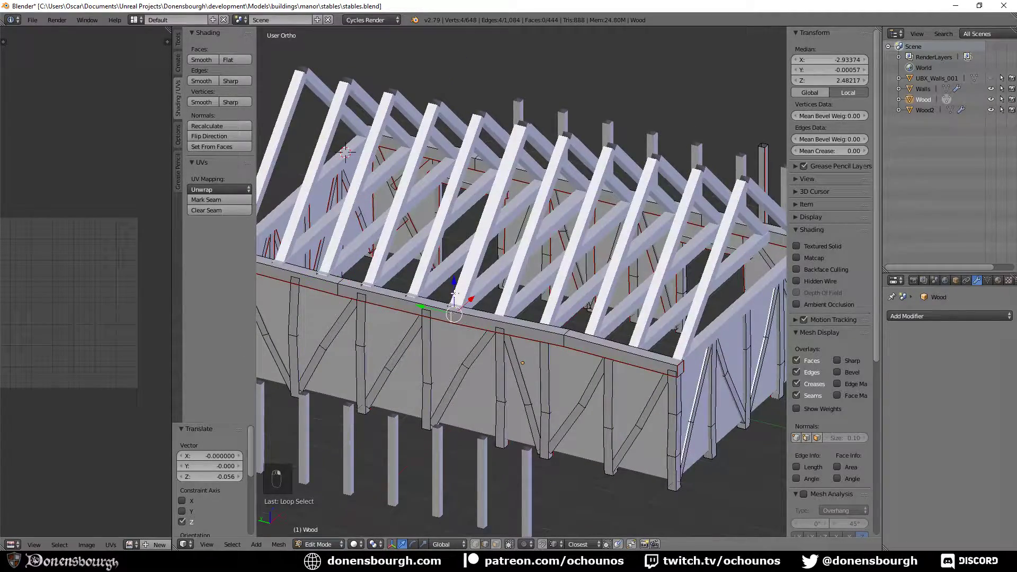
pyautogui.moveTo(454, 295); pyautogui.dragTo(453, 290)
pyautogui.click(454, 291)
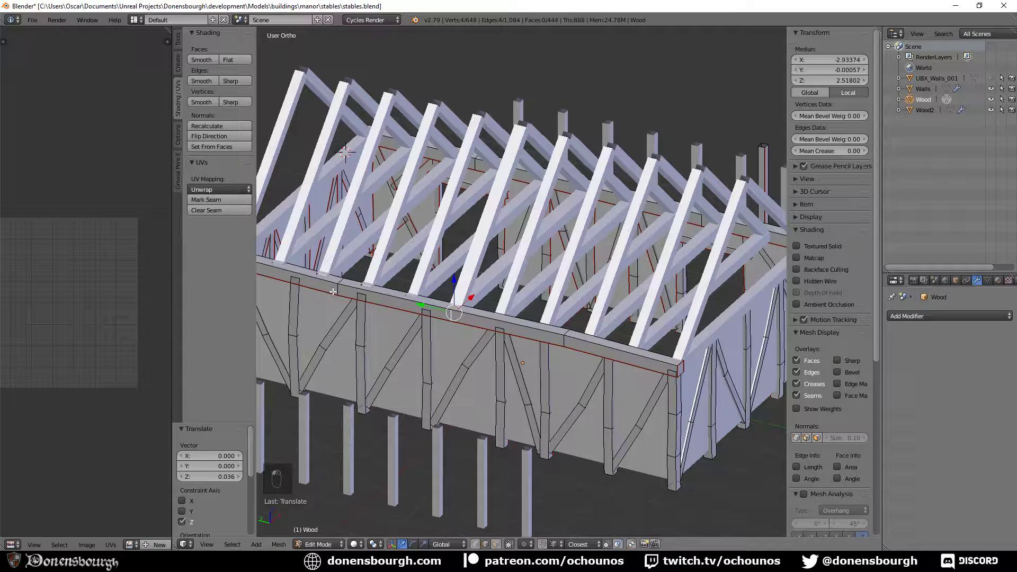
# - Raise the rear beam's cross loop nearest the positive-Y gable by about 0.072 along Z
pyautogui.keyDown('alt'); pyautogui.rightClick(335, 290); pyautogui.keyUp('alt')
pyautogui.press('g')
pyautogui.press('z')
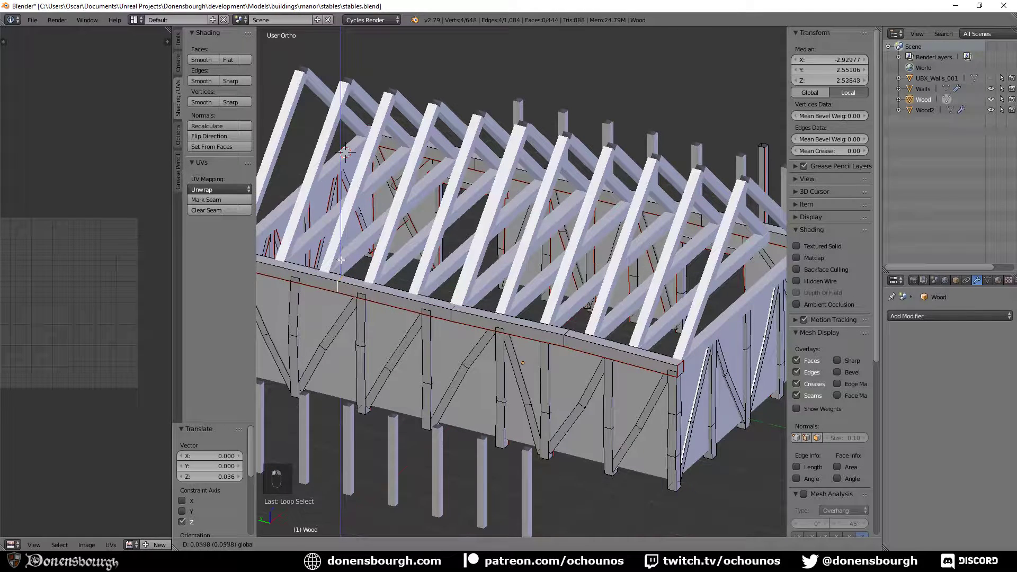
pyautogui.click(340, 259)
# - Raise the rear beam's end face at the positive-Y gable corner by about 0.036 along Z
pyautogui.moveTo(435, 379); pyautogui.dragTo(537, 415, button='middle')
pyautogui.scroll(3, 377, 359)
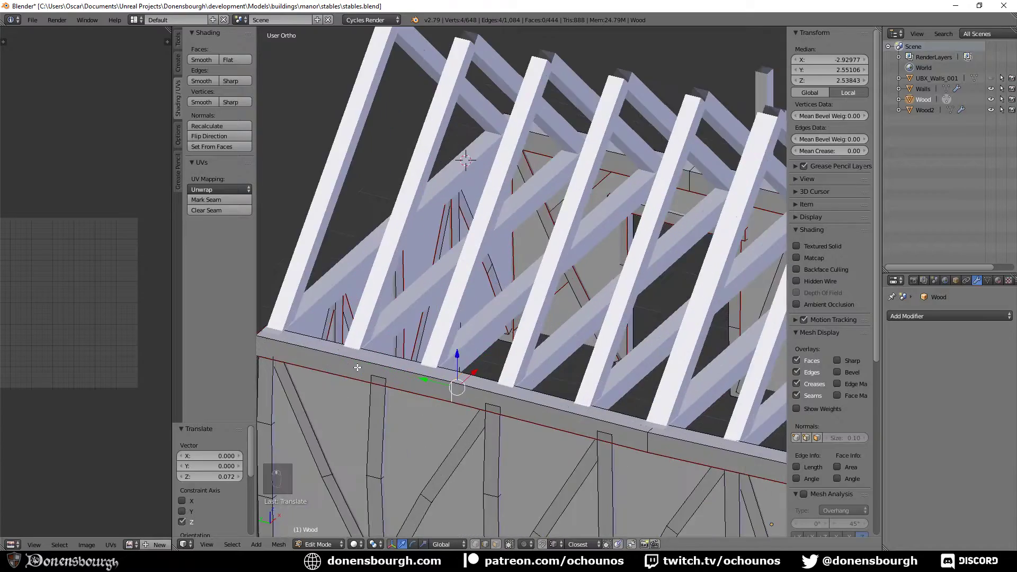
pyautogui.keyDown('shift'); pyautogui.moveTo(357, 367); pyautogui.dragTo(508, 405, button='middle'); pyautogui.keyUp('shift')
pyautogui.moveTo(503, 407); pyautogui.dragTo(602, 408, button='middle')
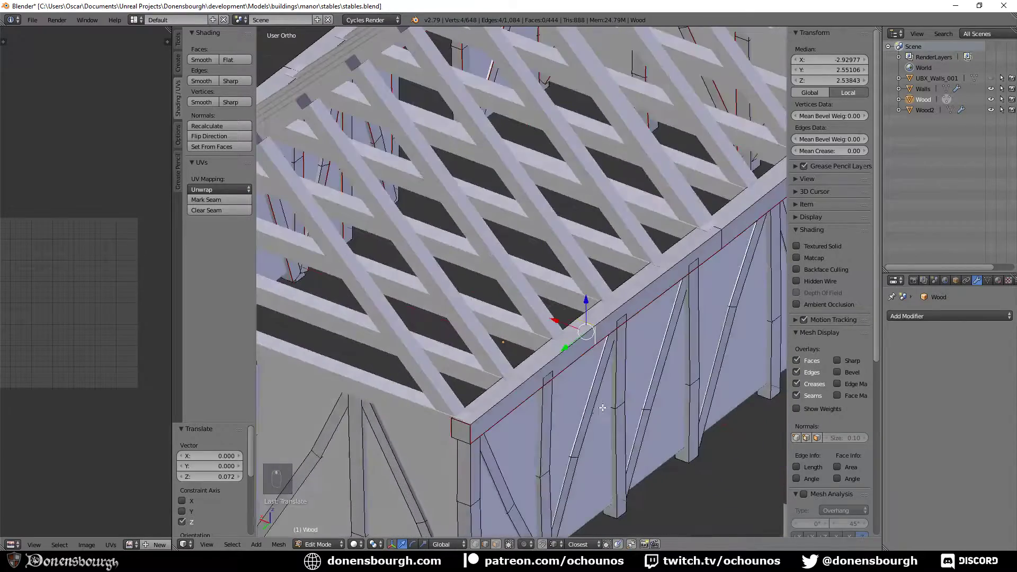
pyautogui.keyDown('alt'); pyautogui.rightClick(471, 433); pyautogui.keyUp('alt')
pyautogui.click(496, 544)
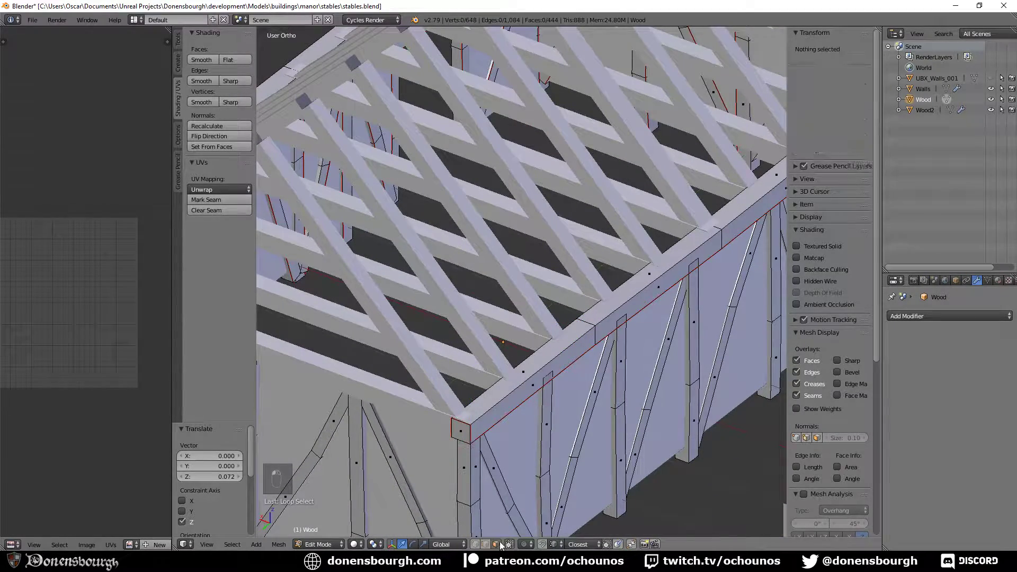
pyautogui.rightClick(461, 430)
pyautogui.press('g')
pyautogui.press('z')
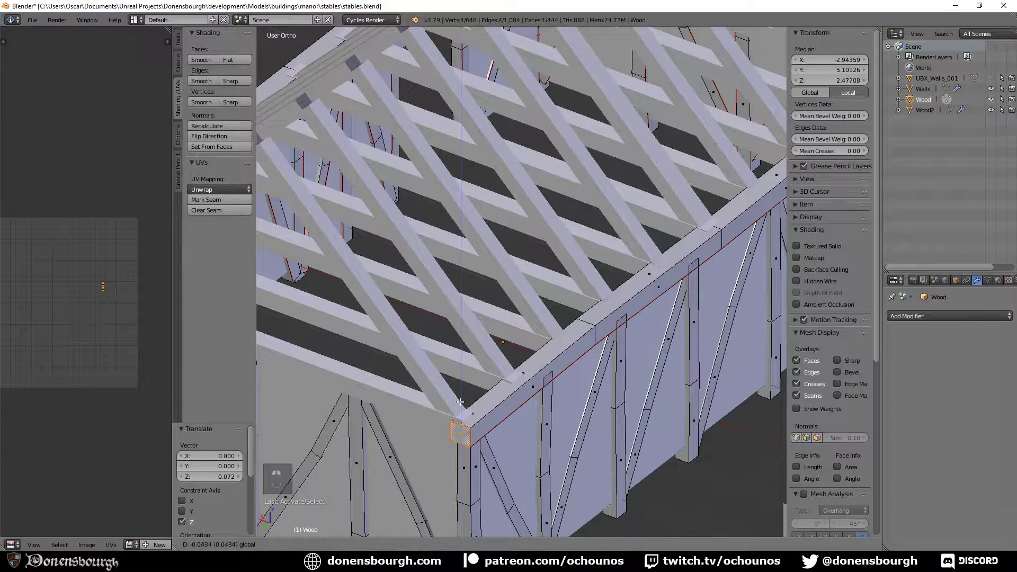
pyautogui.click(459, 396)
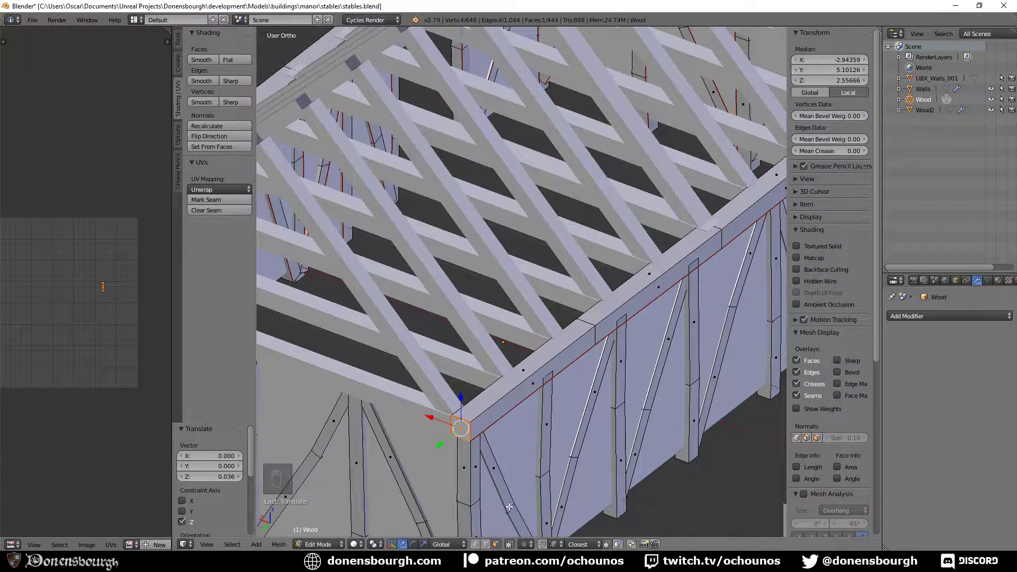
# - Raise the front beam's end face at the positive-Y gable corner by about 0.016 along Z
pyautogui.keyDown('shift'); pyautogui.moveTo(272, 362); pyautogui.dragTo(653, 476, button='middle'); pyautogui.keyUp('shift')
pyautogui.moveTo(448, 439); pyautogui.dragTo(699, 320, button='middle')
pyautogui.rightClick(695, 374)
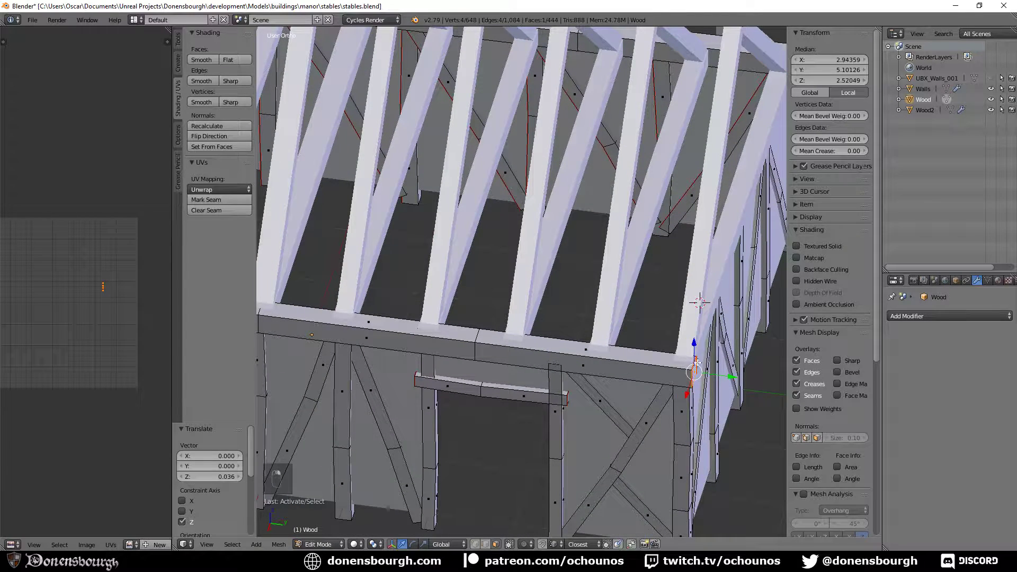
pyautogui.press('g')
pyautogui.press('z')
pyautogui.click(554, 380)
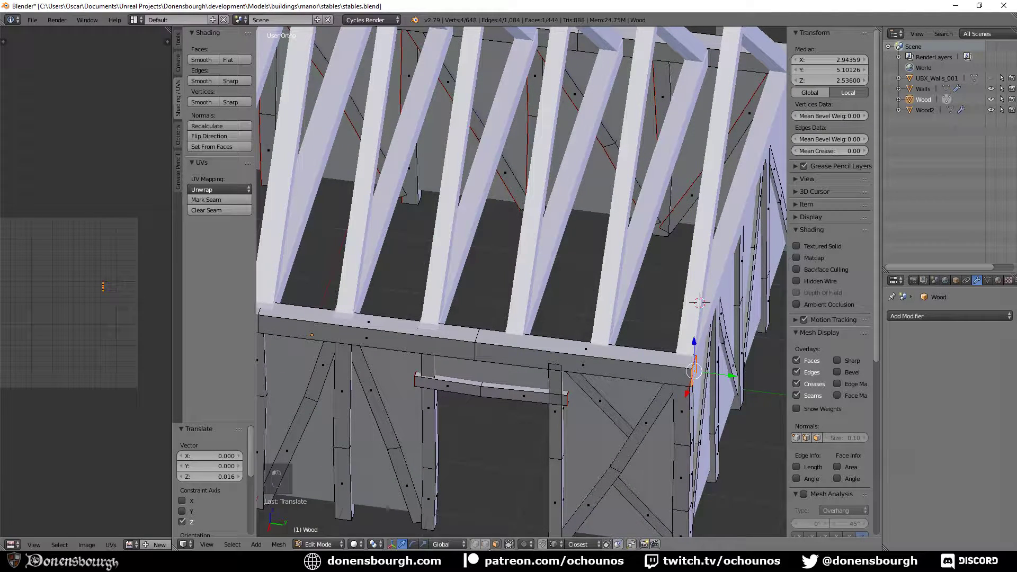
# - Raise the front beam's cross loop nearest the positive-Y gable by about 0.031 along Z
pyautogui.keyDown('alt'); pyautogui.rightClick(477, 330); pyautogui.keyUp('alt')
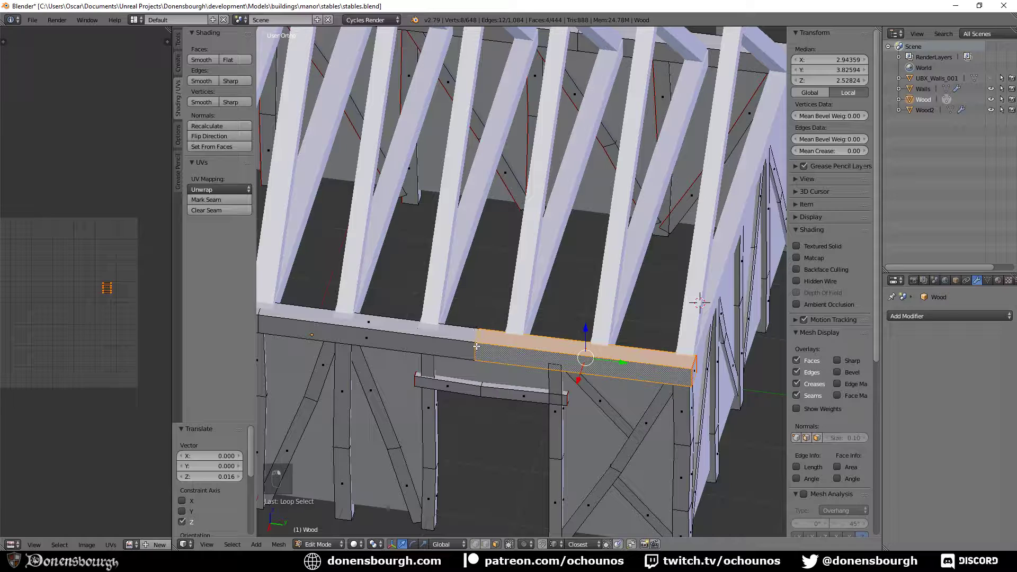
pyautogui.keyDown('alt'); pyautogui.keyDown('shift'); pyautogui.rightClick(476, 346); pyautogui.keyUp('shift'); pyautogui.keyUp('alt')
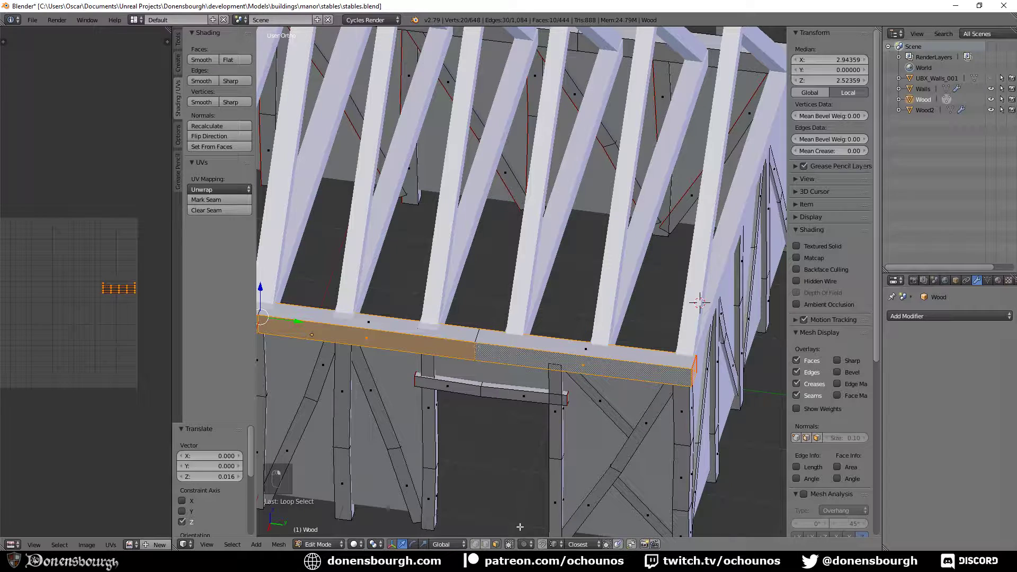
pyautogui.keyDown('alt'); pyautogui.rightClick(477, 347); pyautogui.keyUp('alt')
pyautogui.moveTo(478, 316); pyautogui.dragTo(478, 310)
# - Raise the front beam's middle loop by about 0.031 and its negative-Y loop by about 0.062 along Z
pyautogui.keyDown('shift'); pyautogui.moveTo(356, 354); pyautogui.dragTo(499, 386, button='middle'); pyautogui.keyUp('shift')
pyautogui.keyDown('shift'); pyautogui.moveTo(438, 371); pyautogui.dragTo(548, 399, button='middle'); pyautogui.keyUp('shift')
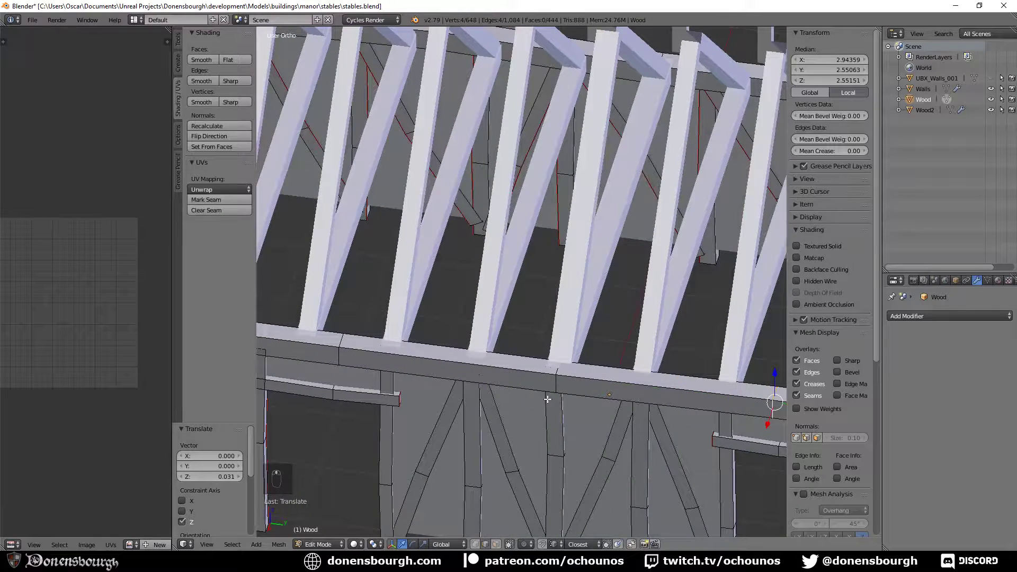
pyautogui.keyDown('alt'); pyautogui.rightClick(549, 394); pyautogui.keyUp('alt')
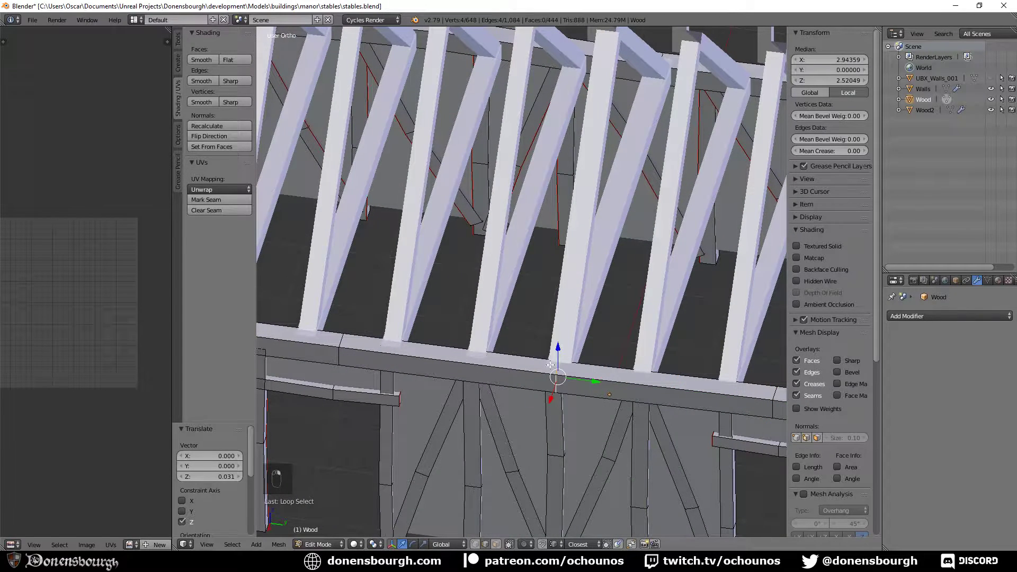
pyautogui.moveTo(558, 354); pyautogui.dragTo(558, 351)
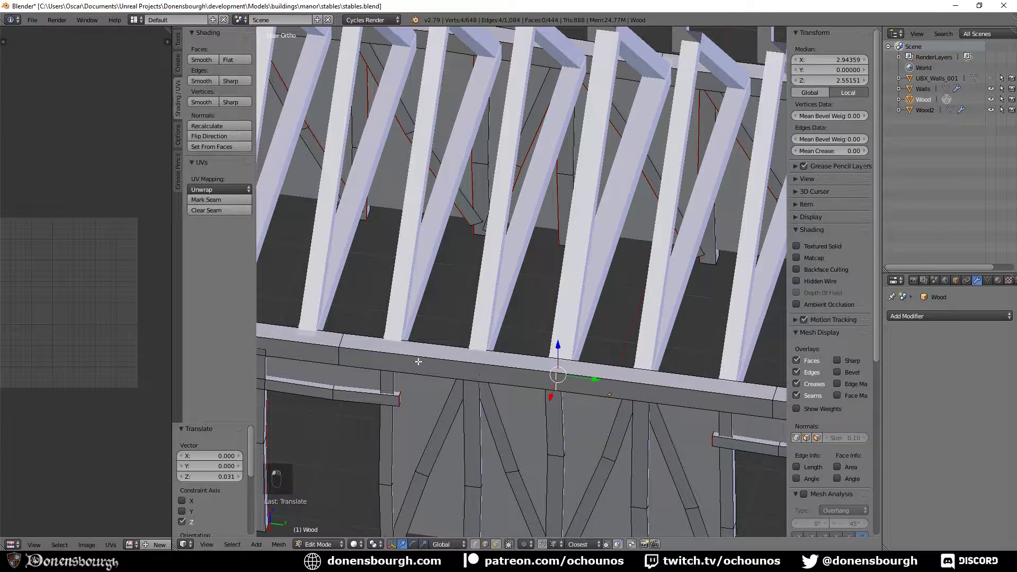
pyautogui.keyDown('alt'); pyautogui.rightClick(340, 352); pyautogui.keyUp('alt')
pyautogui.moveTo(344, 329); pyautogui.dragTo(341, 331)
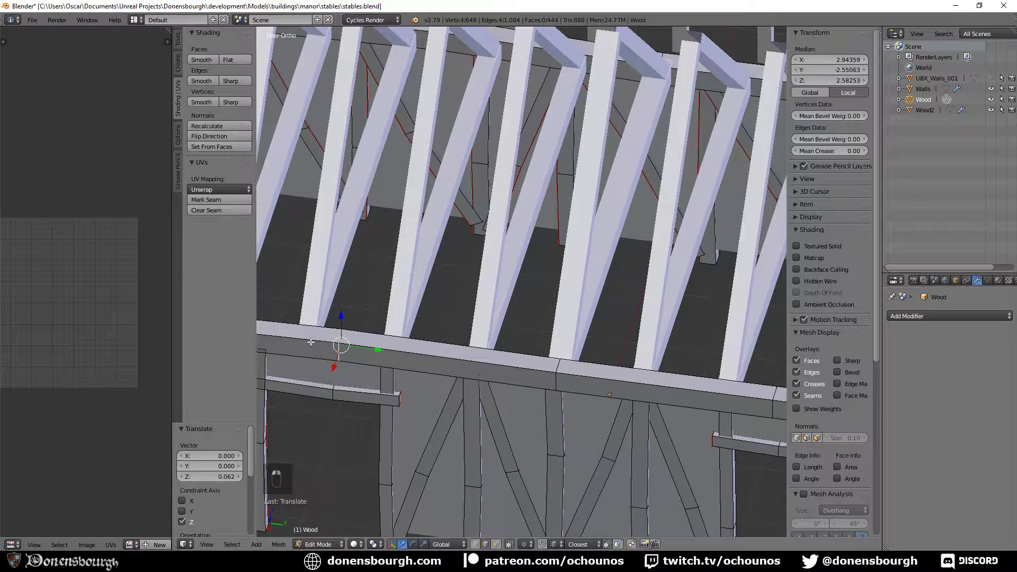
# - Inspect the front wall-top beam's ends and the whole timber frame, and save stables.blend over the existing file
pyautogui.moveTo(342, 330); pyautogui.dragTo(570, 430, button='middle')
pyautogui.keyDown('alt'); pyautogui.rightClick(445, 390); pyautogui.keyUp('alt')
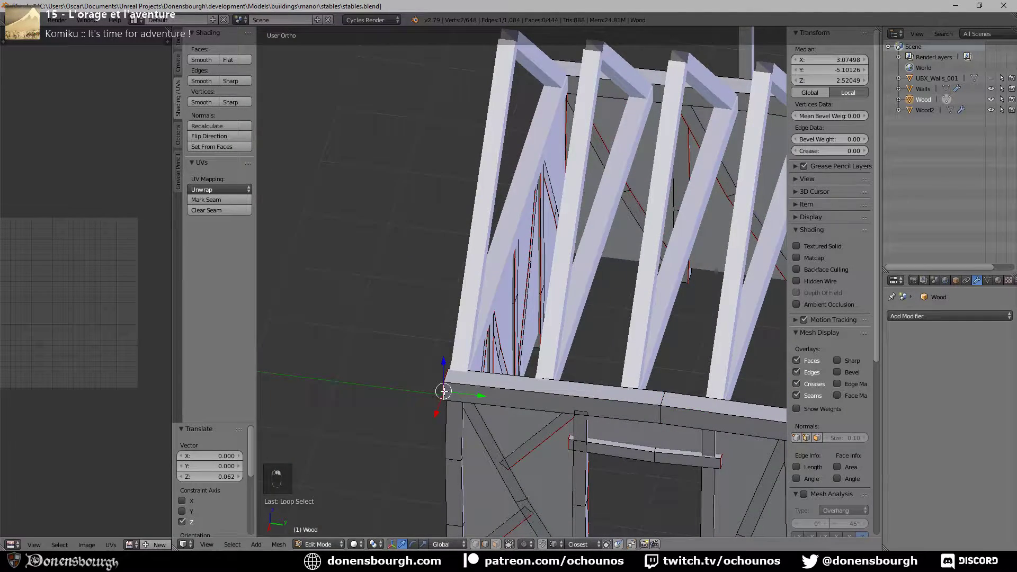
pyautogui.moveTo(445, 390); pyautogui.dragTo(555, 429, button='middle')
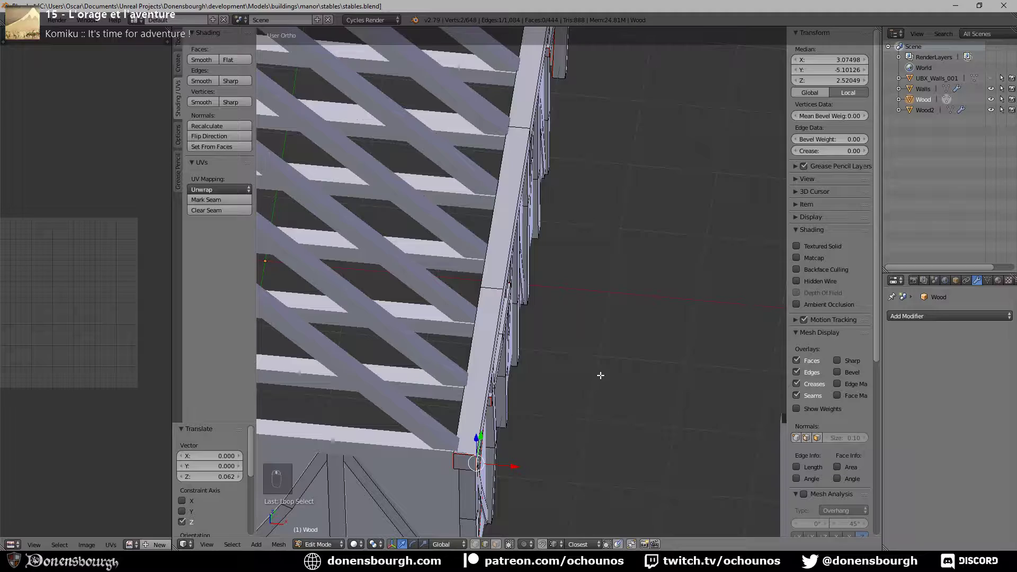
pyautogui.scroll(-10, 620, 367)
pyautogui.moveTo(620, 368); pyautogui.dragTo(487, 376, button='middle')
pyautogui.scroll(5, 487, 376)
pyautogui.keyDown('shift'); pyautogui.moveTo(535, 346); pyautogui.dragTo(557, 248, button='middle'); pyautogui.keyUp('shift')
pyautogui.scroll(3, 558, 247)
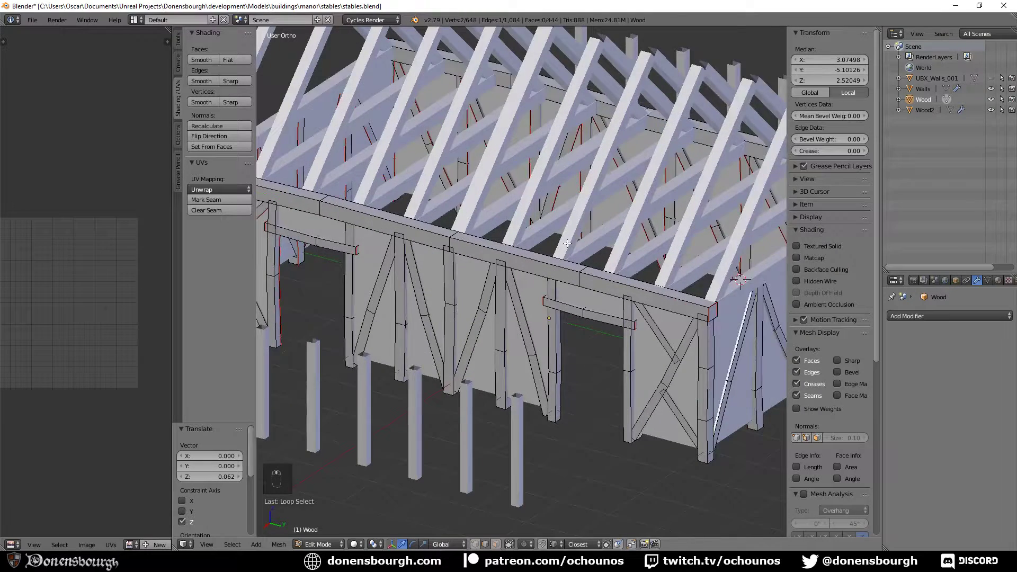
pyautogui.scroll(-5, 567, 243)
pyautogui.hotkey('ctrl', 's')
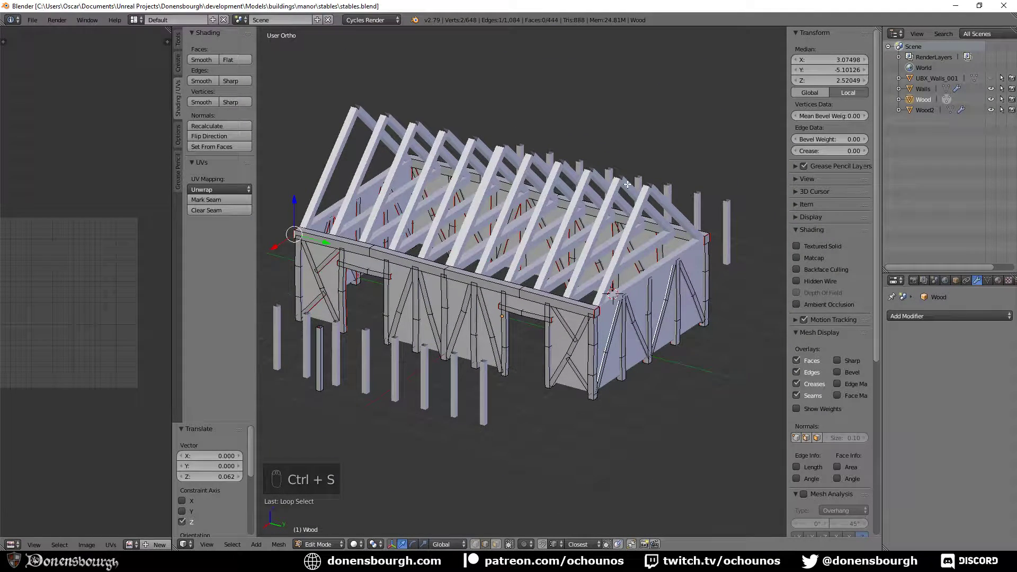
# - Select the Wood2 object and check its assigned material
pyautogui.keyDown('shift'); pyautogui.moveTo(639, 306); pyautogui.dragTo(619, 349, button='middle'); pyautogui.keyUp('shift')
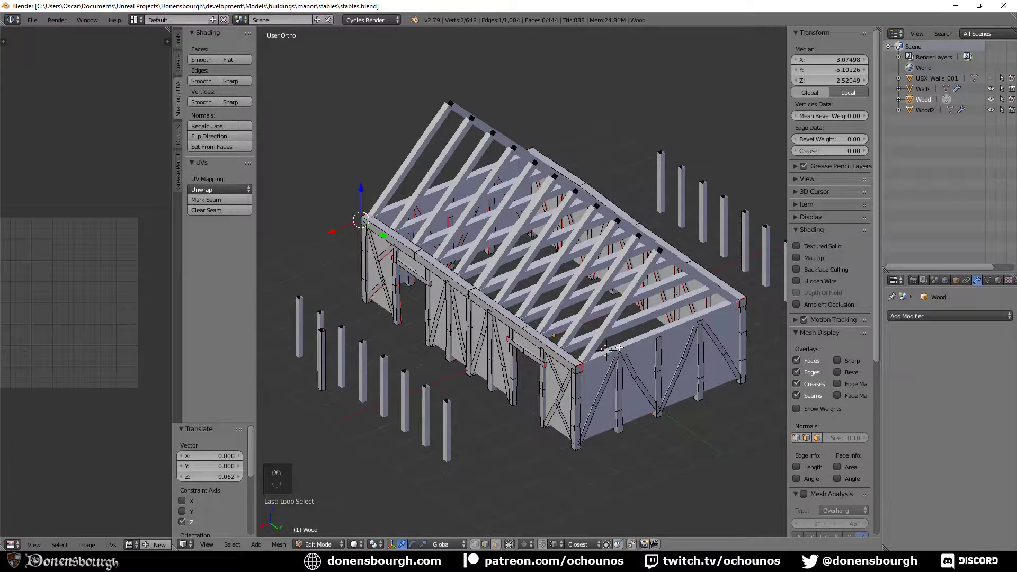
pyautogui.press('Tab')
pyautogui.press('Tab')
pyautogui.keyDown('shift'); pyautogui.moveTo(613, 312); pyautogui.dragTo(590, 352, button='middle'); pyautogui.keyUp('shift')
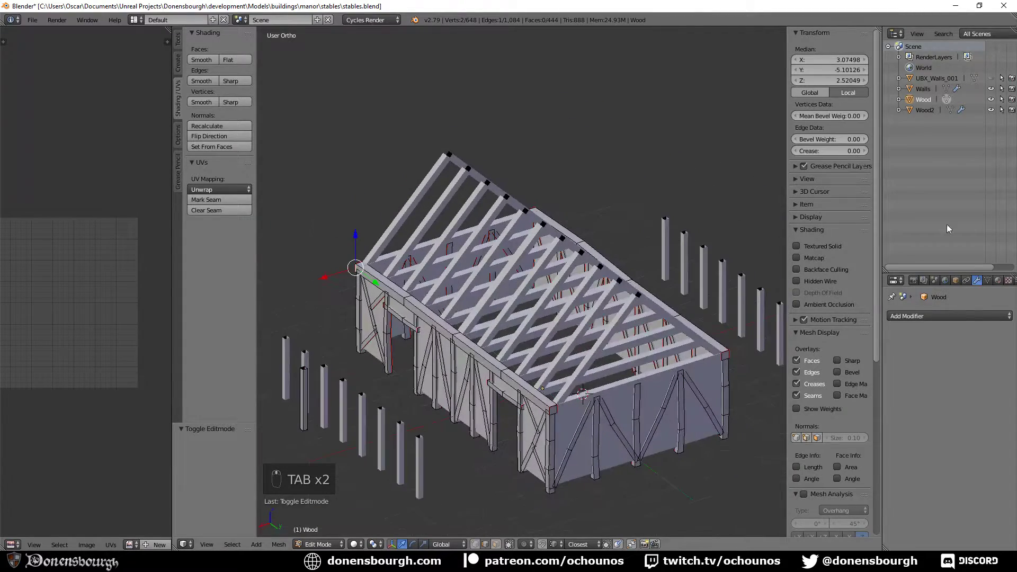
pyautogui.click(925, 109)
pyautogui.click(998, 281)
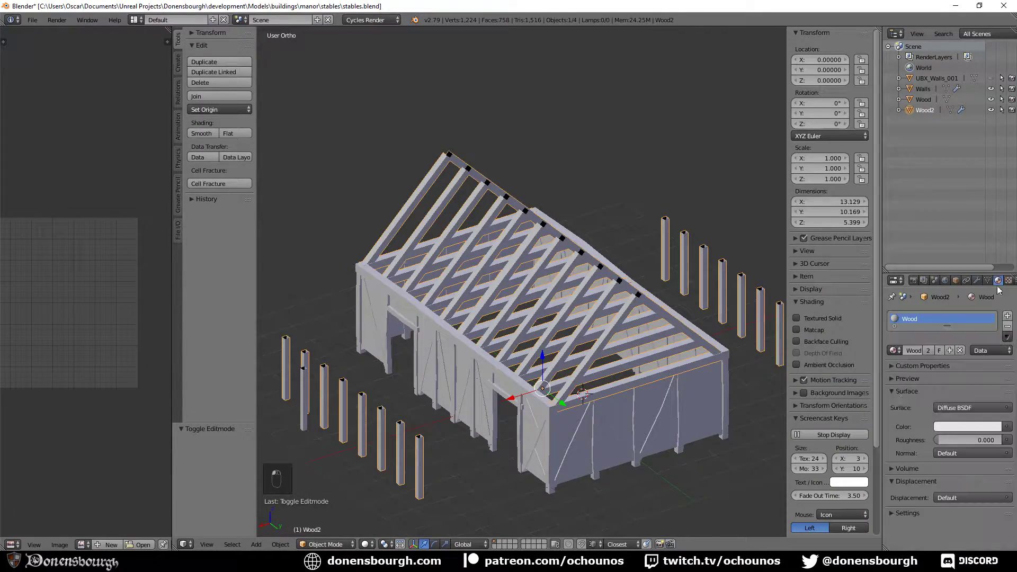
# - Save stables.blend again and export the model as FBX over stables.fbx in the manor stables folder
pyautogui.moveTo(559, 376); pyautogui.dragTo(574, 373, button='middle')
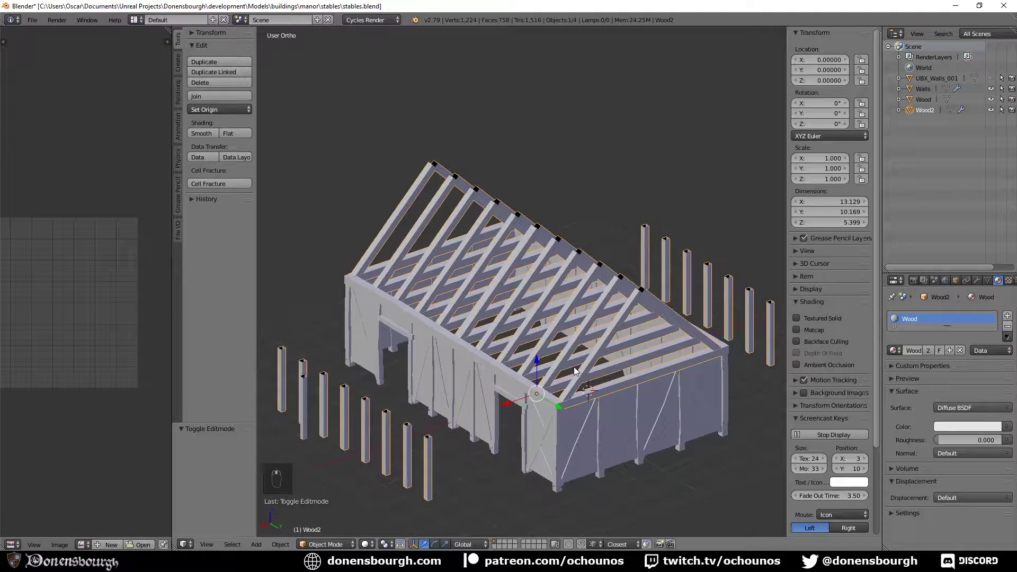
pyautogui.scroll(-3, 601, 359)
pyautogui.hotkey('ctrl', 's')
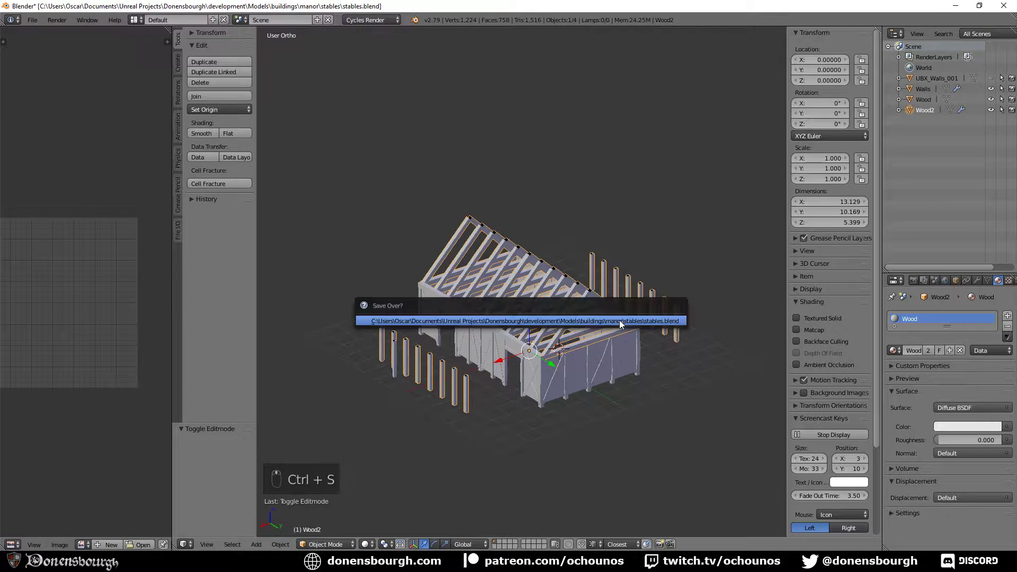
pyautogui.click(32, 19)
pyautogui.moveTo(93, 230)
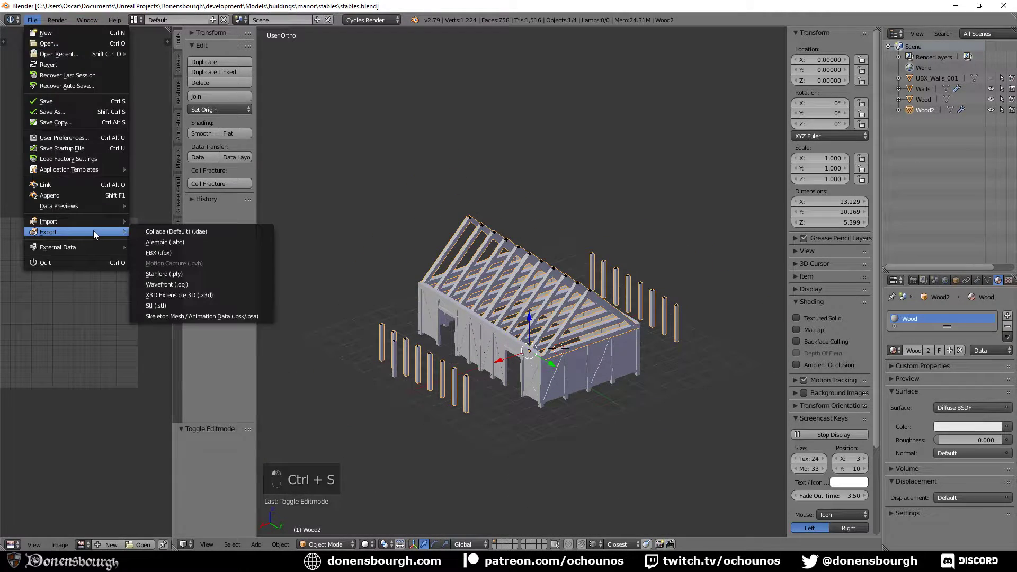
pyautogui.click(201, 250)
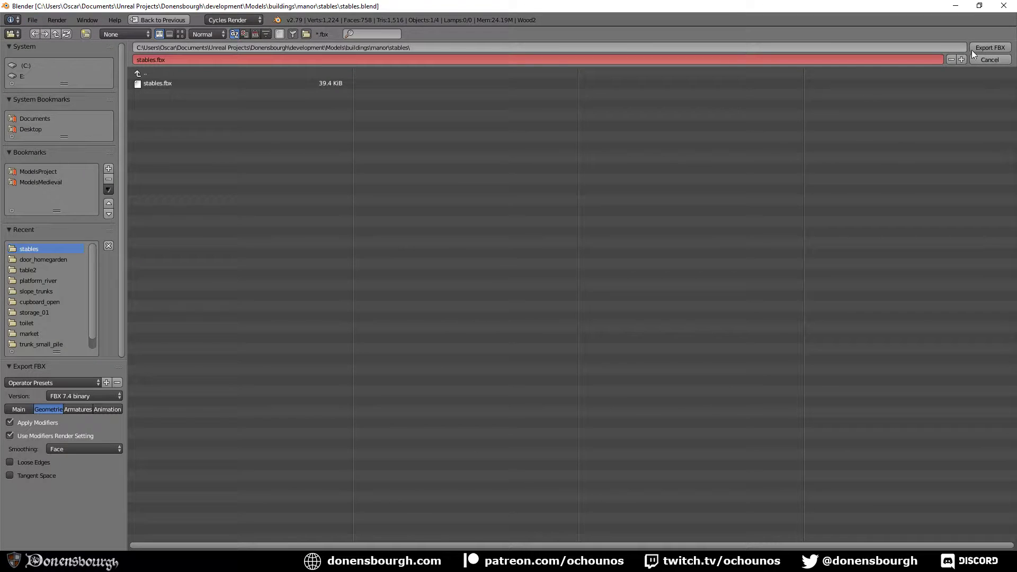
pyautogui.click(990, 48)
# - Switch to Unreal Editor and reimport the stables mesh in the Manor folder
pyautogui.click(282, 561)
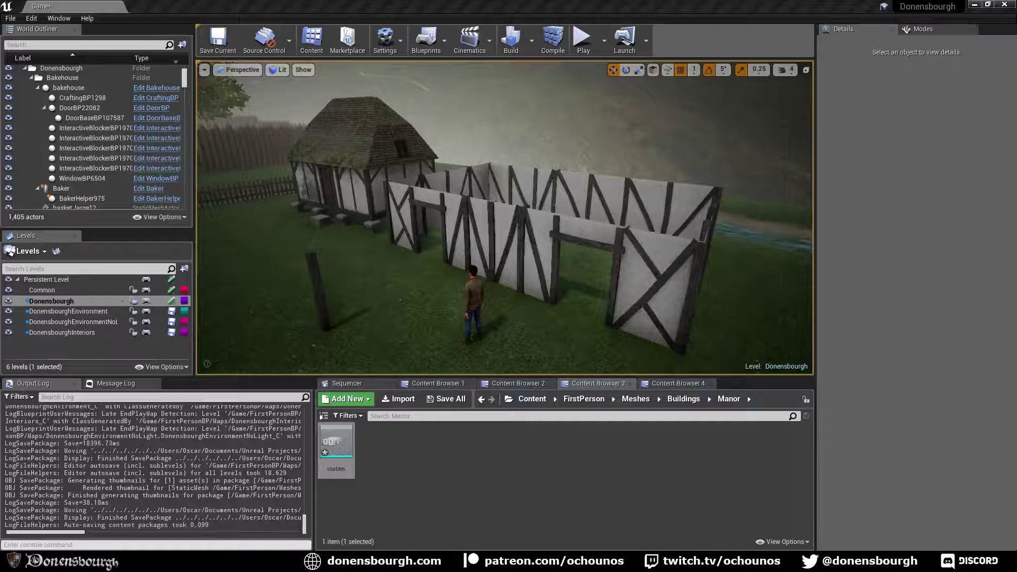
pyautogui.rightClick(332, 435)
pyautogui.click(391, 182)
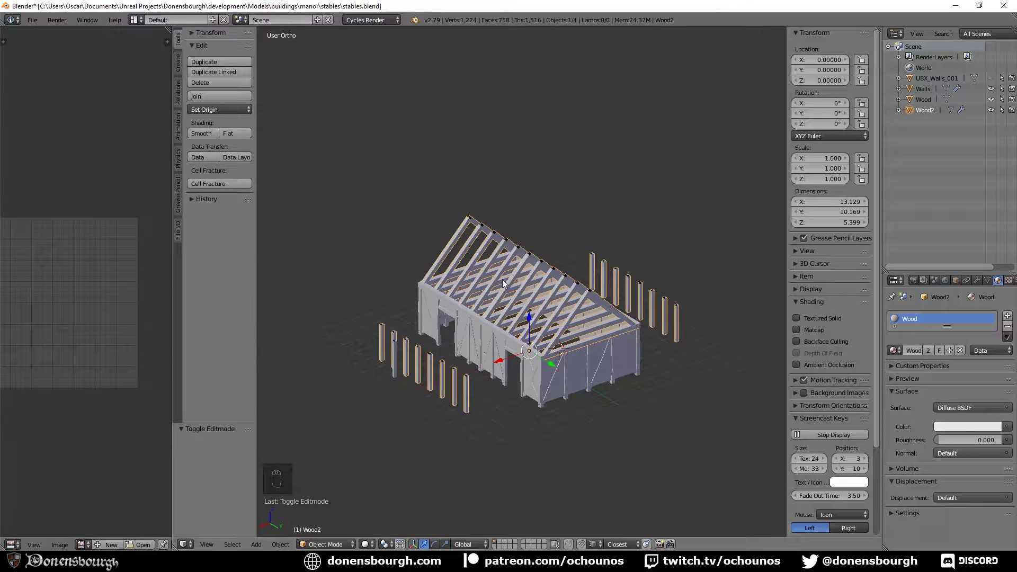
pyautogui.scroll(6, 539, 341)
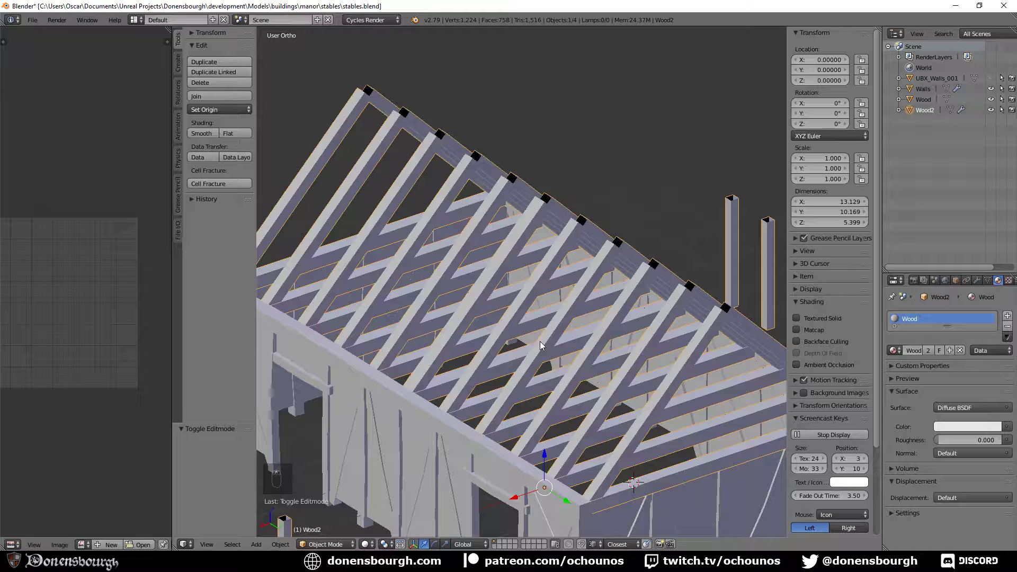
pyautogui.moveTo(539, 341); pyautogui.dragTo(548, 375, button='middle')
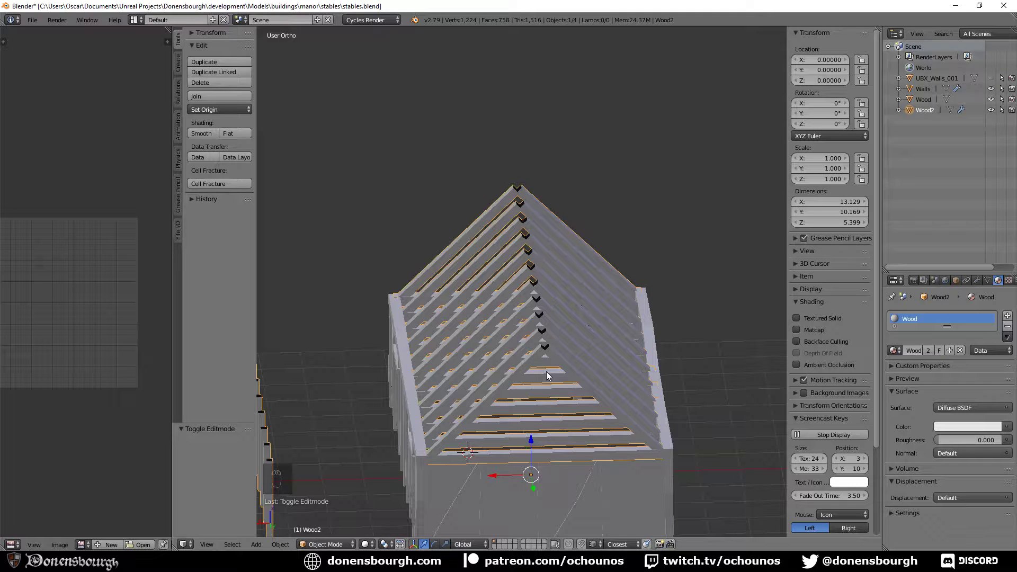
pyautogui.press('Tab')
pyautogui.moveTo(466, 408); pyautogui.dragTo(333, 523, button='middle')
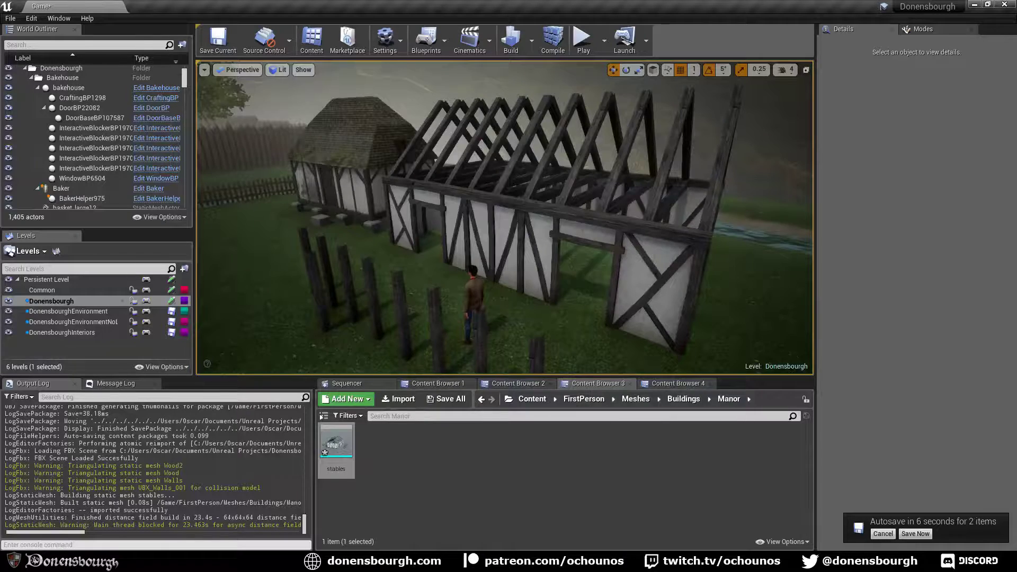
# - Play the level in Unreal Editor, walk through the reimported stables to examine the roof framing and walls, and end the play session
pyautogui.moveTo(499, 289); pyautogui.dragTo(506, 286, button='right')
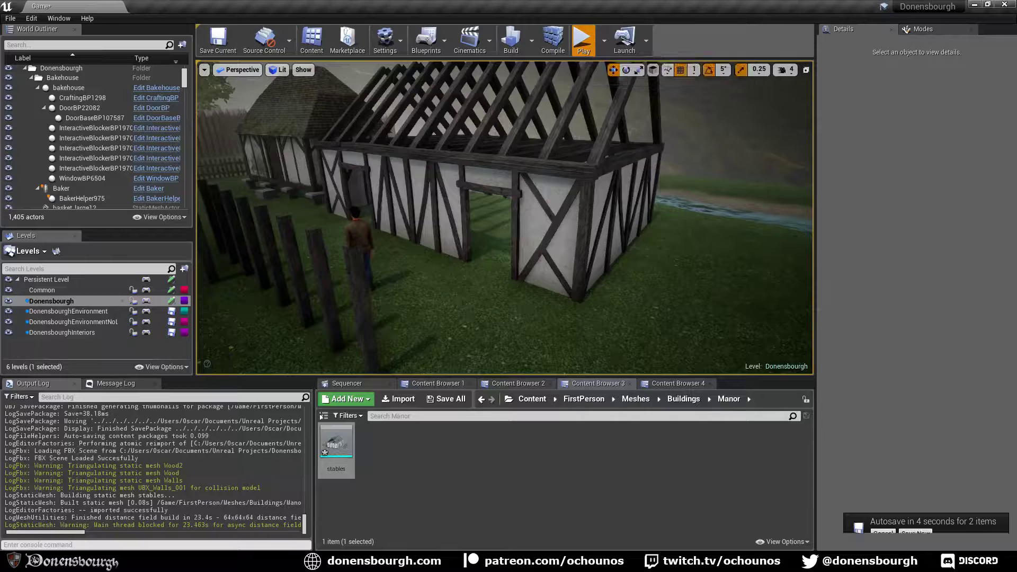
pyautogui.click(581, 60)
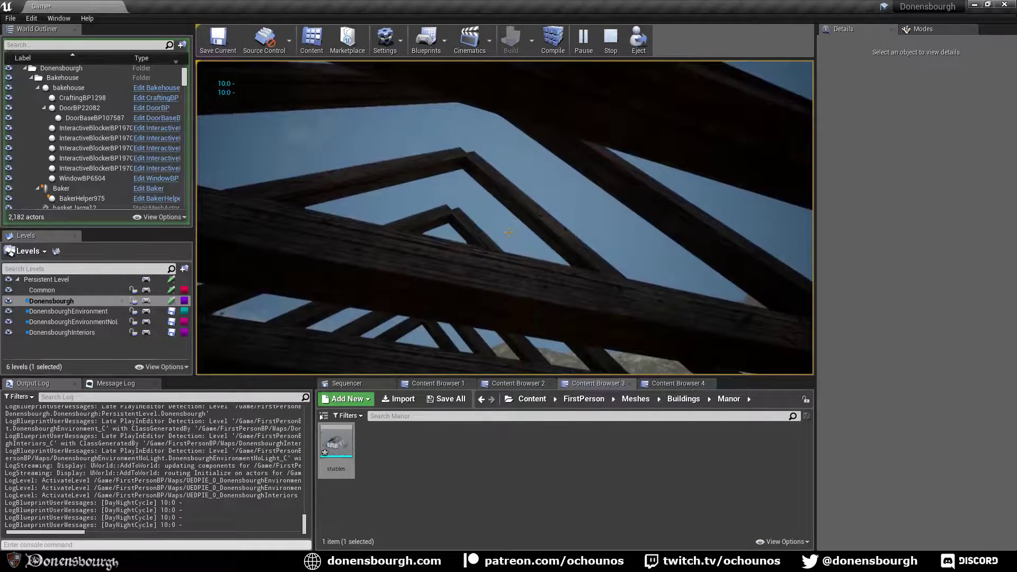
pyautogui.press('w')
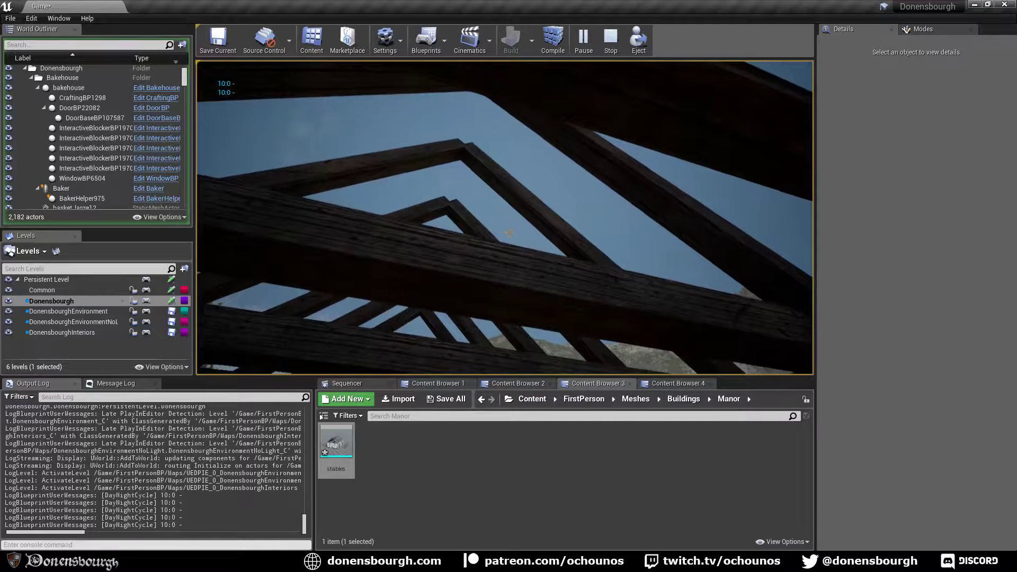
pyautogui.press('w')
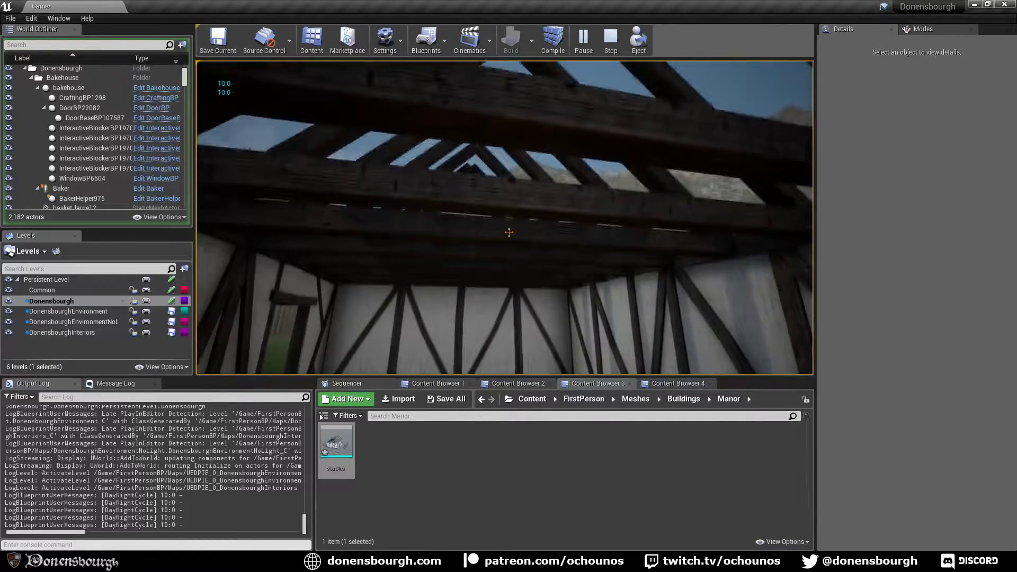
pyautogui.press('w')
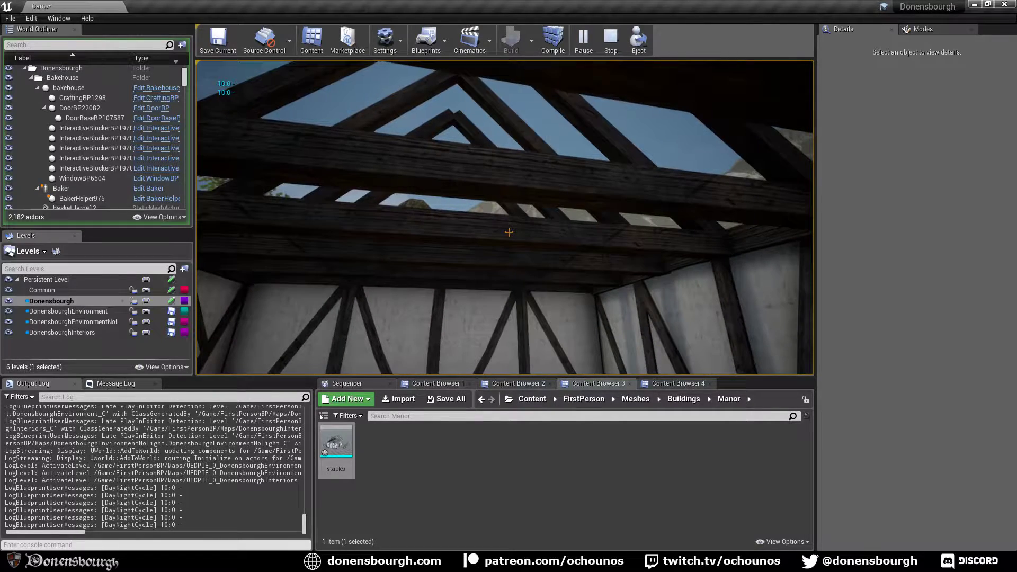
pyautogui.press('w')
pyautogui.press('w')
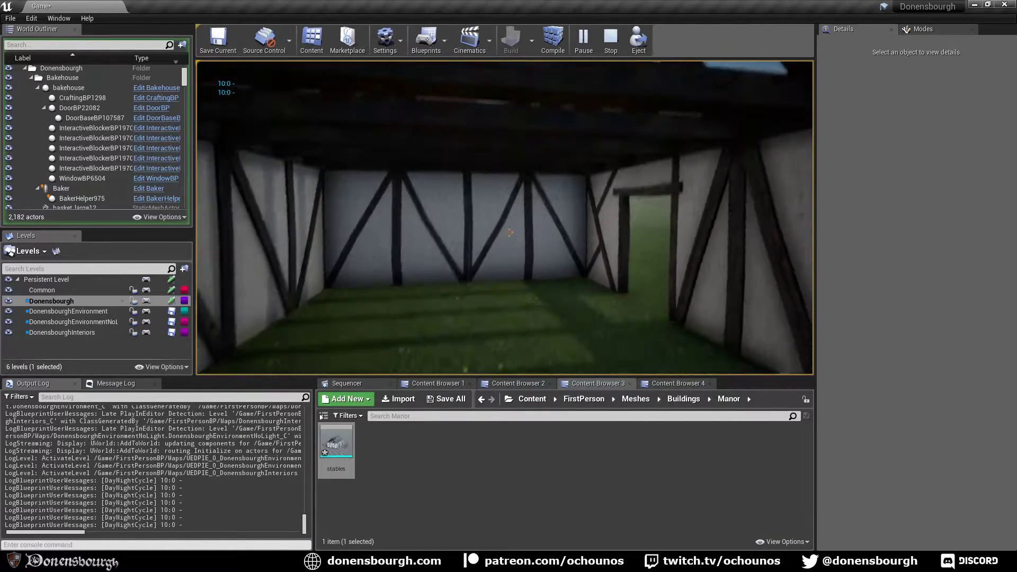
pyautogui.press('w')
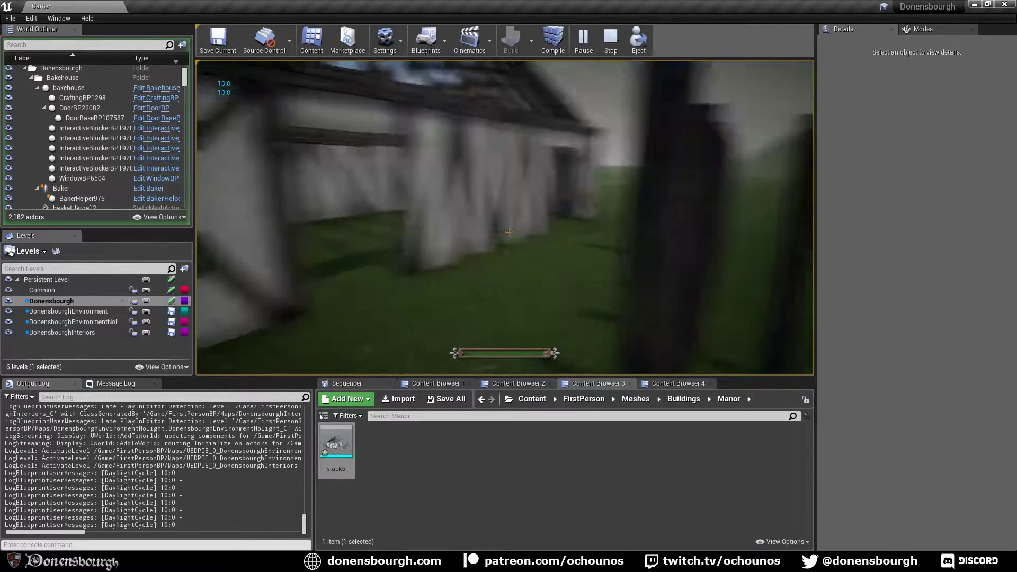
pyautogui.press('Escape')
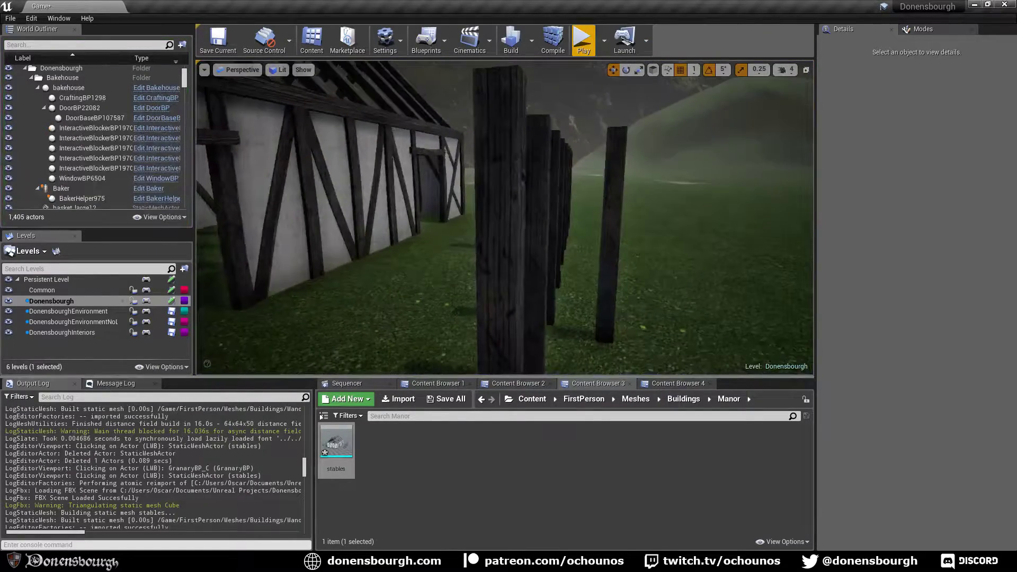
# - Examine the stables and manor grounds from above, continuing over the palisade and river to the village market stalls
pyautogui.moveTo(413, 286)
pyautogui.mouseDown(button='right')
pyautogui.moveTo(408, 307)
pyautogui.moveTo(407, 276)
pyautogui.moveTo(424, 272)
pyautogui.moveTo(413, 276)
pyautogui.mouseUp(button='right')
pyautogui.press('s')
pyautogui.moveTo(430, 195); pyautogui.dragTo(430, 210, button='right')
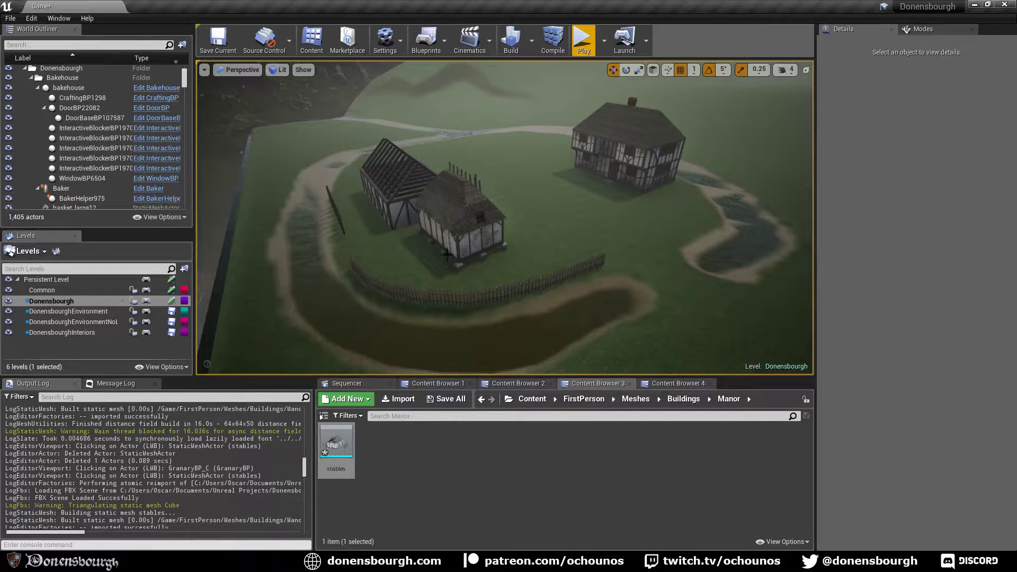
pyautogui.moveTo(448, 254); pyautogui.dragTo(454, 244, button='right')
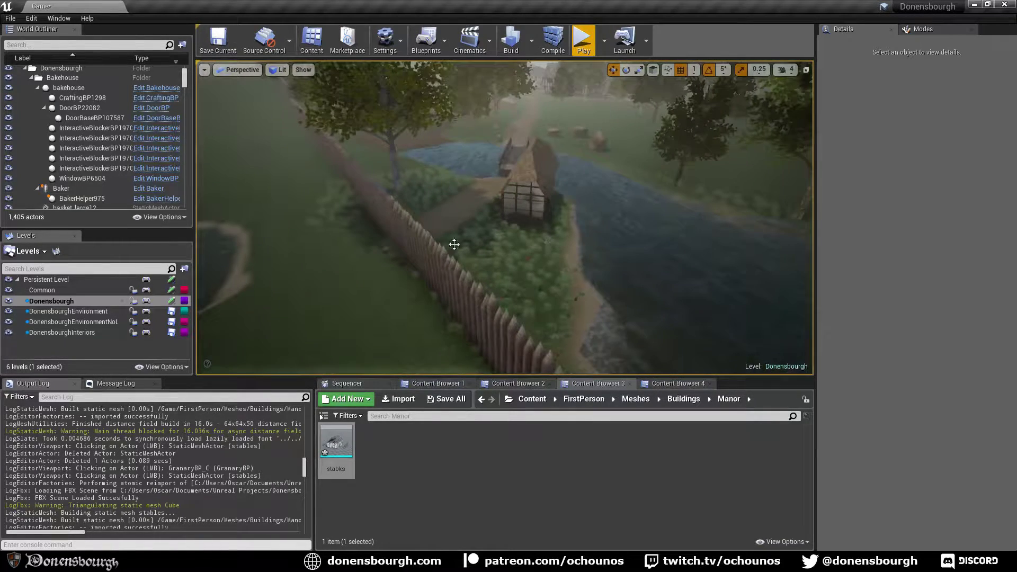
pyautogui.moveTo(347, 260); pyautogui.dragTo(331, 259, button='right')
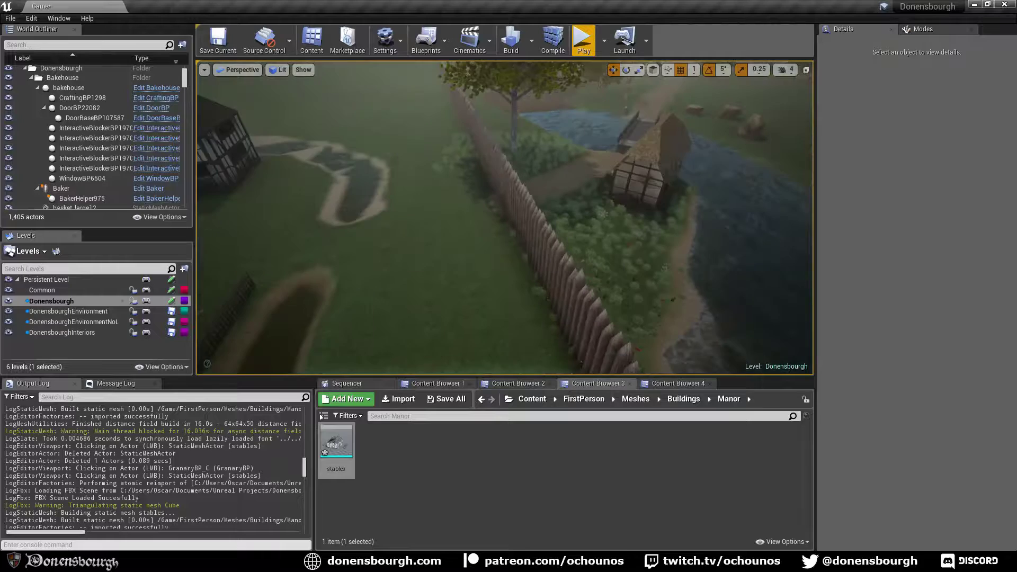
pyautogui.moveTo(495, 186); pyautogui.dragTo(495, 186, button='right')
pyautogui.moveTo(348, 273); pyautogui.dragTo(391, 284, button='right')
pyautogui.press('w')
pyautogui.moveTo(466, 362); pyautogui.dragTo(467, 267, button='right')
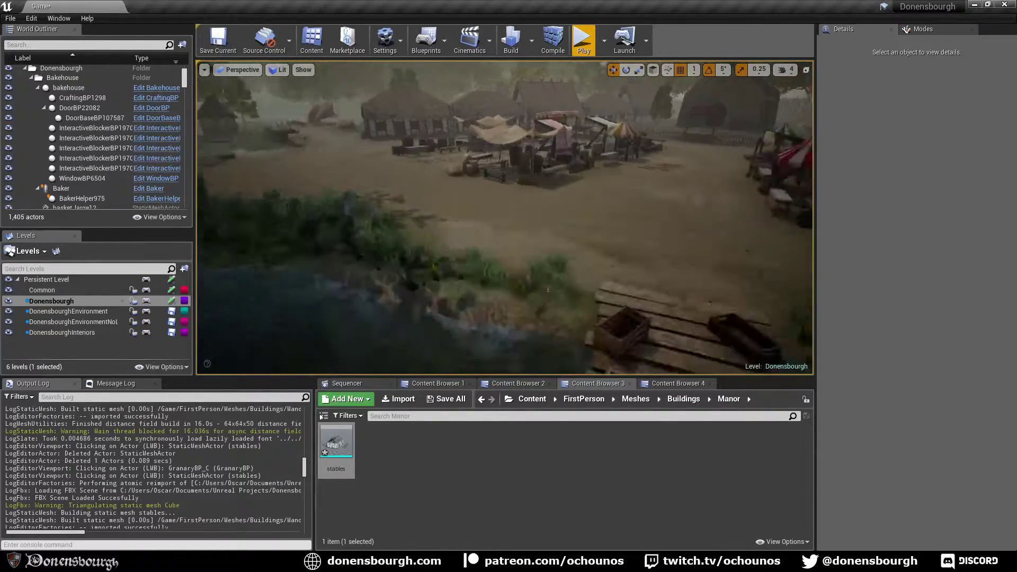
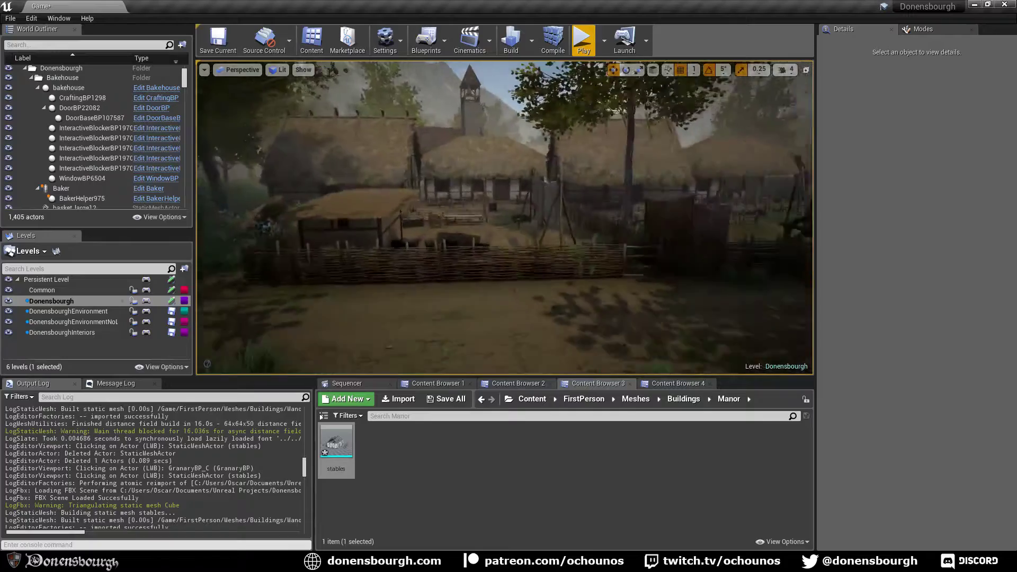
# - Examine the village surroundings in the editor, covering the wooden footbridge, thatched house, fenced garden and woodland path along the palisade
pyautogui.press('w')
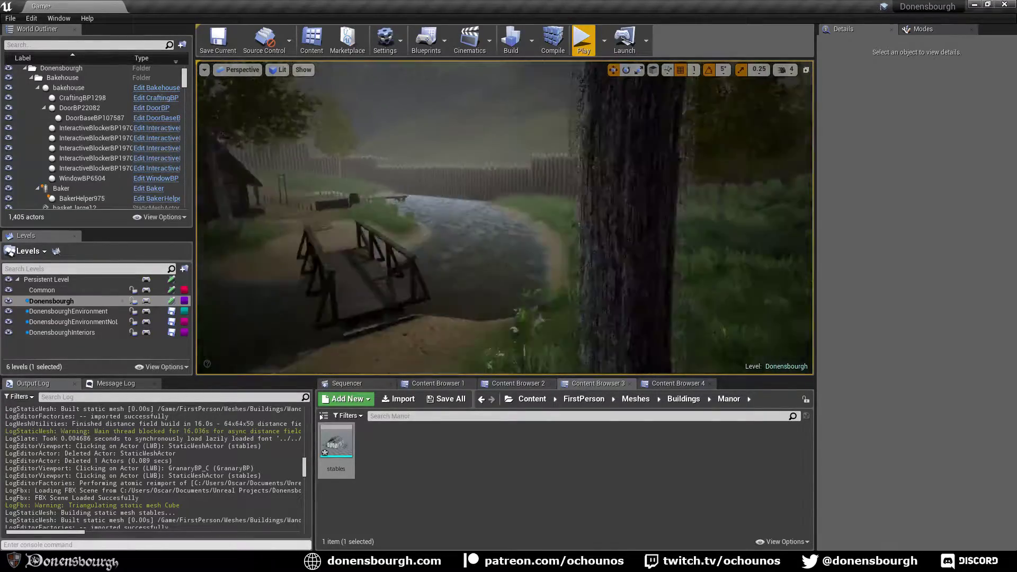
pyautogui.press('s')
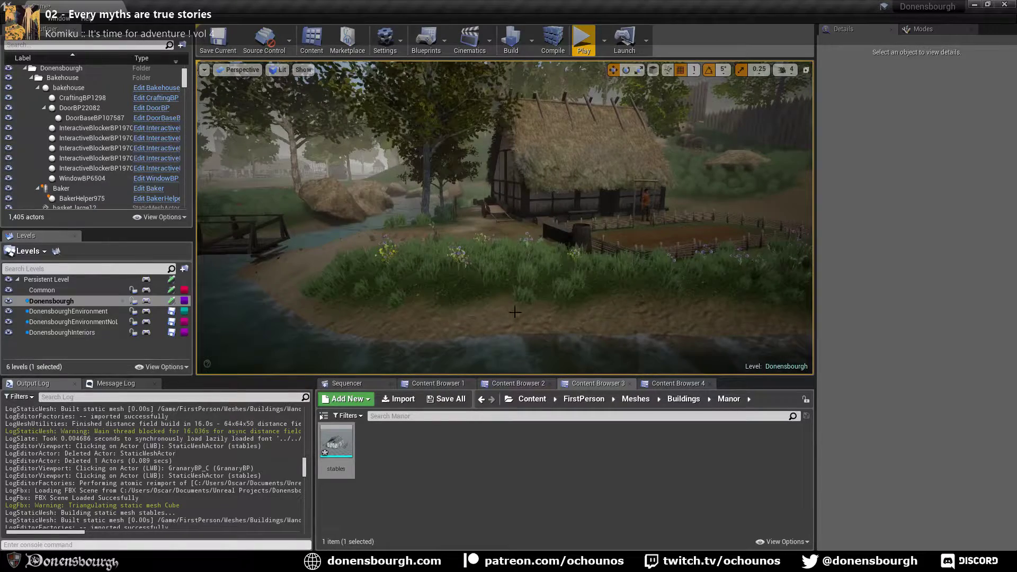
pyautogui.press('w')
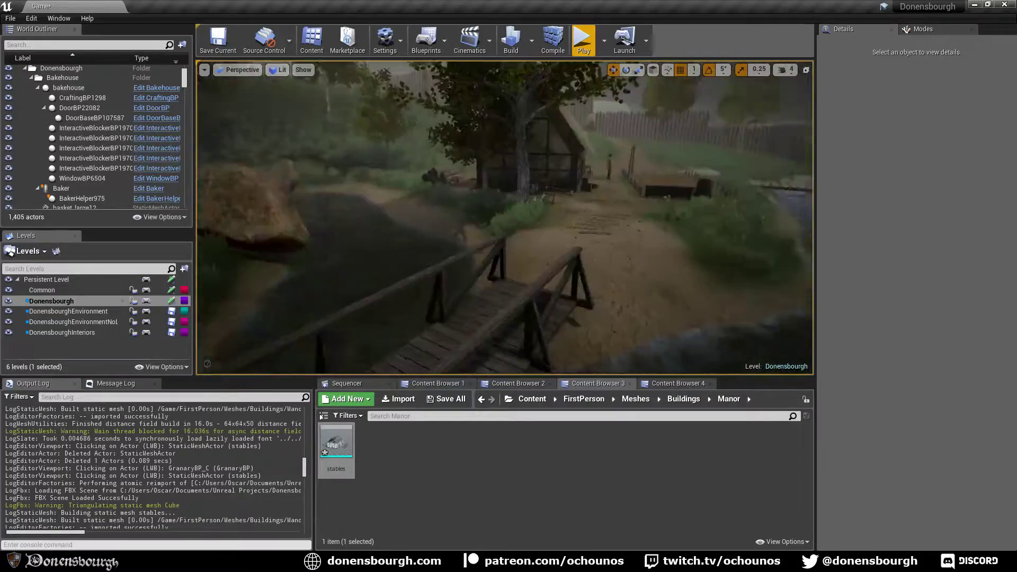
pyautogui.press('w')
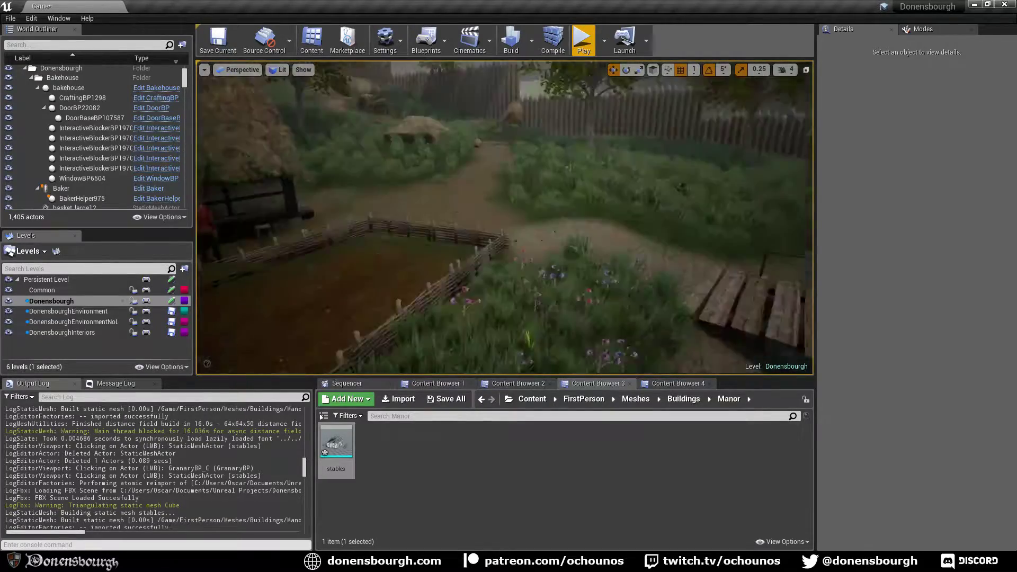
pyautogui.press('w')
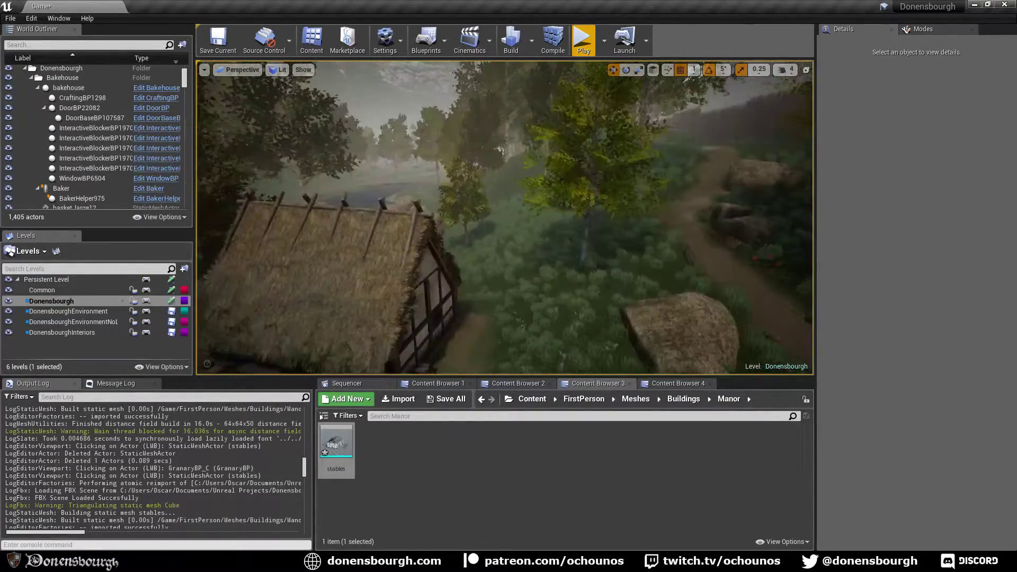
pyautogui.press('w')
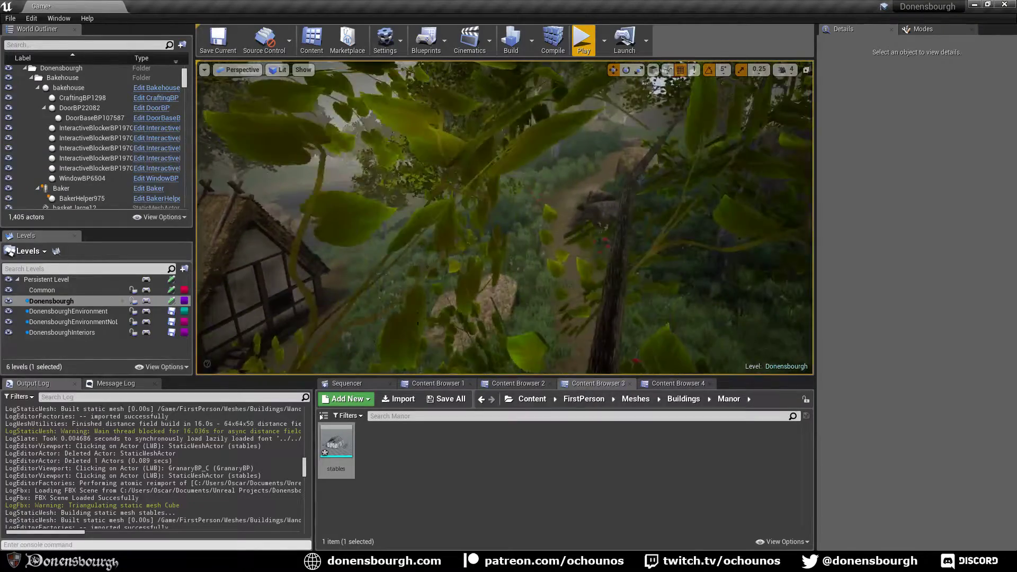
pyautogui.press('w')
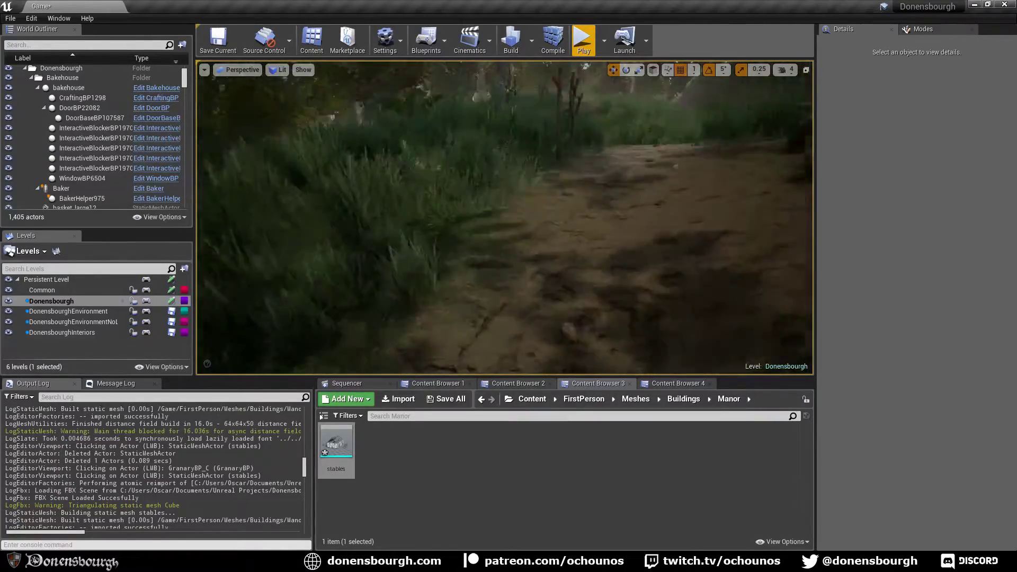
pyautogui.press('w')
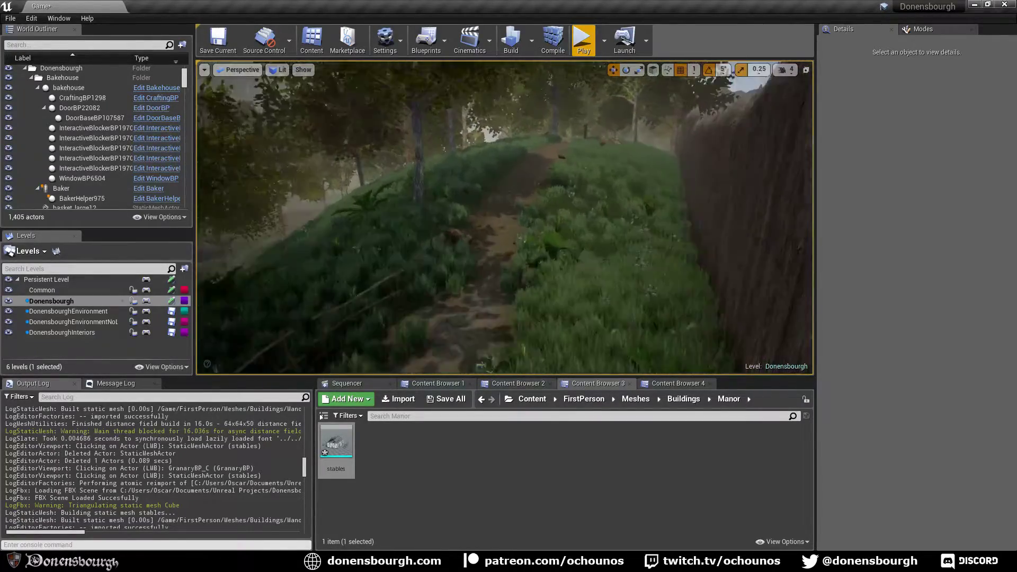
pyautogui.press('w')
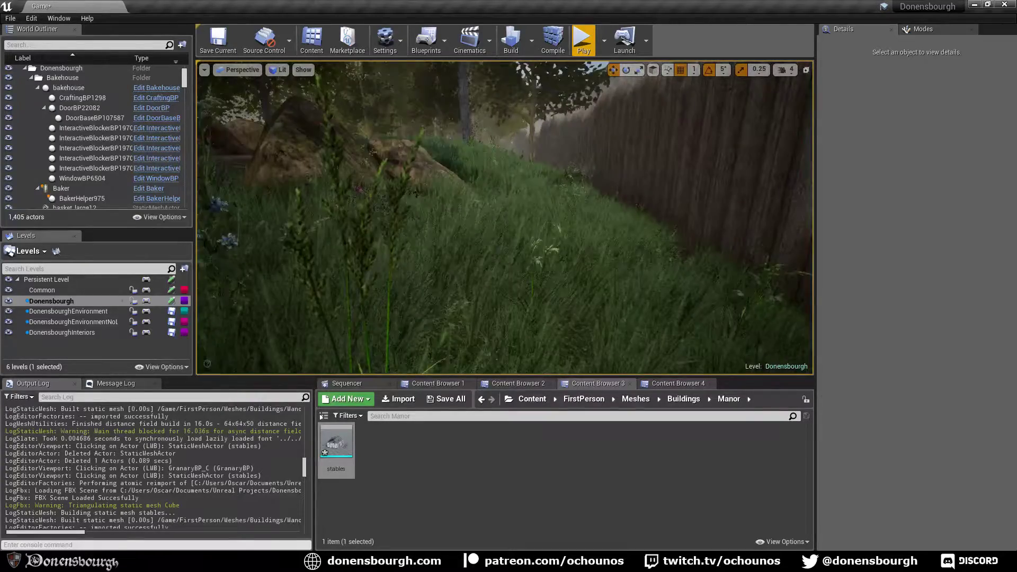
pyautogui.press('w')
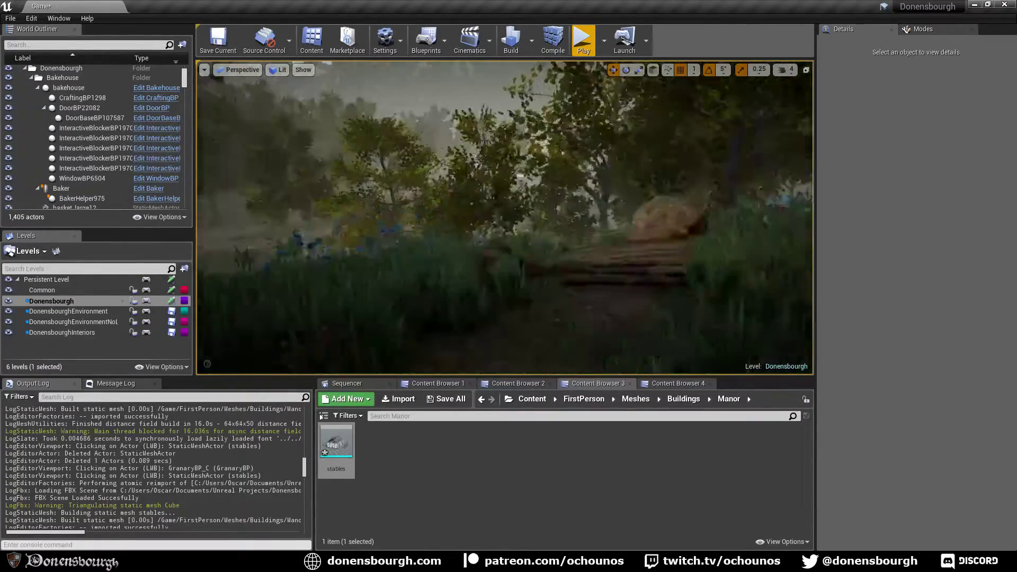
pyautogui.press('w')
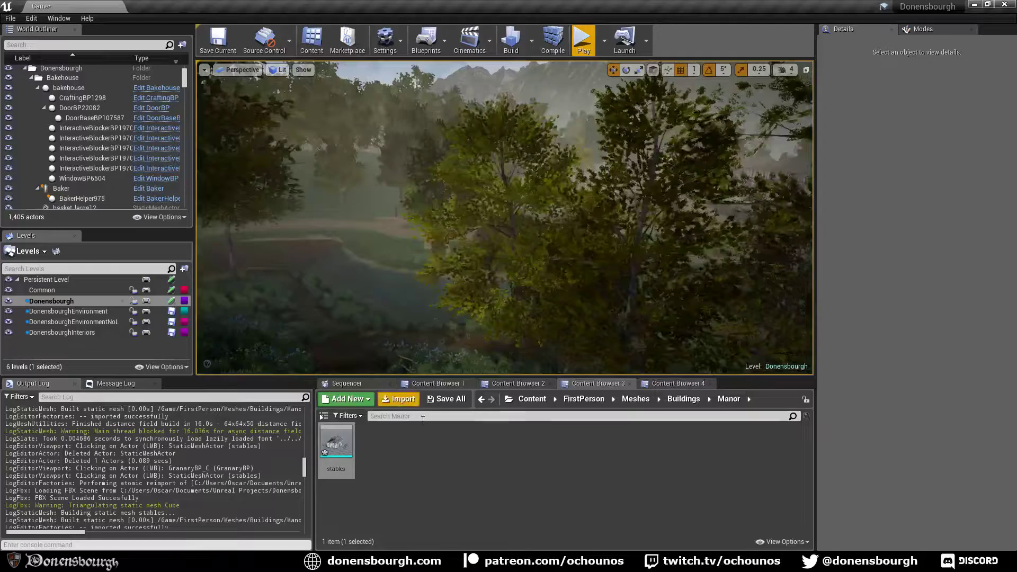
# - Inspect the village from the woodland to the dirt road beside the water, ending at the wooden post
pyautogui.moveTo(439, 286); pyautogui.dragTo(424, 328, button='right')
pyautogui.press('w')
pyautogui.press('w')
pyautogui.press('w')
pyautogui.press('w')
pyautogui.press('w')
pyautogui.press('w')
pyautogui.moveTo(412, 315); pyautogui.dragTo(482, 313, button='right')
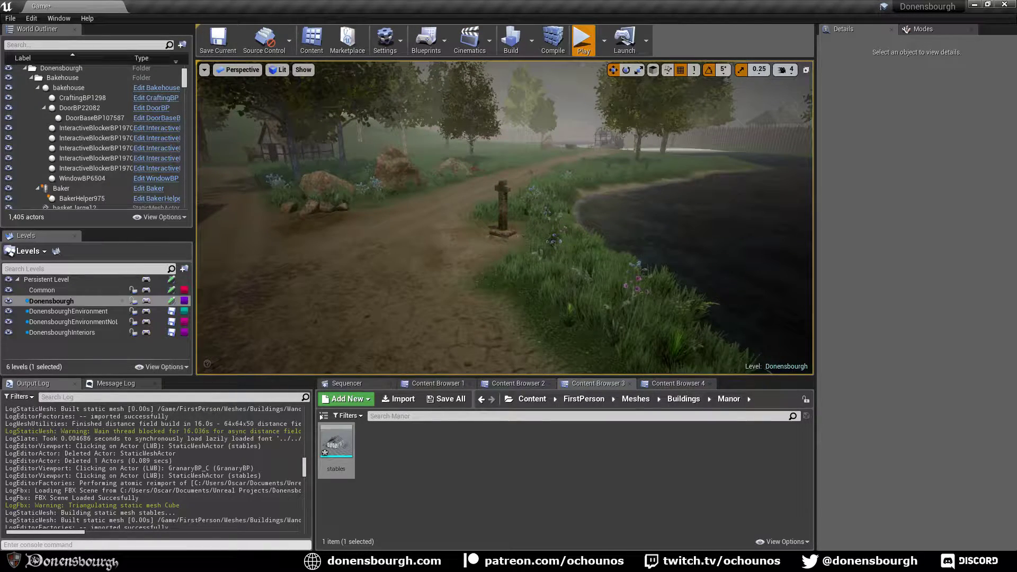
# - Play the level from the waterside road and run along it into the flower meadow to examine the vegetation
pyautogui.click(583, 42)
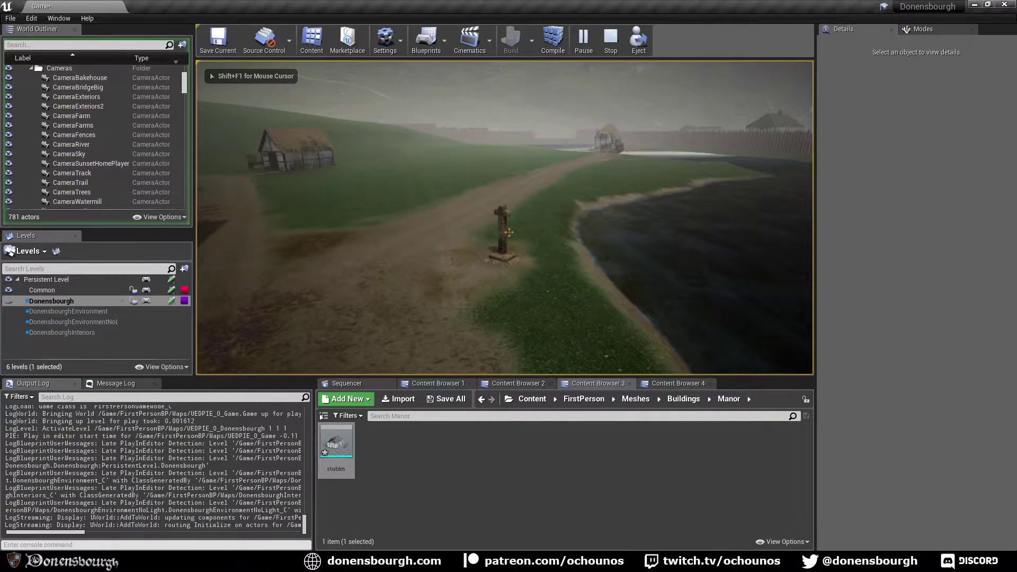
pyautogui.press('w')
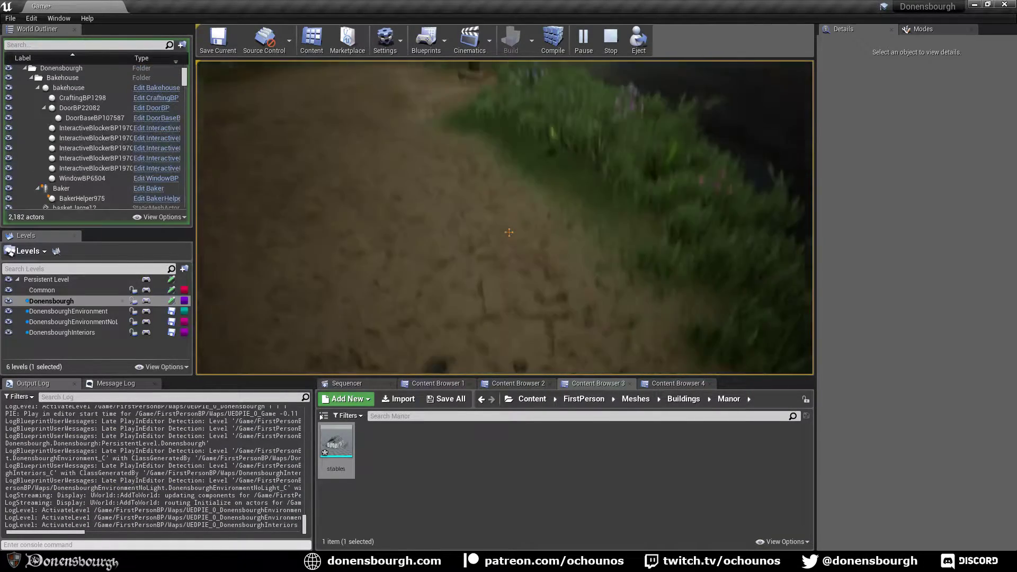
pyautogui.press('w')
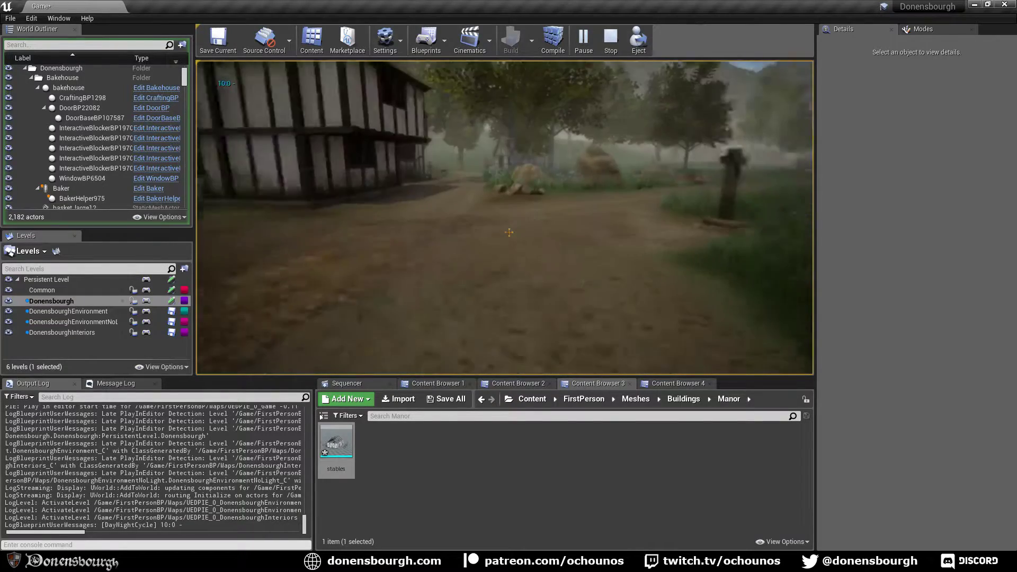
pyautogui.hotkey('shift', 'w')
pyautogui.hotkey('shift', 'w')
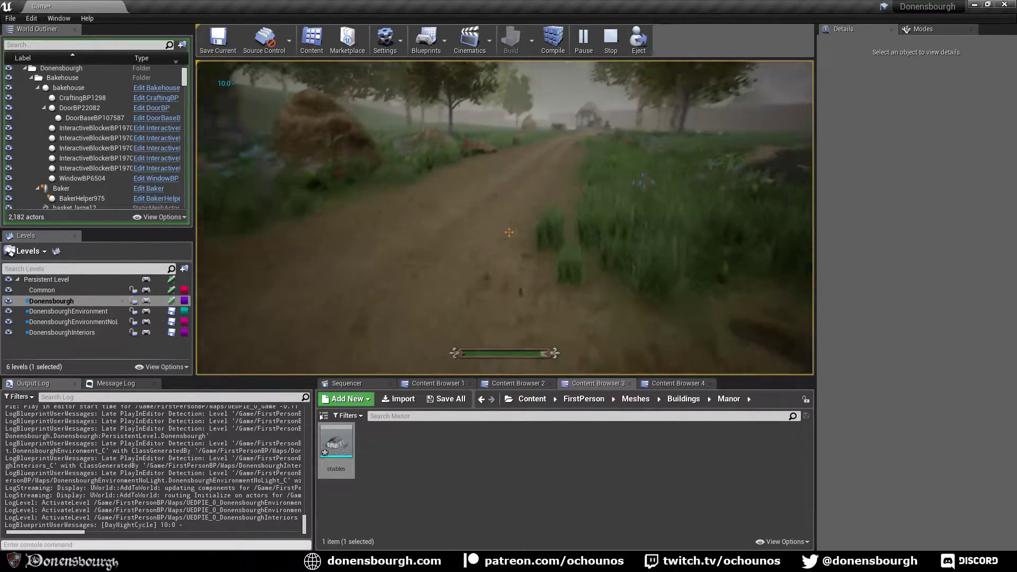
pyautogui.hotkey('shift', 'w')
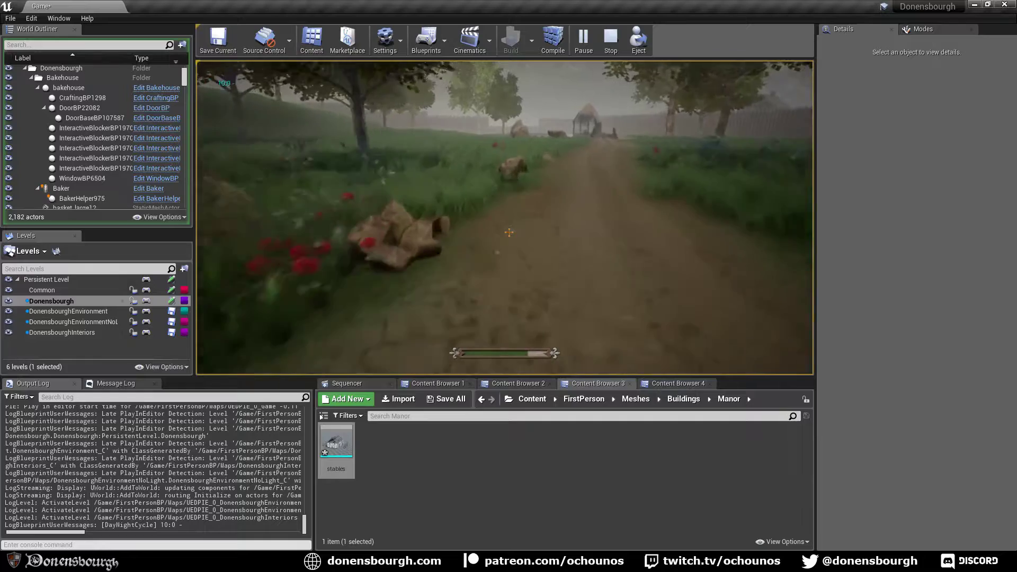
pyautogui.press('w')
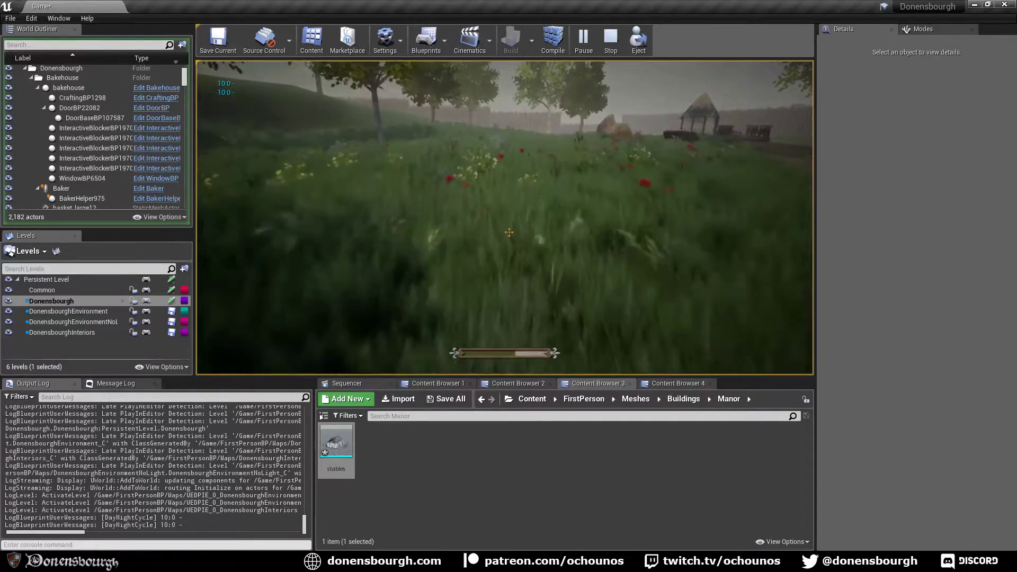
pyautogui.press('w')
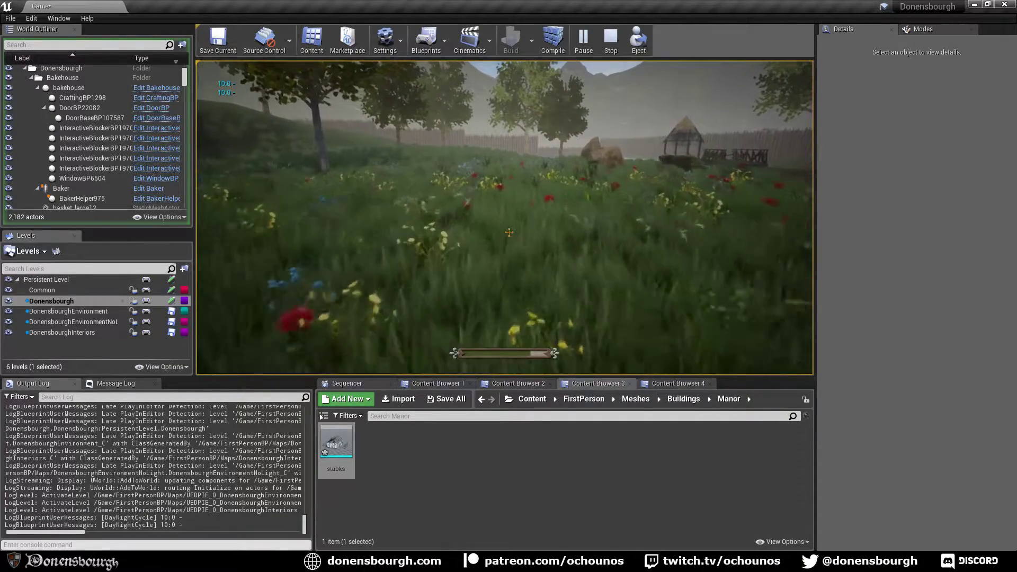
pyautogui.press('w')
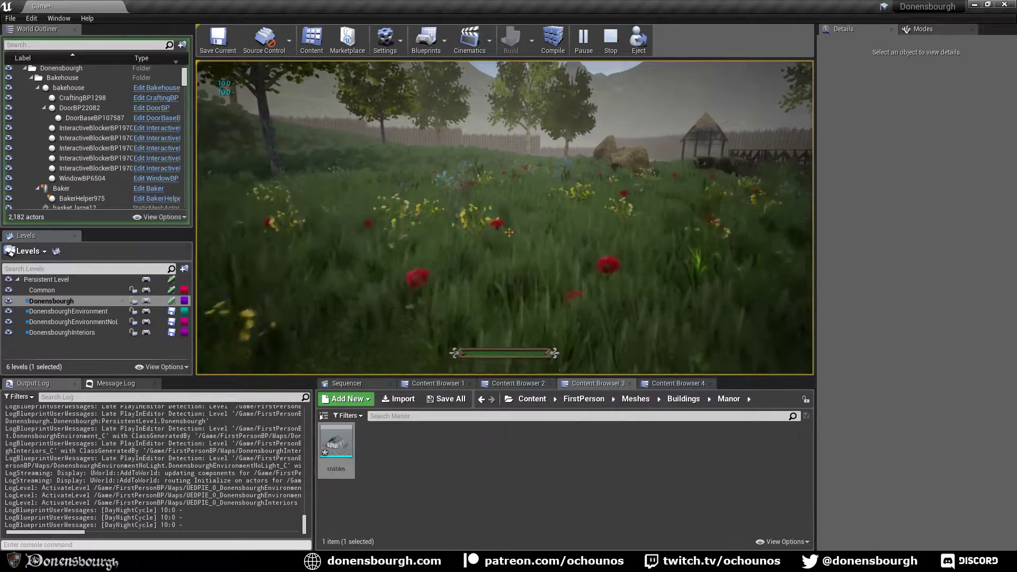
pyautogui.press('w')
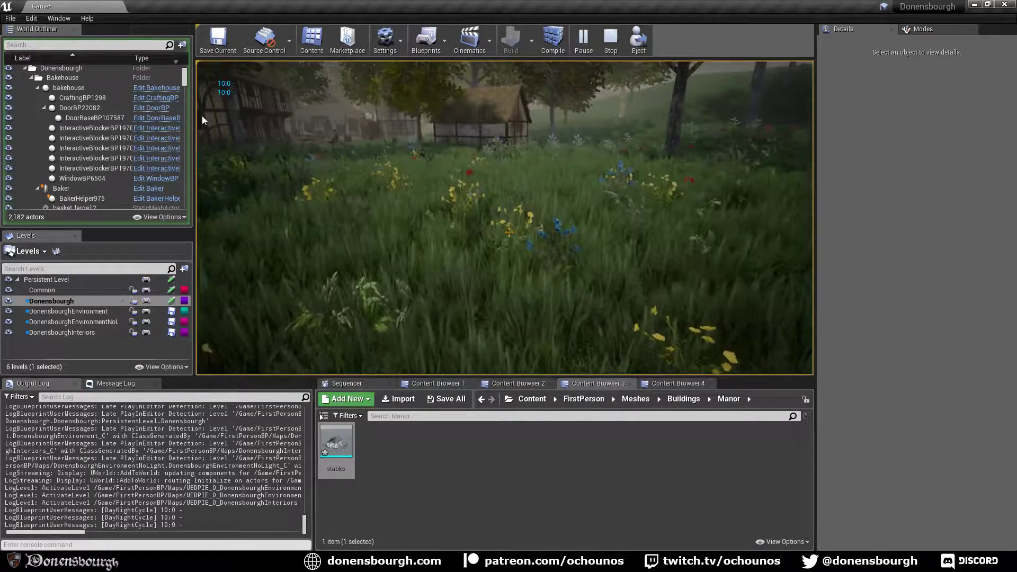
# - View the running level full screen while moving through the flower meadow, and return to the normal editor layout
pyautogui.click(202, 115)
pyautogui.press('F11')
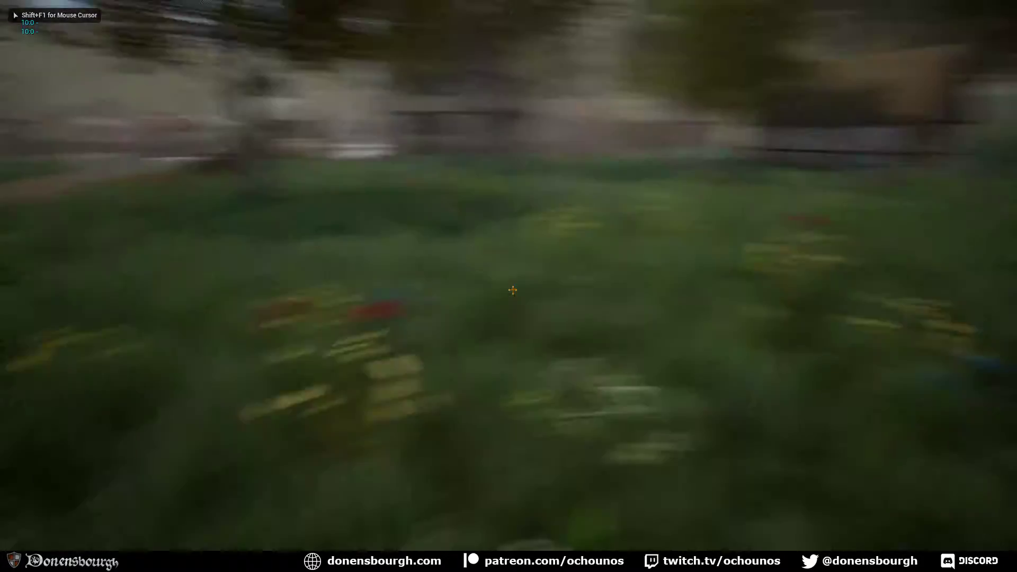
pyautogui.press('w')
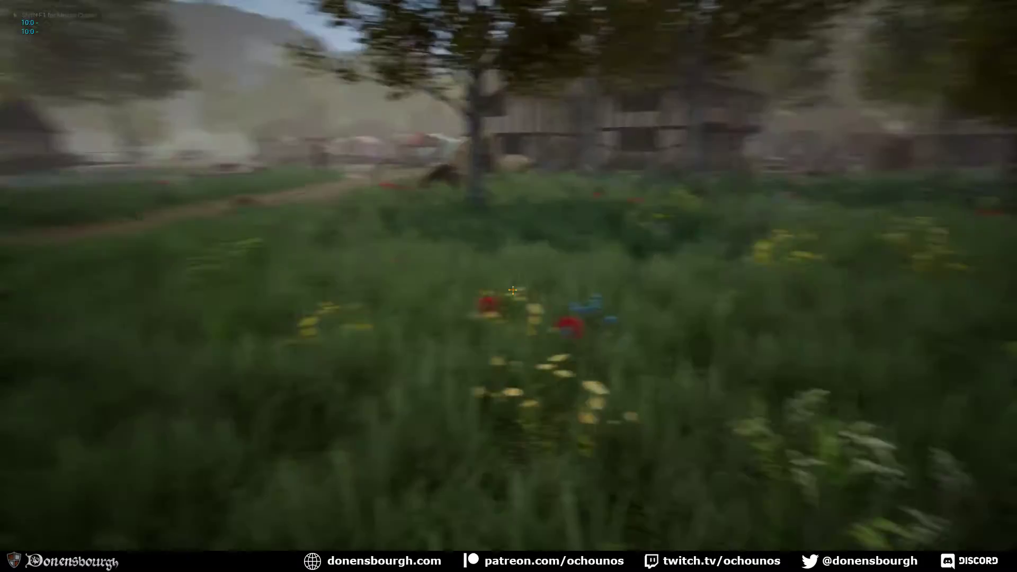
pyautogui.press('s')
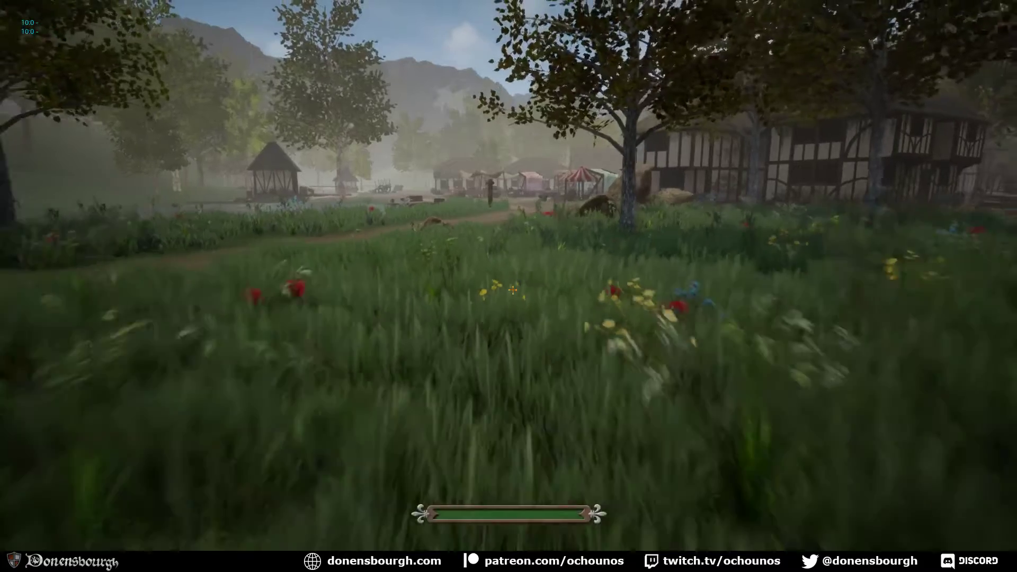
pyautogui.press('s')
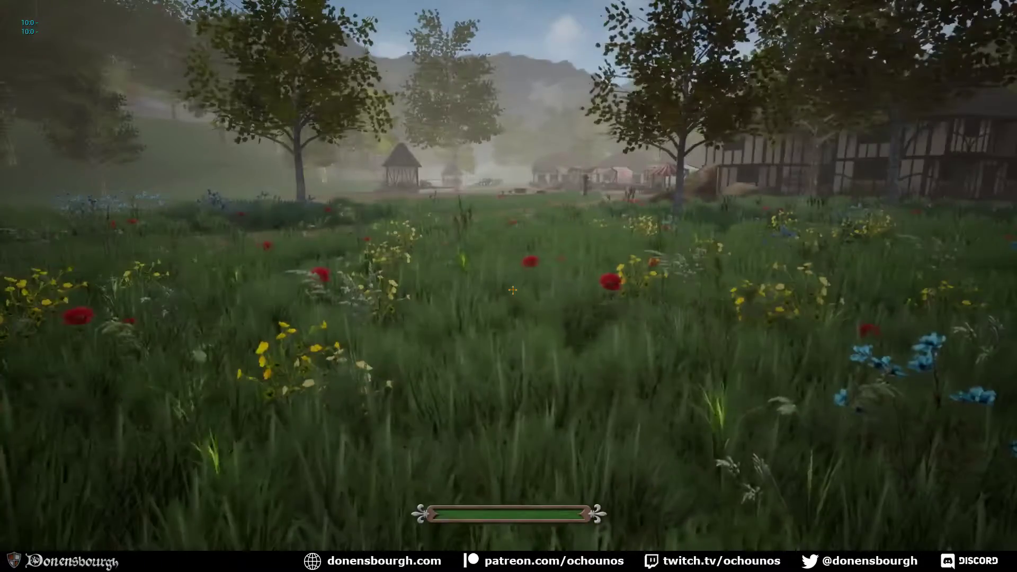
pyautogui.press('F11')
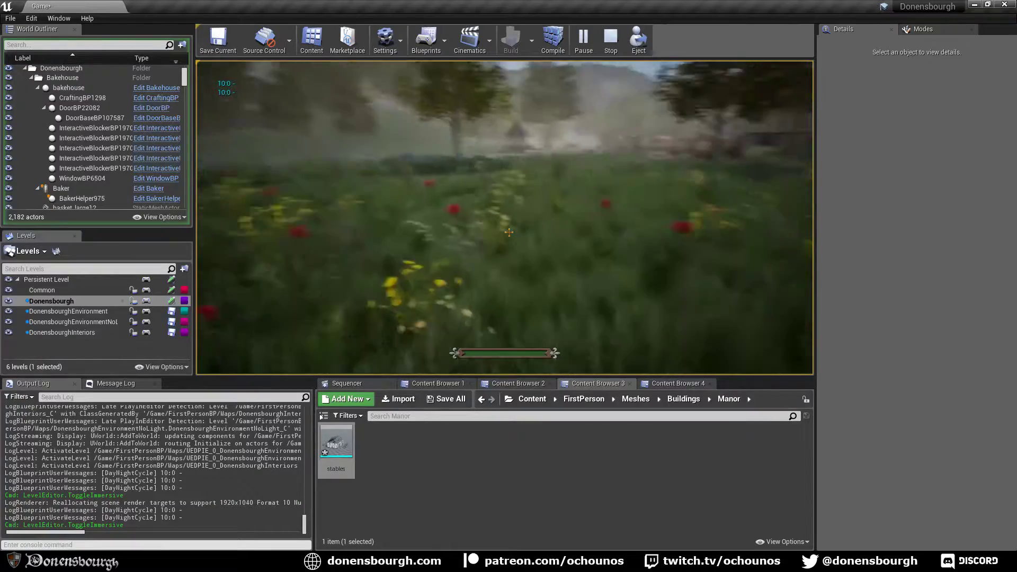
# - Run through the playing level from the flower meadow across the wooden footbridge to the palisade, and end the play session
pyautogui.press('w')
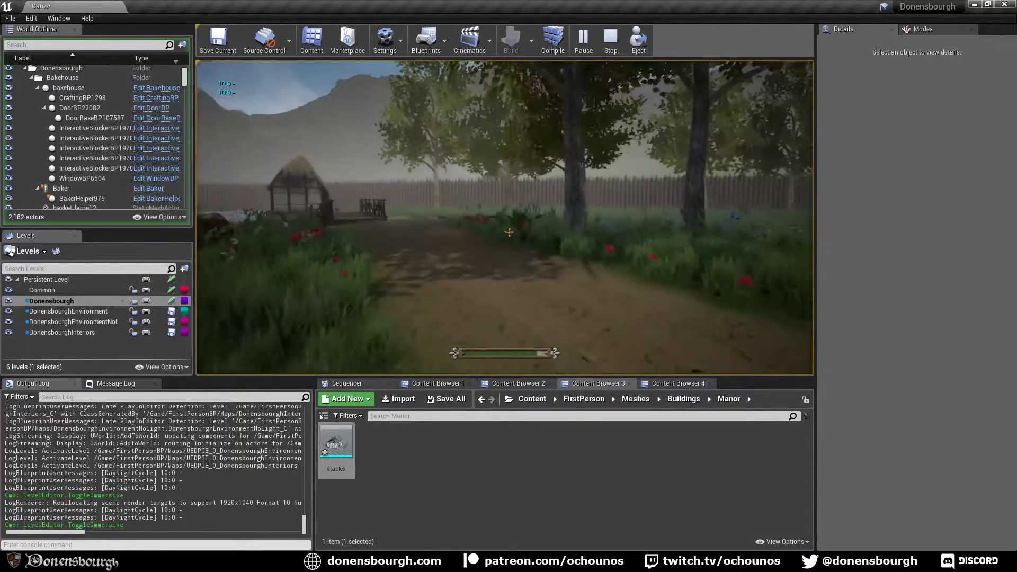
pyautogui.press('w')
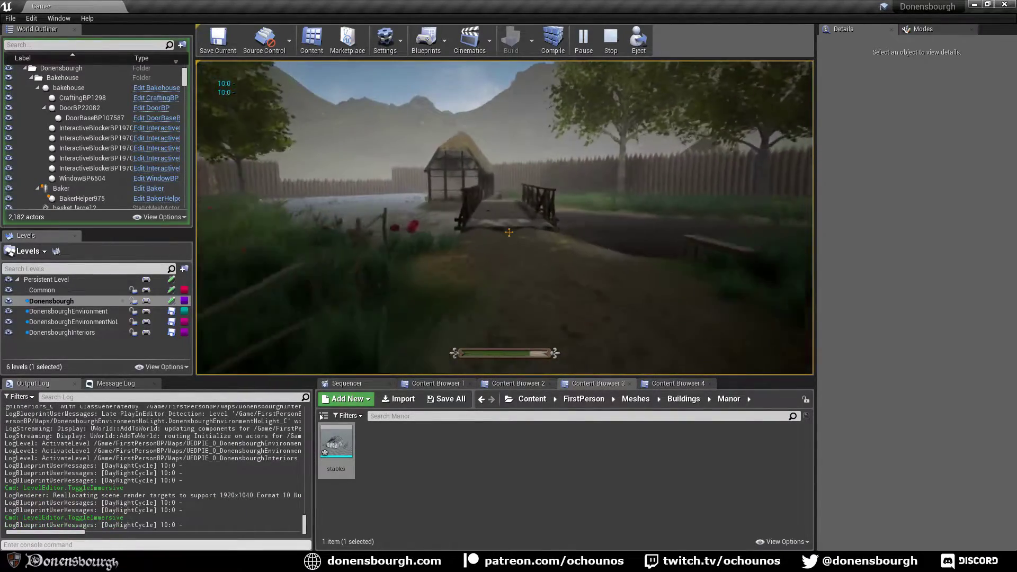
pyautogui.press('w')
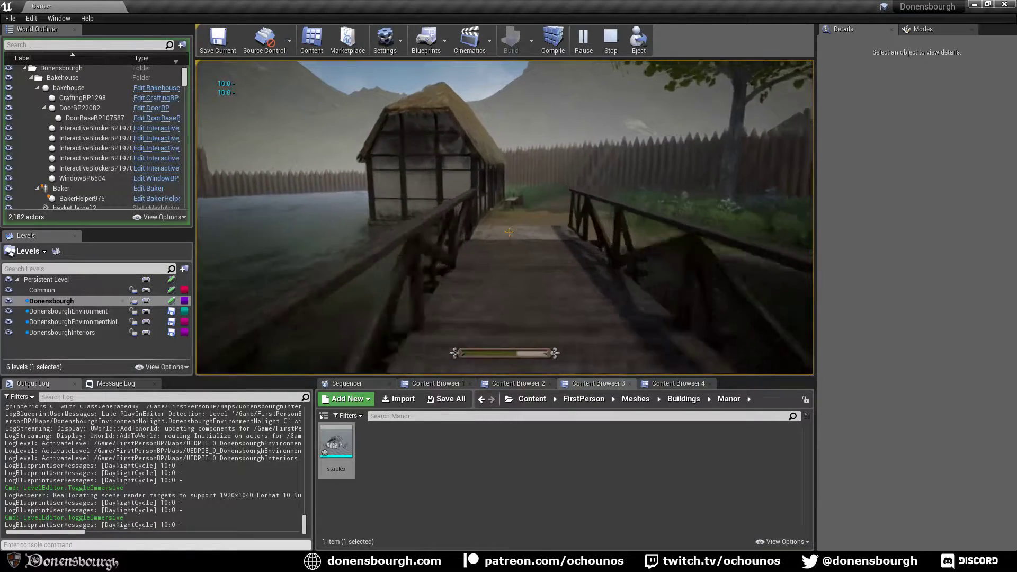
pyautogui.press('w')
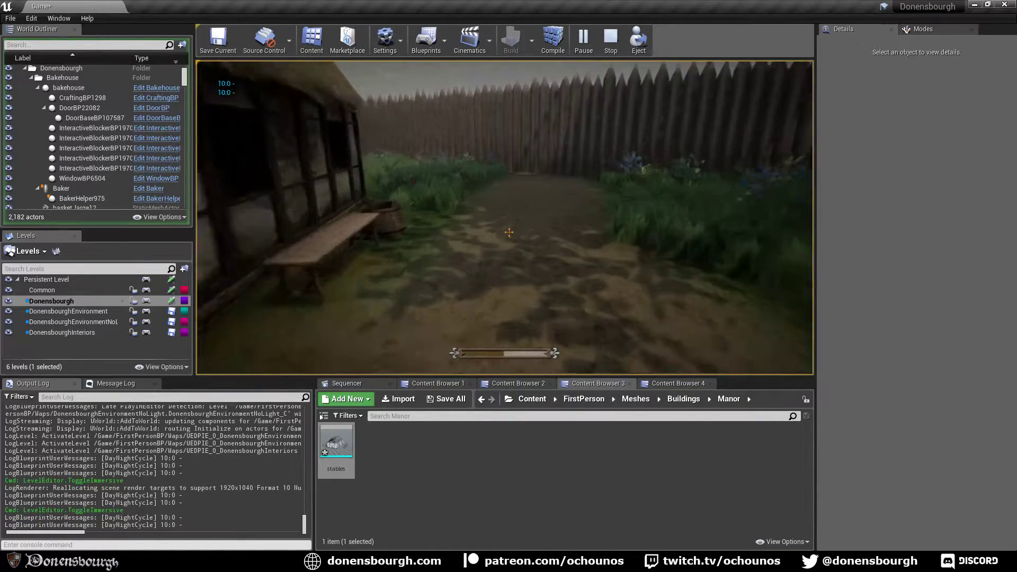
pyautogui.press('w')
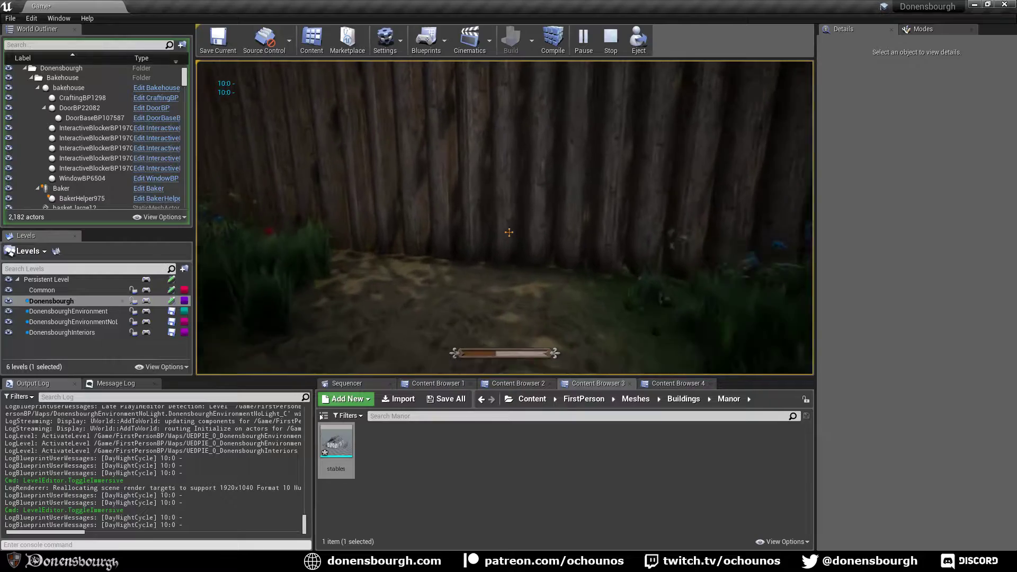
pyautogui.press('w')
pyautogui.press('Escape')
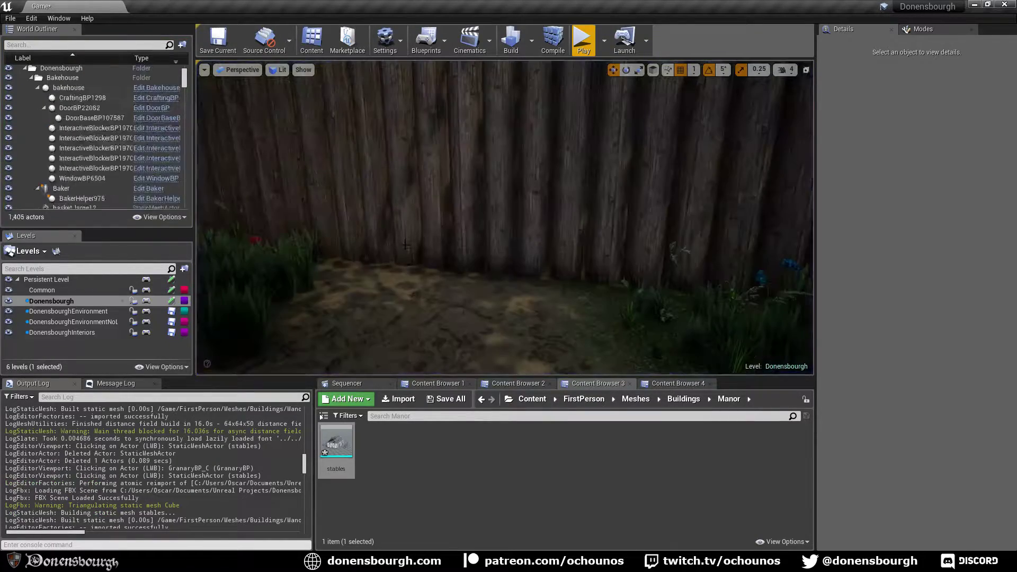
# - Survey the village from above and examine the grassland outside the palisade, including the manor buildings and the stream's end
pyautogui.moveTo(408, 284); pyautogui.dragTo(529, 159, button='right')
pyautogui.moveTo(406, 242); pyautogui.dragTo(450, 215, button='right')
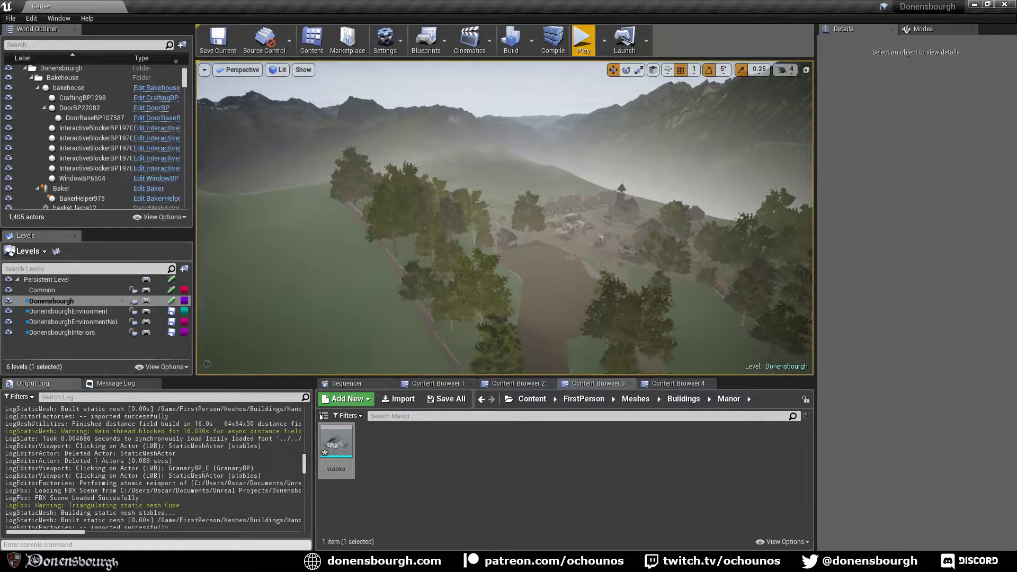
pyautogui.moveTo(405, 275); pyautogui.dragTo(350, 300, button='right')
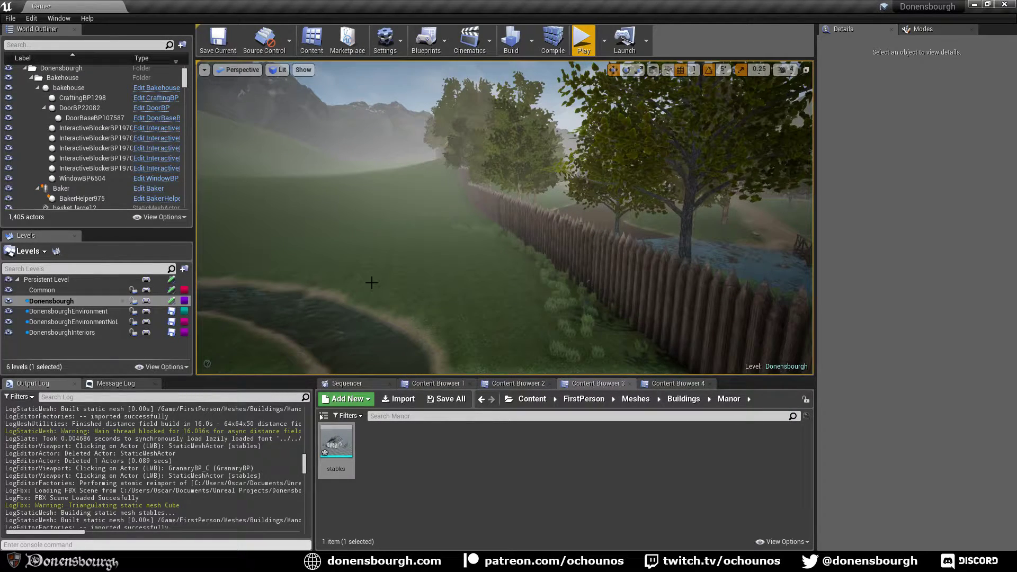
pyautogui.moveTo(399, 291)
pyautogui.mouseDown(button='right')
pyautogui.moveTo(384, 298)
pyautogui.moveTo(400, 293)
pyautogui.mouseUp(button='right')
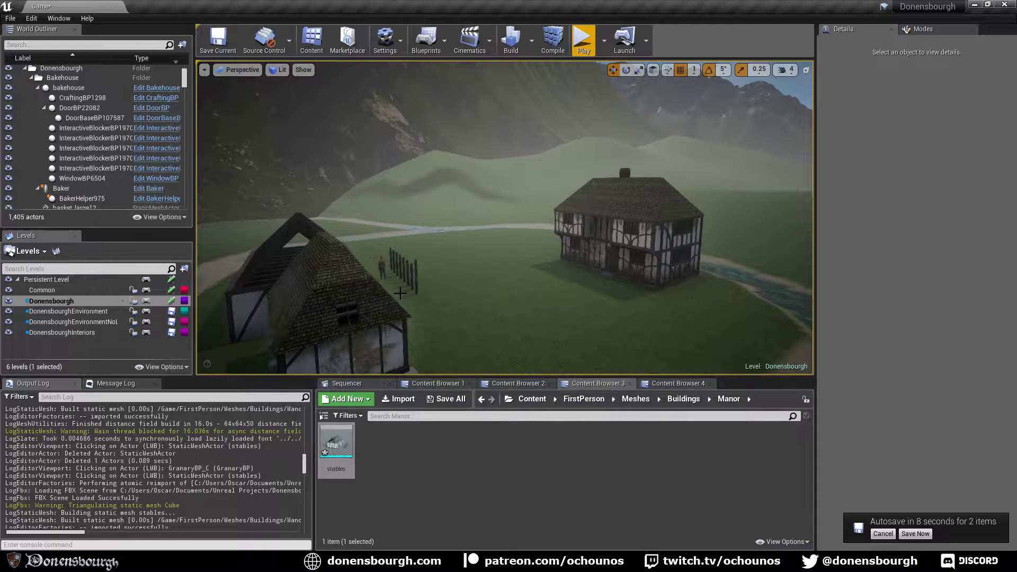
pyautogui.moveTo(471, 296); pyautogui.dragTo(710, 278, button='right')
pyautogui.moveTo(476, 212); pyautogui.dragTo(277, 153, button='right')
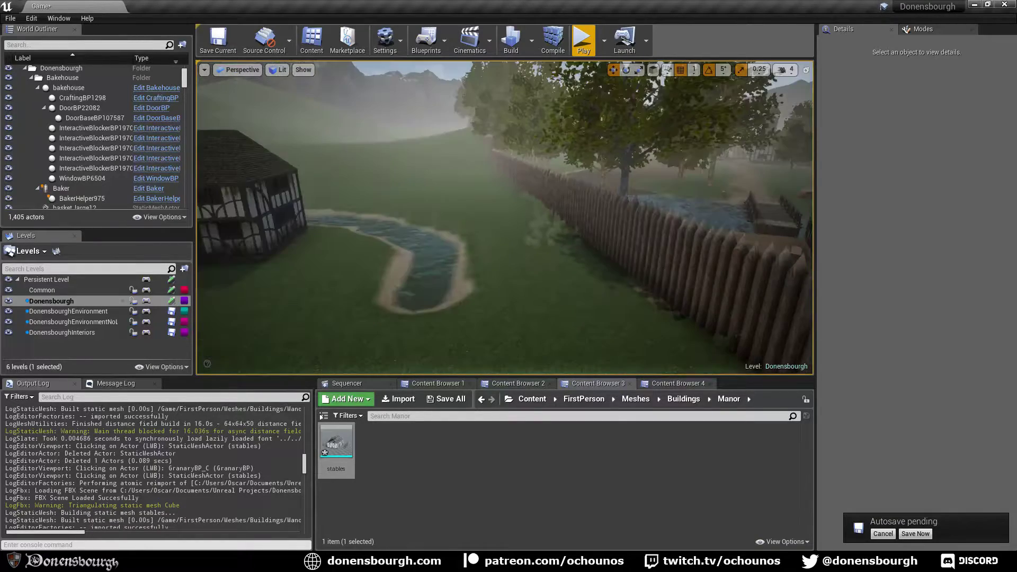
pyautogui.moveTo(489, 242); pyautogui.dragTo(448, 243, button='right')
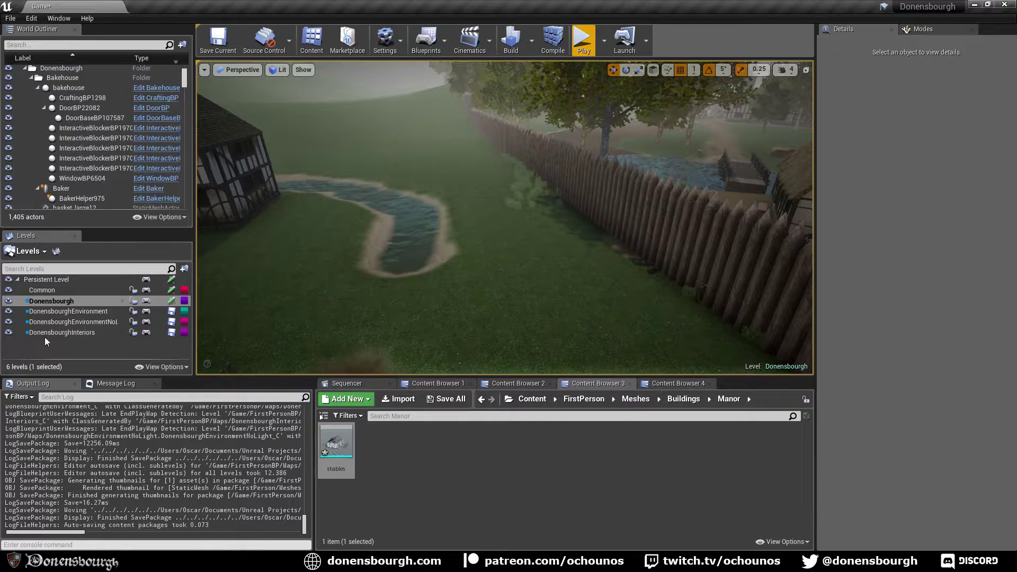
# - Examine the manor grounds between the palisade, the curved fence with its ditch and the half-timbered manor house
pyautogui.moveTo(611, 302); pyautogui.dragTo(535, 303, button='right')
pyautogui.scroll(-5, 612, 303)
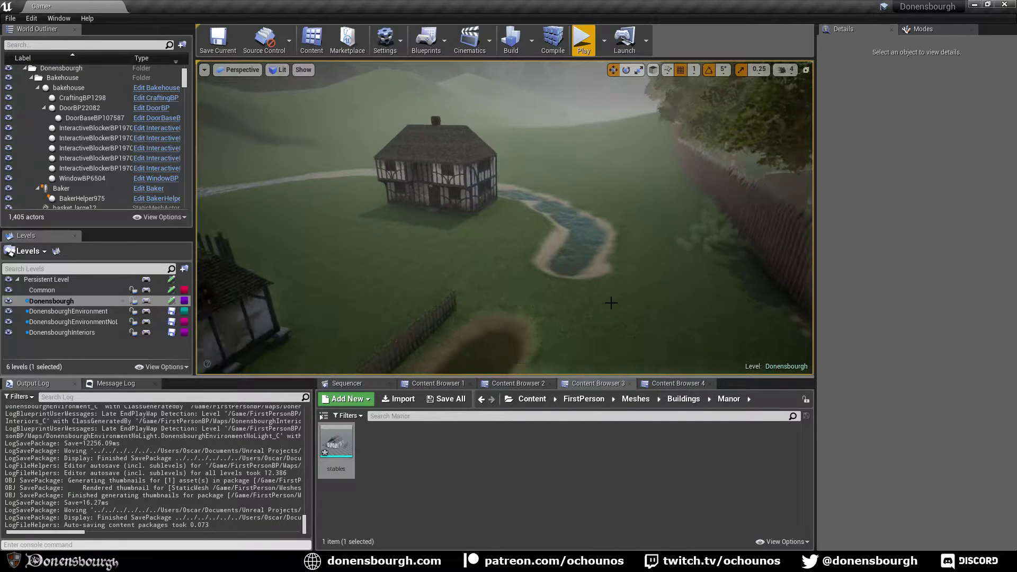
pyautogui.scroll(-6, 611, 303)
pyautogui.moveTo(611, 303); pyautogui.dragTo(580, 351, button='right')
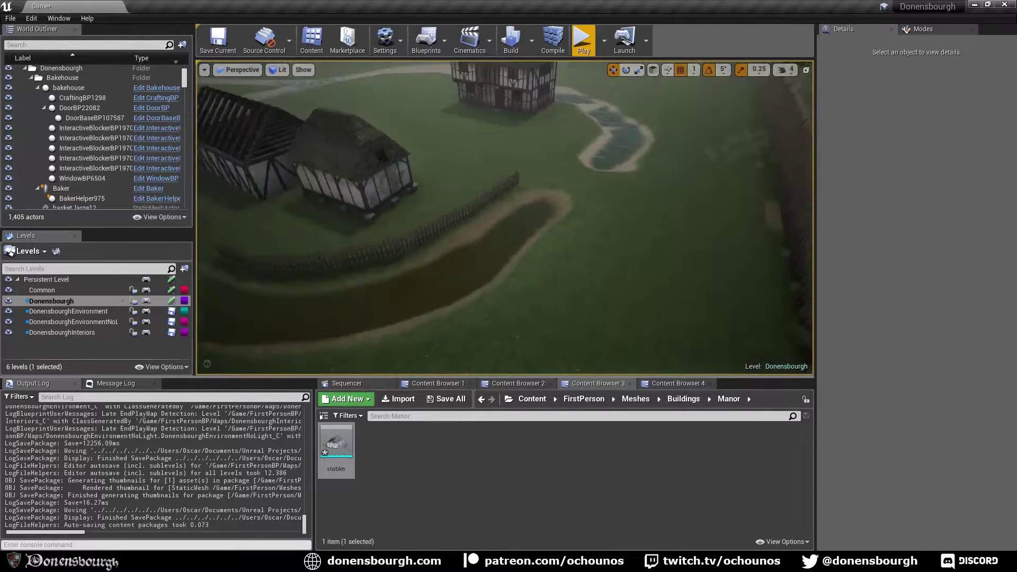
pyautogui.moveTo(642, 282); pyautogui.dragTo(578, 243, button='right')
pyautogui.moveTo(519, 255); pyautogui.dragTo(630, 211, button='right')
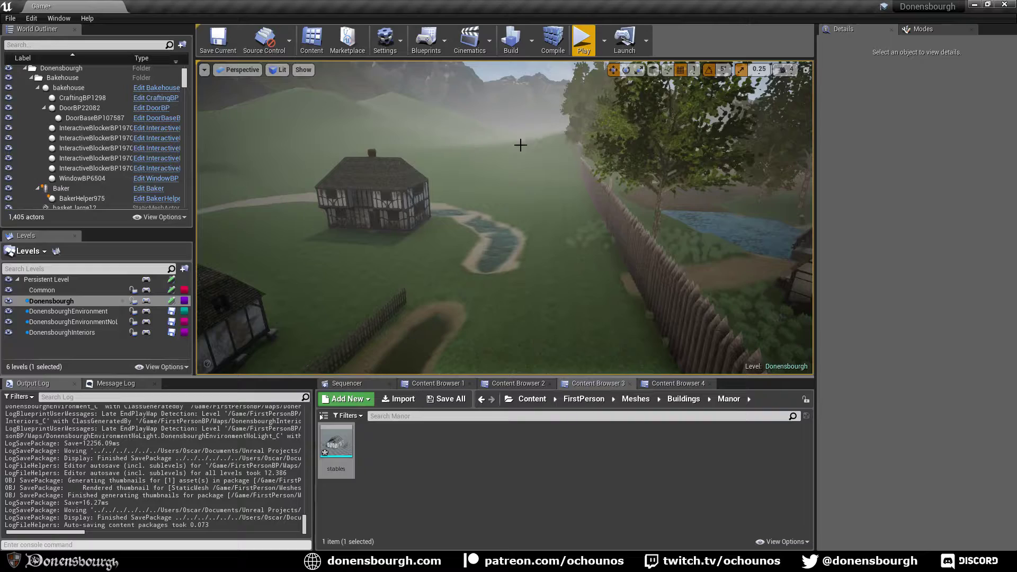
pyautogui.moveTo(465, 238); pyautogui.dragTo(559, 244, button='right')
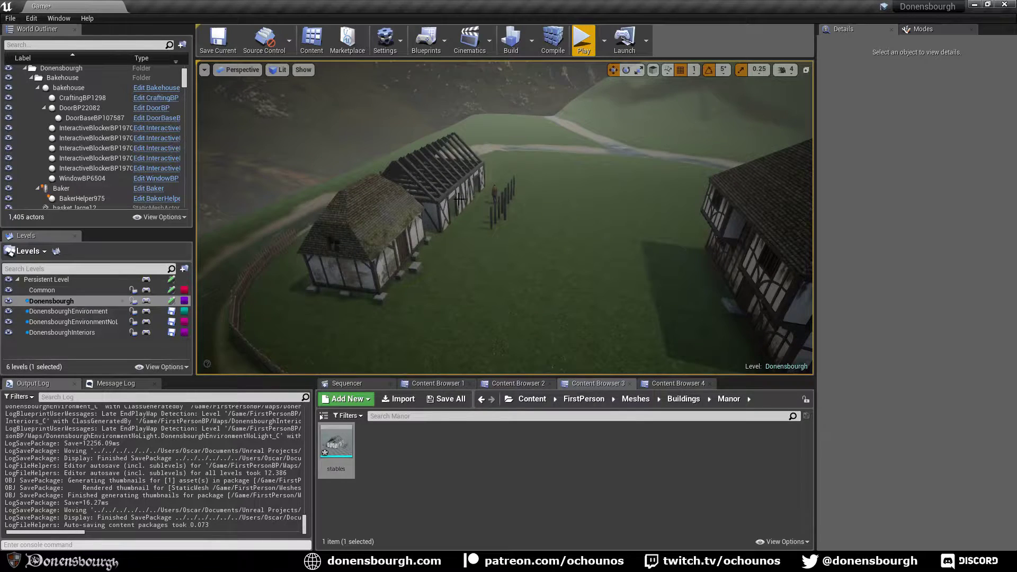
pyautogui.moveTo(459, 199)
pyautogui.mouseDown(button='right')
pyautogui.moveTo(457, 218)
pyautogui.moveTo(446, 212)
pyautogui.mouseUp(button='right')
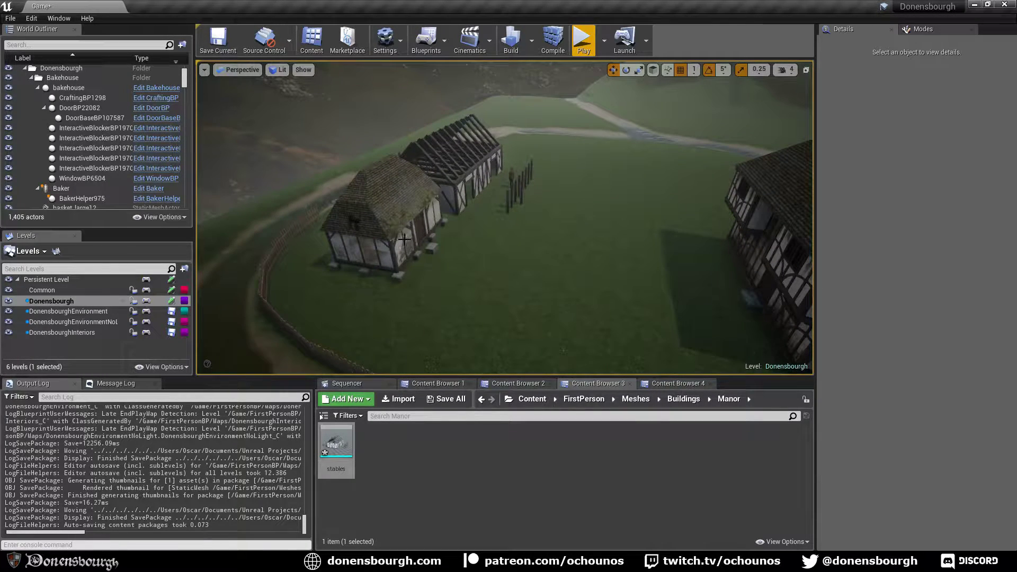
# - Inspect the manor site from the manor house past the ditch and granary to the unroofed stables
pyautogui.moveTo(461, 249); pyautogui.dragTo(481, 226, button='right')
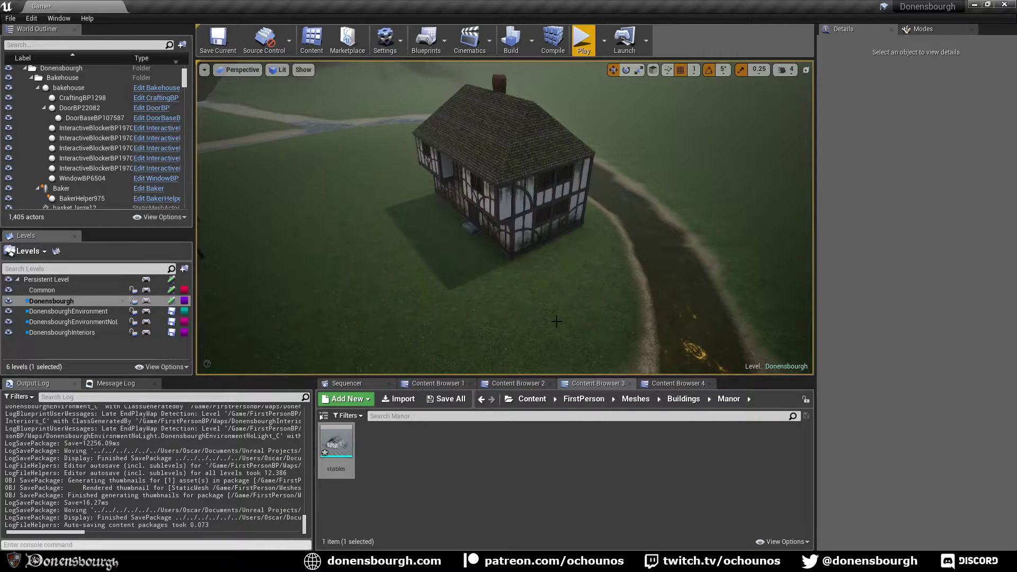
pyautogui.moveTo(556, 321); pyautogui.dragTo(535, 116, button='right')
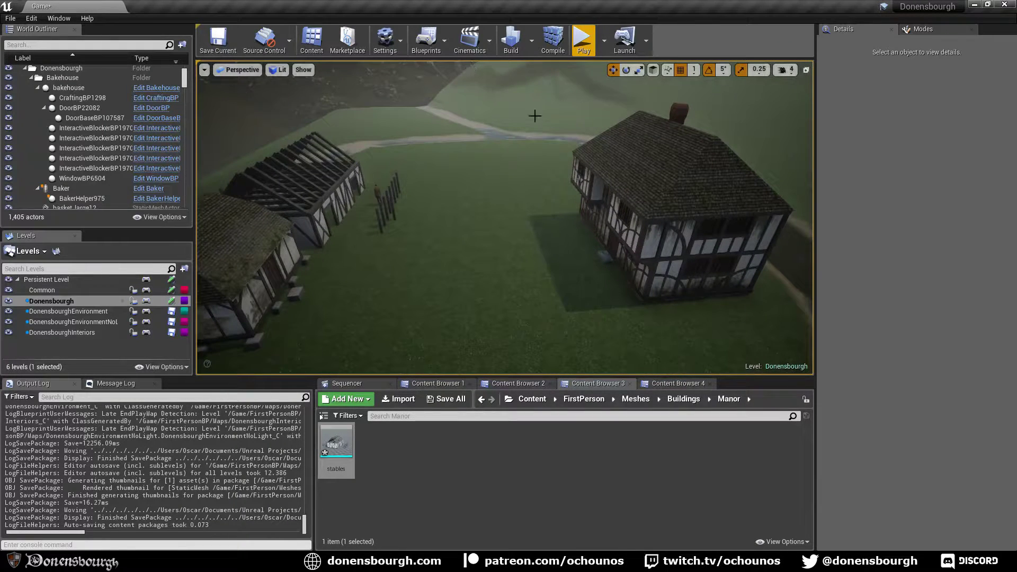
pyautogui.moveTo(357, 248); pyautogui.dragTo(472, 181, button='right')
pyautogui.moveTo(445, 130); pyautogui.dragTo(481, 216, button='right')
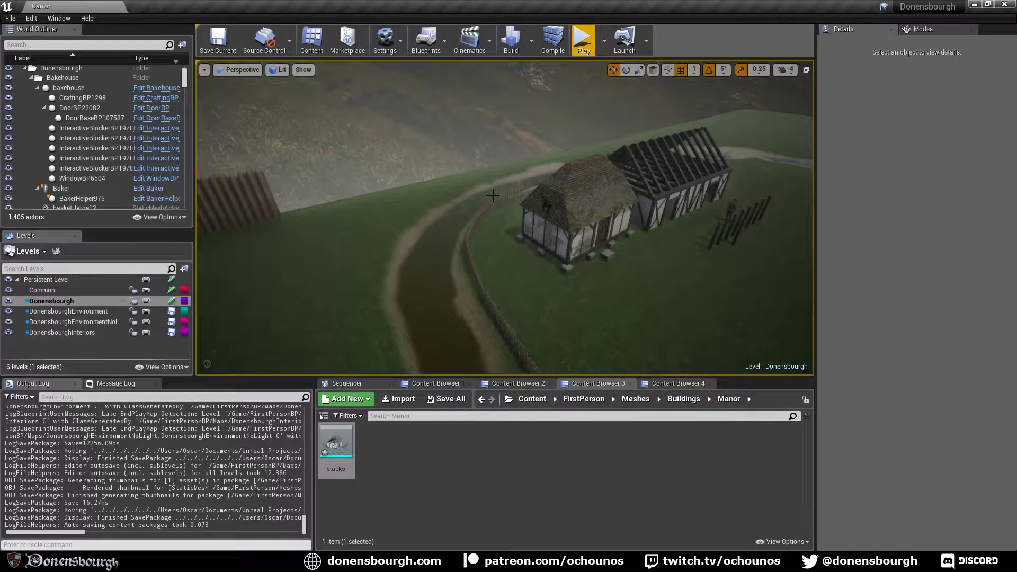
pyautogui.moveTo(385, 227); pyautogui.dragTo(389, 279, button='right')
pyautogui.moveTo(427, 209); pyautogui.dragTo(434, 163, button='right')
pyautogui.moveTo(535, 197); pyautogui.dragTo(400, 218, button='right')
pyautogui.moveTo(464, 228); pyautogui.dragTo(458, 225, button='right')
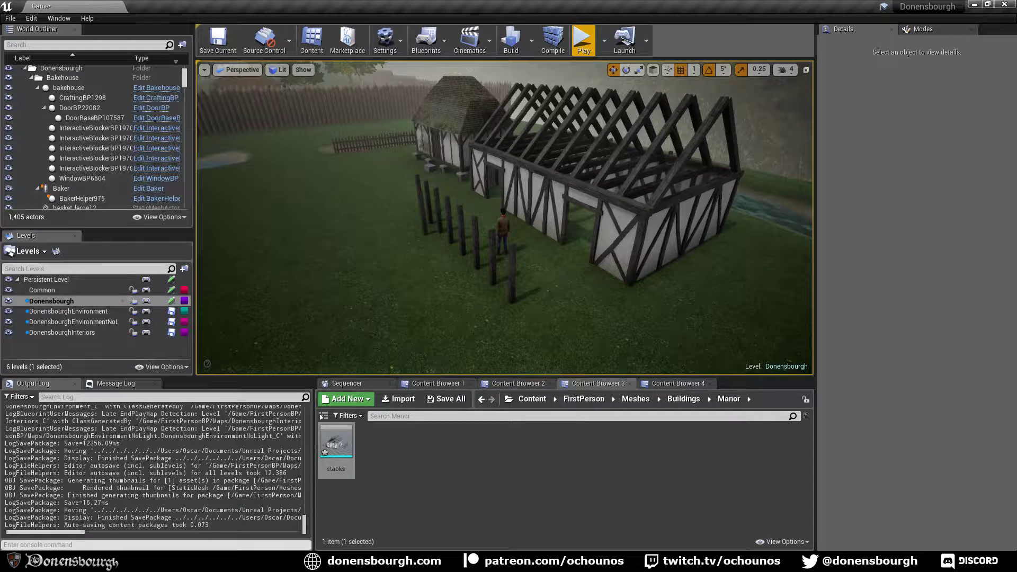
# - Compare the manor house with the stables' open roof framing and the row of posts in front
pyautogui.moveTo(504, 217); pyautogui.dragTo(536, 251, button='right')
pyautogui.moveTo(602, 242); pyautogui.dragTo(525, 219, button='right')
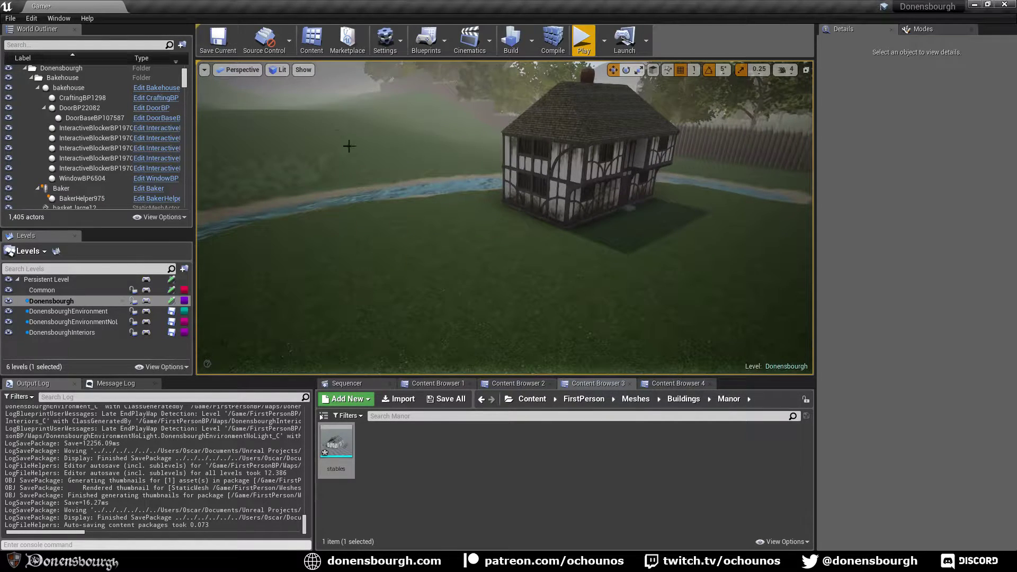
pyautogui.moveTo(382, 206); pyautogui.dragTo(381, 207, button='right')
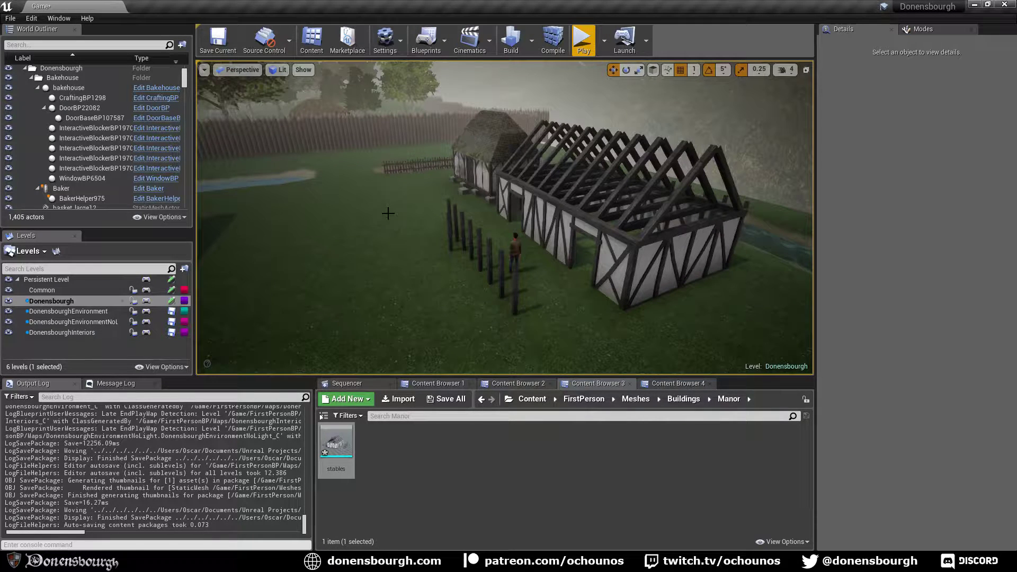
pyautogui.moveTo(456, 247); pyautogui.dragTo(479, 255, button='right')
pyautogui.press('w')
pyautogui.moveTo(724, 238); pyautogui.dragTo(725, 232, button='right')
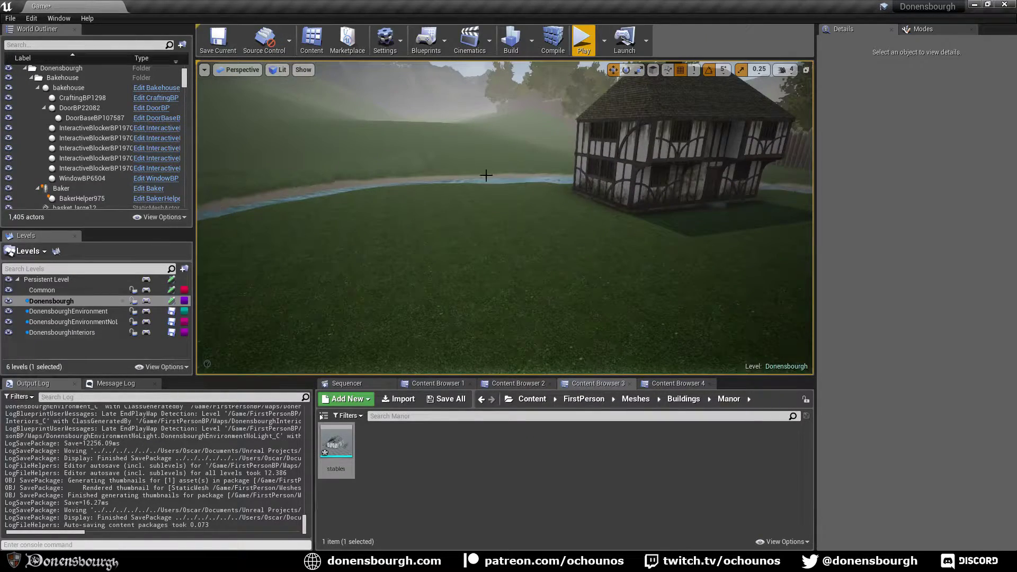
pyautogui.moveTo(486, 174); pyautogui.dragTo(454, 242, button='right')
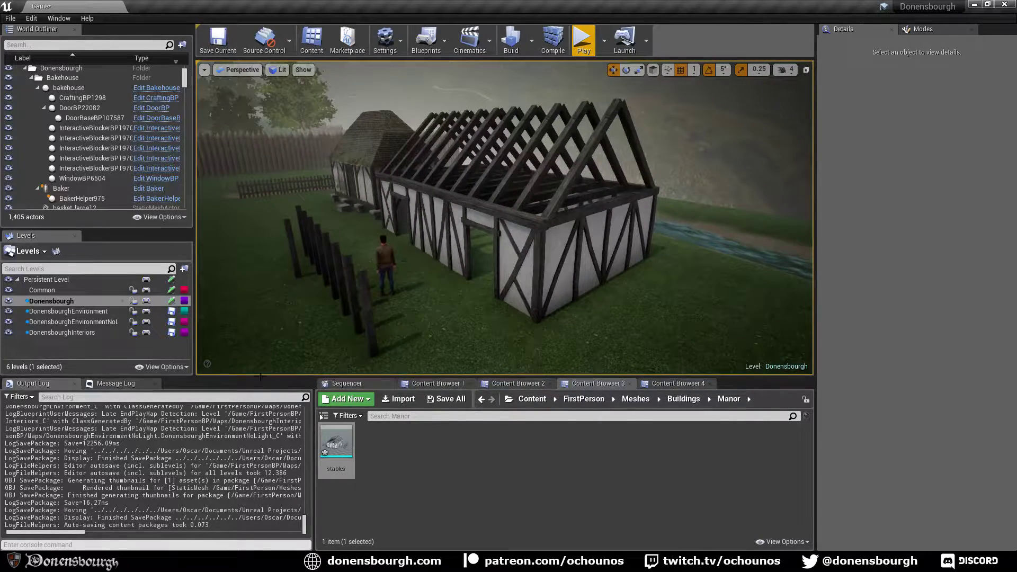
# - Switch to Blender and examine the stables' roof trusses, ending at the front rafter and its tie beam
pyautogui.click(165, 561)
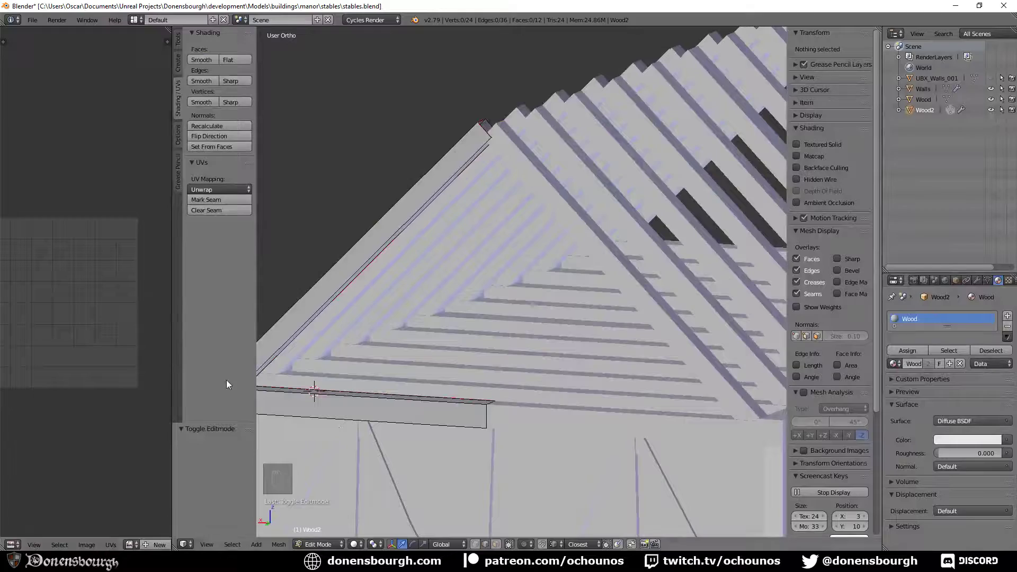
pyautogui.moveTo(479, 306); pyautogui.dragTo(470, 333, button='right')
pyautogui.scroll(-10, 473, 334)
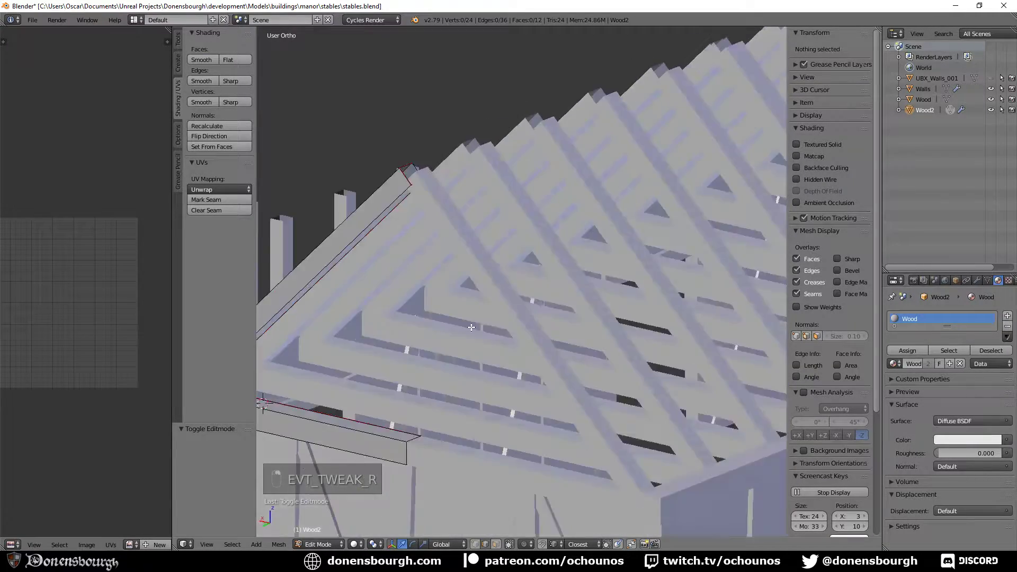
pyautogui.scroll(4, 501, 332)
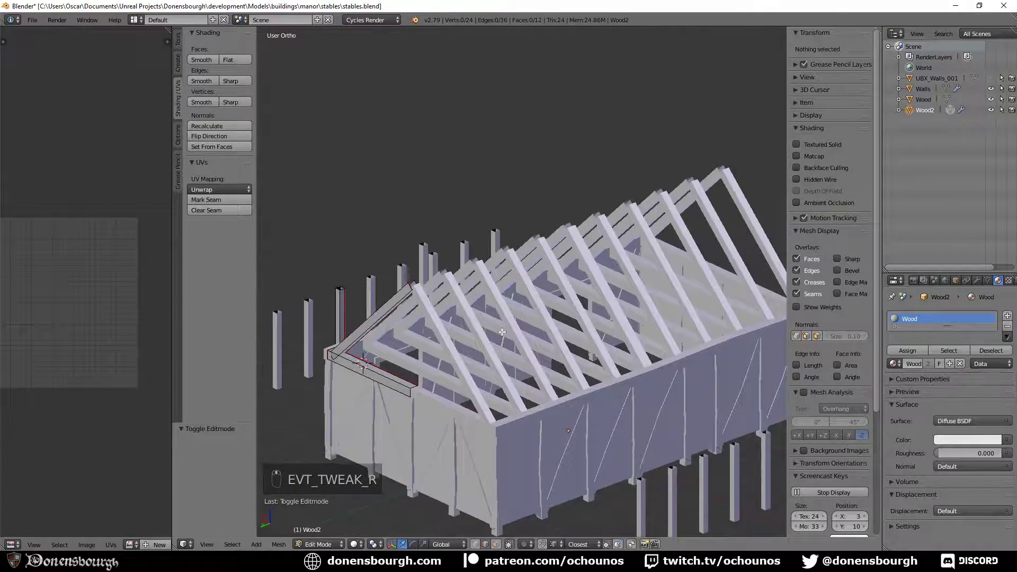
pyautogui.moveTo(493, 313); pyautogui.dragTo(456, 336, button='middle')
pyautogui.scroll(5, 555, 300)
pyautogui.scroll(-6, 553, 298)
pyautogui.scroll(4, 472, 313)
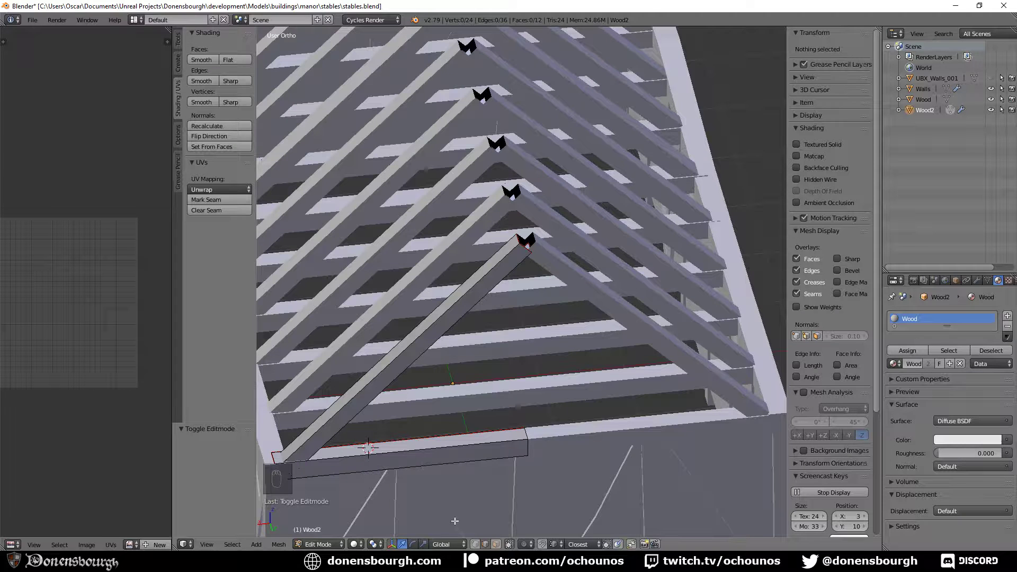
# - Duplicate the front rafter of Wood2 in face selection mode and rotate the copy 89.1° about the Y axis
pyautogui.click(496, 544)
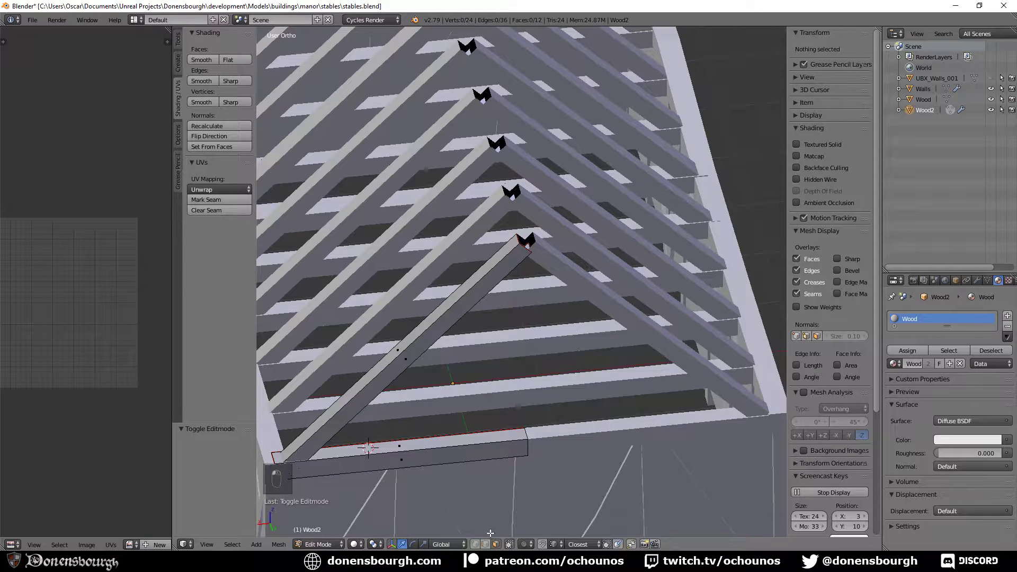
pyautogui.keyDown('alt'); pyautogui.rightClick(455, 321); pyautogui.keyUp('alt')
pyautogui.hotkey('shift', 'd')
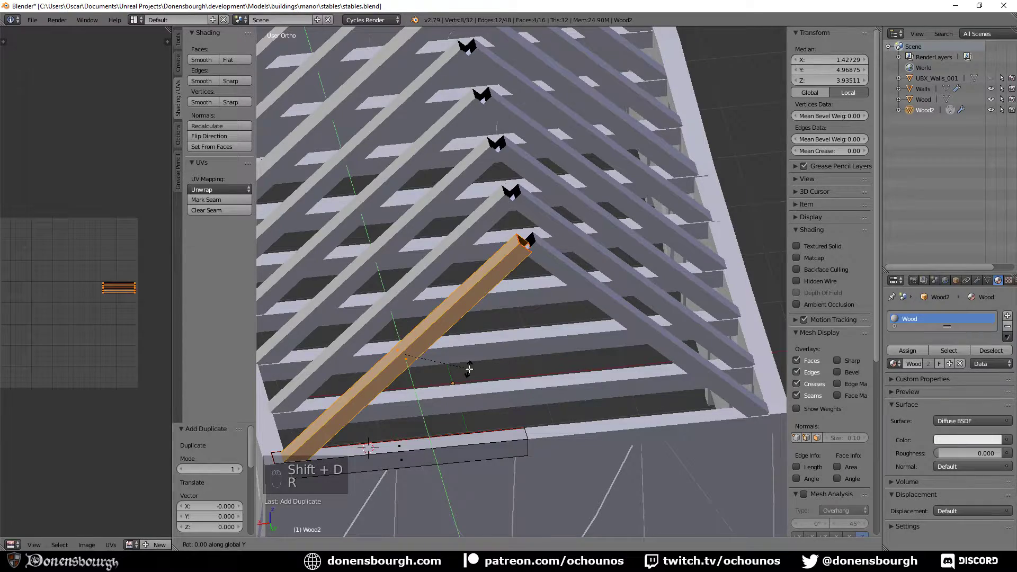
pyautogui.press('r')
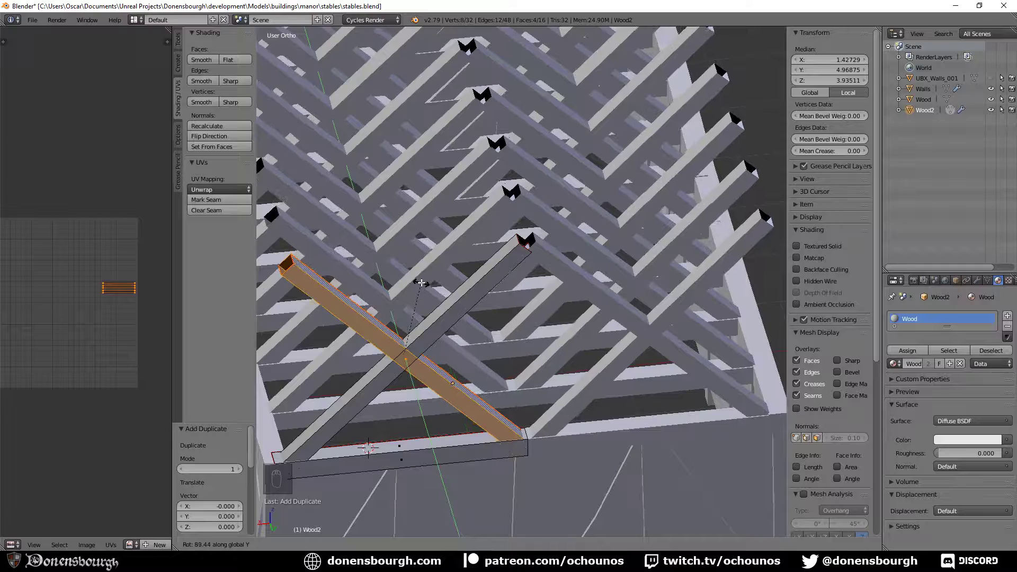
pyautogui.click(421, 285)
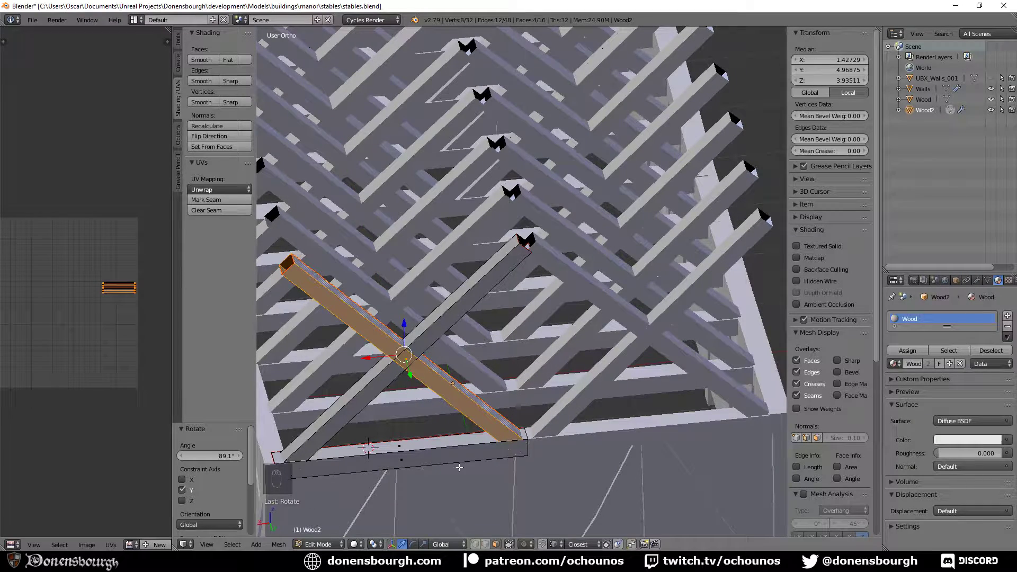
# - Scale the crossing rafter copy uniformly to 0.829 and check it in the orthographic side view
pyautogui.press('s')
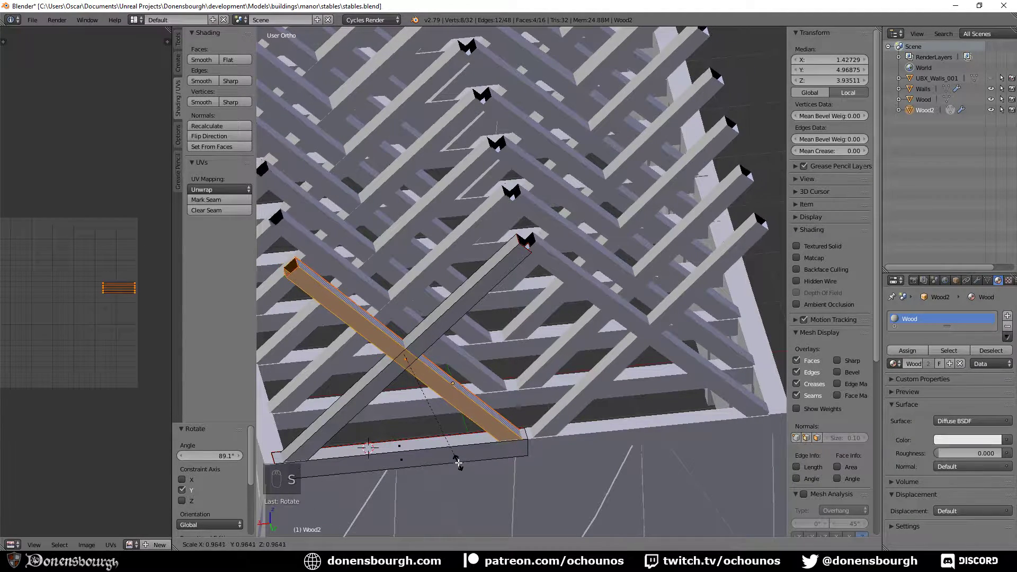
pyautogui.click(449, 460)
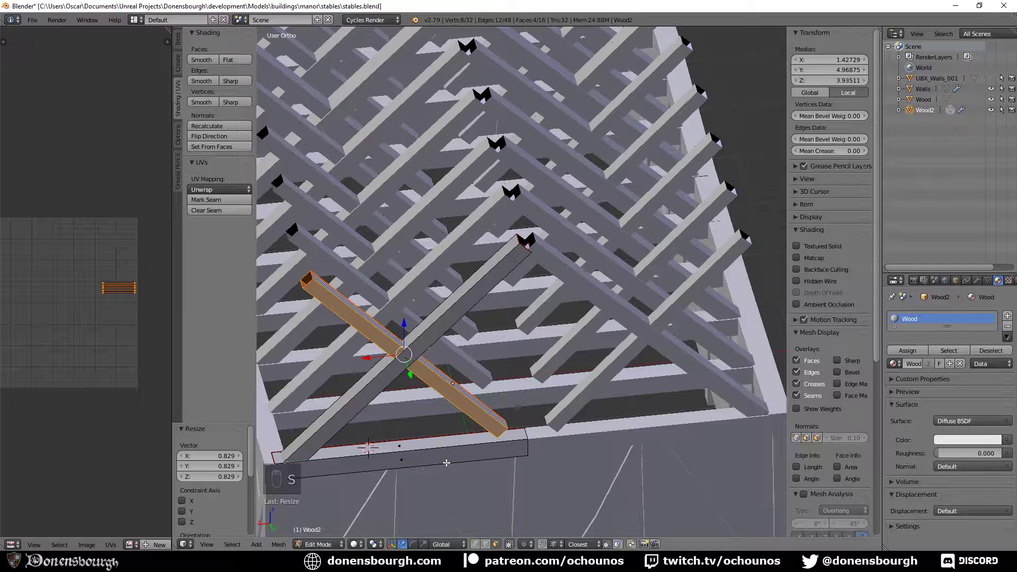
pyautogui.press('KP_1')
pyautogui.press('KP_3')
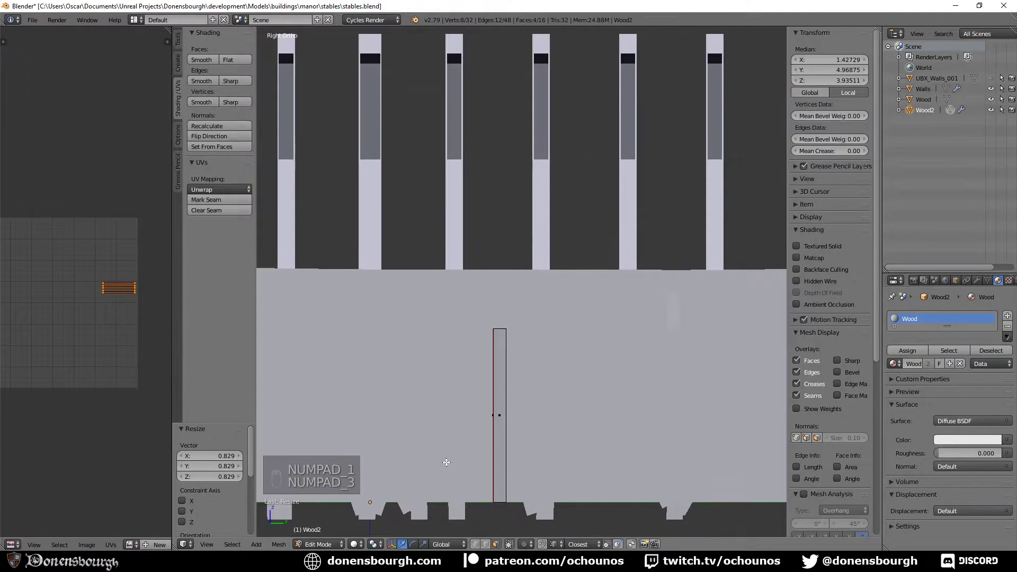
# - In the orthographic back view, move the crossing brace -0.220 along X and -0.249 along Z so its lower end meets the tie beam
pyautogui.press('KP_1')
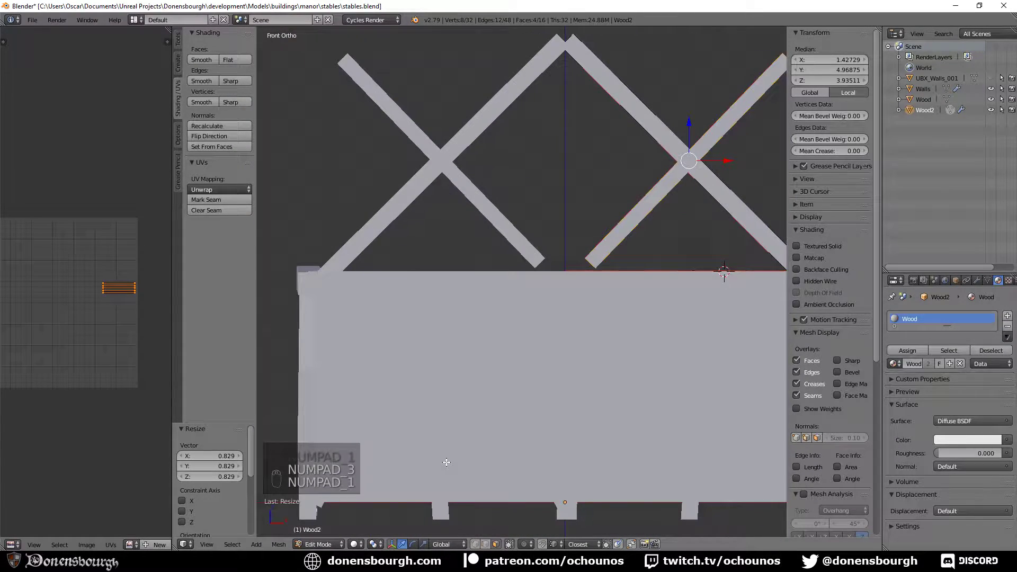
pyautogui.press('ctrl+KP_1')
pyautogui.scroll(-2, 444, 462)
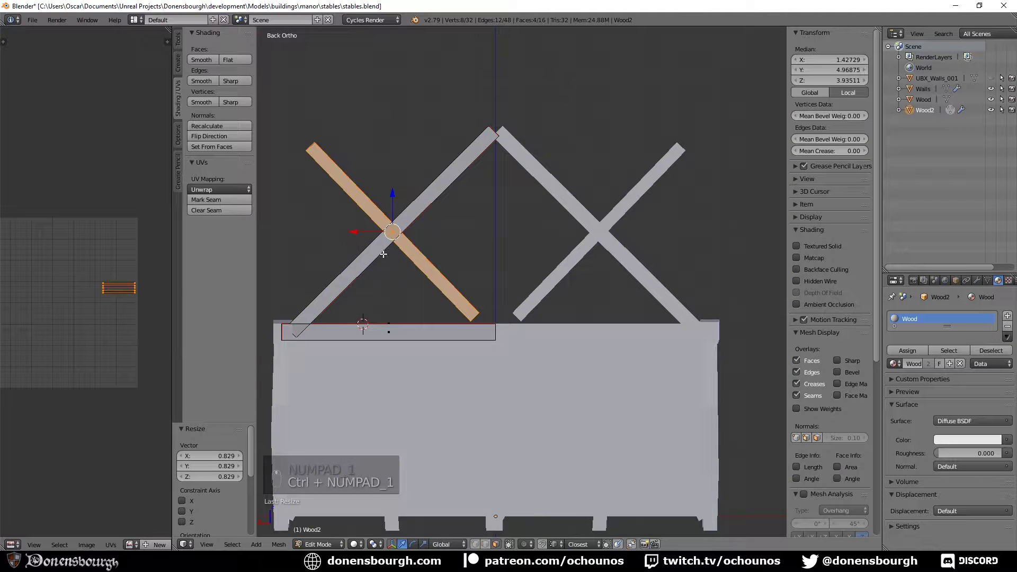
pyautogui.press('g')
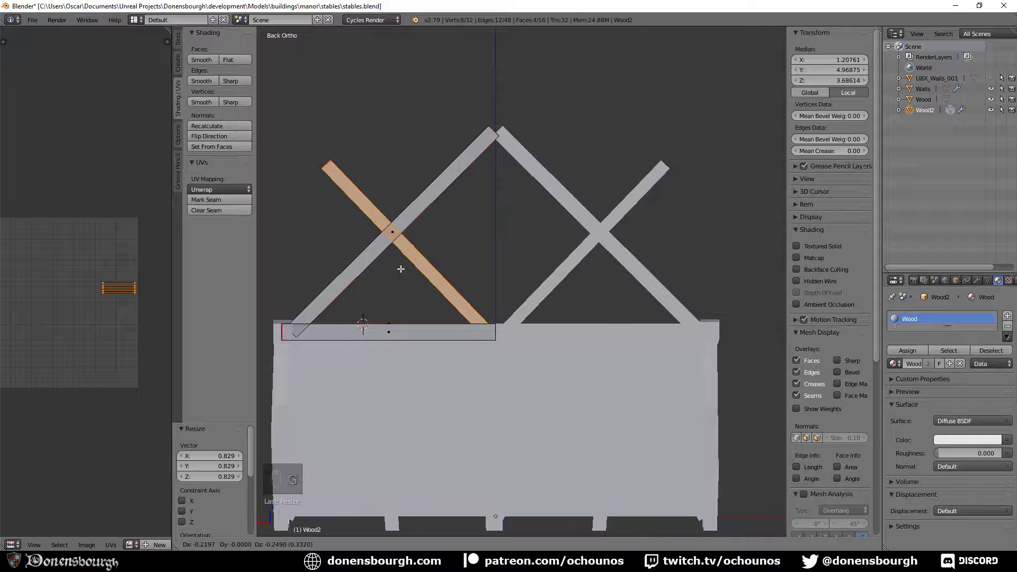
pyautogui.click(401, 269)
pyautogui.scroll(5, 401, 269)
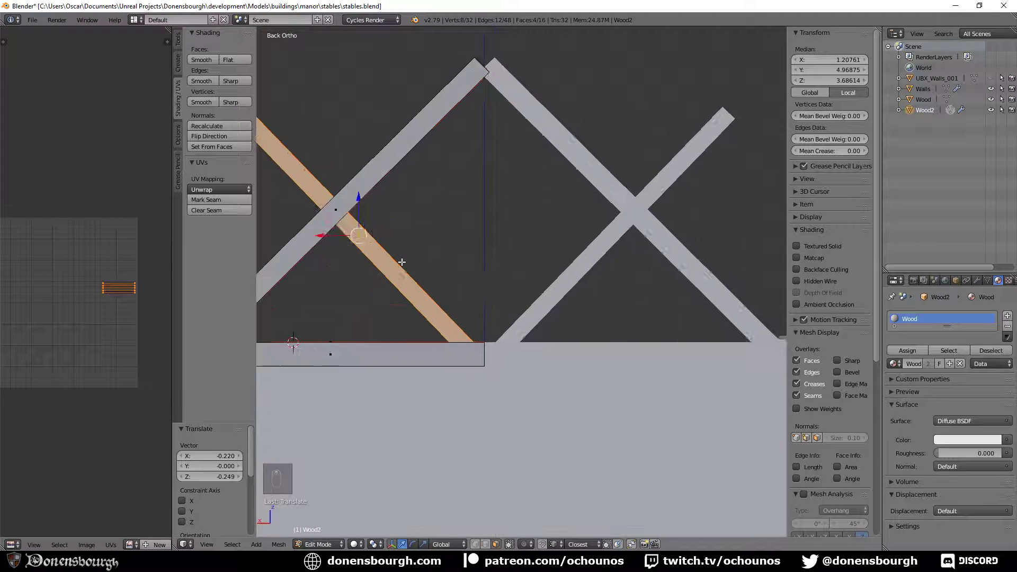
pyautogui.scroll(-2, 373, 236)
pyautogui.scroll(-2, 502, 291)
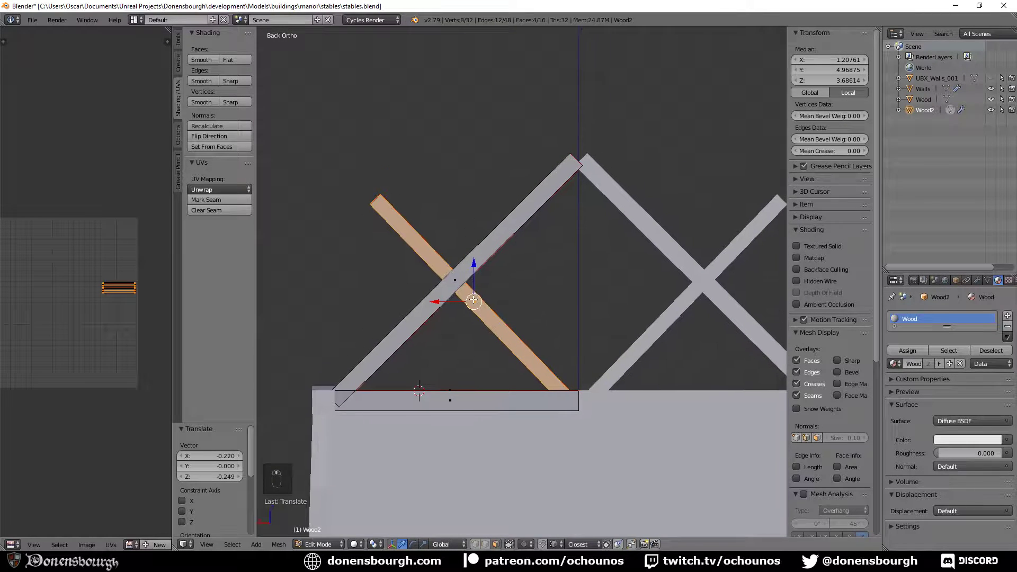
# - Fill the brace's open upper end with a face and slide it along its normal down to the rafter, using the Normal transform orientation
pyautogui.click(492, 546)
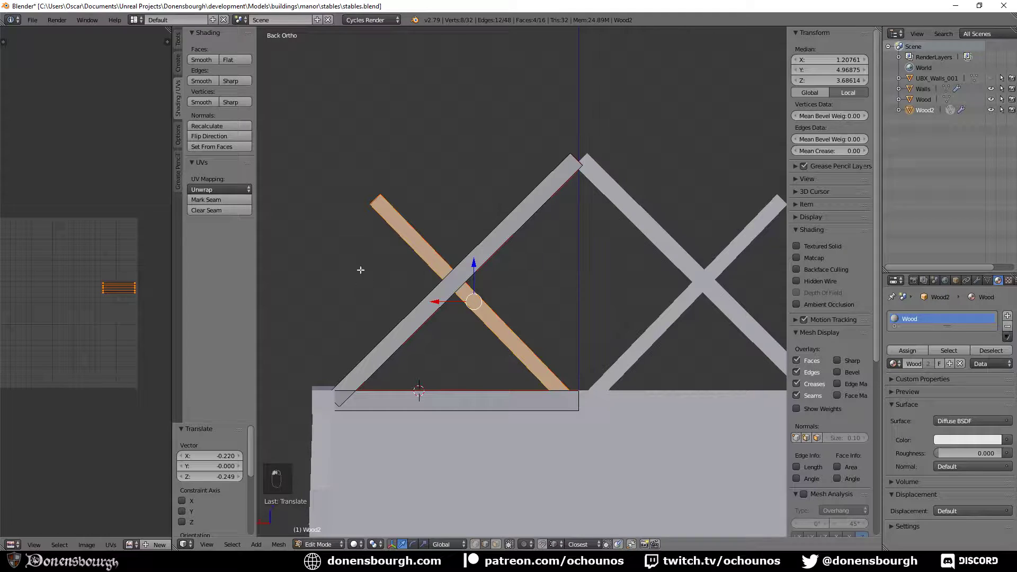
pyautogui.keyDown('alt'); pyautogui.rightClick(370, 206); pyautogui.keyUp('alt')
pyautogui.press('f')
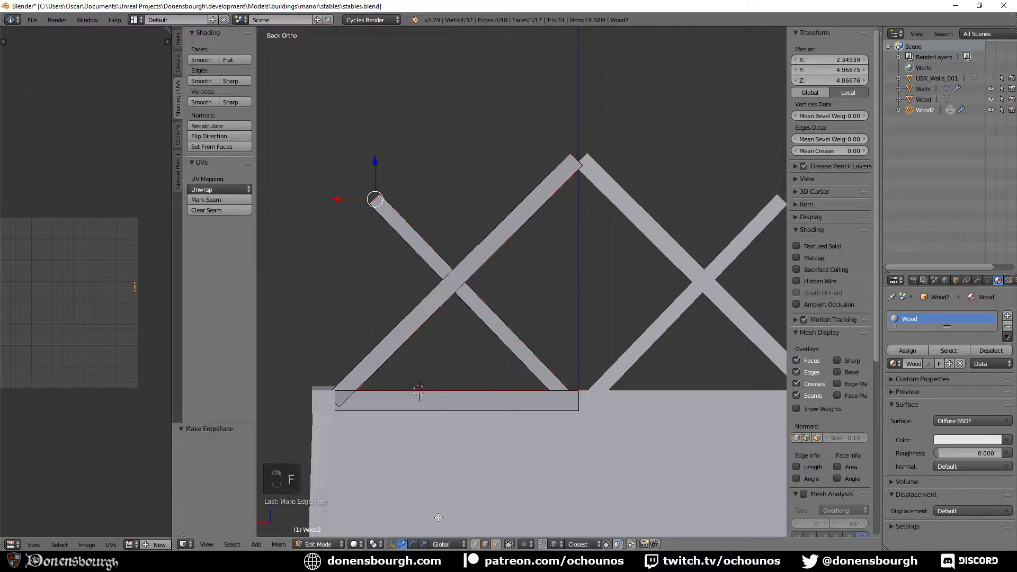
pyautogui.click(448, 544)
pyautogui.click(449, 509)
pyautogui.moveTo(358, 174); pyautogui.dragTo(426, 247)
pyautogui.press('z')
pyautogui.click(425, 248)
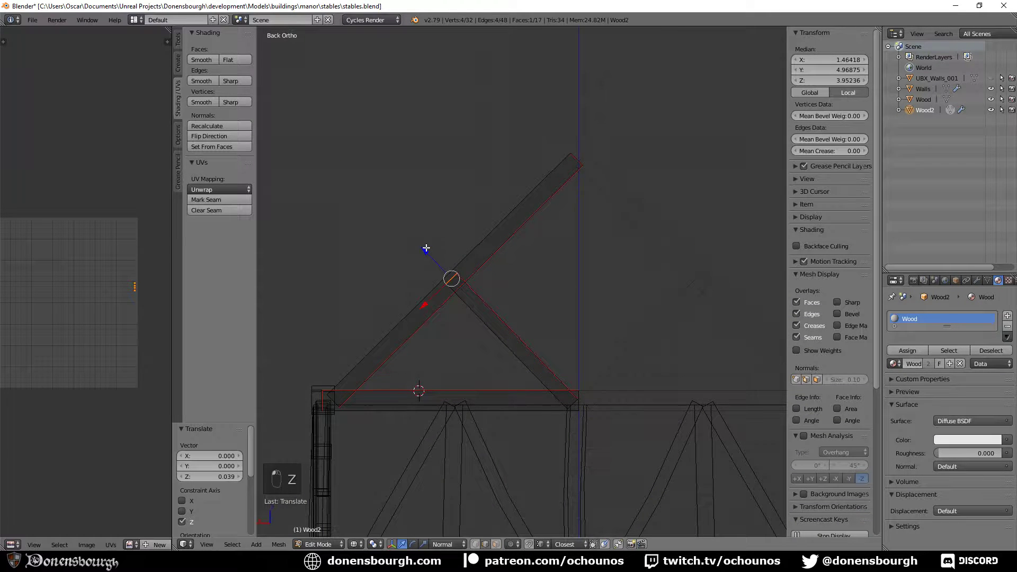
# - Delete the face filling the brace's upper end, then restore the Global transform orientation and solid shading
pyautogui.press('x')
pyautogui.click(424, 247)
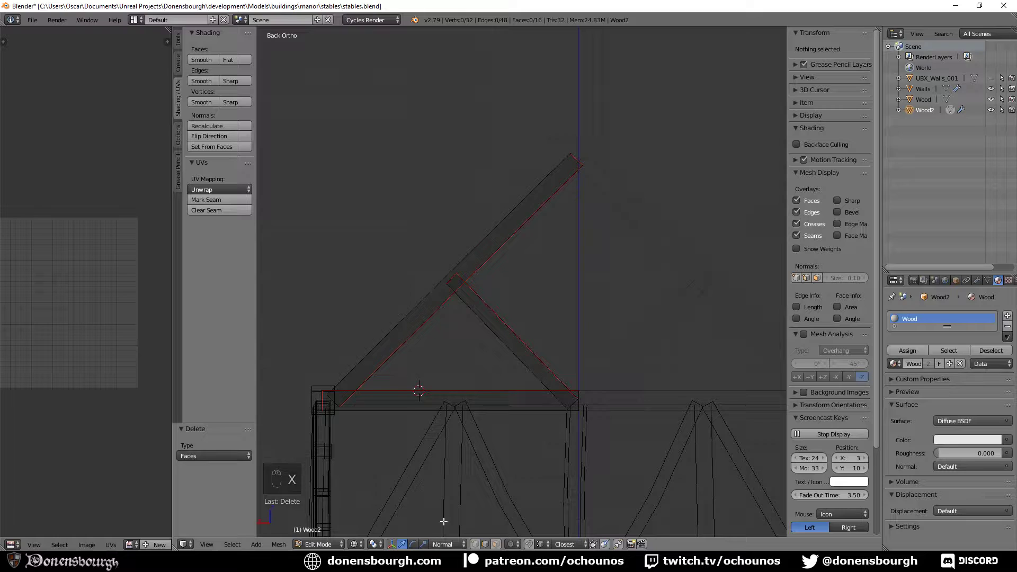
pyautogui.click(449, 544)
pyautogui.click(439, 484)
pyautogui.press('z')
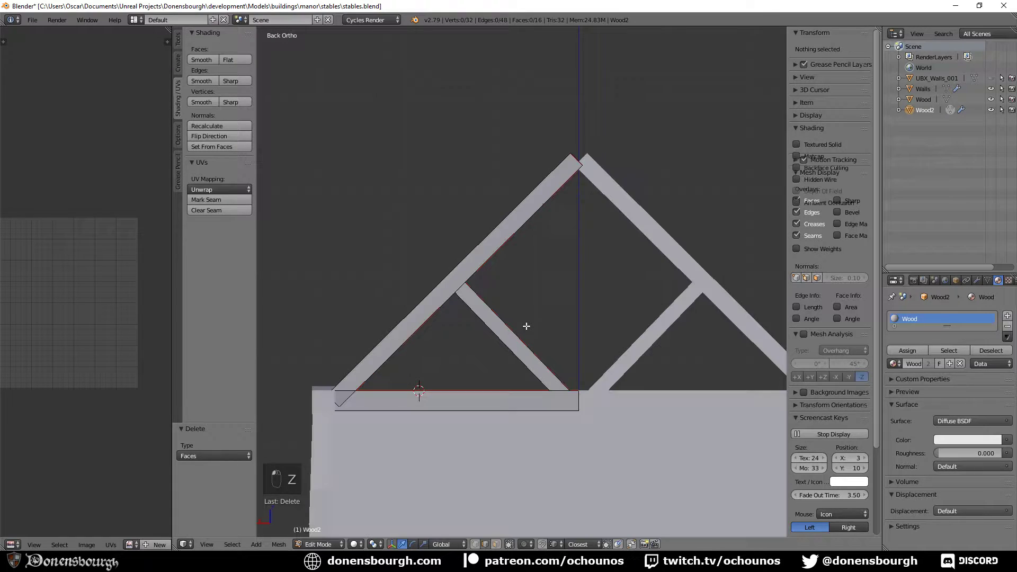
# - Duplicate the third post from the near end of the front row and move the copy into the front truss, raising it 2.569
pyautogui.scroll(-2, 526, 324)
pyautogui.moveTo(527, 325)
pyautogui.mouseDown(button='middle')
pyautogui.moveTo(541, 352)
pyautogui.moveTo(512, 317)
pyautogui.moveTo(526, 327)
pyautogui.mouseUp(button='middle')
pyautogui.scroll(4, 513, 316)
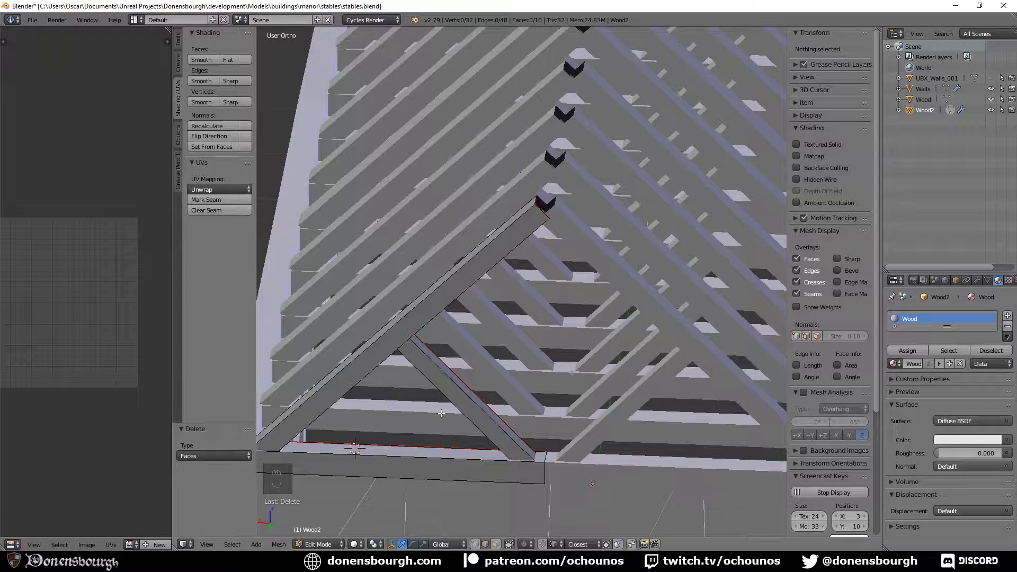
pyautogui.moveTo(322, 419); pyautogui.dragTo(486, 394, button='middle')
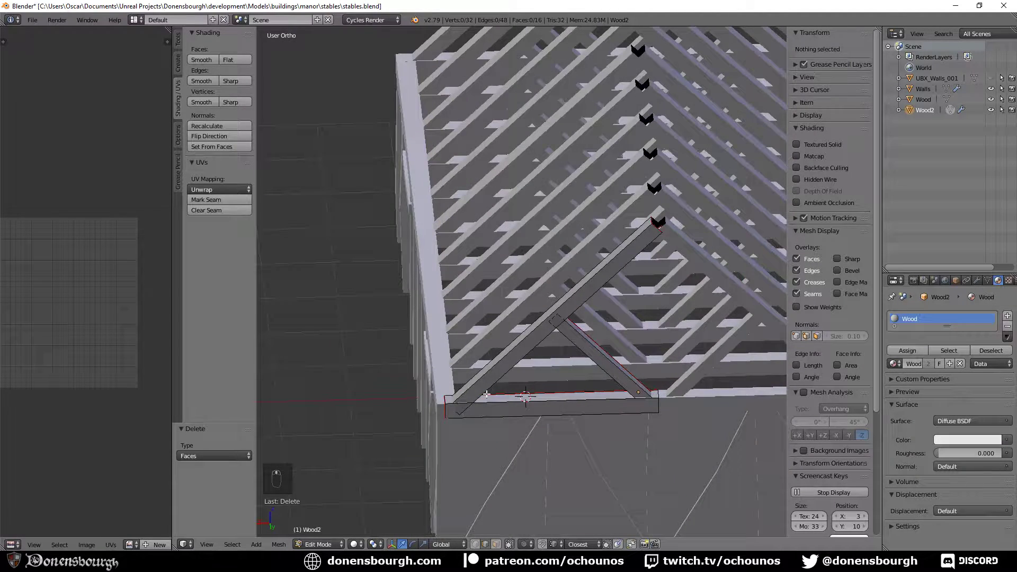
pyautogui.scroll(-8, 486, 394)
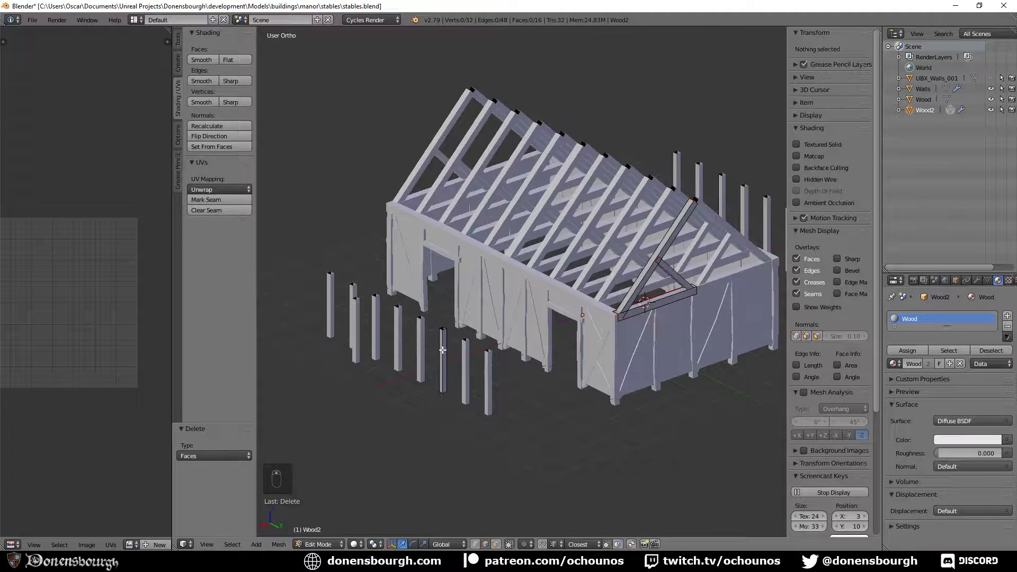
pyautogui.keyDown('alt'); pyautogui.rightClick(443, 350); pyautogui.keyUp('alt')
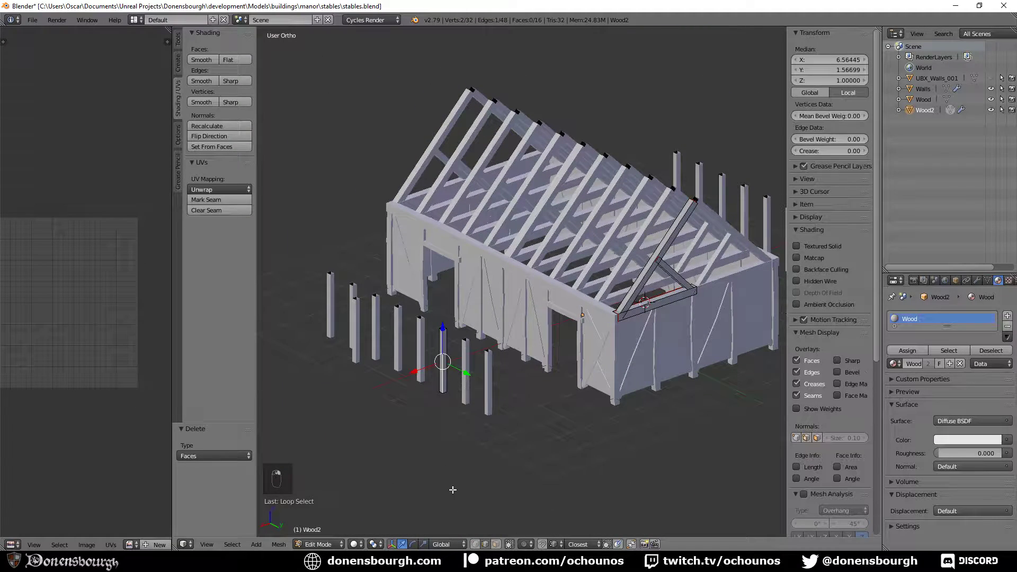
pyautogui.keyDown('ctrl'); pyautogui.click(495, 544); pyautogui.keyUp('ctrl')
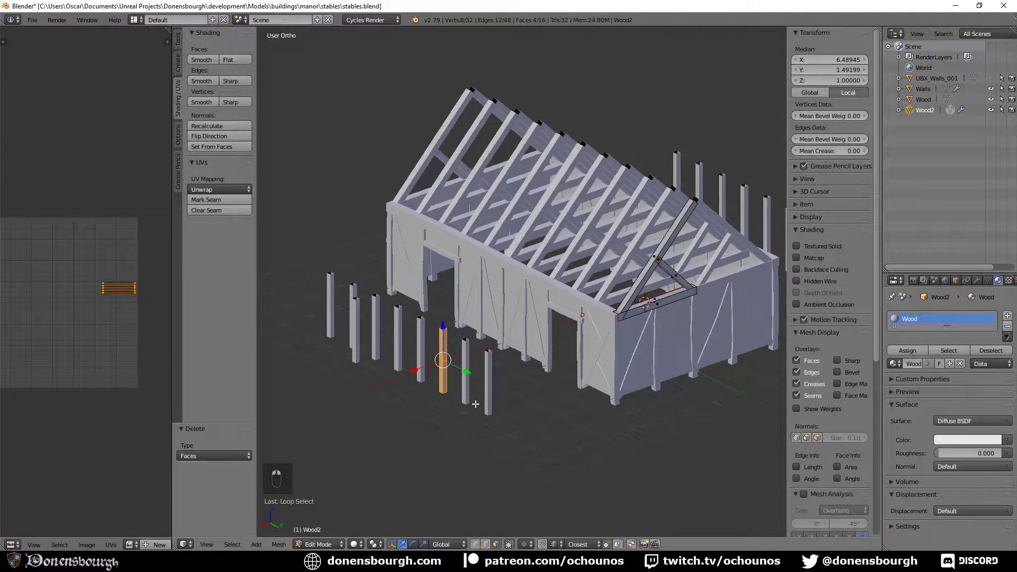
pyautogui.hotkey('shift', 'd')
pyautogui.moveTo(431, 366); pyautogui.dragTo(646, 238)
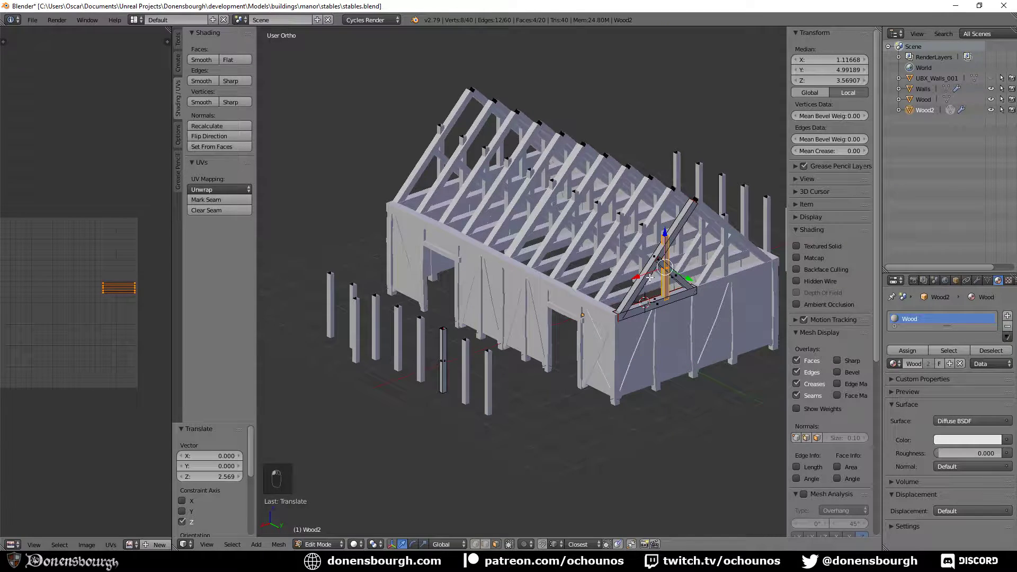
pyautogui.moveTo(650, 278); pyautogui.dragTo(667, 271)
# - Centre the copied post under the ridge by setting its median X to 0
pyautogui.scroll(5, 643, 403)
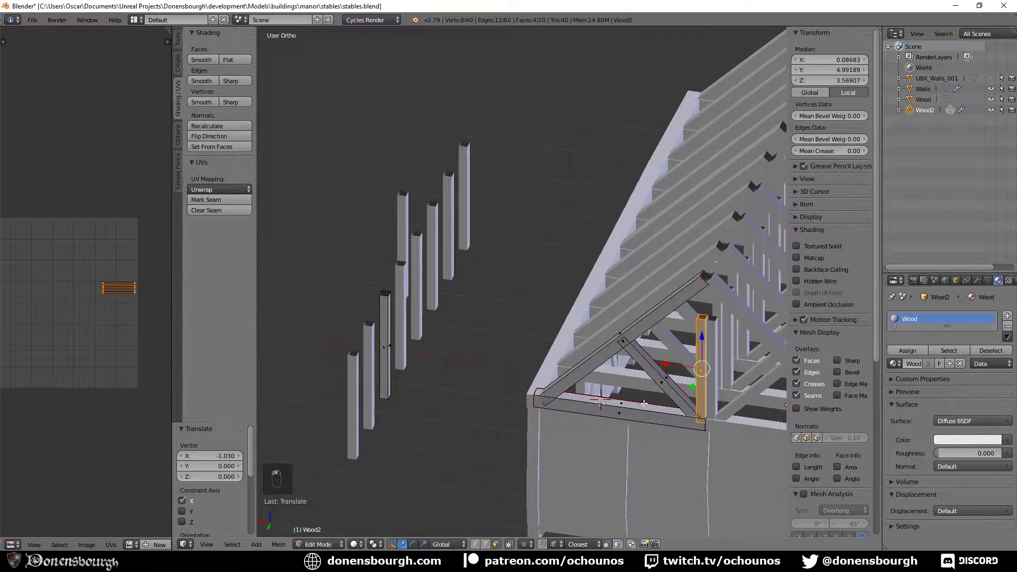
pyautogui.scroll(6, 644, 404)
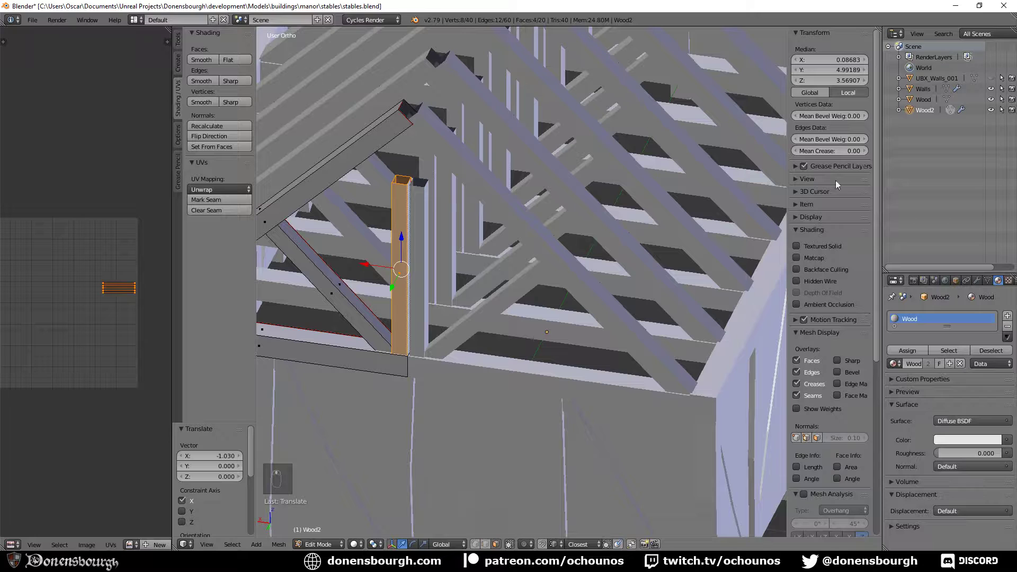
pyautogui.click(831, 62)
pyautogui.write('0')
pyautogui.press('Return')
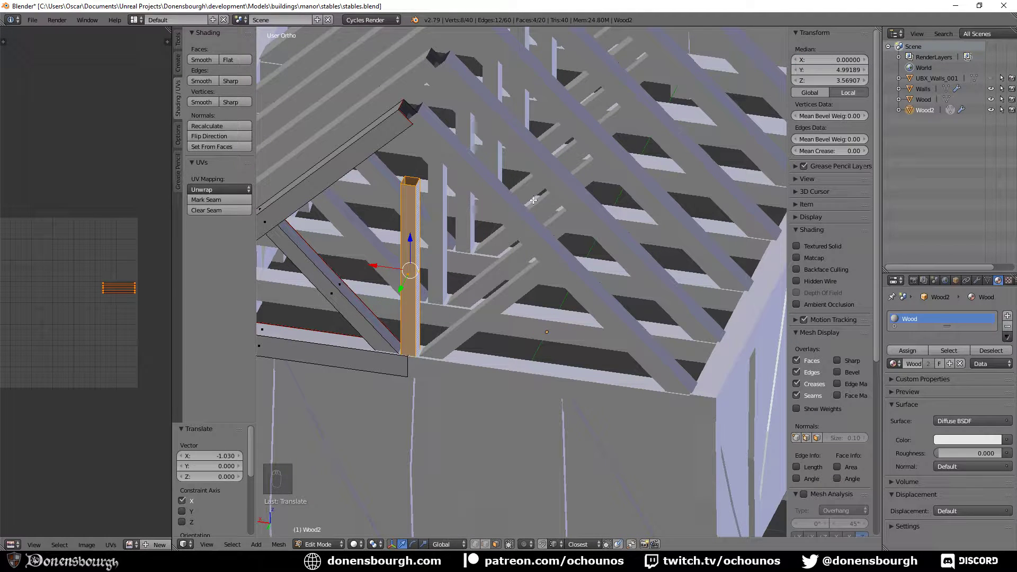
# - Scale the centre post up to about 1.1 and move it -0.023 along Y and 0.072 along Z to seat it on the tie beam
pyautogui.moveTo(374, 395); pyautogui.dragTo(506, 362, button='middle')
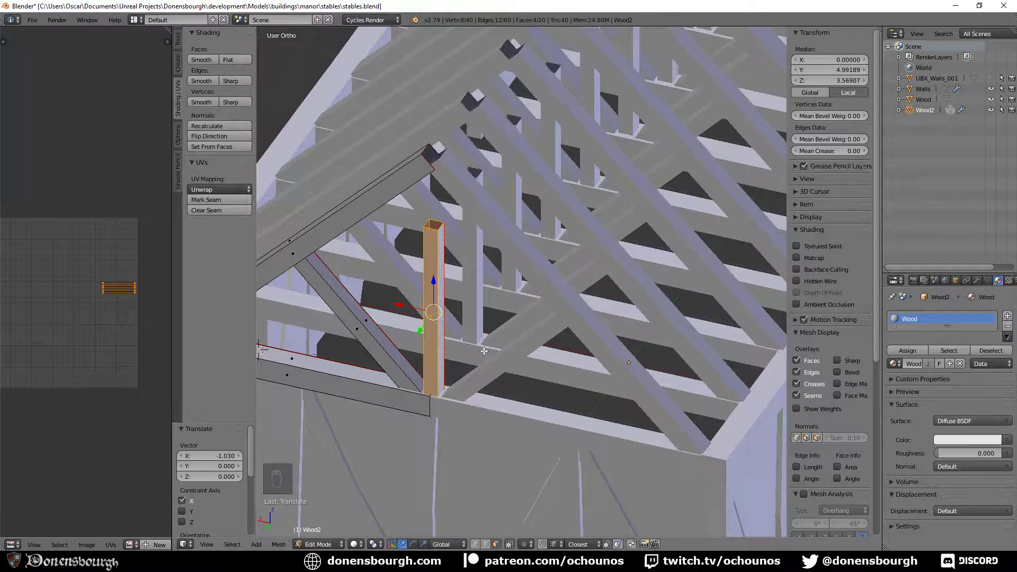
pyautogui.moveTo(484, 351); pyautogui.dragTo(475, 320, button='middle')
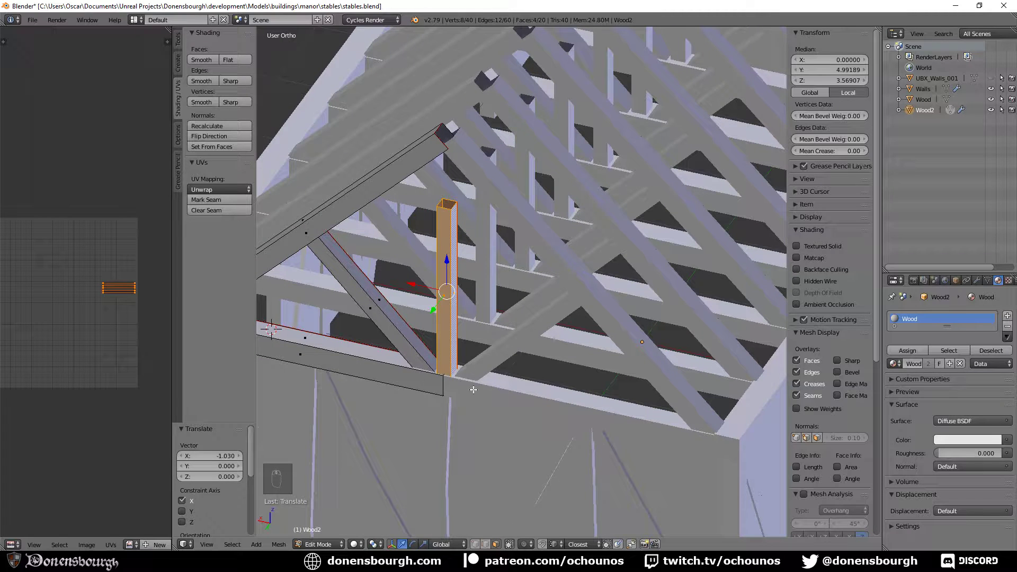
pyautogui.press('s')
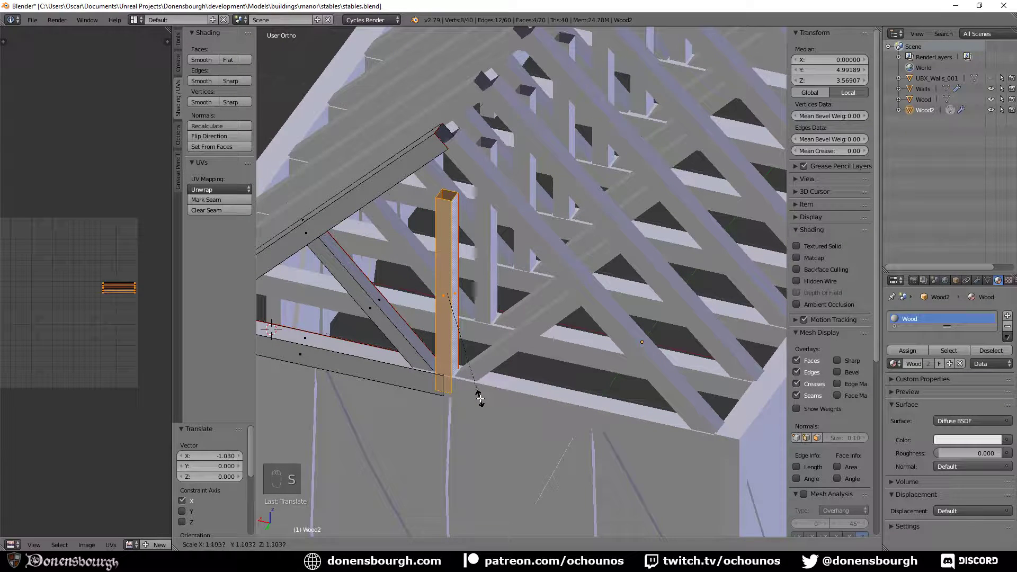
pyautogui.click(479, 398)
pyautogui.moveTo(479, 398); pyautogui.dragTo(495, 405, button='middle')
pyautogui.moveTo(372, 488); pyautogui.dragTo(374, 486)
pyautogui.moveTo(395, 480); pyautogui.dragTo(418, 446, button='middle')
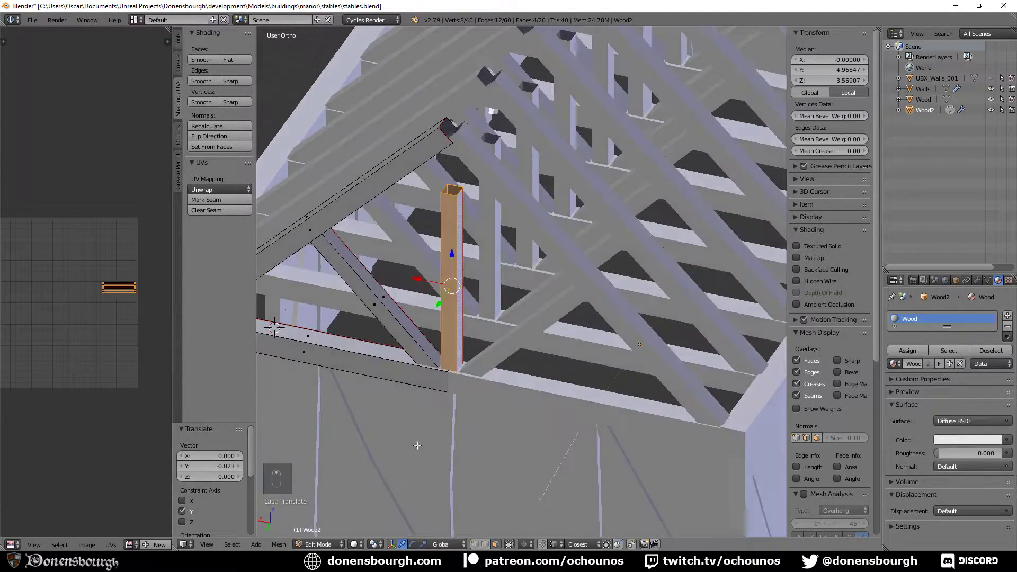
pyautogui.moveTo(451, 255)
pyautogui.mouseDown()
pyautogui.moveTo(453, 246)
pyautogui.moveTo(454, 255)
pyautogui.mouseUp()
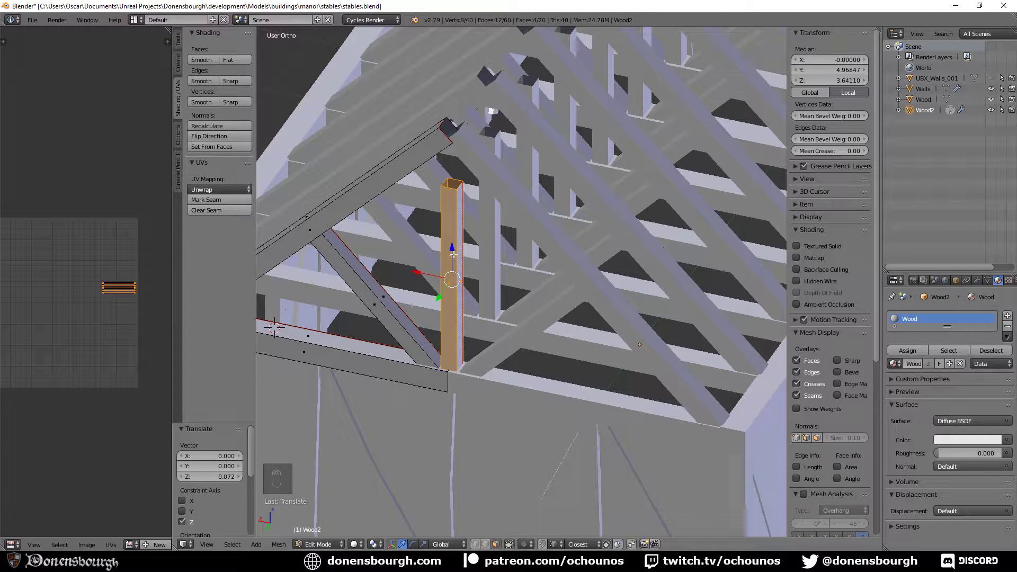
# - Select the centre post's top edge loop and raise it 0.612 along Z to reach the ridge
pyautogui.click(485, 545)
pyautogui.keyDown('alt'); pyautogui.rightClick(451, 185); pyautogui.keyUp('alt')
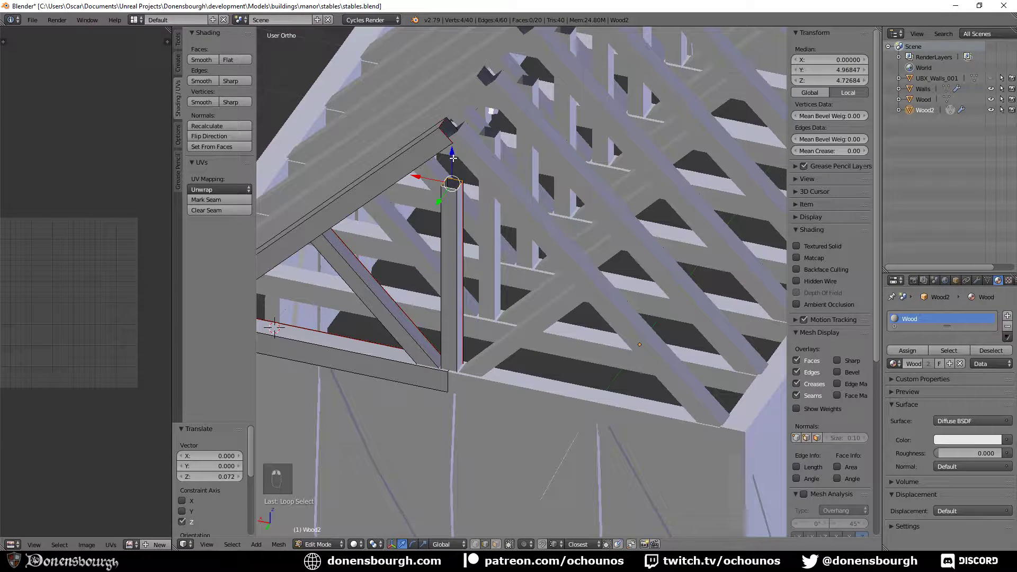
pyautogui.moveTo(453, 158); pyautogui.dragTo(459, 104)
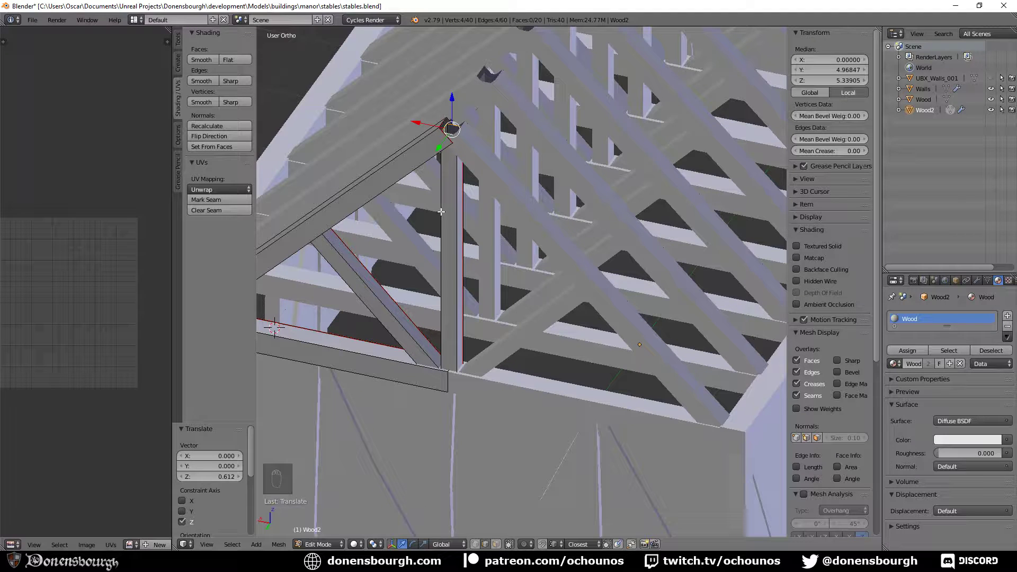
# - Add a plane of radius 1 to the Wood2 mesh at the 3D cursor by the front truss
pyautogui.keyDown('shift'); pyautogui.moveTo(441, 239); pyautogui.dragTo(414, 328, button='middle'); pyautogui.keyUp('shift')
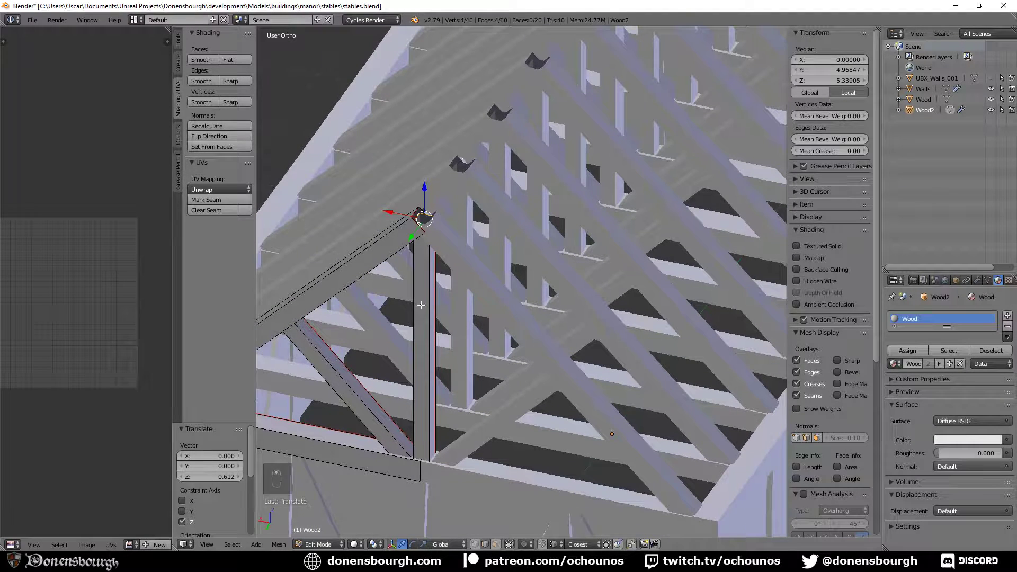
pyautogui.click(255, 544)
pyautogui.click(267, 535)
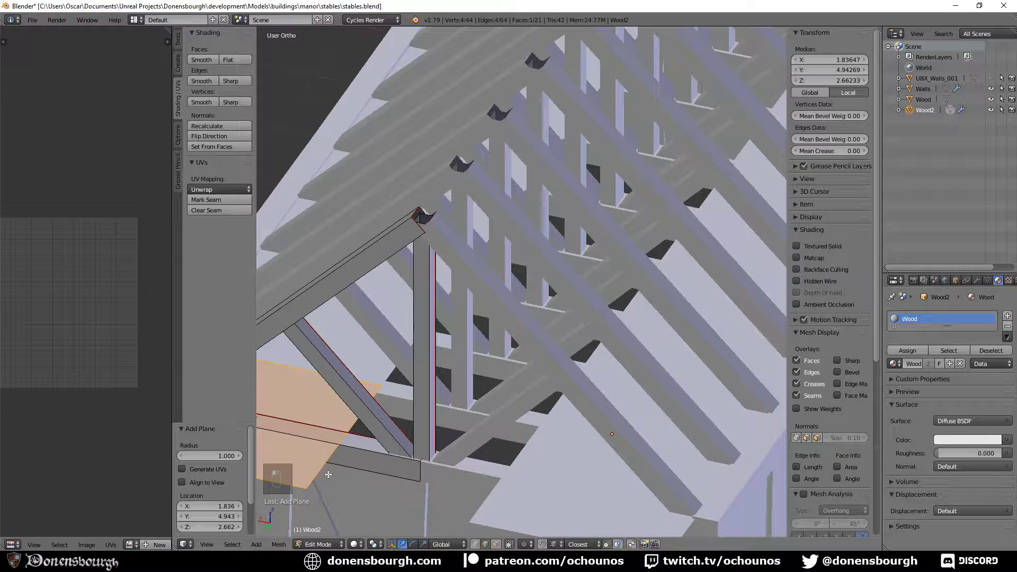
# - Delete the newly added plane from the Wood2 mesh
pyautogui.scroll(-5, 354, 466)
pyautogui.moveTo(366, 345); pyautogui.dragTo(451, 389)
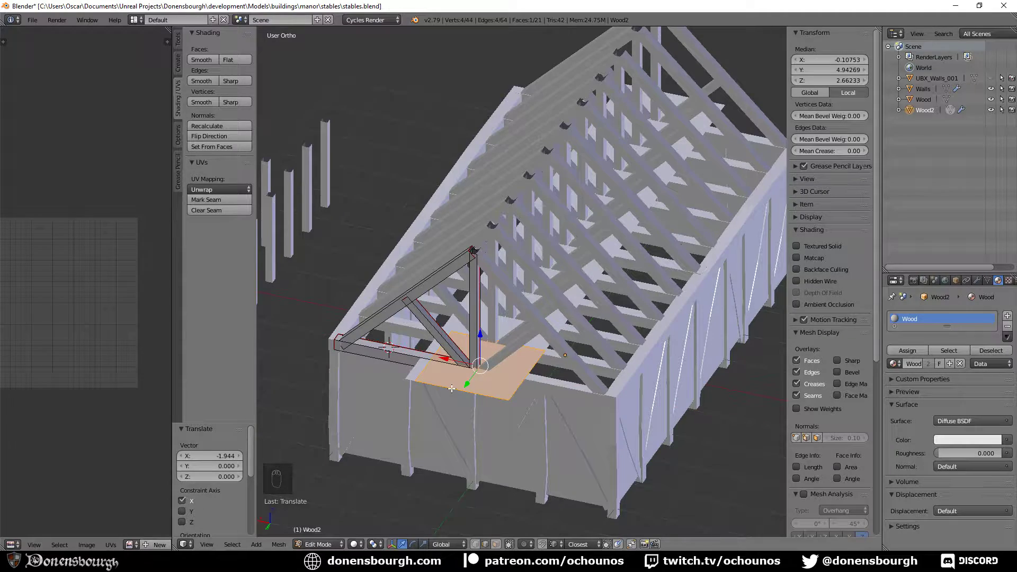
pyautogui.press('x')
pyautogui.click(452, 392)
pyautogui.moveTo(453, 393); pyautogui.dragTo(454, 415, button='middle')
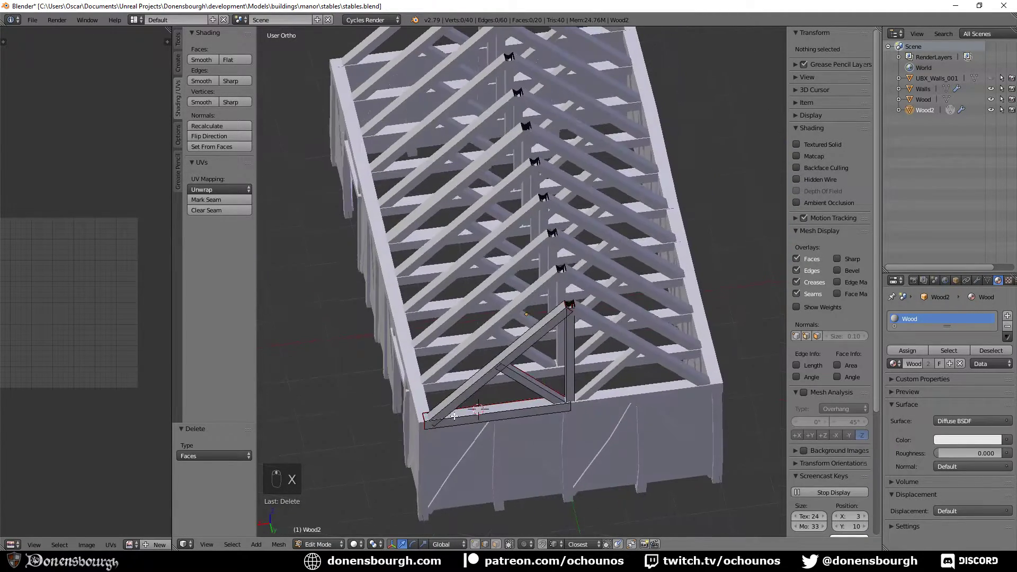
# - Switch editing to the Wood object and add a plane to its mesh
pyautogui.press('Tab')
pyautogui.click(412, 386)
pyautogui.press('Tab')
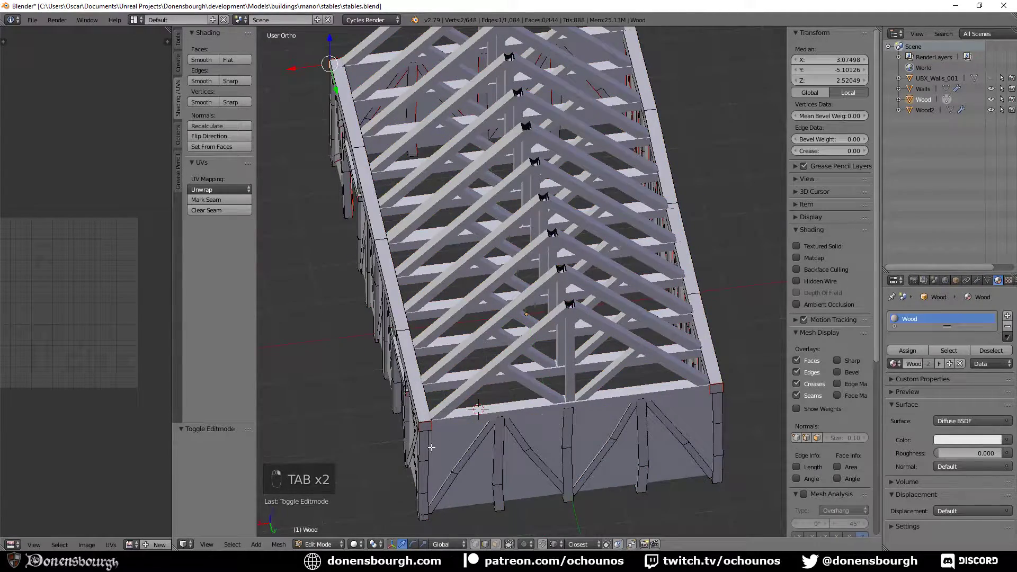
pyautogui.click(257, 544)
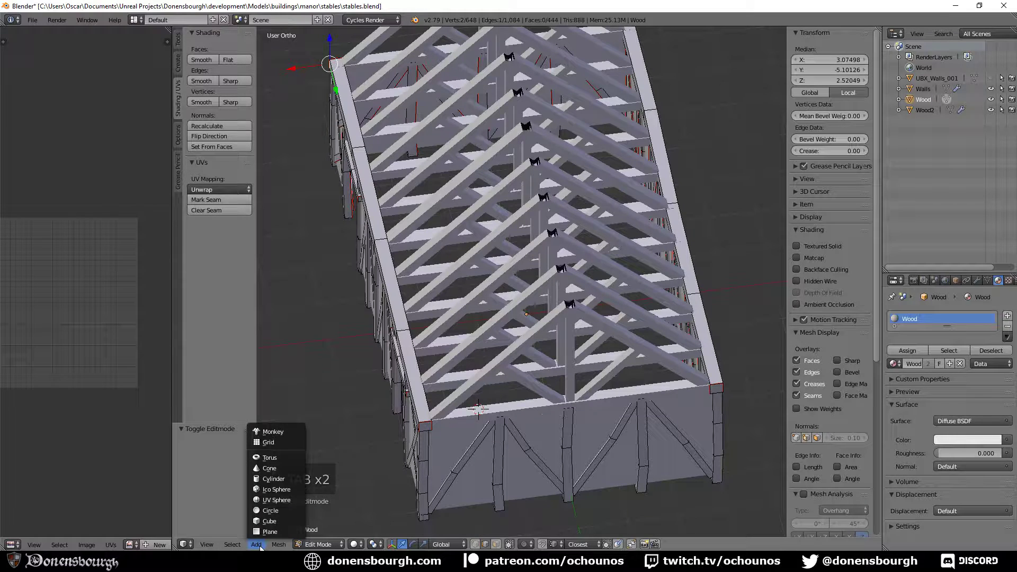
pyautogui.click(273, 532)
# - Move the plane along X to about the roof's centreline and raise it to the ridge at about Z 5.152
pyautogui.moveTo(450, 414); pyautogui.dragTo(535, 407)
pyautogui.moveTo(575, 373); pyautogui.dragTo(575, 286)
pyautogui.moveTo(575, 286); pyautogui.dragTo(527, 292, button='middle')
pyautogui.scroll(4, 492, 195)
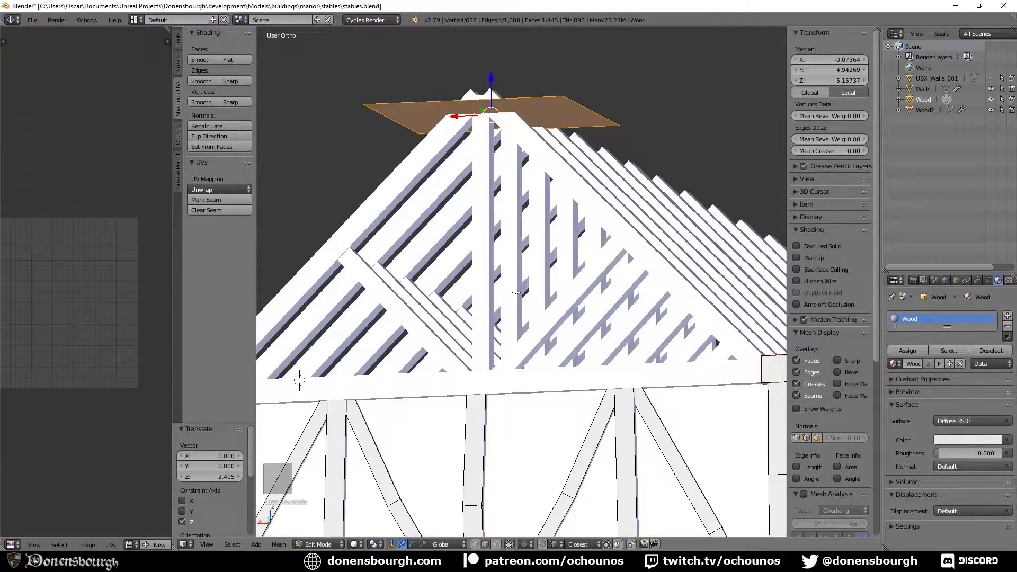
pyautogui.scroll(2, 527, 292)
pyautogui.moveTo(515, 143); pyautogui.dragTo(513, 139)
pyautogui.moveTo(514, 140); pyautogui.dragTo(535, 318, button='middle')
# - Move the plane's outer edge about -0.83 along Y to line up with the end truss
pyautogui.press('KP_7')
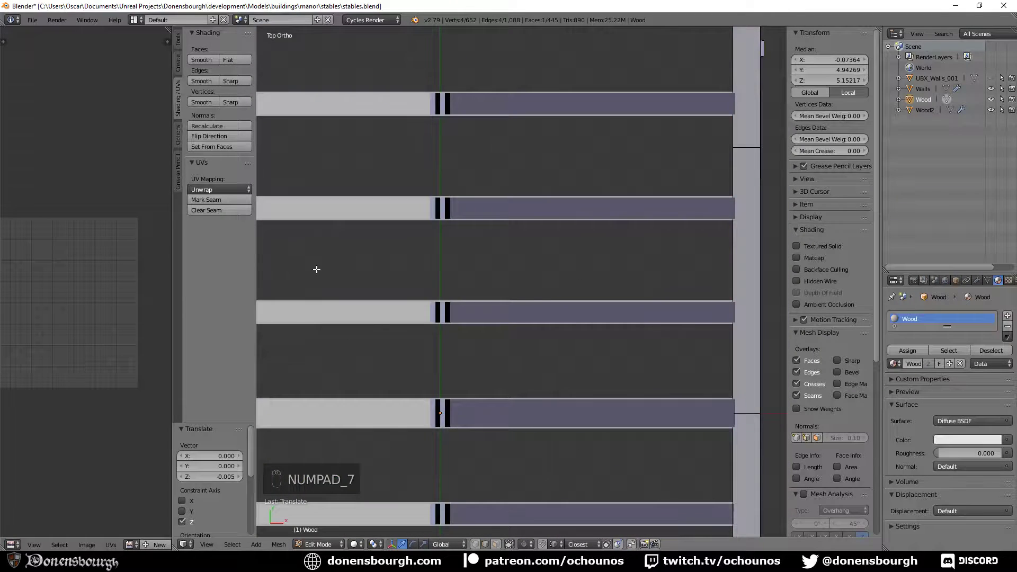
pyautogui.scroll(-3, 318, 268)
pyautogui.keyDown('shift'); pyautogui.moveTo(402, 276); pyautogui.dragTo(405, 322, button='middle'); pyautogui.keyUp('shift')
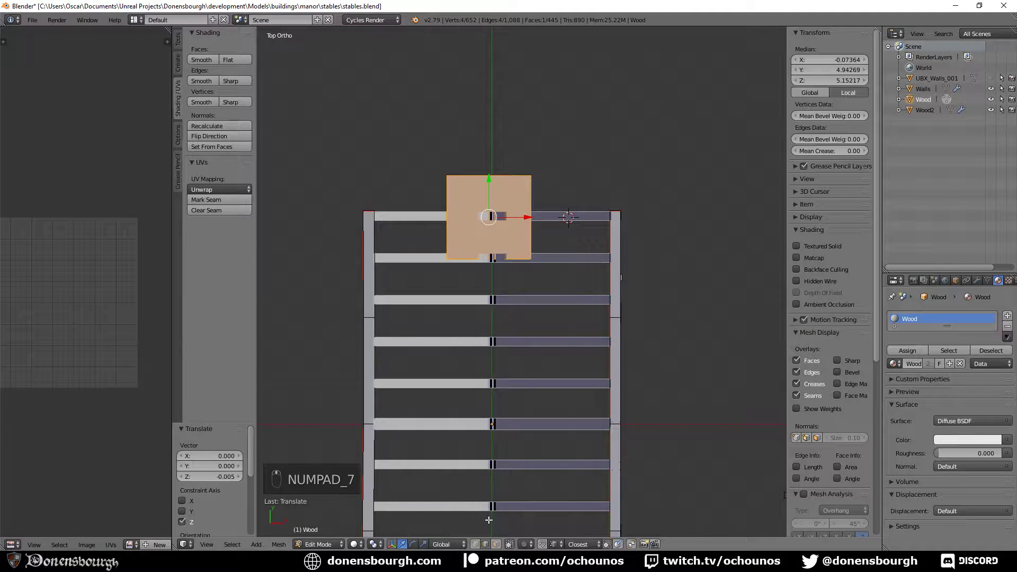
pyautogui.click(497, 546)
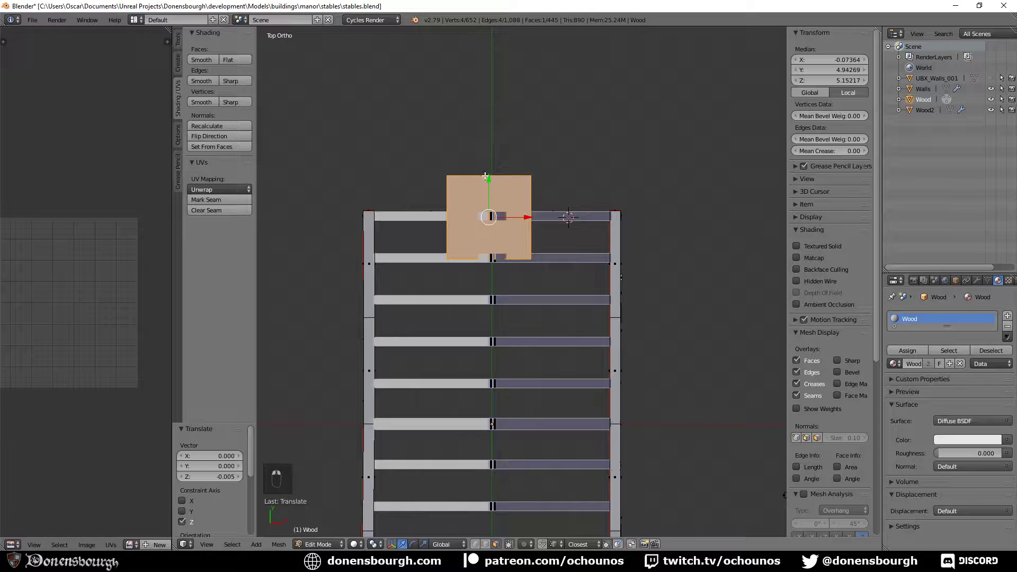
pyautogui.scroll(4, 486, 304)
pyautogui.keyDown('shift'); pyautogui.moveTo(490, 194); pyautogui.dragTo(477, 330, button='middle'); pyautogui.keyUp('shift')
pyautogui.rightClick(442, 206)
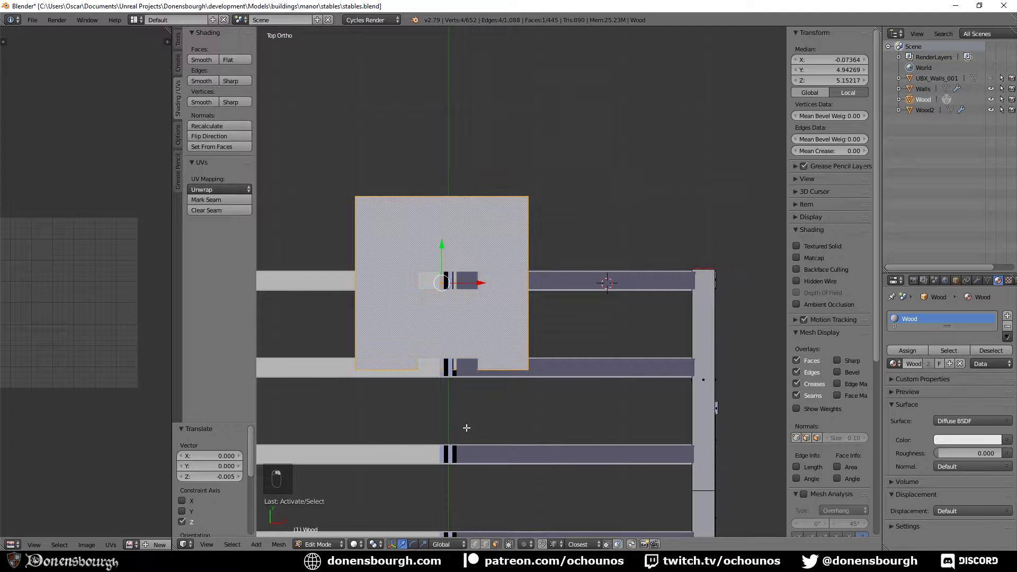
pyautogui.rightClick(443, 189)
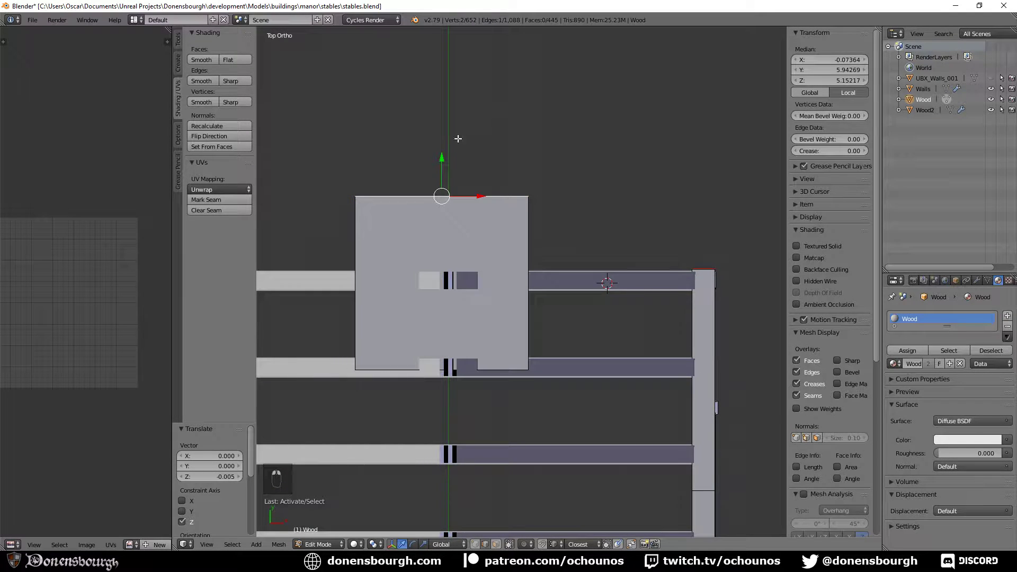
pyautogui.moveTo(442, 152); pyautogui.dragTo(444, 223)
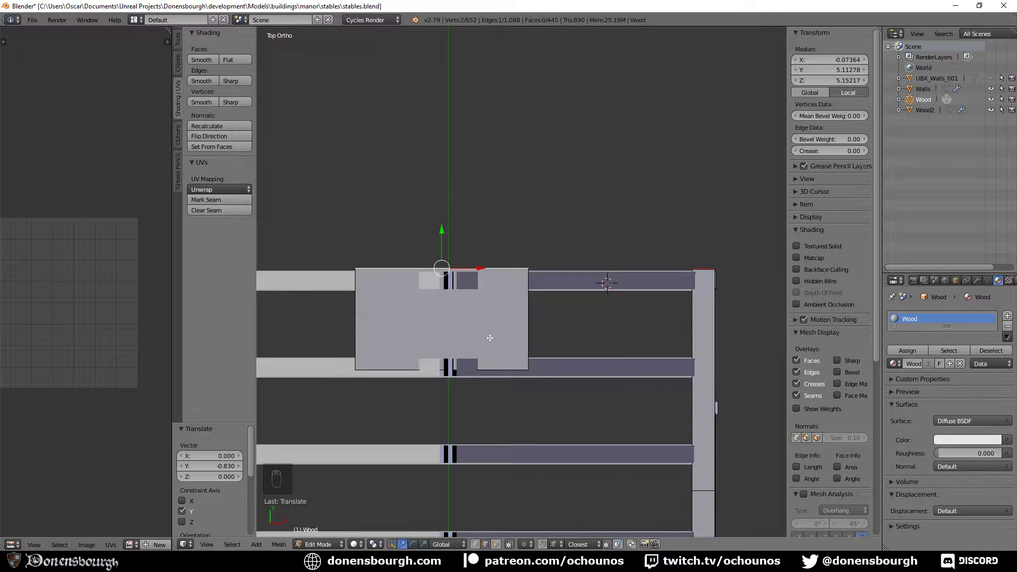
# - Scale the plane's two side edges along X by about 0.278 and centre them at X 0
pyautogui.rightClick(512, 308)
pyautogui.keyDown('shift'); pyautogui.rightClick(357, 320); pyautogui.keyUp('shift')
pyautogui.press('s')
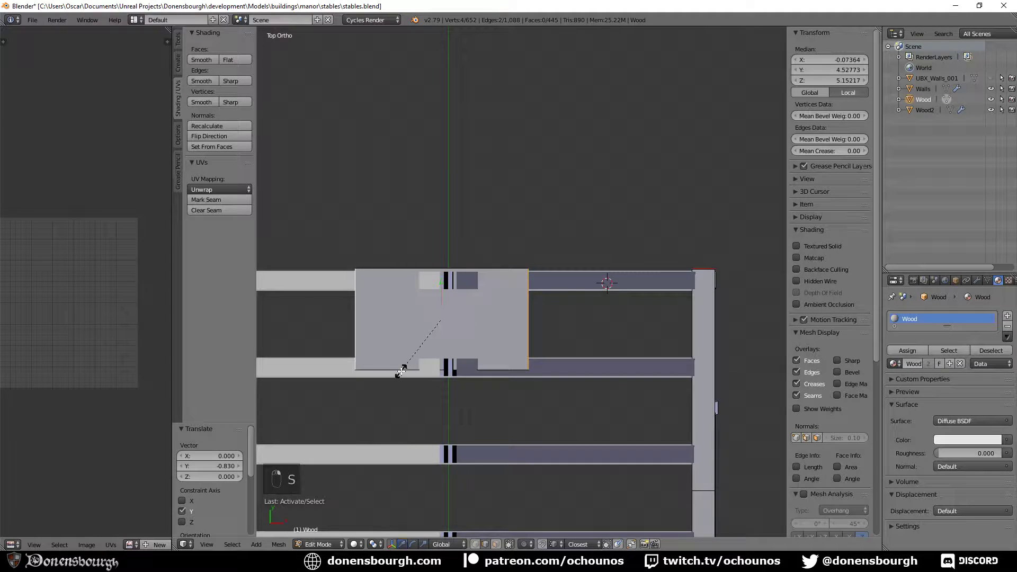
pyautogui.press('x')
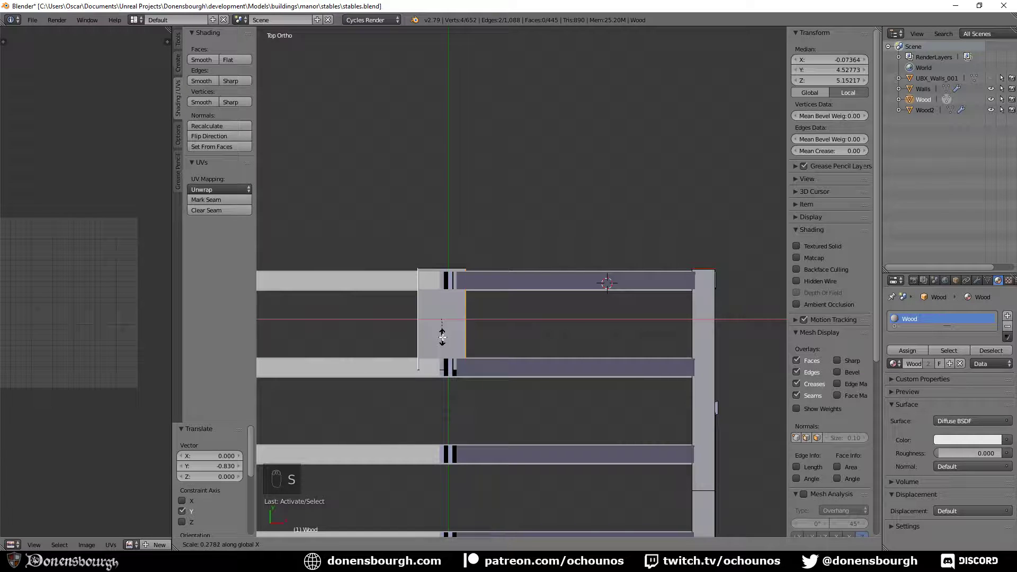
pyautogui.click(434, 348)
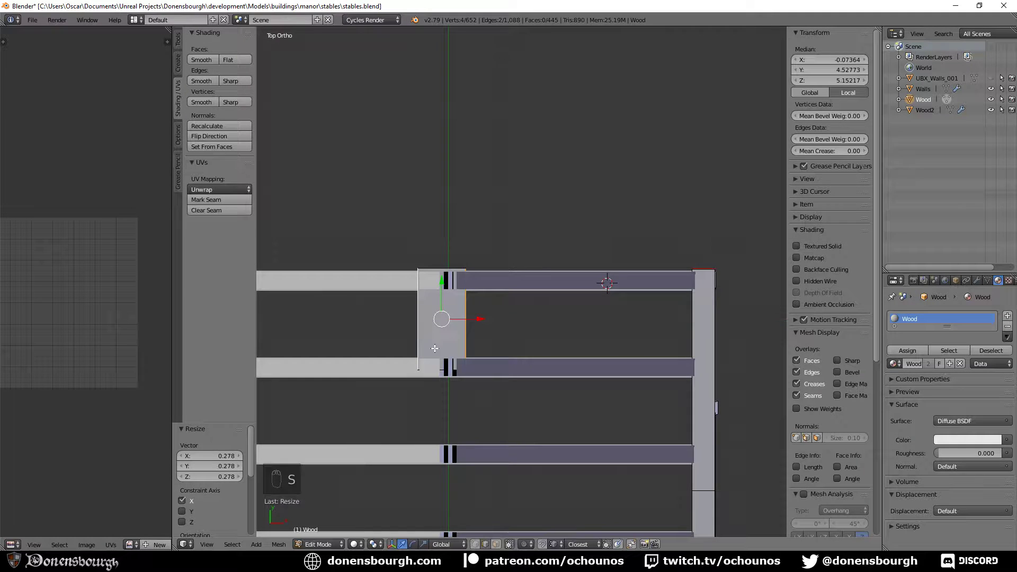
pyautogui.click(829, 61)
pyautogui.write('0')
pyautogui.press('Return')
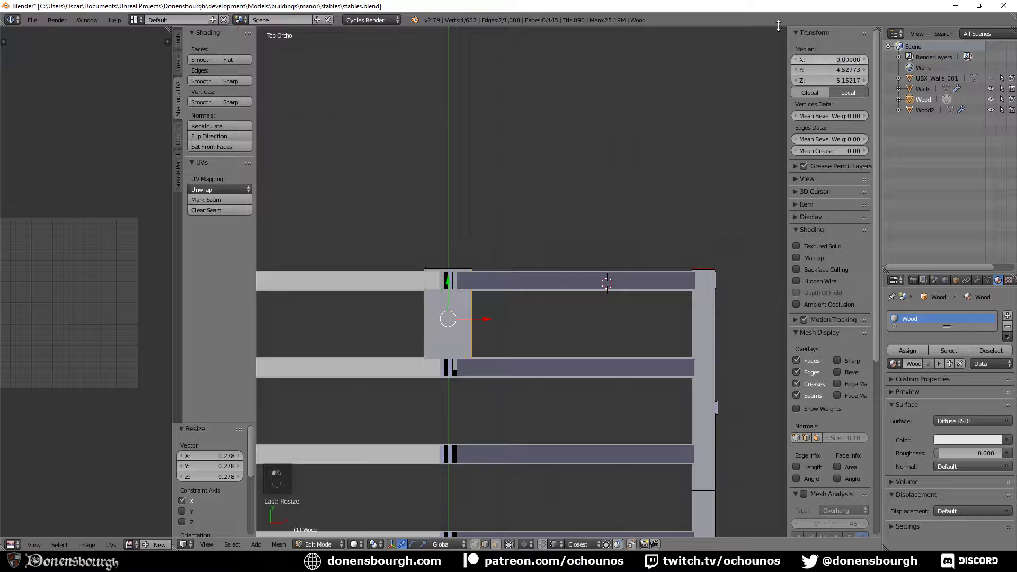
# - Extend the plane's inner edge along Y to the truss at the far end of the building, about Y -5.084
pyautogui.rightClick(452, 354)
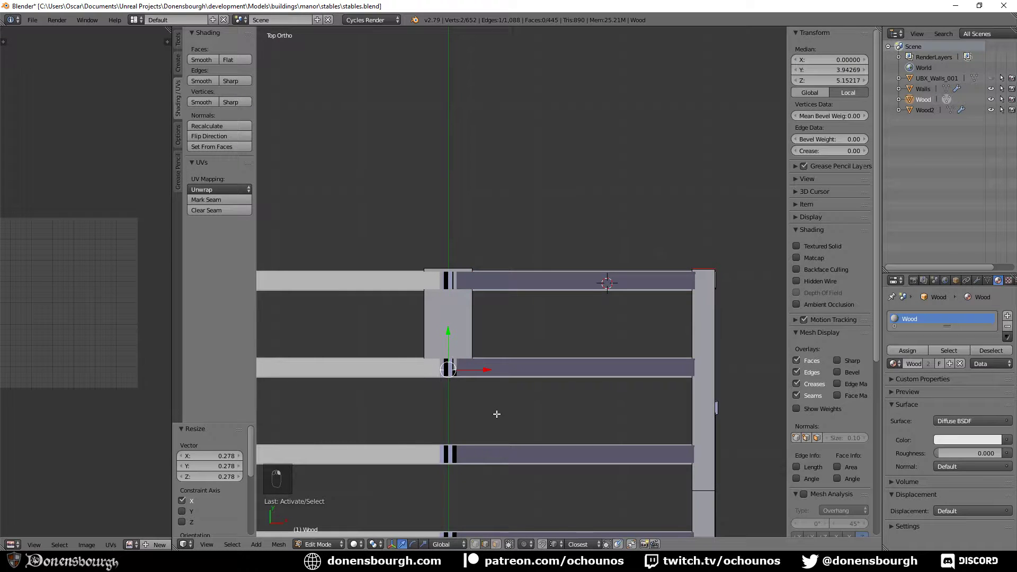
pyautogui.scroll(-4, 496, 413)
pyautogui.keyDown('shift'); pyautogui.moveTo(497, 408); pyautogui.dragTo(456, 186, button='middle'); pyautogui.keyUp('shift')
pyautogui.press('g')
pyautogui.press('y')
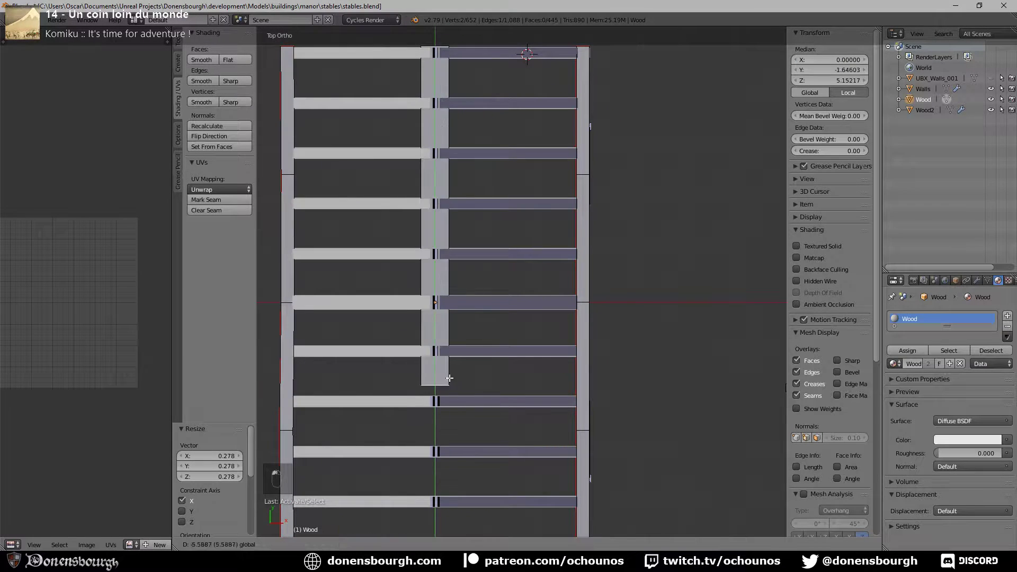
pyautogui.moveTo(450, 378); pyautogui.dragTo(441, 490)
pyautogui.keyDown('shift'); pyautogui.moveTo(498, 454); pyautogui.dragTo(485, 246, button='middle'); pyautogui.keyUp('shift')
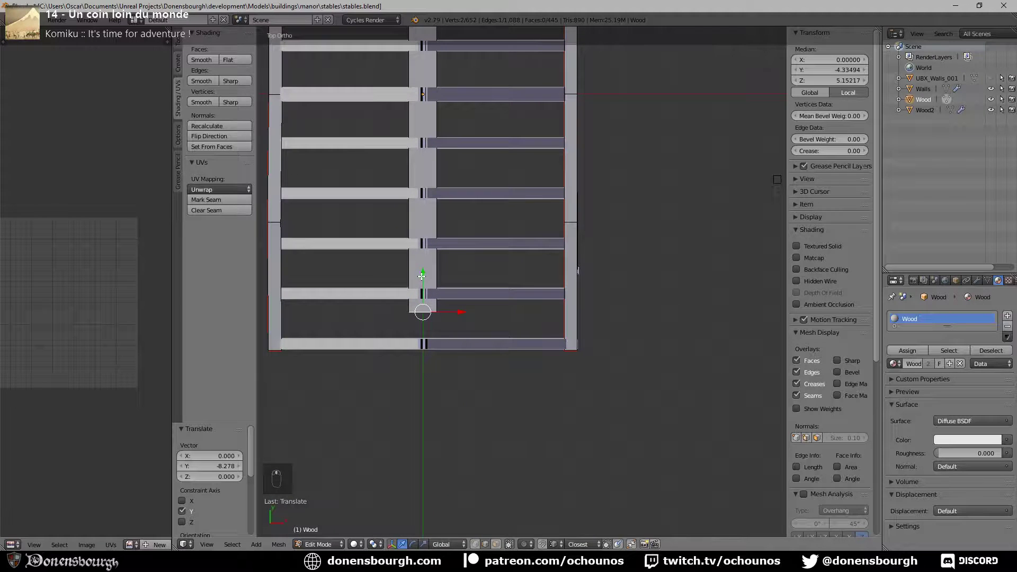
pyautogui.moveTo(422, 276); pyautogui.dragTo(424, 313)
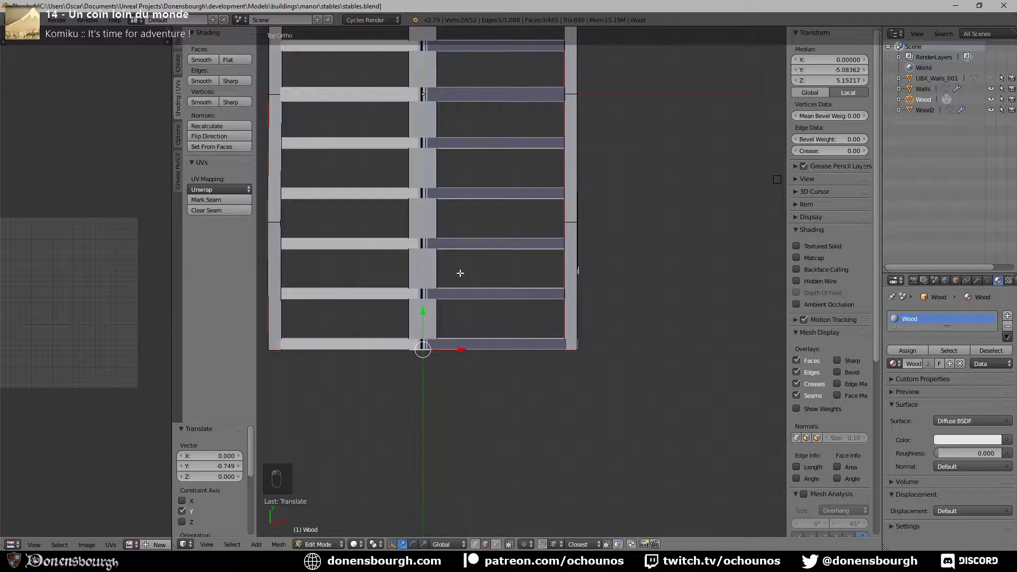
# - Display the mesh's face normals with a size of 1
pyautogui.scroll(-4, 460, 273)
pyautogui.moveTo(459, 273); pyautogui.dragTo(562, 296, button='middle')
pyautogui.scroll(4, 550, 296)
pyautogui.moveTo(416, 283); pyautogui.dragTo(554, 352, button='middle')
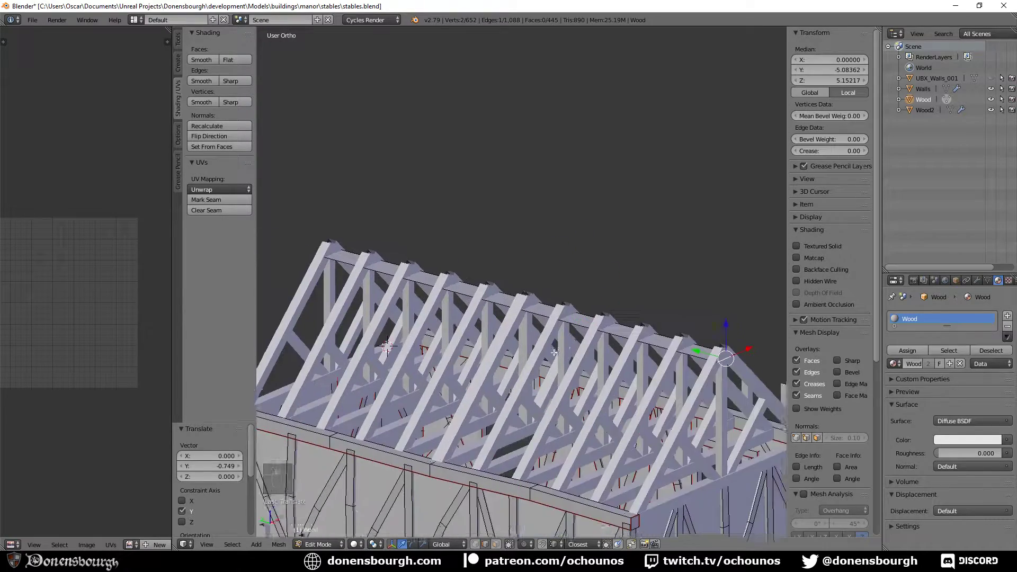
pyautogui.scroll(4, 554, 352)
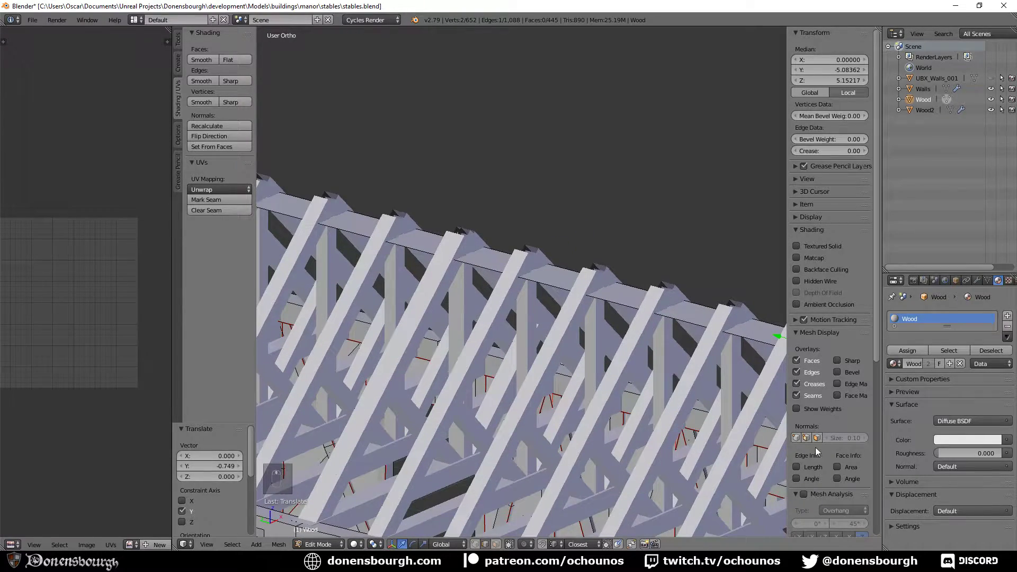
pyautogui.click(816, 439)
pyautogui.moveTo(524, 335); pyautogui.dragTo(609, 334, button='middle')
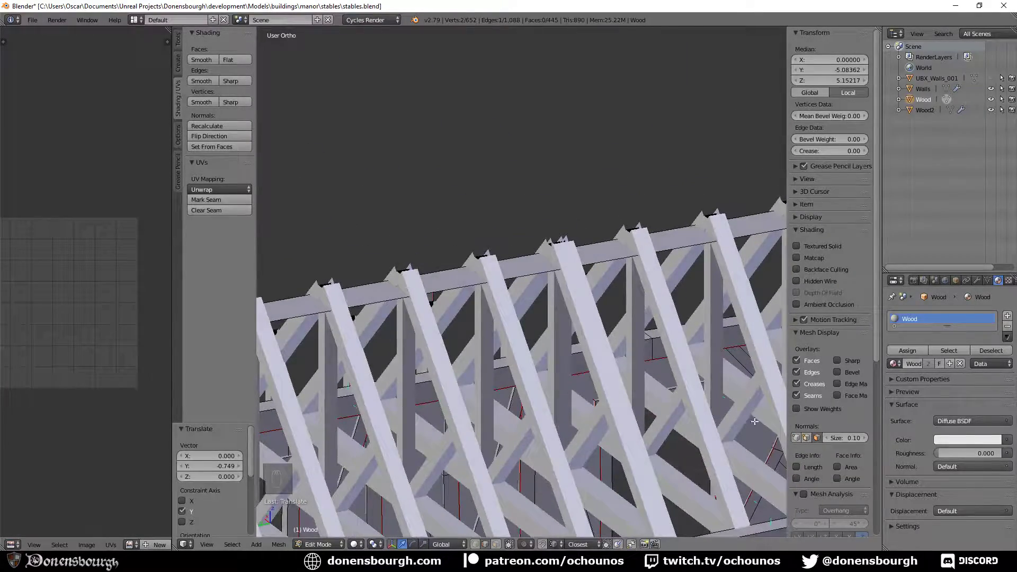
pyautogui.click(848, 437)
pyautogui.write('1')
pyautogui.press('Return')
# - Flip the ridge plane's normal direction and hide the face normals display
pyautogui.rightClick(603, 246)
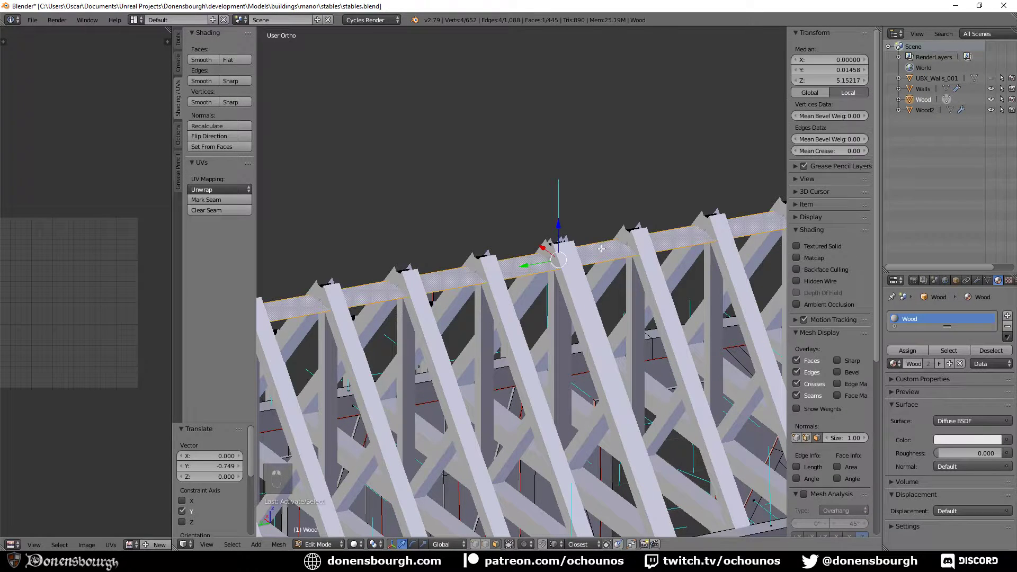
pyautogui.click(226, 137)
pyautogui.scroll(-3, 609, 328)
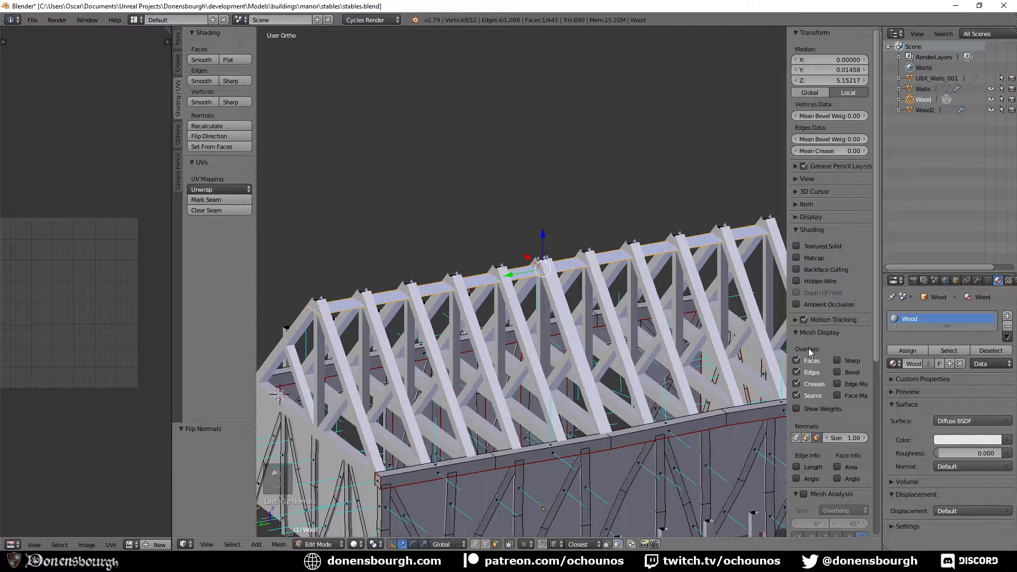
pyautogui.click(815, 438)
pyautogui.scroll(-3, 567, 375)
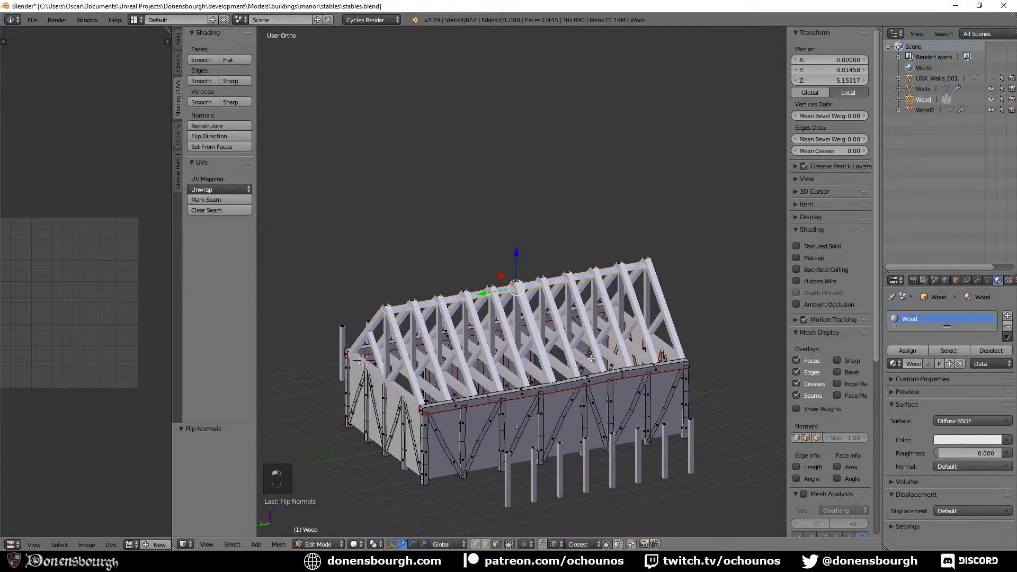
# - Select the whole Wood mesh and unwrap its UVs
pyautogui.moveTo(591, 359); pyautogui.dragTo(515, 366, button='middle')
pyautogui.press('a')
pyautogui.press('a')
pyautogui.press('a')
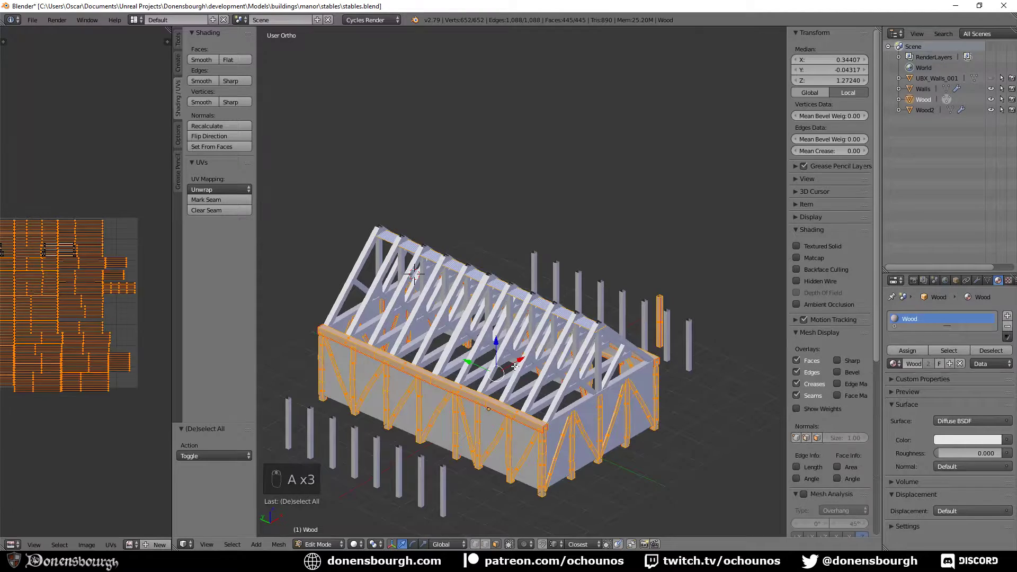
pyautogui.press('u')
pyautogui.click(514, 365)
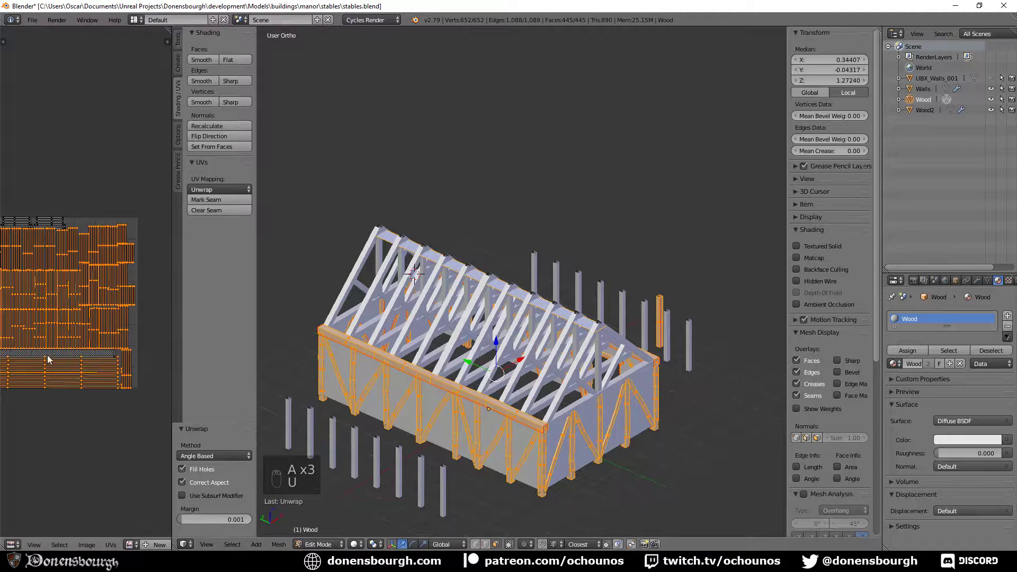
# - Rotate the Wood mesh's unwrapped UV layout by 90 degrees
pyautogui.scroll(-1, 67, 372)
pyautogui.moveTo(65, 382); pyautogui.dragTo(118, 386, button='middle')
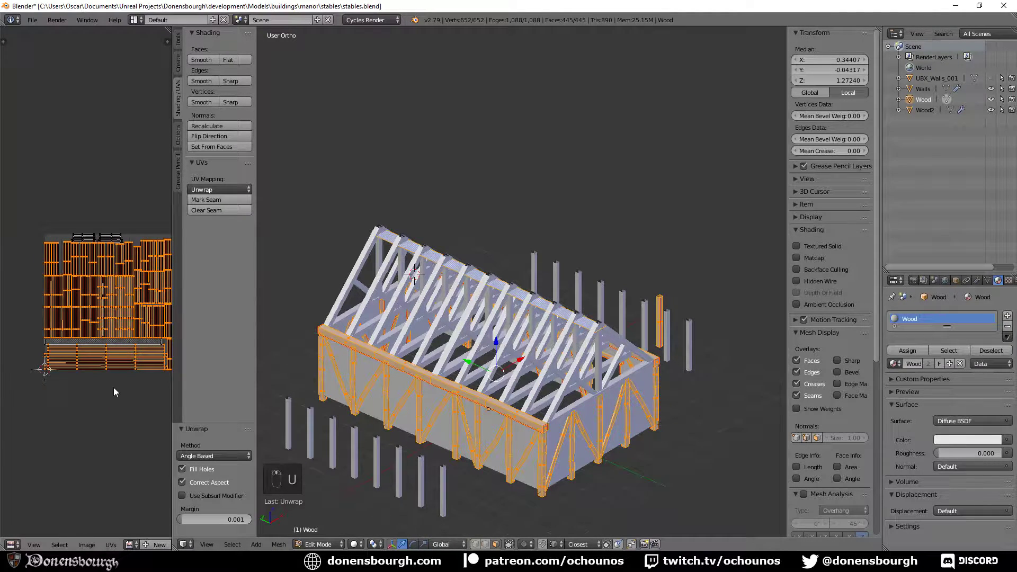
pyautogui.rightClick(113, 347)
pyautogui.press('r')
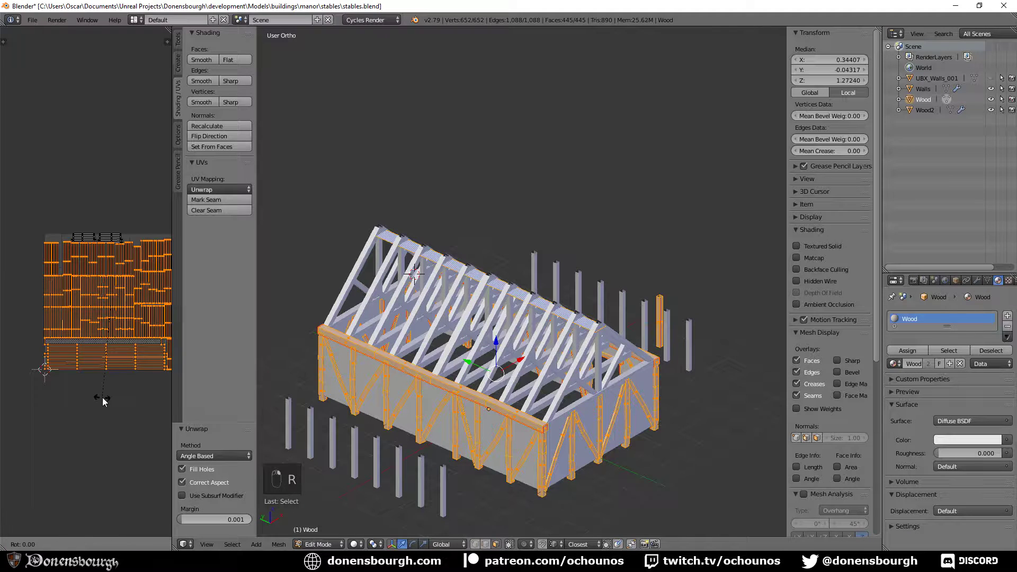
pyautogui.press('9')
pyautogui.press('0')
pyautogui.press('Return')
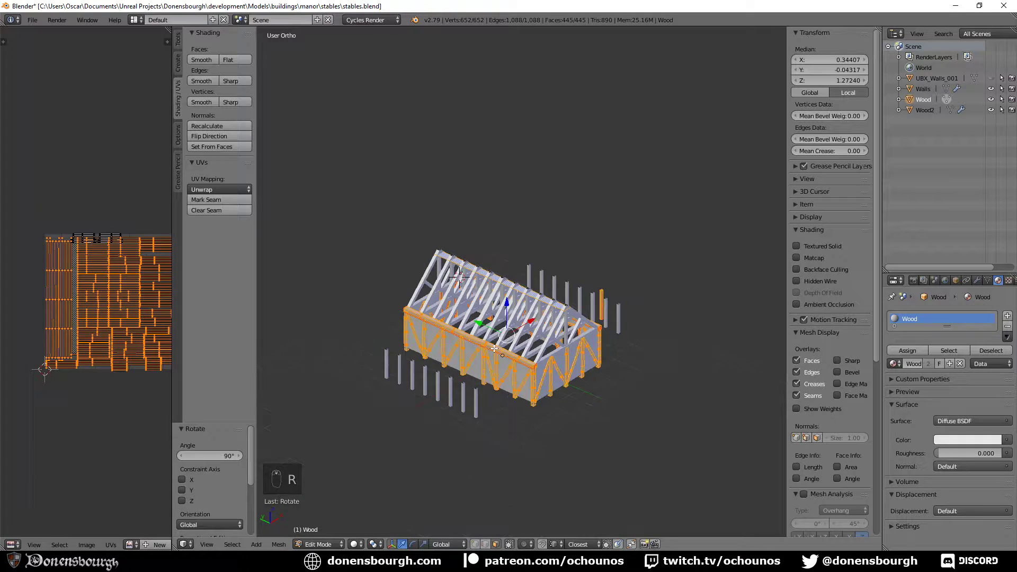
# - Leave Edit Mode on the Wood object and save the blend file
pyautogui.scroll(-2, 496, 350)
pyautogui.press('Tab')
pyautogui.hotkey('ctrl', 's')
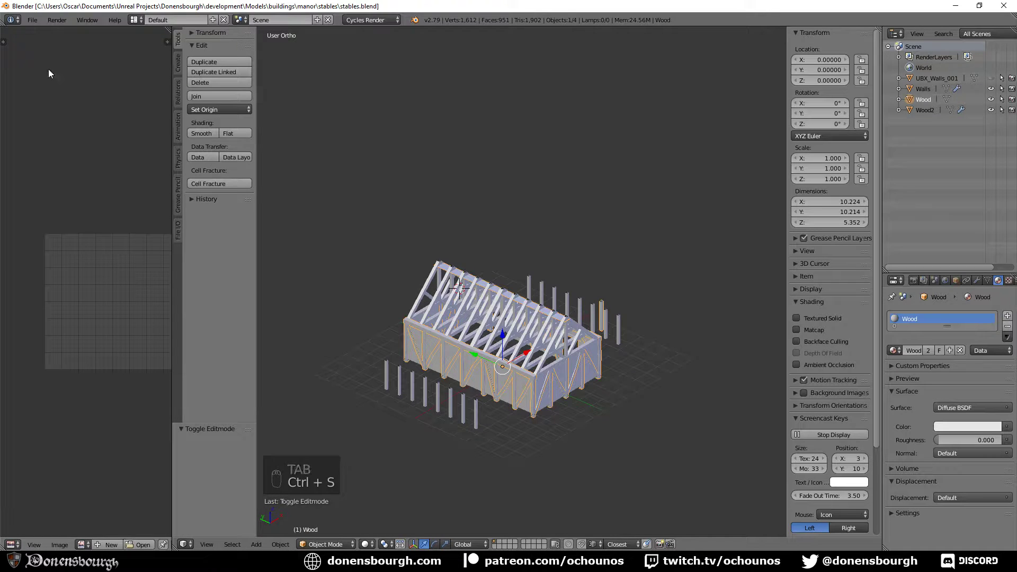
# - Export the stables model in FBX format
pyautogui.click(32, 20)
pyautogui.moveTo(94, 231)
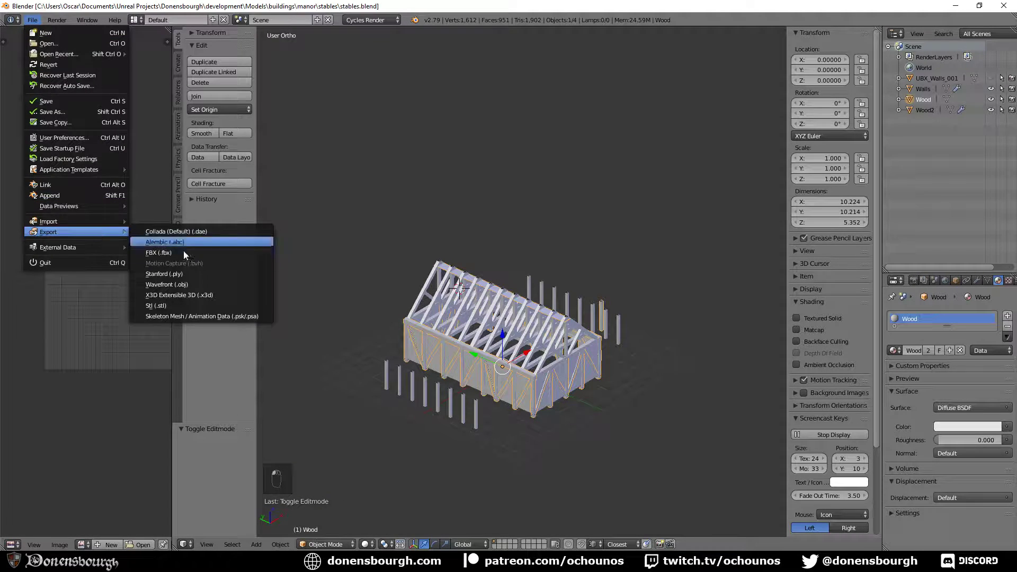
pyautogui.click(236, 257)
pyautogui.click(990, 47)
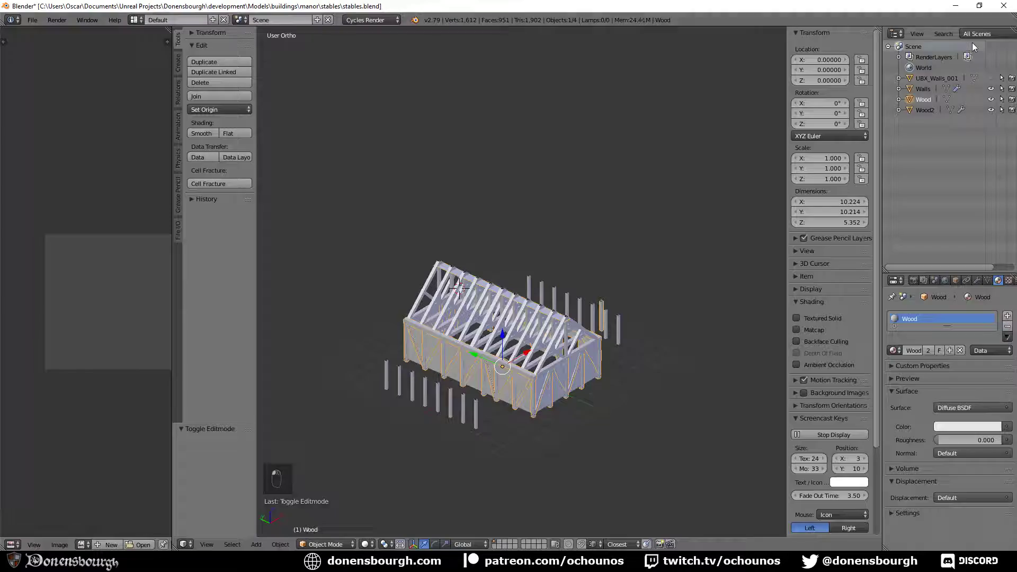
# - Switch to Unreal Editor and reimport the stables static mesh from its updated FBX source
pyautogui.hotkey('alt', 'Tab')
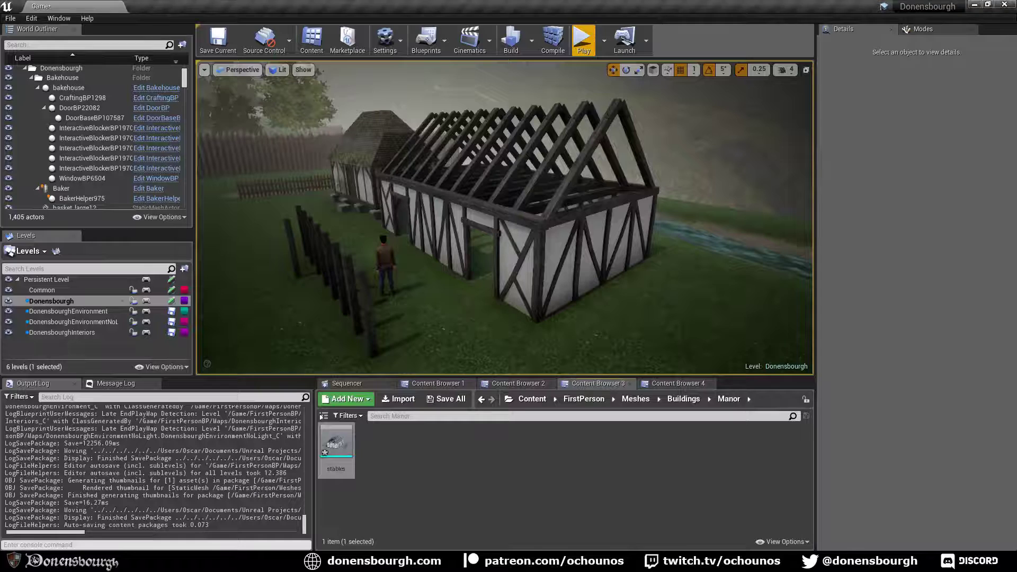
pyautogui.rightClick(349, 448)
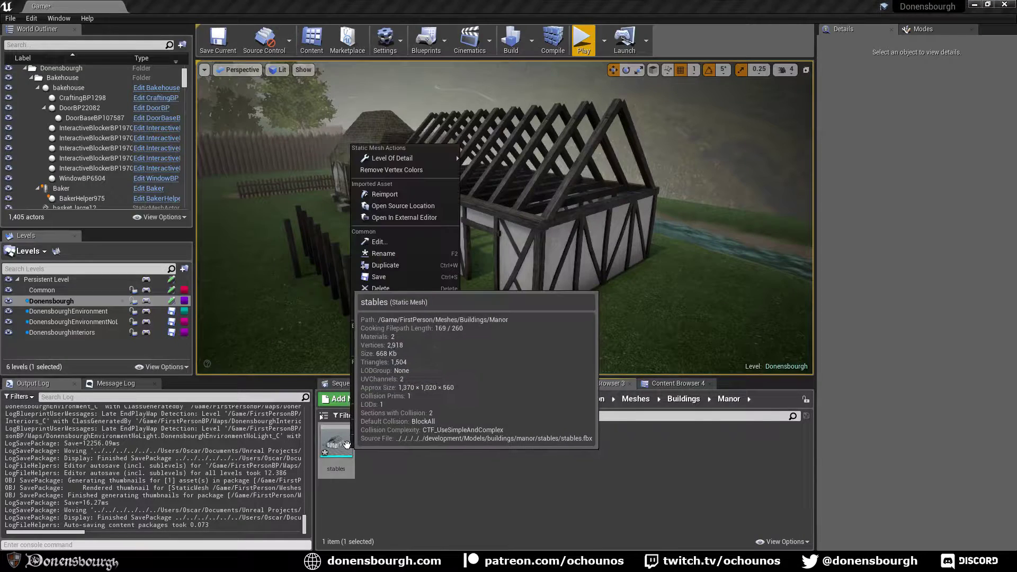
pyautogui.click(408, 189)
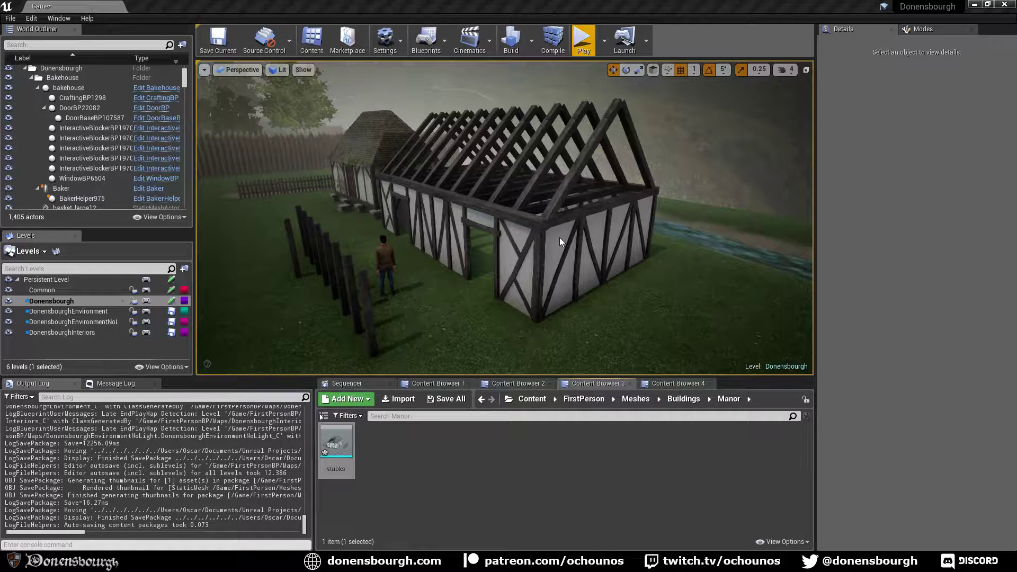
# - Clear the landscape selection and inspect the reimported stables' timber framing from outside, inside and above the roof
pyautogui.rightClick(200, 165)
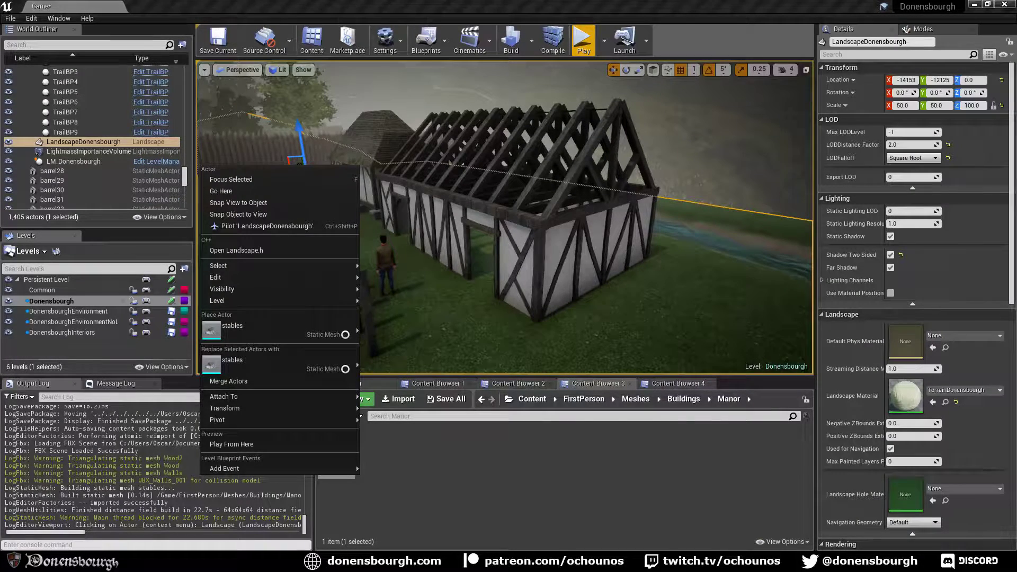
pyautogui.moveTo(542, 310); pyautogui.dragTo(543, 316, button='right')
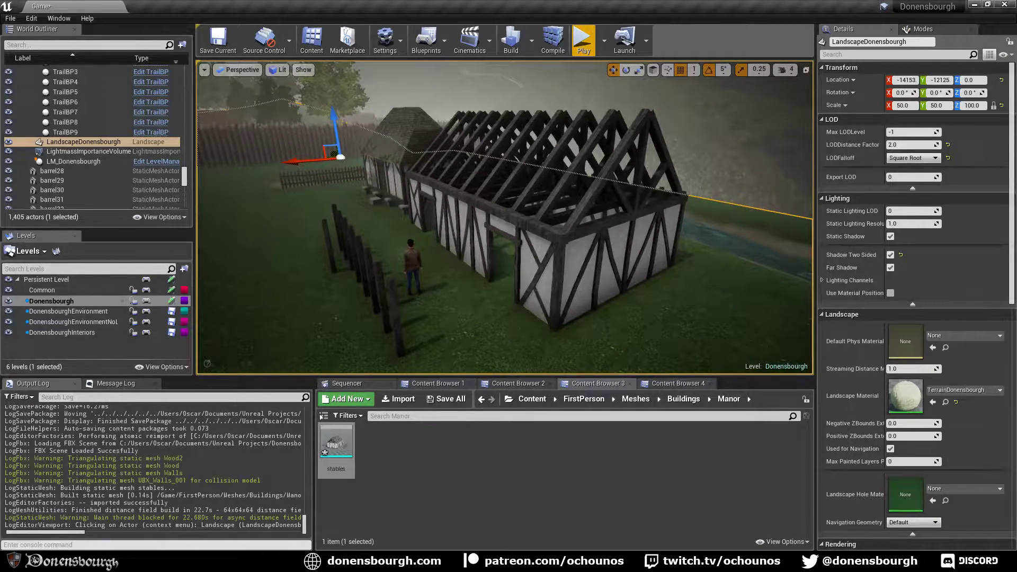
pyautogui.press('Escape')
pyautogui.scroll(8, 544, 300)
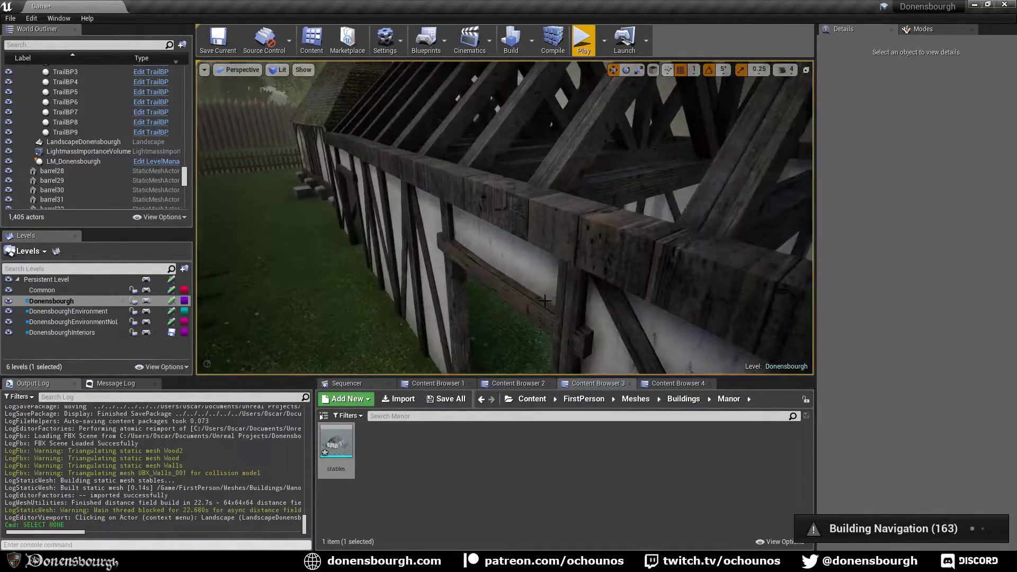
pyautogui.moveTo(545, 300); pyautogui.dragTo(537, 265, button='right')
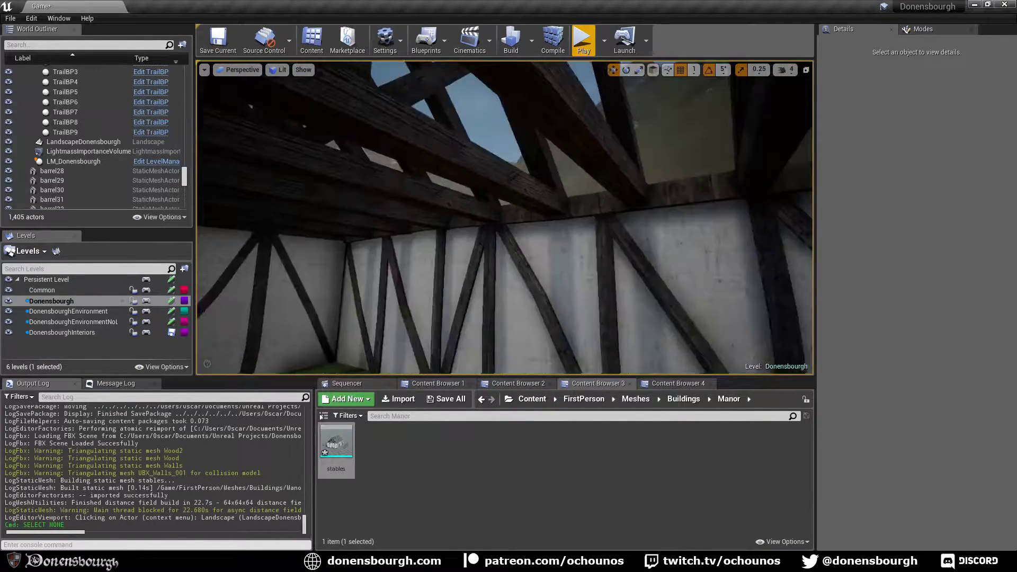
pyautogui.moveTo(505, 217); pyautogui.dragTo(529, 340, button='right')
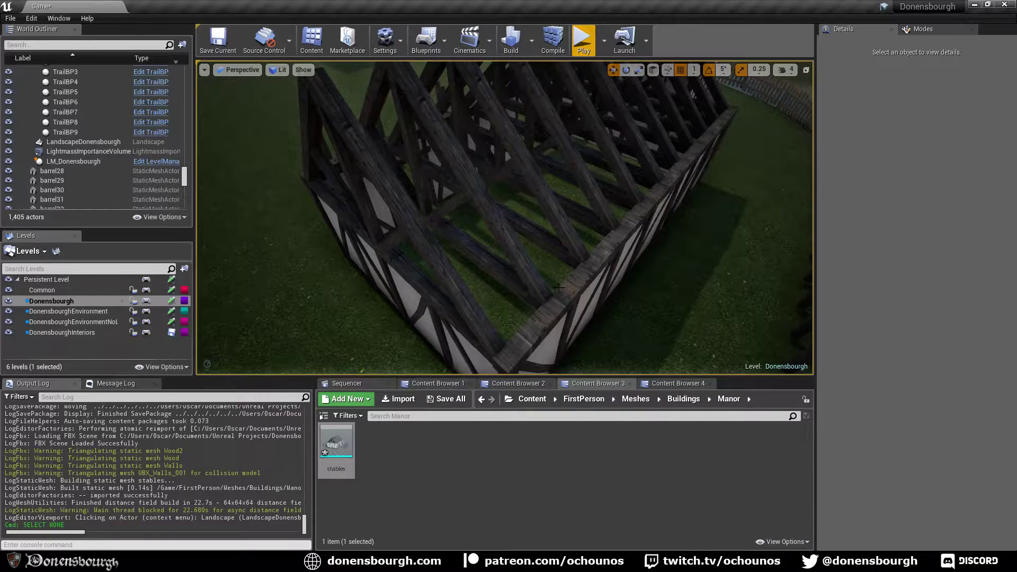
pyautogui.moveTo(562, 286); pyautogui.dragTo(534, 290, button='right')
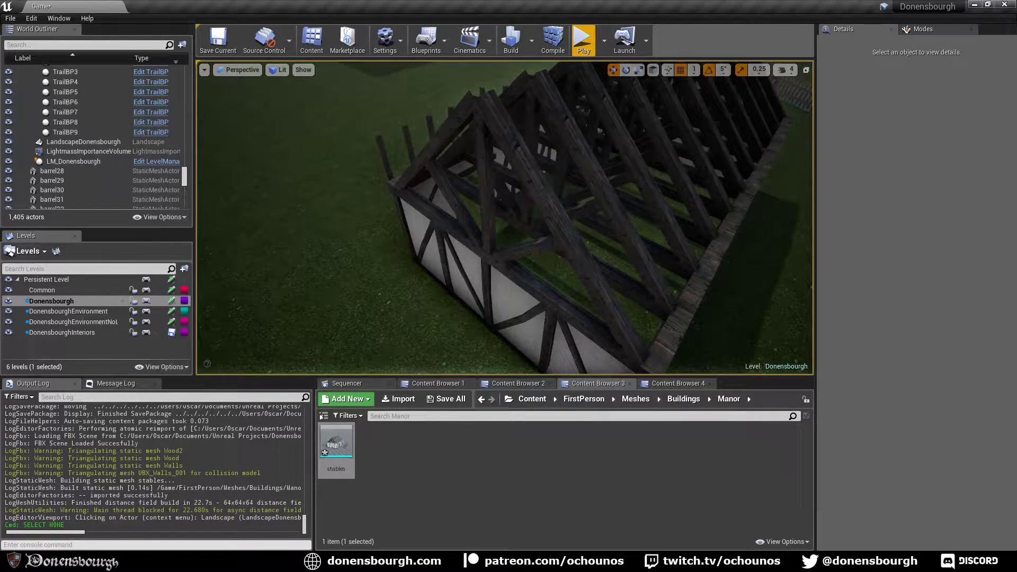
# - Switch back to Blender and put the Wood2 roof truss object in Edit Mode
pyautogui.hotkey('alt', 'Tab')
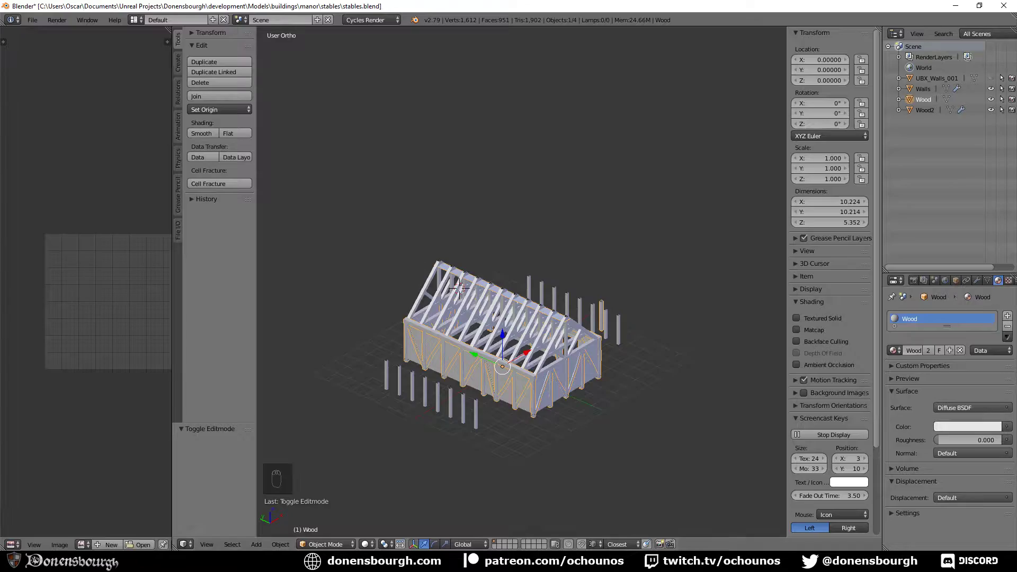
pyautogui.scroll(4, 560, 384)
pyautogui.press('Tab')
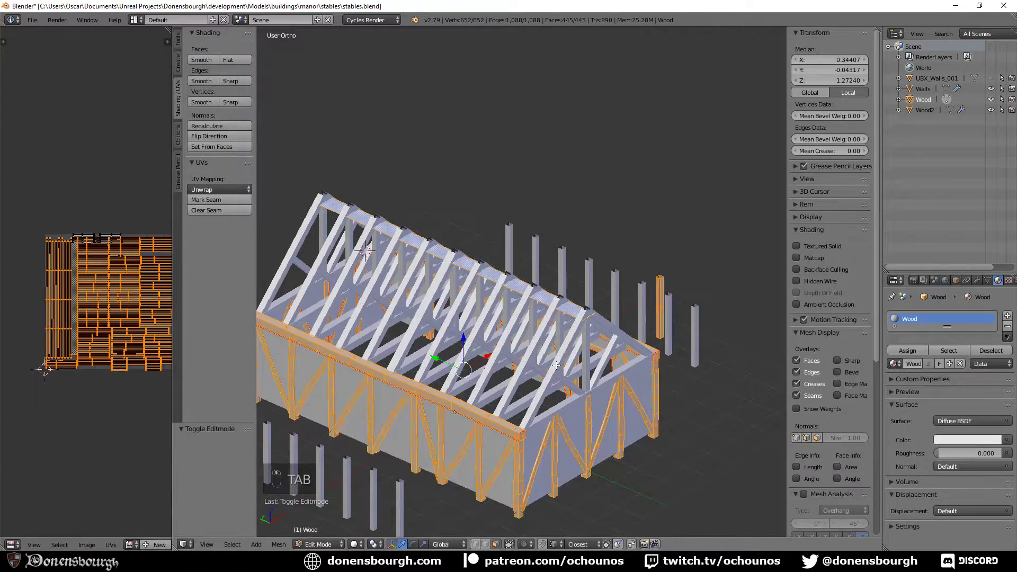
pyautogui.press('Tab')
pyautogui.rightClick(558, 357)
pyautogui.press('Tab')
pyautogui.scroll(2, 564, 403)
pyautogui.scroll(2, 561, 407)
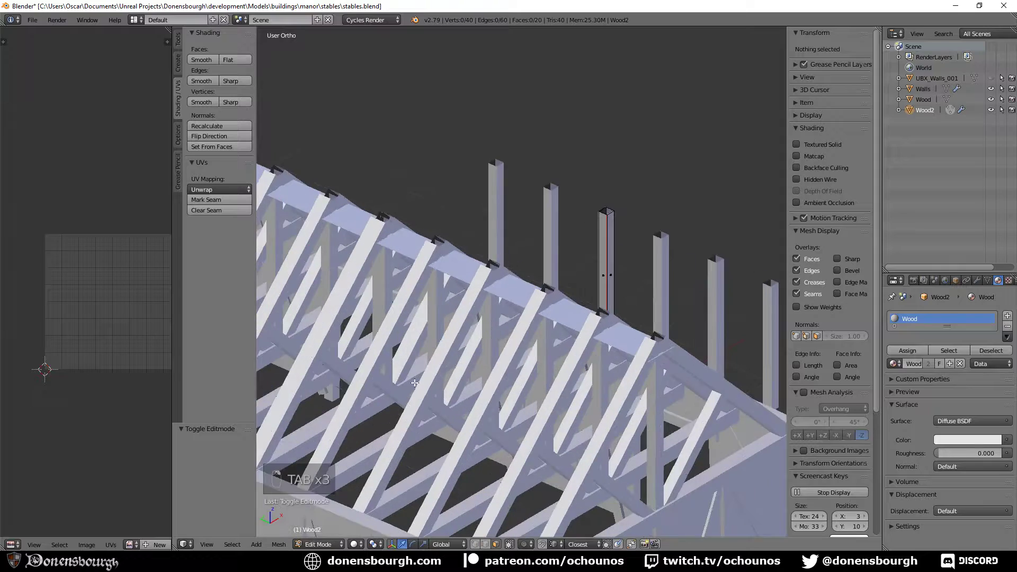
pyautogui.moveTo(415, 383); pyautogui.dragTo(515, 349, button='middle')
pyautogui.scroll(-3, 671, 374)
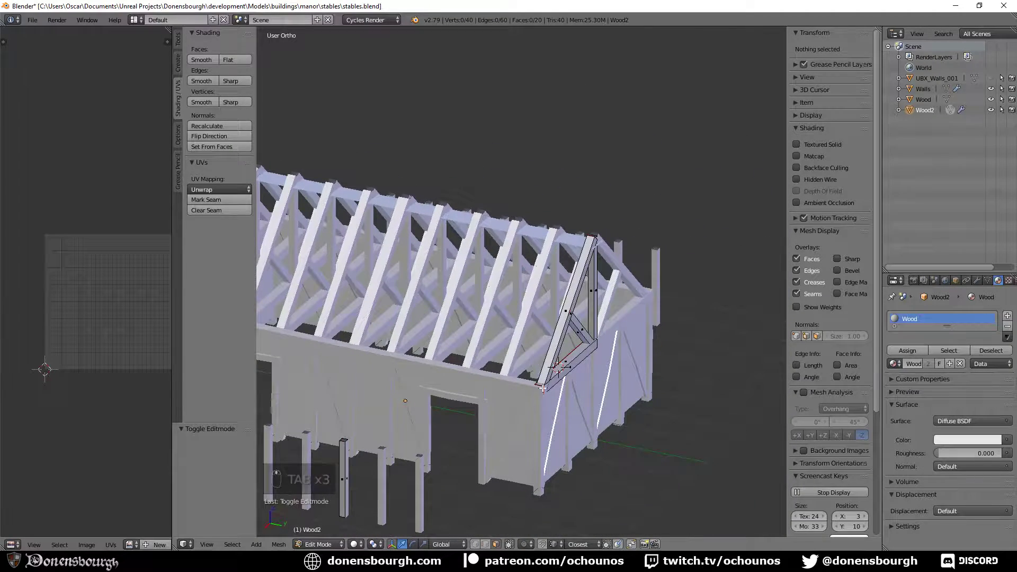
# - Reduce the Wood2 Array modifier's count to 4
pyautogui.click(977, 281)
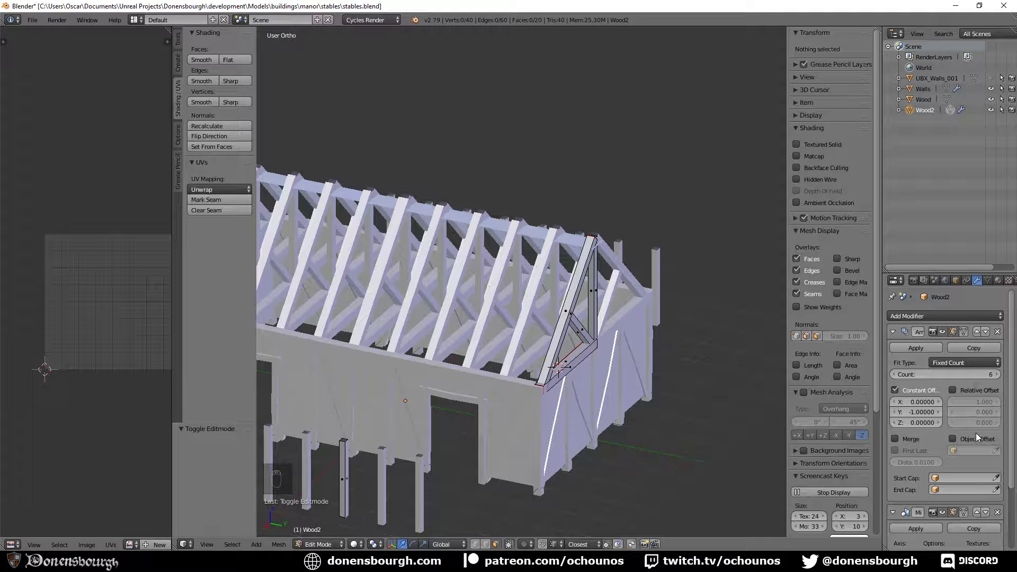
pyautogui.click(894, 373)
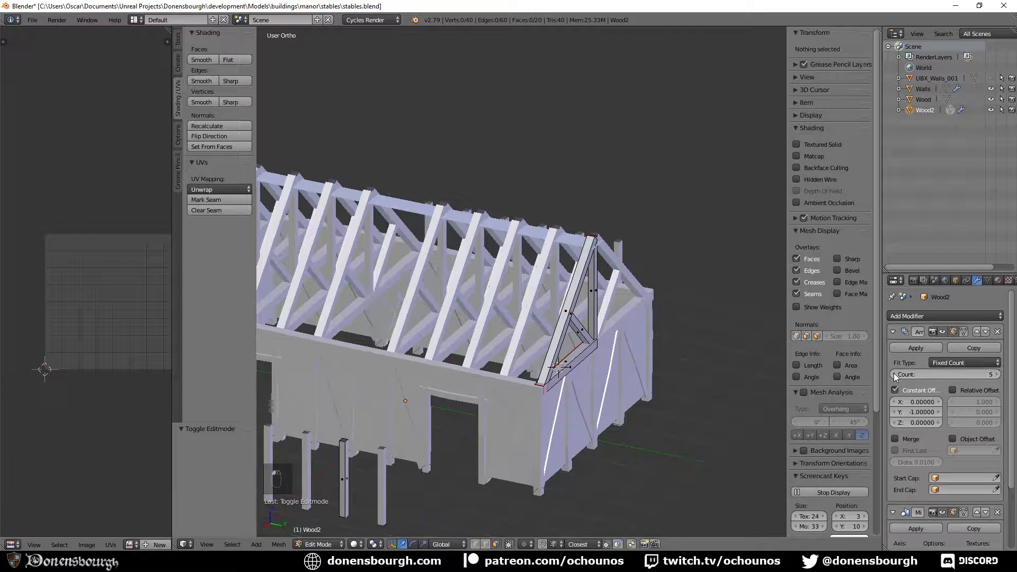
pyautogui.click(894, 374)
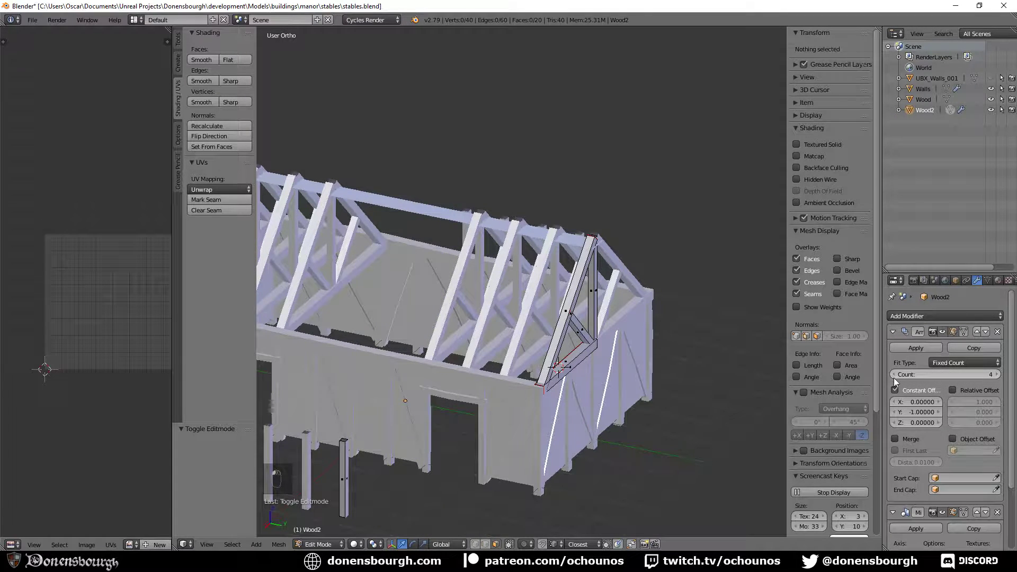
# - Try constant Y offsets of -1.25 and -1.4 for the Wood2 truss array
pyautogui.click(917, 412)
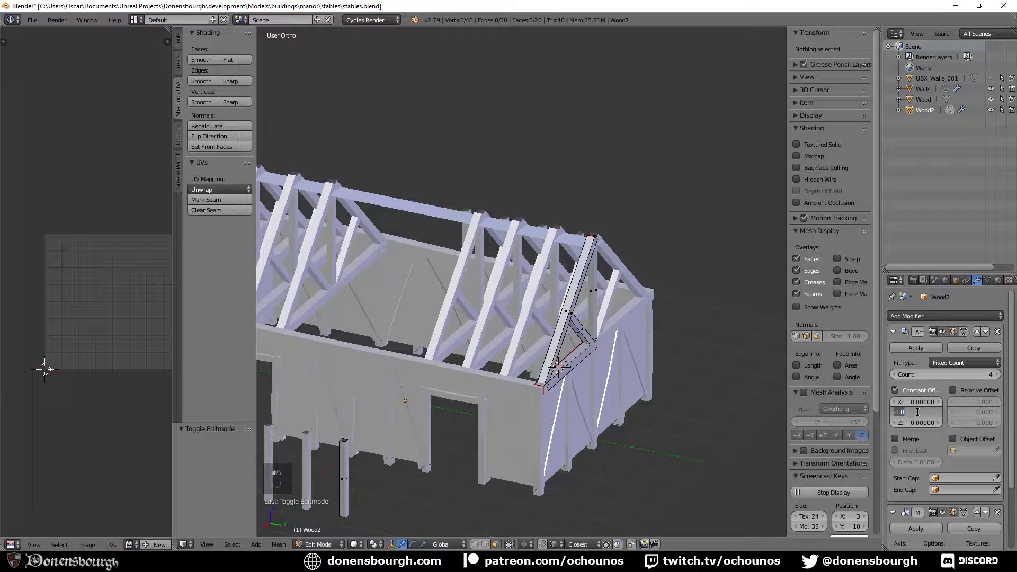
pyautogui.press('BackSpace')
pyautogui.press('Return')
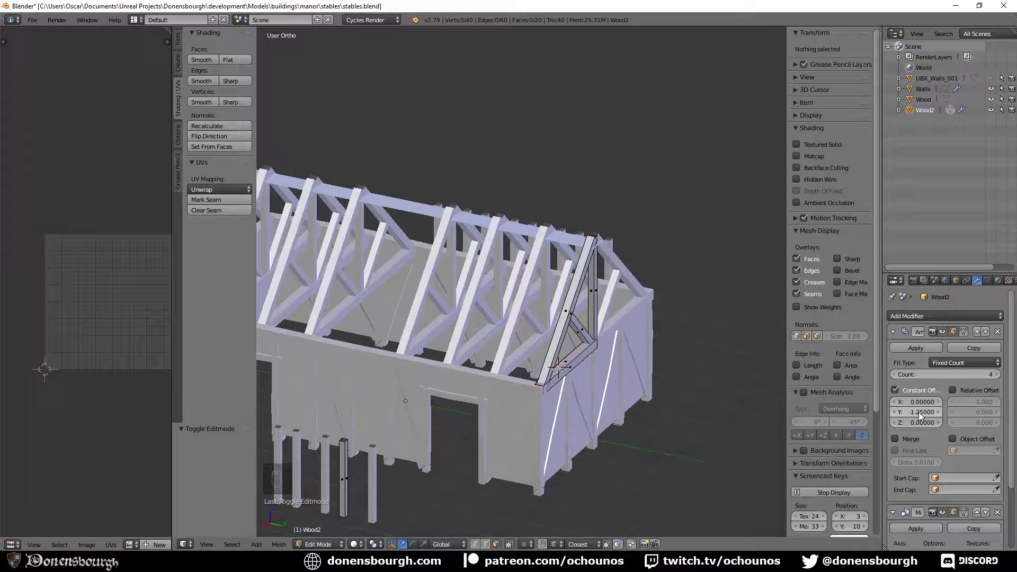
pyautogui.click(918, 412)
pyautogui.press('BackSpace')
pyautogui.press('Return')
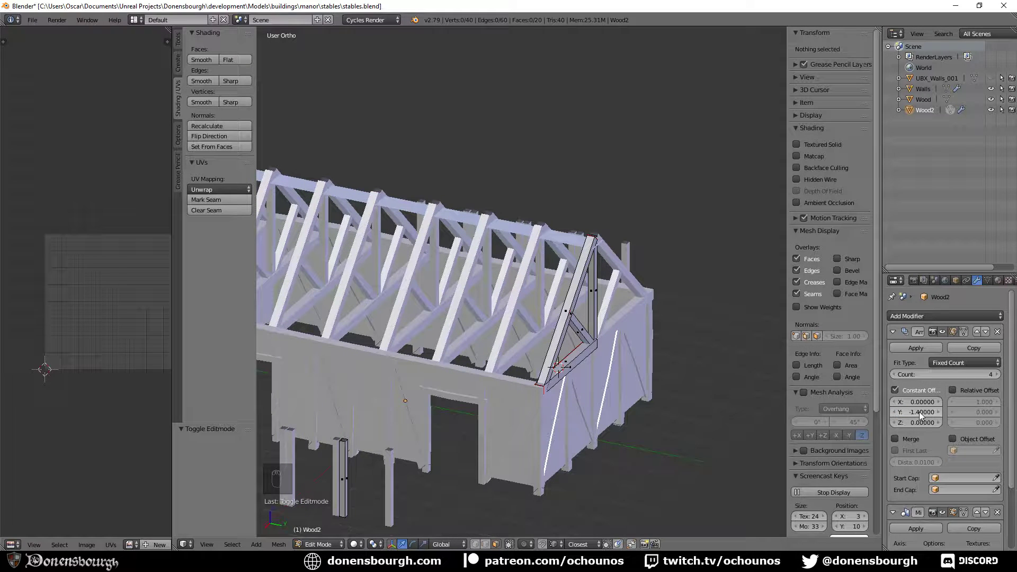
# - Try constant Y offsets of -1.5 and -1.3 for the Wood2 array, checking the truss spacing from above
pyautogui.click(918, 411)
pyautogui.press('BackSpace')
pyautogui.write('-1.5')
pyautogui.press('Return')
pyautogui.scroll(-2, 439, 383)
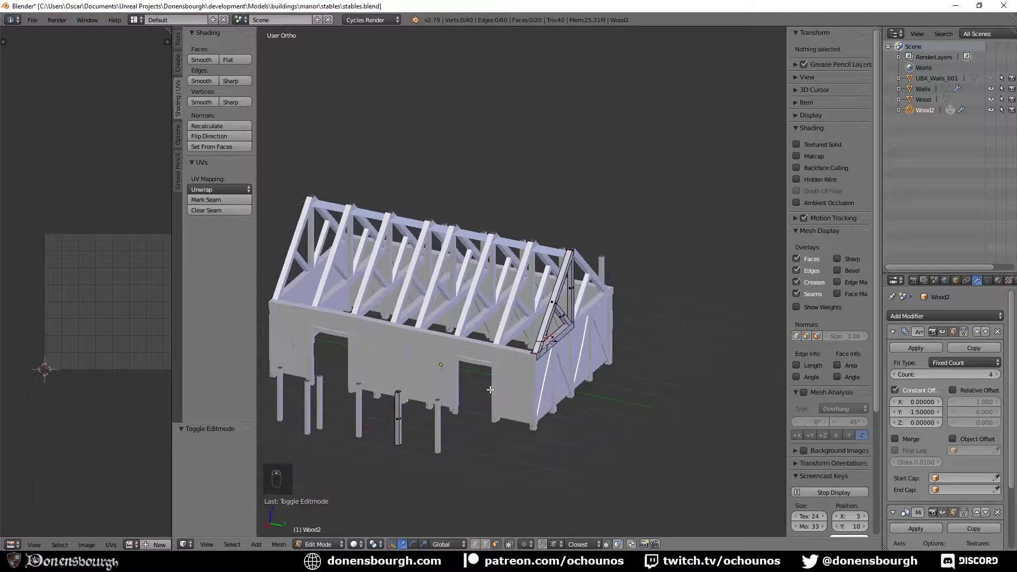
pyautogui.keyDown('shift'); pyautogui.moveTo(435, 382); pyautogui.dragTo(530, 412, button='middle'); pyautogui.keyUp('shift')
pyautogui.scroll(3, 517, 450)
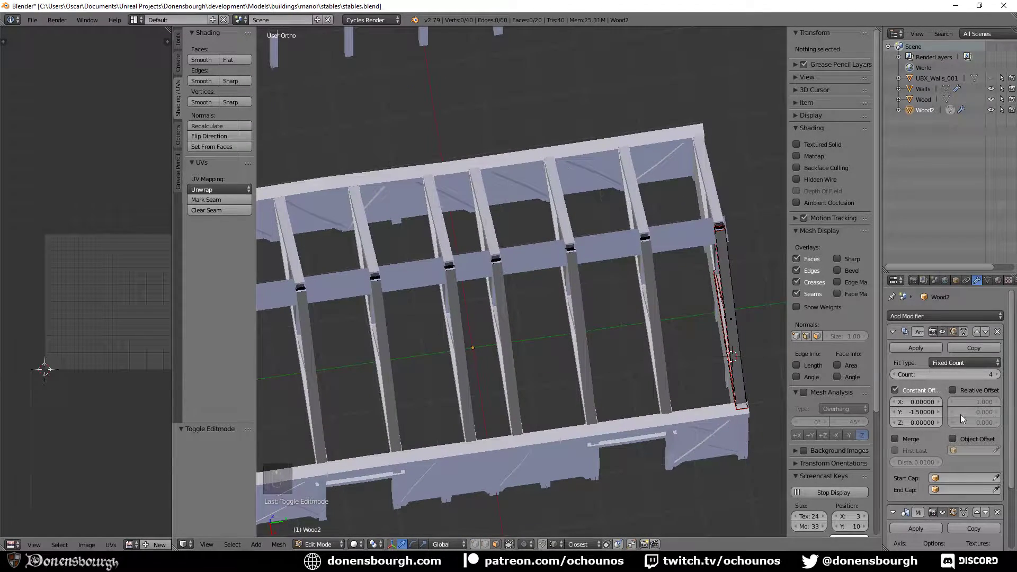
pyautogui.click(928, 413)
pyautogui.press('BackSpace')
pyautogui.write('-1.3')
pyautogui.press('Return')
# - Set the Wood2 array's constant Y offset to -1.4 and leave Edit Mode
pyautogui.click(929, 414)
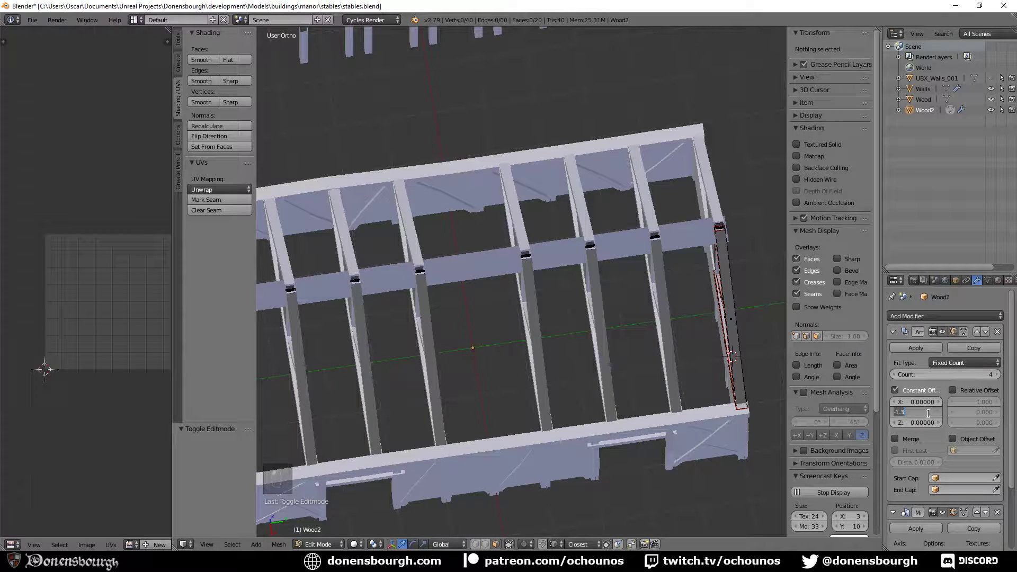
pyautogui.write('-1.4')
pyautogui.press('Return')
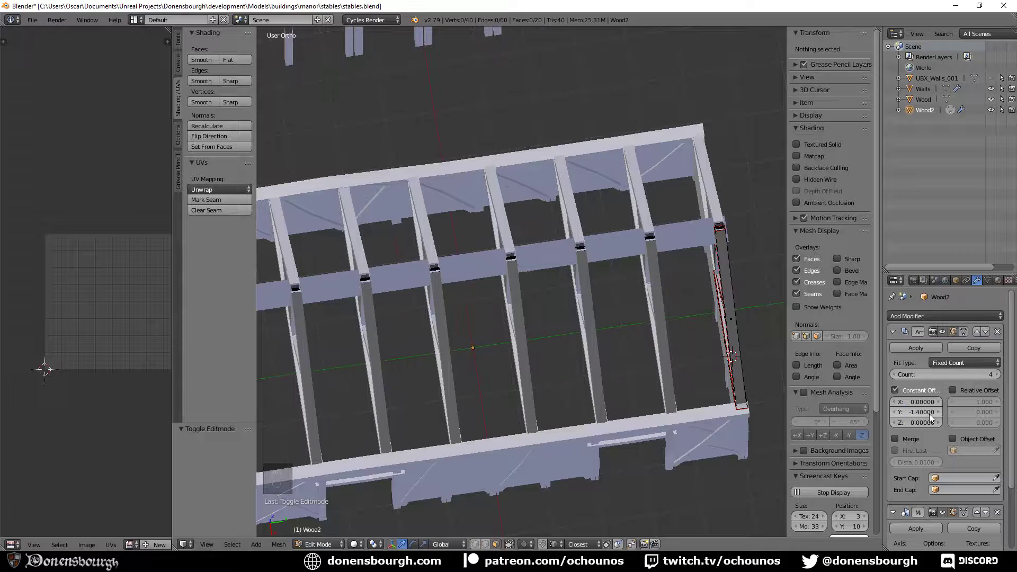
pyautogui.moveTo(561, 407); pyautogui.dragTo(610, 405, button='middle')
pyautogui.scroll(-6, 539, 376)
pyautogui.press('Tab')
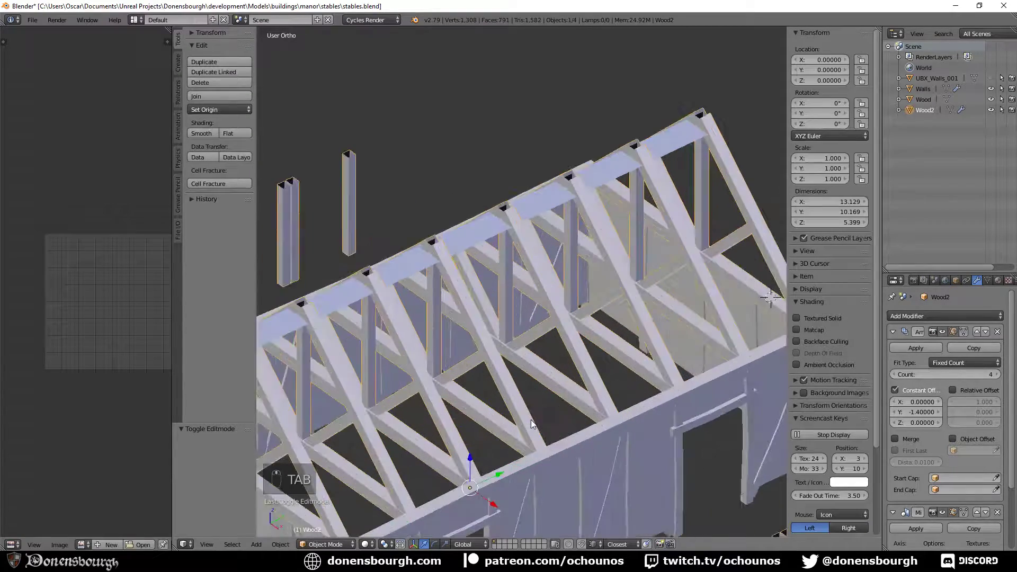
# - In the Wood mesh's UV layout, rotate the vertical beam islands by 90 degrees and move them above the other islands
pyautogui.scroll(4, 556, 413)
pyautogui.rightClick(584, 446)
pyautogui.press('Tab')
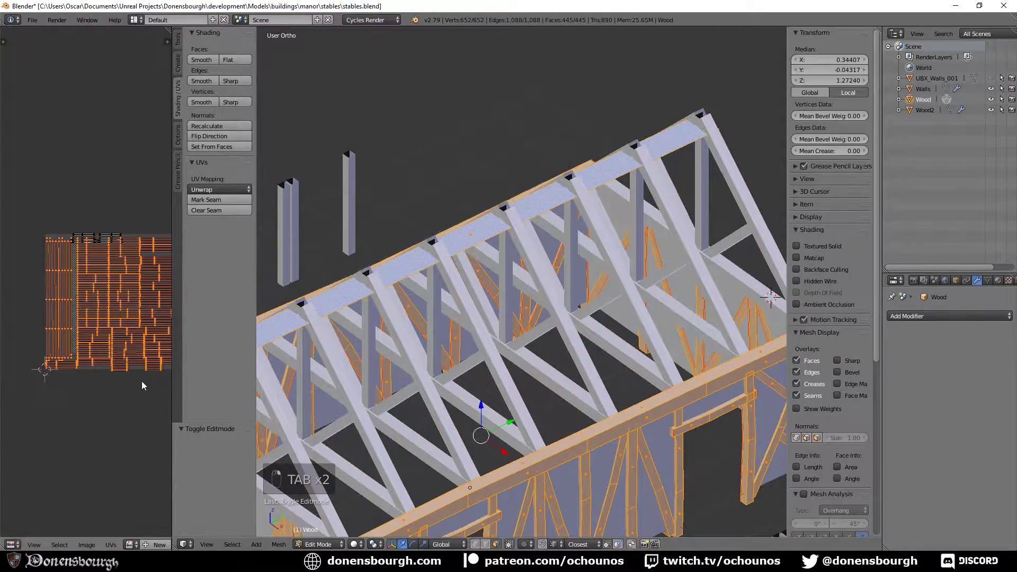
pyautogui.scroll(2, 55, 360)
pyautogui.rightClick(47, 308)
pyautogui.keyDown('shift'); pyautogui.rightClick(55, 303); pyautogui.keyUp('shift')
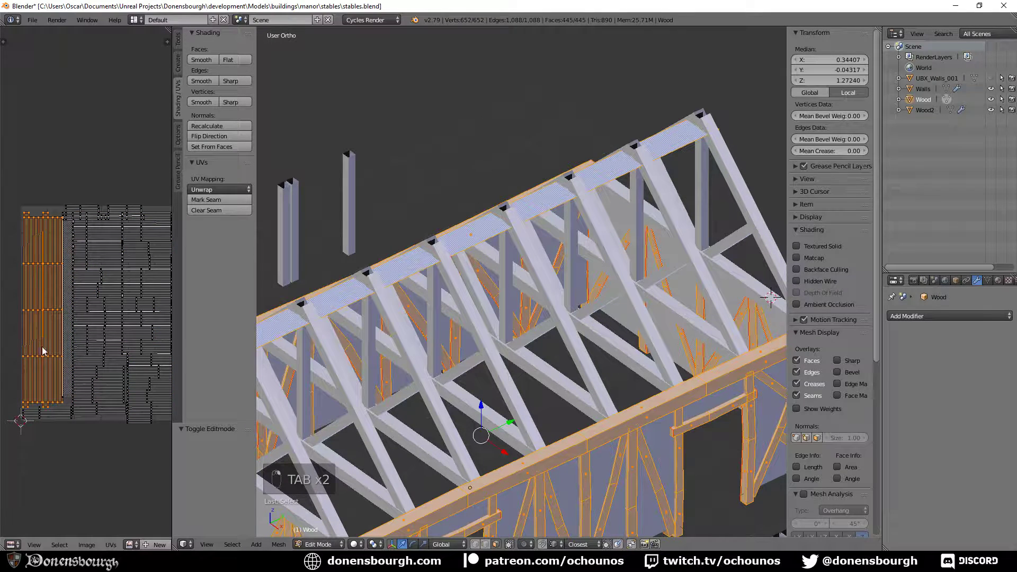
pyautogui.keyDown('shift'); pyautogui.rightClick(69, 302); pyautogui.keyUp('shift')
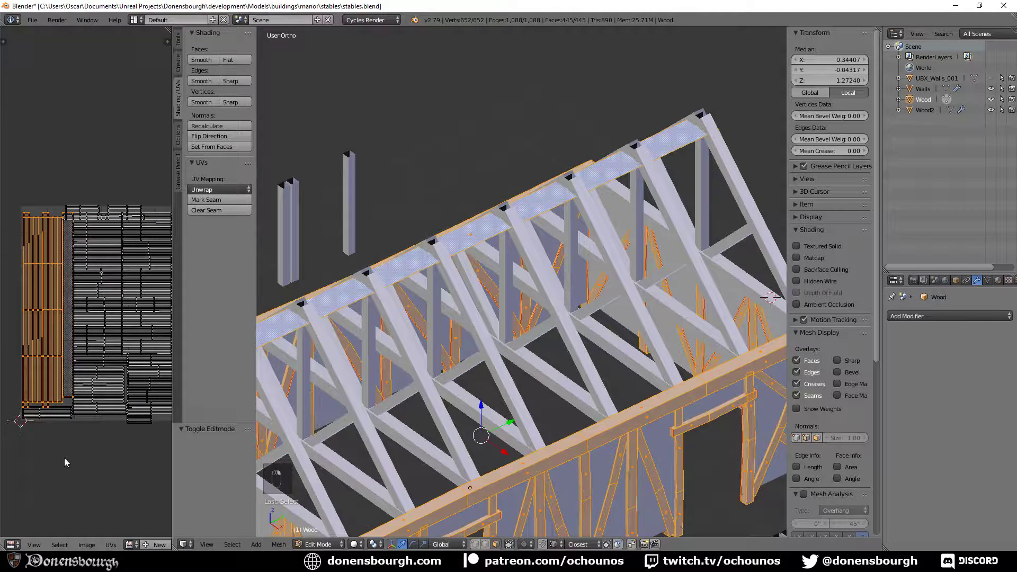
pyautogui.write('r90')
pyautogui.press('Return')
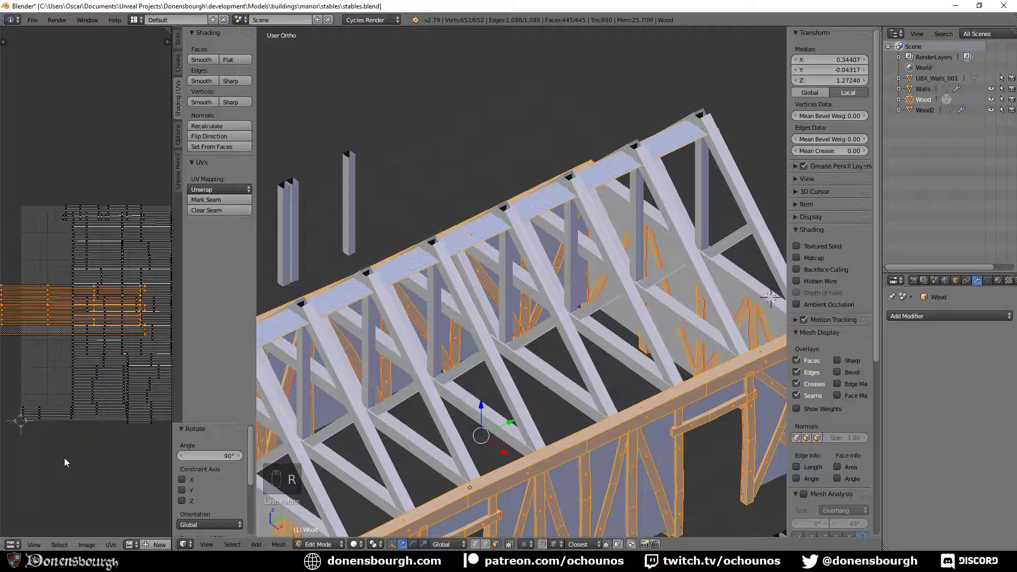
pyautogui.press('g')
pyautogui.click(145, 316)
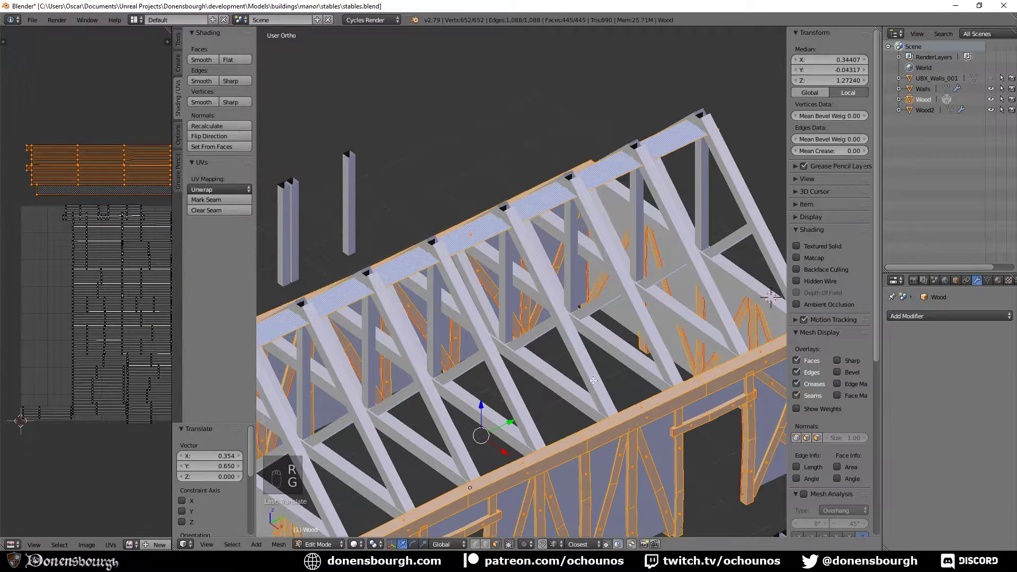
# - Return the Wood object to Object Mode and save over the existing stables.blend file
pyautogui.scroll(-3, 596, 396)
pyautogui.press('Tab')
pyautogui.keyDown('shift'); pyautogui.moveTo(554, 402); pyautogui.dragTo(558, 387, button='middle'); pyautogui.keyUp('shift')
pyautogui.hotkey('ctrl', 's')
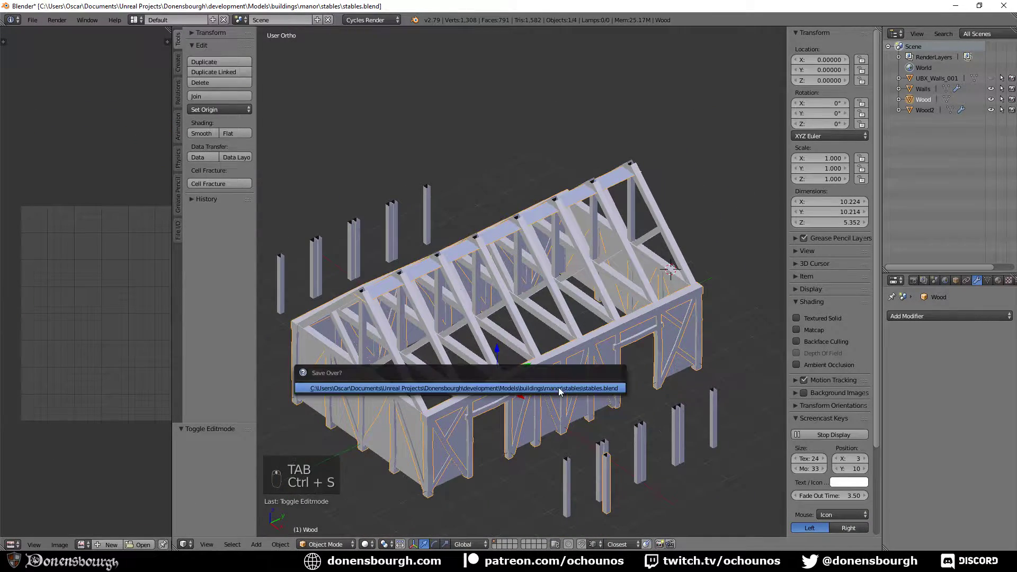
# - Export the revised stables model as FBX over the previous export
pyautogui.click(32, 20)
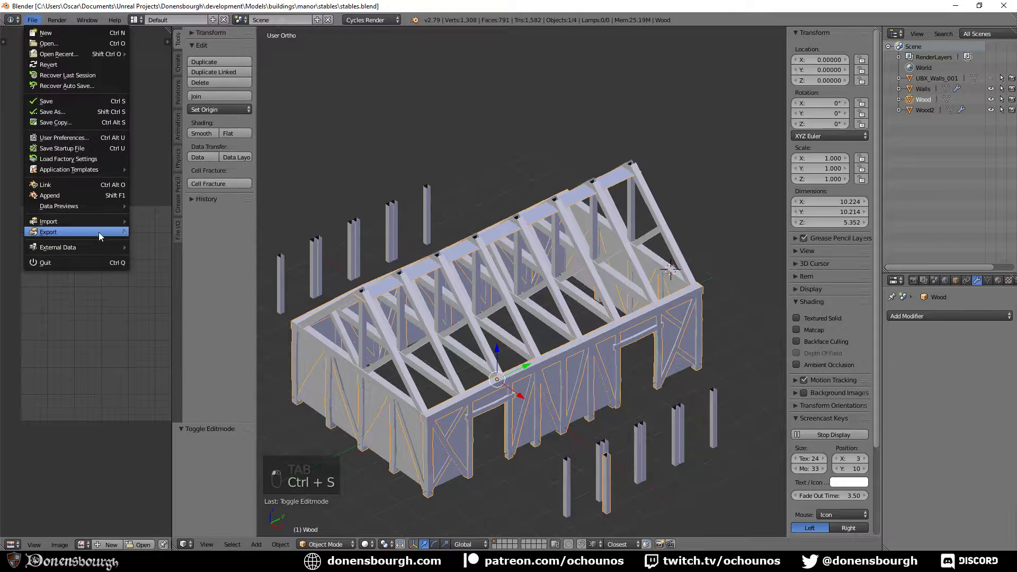
pyautogui.moveTo(98, 231)
pyautogui.click(185, 254)
pyautogui.click(1004, 46)
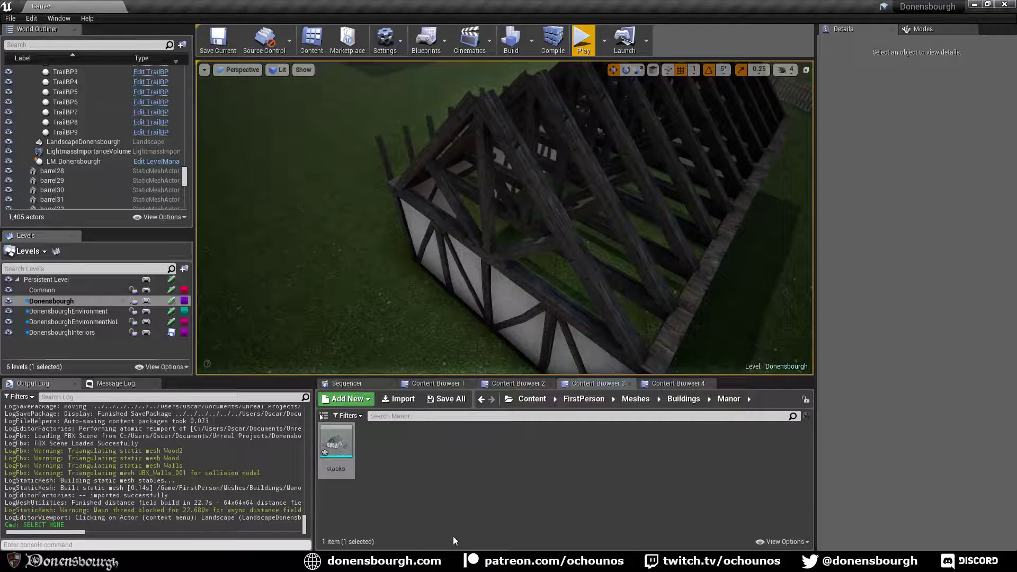
# - Reimport the stables static mesh in Unreal Editor and view the building with the wider truss spacing
pyautogui.rightClick(336, 448)
pyautogui.click(376, 192)
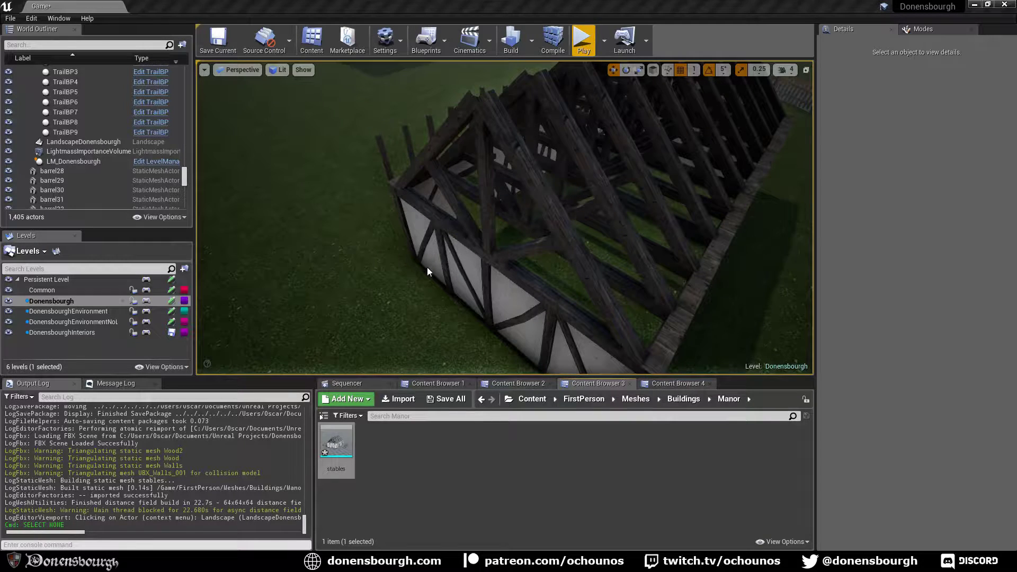
pyautogui.moveTo(386, 295); pyautogui.dragTo(588, 297, button='right')
pyautogui.moveTo(487, 262); pyautogui.dragTo(492, 281, button='right')
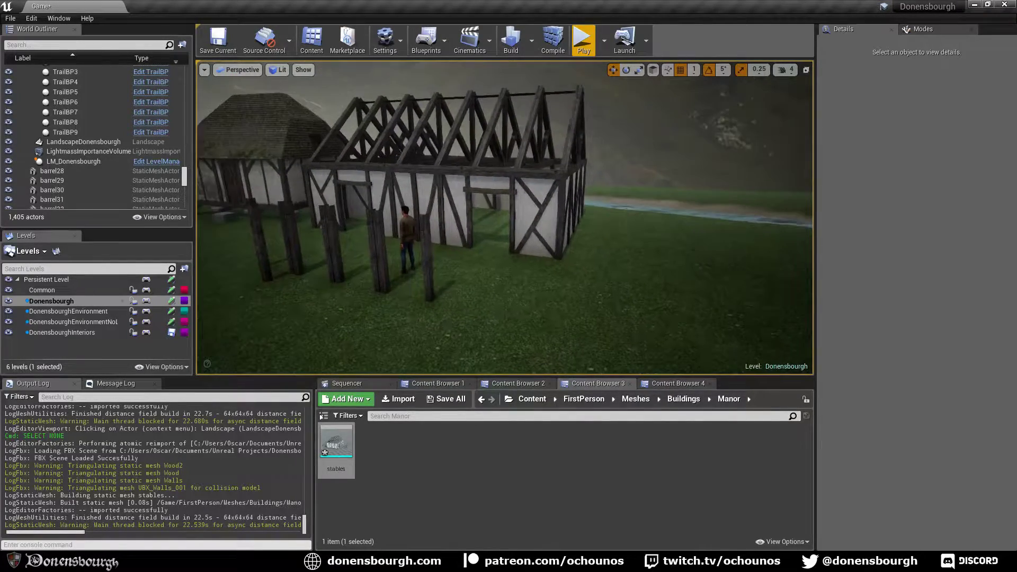
pyautogui.moveTo(576, 239); pyautogui.dragTo(566, 217, button='right')
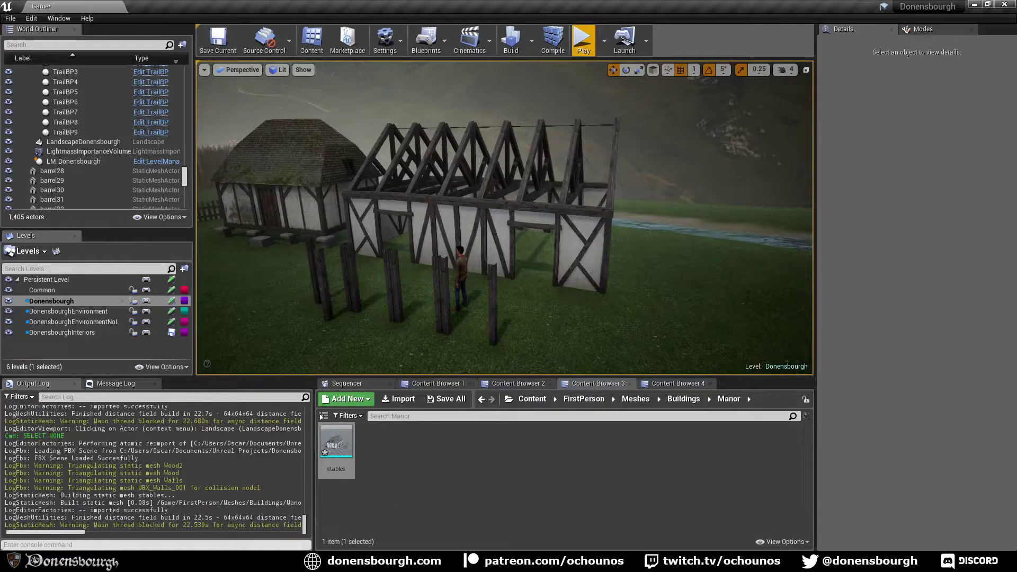
# - Switch to Blender and set the Wood2 truss array to a count of 3 with a constant Y offset of -2
pyautogui.hotkey('alt', 'Tab')
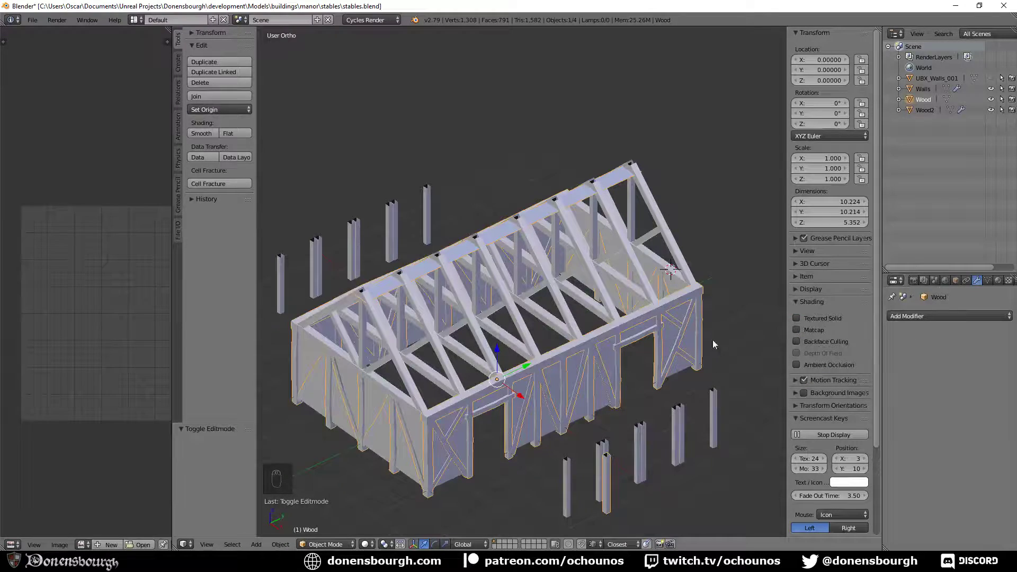
pyautogui.rightClick(635, 264)
pyautogui.press('Tab')
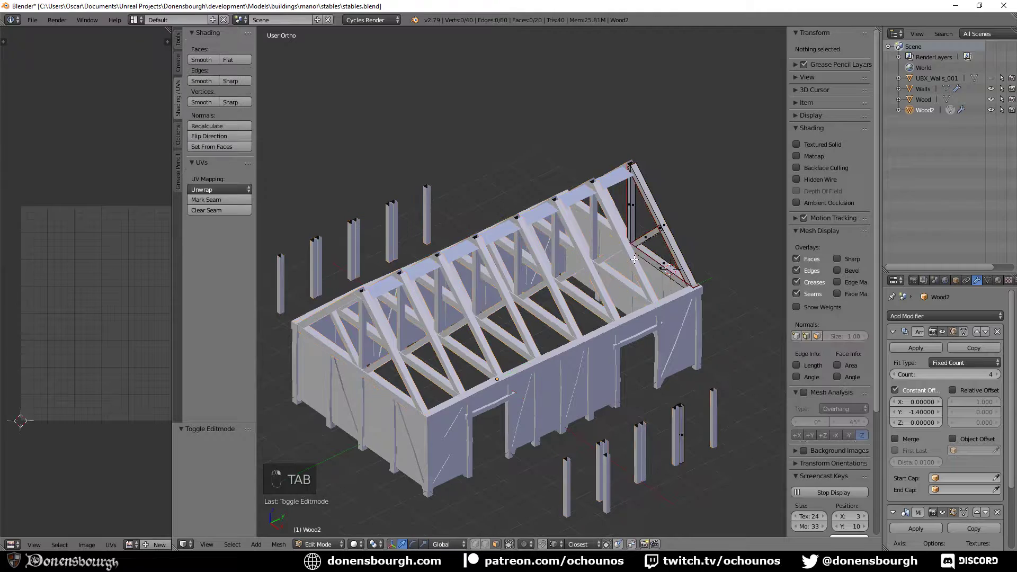
pyautogui.click(895, 374)
pyautogui.moveTo(582, 238); pyautogui.dragTo(662, 249, button='middle')
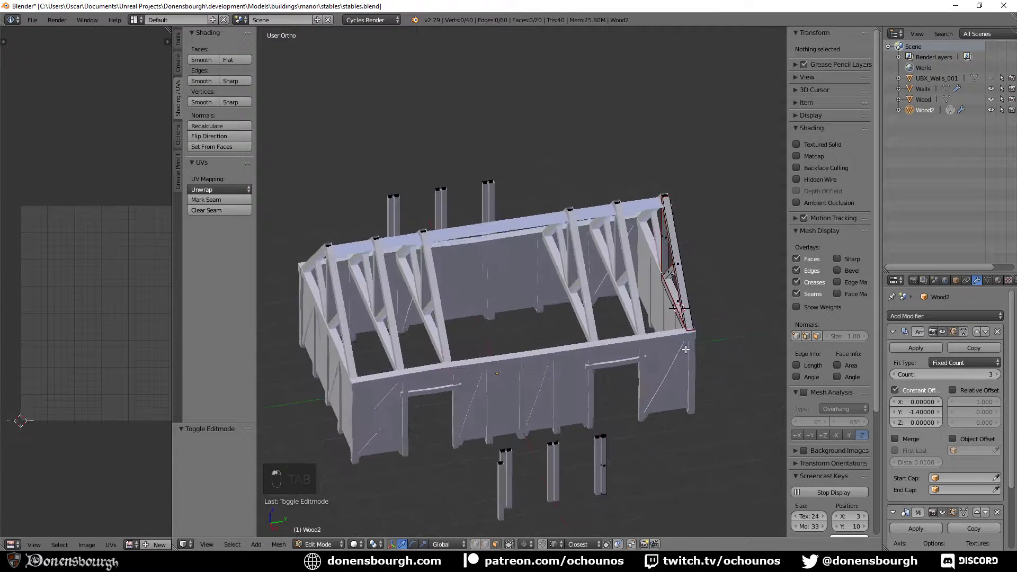
pyautogui.click(921, 412)
pyautogui.write('-2')
pyautogui.press('Return')
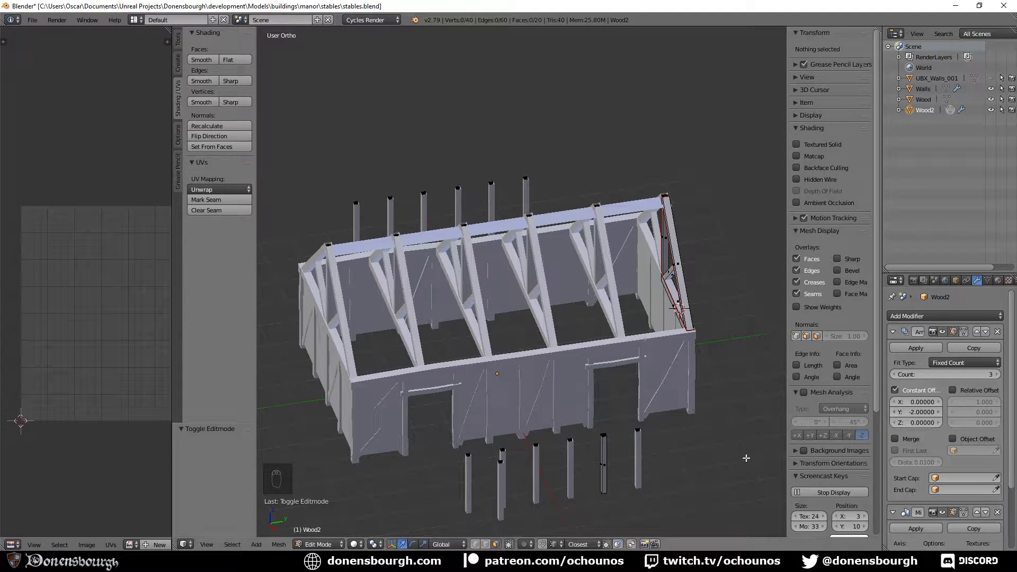
# - Try a count of 2 in the Wood2 truss array and restore it to 3
pyautogui.moveTo(562, 439); pyautogui.dragTo(667, 433, button='middle')
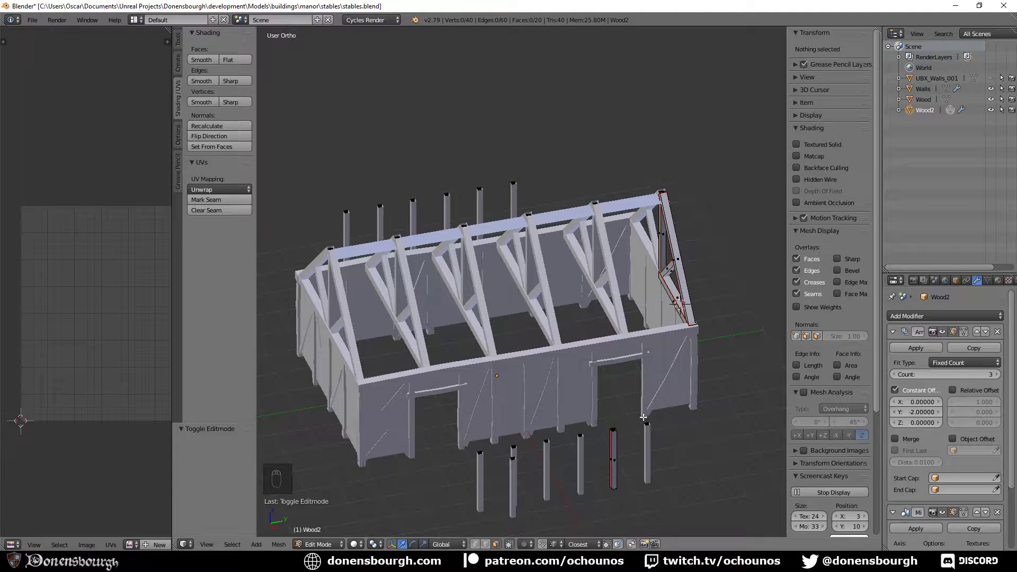
pyautogui.moveTo(583, 409); pyautogui.dragTo(611, 408, button='middle')
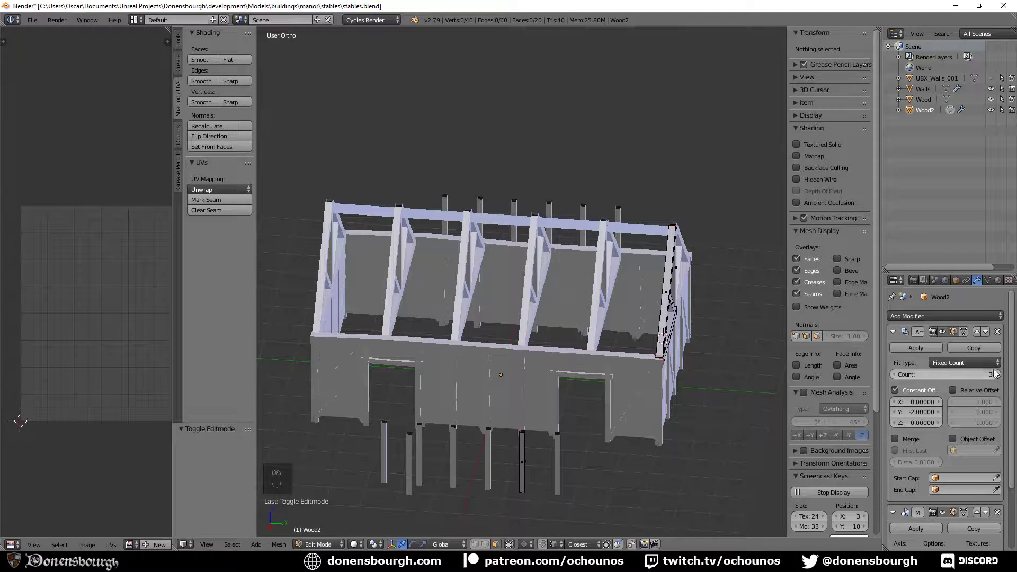
pyautogui.click(894, 374)
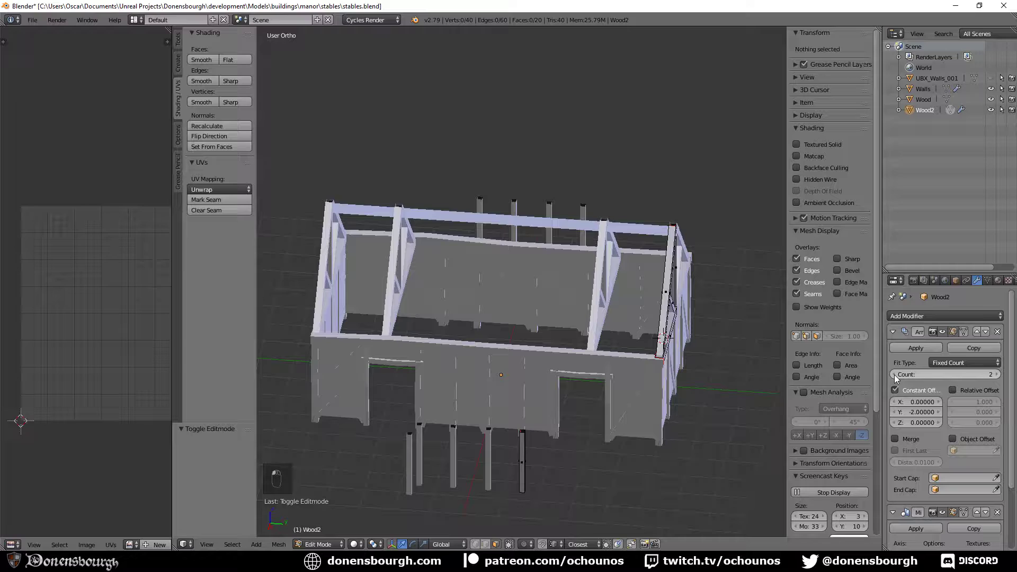
pyautogui.click(997, 374)
# - Return Wood2 to Object Mode and export the stables model as FBX
pyautogui.press('Tab')
pyautogui.moveTo(641, 399); pyautogui.dragTo(578, 391, button='middle')
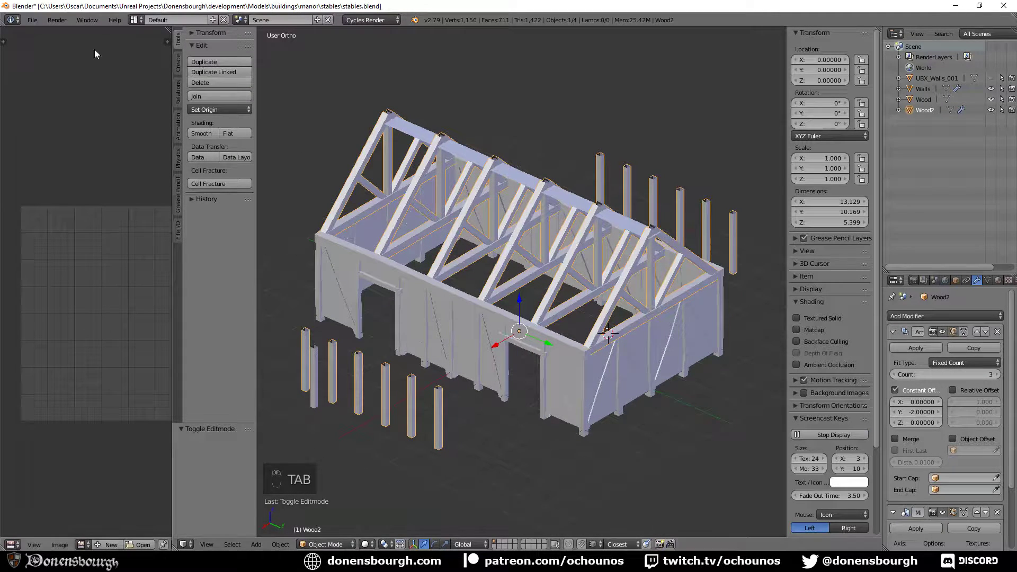
pyautogui.click(32, 20)
pyautogui.moveTo(105, 232)
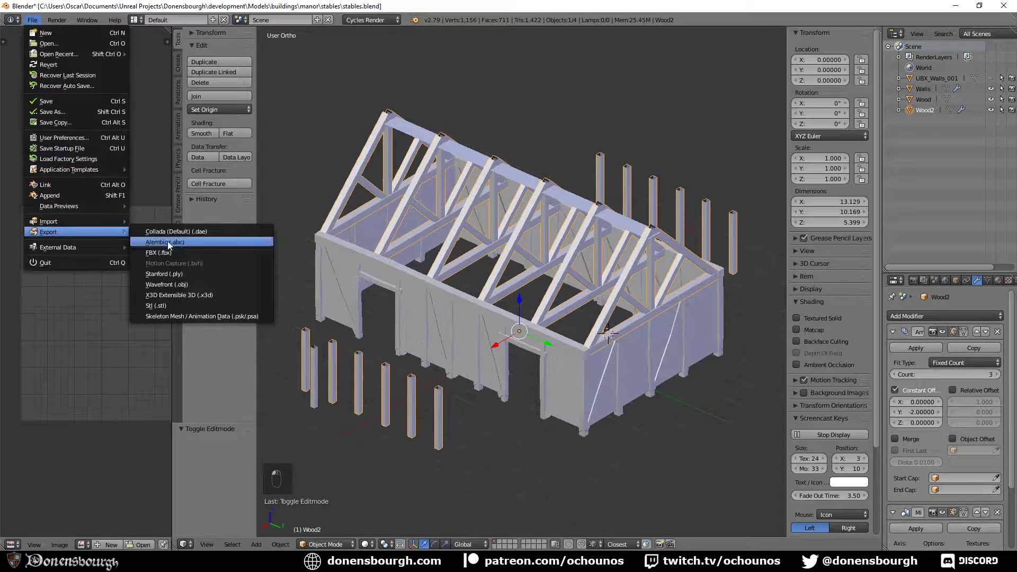
pyautogui.click(175, 251)
pyautogui.click(979, 47)
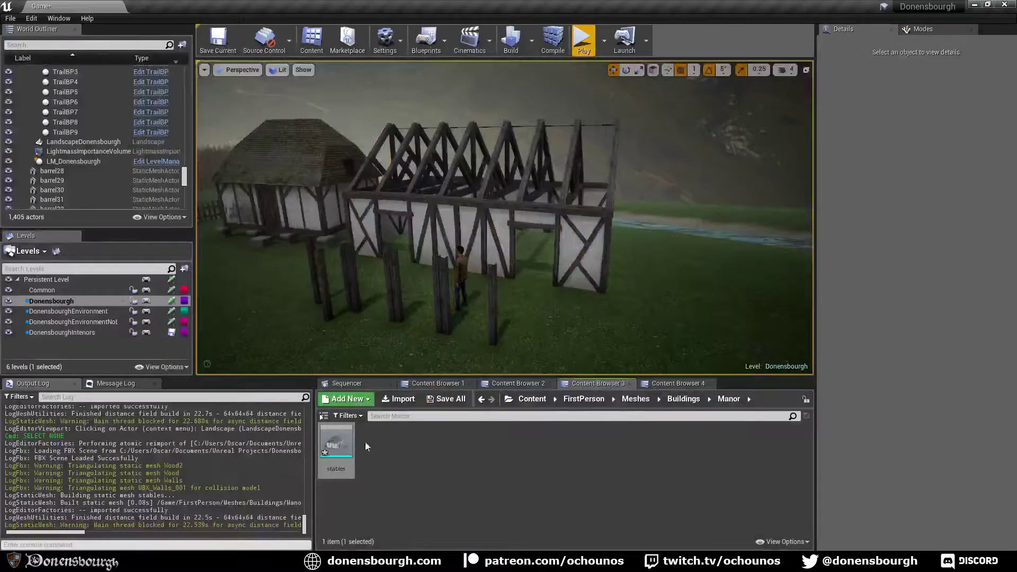
# - Reimport the stables static mesh in Unreal Editor and check the memory use in Task Manager meanwhile
pyautogui.rightClick(339, 443)
pyautogui.click(385, 195)
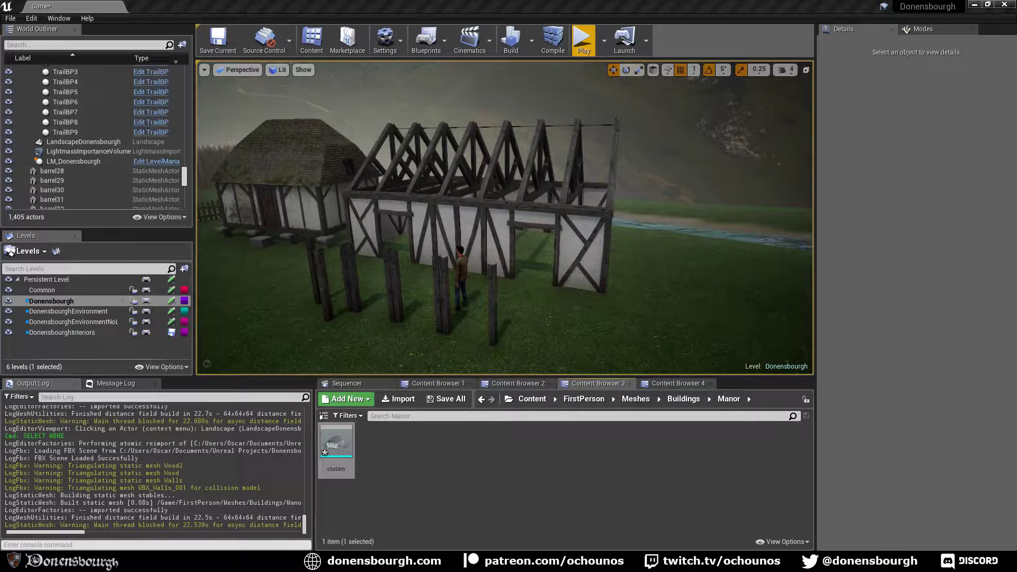
pyautogui.hotkey('ctrl', 'shift', 'Escape')
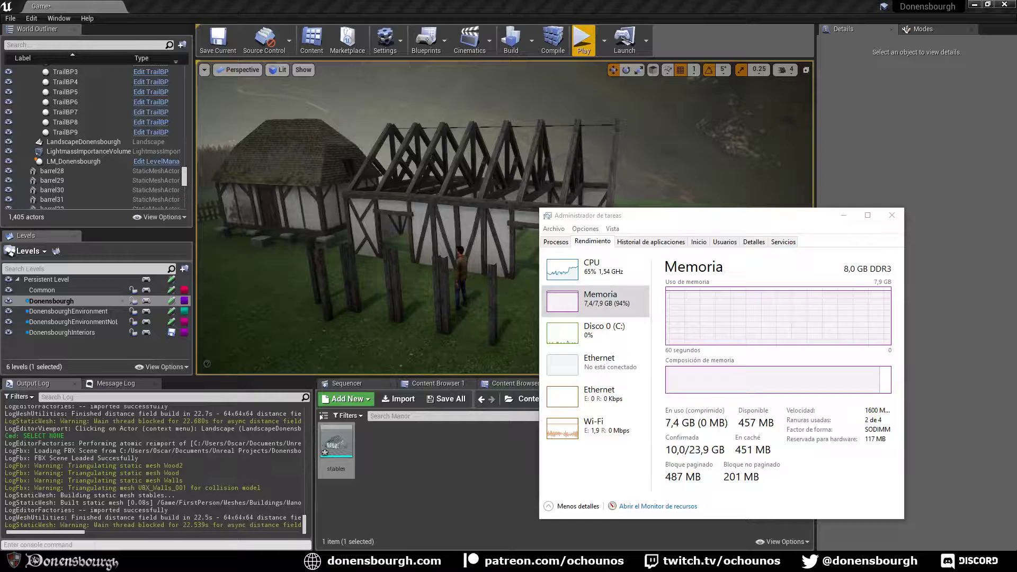
pyautogui.click(656, 229)
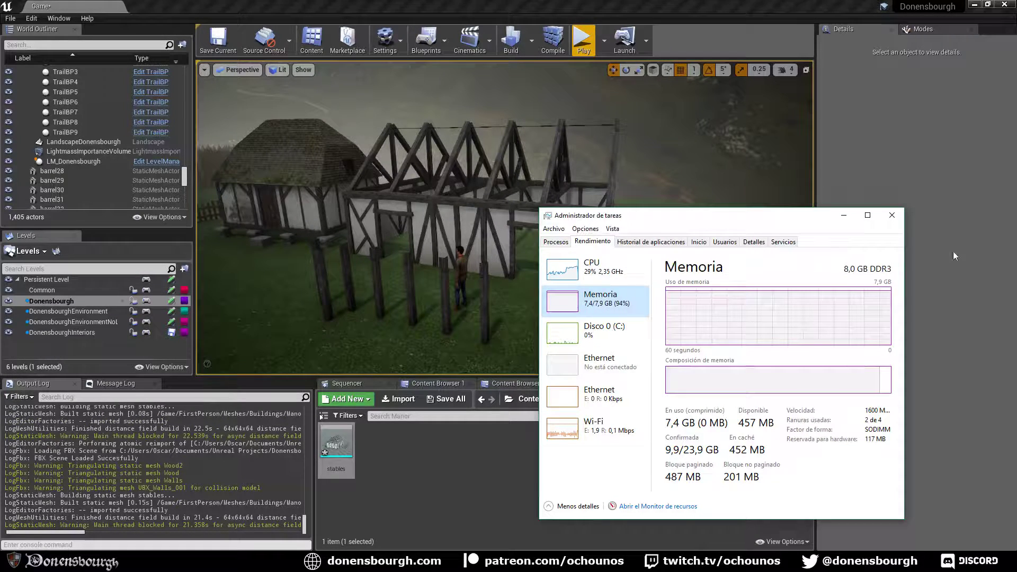
pyautogui.moveTo(604, 223); pyautogui.dragTo(1016, 233)
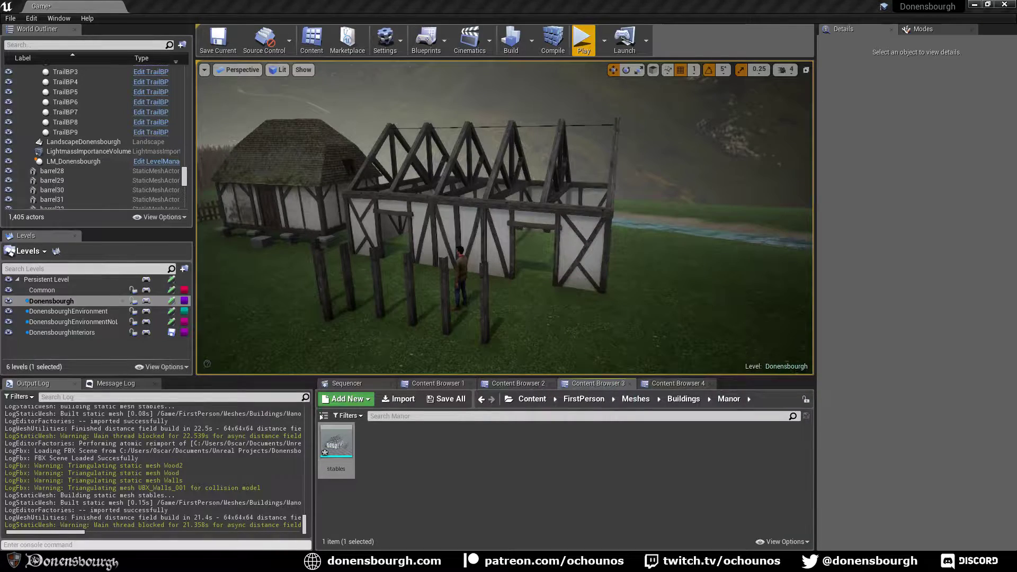
# - Play the level in the editor and walk around the stables to examine the roof trusses, walls and beam textures, ending the play session
pyautogui.moveTo(581, 257); pyautogui.dragTo(582, 317, button='right')
pyautogui.scroll(2, 584, 259)
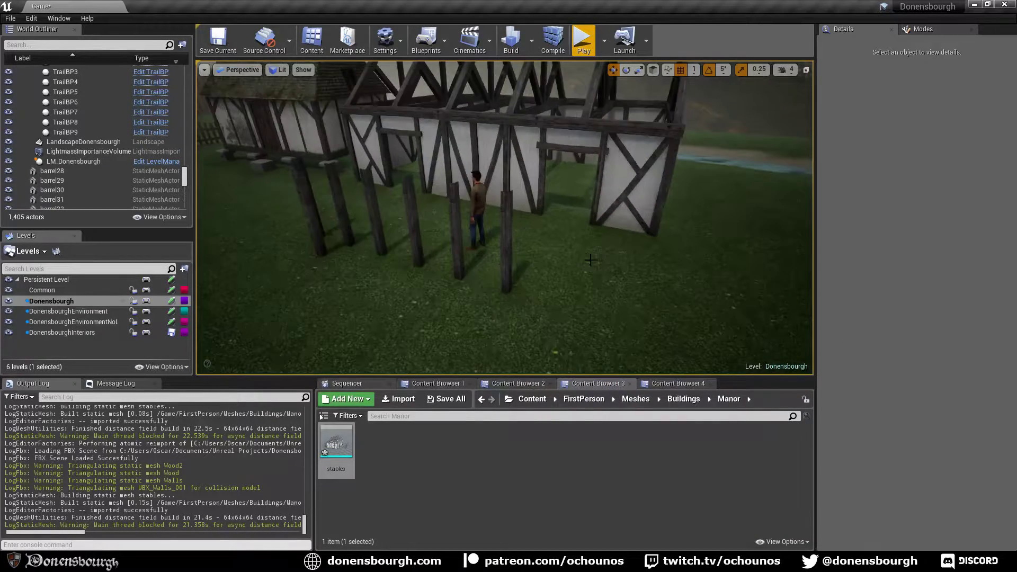
pyautogui.moveTo(590, 260); pyautogui.dragTo(601, 243, button='right')
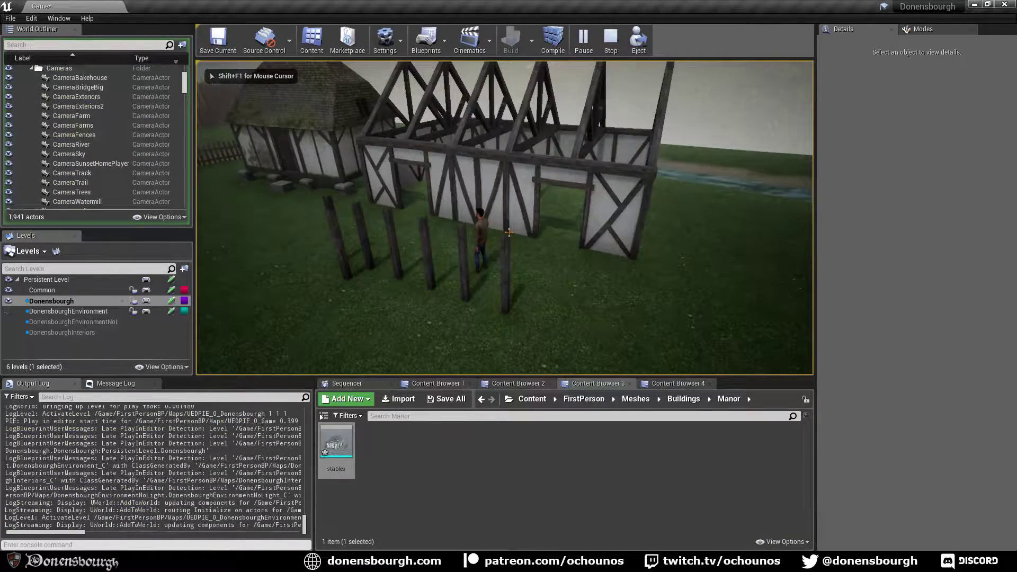
pyautogui.press('w')
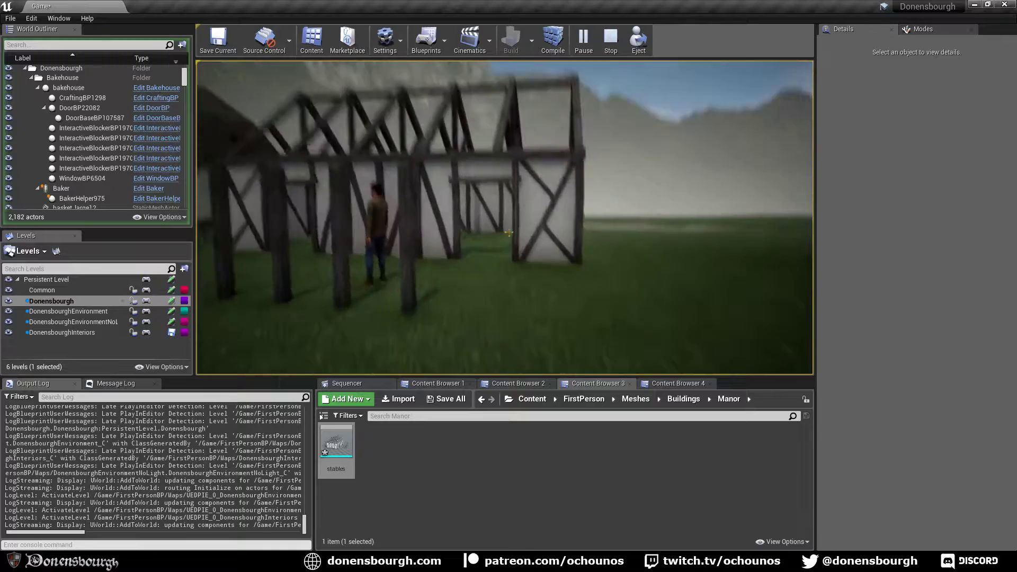
pyautogui.press('w')
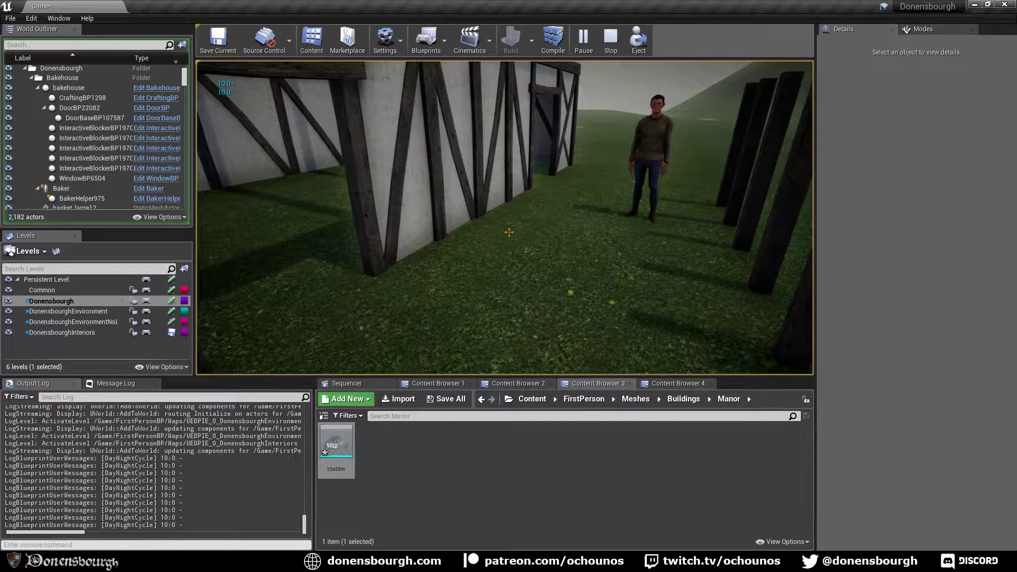
pyautogui.hotkey('shift', 'w')
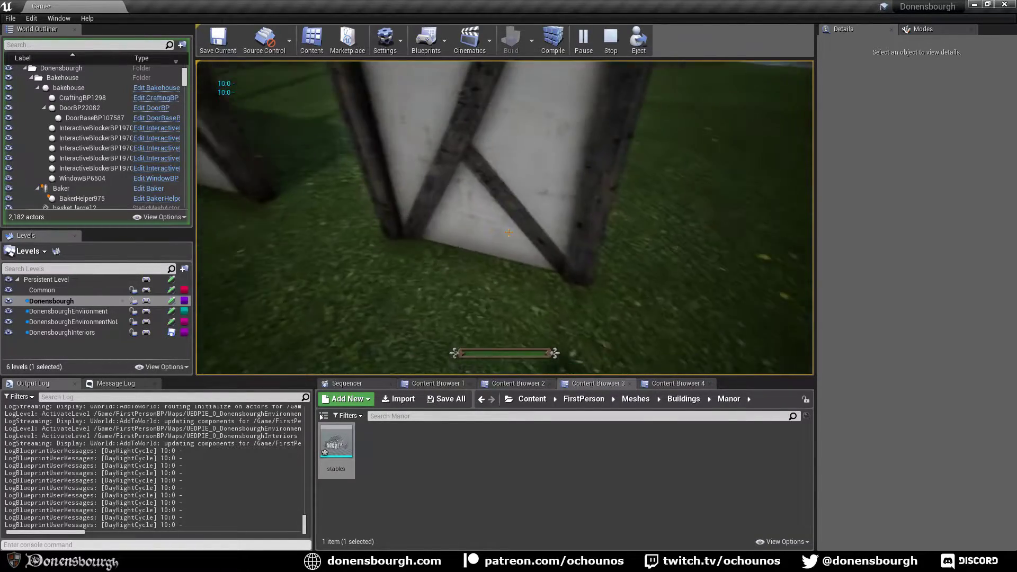
pyautogui.press('s')
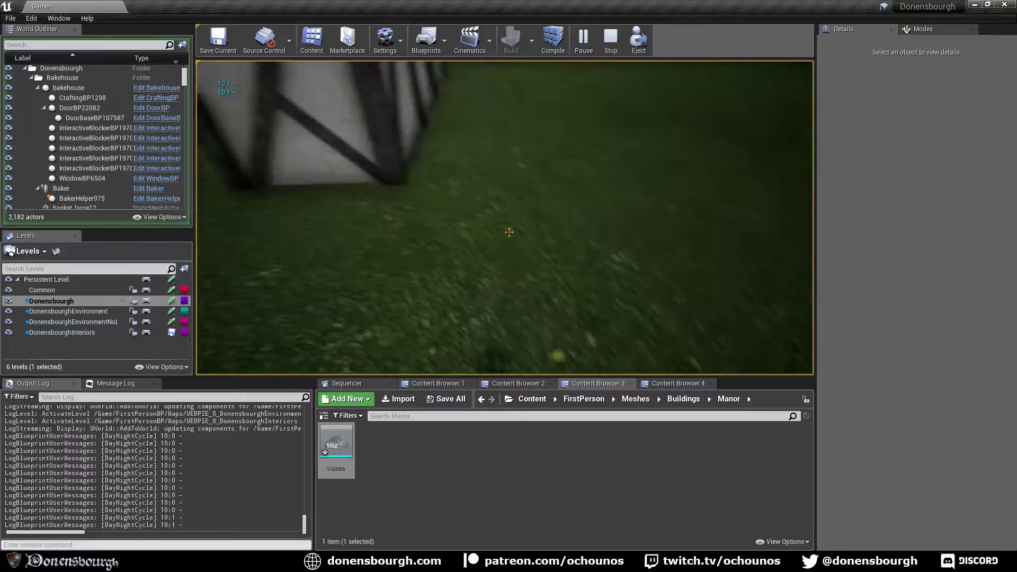
pyautogui.press('s')
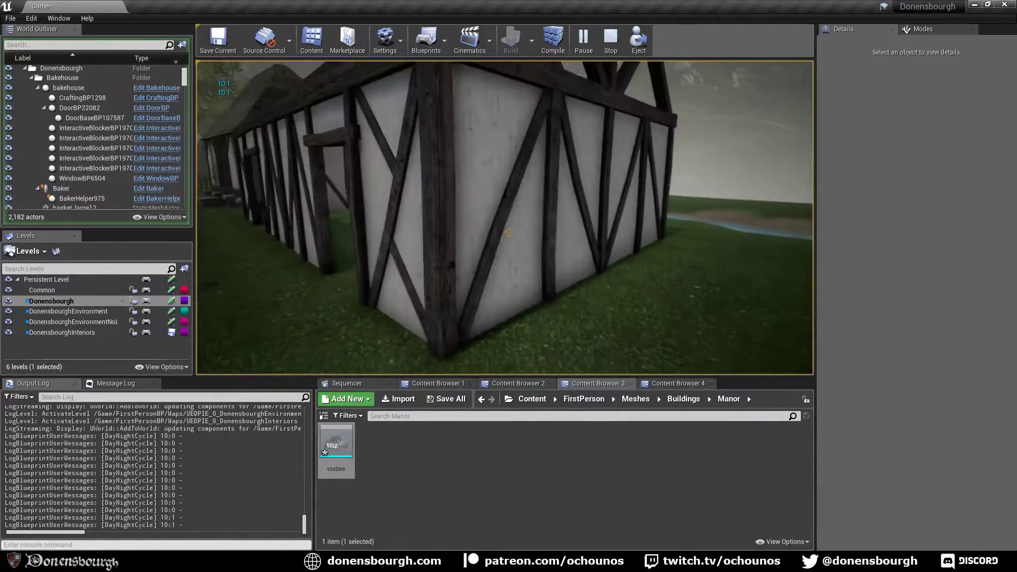
pyautogui.press('w')
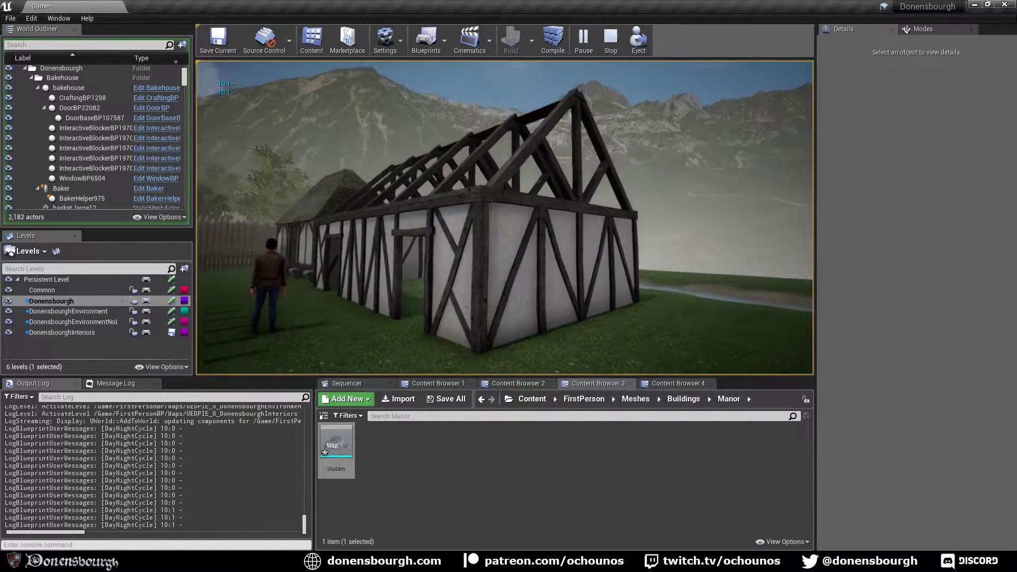
pyautogui.press('s')
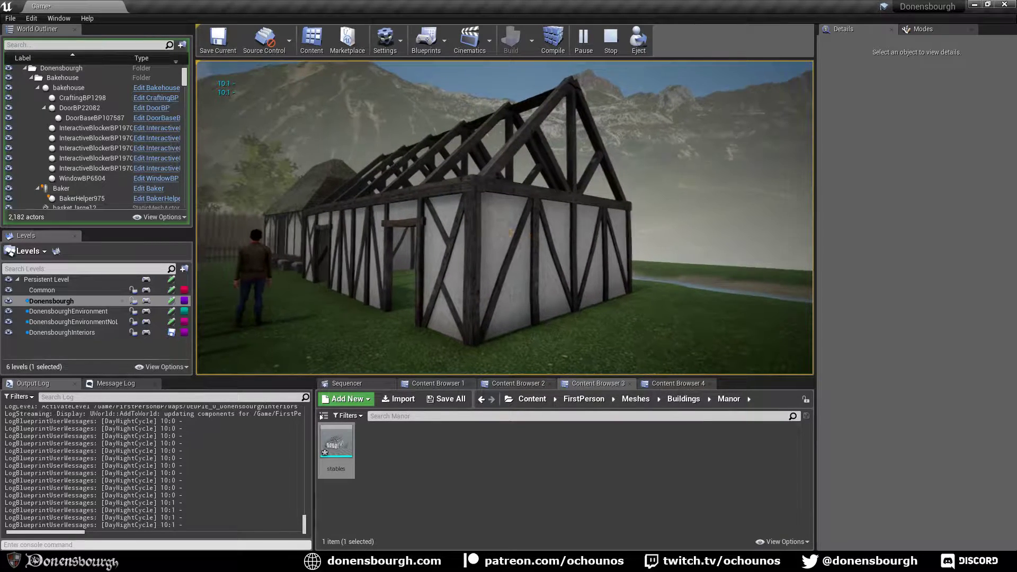
pyautogui.press('Escape')
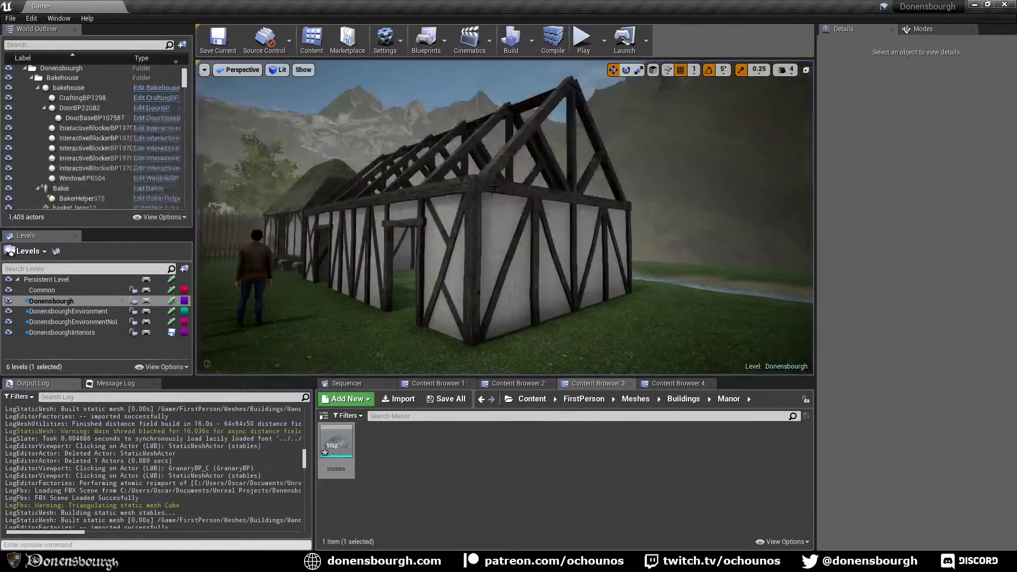
pyautogui.moveTo(576, 168); pyautogui.dragTo(582, 157, button='right')
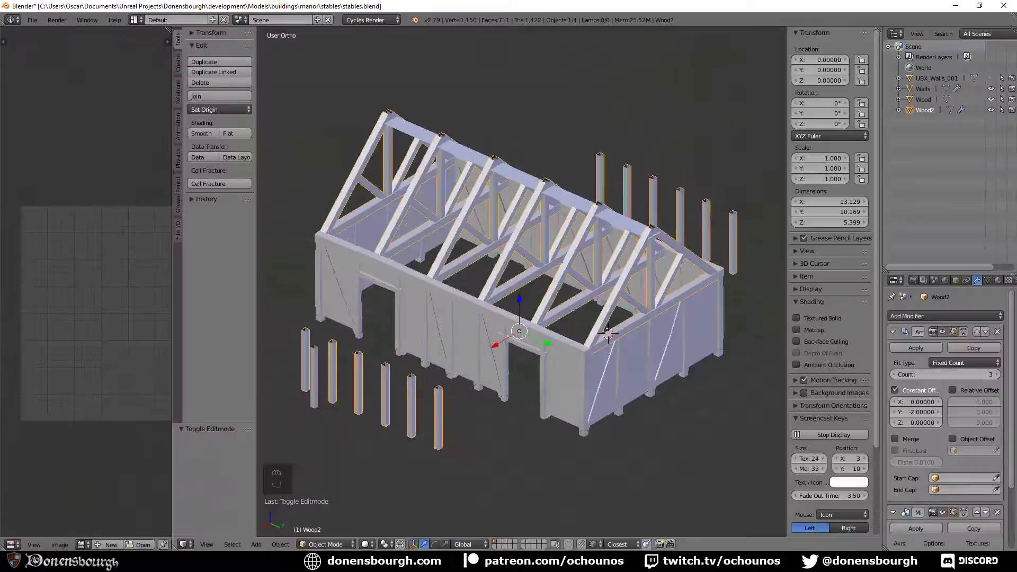
# - Switch to Blender and, in the Wood mesh's Edit Mode, select the wall-top beam segments along one long side and start on the opposite side
pyautogui.moveTo(513, 381); pyautogui.dragTo(530, 362, button='middle')
pyautogui.scroll(4, 530, 361)
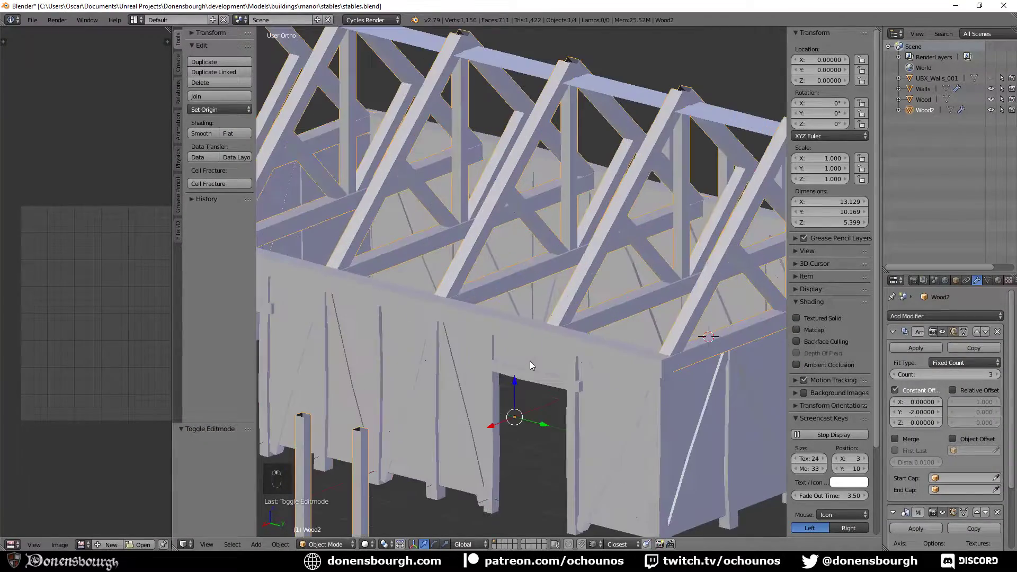
pyautogui.press('Tab')
pyautogui.press('Tab')
pyautogui.rightClick(533, 332)
pyautogui.press('Tab')
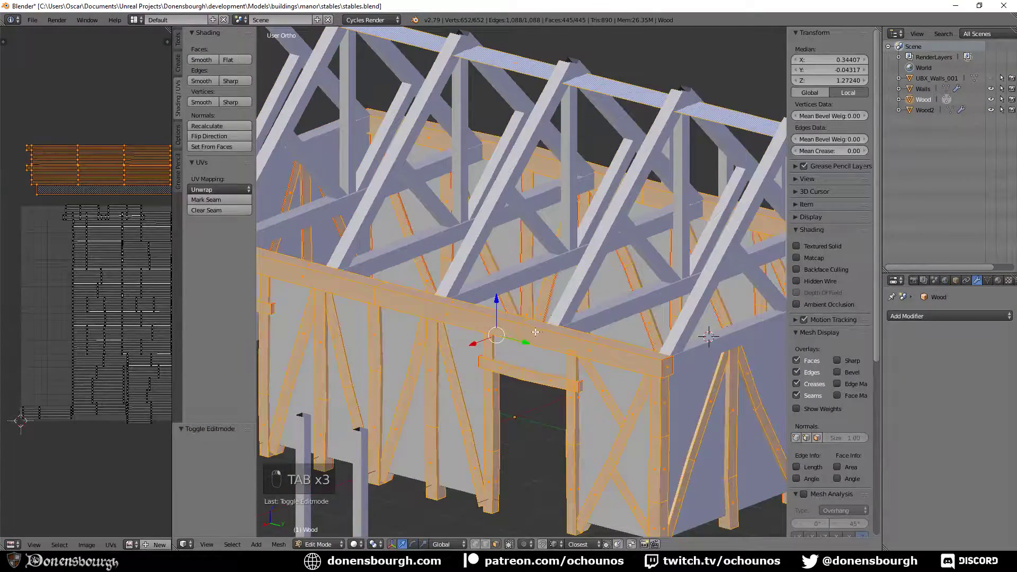
pyautogui.keyDown('alt'); pyautogui.rightClick(504, 321); pyautogui.keyUp('alt')
pyautogui.keyDown('alt'); pyautogui.keyDown('shift'); pyautogui.rightClick(465, 310); pyautogui.keyUp('shift'); pyautogui.keyUp('alt')
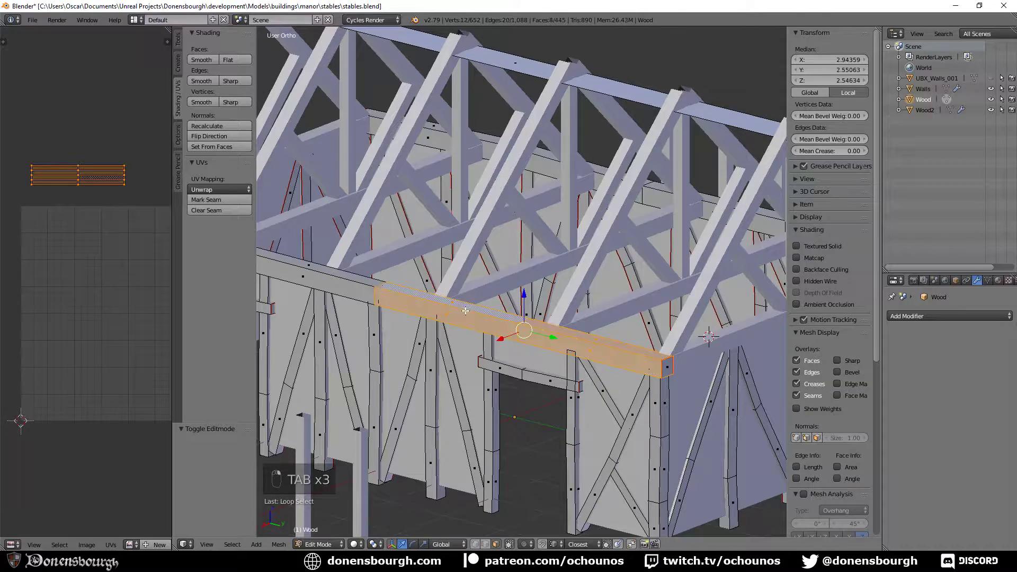
pyautogui.keyDown('alt'); pyautogui.keyDown('shift'); pyautogui.rightClick(349, 280); pyautogui.keyUp('shift'); pyautogui.keyUp('alt')
pyautogui.moveTo(349, 280); pyautogui.dragTo(508, 342, button='middle')
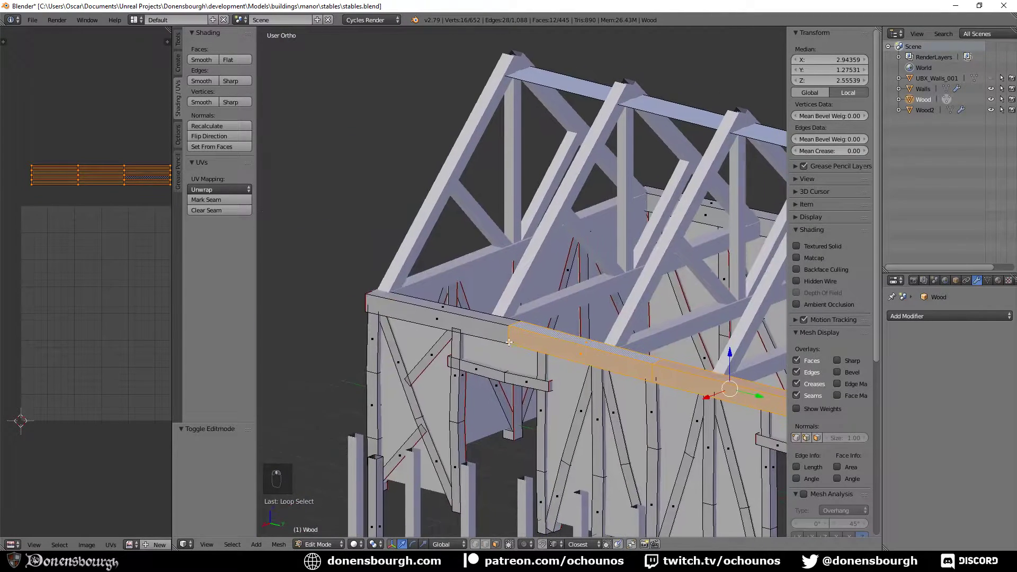
pyautogui.keyDown('alt'); pyautogui.keyDown('shift'); pyautogui.rightClick(507, 337); pyautogui.keyUp('shift'); pyautogui.keyUp('alt')
pyautogui.keyDown('alt'); pyautogui.keyDown('shift'); pyautogui.rightClick(715, 210); pyautogui.keyUp('shift'); pyautogui.keyUp('alt')
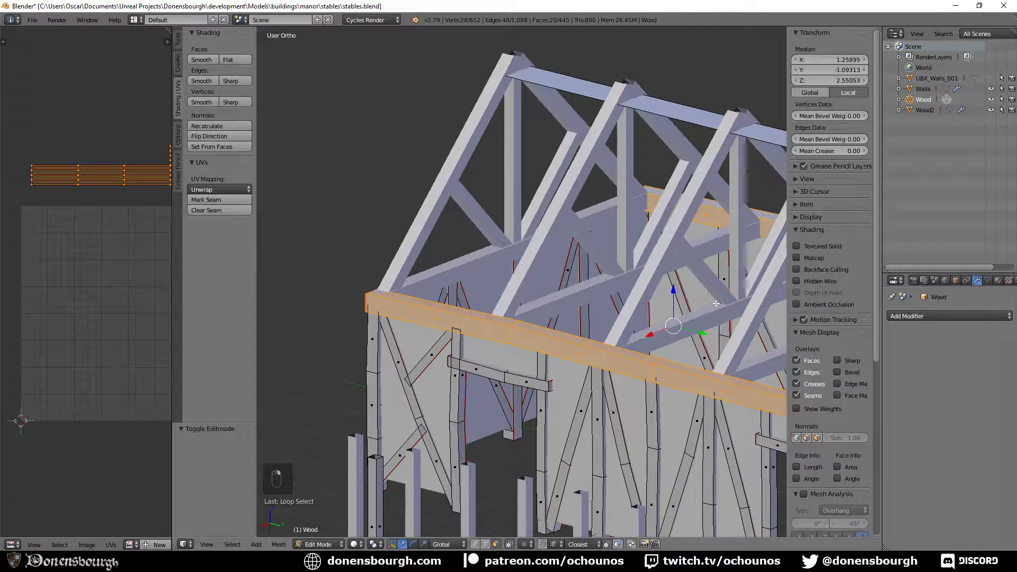
# - Add the remaining wall-top beam segments of the opposite long side and the beam end faces to the selection
pyautogui.scroll(-3, 715, 303)
pyautogui.keyDown('shift'); pyautogui.moveTo(715, 303); pyautogui.dragTo(615, 349, button='middle'); pyautogui.keyUp('shift')
pyautogui.moveTo(755, 387); pyautogui.dragTo(626, 391, button='middle')
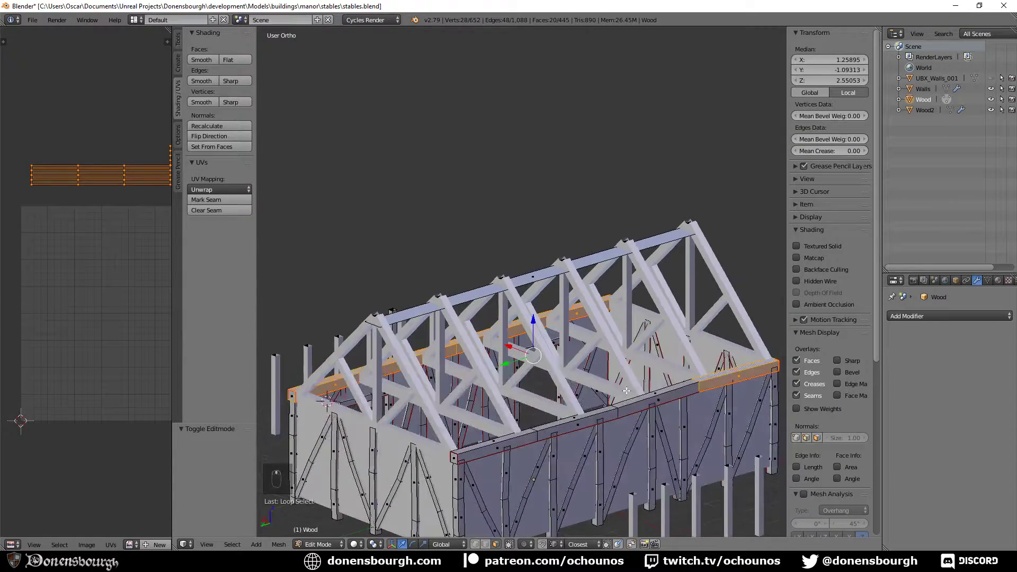
pyautogui.keyDown('alt'); pyautogui.keyDown('shift'); pyautogui.rightClick(651, 398); pyautogui.keyUp('shift'); pyautogui.keyUp('alt')
pyautogui.keyDown('alt'); pyautogui.keyDown('shift'); pyautogui.rightClick(577, 420); pyautogui.keyUp('shift'); pyautogui.keyUp('alt')
pyautogui.keyDown('alt'); pyautogui.keyDown('shift'); pyautogui.rightClick(500, 438); pyautogui.keyUp('shift'); pyautogui.keyUp('alt')
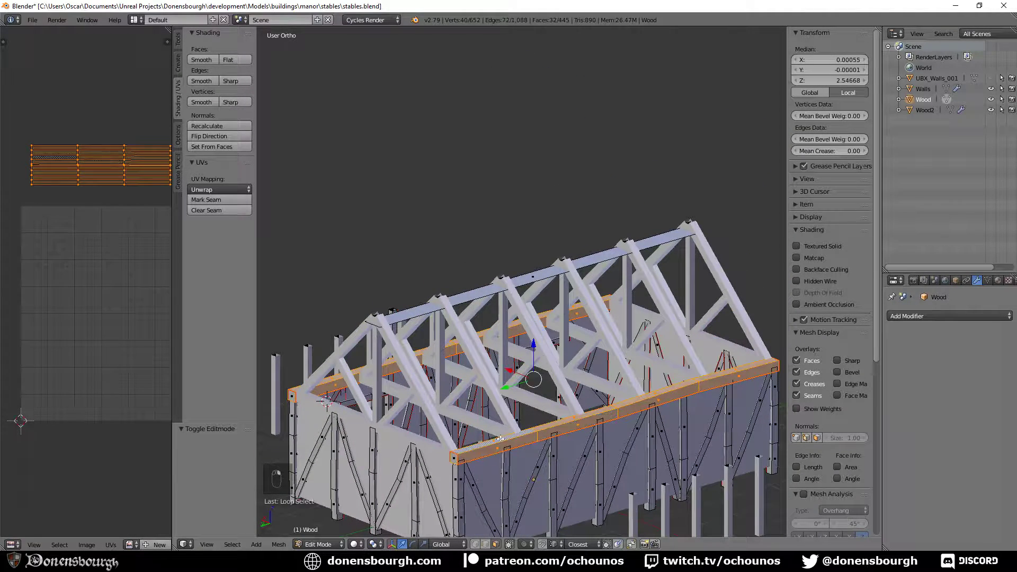
pyautogui.keyDown('shift'); pyautogui.rightClick(456, 469); pyautogui.keyUp('shift')
pyautogui.moveTo(725, 364); pyautogui.dragTo(428, 458, button='middle')
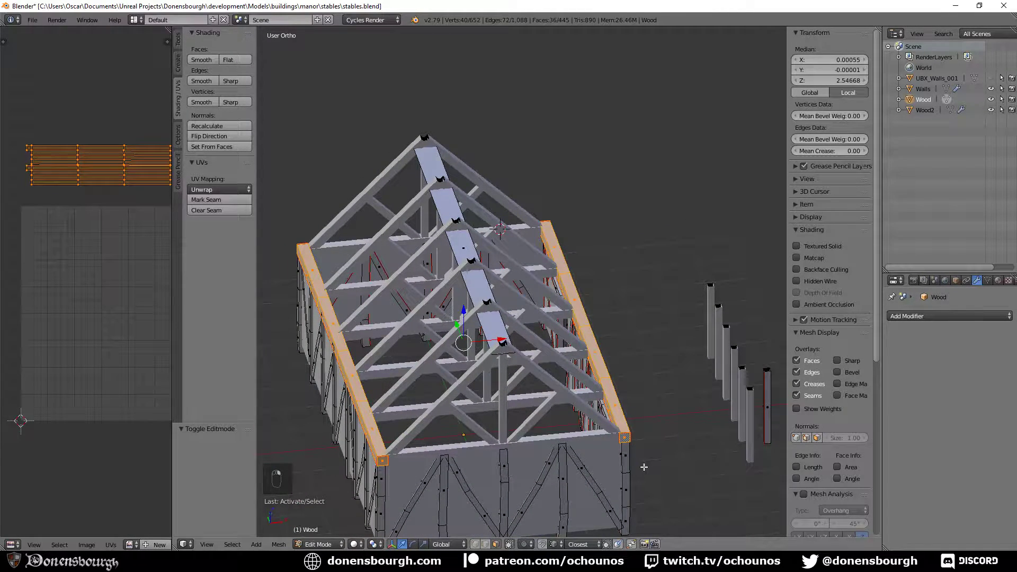
# - Duplicate the selected wall-top beams, move the copies down 2.57 along Z to the foot of the walls, and check them in front view
pyautogui.hotkey('shift', 'd')
pyautogui.moveTo(679, 461); pyautogui.dragTo(526, 325, button='middle')
pyautogui.press('g')
pyautogui.press('z')
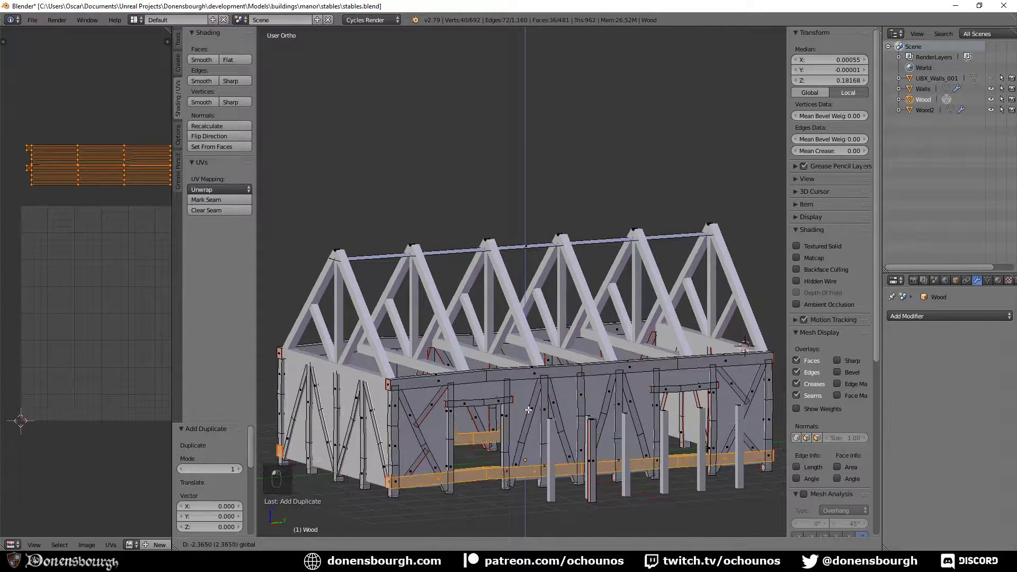
pyautogui.click(534, 404)
pyautogui.press('KP_1')
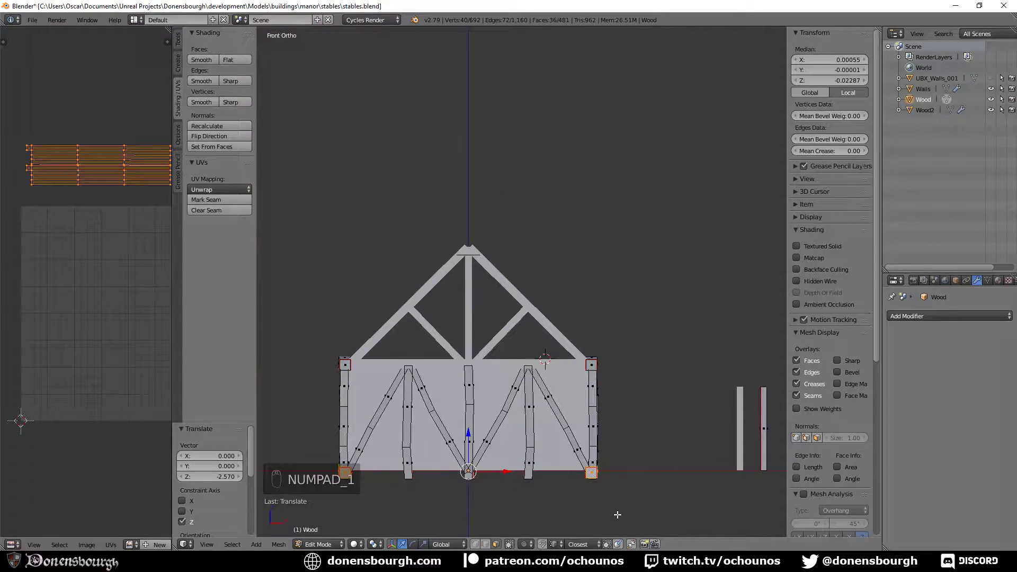
# - Raise the duplicated base beams 0.132 along Z so they sit slightly higher at the foot of the walls
pyautogui.keyDown('shift'); pyautogui.moveTo(516, 492); pyautogui.dragTo(576, 293, button='middle'); pyautogui.keyUp('shift')
pyautogui.scroll(3, 573, 451)
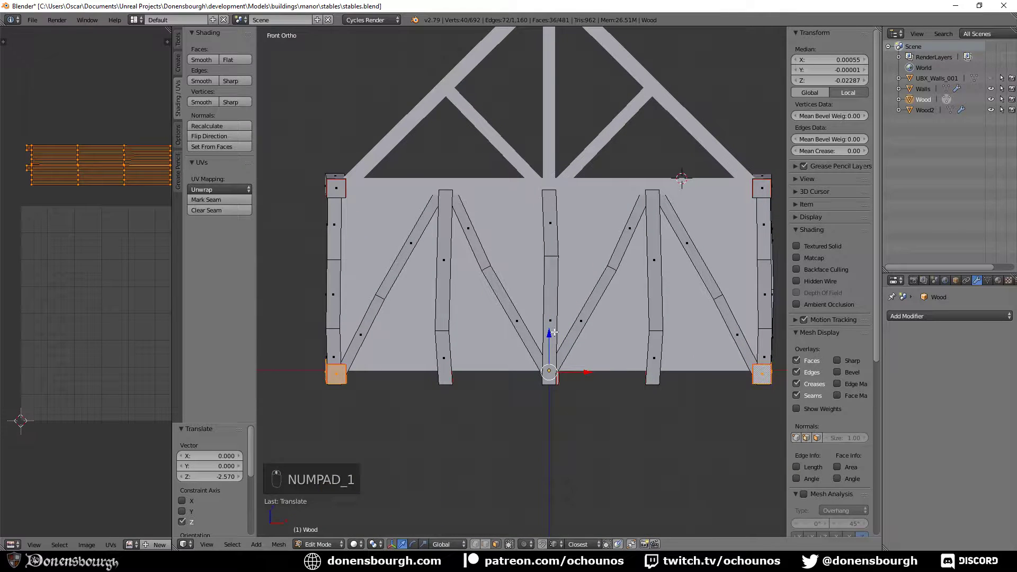
pyautogui.moveTo(554, 332); pyautogui.dragTo(554, 324)
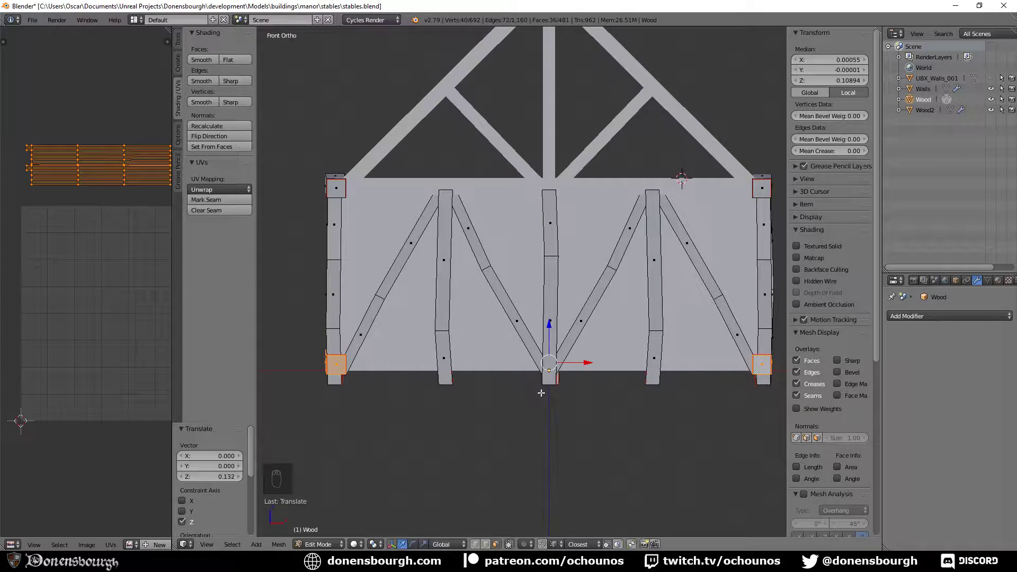
# - Select the underside faces of the base beam along one long side and delete those faces
pyautogui.moveTo(552, 342); pyautogui.dragTo(476, 373, button='middle')
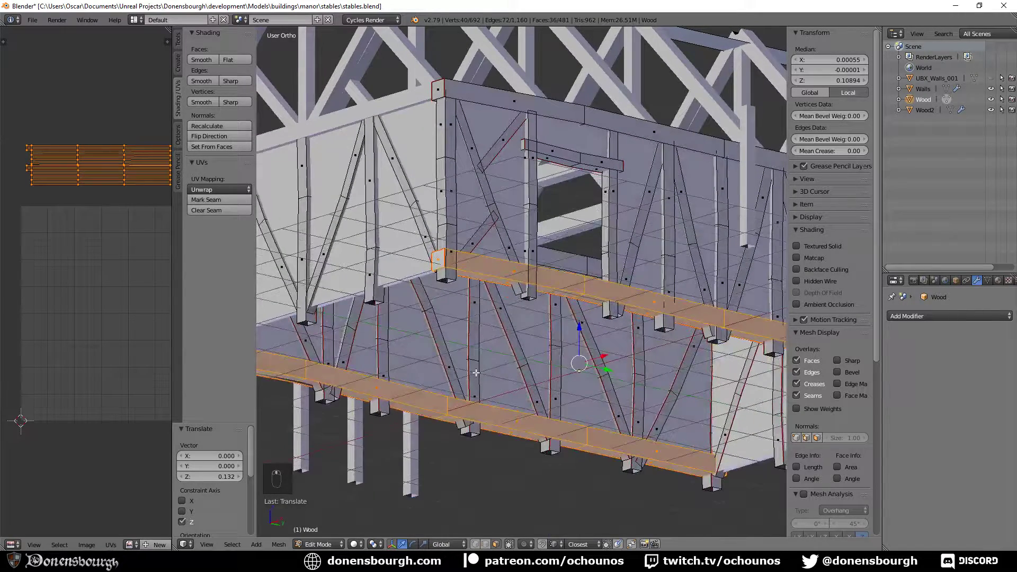
pyautogui.rightClick(508, 283)
pyautogui.keyDown('shift'); pyautogui.rightClick(634, 306); pyautogui.keyUp('shift')
pyautogui.moveTo(637, 310); pyautogui.dragTo(477, 309, button='middle')
pyautogui.keyDown('shift'); pyautogui.rightClick(521, 317); pyautogui.keyUp('shift')
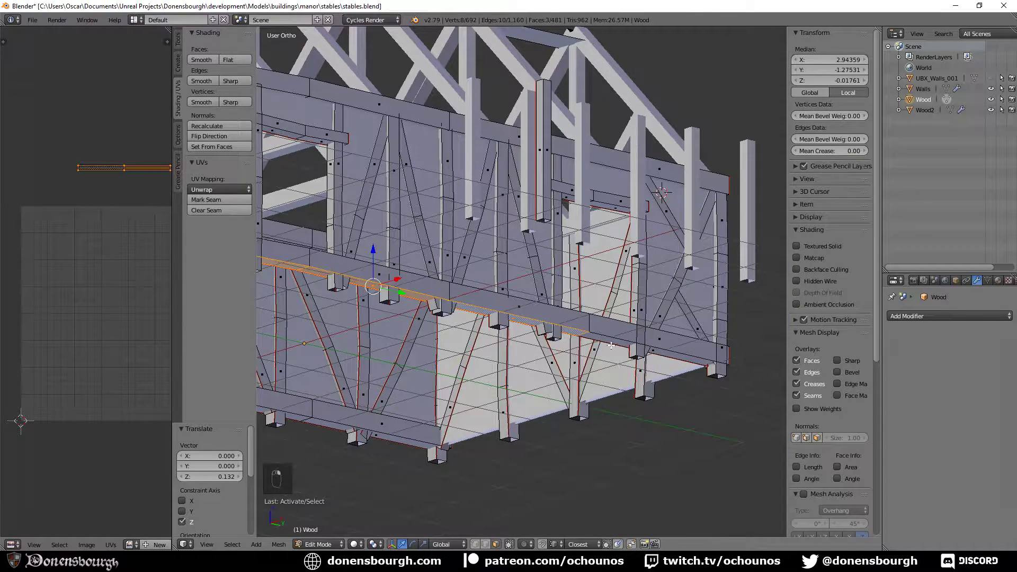
pyautogui.keyDown('shift'); pyautogui.rightClick(652, 353); pyautogui.keyUp('shift')
pyautogui.press('x')
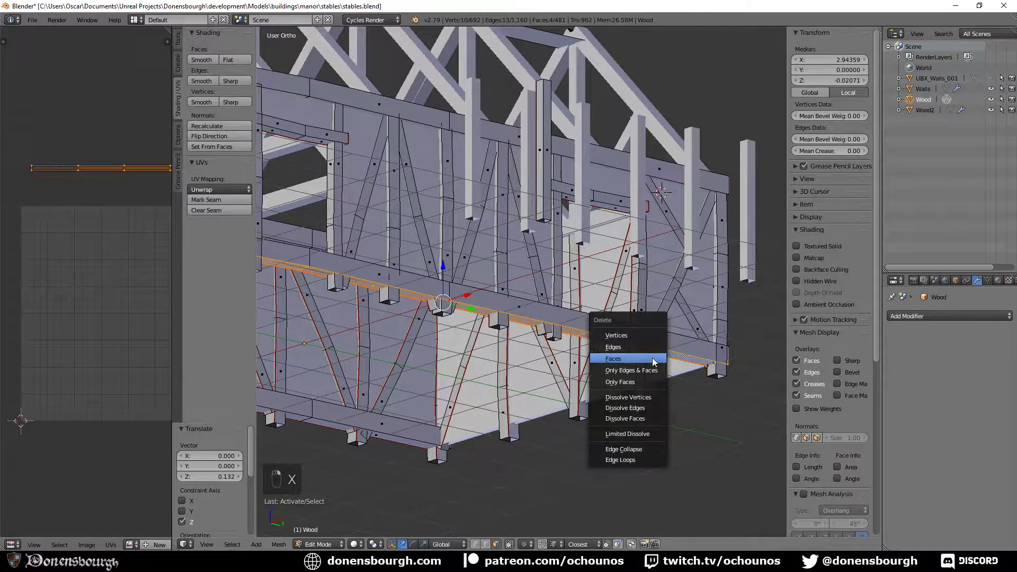
pyautogui.click(657, 360)
# - Delete the underside faces of the base beam along the opposite long side
pyautogui.keyDown('shift'); pyautogui.moveTo(424, 336); pyautogui.dragTo(531, 335, button='middle'); pyautogui.keyUp('shift')
pyautogui.moveTo(367, 330); pyautogui.dragTo(356, 280, button='middle')
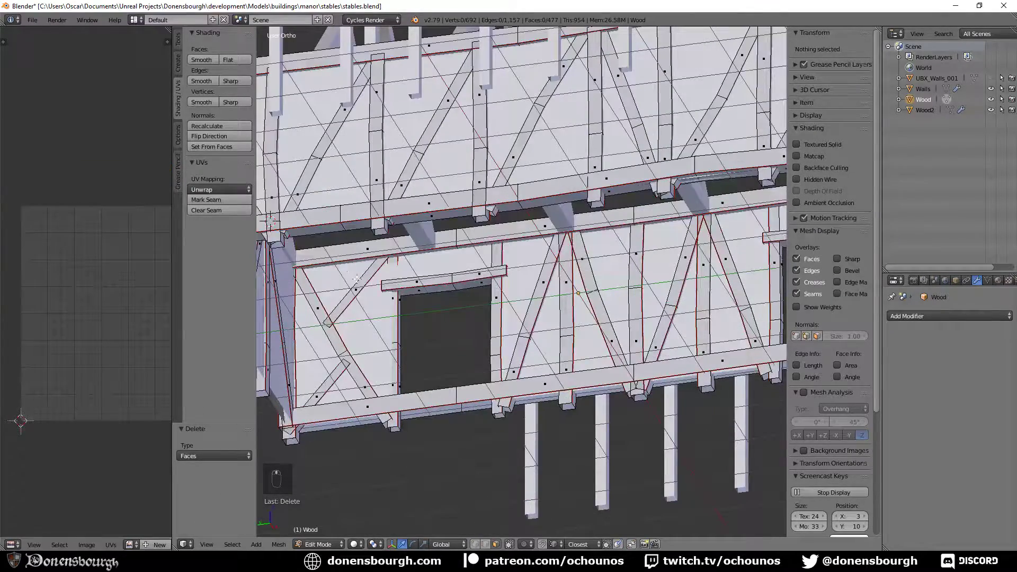
pyautogui.rightClick(327, 229)
pyautogui.keyDown('shift'); pyautogui.rightClick(409, 220); pyautogui.keyUp('shift')
pyautogui.keyDown('shift'); pyautogui.rightClick(552, 202); pyautogui.keyUp('shift')
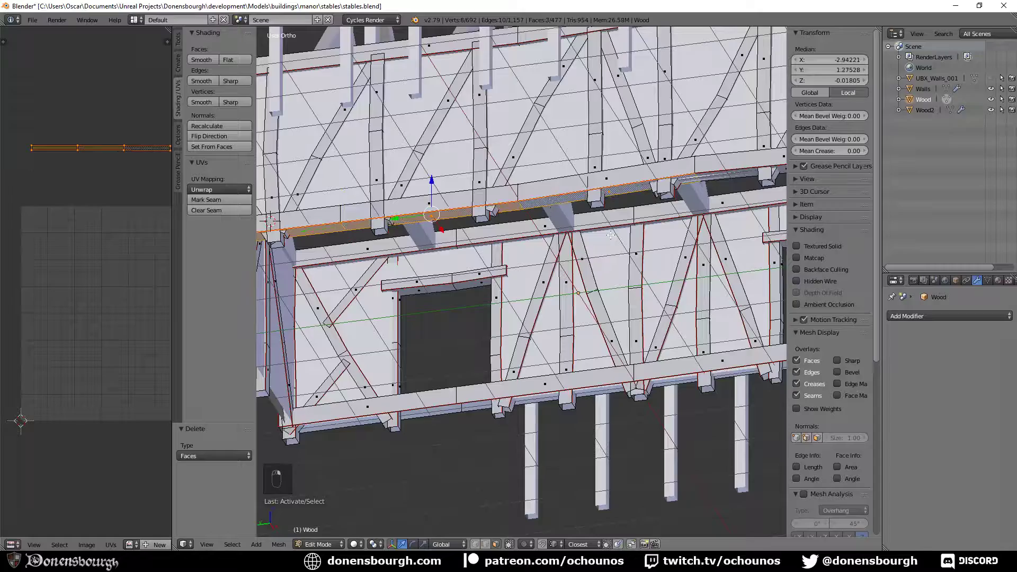
pyautogui.moveTo(611, 234); pyautogui.dragTo(507, 303, button='middle')
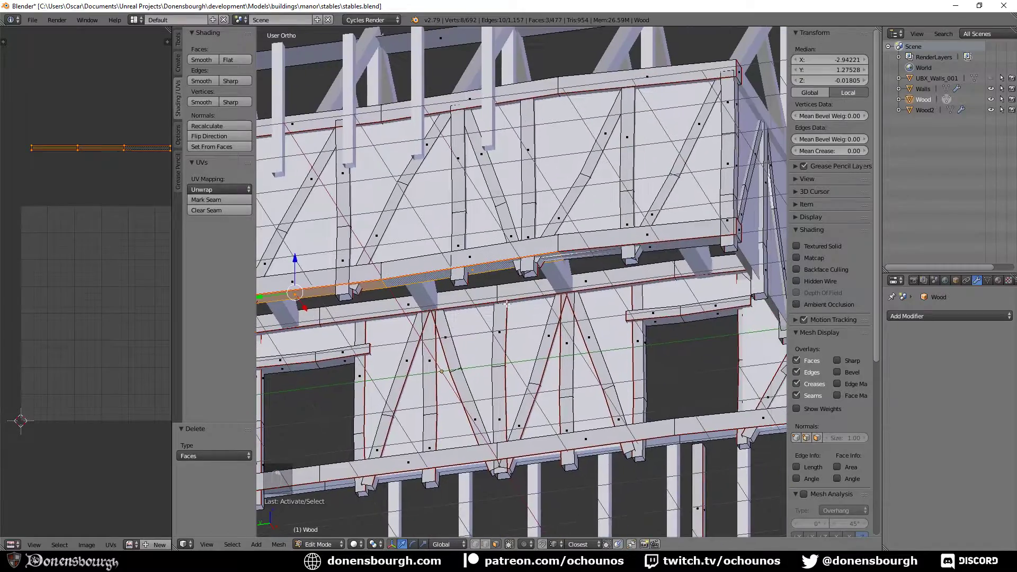
pyautogui.press('x')
pyautogui.click(630, 281)
# - Switch to editing the Wood2 roof-truss mesh and delete a face on the end truss, returning to Object Mode
pyautogui.scroll(-5, 599, 300)
pyautogui.moveTo(599, 300); pyautogui.dragTo(521, 360, button='middle')
pyautogui.scroll(6, 539, 376)
pyautogui.press('Tab')
pyautogui.press('Tab')
pyautogui.press('Tab')
pyautogui.rightClick(454, 366)
pyautogui.press('Tab')
pyautogui.rightClick(585, 312)
pyautogui.press('x')
pyautogui.click(543, 334)
pyautogui.rightClick(556, 353)
pyautogui.press('Tab')
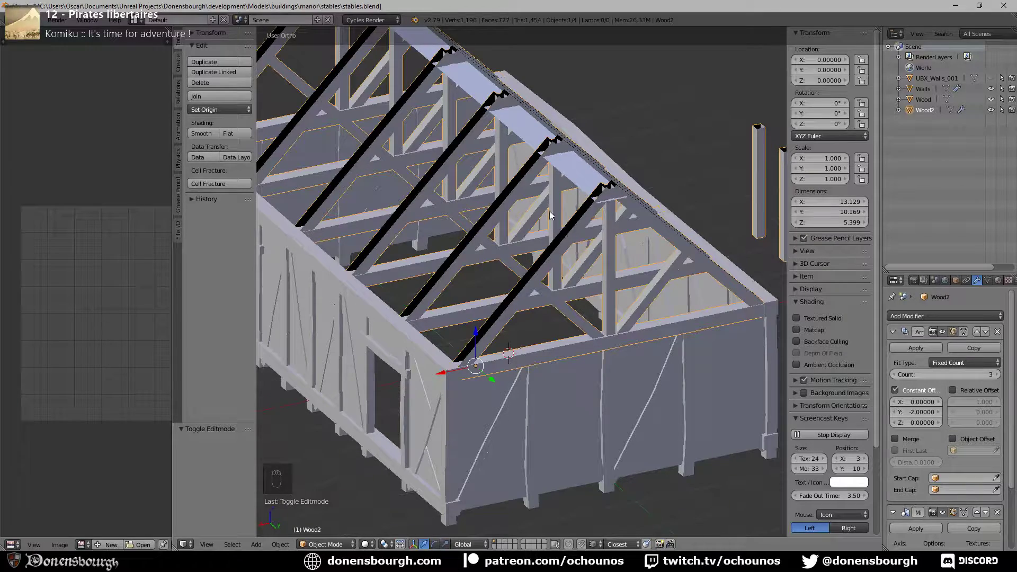
# - Examine the gable ends and the Wood frame's wall-top and base beams from several sides
pyautogui.moveTo(570, 245); pyautogui.dragTo(671, 210, button='middle')
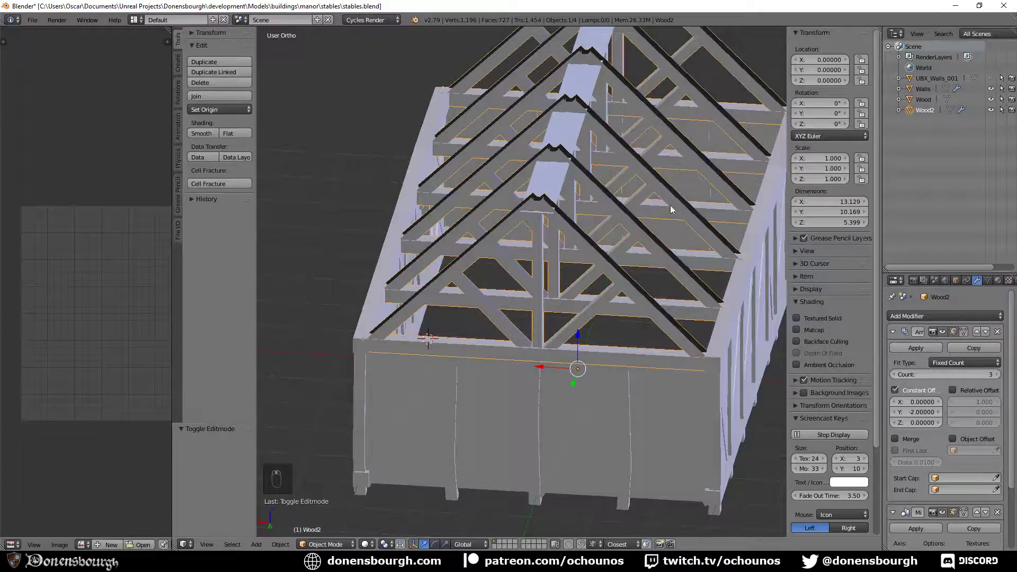
pyautogui.moveTo(633, 342); pyautogui.dragTo(544, 331, button='middle')
pyautogui.press('Tab')
pyautogui.press('Tab')
pyautogui.rightClick(506, 362)
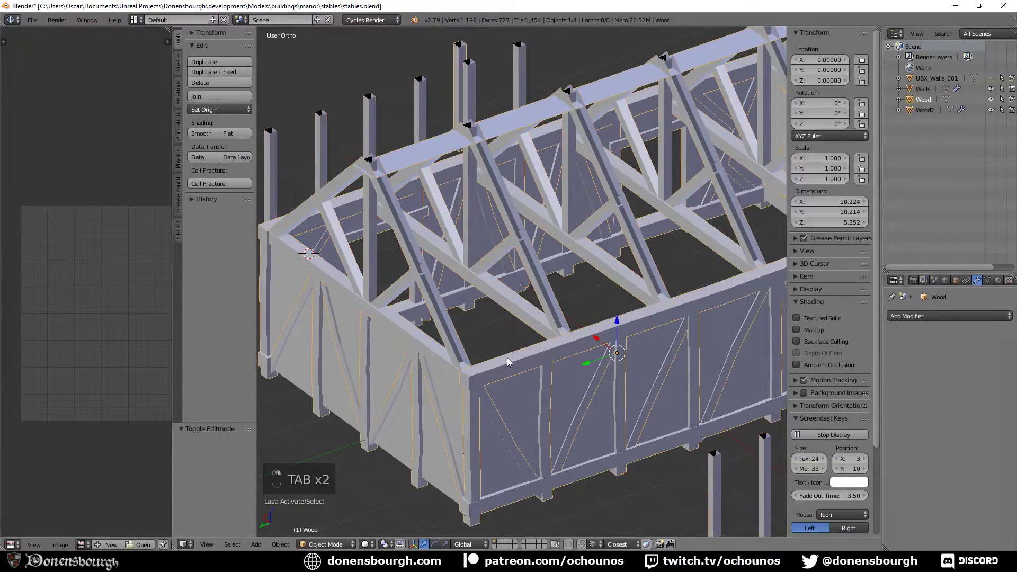
pyautogui.press('Tab')
pyautogui.moveTo(657, 323); pyautogui.dragTo(545, 343, button='middle')
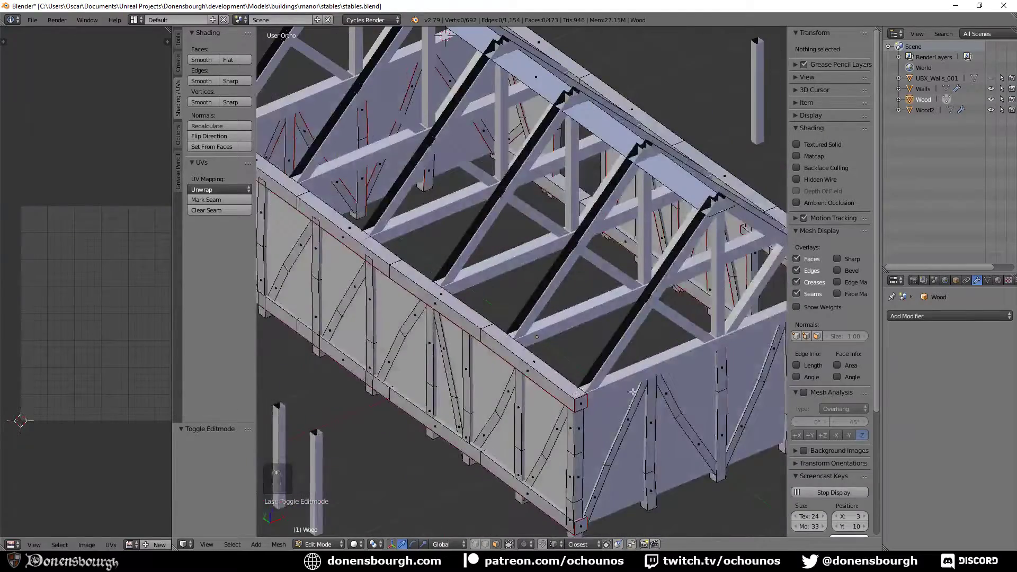
pyautogui.scroll(3, 544, 375)
pyautogui.press('Tab')
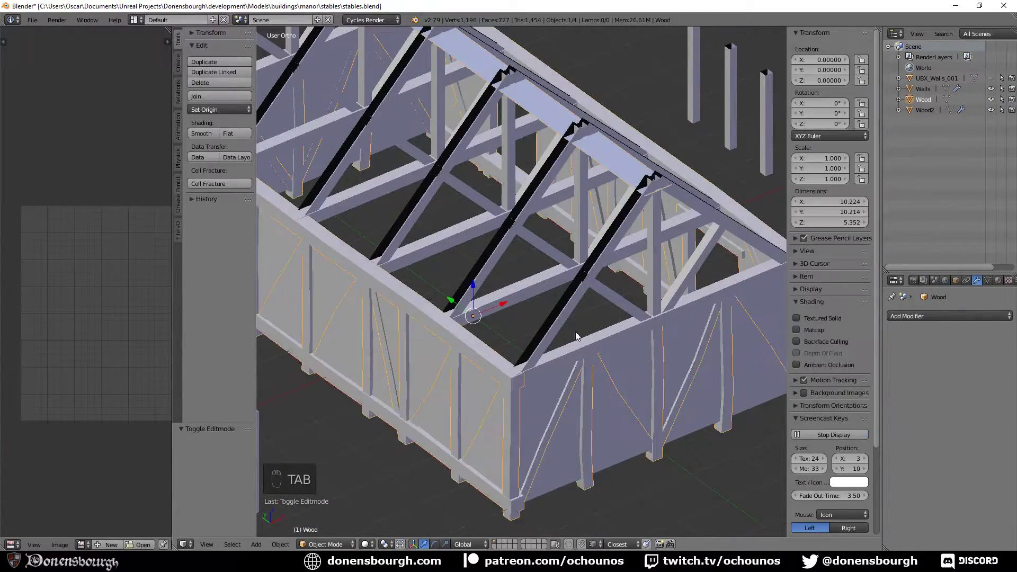
# - Inspect the Wood2 truss mesh and its arrayed copies up close, checking the ridge, tie beams and overall frame
pyautogui.rightClick(575, 331)
pyautogui.press('Tab')
pyautogui.moveTo(596, 331); pyautogui.dragTo(632, 397, button='middle')
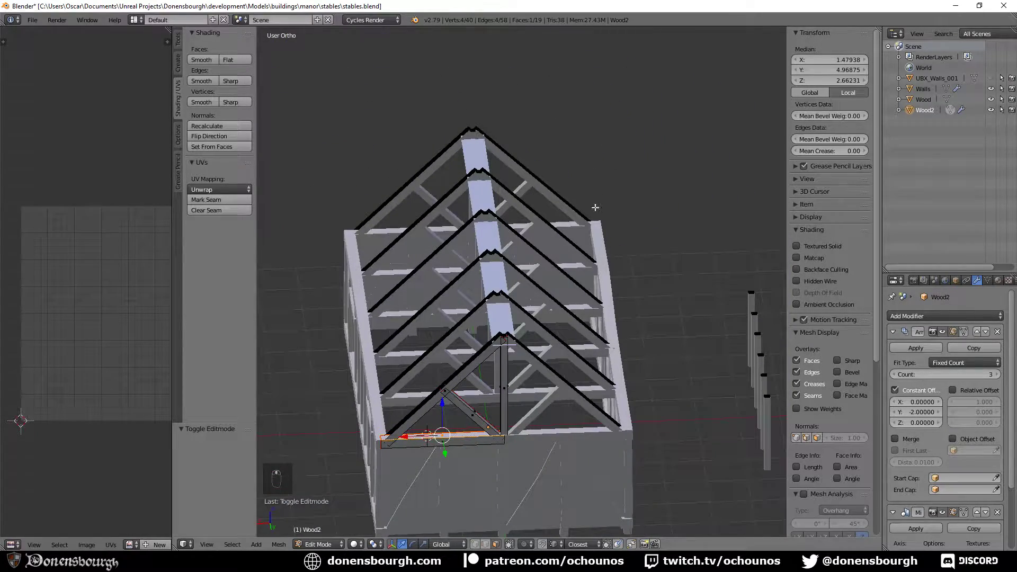
pyautogui.scroll(3, 611, 358)
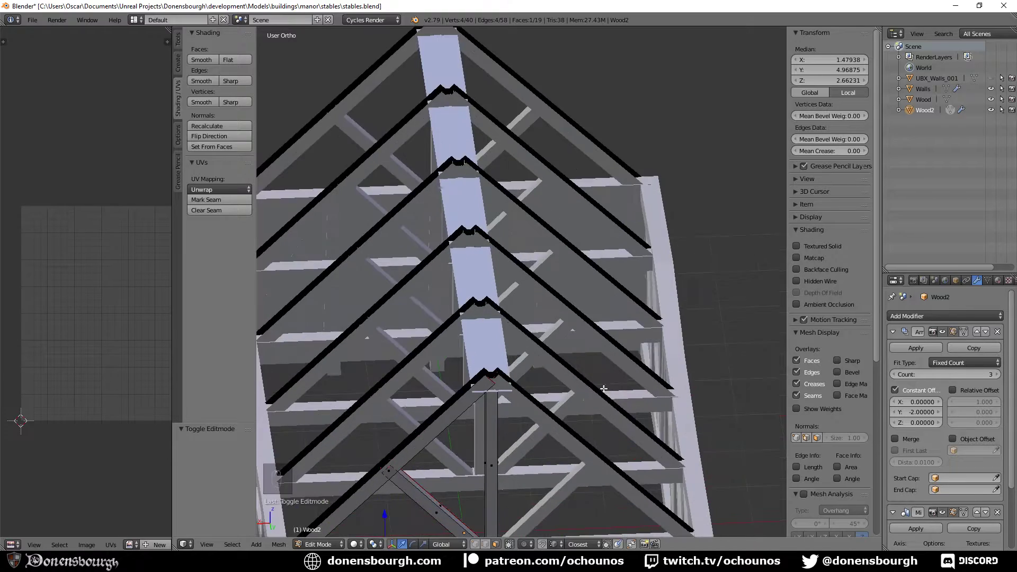
pyautogui.scroll(-4, 433, 380)
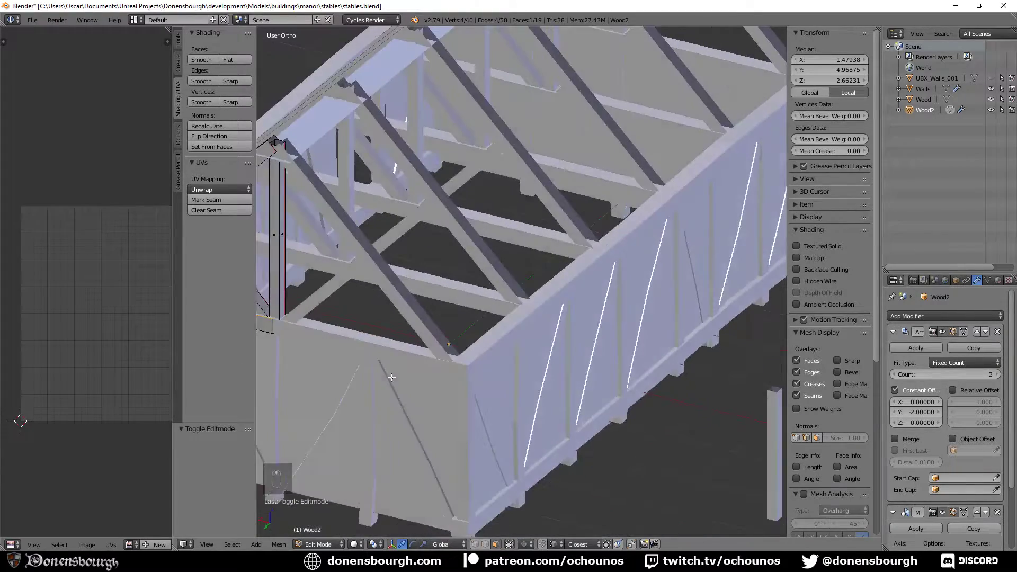
pyautogui.moveTo(433, 380); pyautogui.dragTo(474, 371, button='middle')
pyautogui.scroll(4, 477, 370)
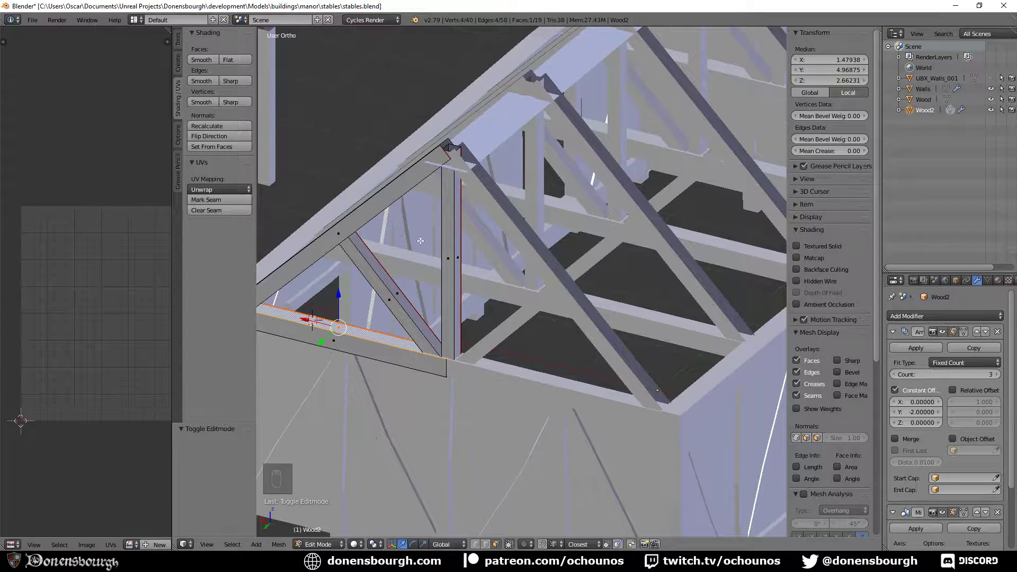
pyautogui.scroll(-4, 399, 329)
pyautogui.press('Tab')
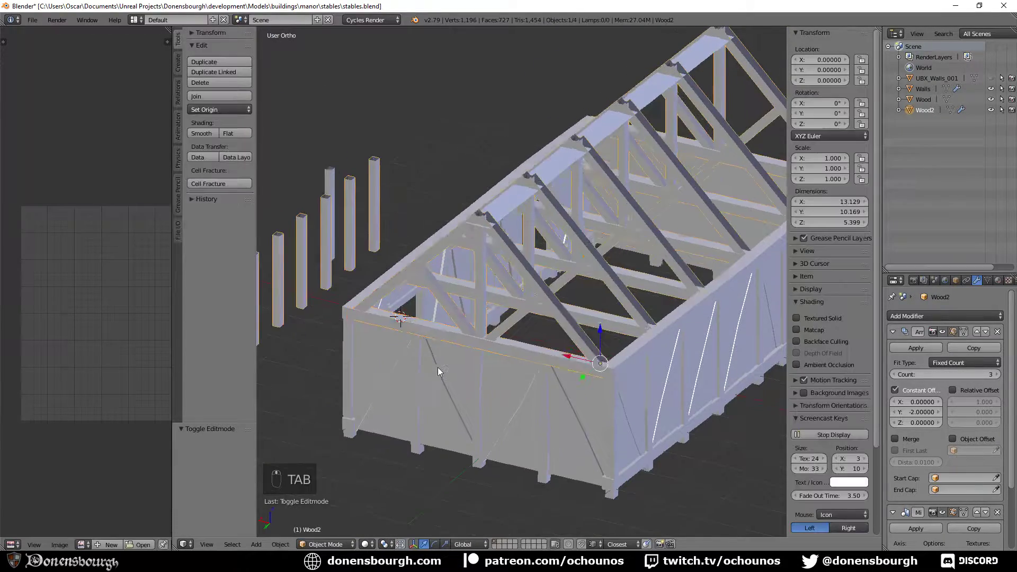
pyautogui.scroll(2, 440, 366)
pyautogui.moveTo(442, 366); pyautogui.dragTo(419, 380, button='middle')
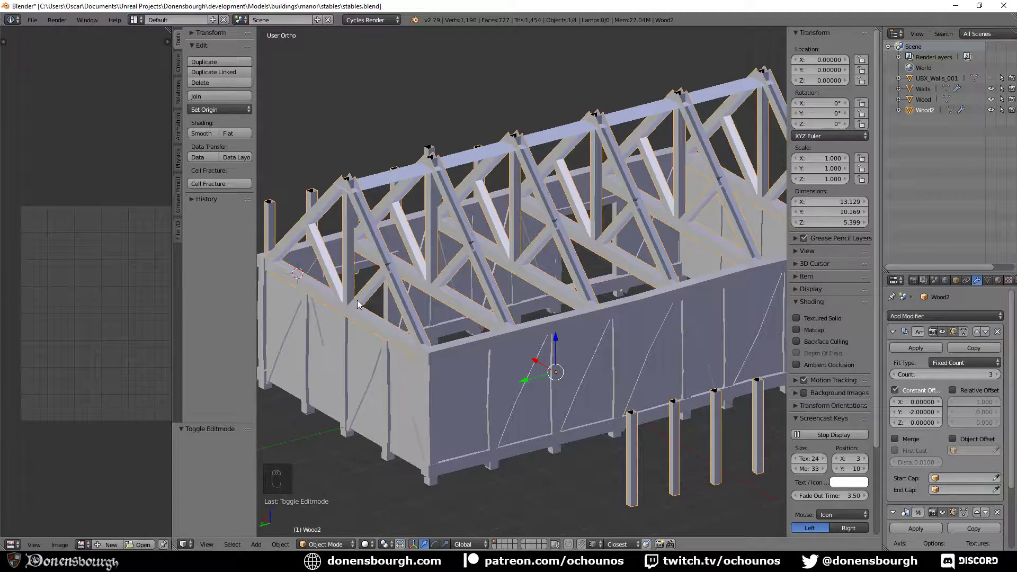
pyautogui.scroll(-3, 392, 332)
pyautogui.moveTo(392, 332); pyautogui.dragTo(332, 351, button='middle')
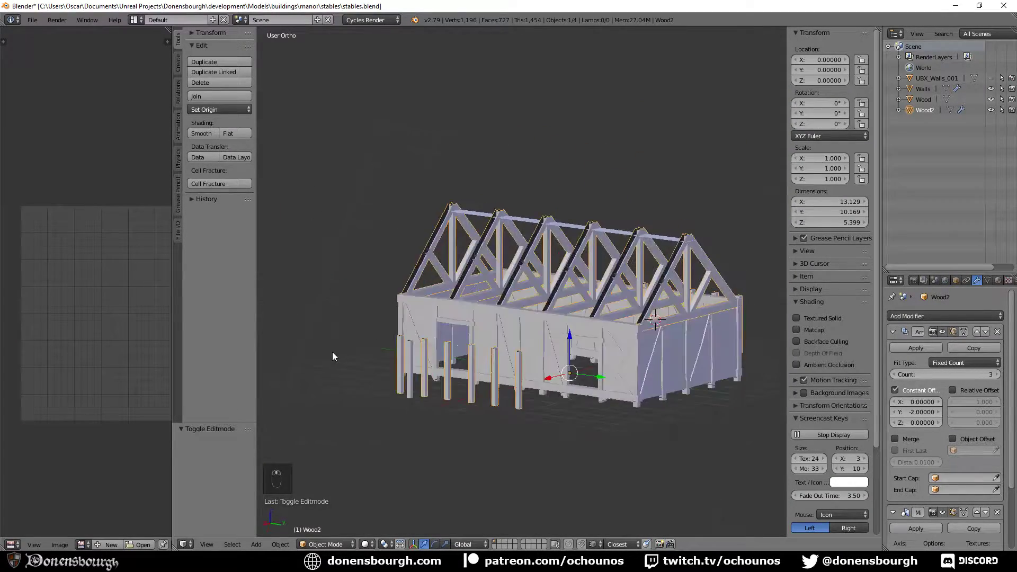
# - In the Wood mesh, select the post beside the doorway near one corner and move it -0.031 along X
pyautogui.scroll(8, 447, 355)
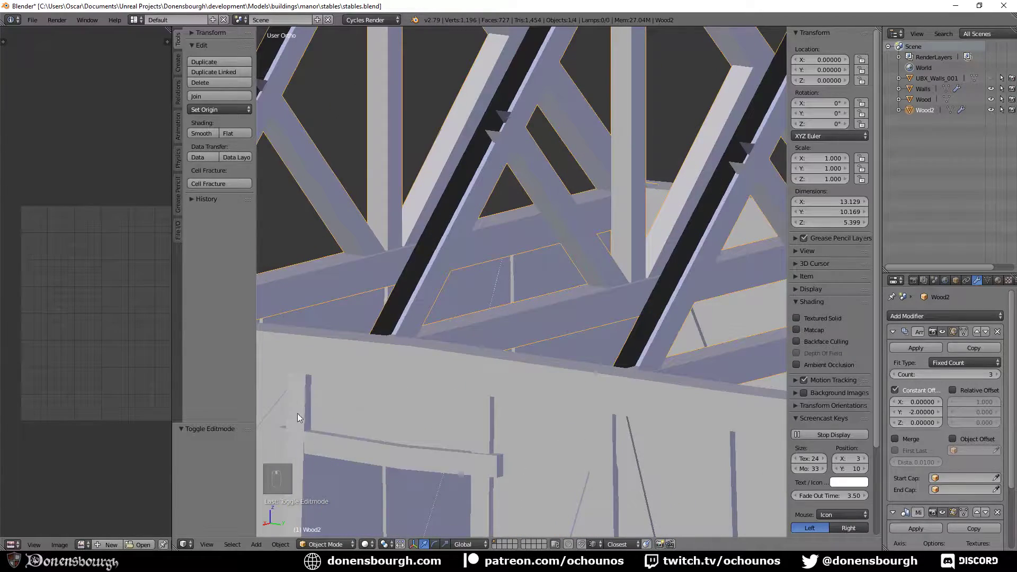
pyautogui.rightClick(297, 417)
pyautogui.press('Tab')
pyautogui.moveTo(297, 417); pyautogui.dragTo(470, 390, button='middle')
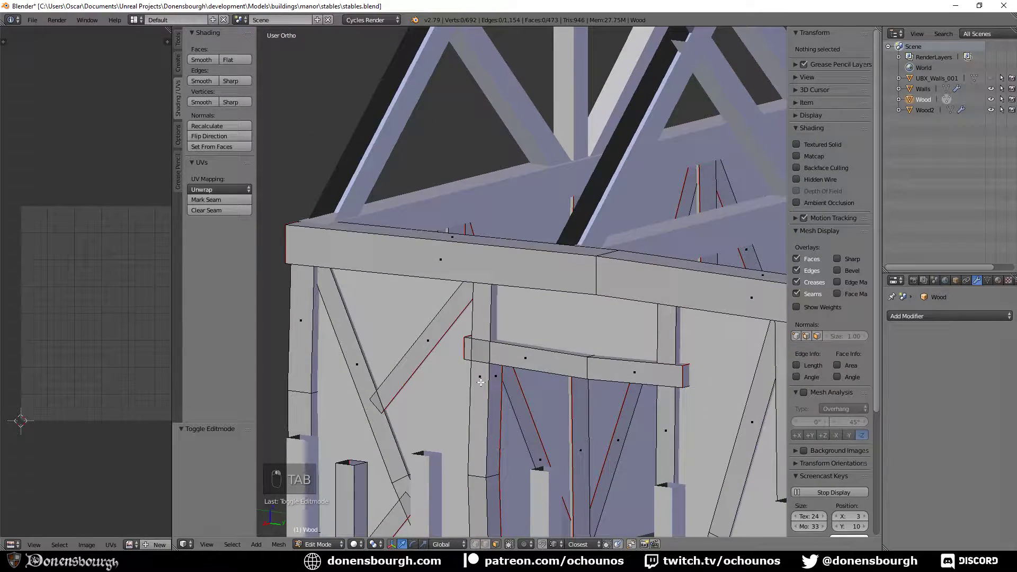
pyautogui.keyDown('alt'); pyautogui.rightClick(481, 383); pyautogui.keyUp('alt')
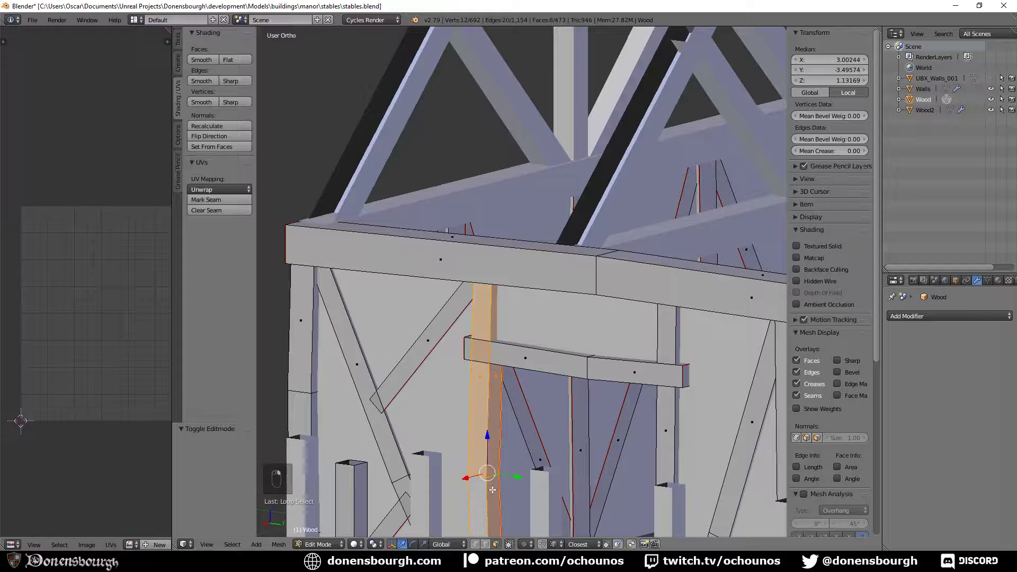
pyautogui.press('g')
pyautogui.press('x')
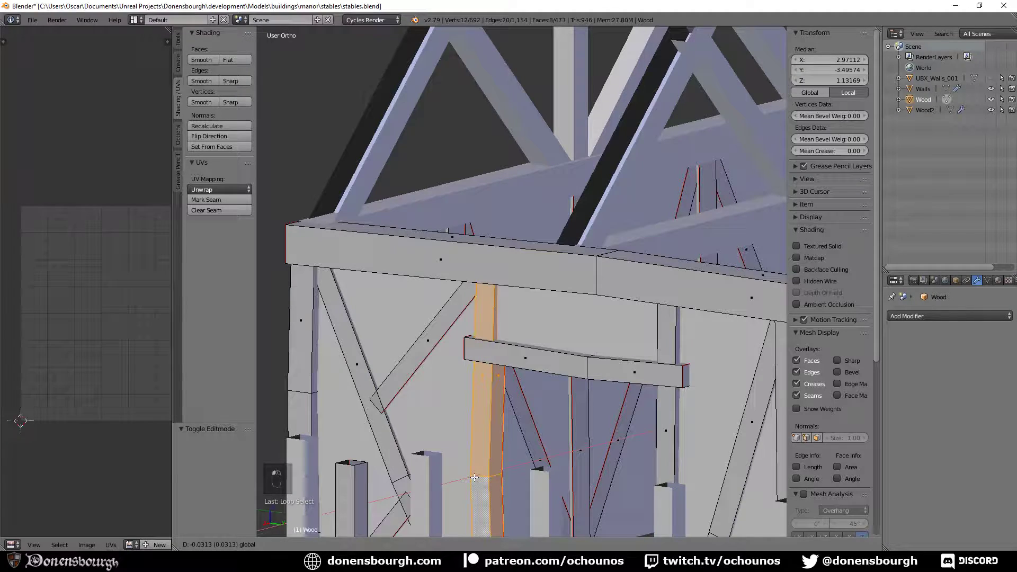
pyautogui.click(474, 478)
# - Select the matching post of the doorway at the wall's other end and move it -0.023 along X
pyautogui.keyDown('shift'); pyautogui.moveTo(598, 450); pyautogui.dragTo(296, 252, button='middle'); pyautogui.keyUp('shift')
pyautogui.scroll(-4, 318, 257)
pyautogui.keyDown('shift'); pyautogui.moveTo(598, 311); pyautogui.dragTo(498, 342, button='middle'); pyautogui.keyUp('shift')
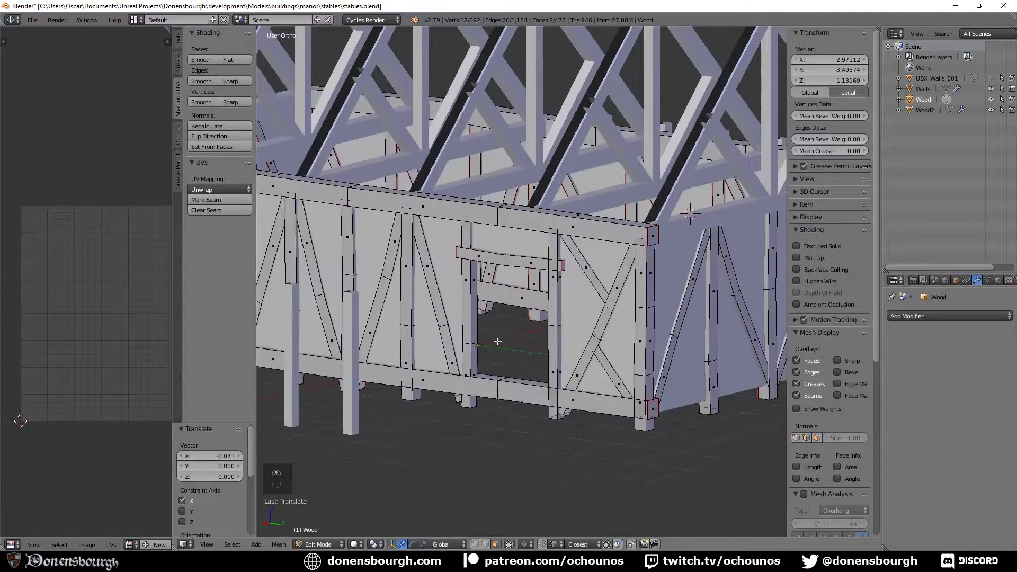
pyautogui.scroll(4, 498, 342)
pyautogui.keyDown('alt'); pyautogui.rightClick(585, 285); pyautogui.keyUp('alt')
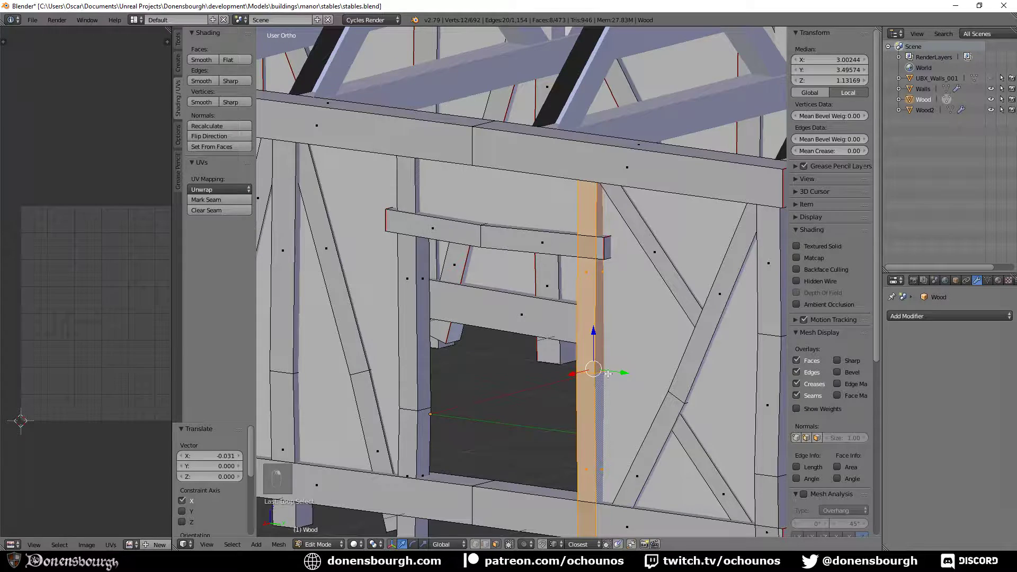
pyautogui.moveTo(566, 375); pyautogui.dragTo(568, 373)
# - Shift the same doorway post a further -0.027 along X and check its fit from inside and outside
pyautogui.moveTo(568, 372)
pyautogui.mouseDown(button='middle')
pyautogui.moveTo(540, 386)
pyautogui.moveTo(534, 369)
pyautogui.moveTo(581, 364)
pyautogui.moveTo(570, 386)
pyautogui.moveTo(513, 390)
pyautogui.moveTo(619, 345)
pyautogui.moveTo(551, 356)
pyautogui.moveTo(586, 341)
pyautogui.moveTo(576, 358)
pyautogui.mouseUp(button='middle')
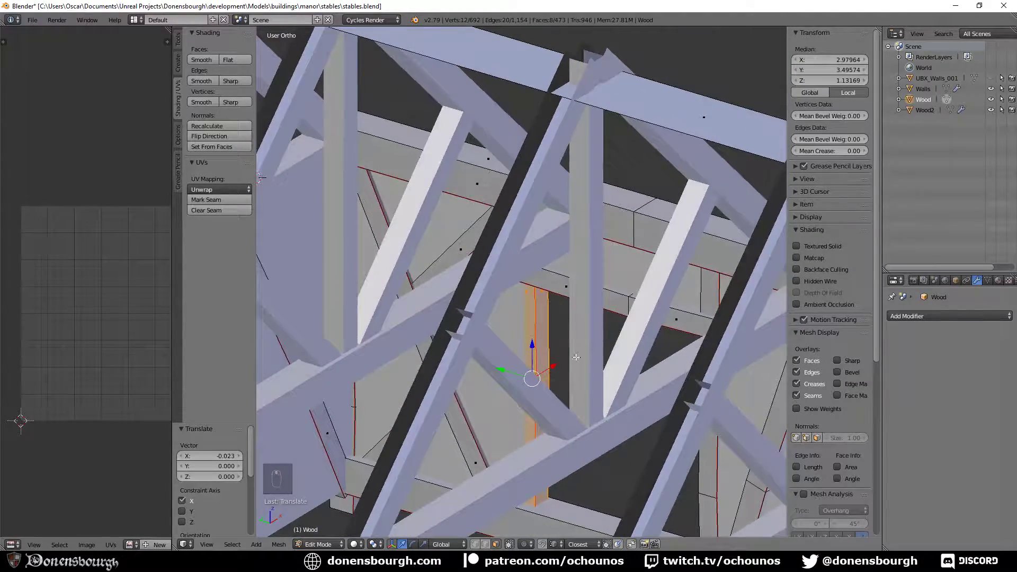
pyautogui.press('g')
pyautogui.press('x')
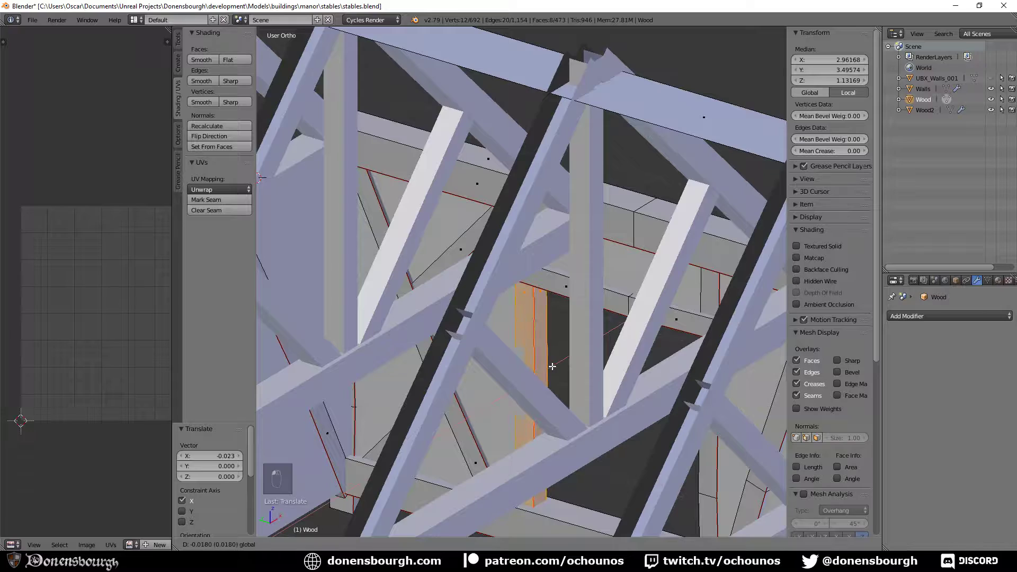
pyautogui.click(551, 366)
pyautogui.moveTo(551, 366); pyautogui.dragTo(403, 361, button='middle')
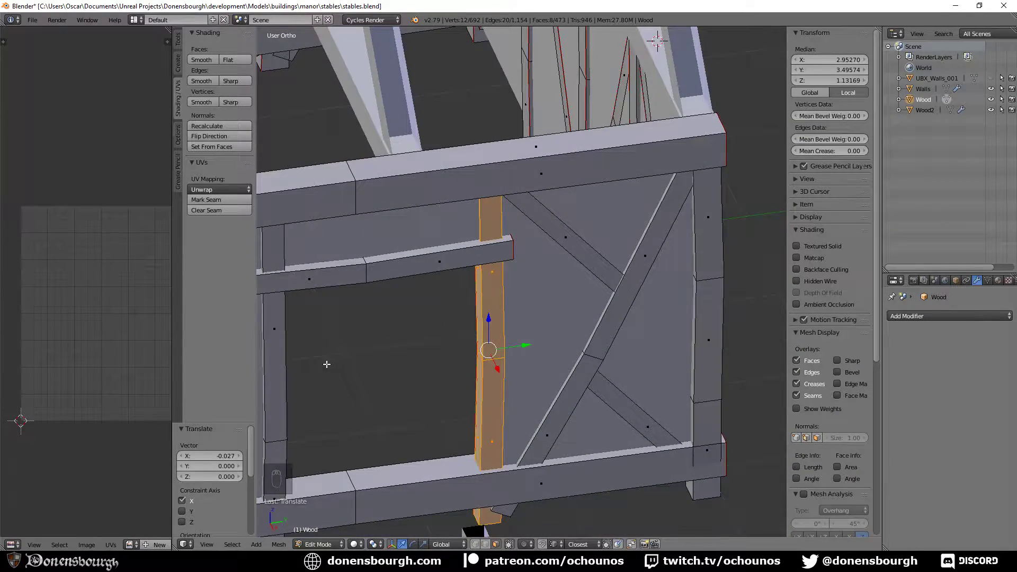
pyautogui.moveTo(326, 364); pyautogui.dragTo(465, 299, button='middle')
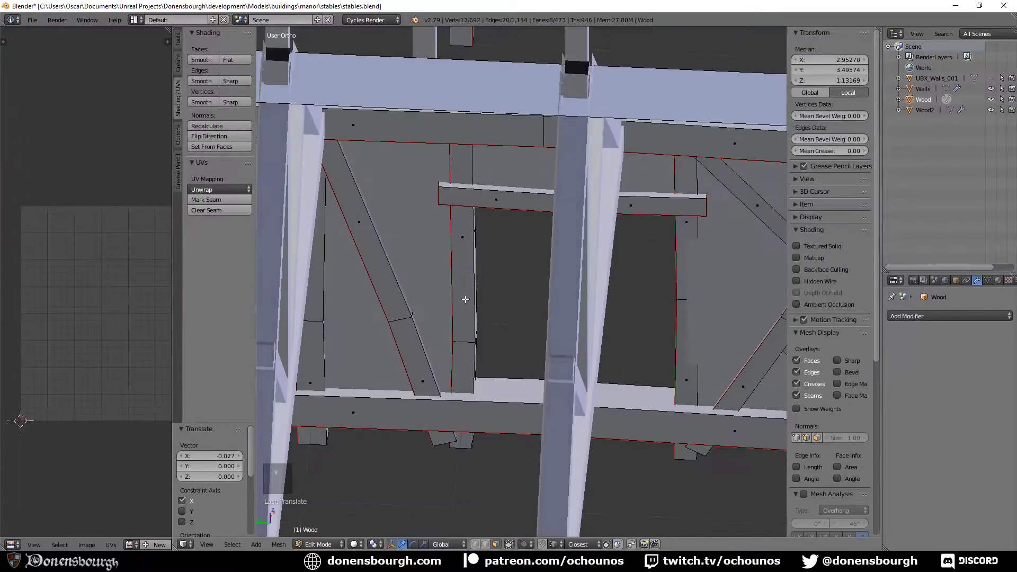
# - Reselect the first doorway's corner-side post and move it another -0.022 along X to match the other post
pyautogui.keyDown('alt'); pyautogui.keyDown('shift'); pyautogui.rightClick(676, 244); pyautogui.keyUp('shift'); pyautogui.keyUp('alt')
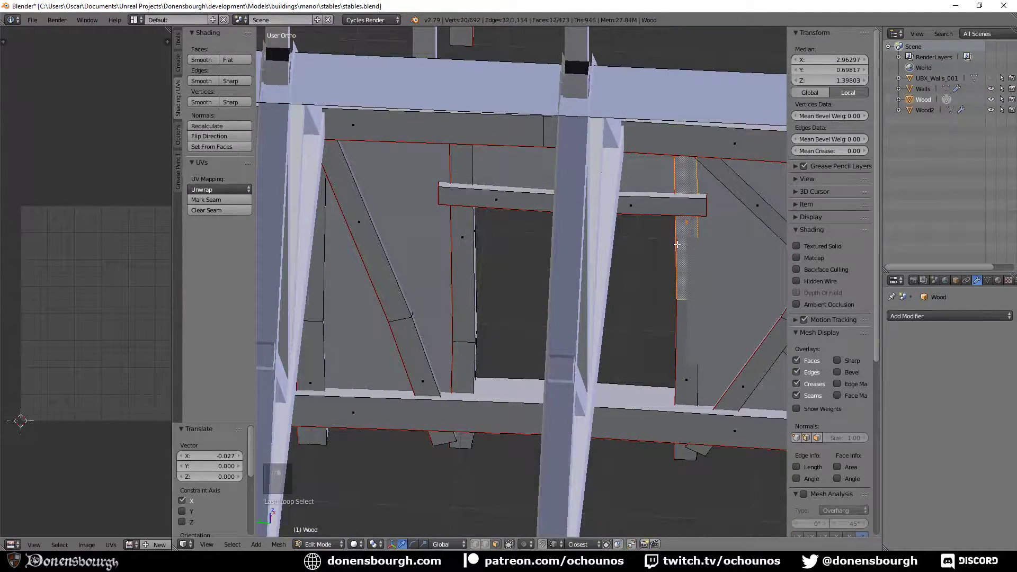
pyautogui.keyDown('alt'); pyautogui.keyDown('shift'); pyautogui.rightClick(680, 334); pyautogui.keyUp('shift'); pyautogui.keyUp('alt')
pyautogui.moveTo(680, 333); pyautogui.dragTo(594, 349, button='middle')
pyautogui.keyDown('alt'); pyautogui.rightClick(601, 286); pyautogui.keyUp('alt')
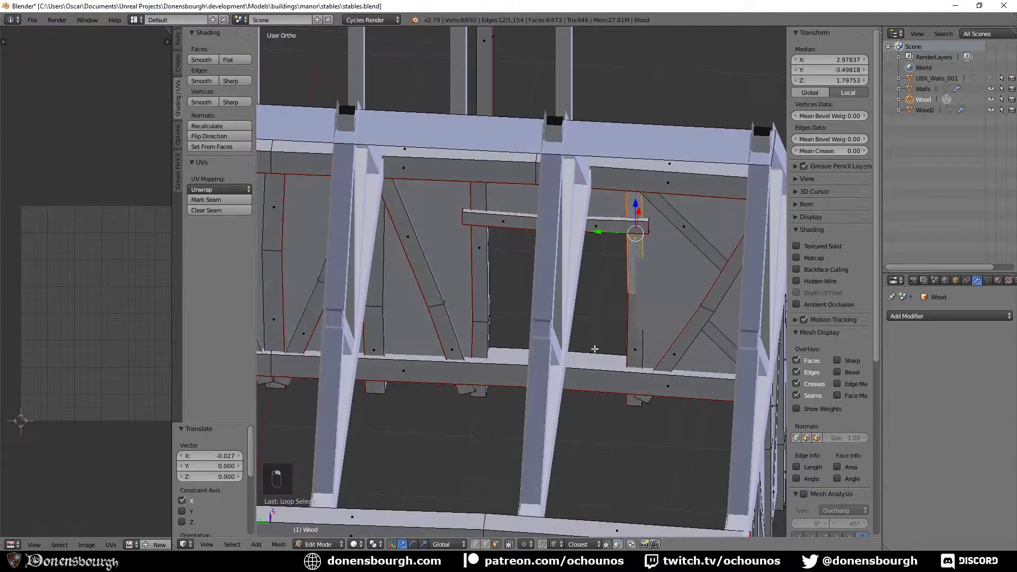
pyautogui.keyDown('alt'); pyautogui.keyDown('shift'); pyautogui.rightClick(625, 339); pyautogui.keyUp('shift'); pyautogui.keyUp('alt')
pyautogui.moveTo(660, 323); pyautogui.dragTo(640, 323, button='middle')
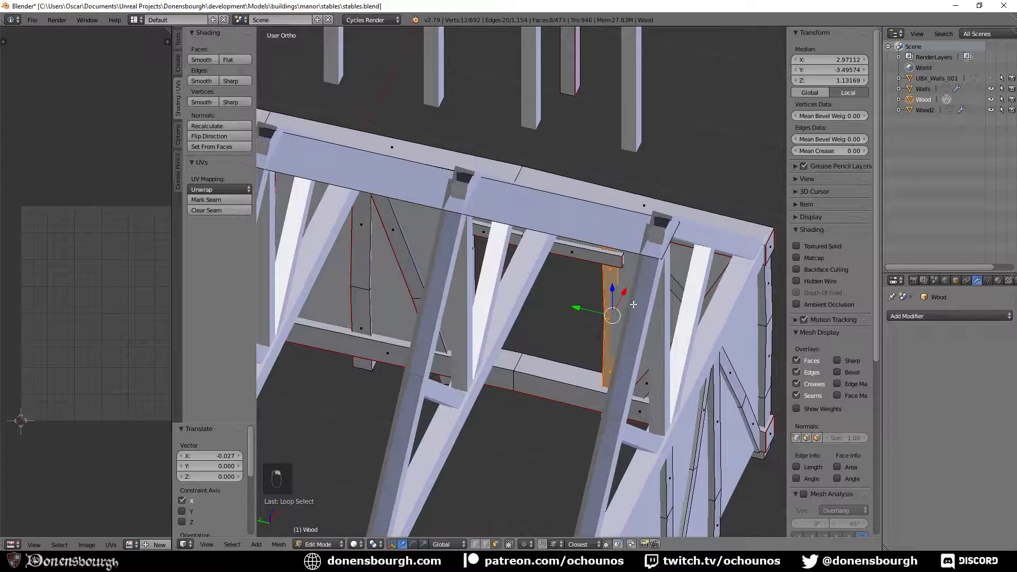
pyautogui.press('g')
pyautogui.press('x')
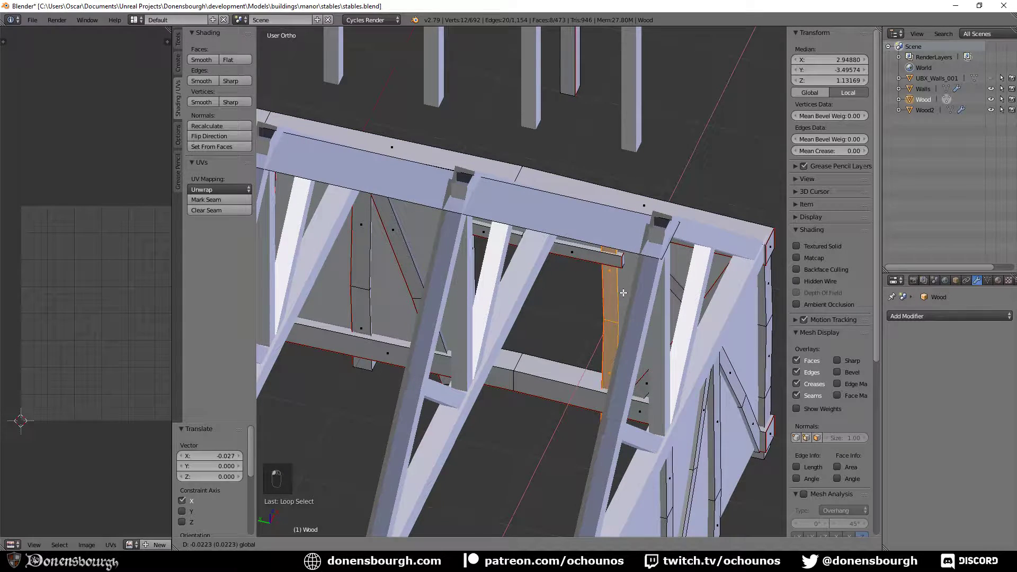
pyautogui.click(628, 313)
pyautogui.moveTo(627, 313); pyautogui.dragTo(435, 303, button='middle')
pyautogui.scroll(-4, 528, 320)
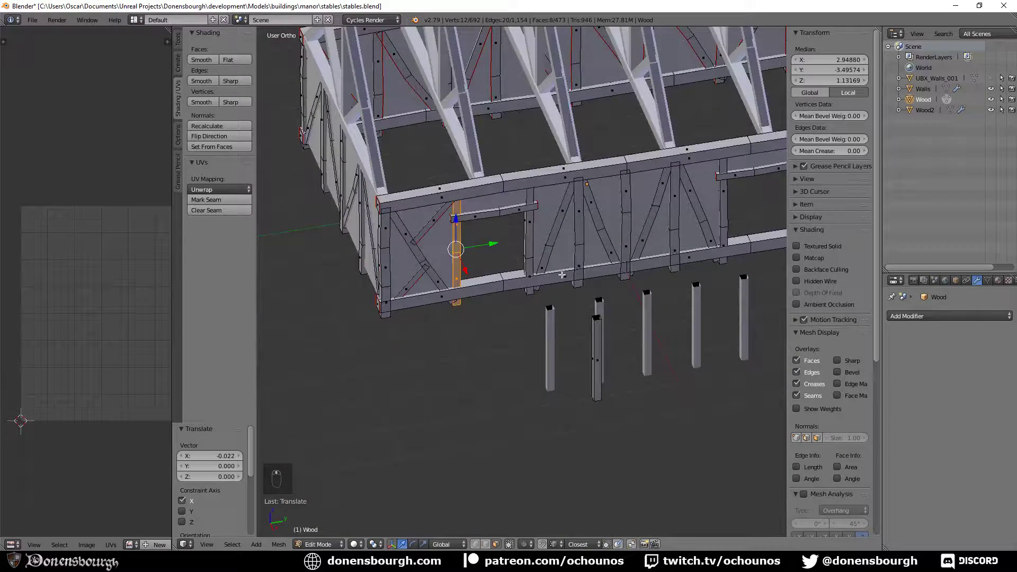
# - Deselect everything in the Wood mesh, return to Object Mode and save the file over stables.blend
pyautogui.keyDown('shift'); pyautogui.moveTo(563, 275); pyautogui.dragTo(289, 309, button='middle'); pyautogui.keyUp('shift')
pyautogui.press('a')
pyautogui.press('Tab')
pyautogui.hotkey('ctrl', 's')
pyautogui.click(379, 319)
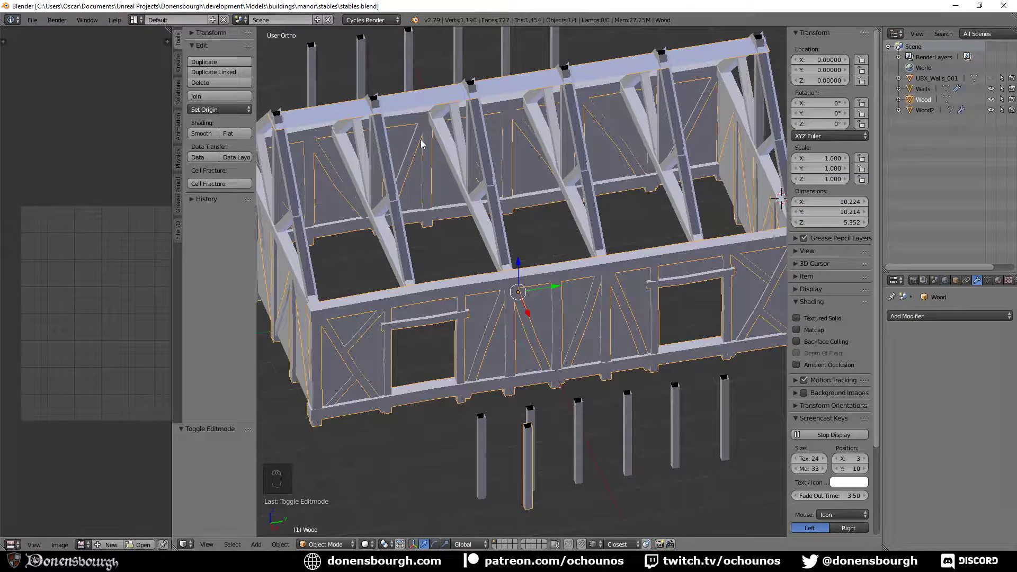
pyautogui.scroll(-3, 443, 211)
pyautogui.keyDown('shift'); pyautogui.moveTo(442, 211); pyautogui.dragTo(443, 246, button='middle'); pyautogui.keyUp('shift')
pyautogui.hotkey('ctrl', 's')
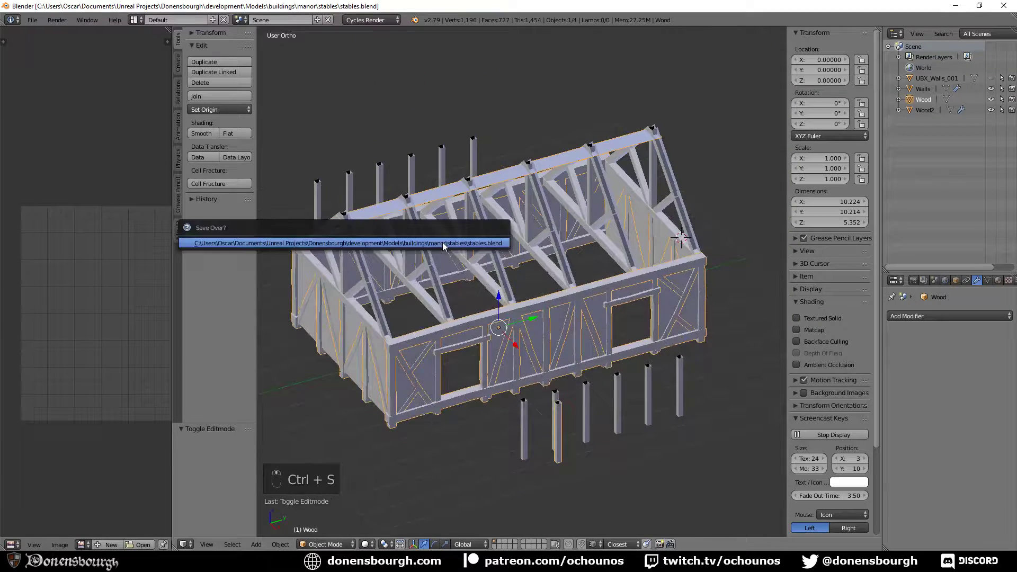
# - Export the model as FBX, overwriting stables.fbx in the stables folder
pyautogui.click(36, 22)
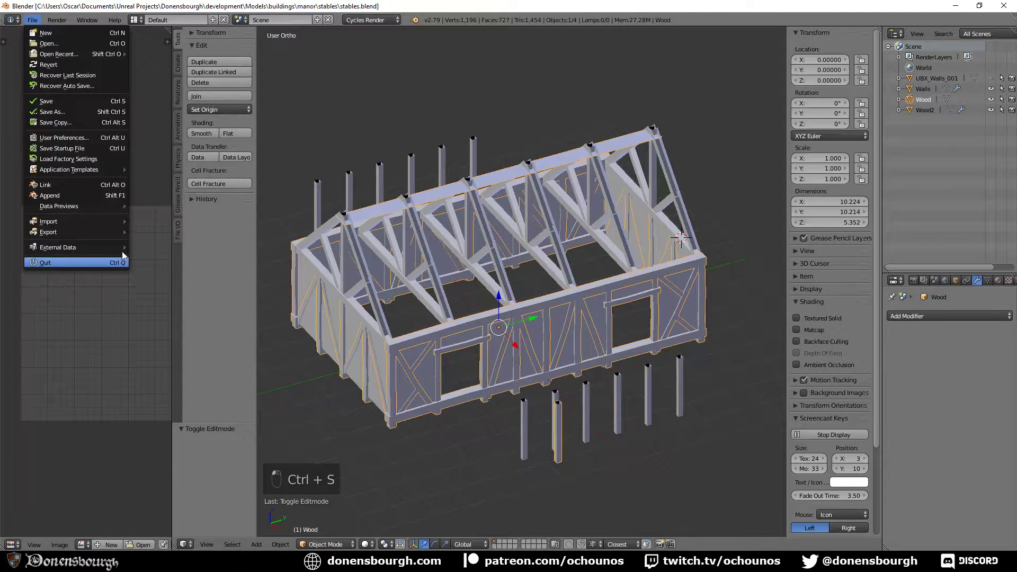
pyautogui.moveTo(96, 233)
pyautogui.click(214, 252)
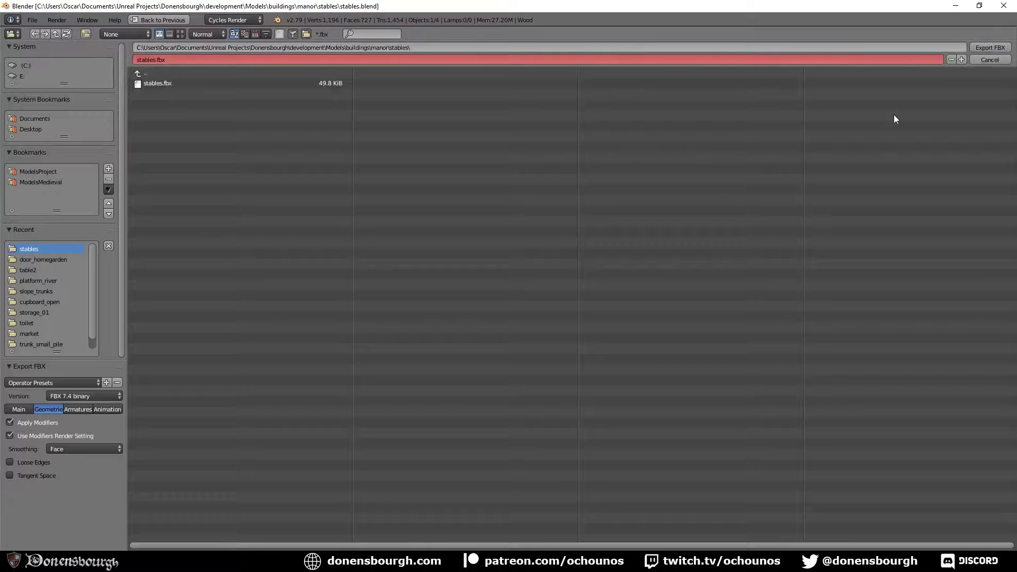
pyautogui.click(990, 47)
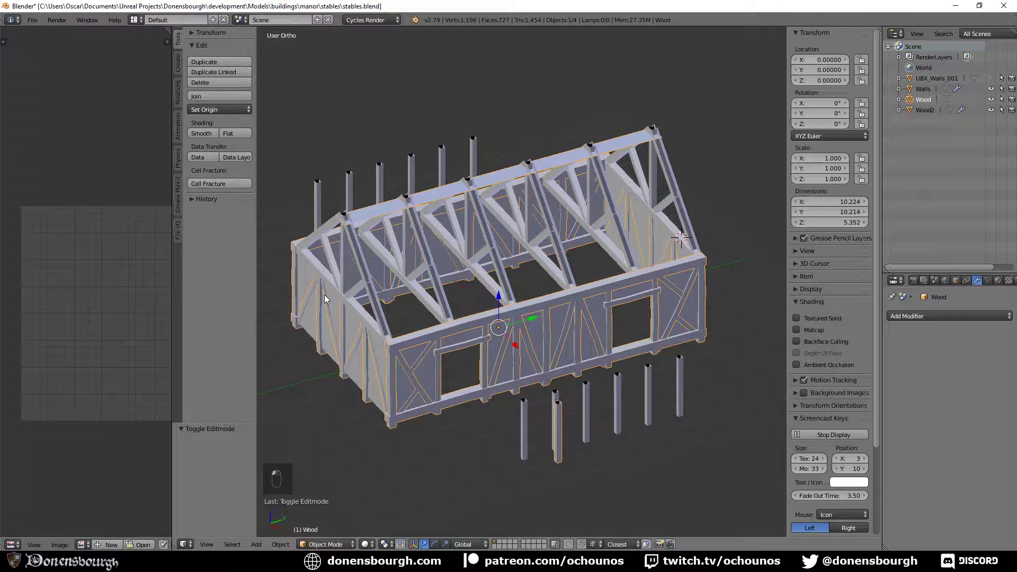
# - Switch to Unreal Editor and reimport the stables static mesh
pyautogui.click(311, 561)
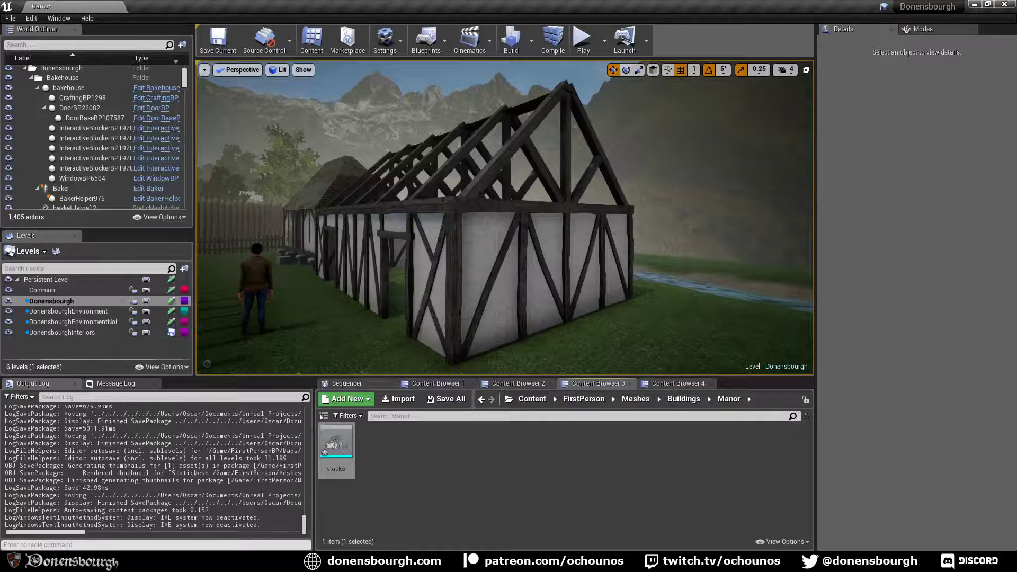
pyautogui.rightClick(343, 448)
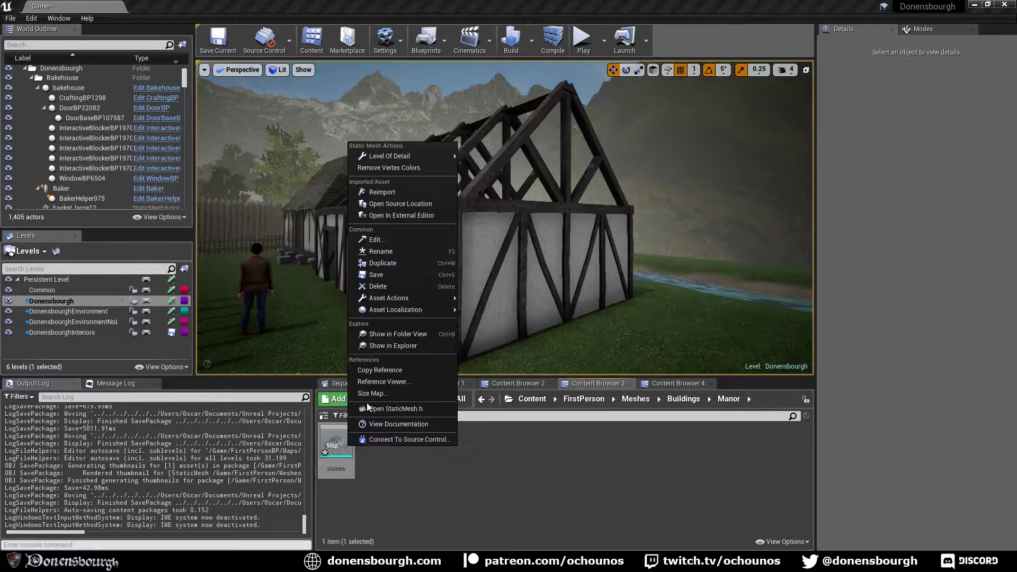
pyautogui.click(399, 191)
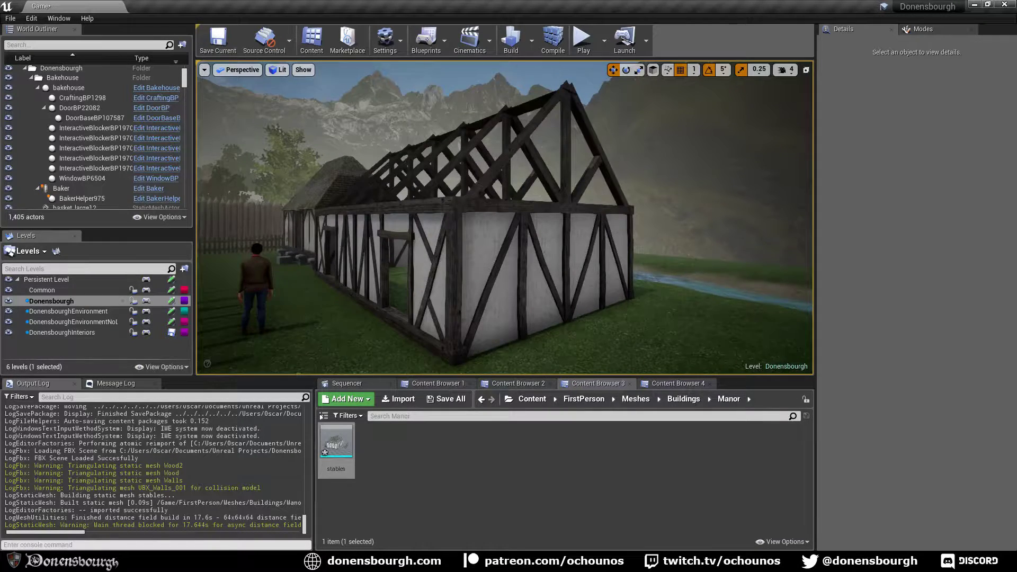
# - Check the updated building in the level and reimport the stables static mesh once more
pyautogui.scroll(-4, 401, 265)
pyautogui.press('e')
pyautogui.moveTo(398, 267); pyautogui.dragTo(400, 285, button='right')
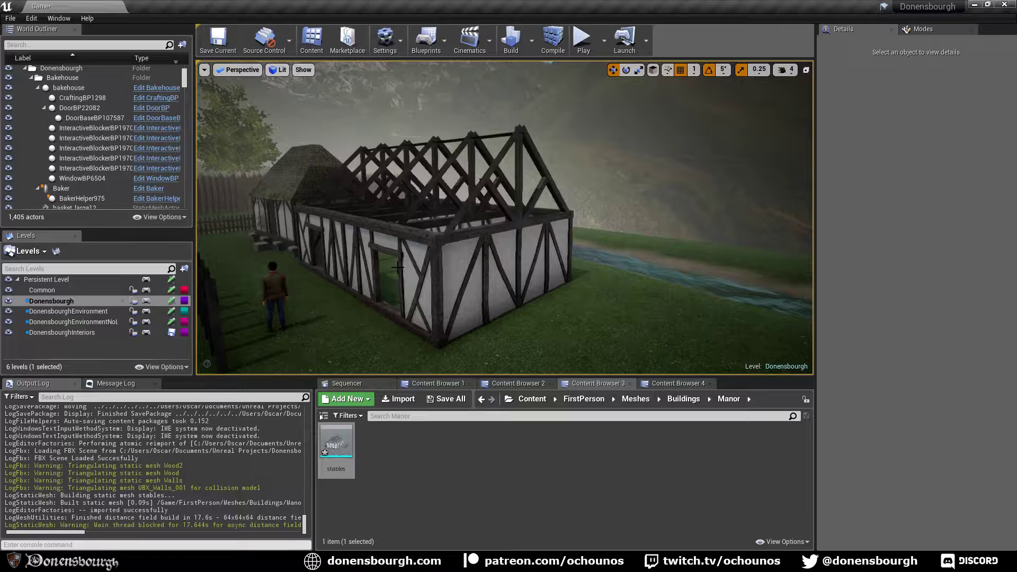
pyautogui.moveTo(397, 268); pyautogui.dragTo(441, 314, button='right')
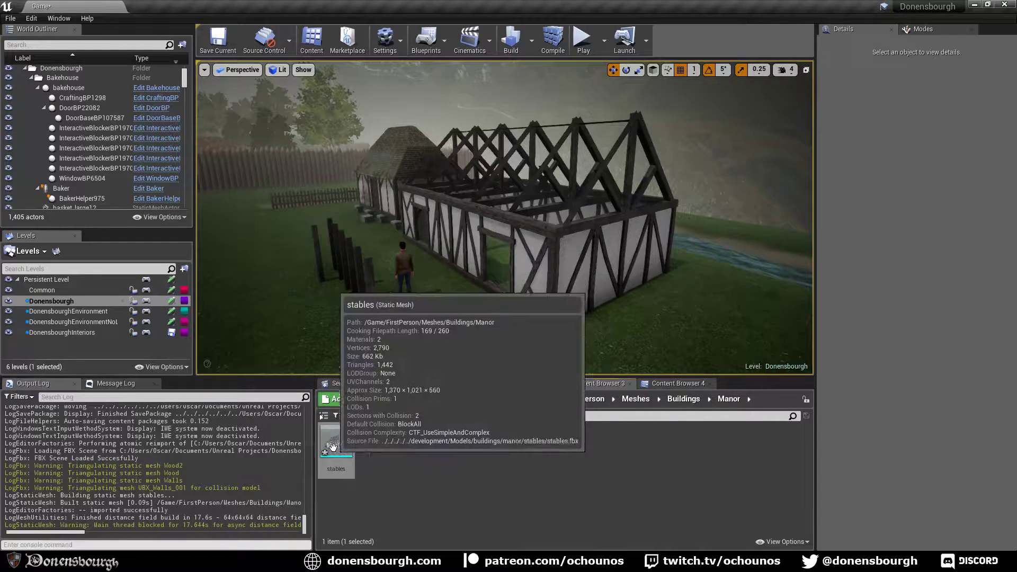
pyautogui.rightClick(335, 444)
pyautogui.click(377, 195)
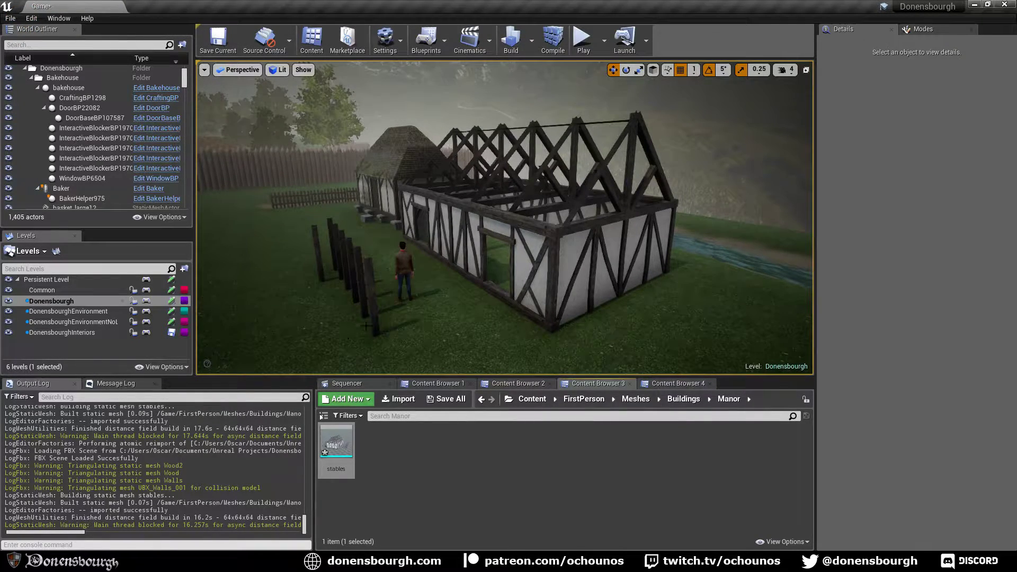
# - Examine the stables' roof beams, base beams and doorway posts from inside and outside the building
pyautogui.moveTo(365, 326); pyautogui.dragTo(402, 344, button='right')
pyautogui.scroll(5, 410, 331)
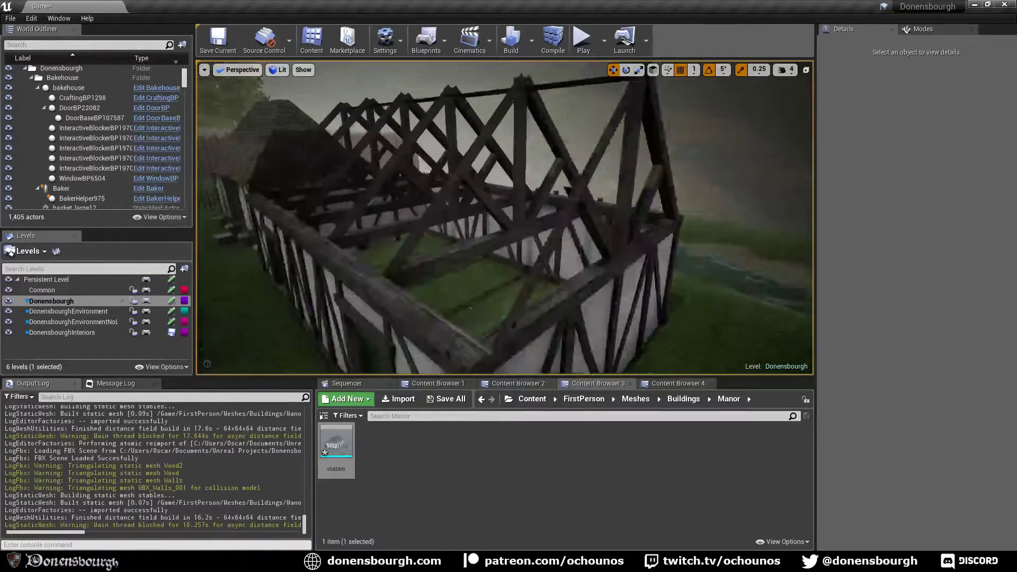
pyautogui.scroll(6, 504, 217)
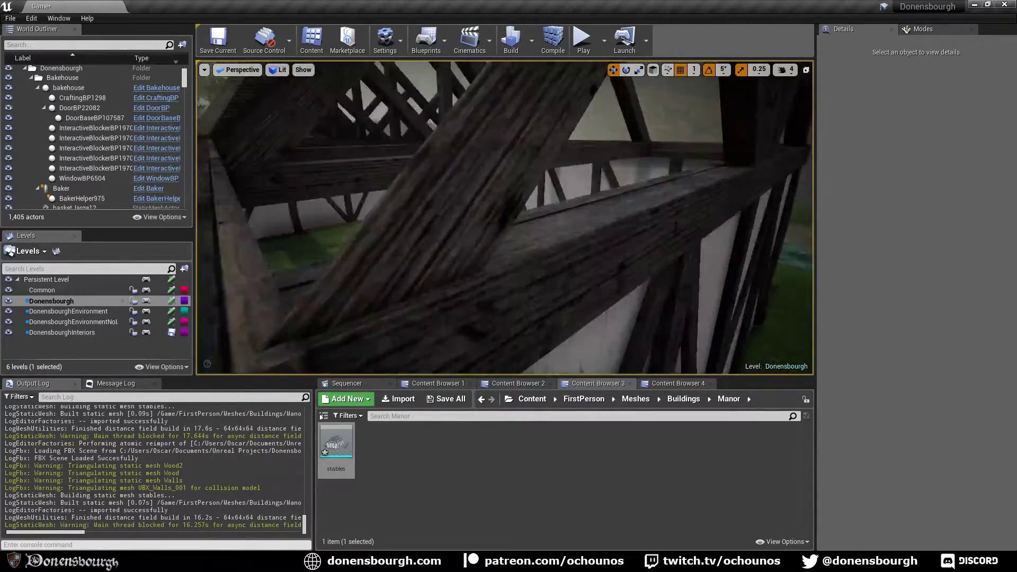
pyautogui.moveTo(504, 217); pyautogui.dragTo(269, 243, button='right')
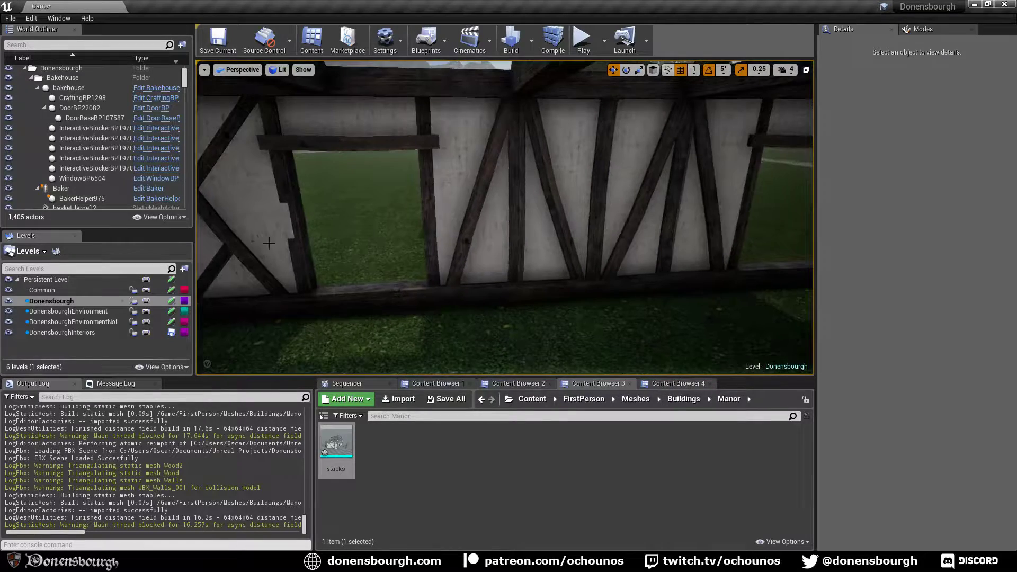
pyautogui.moveTo(266, 188); pyautogui.dragTo(313, 191, button='right')
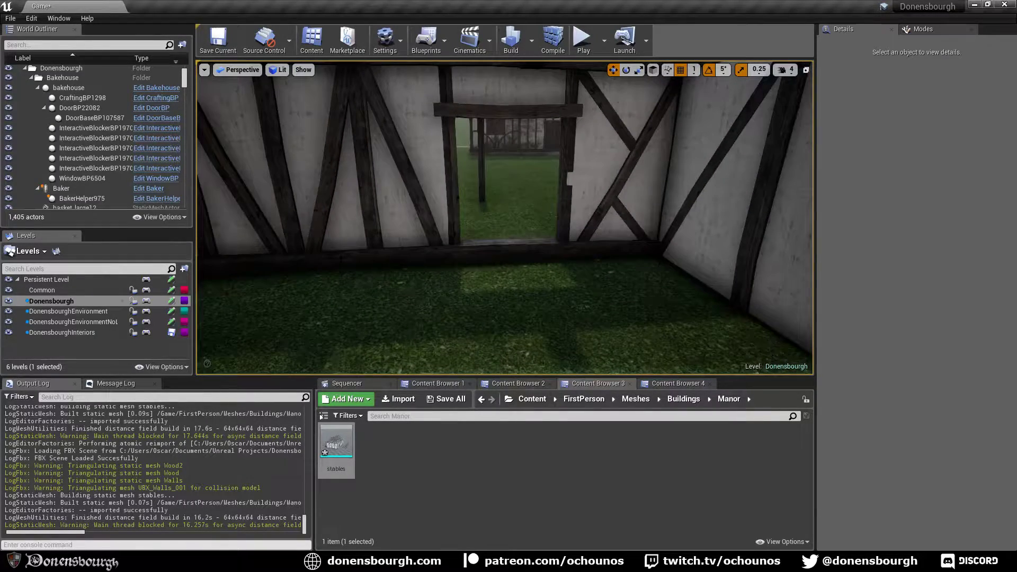
pyautogui.moveTo(559, 209); pyautogui.dragTo(488, 235, button='right')
pyautogui.moveTo(410, 216); pyautogui.dragTo(350, 317, button='right')
pyautogui.scroll(-2, 606, 294)
pyautogui.scroll(5, 485, 324)
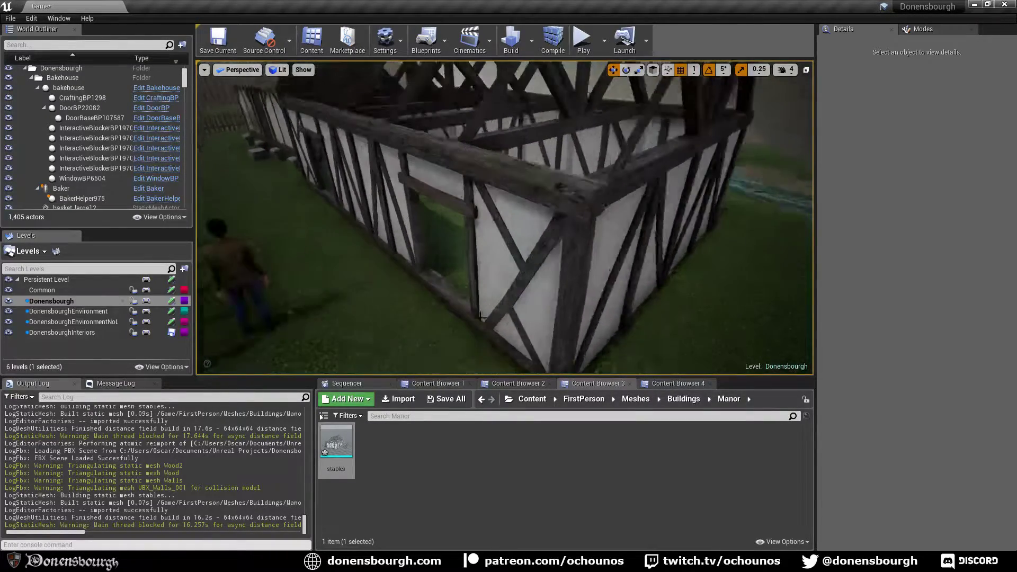
pyautogui.moveTo(510, 301); pyautogui.dragTo(503, 305, button='right')
pyautogui.scroll(-2, 417, 286)
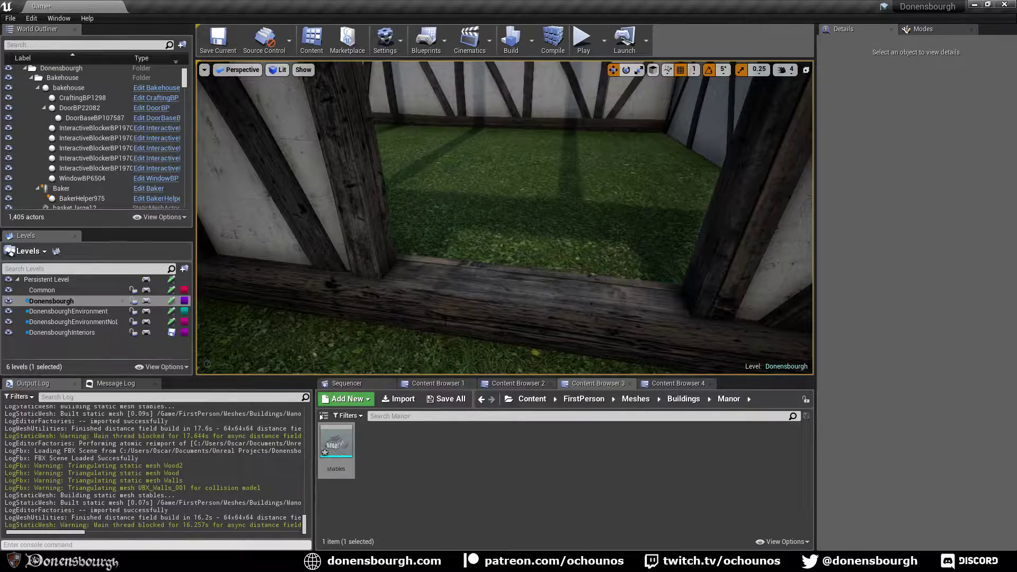
pyautogui.scroll(-5, 446, 323)
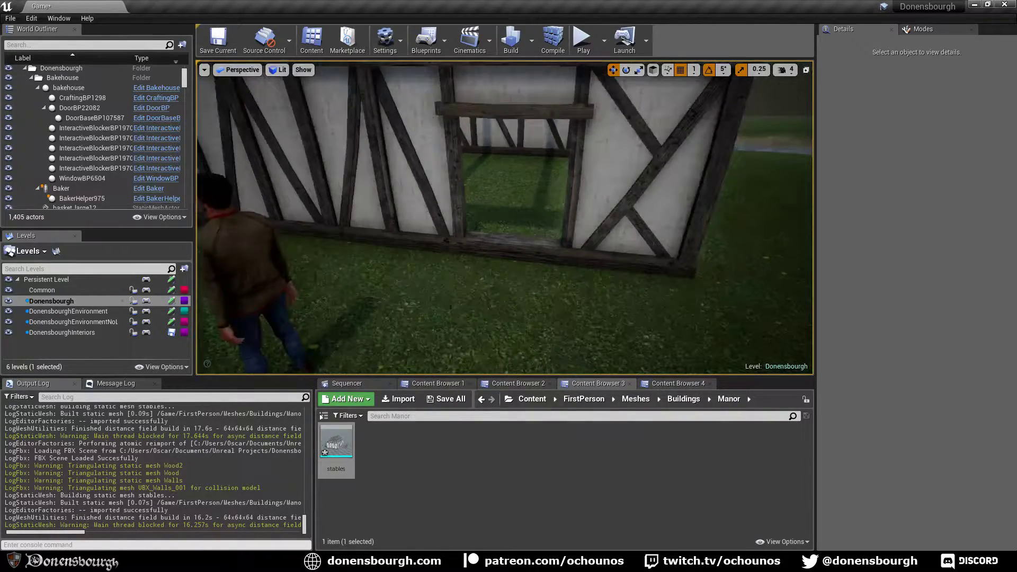
pyautogui.moveTo(447, 323); pyautogui.dragTo(400, 265, button='right')
pyautogui.scroll(-3, 387, 273)
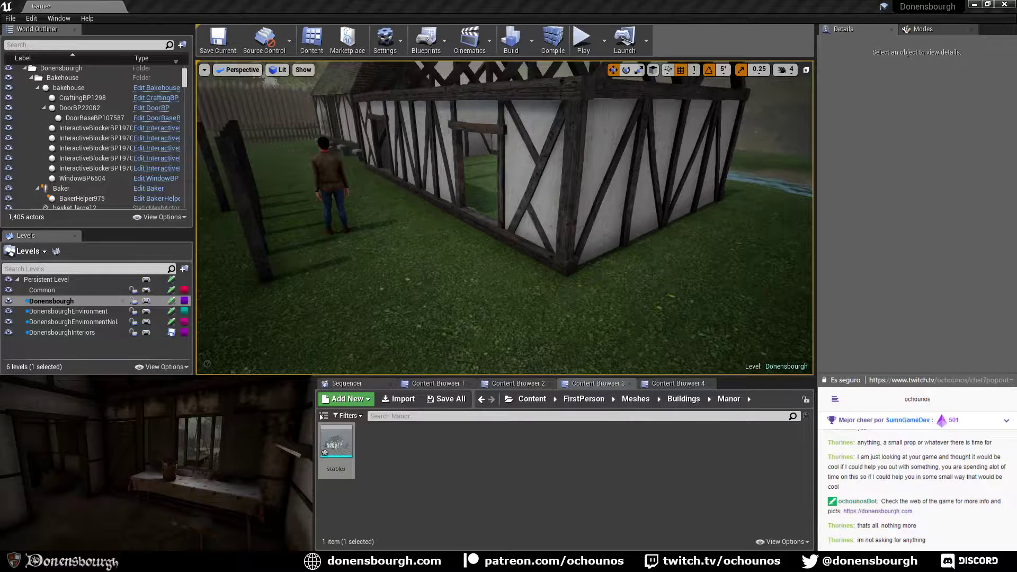
# - Save the modified levels with the reimported stables in place
pyautogui.moveTo(504, 217); pyautogui.dragTo(548, 208, button='right')
pyautogui.moveTo(392, 263)
pyautogui.mouseDown()
pyautogui.moveTo(400, 276)
pyautogui.moveTo(389, 286)
pyautogui.moveTo(396, 262)
pyautogui.moveTo(390, 278)
pyautogui.mouseUp()
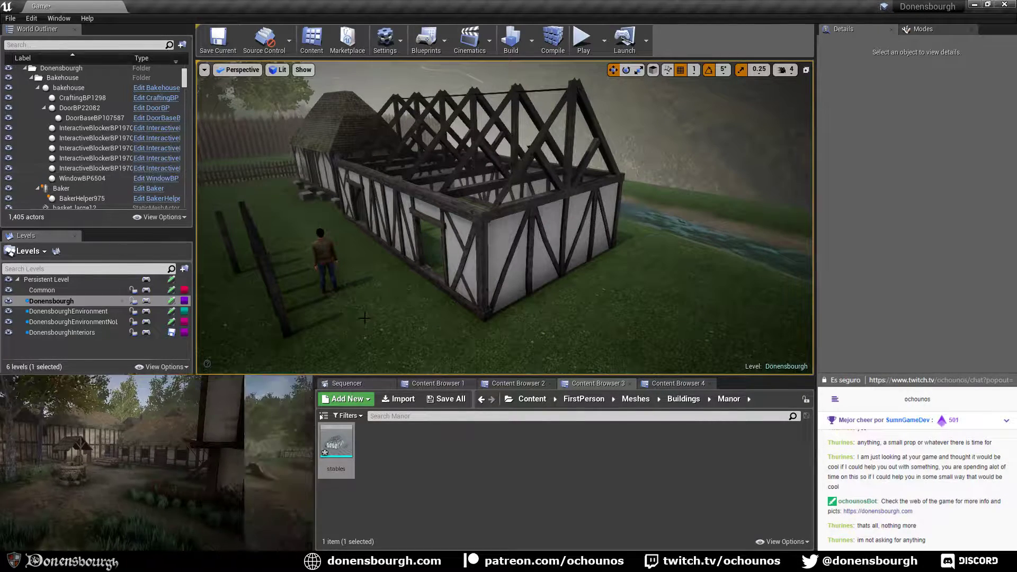
pyautogui.moveTo(394, 292)
pyautogui.mouseDown(button='right')
pyautogui.moveTo(345, 307)
pyautogui.moveTo(405, 286)
pyautogui.moveTo(406, 295)
pyautogui.mouseUp(button='right')
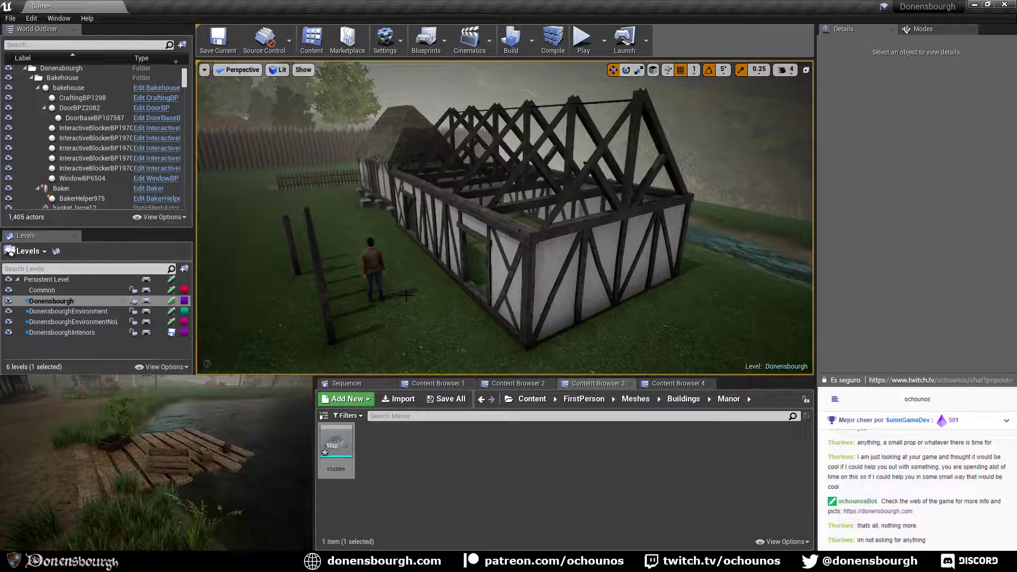
pyautogui.moveTo(406, 296); pyautogui.dragTo(401, 302, button='right')
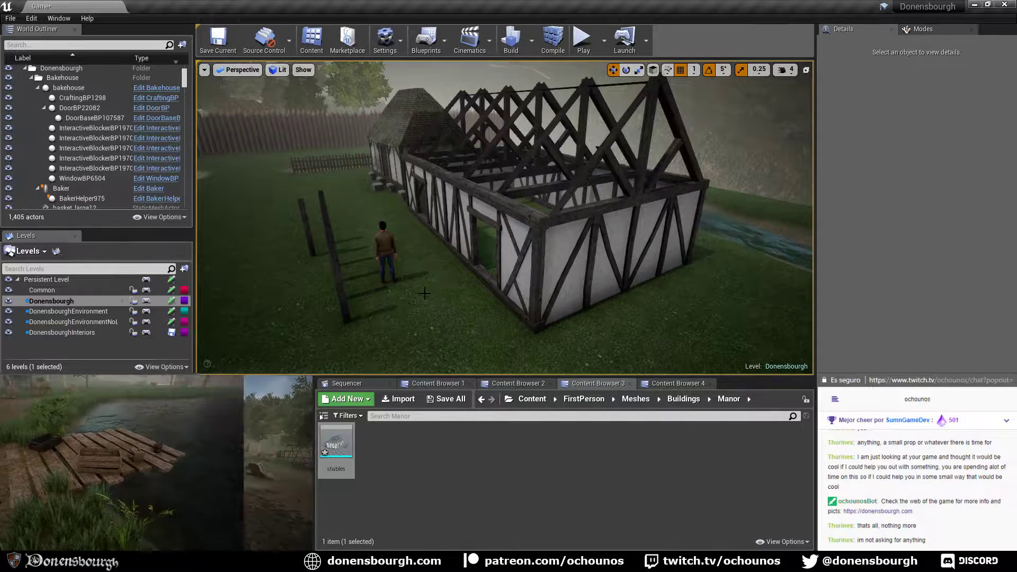
pyautogui.hotkey('ctrl', 's')
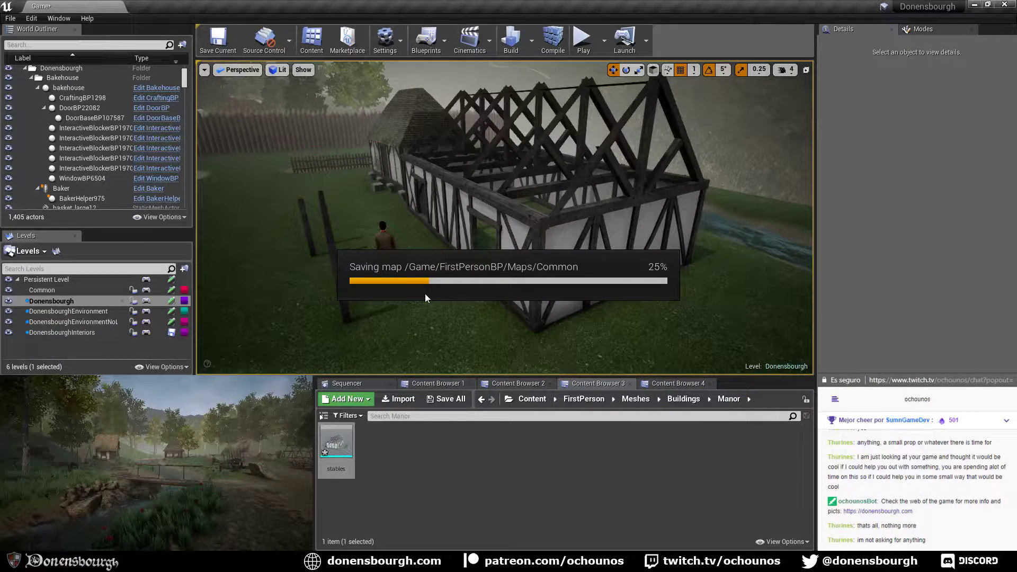
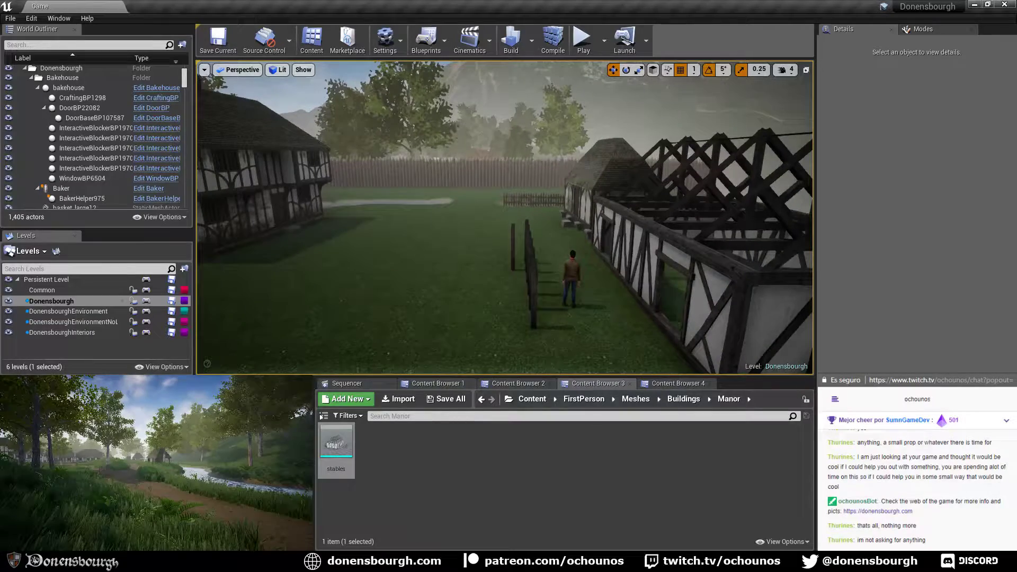
# - Fly through the surrounding village and back to compare its other buildings with the stables
pyautogui.press('w')
pyautogui.moveTo(504, 218); pyautogui.dragTo(397, 224, button='right')
pyautogui.moveTo(425, 337); pyautogui.dragTo(450, 367, button='right')
pyautogui.press('s')
pyautogui.press('s')
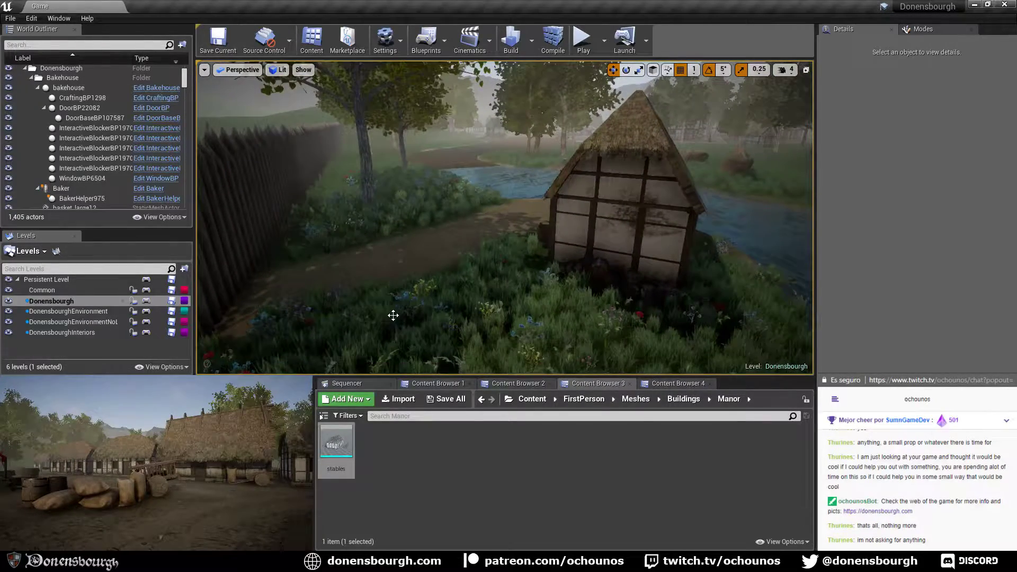
pyautogui.press('d')
pyautogui.moveTo(419, 304); pyautogui.dragTo(151, 306, button='right')
pyautogui.press('d')
pyautogui.press('w')
pyautogui.press('w')
pyautogui.press('w')
pyautogui.press('s')
pyautogui.press('w')
pyautogui.press('s')
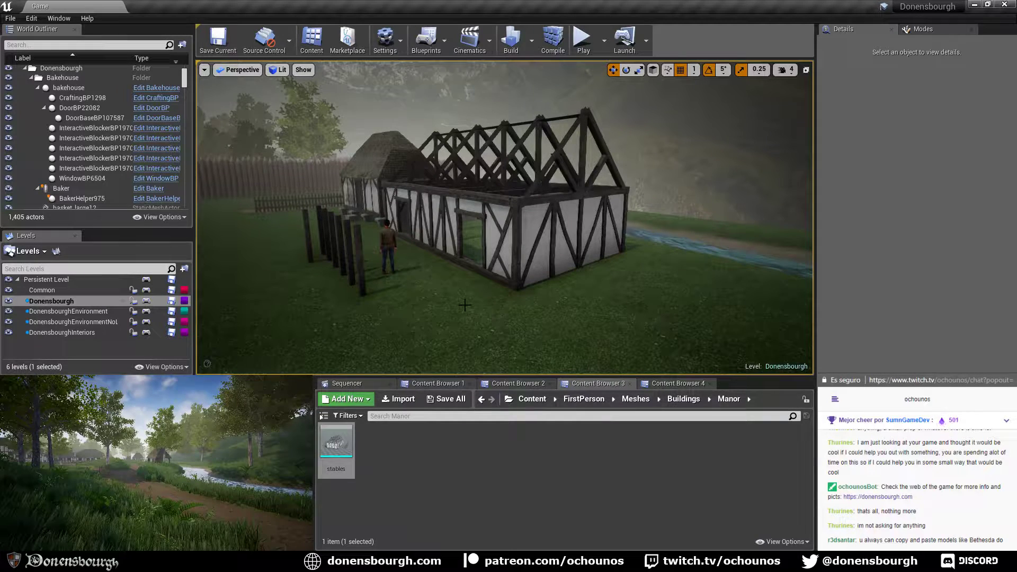
# - Inspect the stables' near corner doorway up close, checking how its posts meet the base beam and wall
pyautogui.moveTo(505, 223); pyautogui.dragTo(498, 225, button='right')
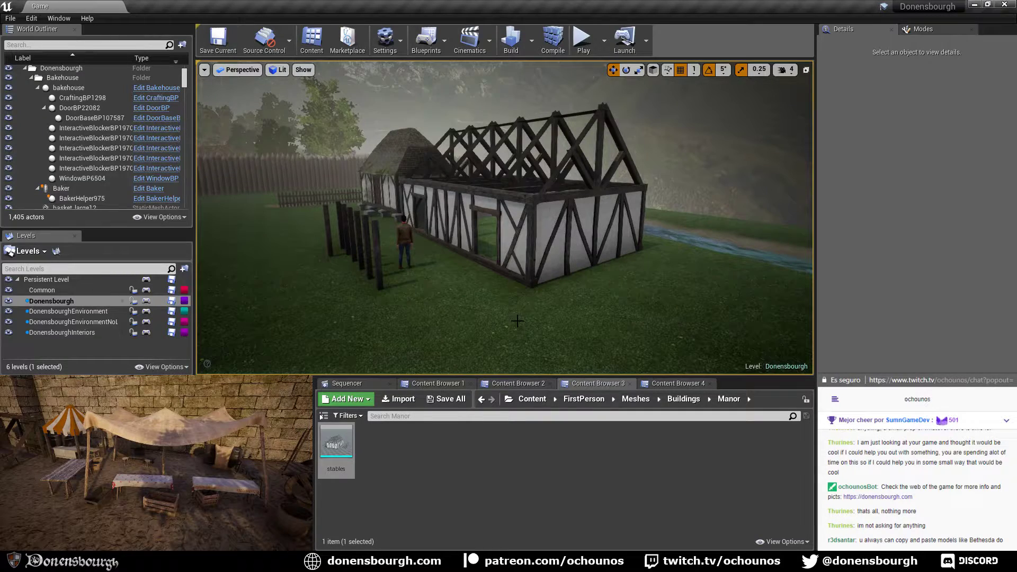
pyautogui.moveTo(513, 322); pyautogui.dragTo(509, 300, button='right')
pyautogui.press('w')
pyautogui.press('s')
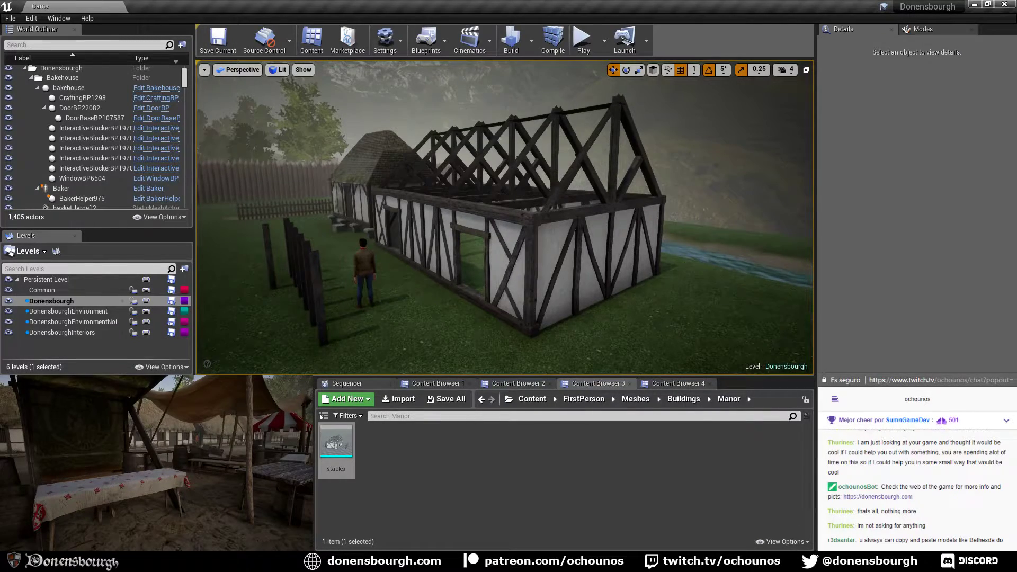
pyautogui.press('w')
pyautogui.moveTo(509, 301); pyautogui.dragTo(405, 285, button='right')
pyautogui.press('e')
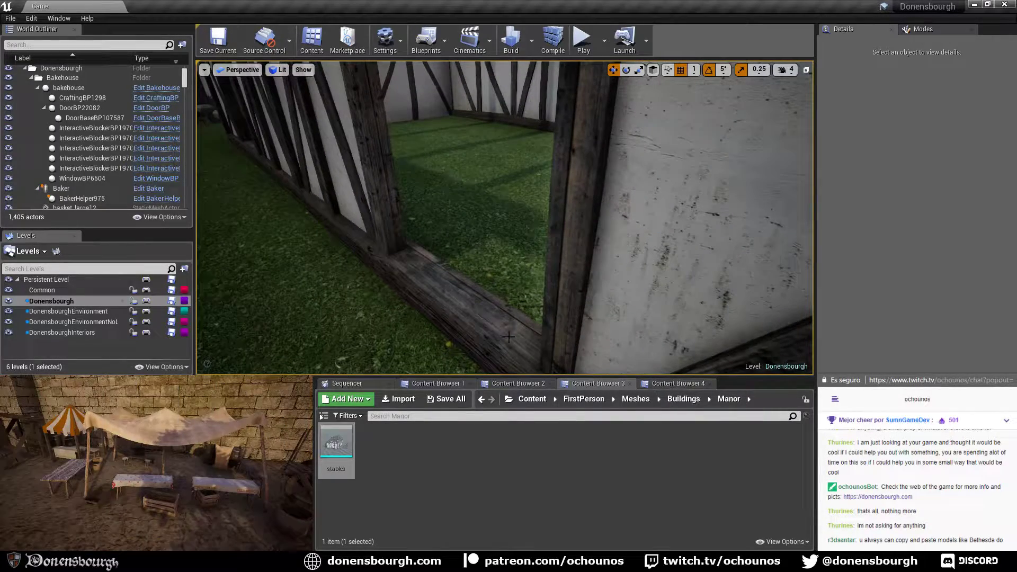
pyautogui.moveTo(446, 317); pyautogui.dragTo(459, 307, button='right')
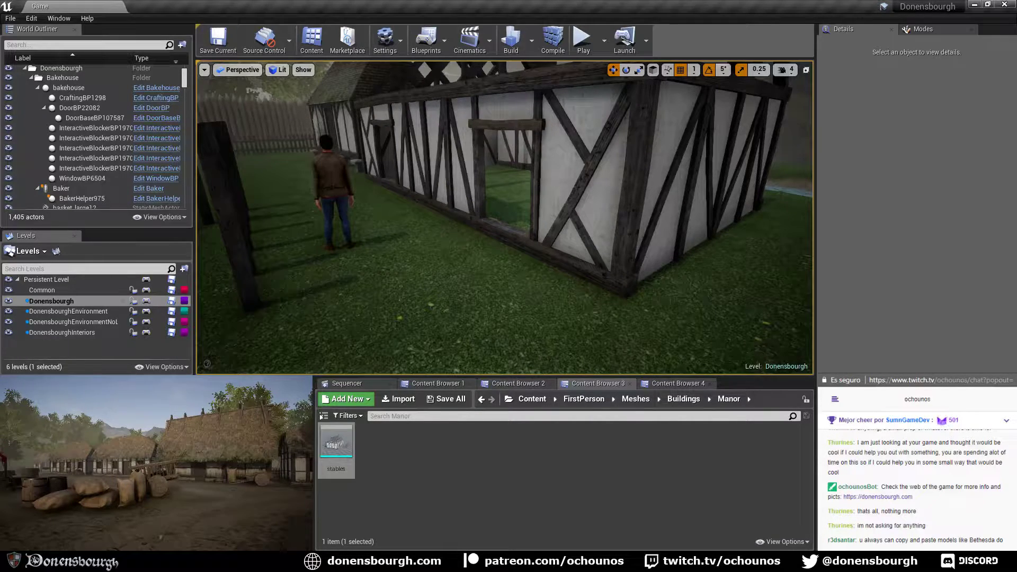
# - Switch to Blender and move the mid-height inner edge of the Wood mesh's corner-side doorway post about -0.03 along X
pyautogui.hotkey('alt', 'Tab')
pyautogui.moveTo(368, 446); pyautogui.dragTo(552, 272, button='middle')
pyautogui.scroll(4, 449, 408)
pyautogui.scroll(4, 520, 409)
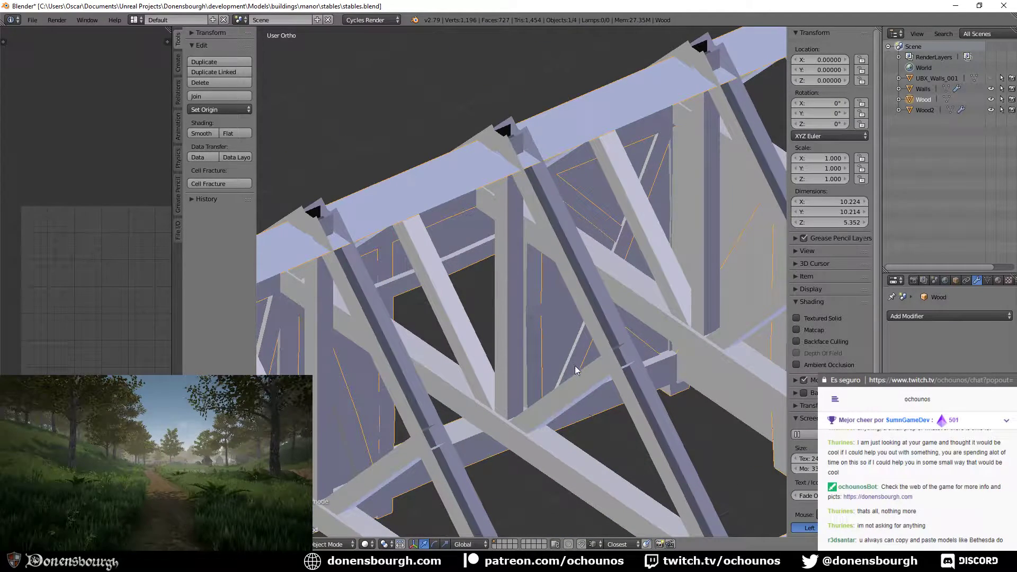
pyautogui.press('Tab')
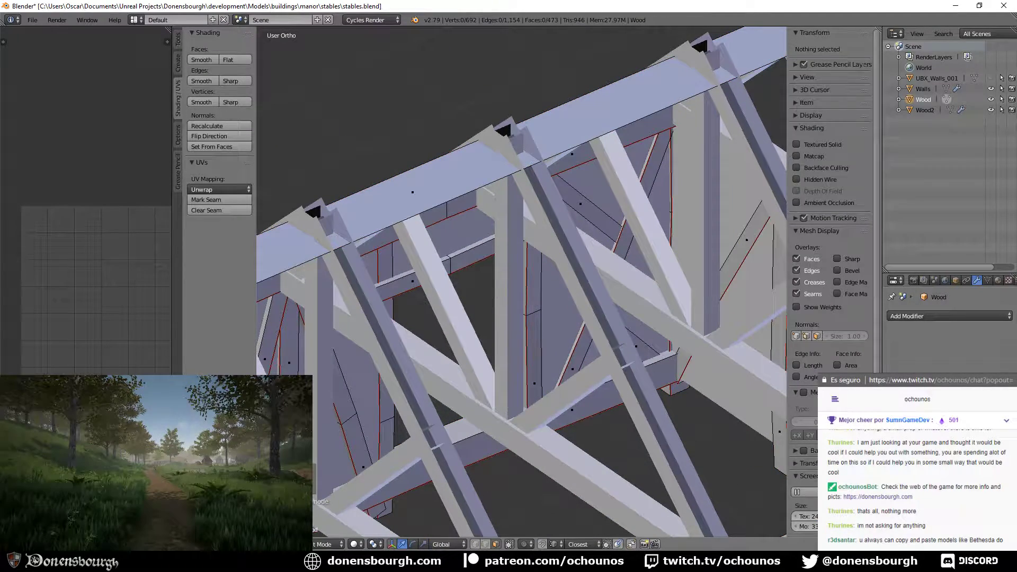
pyautogui.click(485, 544)
pyautogui.rightClick(532, 313)
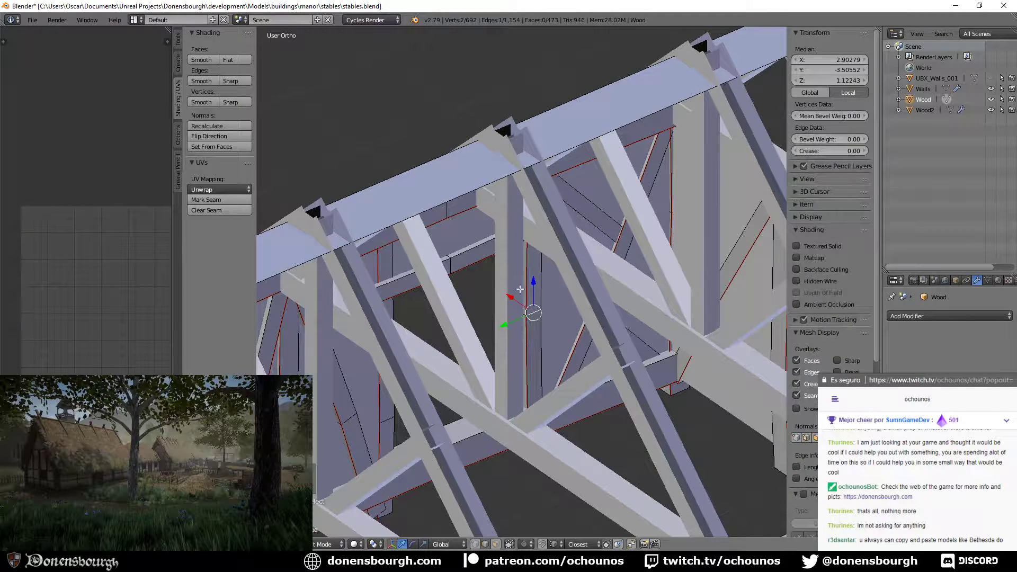
pyautogui.press('g')
pyautogui.press('x')
pyautogui.click(512, 298)
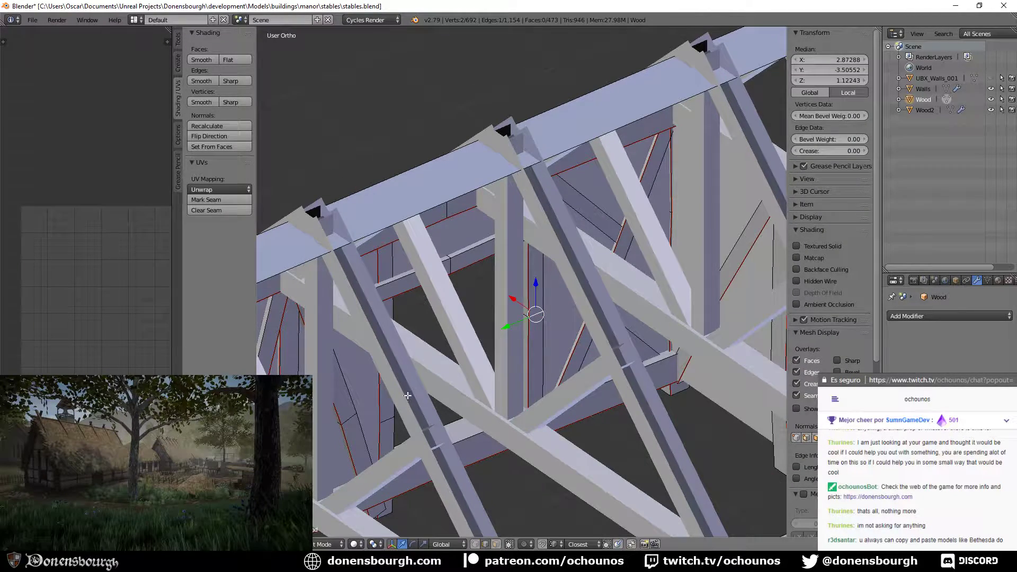
# - Shift the mid-height inner edge of the matching doorway post near Y 3.51 along X
pyautogui.moveTo(524, 312); pyautogui.dragTo(578, 351, button='middle')
pyautogui.rightClick(551, 277)
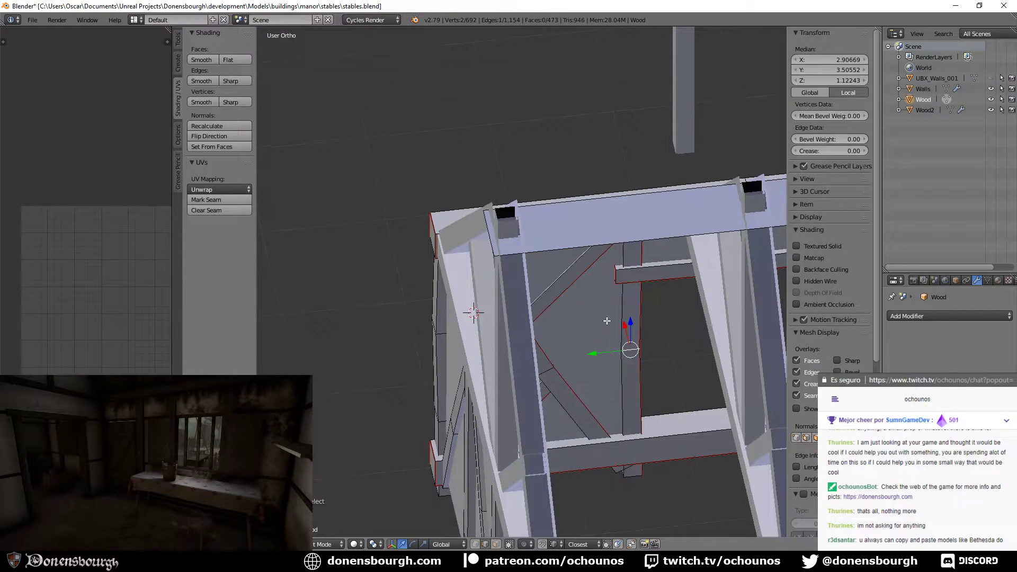
pyautogui.click(624, 327)
# - Move the base beam's edge loop under the positive-Y doorway to Y about 3.39 and add a loop cut at Y about 2.10
pyautogui.keyDown('shift'); pyautogui.moveTo(674, 425); pyautogui.dragTo(576, 317, button='middle'); pyautogui.keyUp('shift')
pyautogui.keyDown('alt'); pyautogui.rightClick(575, 318); pyautogui.keyUp('alt')
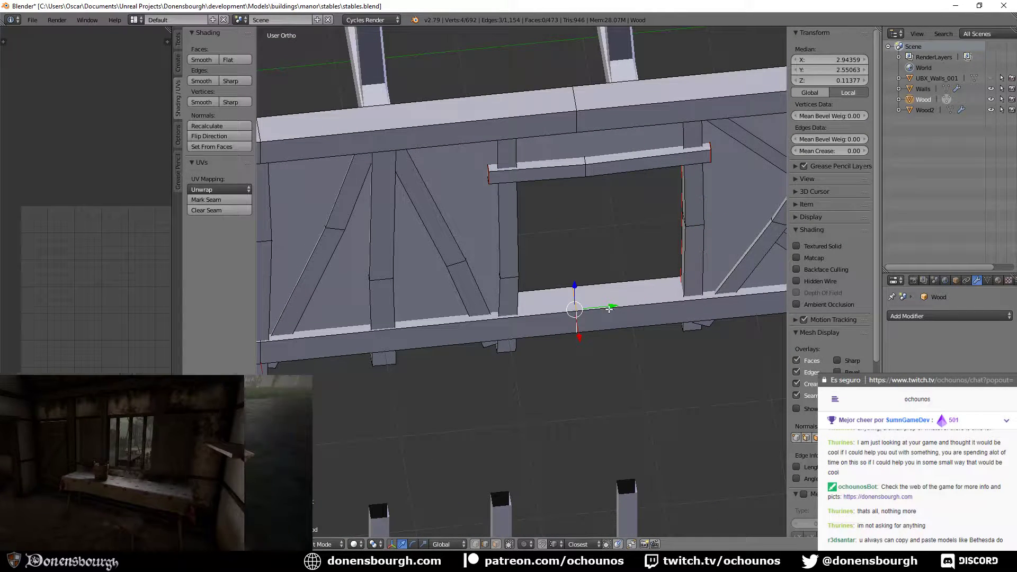
pyautogui.press('g')
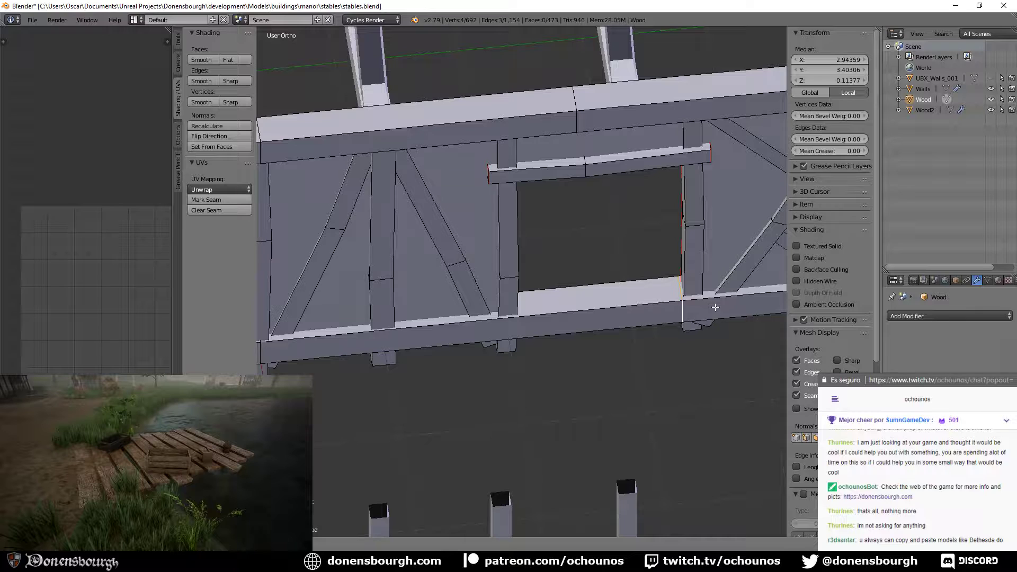
pyautogui.click(679, 351)
pyautogui.moveTo(452, 410); pyautogui.dragTo(588, 335, button='middle')
pyautogui.hotkey('ctrl', 'r')
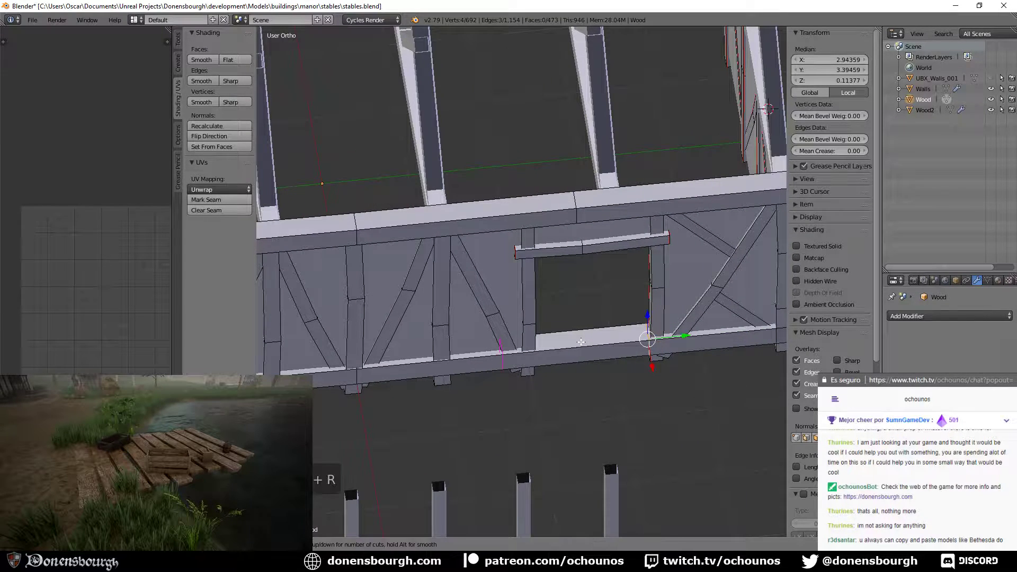
pyautogui.click(581, 342)
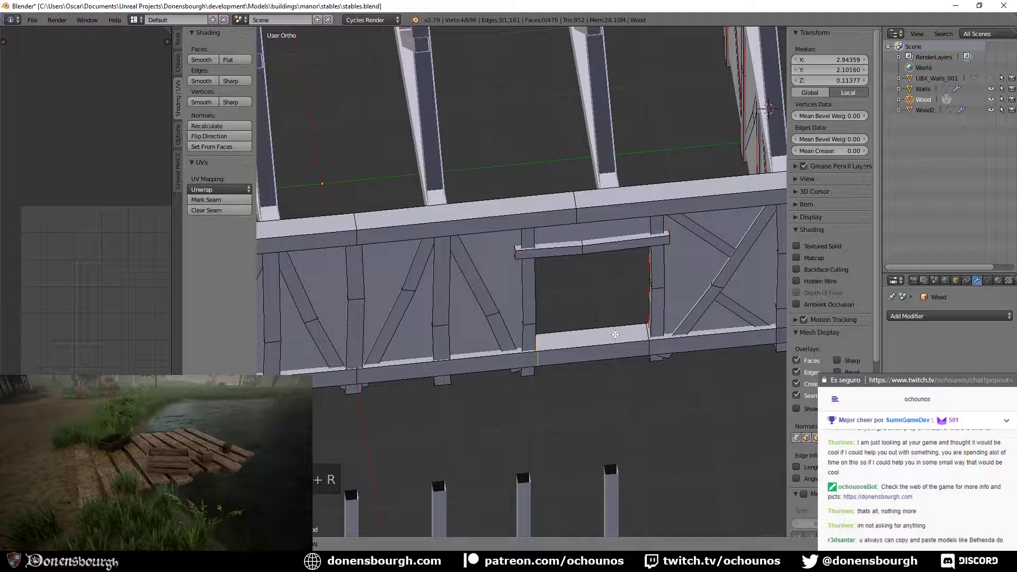
pyautogui.click(614, 334)
# - Move the base beam's edge loop under the negative-Y doorway to Y about -3.39 and add a loop cut at Y about -2.12
pyautogui.moveTo(615, 334); pyautogui.dragTo(569, 370, button='middle')
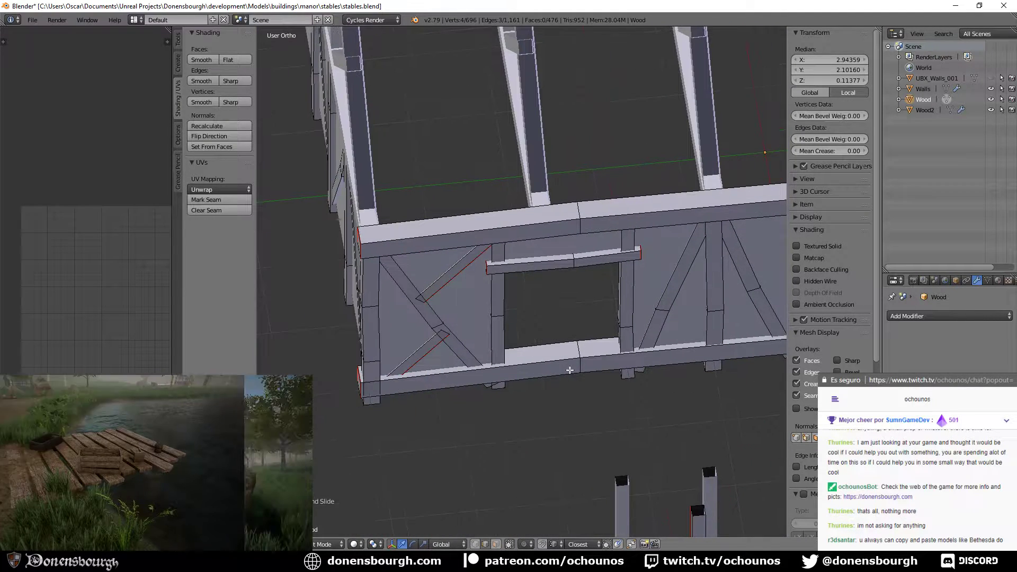
pyautogui.keyDown('alt'); pyautogui.rightClick(580, 360); pyautogui.keyUp('alt')
pyautogui.press('g')
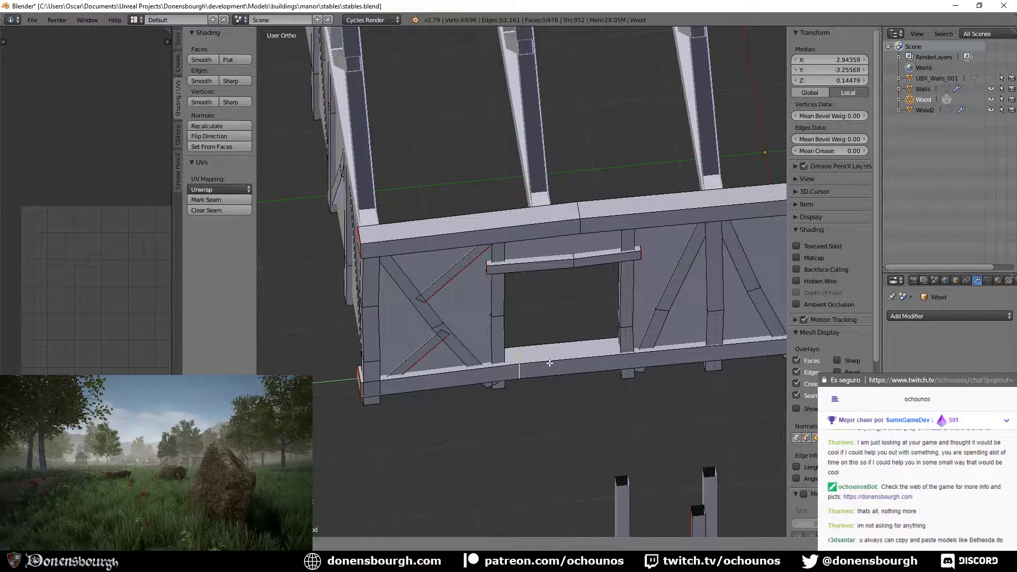
pyautogui.click(541, 365)
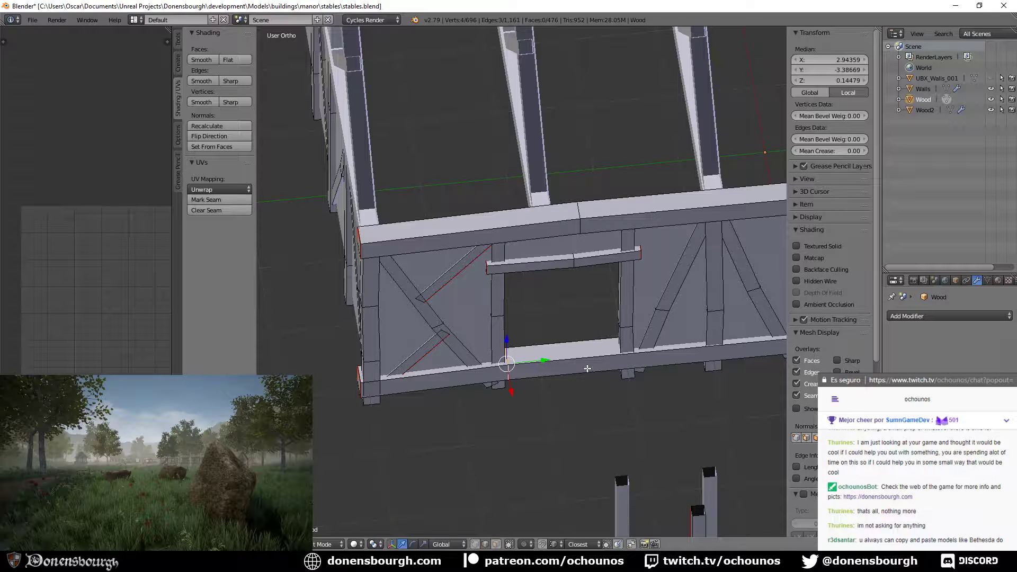
pyautogui.hotkey('ctrl', 'r')
pyautogui.click(602, 366)
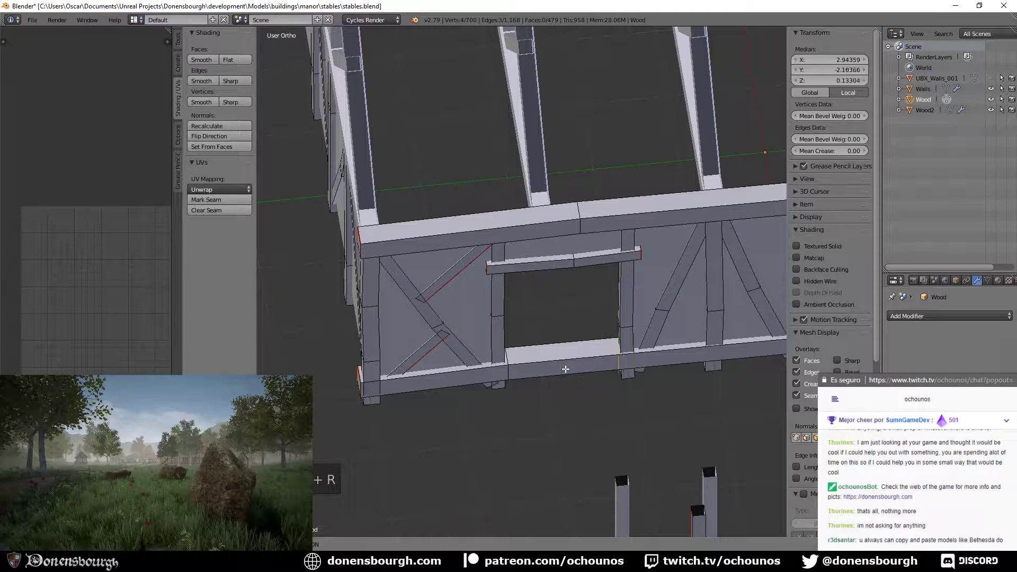
pyautogui.click(565, 369)
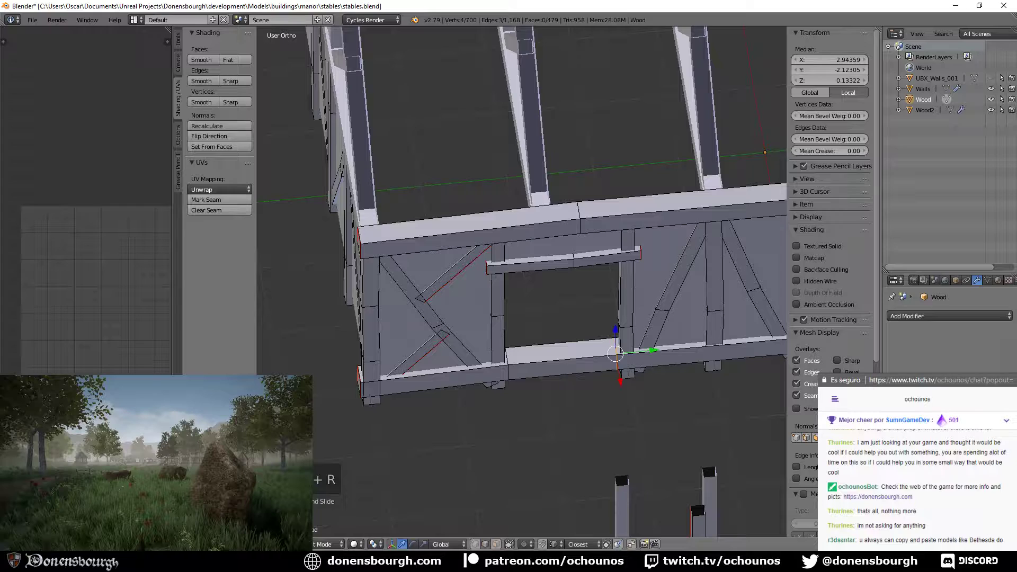
# - Delete the base beam's face loops between the posts of both doorways to open the thresholds
pyautogui.press('3')
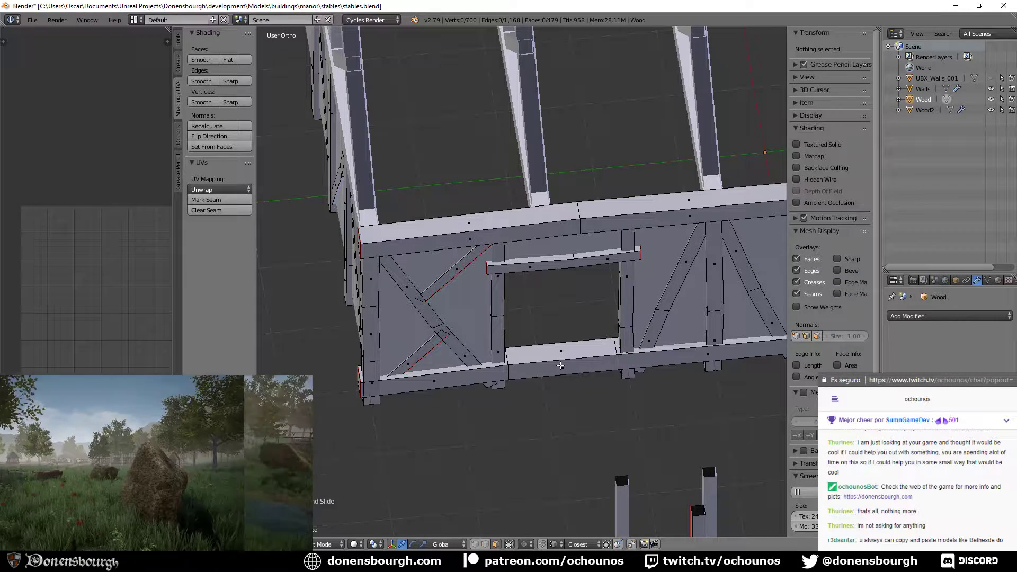
pyautogui.keyDown('alt'); pyautogui.rightClick(560, 366); pyautogui.keyUp('alt')
pyautogui.press('x')
pyautogui.click(561, 367)
pyautogui.moveTo(561, 366); pyautogui.dragTo(398, 414, button='middle')
pyautogui.keyDown('alt'); pyautogui.rightClick(547, 362); pyautogui.keyUp('alt')
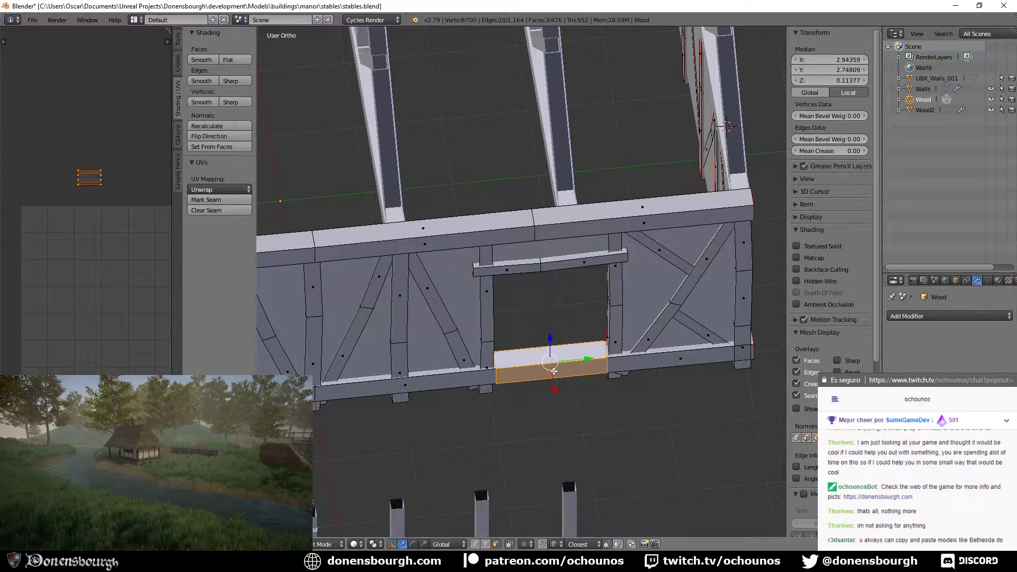
pyautogui.press('x')
pyautogui.click(554, 371)
# - Fill the two open base beam ends at the positive-Y doorway with new faces
pyautogui.moveTo(554, 371); pyautogui.dragTo(571, 183, button='middle')
pyautogui.scroll(5, 398, 436)
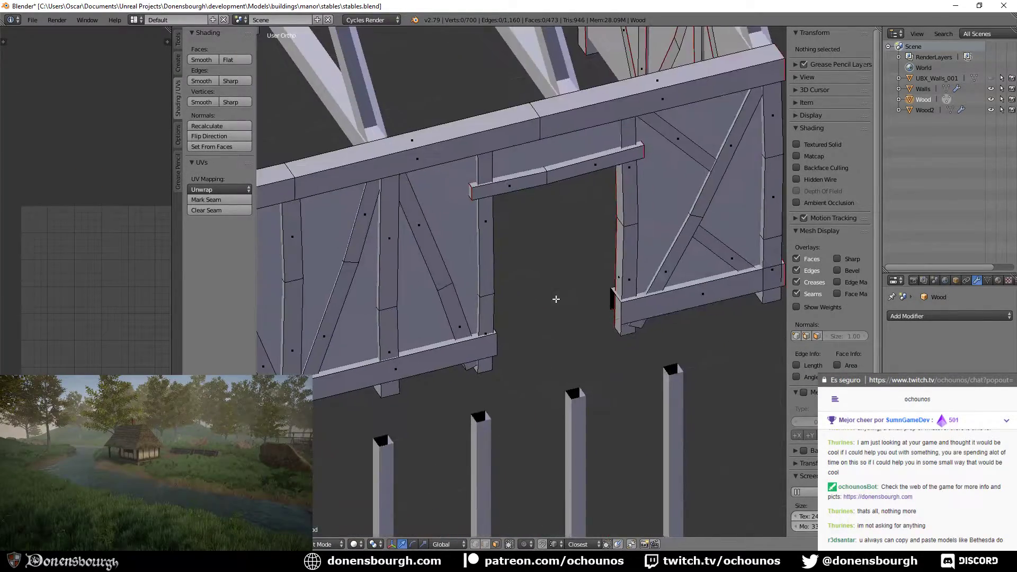
pyautogui.scroll(4, 556, 297)
pyautogui.keyDown('shift'); pyautogui.moveTo(598, 364); pyautogui.dragTo(534, 395, button='middle'); pyautogui.keyUp('shift')
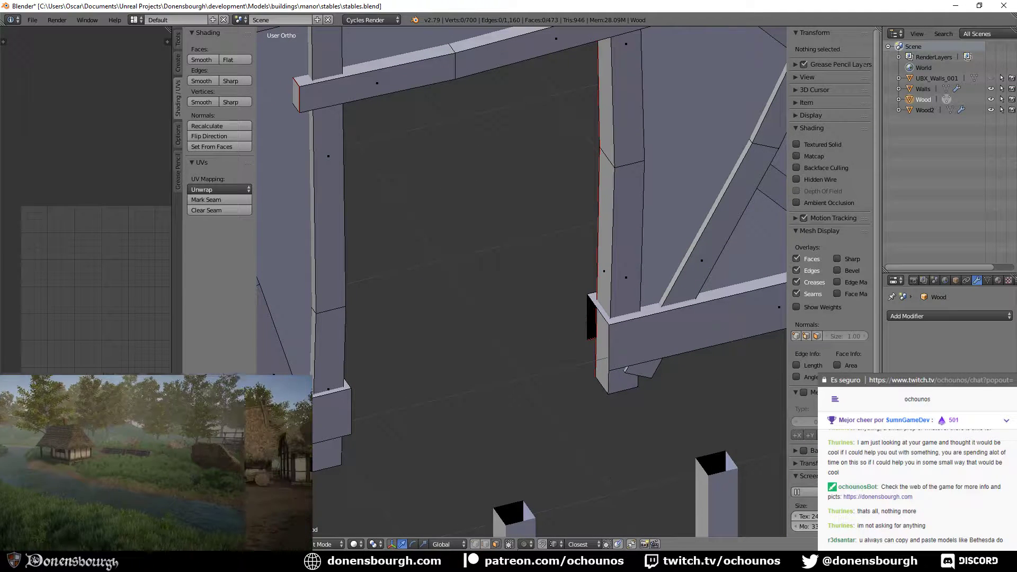
pyautogui.keyDown('alt'); pyautogui.rightClick(607, 338); pyautogui.keyUp('alt')
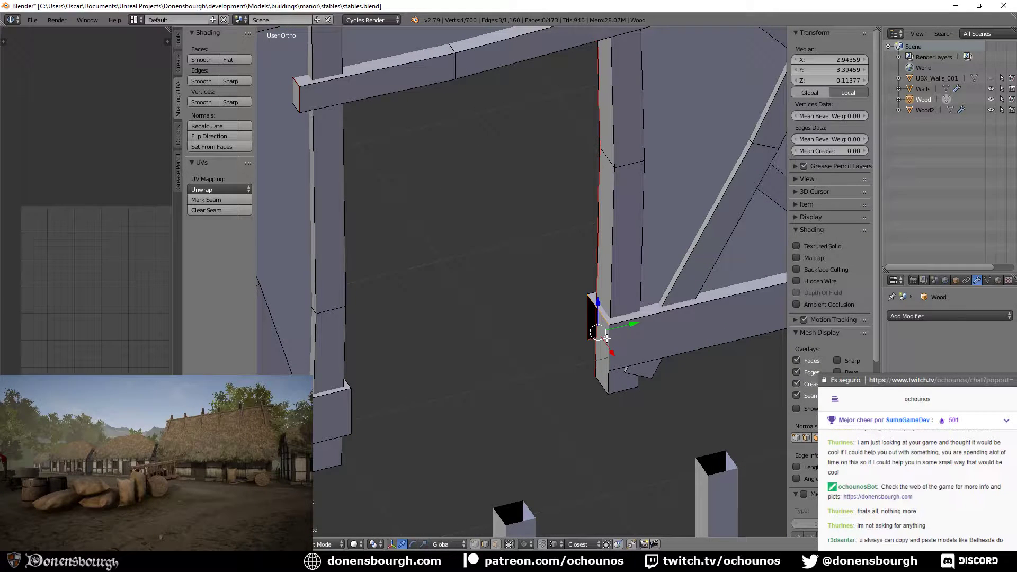
pyautogui.press('f')
pyautogui.moveTo(415, 414); pyautogui.dragTo(580, 414, button='middle')
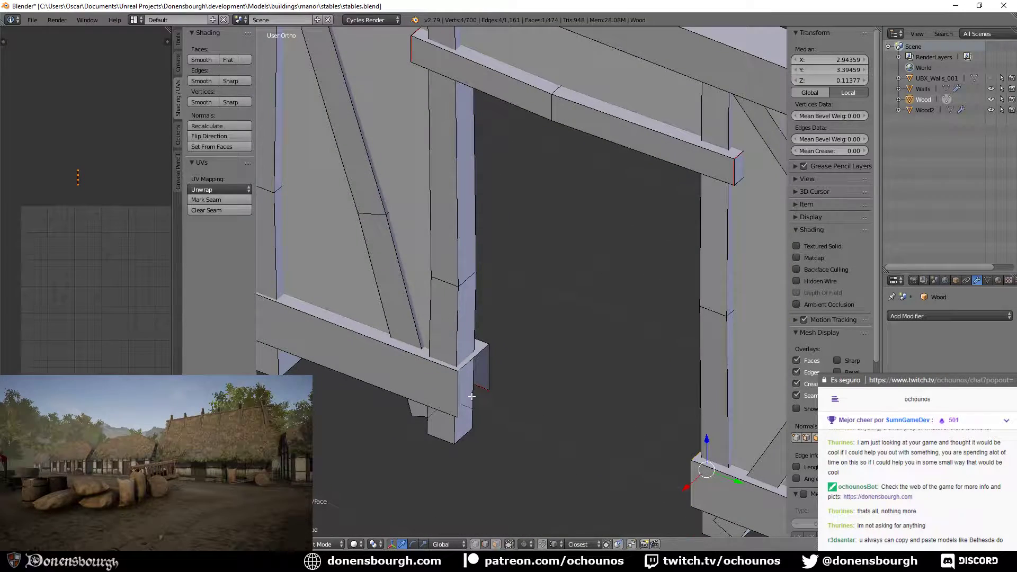
pyautogui.keyDown('alt'); pyautogui.rightClick(458, 385); pyautogui.keyUp('alt')
pyautogui.press('f')
# - Cap both open base beam ends at the negative-Y doorway with new faces
pyautogui.scroll(-5, 458, 406)
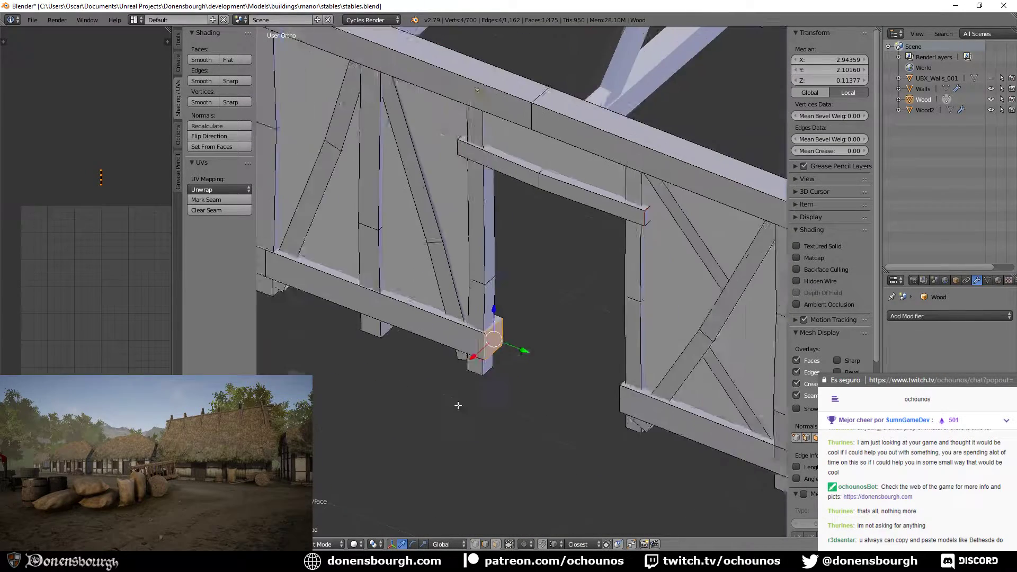
pyautogui.keyDown('shift'); pyautogui.moveTo(445, 426); pyautogui.dragTo(559, 481, button='middle'); pyautogui.keyUp('shift')
pyautogui.keyDown('shift'); pyautogui.moveTo(389, 371); pyautogui.dragTo(618, 430, button='middle'); pyautogui.keyUp('shift')
pyautogui.scroll(-4, 618, 429)
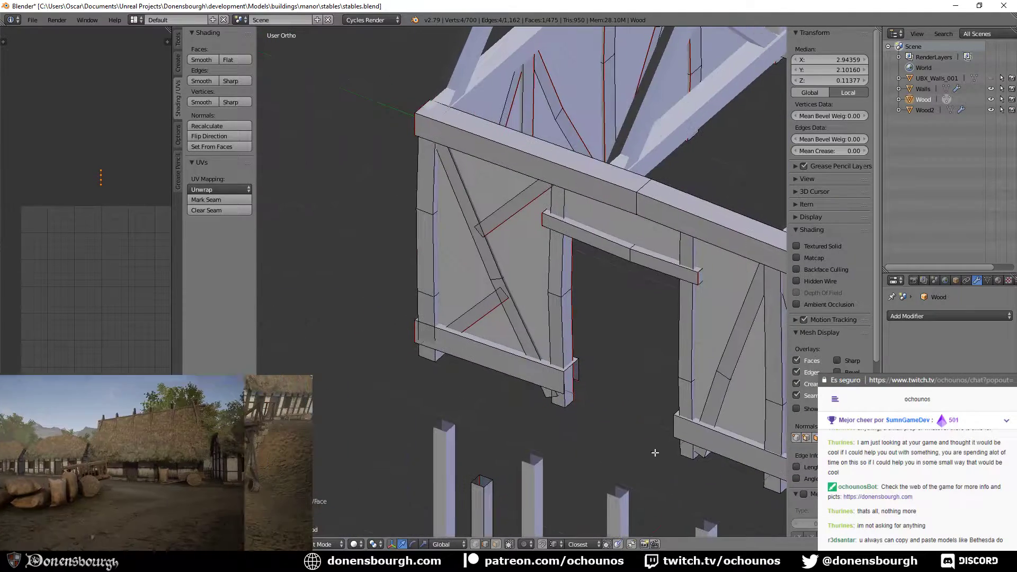
pyautogui.scroll(4, 574, 385)
pyautogui.keyDown('alt'); pyautogui.rightClick(566, 380); pyautogui.keyUp('alt')
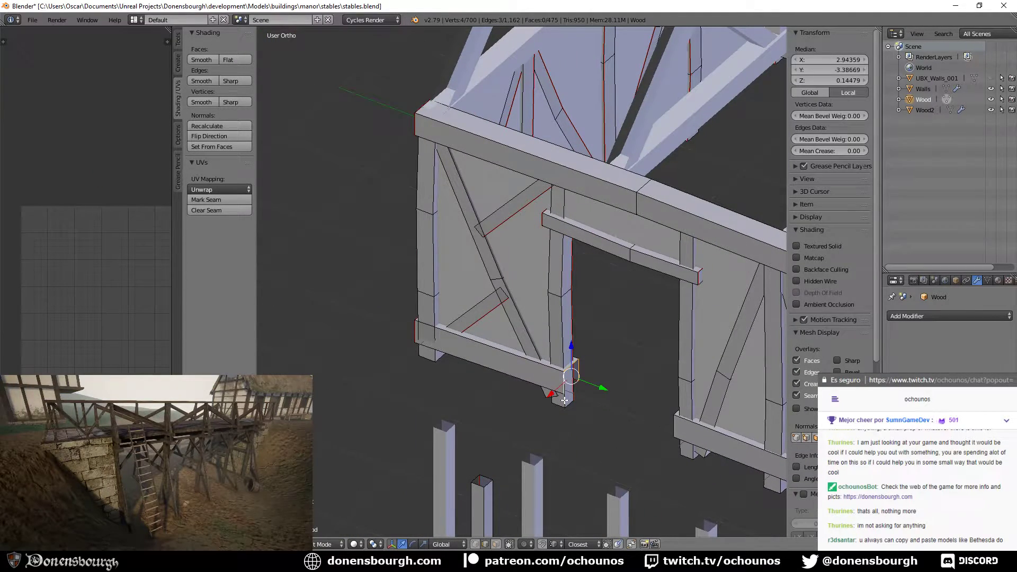
pyautogui.press('f')
pyautogui.moveTo(565, 401); pyautogui.dragTo(562, 380, button='middle')
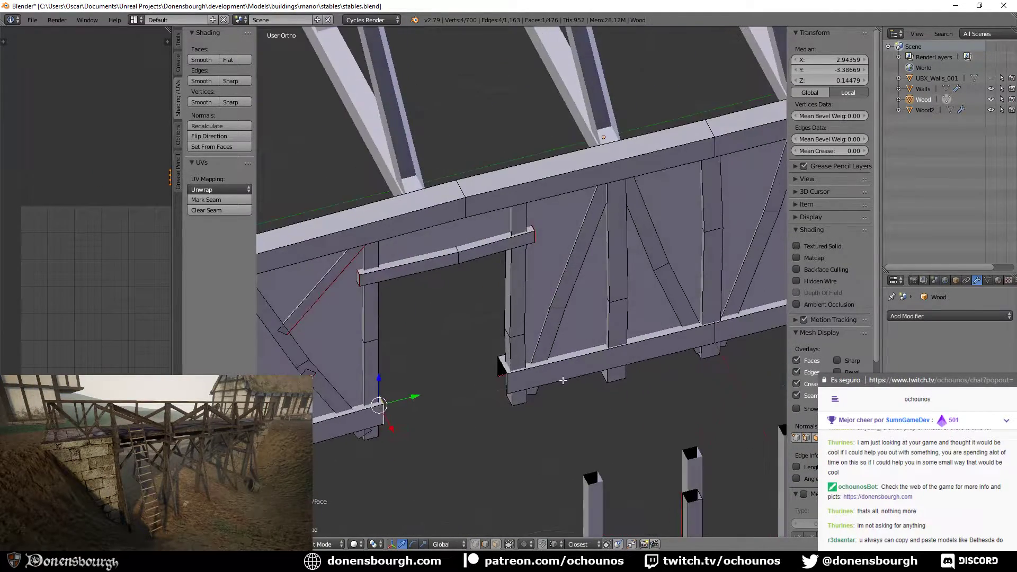
pyautogui.keyDown('alt'); pyautogui.rightClick(503, 387); pyautogui.keyUp('alt')
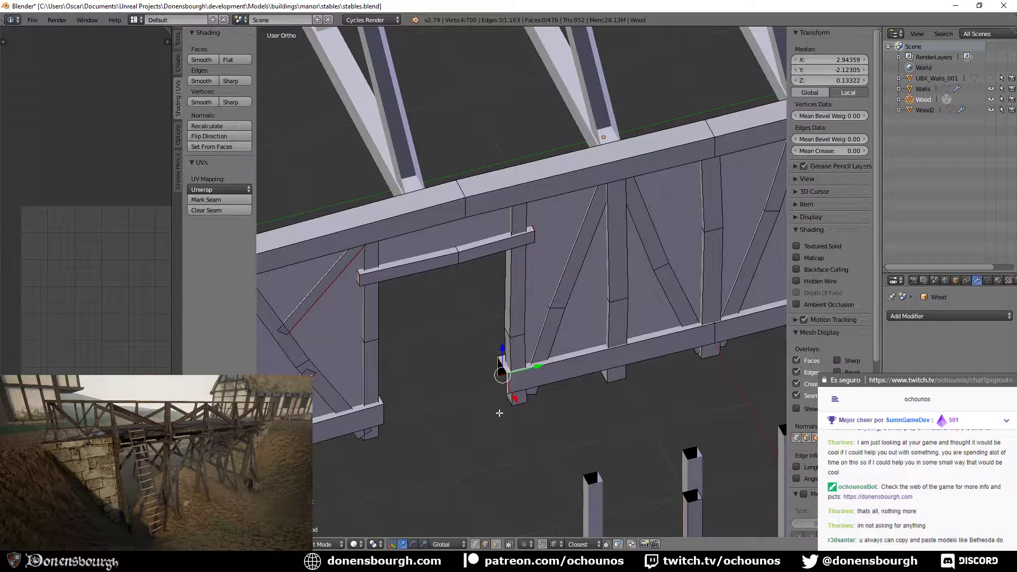
pyautogui.hotkey('ctrl', 'z')
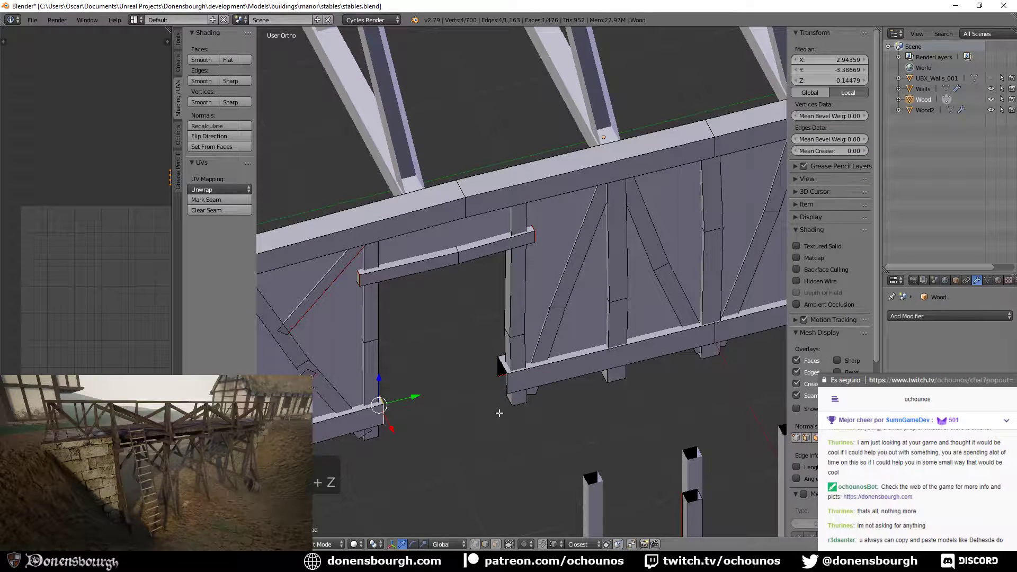
pyautogui.keyDown('alt'); pyautogui.rightClick(507, 385); pyautogui.keyUp('alt')
pyautogui.press('f')
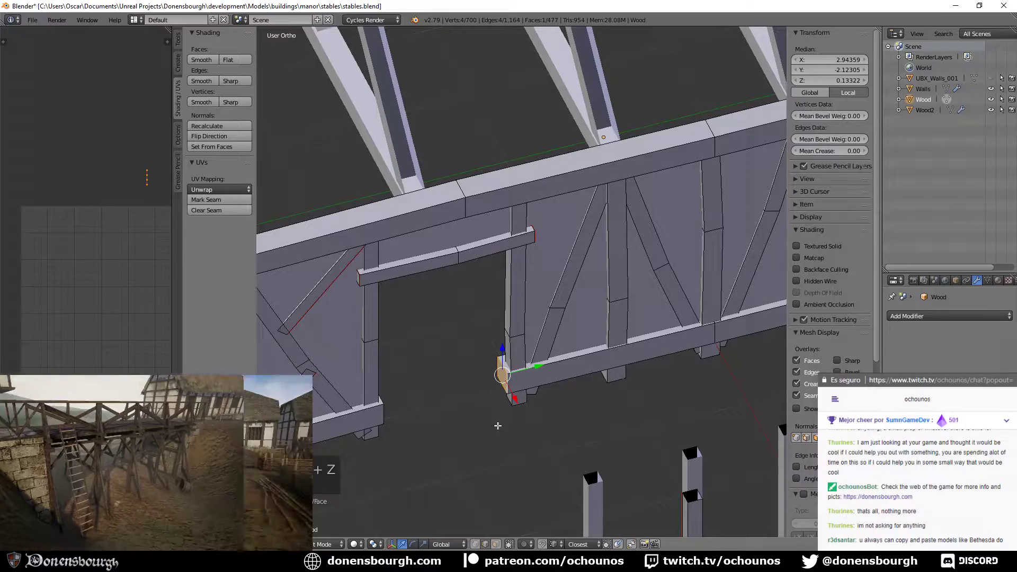
# - Mark UV seams along three edges of each new beam end face at the negative-Y doorway
pyautogui.keyDown('shift'); pyautogui.moveTo(498, 435); pyautogui.dragTo(637, 376, button='middle'); pyautogui.keyUp('shift')
pyautogui.scroll(3, 533, 438)
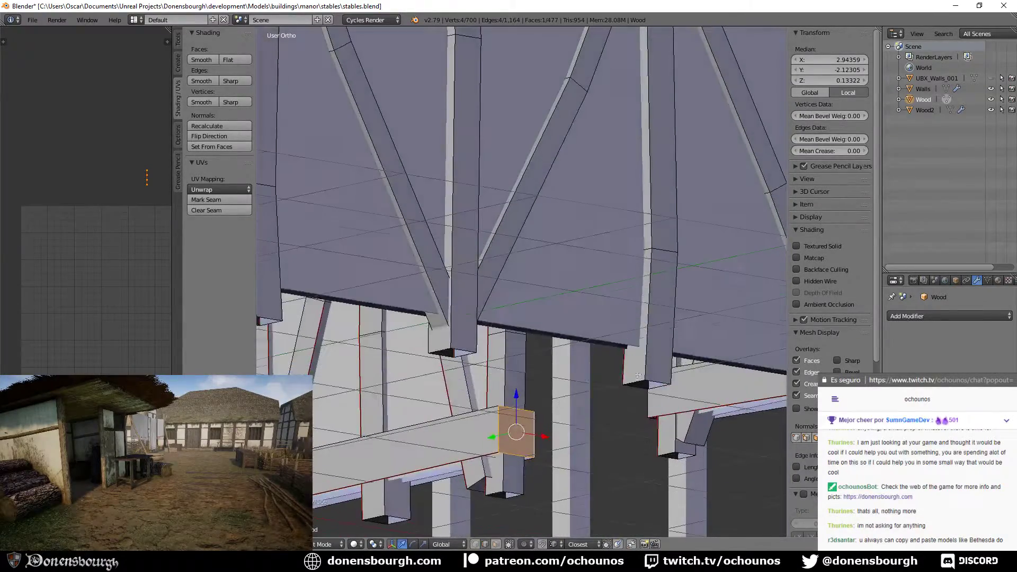
pyautogui.rightClick(501, 434)
pyautogui.keyDown('shift'); pyautogui.rightClick(522, 411); pyautogui.keyUp('shift')
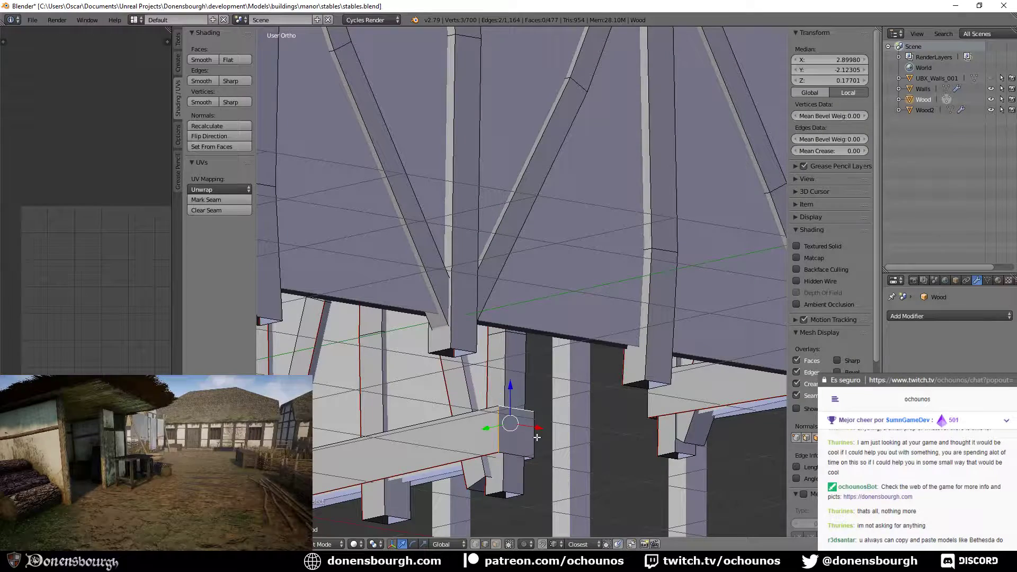
pyautogui.keyDown('shift'); pyautogui.rightClick(537, 438); pyautogui.keyUp('shift')
pyautogui.click(243, 201)
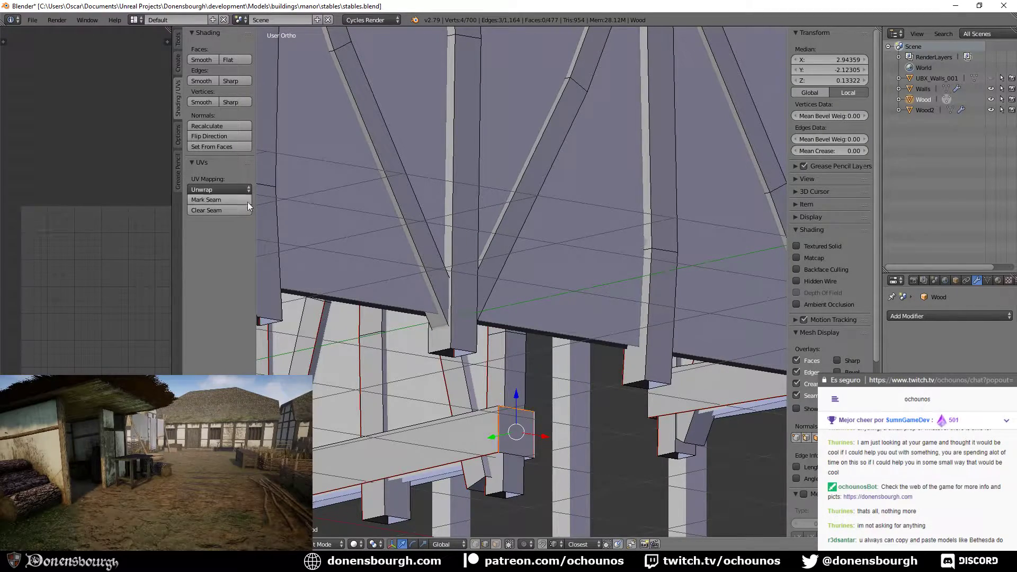
pyautogui.moveTo(449, 329); pyautogui.dragTo(557, 386, button='middle')
pyautogui.rightClick(598, 376)
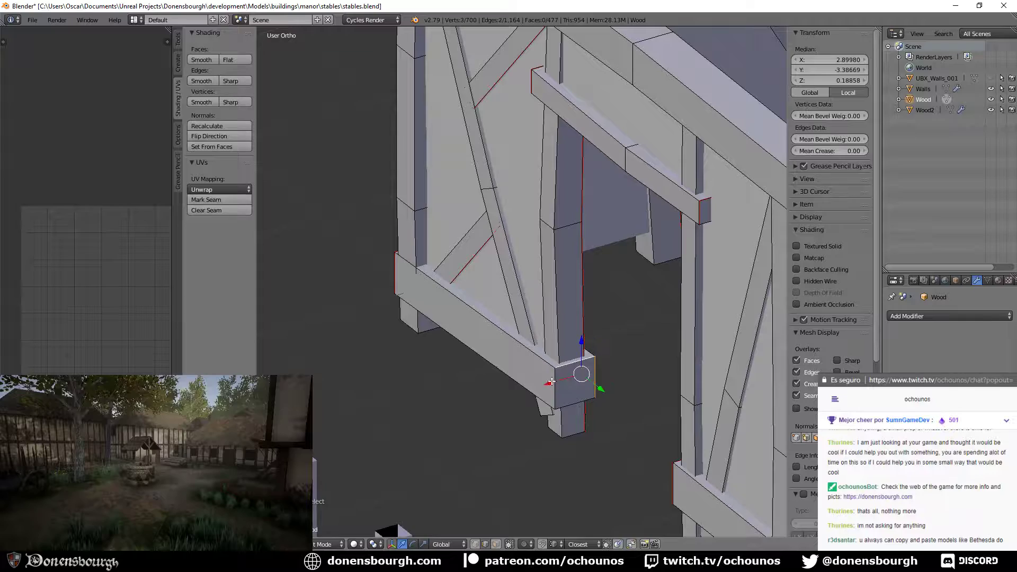
pyautogui.keyDown('shift'); pyautogui.moveTo(611, 435); pyautogui.dragTo(519, 377, button='middle'); pyautogui.keyUp('shift')
# - Mark UV seams along three edges of both new beam end faces at the positive-Y doorway
pyautogui.scroll(-4, 476, 355)
pyautogui.keyDown('shift'); pyautogui.moveTo(470, 353); pyautogui.dragTo(356, 272, button='middle'); pyautogui.keyUp('shift')
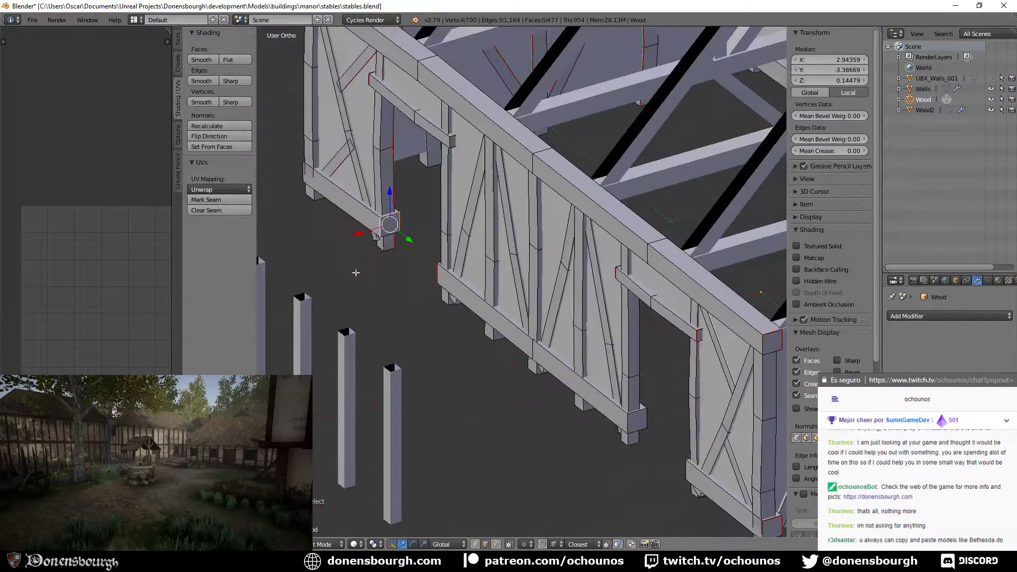
pyautogui.keyDown('shift'); pyautogui.moveTo(499, 299); pyautogui.dragTo(340, 239, button='middle'); pyautogui.keyUp('shift')
pyautogui.scroll(3, 442, 380)
pyautogui.keyDown('shift'); pyautogui.moveTo(443, 381); pyautogui.dragTo(476, 347, button='middle'); pyautogui.keyUp('shift')
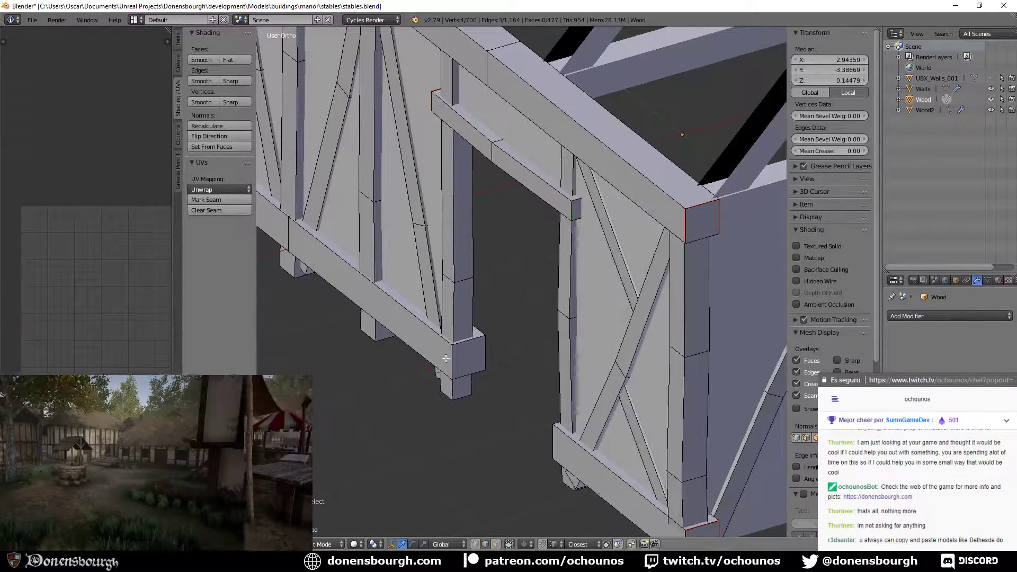
pyautogui.rightClick(462, 362)
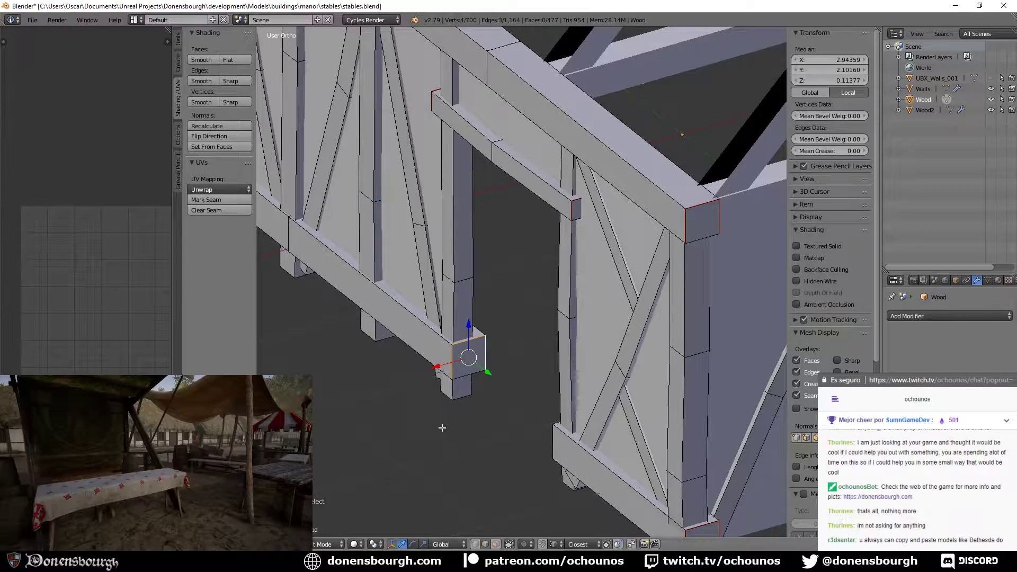
pyautogui.keyDown('shift'); pyautogui.moveTo(483, 434); pyautogui.dragTo(581, 364, button='middle'); pyautogui.keyUp('shift')
pyautogui.keyDown('shift'); pyautogui.moveTo(646, 334); pyautogui.dragTo(278, 532, button='middle'); pyautogui.keyUp('shift')
pyautogui.rightClick(536, 290)
pyautogui.keyDown('shift'); pyautogui.rightClick(553, 286); pyautogui.keyUp('shift')
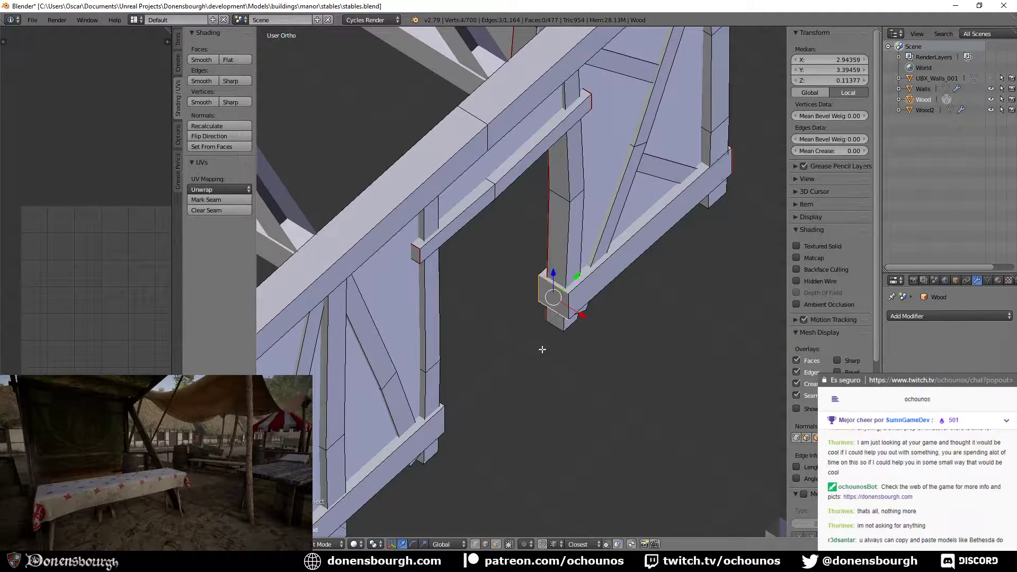
pyautogui.rightClick(552, 289)
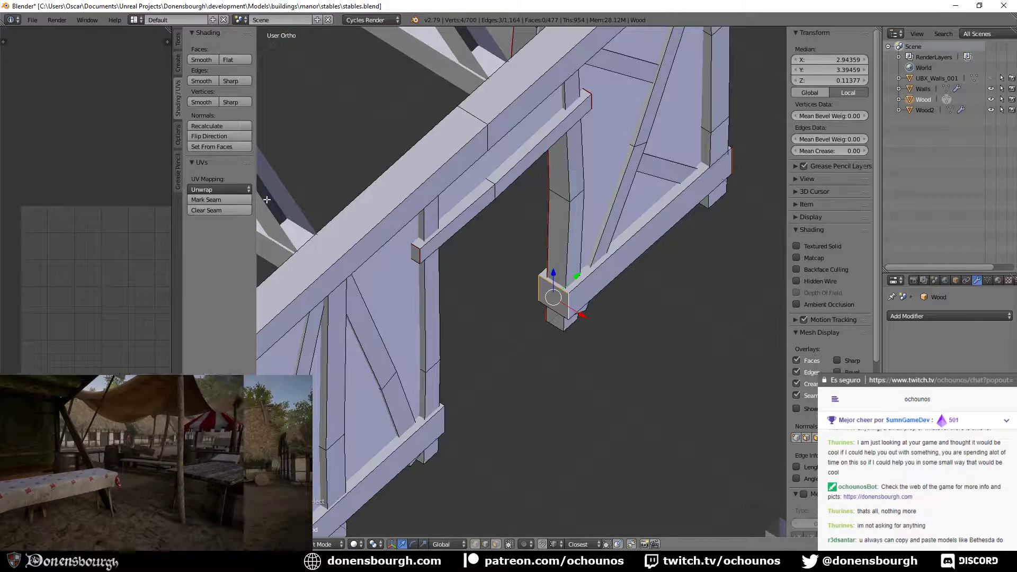
# - Clear the UV seams from the outer vertical edges at both ends of the short base beam beside the positive-Y doorway
pyautogui.scroll(-4, 558, 351)
pyautogui.moveTo(559, 351); pyautogui.dragTo(463, 350, button='middle')
pyautogui.scroll(4, 462, 351)
pyautogui.scroll(3, 463, 351)
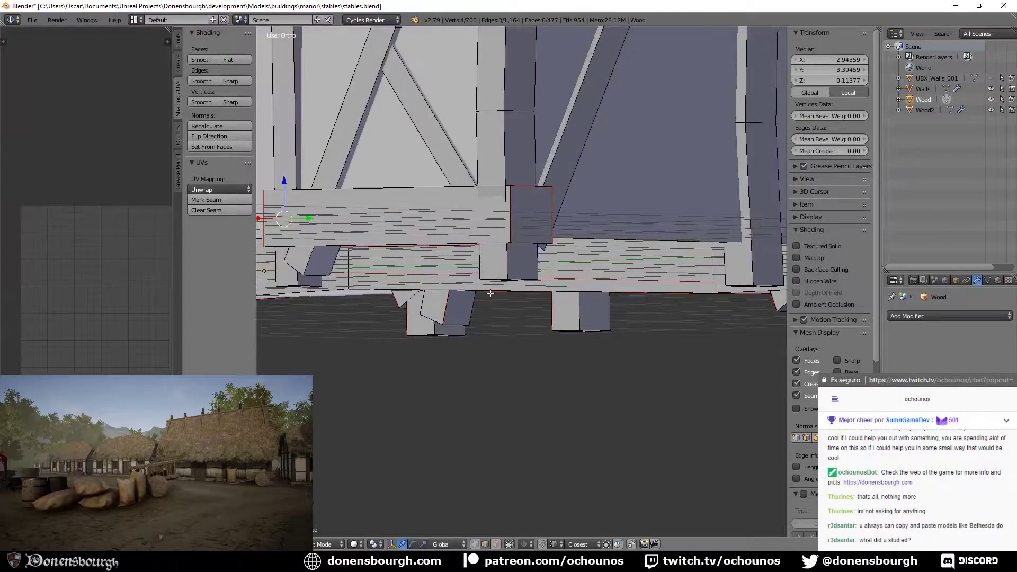
pyautogui.moveTo(489, 294); pyautogui.dragTo(532, 307, button='middle')
pyautogui.moveTo(508, 299); pyautogui.dragTo(468, 288, button='middle')
pyautogui.rightClick(467, 325)
pyautogui.moveTo(467, 326); pyautogui.dragTo(511, 376, button='middle')
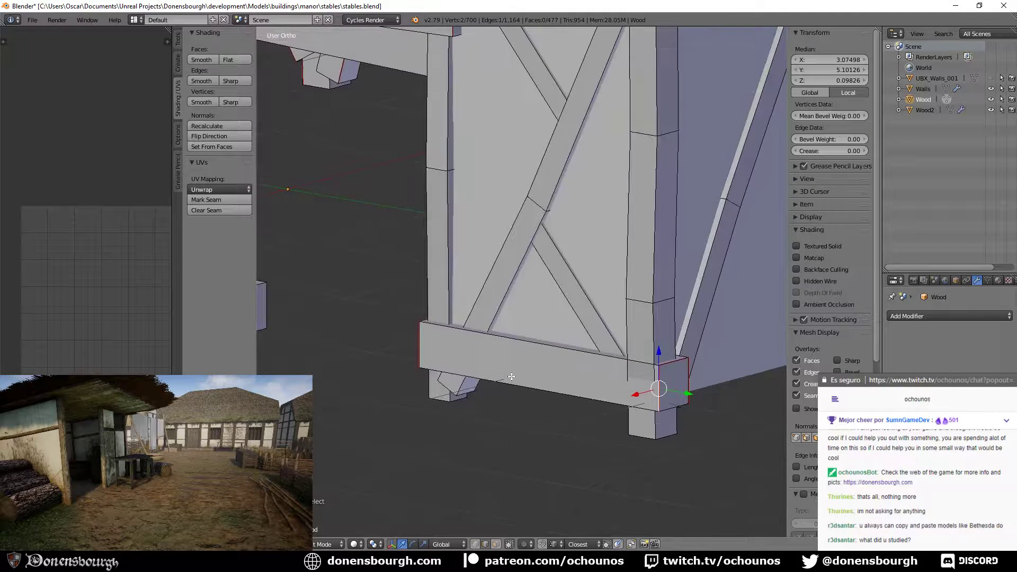
pyautogui.keyDown('shift'); pyautogui.rightClick(421, 351); pyautogui.keyUp('shift')
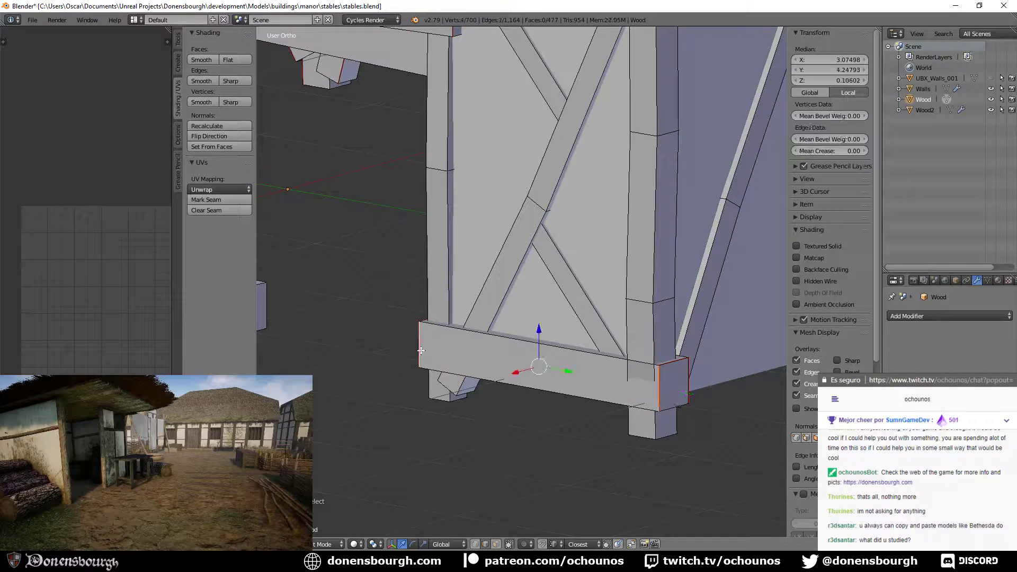
pyautogui.click(221, 211)
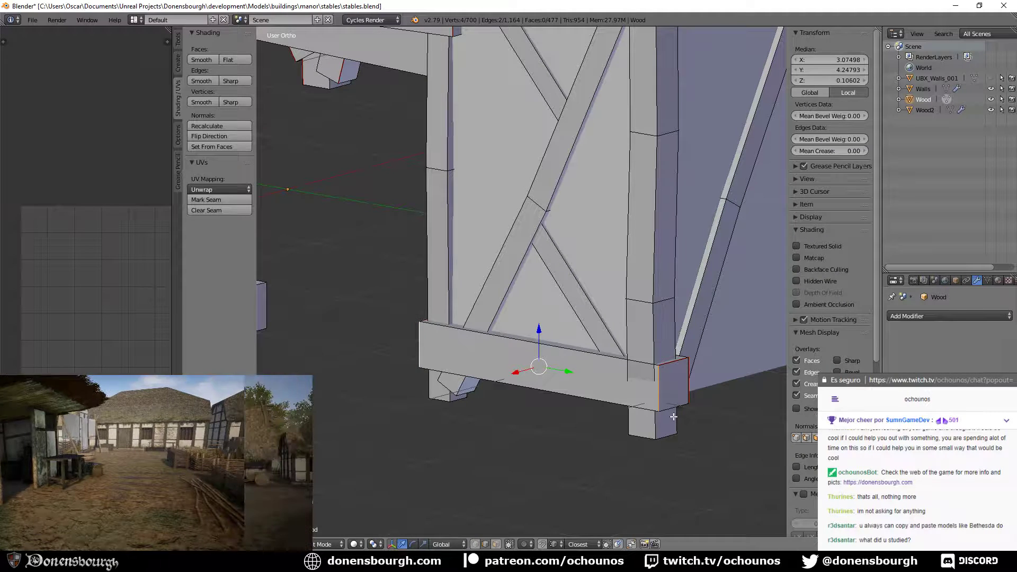
# - Mark the outer vertical edges at both ends of the short positive-Y base beam as UV seams again
pyautogui.rightClick(659, 382)
pyautogui.keyDown('shift'); pyautogui.rightClick(433, 338); pyautogui.keyUp('shift')
pyautogui.rightClick(419, 340)
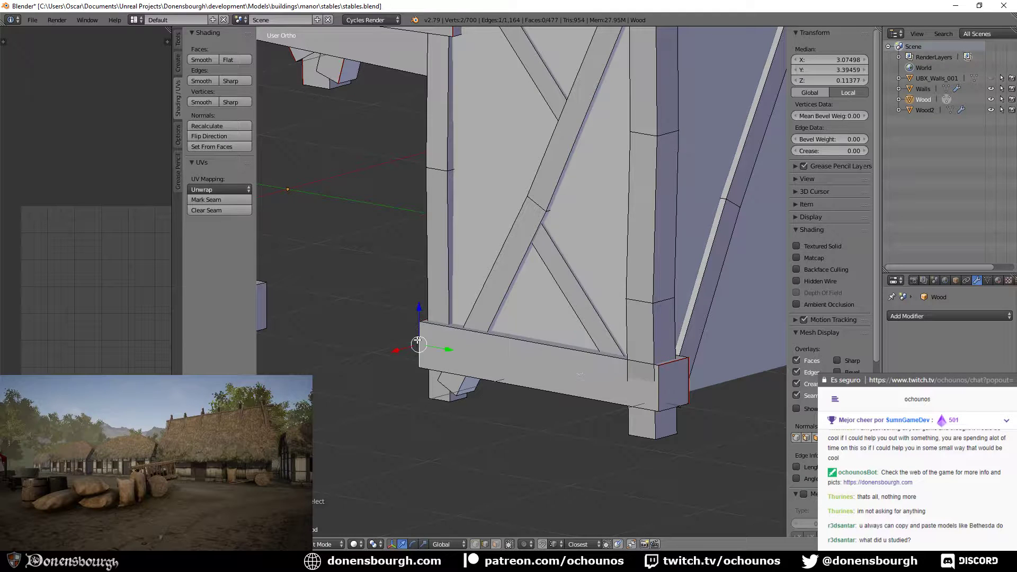
pyautogui.keyDown('shift'); pyautogui.rightClick(643, 399); pyautogui.keyUp('shift')
pyautogui.click(245, 200)
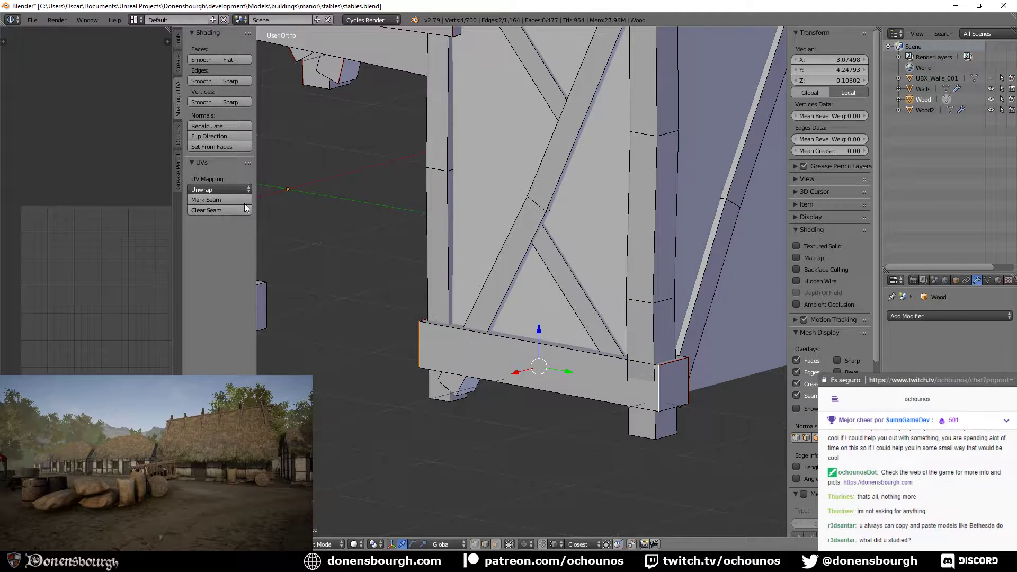
# - Clear the UV seams from the top edges at both ends of the short positive-Y base beam
pyautogui.rightClick(421, 316)
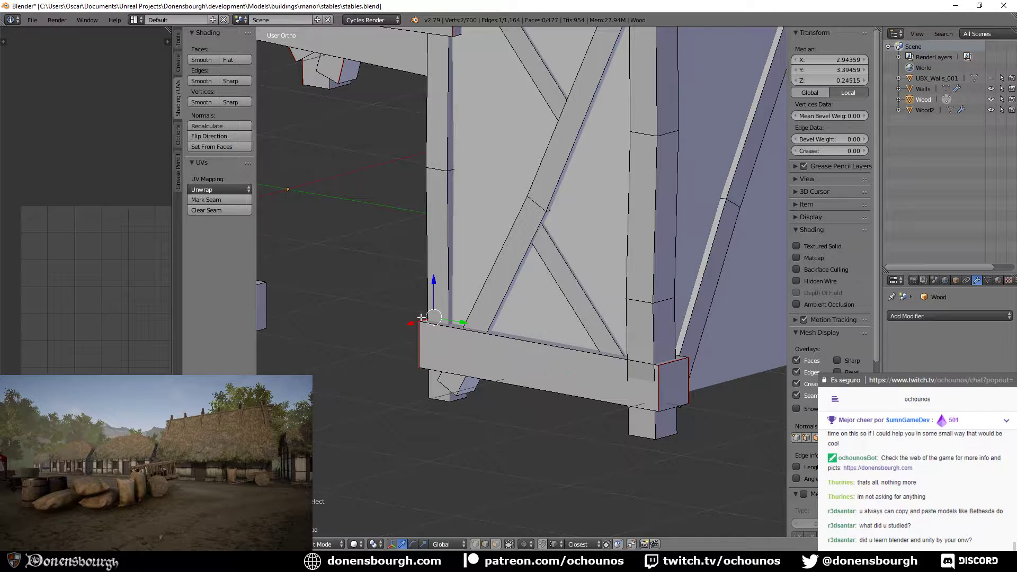
pyautogui.keyDown('shift'); pyautogui.rightClick(674, 364); pyautogui.keyUp('shift')
pyautogui.click(247, 211)
# - Mark UV seams on the two vertical edges of the middle base beam's end at the positive-Y doorway
pyautogui.scroll(-3, 488, 358)
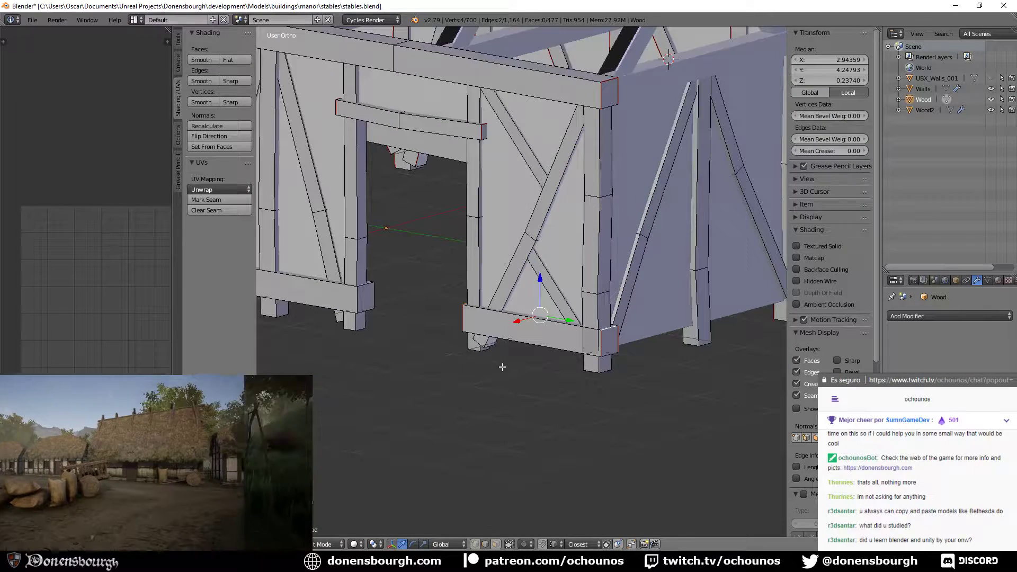
pyautogui.moveTo(417, 360); pyautogui.dragTo(449, 340, button='middle')
pyautogui.scroll(6, 476, 344)
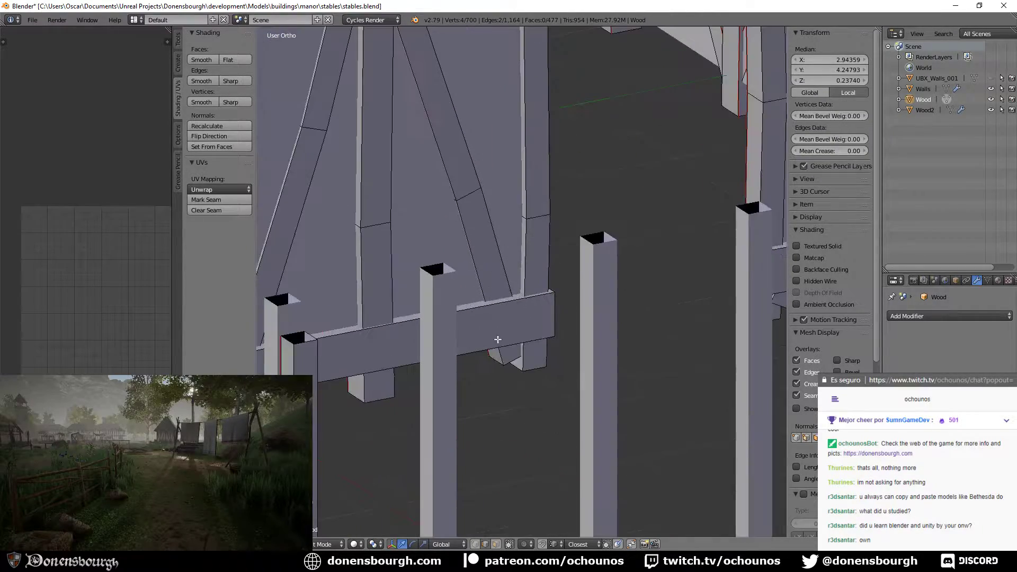
pyautogui.moveTo(527, 355); pyautogui.dragTo(450, 376, button='middle')
pyautogui.keyDown('shift'); pyautogui.moveTo(355, 342); pyautogui.dragTo(529, 345, button='middle'); pyautogui.keyUp('shift')
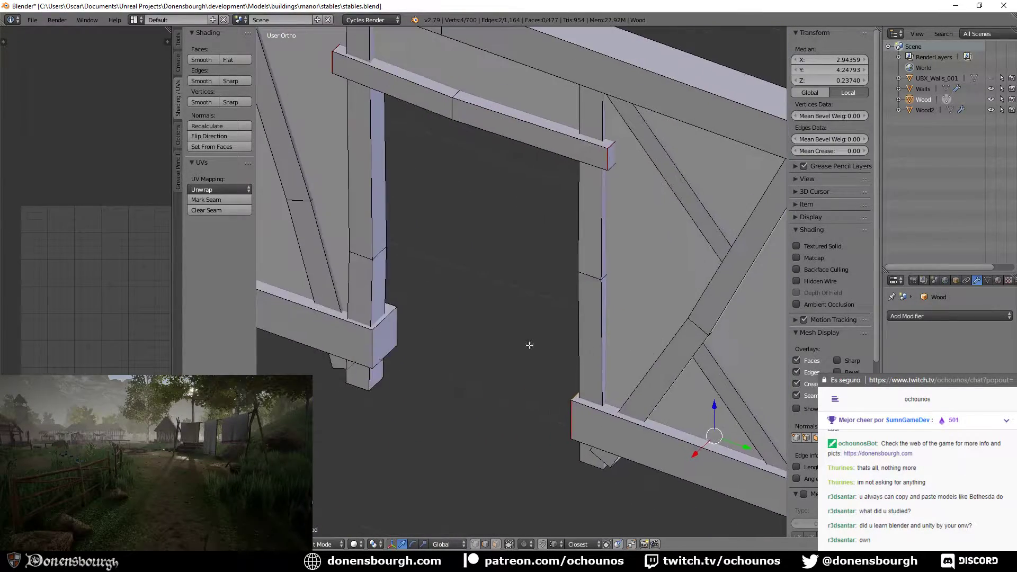
pyautogui.keyDown('shift'); pyautogui.moveTo(424, 323); pyautogui.dragTo(486, 345, button='middle'); pyautogui.keyUp('shift')
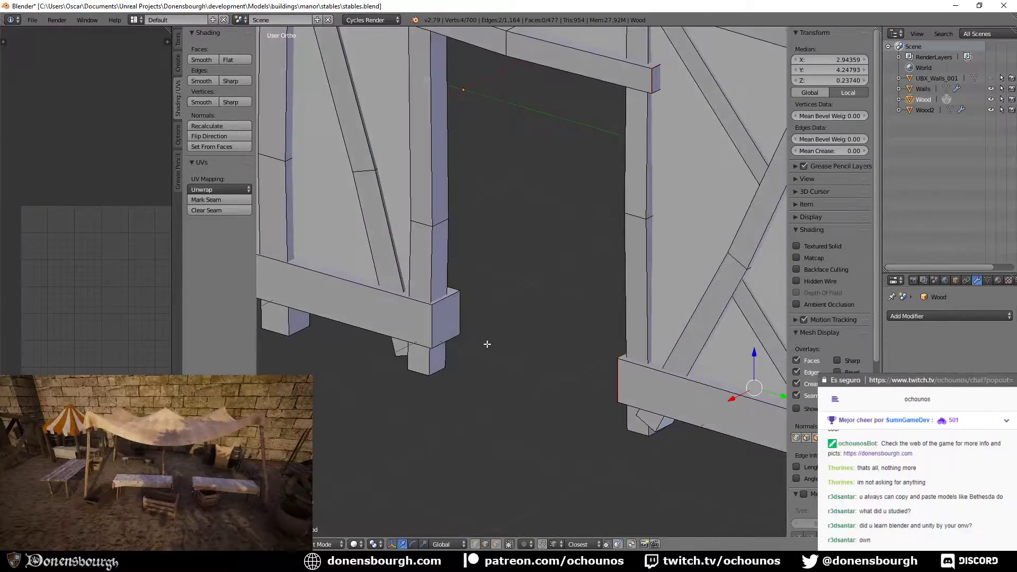
pyautogui.rightClick(458, 306)
pyautogui.keyDown('shift'); pyautogui.rightClick(435, 334); pyautogui.keyUp('shift')
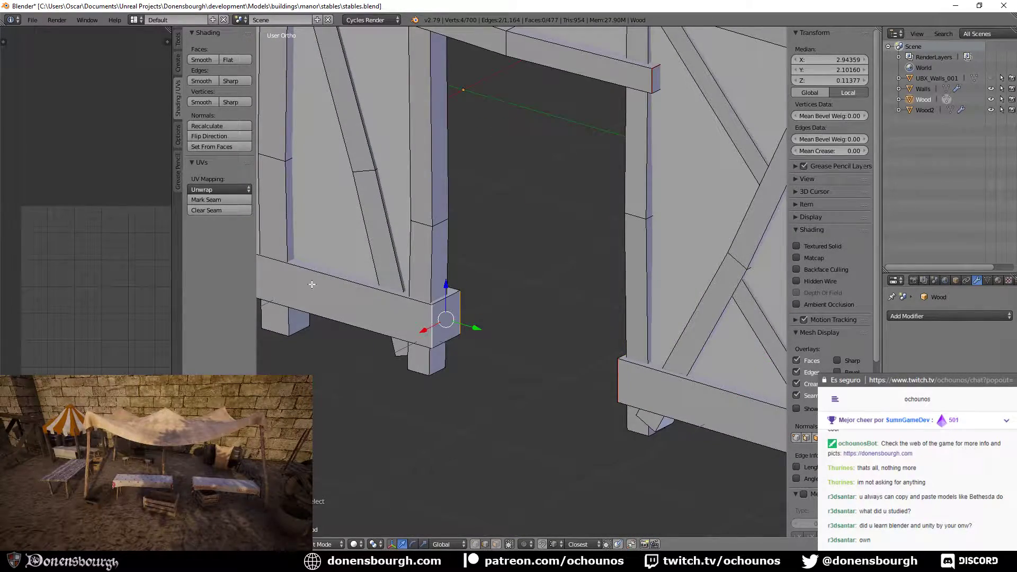
pyautogui.click(229, 201)
# - Clear the UV seam from the top edge of the middle base beam's end at the negative-Y doorway
pyautogui.scroll(-4, 450, 356)
pyautogui.keyDown('shift'); pyautogui.moveTo(272, 300); pyautogui.dragTo(510, 402, button='middle'); pyautogui.keyUp('shift')
pyautogui.rightClick(464, 407)
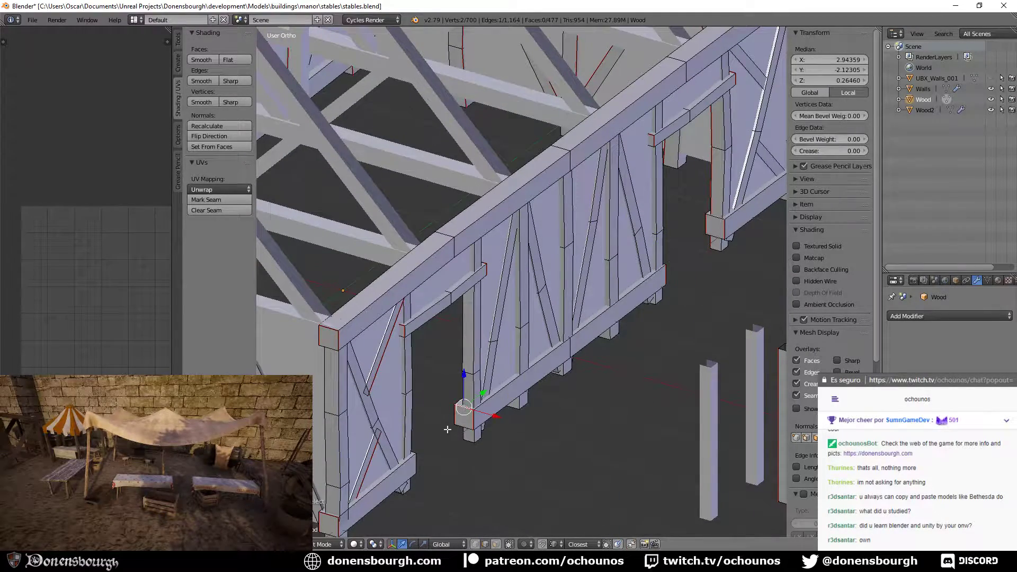
pyautogui.click(235, 211)
# - On the short negative-Y base beam, mark the doorway end's two vertical edges as UV seams and clear the corner end's top-edge seam
pyautogui.keyDown('shift'); pyautogui.moveTo(502, 448); pyautogui.dragTo(529, 402, button='middle'); pyautogui.keyUp('shift')
pyautogui.keyDown('shift'); pyautogui.moveTo(445, 363); pyautogui.dragTo(563, 408, button='middle'); pyautogui.keyUp('shift')
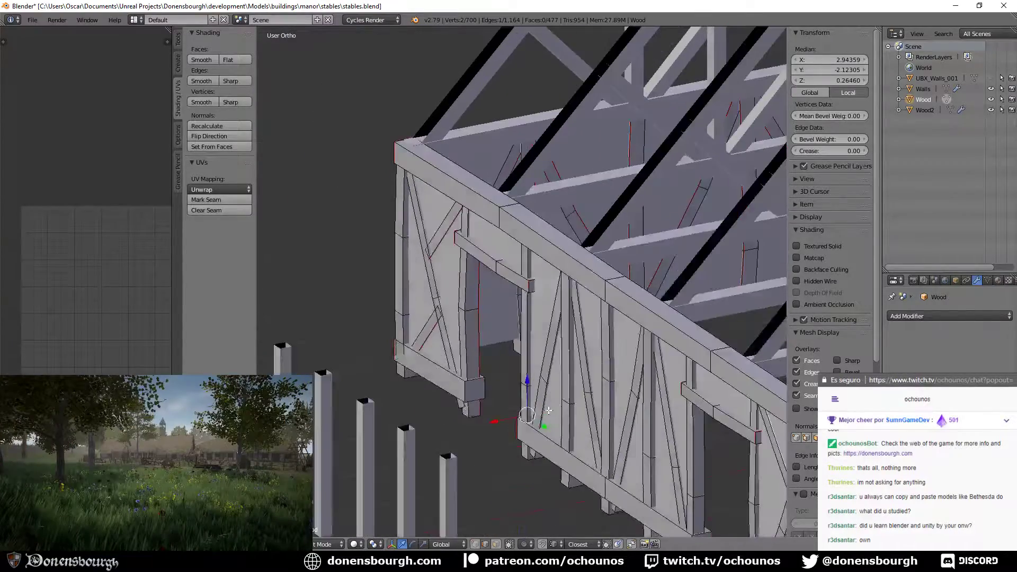
pyautogui.scroll(2, 466, 420)
pyautogui.keyDown('shift'); pyautogui.moveTo(466, 419); pyautogui.dragTo(483, 377, button='middle'); pyautogui.keyUp('shift')
pyautogui.keyDown('shift'); pyautogui.rightClick(480, 399); pyautogui.keyUp('shift')
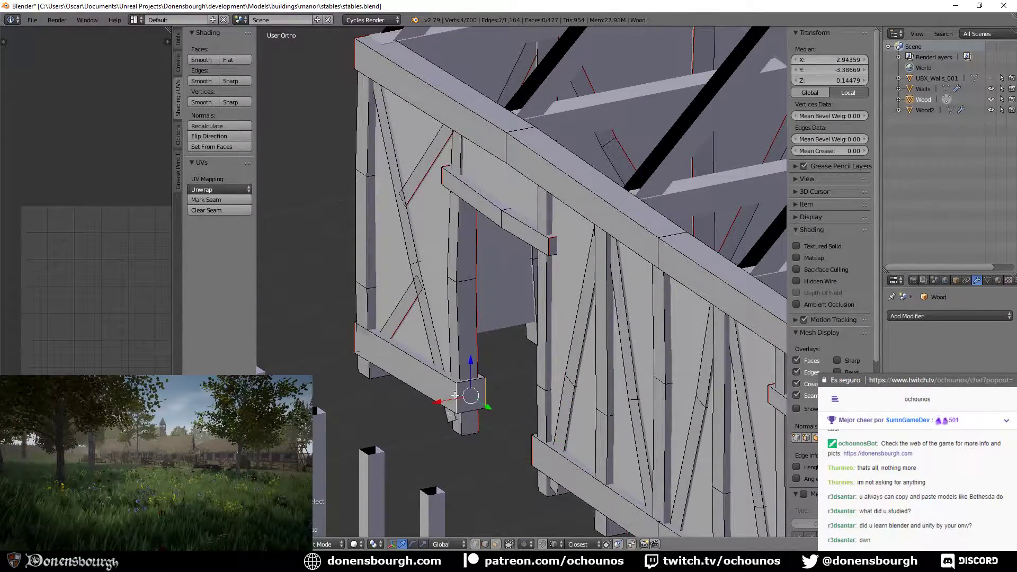
pyautogui.click(232, 199)
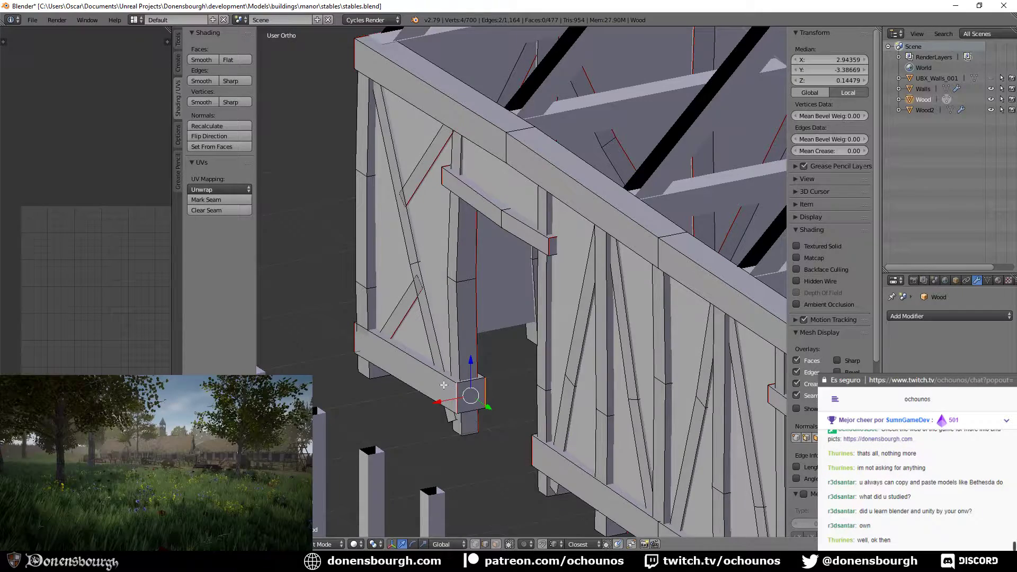
pyautogui.moveTo(445, 385); pyautogui.dragTo(480, 401, button='middle')
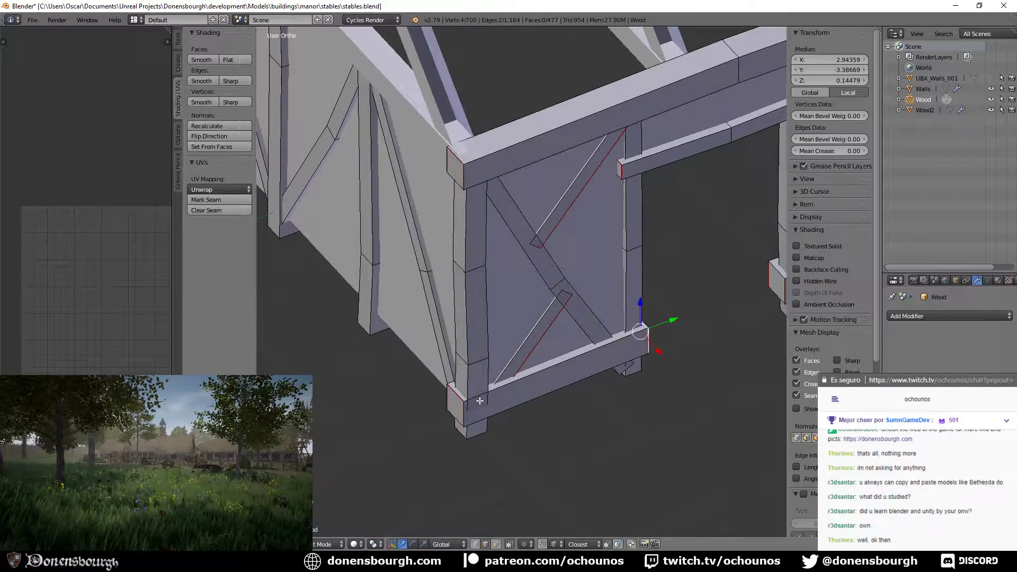
pyautogui.rightClick(448, 387)
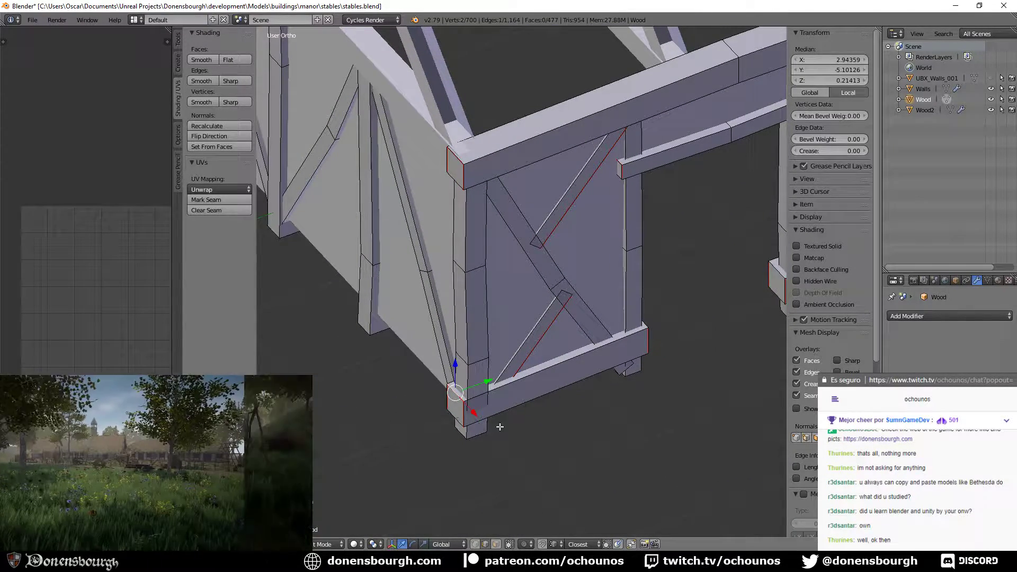
# - Examine the UV seams on the beam ends and timber frame along the wall with the two doorways
pyautogui.moveTo(492, 430); pyautogui.dragTo(506, 403, button='middle')
pyautogui.scroll(4, 511, 376)
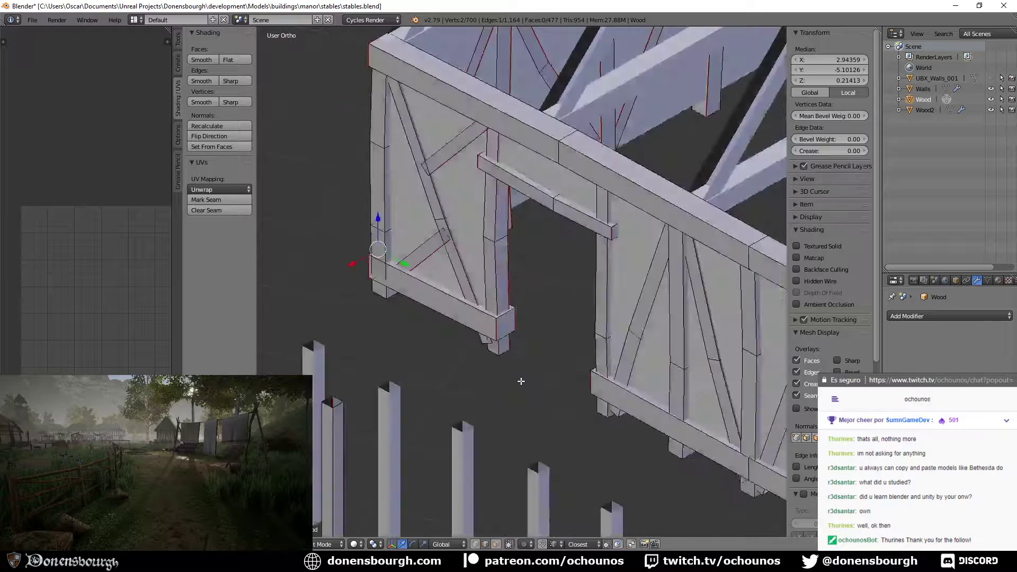
pyautogui.moveTo(505, 358); pyautogui.dragTo(523, 366, button='middle')
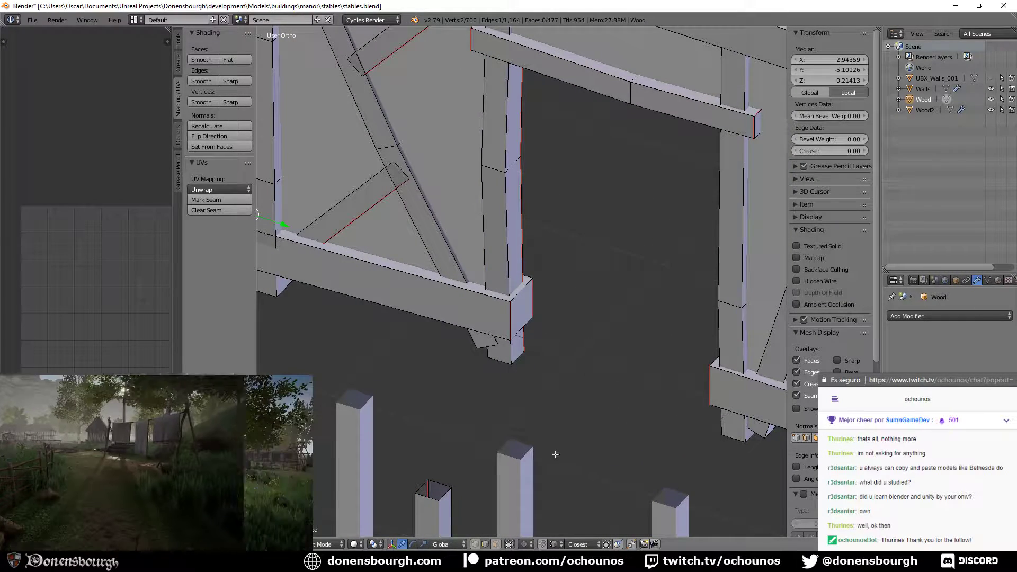
pyautogui.moveTo(552, 342); pyautogui.dragTo(595, 399, button='middle')
pyautogui.scroll(-3, 532, 343)
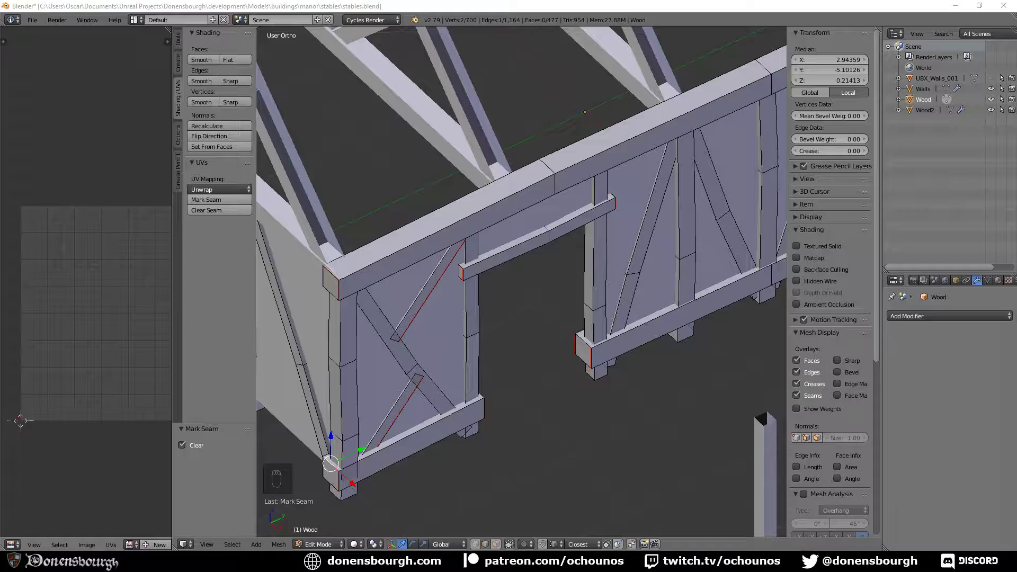
pyautogui.scroll(2, 508, 335)
pyautogui.moveTo(364, 384); pyautogui.dragTo(539, 342, button='middle')
pyautogui.scroll(-4, 509, 334)
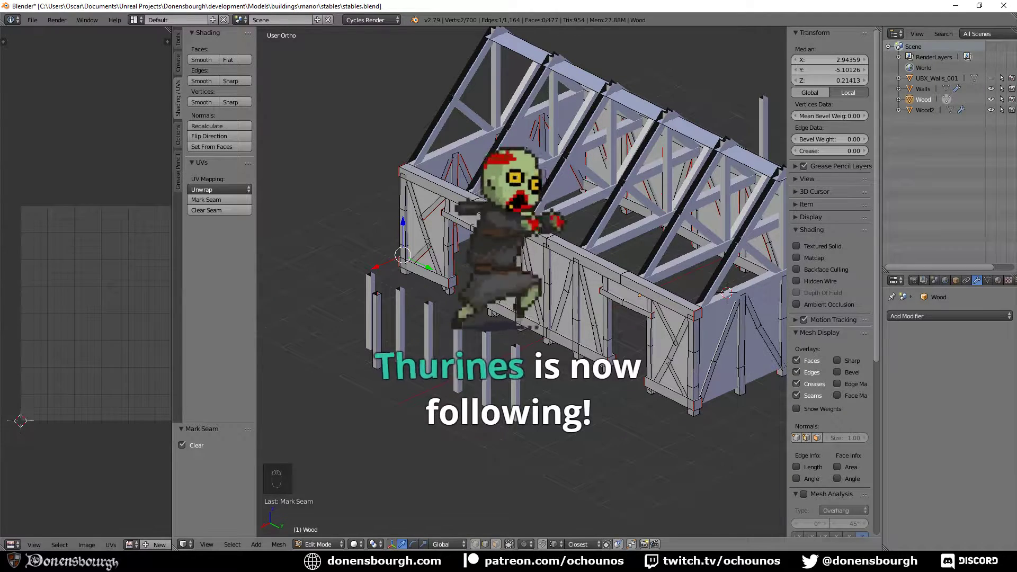
pyautogui.moveTo(520, 246); pyautogui.dragTo(443, 355, button='middle')
pyautogui.scroll(2, 433, 312)
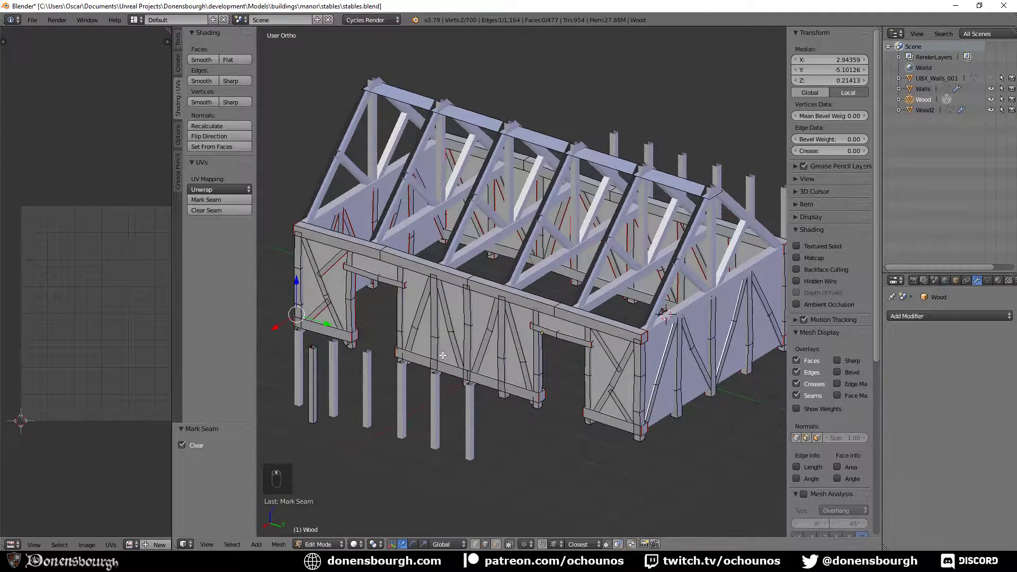
pyautogui.scroll(4, 465, 386)
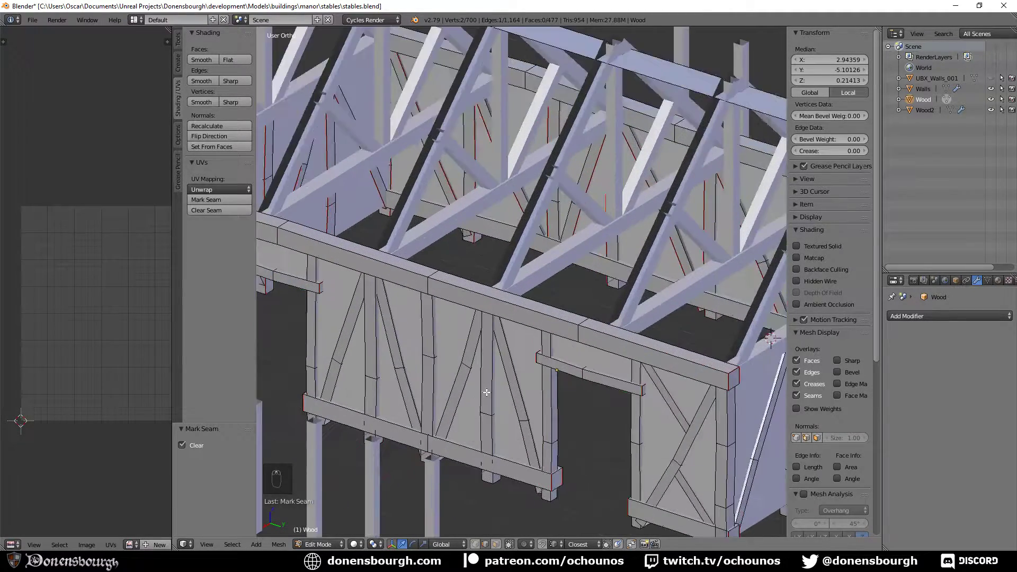
pyautogui.scroll(-6, 580, 309)
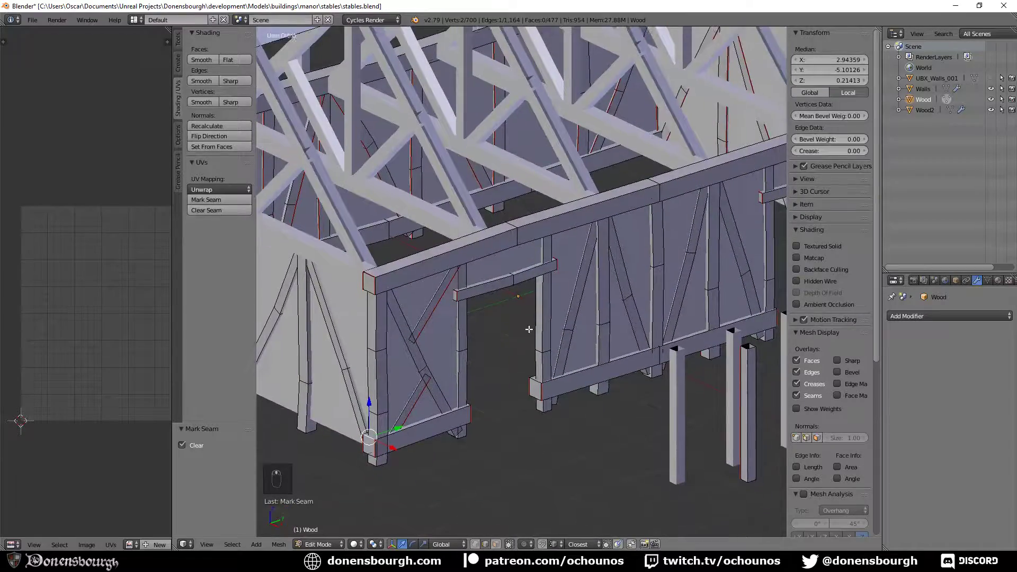
pyautogui.moveTo(566, 358); pyautogui.dragTo(484, 360, button='middle')
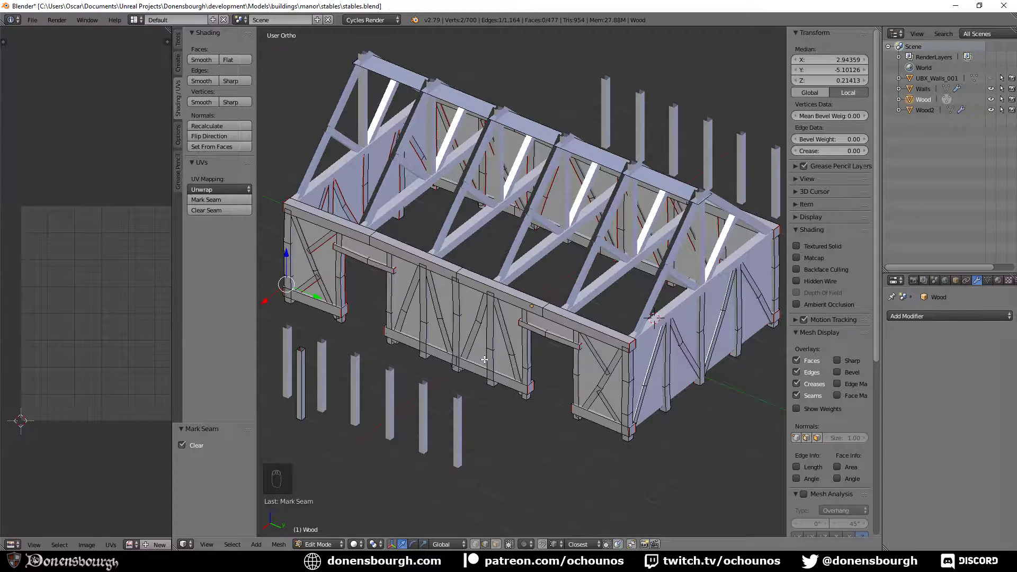
pyautogui.scroll(3, 510, 375)
pyautogui.scroll(1, 466, 361)
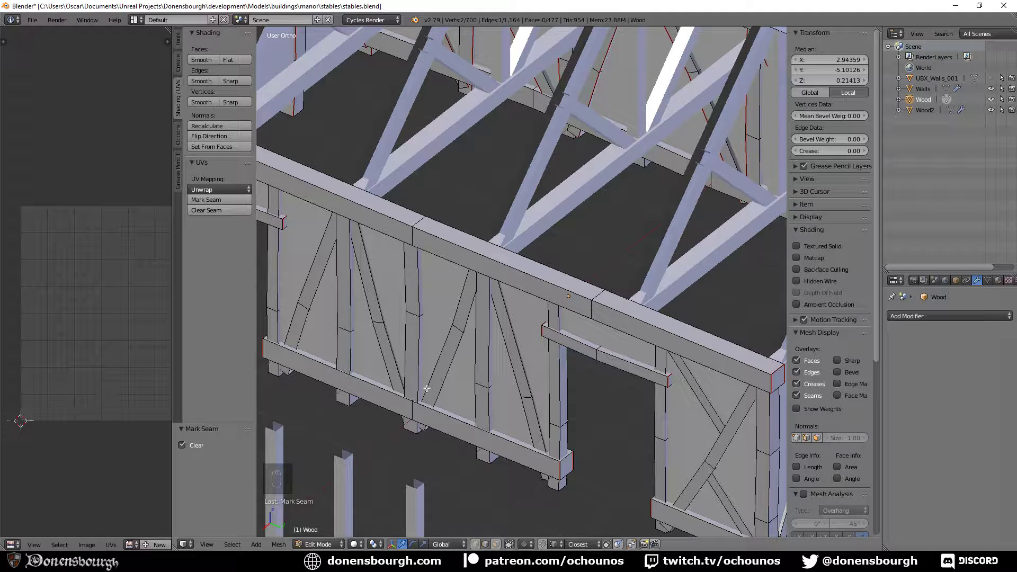
pyautogui.scroll(-2, 434, 377)
pyautogui.scroll(2, 436, 371)
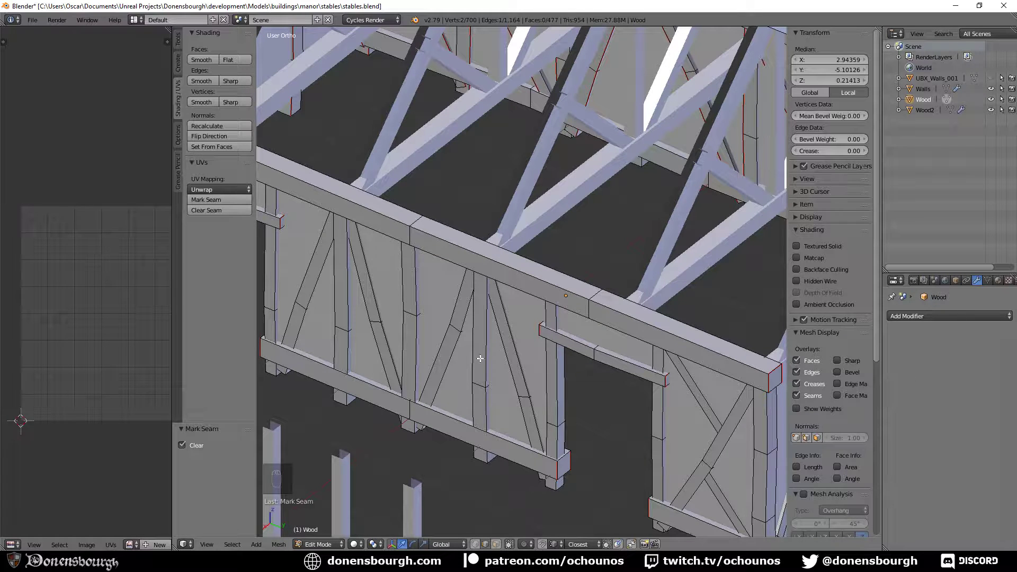
pyautogui.keyDown('shift'); pyautogui.moveTo(509, 345); pyautogui.dragTo(507, 311, button='middle'); pyautogui.keyUp('shift')
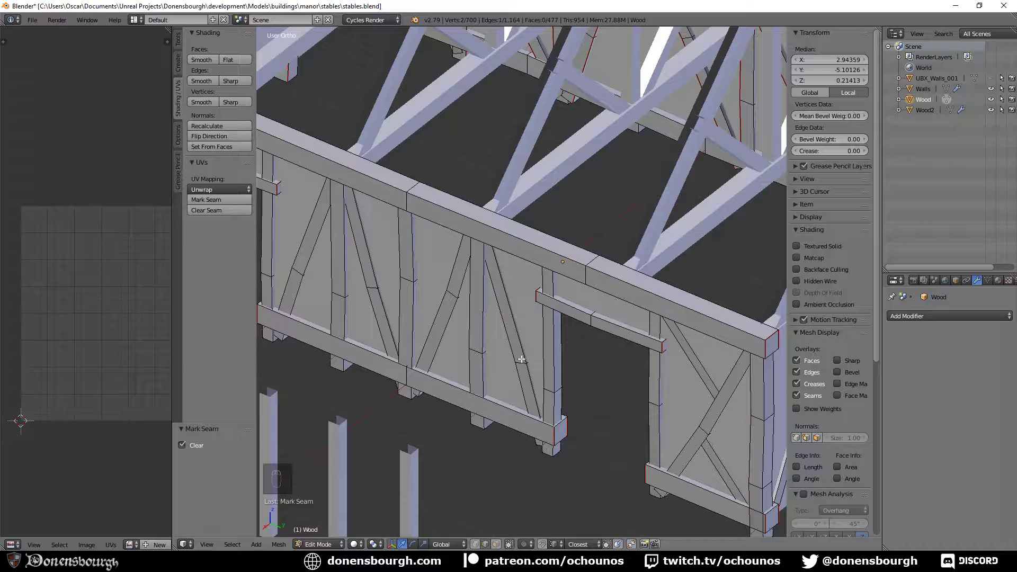
# - Clear the UV seams from the top edges at both ends of the base beam on the closed negative-X wall
pyautogui.moveTo(511, 369); pyautogui.dragTo(466, 398, button='middle')
pyautogui.moveTo(635, 400); pyautogui.dragTo(554, 356, button='middle')
pyautogui.scroll(4, 554, 356)
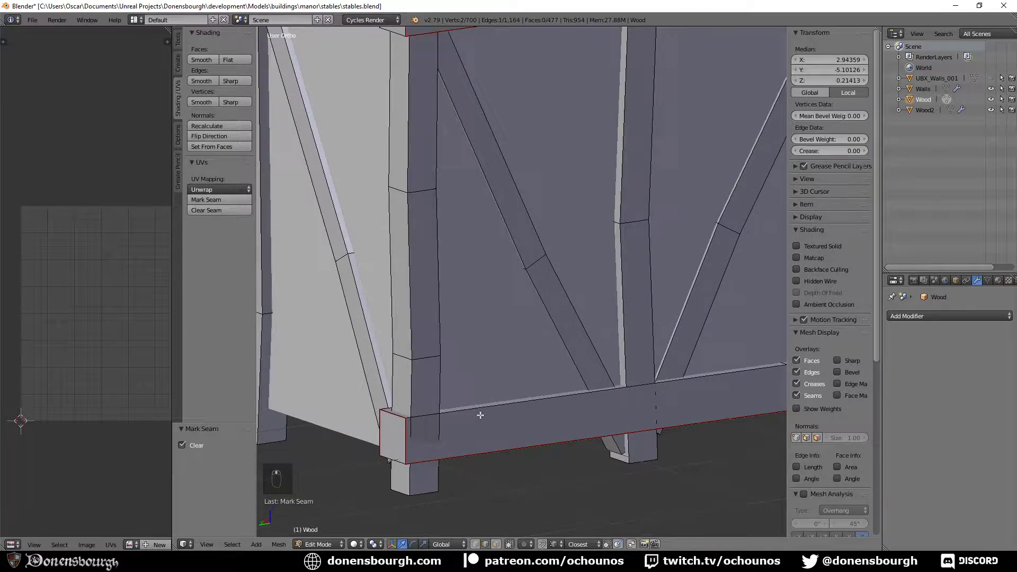
pyautogui.moveTo(479, 413); pyautogui.dragTo(540, 392, button='middle')
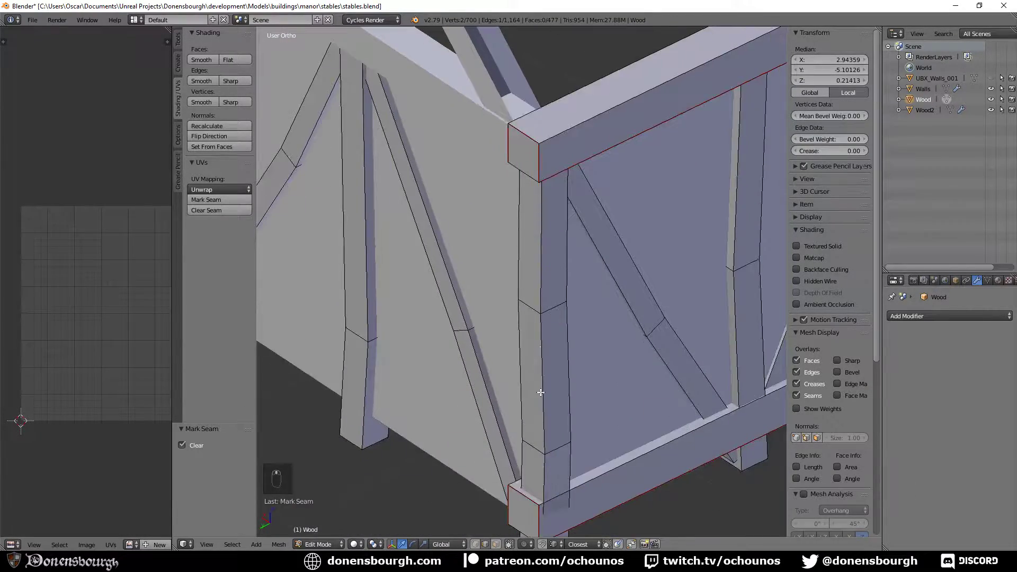
pyautogui.rightClick(531, 499)
pyautogui.click(236, 210)
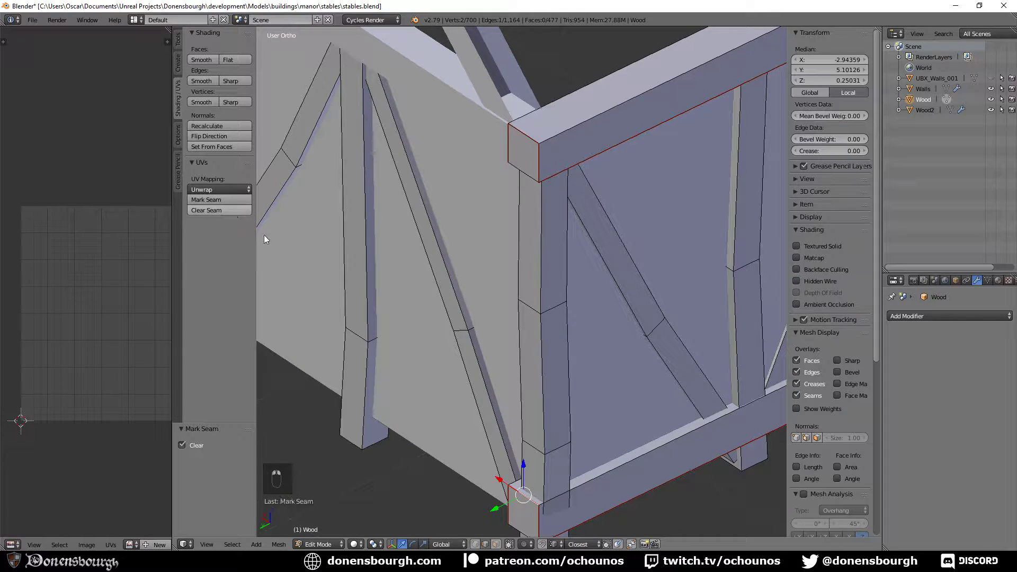
pyautogui.moveTo(263, 238); pyautogui.dragTo(384, 299, button='middle')
pyautogui.rightClick(583, 334)
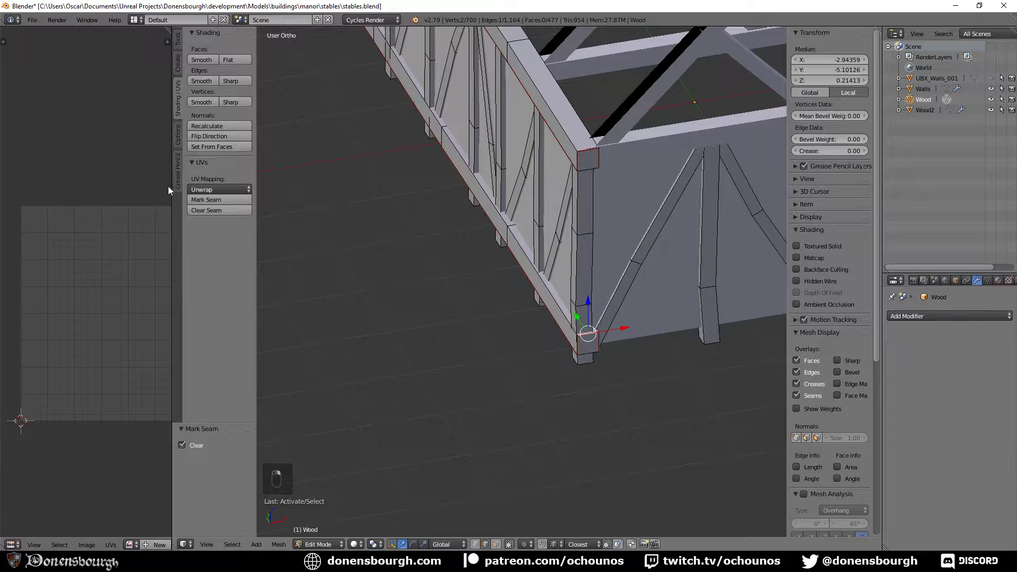
pyautogui.click(221, 211)
pyautogui.scroll(-5, 542, 343)
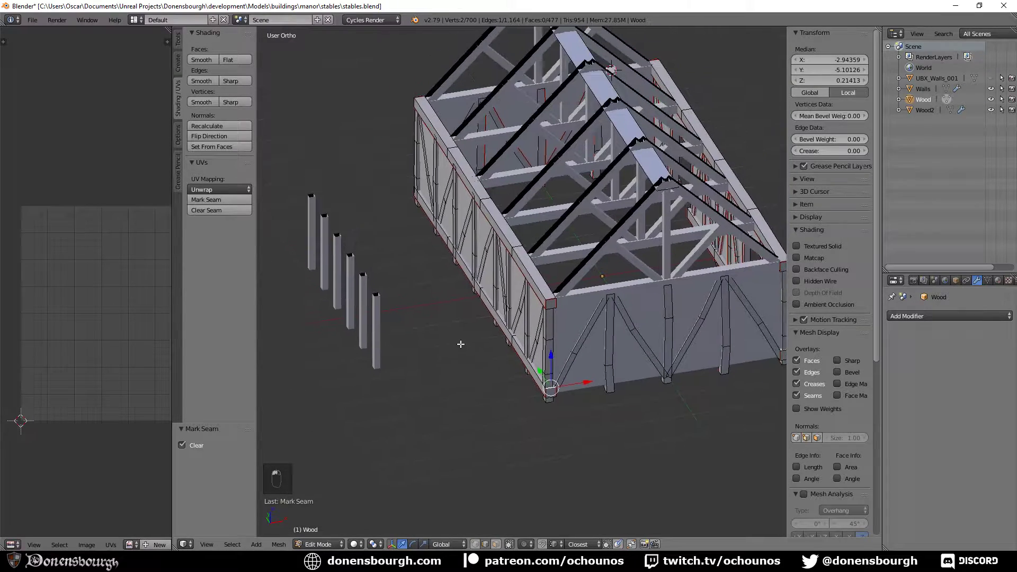
pyautogui.scroll(2, 468, 329)
pyautogui.moveTo(477, 316); pyautogui.dragTo(580, 310, button='middle')
pyautogui.keyDown('shift'); pyautogui.moveTo(399, 347); pyautogui.dragTo(675, 204, button='middle'); pyautogui.keyUp('shift')
pyautogui.scroll(-2, 662, 219)
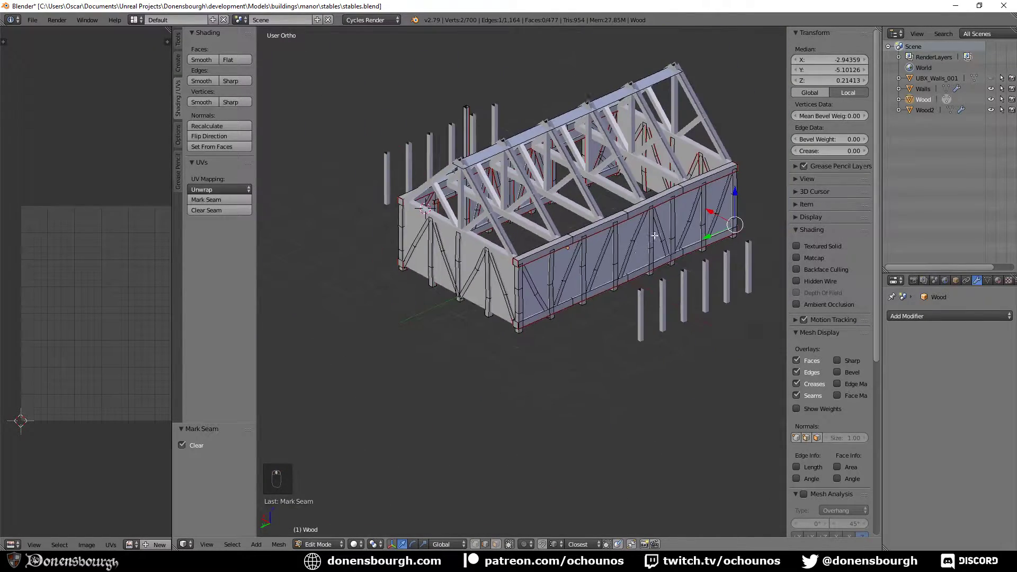
# - Duplicate the whole top beam of the positive-X wall, including its end faces, and rotate the copy 90° about the Z axis
pyautogui.keyDown('shift'); pyautogui.moveTo(601, 268); pyautogui.dragTo(580, 322, button='middle'); pyautogui.keyUp('shift')
pyautogui.scroll(2, 538, 306)
pyautogui.keyDown('shift'); pyautogui.moveTo(493, 349); pyautogui.dragTo(524, 350, button='middle'); pyautogui.keyUp('shift')
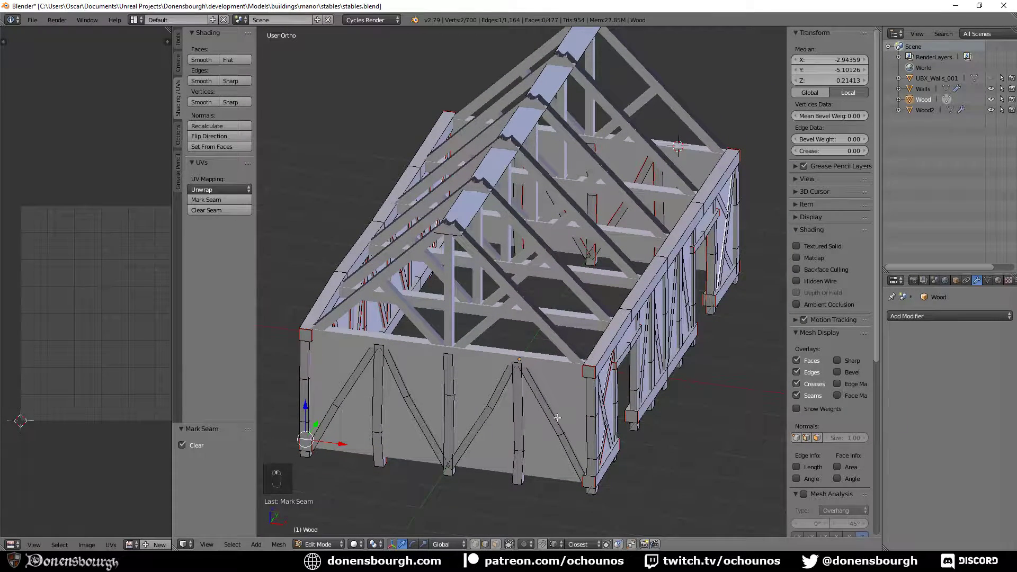
pyautogui.click(496, 543)
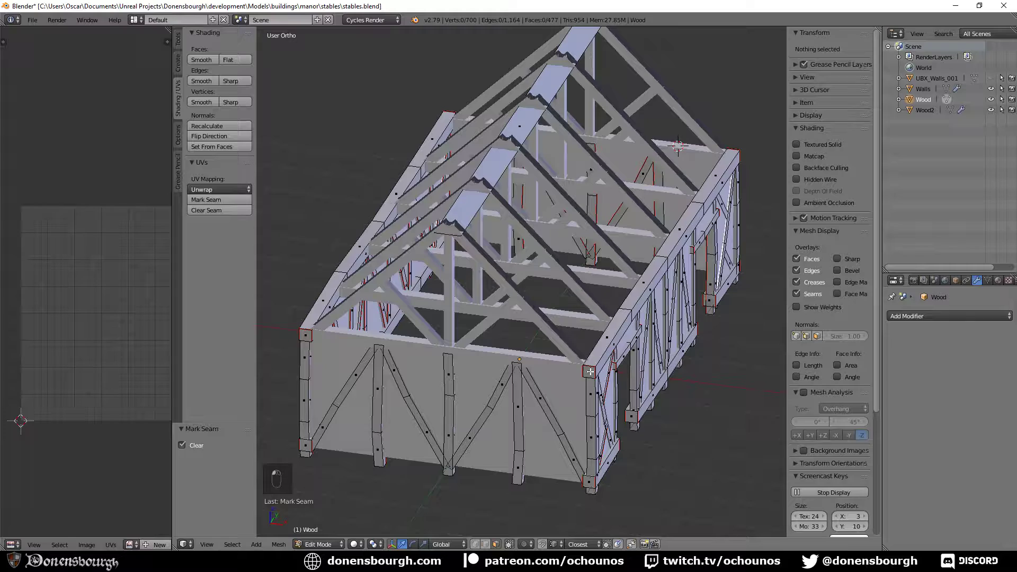
pyautogui.rightClick(618, 354)
pyautogui.keyDown('alt'); pyautogui.rightClick(613, 343); pyautogui.keyUp('alt')
pyautogui.keyDown('alt'); pyautogui.keyDown('shift'); pyautogui.rightClick(647, 290); pyautogui.keyUp('shift'); pyautogui.keyUp('alt')
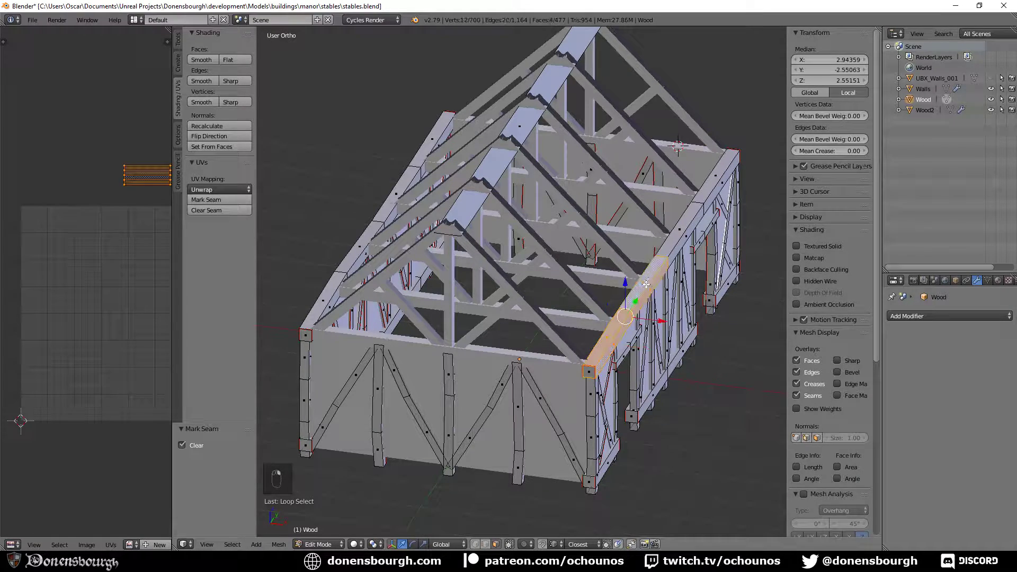
pyautogui.keyDown('alt'); pyautogui.keyDown('shift'); pyautogui.rightClick(682, 234); pyautogui.keyUp('shift'); pyautogui.keyUp('alt')
pyautogui.keyDown('alt'); pyautogui.keyDown('shift'); pyautogui.rightClick(714, 187); pyautogui.keyUp('shift'); pyautogui.keyUp('alt')
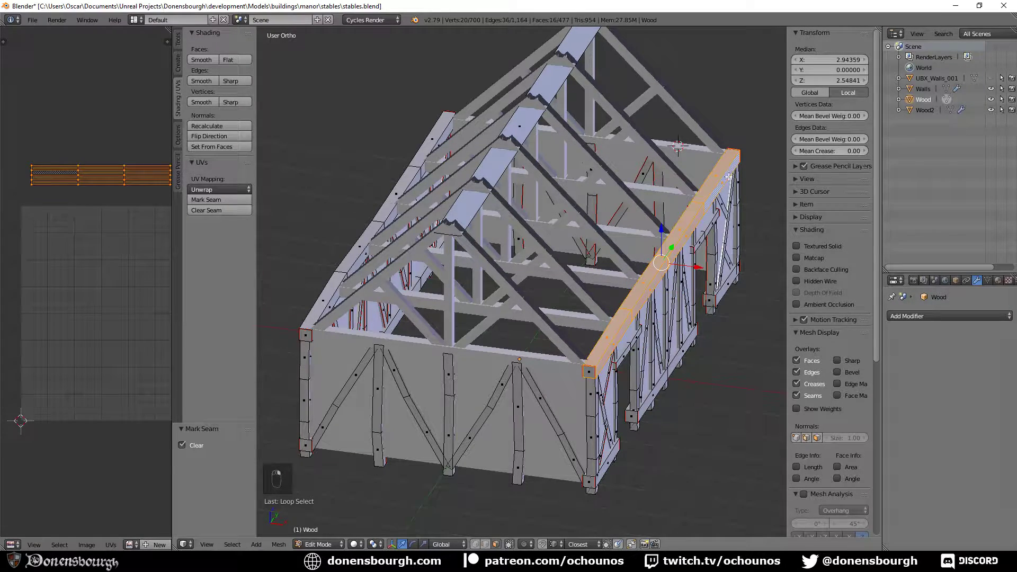
pyautogui.moveTo(729, 177); pyautogui.dragTo(559, 304, button='middle')
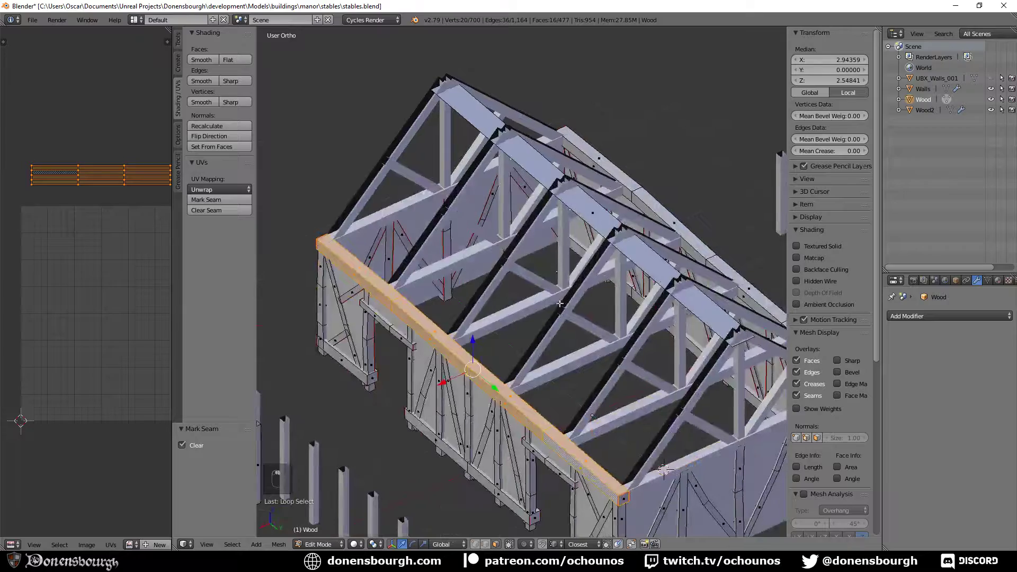
pyautogui.keyDown('shift'); pyautogui.rightClick(625, 499); pyautogui.keyUp('shift')
pyautogui.moveTo(625, 499); pyautogui.dragTo(582, 356, button='middle')
pyautogui.hotkey('shift', 'd')
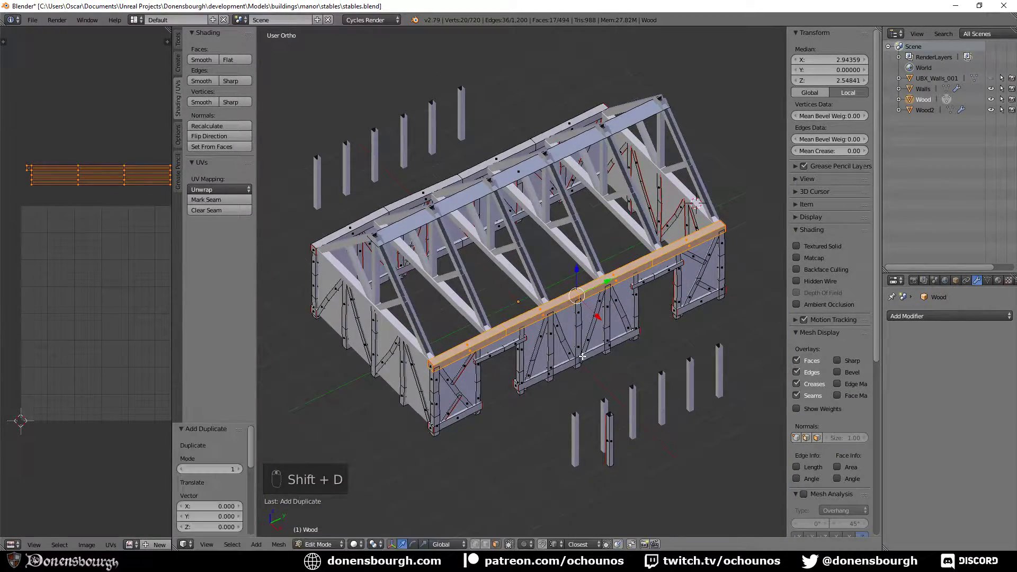
pyautogui.press('r')
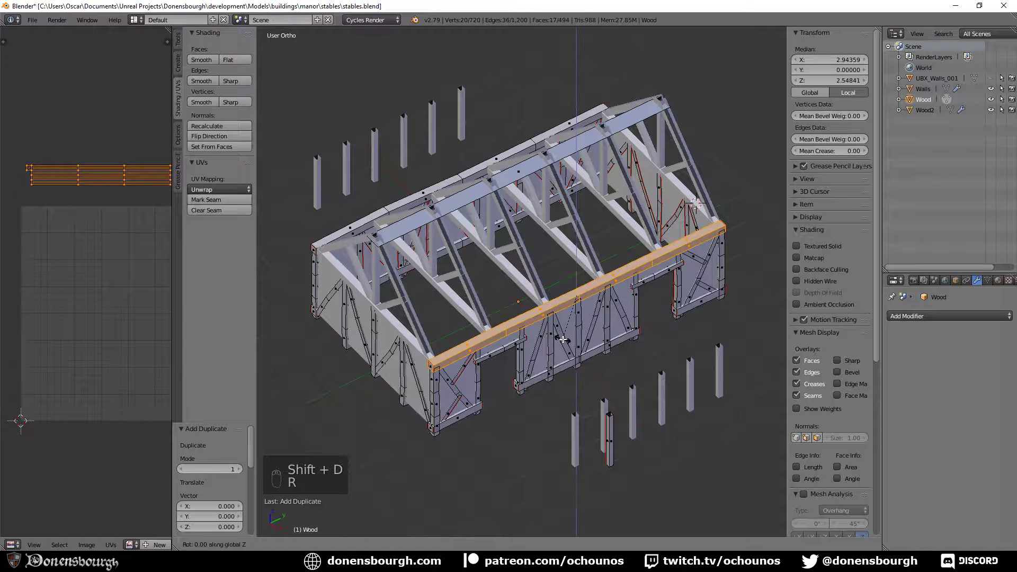
pyautogui.press('z')
pyautogui.press('9')
pyautogui.press('0')
pyautogui.press('Return')
# - Move the rotated beam to the negative-Y gable wall at Y about -4.95 and set its median X to 0
pyautogui.moveTo(608, 280); pyautogui.dragTo(429, 356)
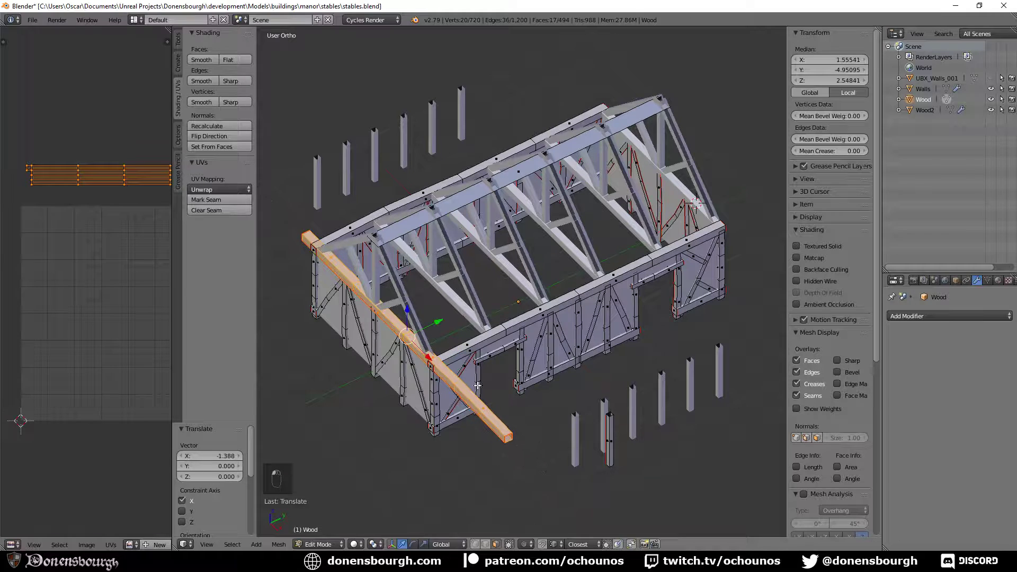
pyautogui.click(828, 59)
pyautogui.write('0')
pyautogui.press('Return')
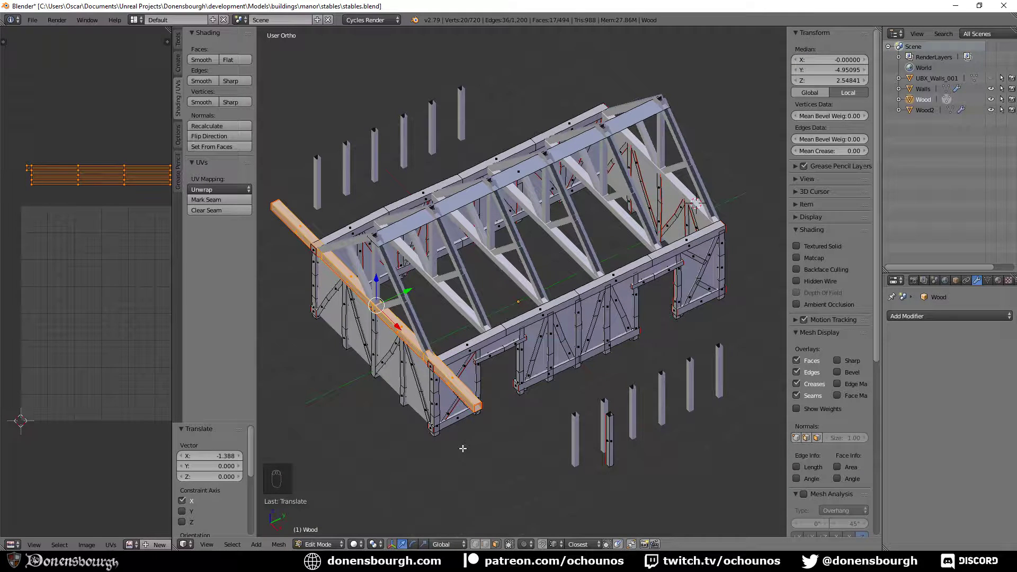
# - Scale the gable beam to about 0.629 along X to fit between the wall corners, and scale it uniformly by about 0.949
pyautogui.press('s')
pyautogui.press('x')
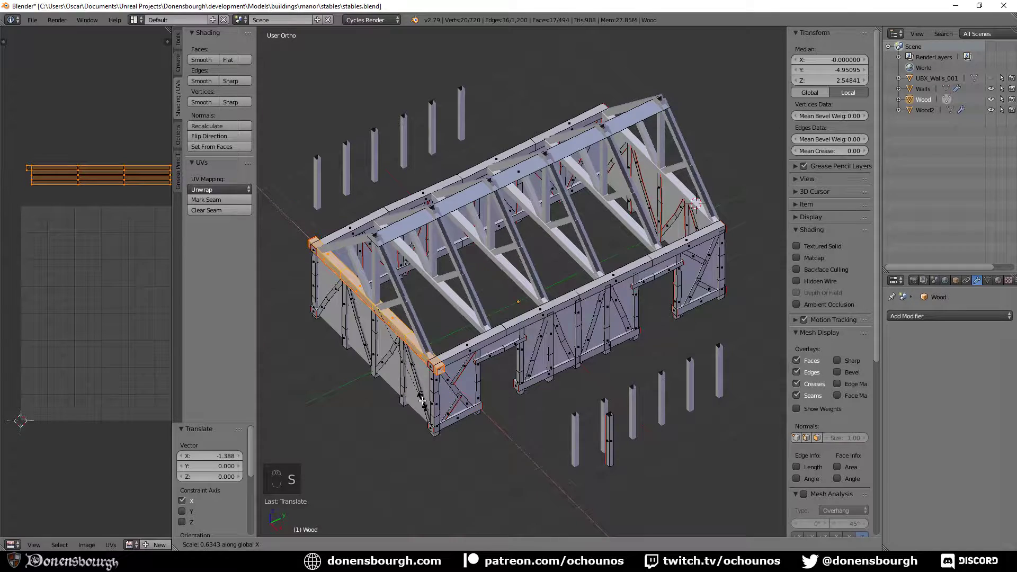
pyautogui.click(422, 400)
pyautogui.scroll(5, 419, 400)
pyautogui.keyDown('shift'); pyautogui.moveTo(365, 398); pyautogui.dragTo(551, 279, button='middle'); pyautogui.keyUp('shift')
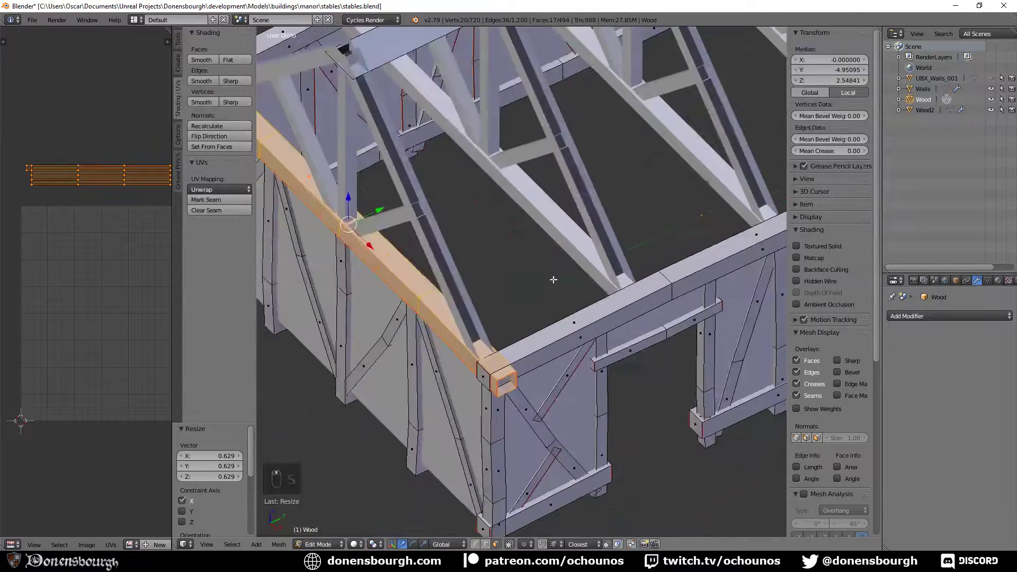
pyautogui.scroll(3, 550, 280)
pyautogui.keyDown('shift'); pyautogui.moveTo(445, 373); pyautogui.dragTo(508, 332, button='middle'); pyautogui.keyUp('shift')
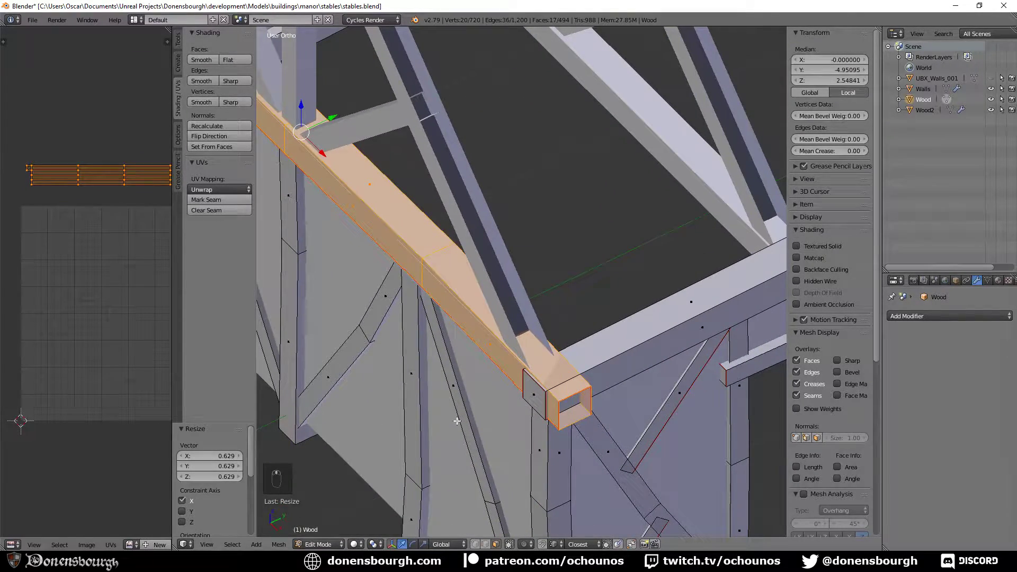
pyautogui.press('s')
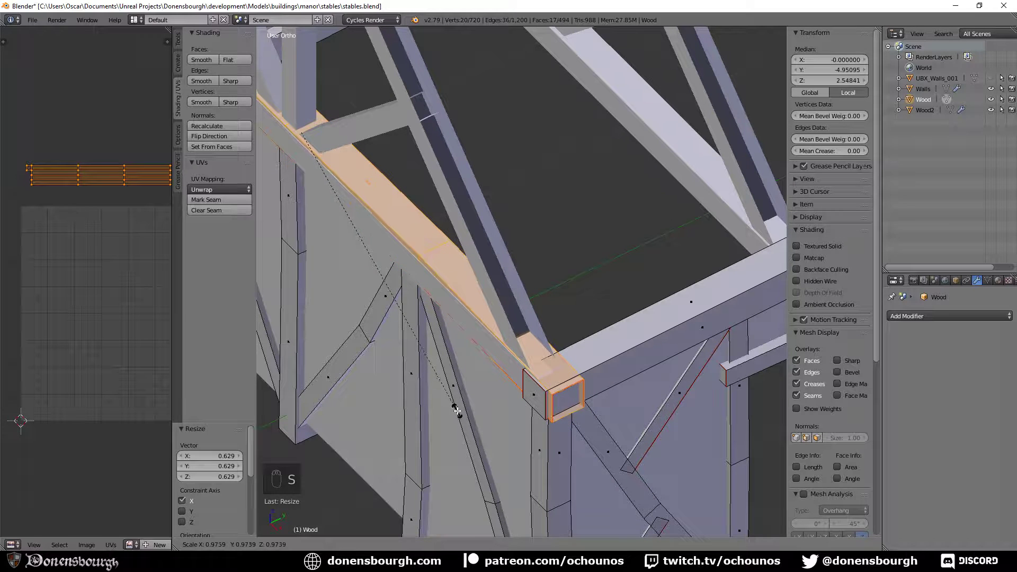
pyautogui.click(453, 371)
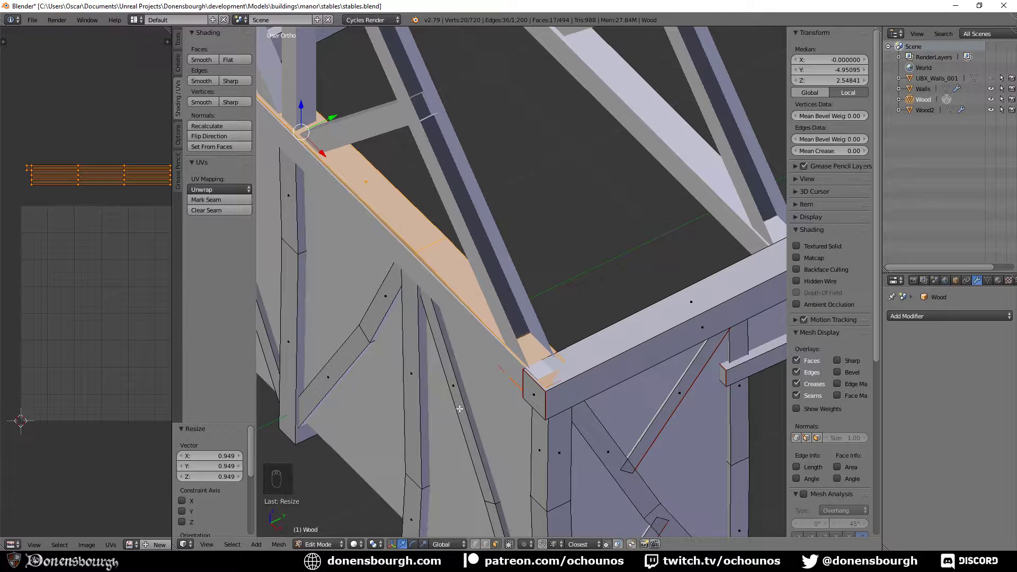
# - Shift the gable beam outward by about 0.013 along negative Y so it sits properly on the gable wall
pyautogui.click(335, 119)
pyautogui.moveTo(333, 140); pyautogui.dragTo(459, 308, button='middle')
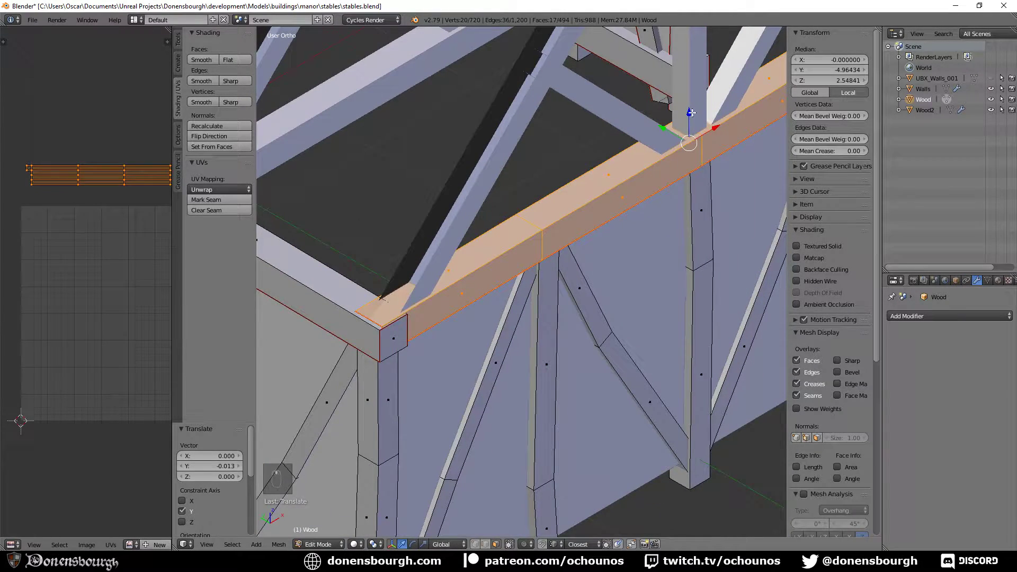
pyautogui.moveTo(691, 112); pyautogui.dragTo(688, 115)
pyautogui.scroll(-3, 434, 353)
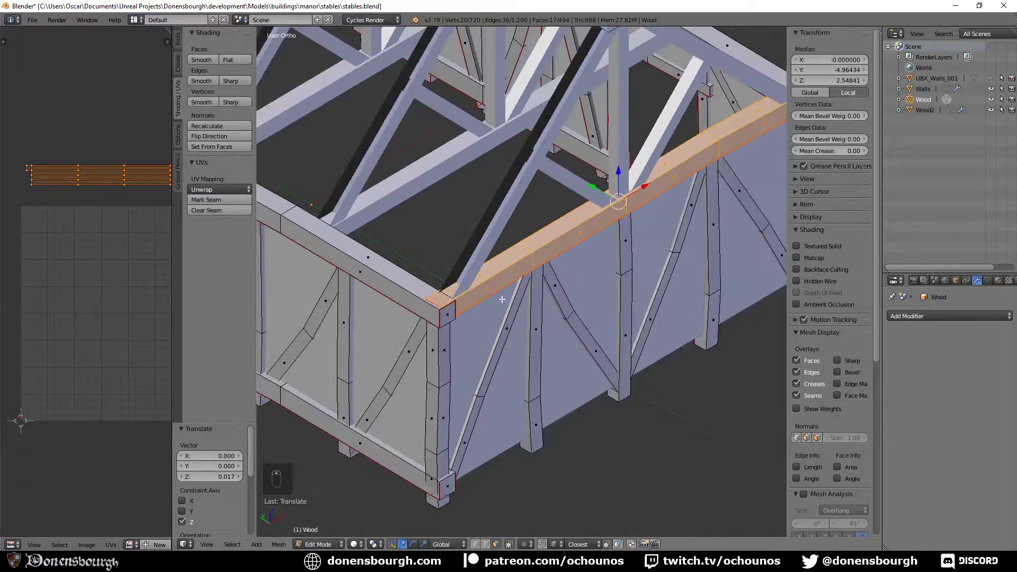
pyautogui.keyDown('shift'); pyautogui.moveTo(626, 274); pyautogui.dragTo(532, 311, button='middle'); pyautogui.keyUp('shift')
pyautogui.keyDown('shift'); pyautogui.moveTo(461, 310); pyautogui.dragTo(675, 341, button='middle'); pyautogui.keyUp('shift')
pyautogui.scroll(-4, 676, 341)
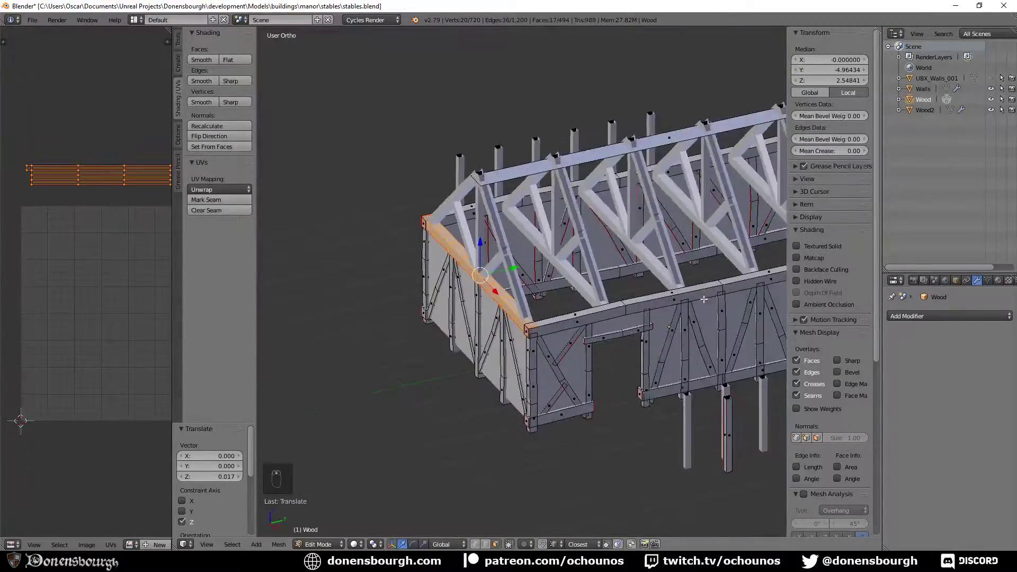
# - Duplicate the gable beam and place the copy on the opposite gable wall by setting its median Y to 4.96434
pyautogui.keyDown('shift'); pyautogui.moveTo(733, 286); pyautogui.dragTo(547, 337, button='middle'); pyautogui.keyUp('shift')
pyautogui.hotkey('shift', 'd')
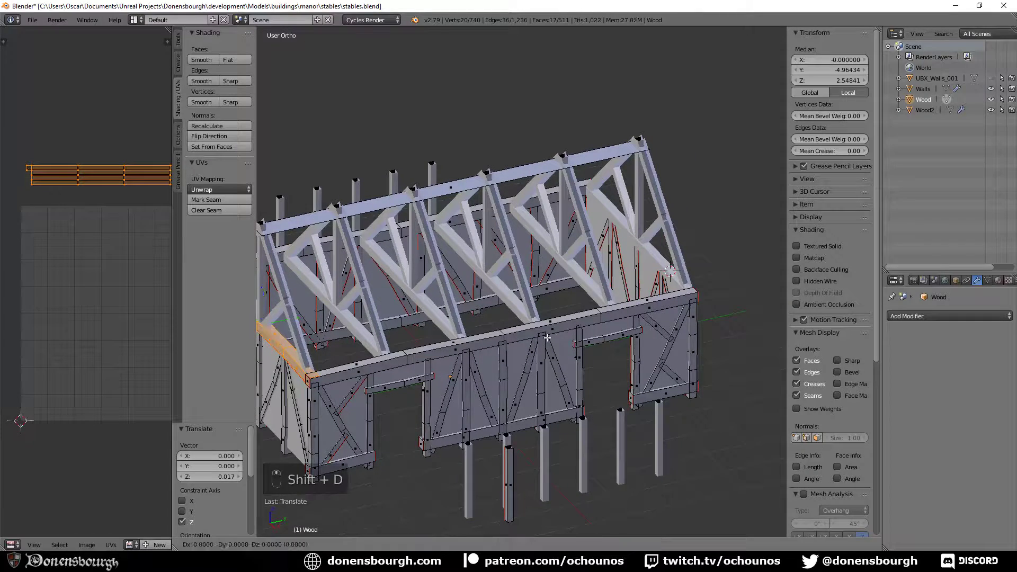
pyautogui.keyDown('shift'); pyautogui.moveTo(311, 324); pyautogui.dragTo(451, 323, button='middle'); pyautogui.keyUp('shift')
pyautogui.moveTo(447, 319); pyautogui.dragTo(702, 281)
pyautogui.keyDown('shift'); pyautogui.moveTo(711, 287); pyautogui.dragTo(468, 339, button='middle'); pyautogui.keyUp('shift')
pyautogui.hotkey('ctrl', 'z')
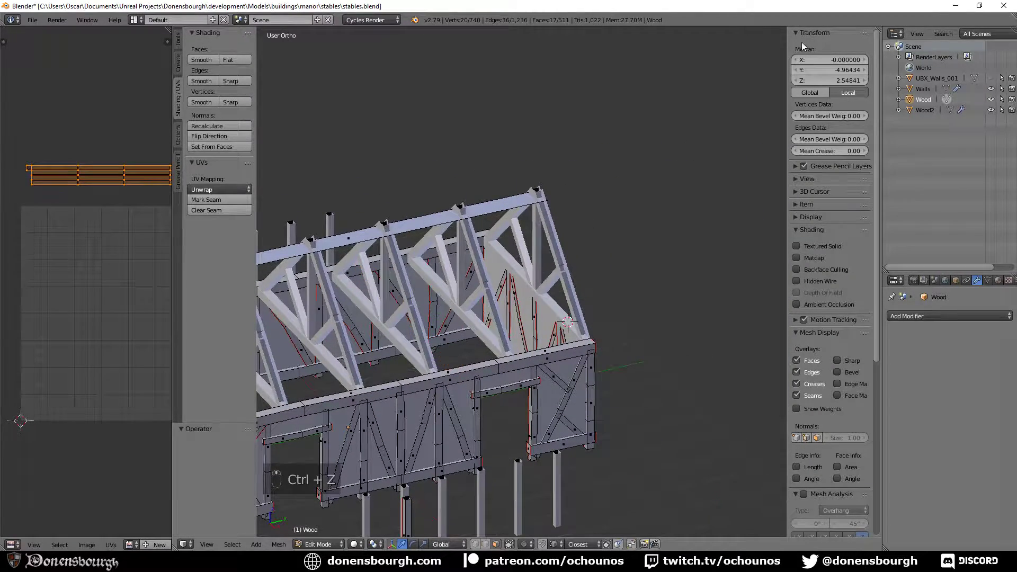
pyautogui.keyDown('shift'); pyautogui.moveTo(492, 256); pyautogui.dragTo(620, 192, button='middle'); pyautogui.keyUp('shift')
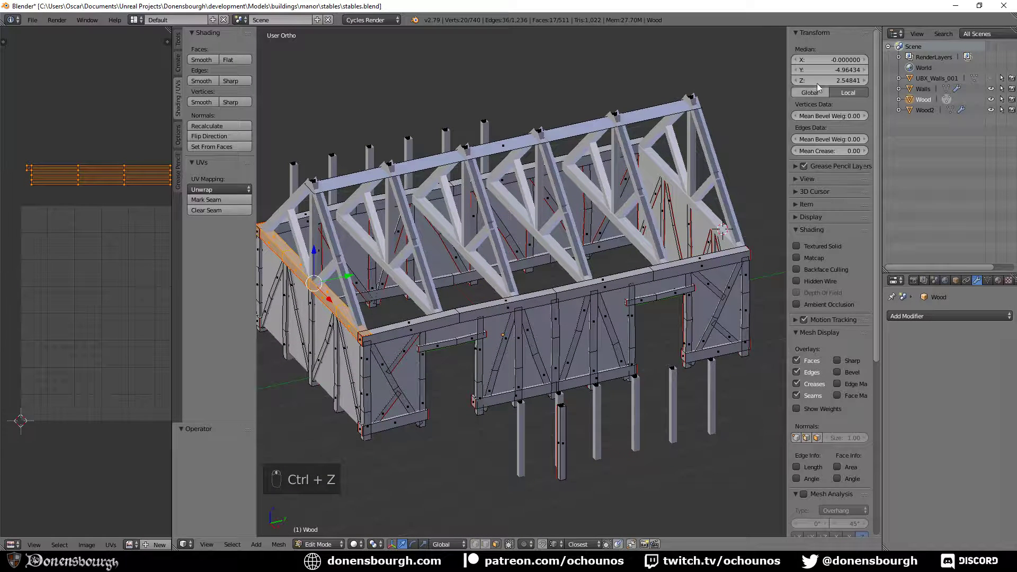
pyautogui.click(798, 70)
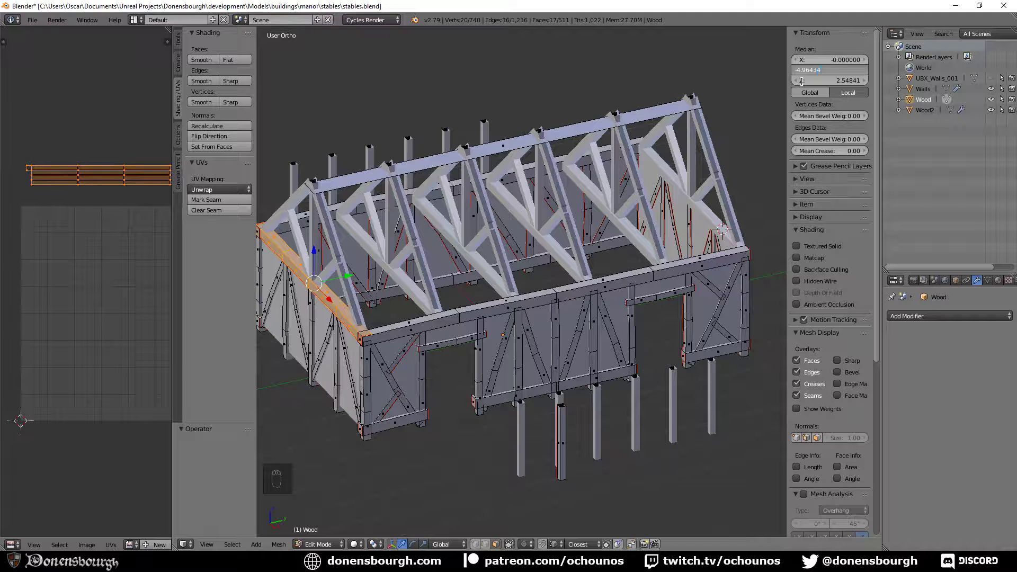
pyautogui.press('Left')
pyautogui.press('Left')
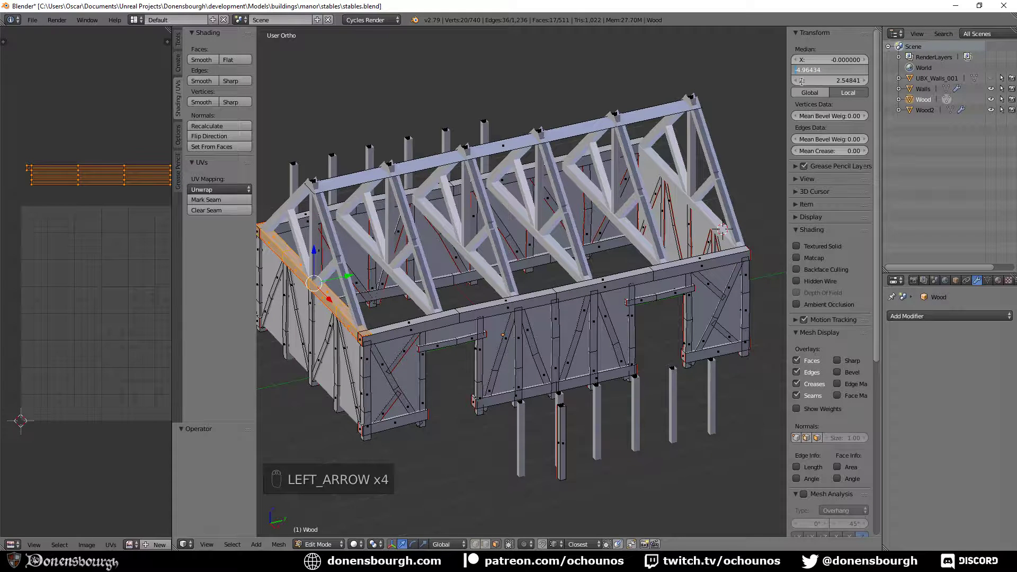
pyautogui.press('Delete')
pyautogui.press('Return')
# - Check the new beam on the positive-Y gable wall and save the model over stables.blend
pyautogui.moveTo(482, 275); pyautogui.dragTo(477, 241, button='middle')
pyautogui.scroll(-1, 513, 247)
pyautogui.moveTo(553, 248); pyautogui.dragTo(483, 307, button='middle')
pyautogui.scroll(2, 500, 273)
pyautogui.scroll(2, 499, 273)
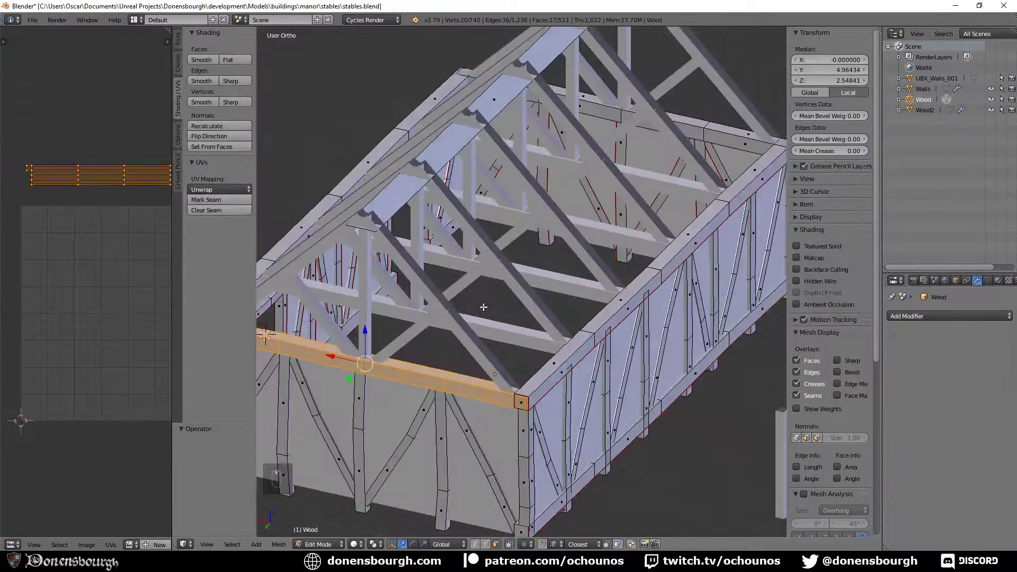
pyautogui.scroll(-3, 483, 307)
pyautogui.keyDown('shift'); pyautogui.moveTo(543, 262); pyautogui.dragTo(532, 278, button='middle'); pyautogui.keyUp('shift')
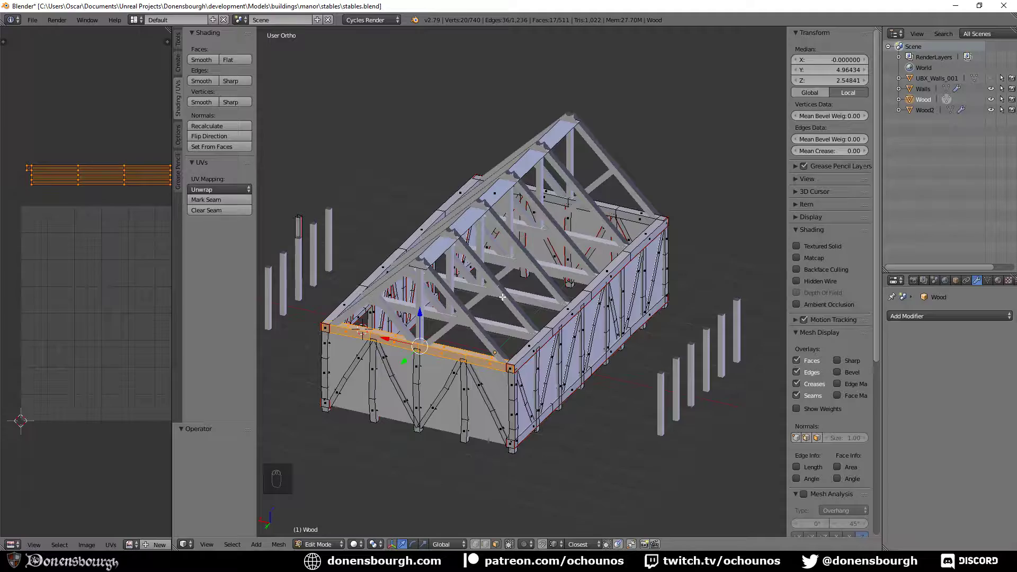
pyautogui.moveTo(515, 308); pyautogui.dragTo(571, 309, button='middle')
pyautogui.hotkey('ctrl', 's')
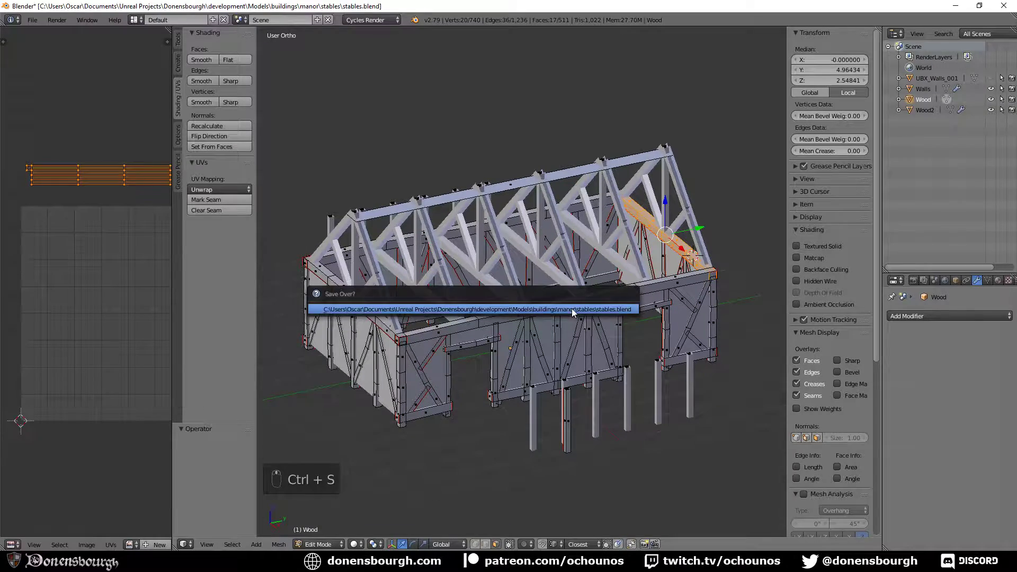
# - Duplicate both gable top beams together and move the copies down about 2.324 along Z to the base of the walls
pyautogui.keyDown('shift'); pyautogui.moveTo(561, 346); pyautogui.dragTo(491, 295, button='middle'); pyautogui.keyUp('shift')
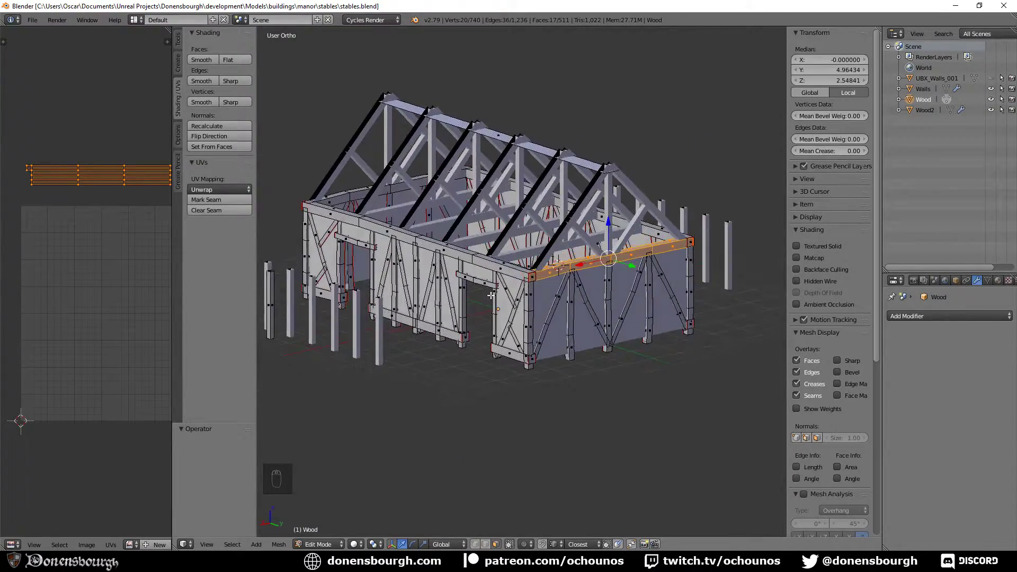
pyautogui.moveTo(441, 256); pyautogui.dragTo(449, 276, button='middle')
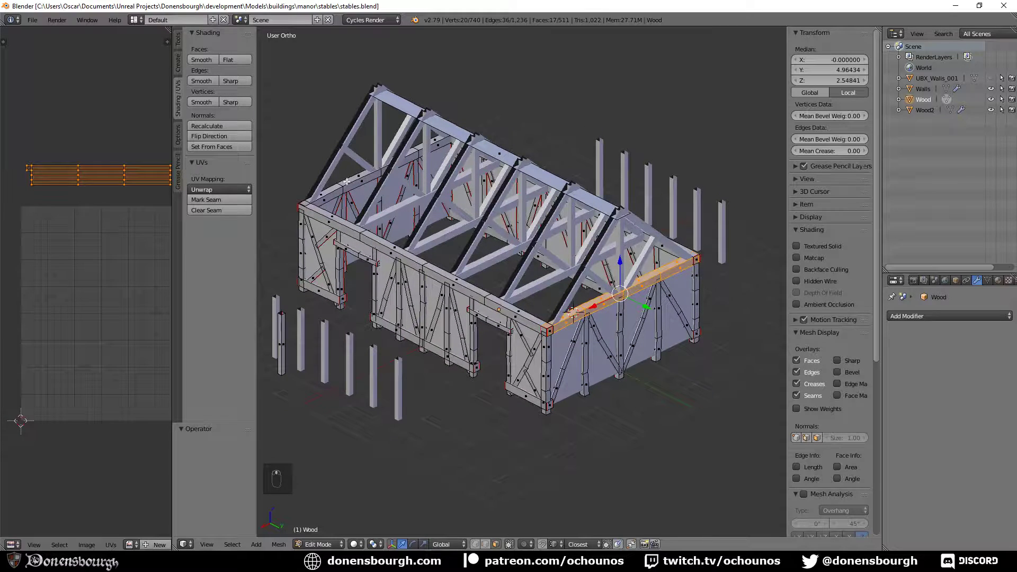
pyautogui.keyDown('alt'); pyautogui.keyDown('shift'); pyautogui.click(329, 195); pyautogui.keyUp('shift'); pyautogui.keyUp('alt')
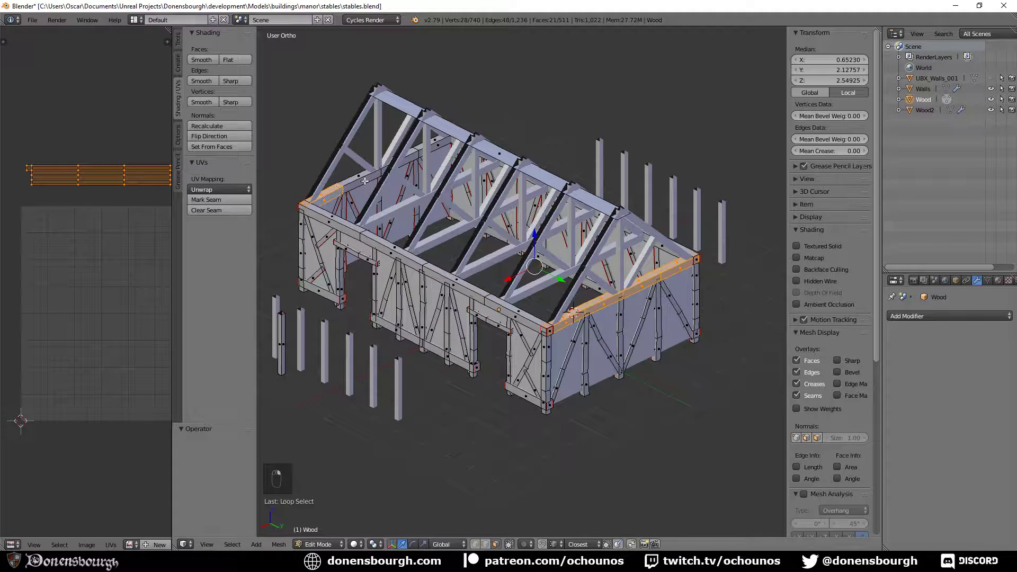
pyautogui.keyDown('alt'); pyautogui.keyDown('shift'); pyautogui.click(360, 180); pyautogui.keyUp('shift'); pyautogui.keyUp('alt')
pyautogui.keyDown('alt'); pyautogui.keyDown('shift'); pyautogui.click(411, 158); pyautogui.keyUp('shift'); pyautogui.keyUp('alt')
pyautogui.keyDown('alt'); pyautogui.keyDown('shift'); pyautogui.click(434, 148); pyautogui.keyUp('shift'); pyautogui.keyUp('alt')
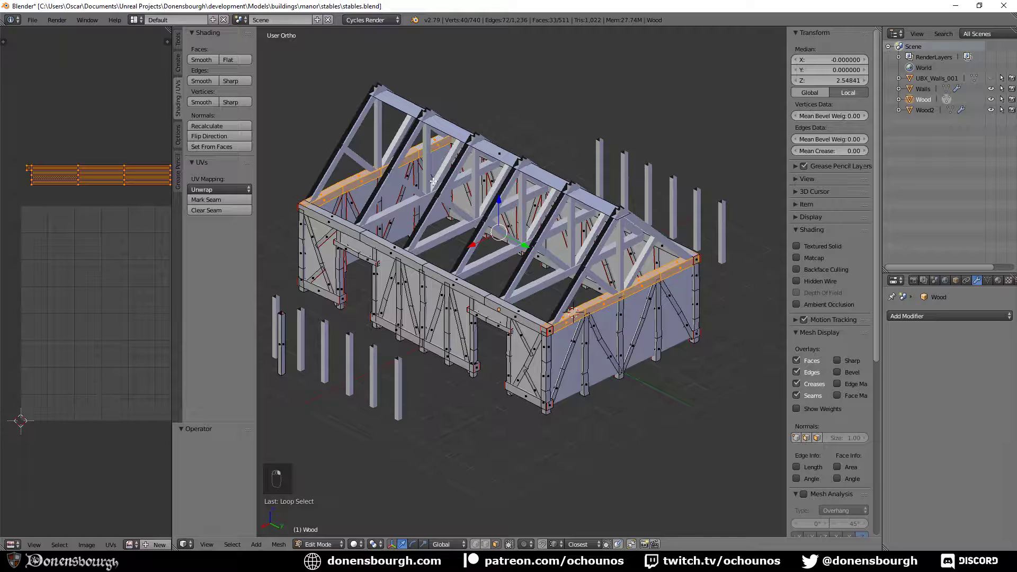
pyautogui.hotkey('shift', 'd')
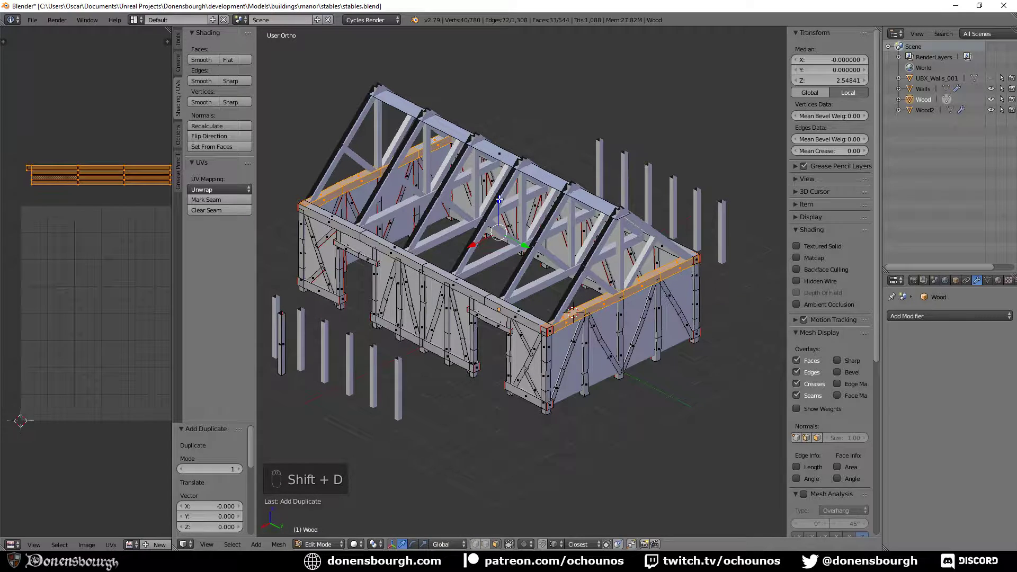
pyautogui.moveTo(499, 199); pyautogui.dragTo(514, 269)
pyautogui.keyDown('shift'); pyautogui.moveTo(541, 313); pyautogui.dragTo(524, 248, button='middle'); pyautogui.keyUp('shift')
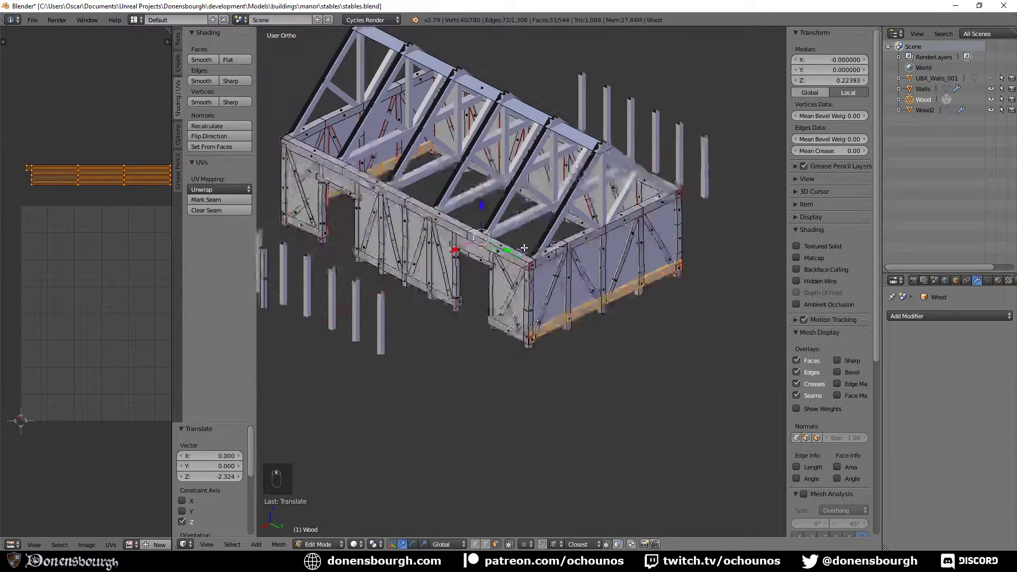
# - In front view, lower the two copied beams another 0.176 along Z to line up with the side walls' base beams
pyautogui.scroll(4, 524, 248)
pyautogui.press('KP_3')
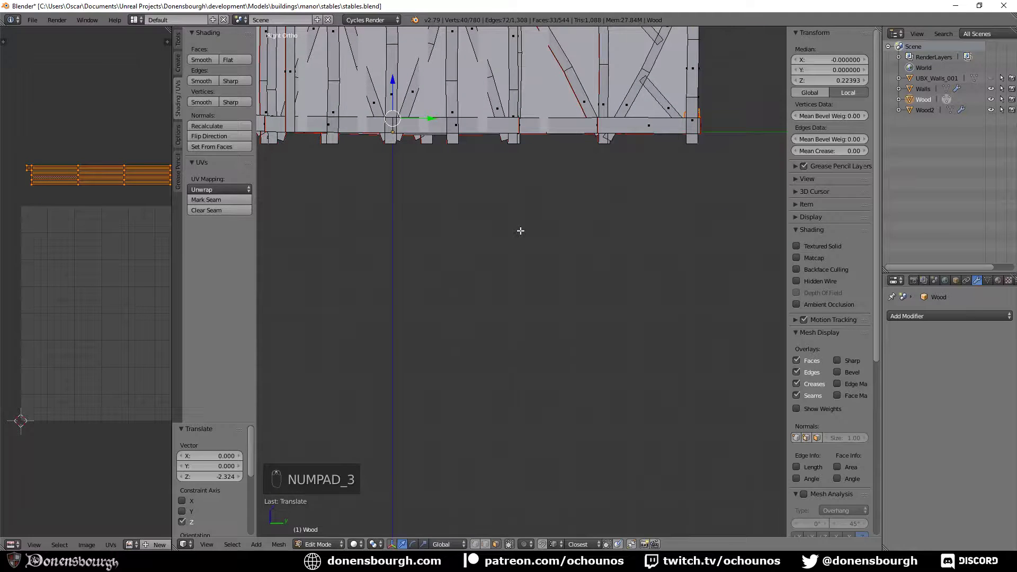
pyautogui.press('KP_1')
pyautogui.scroll(-2, 517, 246)
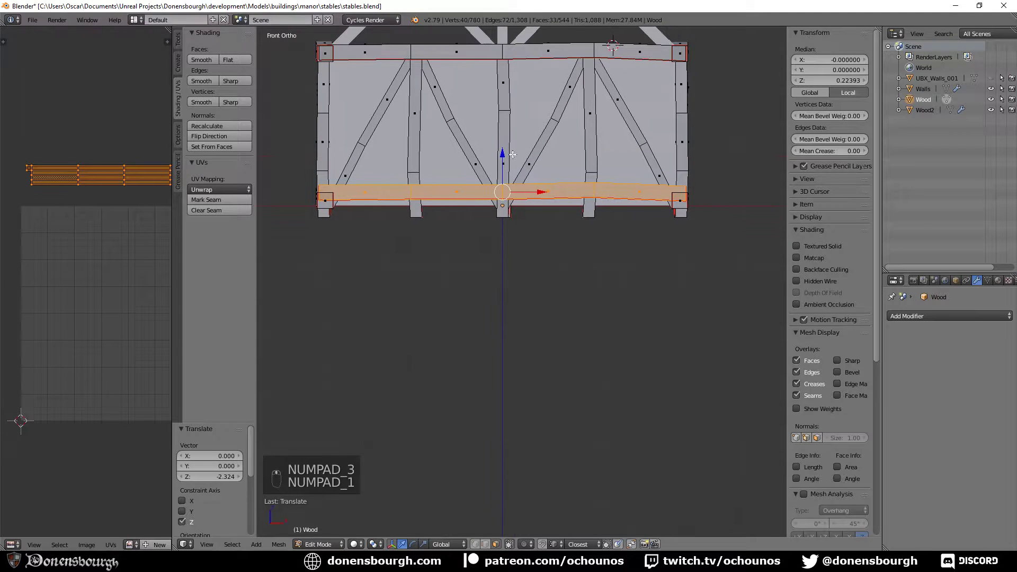
pyautogui.moveTo(513, 154); pyautogui.dragTo(502, 165)
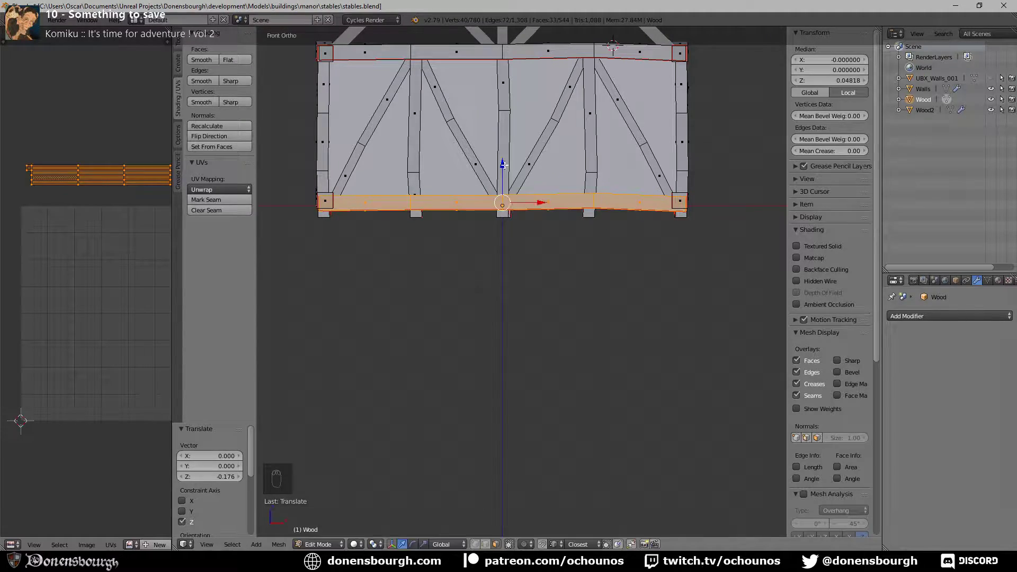
pyautogui.moveTo(502, 165); pyautogui.dragTo(508, 288, button='middle')
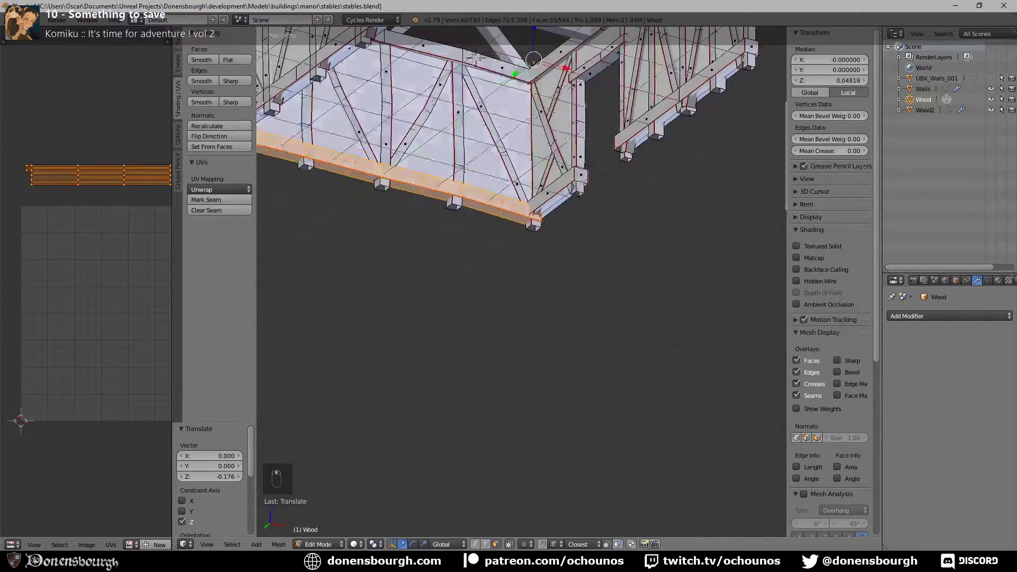
# - Delete the face loop along the underside of the base beam on the negative-Y gable wall
pyautogui.keyDown('shift'); pyautogui.moveTo(588, 121); pyautogui.dragTo(578, 294, button='middle'); pyautogui.keyUp('shift')
pyautogui.scroll(-2, 613, 287)
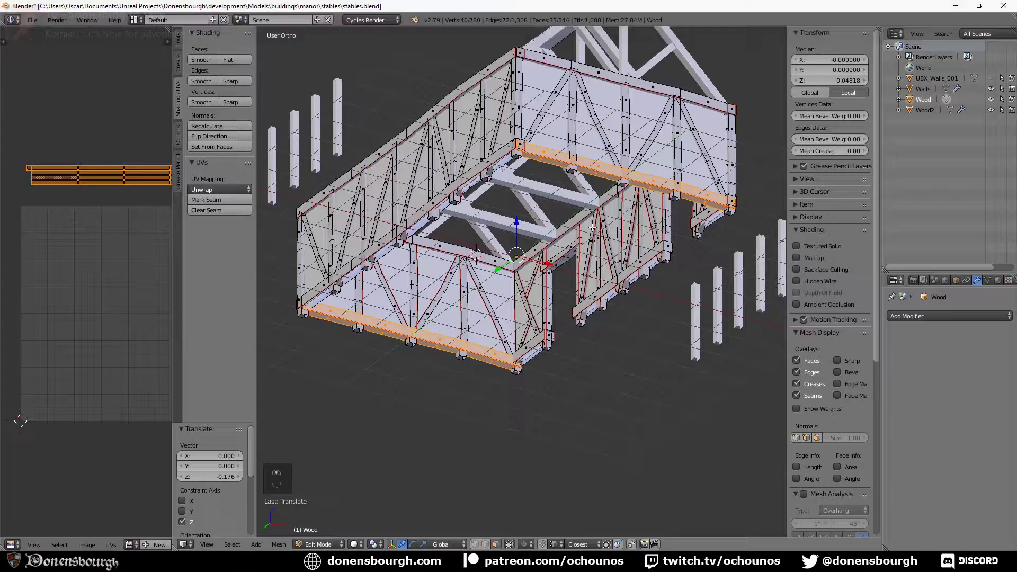
pyautogui.rightClick(547, 158)
pyautogui.rightClick(551, 160)
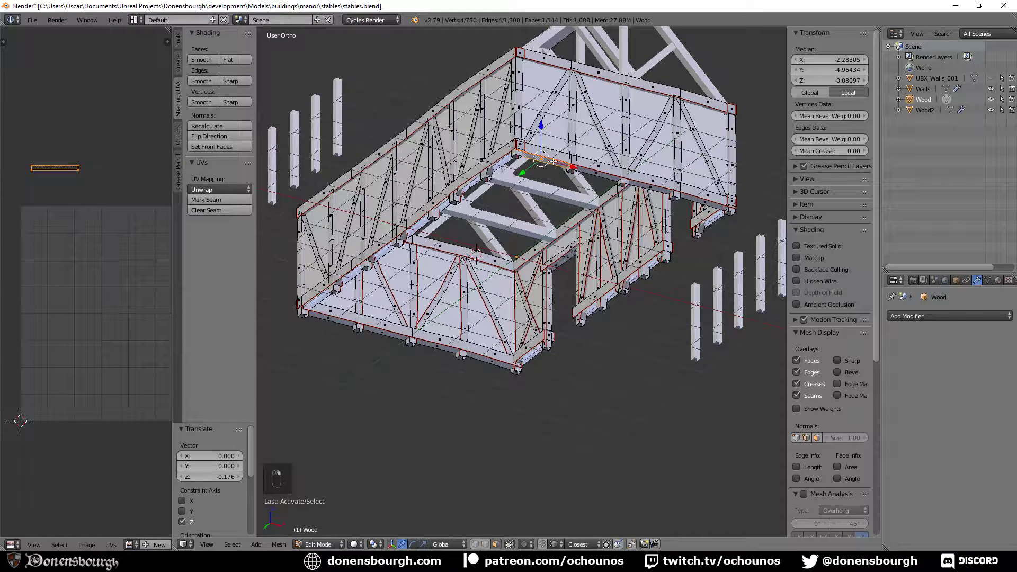
pyautogui.keyDown('alt'); pyautogui.rightClick(571, 169); pyautogui.keyUp('alt')
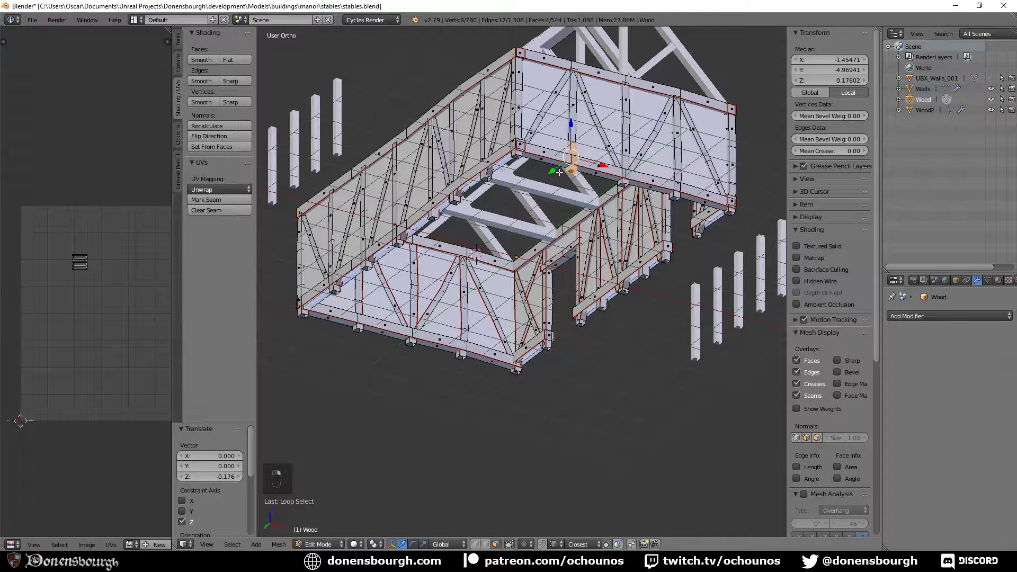
pyautogui.keyDown('alt'); pyautogui.rightClick(567, 165); pyautogui.keyUp('alt')
pyautogui.press('x')
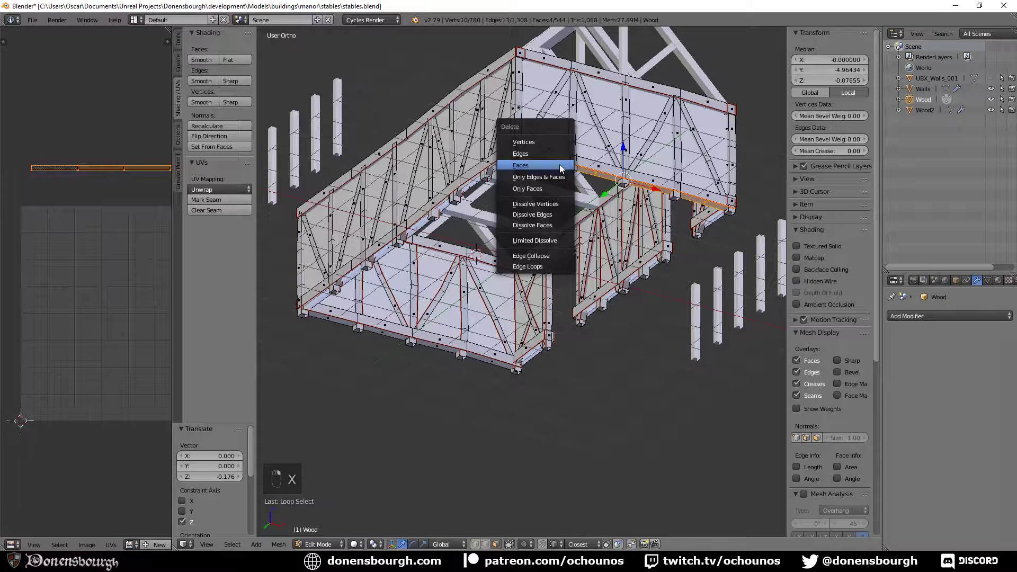
pyautogui.click(560, 168)
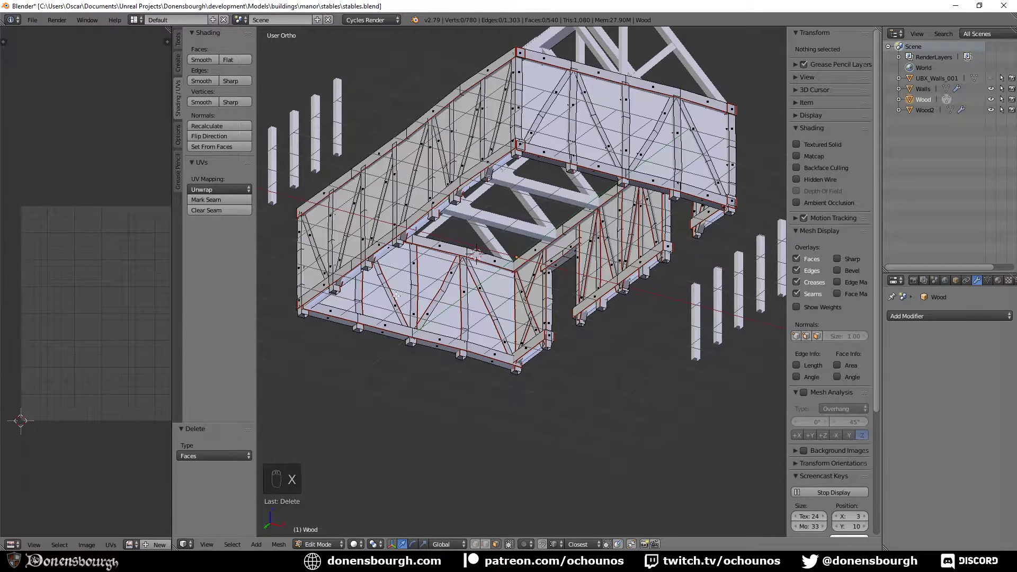
# - Try to select only the underside face loop of the base beam on the positive-Y gable wall
pyautogui.keyDown('alt'); pyautogui.rightClick(356, 326); pyautogui.keyUp('alt')
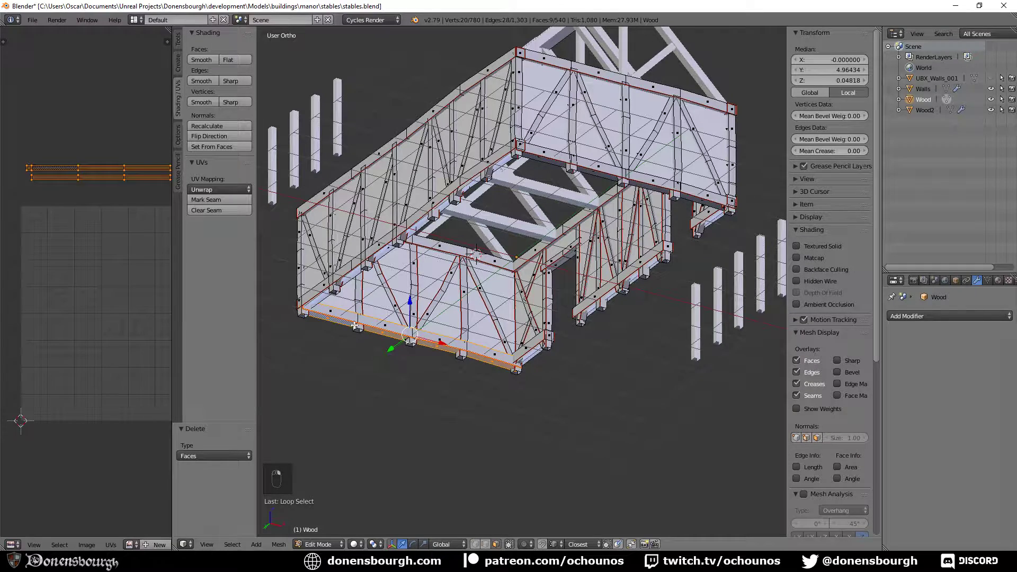
pyautogui.keyDown('alt'); pyautogui.rightClick(354, 325); pyautogui.keyUp('alt')
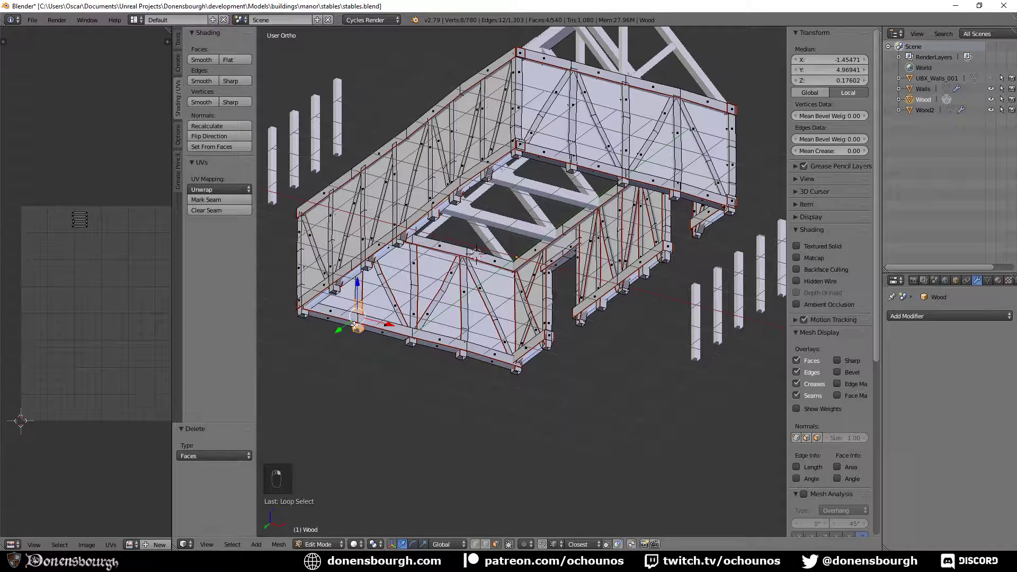
pyautogui.keyDown('alt'); pyautogui.keyDown('shift'); pyautogui.rightClick(353, 325); pyautogui.keyUp('shift'); pyautogui.keyUp('alt')
pyautogui.scroll(5, 406, 274)
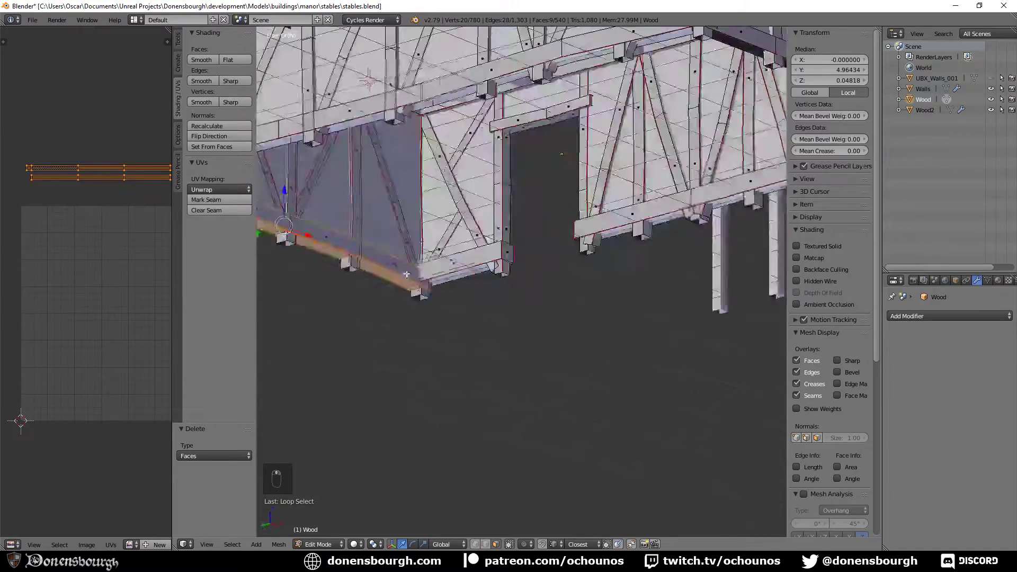
pyautogui.moveTo(406, 274); pyautogui.dragTo(551, 331, button='middle')
pyautogui.moveTo(437, 286); pyautogui.dragTo(509, 202, button='middle')
pyautogui.rightClick(517, 182)
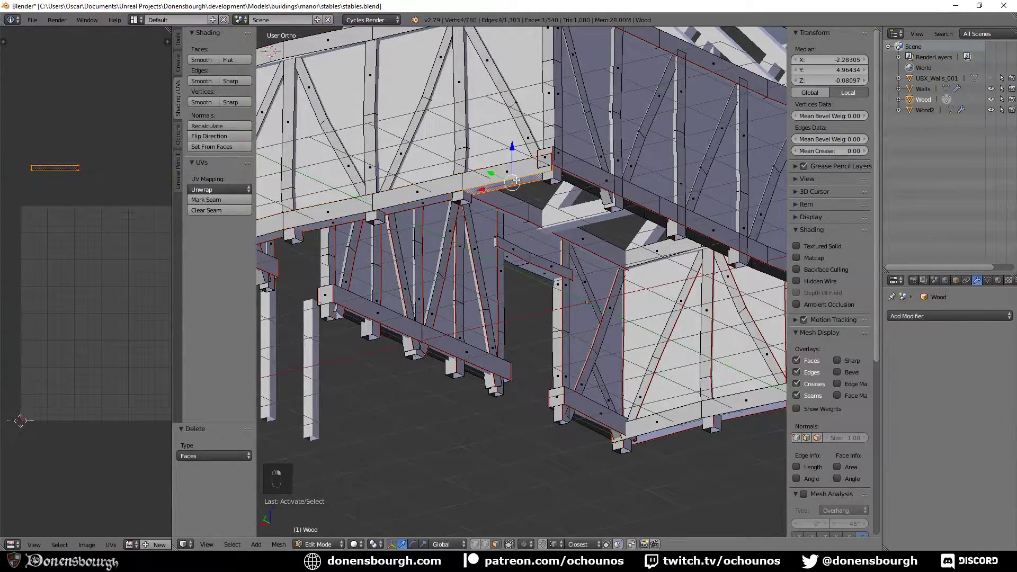
pyautogui.keyDown('alt'); pyautogui.rightClick(461, 190); pyautogui.keyUp('alt')
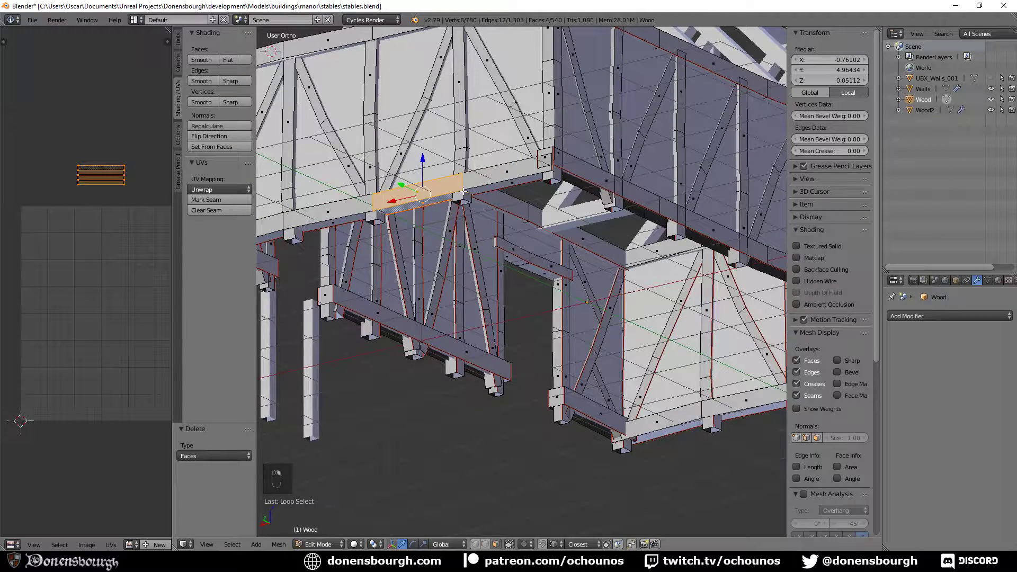
pyautogui.keyDown('alt'); pyautogui.rightClick(464, 192); pyautogui.keyUp('alt')
pyautogui.keyDown('alt'); pyautogui.rightClick(466, 191); pyautogui.keyUp('alt')
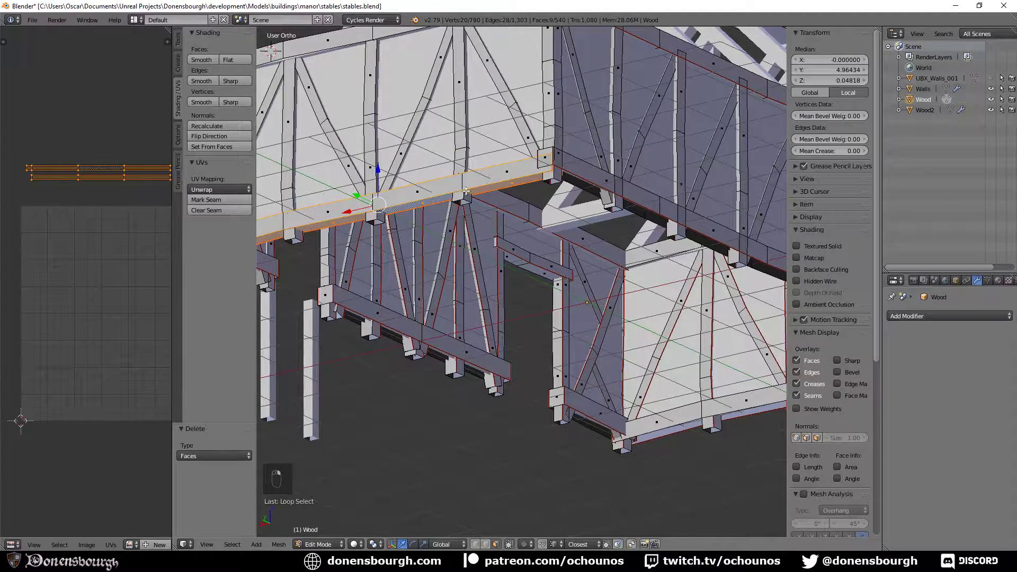
# - In wireframe view, delete the bottom outer face of the corner post at the end of the positive-Y gable's base beam
pyautogui.moveTo(513, 209)
pyautogui.mouseDown(button='middle')
pyautogui.moveTo(509, 302)
pyautogui.moveTo(540, 256)
pyautogui.moveTo(572, 281)
pyautogui.moveTo(536, 305)
pyautogui.moveTo(620, 349)
pyautogui.mouseUp(button='middle')
pyautogui.scroll(3, 508, 308)
pyautogui.press('z')
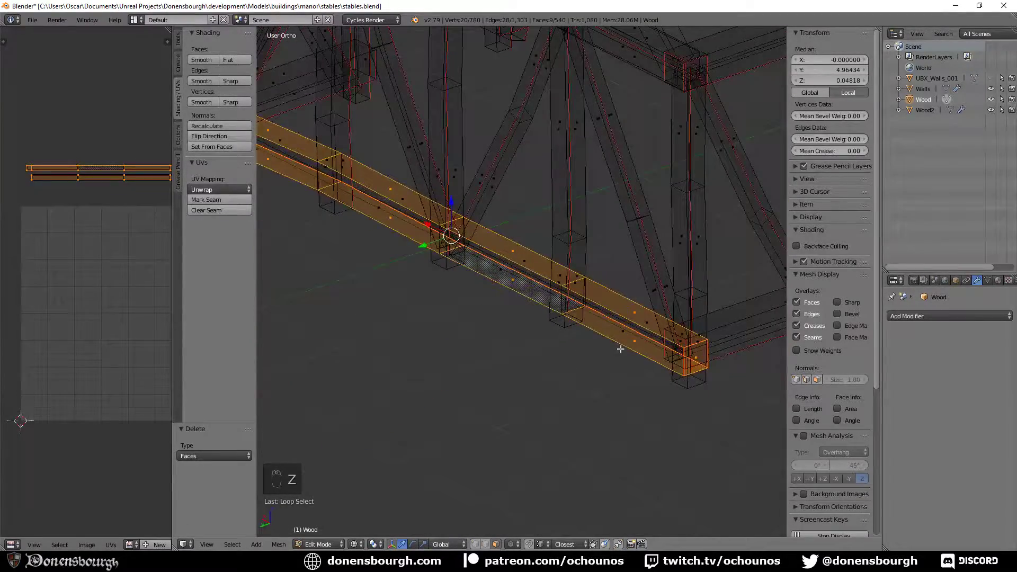
pyautogui.rightClick(579, 309)
pyautogui.keyDown('alt'); pyautogui.rightClick(578, 310); pyautogui.keyUp('alt')
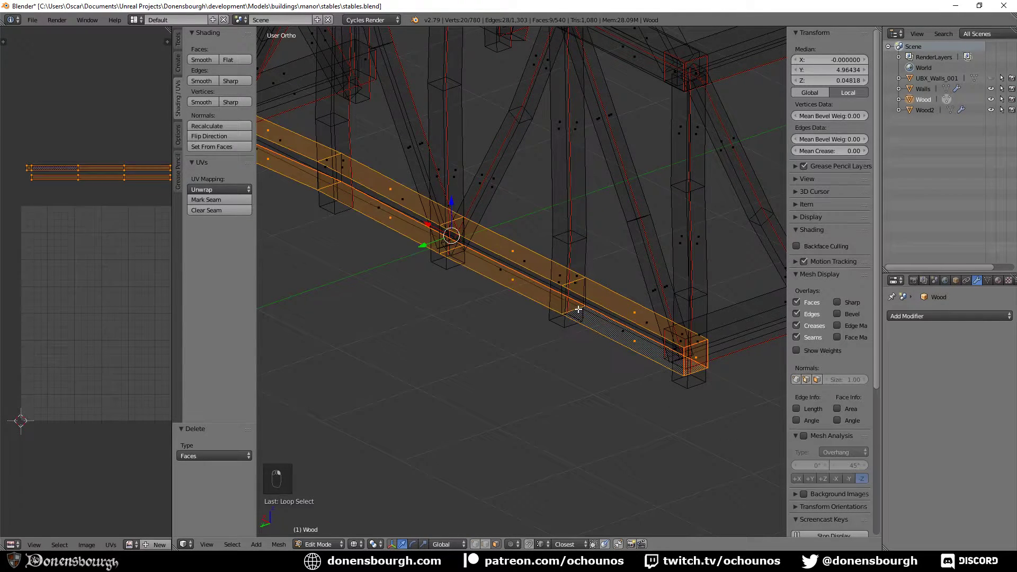
pyautogui.rightClick(694, 357)
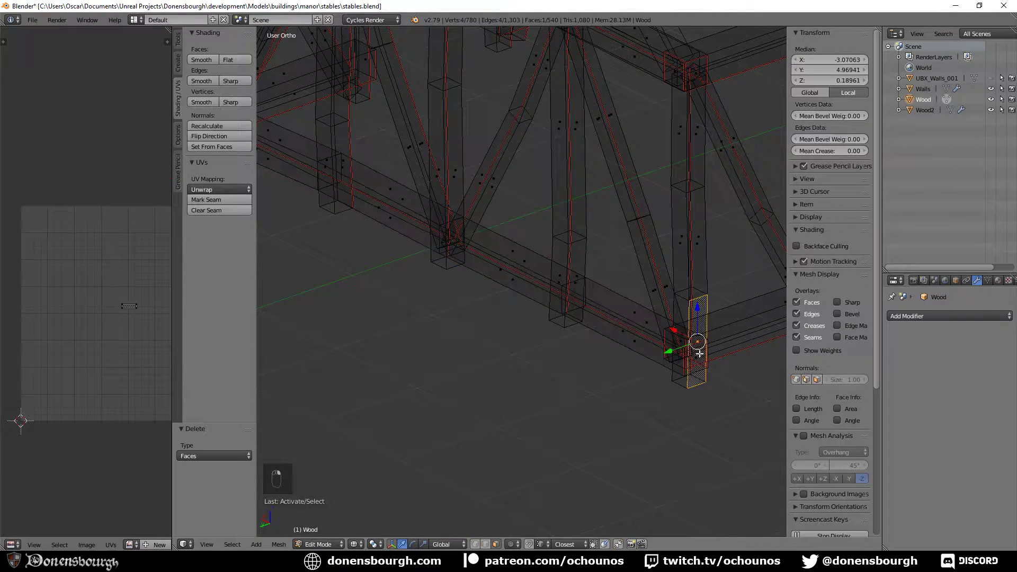
pyautogui.press('x')
pyautogui.click(665, 377)
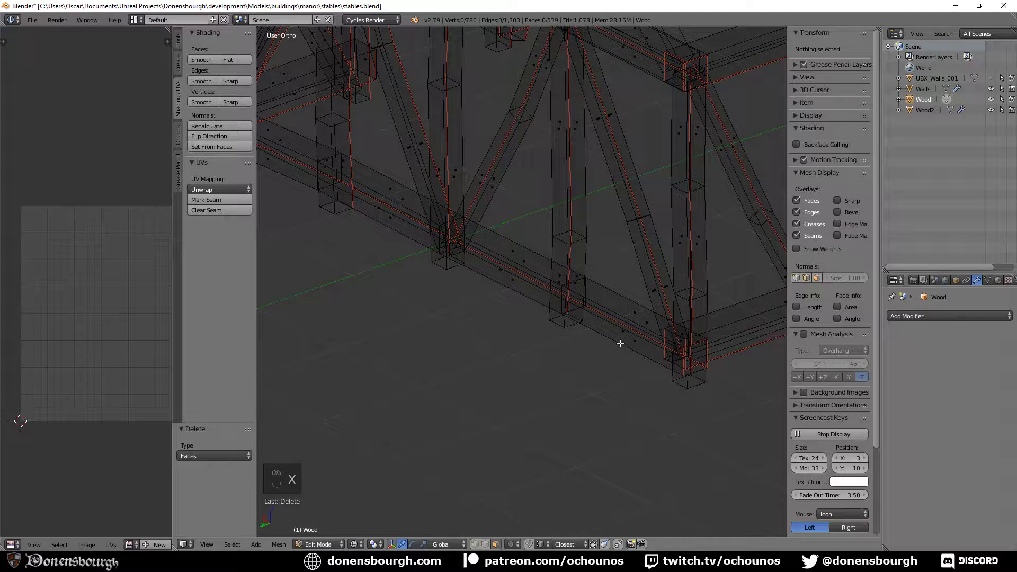
# - Delete the face loop along the underside of the positive-Y gable's base beam
pyautogui.rightClick(577, 308)
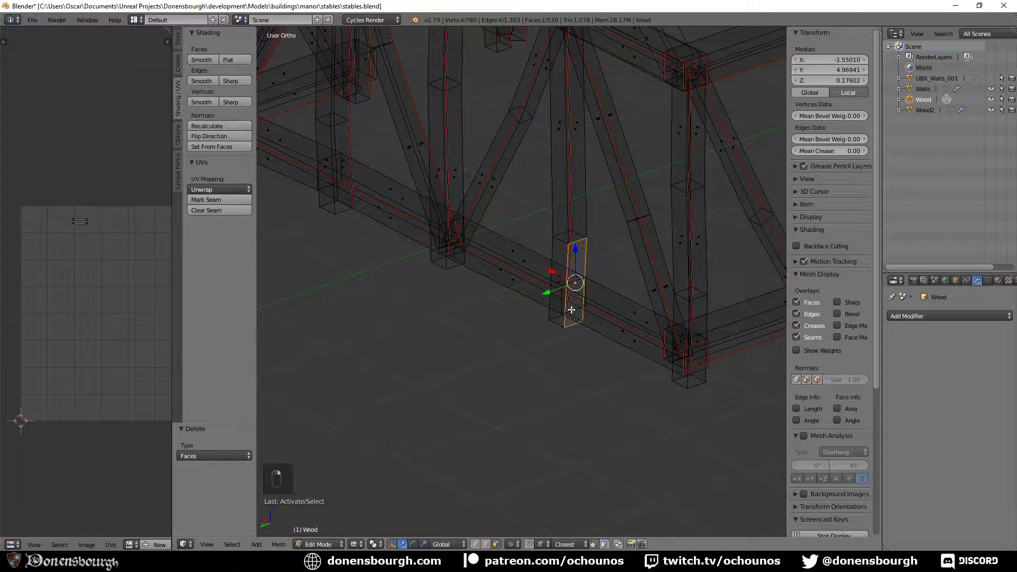
pyautogui.keyDown('alt'); pyautogui.rightClick(571, 309); pyautogui.keyUp('alt')
pyautogui.press('x')
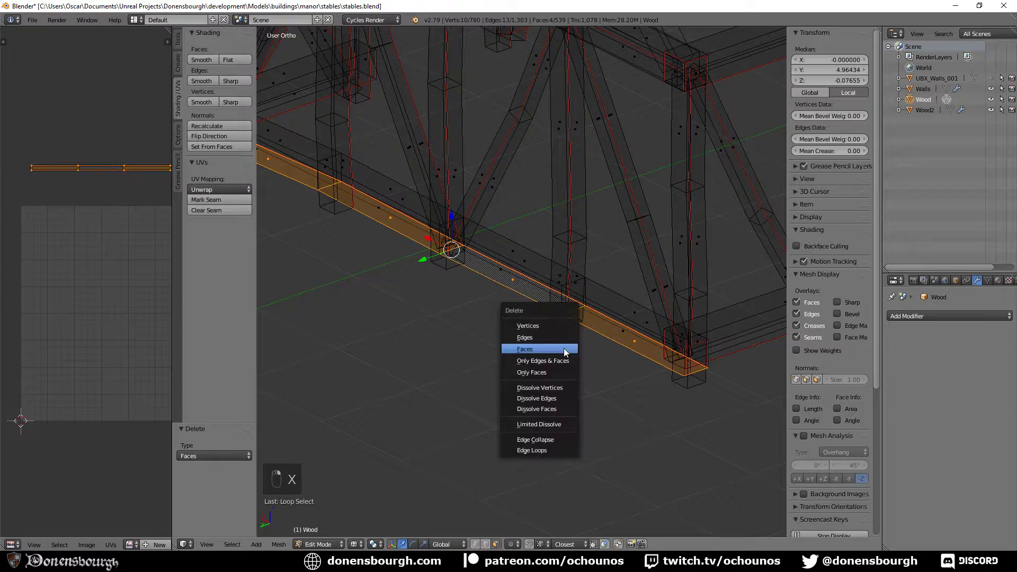
pyautogui.click(562, 347)
# - Examine the base beam faces on the negative-Y gable wall in wireframe, then in solid shading
pyautogui.moveTo(562, 347); pyautogui.dragTo(663, 336, button='middle')
pyautogui.scroll(-3, 598, 288)
pyautogui.scroll(5, 663, 336)
pyautogui.rightClick(612, 332)
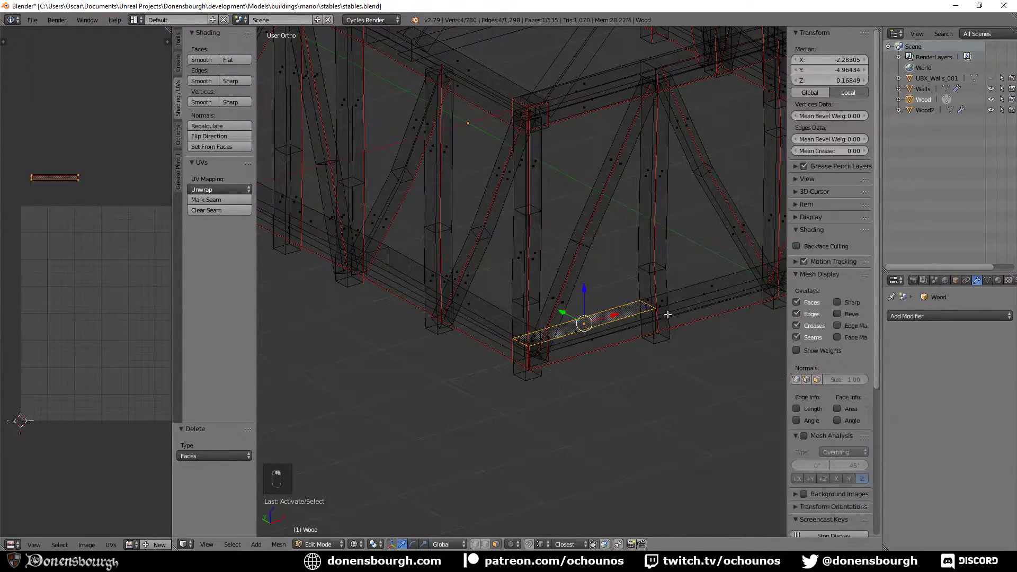
pyautogui.rightClick(613, 333)
pyautogui.rightClick(612, 335)
pyautogui.scroll(-2, 611, 344)
pyautogui.press('z')
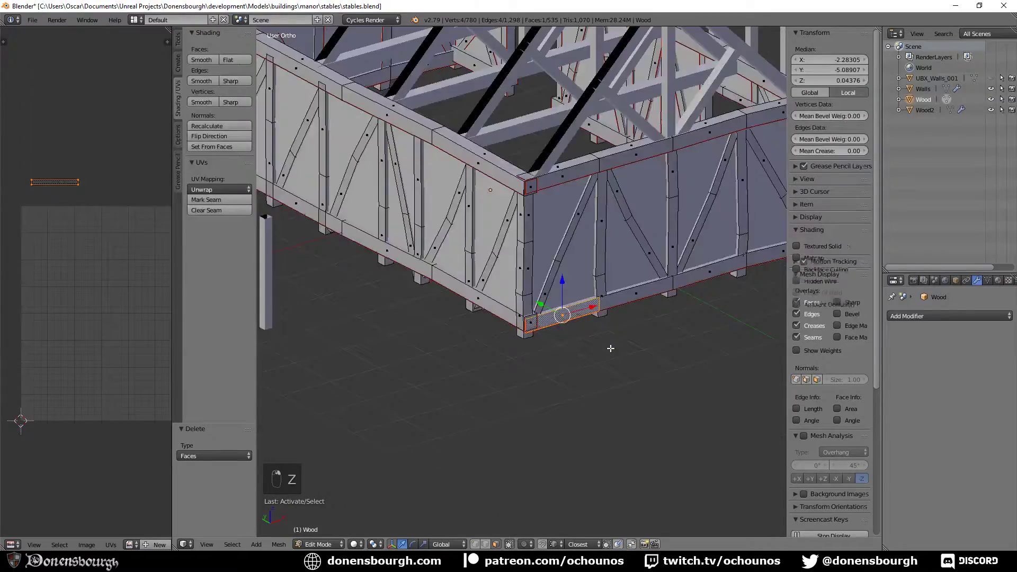
pyautogui.scroll(-3, 611, 348)
pyautogui.moveTo(585, 339); pyautogui.dragTo(557, 347, button='middle')
pyautogui.moveTo(372, 225); pyautogui.dragTo(522, 321, button='middle')
# - Leave edit mode on the timber frame and save the model over stables.blend
pyautogui.press('Tab')
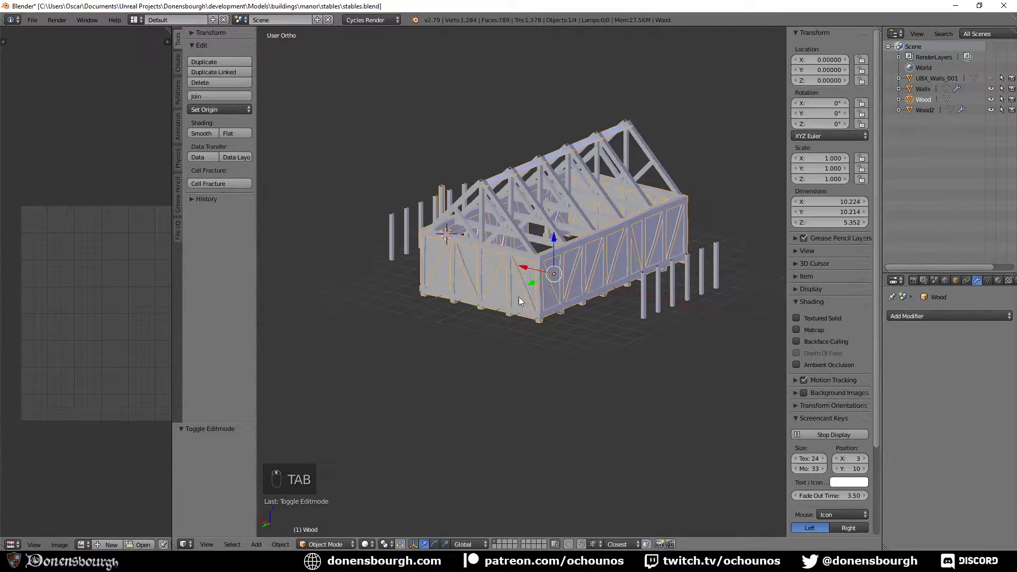
pyautogui.scroll(5, 522, 307)
pyautogui.moveTo(622, 325); pyautogui.dragTo(530, 336, button='middle')
pyautogui.scroll(-5, 509, 304)
pyautogui.hotkey('ctrl', 's')
pyautogui.click(529, 335)
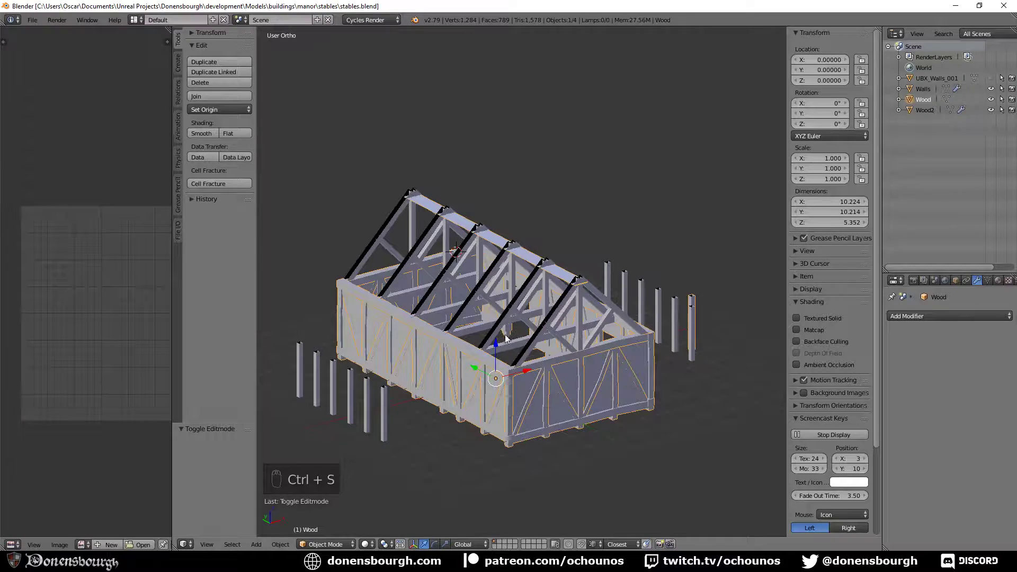
# - Open the Walls mesh for editing and add one centred vertical loop cut to the outer face of the positive-Y gable wall
pyautogui.moveTo(505, 338); pyautogui.dragTo(614, 319, button='middle')
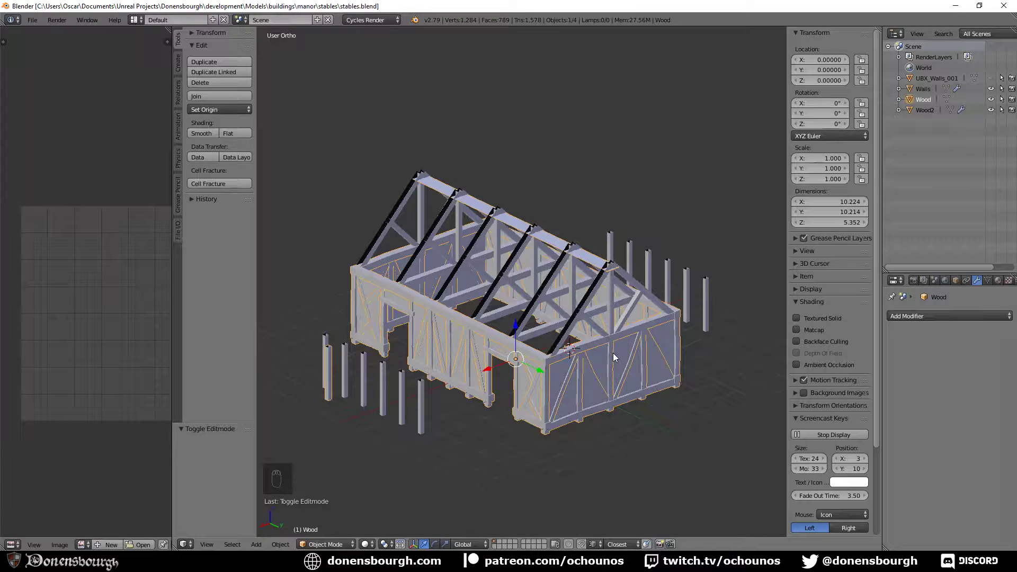
pyautogui.moveTo(609, 318); pyautogui.dragTo(578, 335, button='middle')
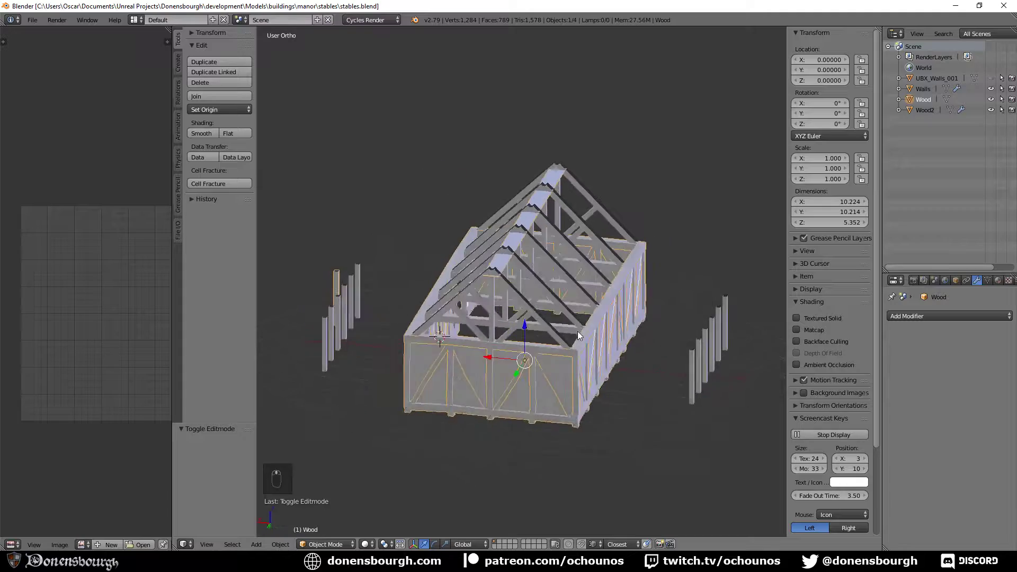
pyautogui.scroll(4, 484, 332)
pyautogui.keyDown('shift'); pyautogui.moveTo(443, 306); pyautogui.dragTo(476, 251, button='middle'); pyautogui.keyUp('shift')
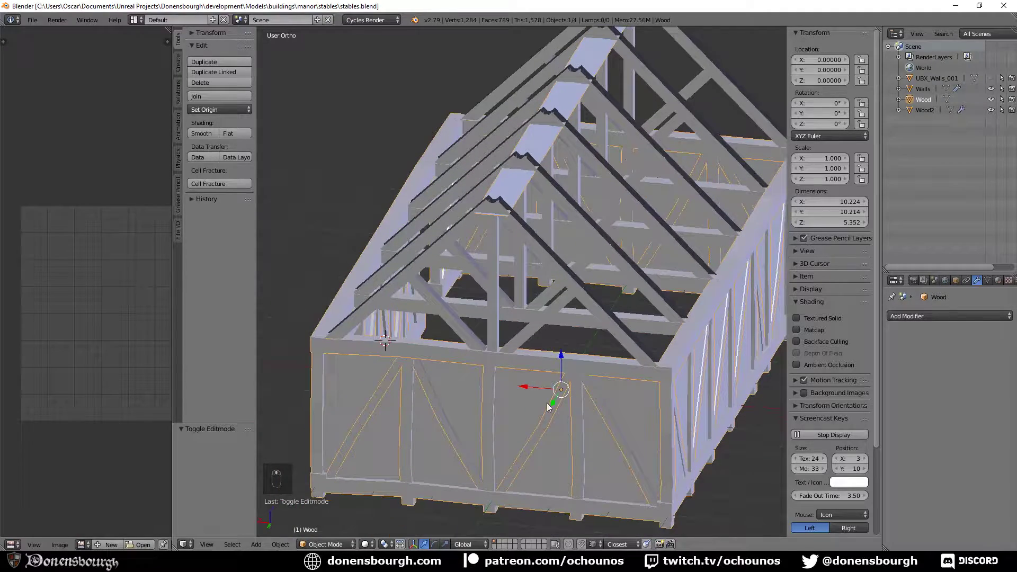
pyautogui.click(922, 88)
pyautogui.press('Tab')
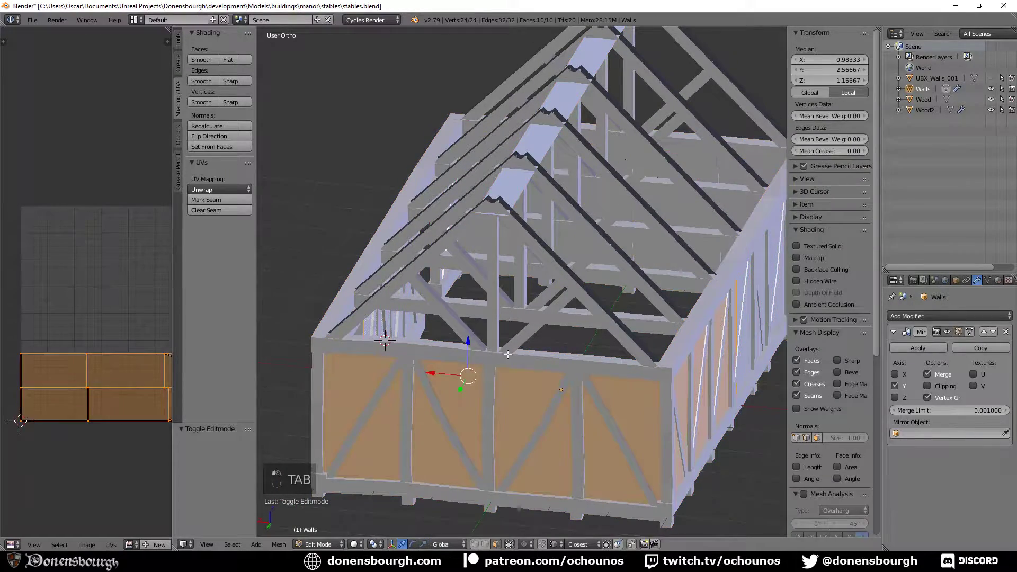
pyautogui.moveTo(508, 353); pyautogui.dragTo(516, 332, button='middle')
pyautogui.press('z')
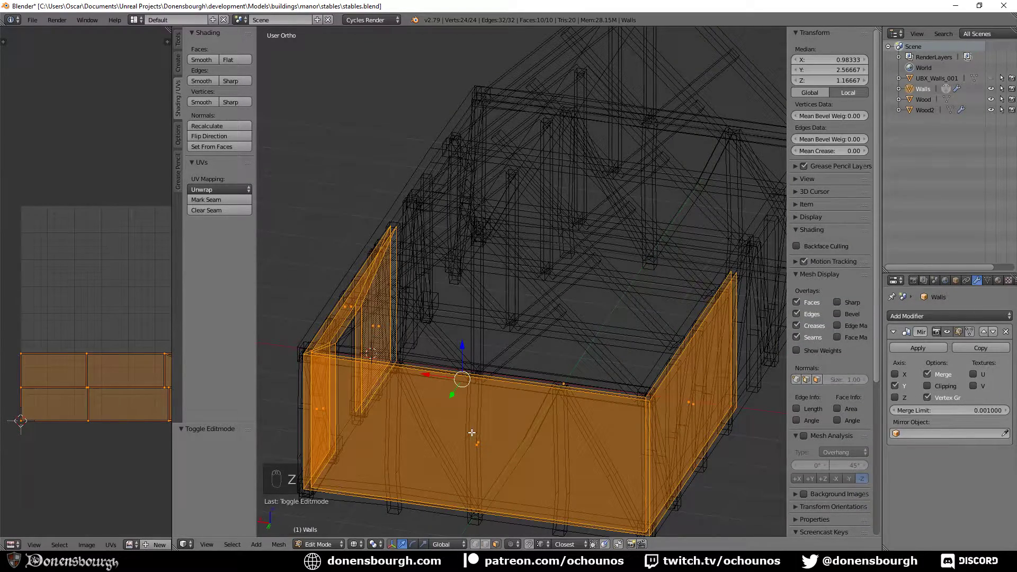
pyautogui.hotkey('ctrl', 'r')
pyautogui.click(482, 387)
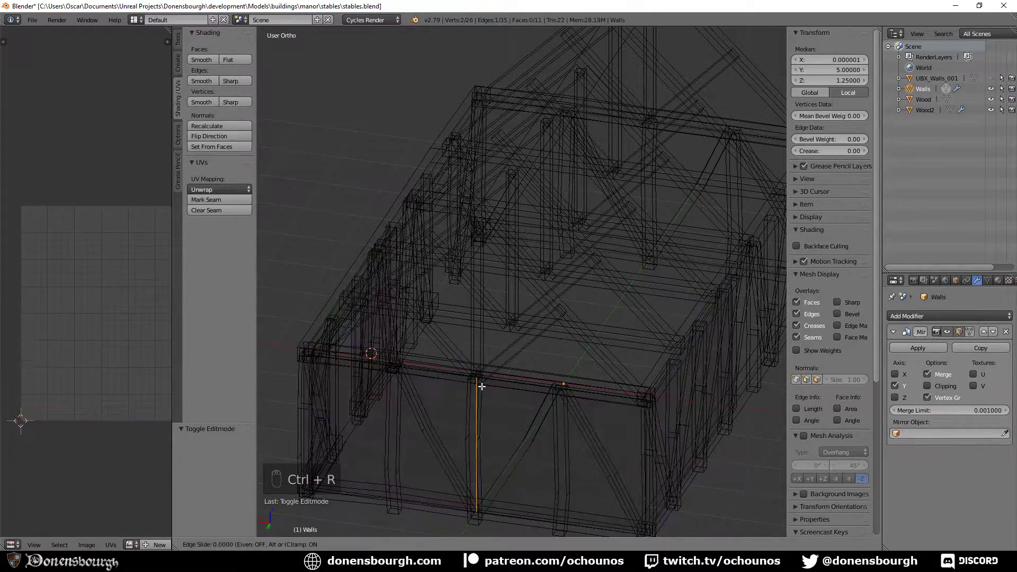
pyautogui.click(483, 384)
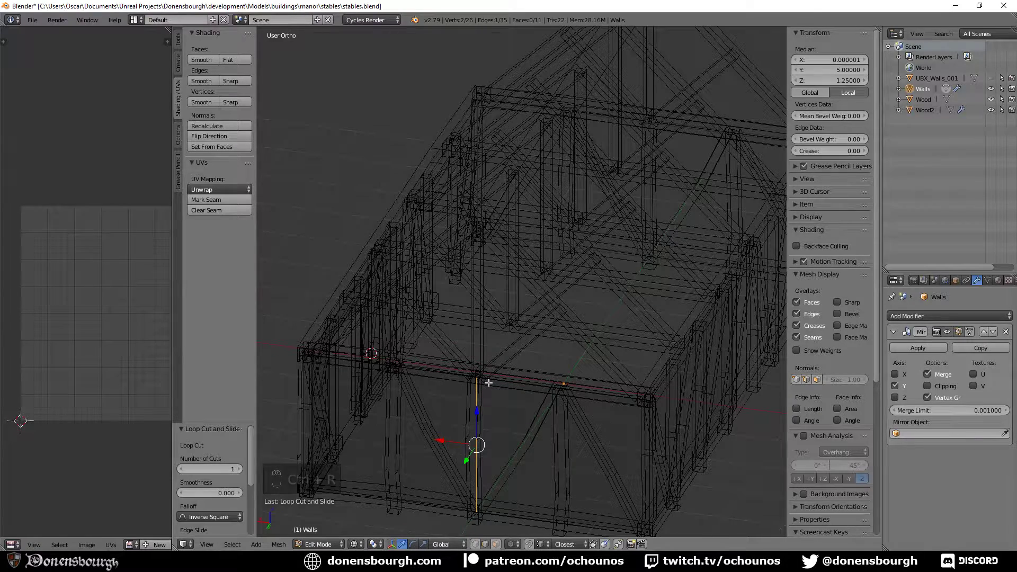
# - Add a matching centred vertical loop cut to the inner face of the positive-Y gable wall
pyautogui.hotkey('ctrl', 'r')
pyautogui.click(476, 375)
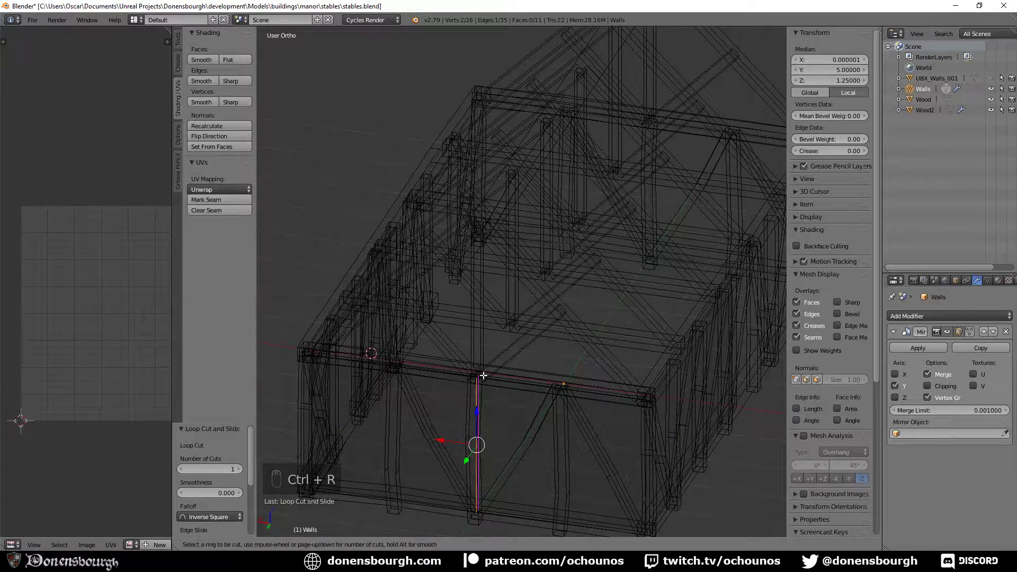
pyautogui.click(477, 376)
pyautogui.moveTo(573, 348); pyautogui.dragTo(590, 366, button='middle')
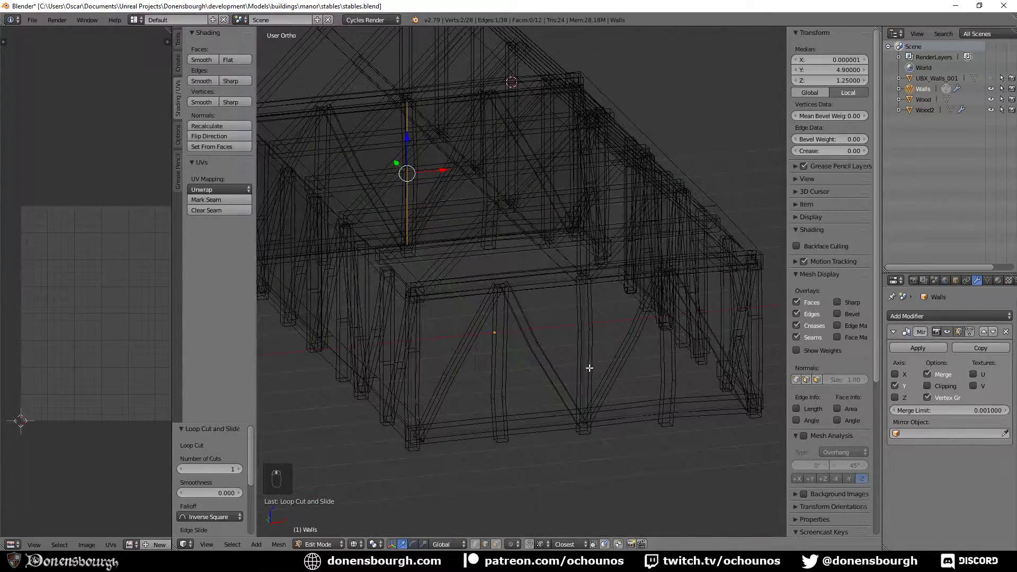
pyautogui.hotkey('ctrl', 'r')
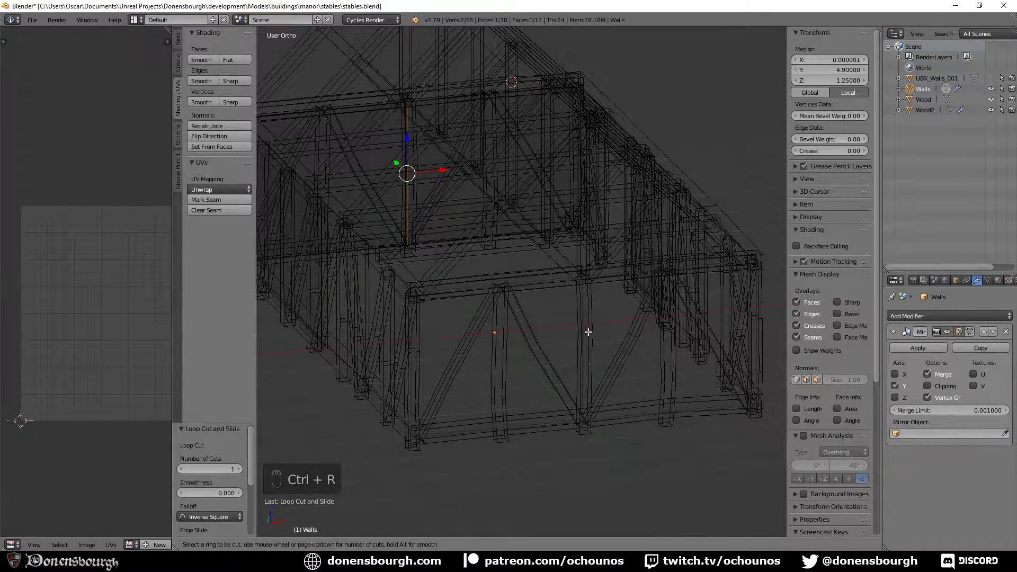
pyautogui.moveTo(431, 322); pyautogui.dragTo(508, 390, button='middle')
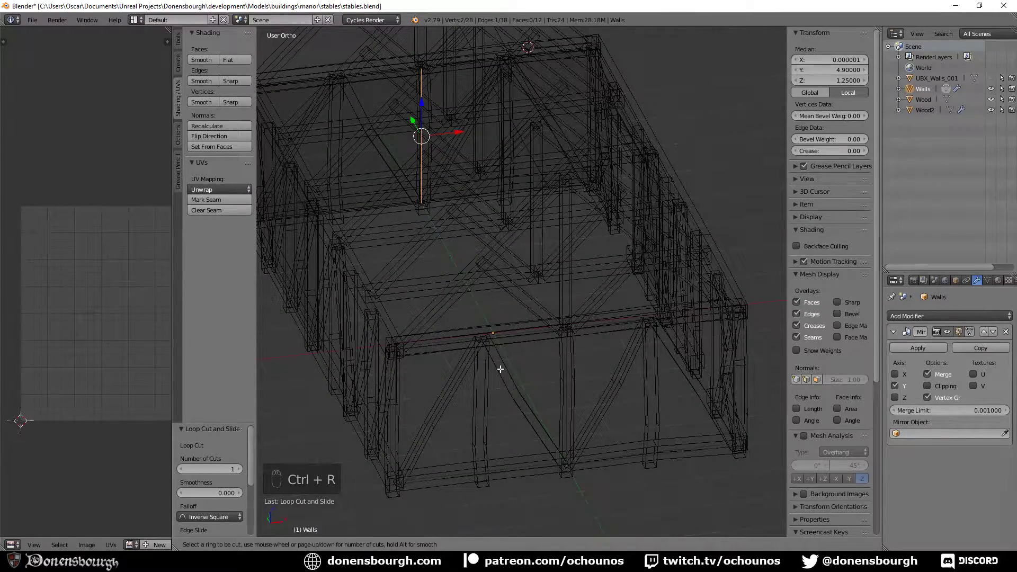
pyautogui.rightClick(500, 369)
pyautogui.moveTo(459, 368); pyautogui.dragTo(495, 392, button='middle')
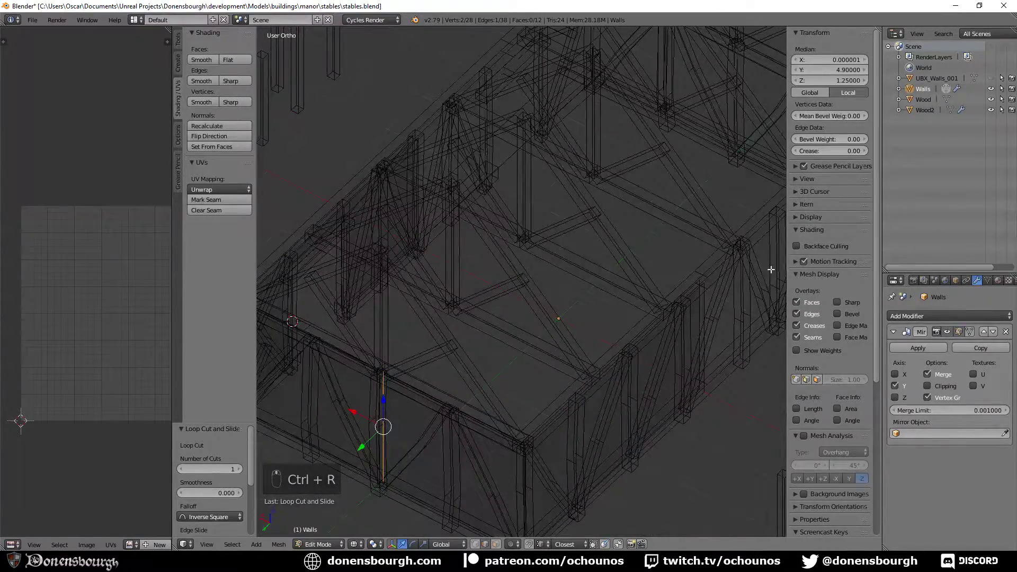
# - Return to solid shading and hide the Wood and Wood2 objects to isolate the Walls mesh
pyautogui.press('z')
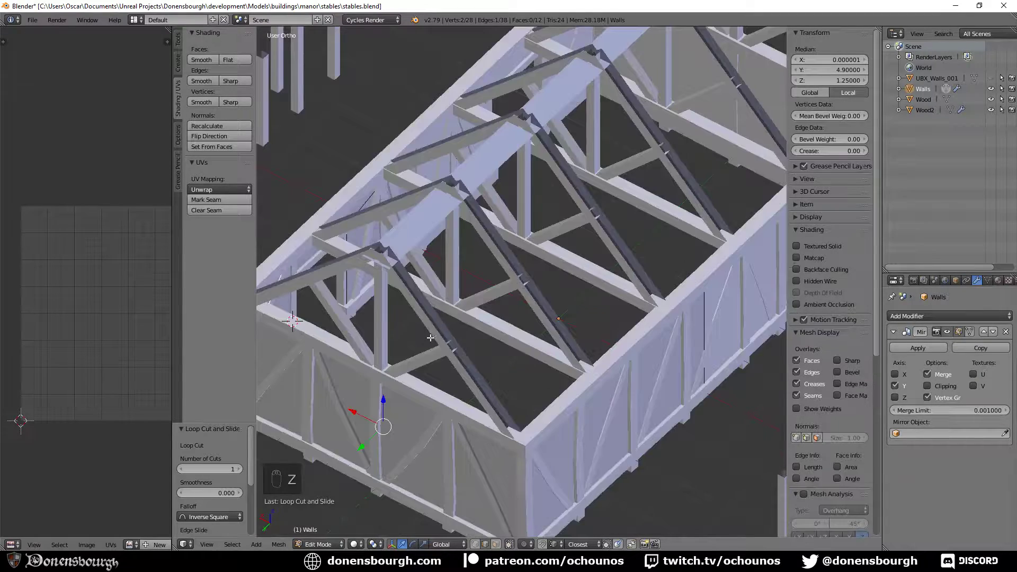
pyautogui.keyDown('shift'); pyautogui.moveTo(471, 298); pyautogui.dragTo(498, 253, button='middle'); pyautogui.keyUp('shift')
pyautogui.click(990, 100)
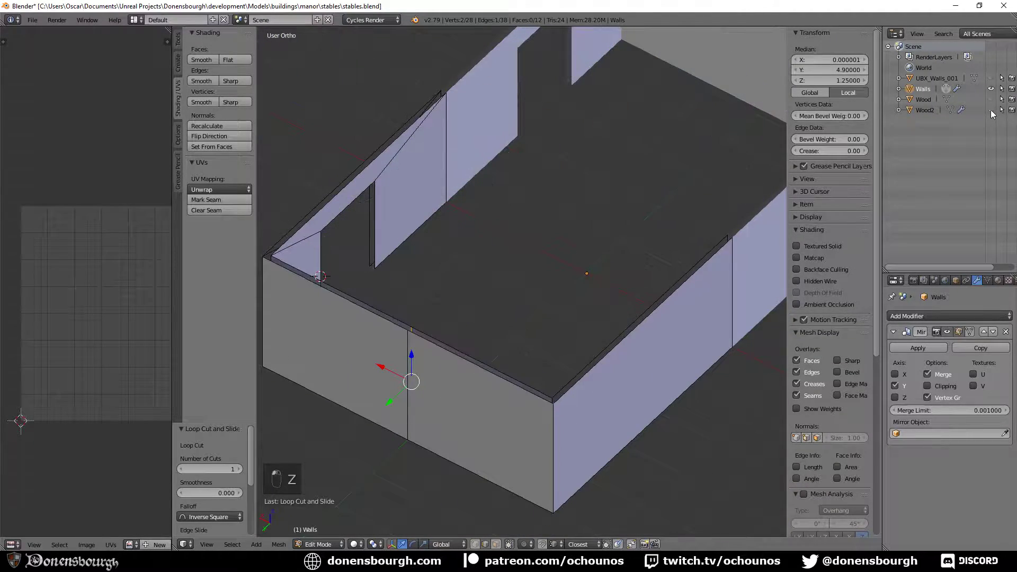
# - Raise the short top-centre edge of the gable wall to about Z 5.37 at the roof ridge, showing the Wood and Wood2 objects again
pyautogui.click(476, 545)
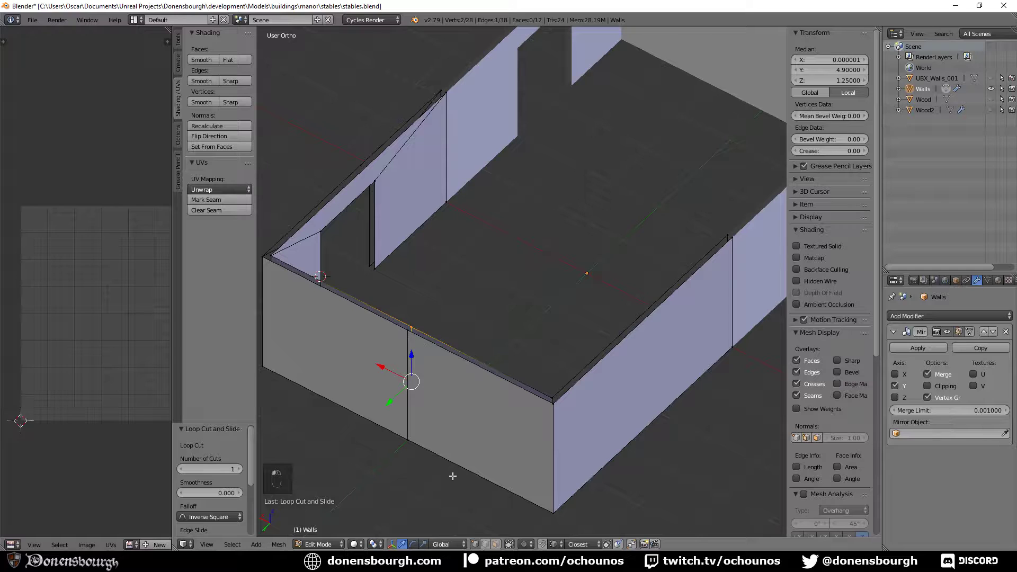
pyautogui.rightClick(413, 332)
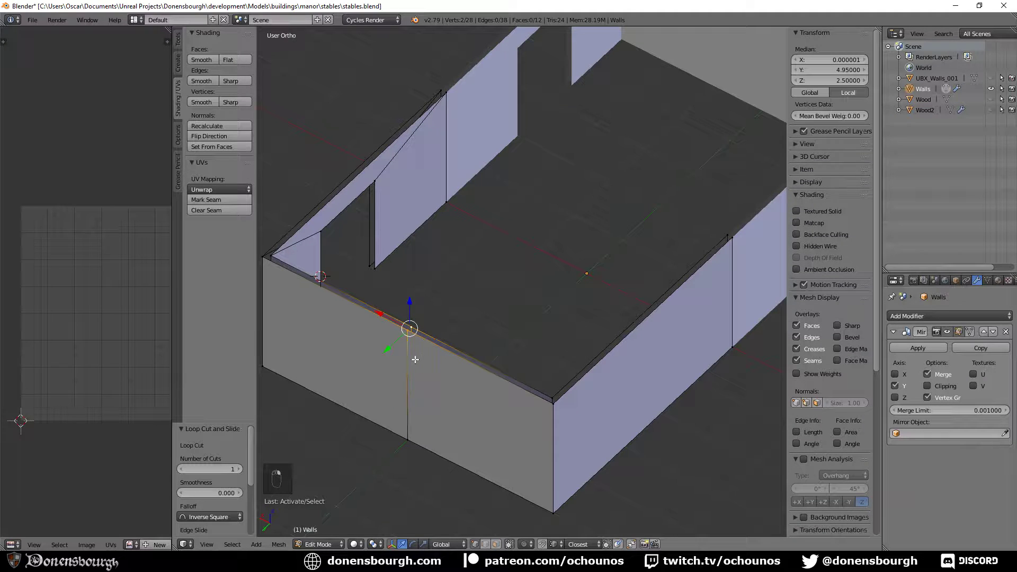
pyautogui.moveTo(409, 302); pyautogui.dragTo(409, 243)
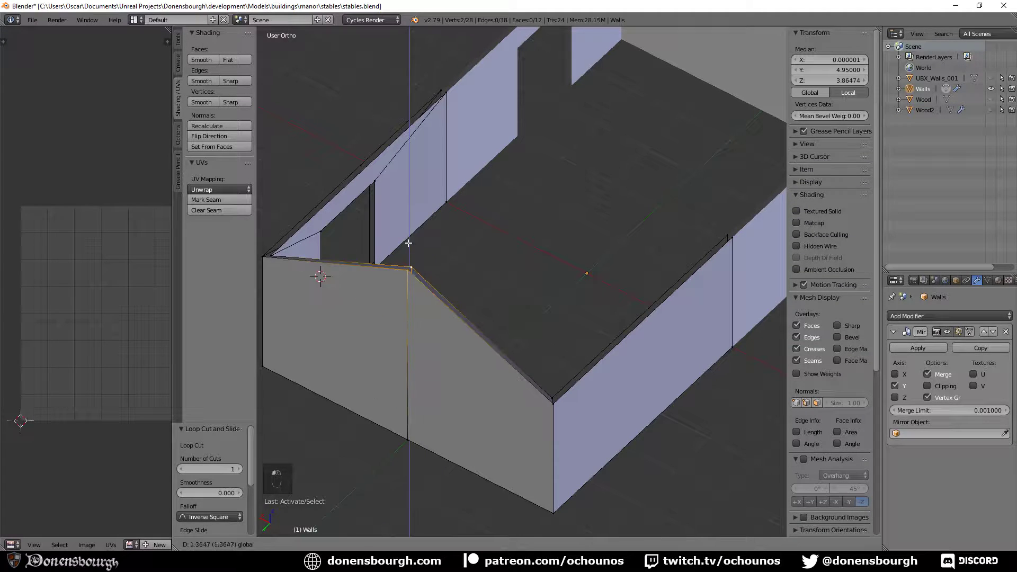
pyautogui.click(991, 99)
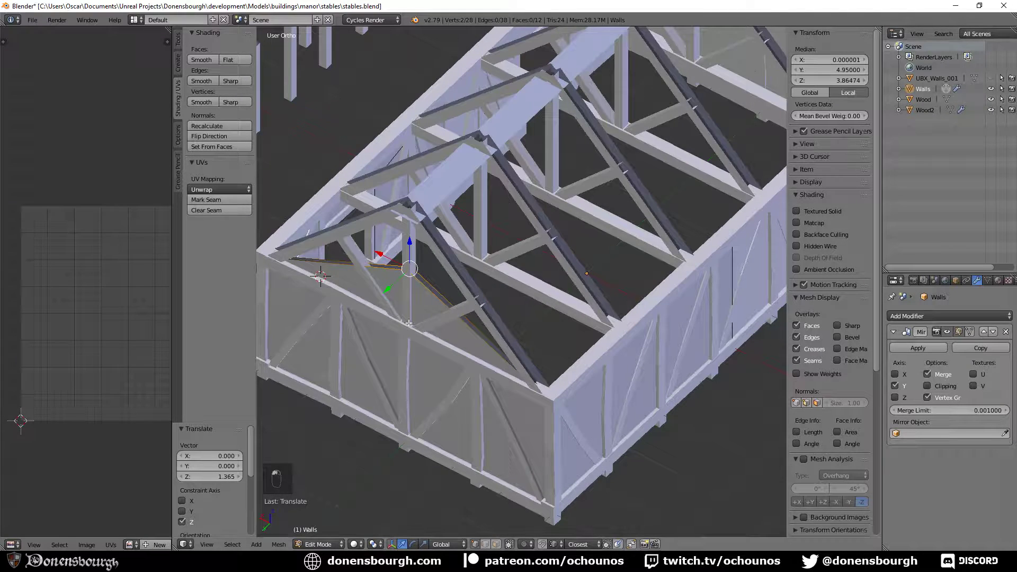
pyautogui.moveTo(429, 210); pyautogui.dragTo(431, 192, button='middle')
pyautogui.moveTo(412, 172); pyautogui.dragTo(407, 94)
pyautogui.click(407, 94)
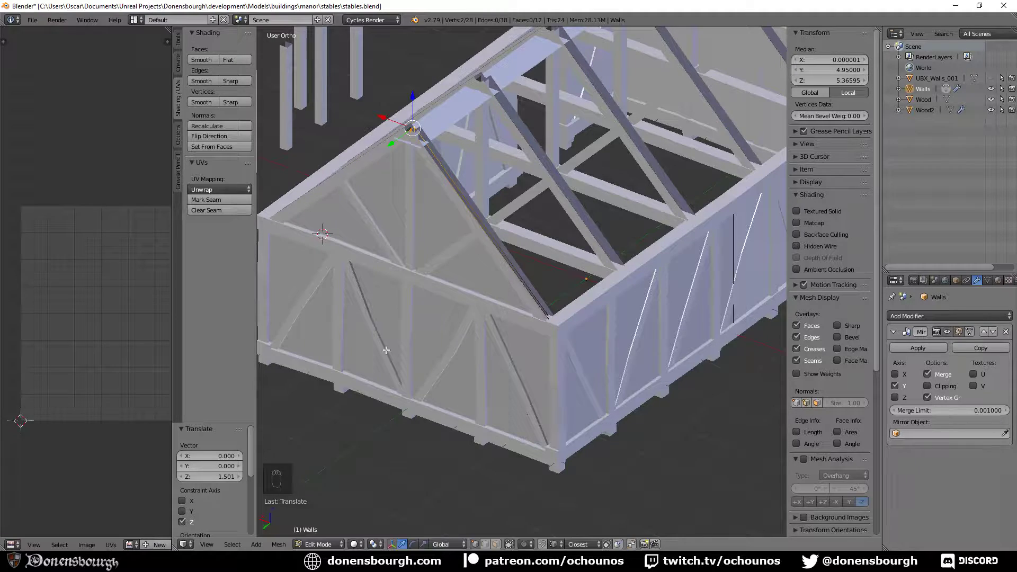
# - Leave edit mode on the Walls mesh and save the stables file
pyautogui.moveTo(407, 94); pyautogui.dragTo(492, 431, button='middle')
pyautogui.scroll(-4, 538, 347)
pyautogui.press('Tab')
pyautogui.scroll(-3, 493, 389)
pyautogui.hotkey('ctrl', 's')
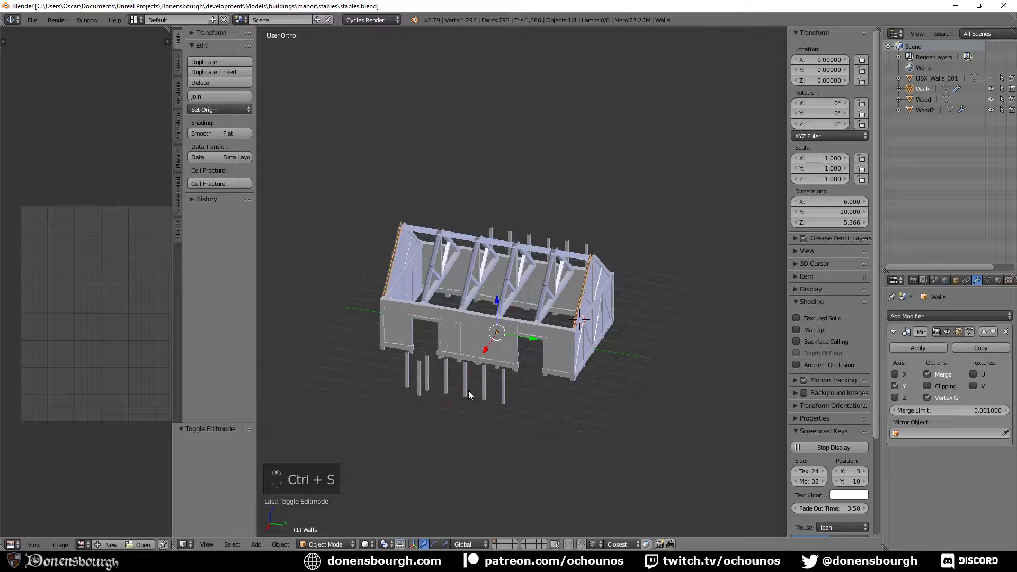
# - Unhide the UBX_Walls_001 collision box, switch to wireframe shading and duplicate the box in place
pyautogui.click(941, 78)
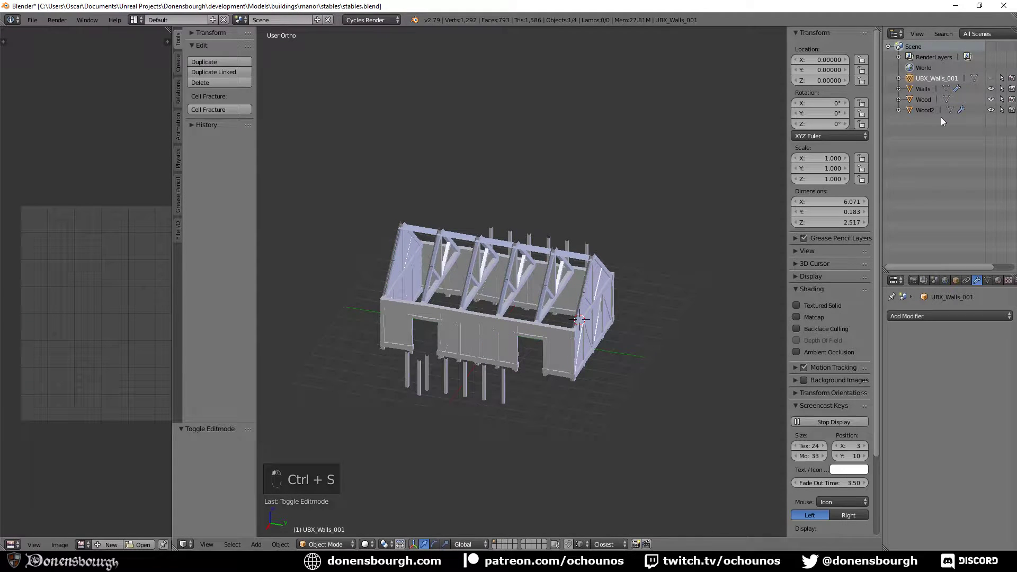
pyautogui.press('z')
pyautogui.moveTo(559, 344); pyautogui.dragTo(456, 368, button='middle')
pyautogui.click(991, 78)
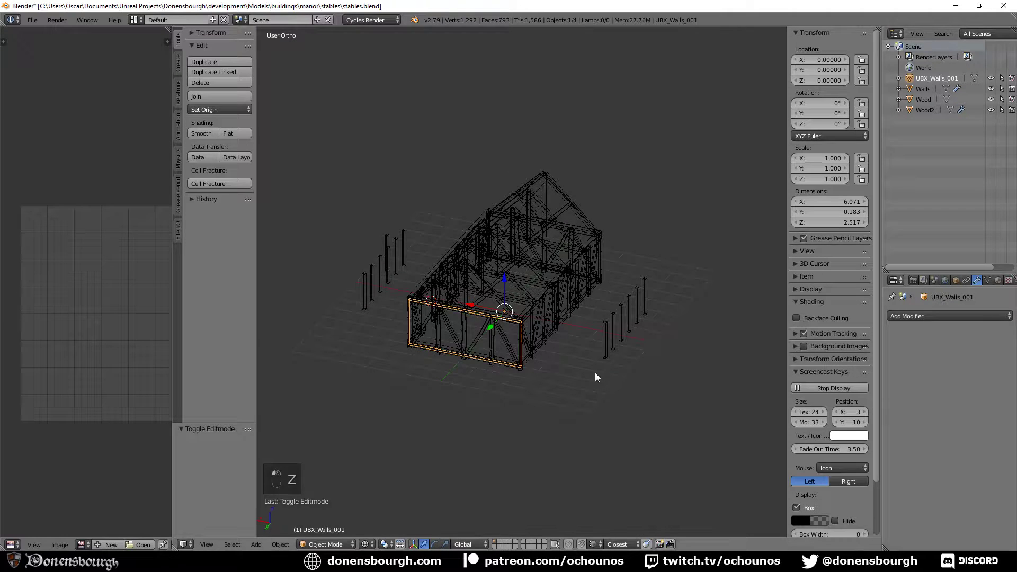
pyautogui.moveTo(596, 377)
pyautogui.mouseDown(button='middle')
pyautogui.moveTo(699, 362)
pyautogui.moveTo(593, 365)
pyautogui.moveTo(606, 364)
pyautogui.mouseUp(button='middle')
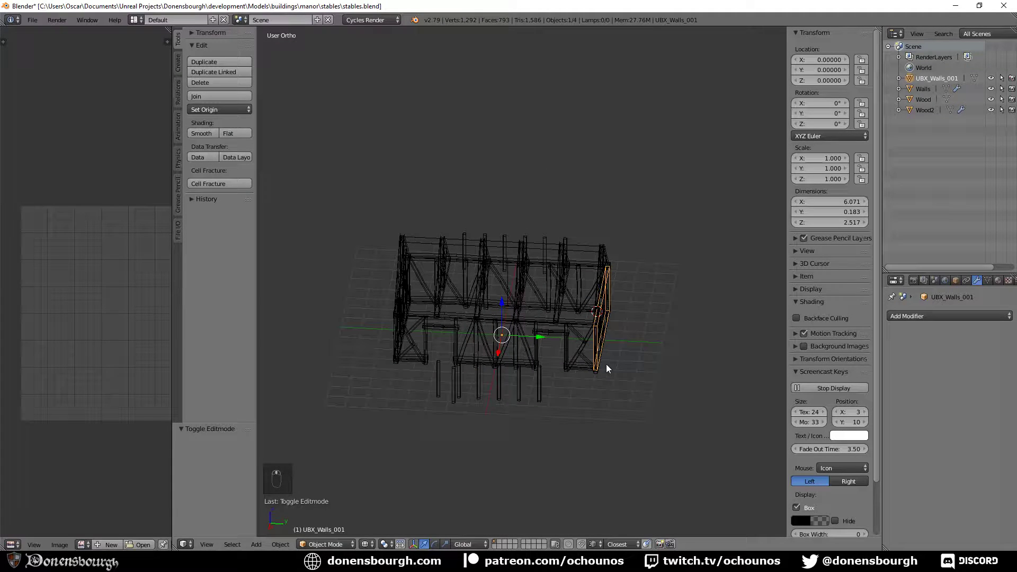
pyautogui.hotkey('shift', 'd')
pyautogui.rightClick(606, 367)
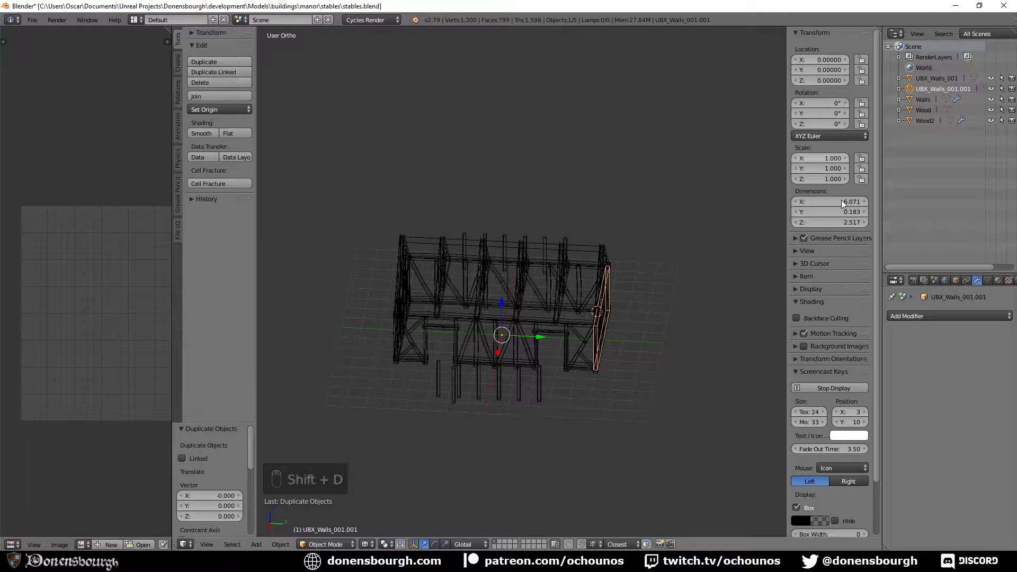
# - Move the duplicated collision box's whole mesh to the opposite gable wall by setting its median Y to -4.96407
pyautogui.press('Tab')
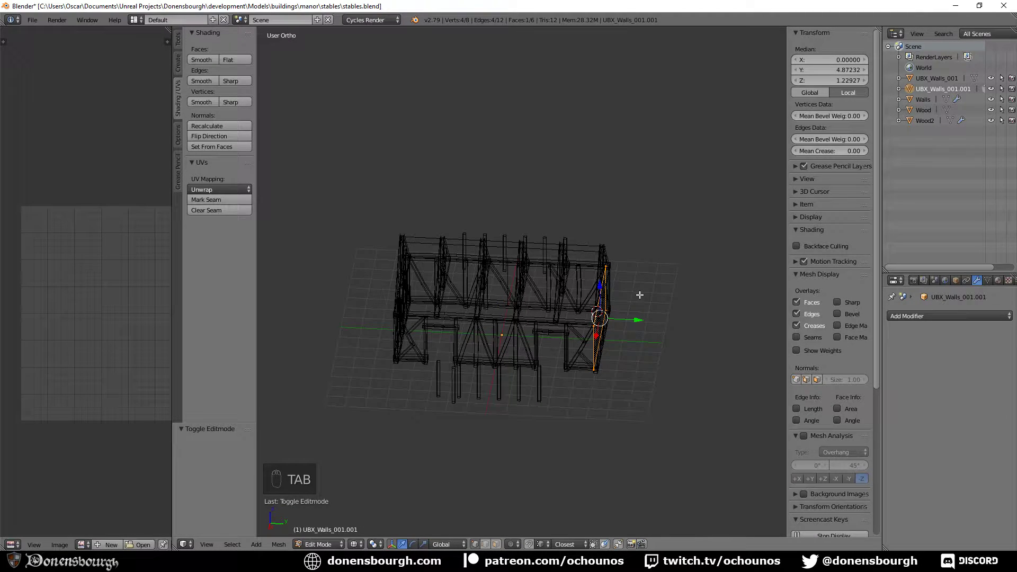
pyautogui.press('a')
pyautogui.press('a')
pyautogui.press('a')
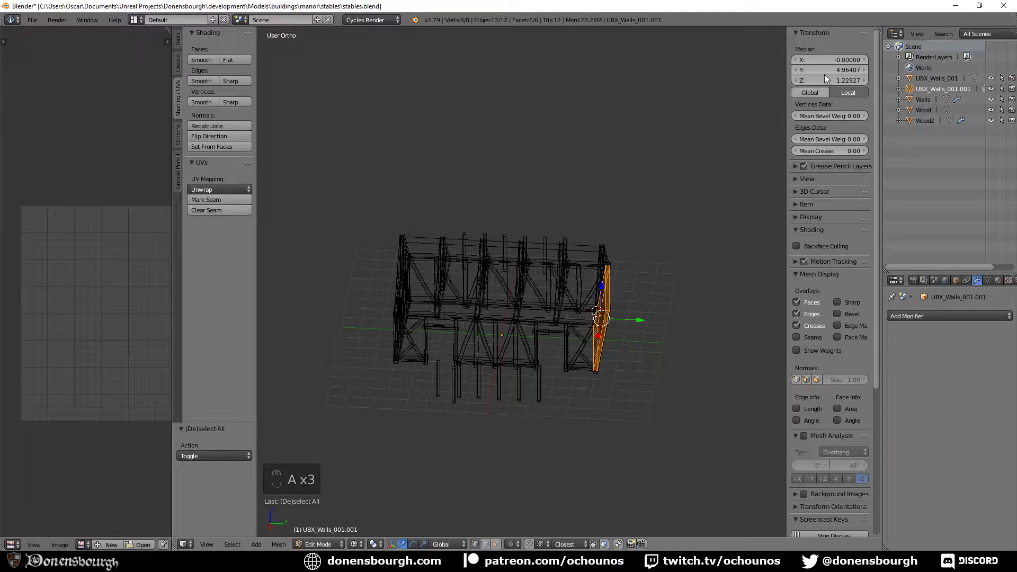
pyautogui.click(797, 69)
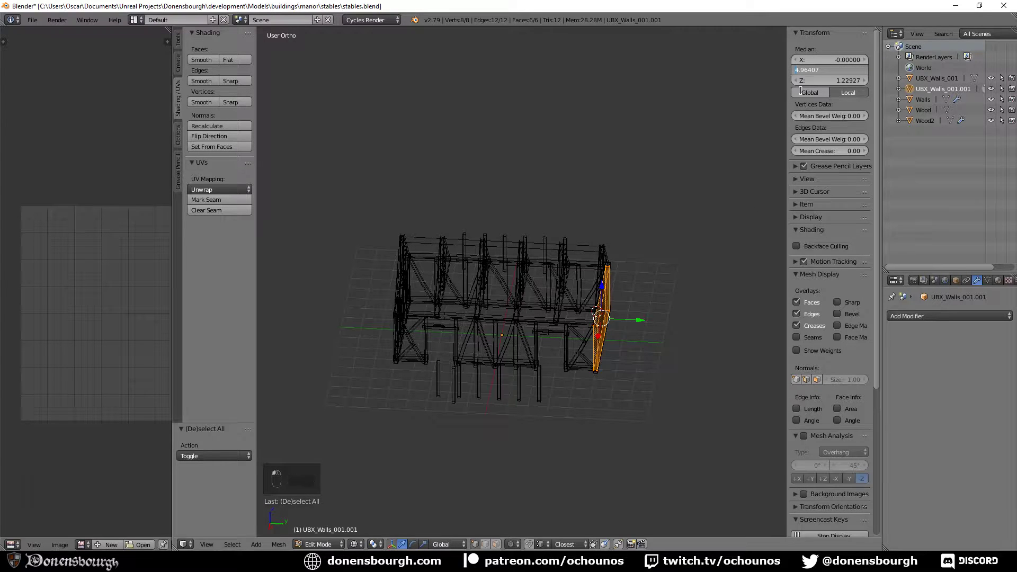
pyautogui.write('-')
pyautogui.press('Return')
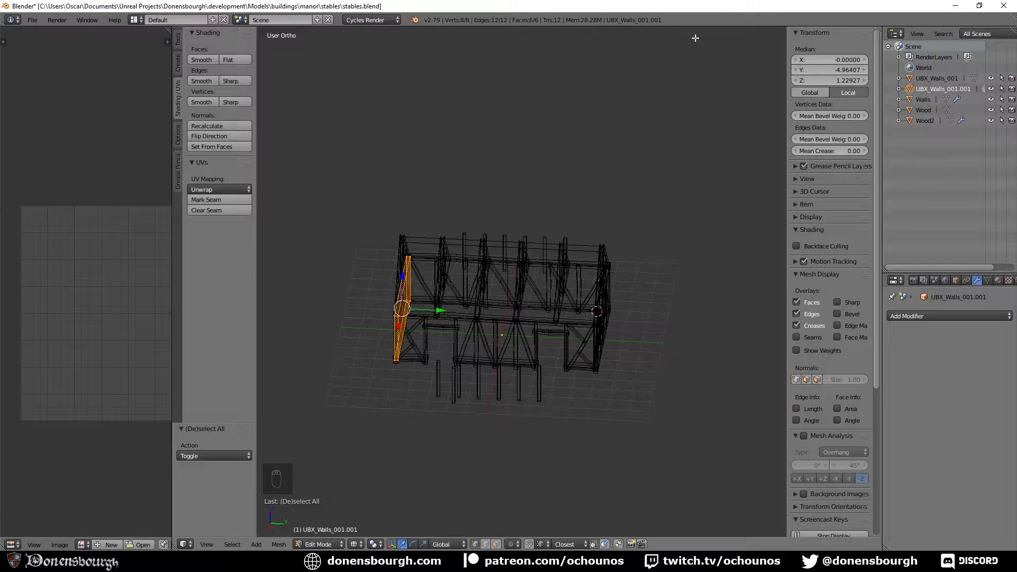
# - Leave edit mode and rename the duplicated collision box UBX_Walls_002
pyautogui.press('Tab')
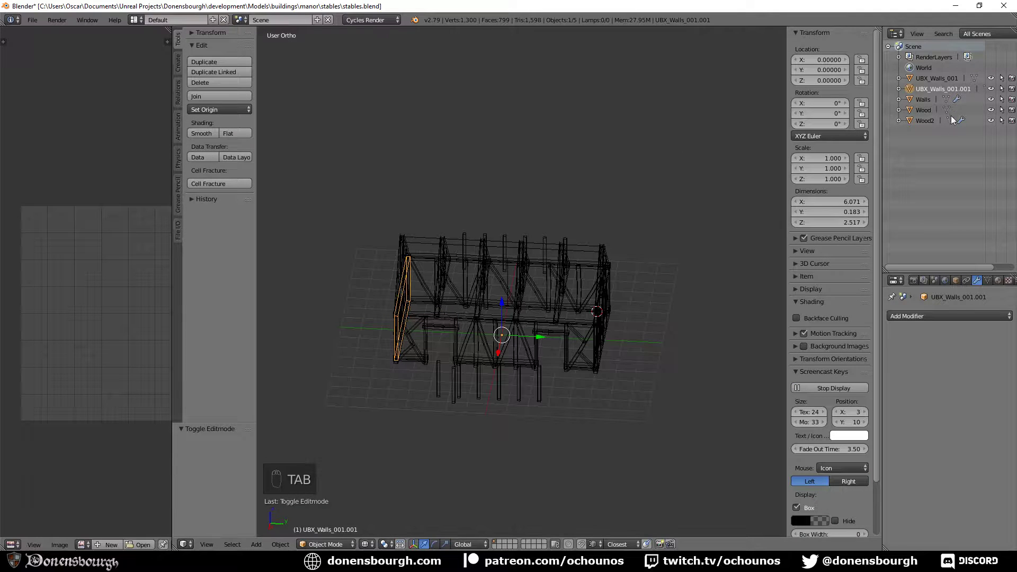
pyautogui.doubleClick(966, 89)
pyautogui.click(968, 91)
pyautogui.press('BackSpace')
pyautogui.press('BackSpace')
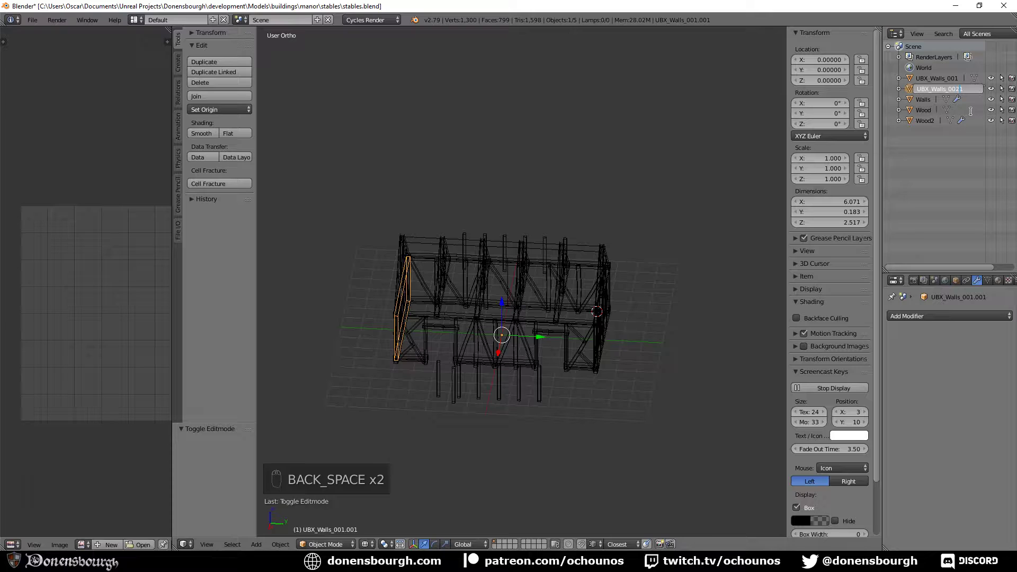
pyautogui.press('Return')
# - Return to solid shading and save the model over stables.blend
pyautogui.moveTo(479, 349)
pyautogui.mouseDown(button='middle')
pyautogui.moveTo(448, 348)
pyautogui.moveTo(499, 358)
pyautogui.moveTo(507, 345)
pyautogui.mouseUp(button='middle')
pyautogui.press('z')
pyautogui.scroll(8, 510, 352)
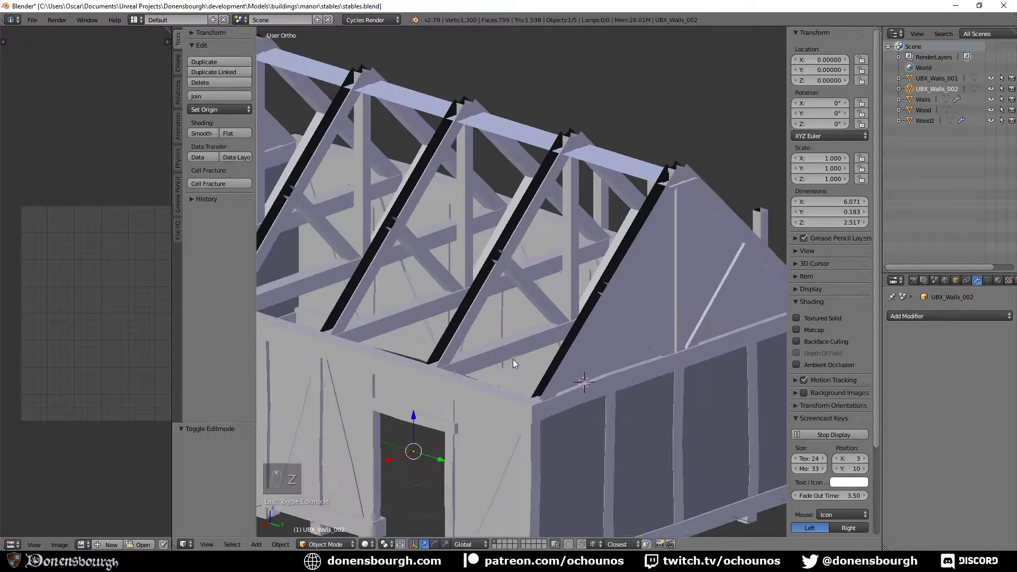
pyautogui.scroll(-5, 533, 289)
pyautogui.moveTo(536, 297); pyautogui.dragTo(469, 330, button='middle')
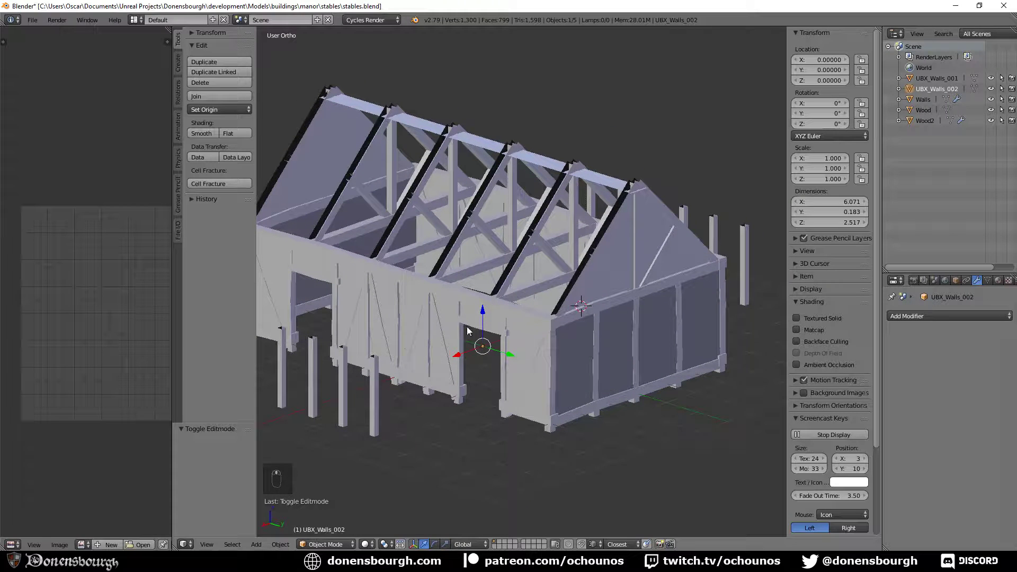
pyautogui.hotkey('ctrl', 's')
pyautogui.click(430, 326)
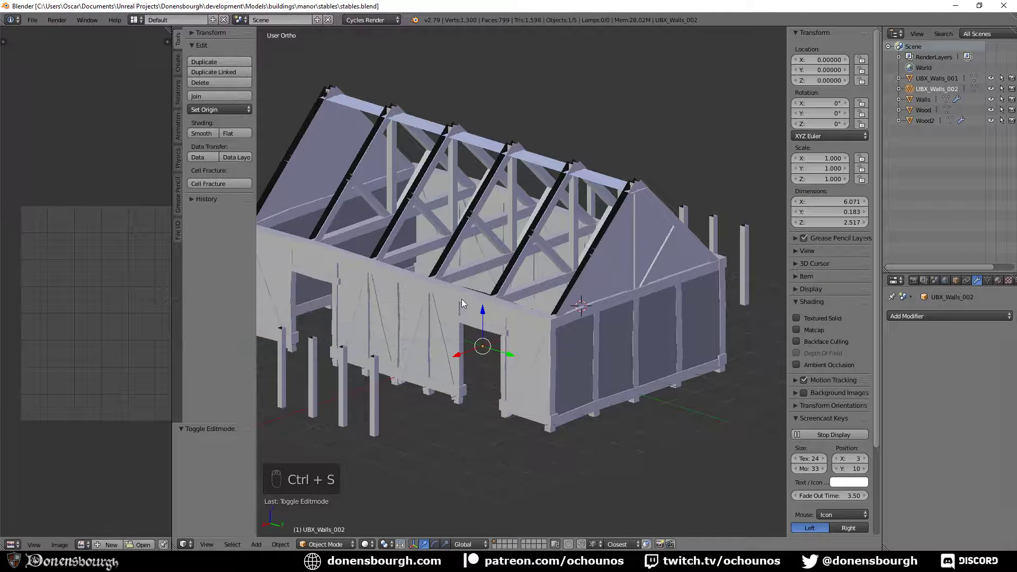
# - Export the scene as FBX over the existing stables.fbx in the stables folder
pyautogui.click(33, 19)
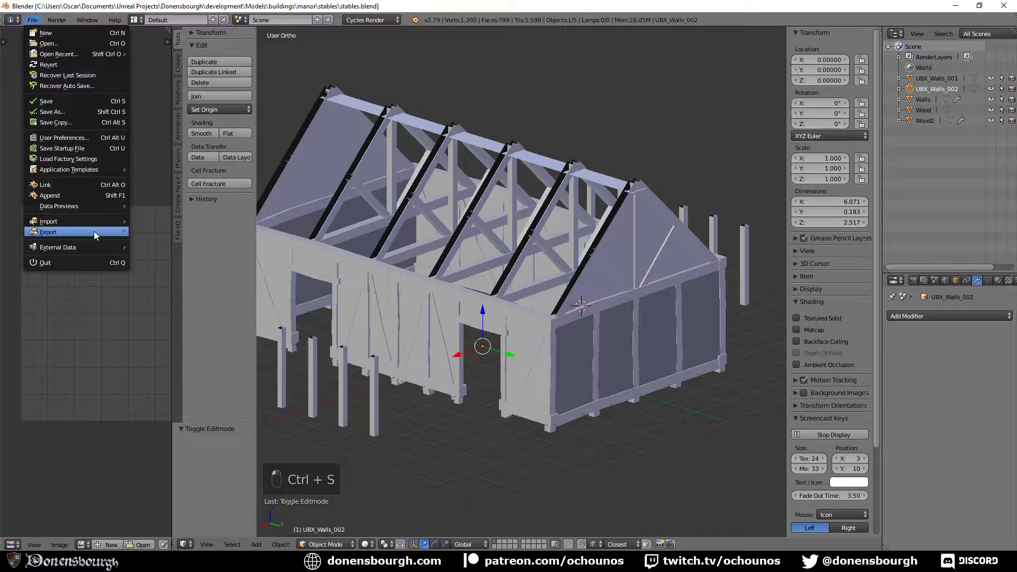
pyautogui.moveTo(94, 232)
pyautogui.click(211, 253)
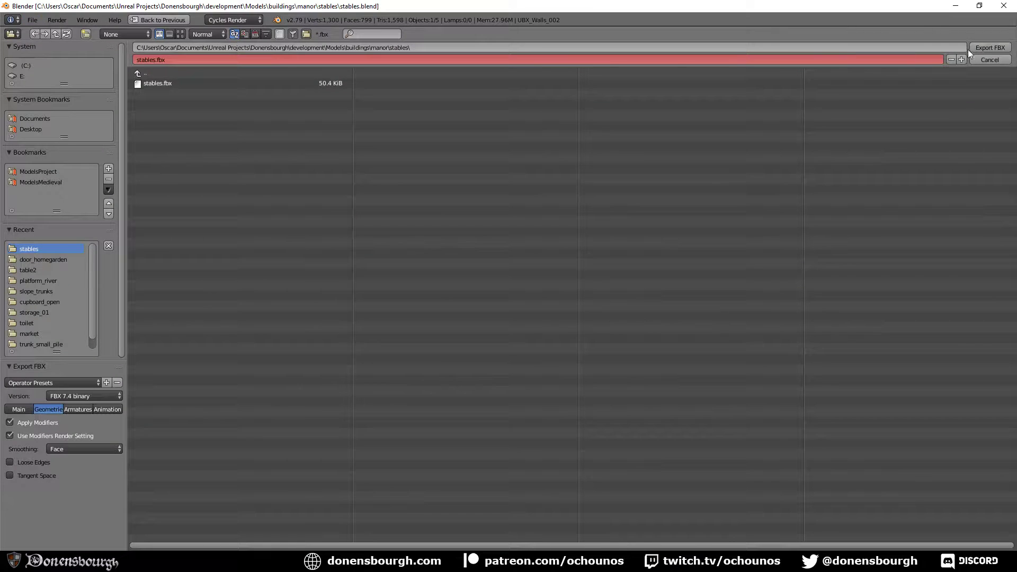
pyautogui.click(999, 49)
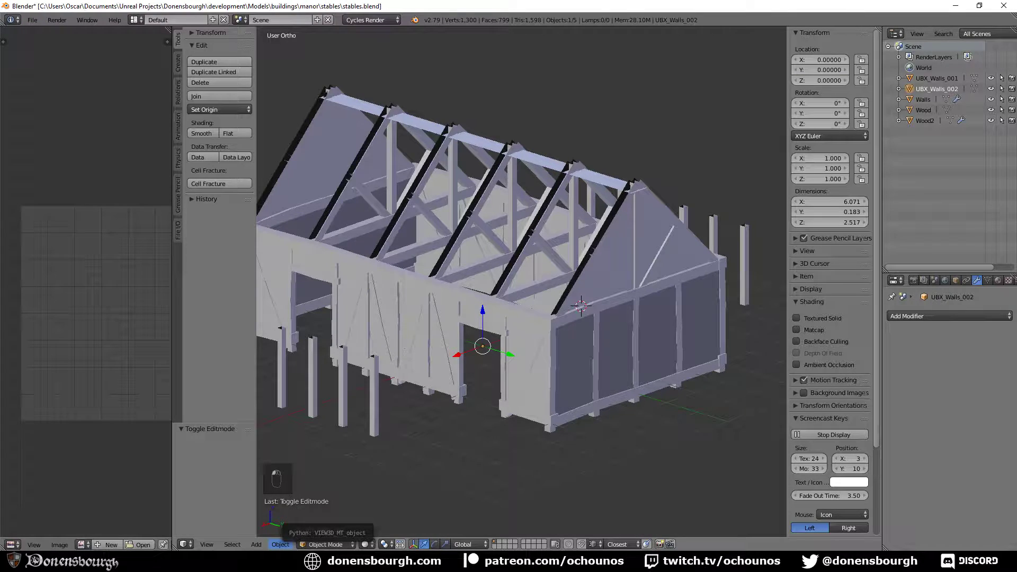
# - Switch to Unreal Editor and reimport the stables static mesh from its updated FBX
pyautogui.hotkey('alt', 'Tab')
pyautogui.rightClick(344, 450)
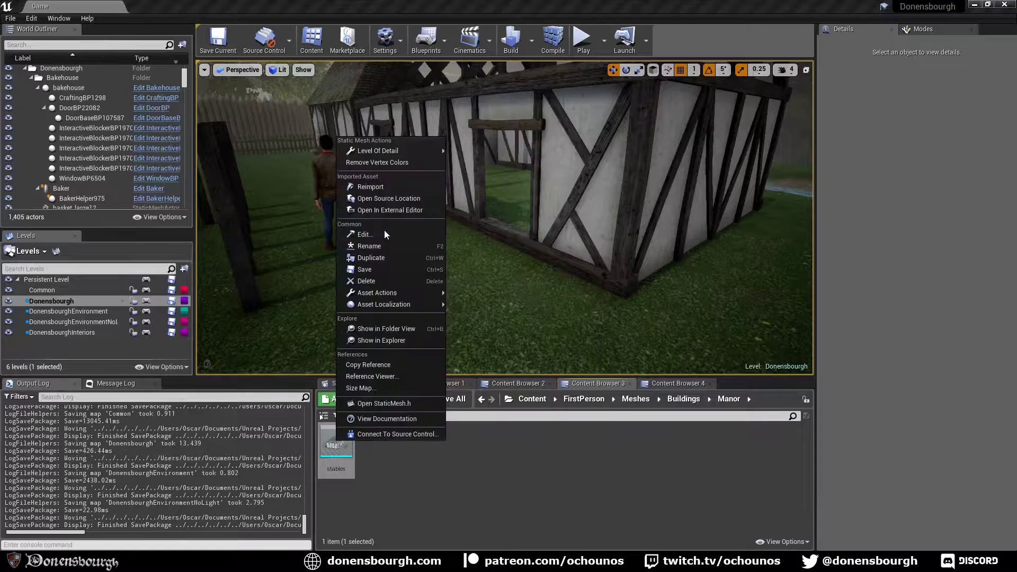
pyautogui.click(372, 188)
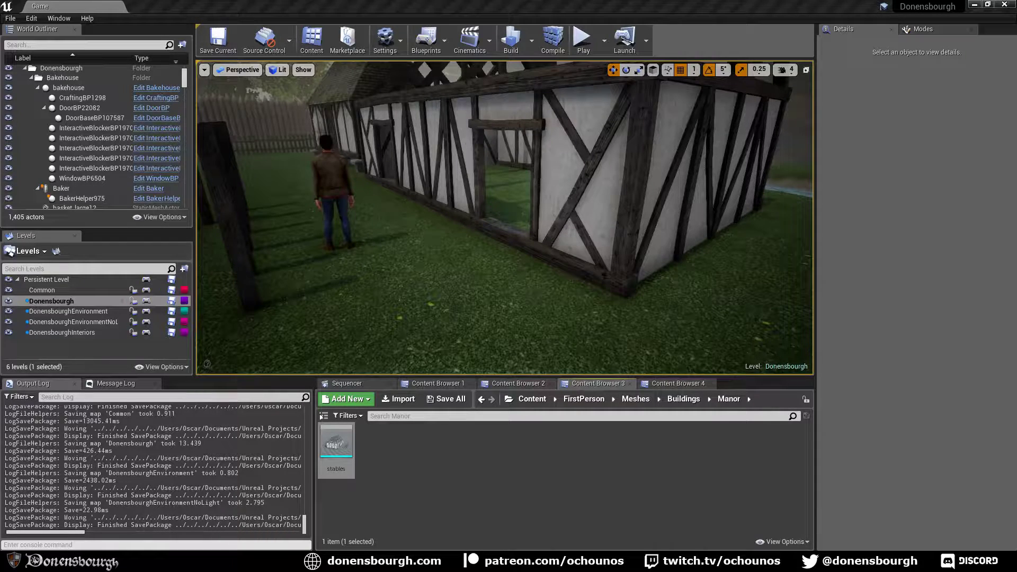
# - Check the computer's memory usage in Task Manager and move its window out of the way
pyautogui.hotkey('ctrl', 'shift', 'Escape')
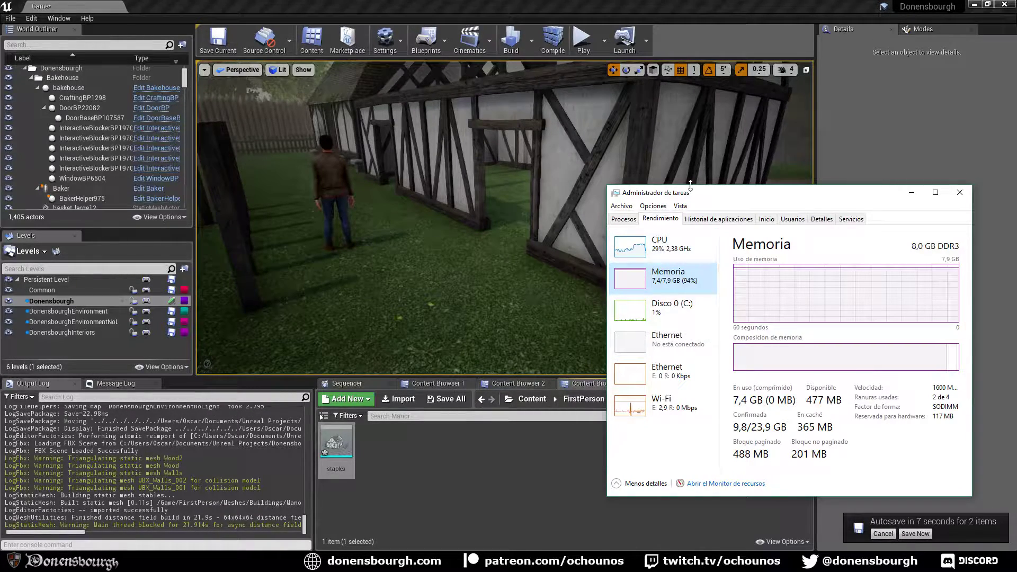
pyautogui.moveTo(701, 195); pyautogui.dragTo(1016, 183)
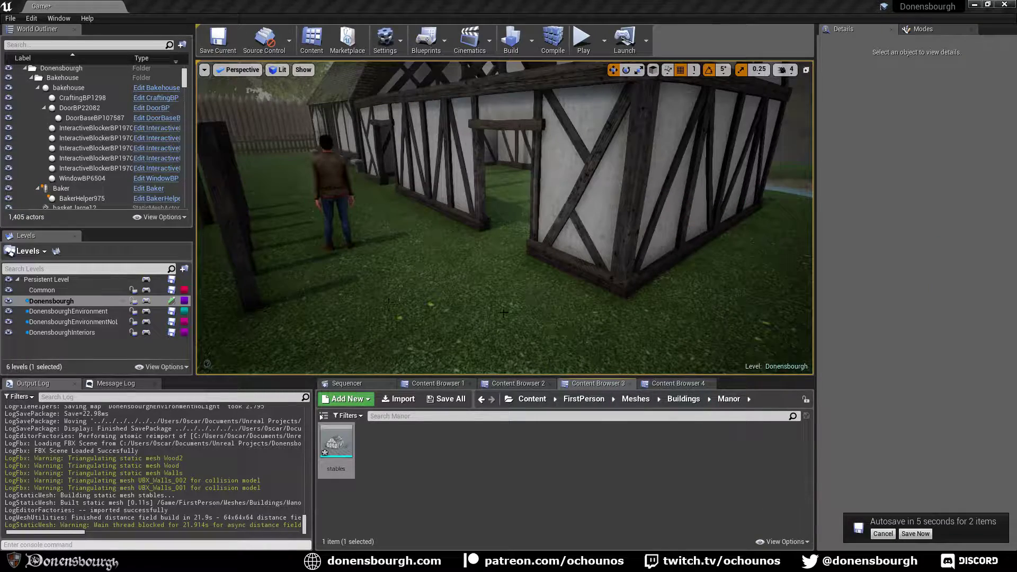
# - Play the level in the editor and walk around and inside the stables to examine the gable walls, roof trusses and surroundings
pyautogui.moveTo(502, 308); pyautogui.dragTo(551, 238, button='right')
pyautogui.moveTo(471, 292); pyautogui.dragTo(475, 273, button='right')
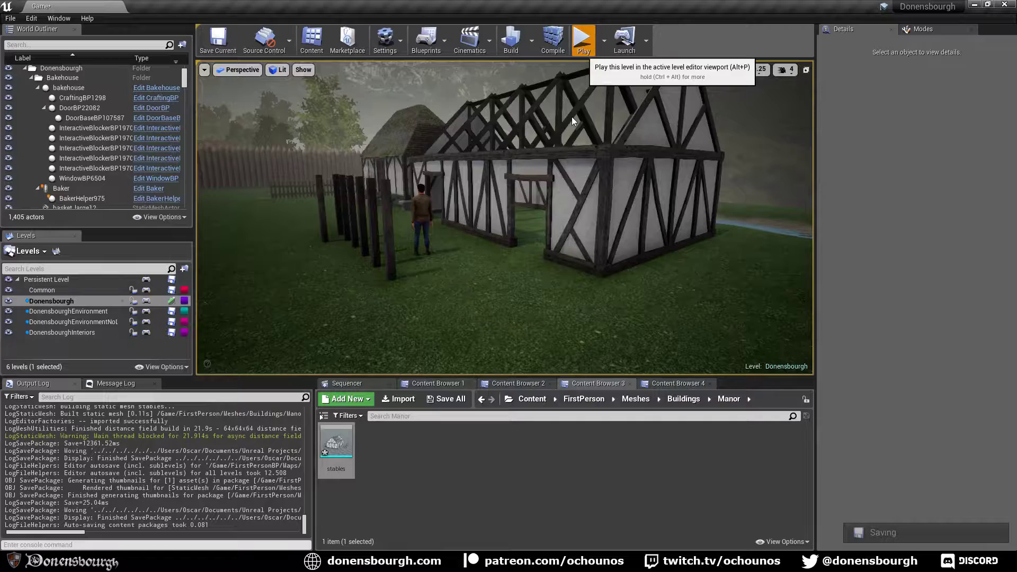
pyautogui.click(583, 39)
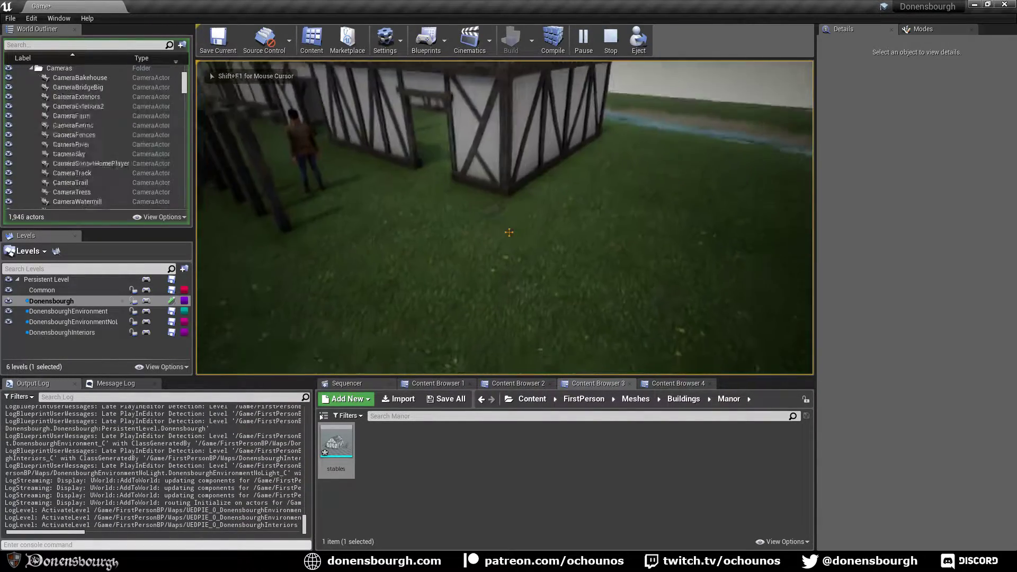
pyautogui.press('w')
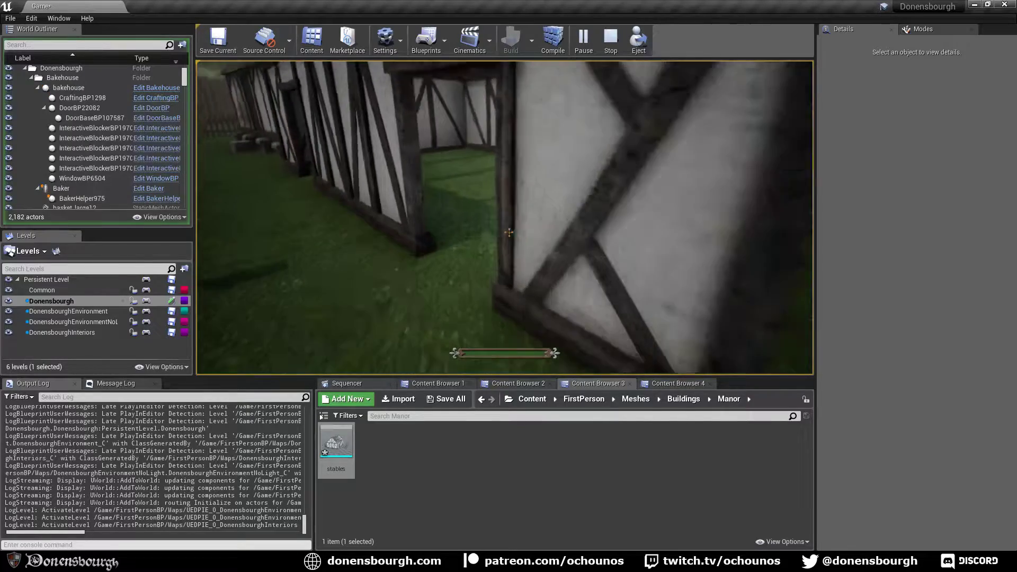
pyautogui.press('w')
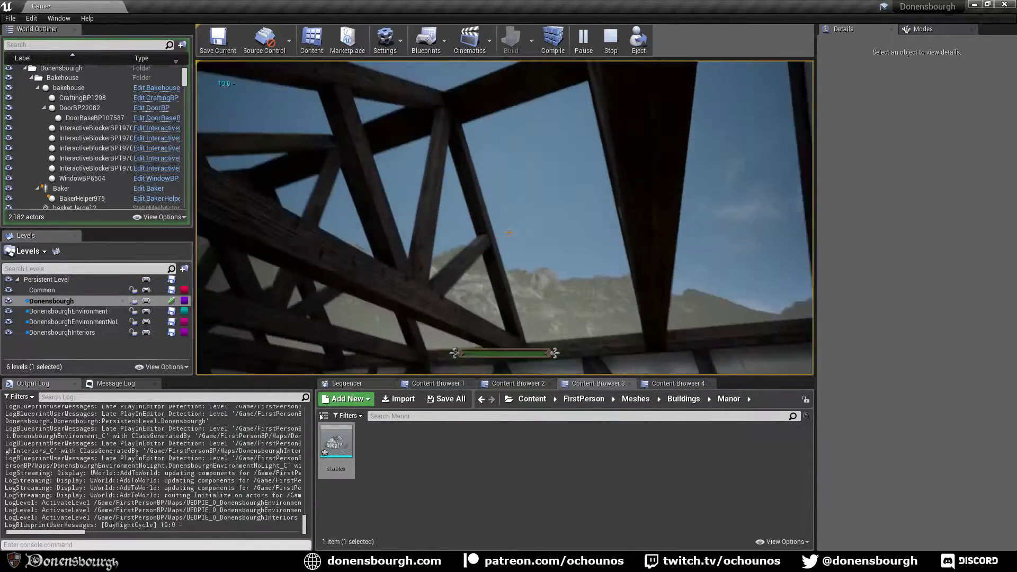
pyautogui.press('w')
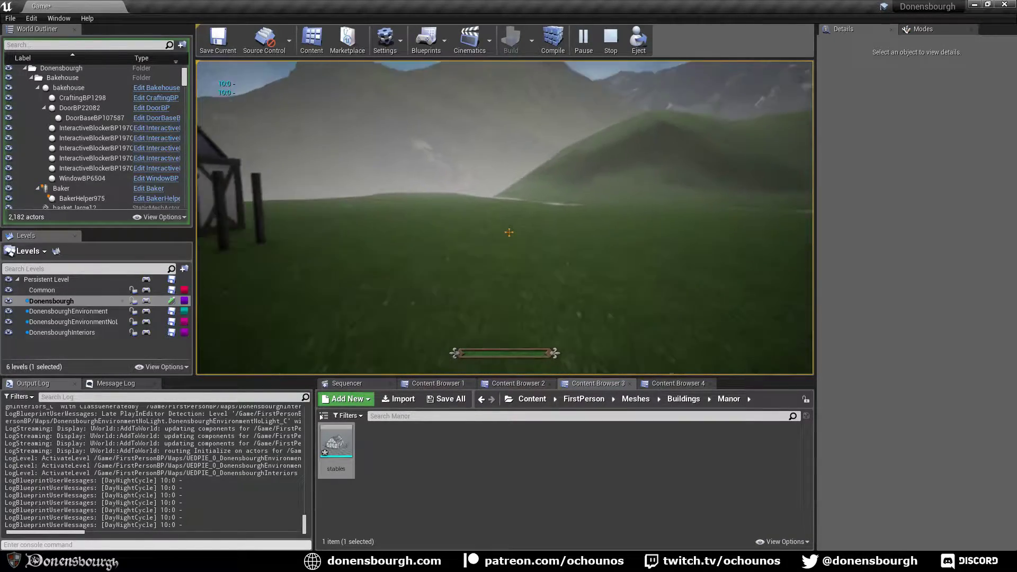
pyautogui.press('w')
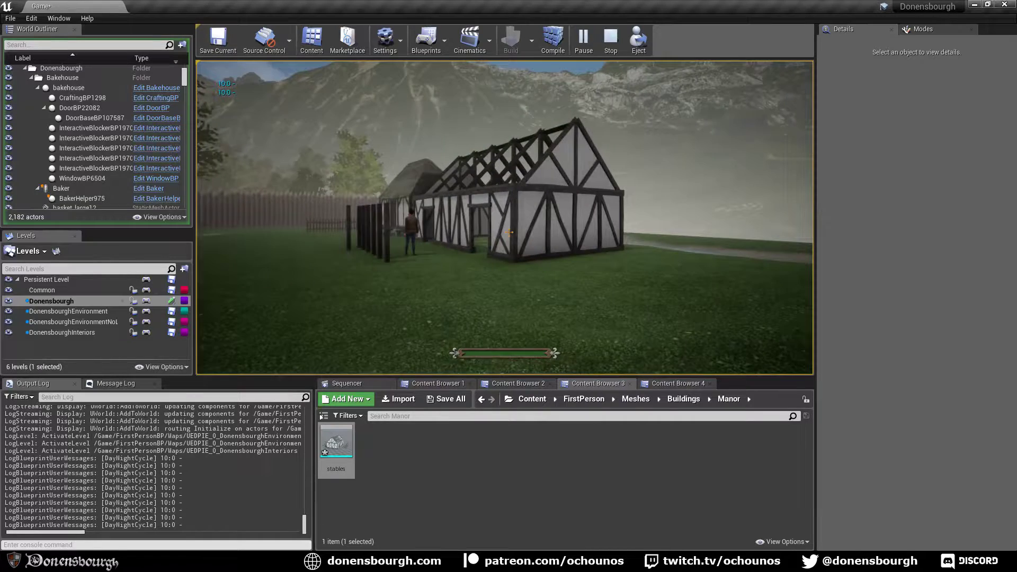
pyautogui.press('w')
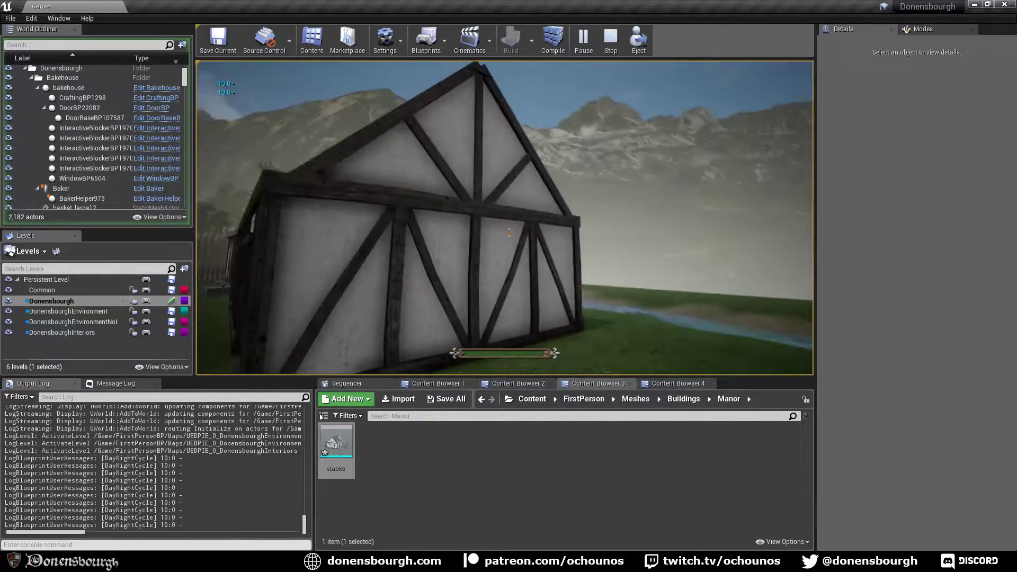
pyautogui.press('s')
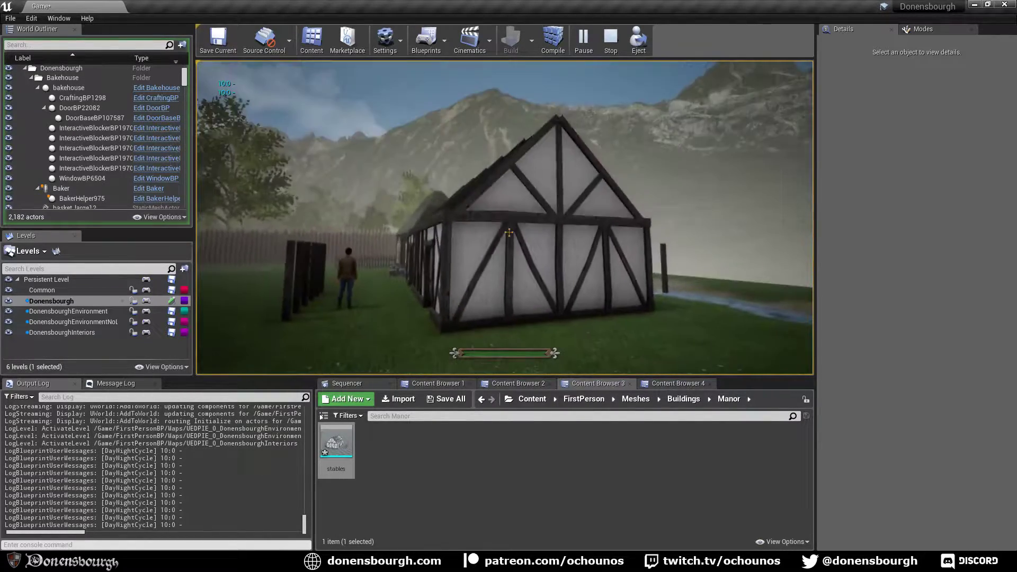
pyautogui.press('w')
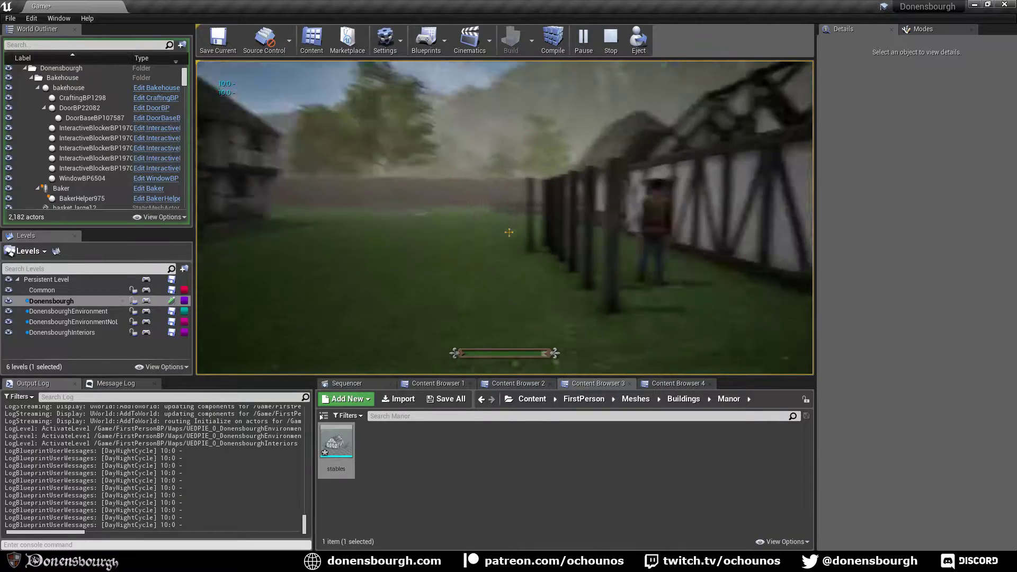
# - Back away from the stables, end the play session and frame the whole building in the level viewport
pyautogui.press('s')
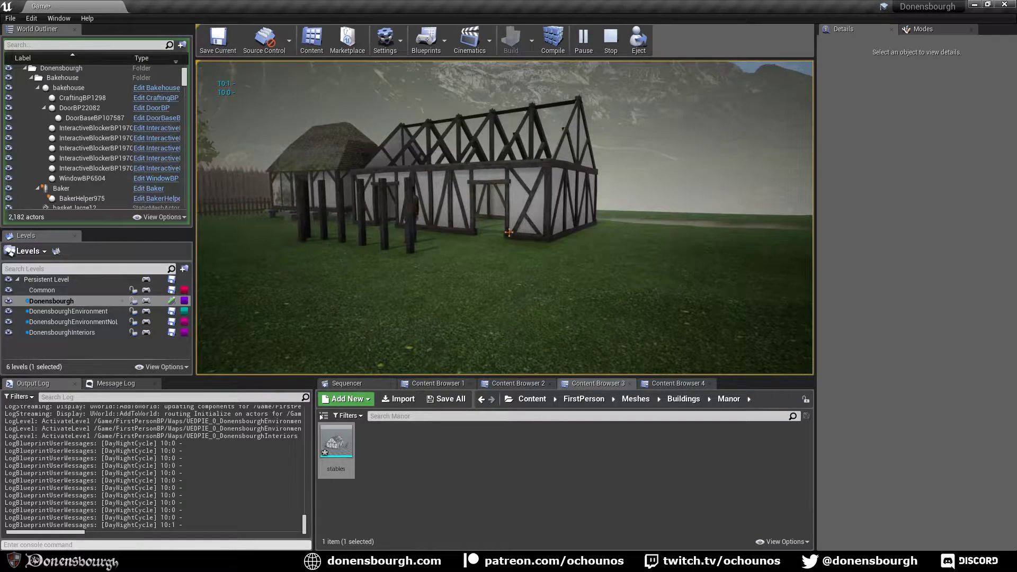
pyautogui.press('Escape')
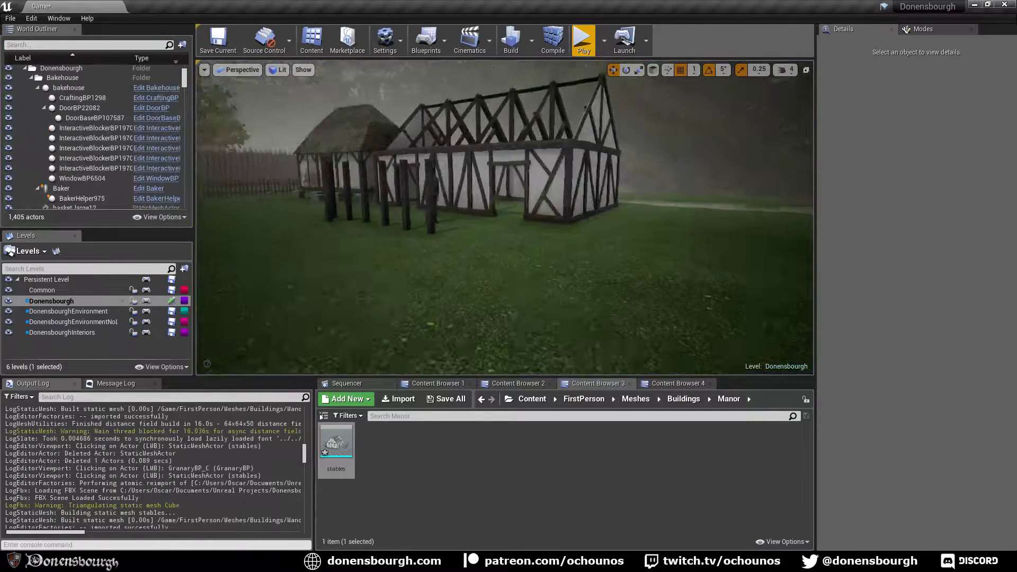
pyautogui.moveTo(504, 217); pyautogui.dragTo(524, 252, button='right')
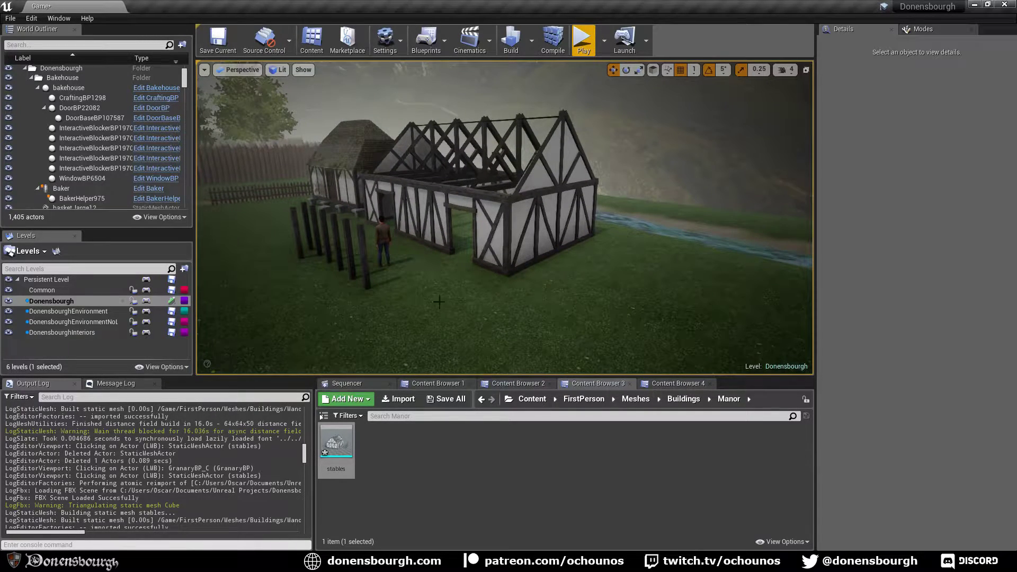
# - Switch to Blender and examine the stables model's walls, roof trusses and separate posts from several angles
pyautogui.hotkey('alt', 'Tab')
pyautogui.moveTo(550, 350); pyautogui.dragTo(550, 385, button='middle')
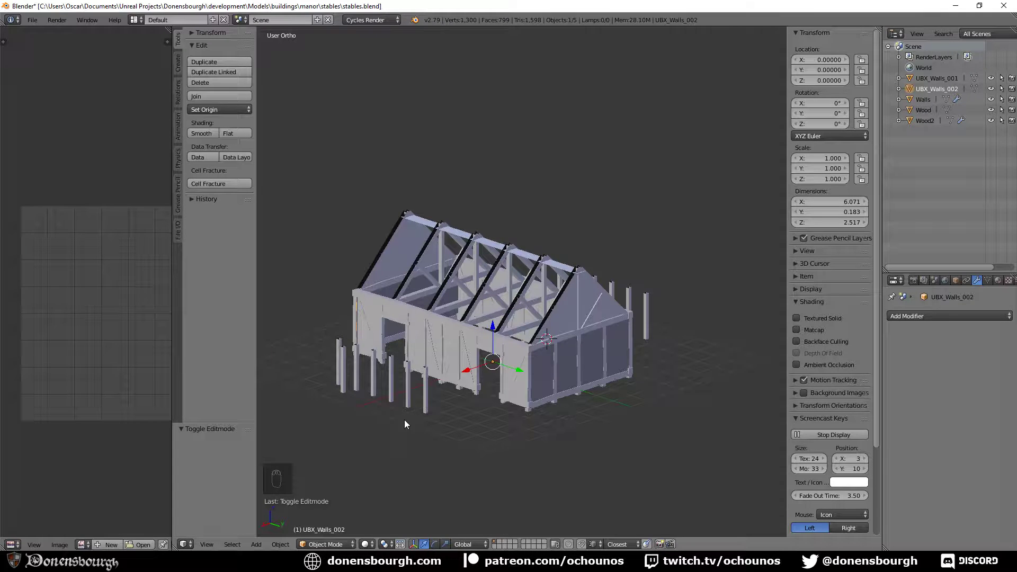
pyautogui.moveTo(440, 443); pyautogui.dragTo(509, 406, button='middle')
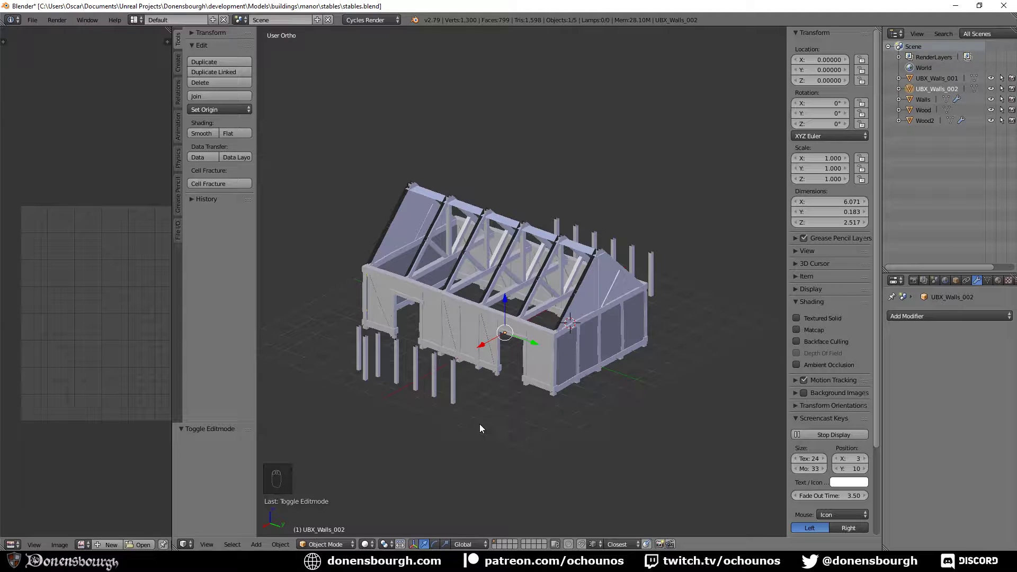
pyautogui.moveTo(460, 415); pyautogui.dragTo(509, 431, button='middle')
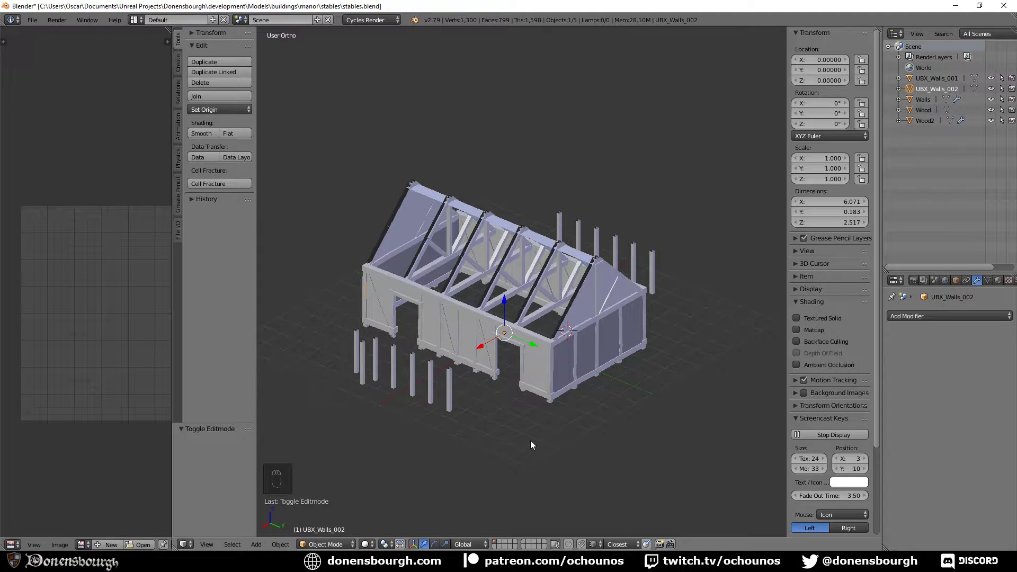
pyautogui.moveTo(531, 445); pyautogui.dragTo(533, 426, button='middle')
pyautogui.moveTo(477, 365); pyautogui.dragTo(465, 392, button='middle')
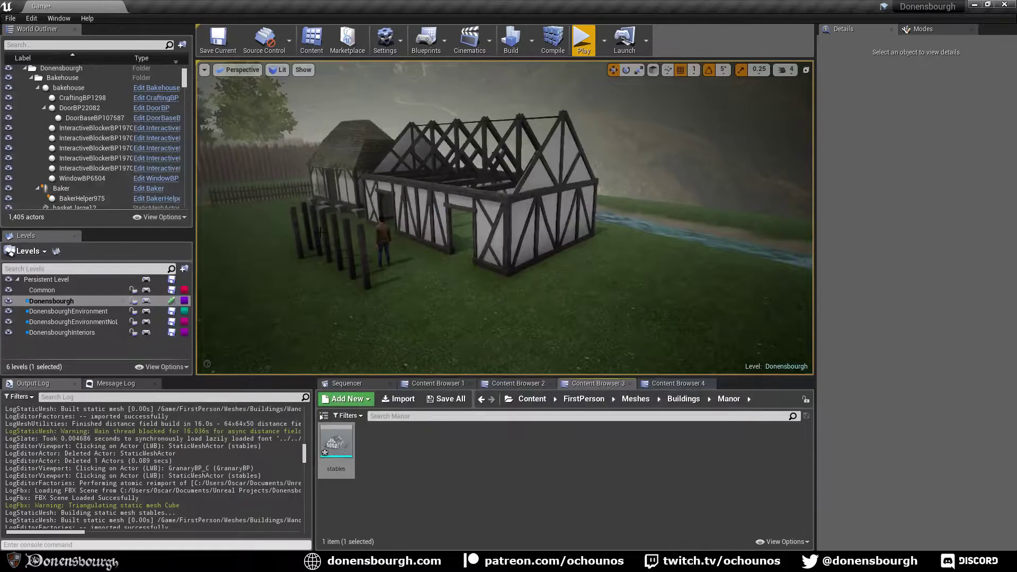
# - Examine the stables' placement in the Unreal level from above, relative to the neighbouring buildings, palisade and river
pyautogui.moveTo(432, 297); pyautogui.dragTo(486, 207, button='right')
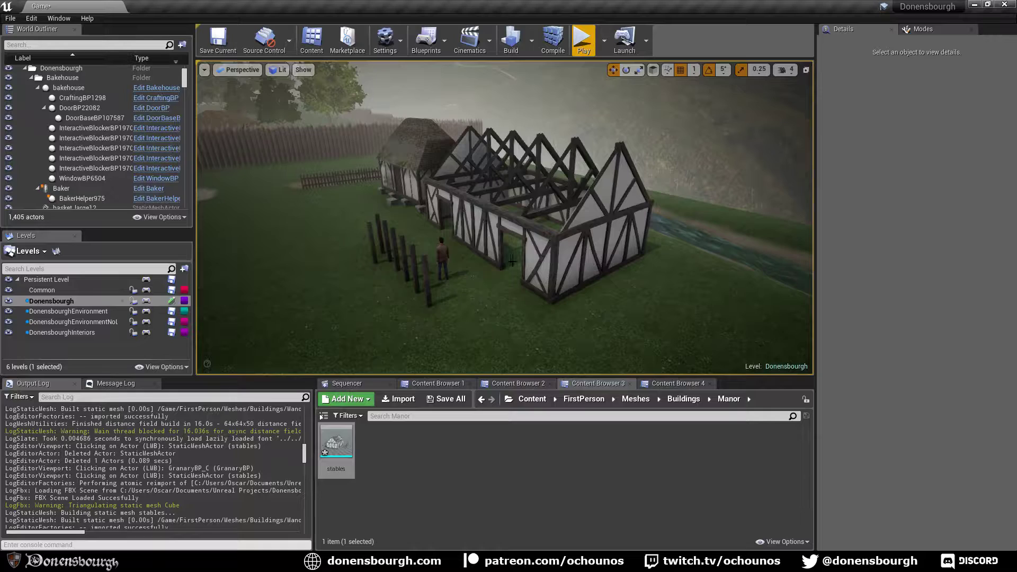
pyautogui.moveTo(512, 261); pyautogui.dragTo(413, 171, button='right')
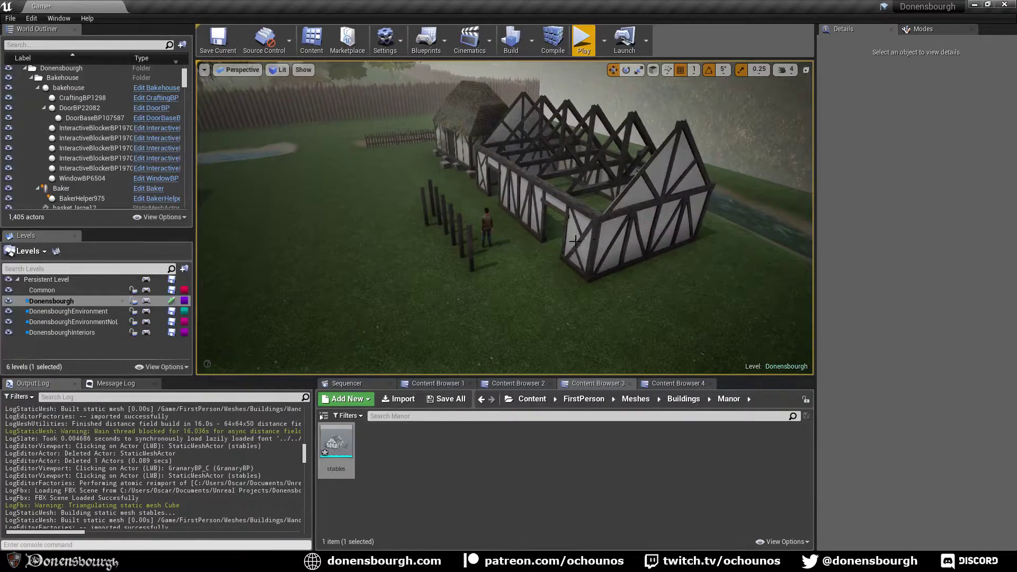
pyautogui.moveTo(575, 241); pyautogui.dragTo(571, 215, button='right')
pyautogui.moveTo(257, 142); pyautogui.dragTo(245, 124, button='right')
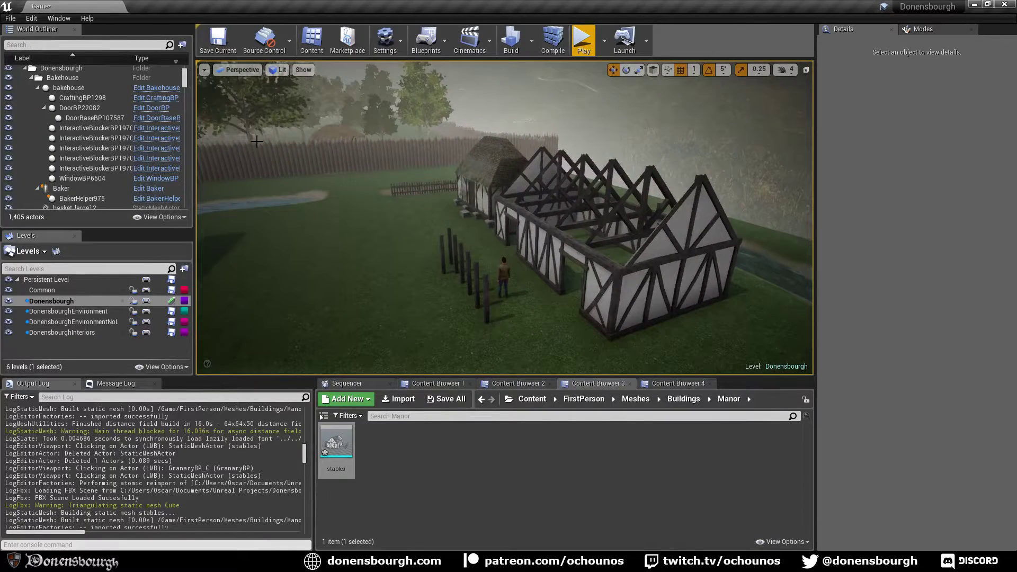
pyautogui.moveTo(432, 191); pyautogui.dragTo(355, 175, button='right')
pyautogui.moveTo(530, 216); pyautogui.dragTo(561, 242, button='right')
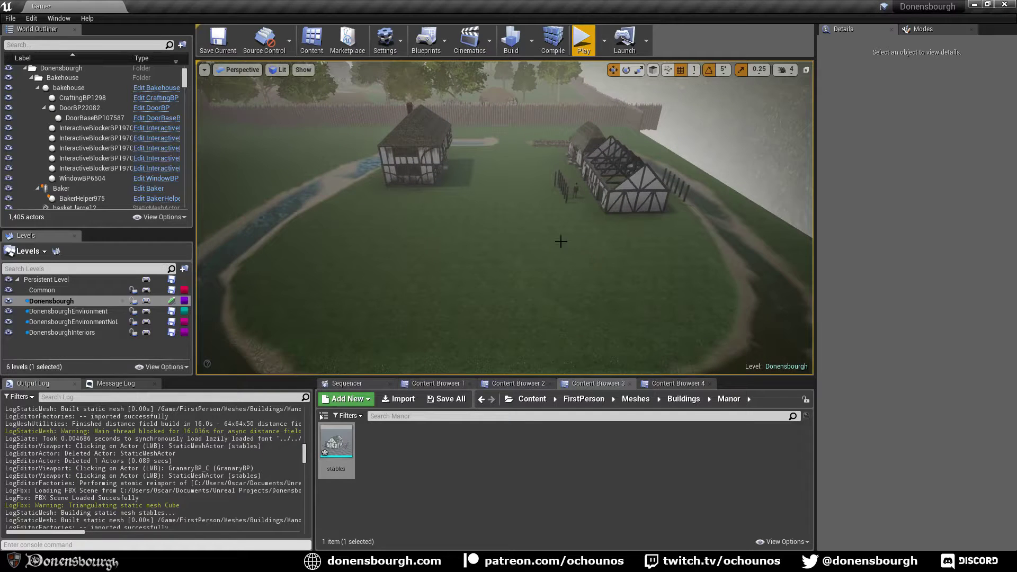
pyautogui.moveTo(510, 264); pyautogui.dragTo(512, 265, button='right')
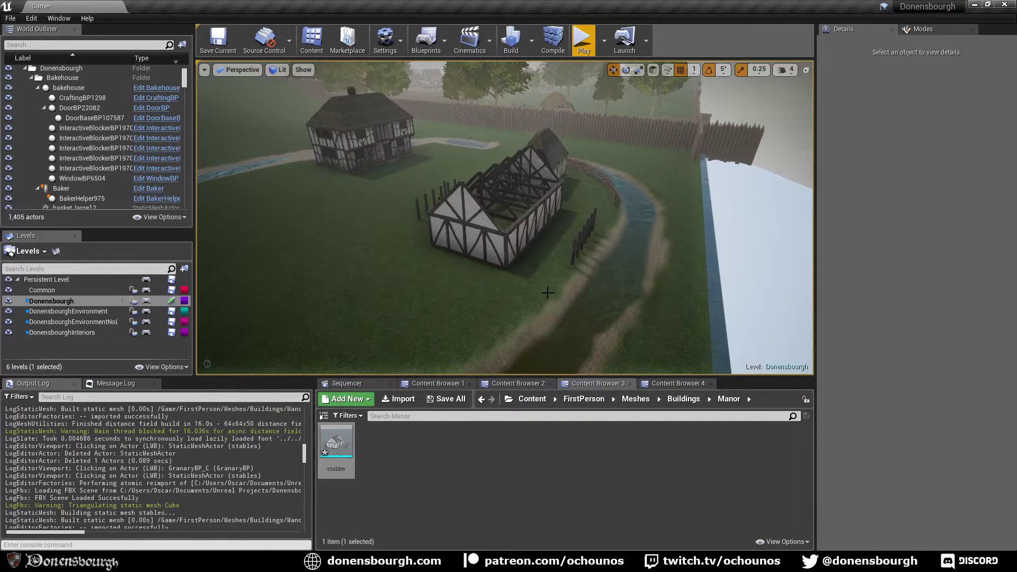
pyautogui.moveTo(560, 336); pyautogui.dragTo(522, 337, button='right')
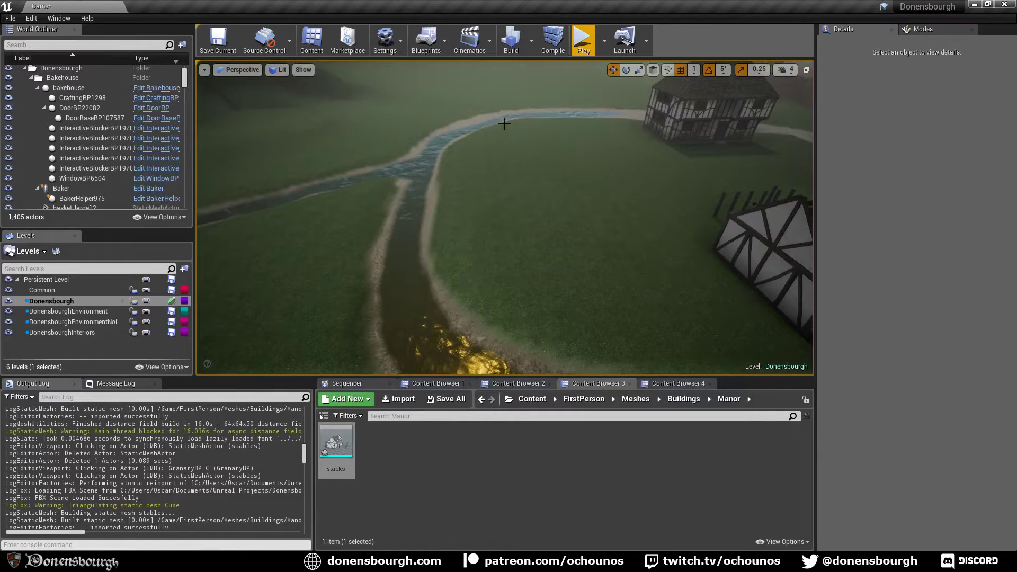
pyautogui.moveTo(545, 152); pyautogui.dragTo(685, 193, button='right')
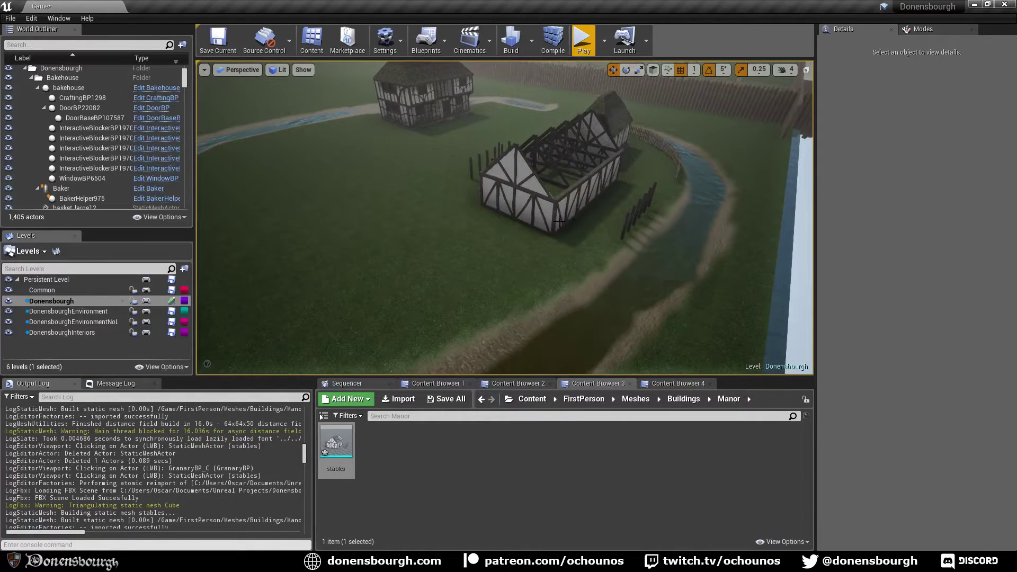
pyautogui.press('w')
pyautogui.moveTo(560, 222); pyautogui.dragTo(580, 238, button='right')
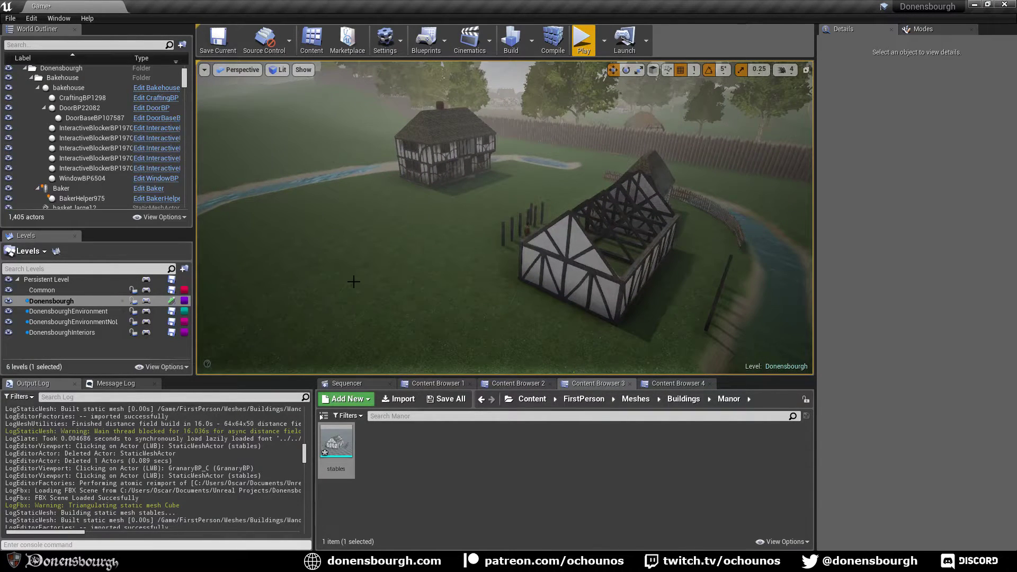